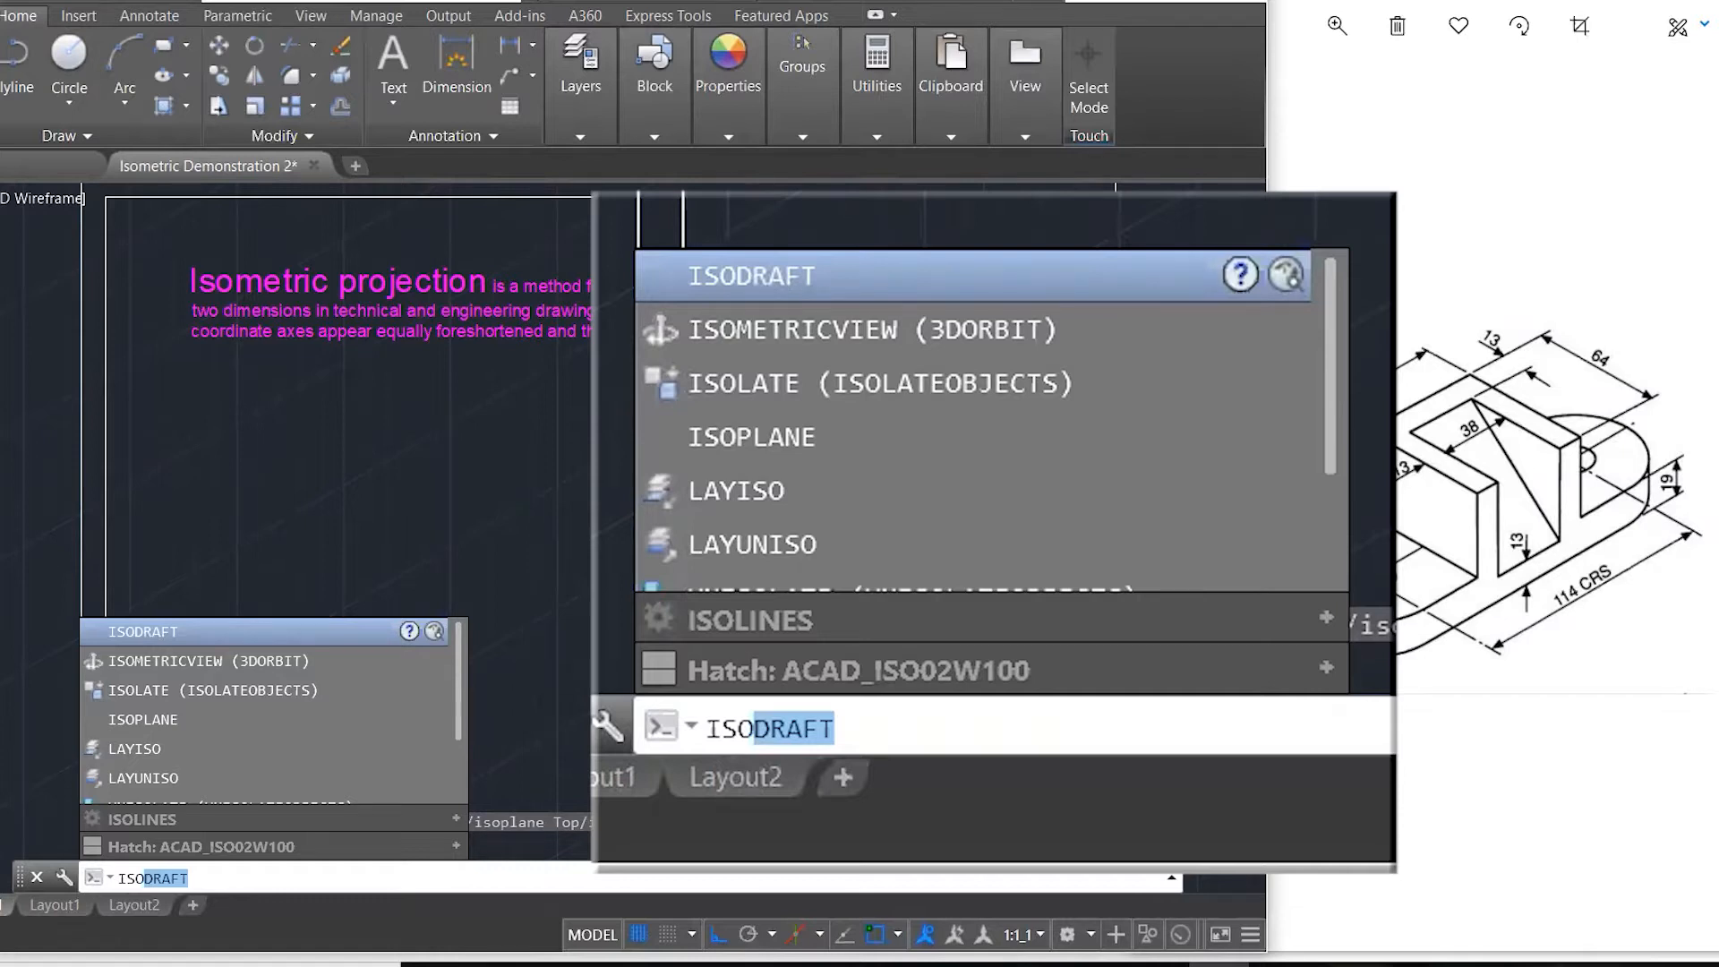
- Turn on isometric drafting with the right isoplane active
key("Return")
key("F5")
key("Escape")
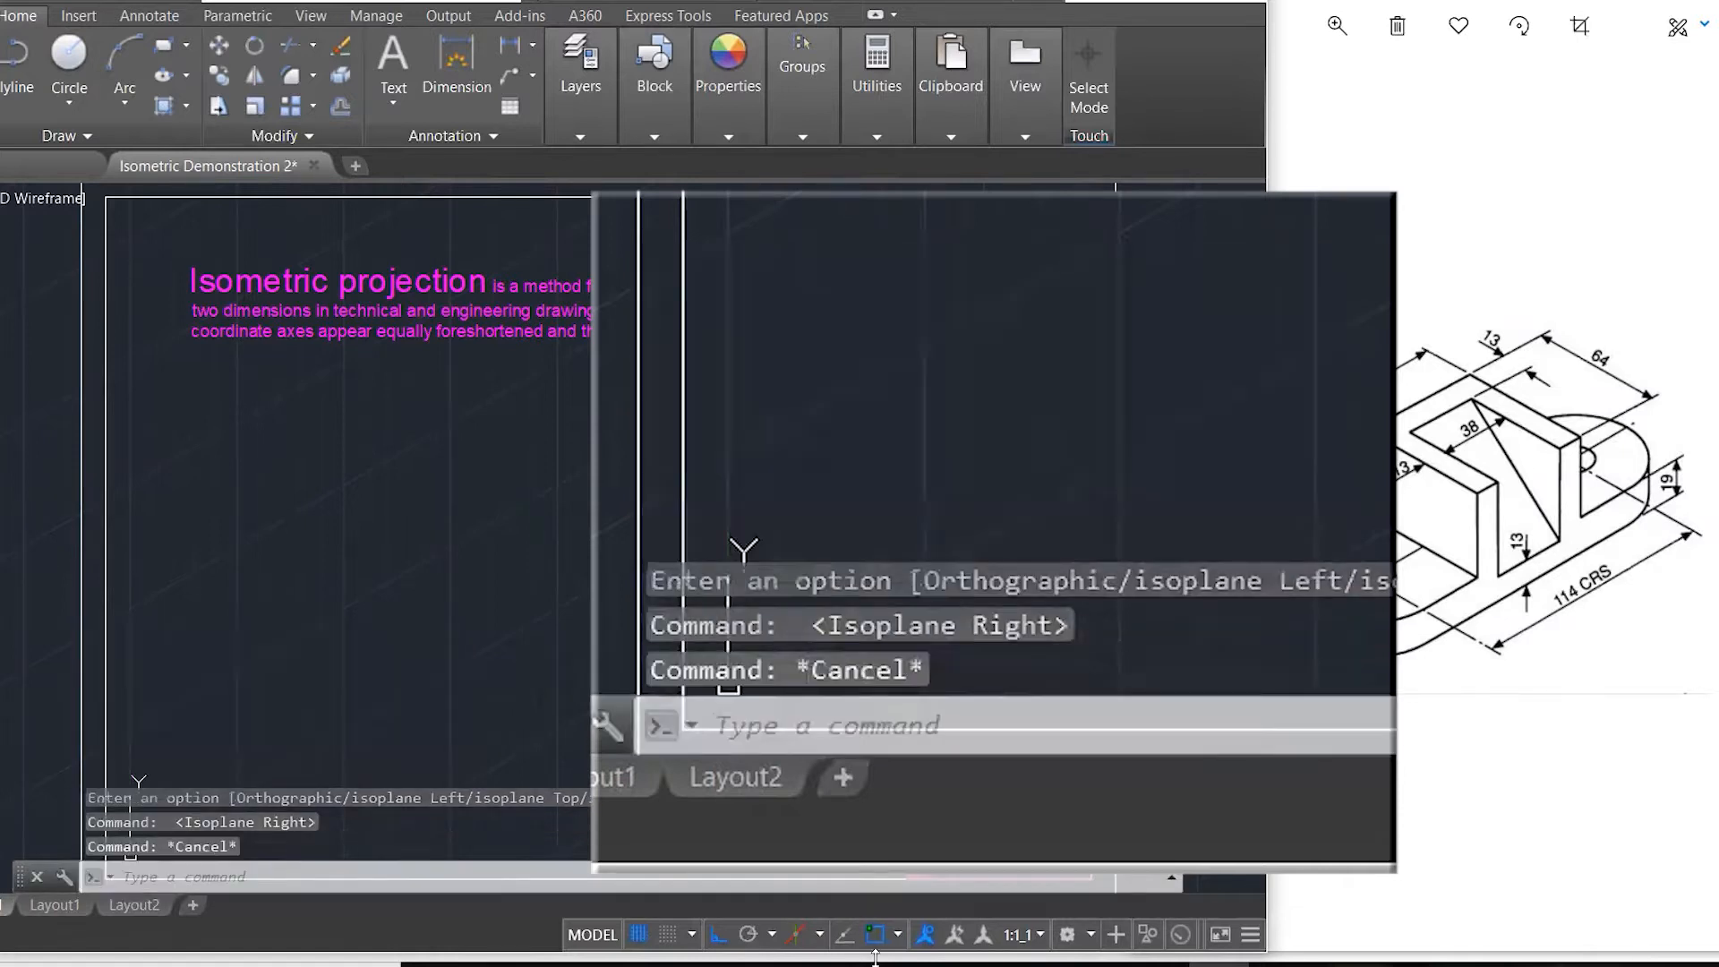
left_click(820, 936)
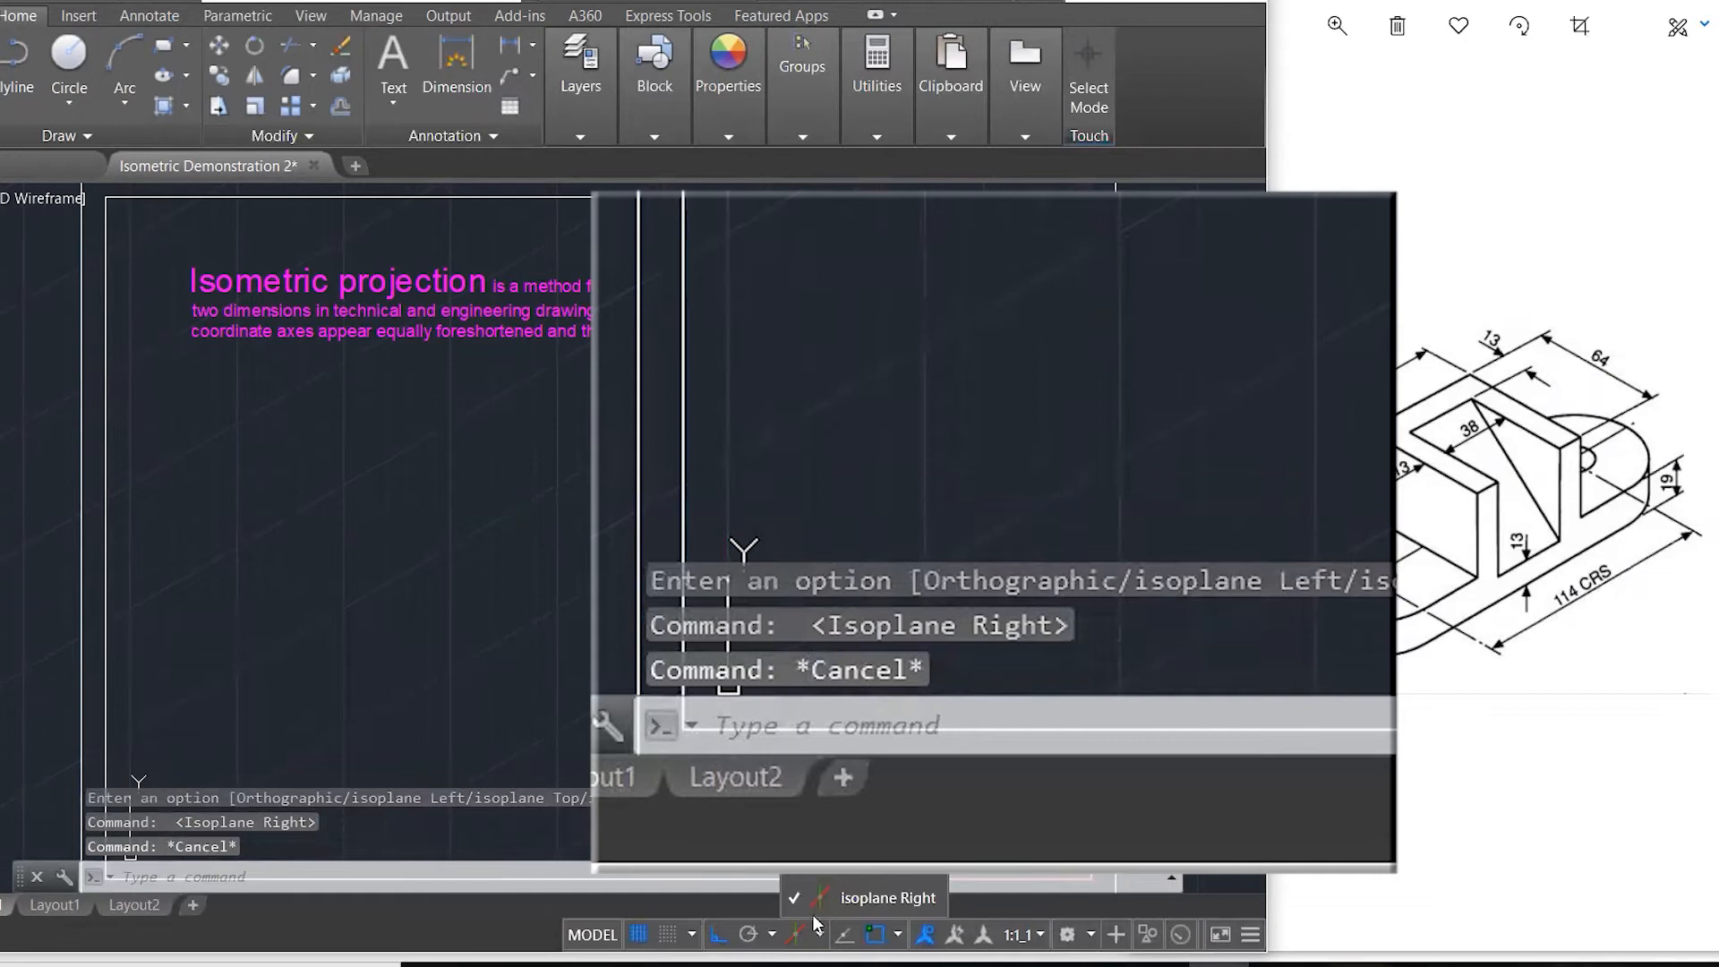
key("Escape")
key("Escape")
left_click(667, 573)
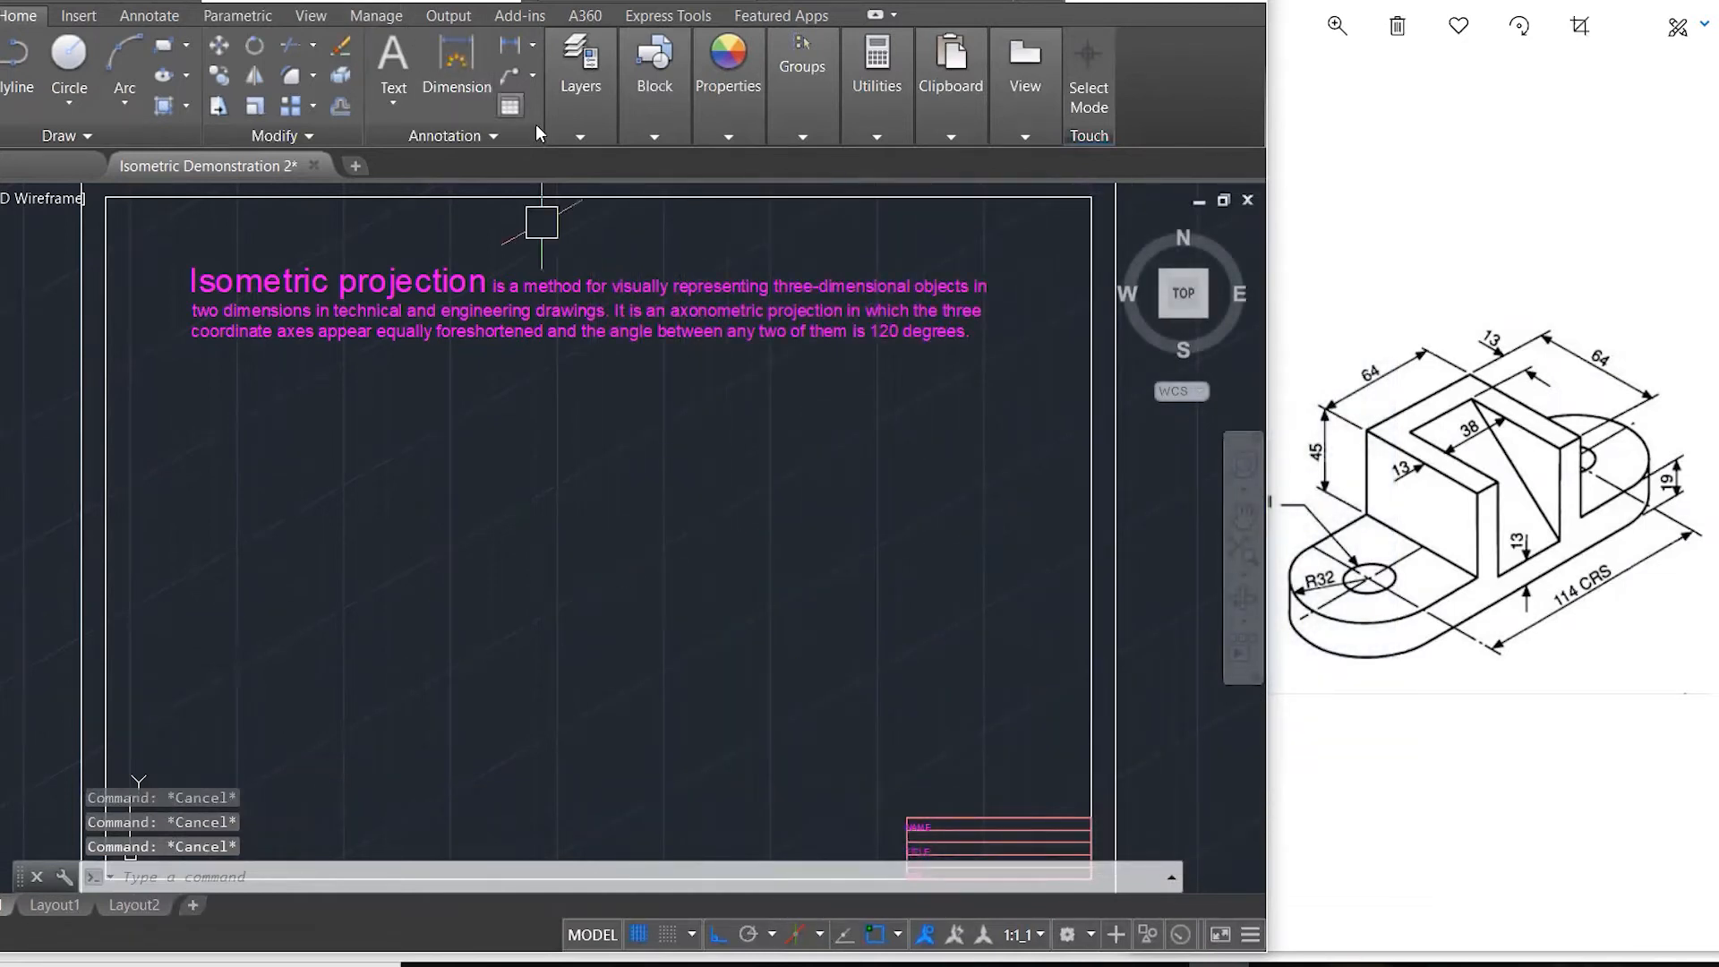
- Make CONSTRUCTION the current layer
left_click(581, 134)
left_click(819, 161)
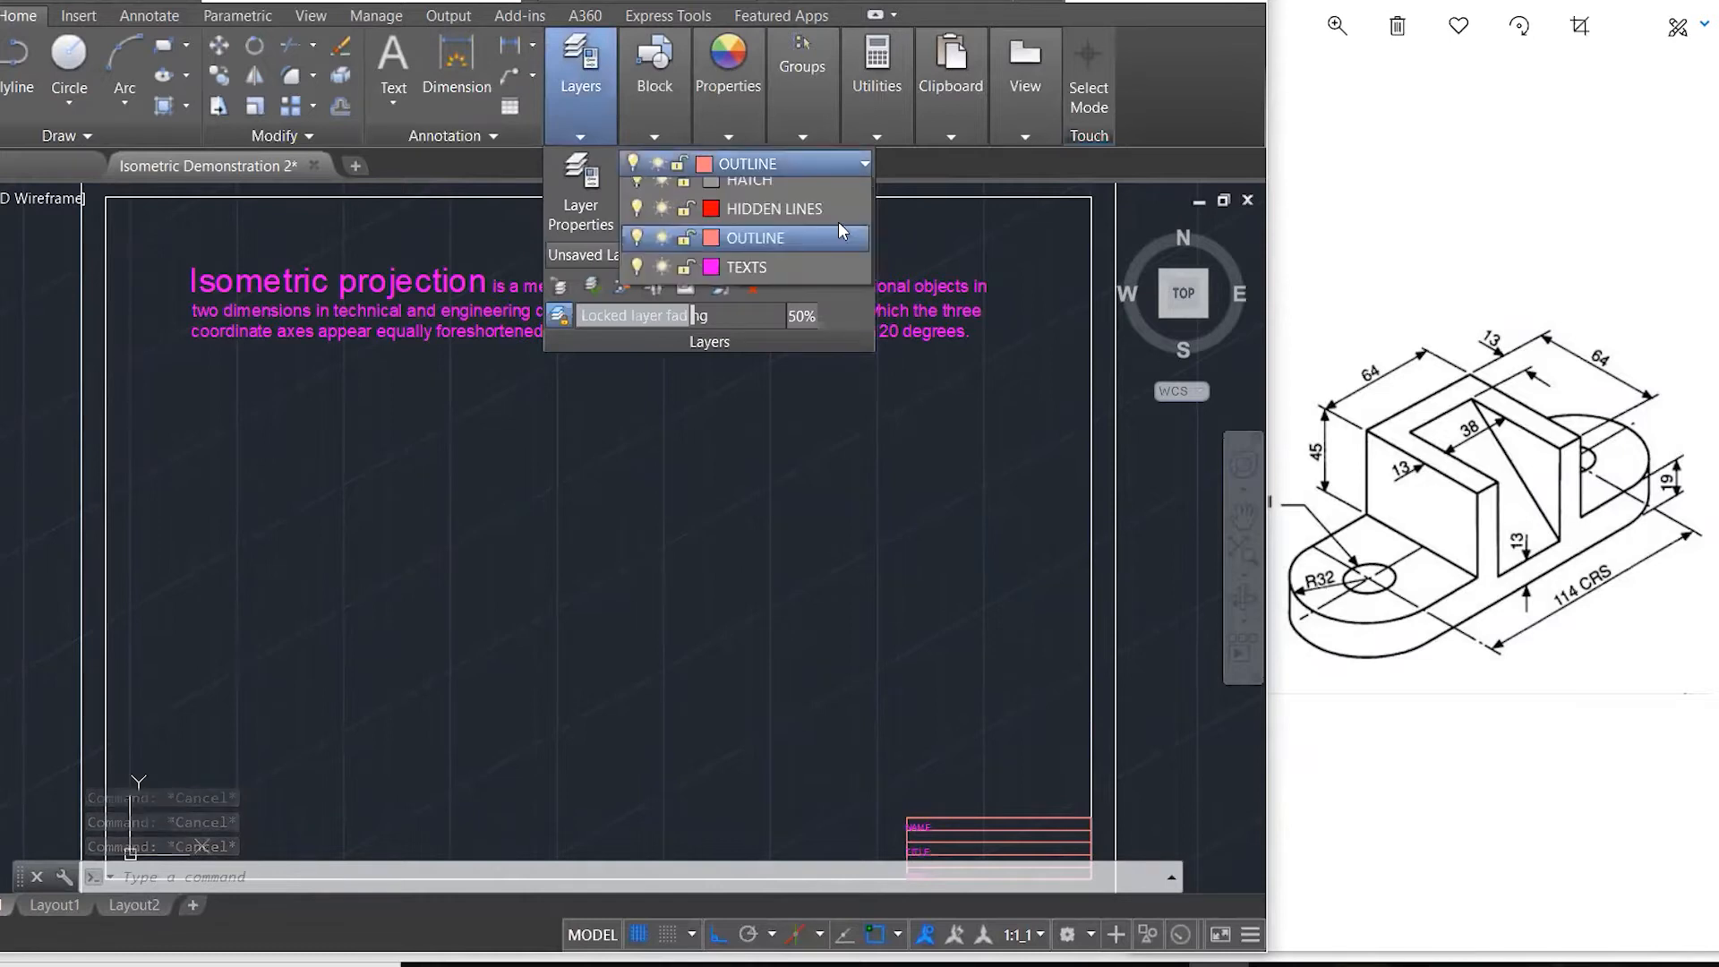
left_click(817, 250)
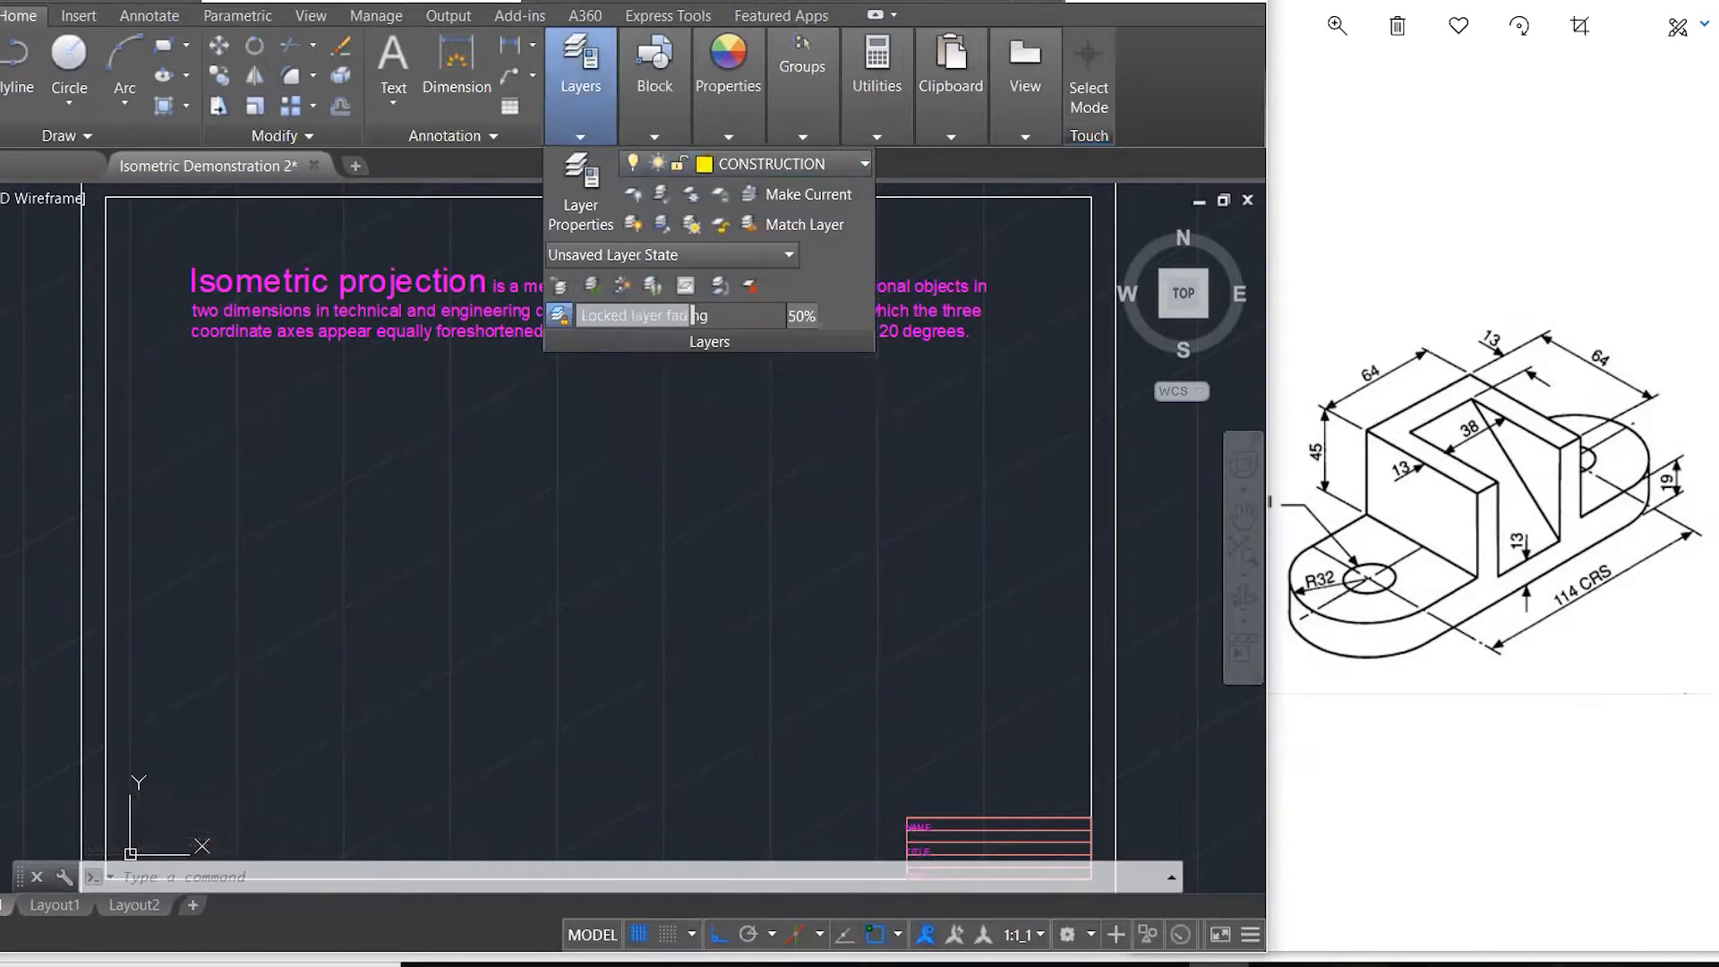
left_click(623, 671)
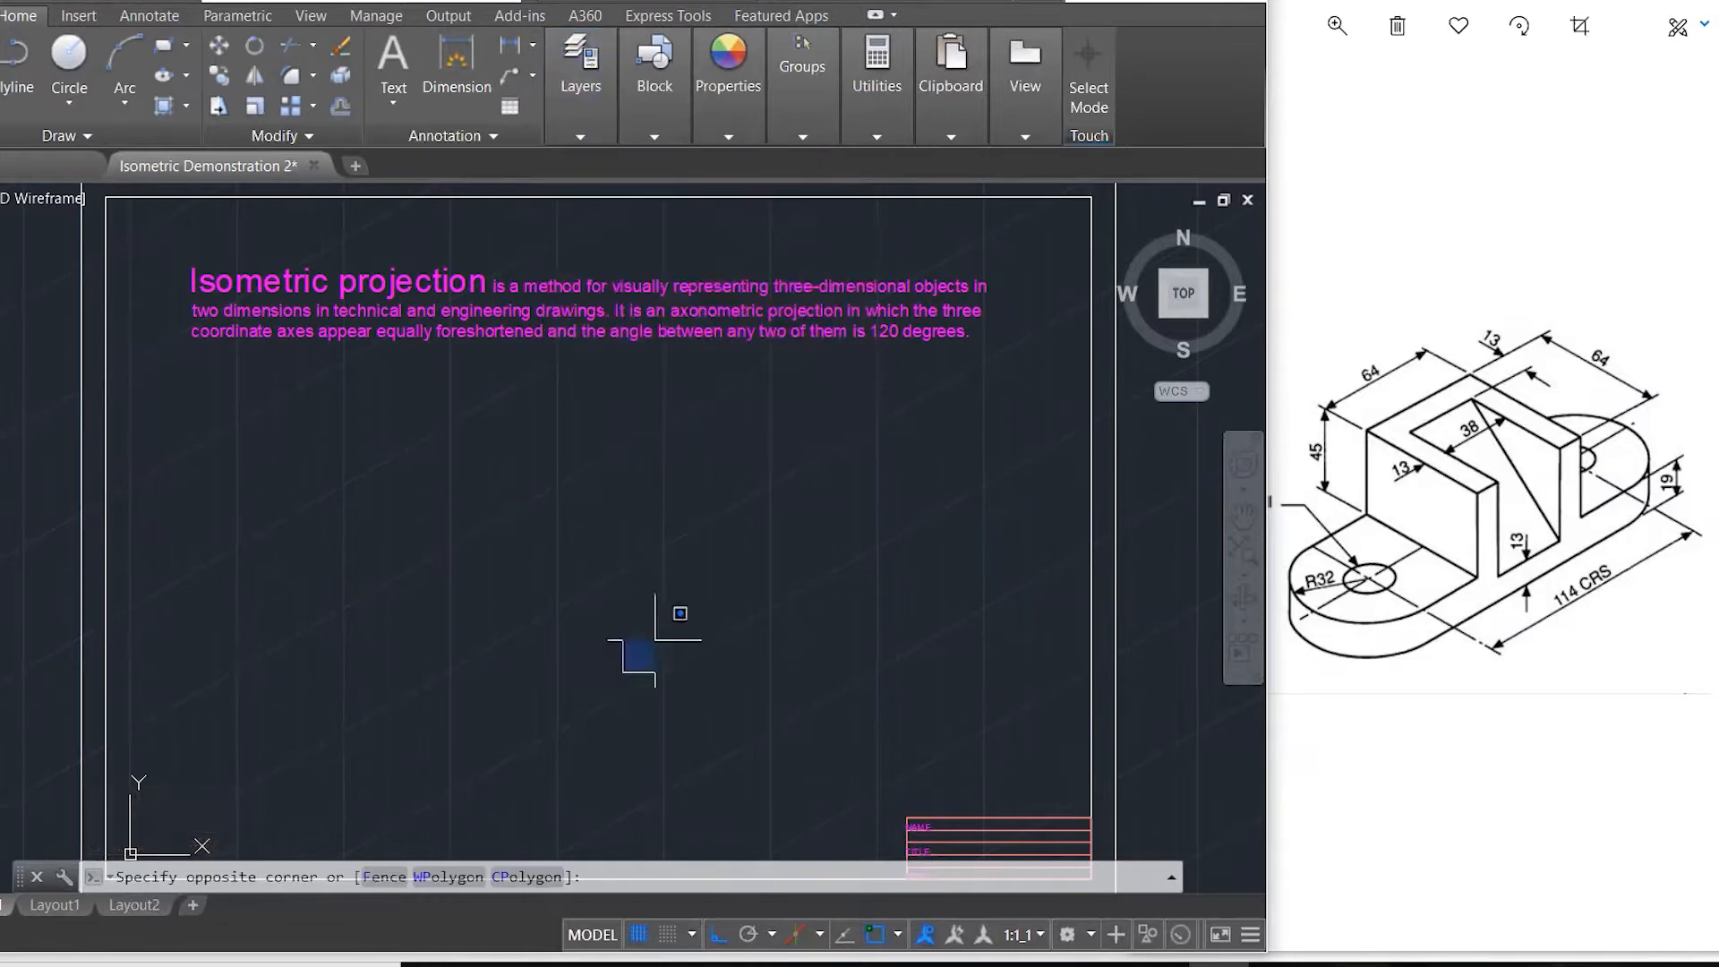
left_click(754, 835)
- Draw the box's front face with lines on the right isoplane, 178 long along the 30° axis and 64 high
type("l")
key("Return")
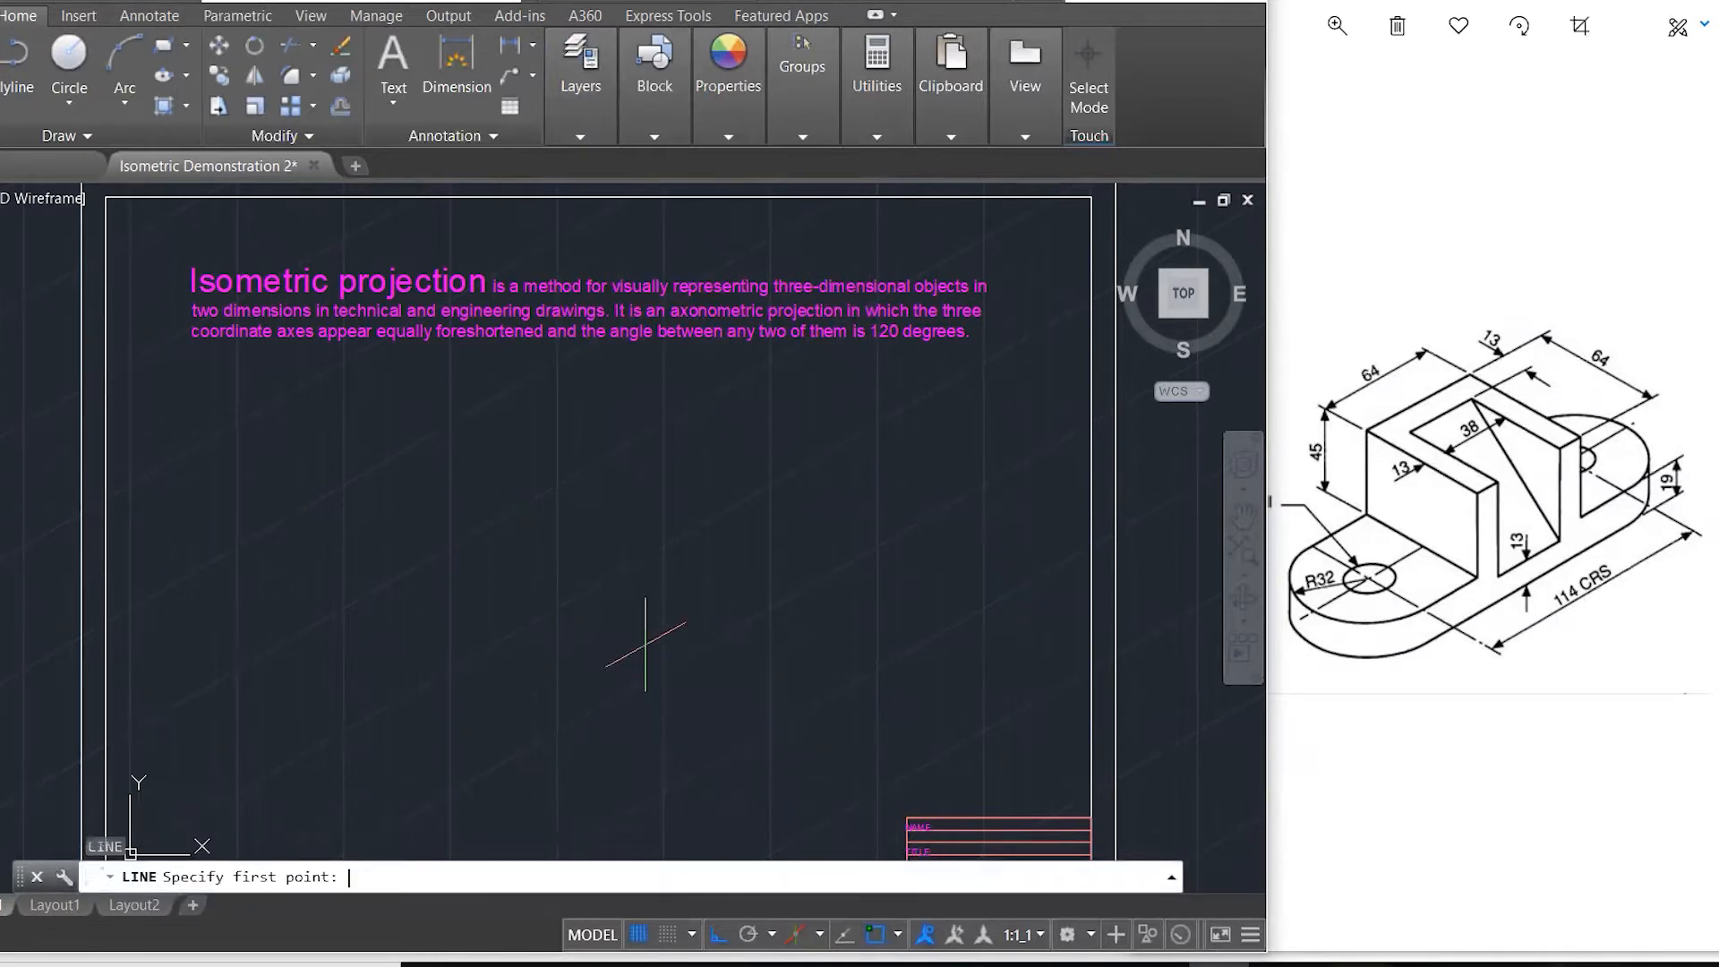
left_click(545, 743)
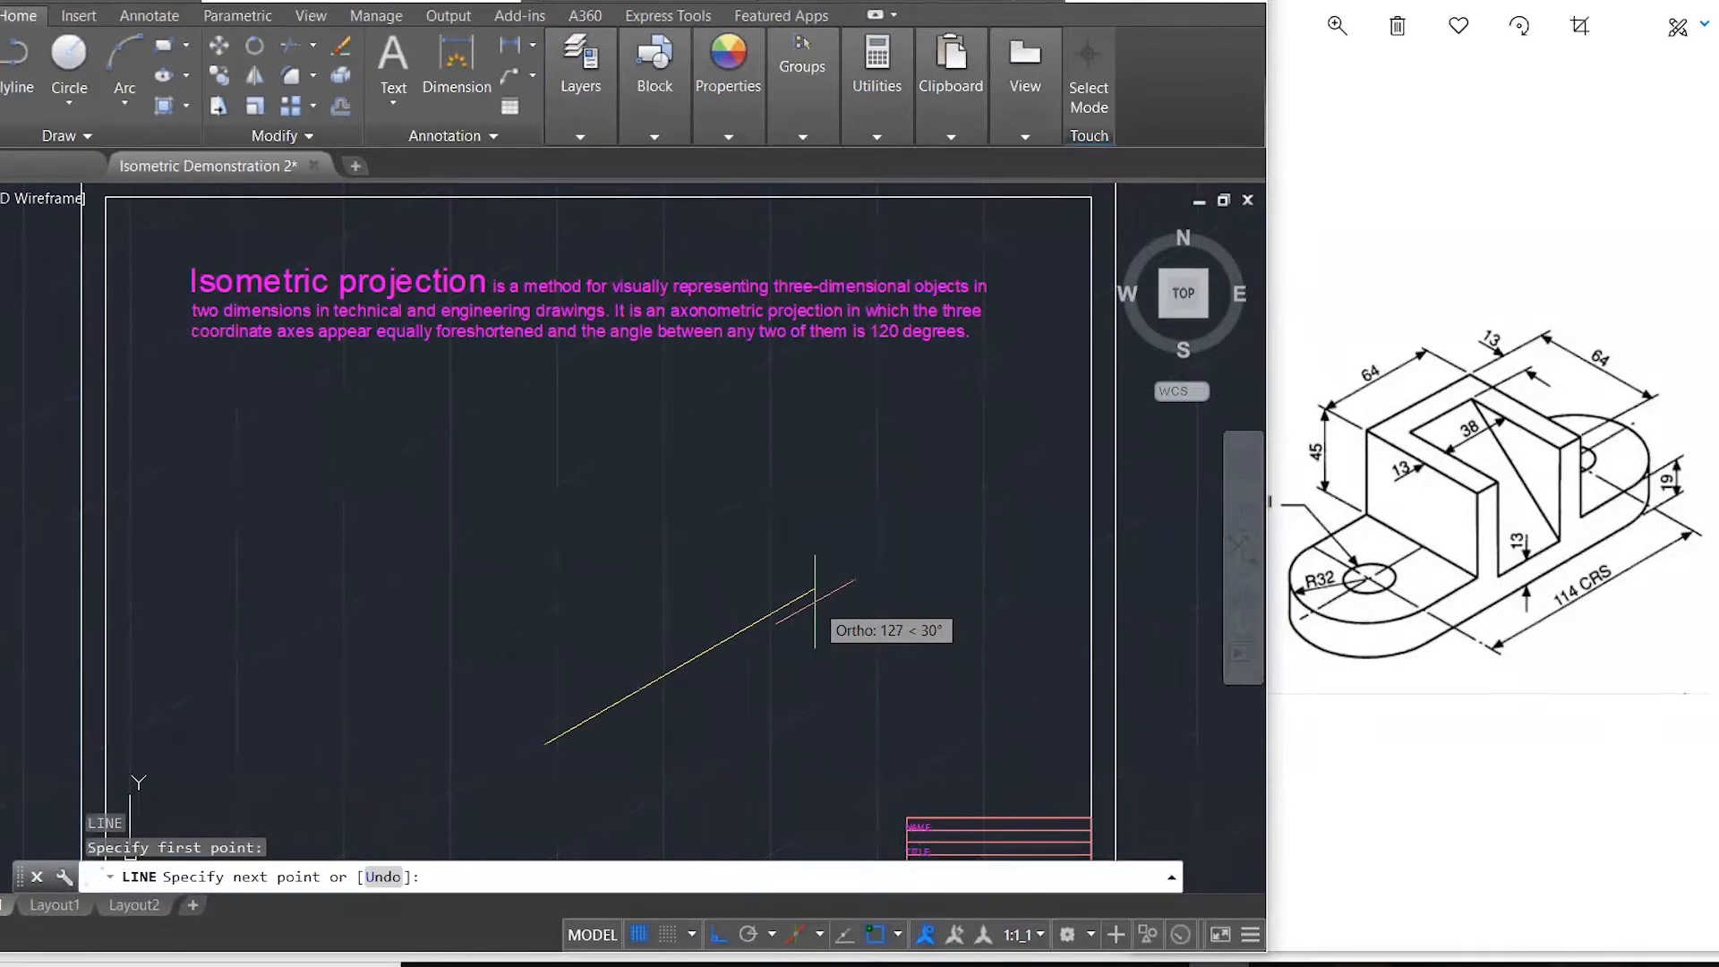
key("Return")
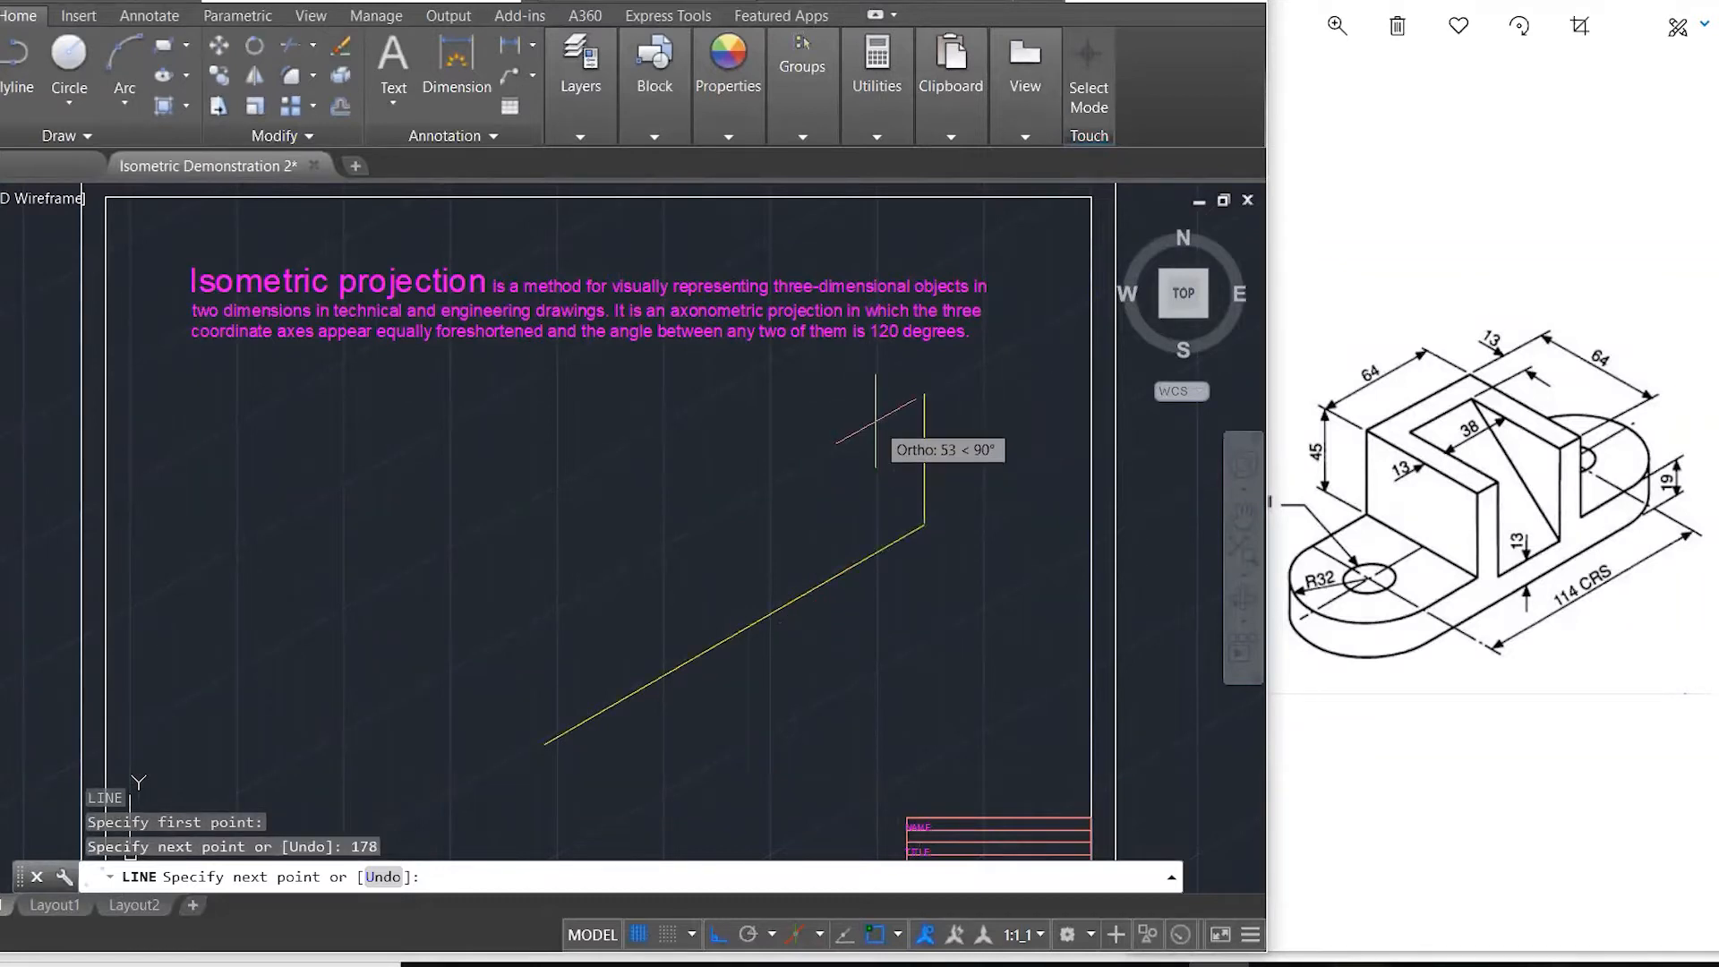
type("64")
key("Return")
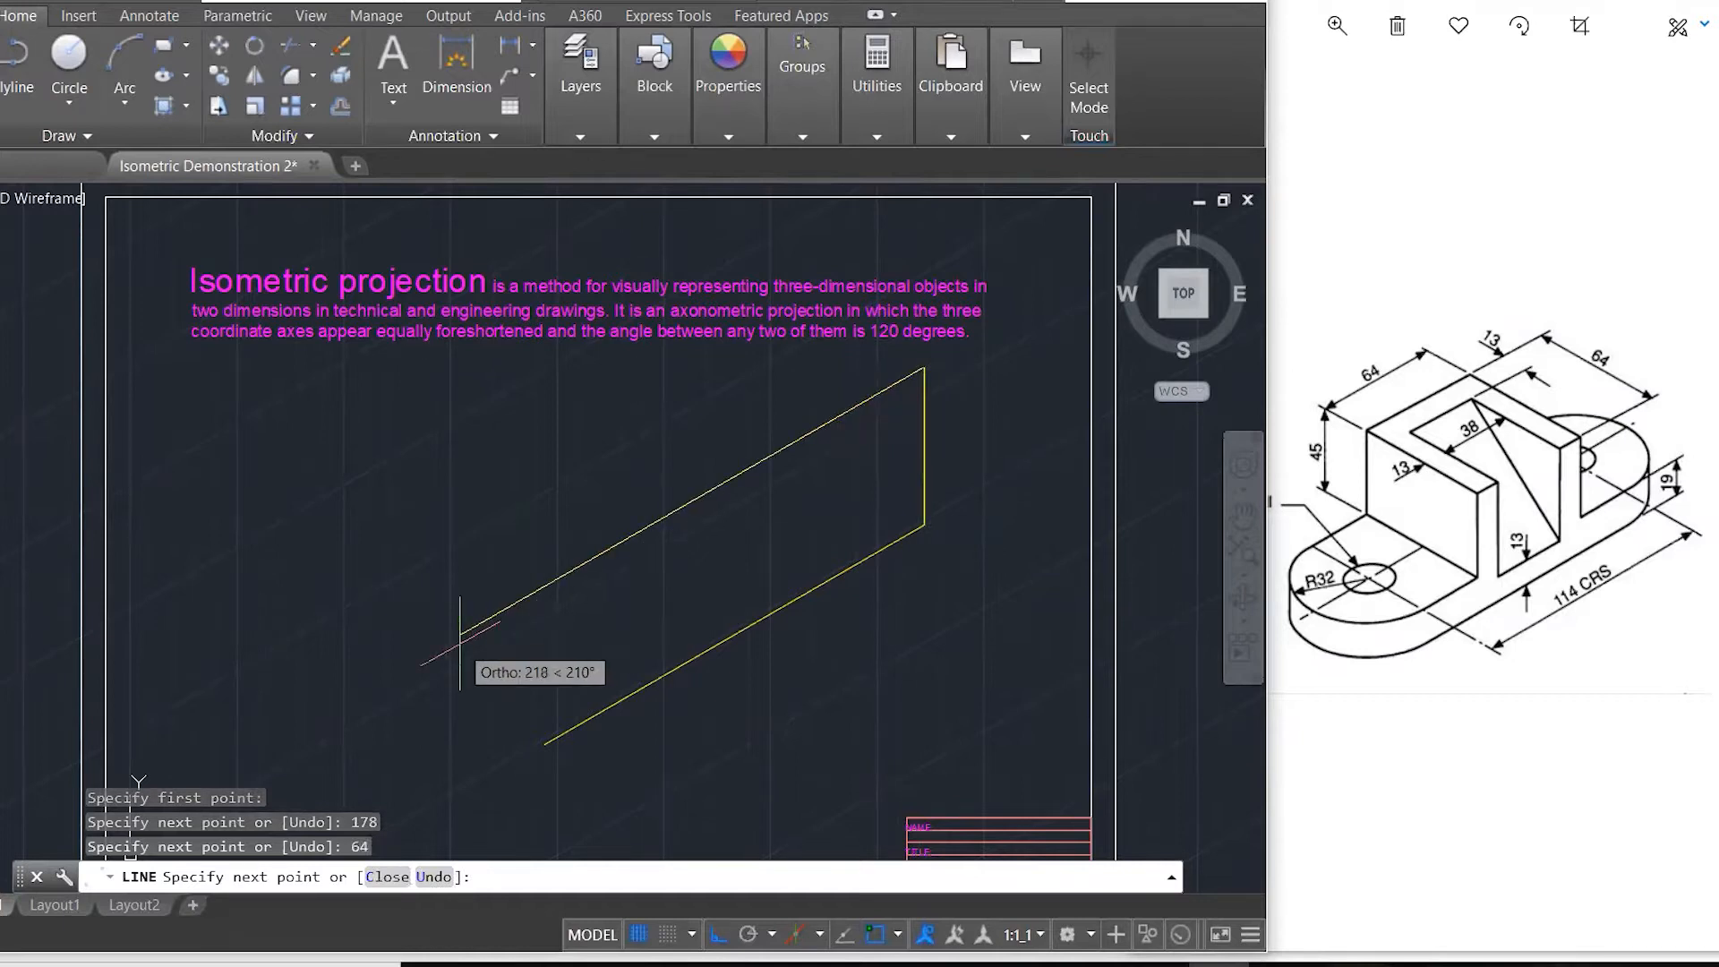
key("Return")
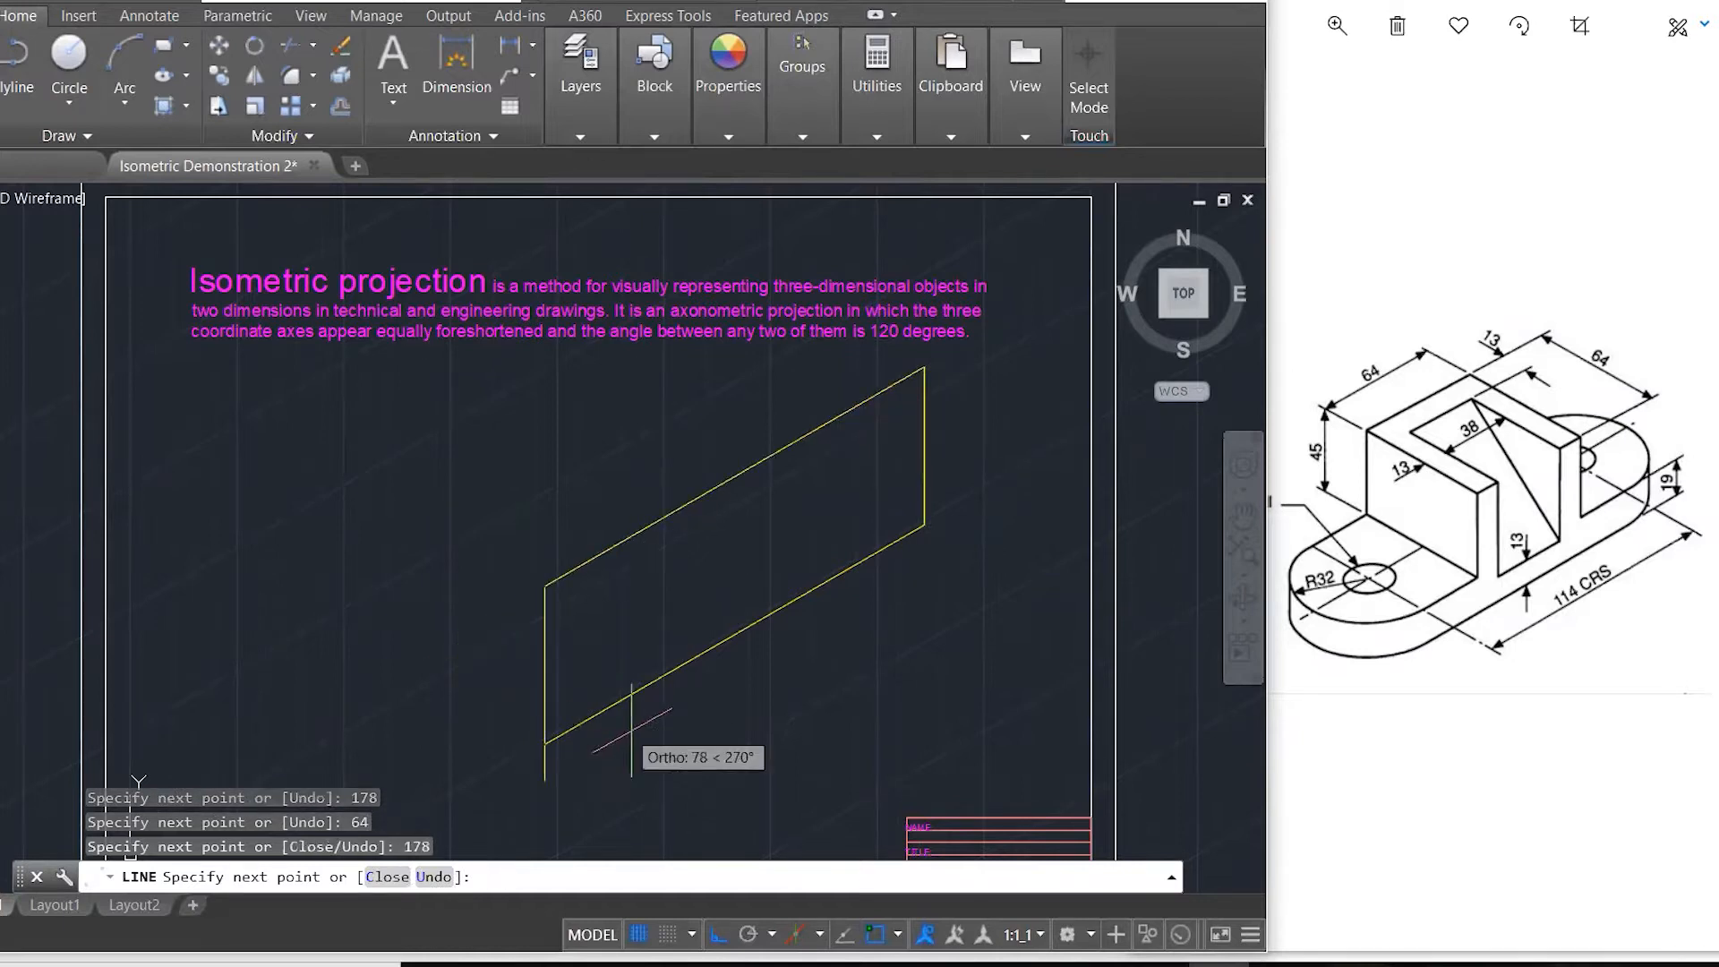
key("Escape")
key("Escape")
key("Escape")
key("Escape")
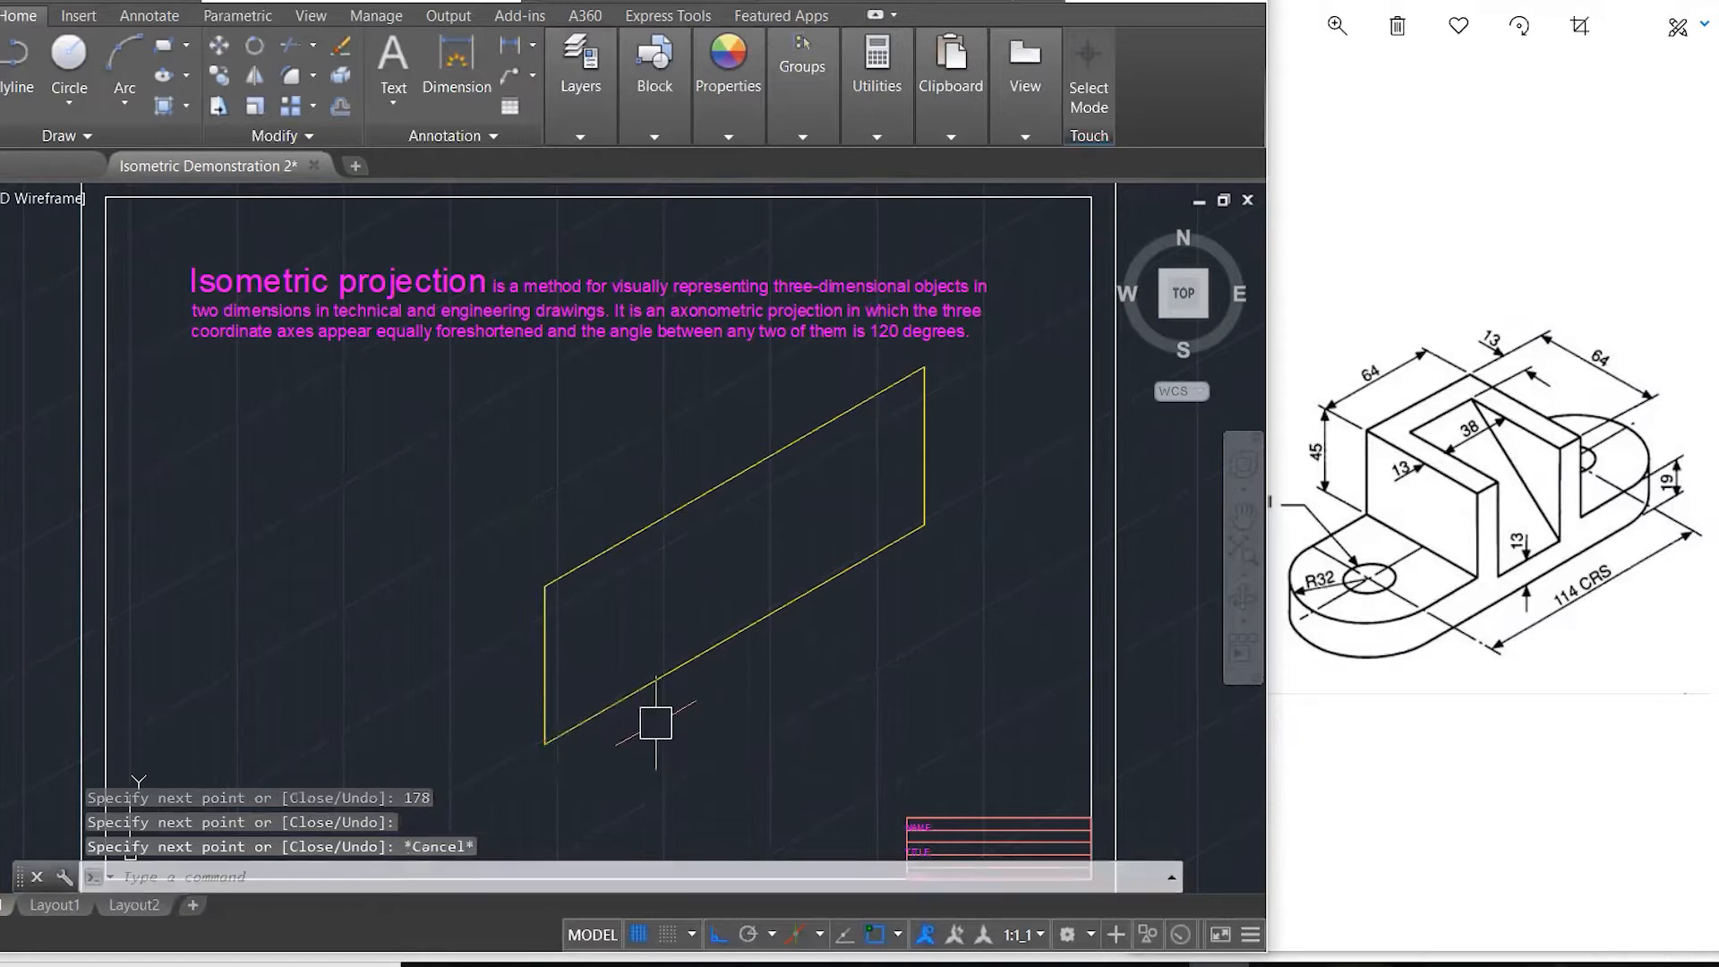
- Move the whole front face straight down on the sheet, away from the heading text
scroll(658, 714, "down", 4)
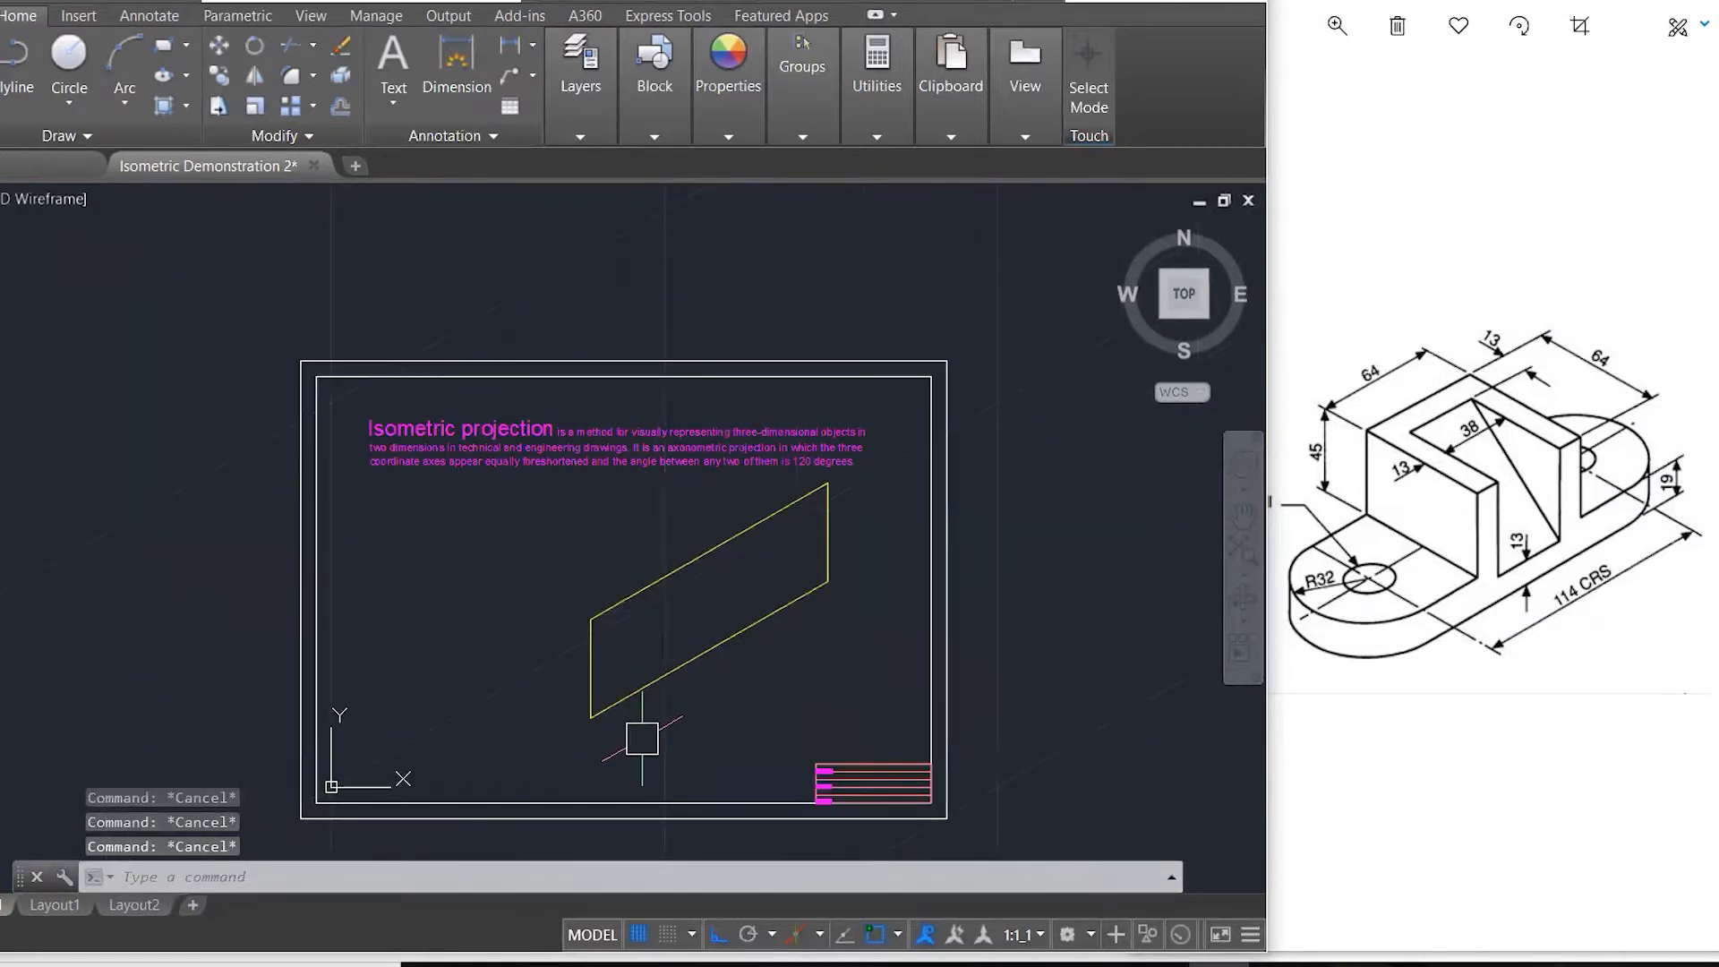
scroll(641, 739, "up", 4)
type("m")
key("Return")
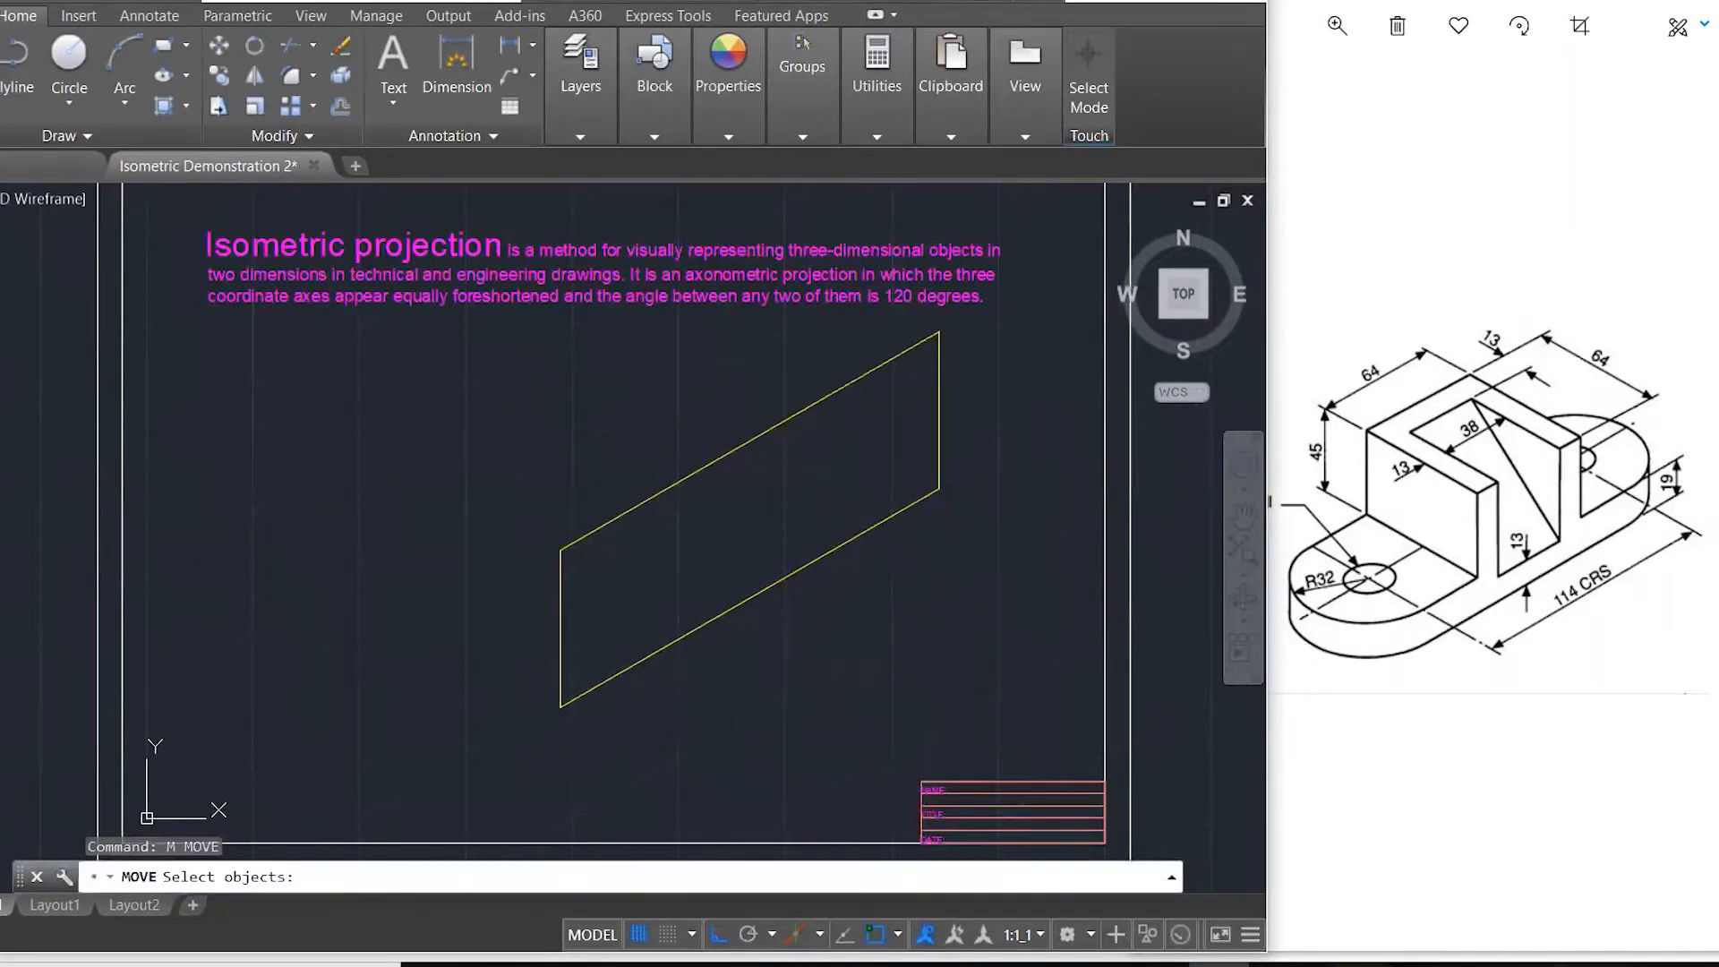
left_click(966, 633)
left_click(506, 405)
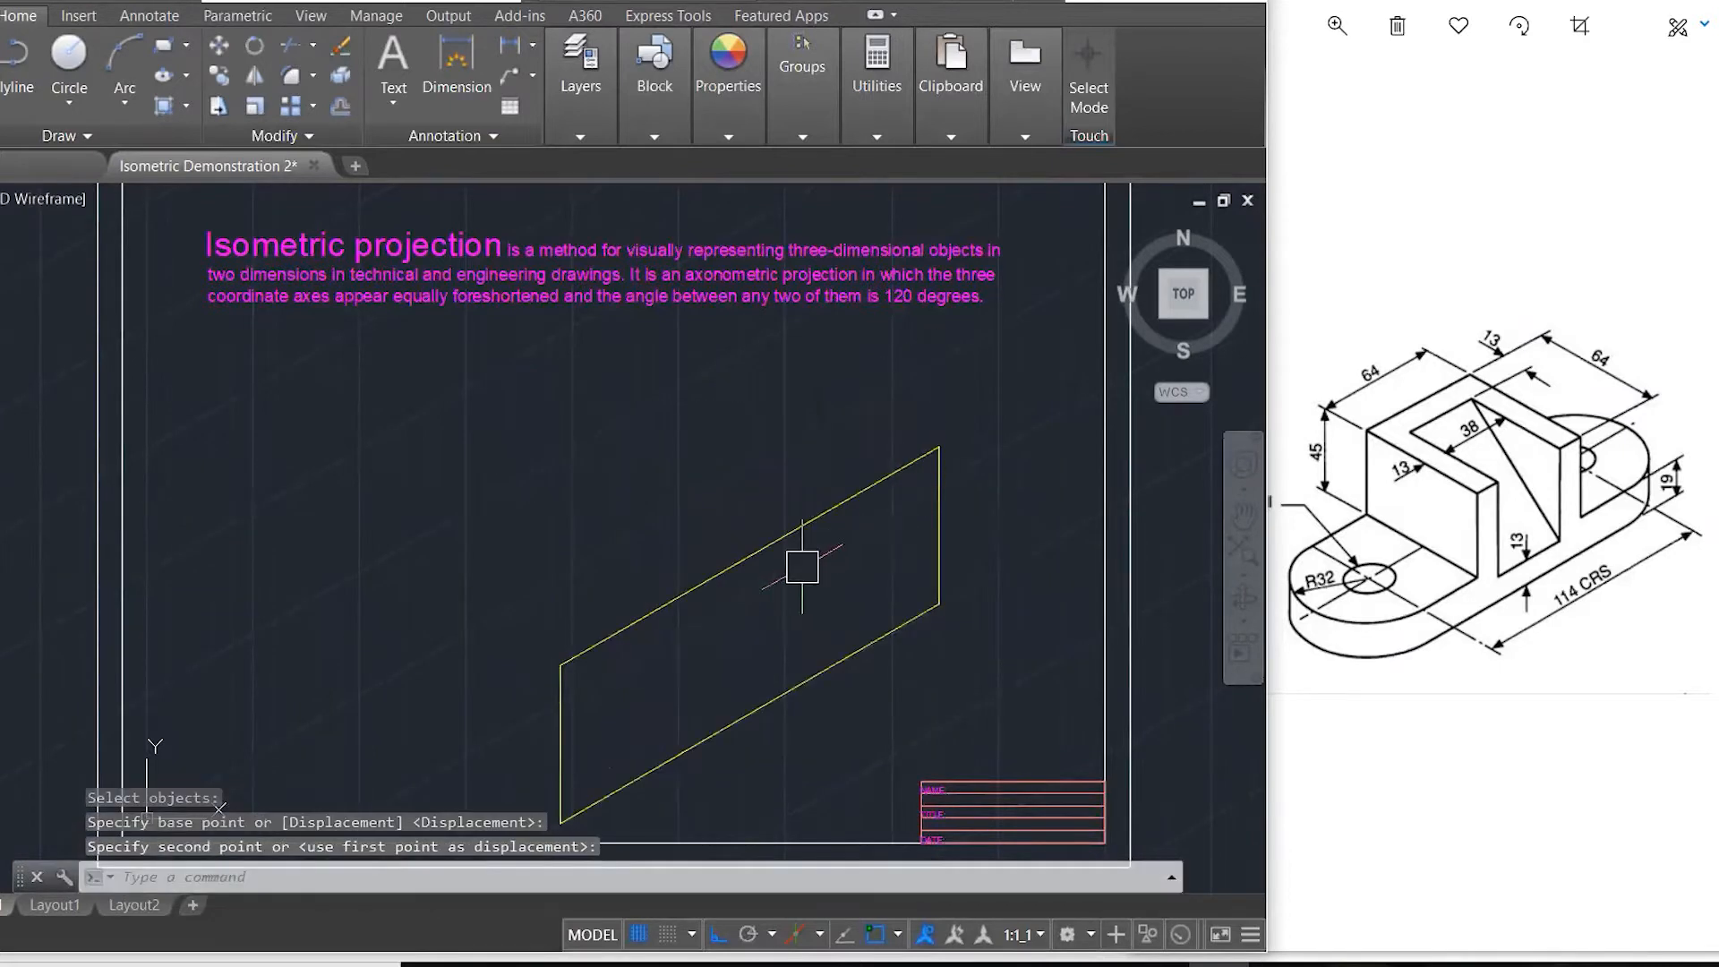
key("Escape")
key("Escape")
key("Escape")
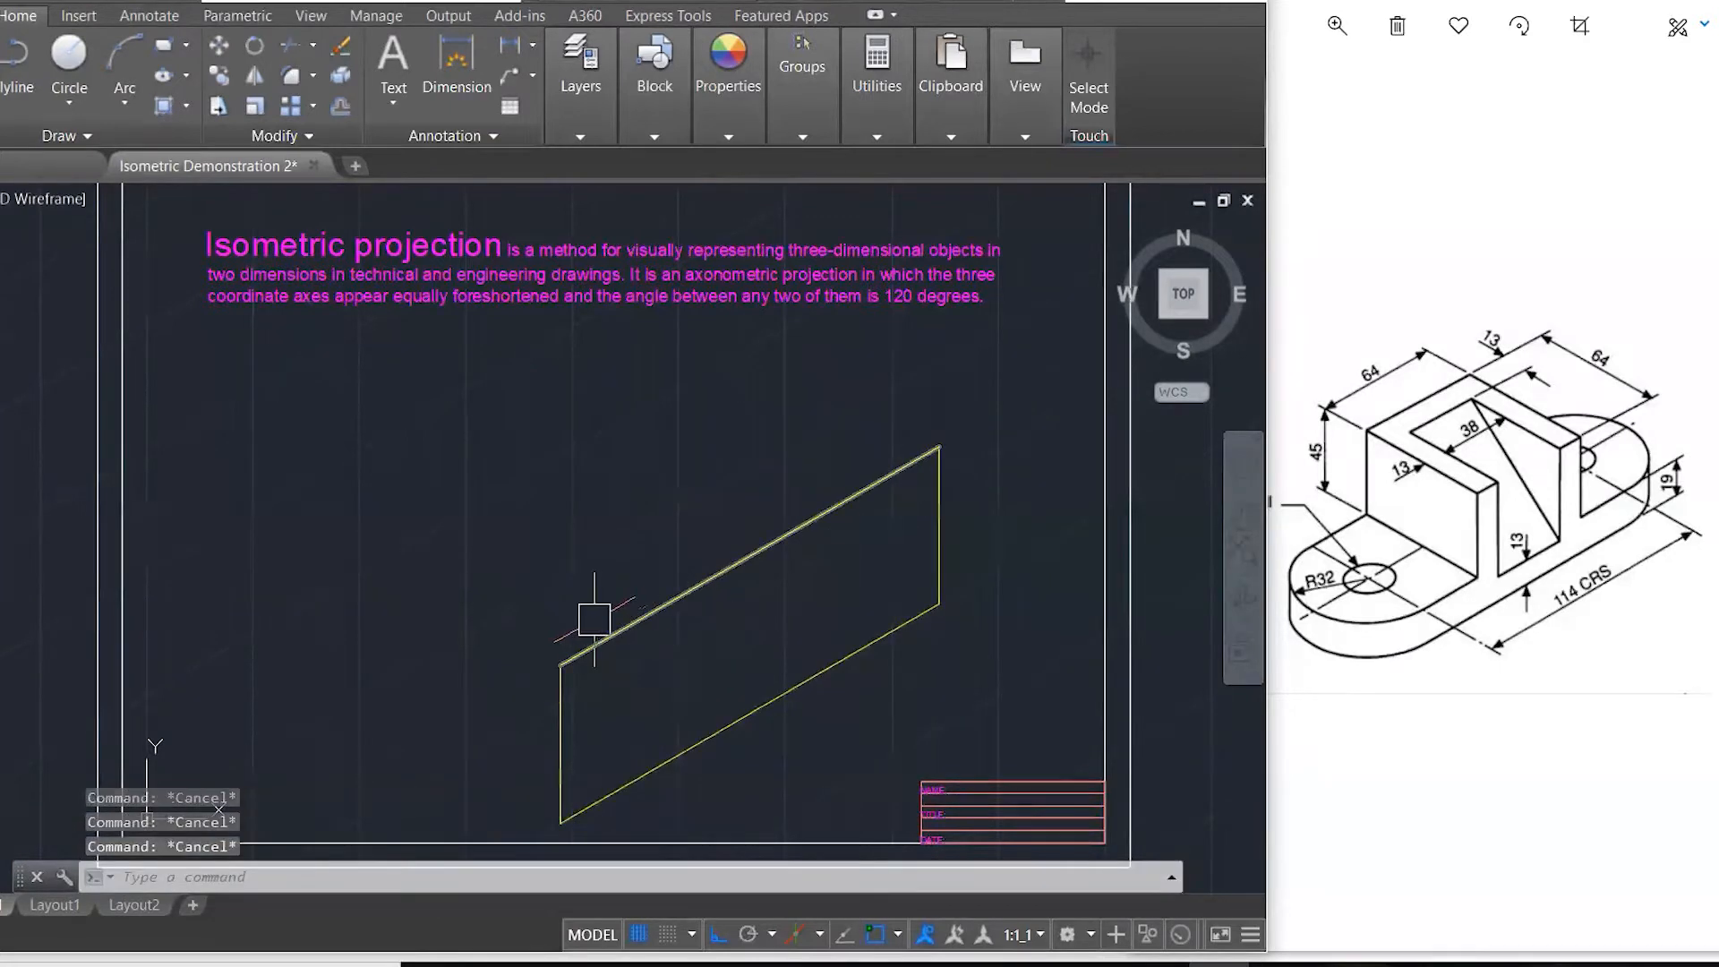
- Switch to the left isoplane and draw a 64-long line at 150° from the front face's upper-left corner
type("l")
key("Return")
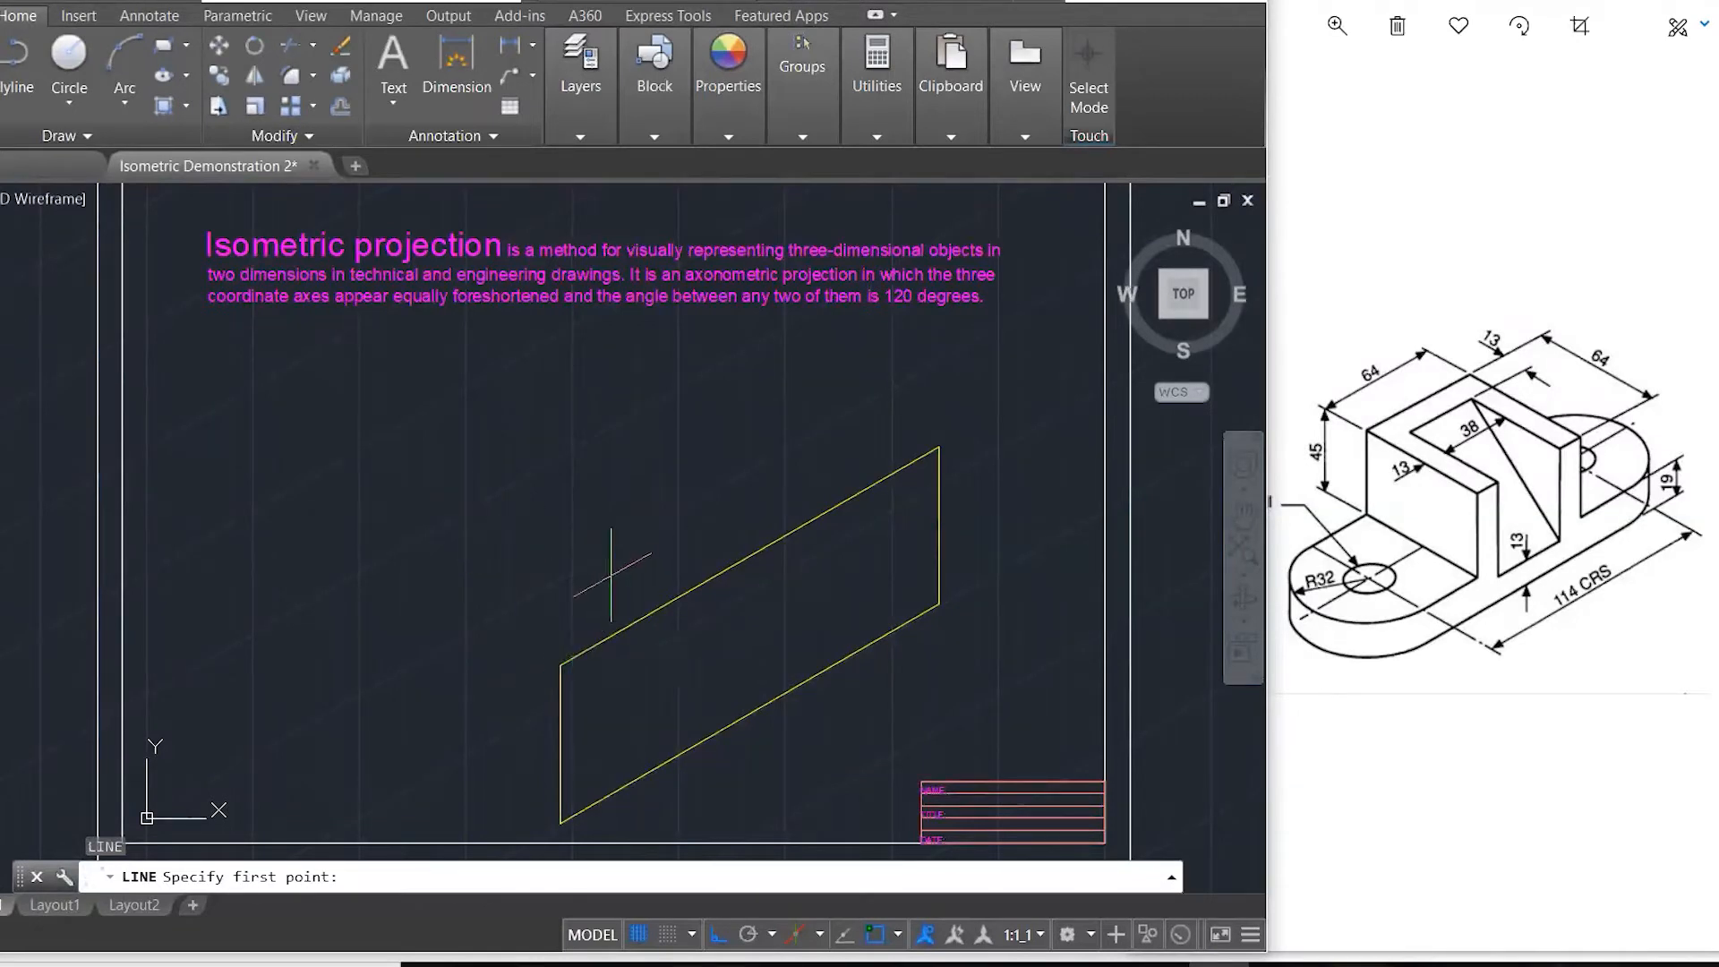
left_click(561, 667)
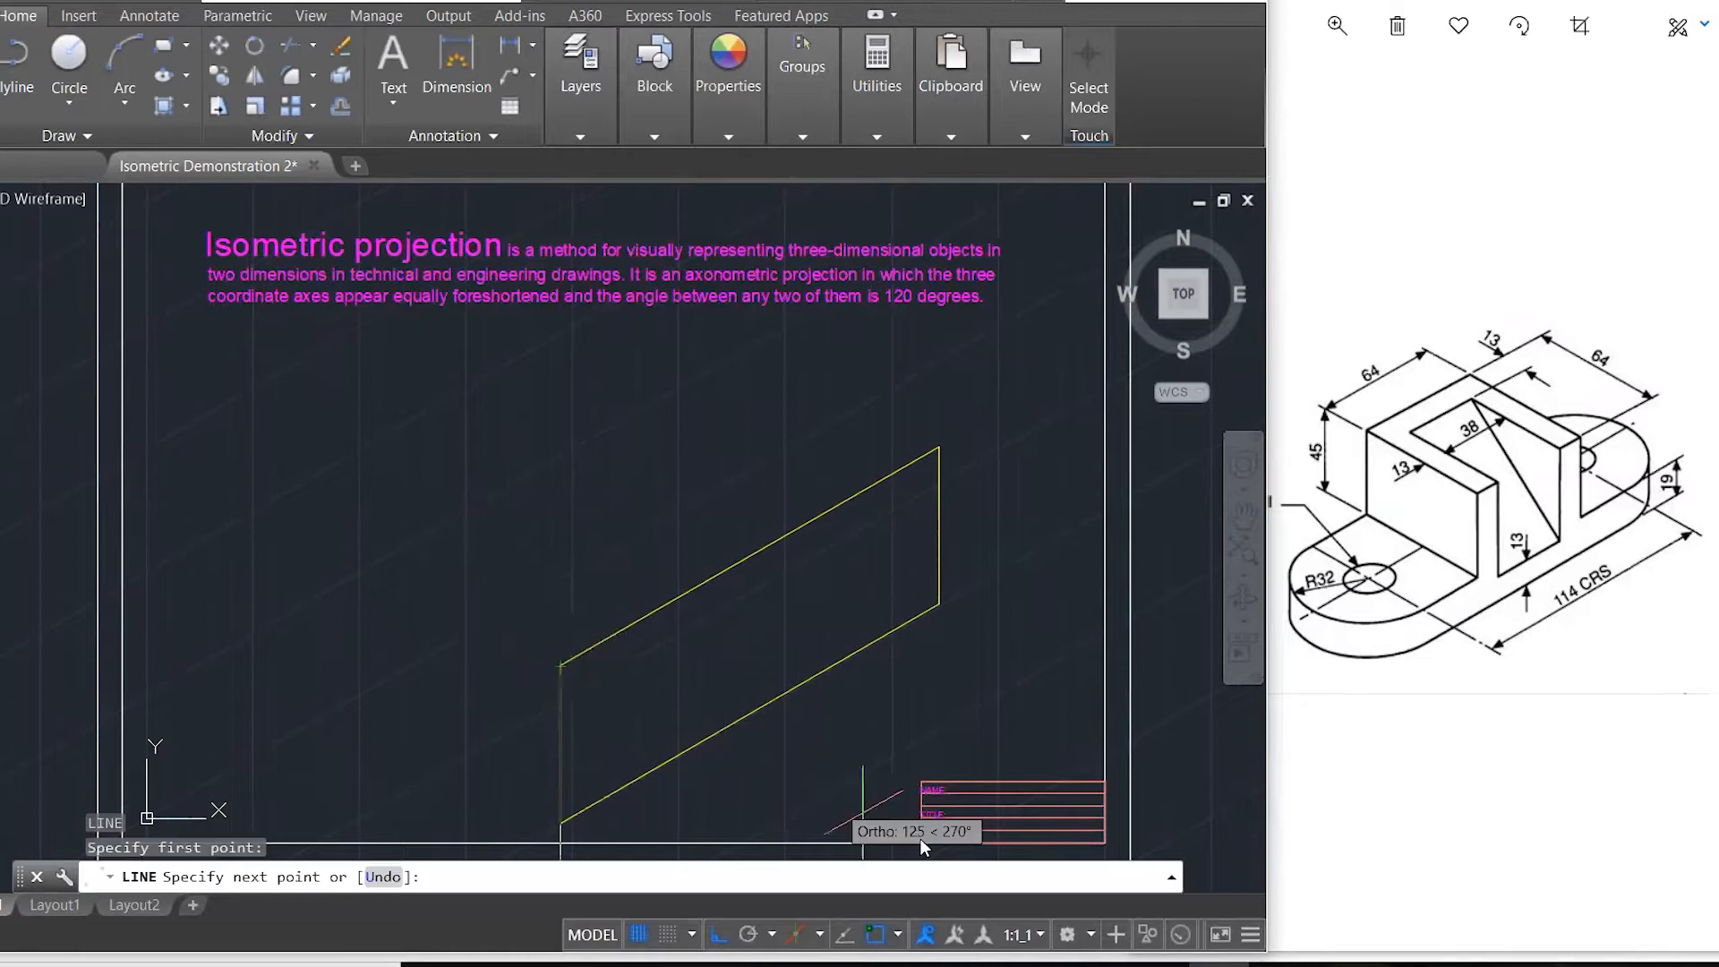
left_click(820, 934)
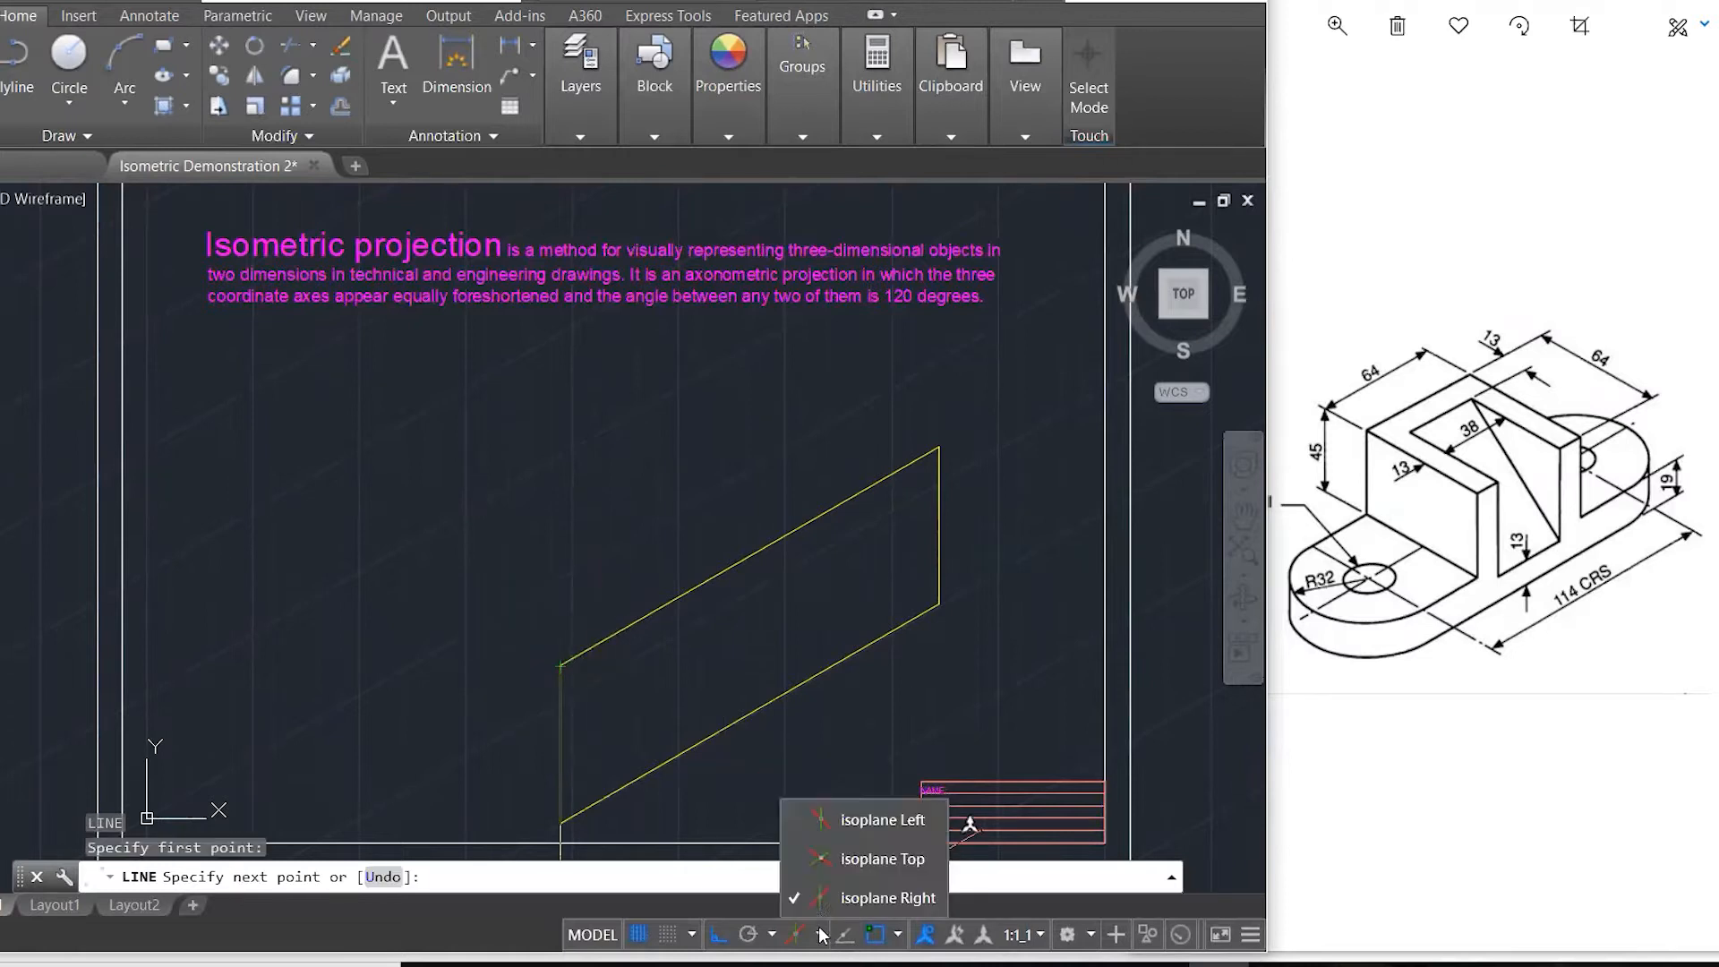
left_click(887, 826)
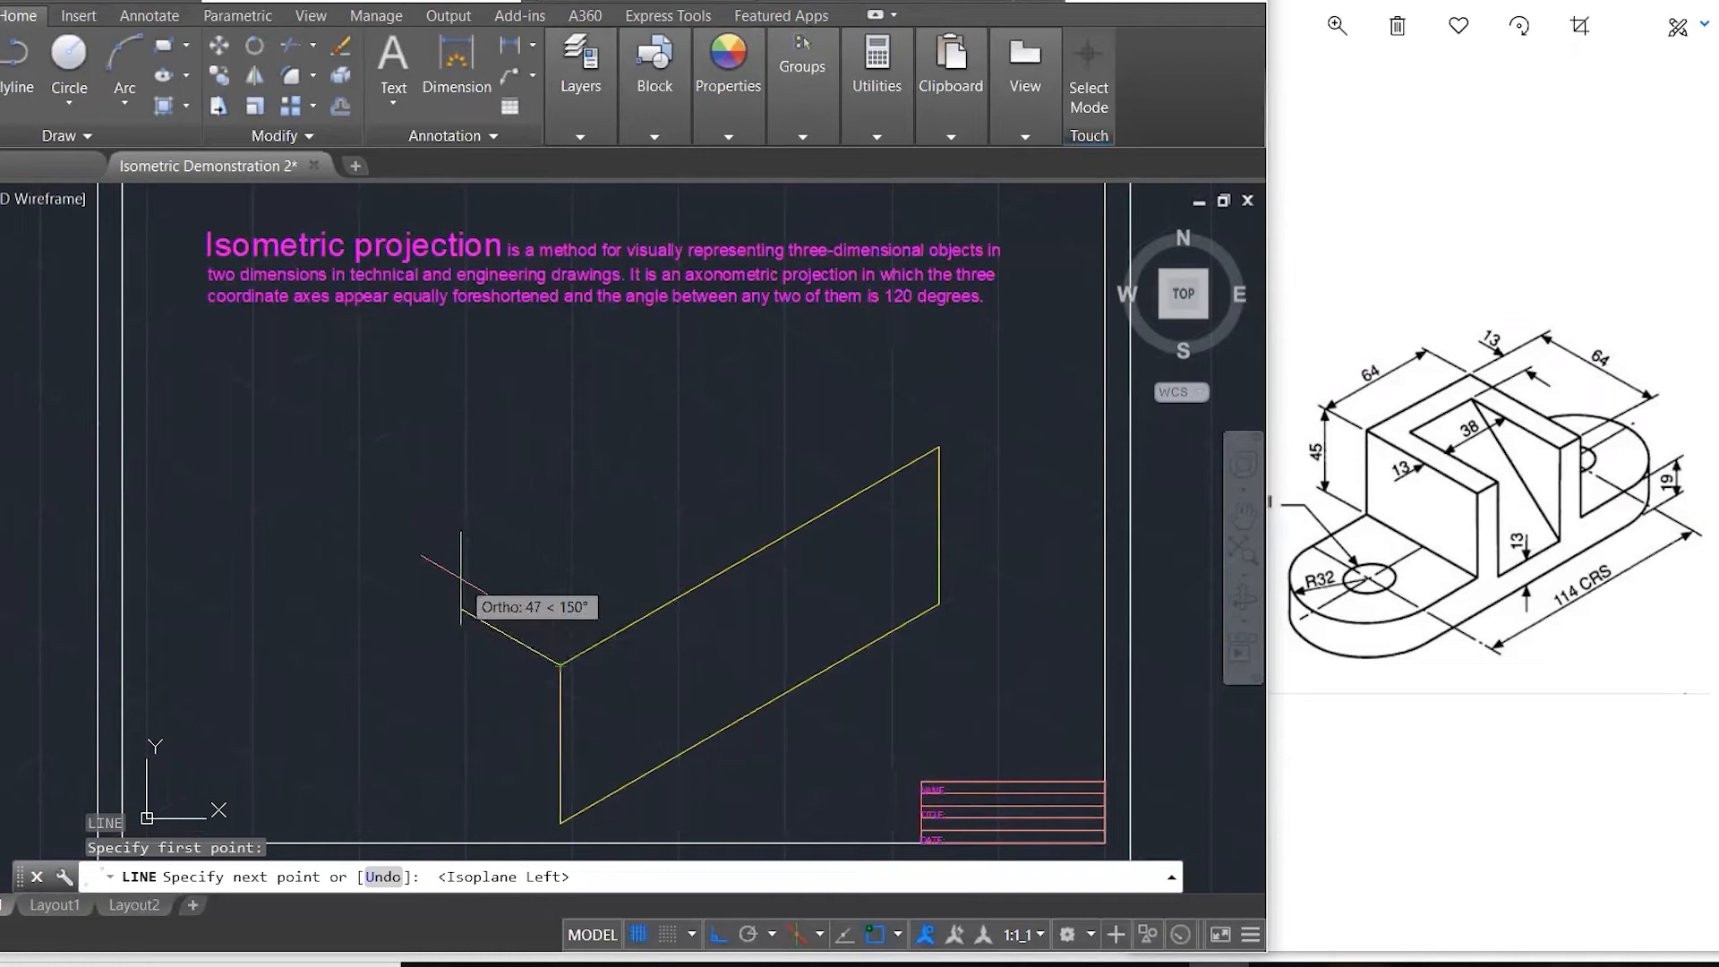
type("64")
key("Return")
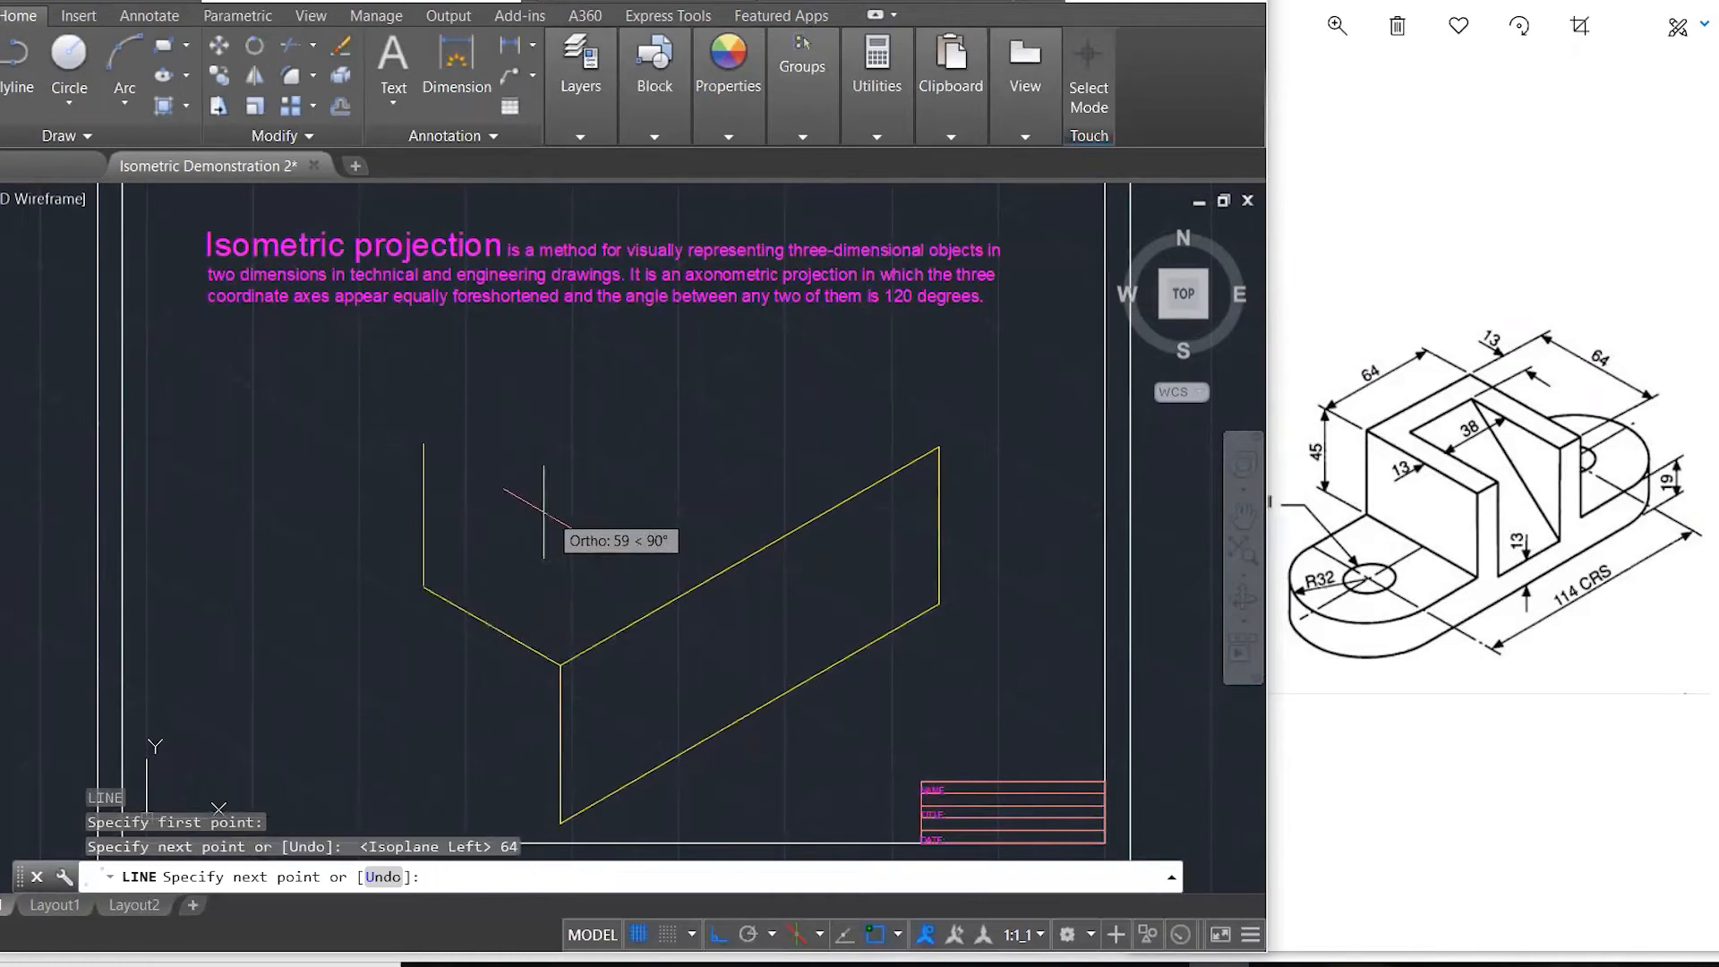
key("Escape")
key("Escape")
key("Escape")
key("Escape")
left_click(1066, 709)
left_click(743, 409)
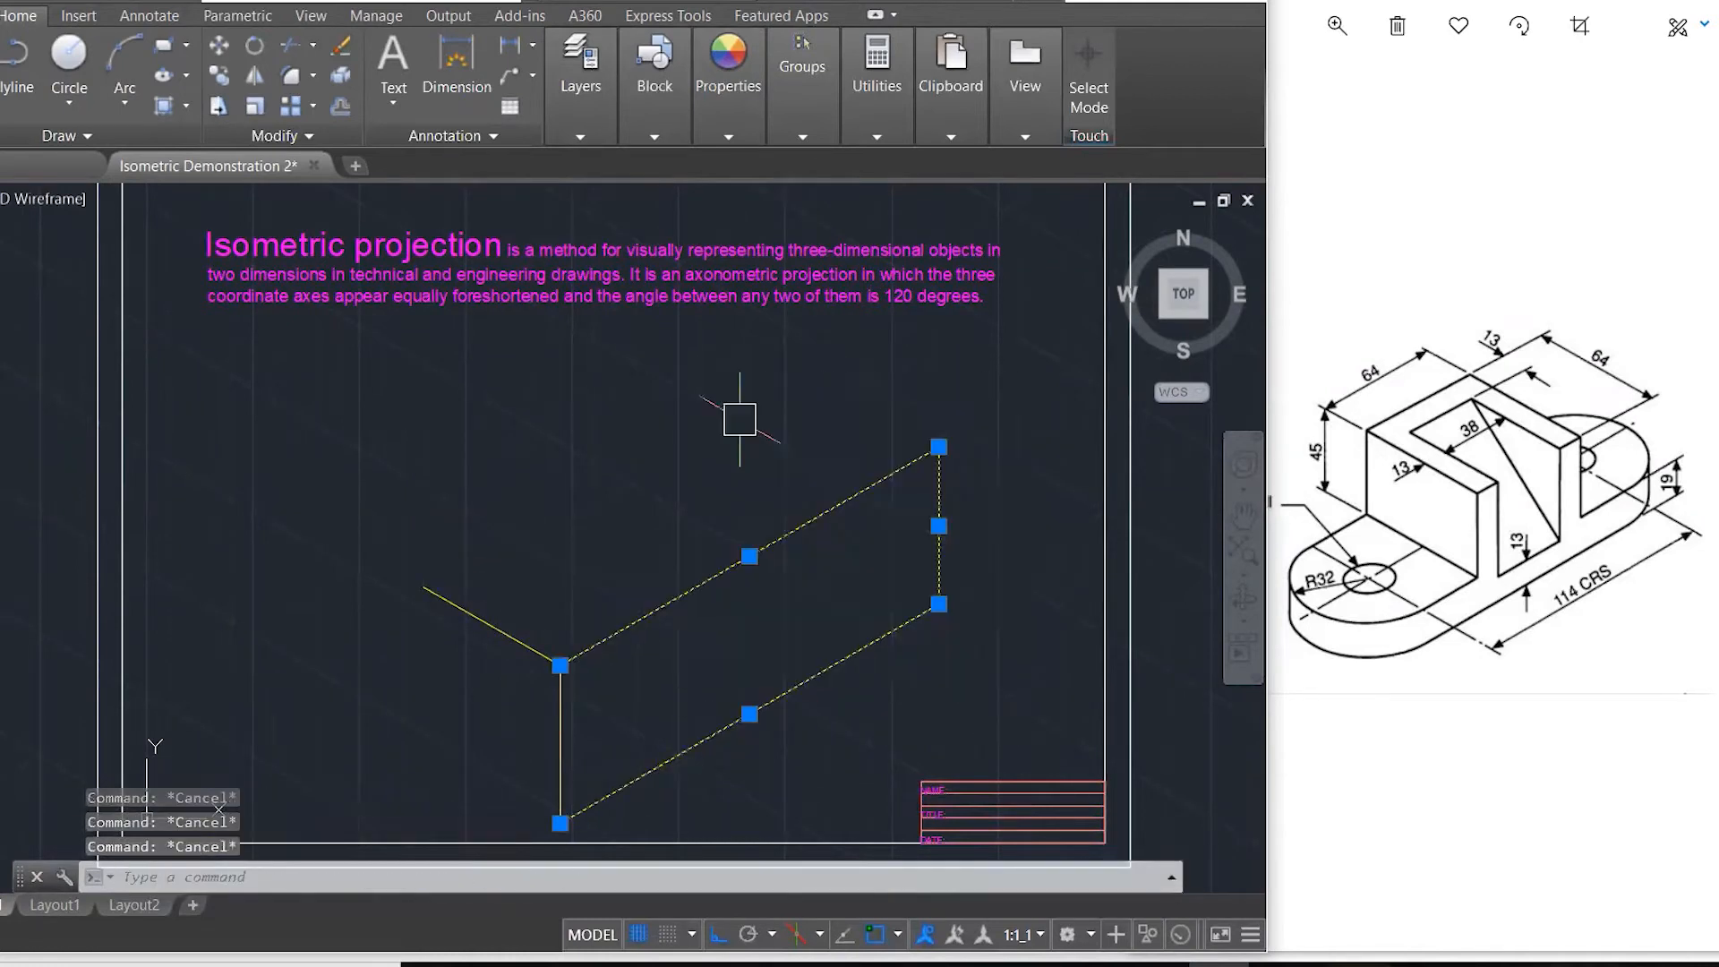
left_click(561, 719)
type("c")
key("Return")
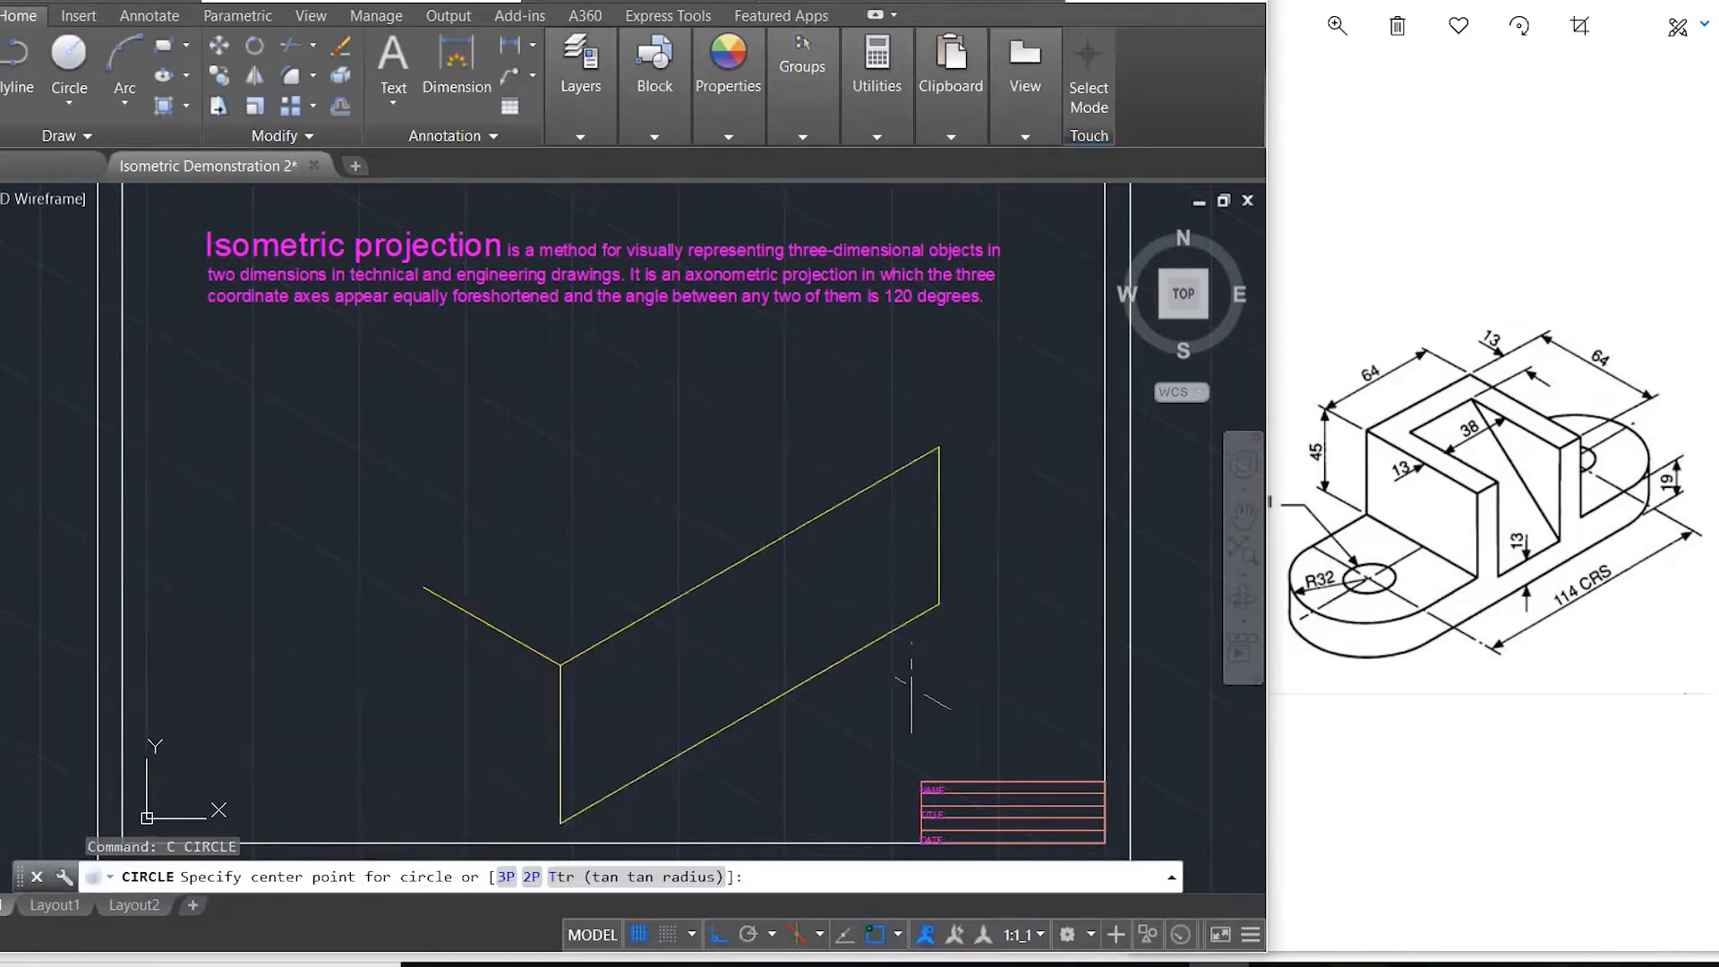
left_click(997, 691)
key("Escape")
- Copy the four front-face lines from their upper-left corner to the free end of the 64-long receding line
left_click(990, 660)
left_click(825, 328)
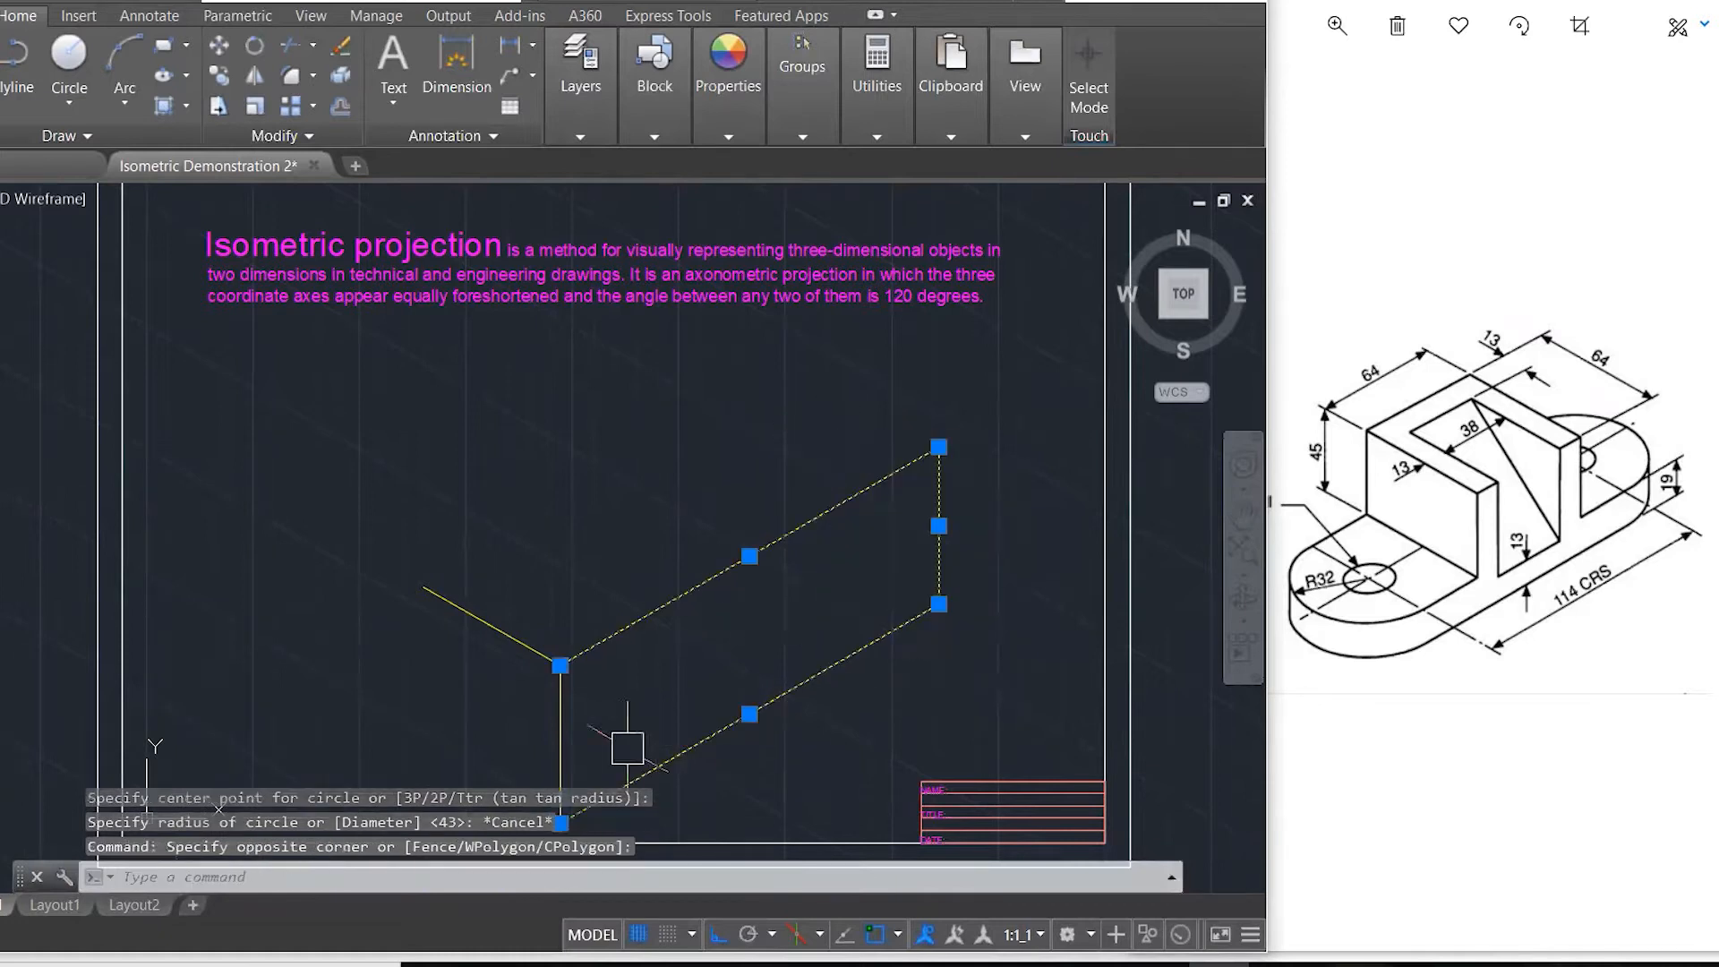
left_click(562, 713)
type("co")
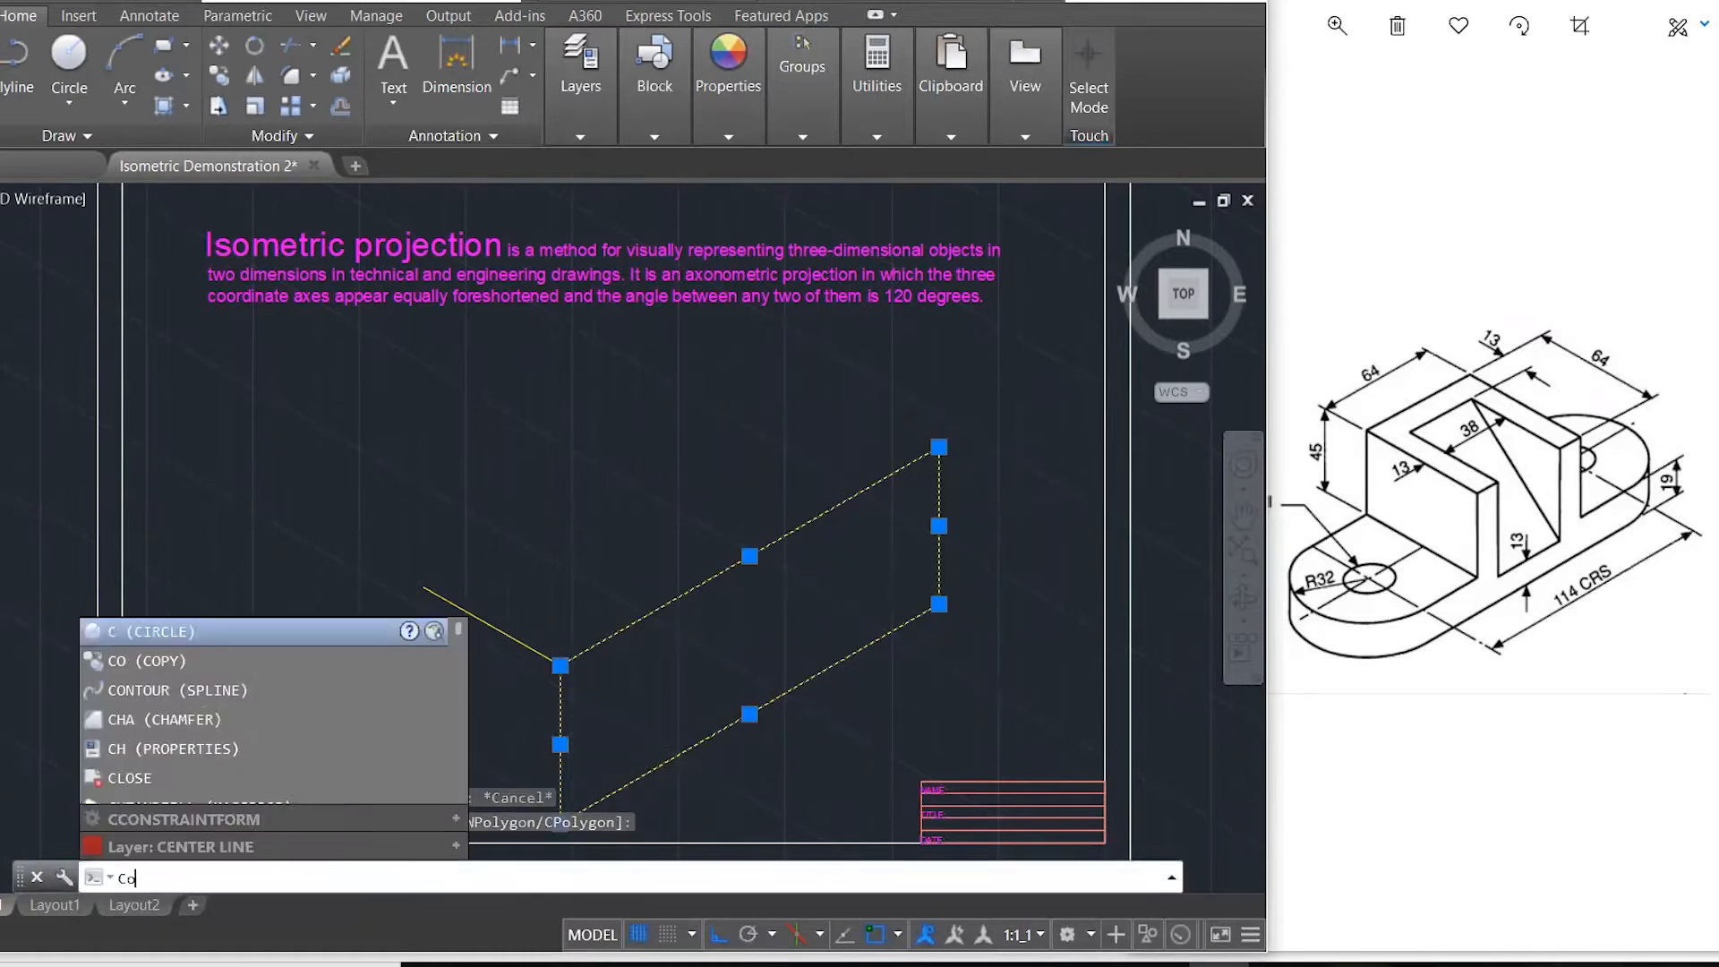
key("Return")
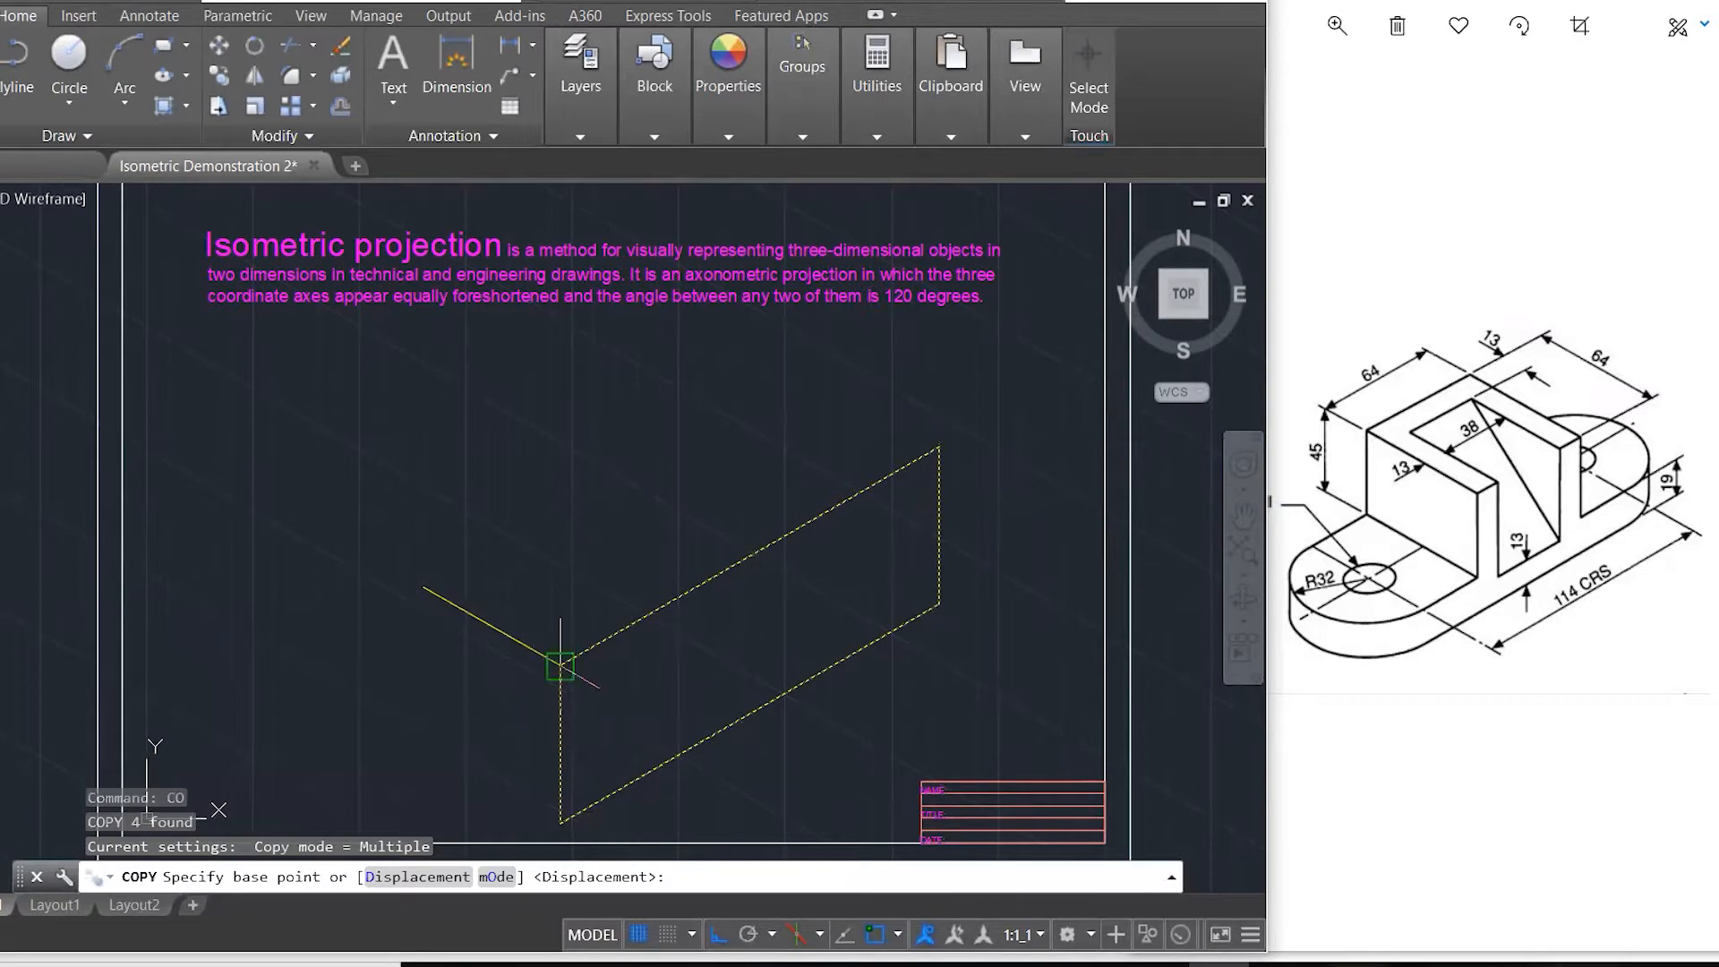
left_click(561, 664)
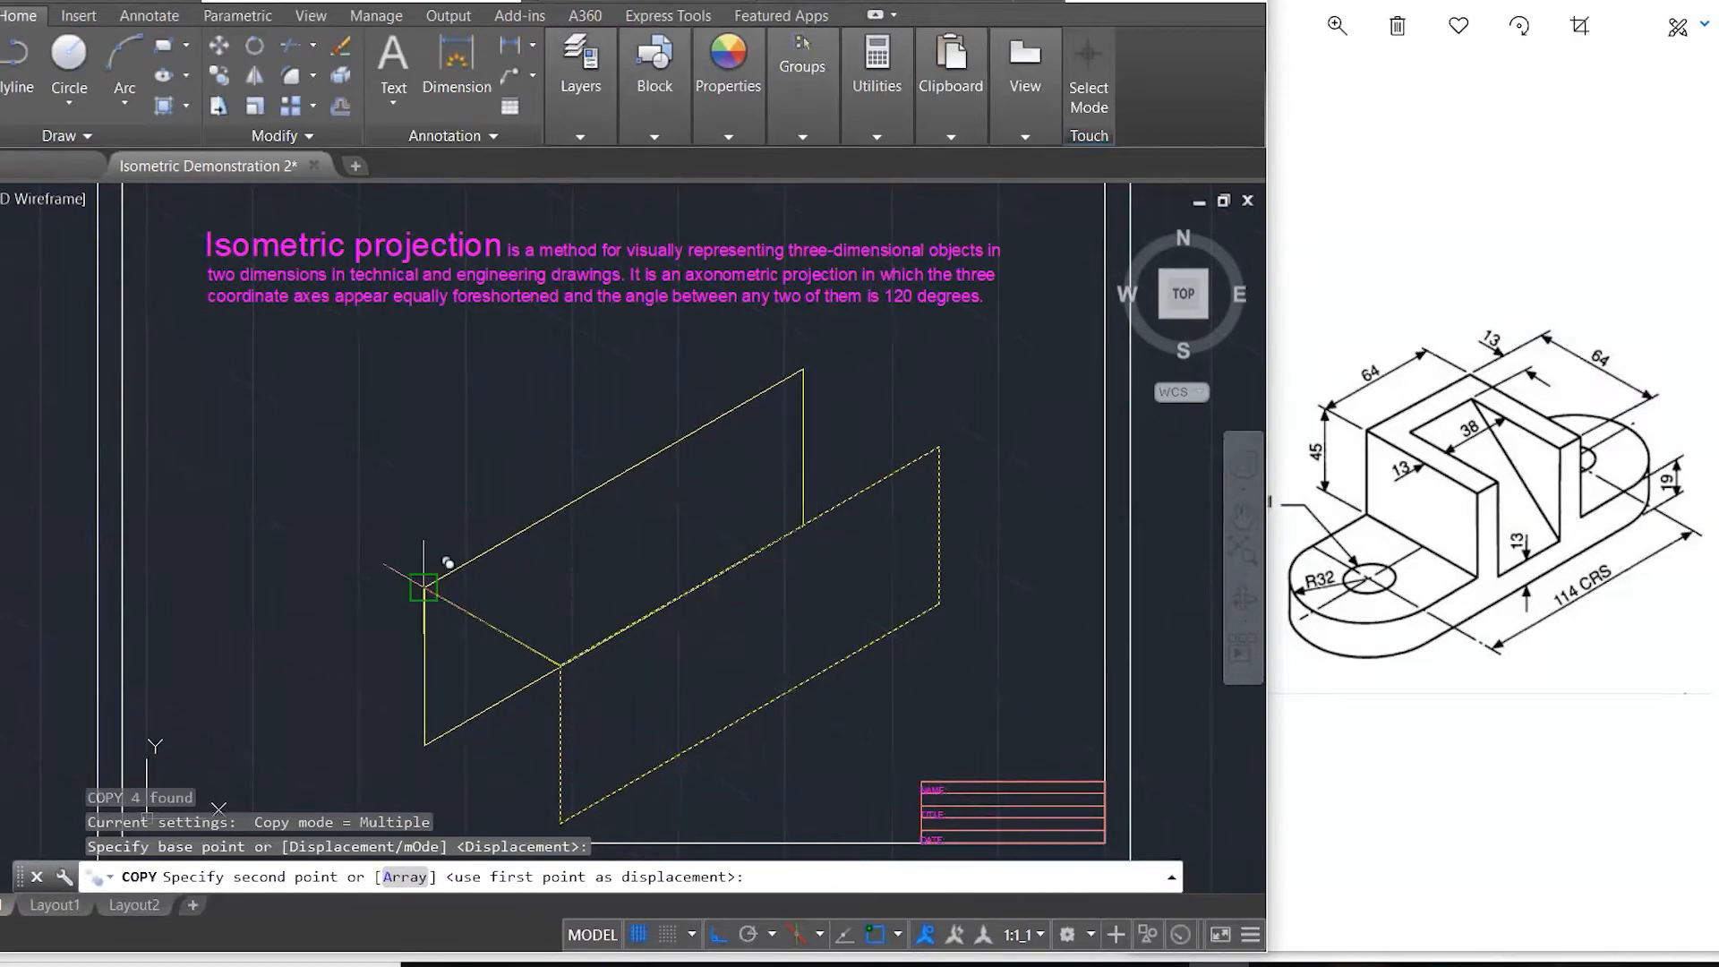
left_click(424, 588)
key("Escape")
key("Escape")
key("Escape")
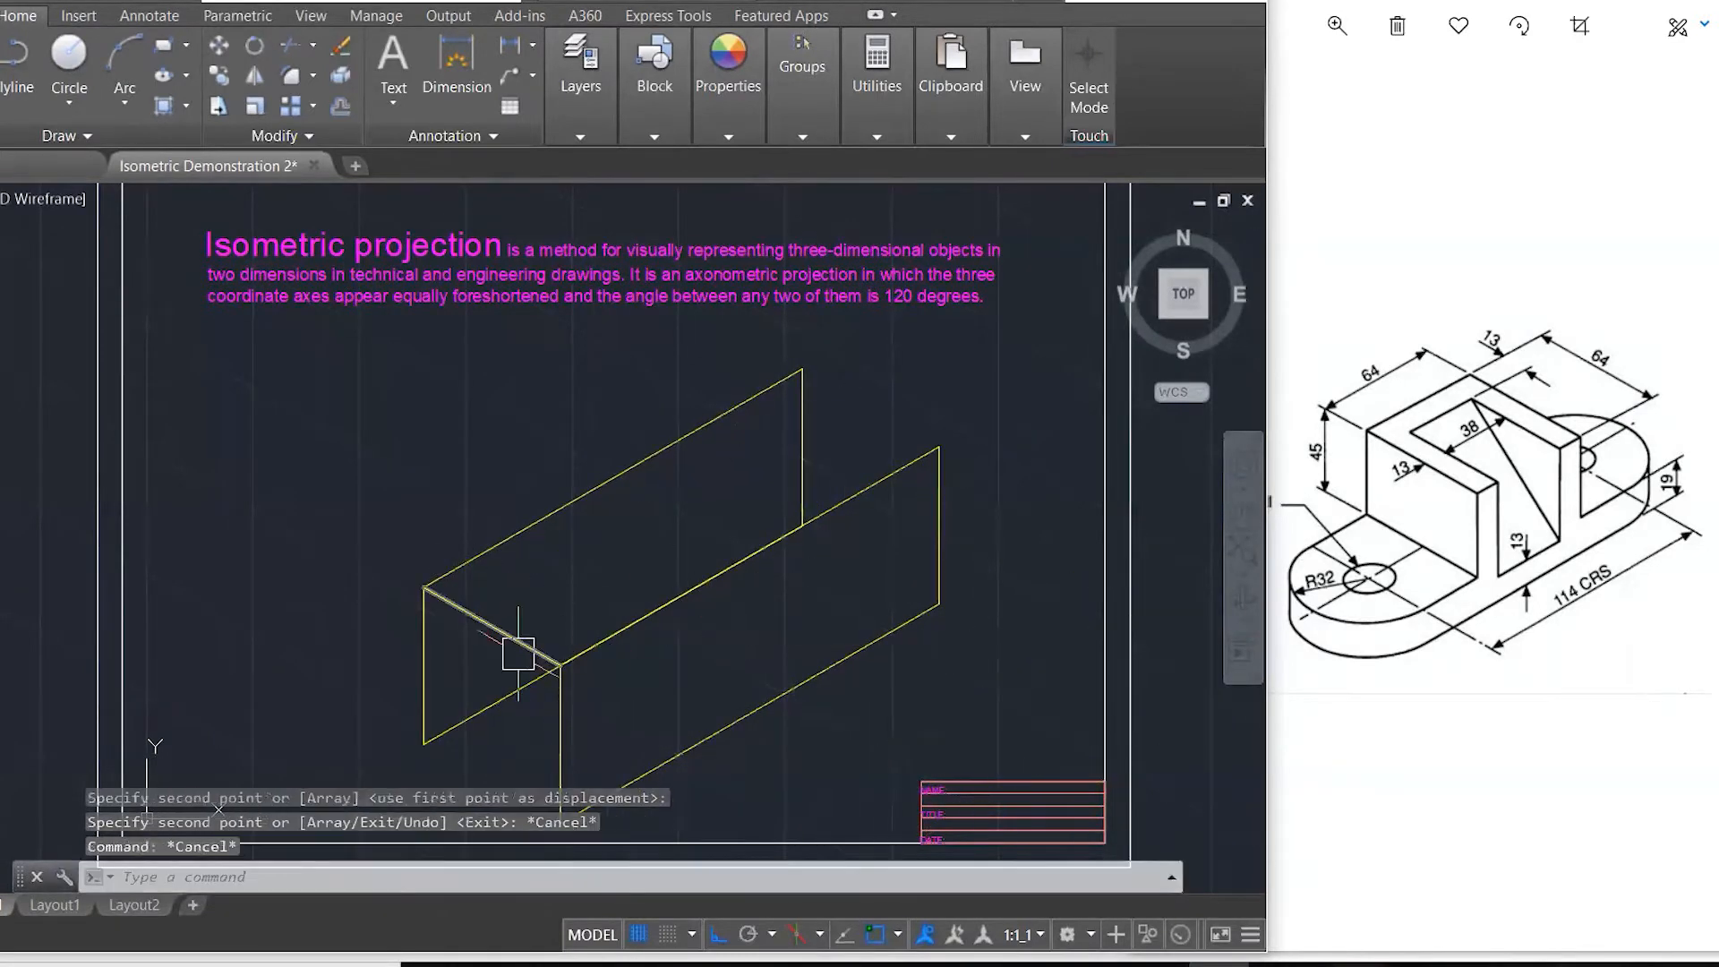
- Join the front and back faces with lines between their lower-left corners and between their upper-right corners
type("l")
key("Return")
left_click(424, 744)
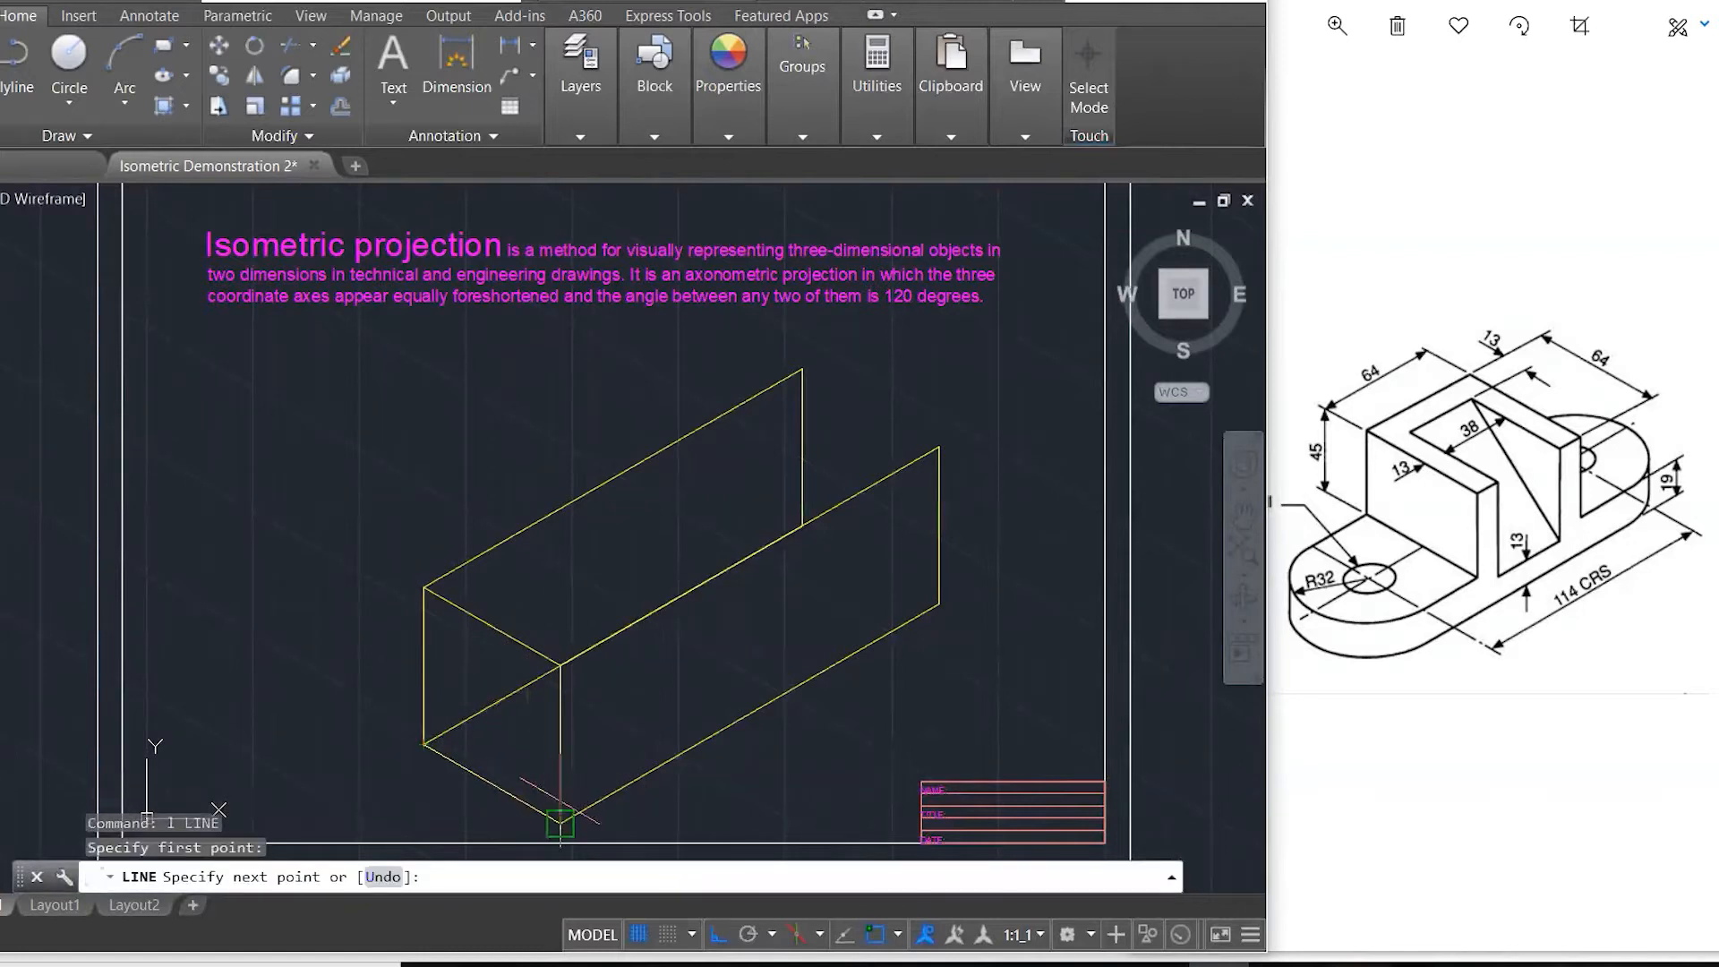
left_click(560, 823)
key("Escape")
key("Return")
left_click(802, 368)
left_click(940, 446)
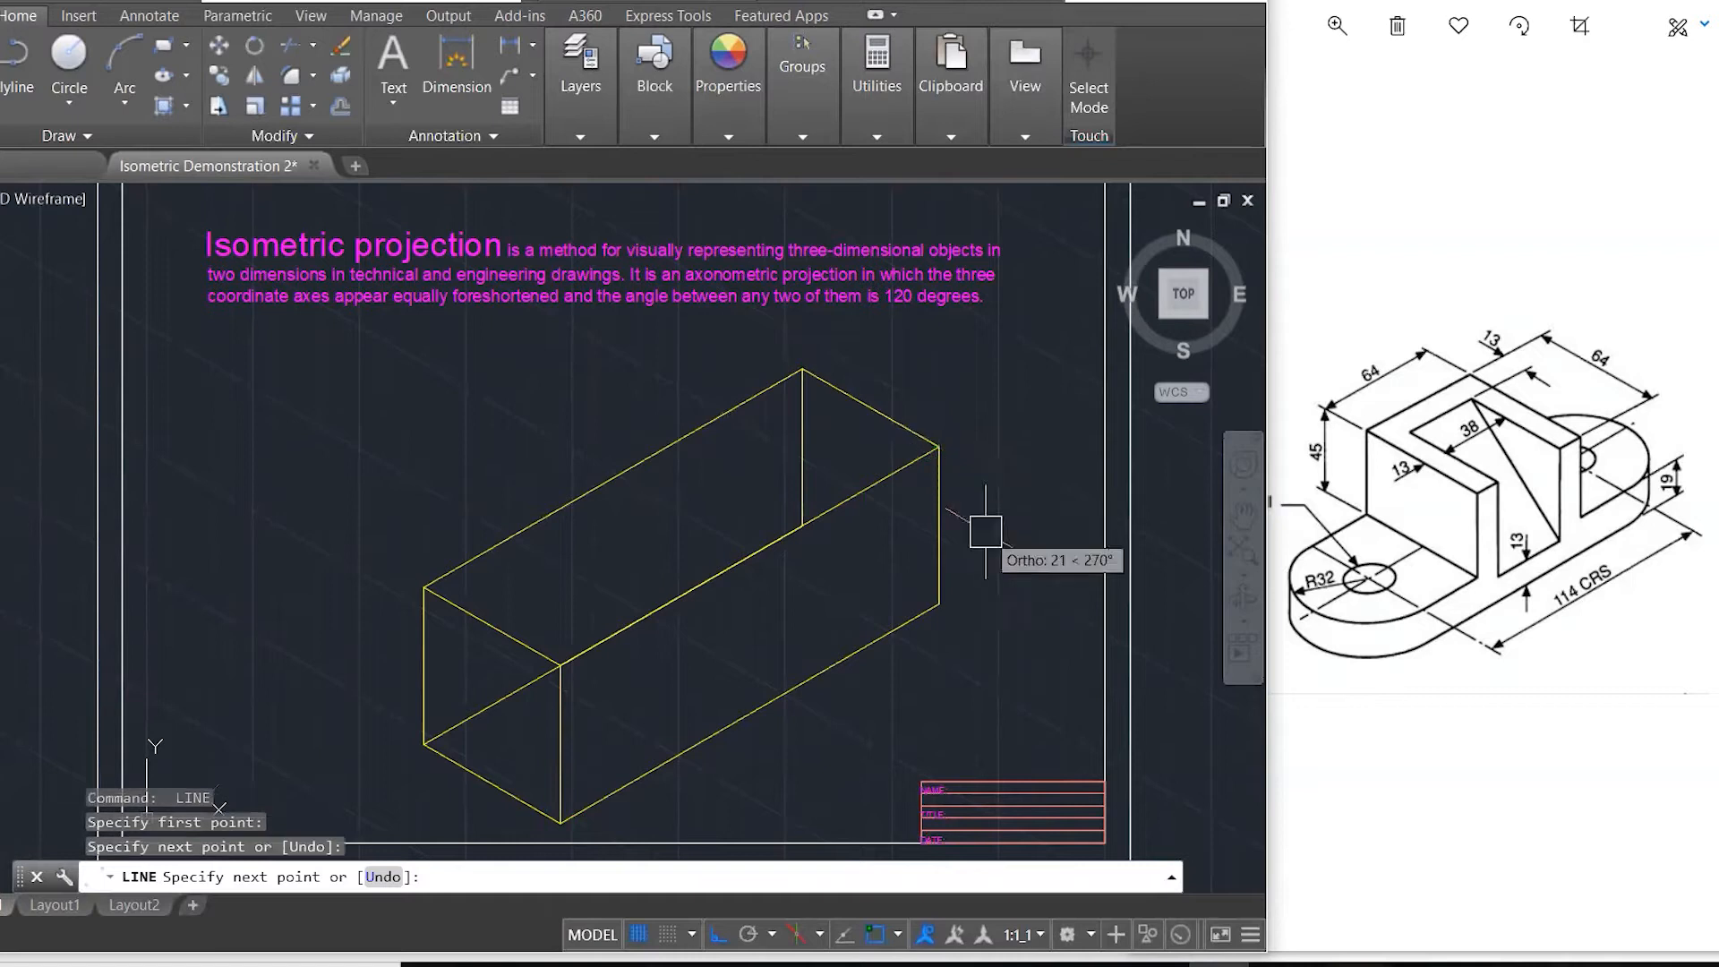
key("Escape")
key("Escape")
key("Escape")
key("Escape")
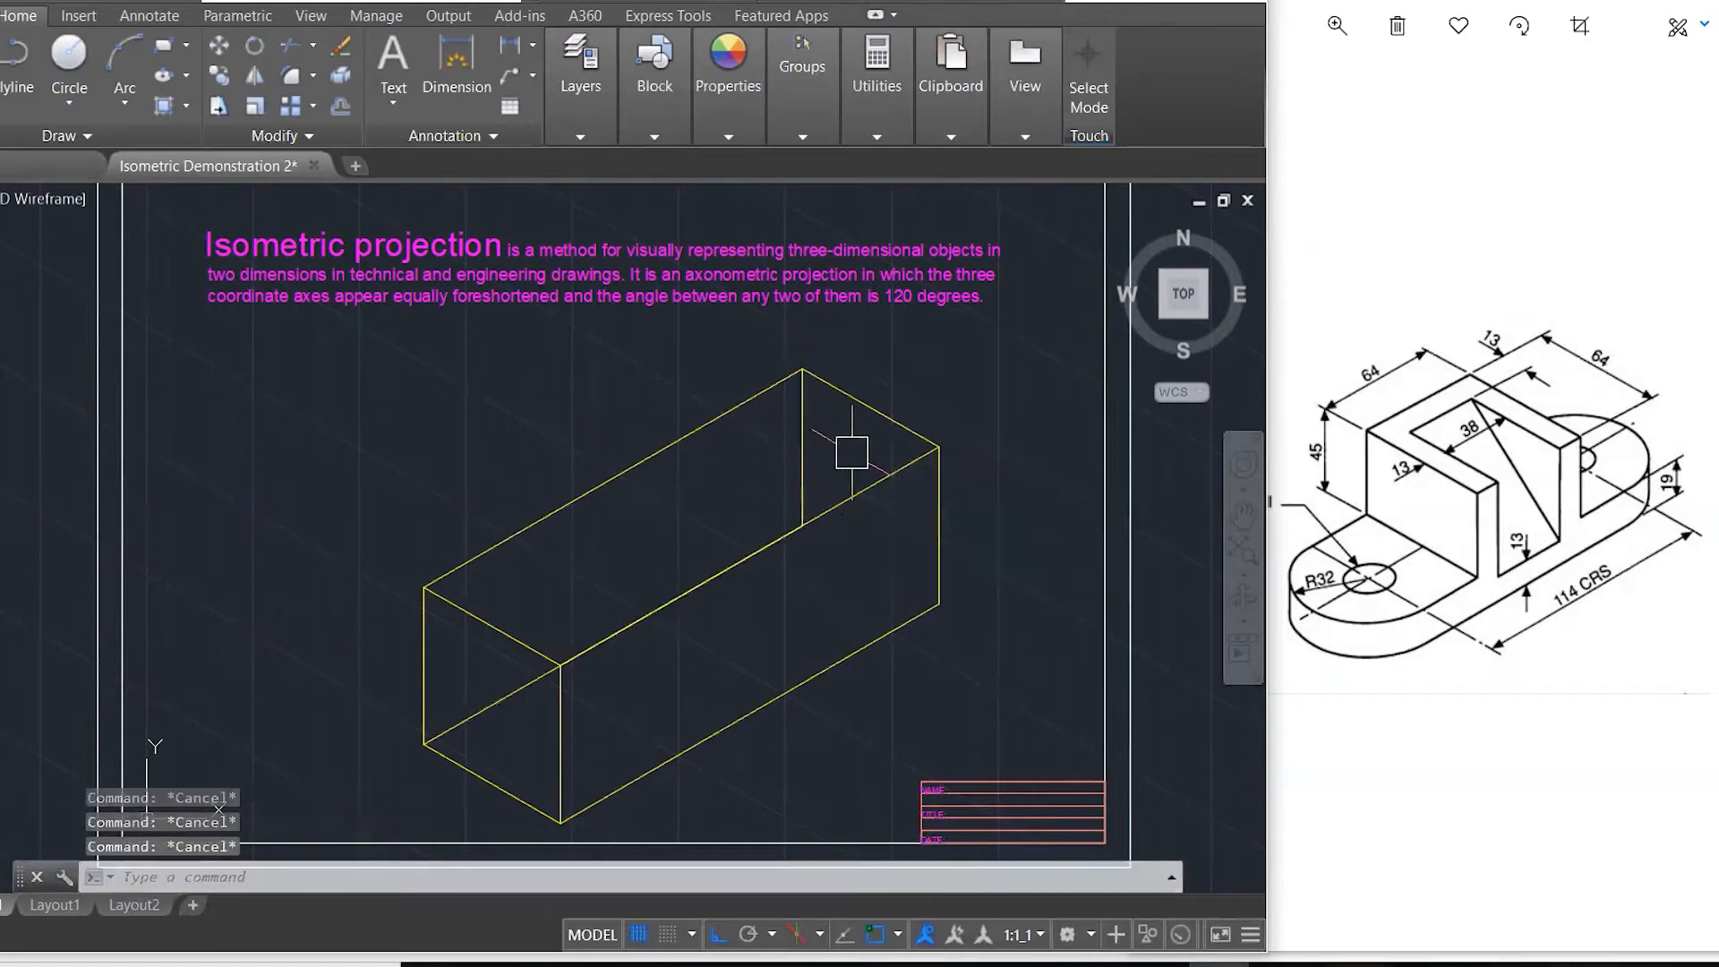
- Delete the box's two hidden back edges, the right vertical one and the lower sloping one
left_click(790, 428)
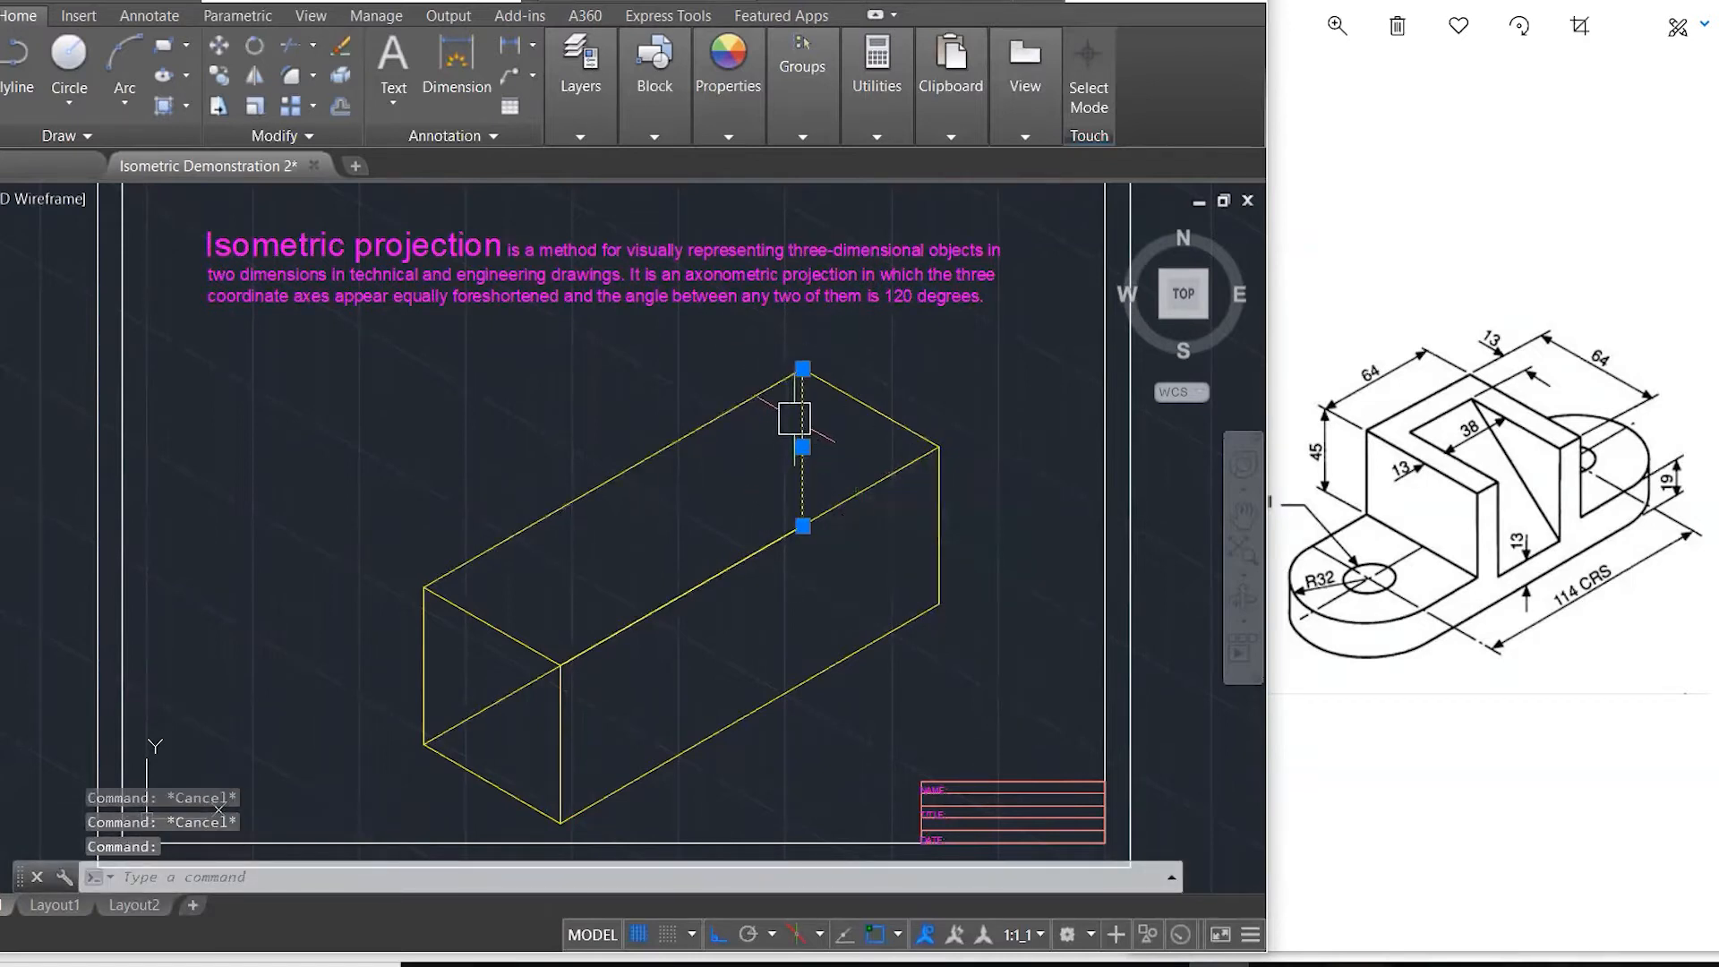
key("Delete")
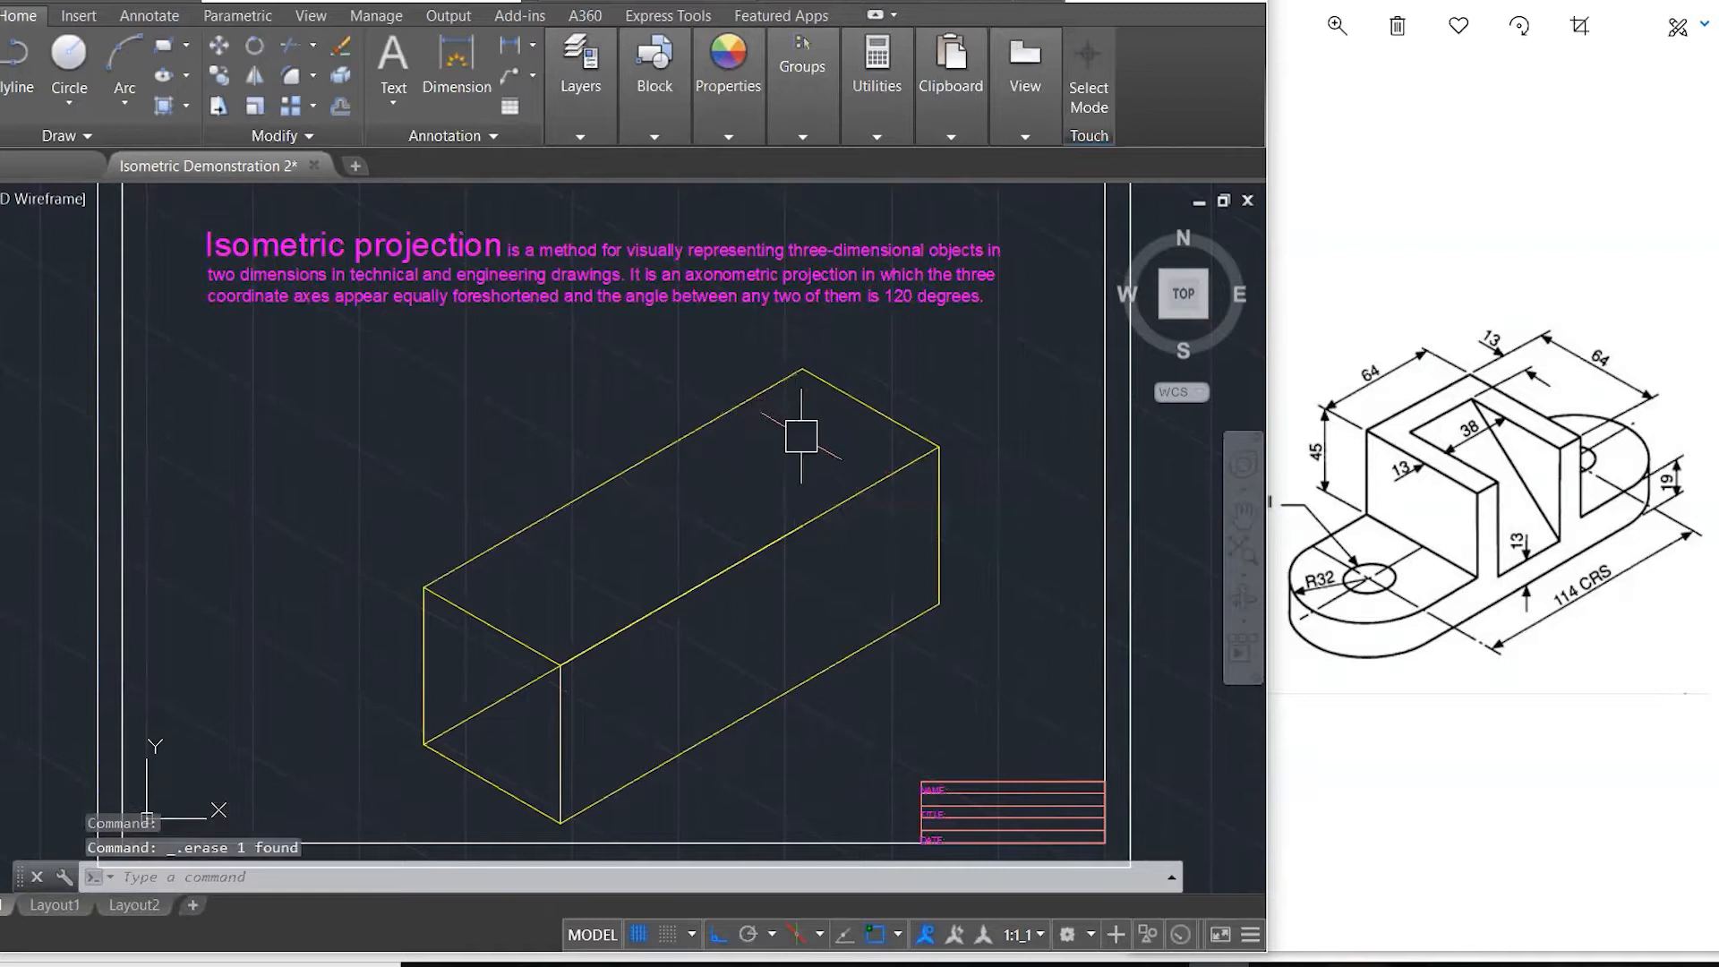
left_click(516, 695)
key("Delete")
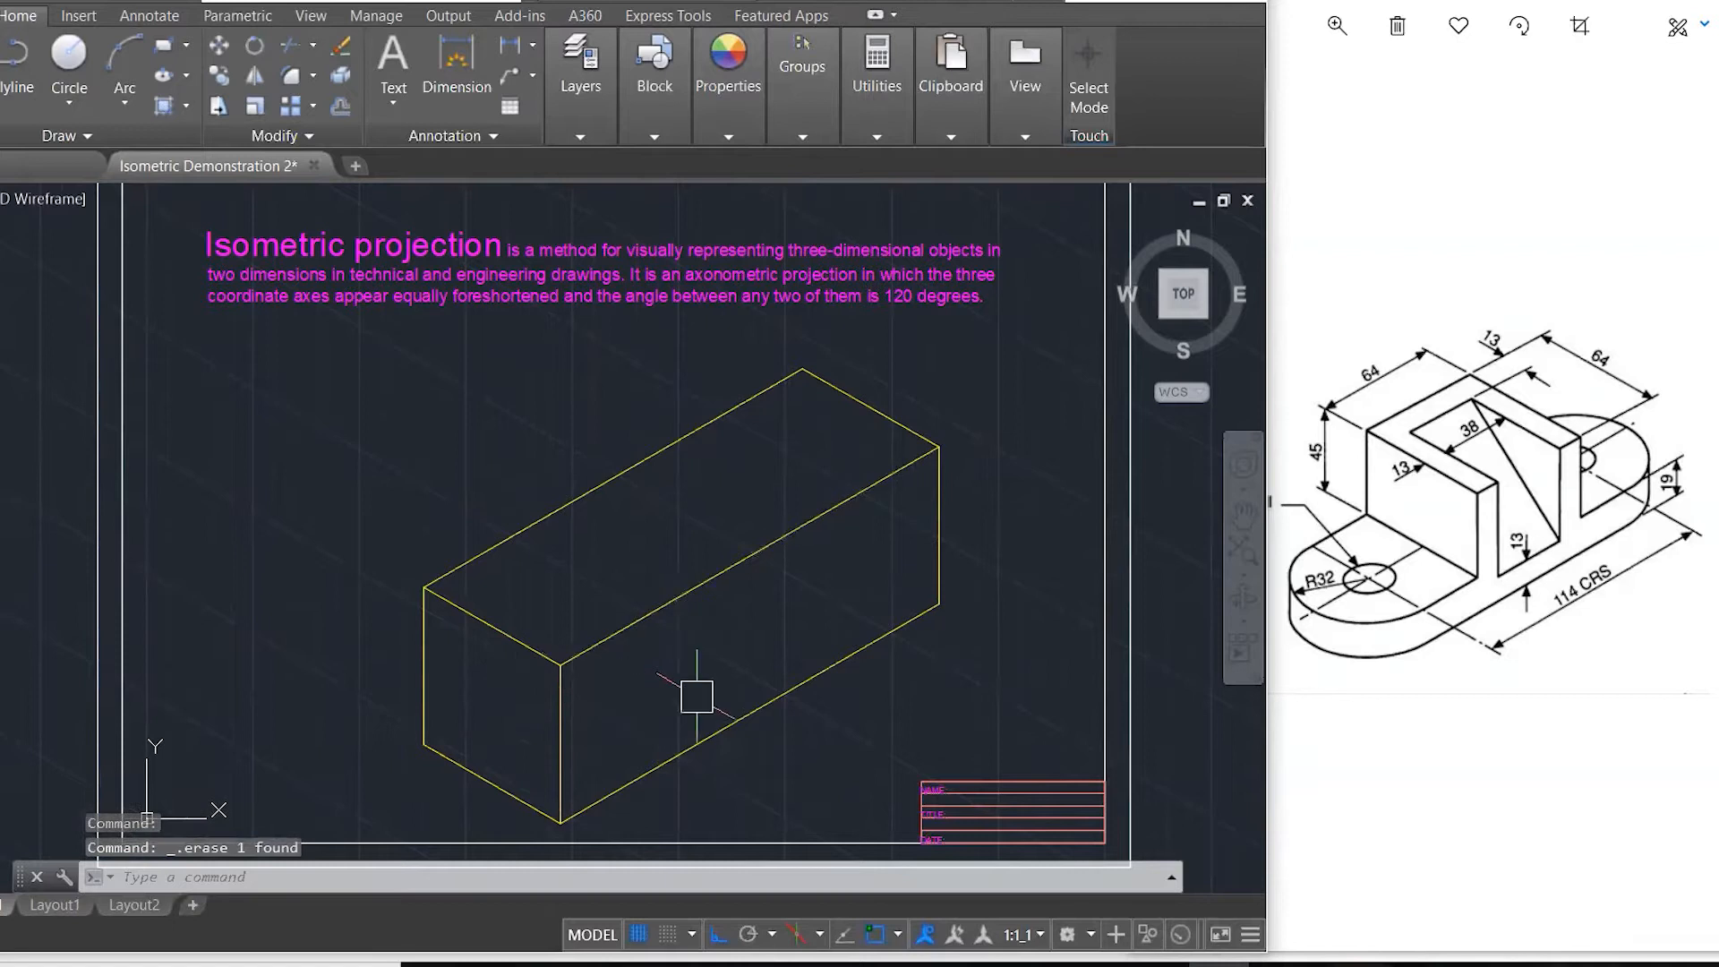
key("Escape")
key("Escape")
key("Escape")
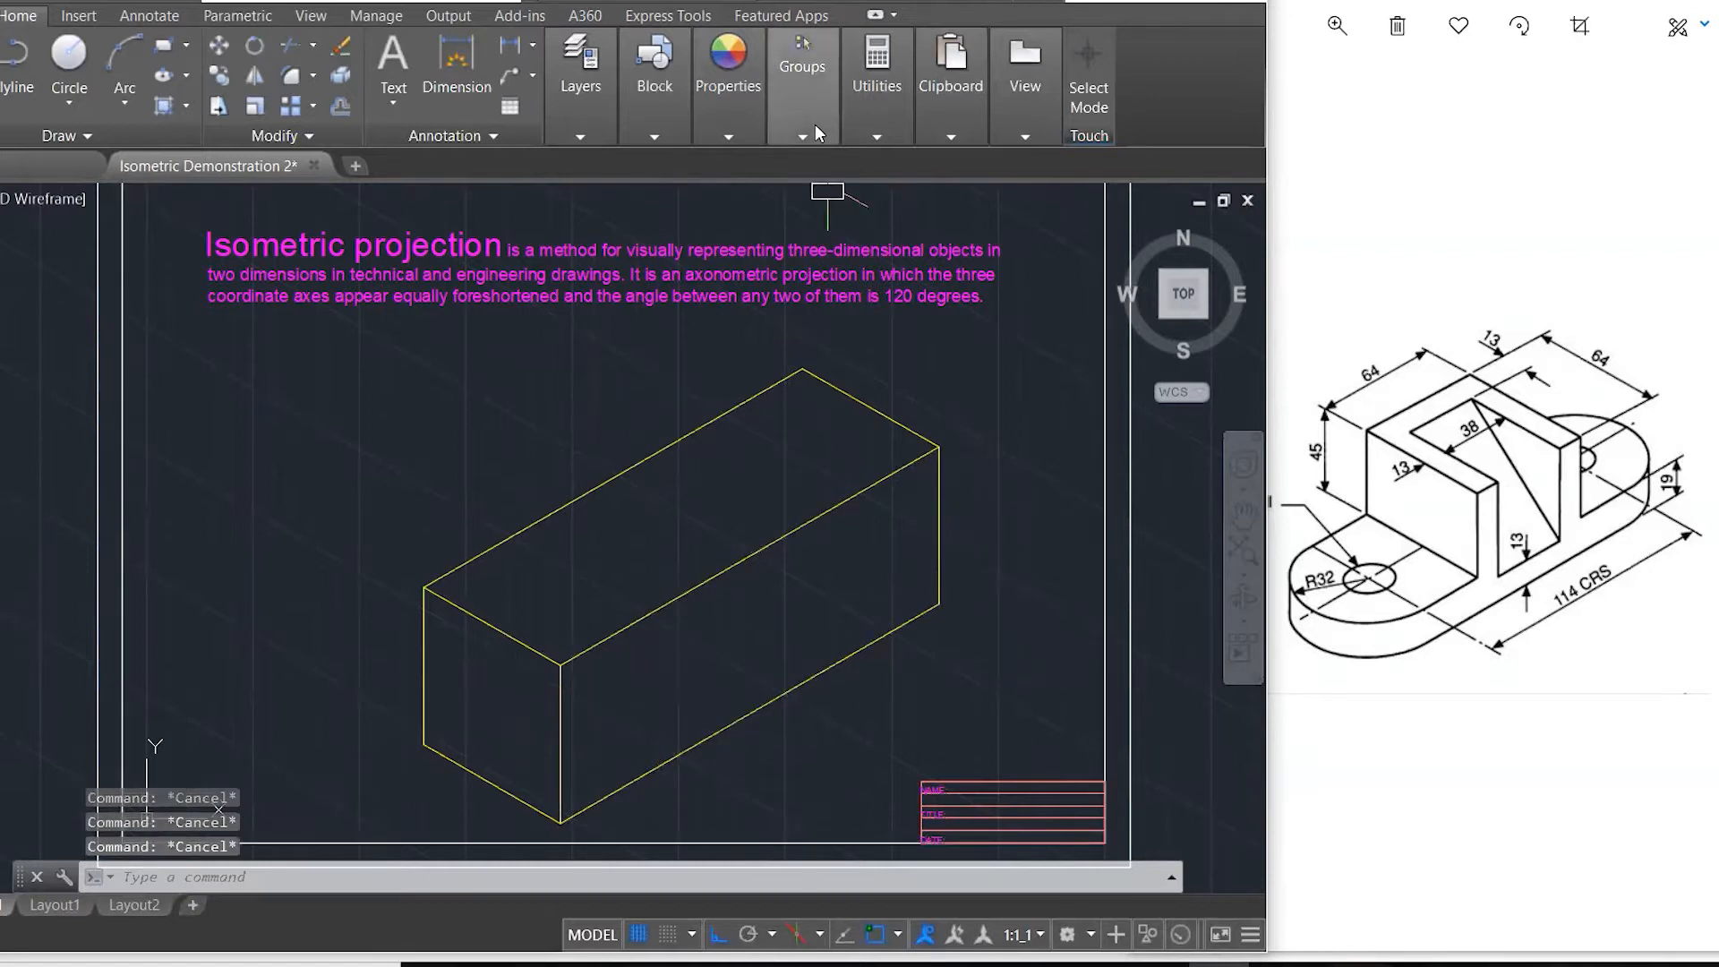
- Narrow the drawing window so the bracket reference image, including its 22 Drill label, is fully visible beside it
left_click(1423, 215)
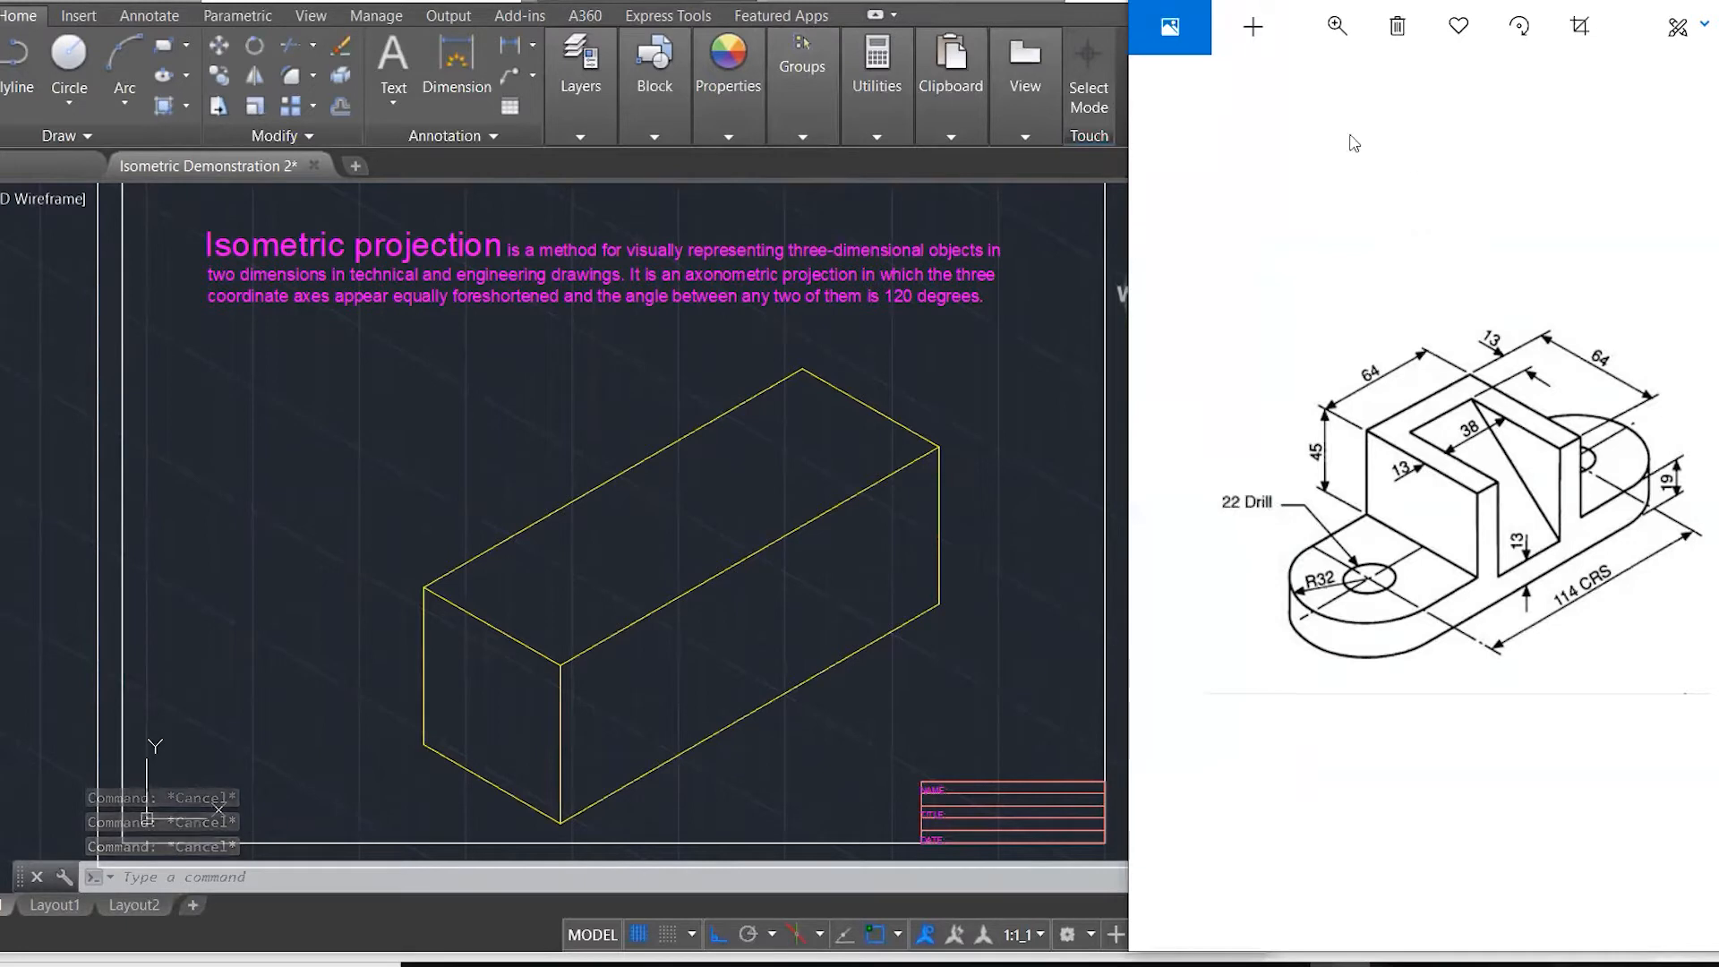
left_click(1060, 319)
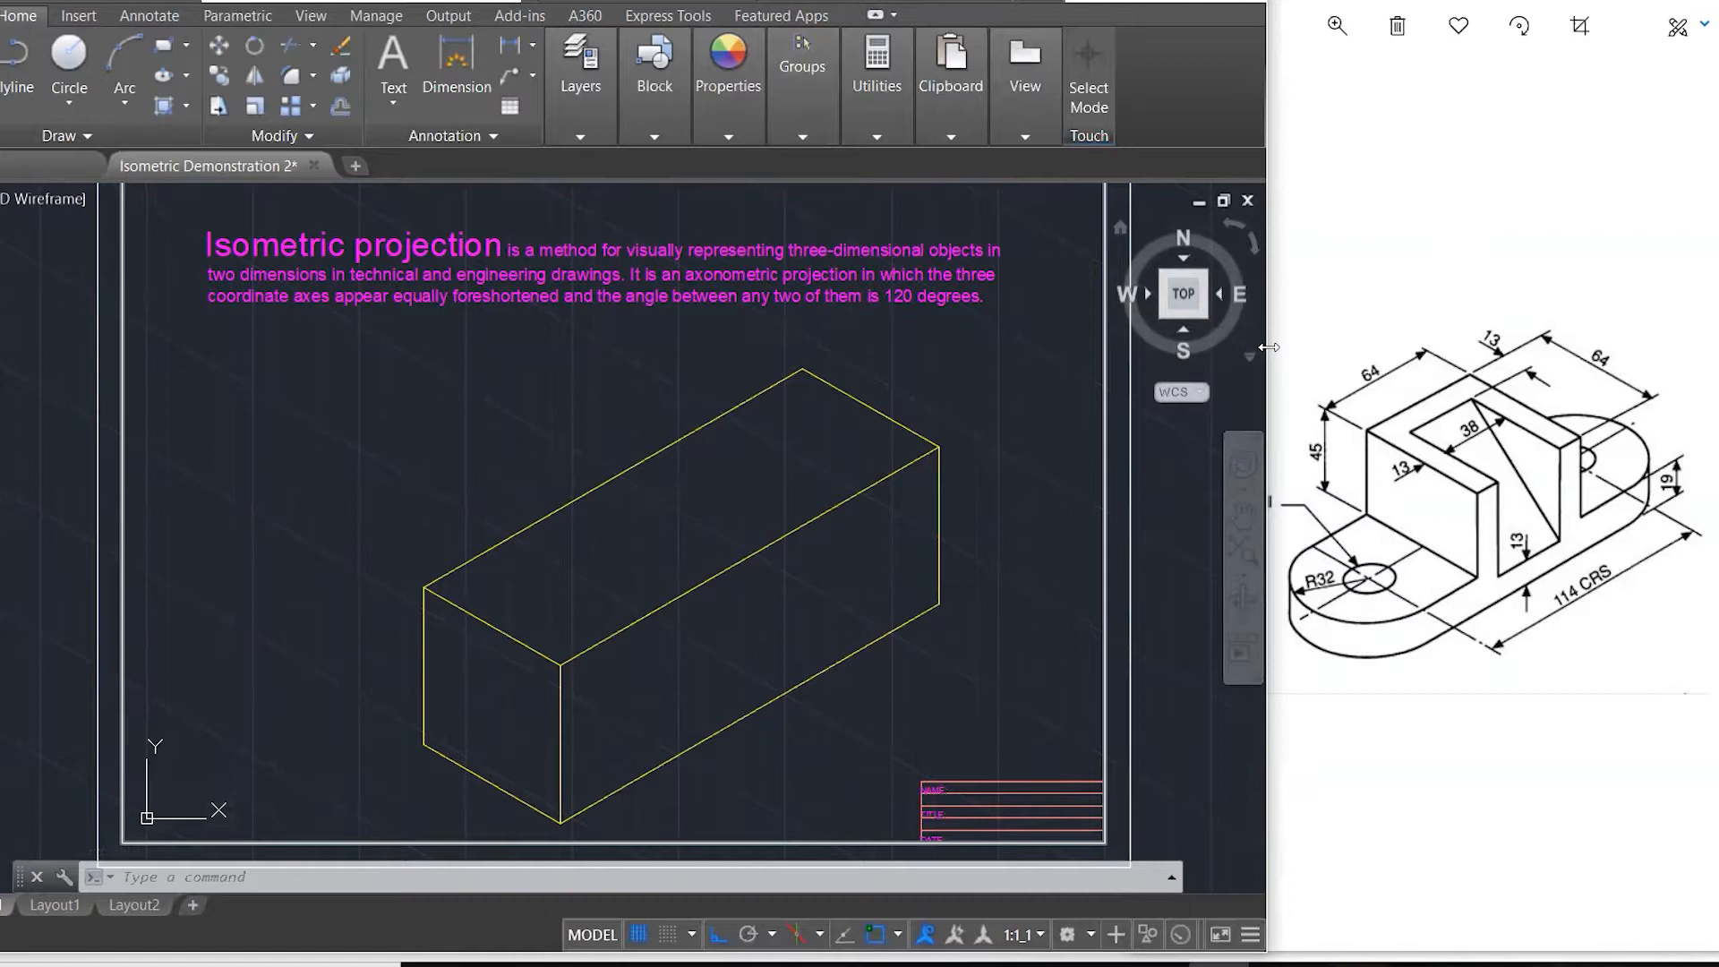
left_click_drag(1270, 347, 1220, 347)
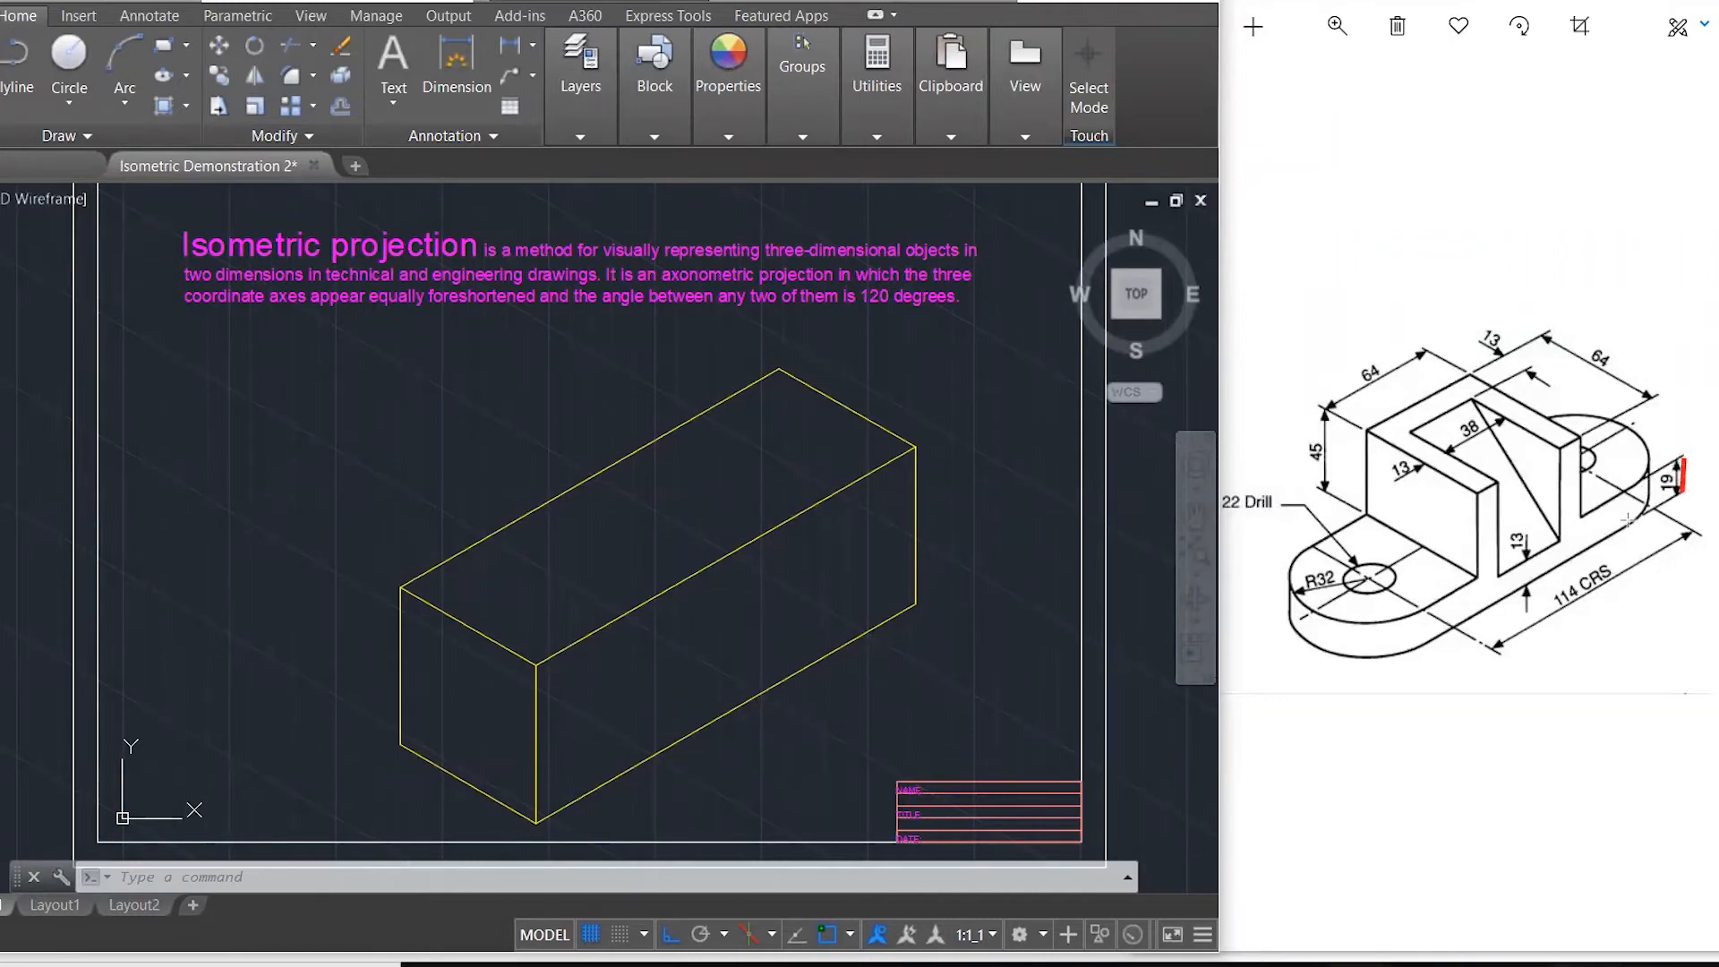
left_click_drag(1687, 489, 1343, 695)
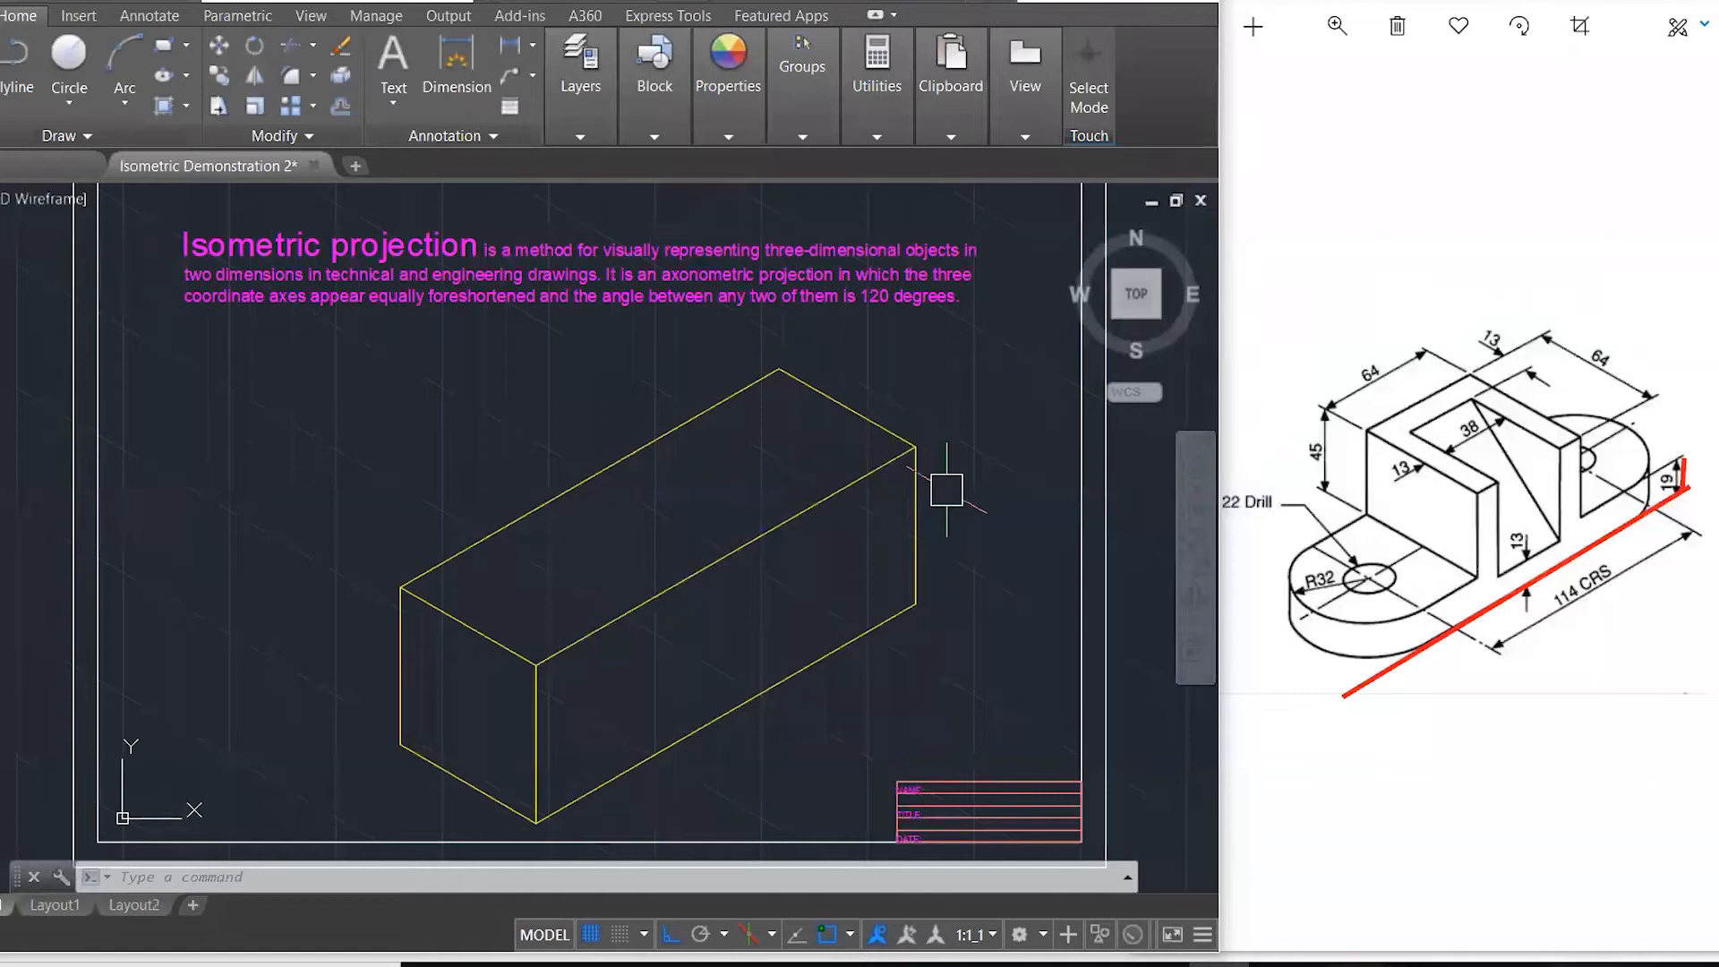
- Draw a 19-long vertical line upward from the lower-right corner of the box's long front face
type("l")
key("Return")
left_click(915, 604)
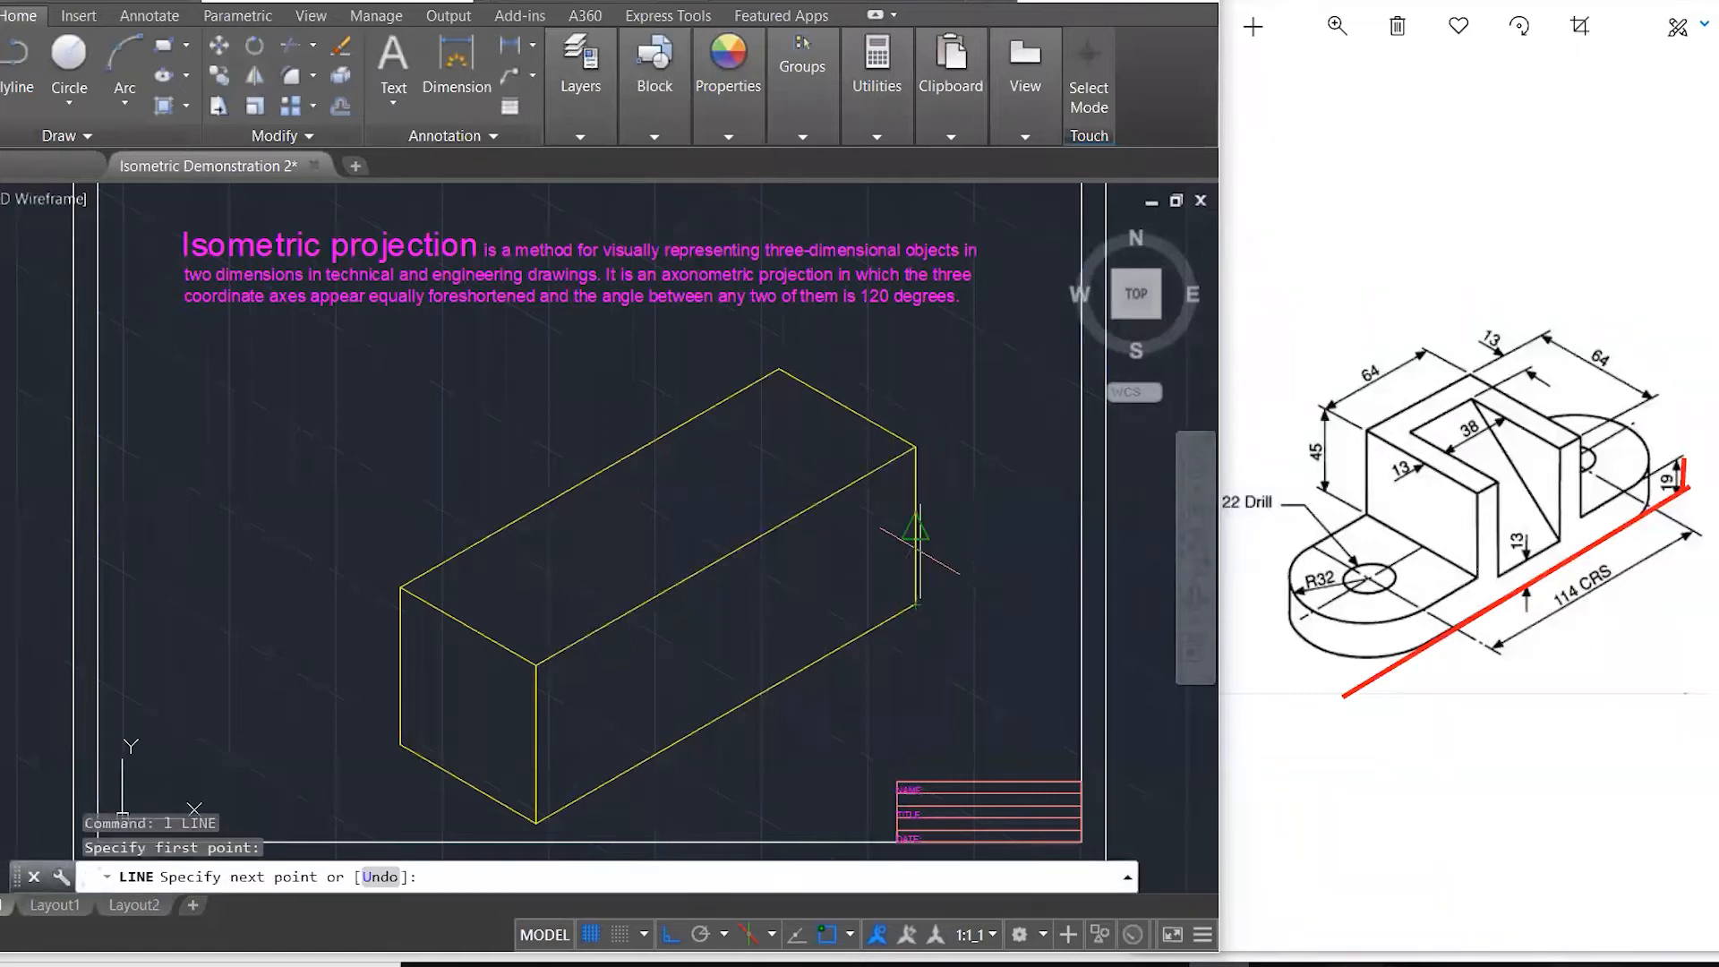
type("19")
key("Return")
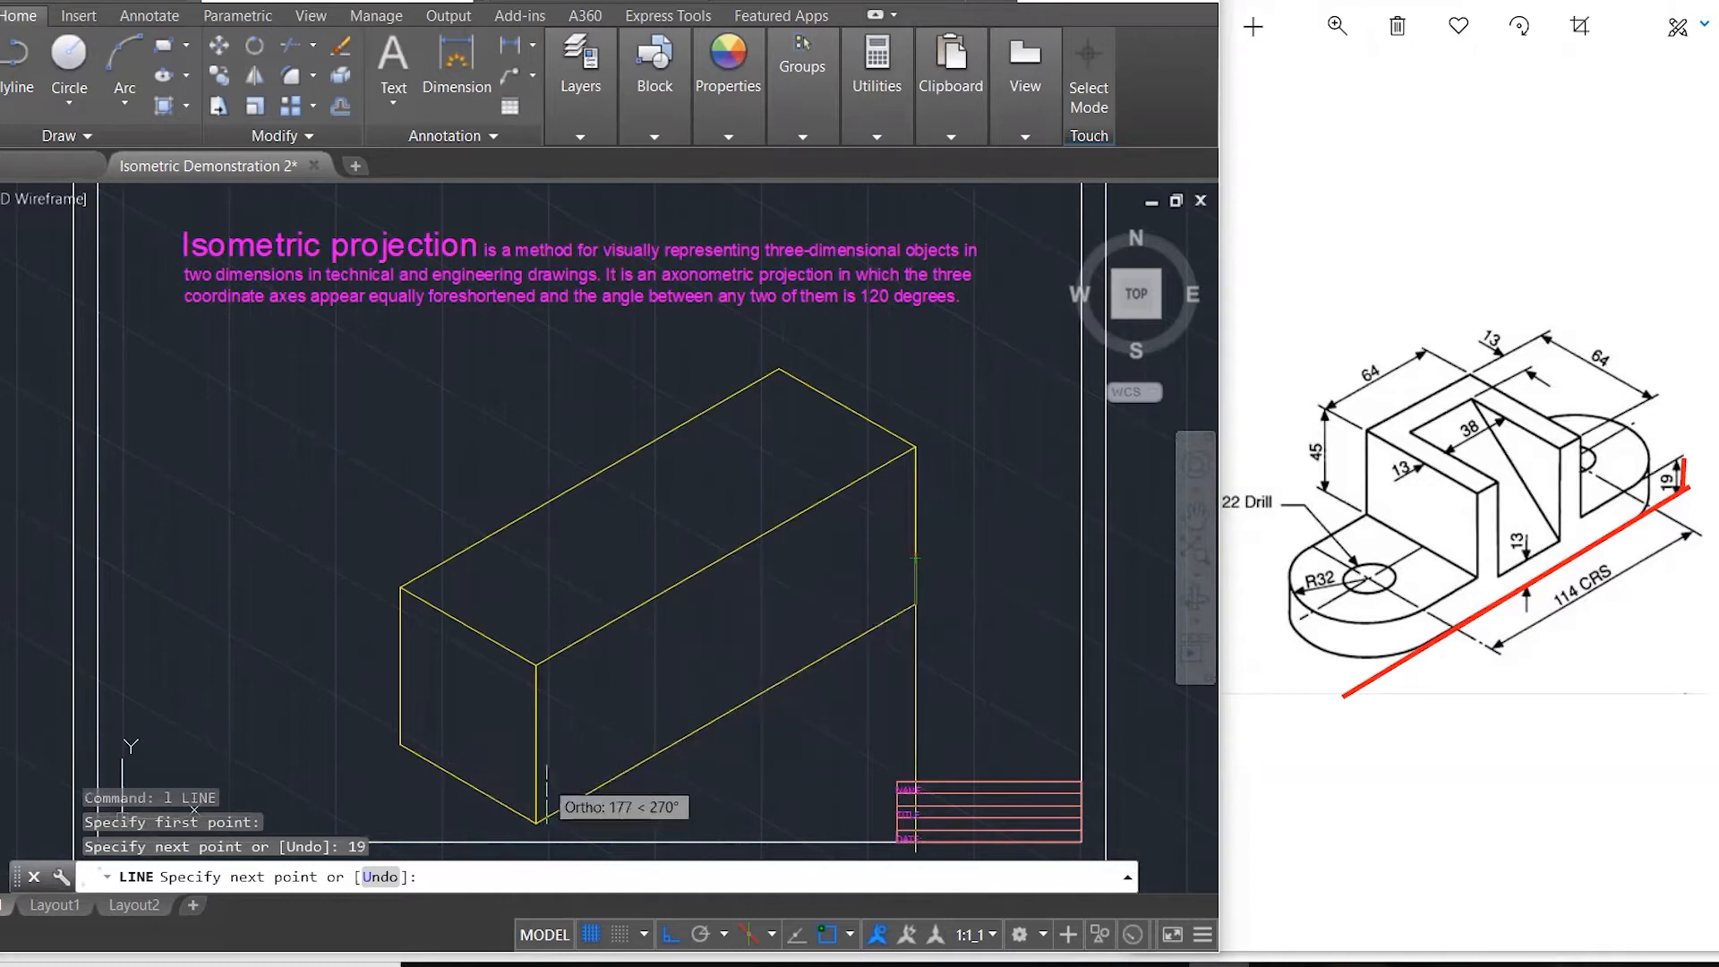
- Switch to the right isoplane and continue with a line at 210° running past the box's nearest vertical edge
left_click(775, 935)
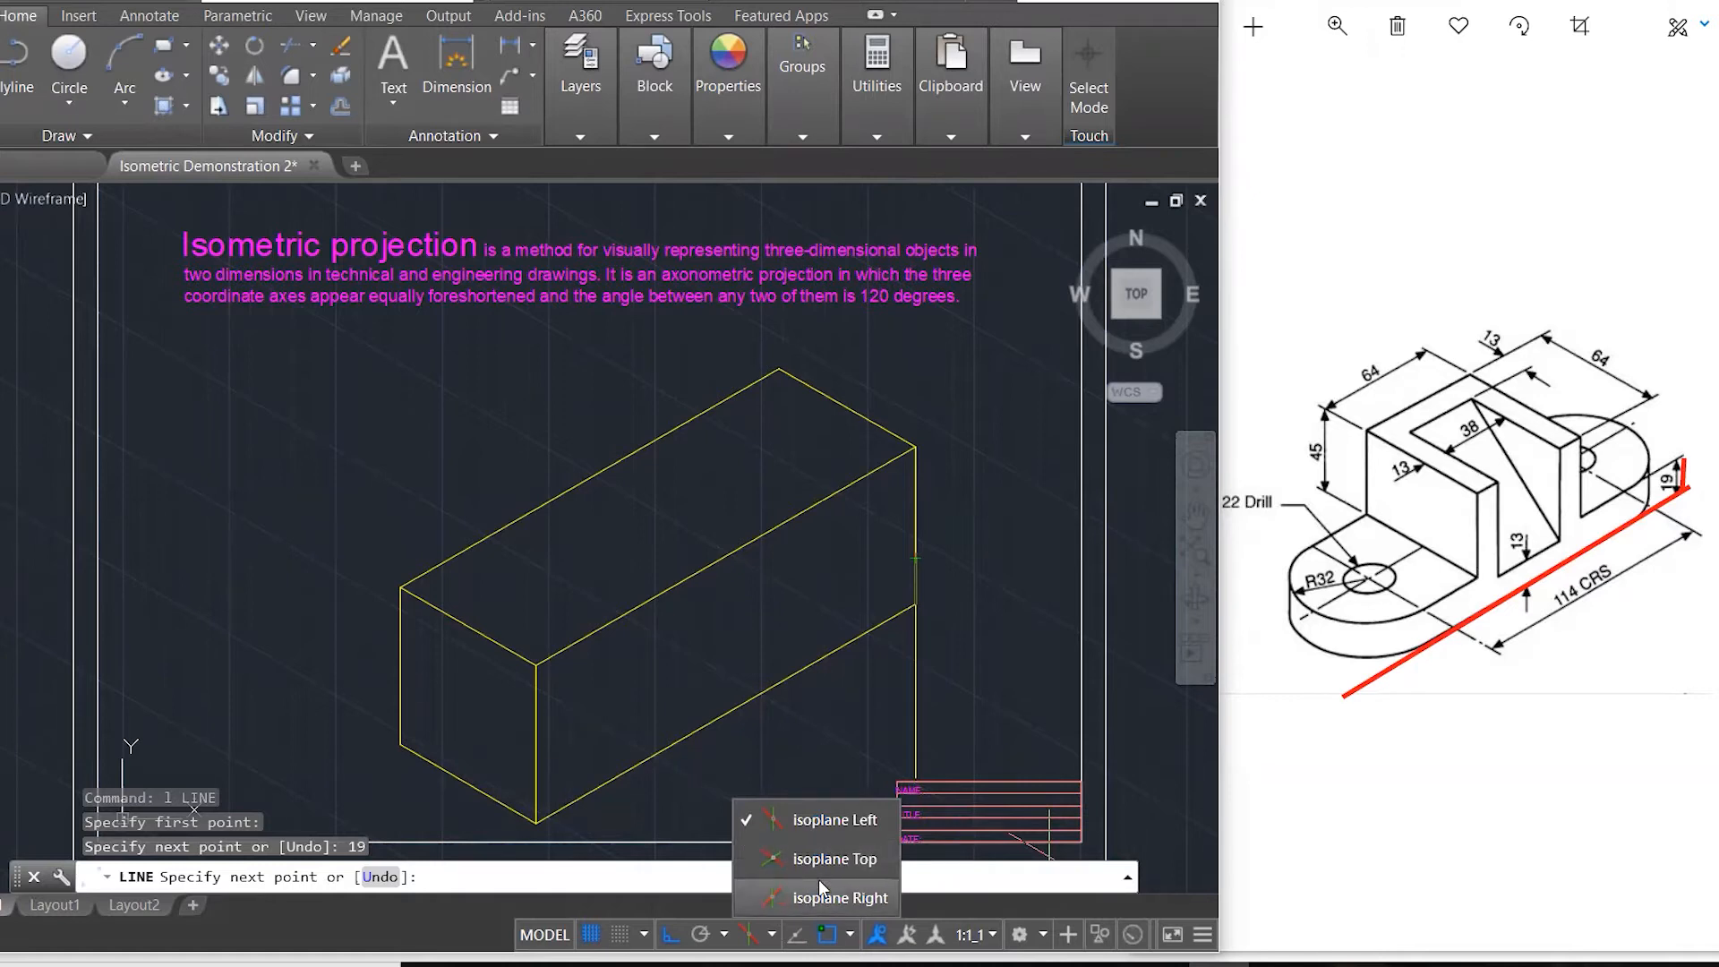
left_click(821, 891)
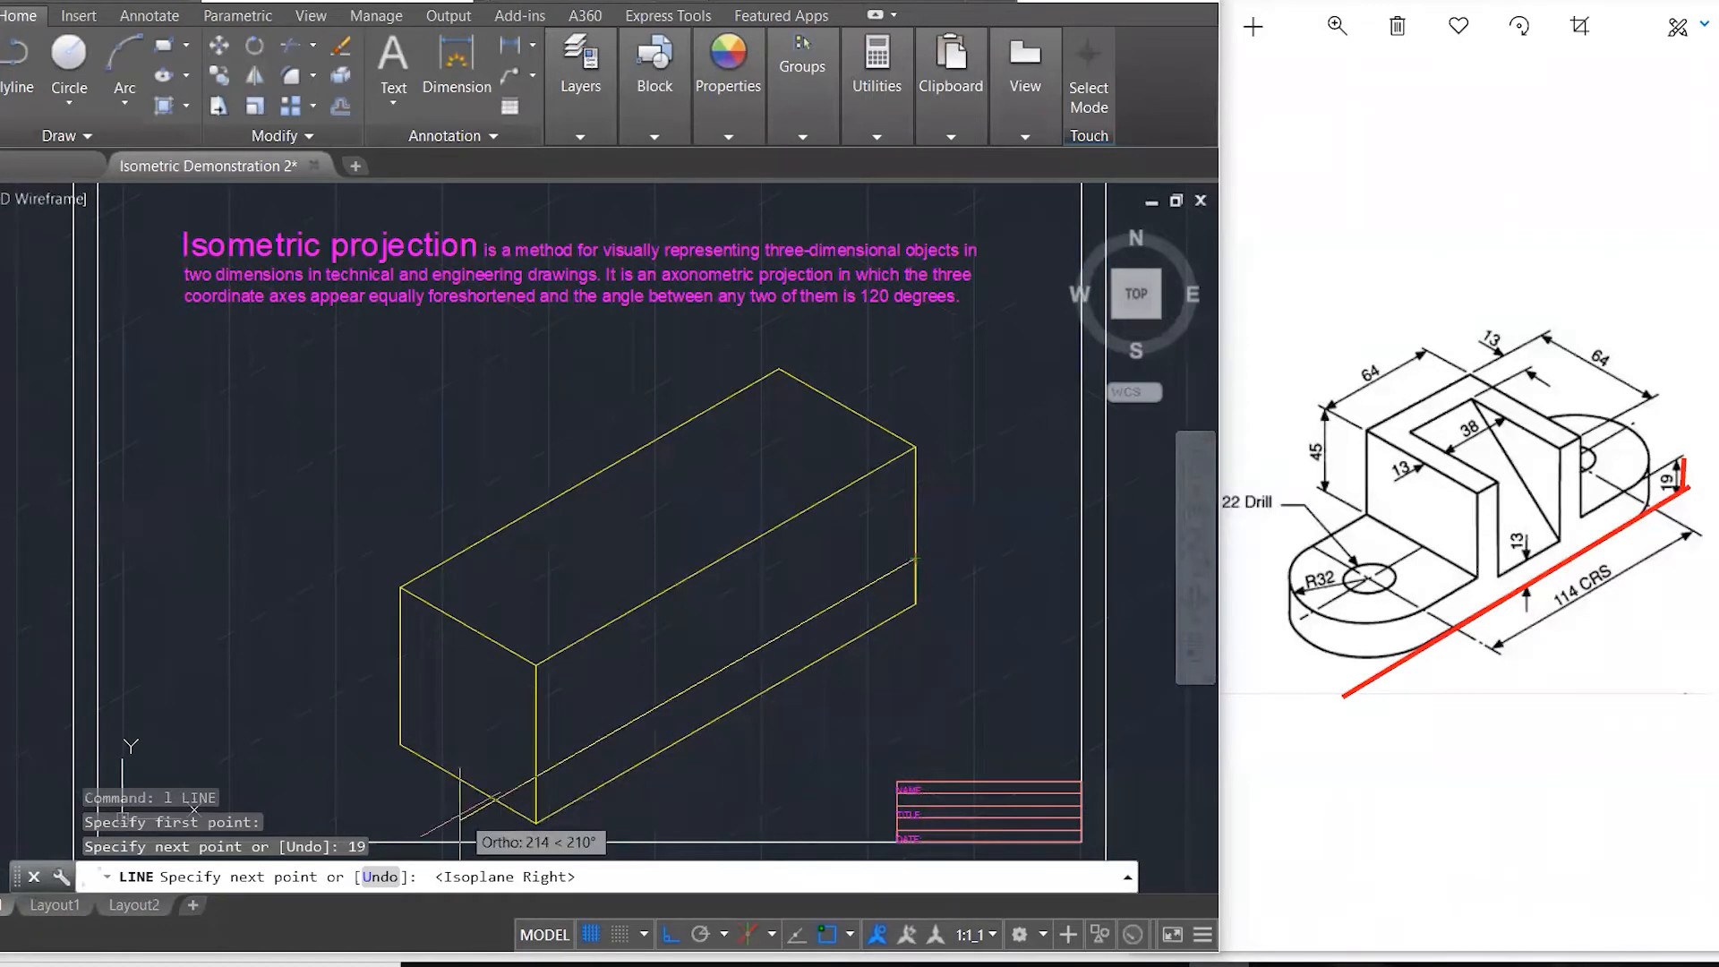
left_click(426, 838)
key("Escape")
key("Escape")
key("Escape")
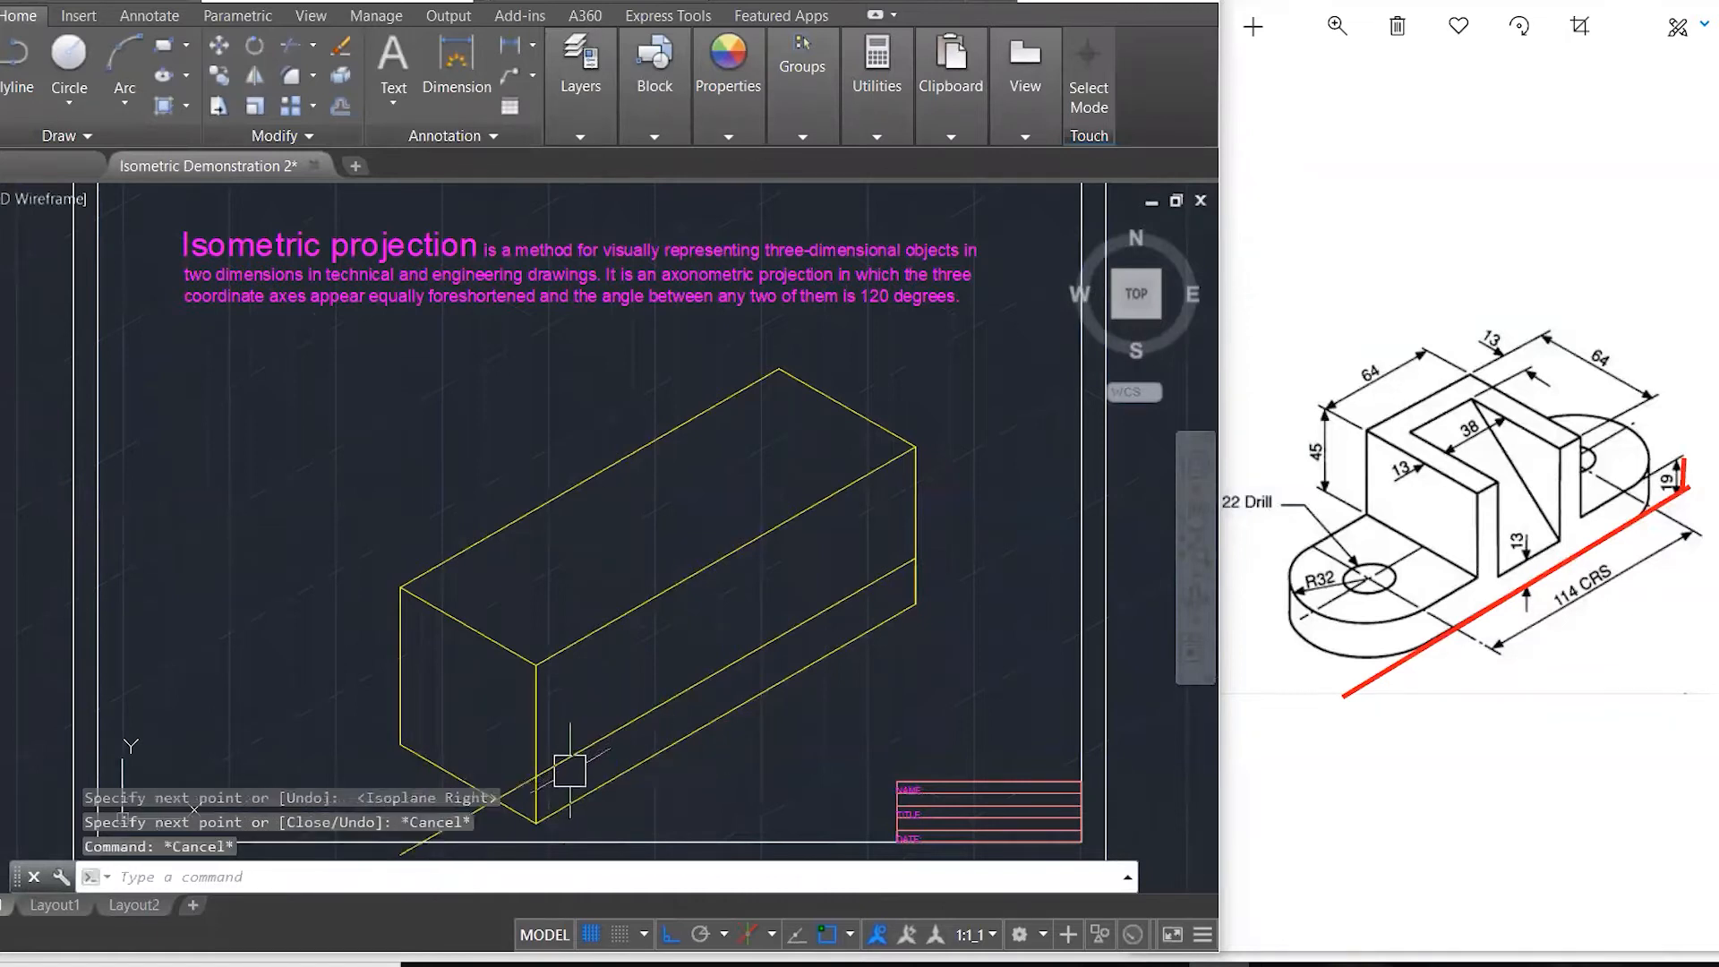
- Trim the base-height line at the nearest vertical edge and delete the leftover piece outside the box
type("tr")
key("Return")
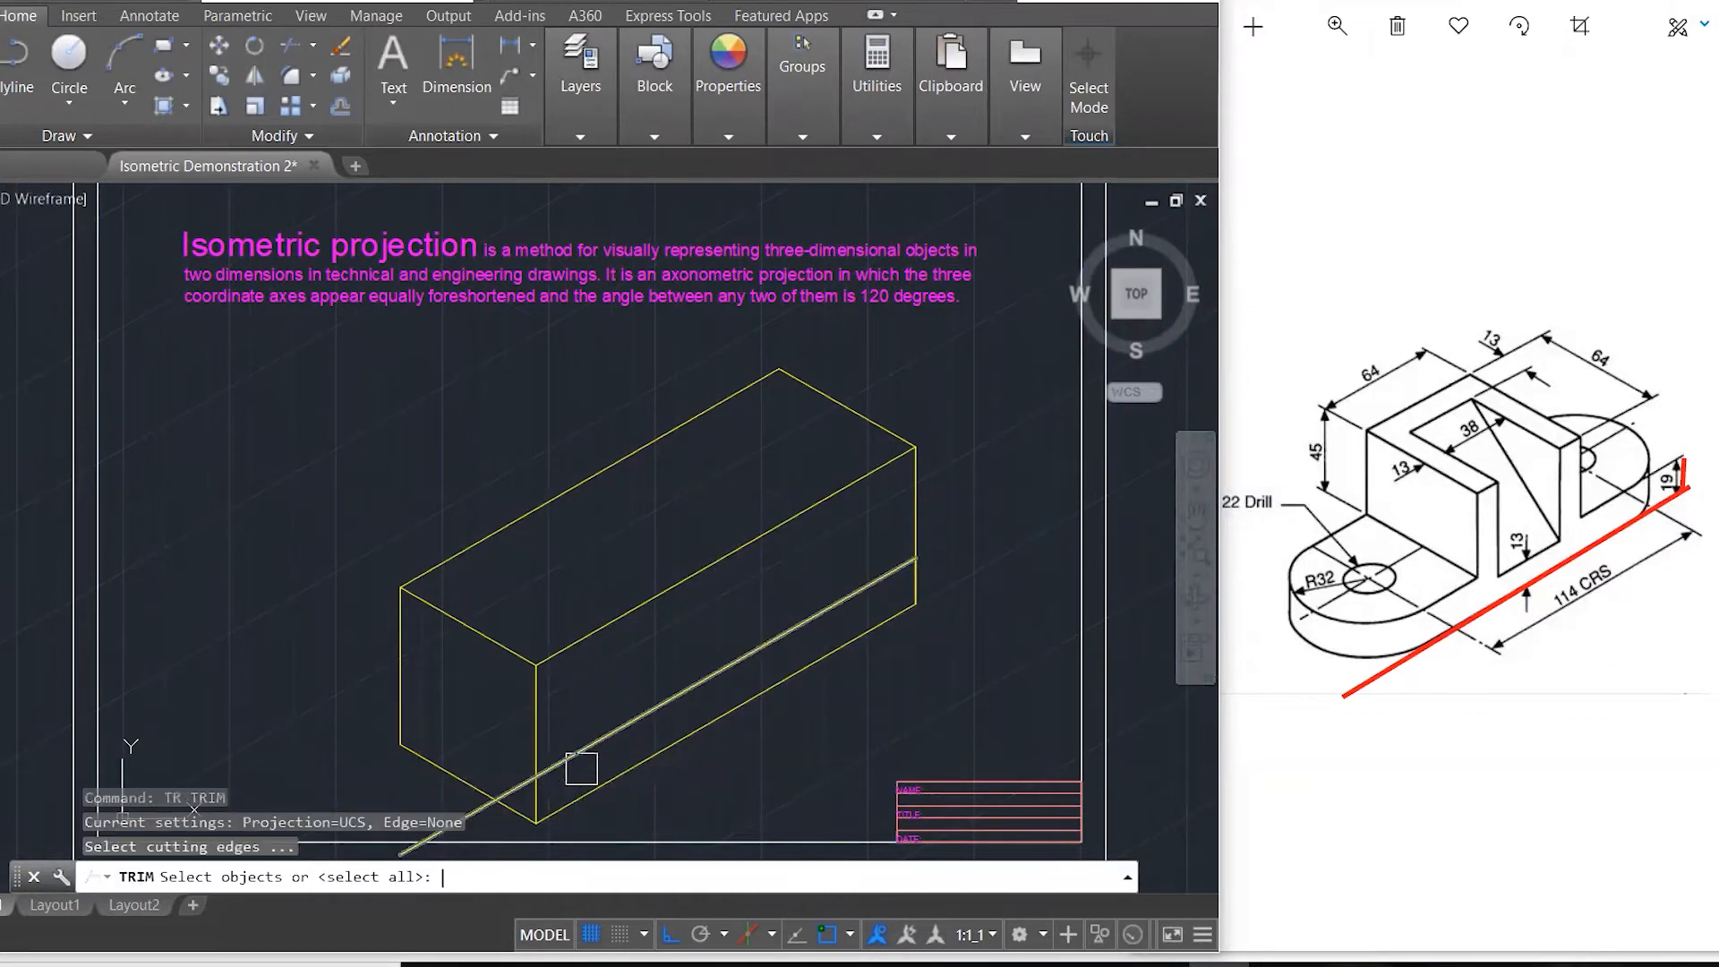
left_click(694, 810)
left_click(474, 724)
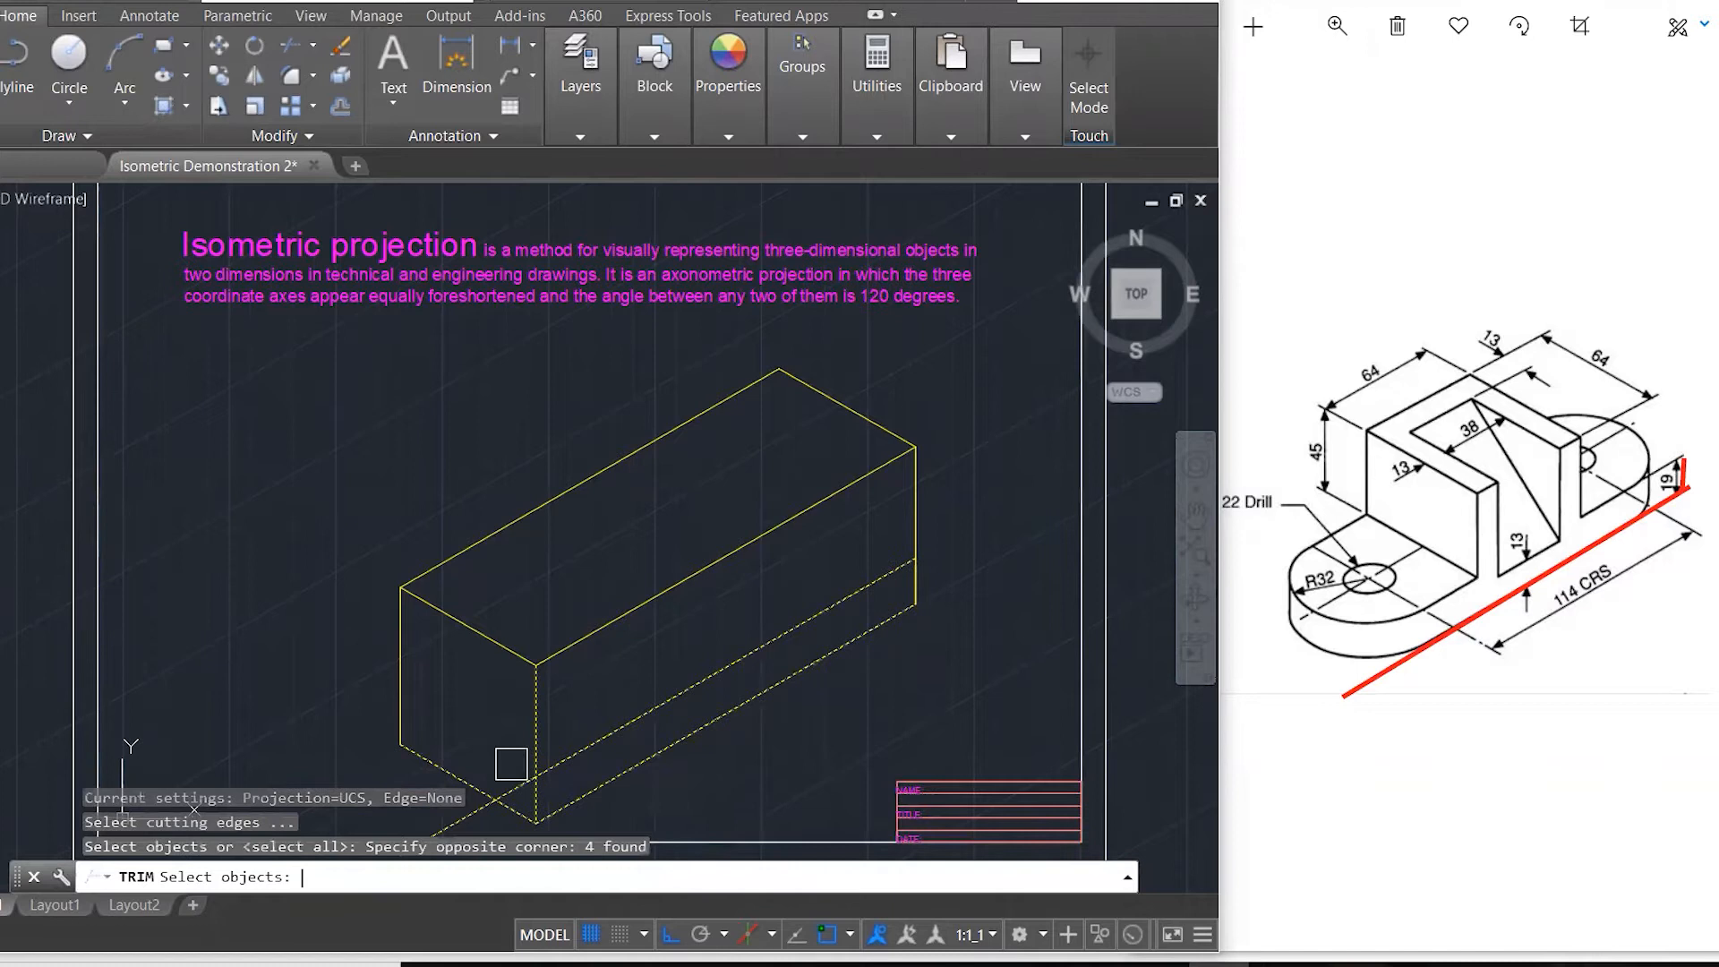
key("Return")
key("Escape")
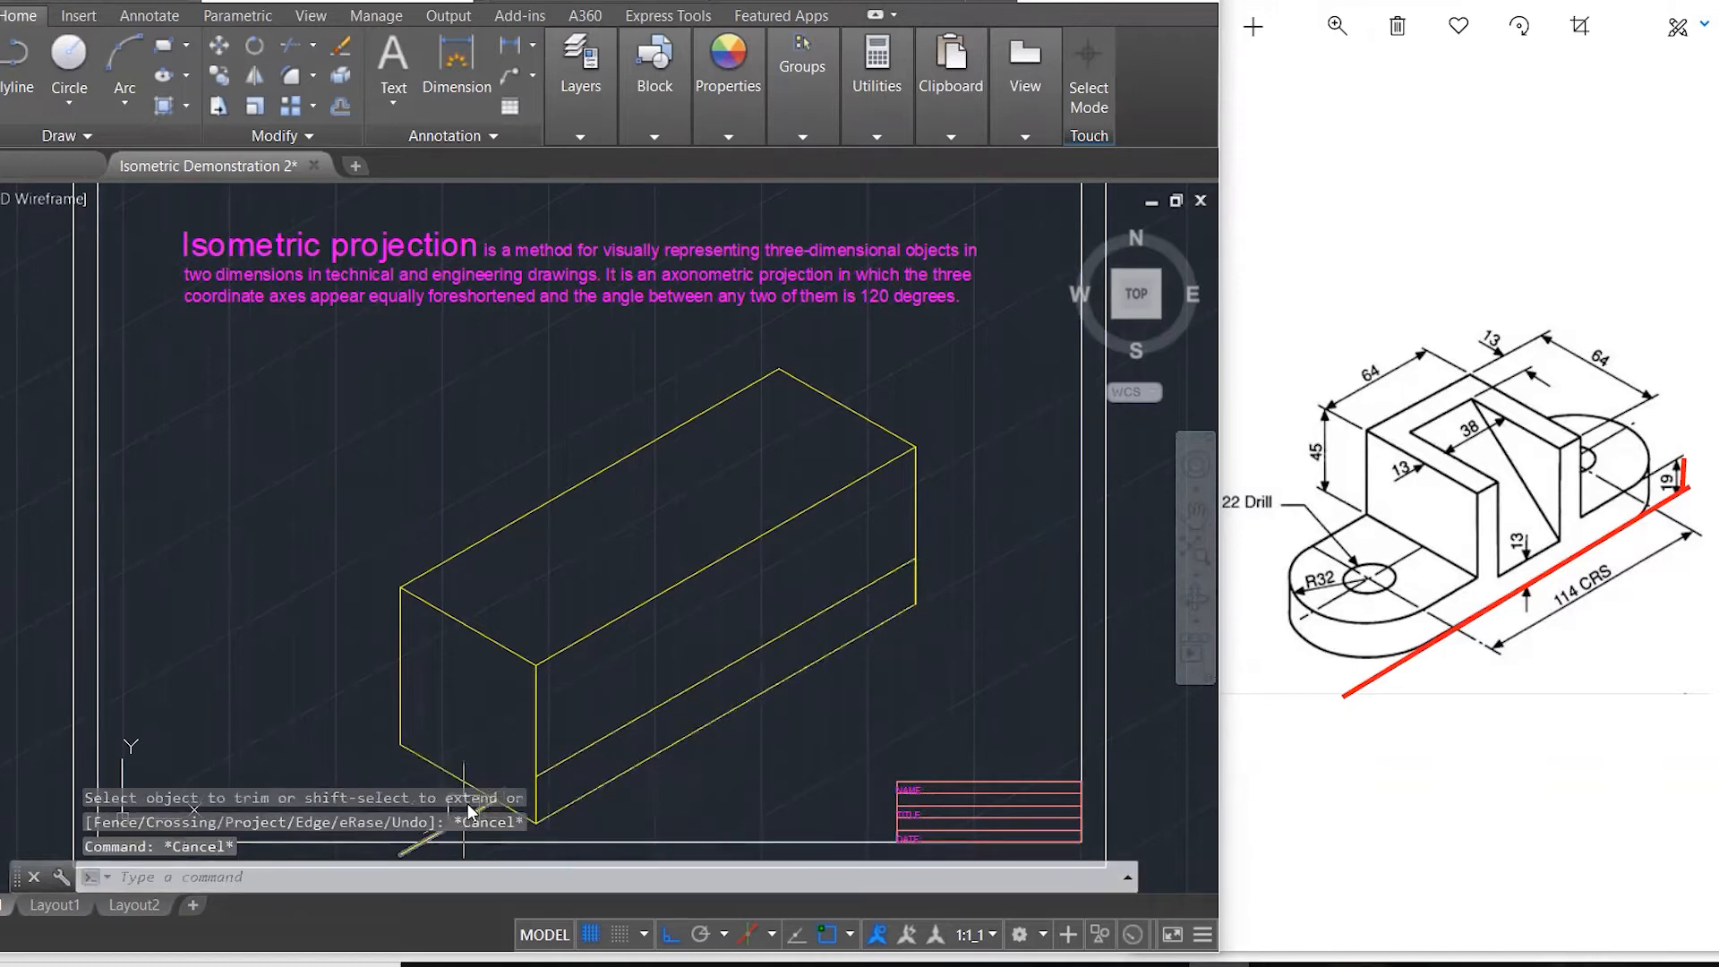
scroll(529, 625, "down", 2)
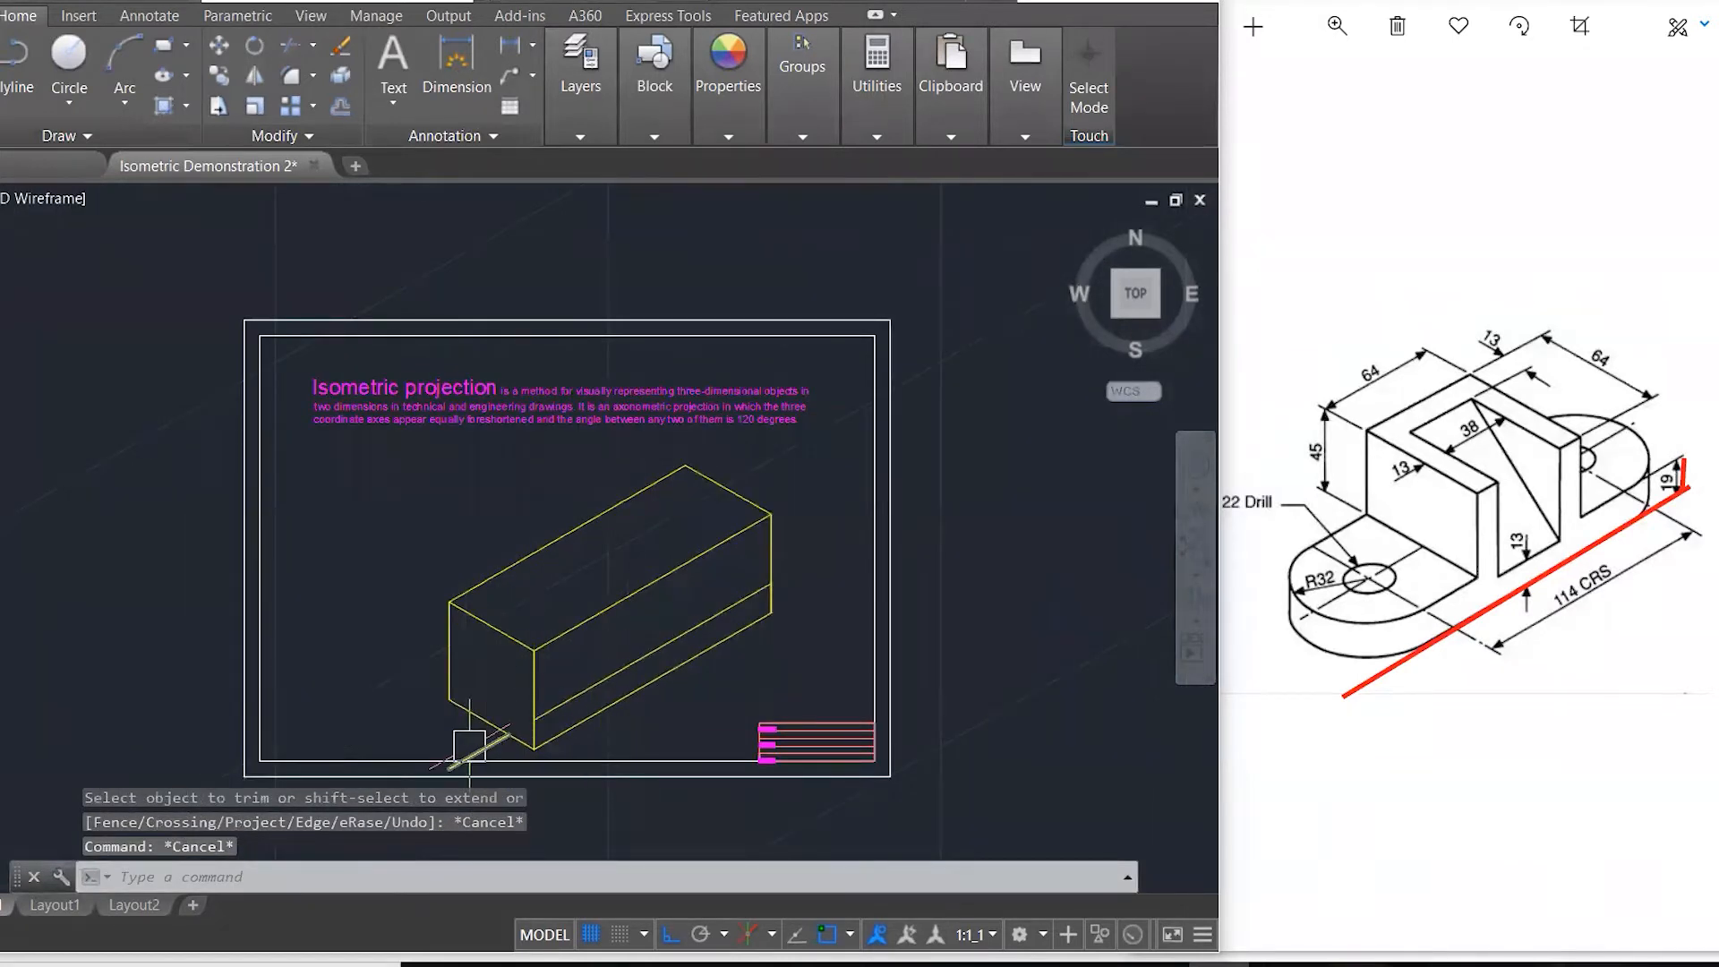
scroll(469, 745, "up", 2)
left_click(464, 742)
key("Delete")
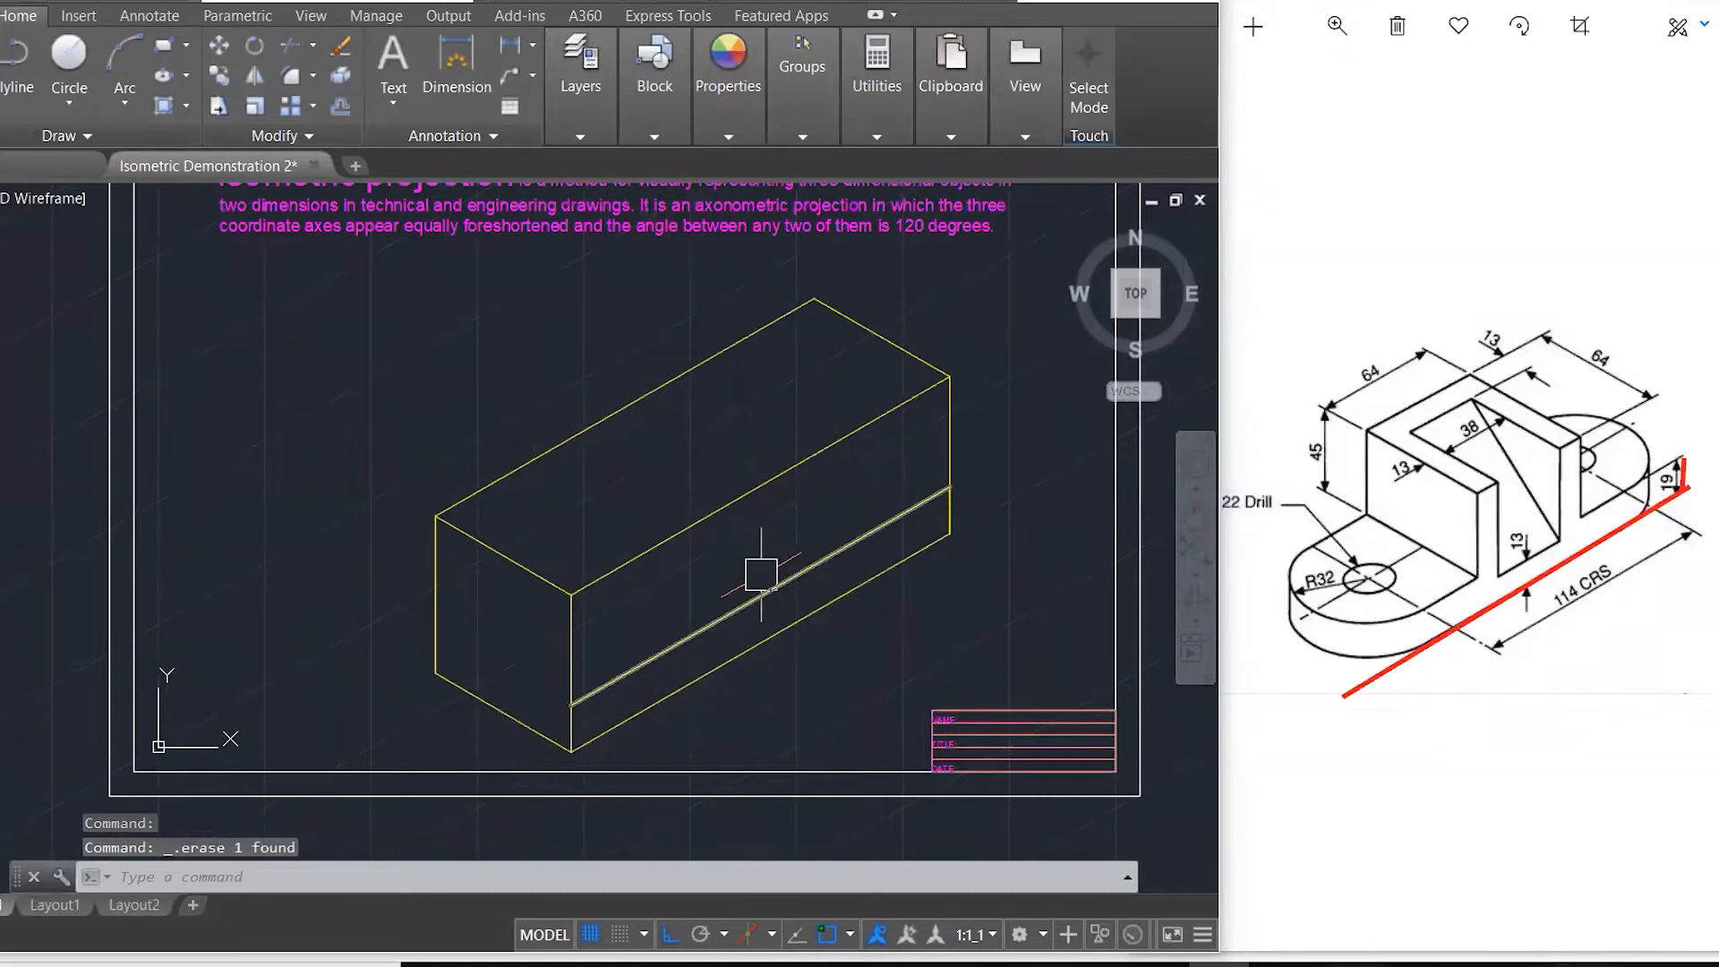
- In the left isoplane, draw a line from the base-height line's lower end across the short end face, past its left edge
type("l")
key("Return")
left_click(570, 703)
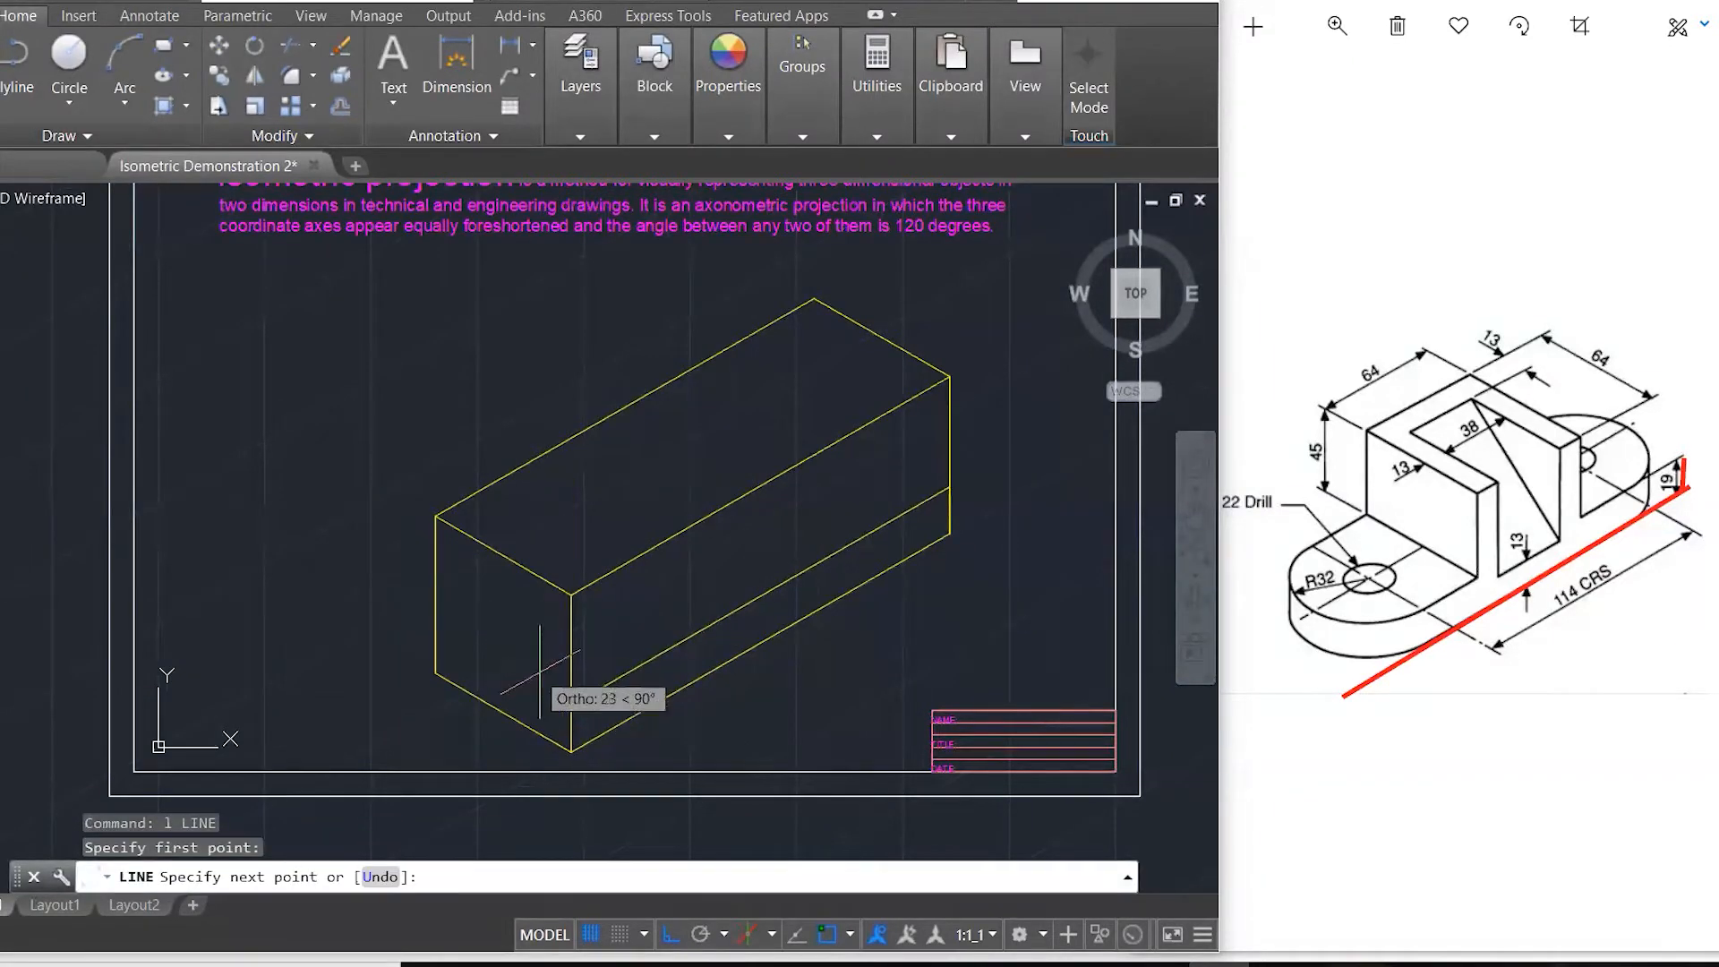
left_click(771, 935)
left_click(820, 818)
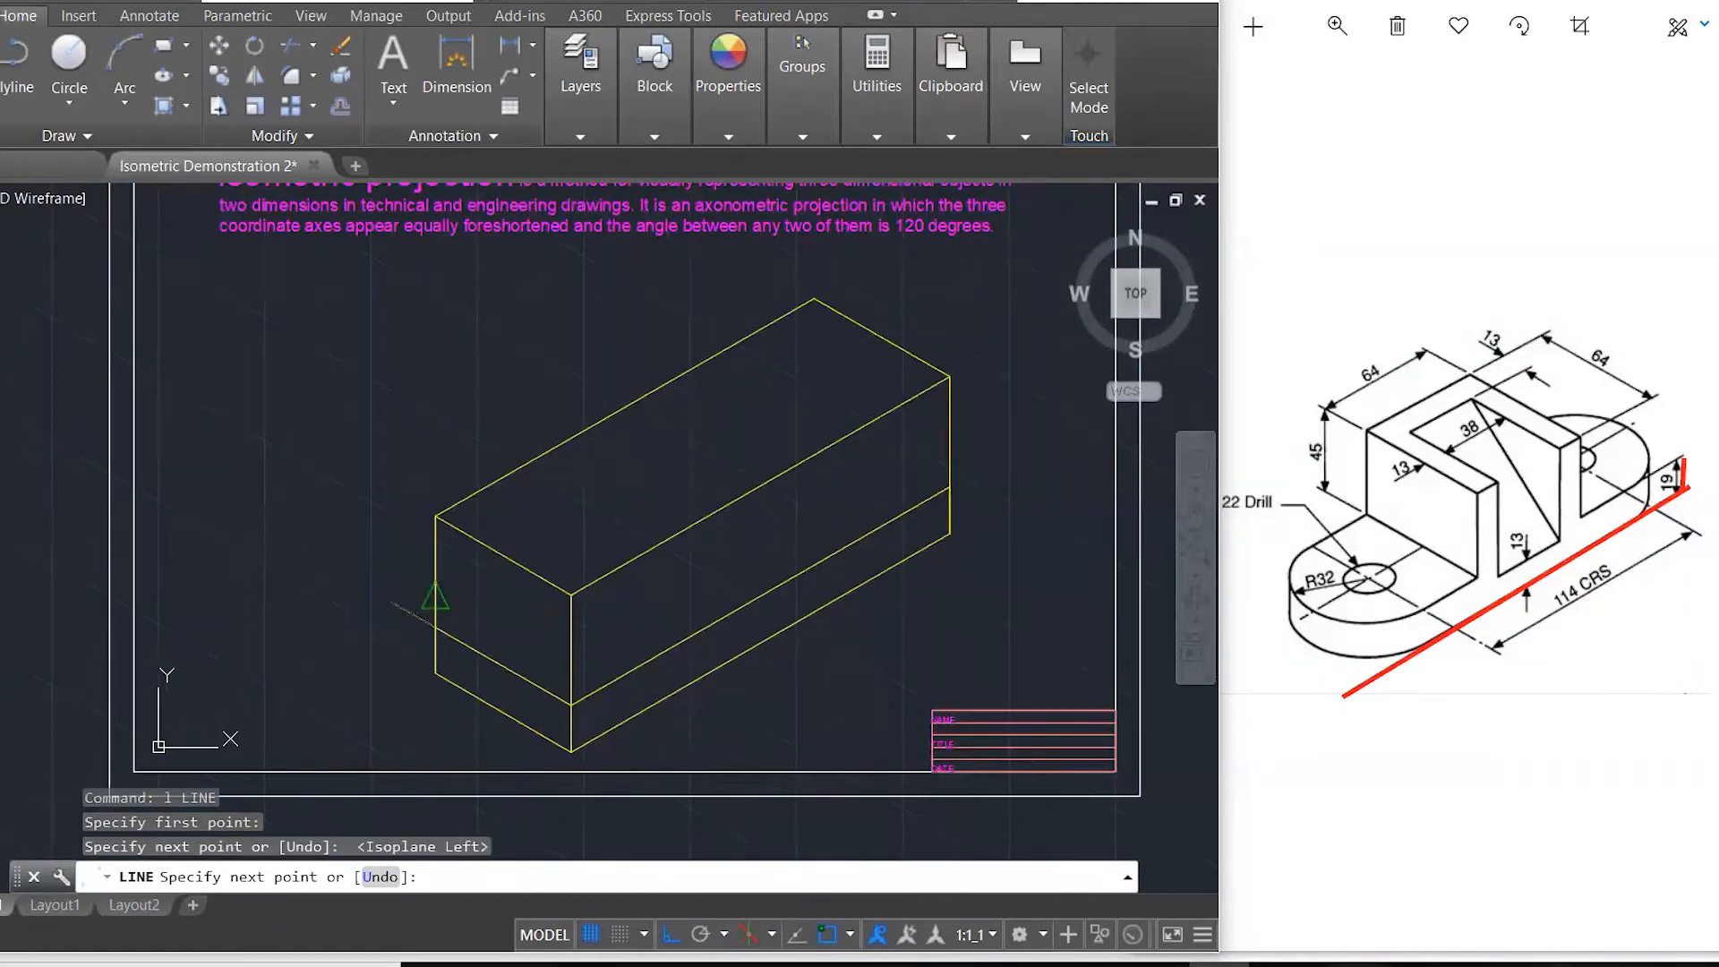
key("Escape")
key("Escape")
key("Escape")
- Trim the end face's base-height line where it extends beyond the left vertical edge
type("tr")
key("Return")
left_click_drag(499, 614, 377, 680)
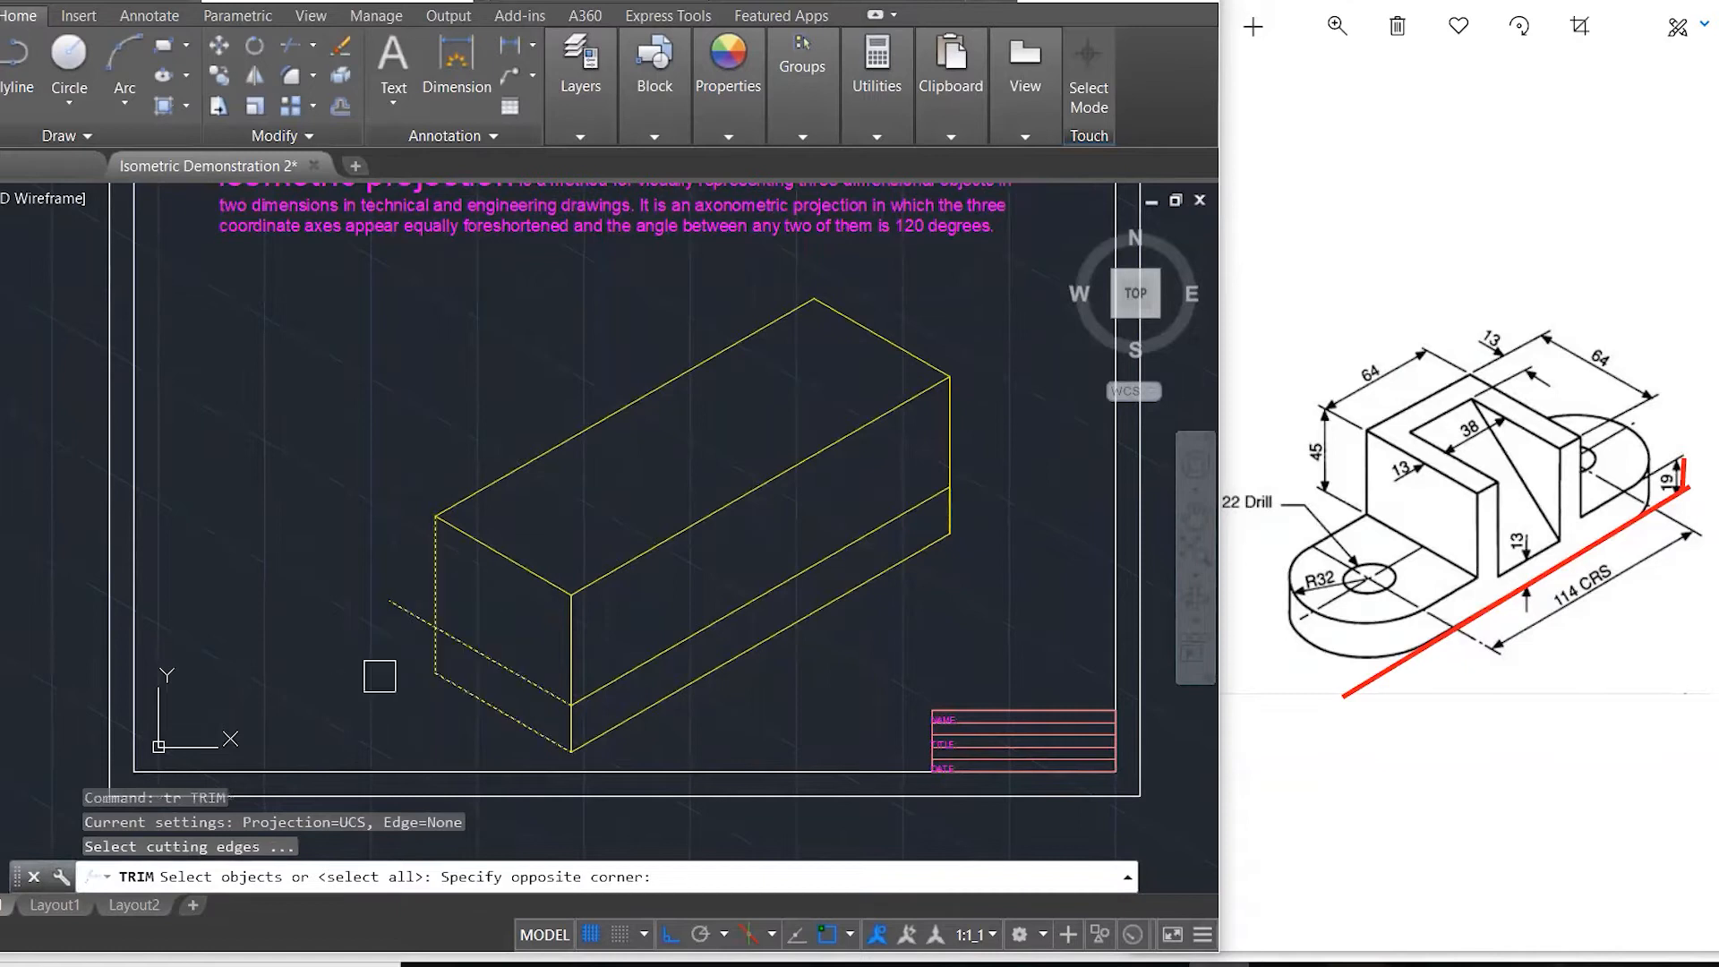
key("Return")
key("Escape")
key("Escape")
key("Escape")
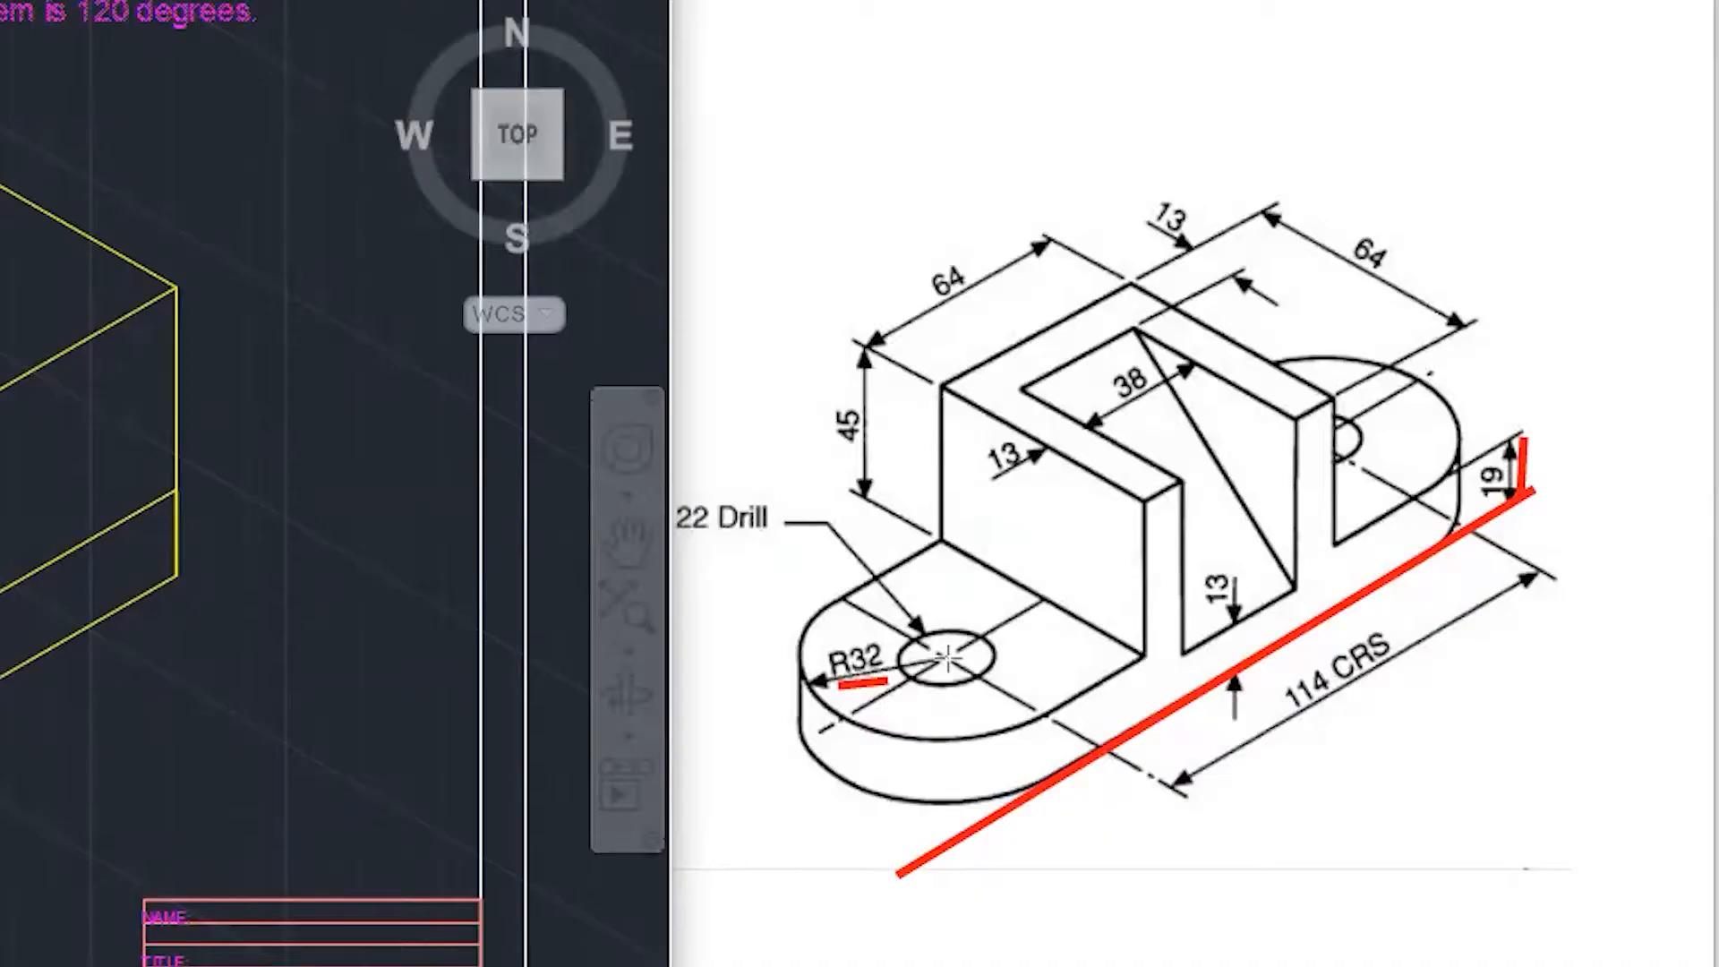
- Examine the R32 rounded end in the reference image, tracing its centre line and the isometric square enclosing it
left_click_drag(939, 651, 842, 593)
left_click_drag(943, 658, 1032, 707)
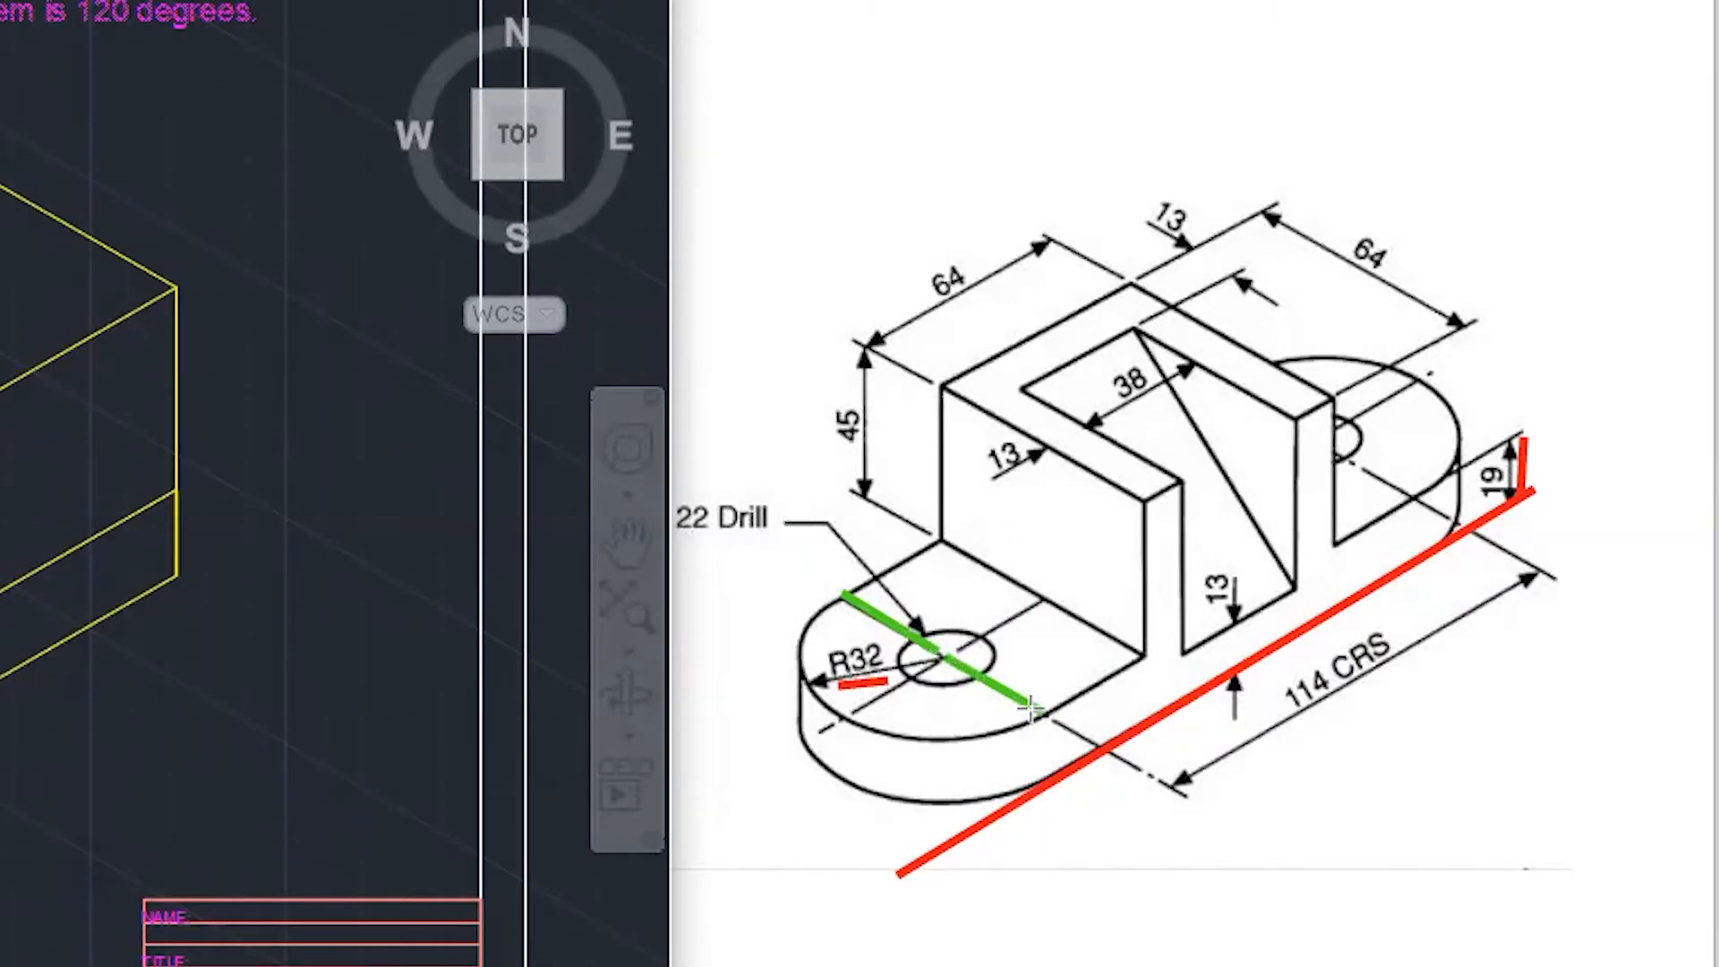
left_click_drag(1032, 707, 1043, 714)
left_click_drag(720, 640, 925, 550)
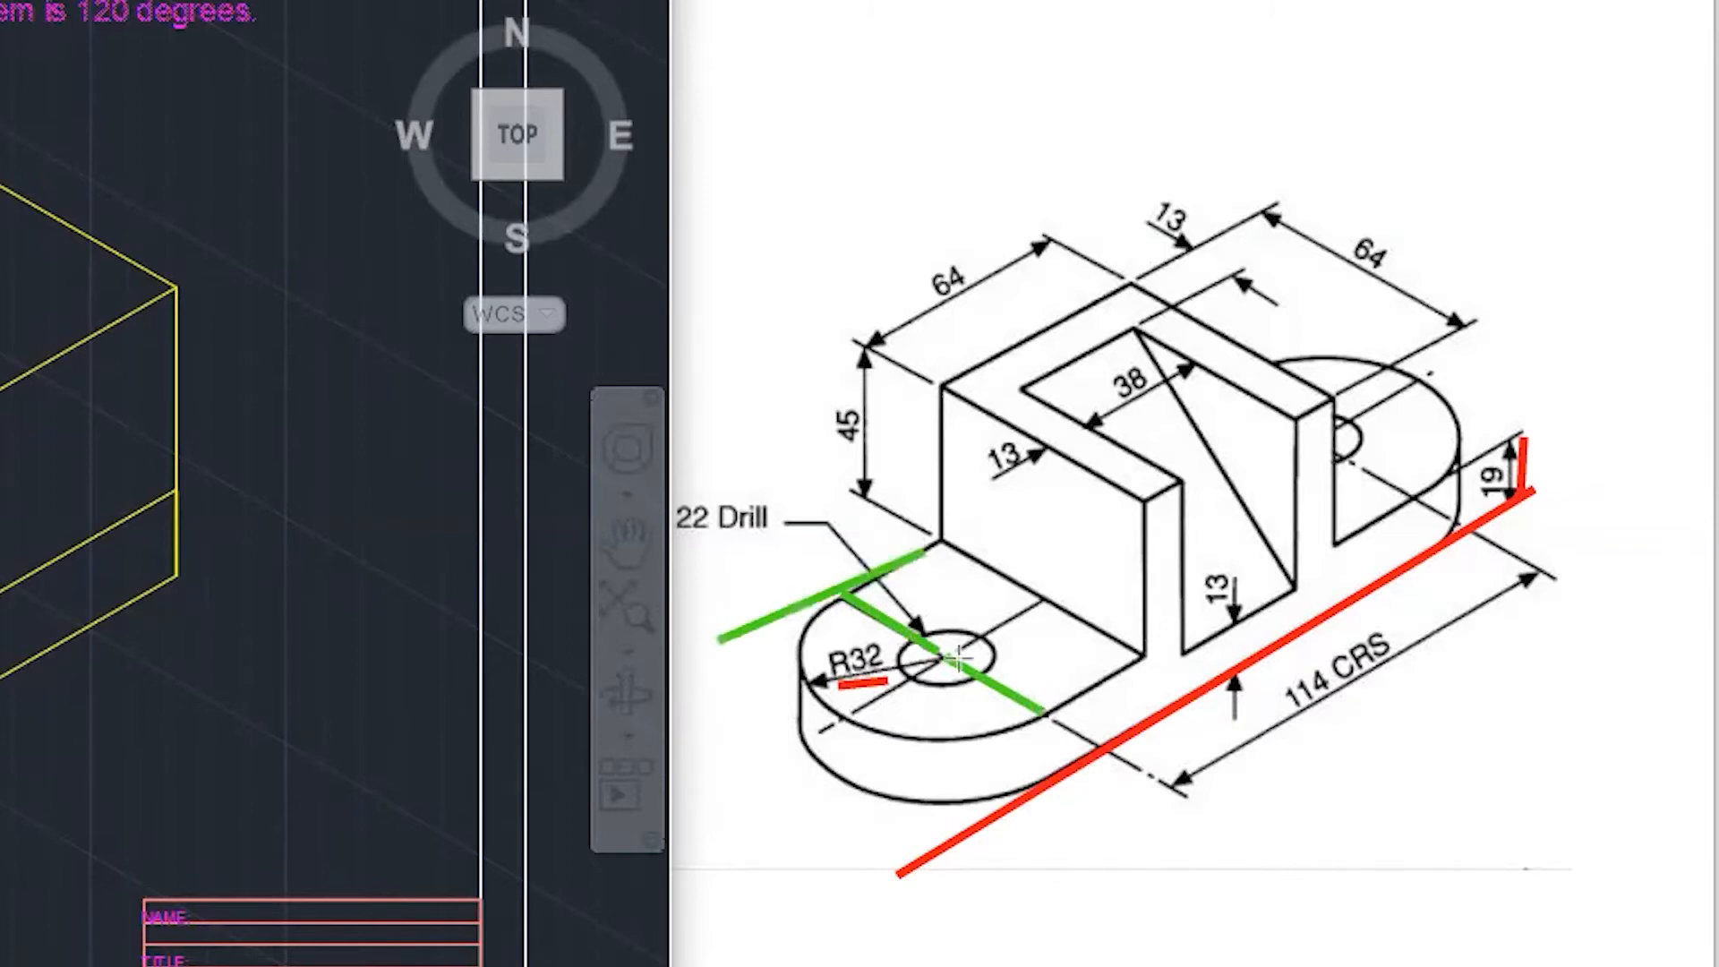
mouse_move(837, 789)
left_mouse_down()
mouse_move(1146, 654)
mouse_move(1152, 666)
left_mouse_up()
key("ctrl+z")
left_click_drag(934, 785, 1126, 672)
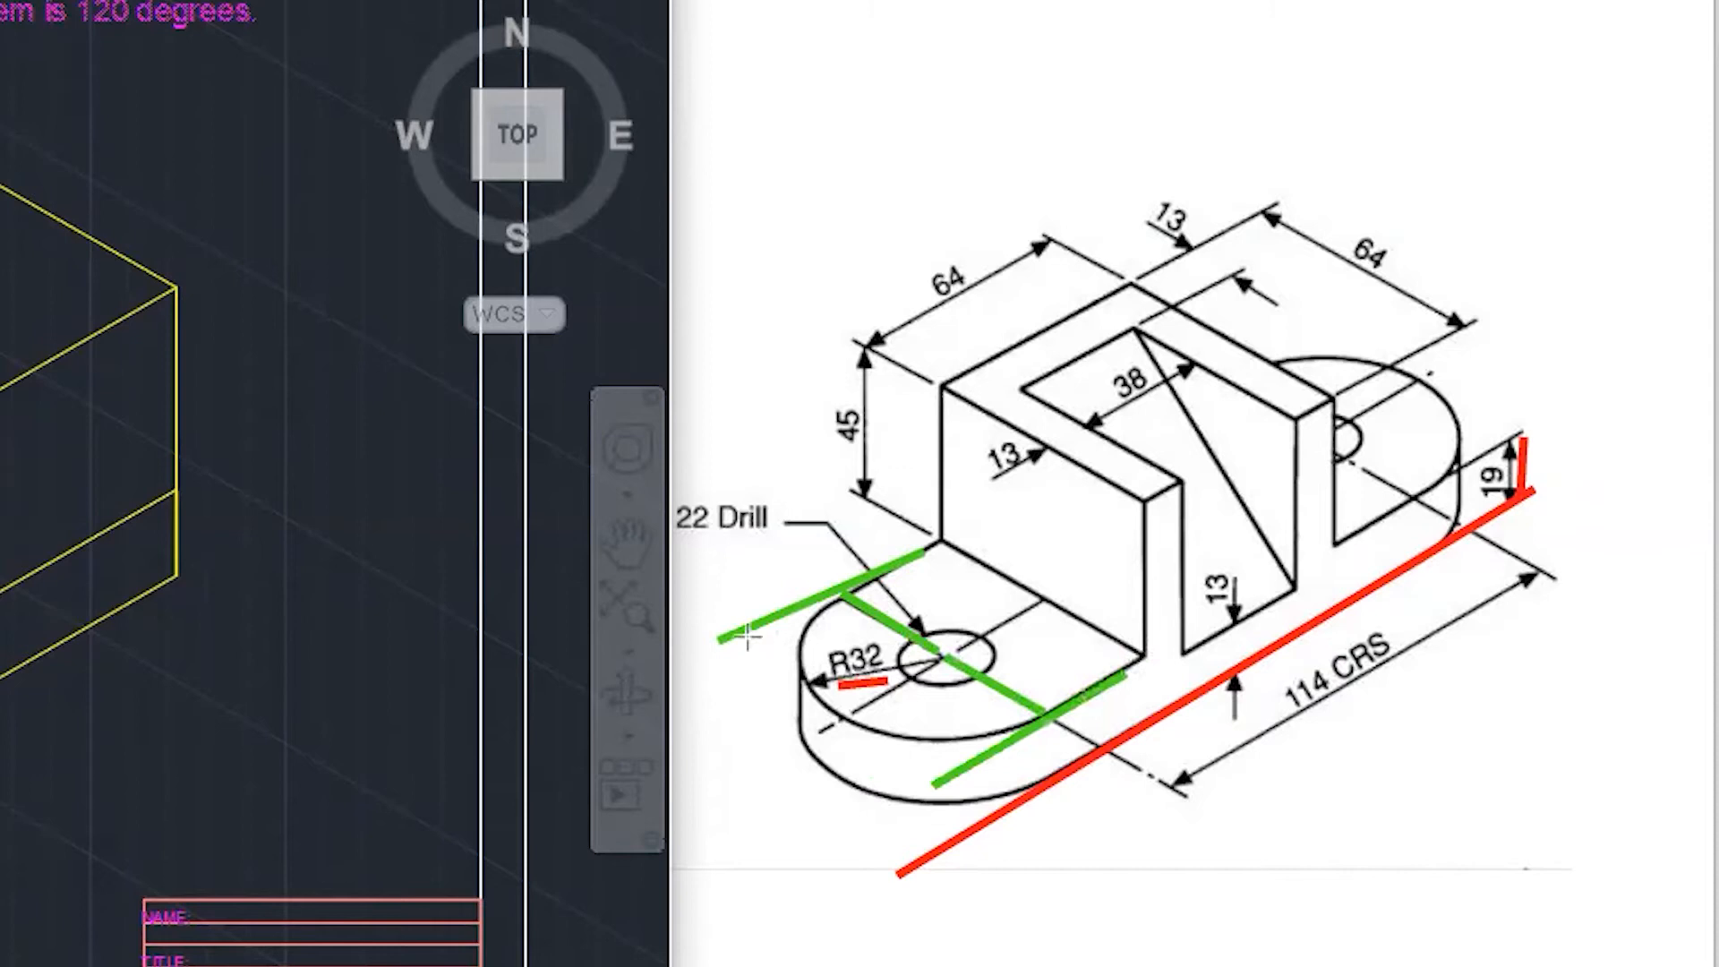
mouse_move(717, 641)
left_mouse_down()
mouse_move(991, 755)
mouse_move(958, 764)
left_mouse_up()
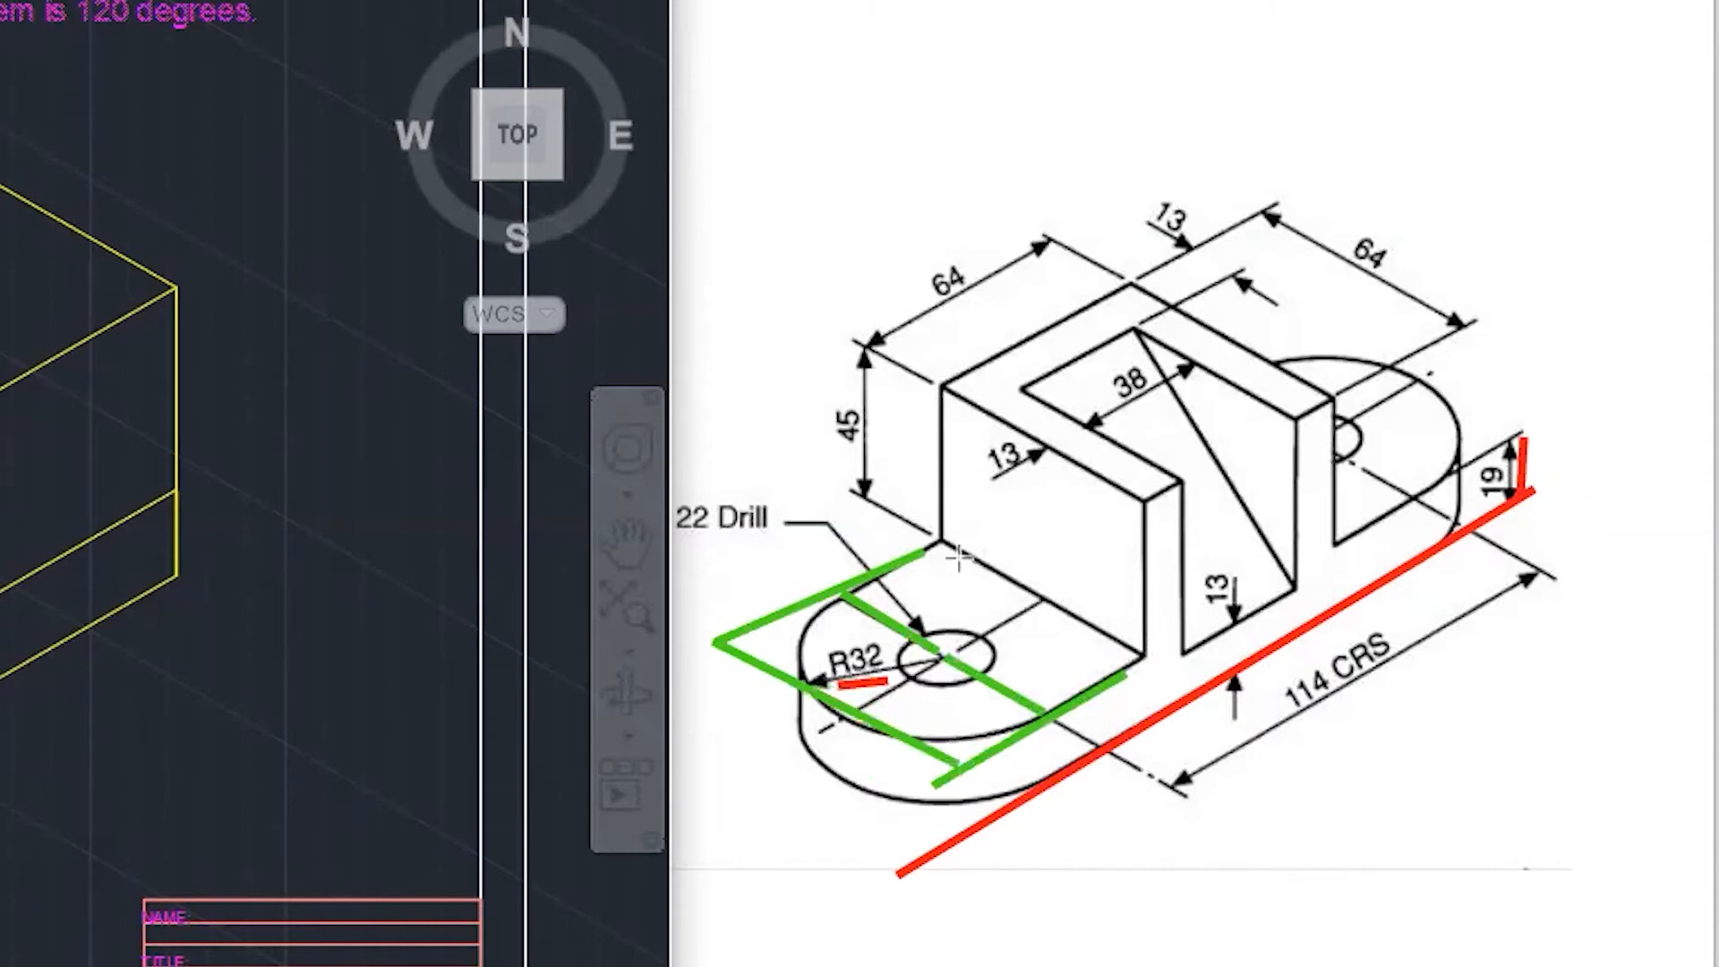
mouse_move(931, 540)
left_mouse_down()
mouse_move(1155, 661)
mouse_move(1108, 680)
left_mouse_up()
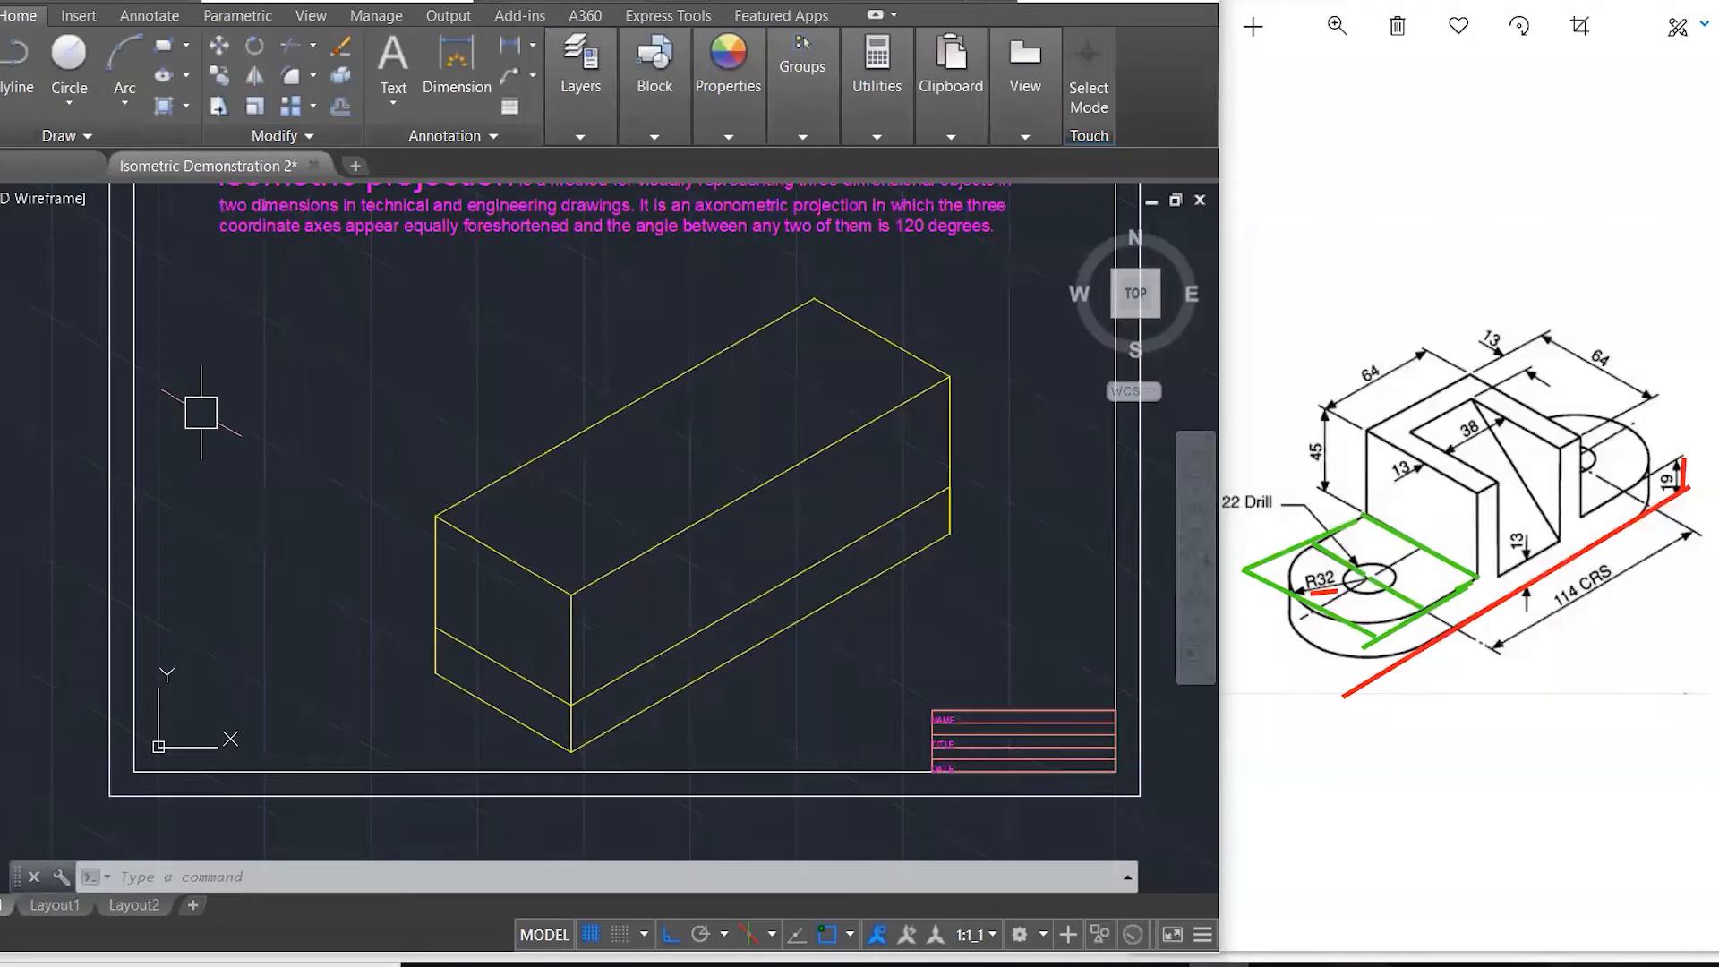
- Start an isometric square in the empty space above and left of the box with a 64-long line at 330°
type("l")
key("Return")
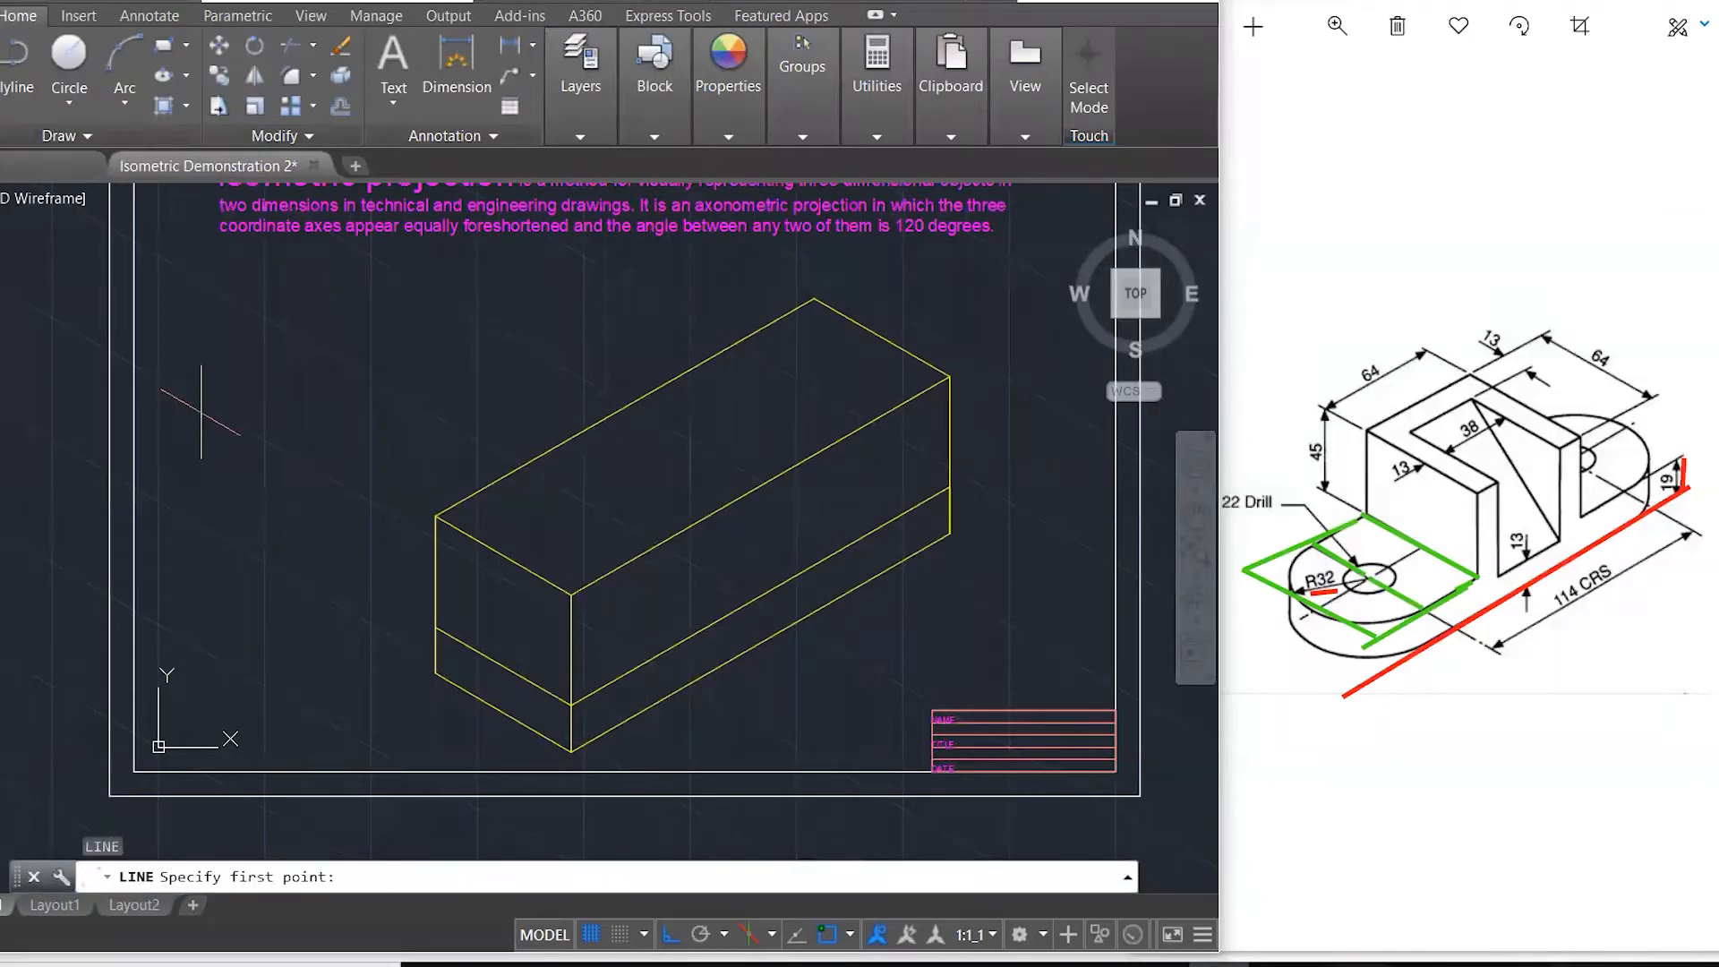
left_click(247, 330)
type("64")
key("Return")
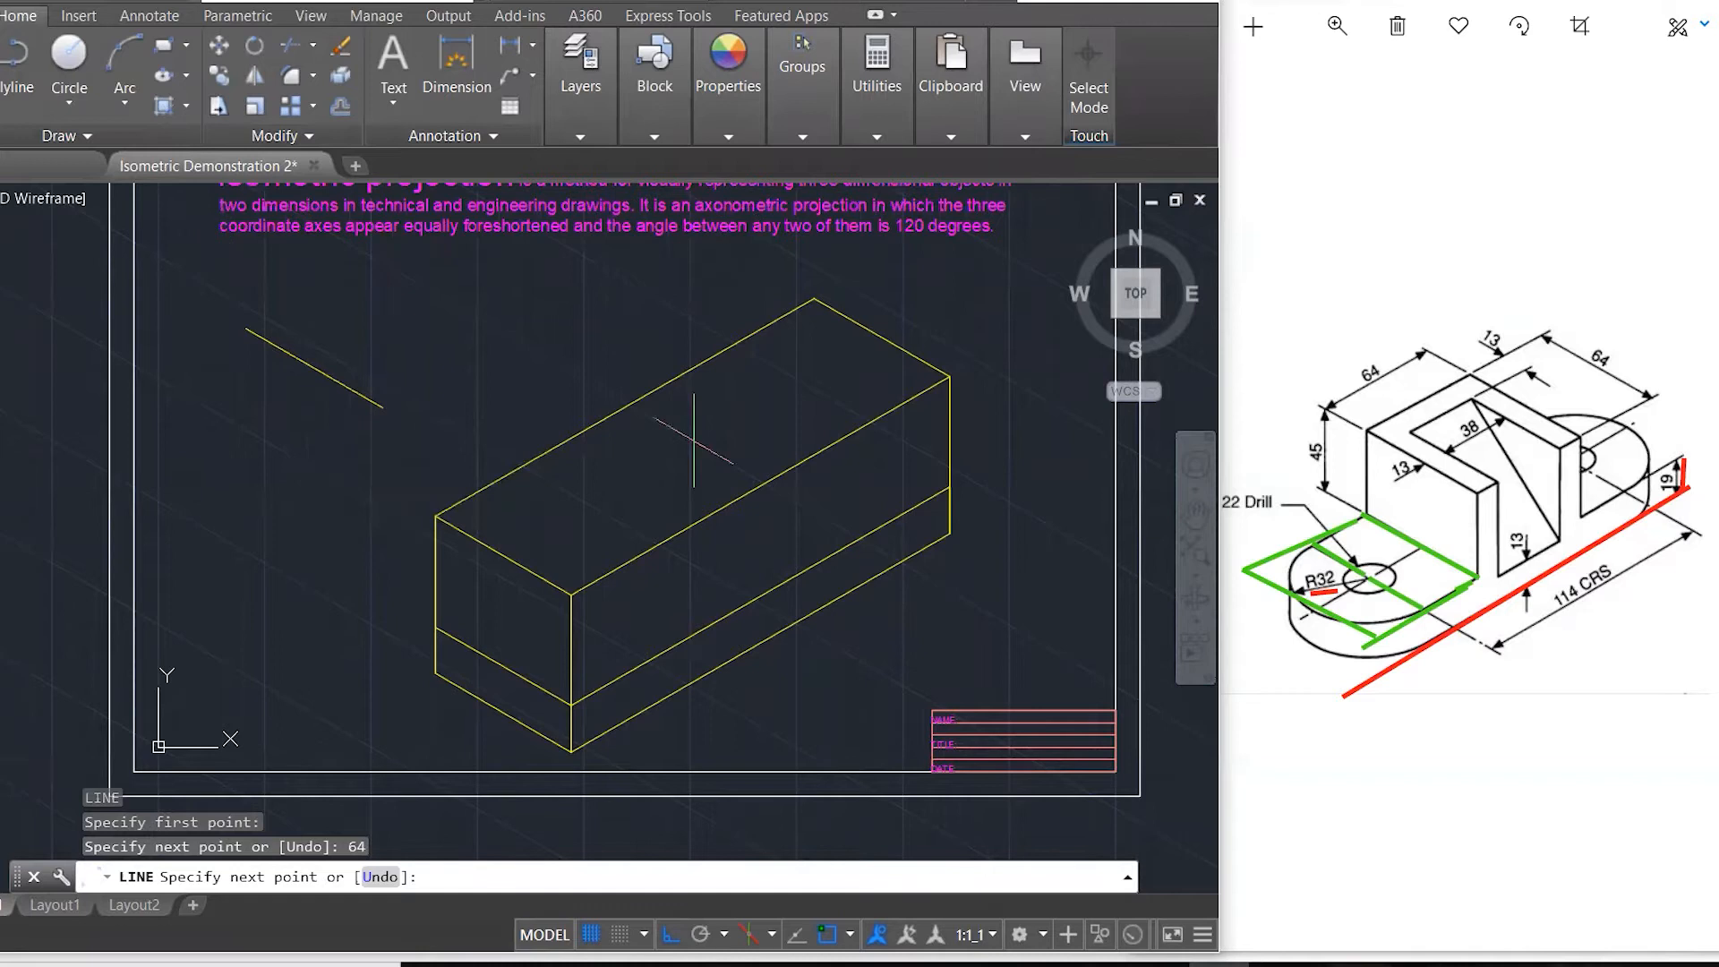
- Switch to the top isoplane and complete the isometric square with 64-long sides at 30° and 150° and a closing side
left_click(772, 935)
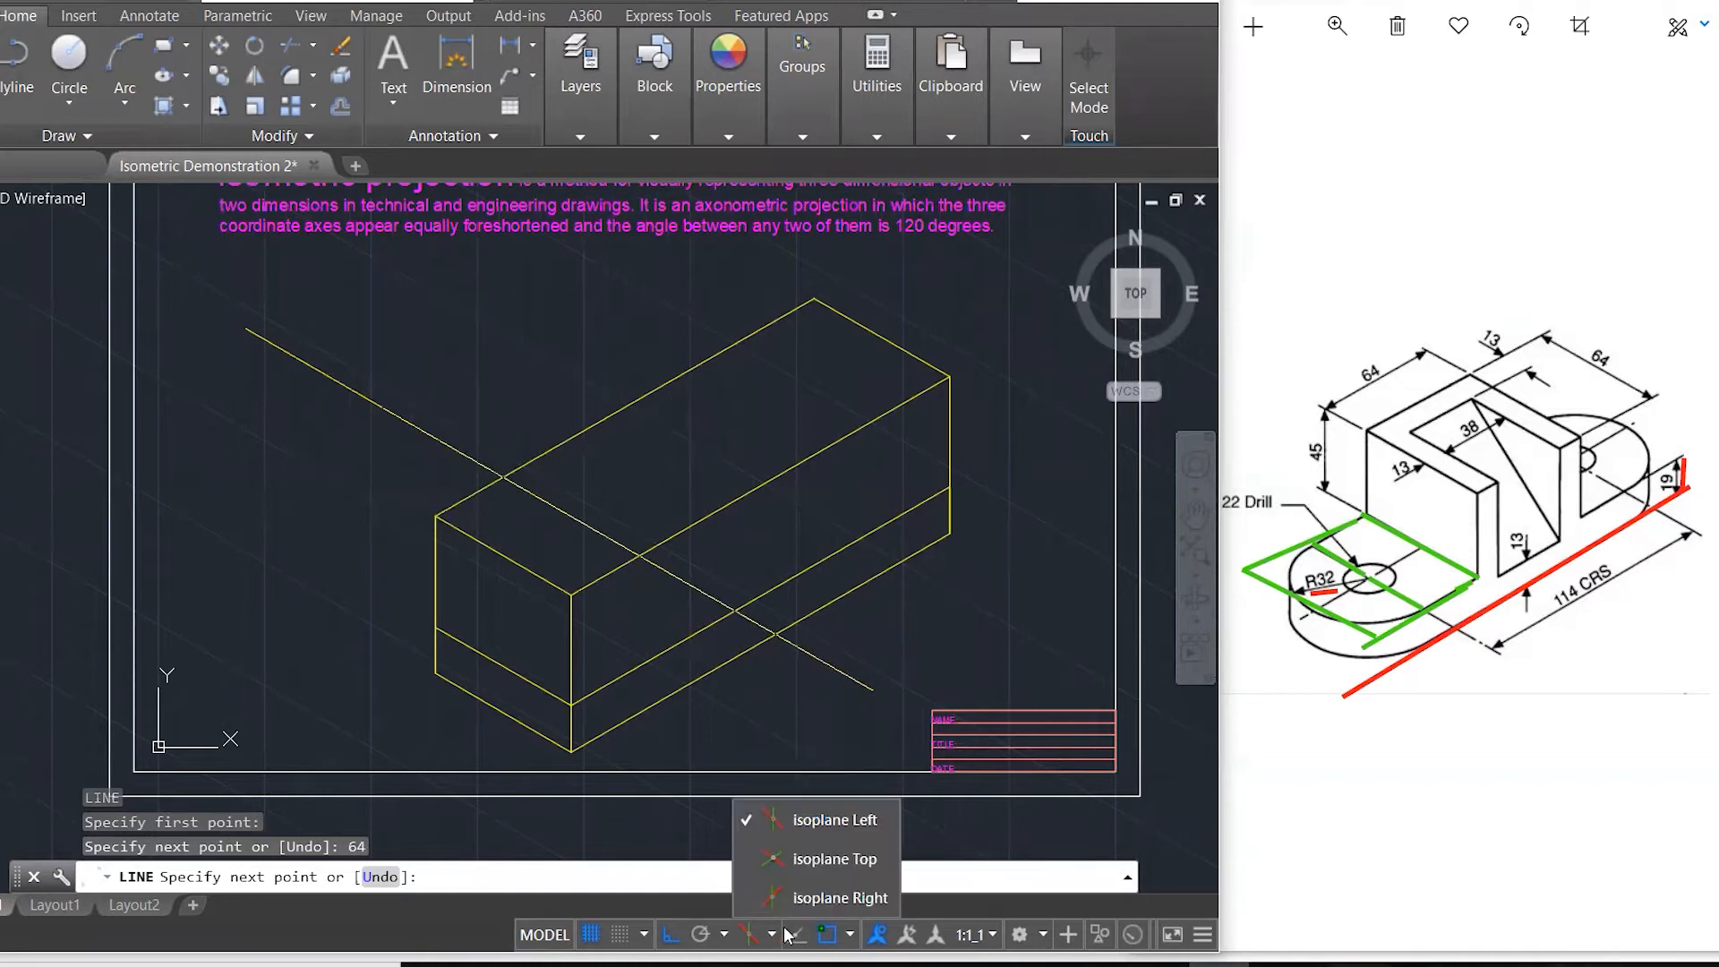
left_click(842, 861)
left_click(383, 408)
type("6")
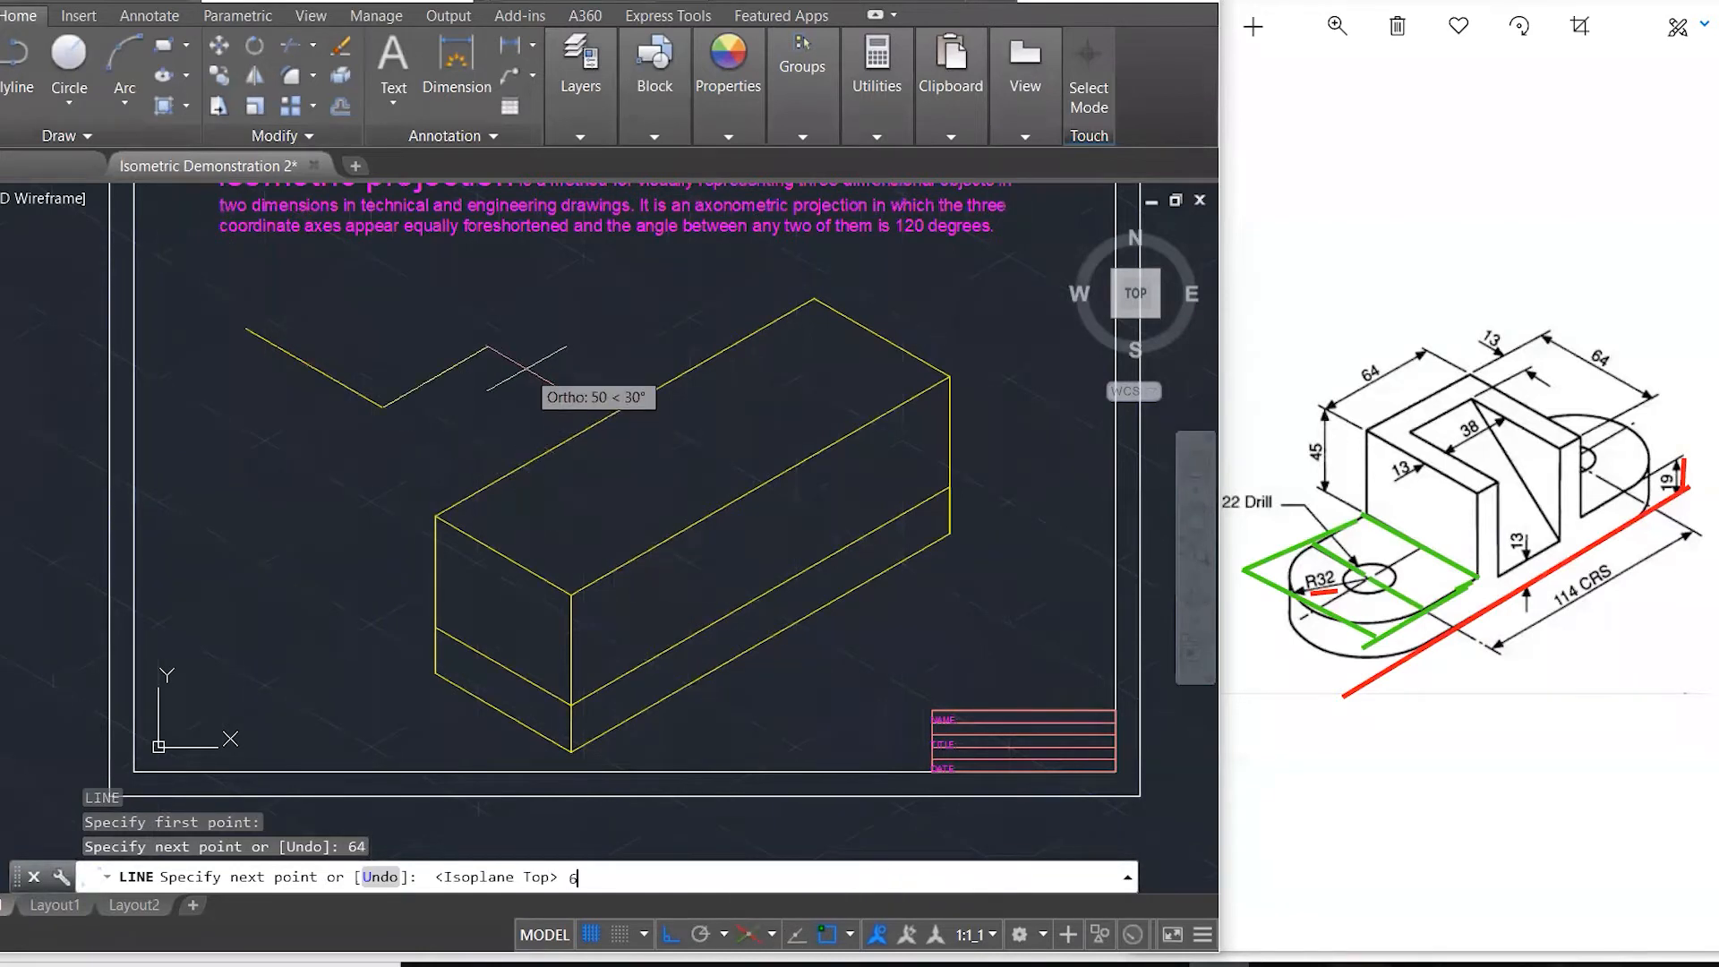
type("4")
key("Return")
type("6")
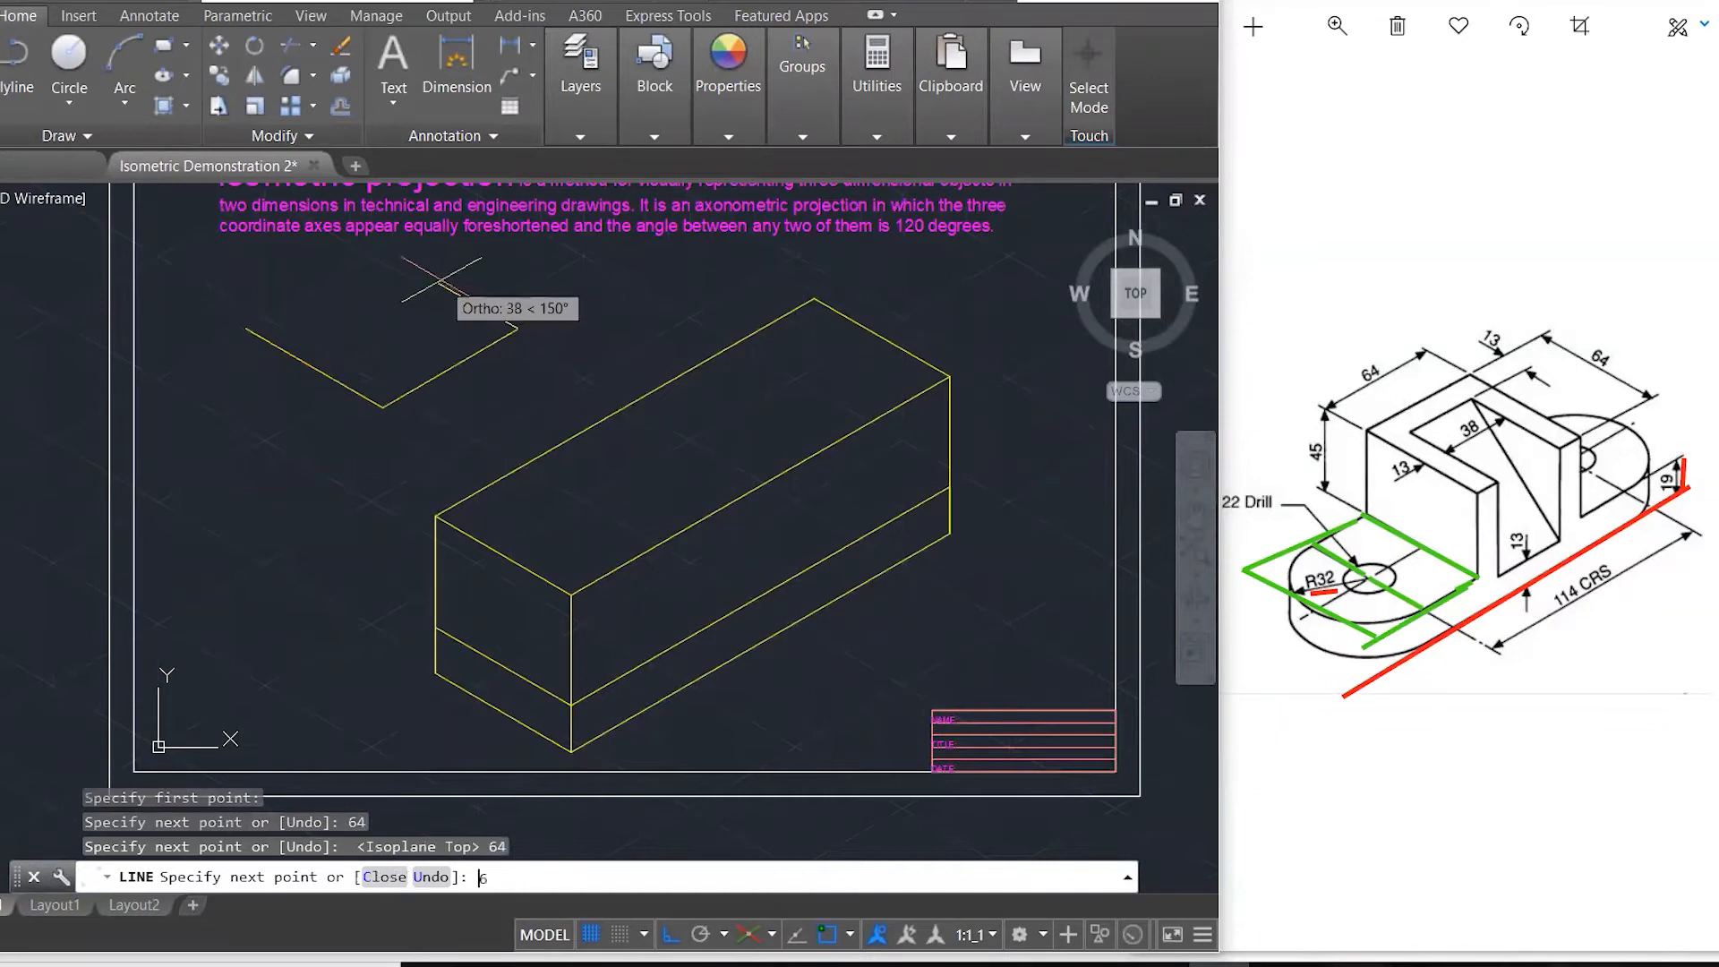
type("4")
key("Return")
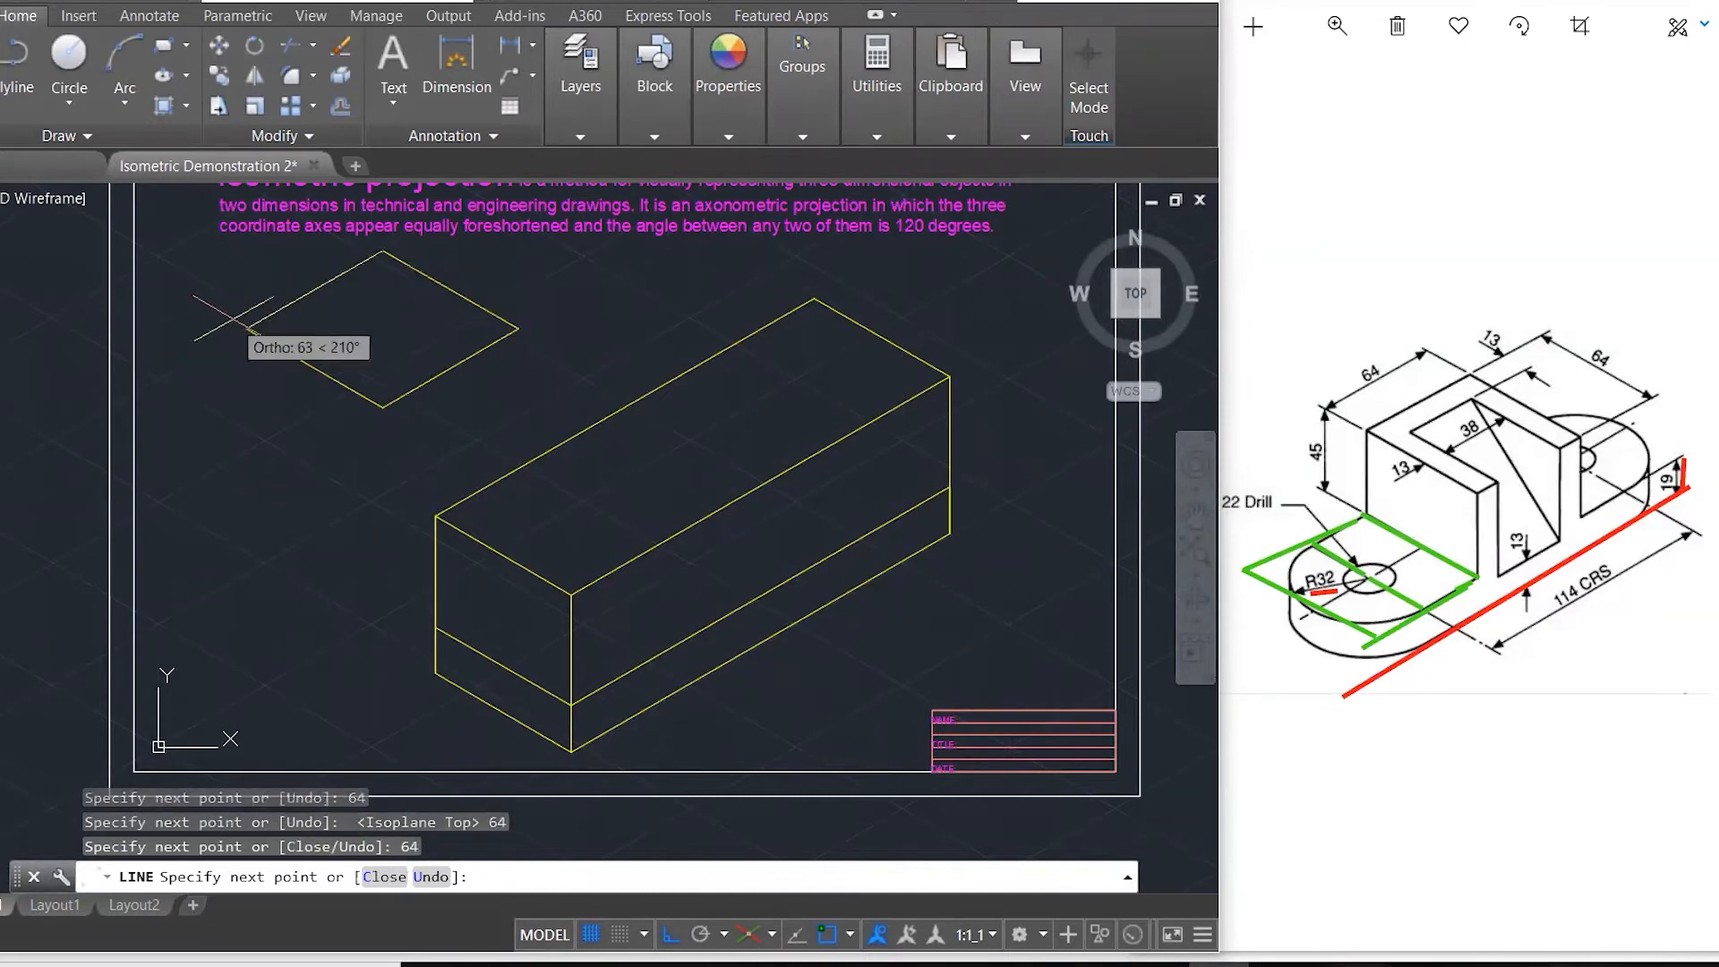
left_click(246, 329)
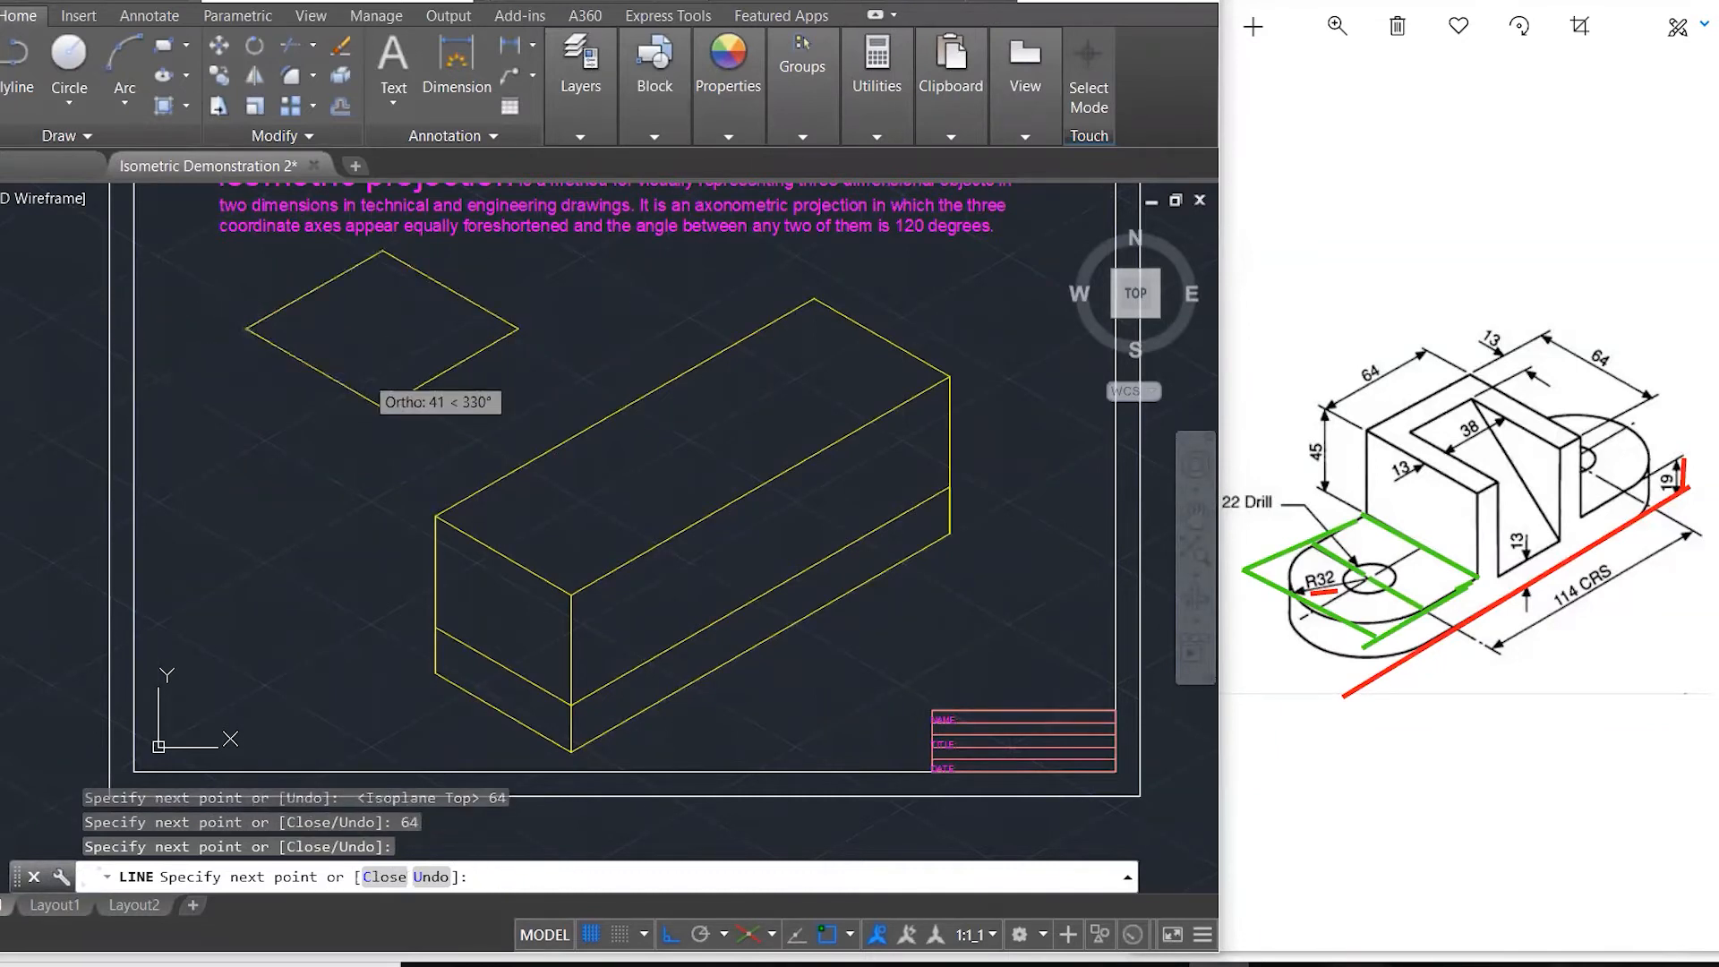
key("Escape")
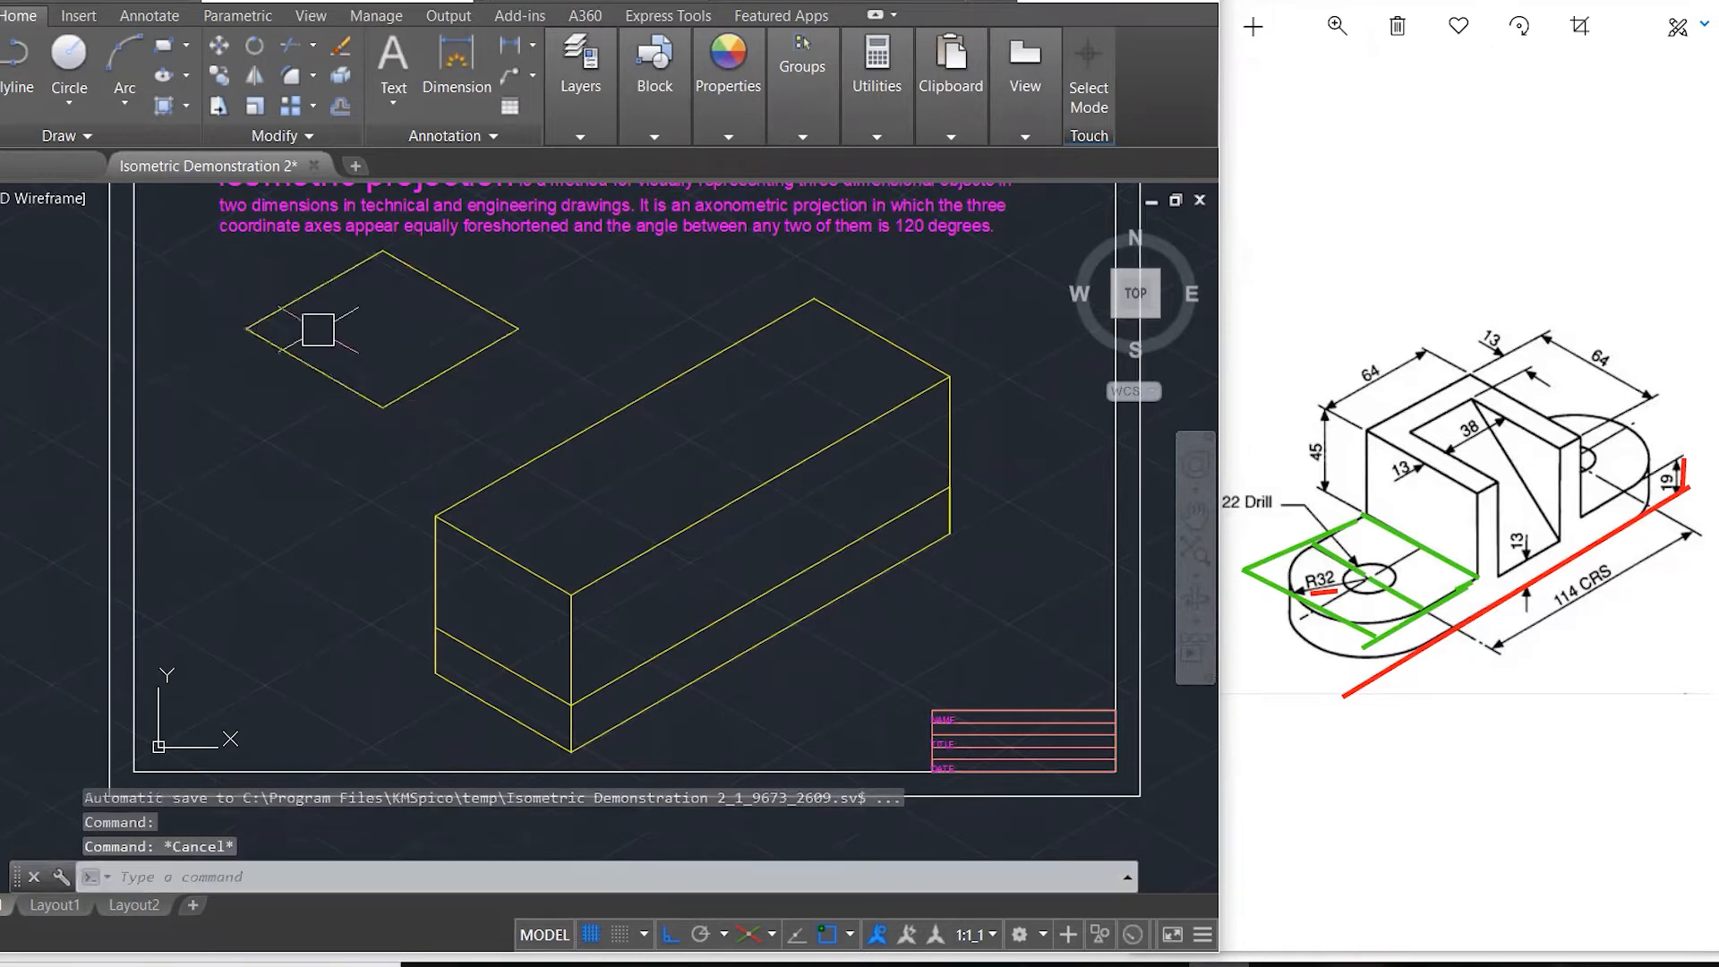
- Draw two centre lines across the isometric square, each joining the midpoints of opposite sides
type("L")
key("Return")
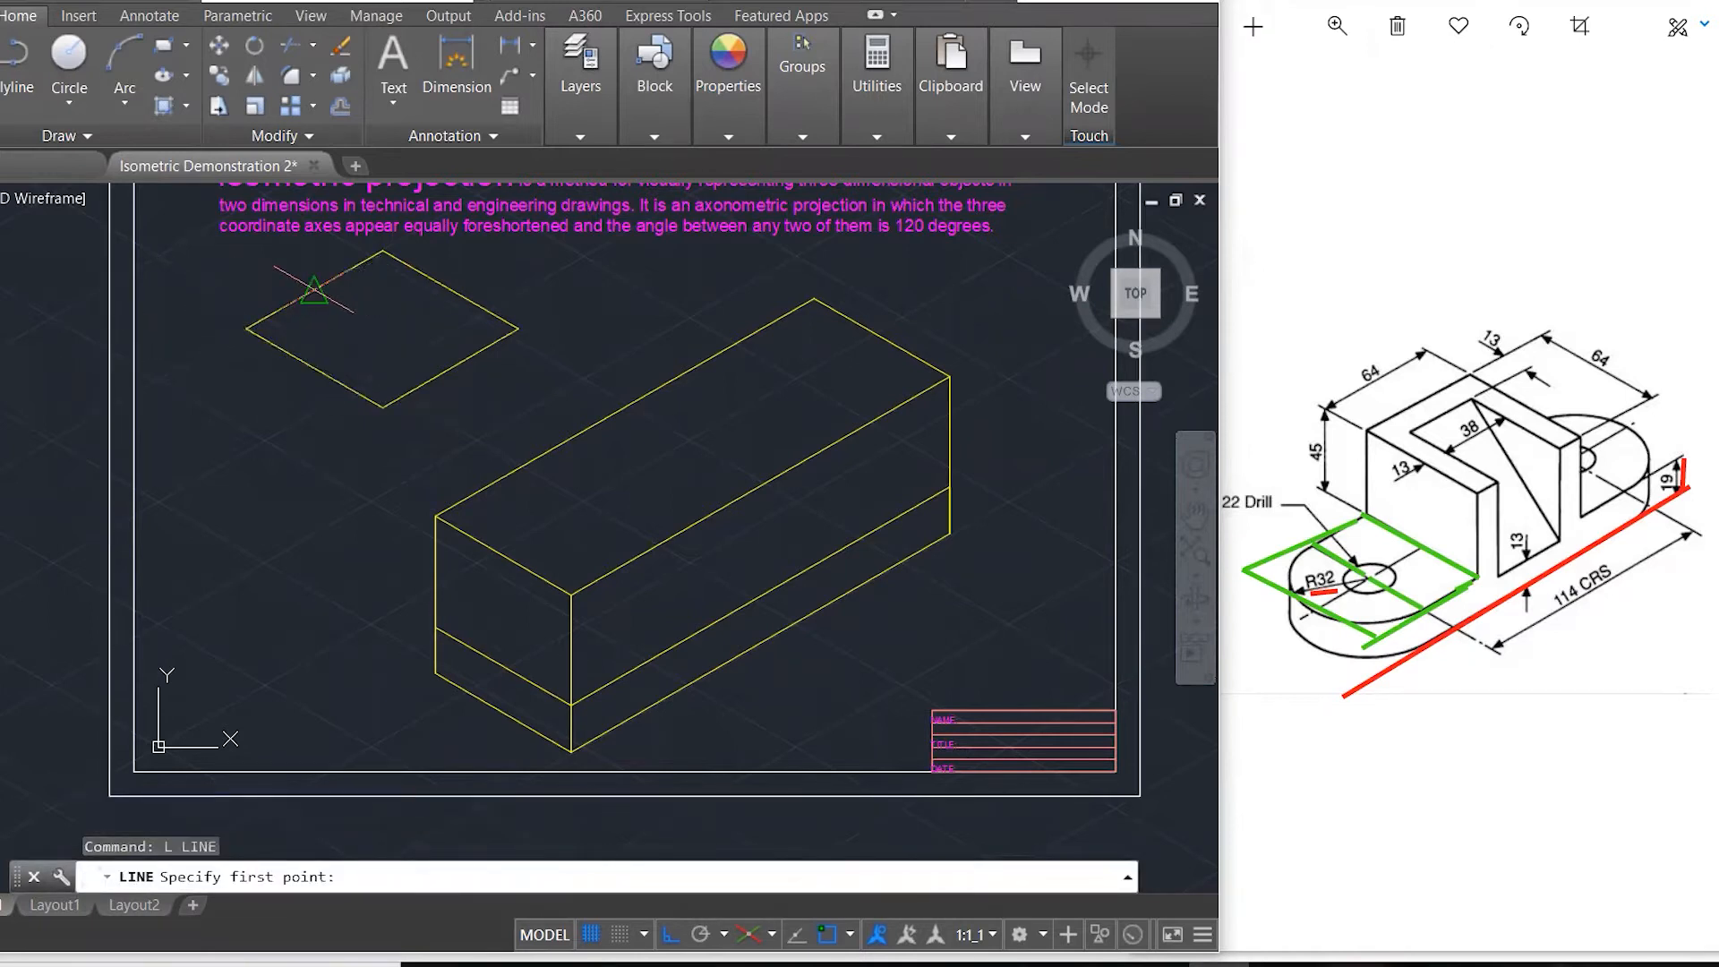
left_click(336, 293)
left_click(450, 368)
key("Escape")
key("Return")
left_click(315, 368)
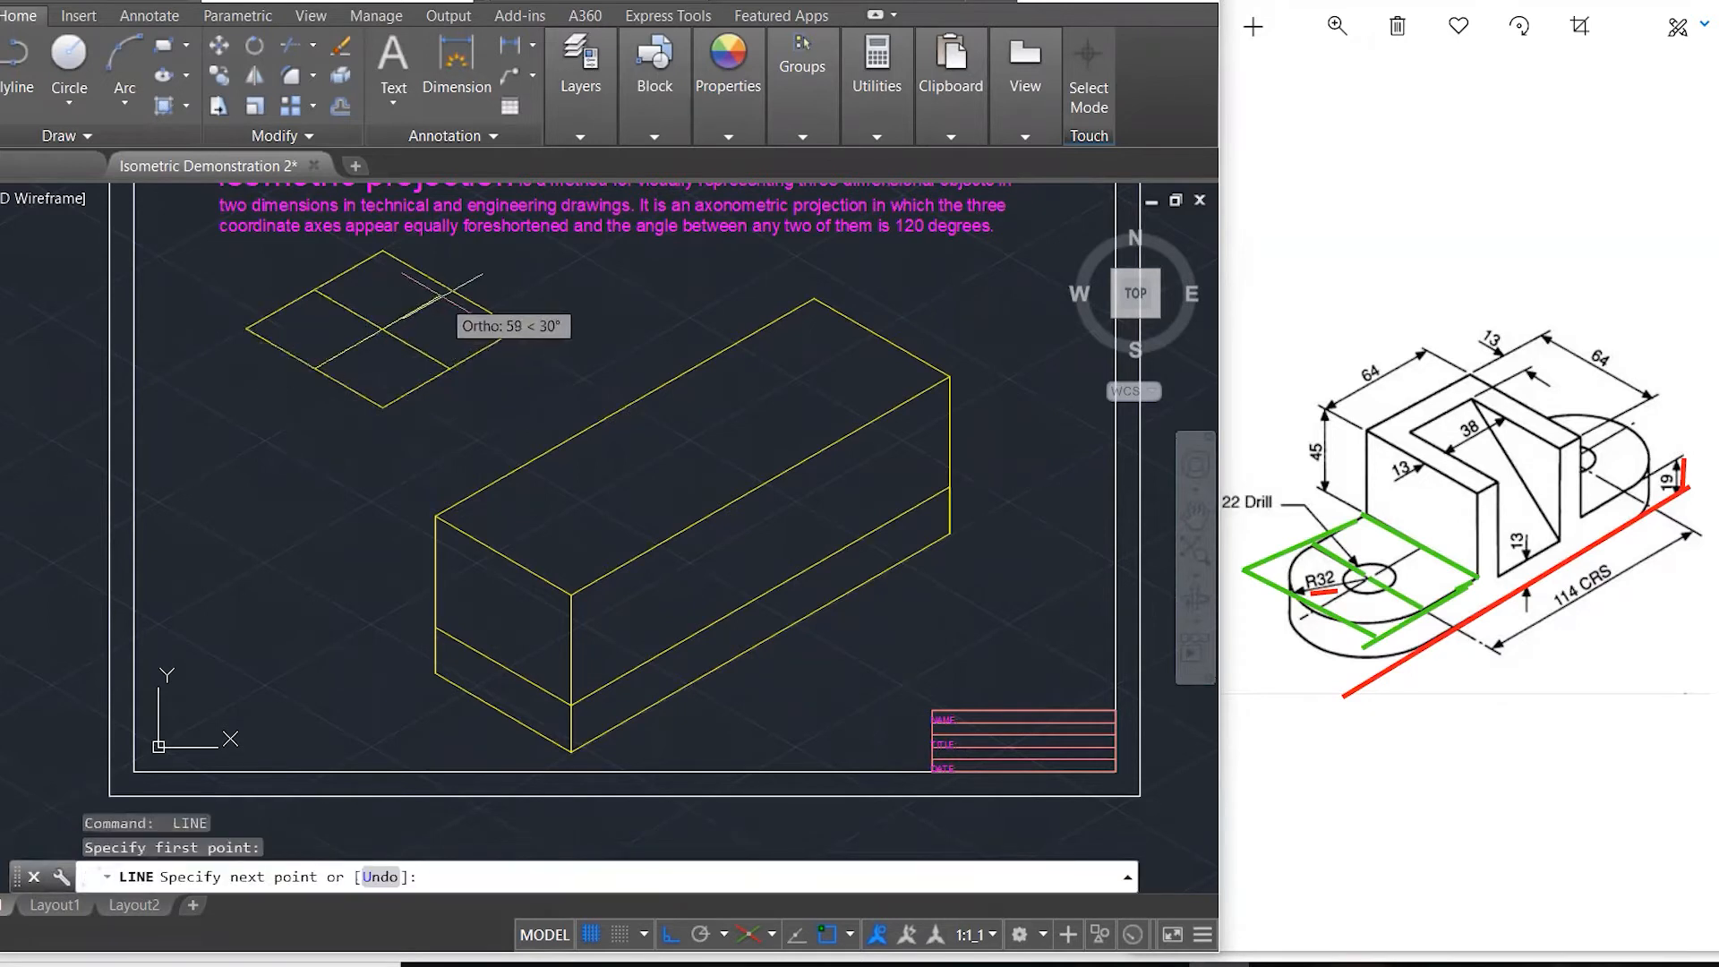
key("ctrl+z")
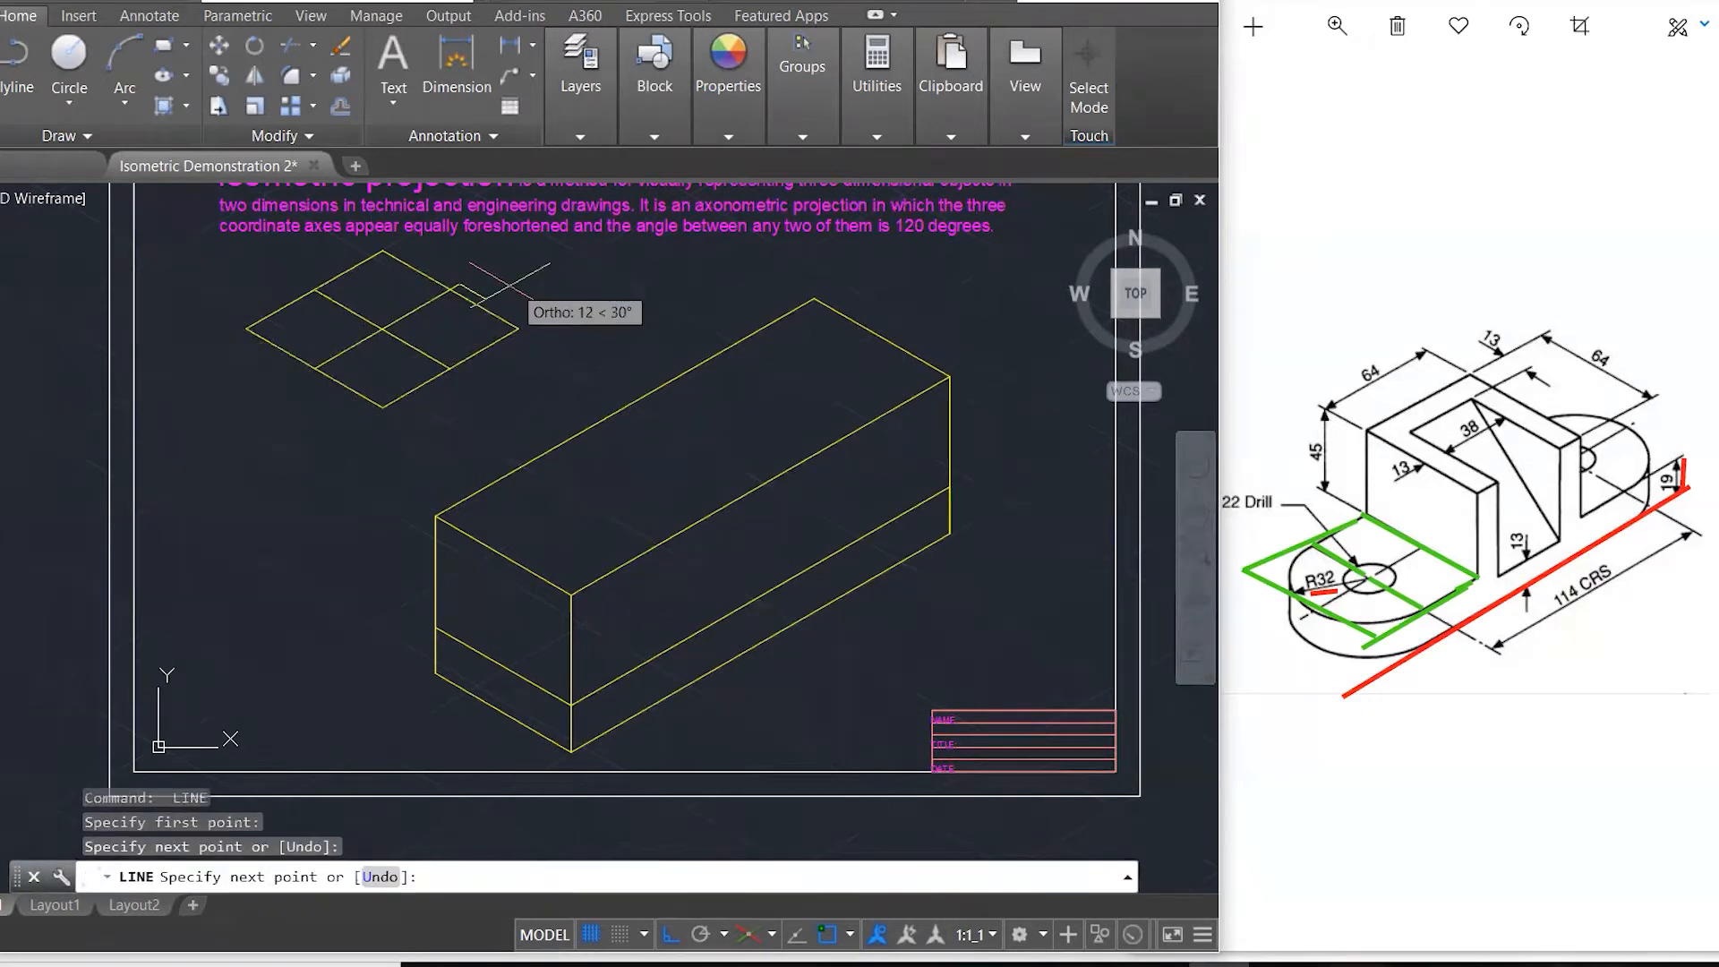
left_click(450, 290)
key("Escape")
key("Escape")
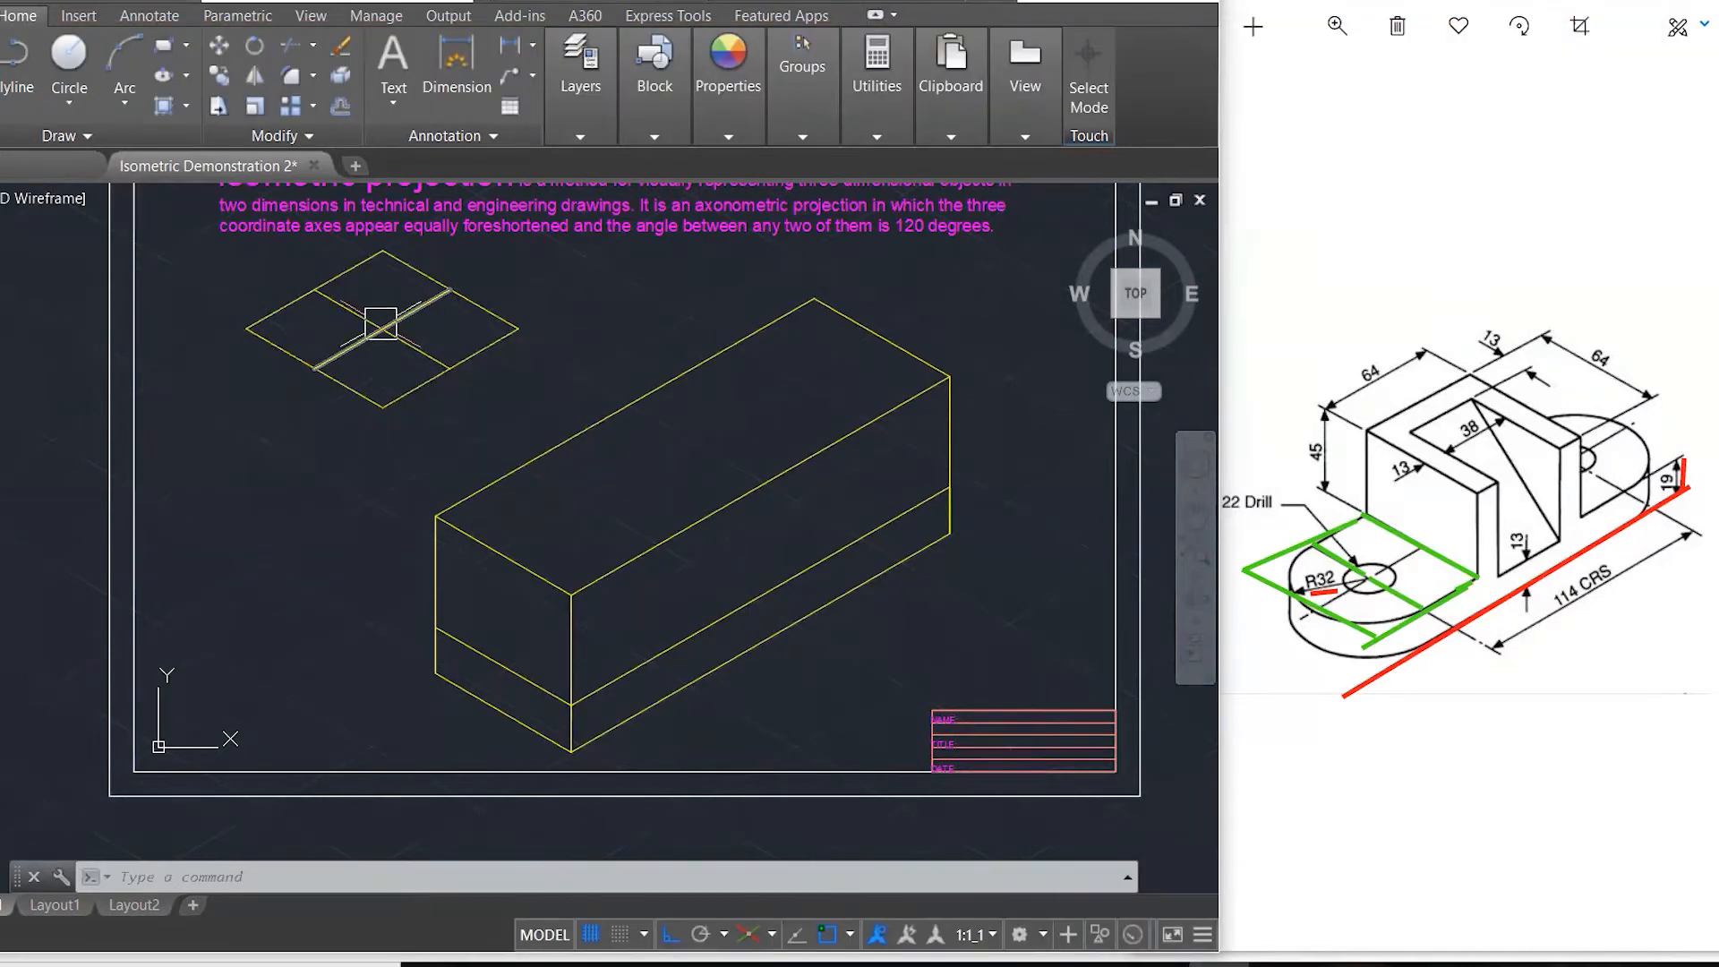
- Draw the long horizontal diagonal of the isometric square, joining its left and right corners
type("l")
key("Return")
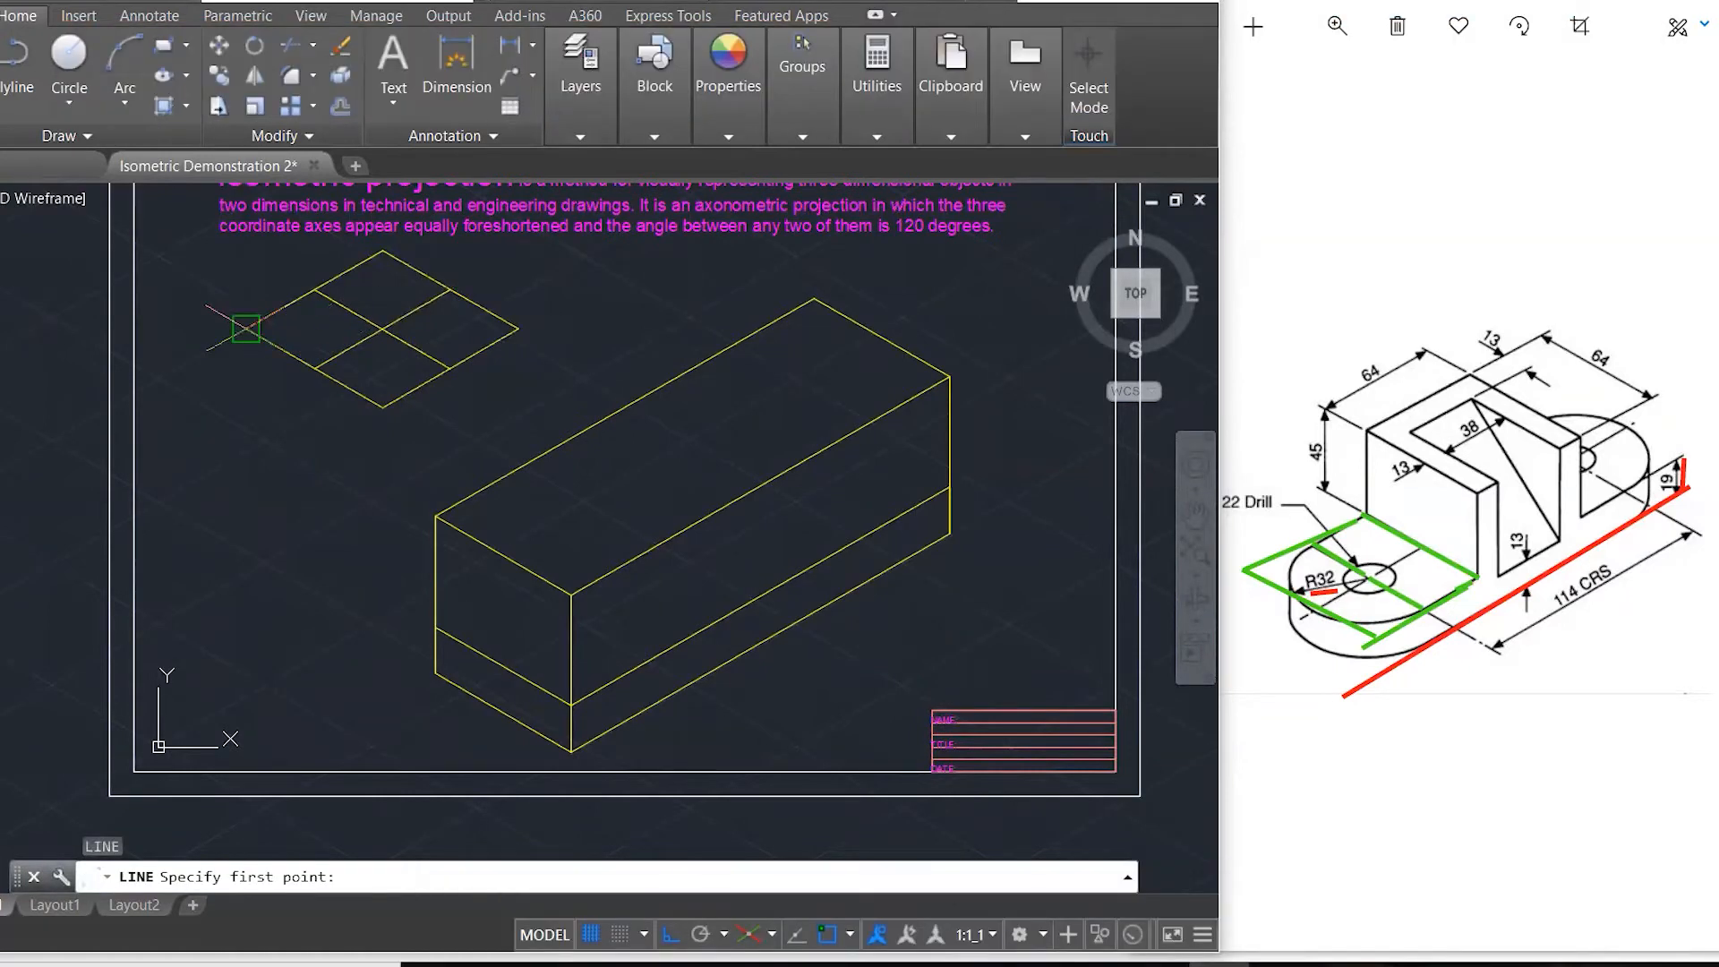
left_click(246, 328)
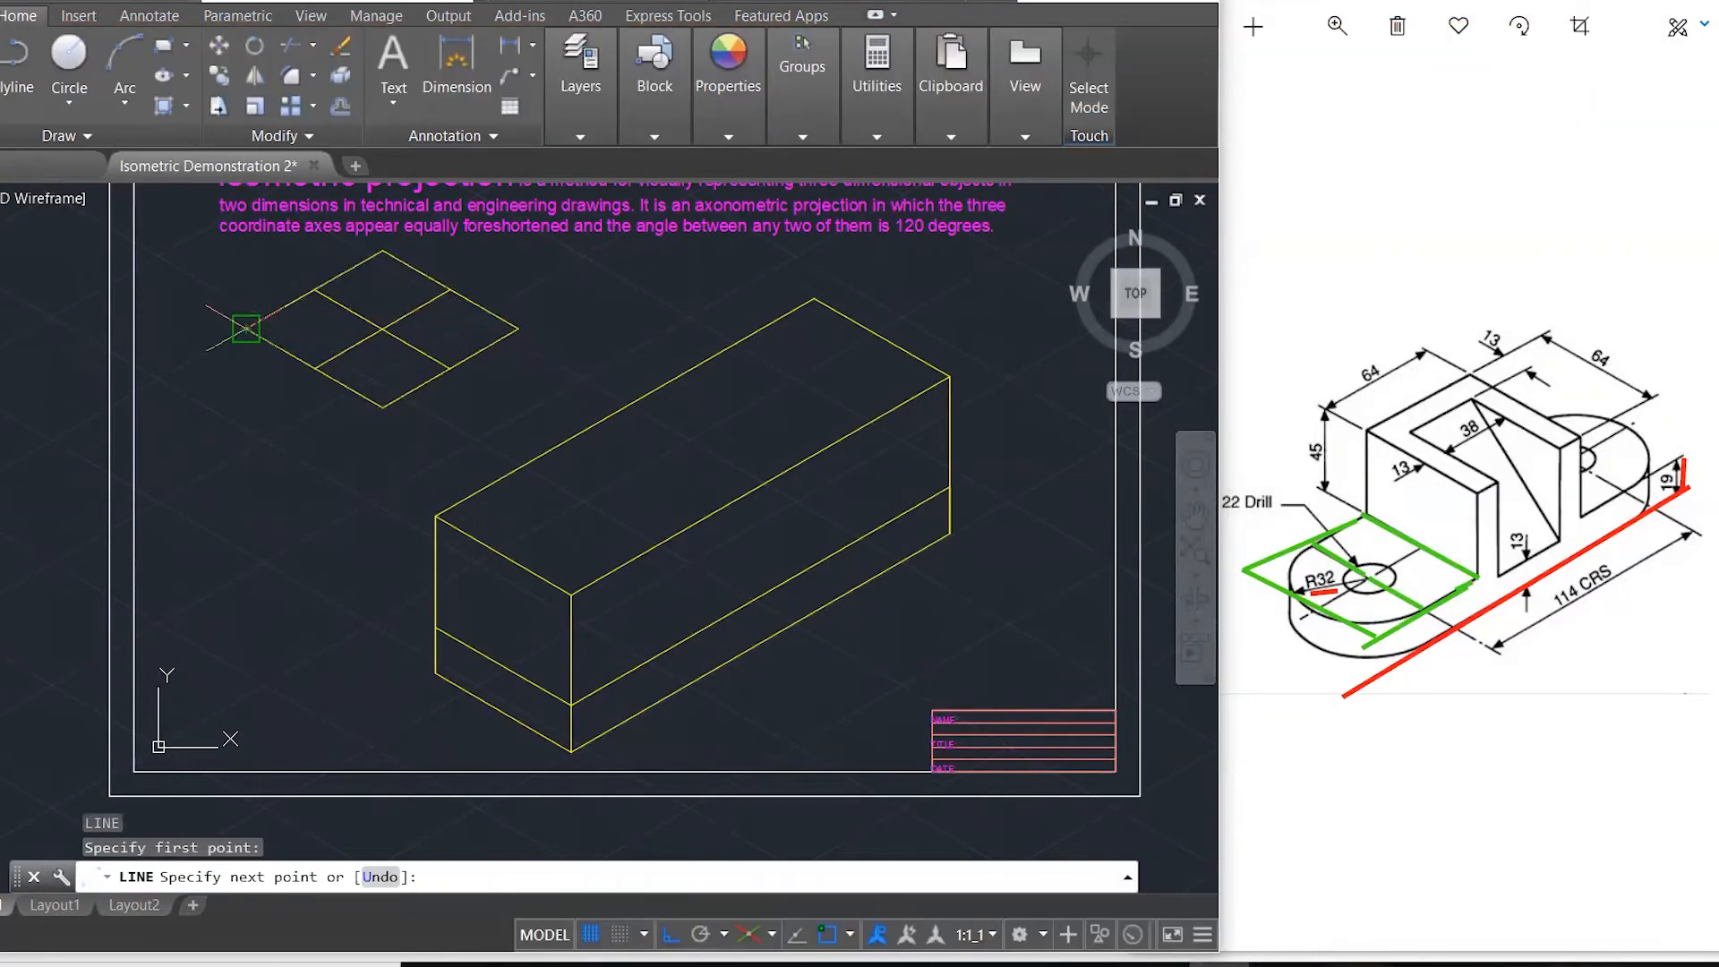
left_click(518, 328)
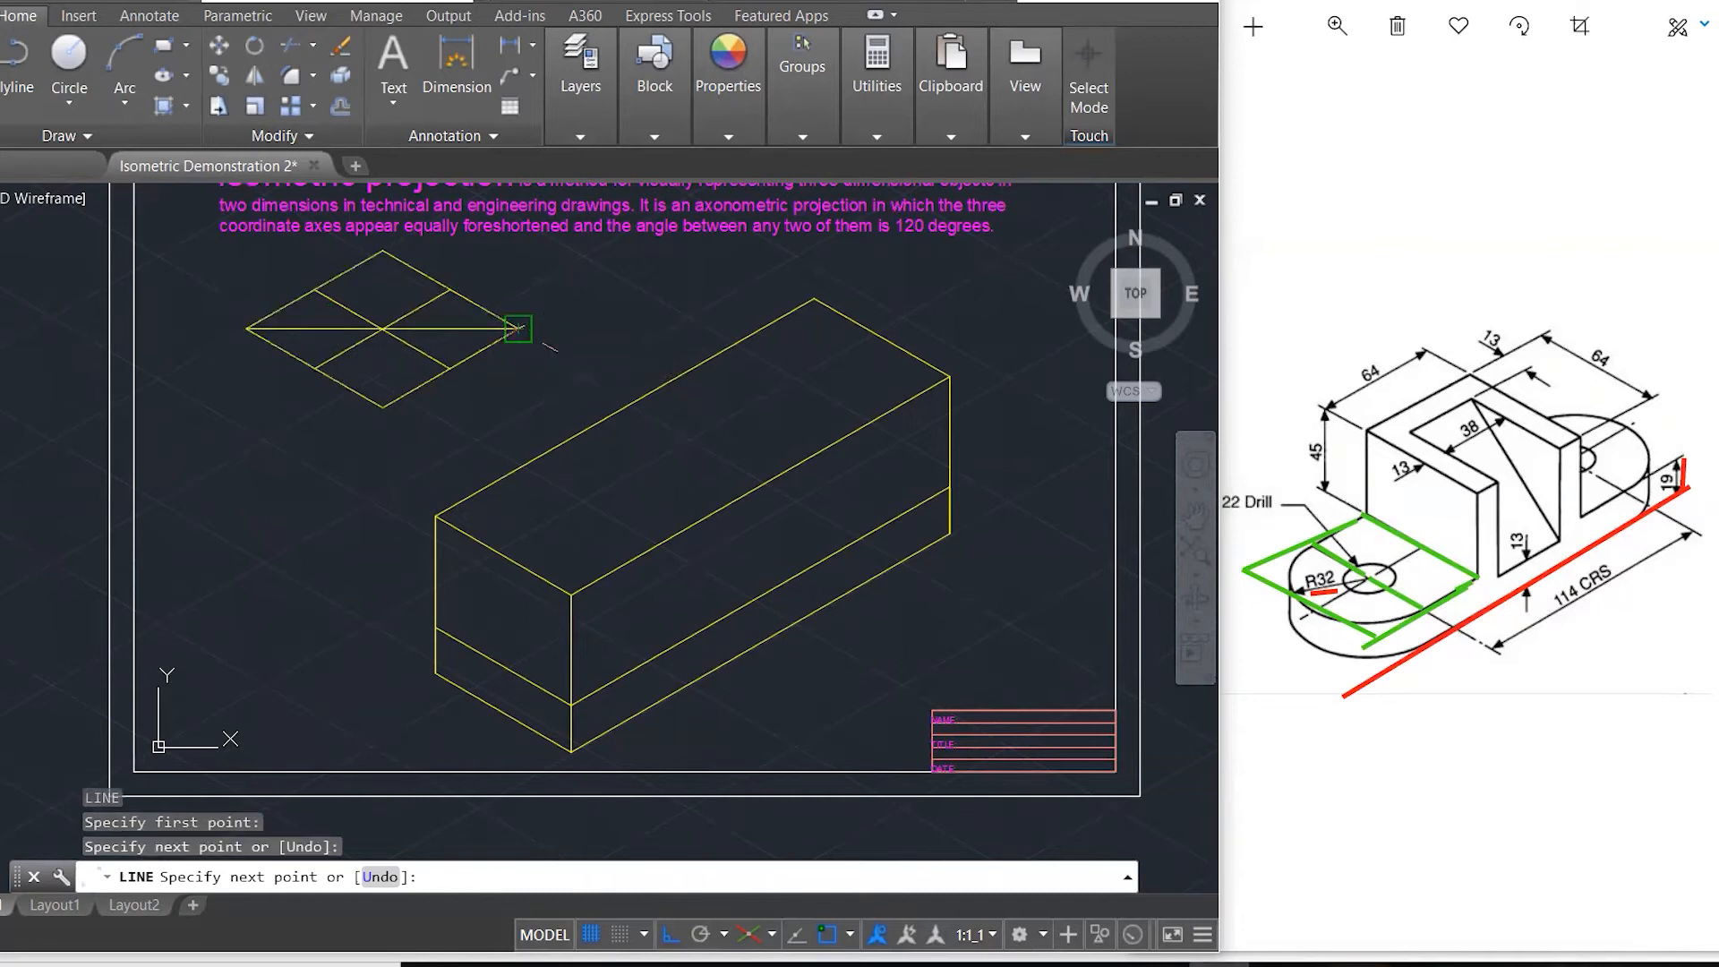
key("Escape")
key("Escape")
key("Escape")
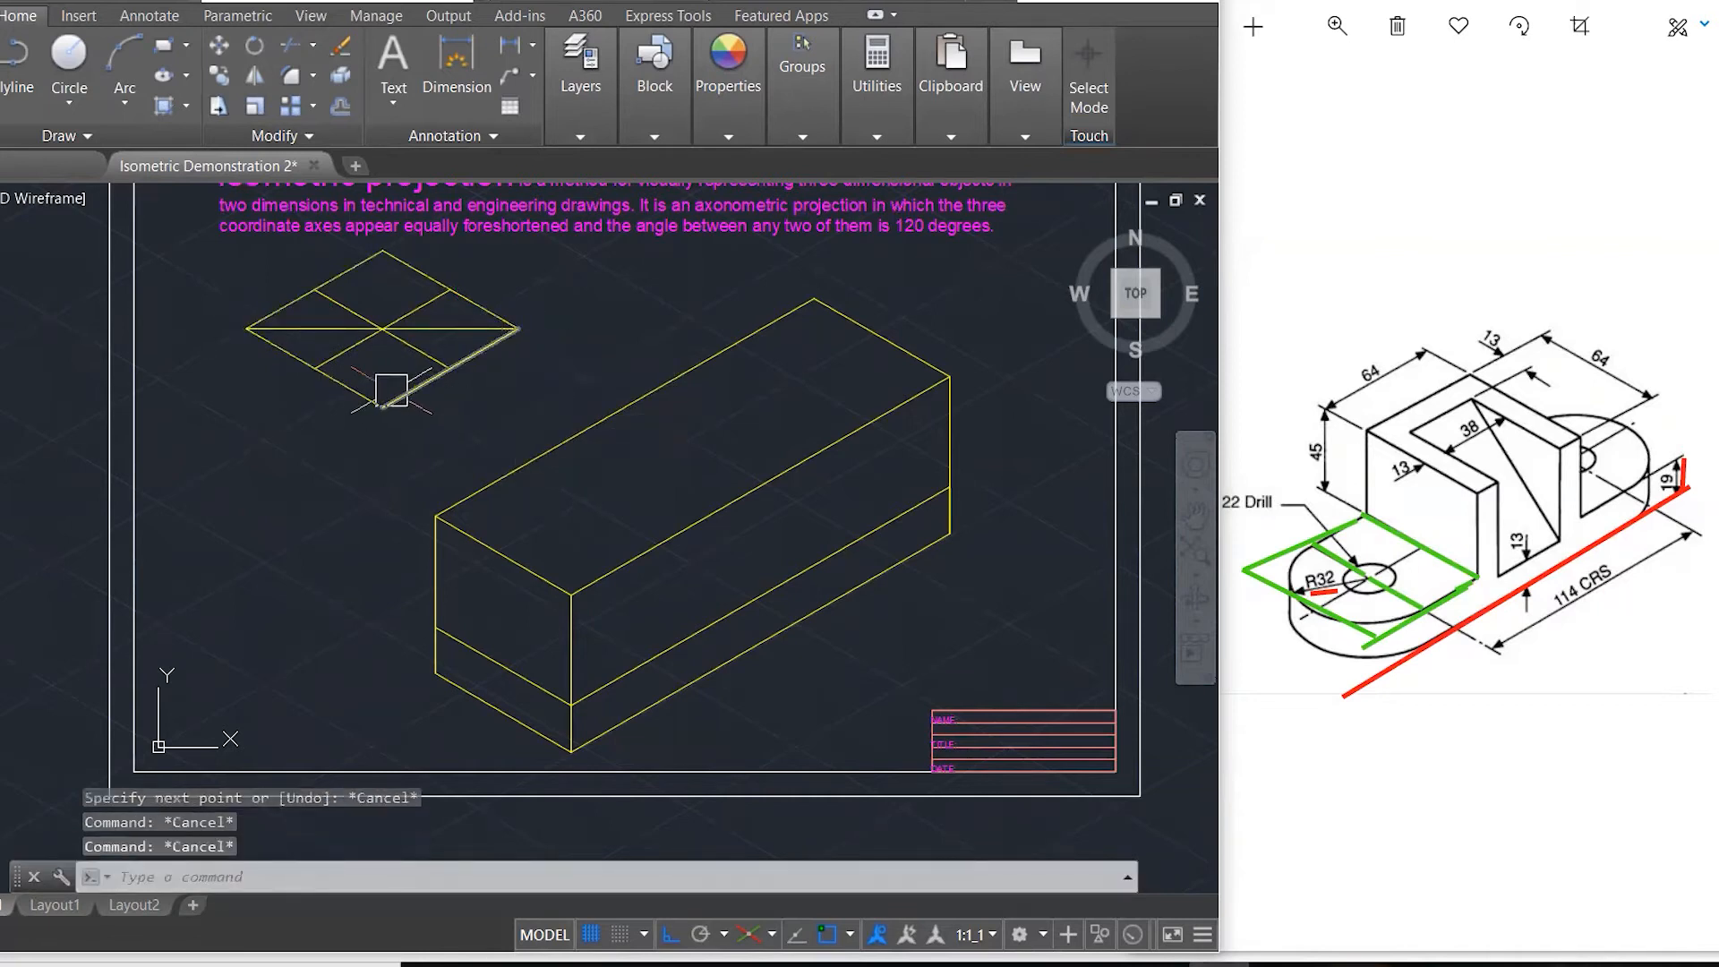
- Draw lines from the square's bottom corner to the upper-left side's midpoint and from its top corner to the lower-right side's midpoint
type("l")
key("Return")
left_click(383, 405)
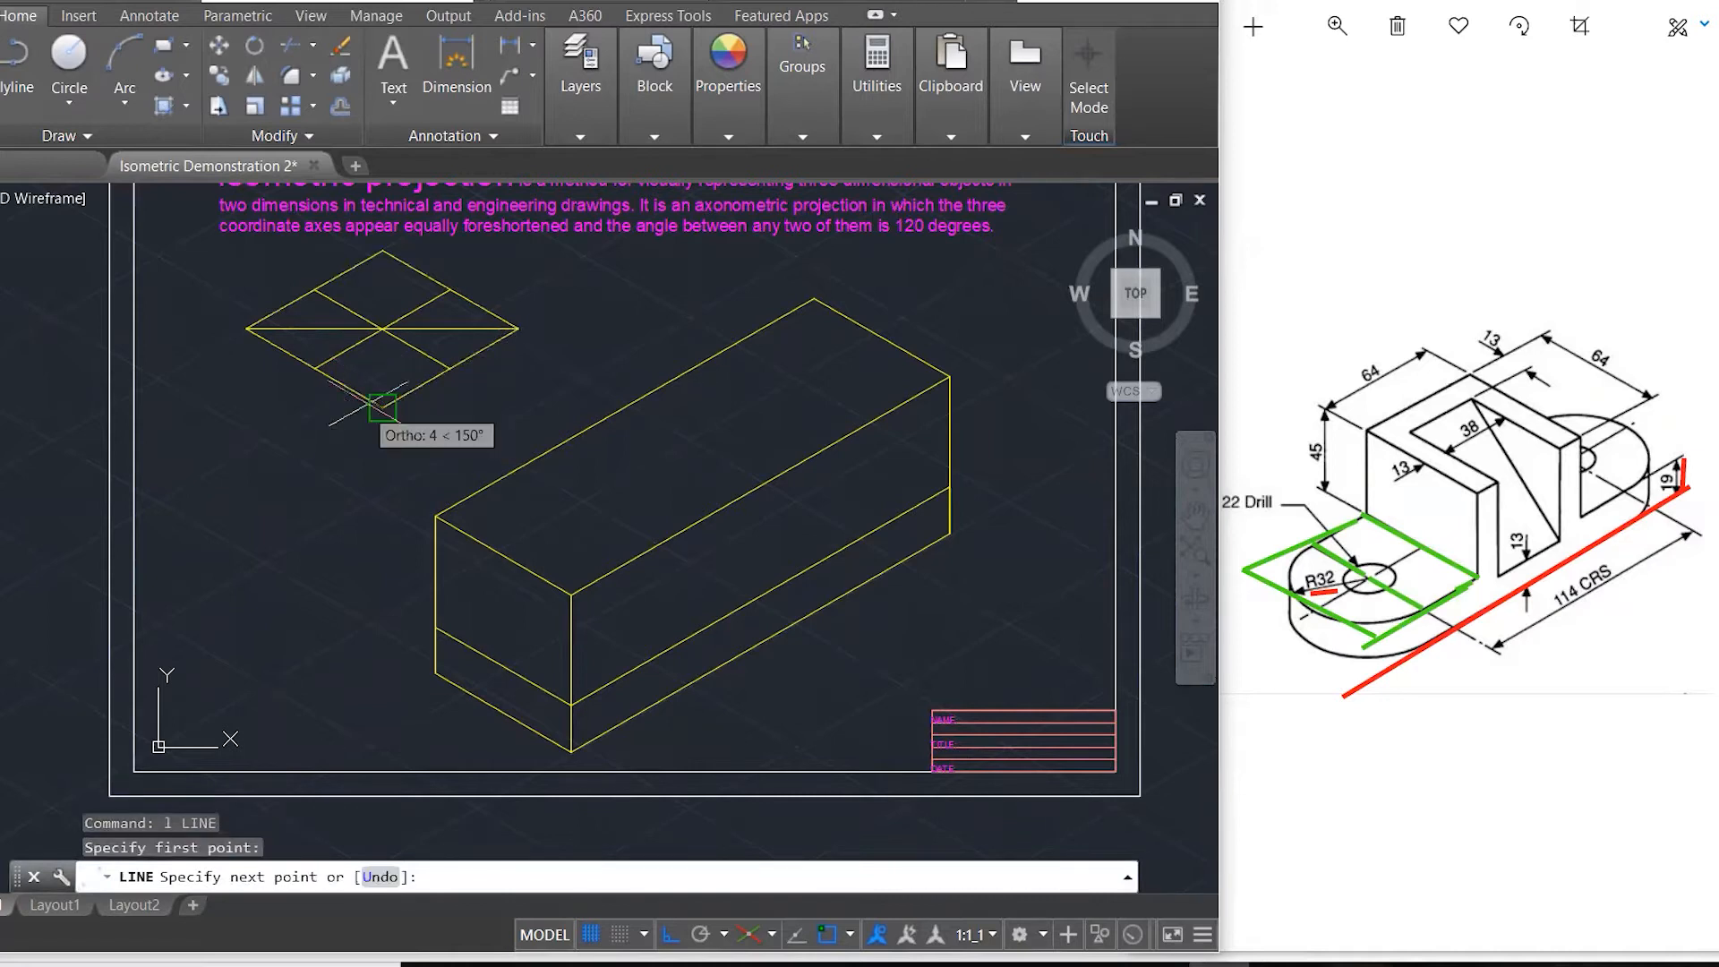
left_click(314, 289)
key("Escape")
key("Return")
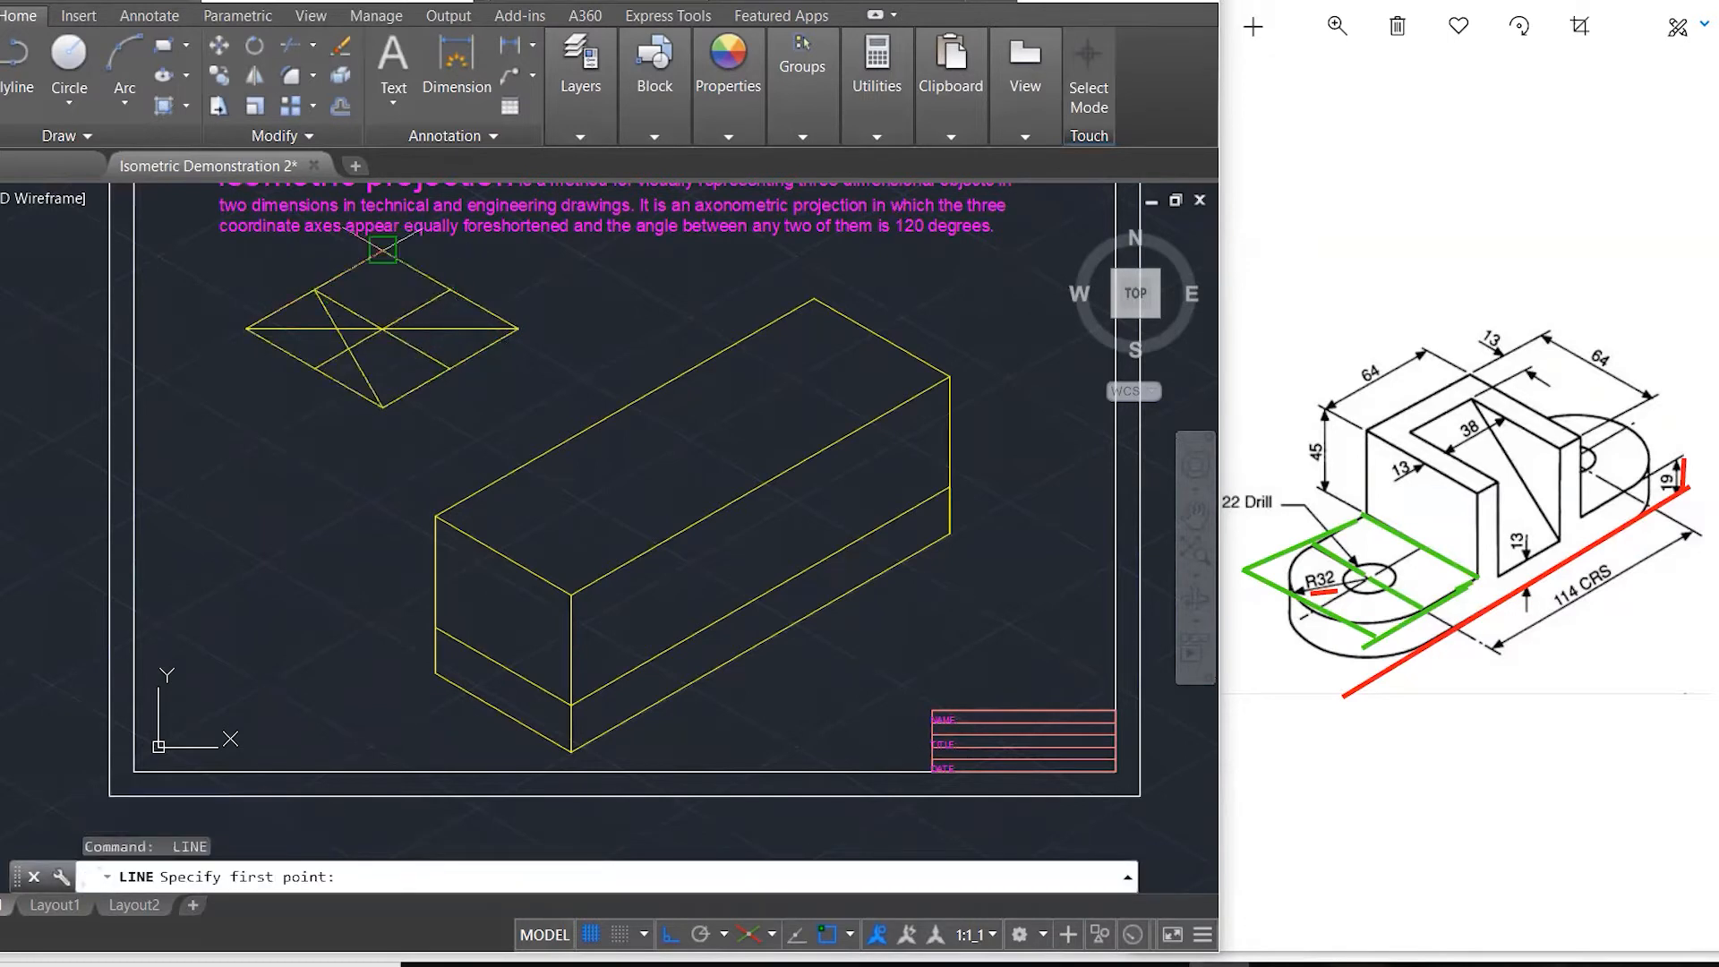
left_click(383, 249)
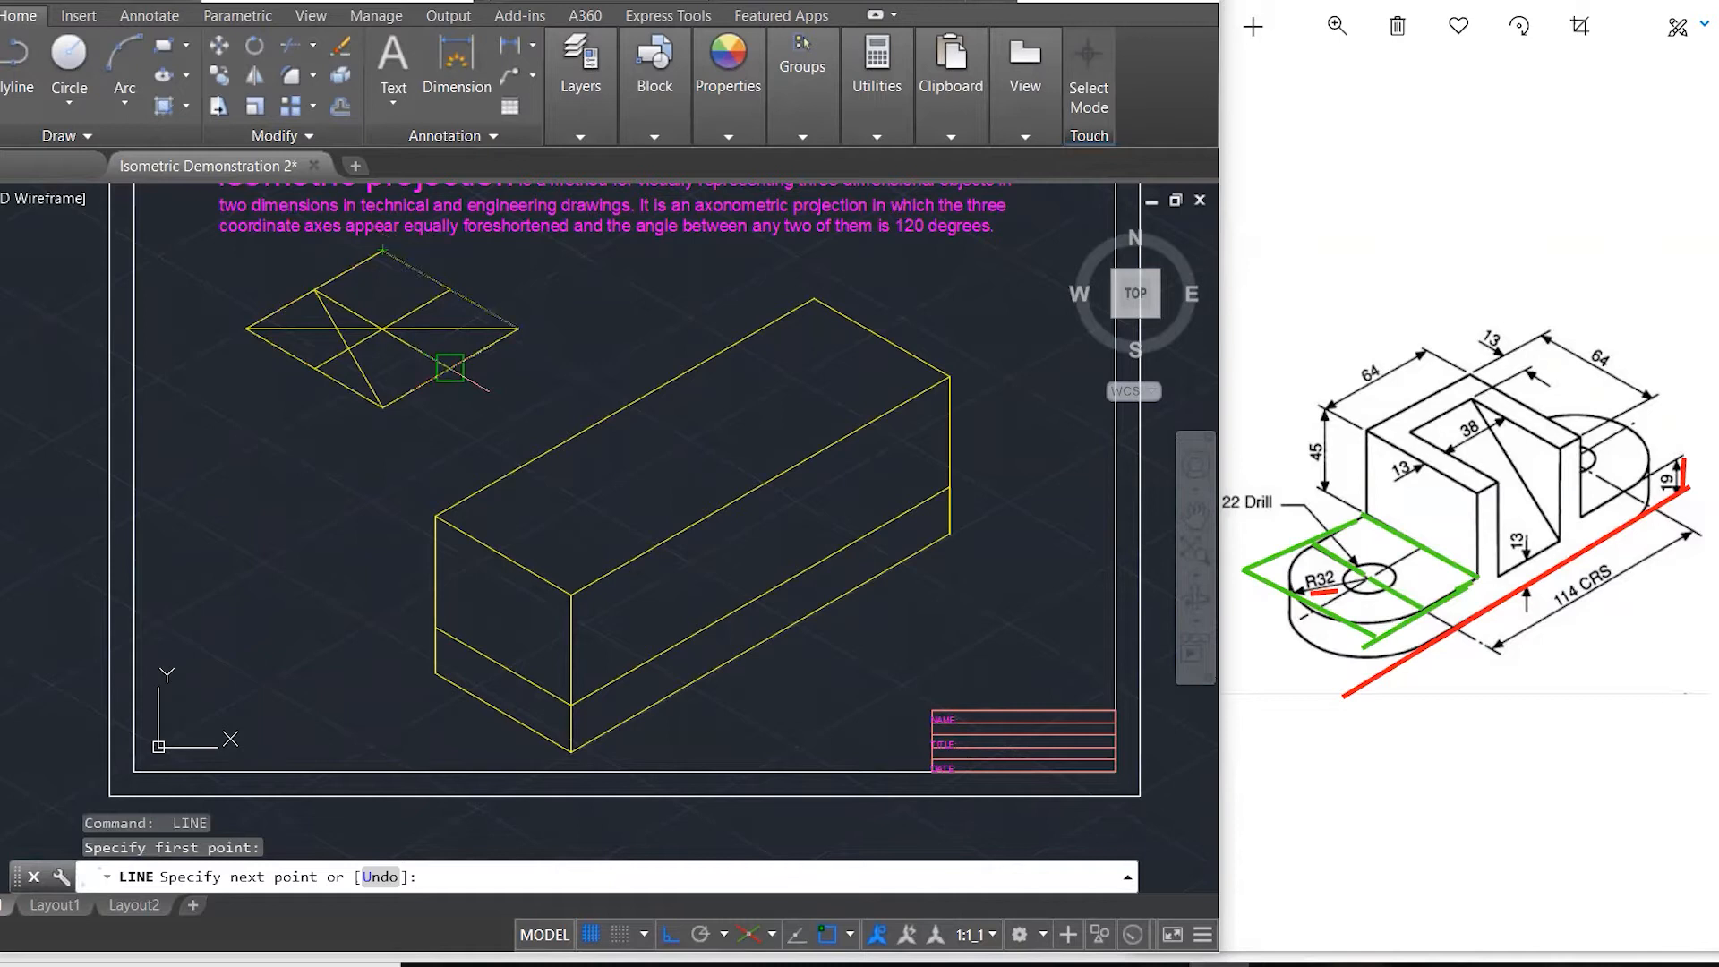
left_click(449, 367)
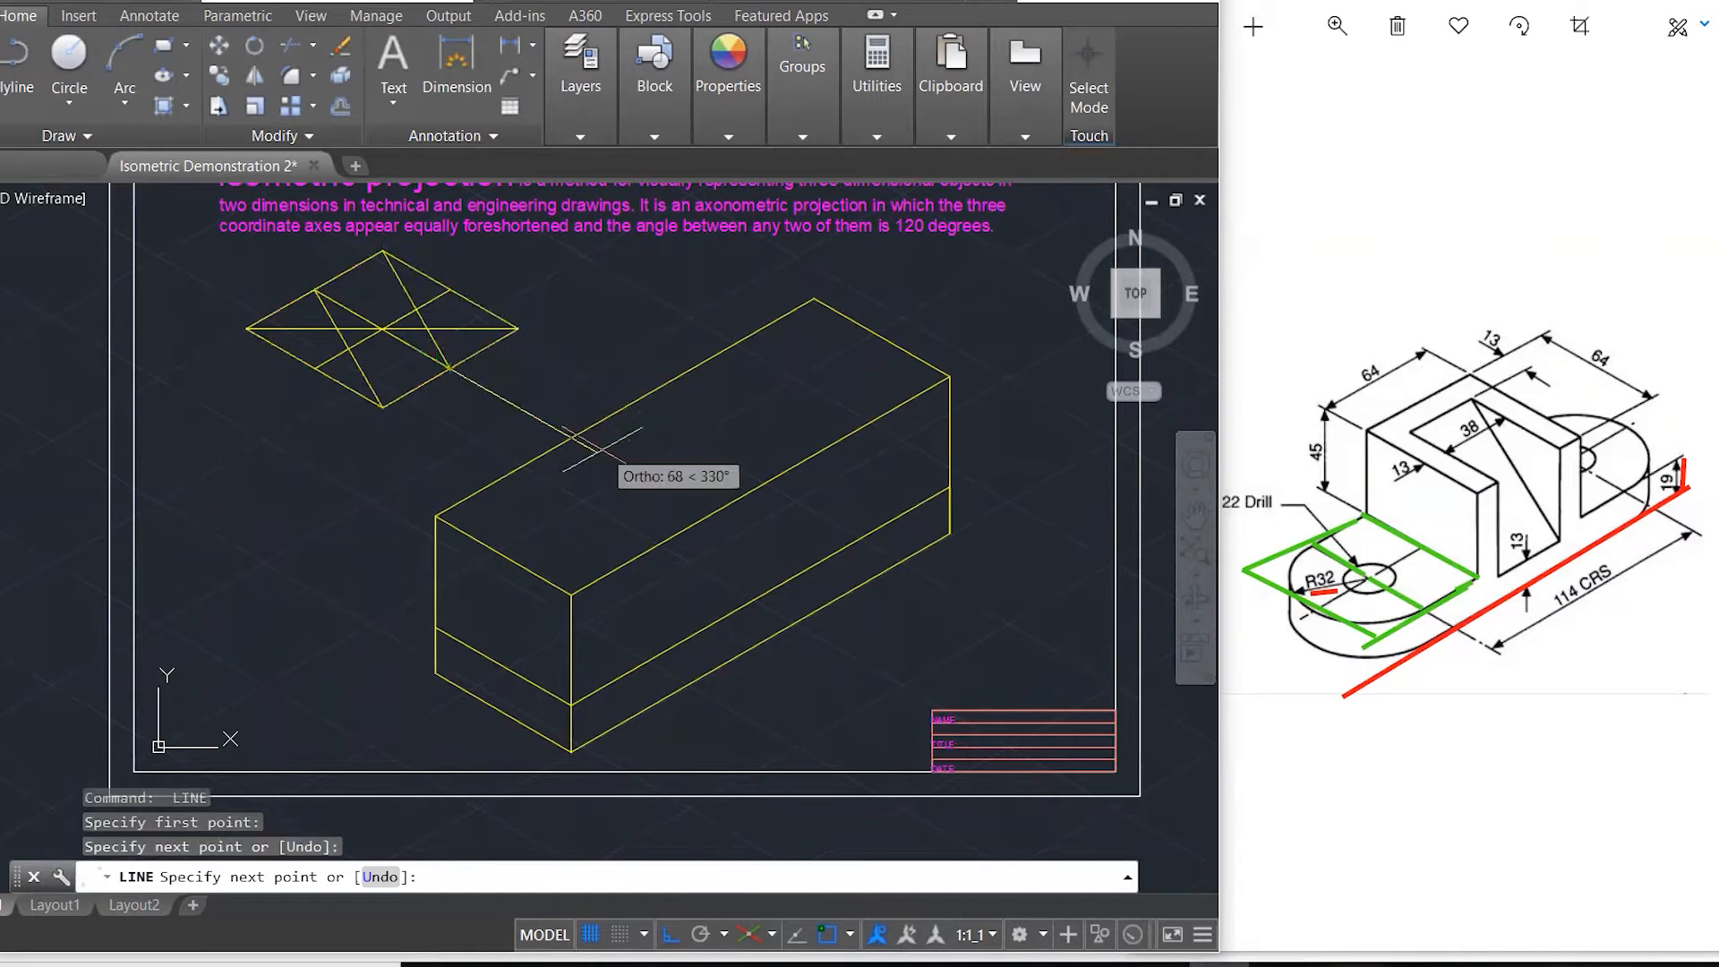
key("Escape")
key("Escape")
key("Escape")
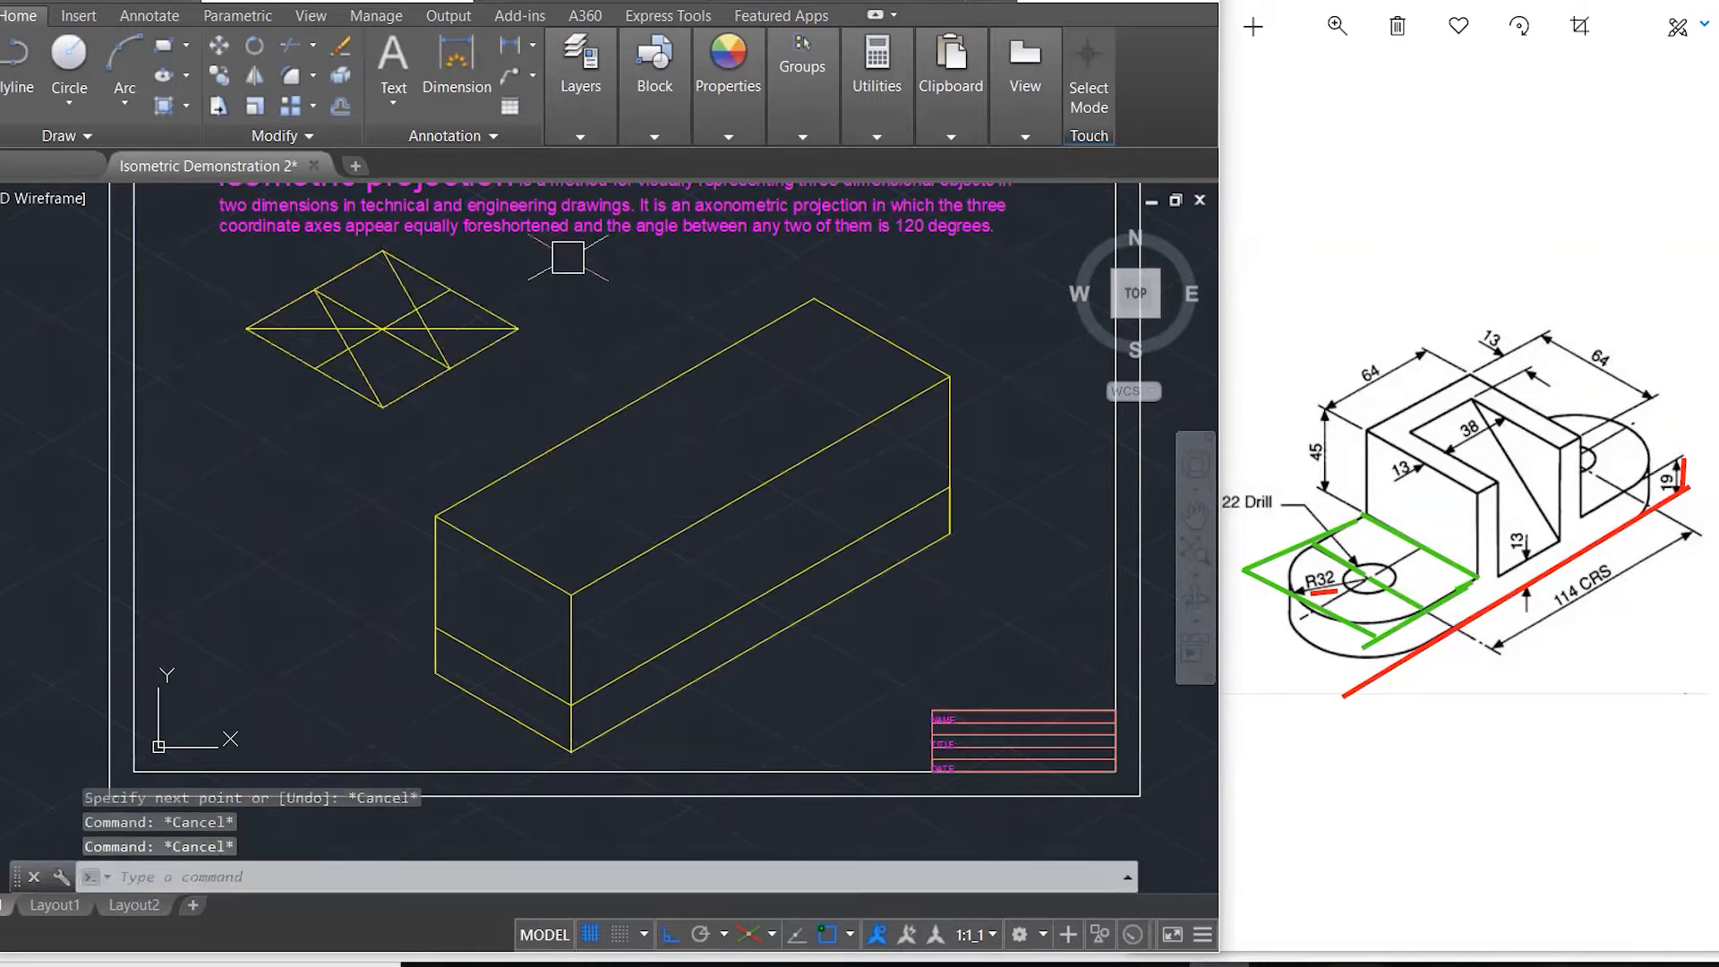
- Make TEXTS the current layer for the centre marks
left_click(726, 136)
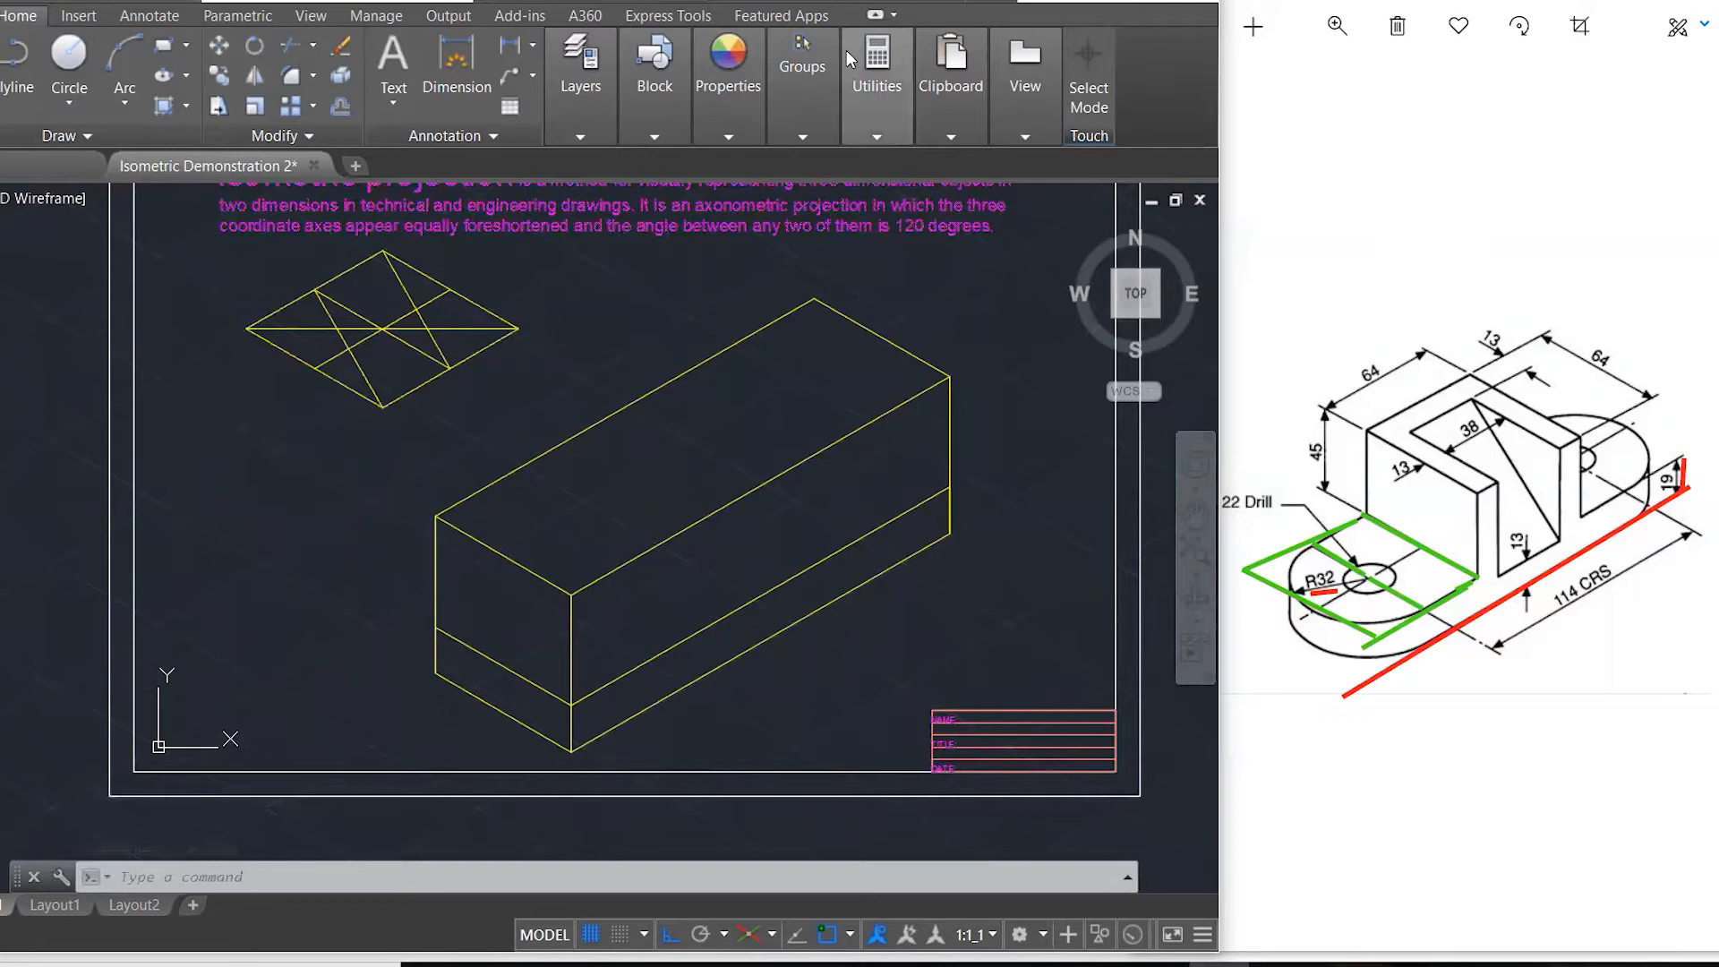
left_click(582, 130)
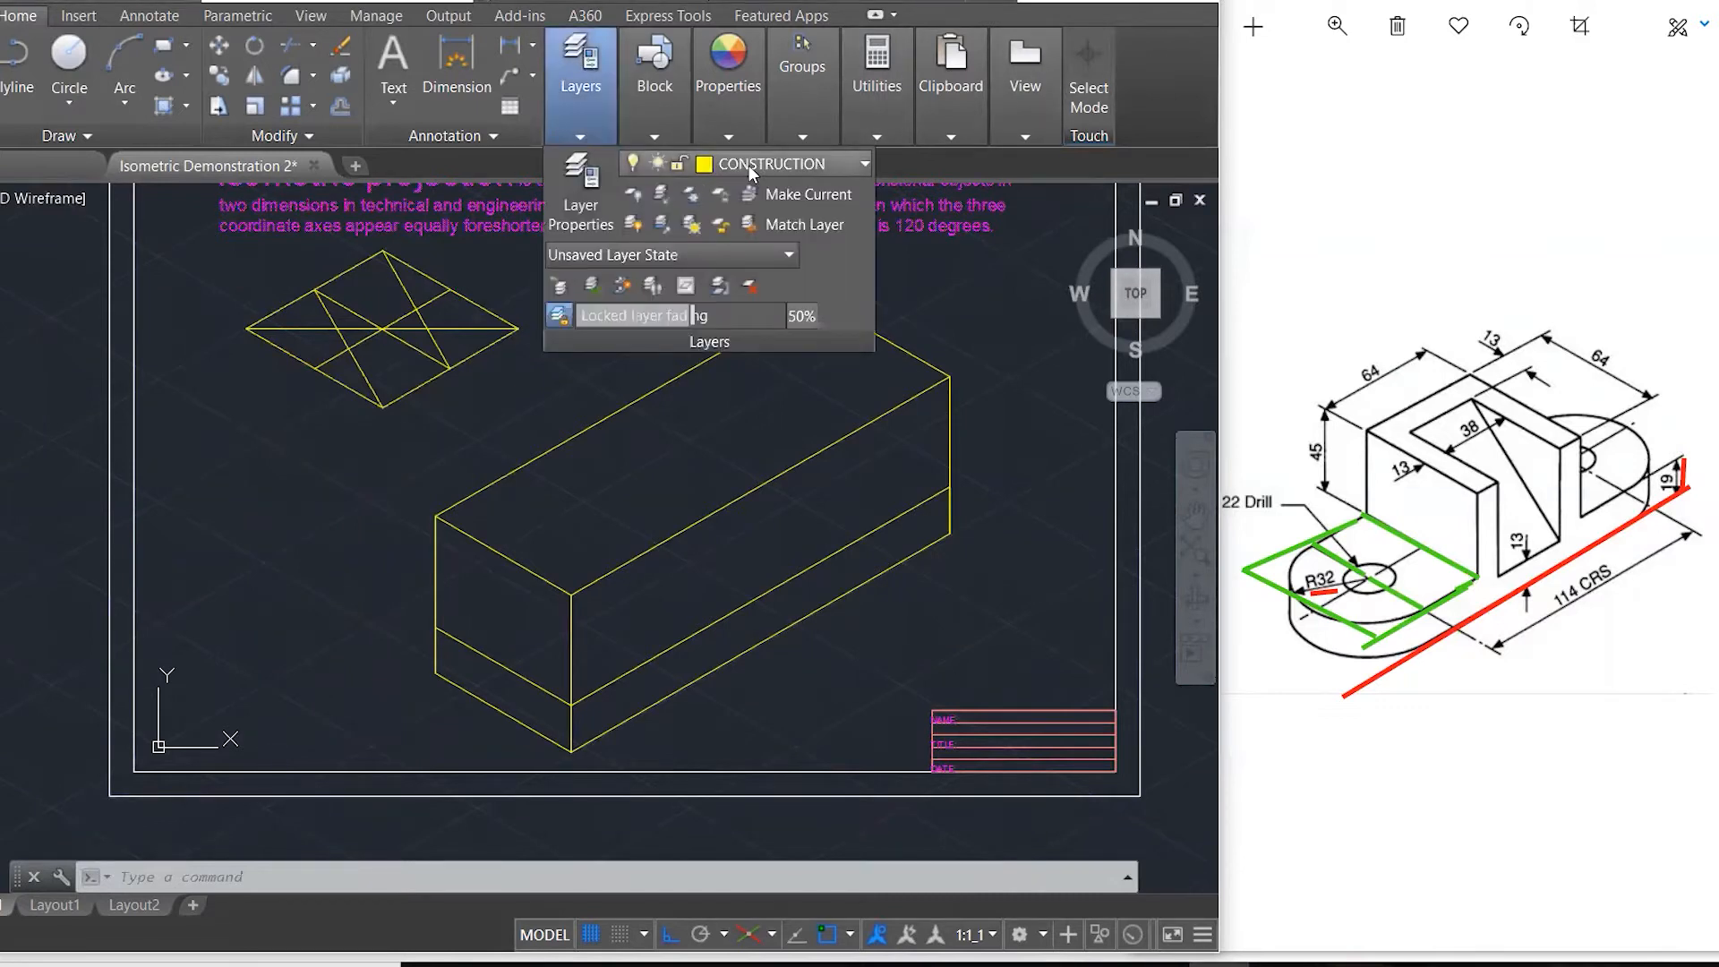
left_click(852, 166)
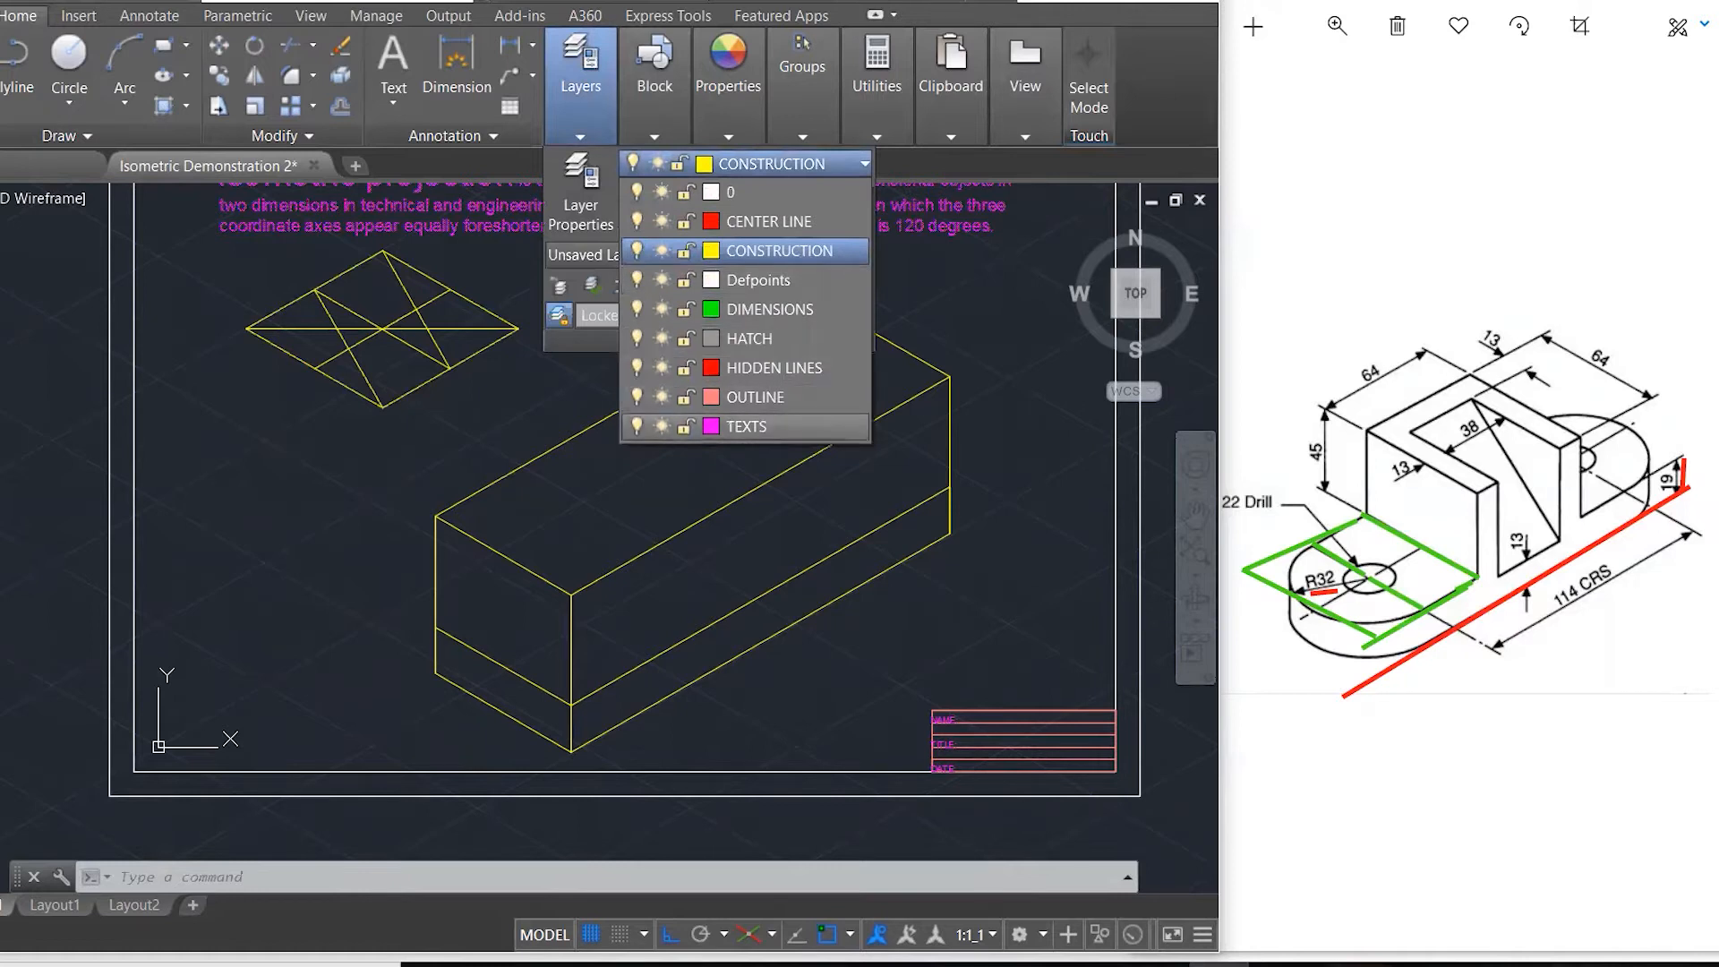
left_click(761, 426)
key("Escape")
key("Escape")
- Place points at the two crossings on the long diagonal and at the isometric square's bottom and top corners
type("po")
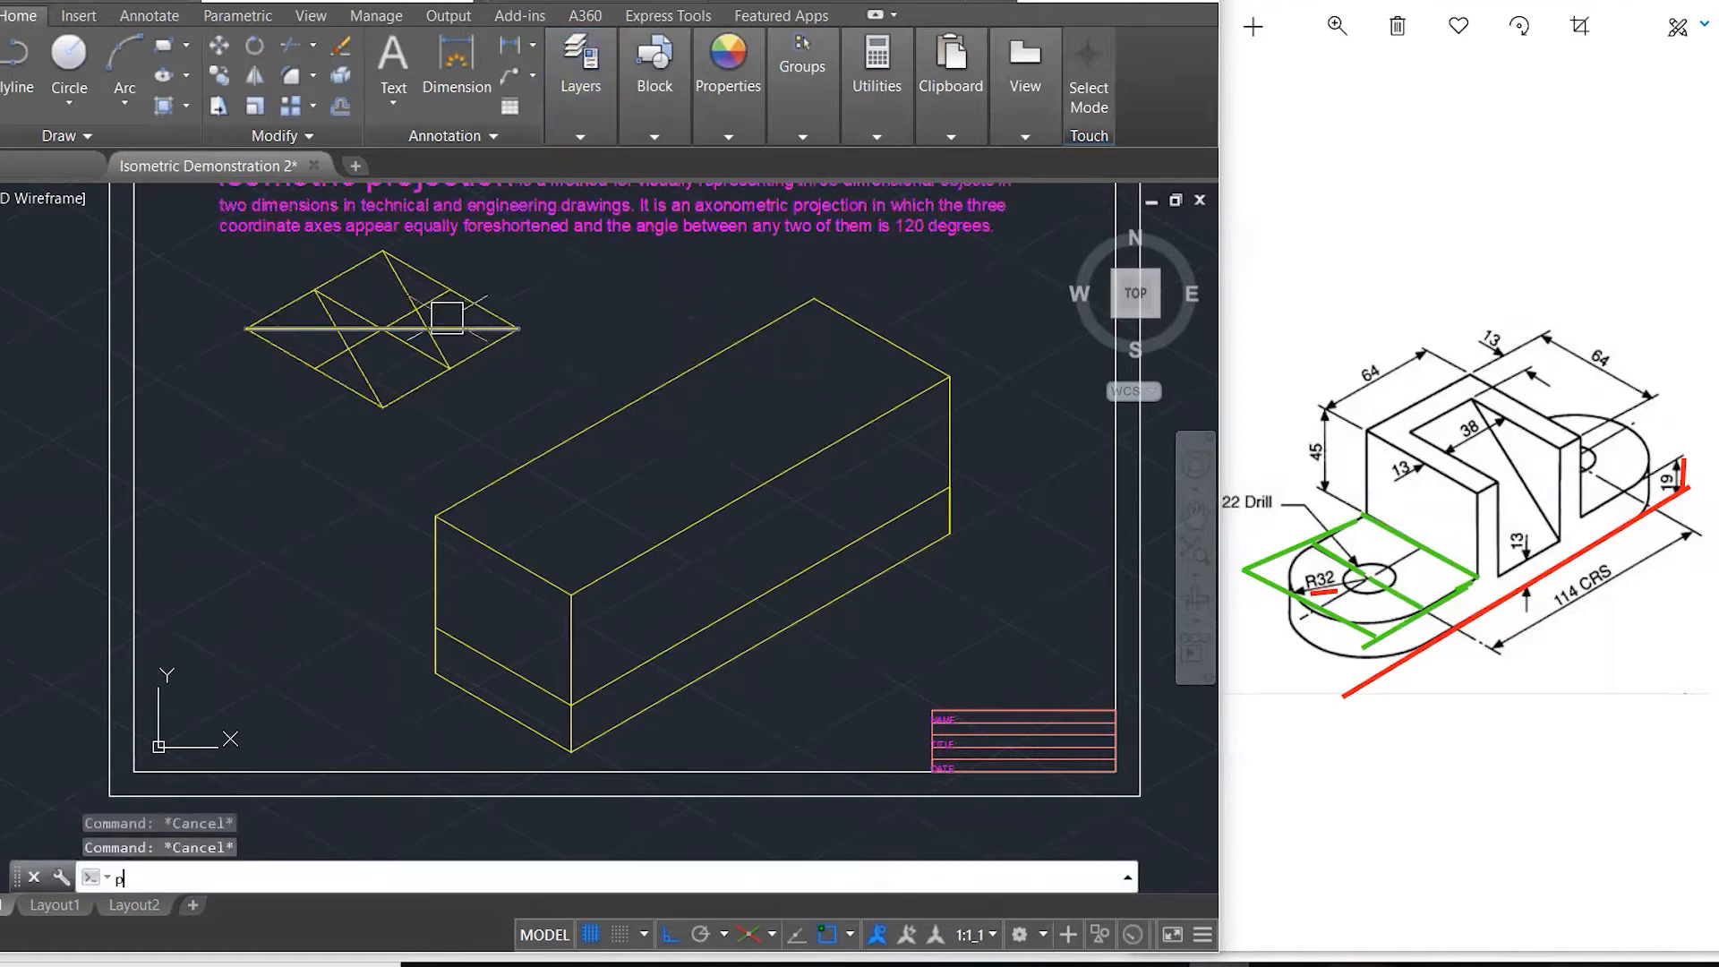
key("Return")
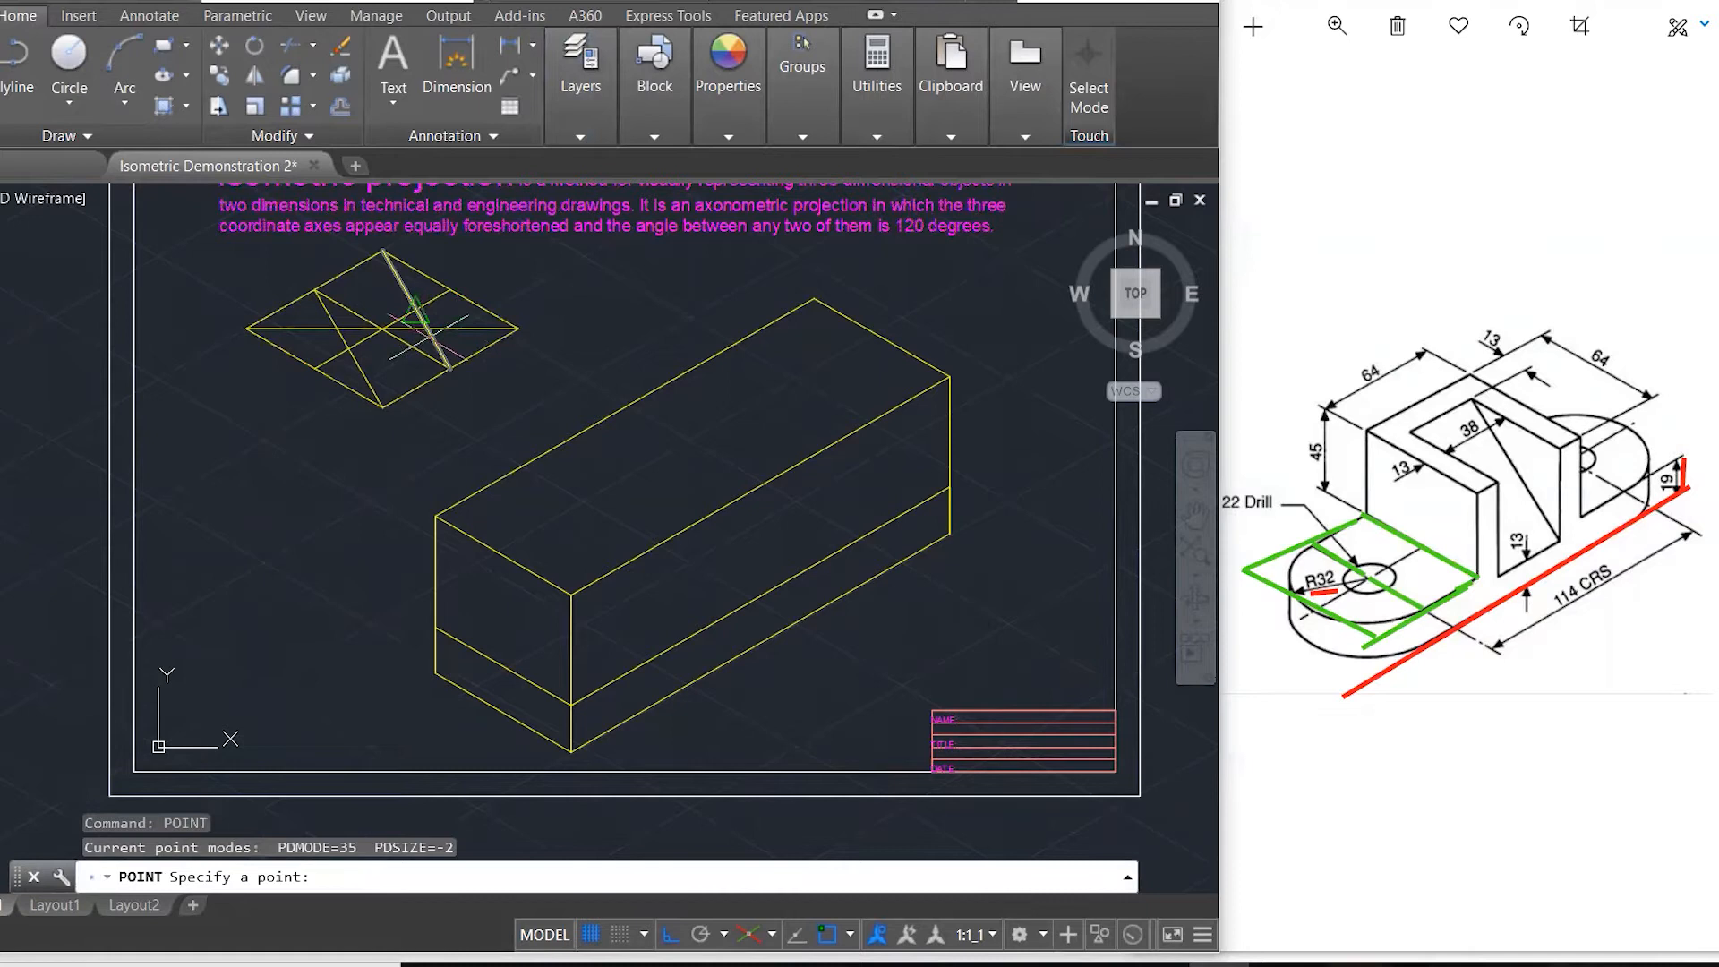
left_click(428, 328)
key("Return")
left_click(336, 329)
key("Return")
left_click(382, 408)
key("Return")
left_click(383, 250)
key("Escape")
key("Escape")
key("Escape")
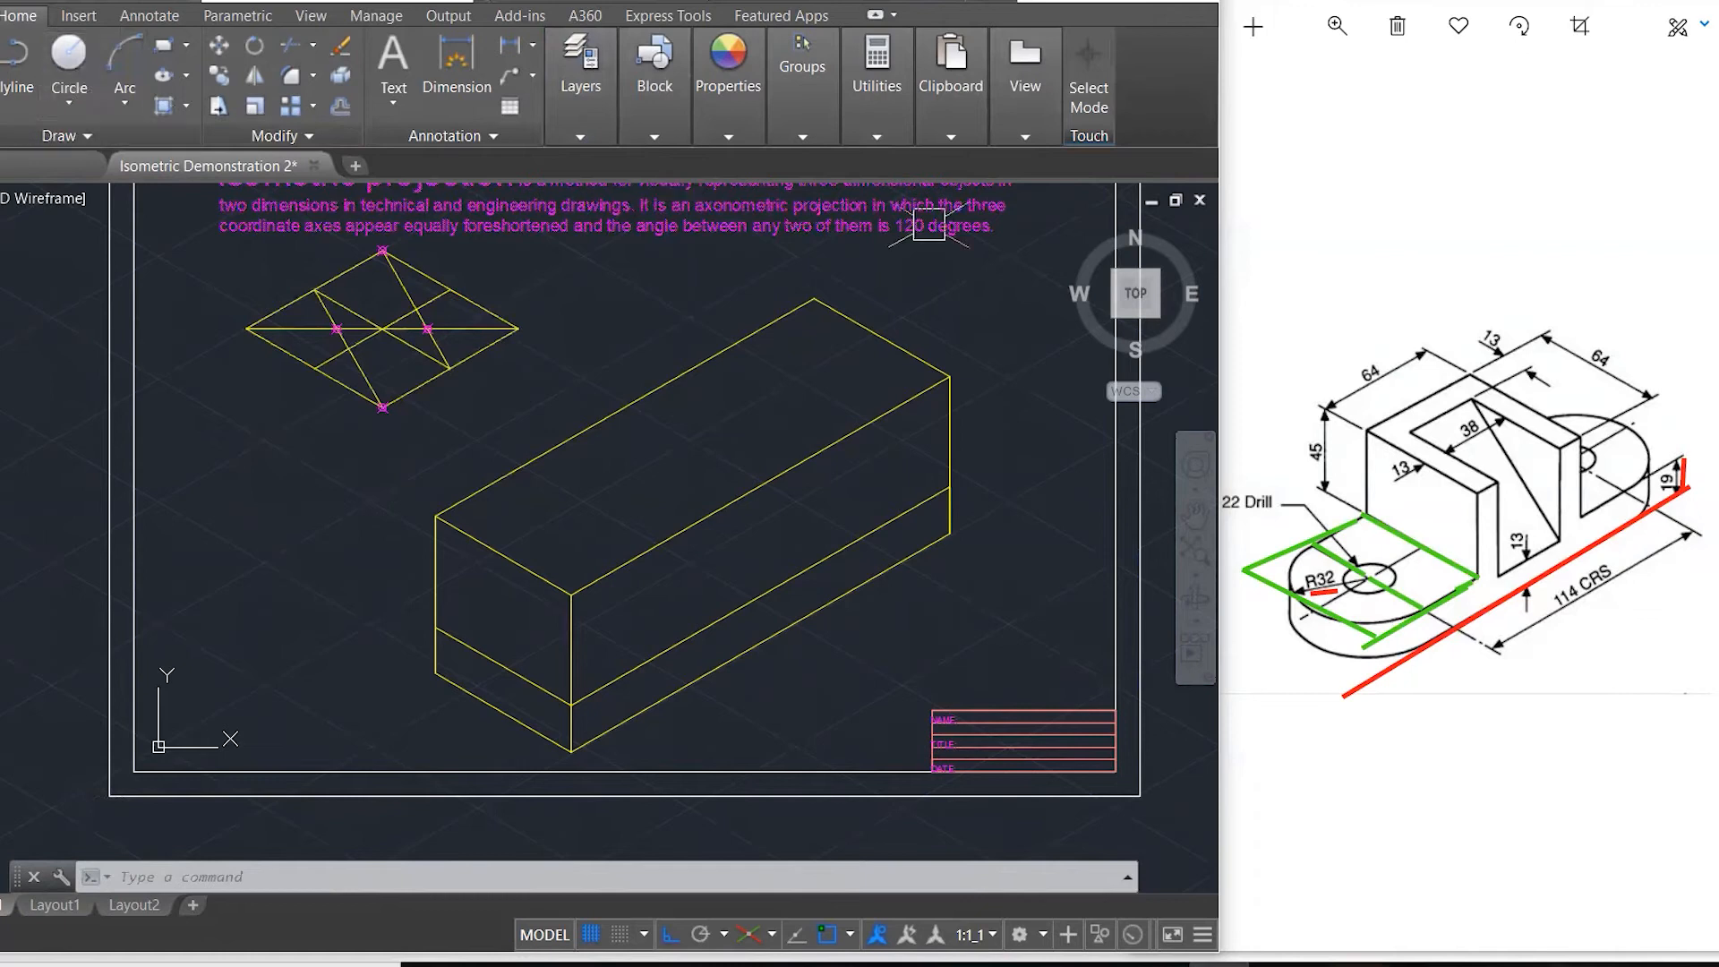
- Make CONSTRUCTION the current layer again
left_click(561, 137)
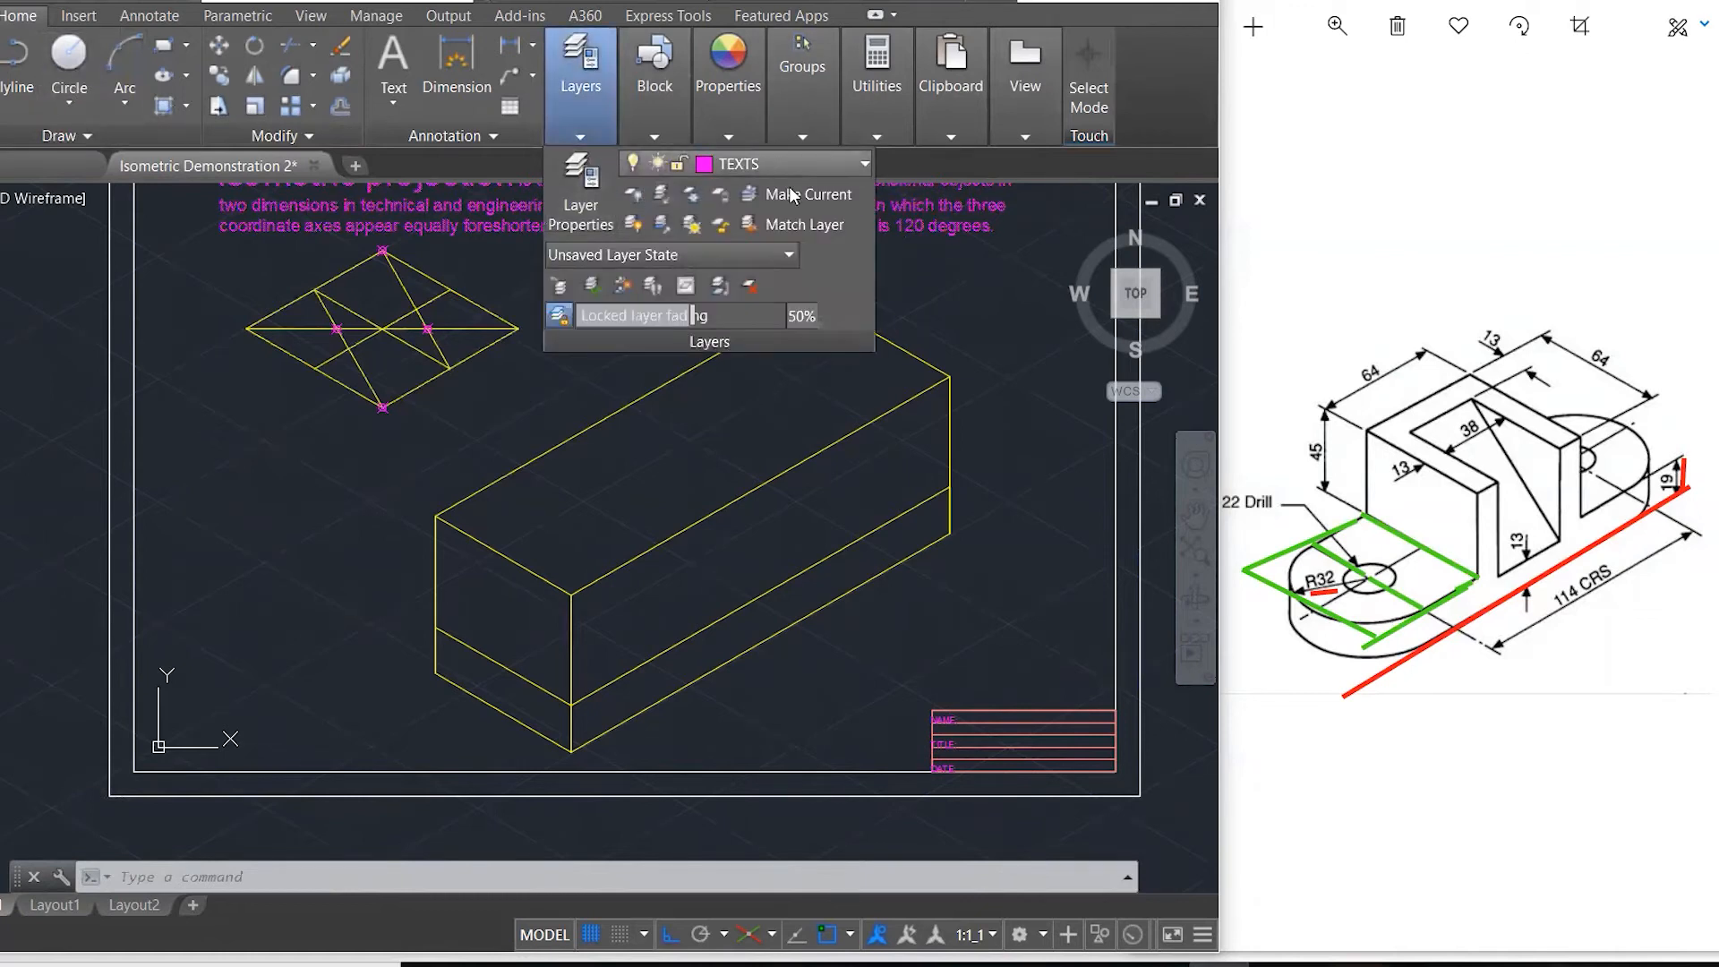
left_click(760, 162)
left_click(799, 256)
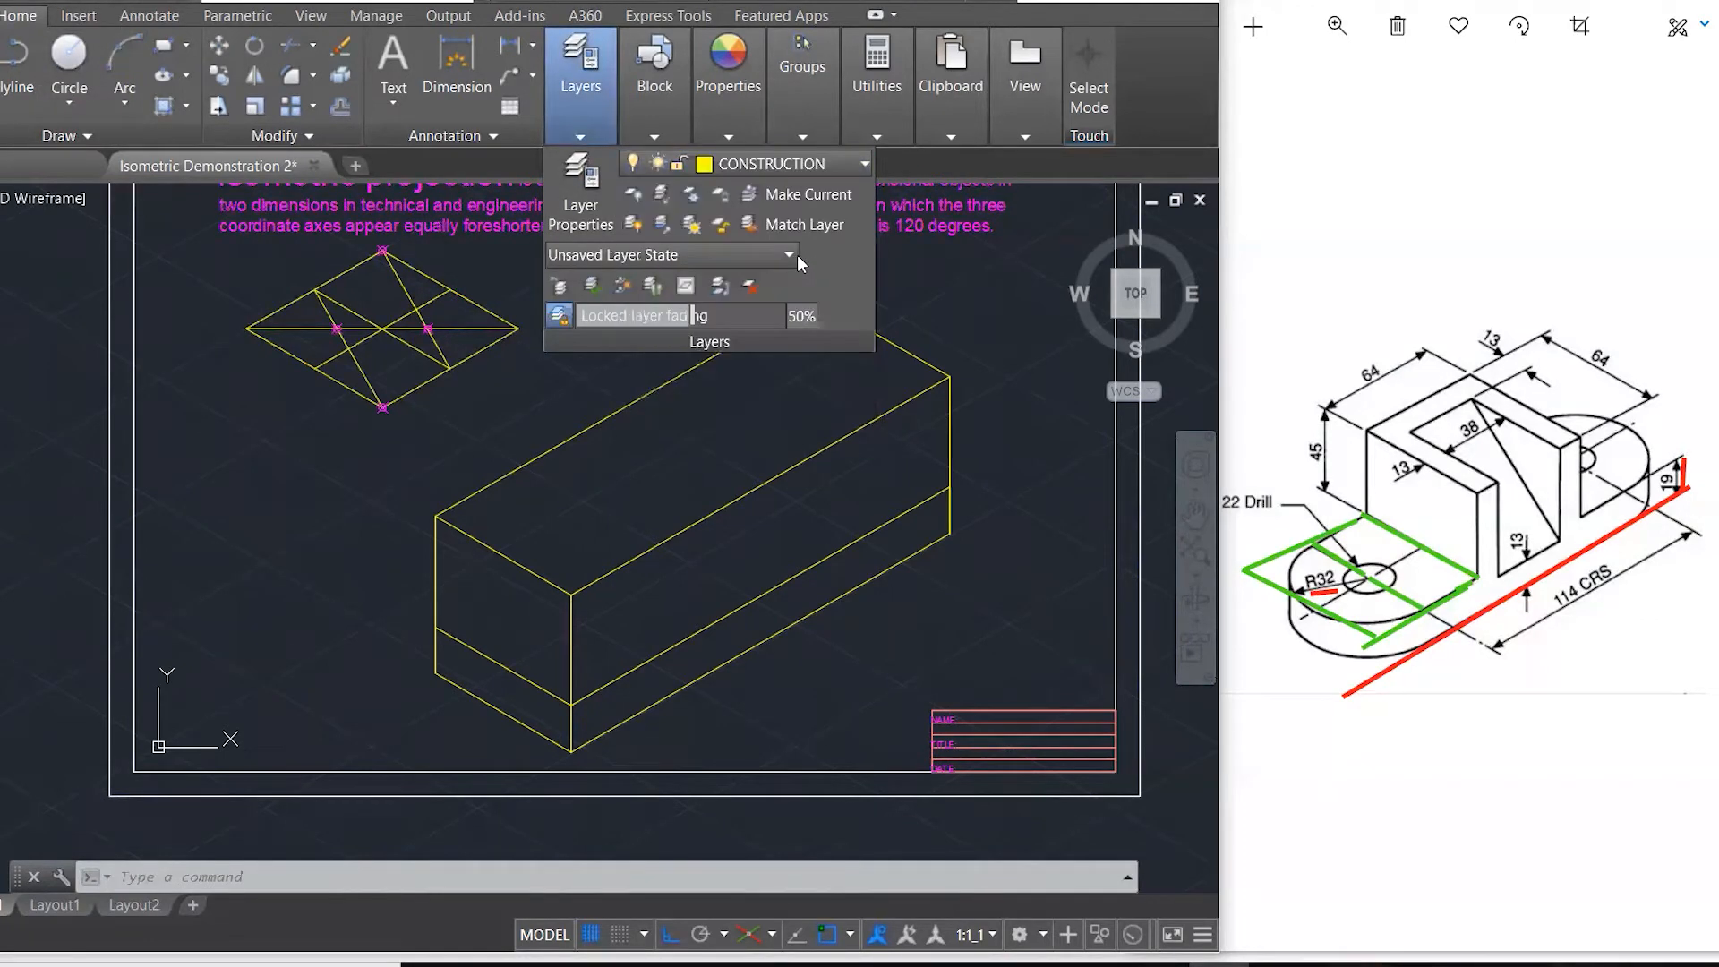
left_click(537, 414)
key("Escape")
key("Escape")
key("Escape")
- Draw two circles of radius about 18 centred on the points on the long diagonal, each reaching the midpoint of the adjacent upper side
type("c")
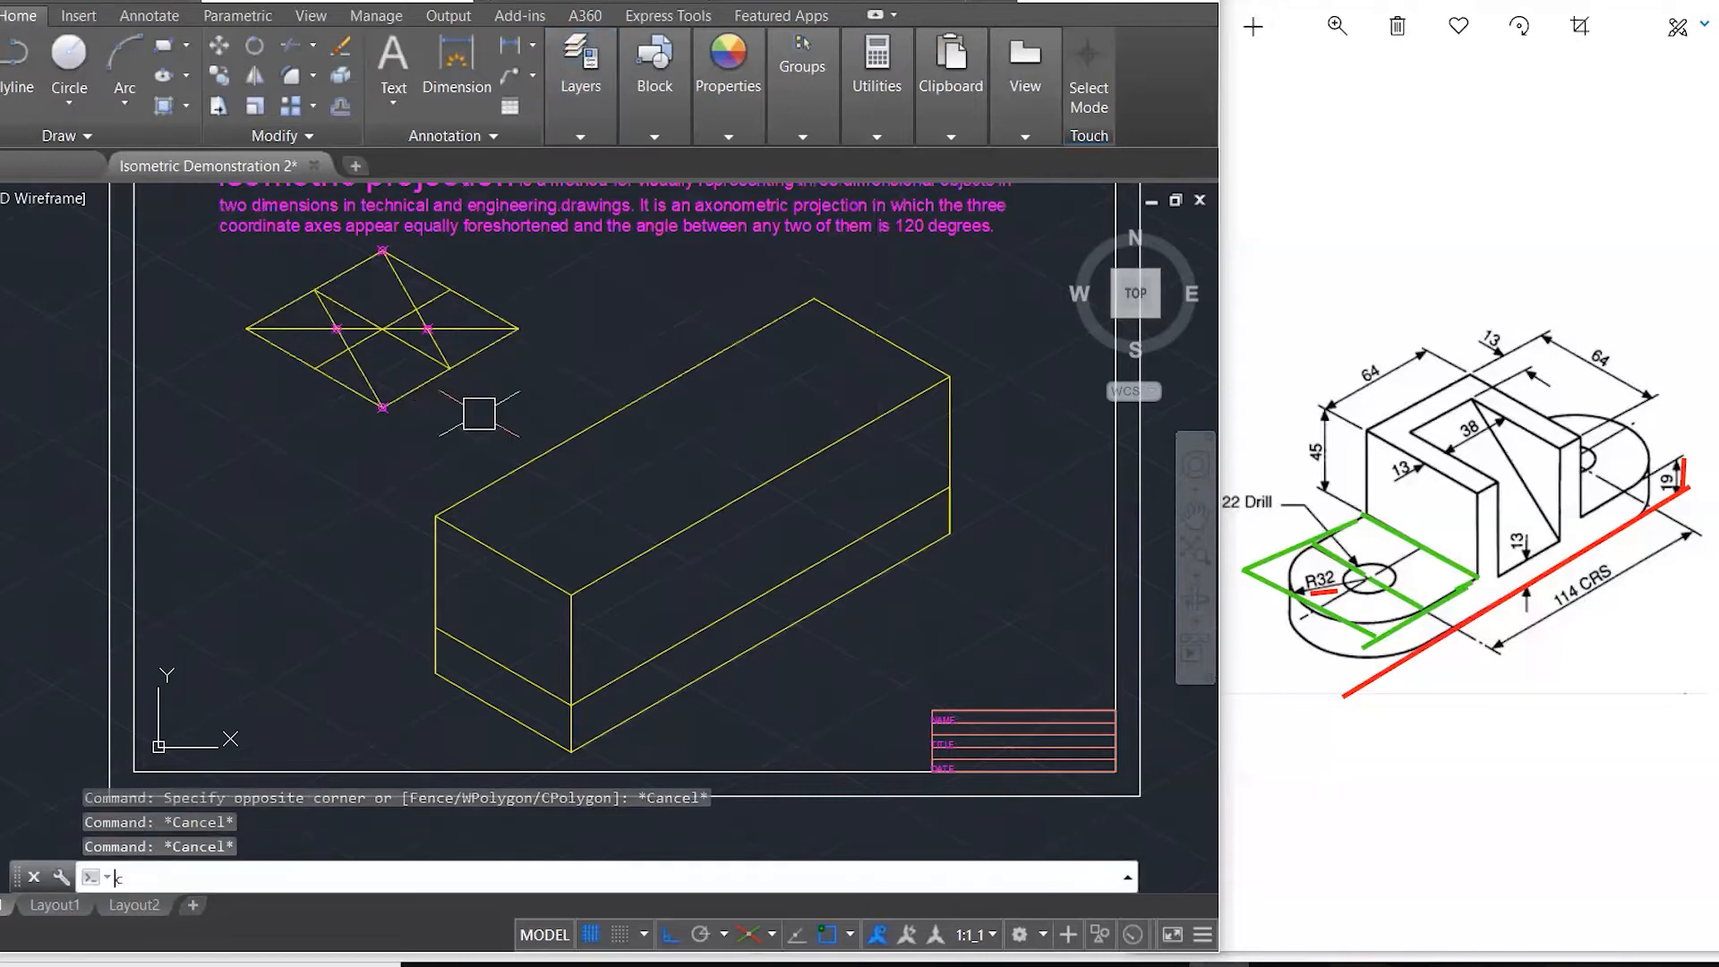
key("Return")
left_click(337, 329)
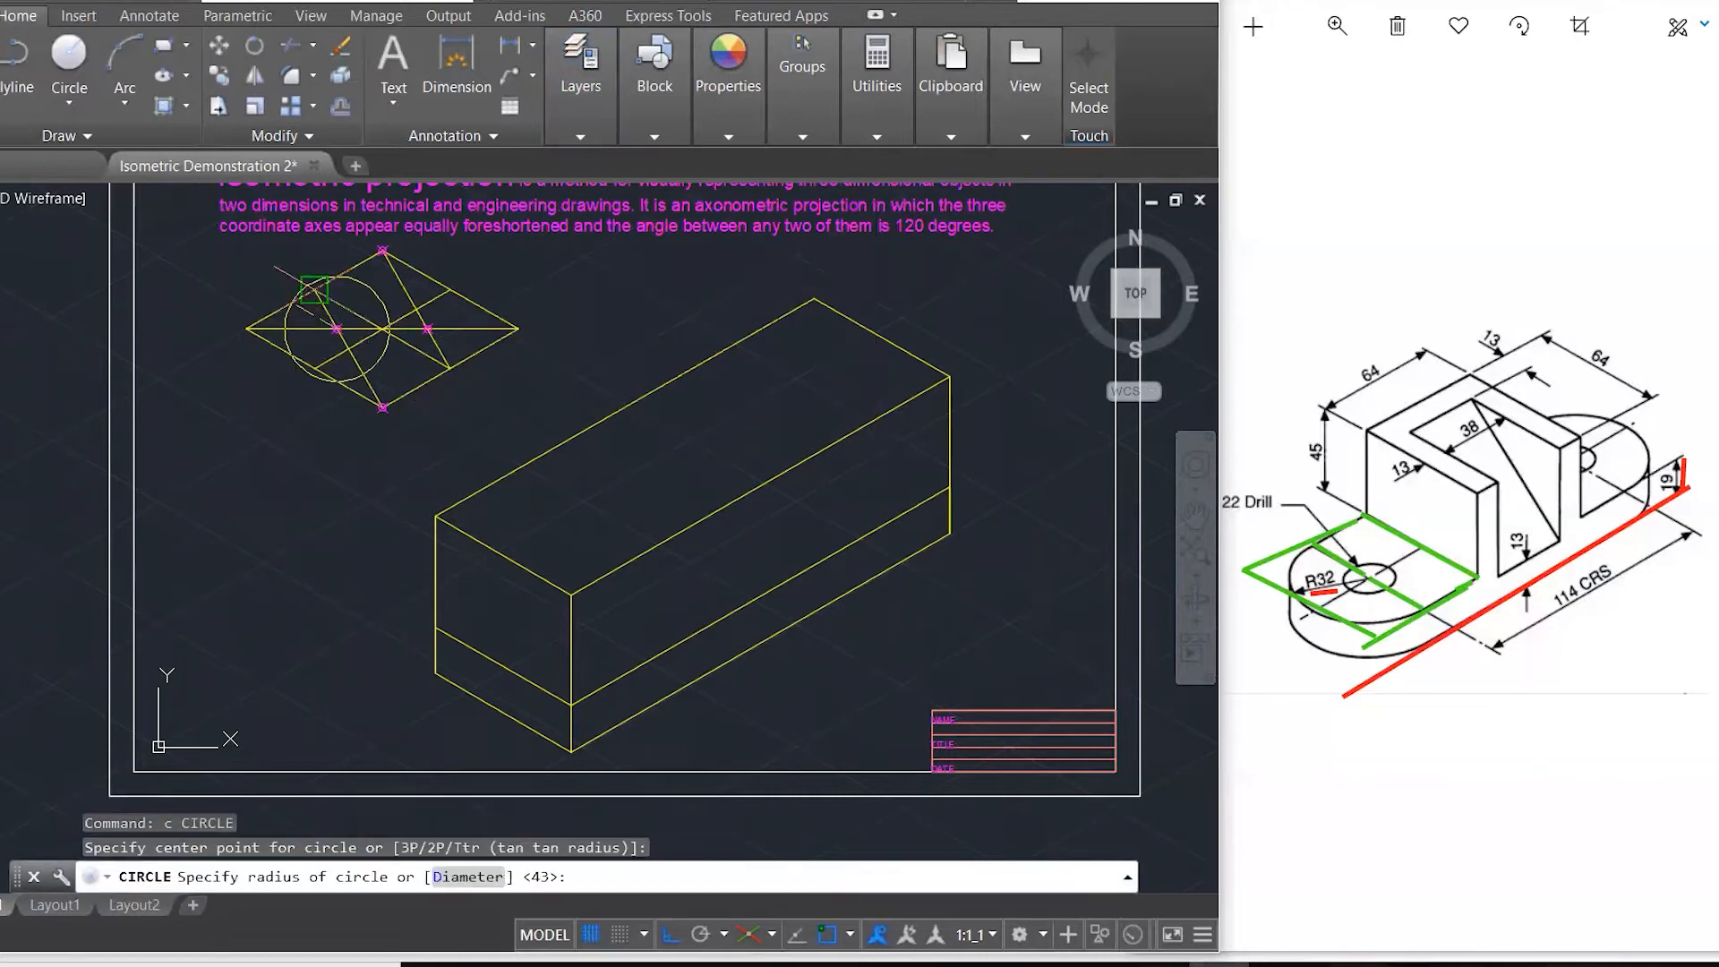
left_click(313, 292)
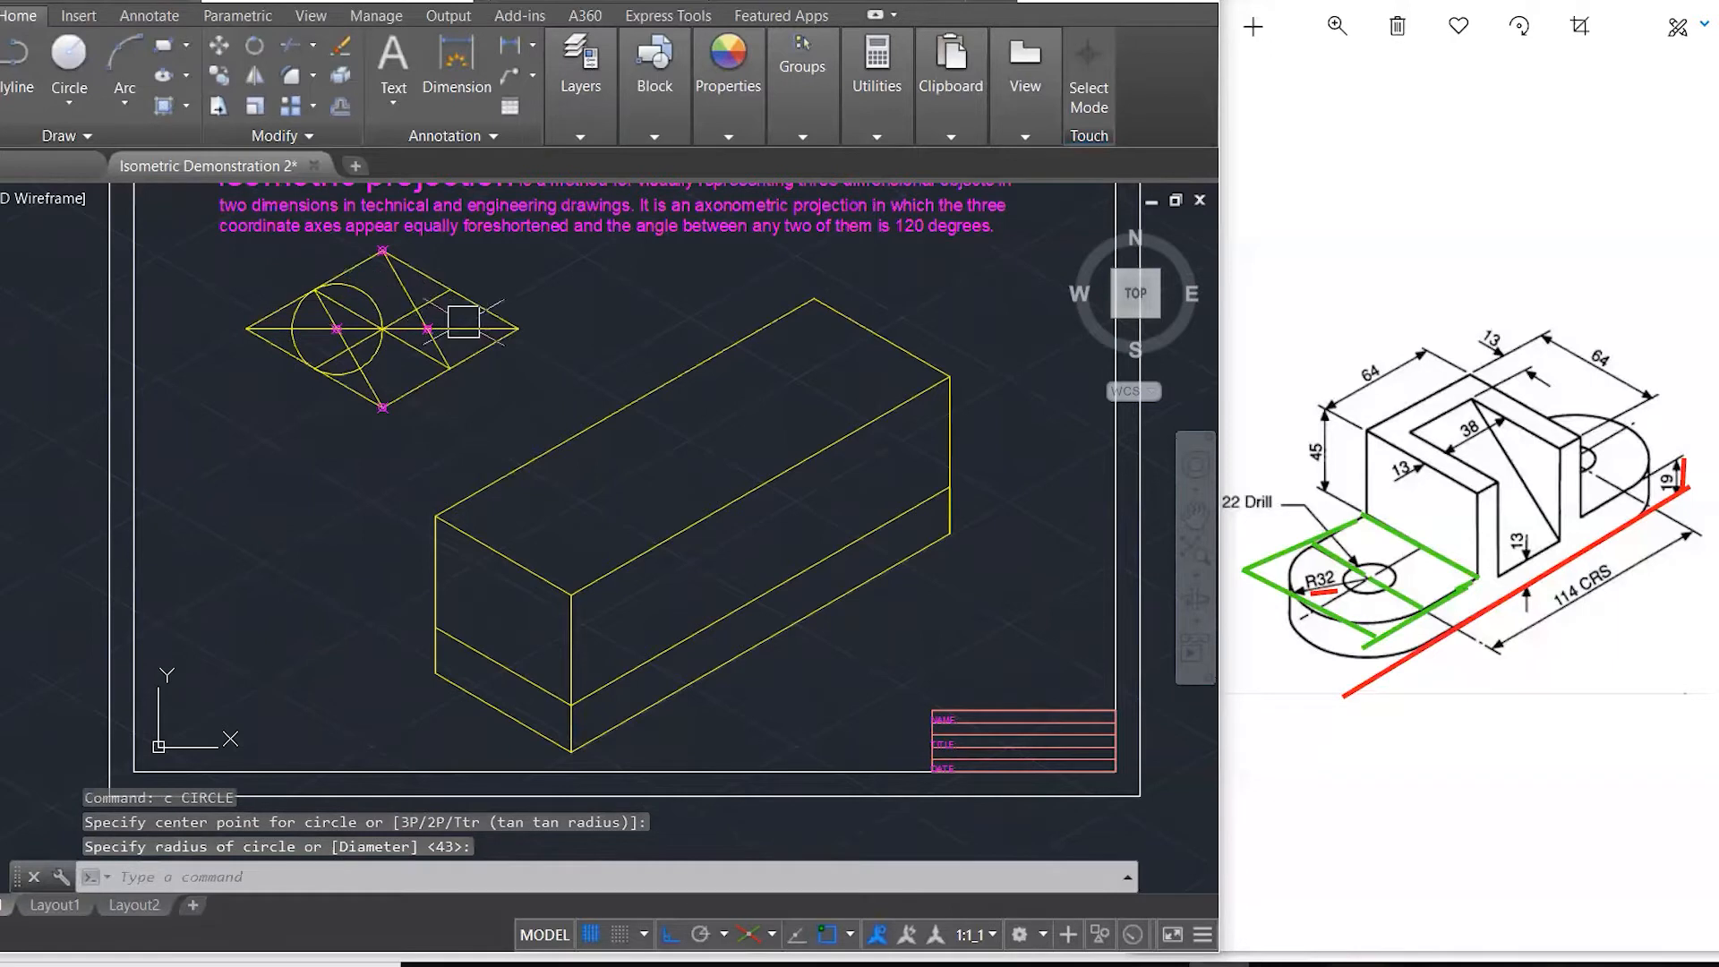
key("Return")
left_click(428, 330)
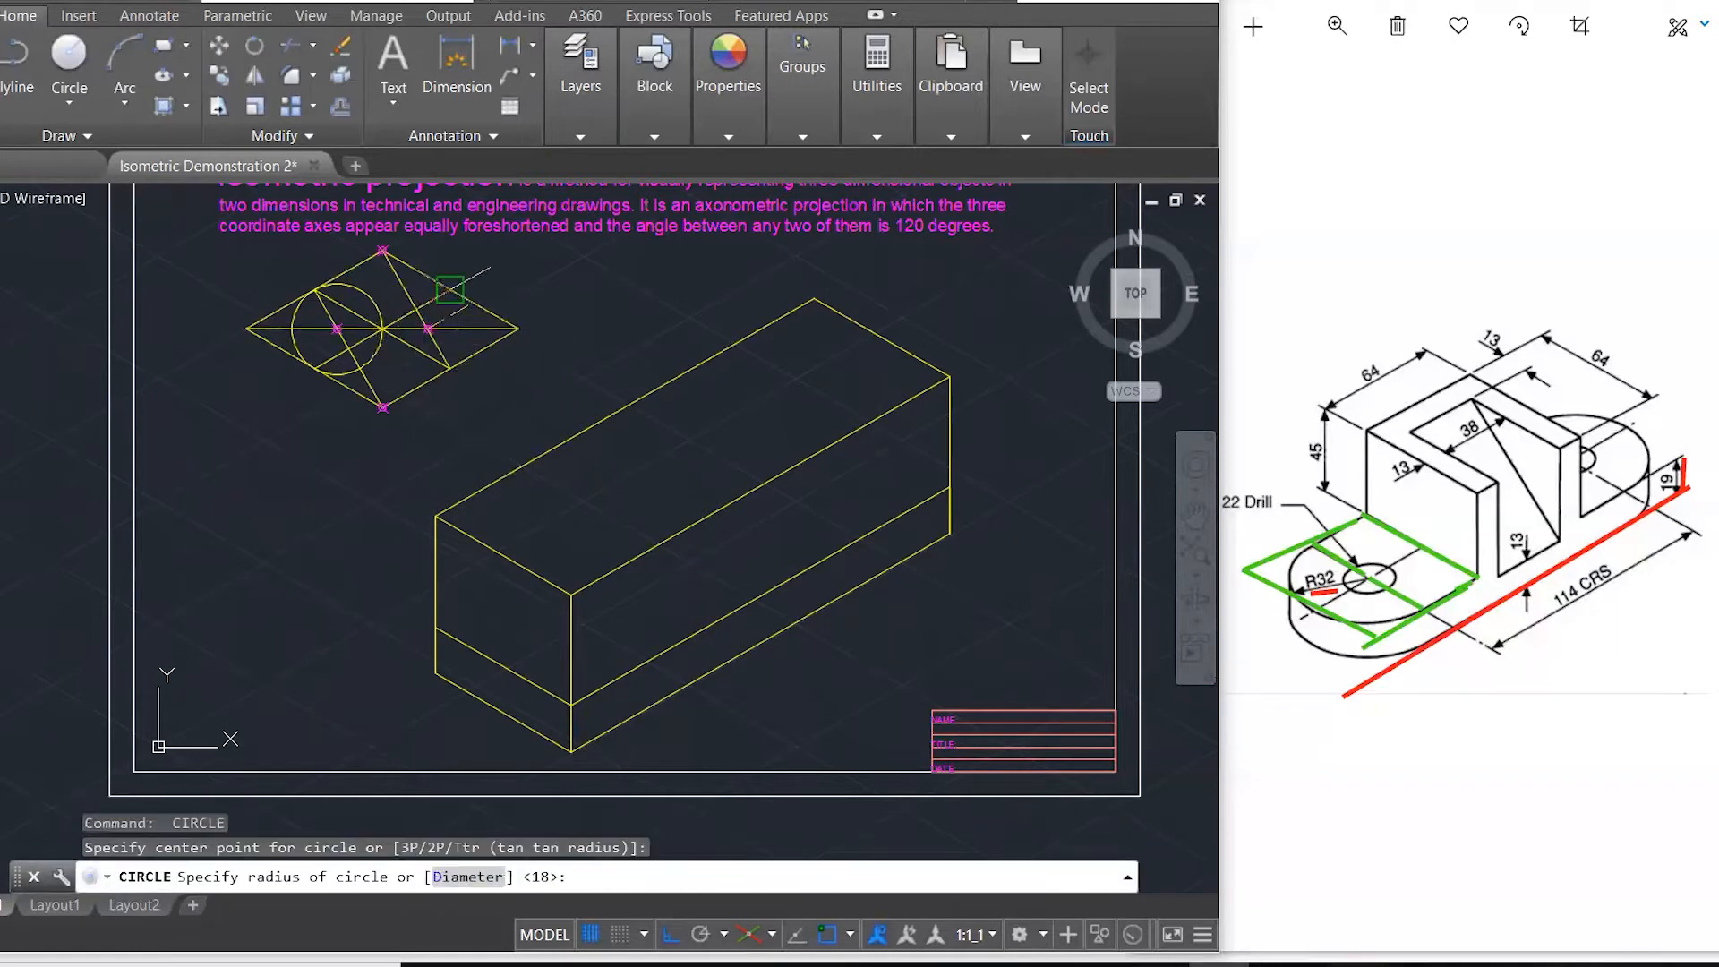
left_click(443, 293)
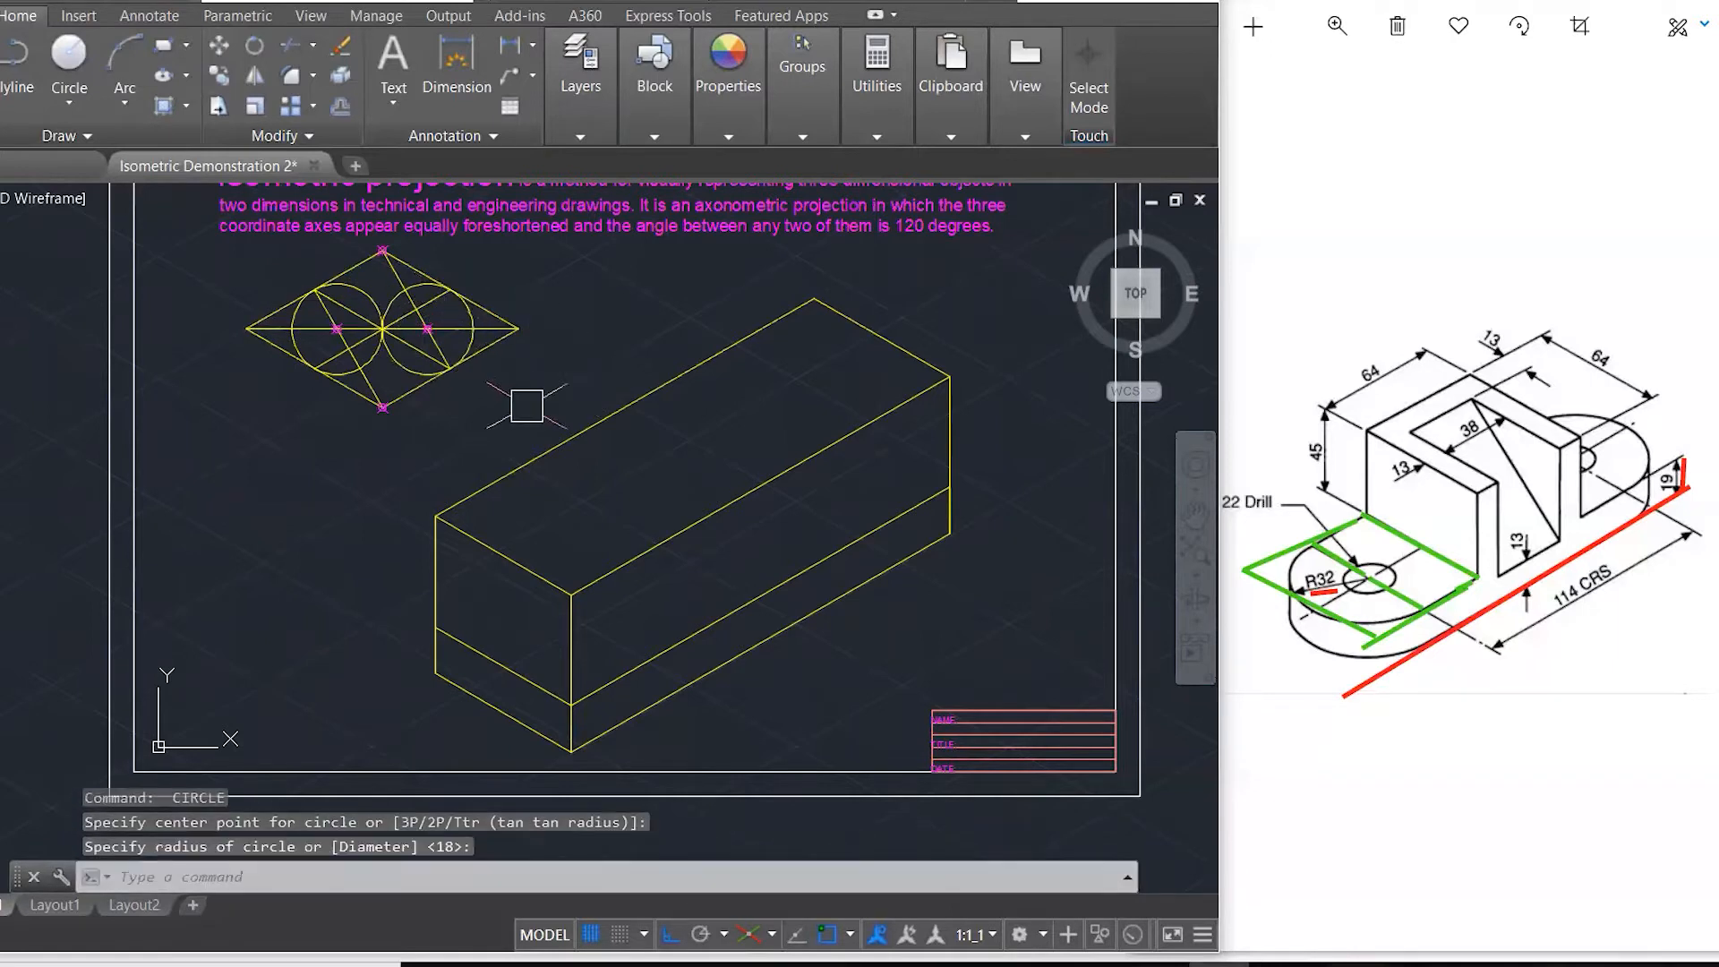
- Draw two circles of radius about 55 centred on the square's bottom and top corners, each reaching the midpoint of an opposite side
key("Return")
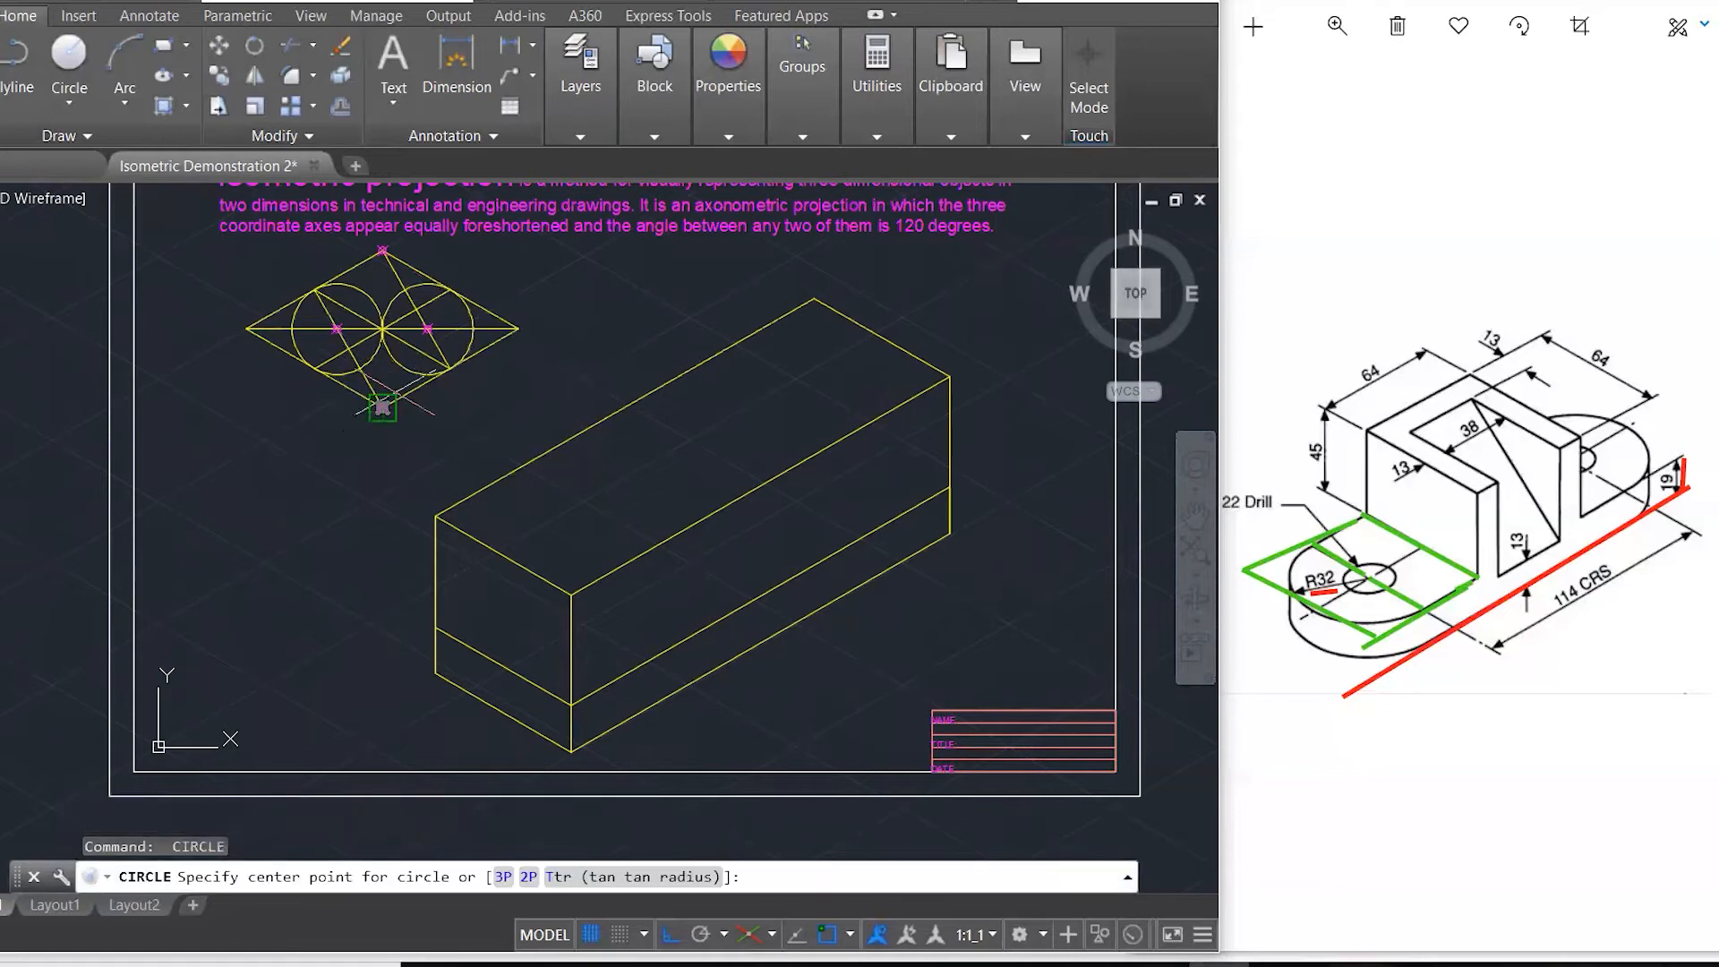
left_click(382, 407)
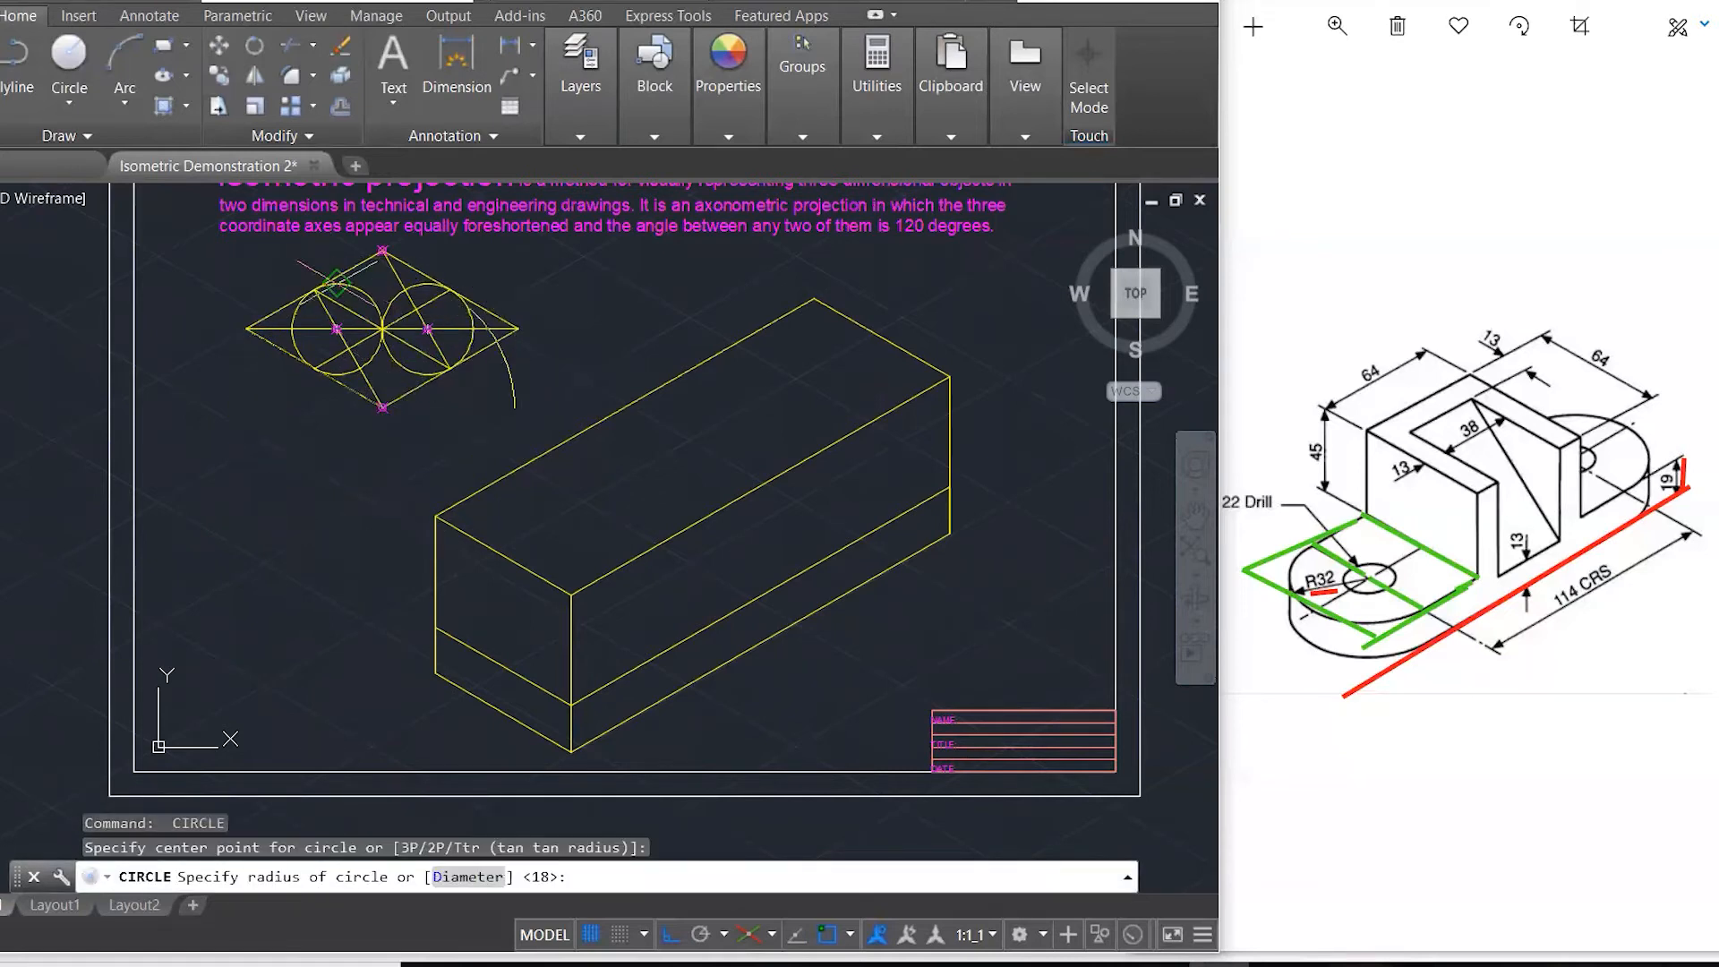
left_click(311, 293)
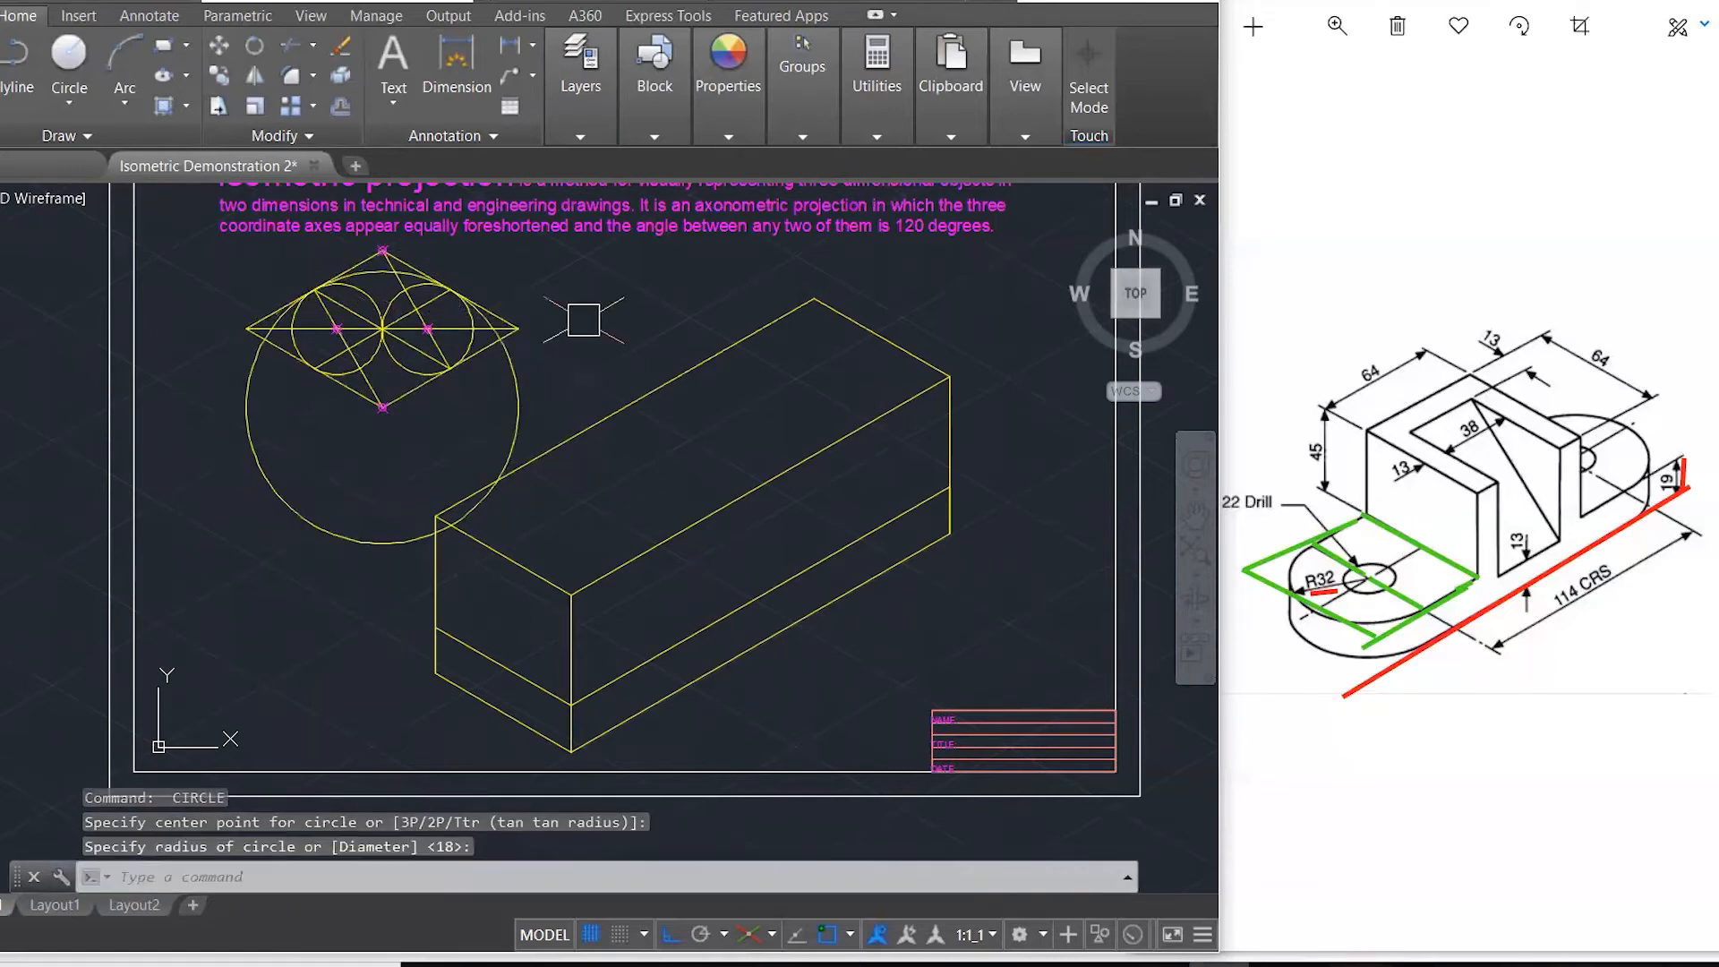
key("Return")
left_click(383, 251)
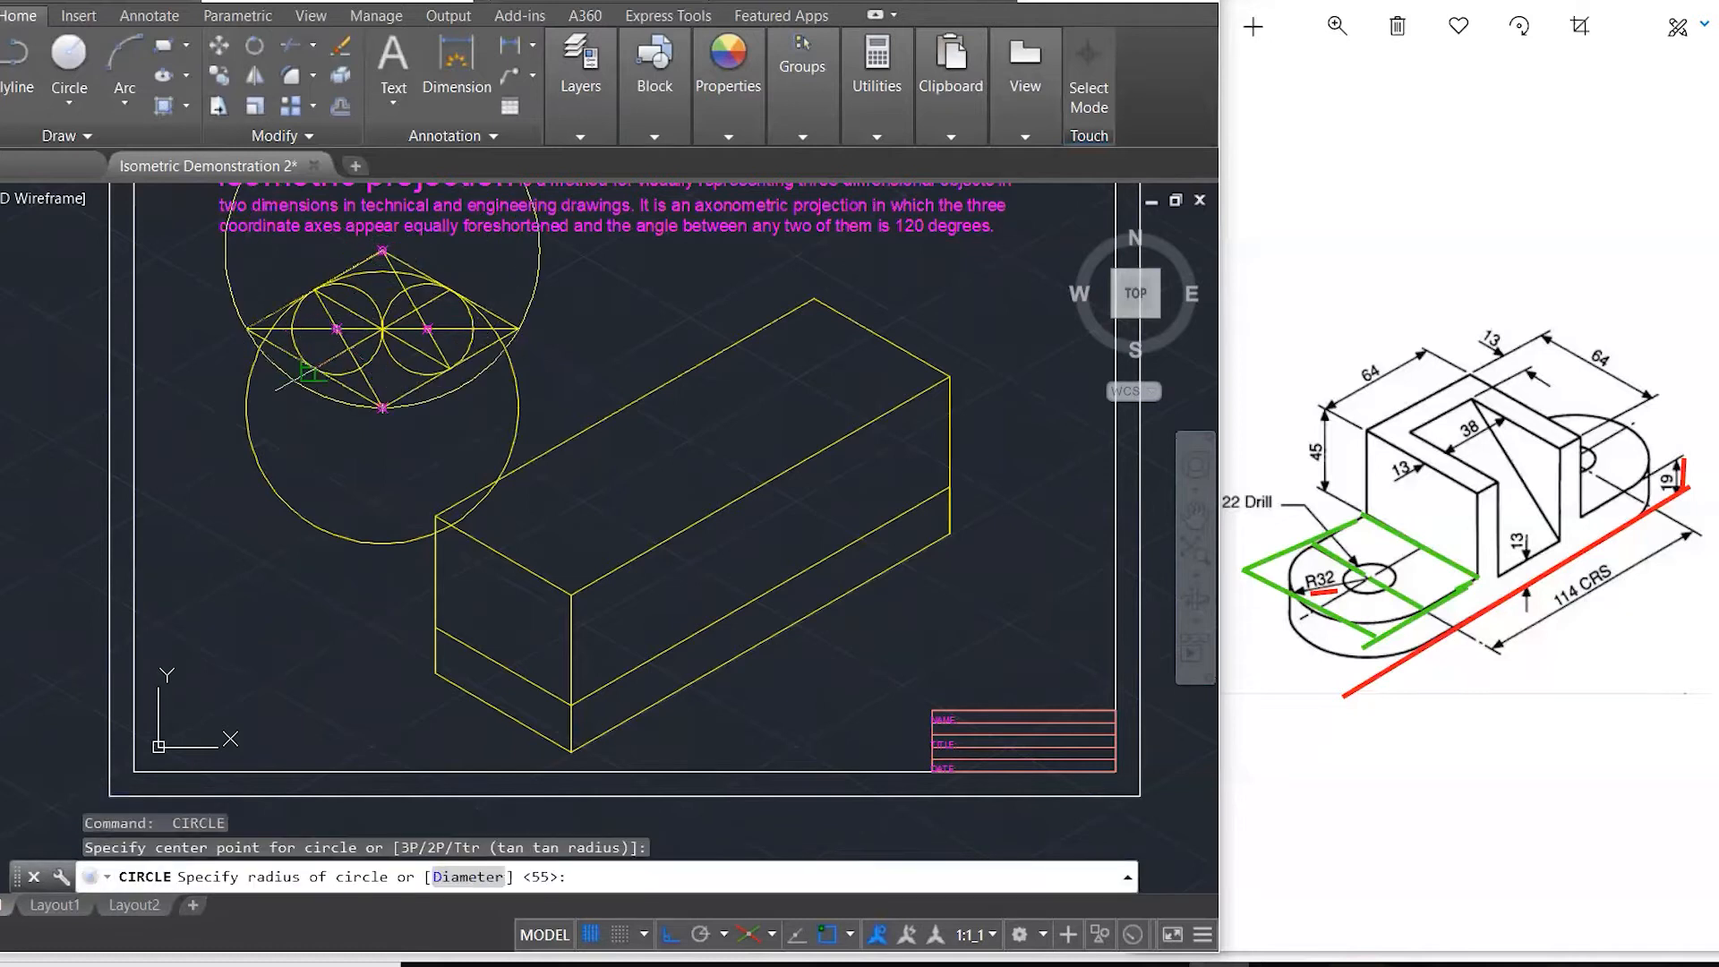
left_click(298, 377)
key("Escape")
key("Escape")
key("Escape")
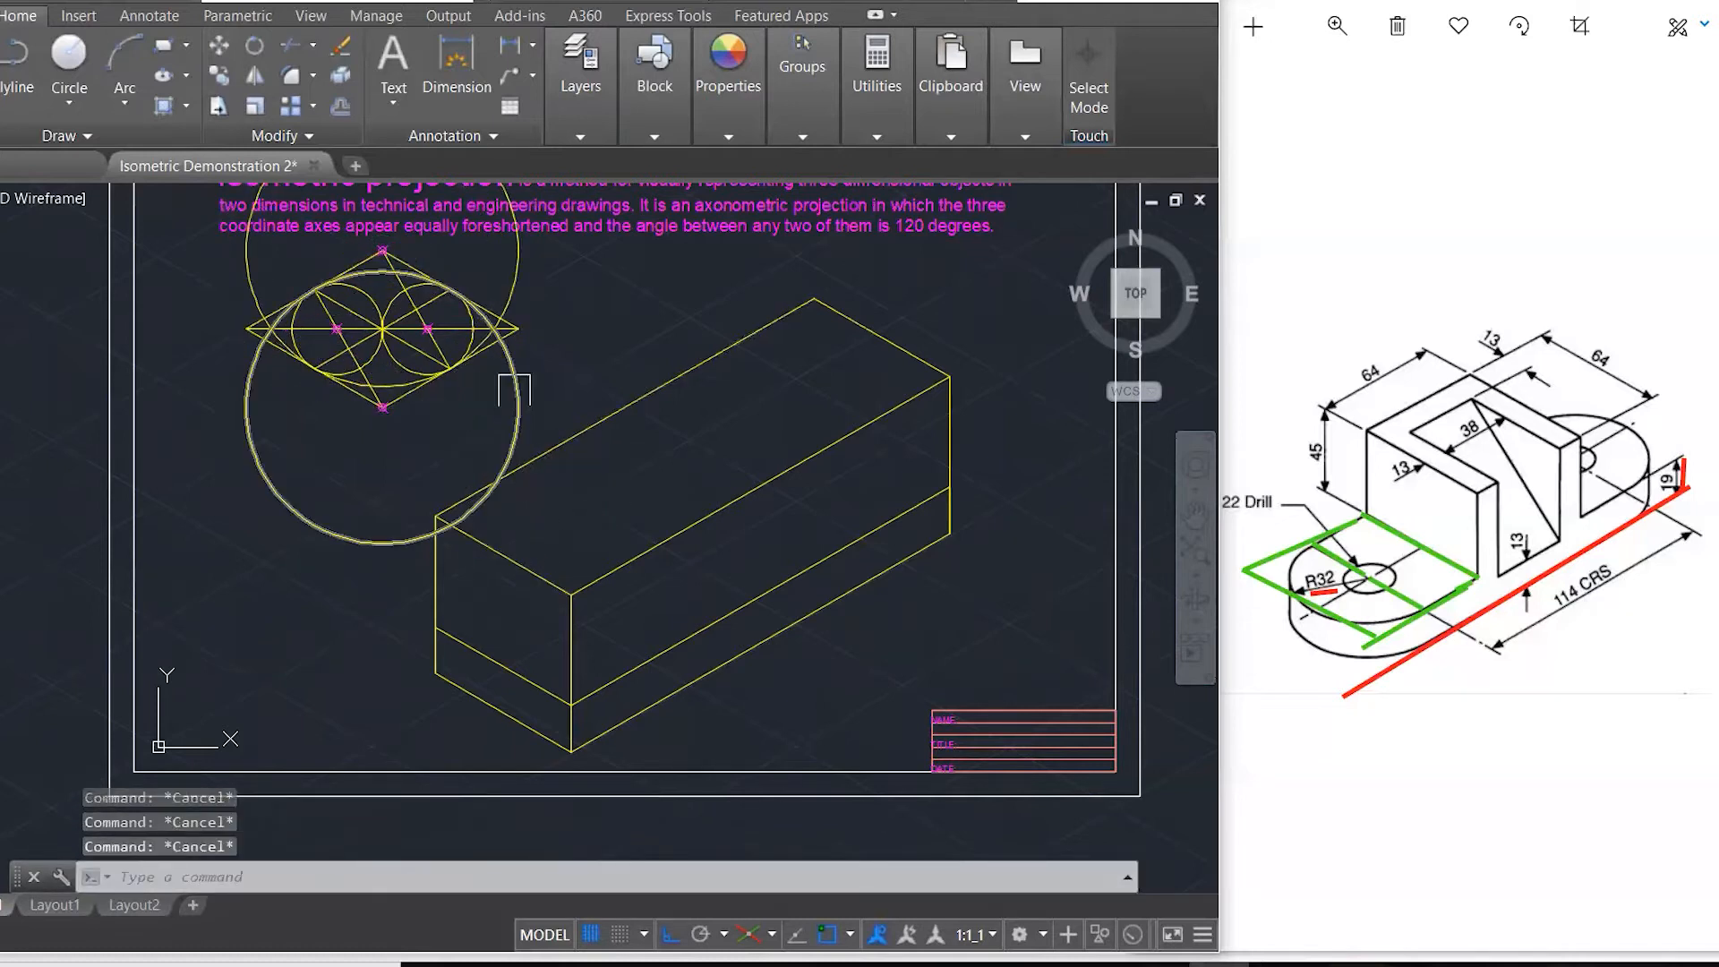
- Trim away the parts of the two large circles that lie outside the isometric square
type("tr")
key("Return")
left_click(586, 397)
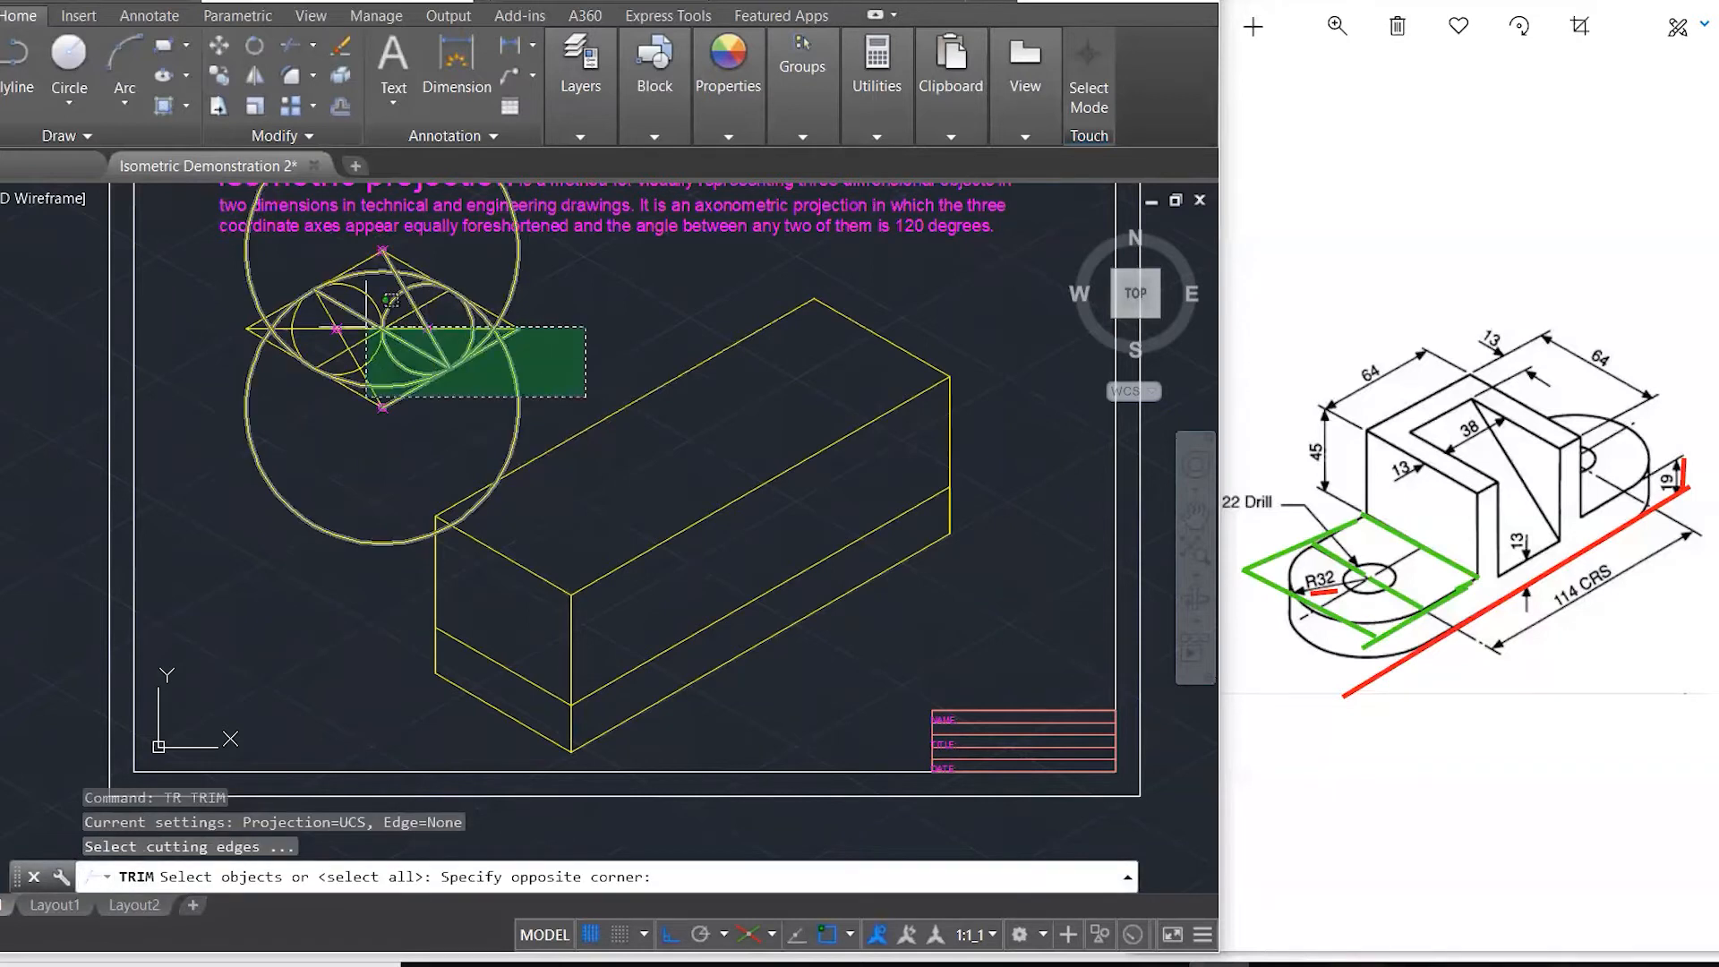
left_click(233, 276)
key("Return")
left_click(245, 373)
left_click(510, 243)
left_click(504, 271)
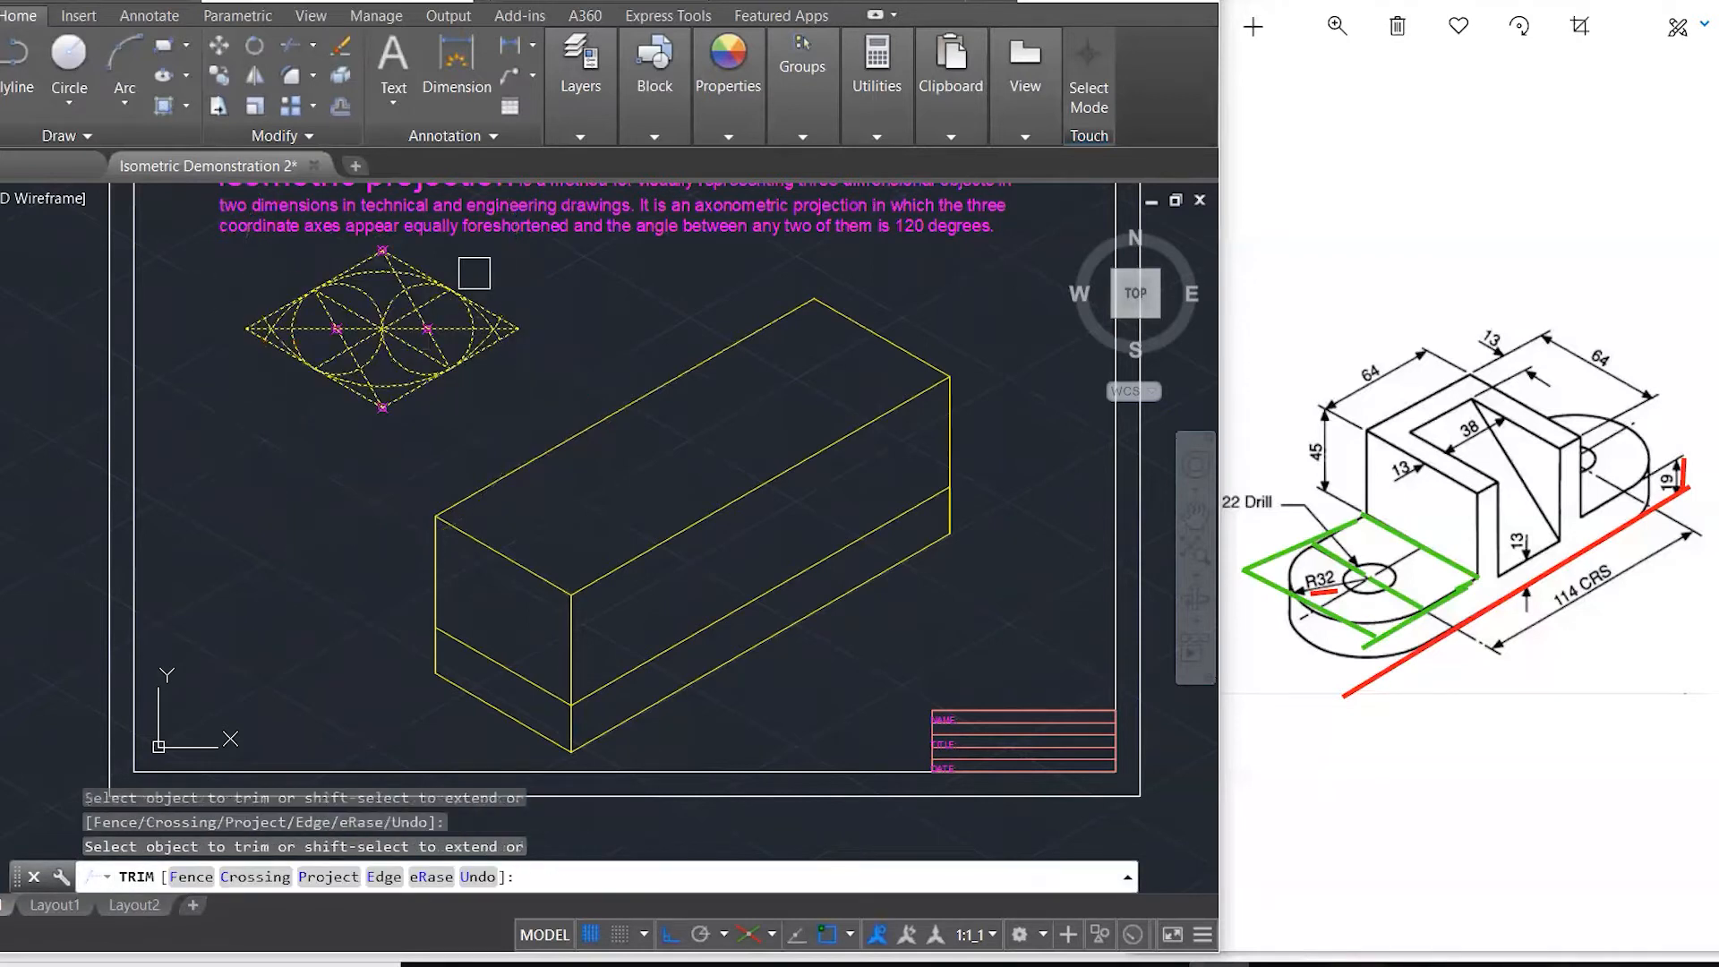
- Trim the large-circle arcs between the small circles and the square's left and right corners
scroll(306, 269, "up", 6)
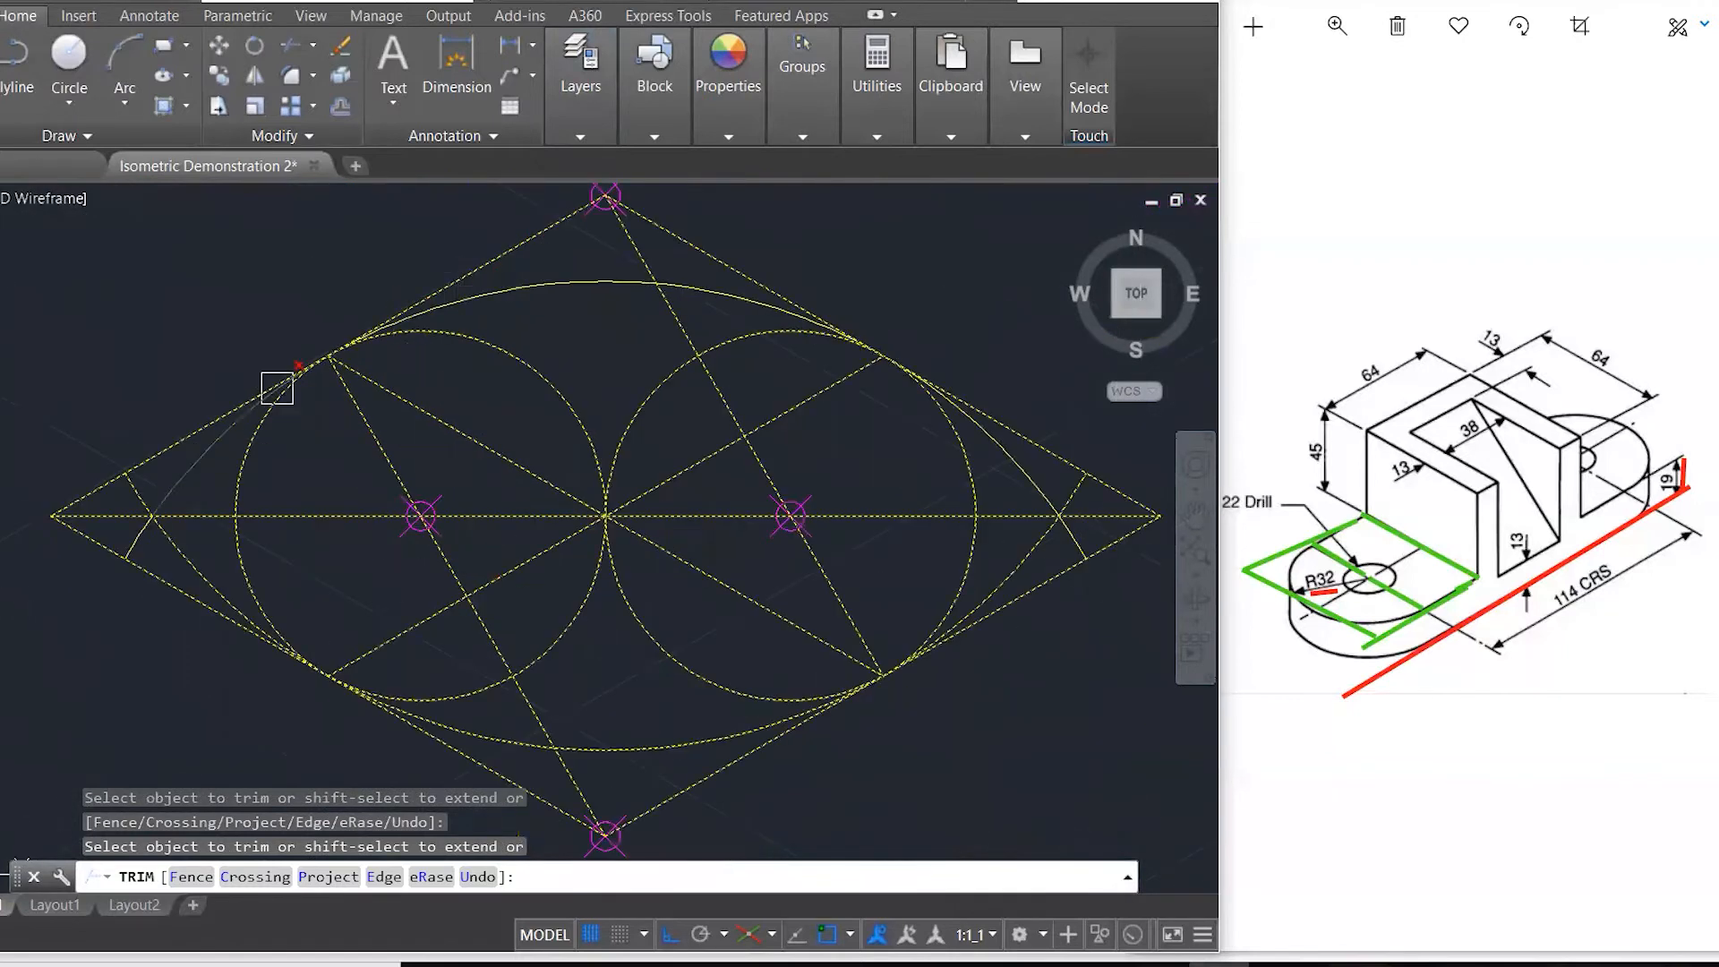
left_click(215, 442)
left_click(188, 549)
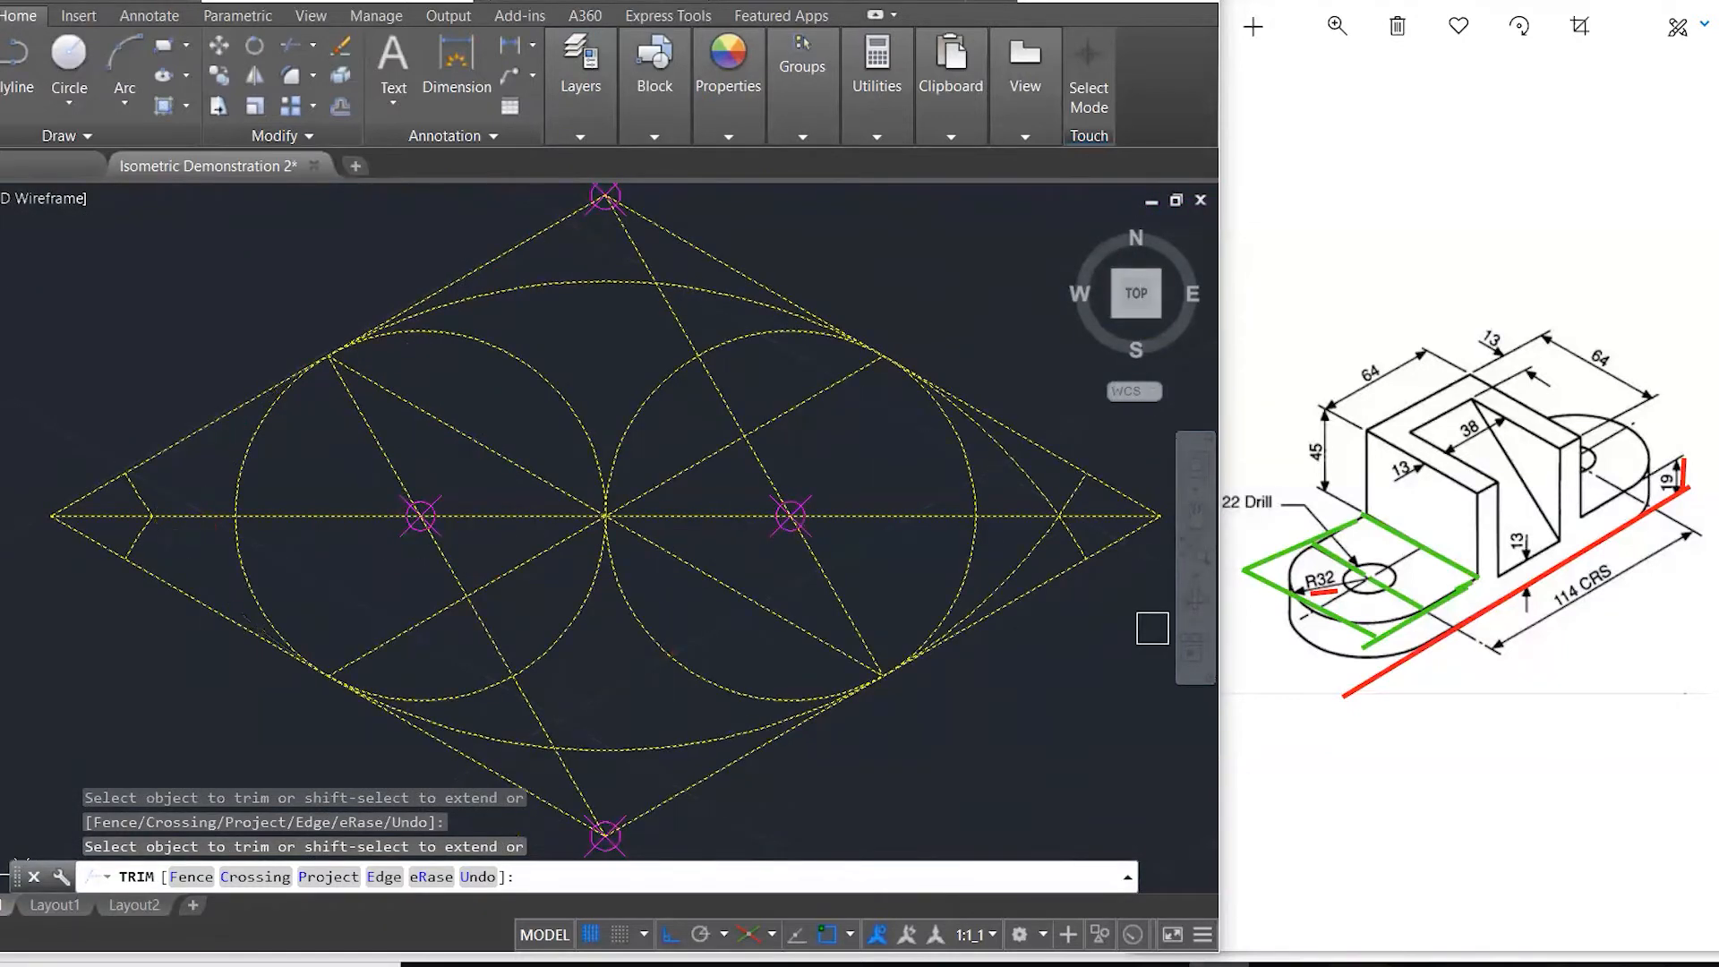
left_click(1012, 564)
left_click(1021, 476)
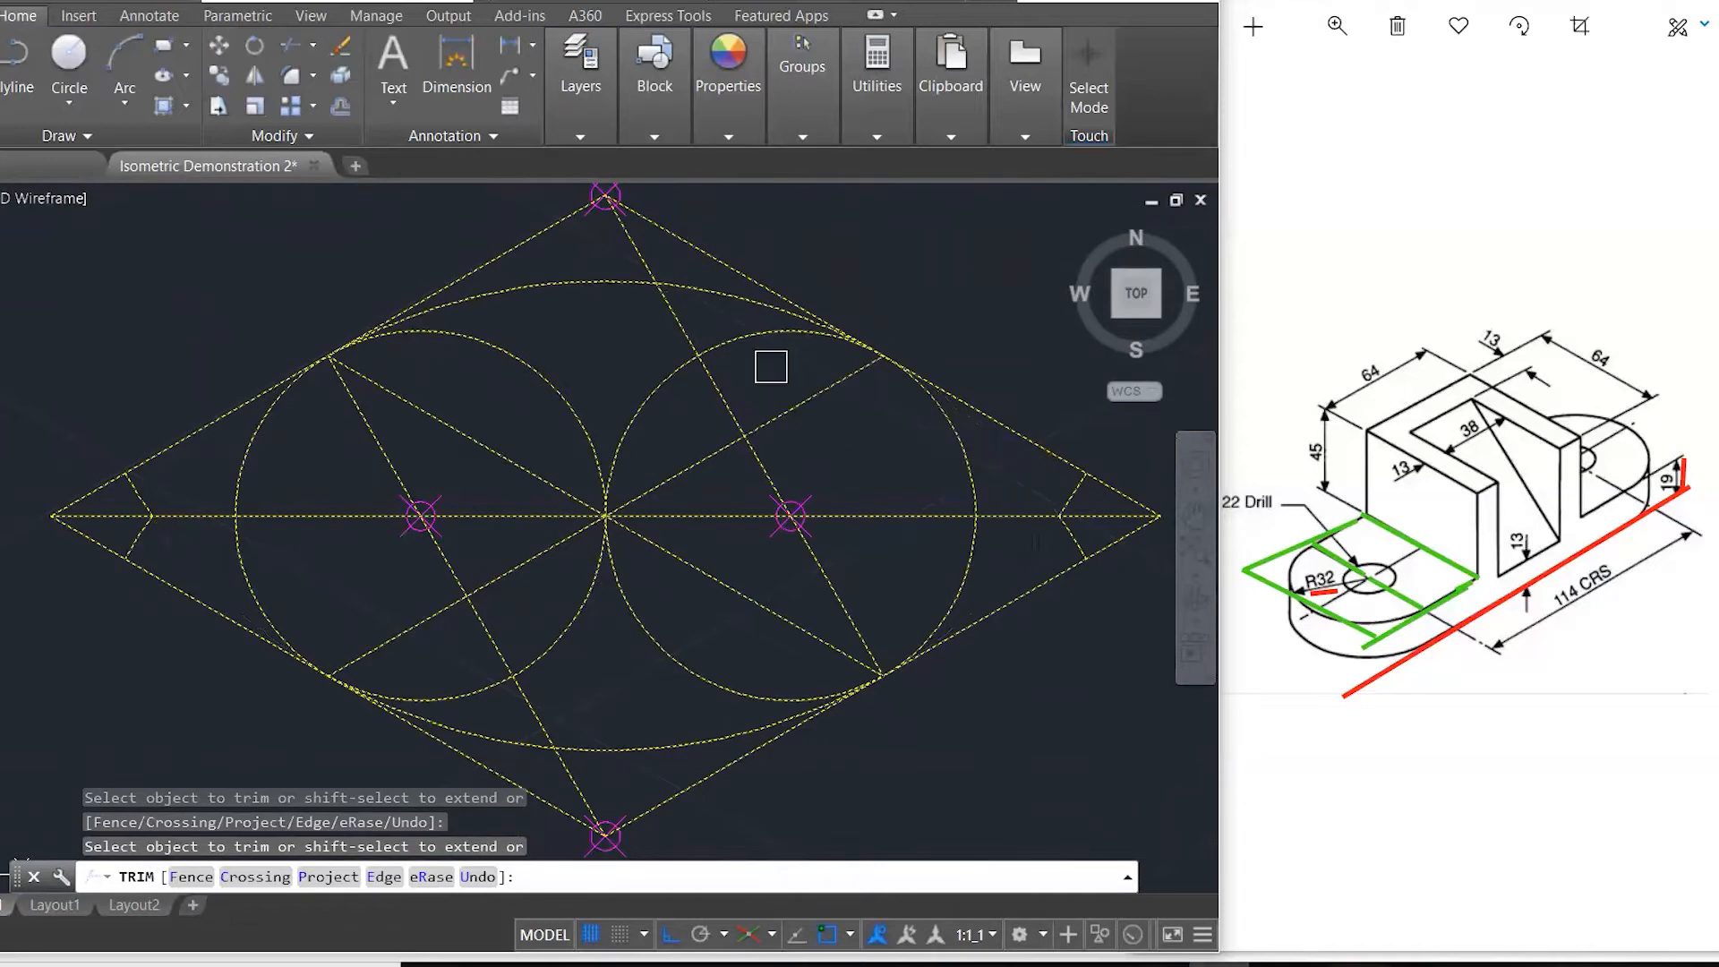
- Trim the inner portions of both small circles, leaving only the end arcs that complete the isometric ellipse
left_click(775, 347)
left_click(779, 336)
left_click(502, 350)
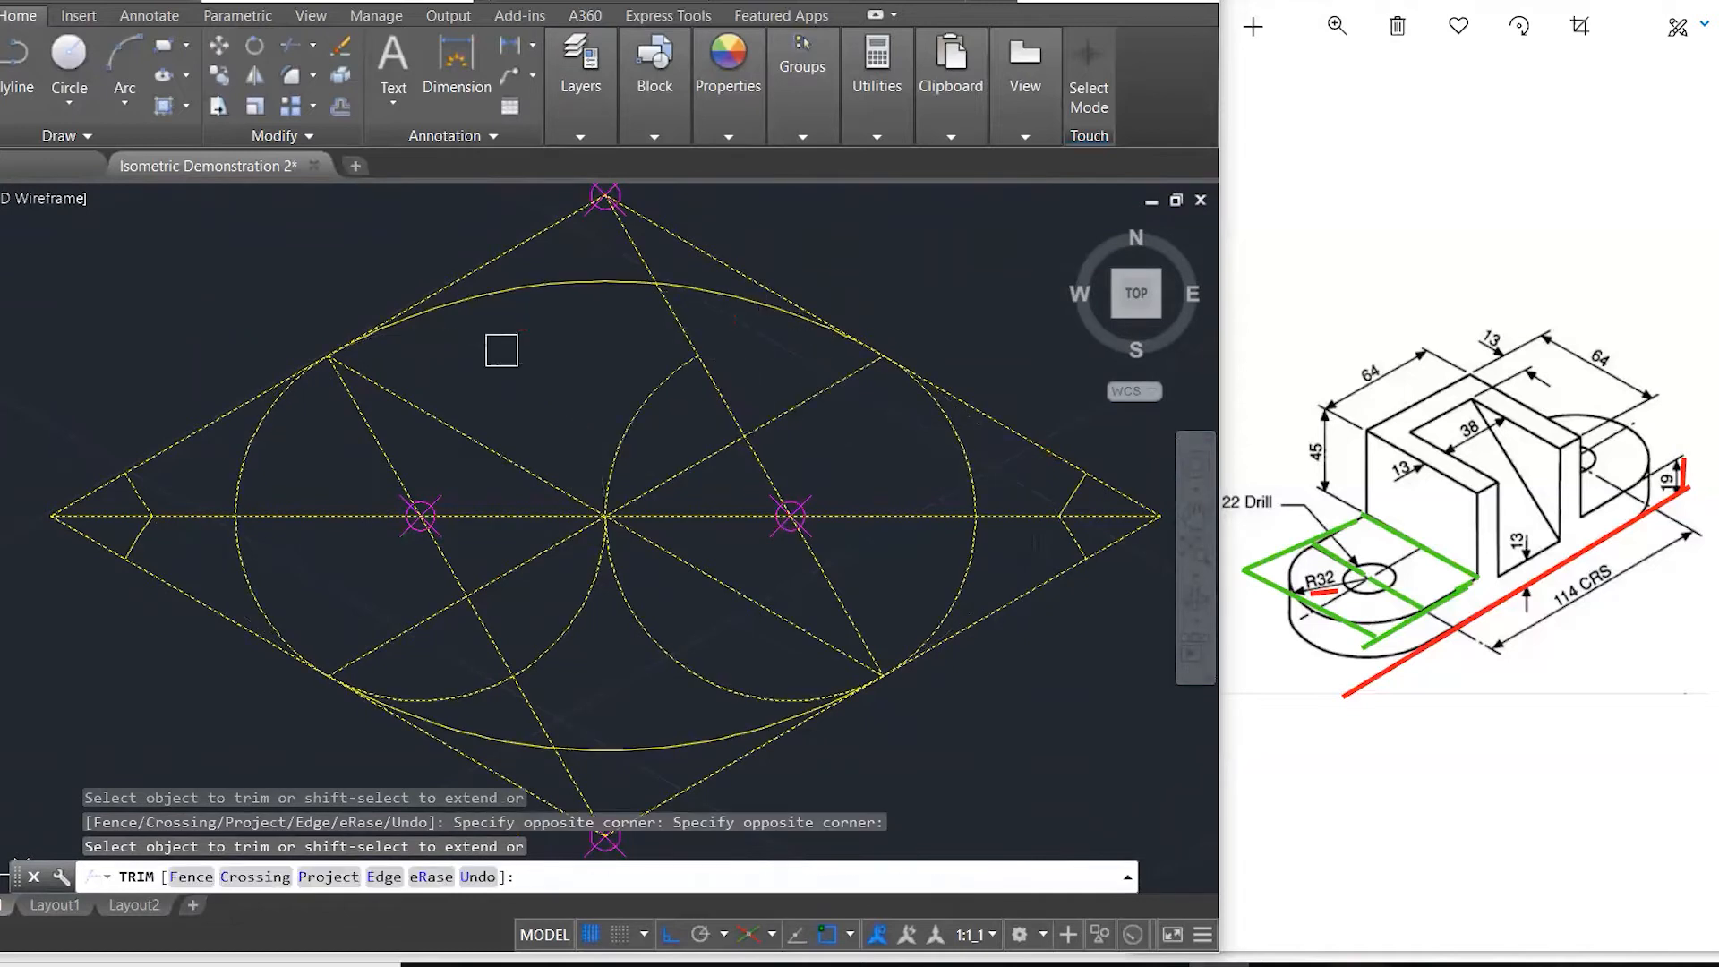
left_click(561, 655)
left_click(650, 661)
left_click(458, 691)
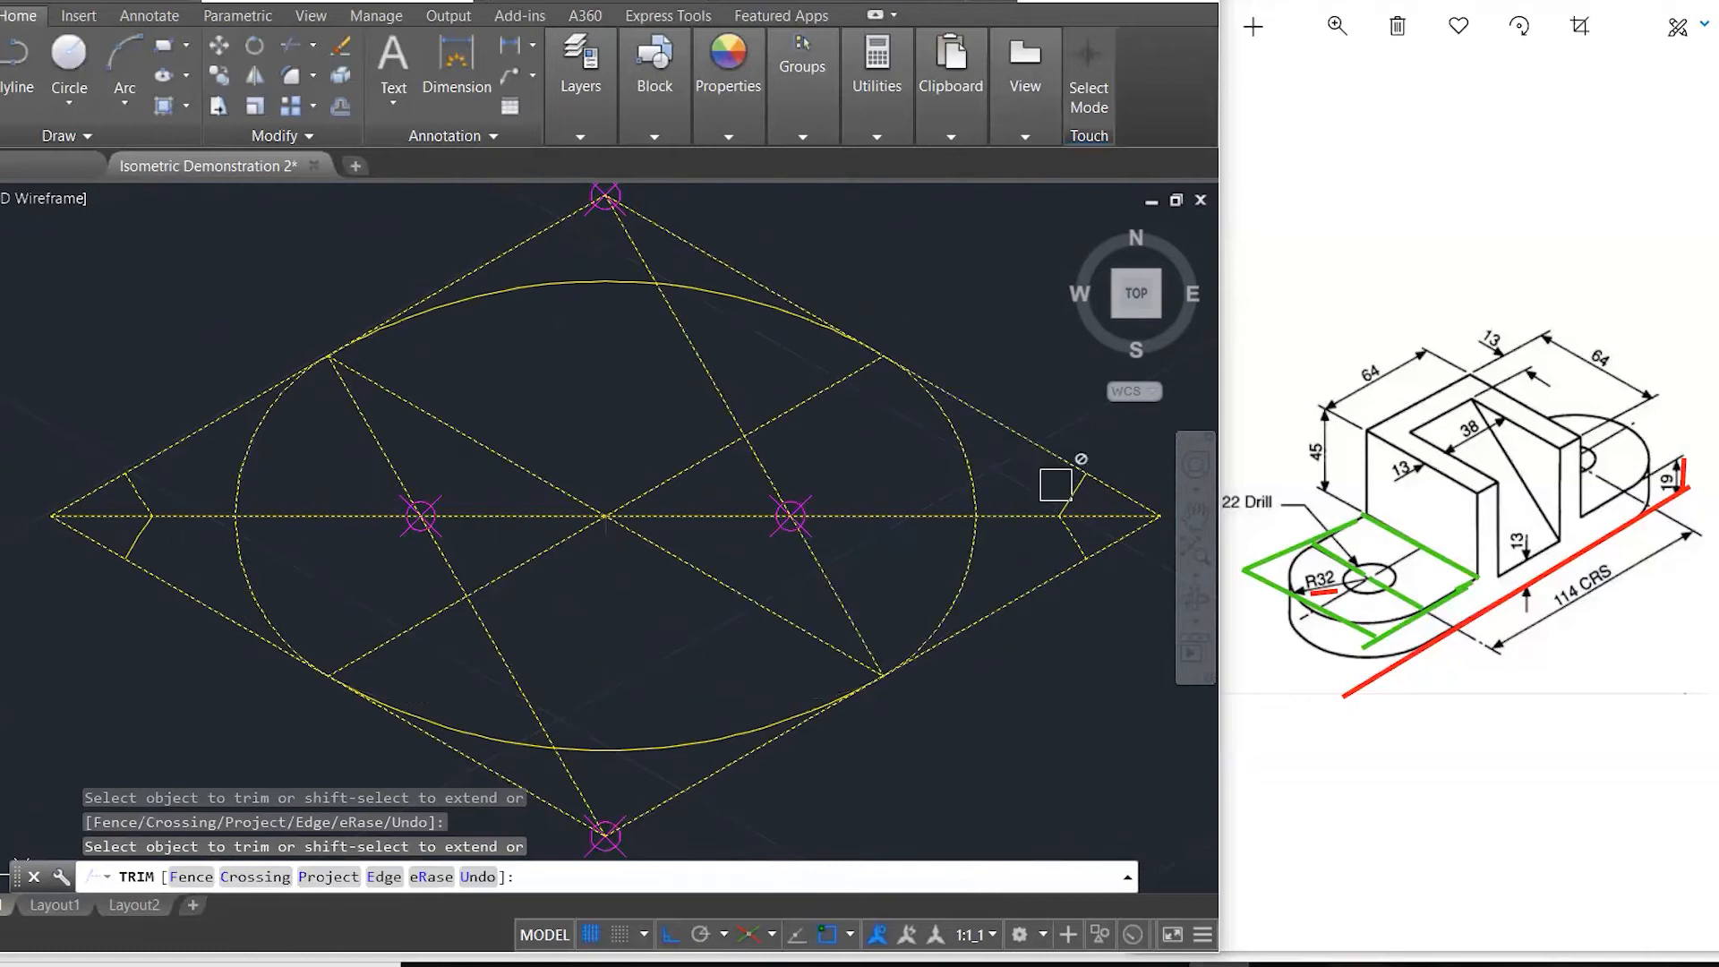
key("Escape")
- Erase the four leftover arc pieces near the left and right corners of the large isometric square
left_click(142, 492)
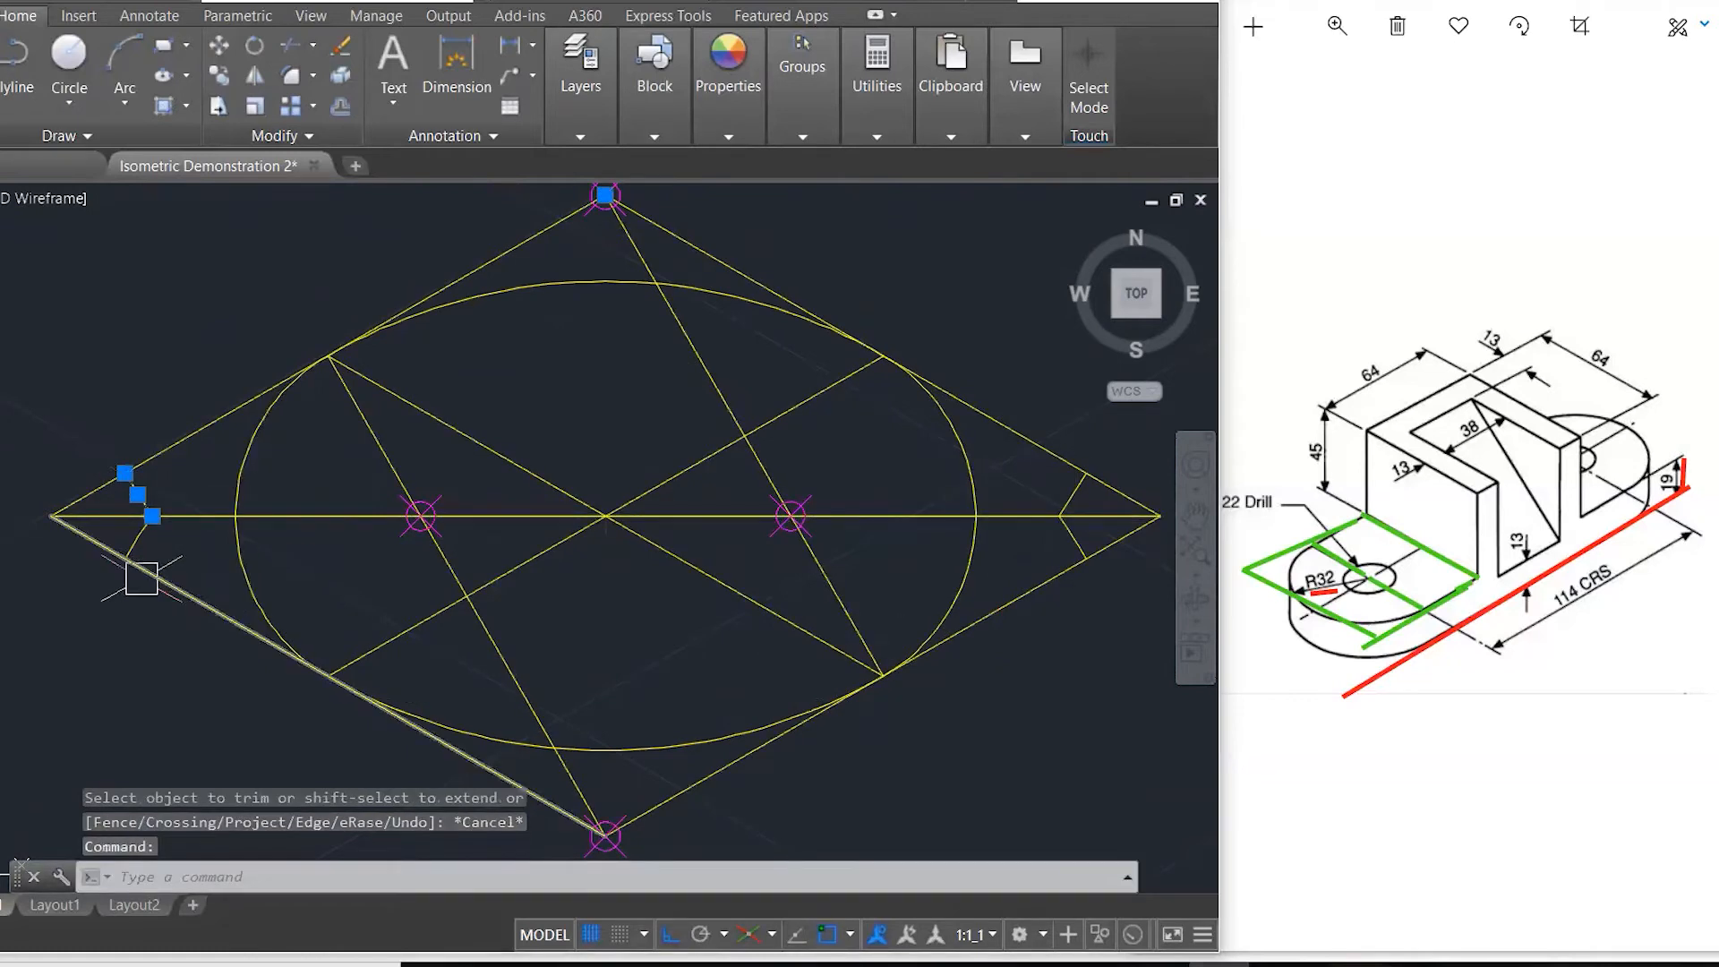
left_click(135, 541)
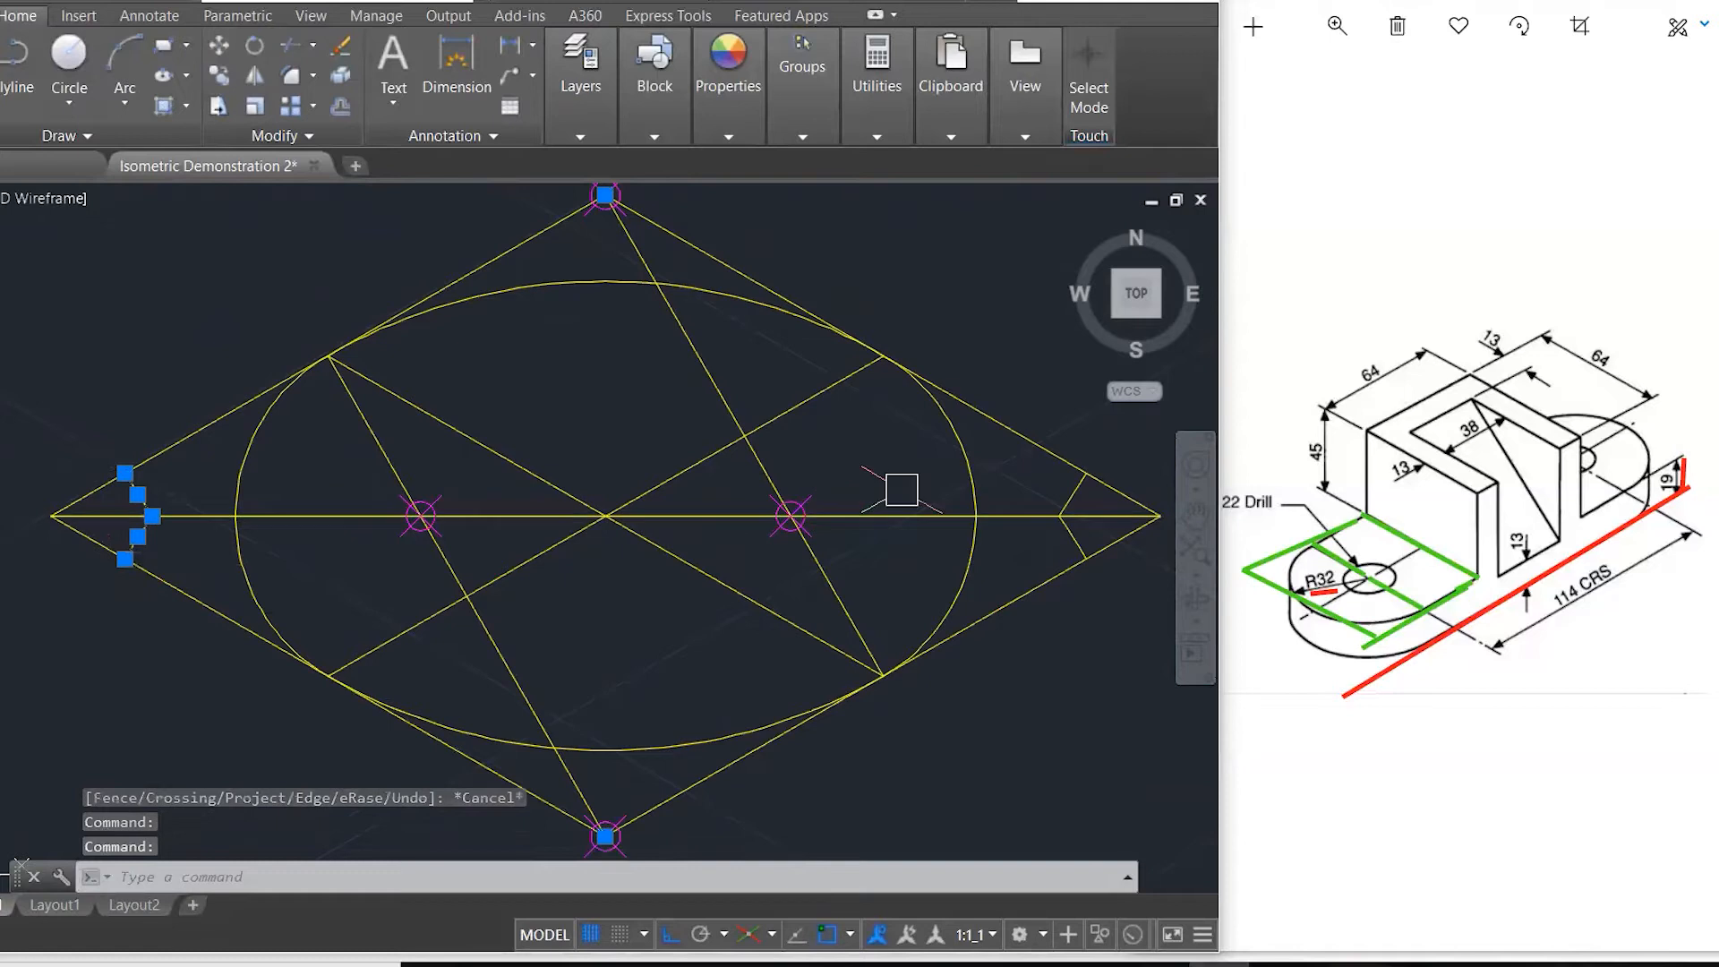
left_click(1068, 538)
key("Delete")
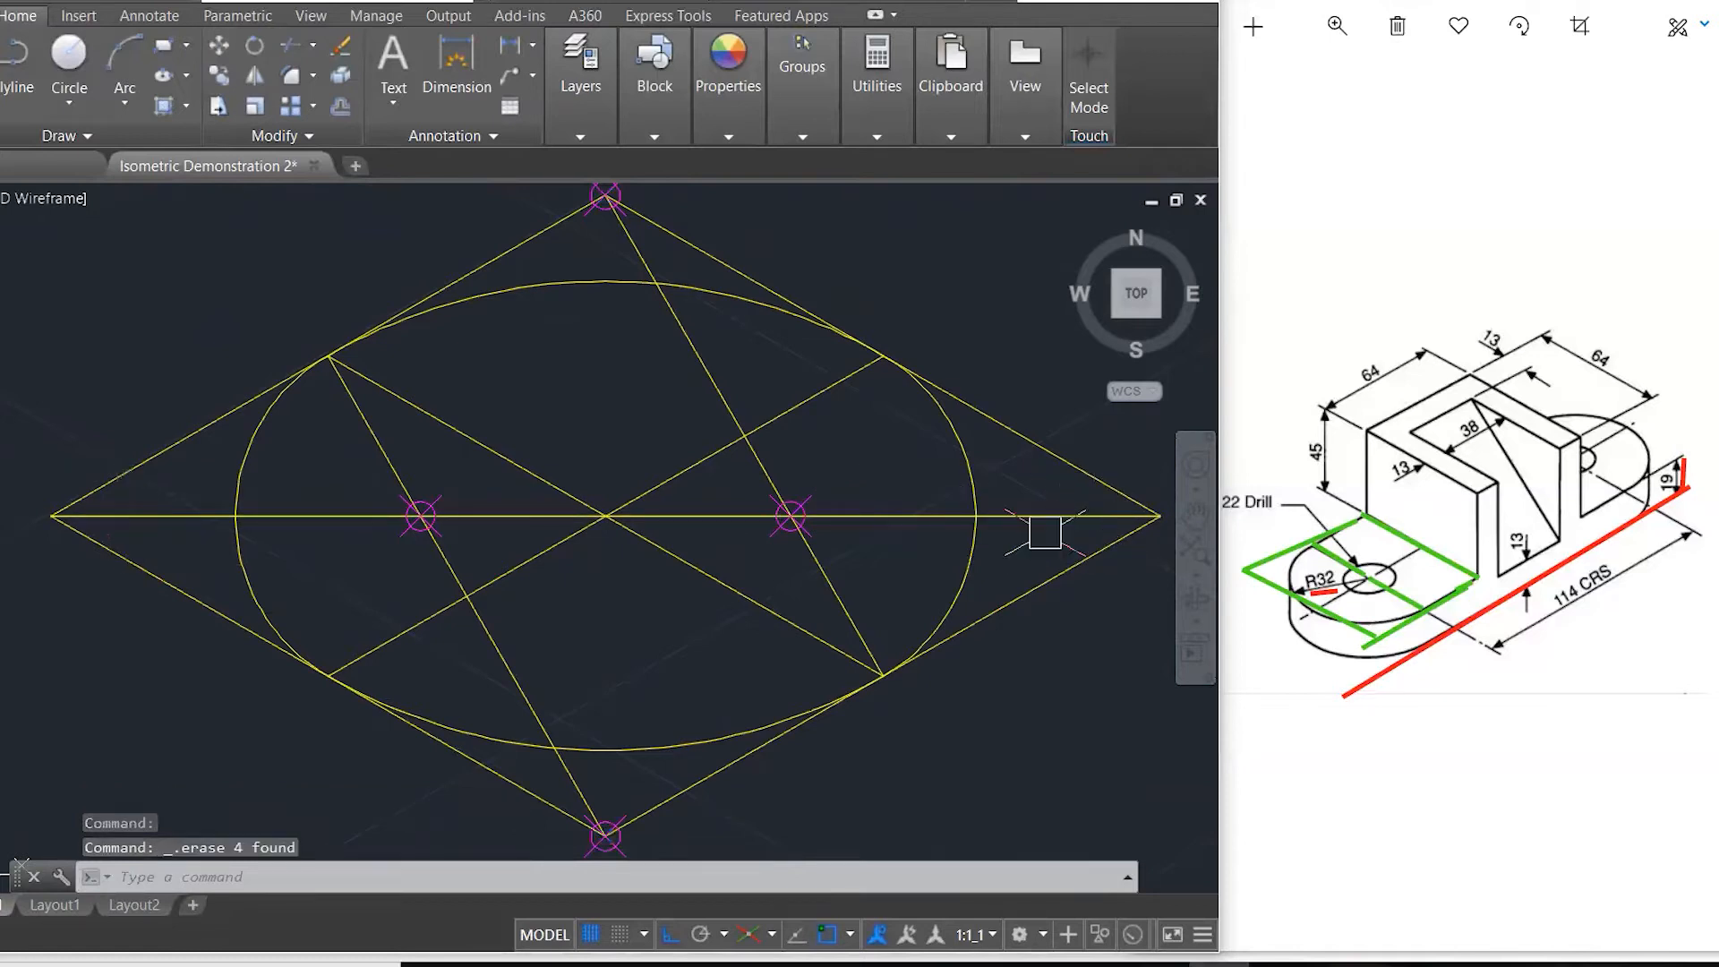
scroll(413, 521, "down", 3)
scroll(412, 521, "down", 2)
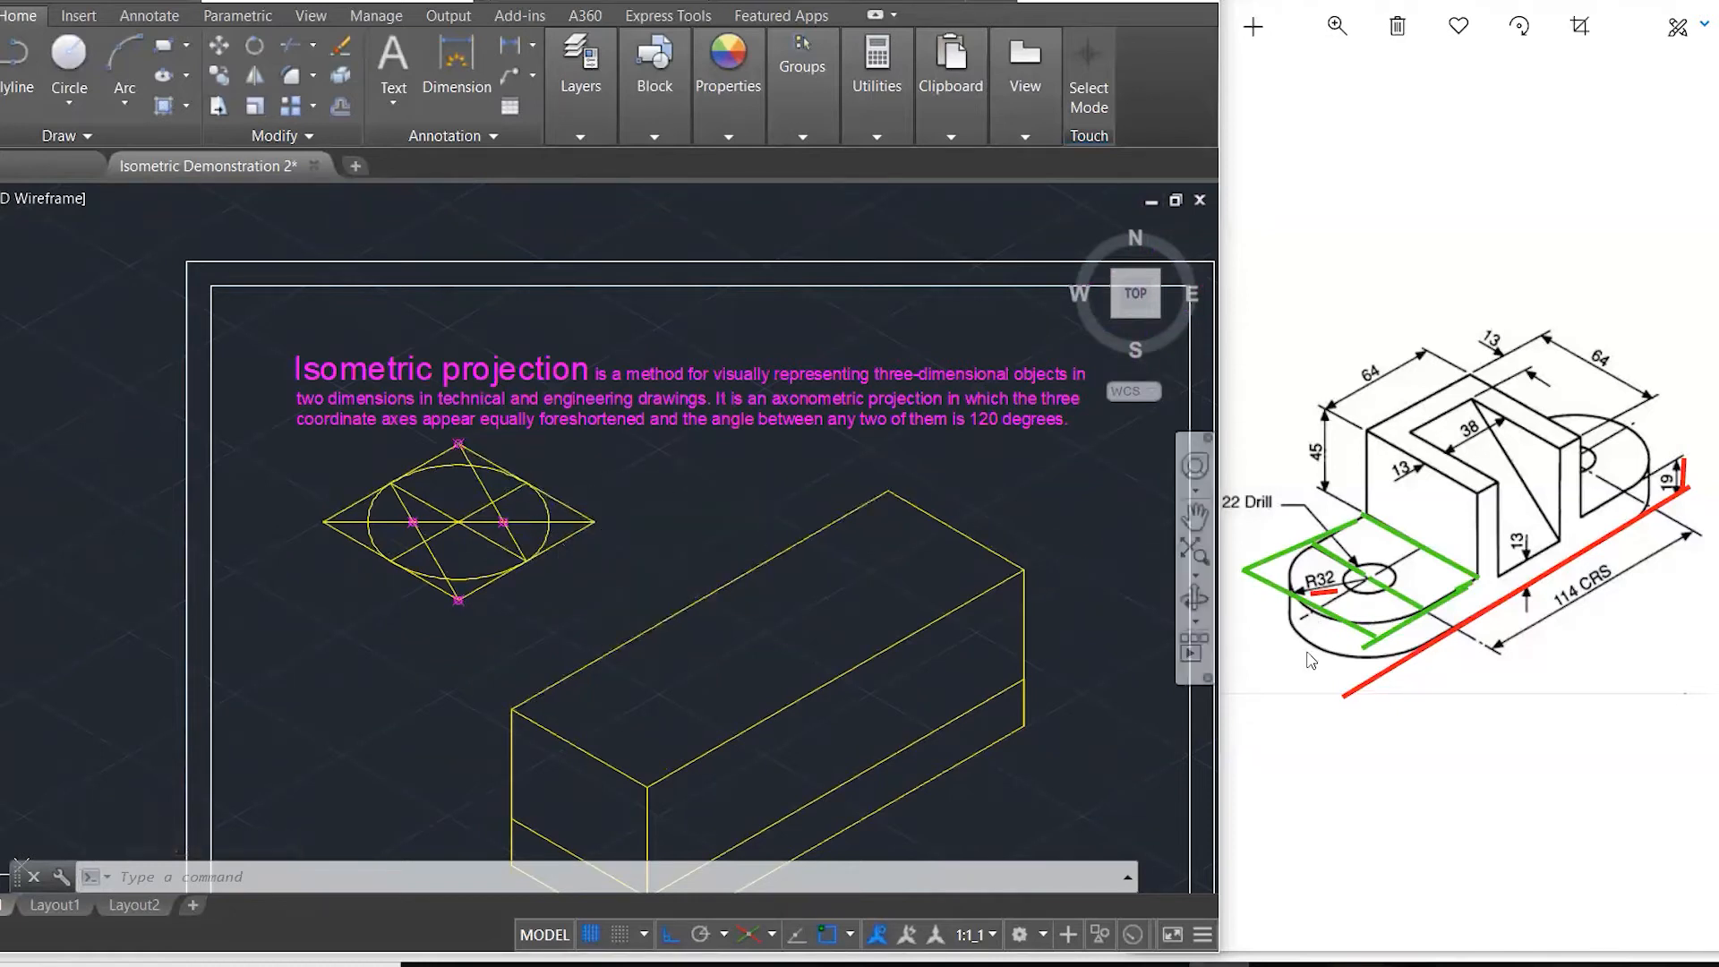
- Trace the straight and curved edges of both rounded ends in pink on the reference drawing
left_click_drag(1219, 169, 1124, 169)
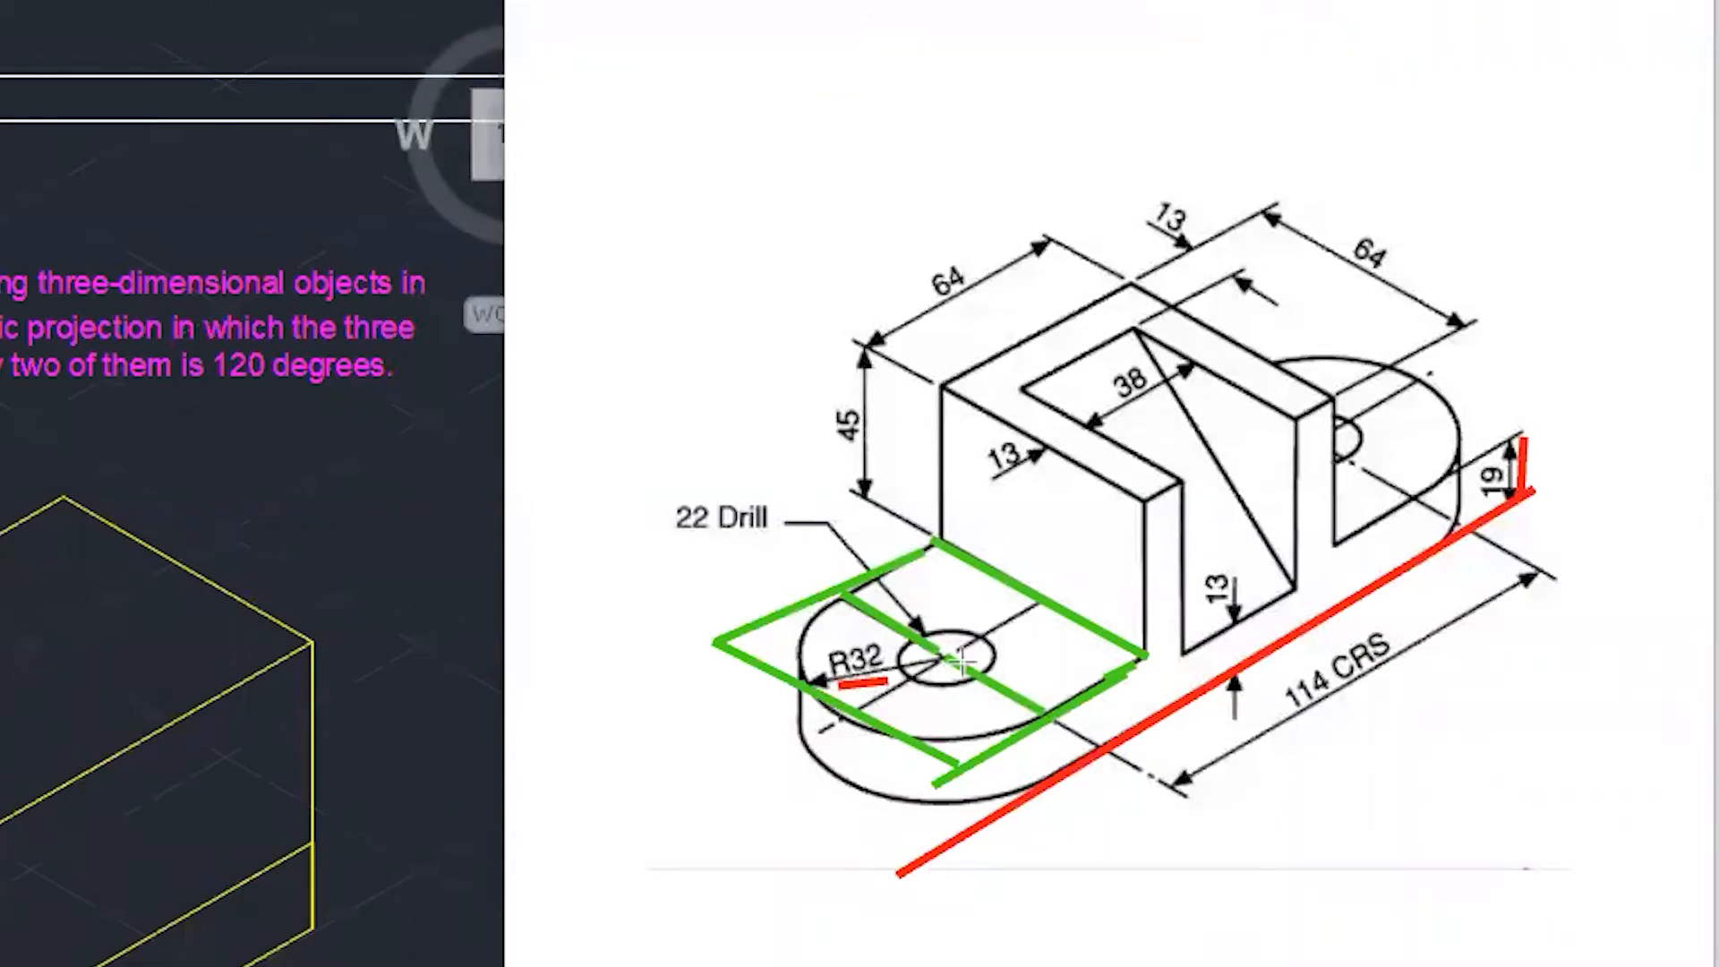
left_click_drag(1139, 658, 932, 744)
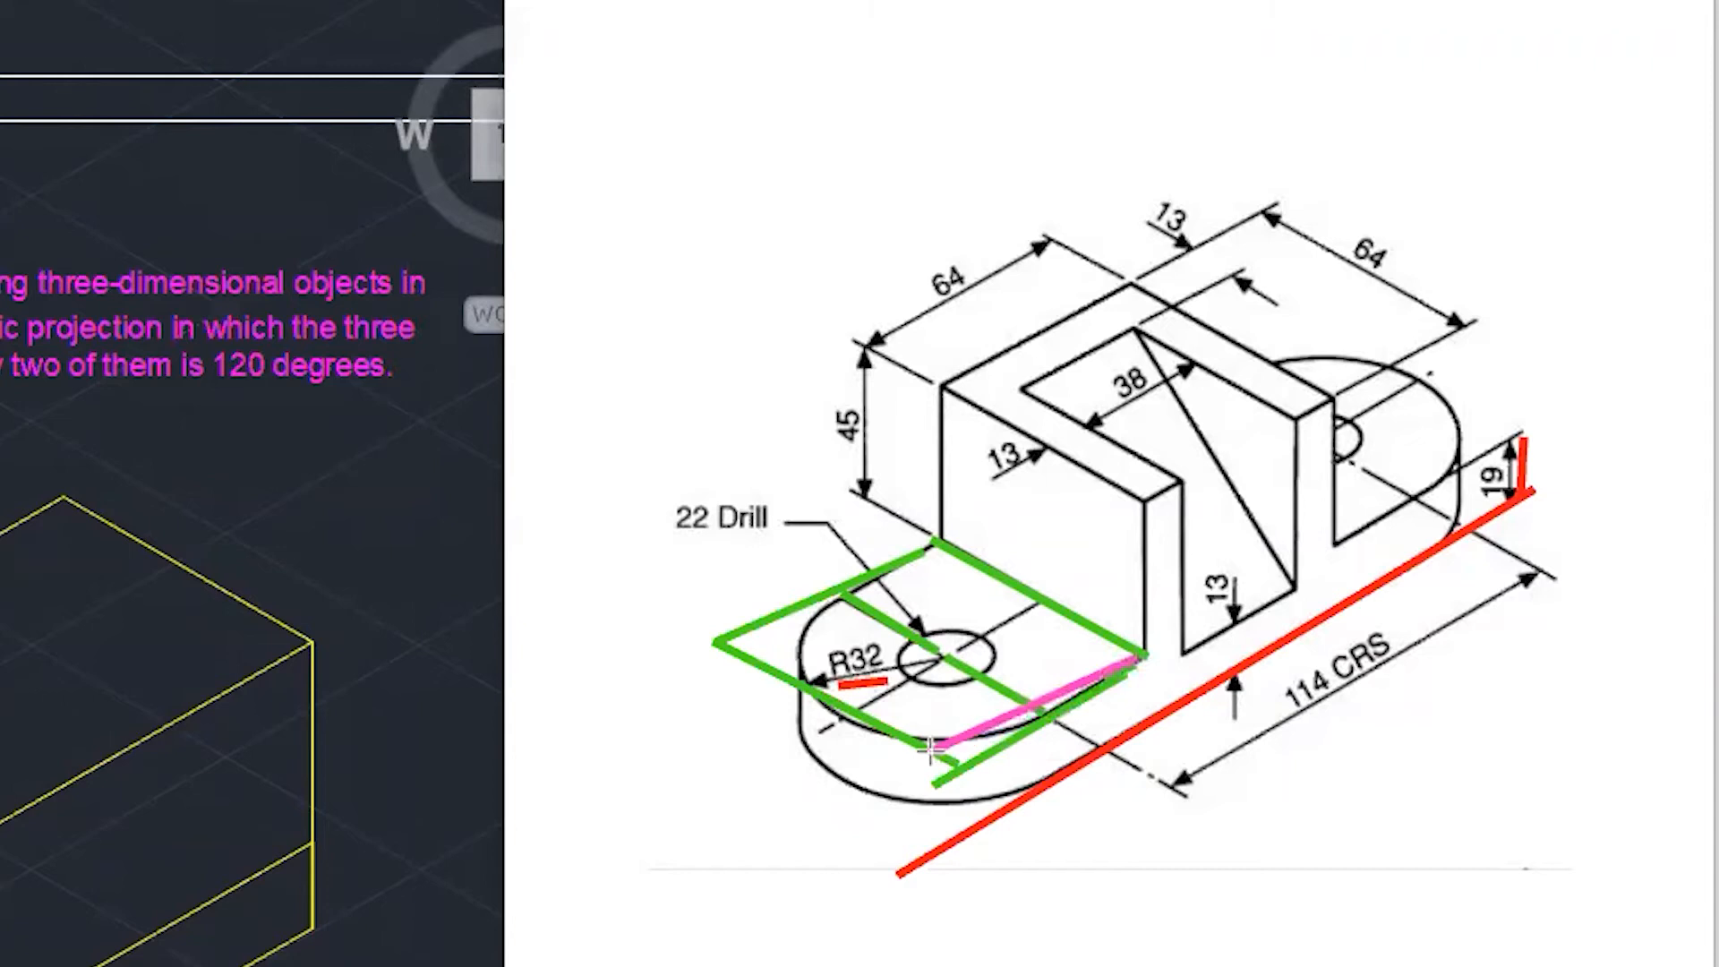
left_click_drag(1353, 522, 1452, 461)
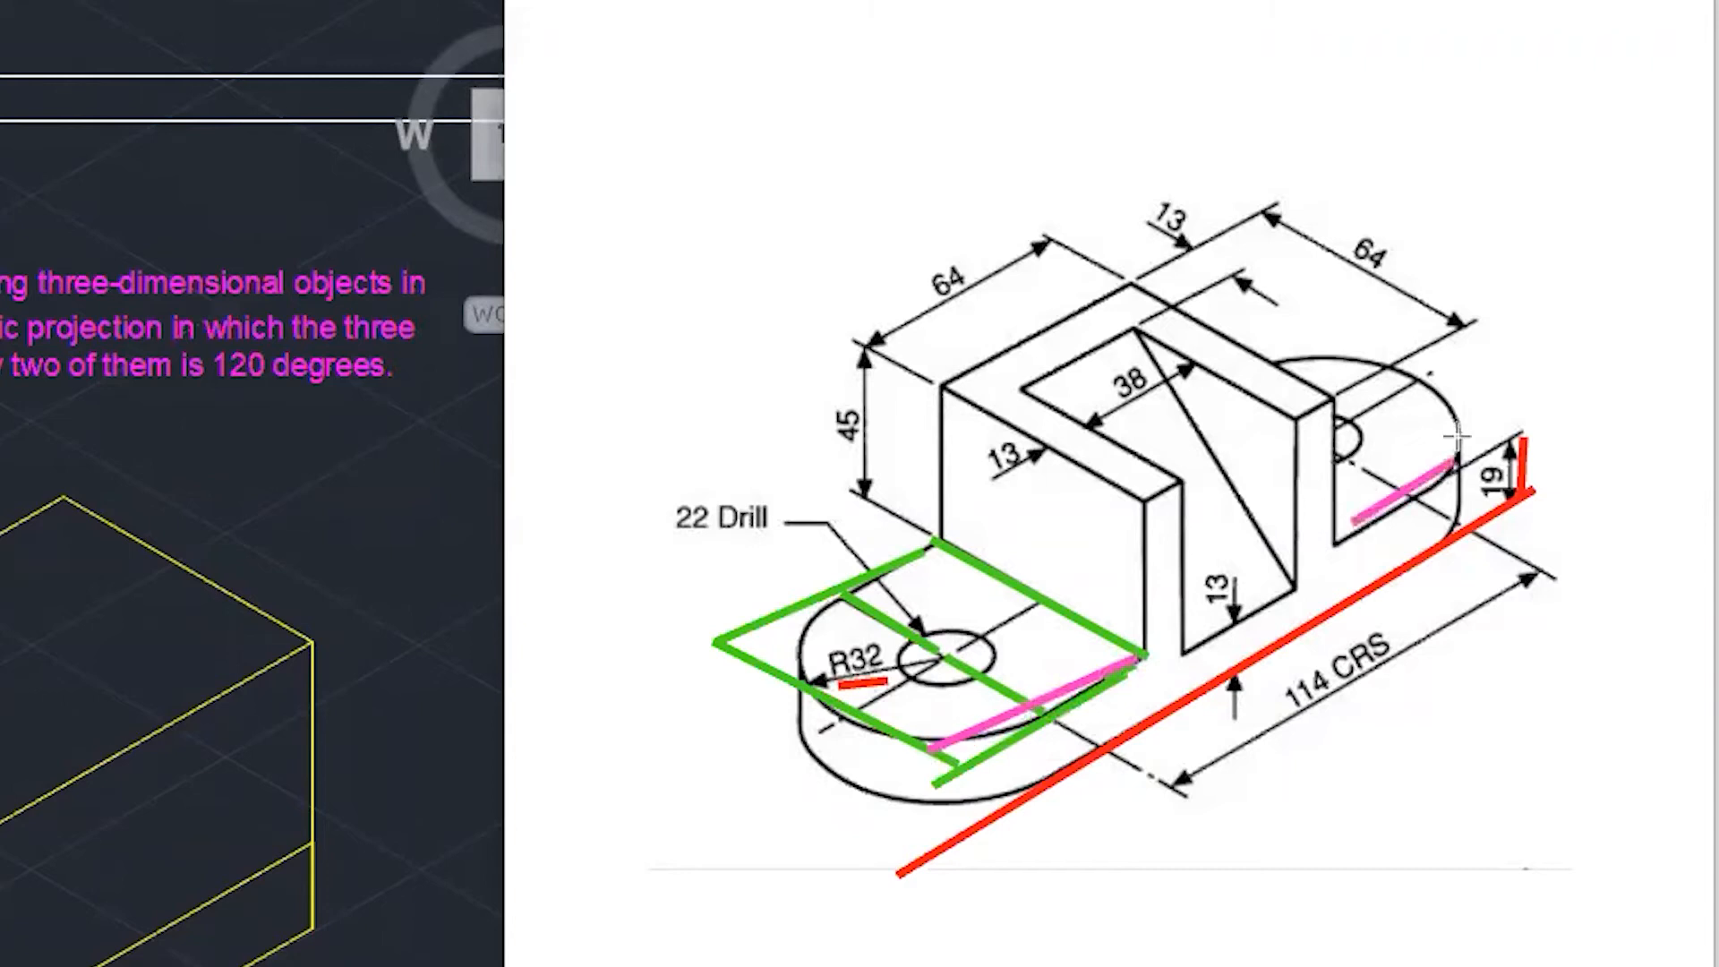
mouse_move(1451, 403)
left_mouse_down()
mouse_move(1401, 363)
mouse_move(1244, 370)
left_mouse_up()
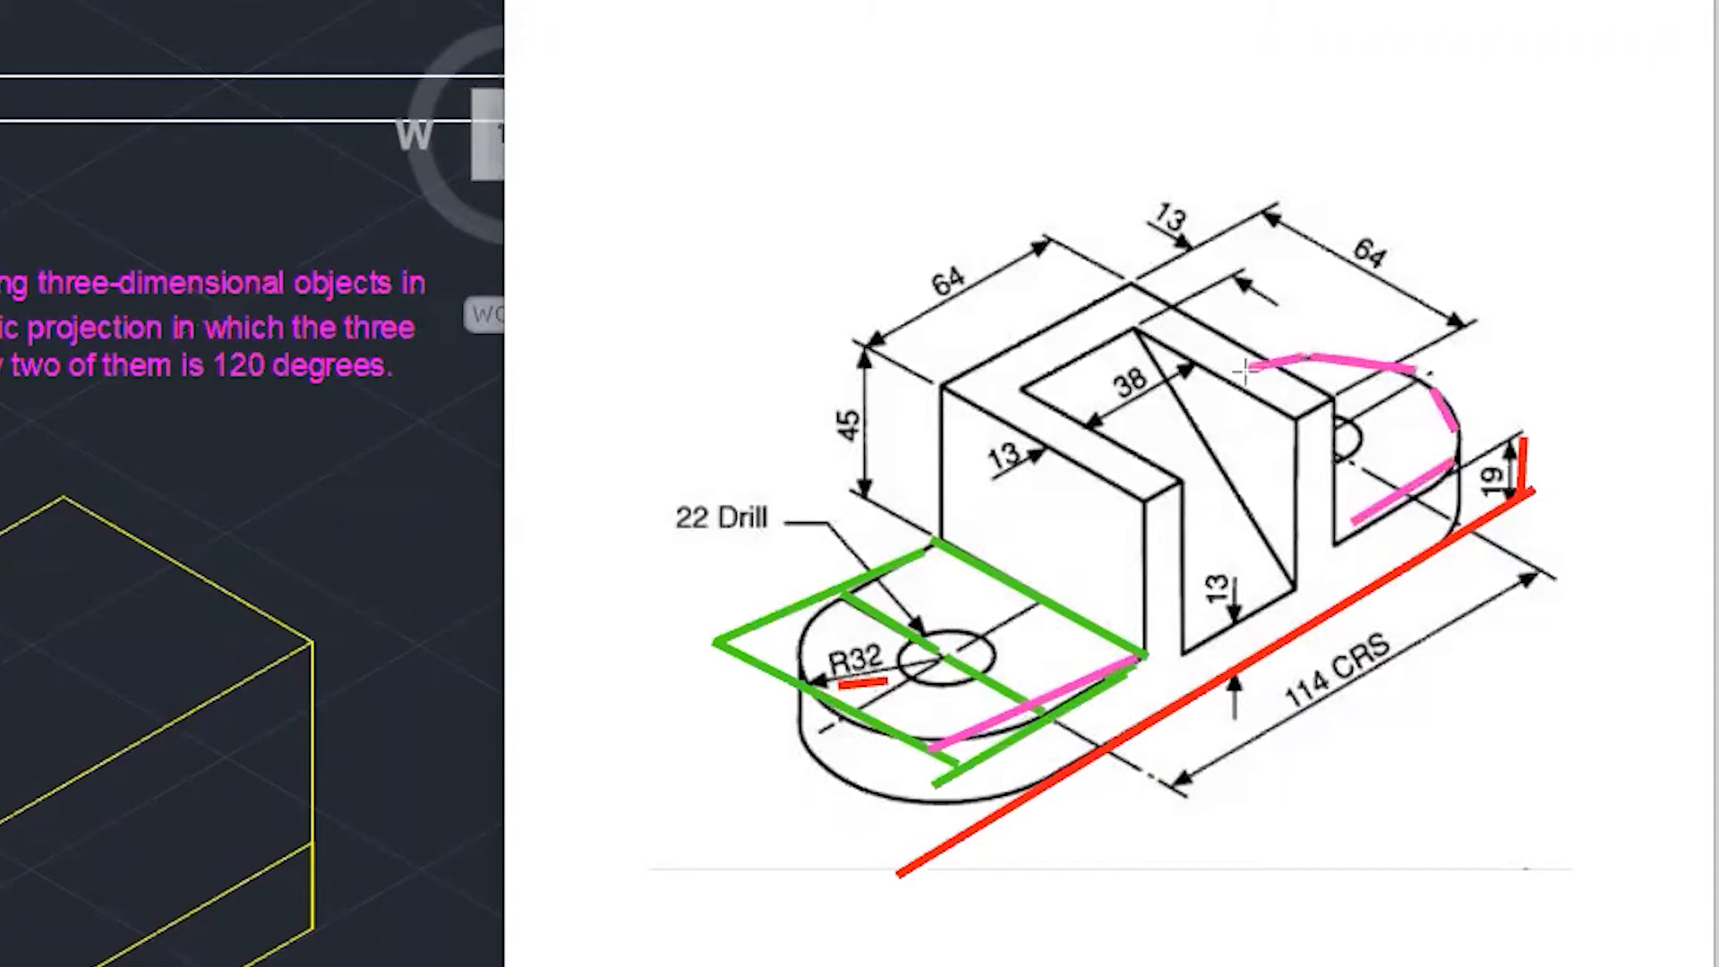
left_click_drag(855, 715, 804, 693)
left_click_drag(919, 559, 827, 609)
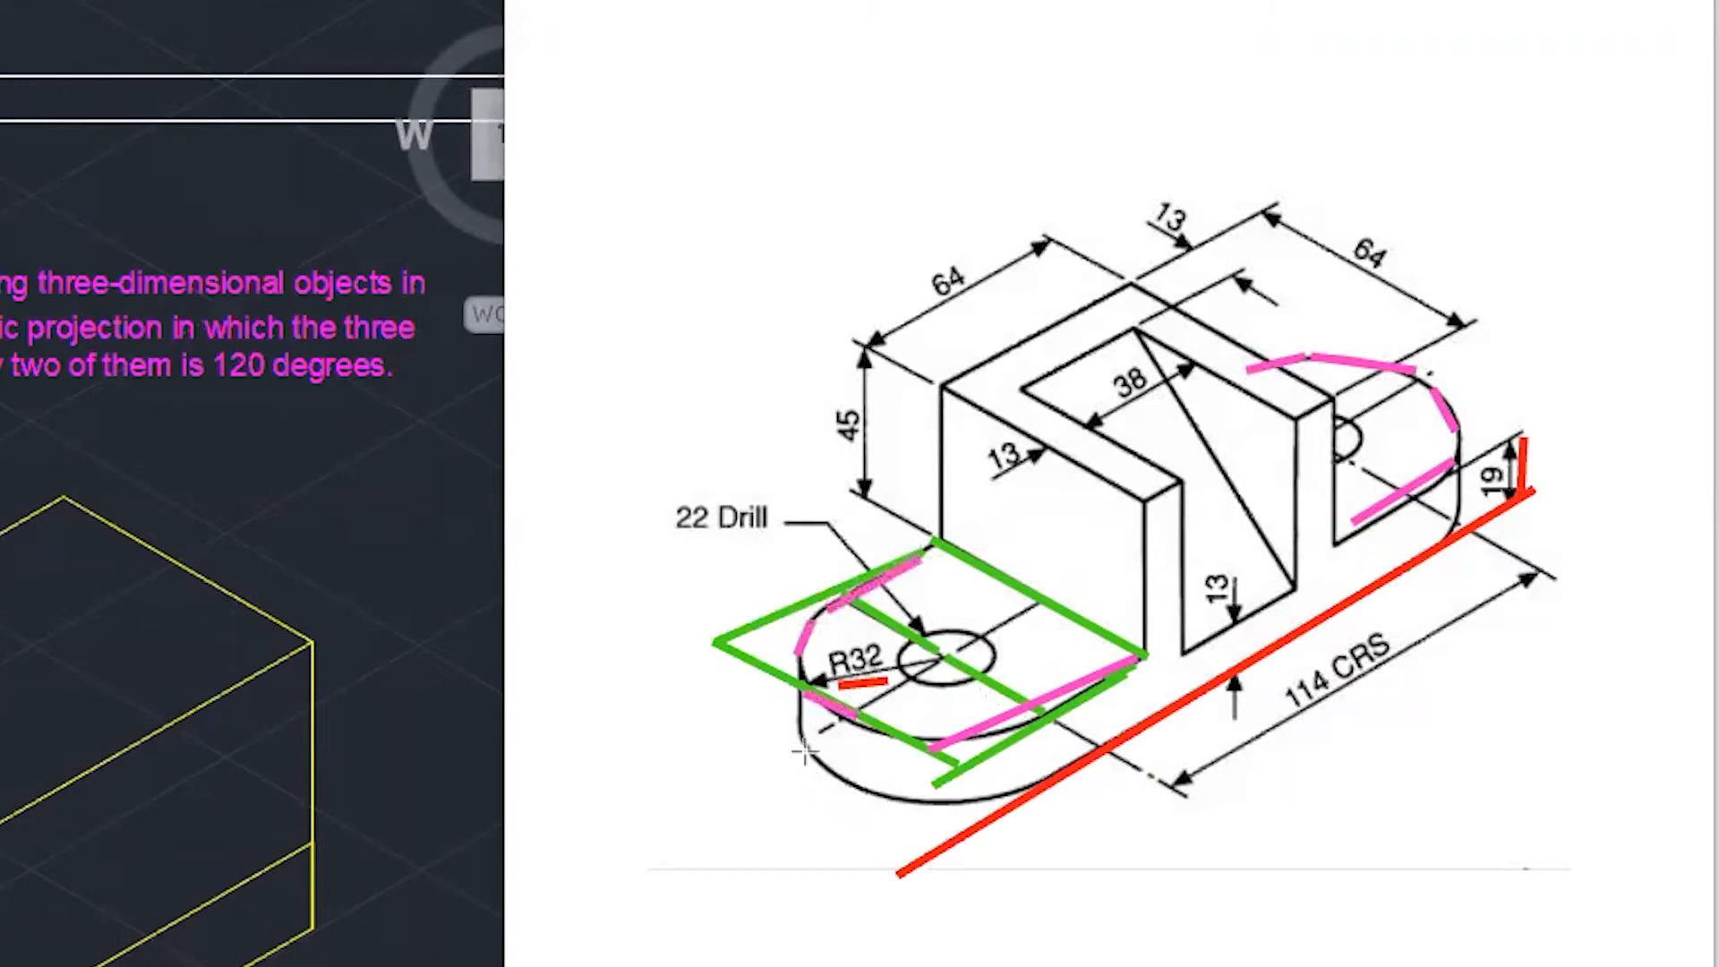
mouse_move(840, 791)
left_mouse_down()
mouse_move(956, 791)
mouse_move(1102, 749)
left_mouse_up()
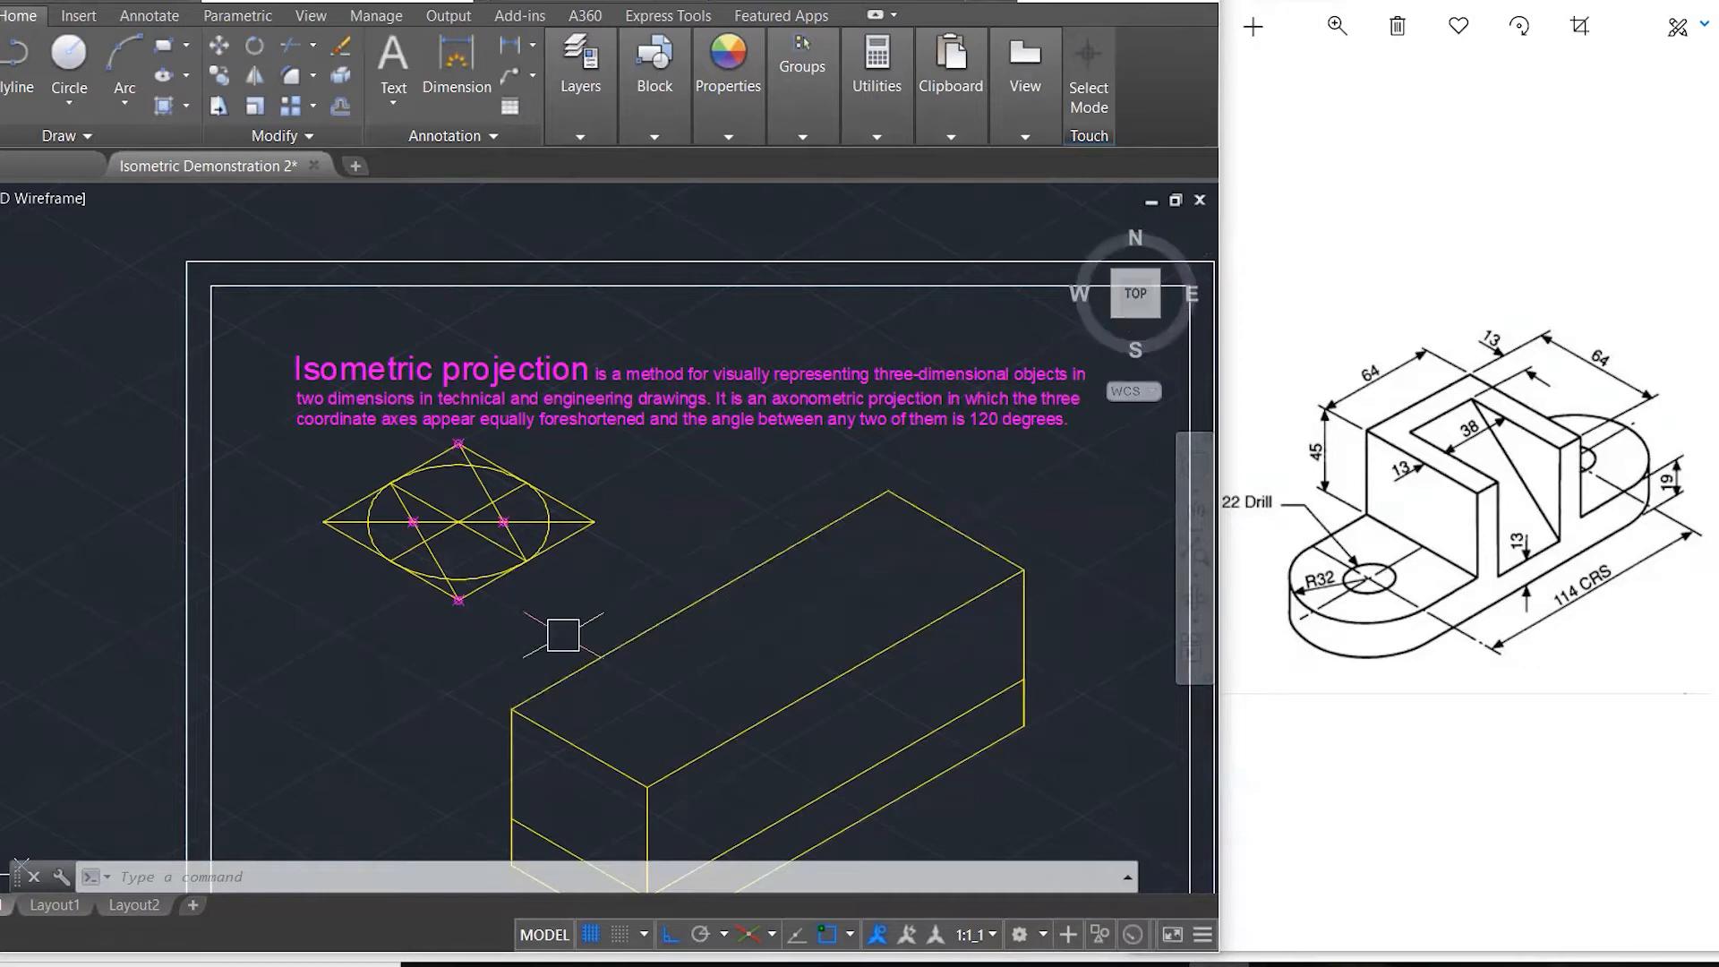
- Draw a 22 × 22 isometric square in the empty area below the large isometric ellipse
type("l")
key("Return")
left_click(298, 646)
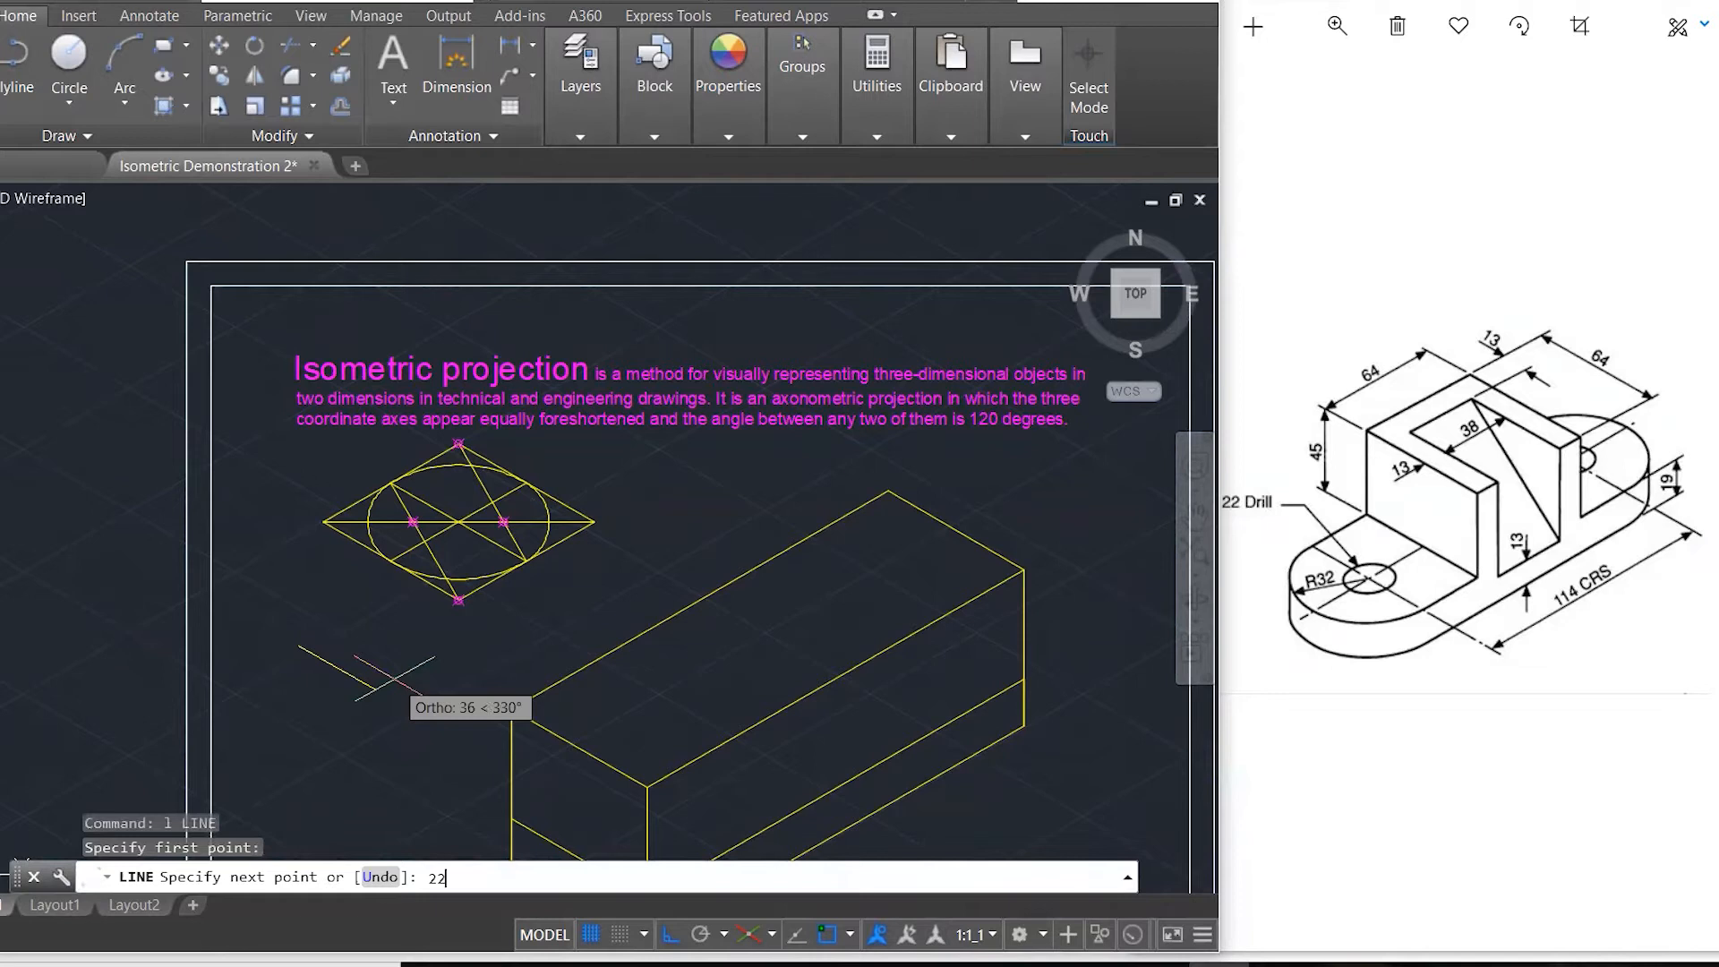
type("22")
key("Return")
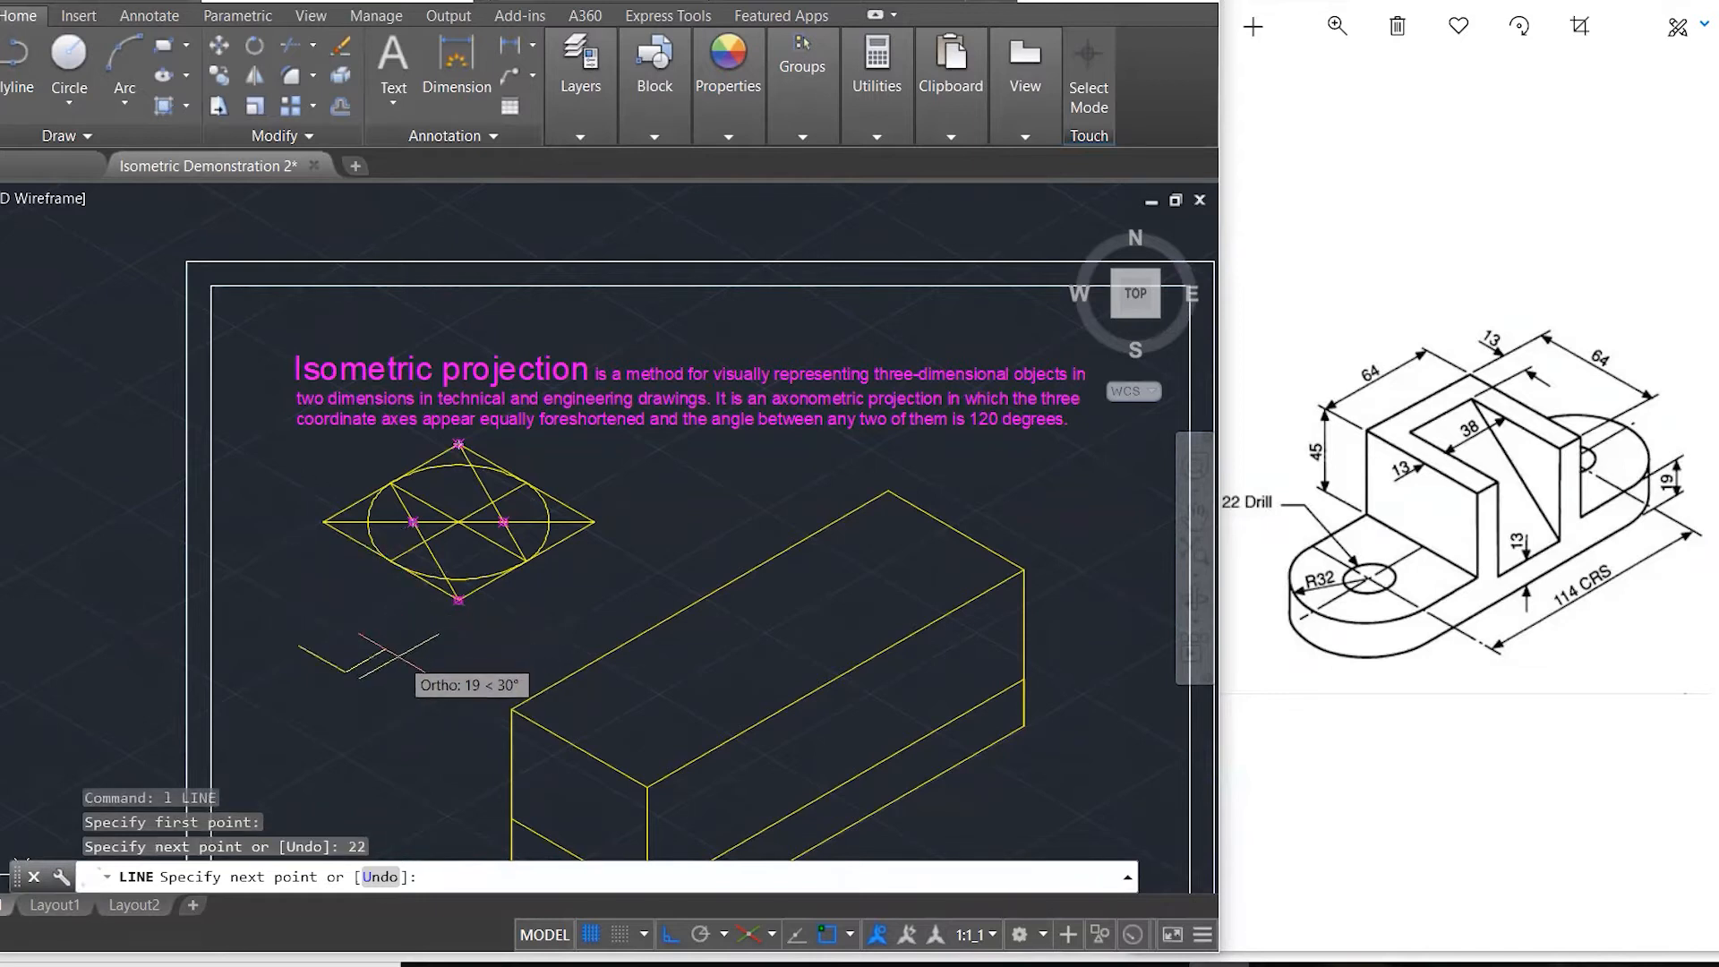
type("22")
key("Return")
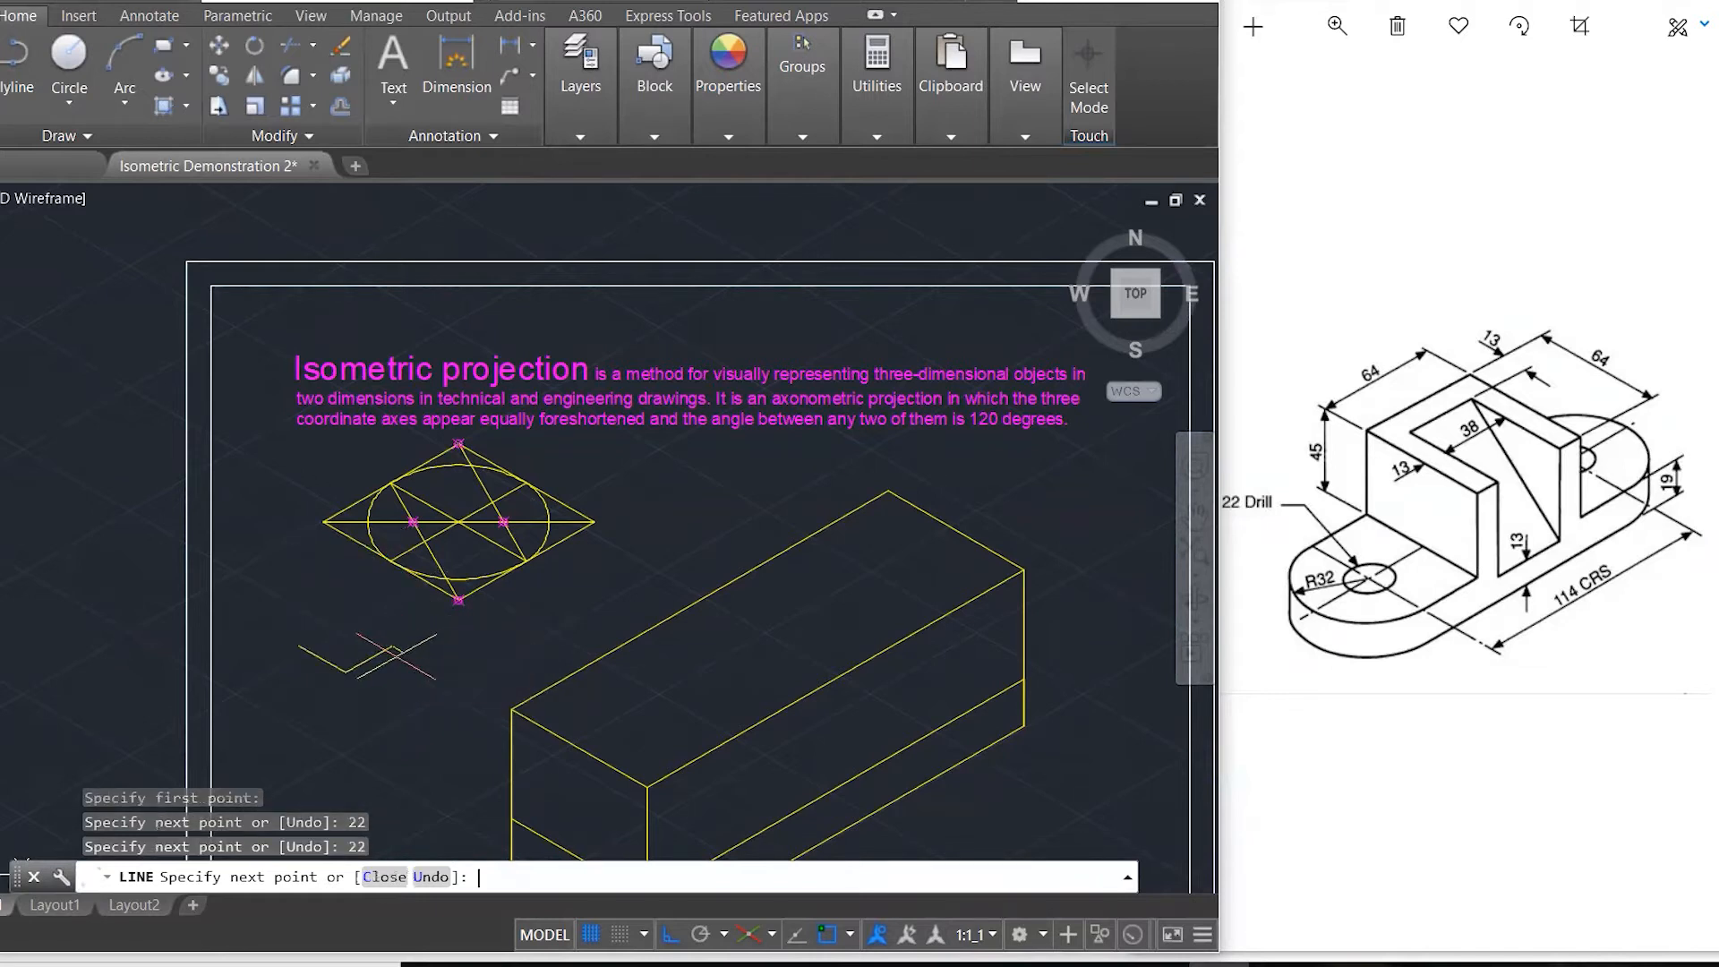
type("22")
key("Return")
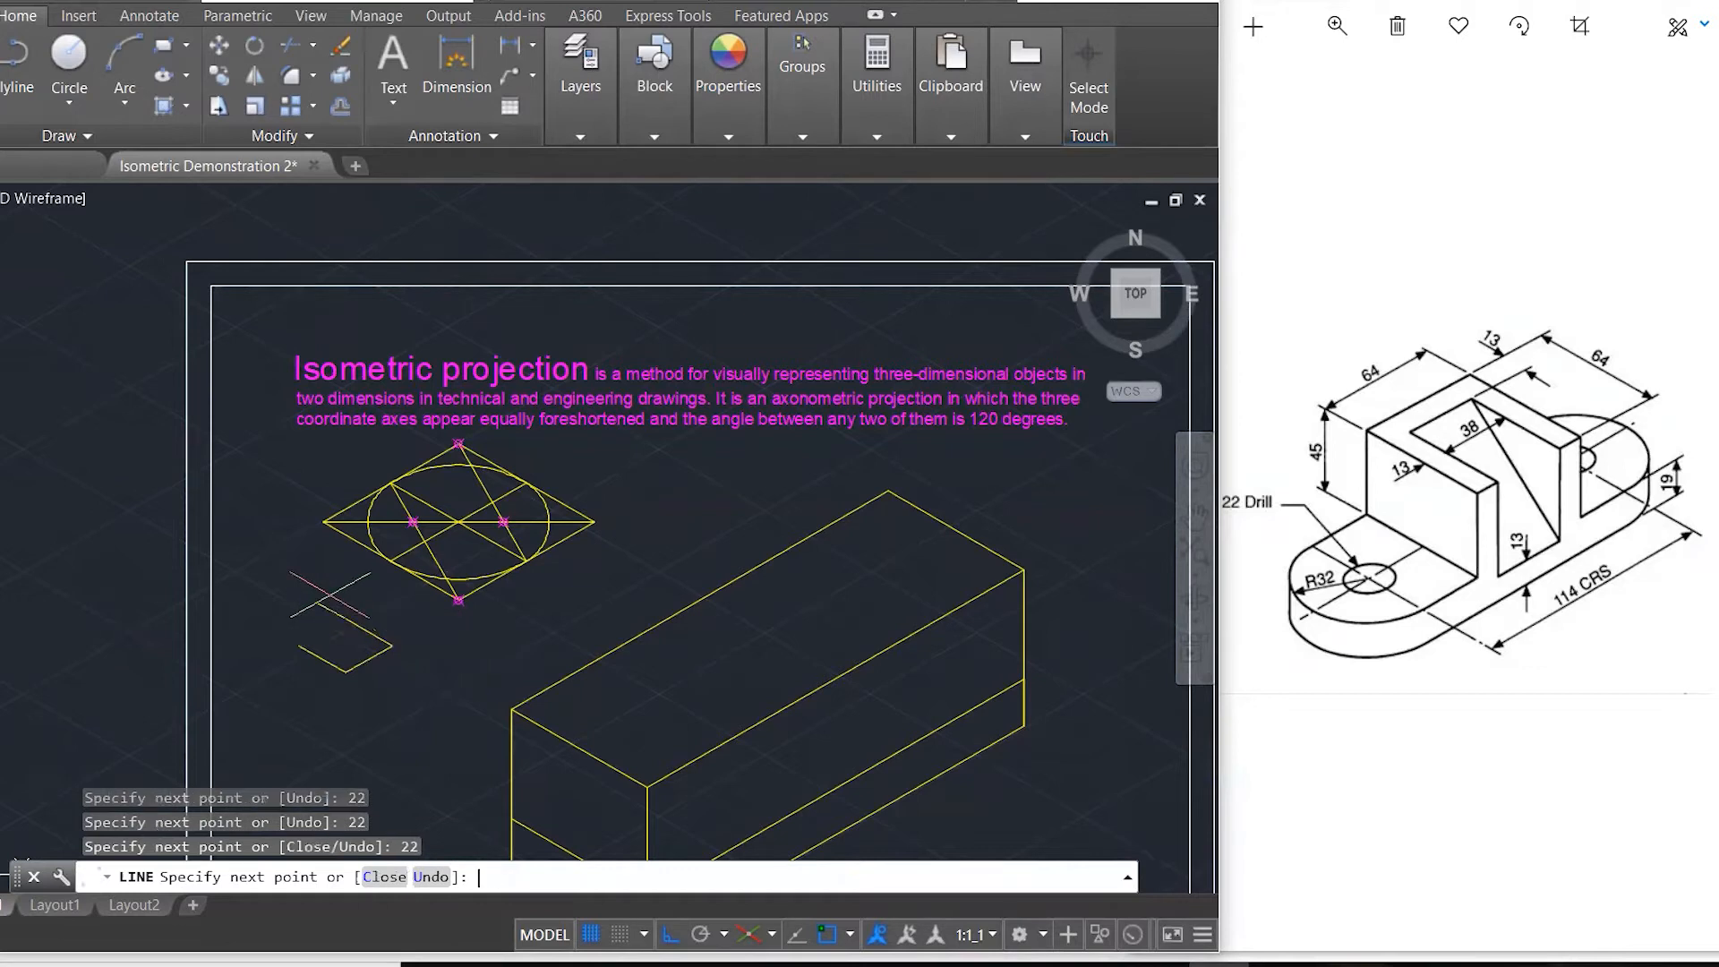
left_click(299, 646)
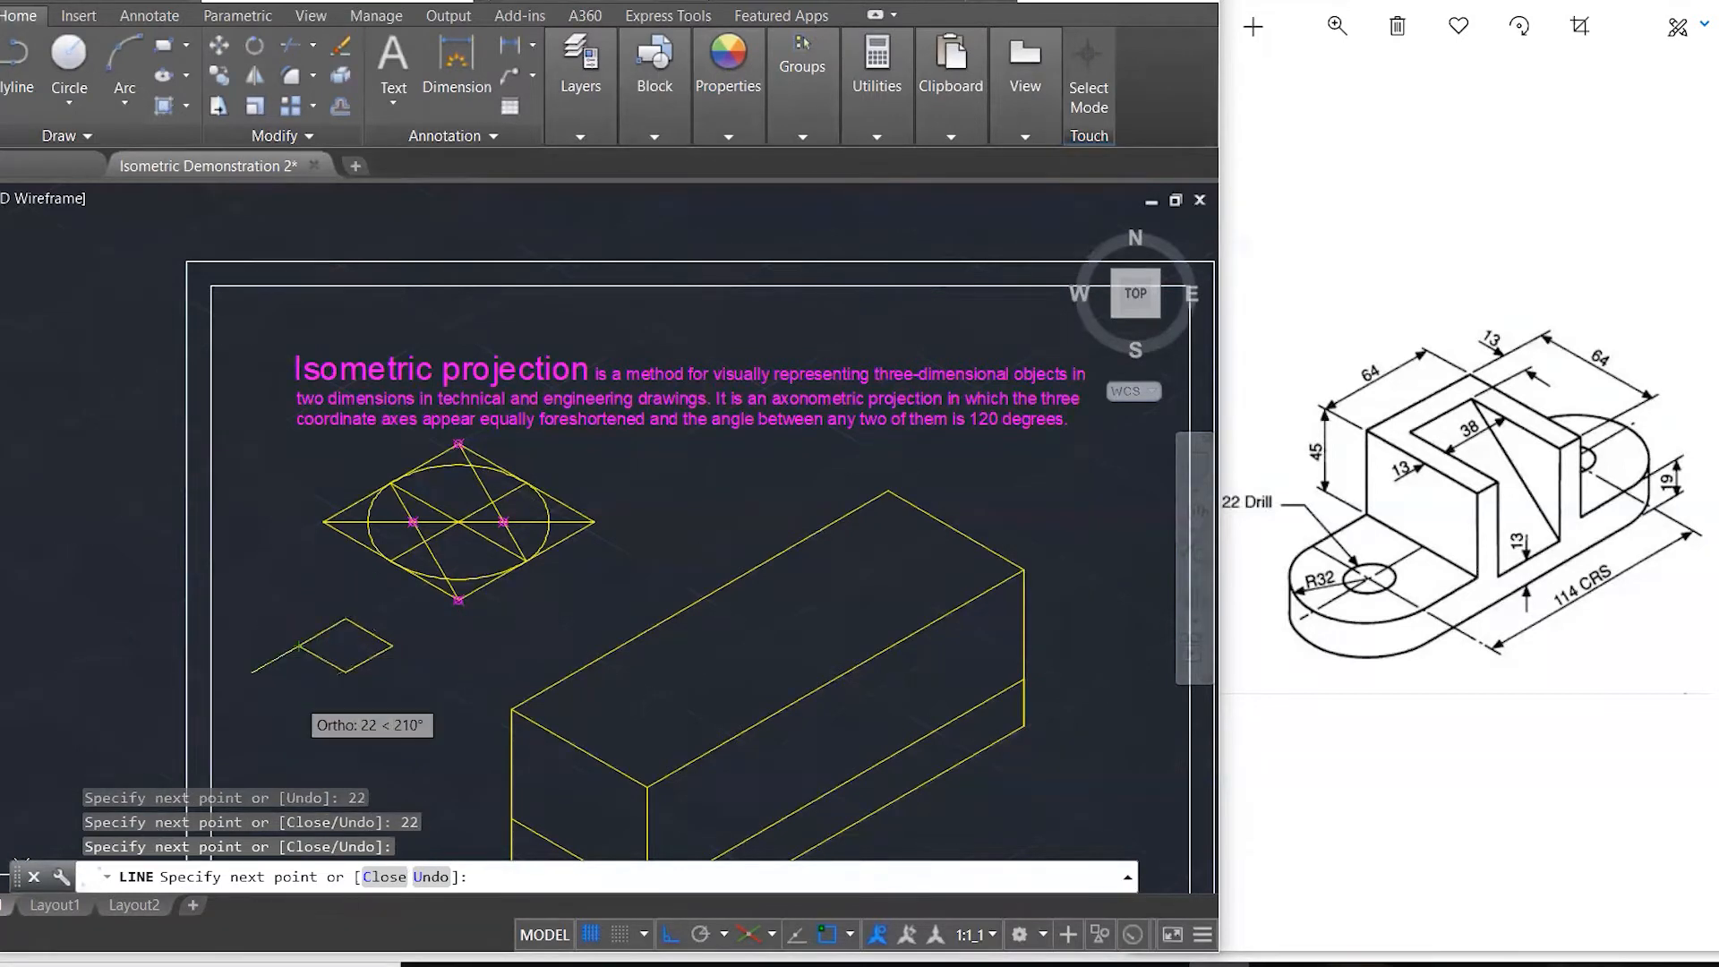
scroll(296, 687, "up", 4)
key("Escape")
key("Escape")
key("Escape")
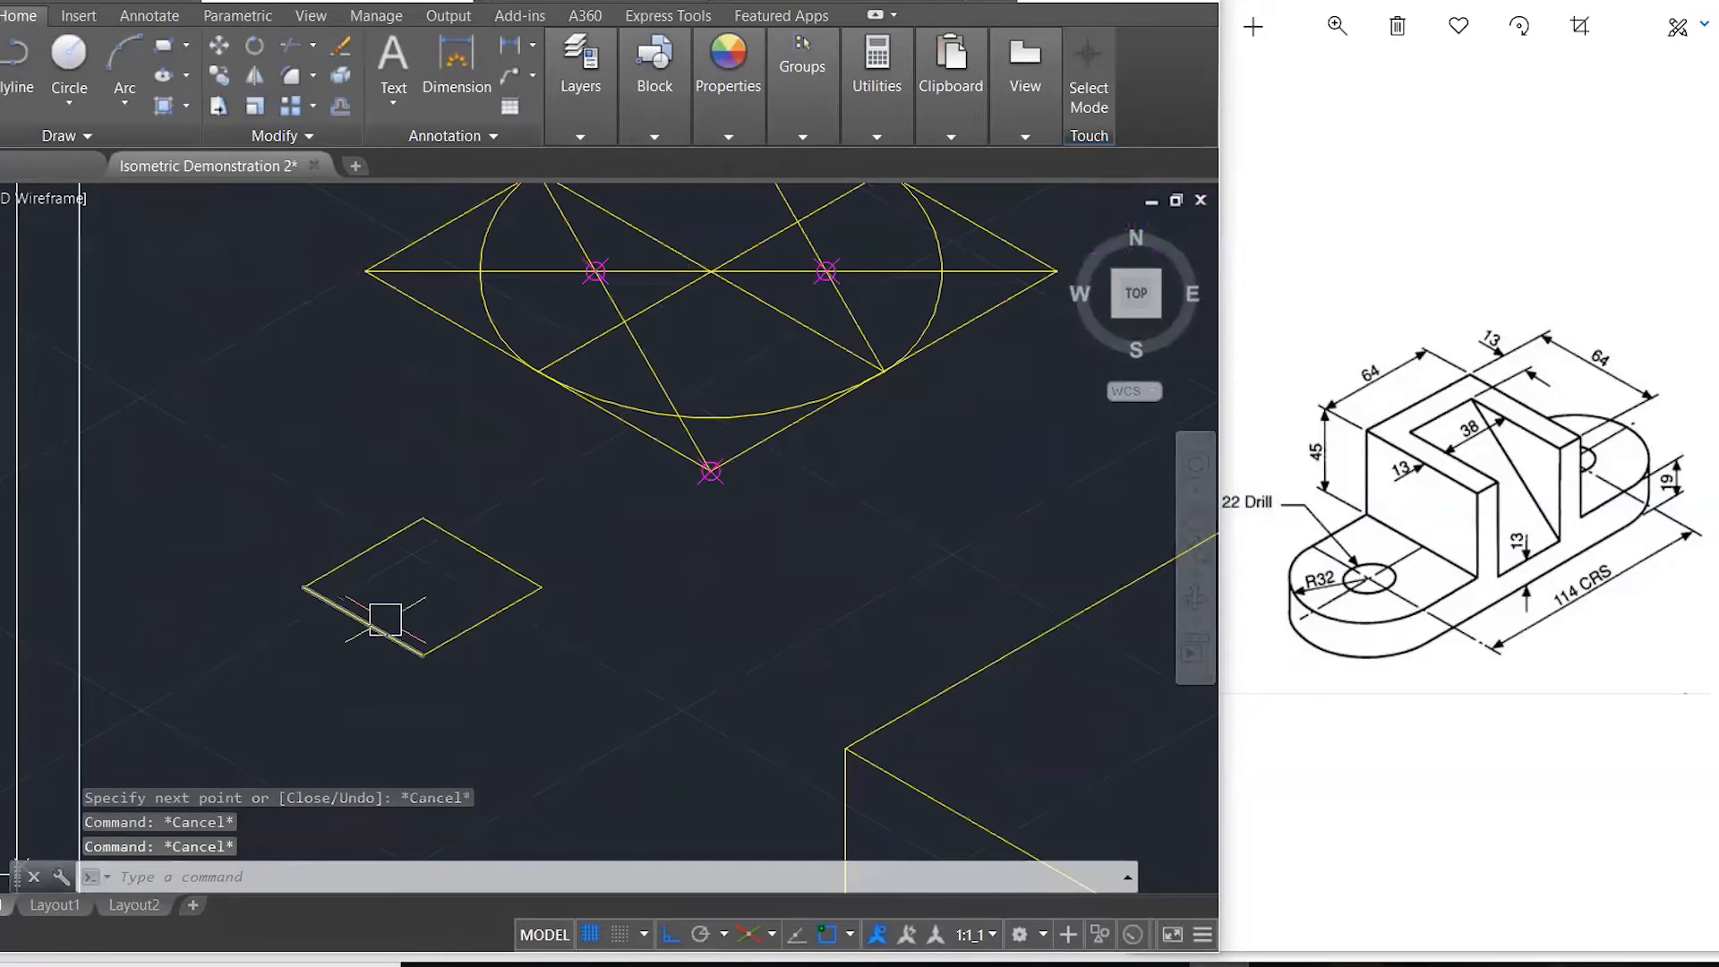
- Draw two centre lines joining the midpoints of opposite sides of the 22 × 22 isometric square
scroll(392, 628, "down", 2)
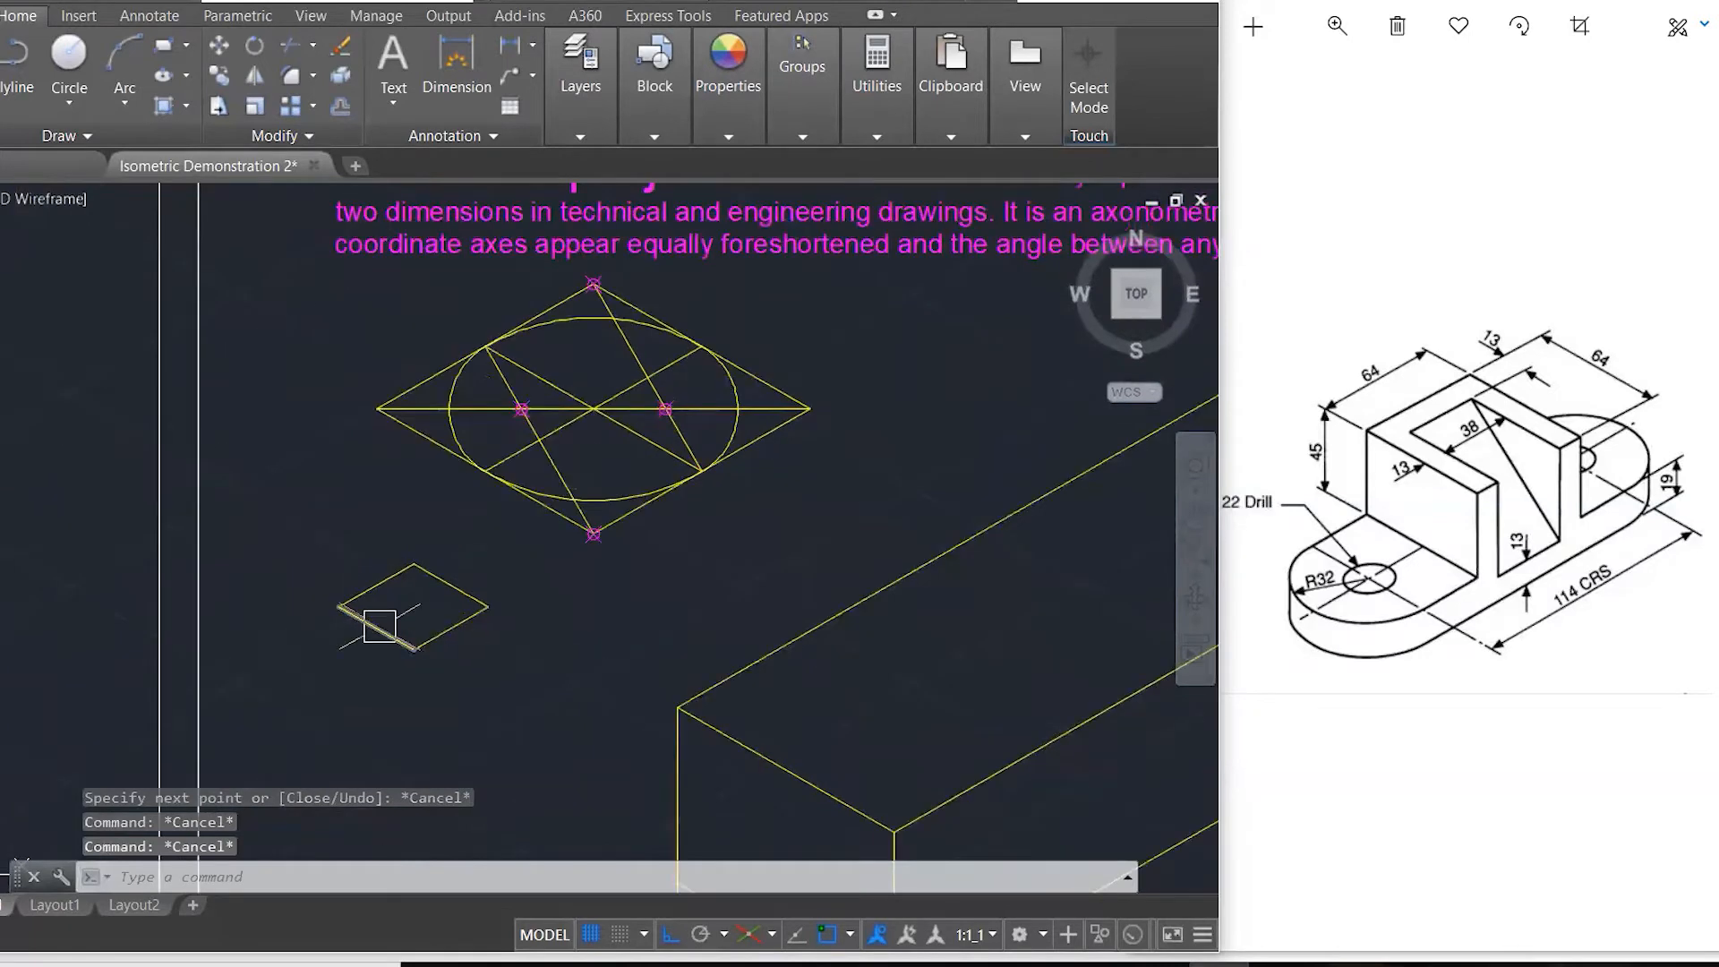
type("l")
key("Return")
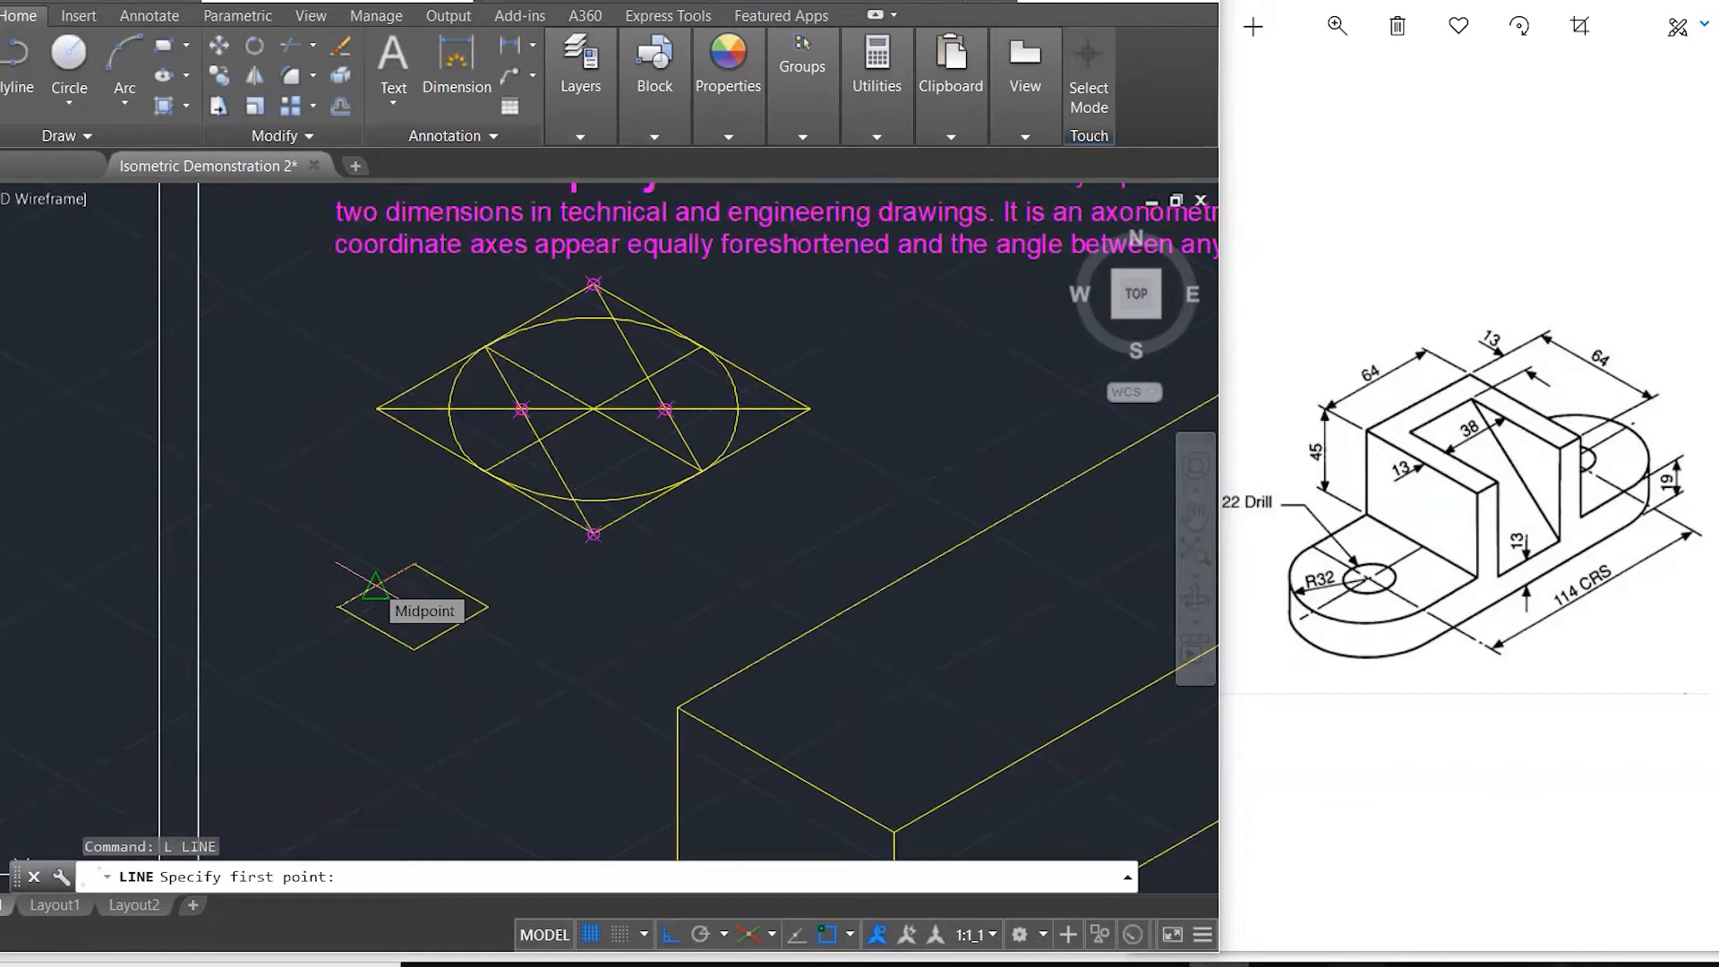
left_click(376, 586)
left_click(450, 629)
key("Escape")
key("Return")
left_click(414, 566)
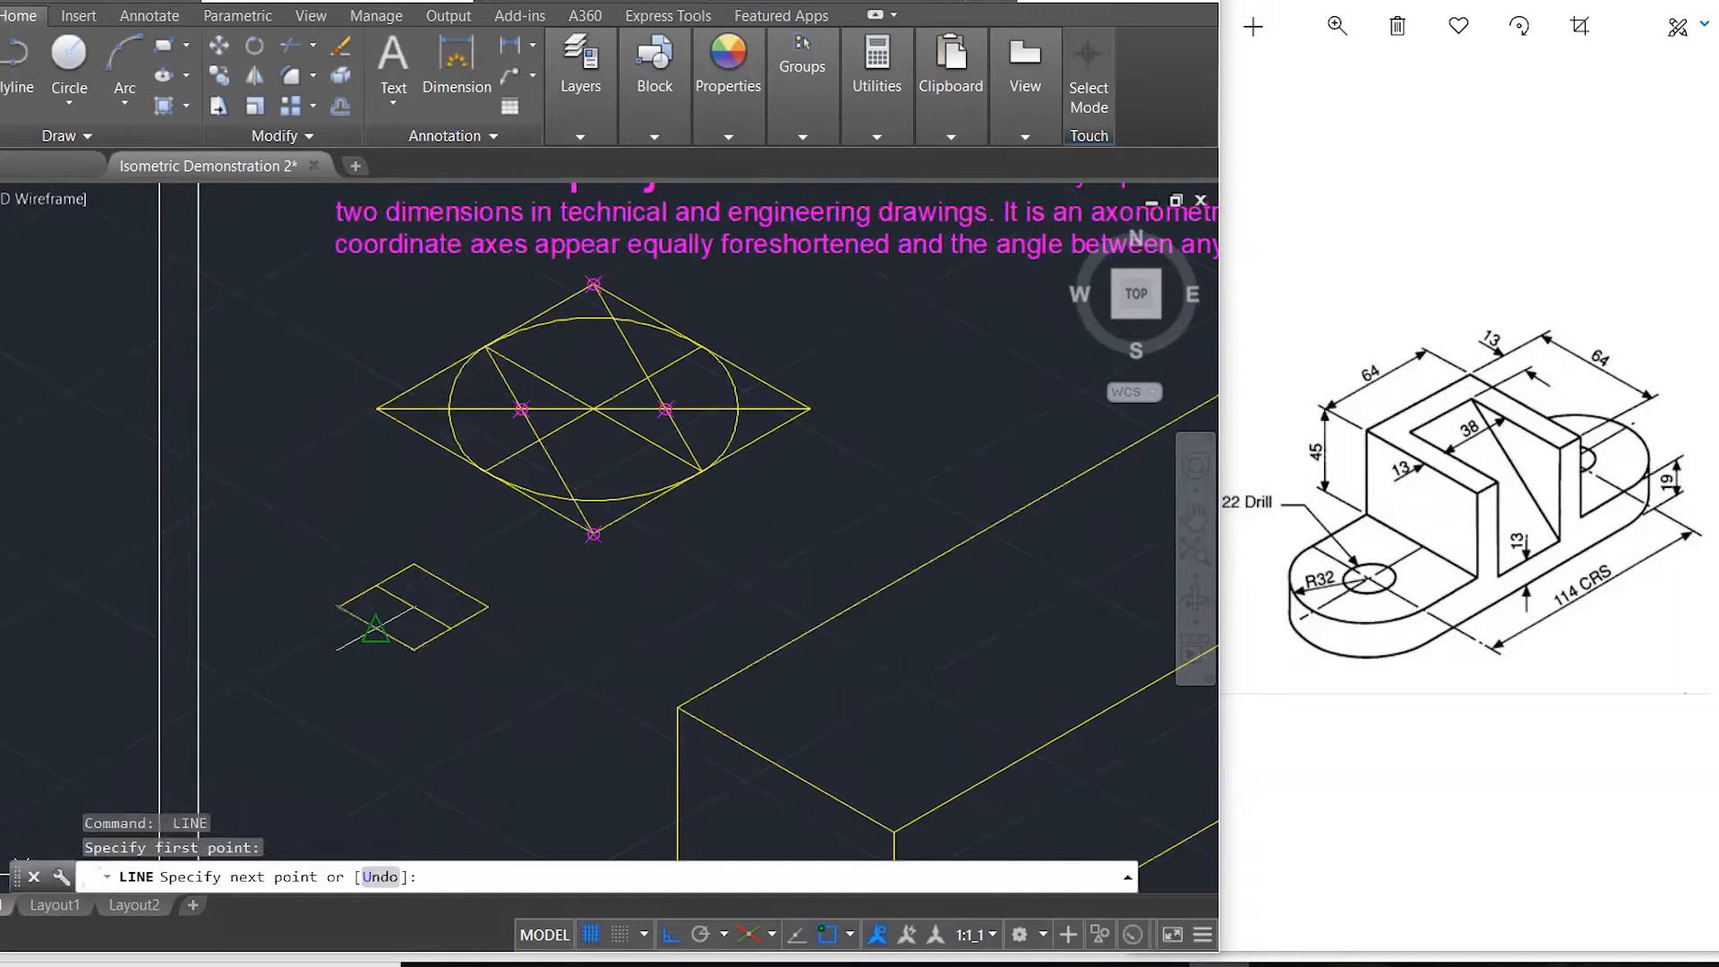
left_click(450, 586)
key("Escape")
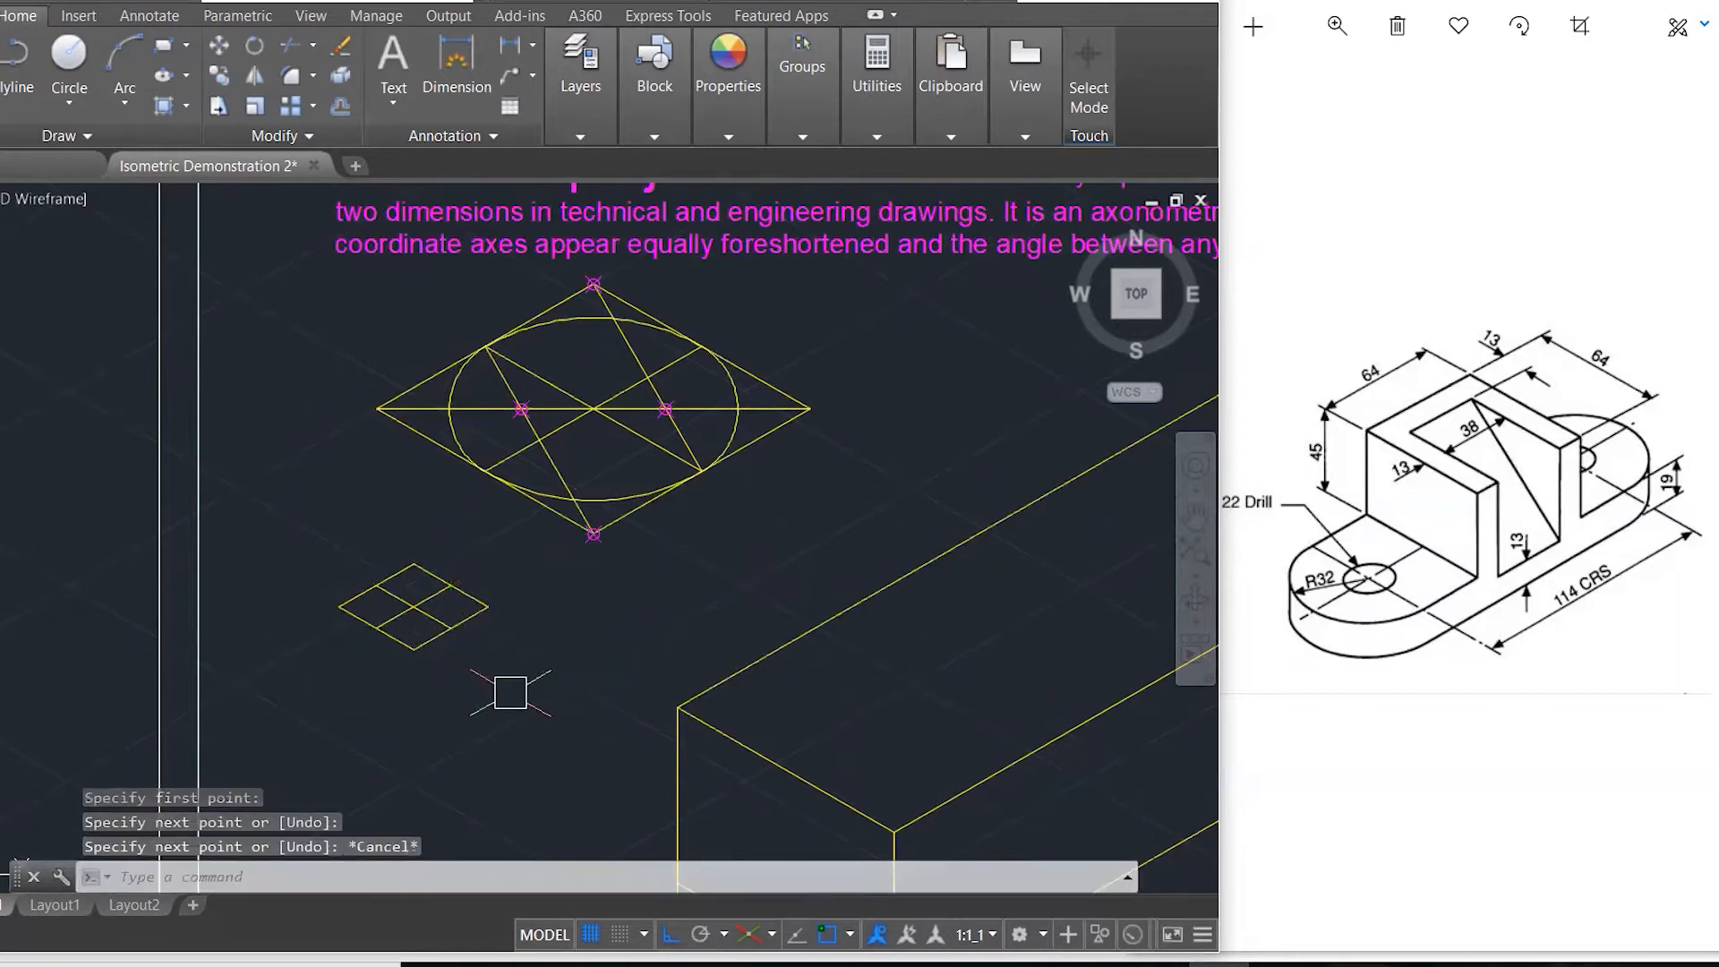
- Draw the long horizontal diagonal between the left and right corners of the small isometric square
key("Return")
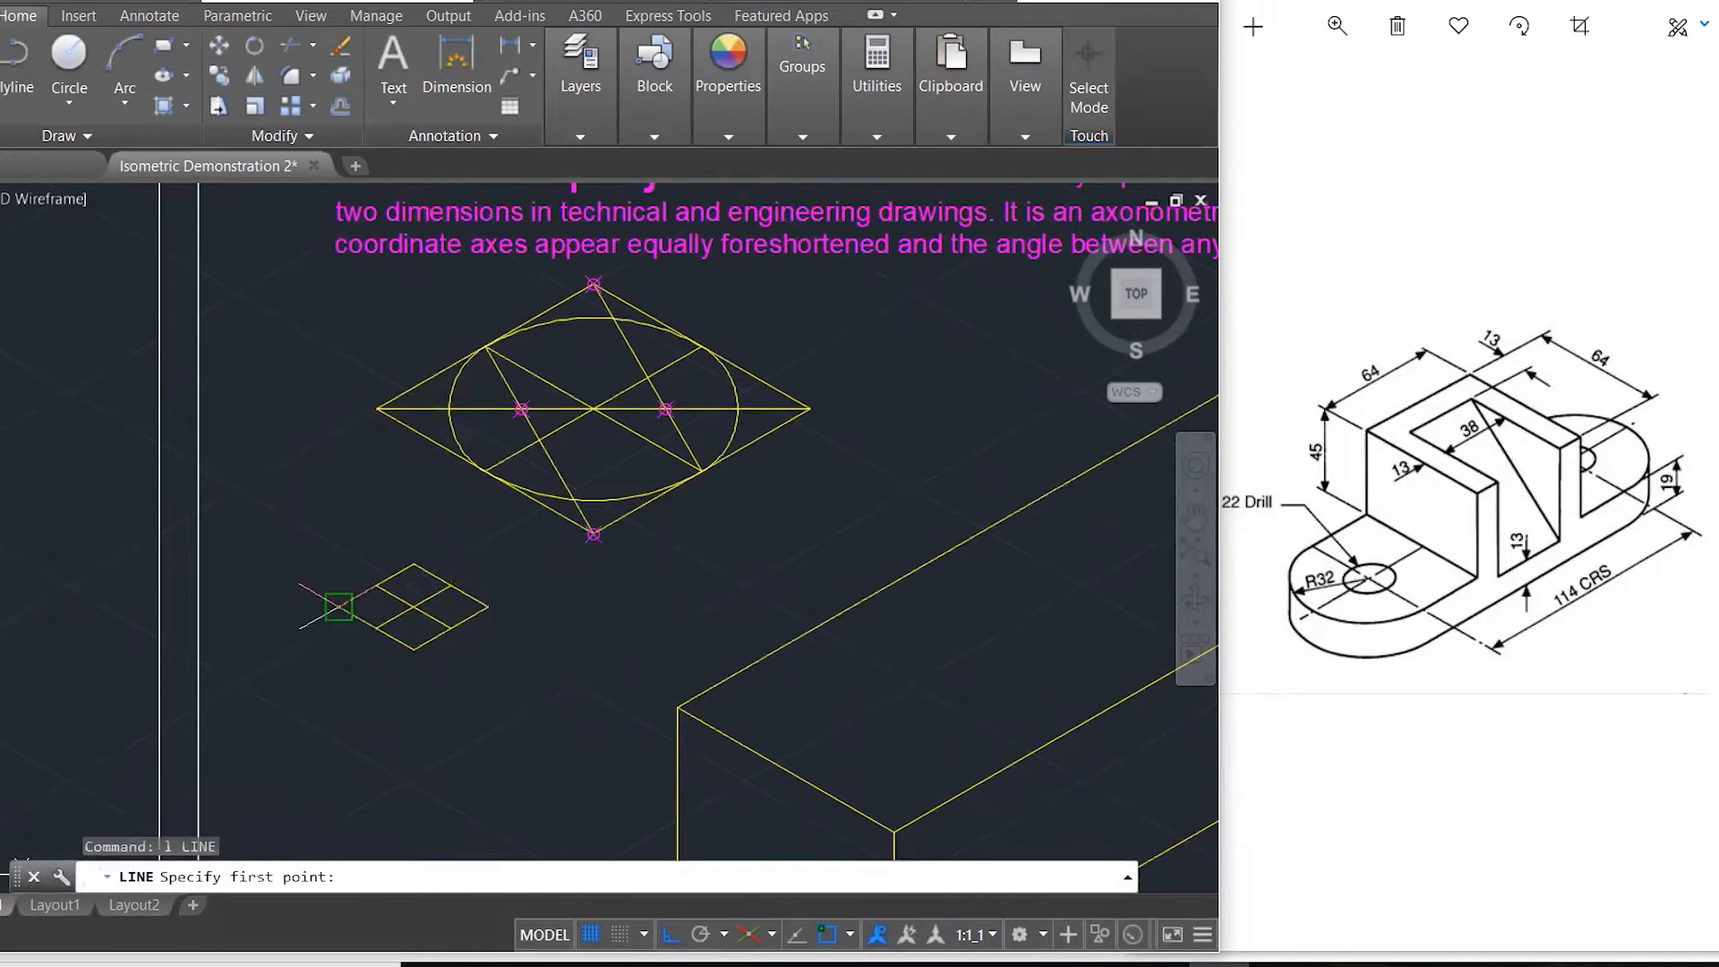
left_click(338, 607)
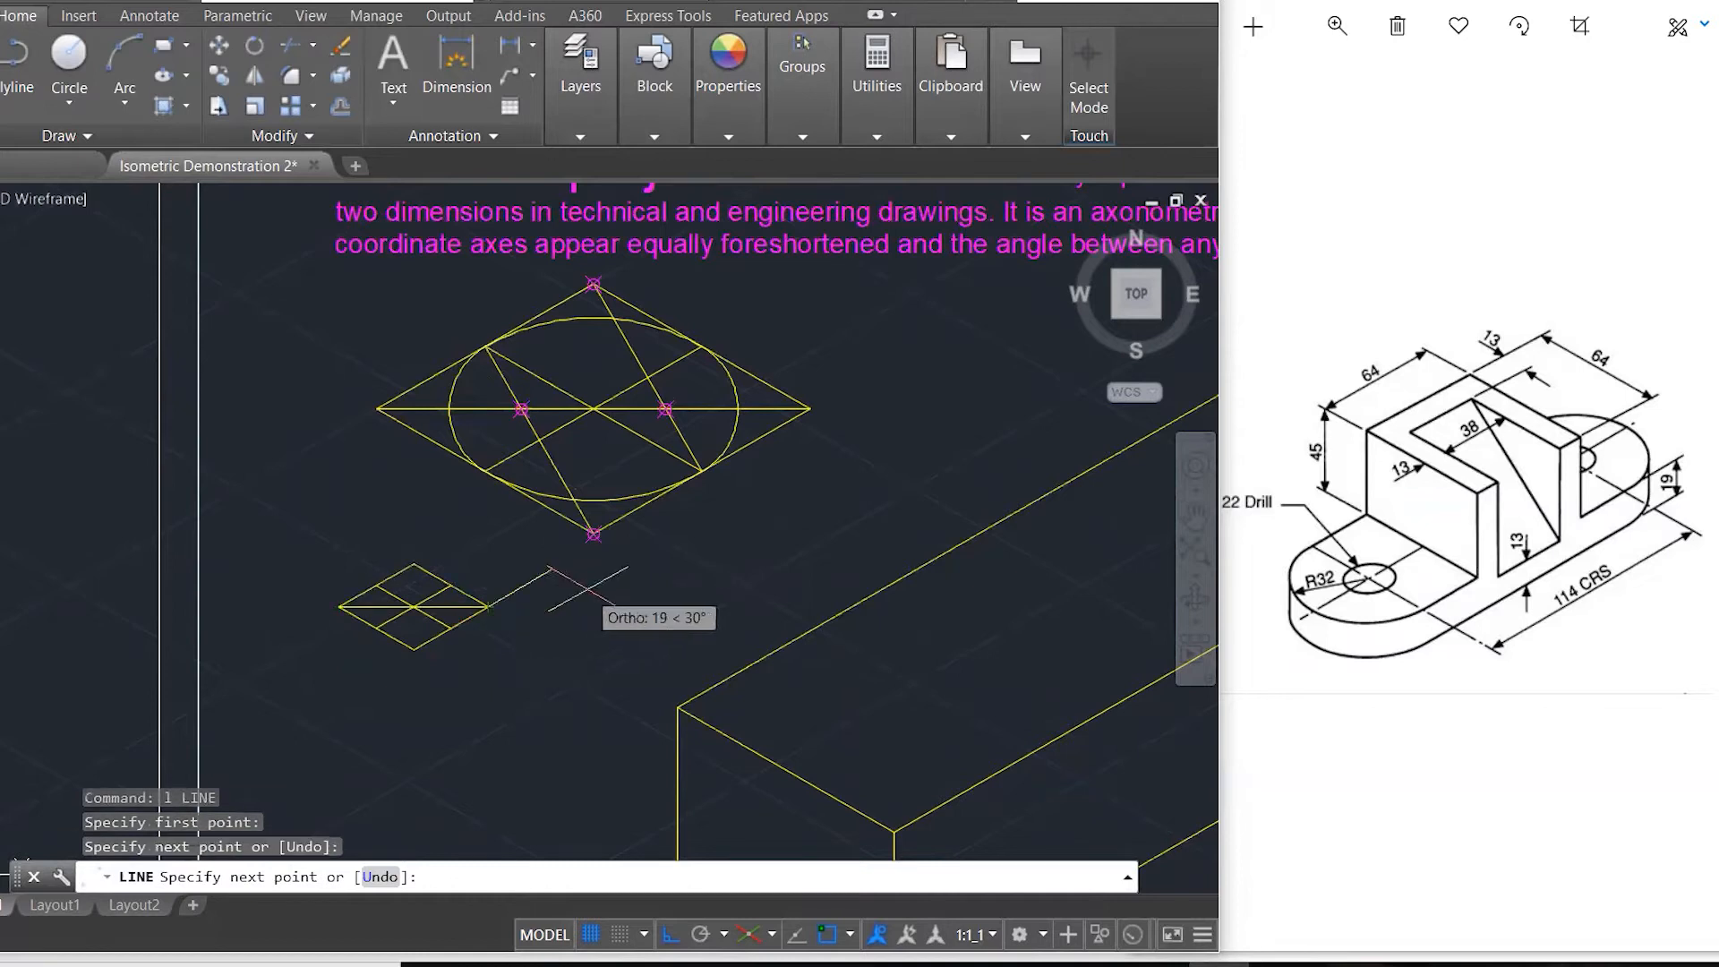
key("Escape")
key("Escape")
key("Escape")
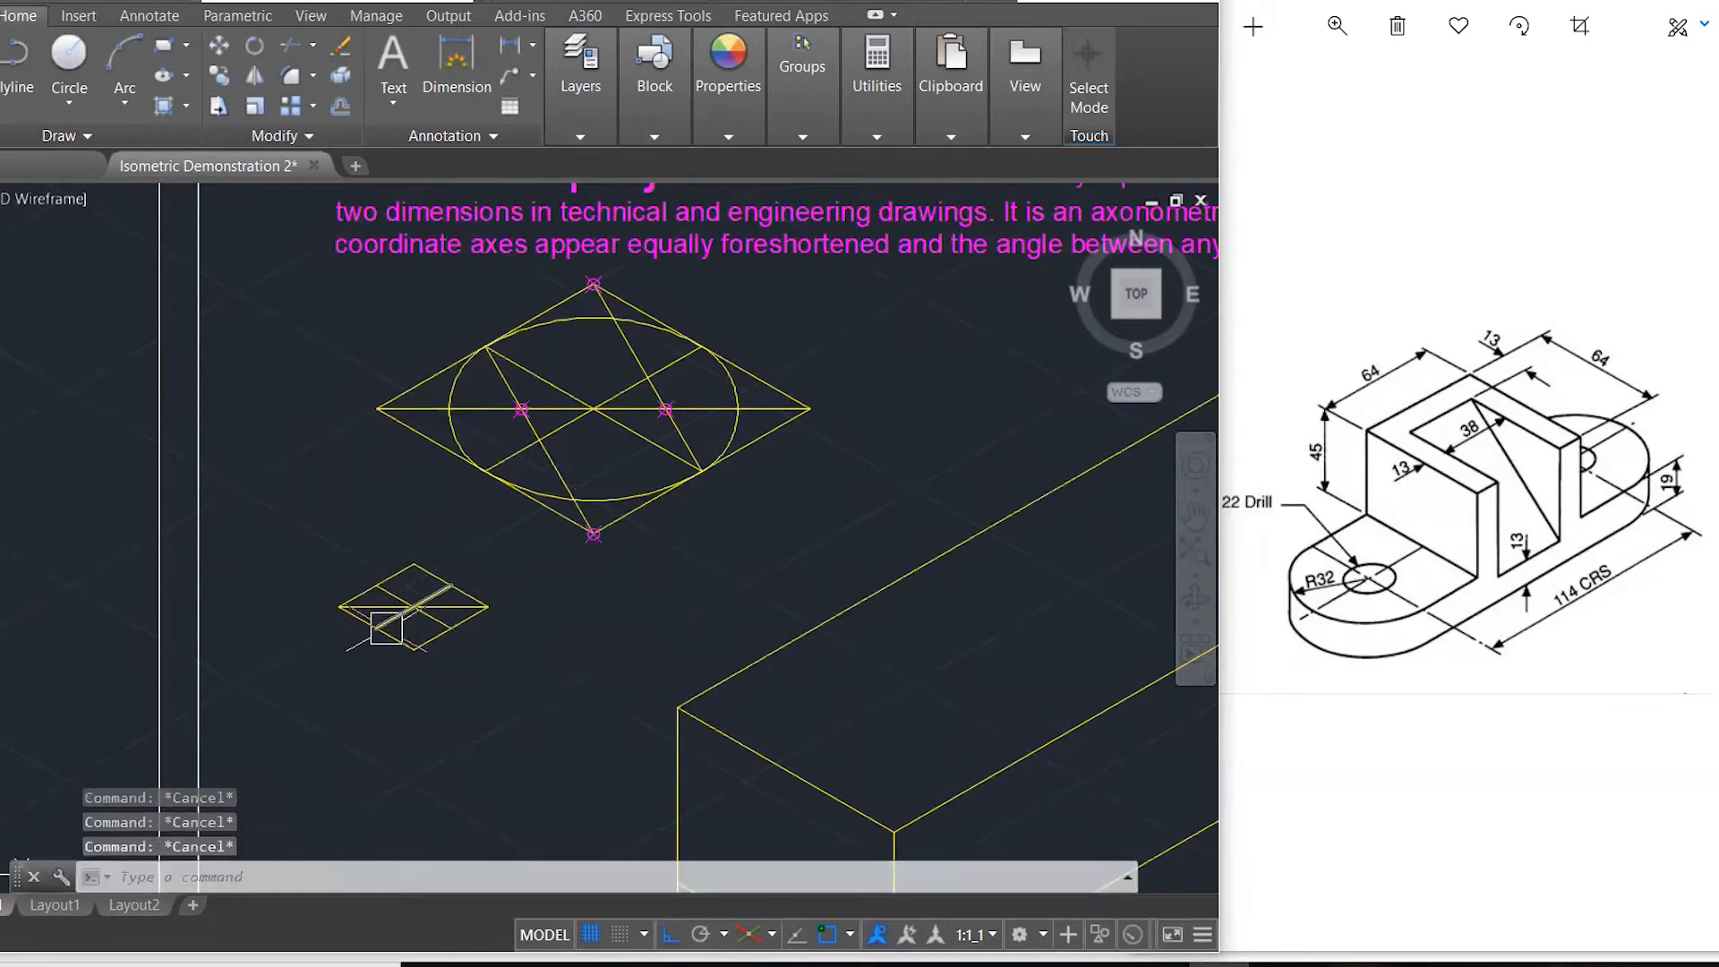
- Join the small square's bottom corner to its upper-left side's midpoint and its top corner to its lower-right side's midpoint
type("l")
key("Return")
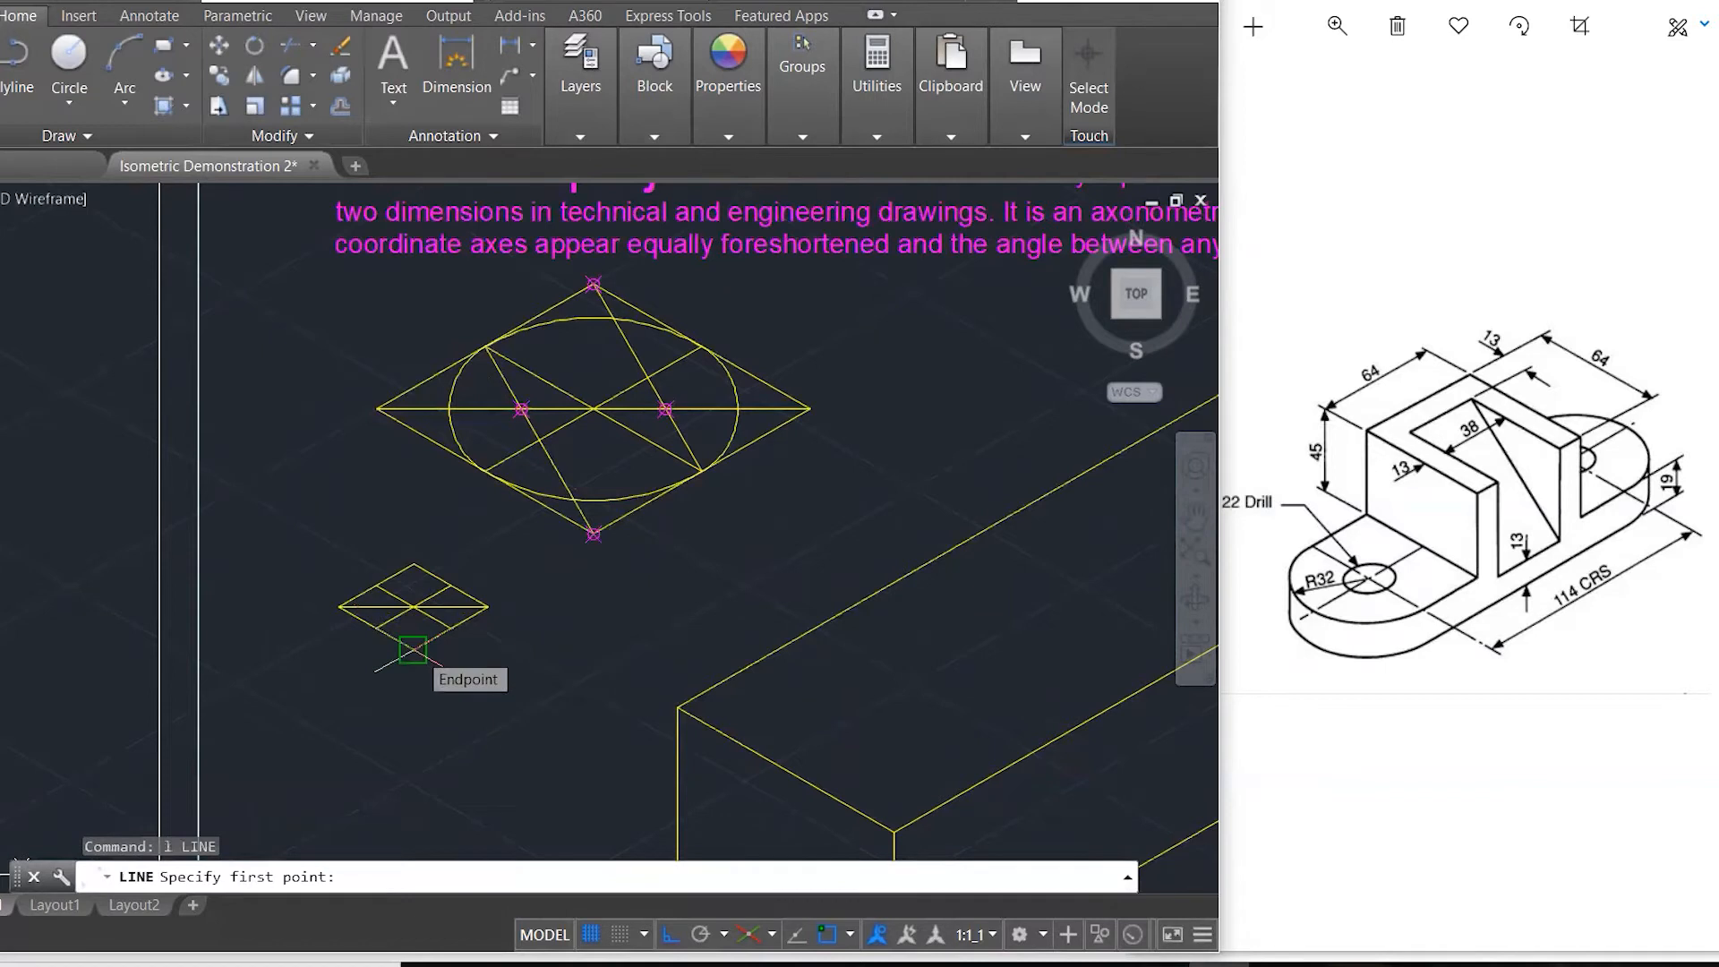
left_click(413, 649)
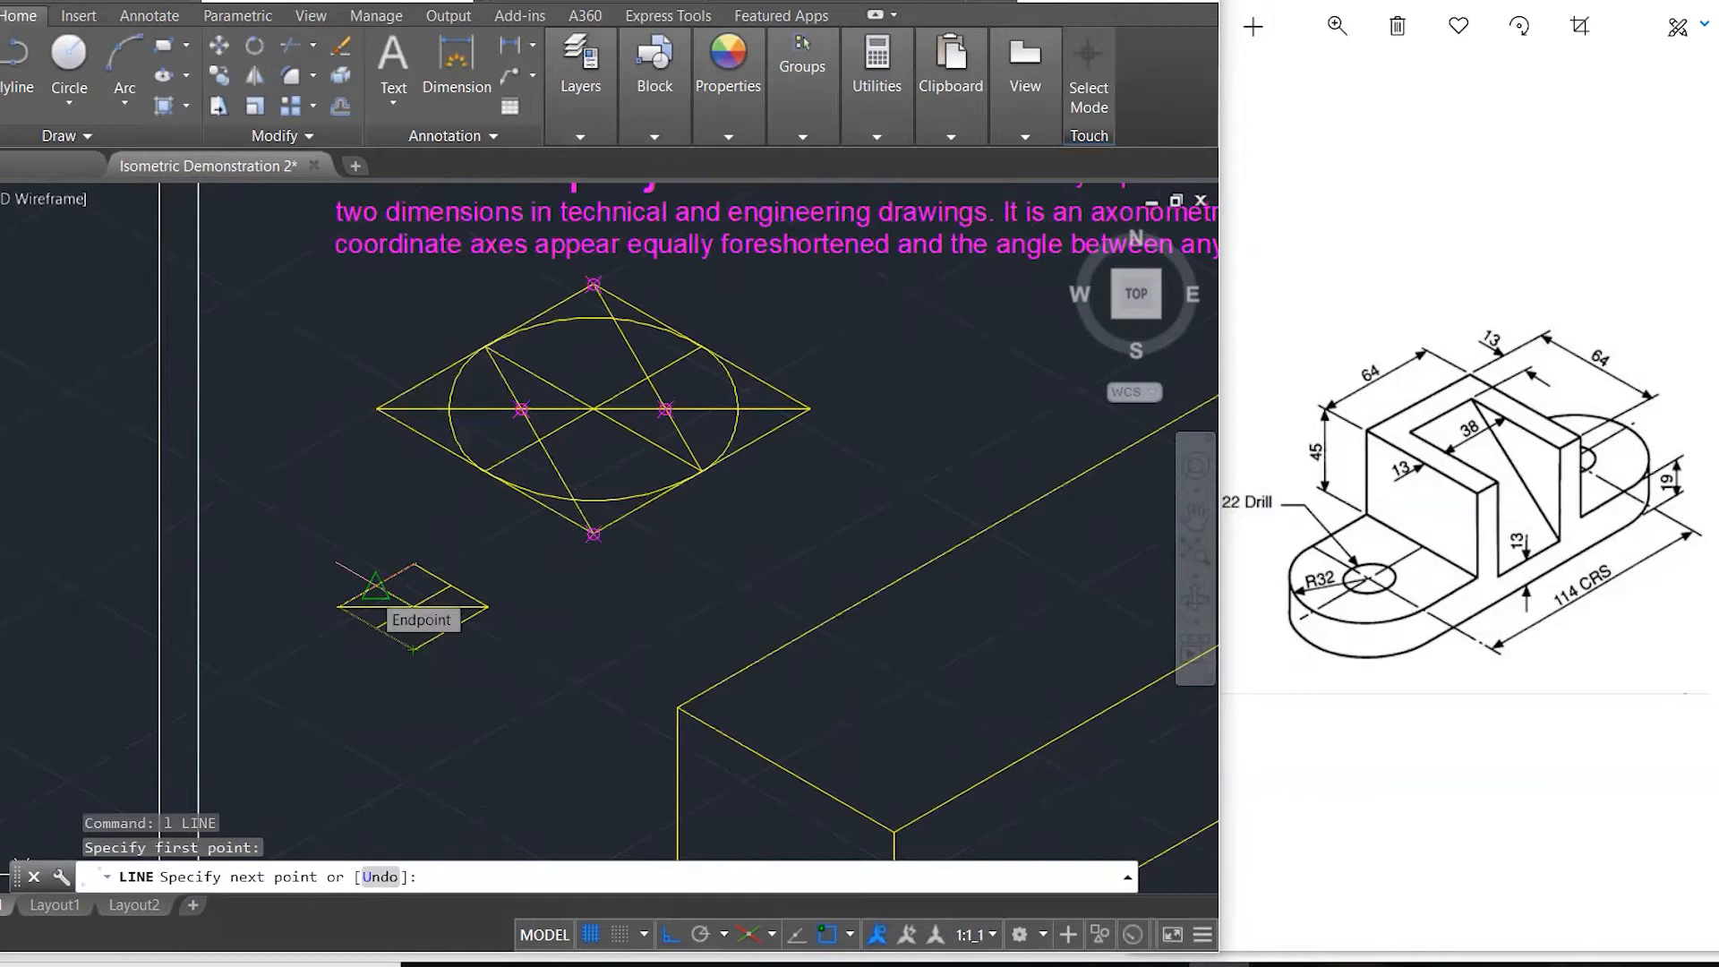
left_click(451, 628)
key("Escape")
key("Return")
left_click(451, 628)
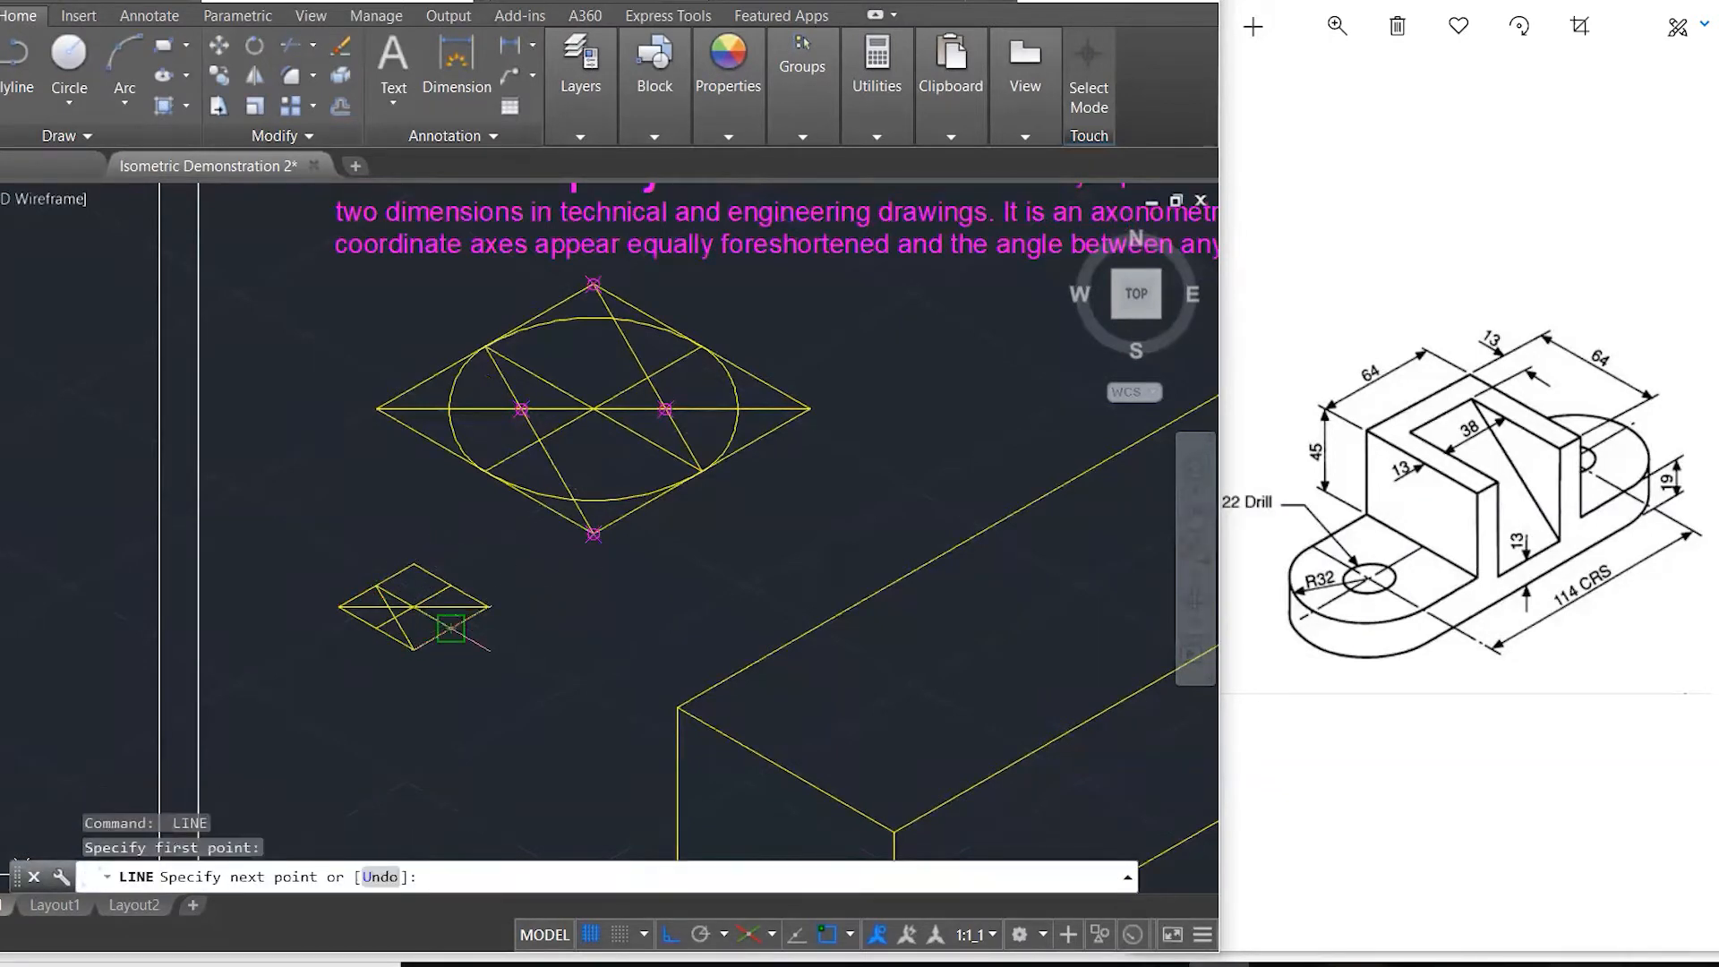
left_click(412, 563)
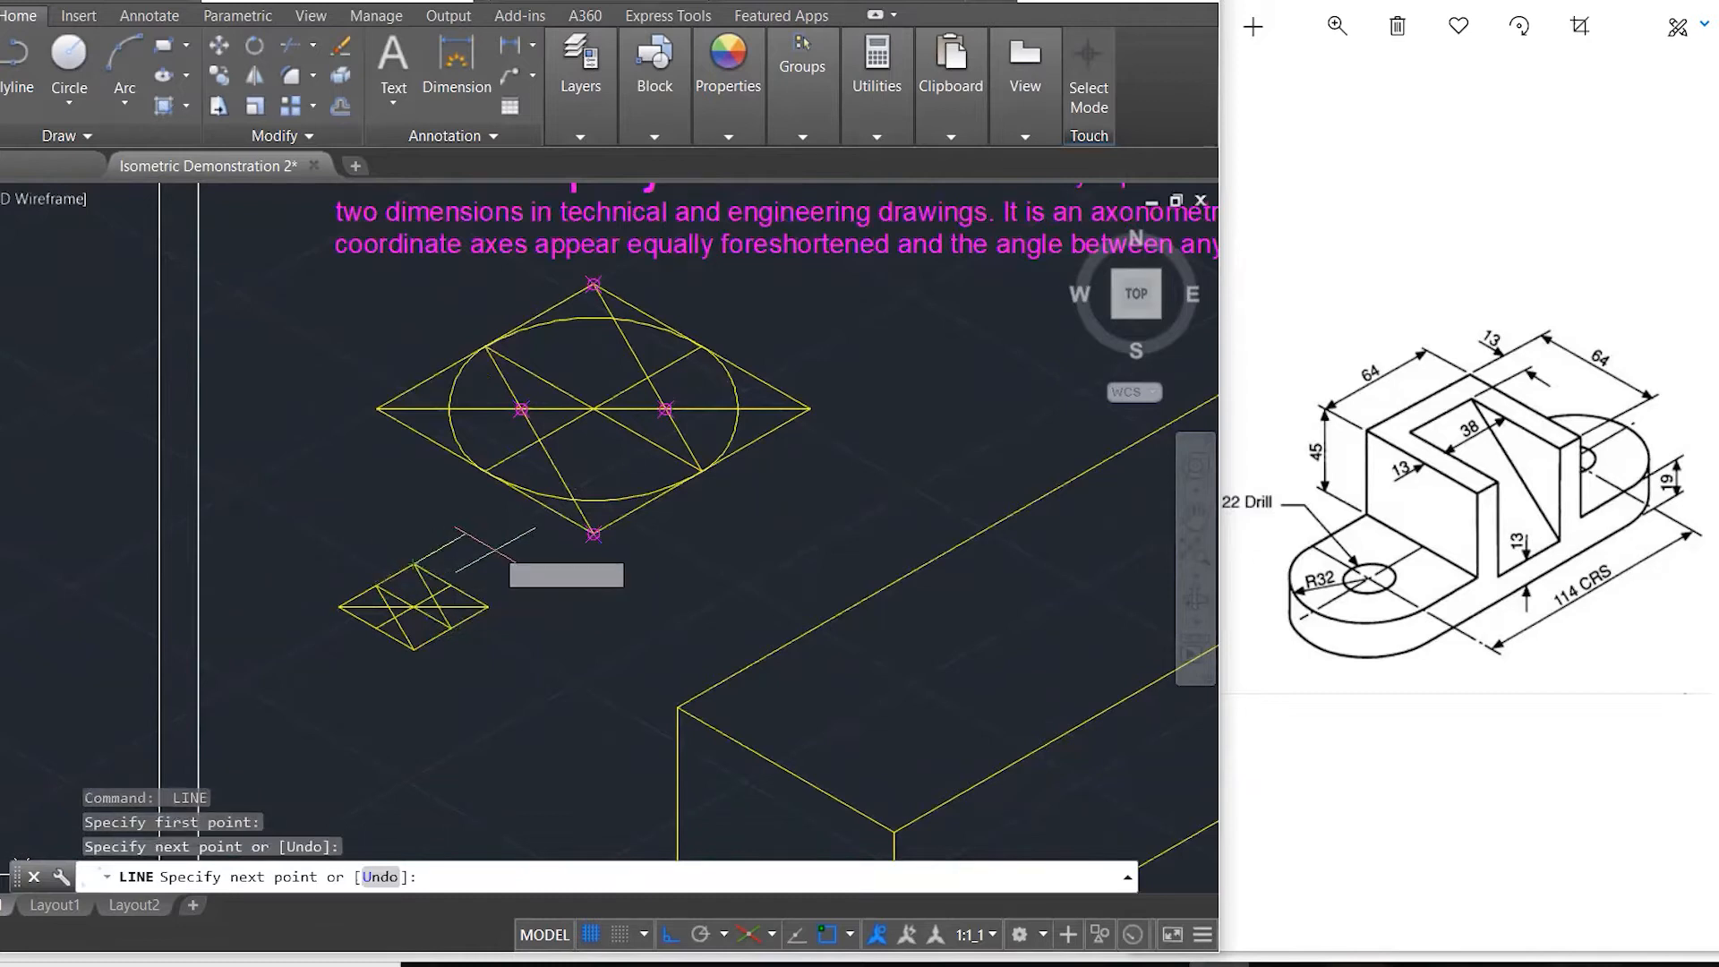
scroll(399, 623, "up", 2)
key("Escape")
key("Escape")
key("Escape")
key("Escape")
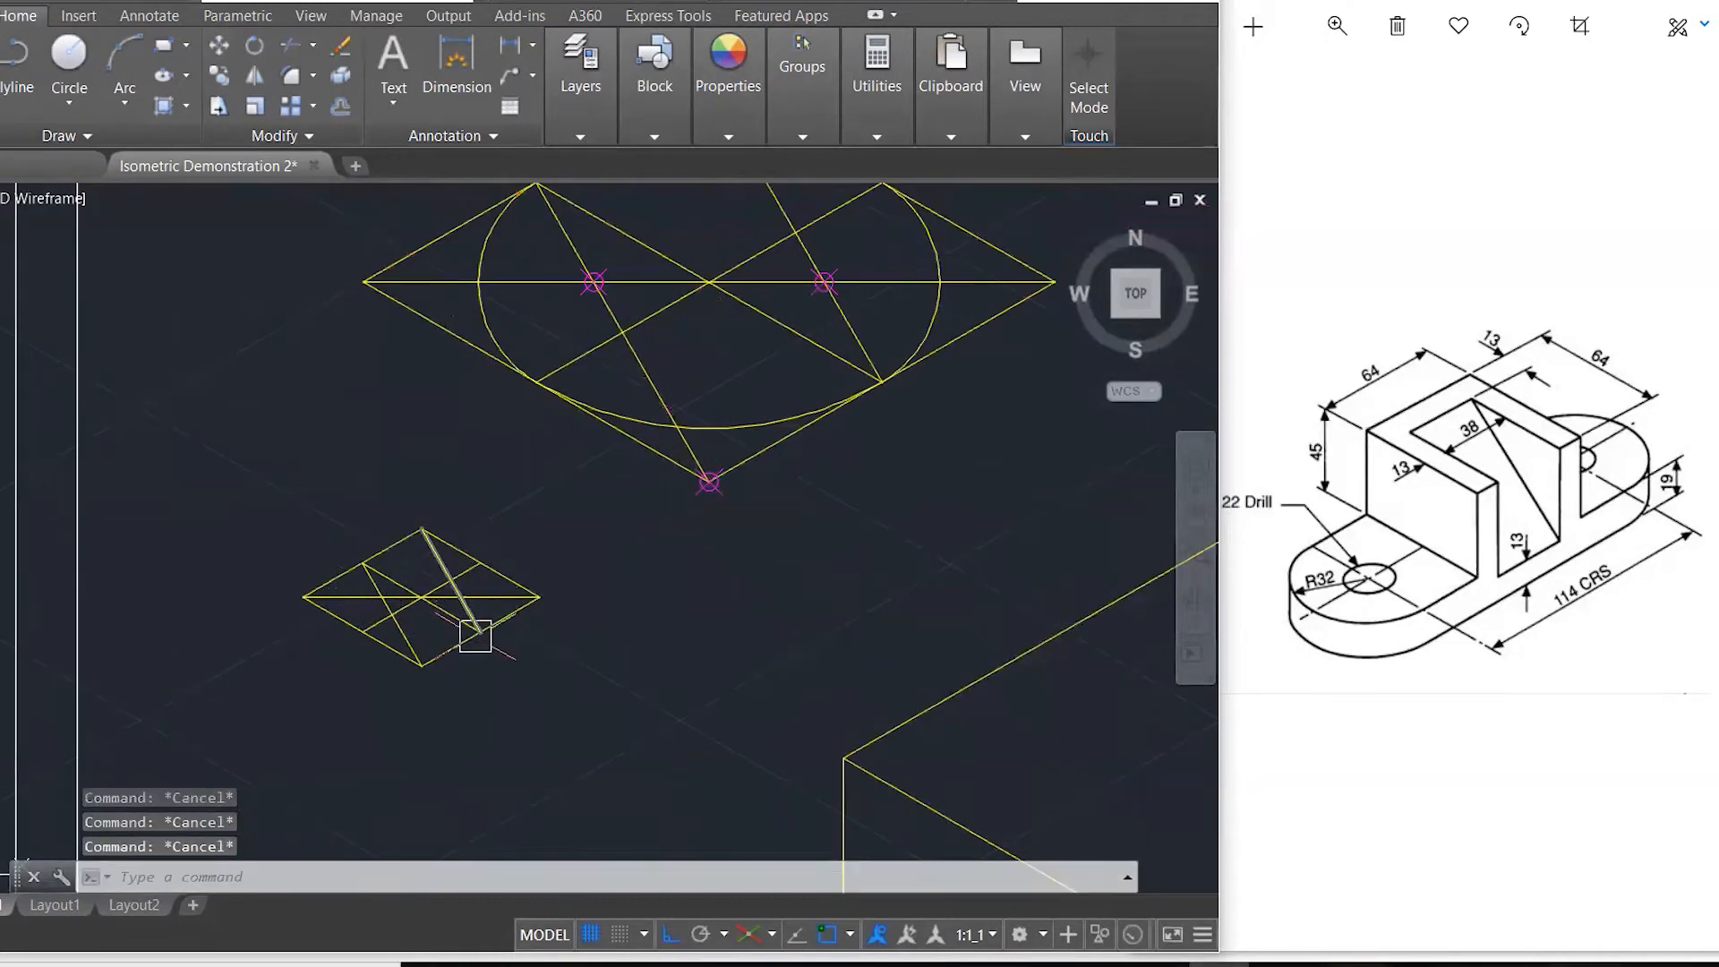
- Draw two circles of radius about 6 centred where the slanted construction lines cross the small square's long diagonal
type("c")
key("Return")
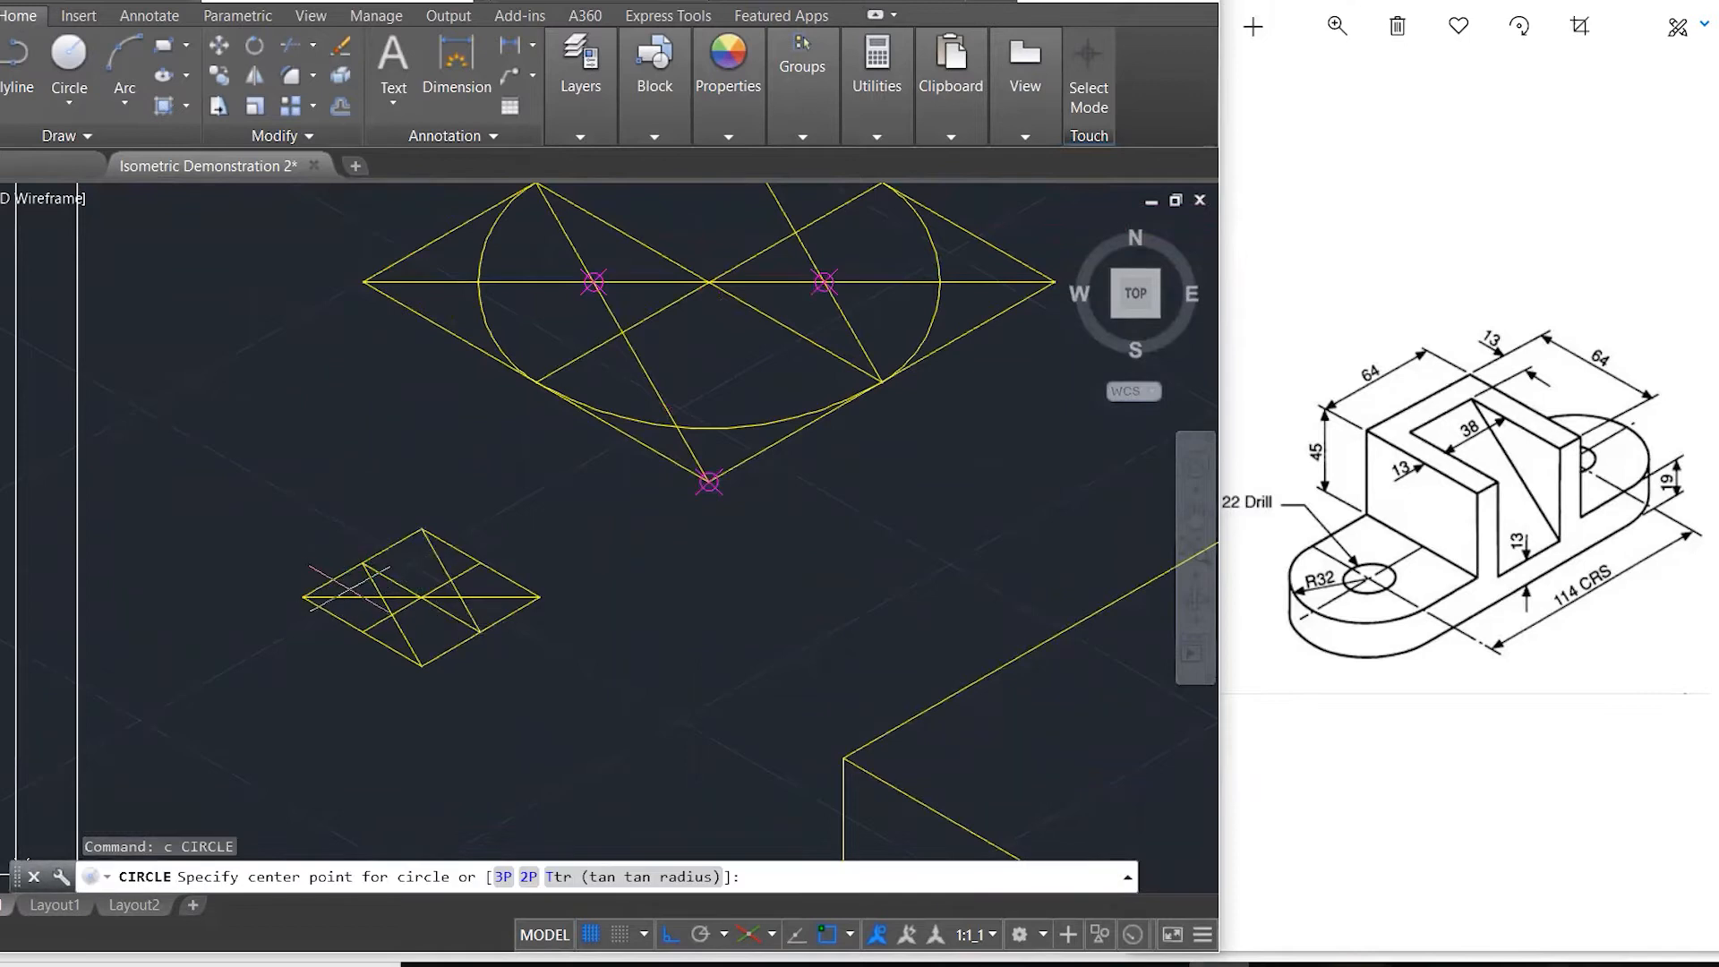
left_click(381, 596)
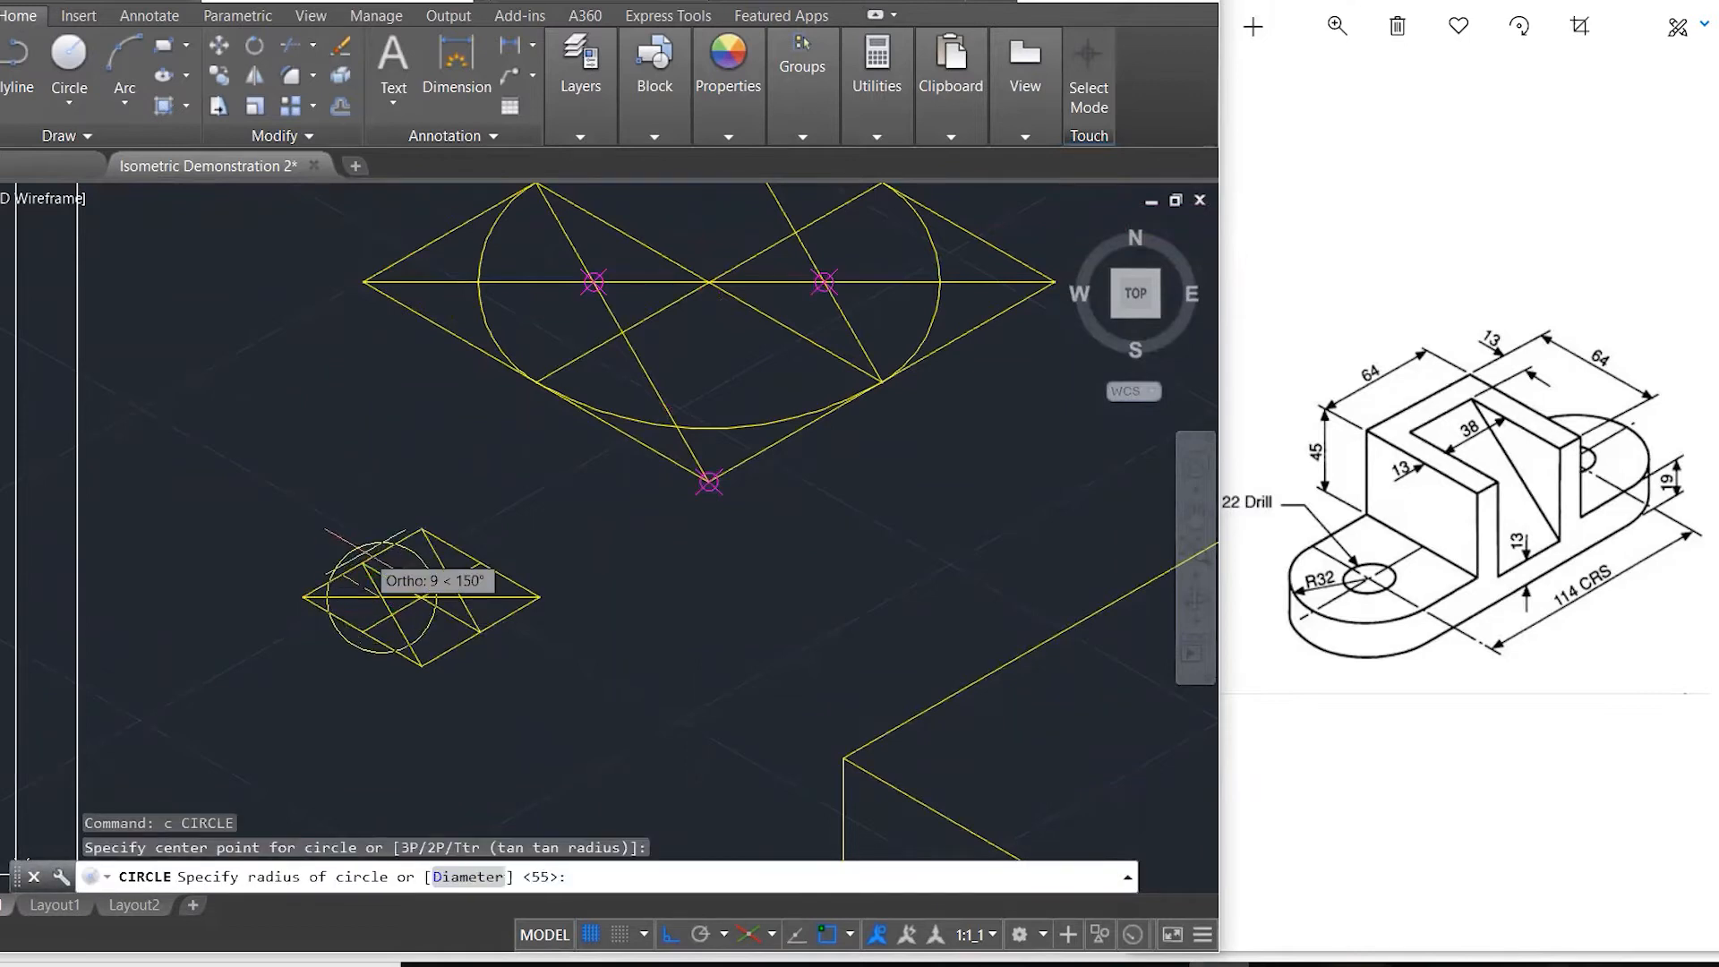
left_click(362, 562)
key("Return")
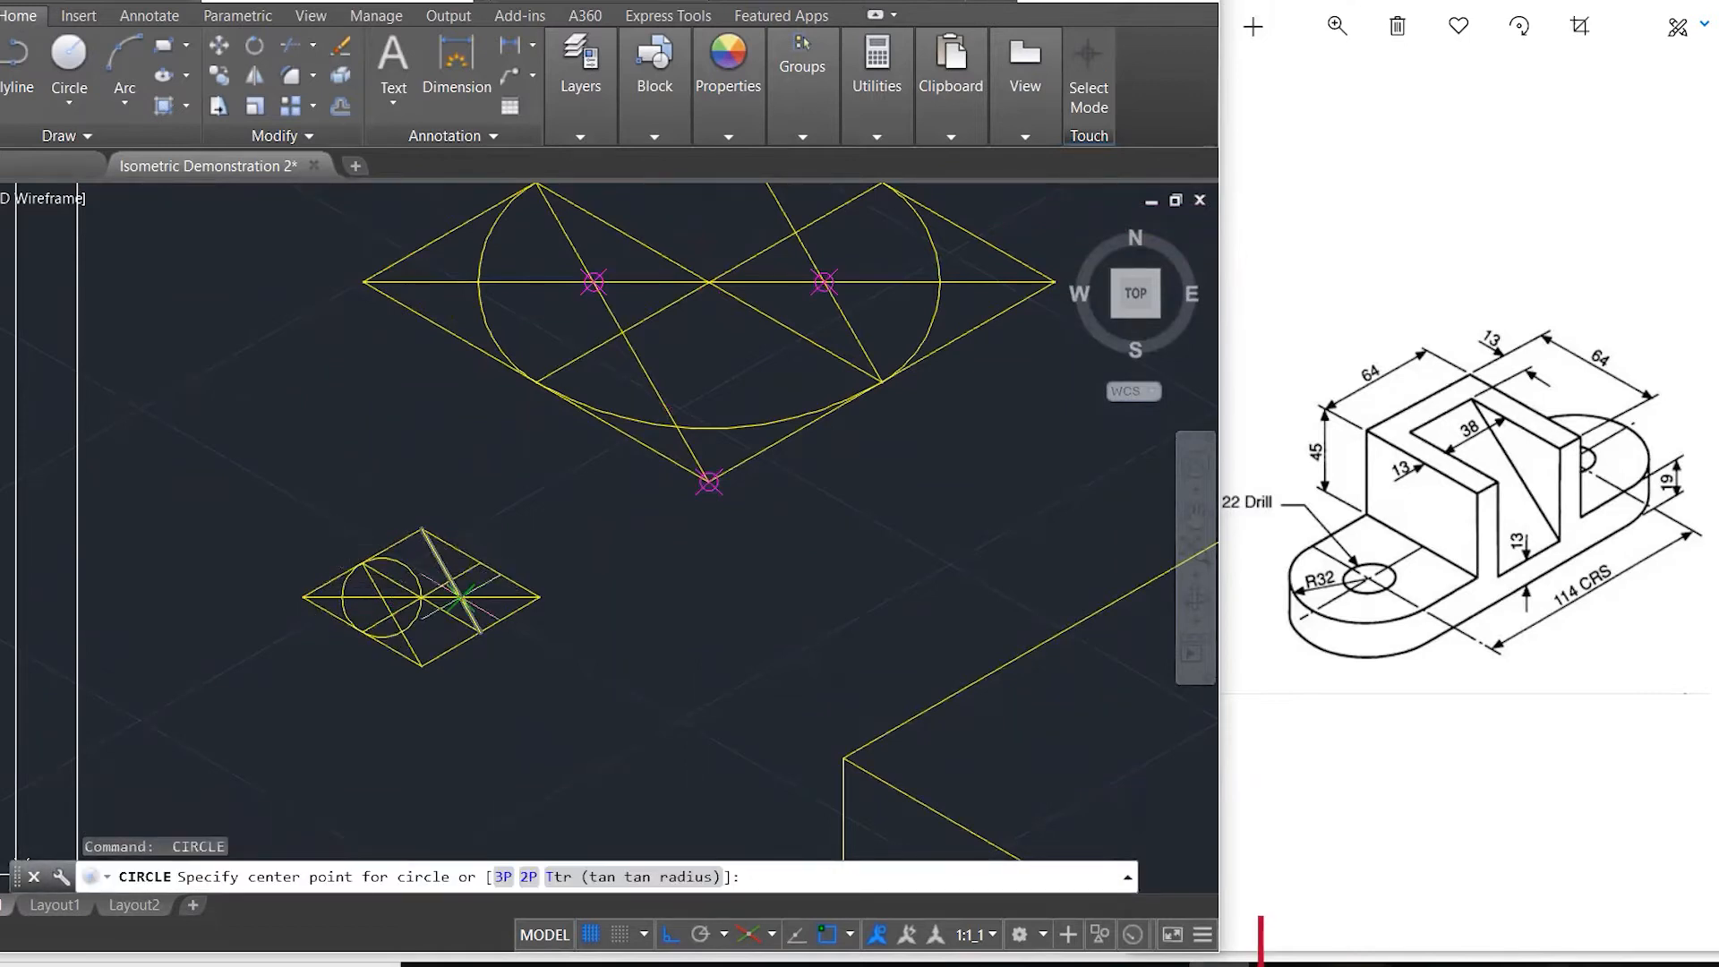
left_click(460, 597)
key("Return")
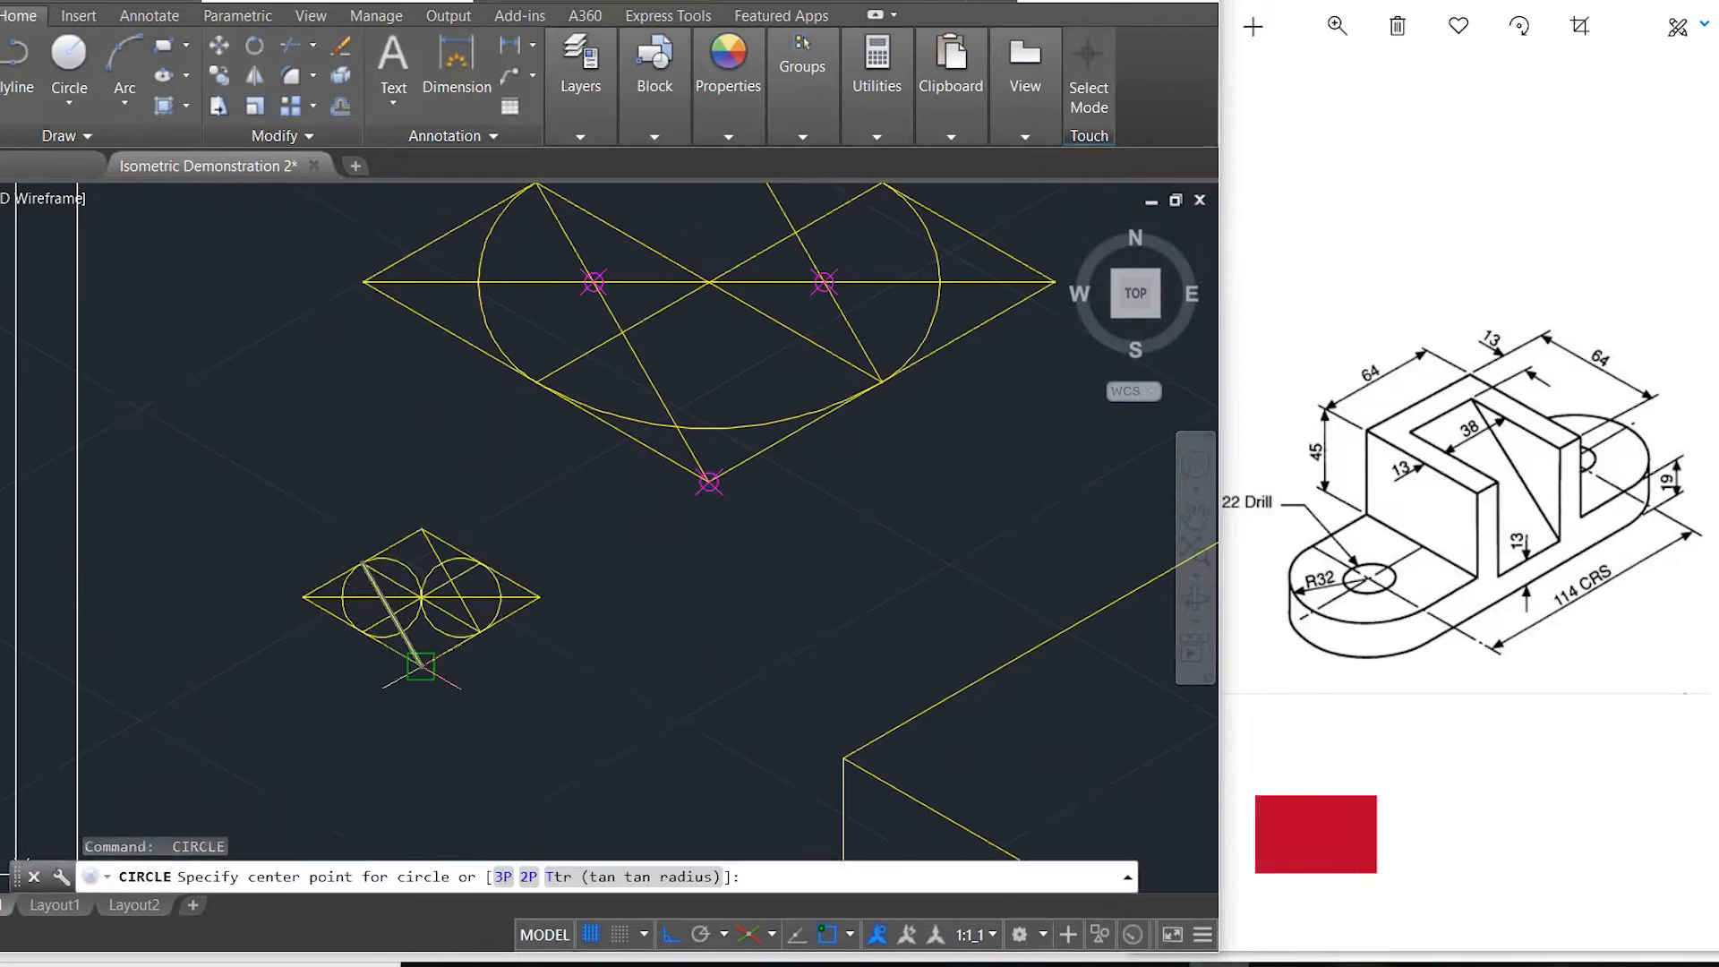
- Draw two circles of radius about 19 centred on the bottom and top corners of the small isometric square
left_click(421, 665)
left_click(358, 566)
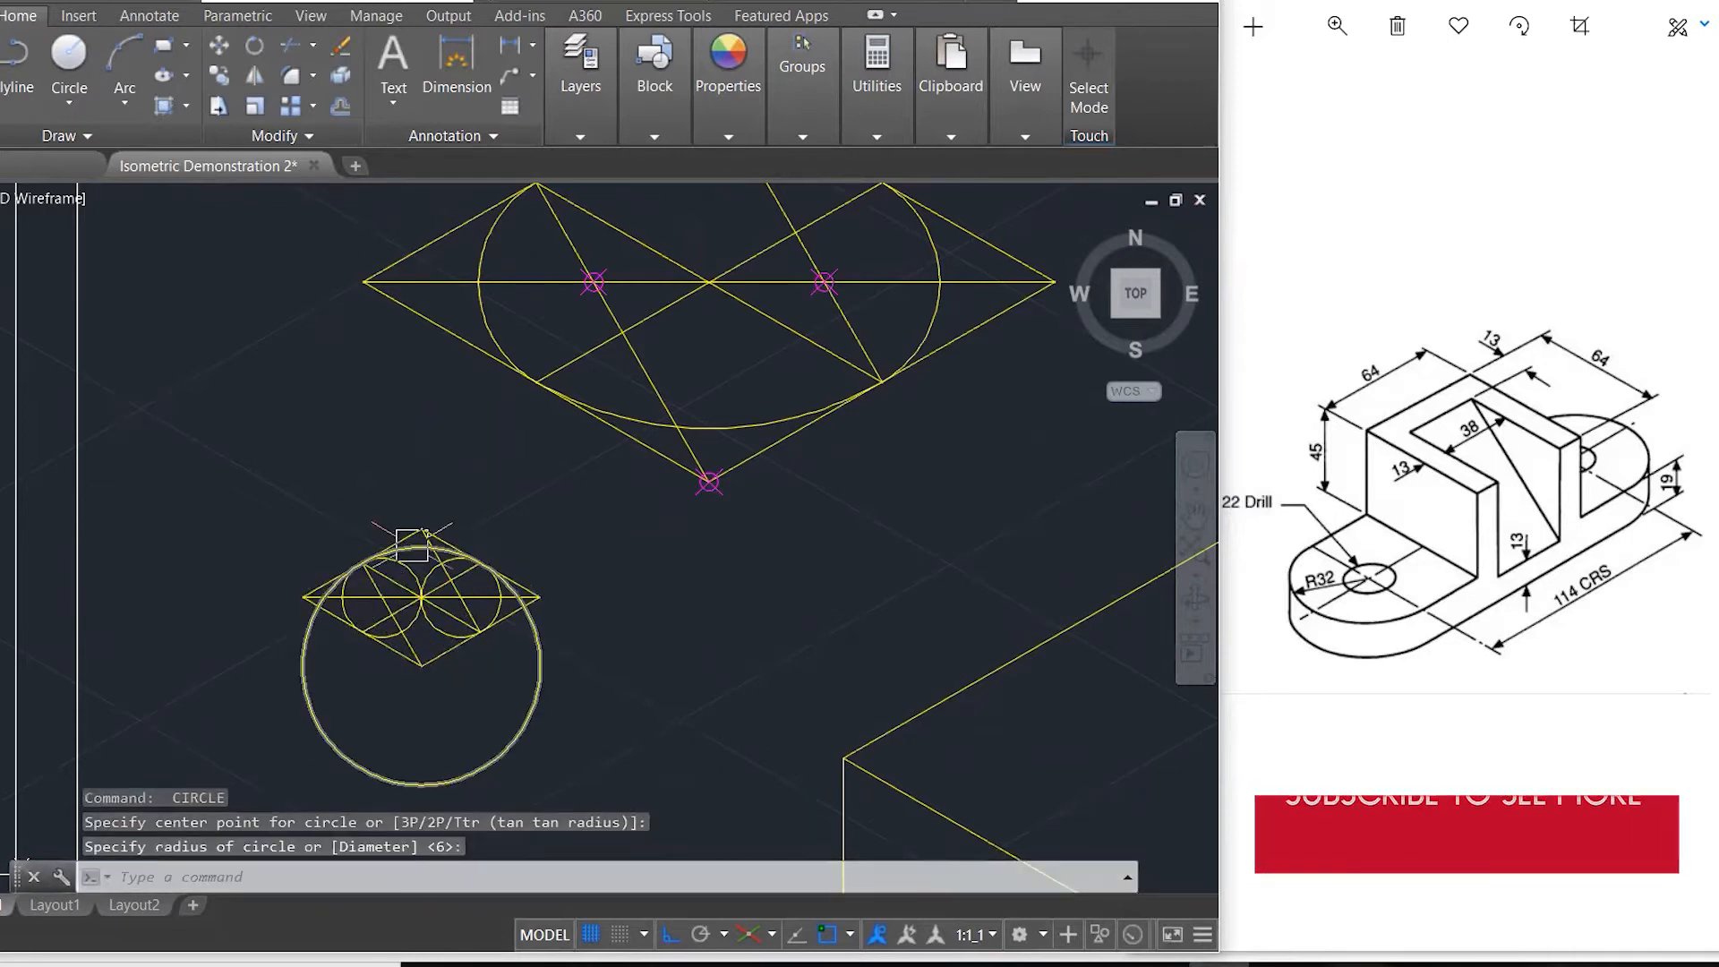
key("Return")
left_click(422, 529)
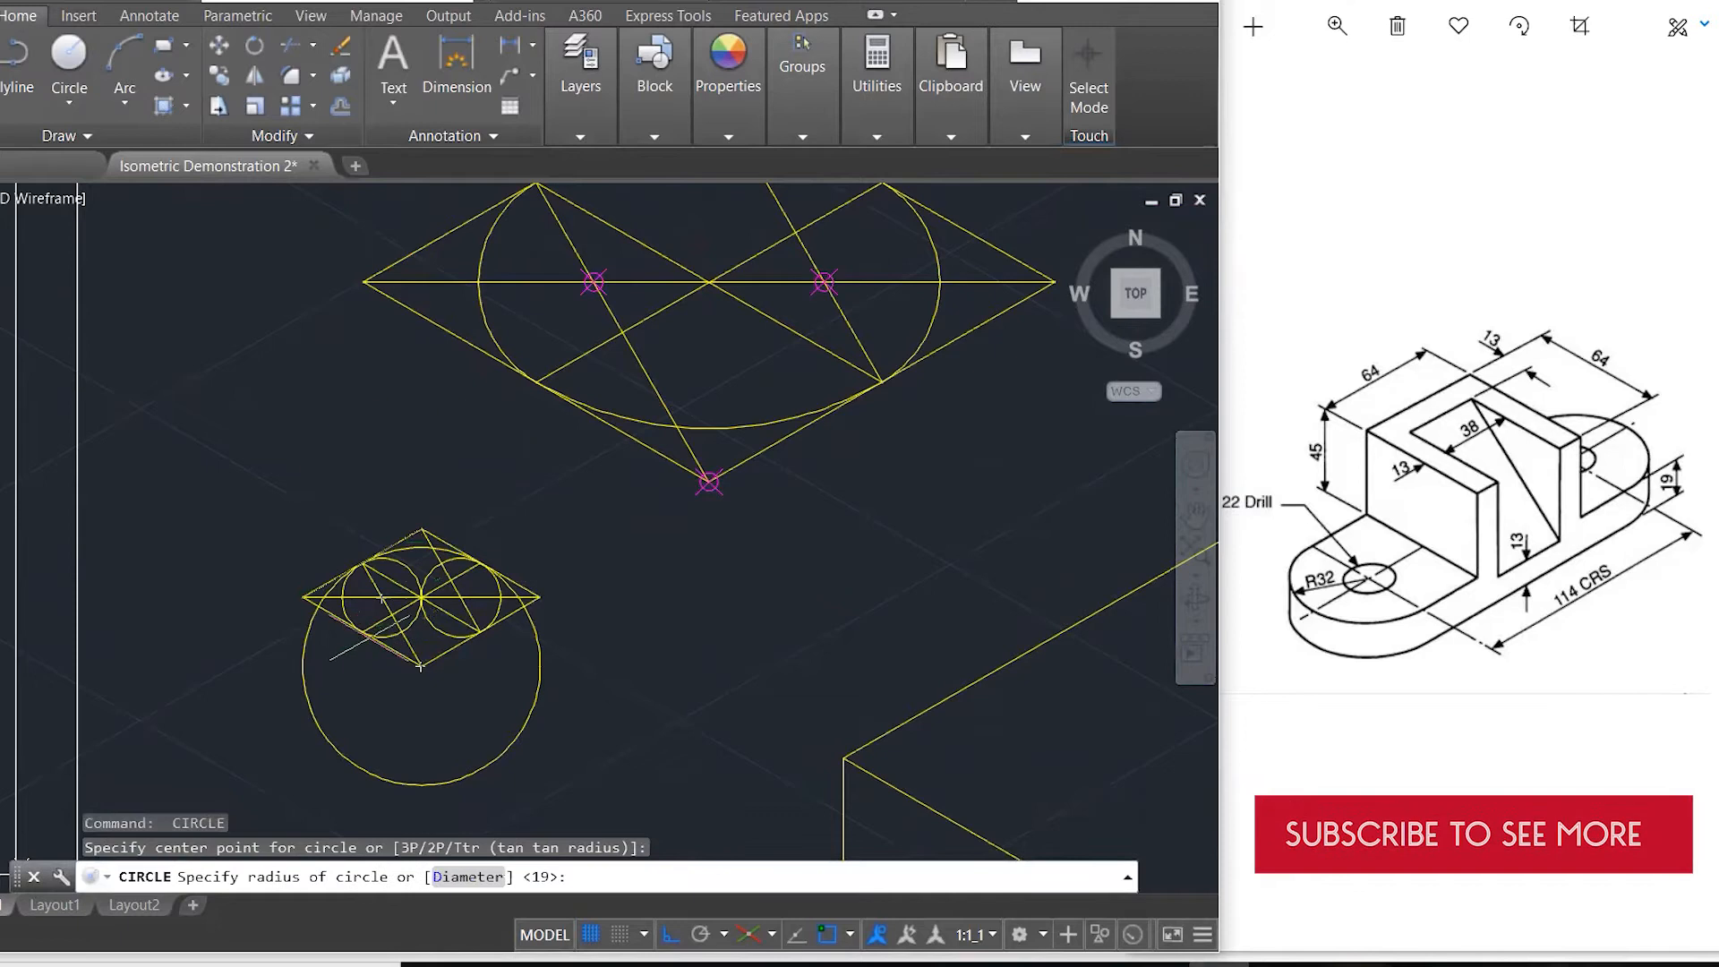
key("Return")
key("Escape")
key("Escape")
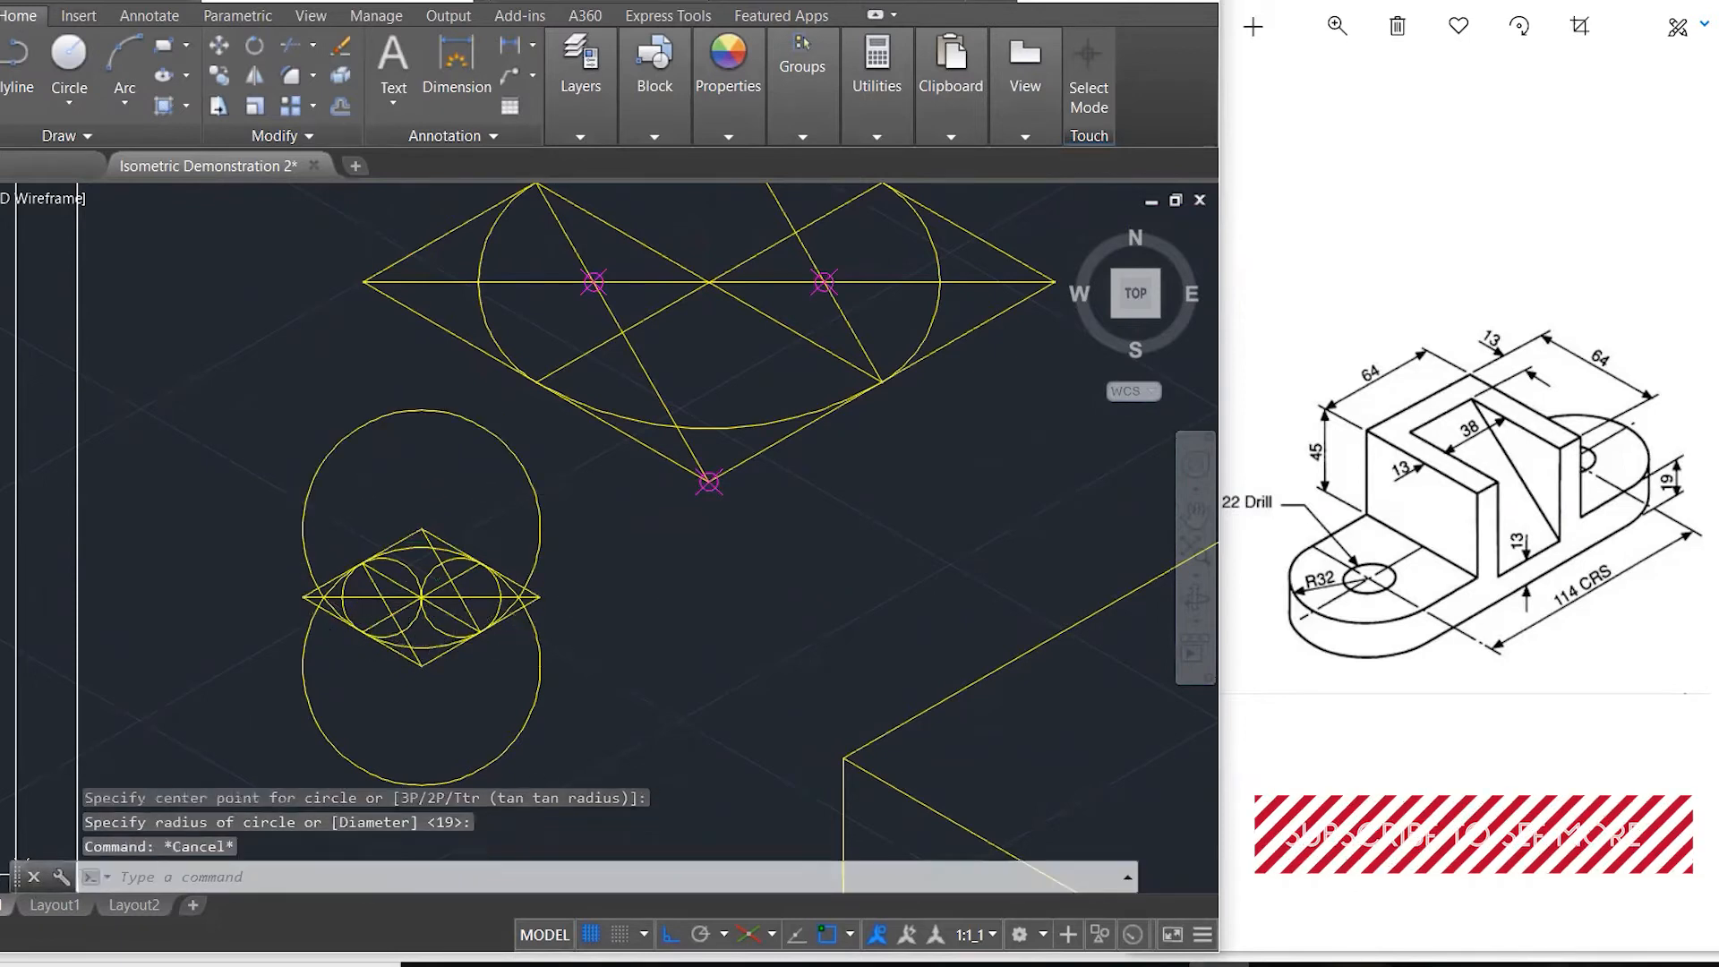
- Trim away the outer parts of the two large circles around the small isometric square, using its construction geometry as cutting edges
type("tr")
key("Return")
left_click(627, 760)
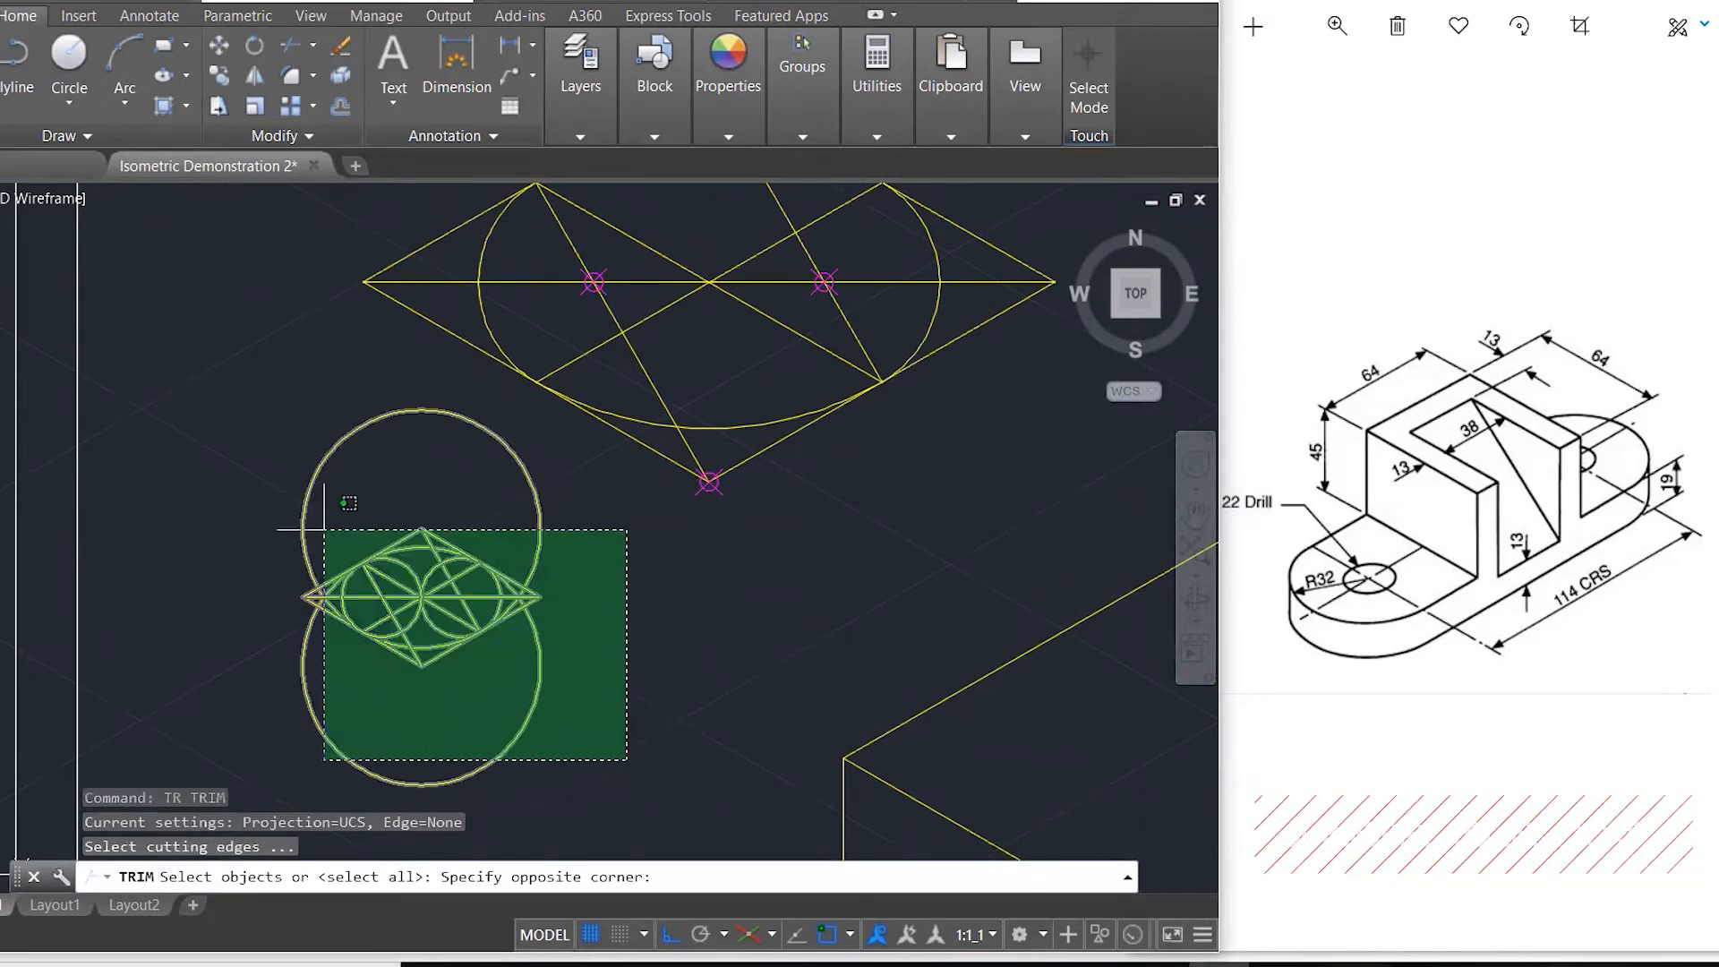
left_click(269, 508)
key("Return")
left_click(327, 462)
left_click(541, 678)
- Trim the inner arcs of the two small circles so only the small isometric ellipse's ends remain
scroll(529, 591, "up", 6)
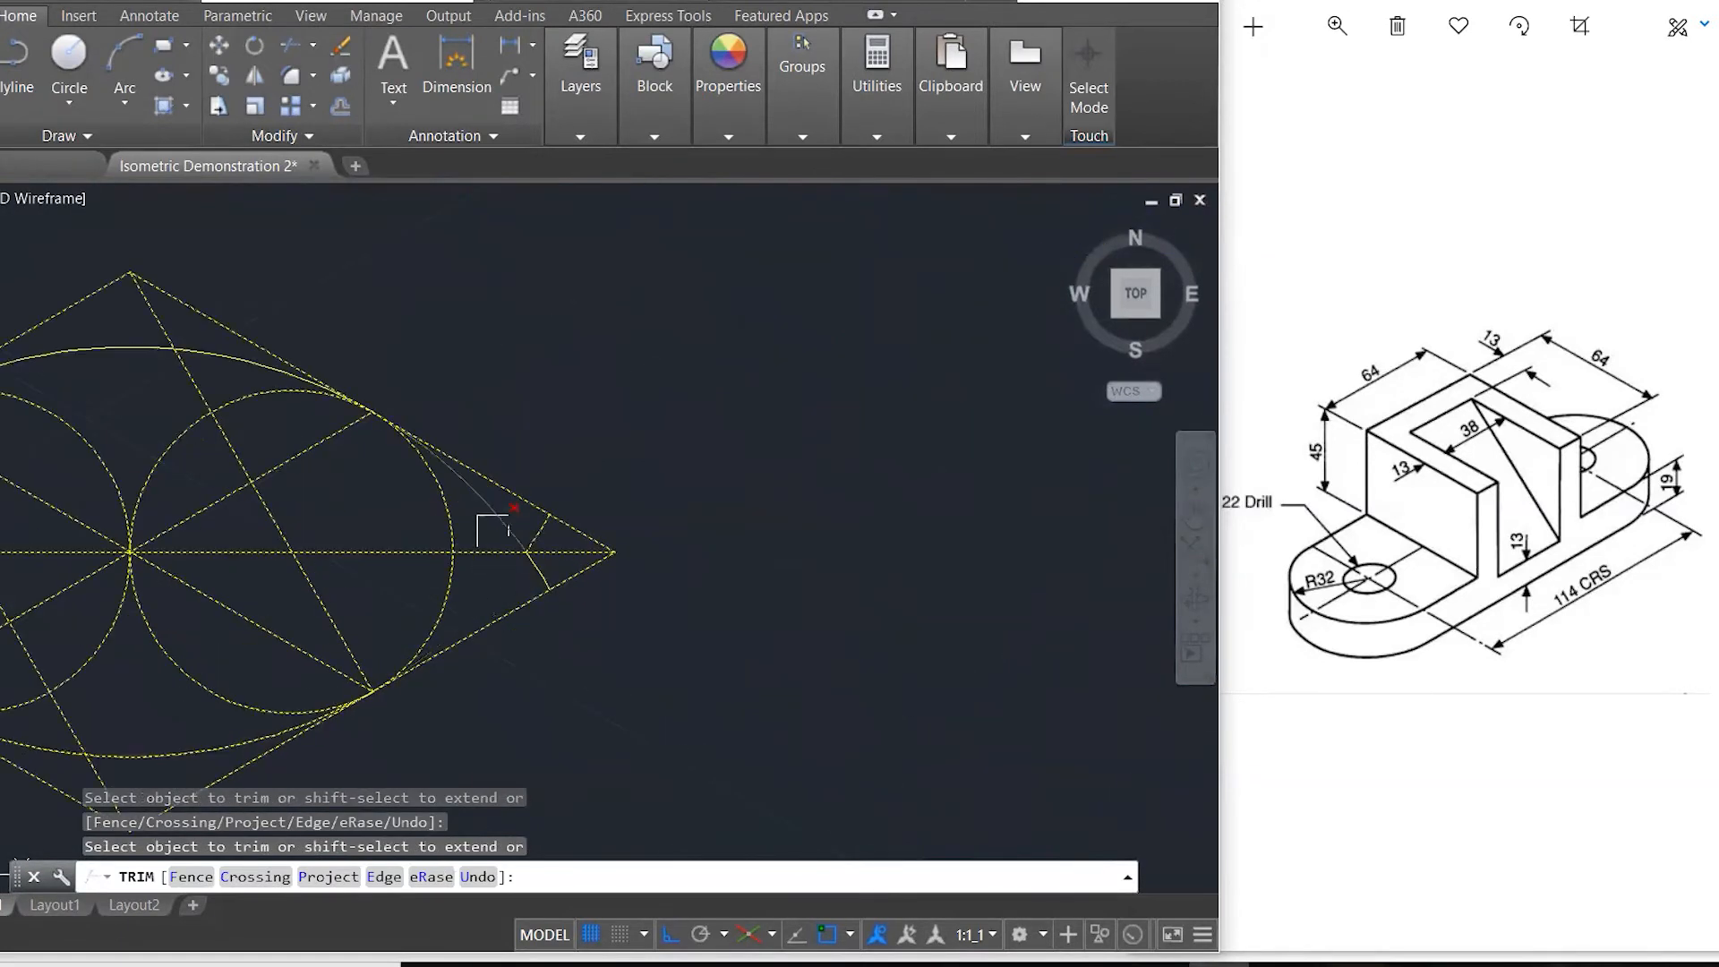
scroll(620, 523, "down", 2)
scroll(81, 514, "up", 2)
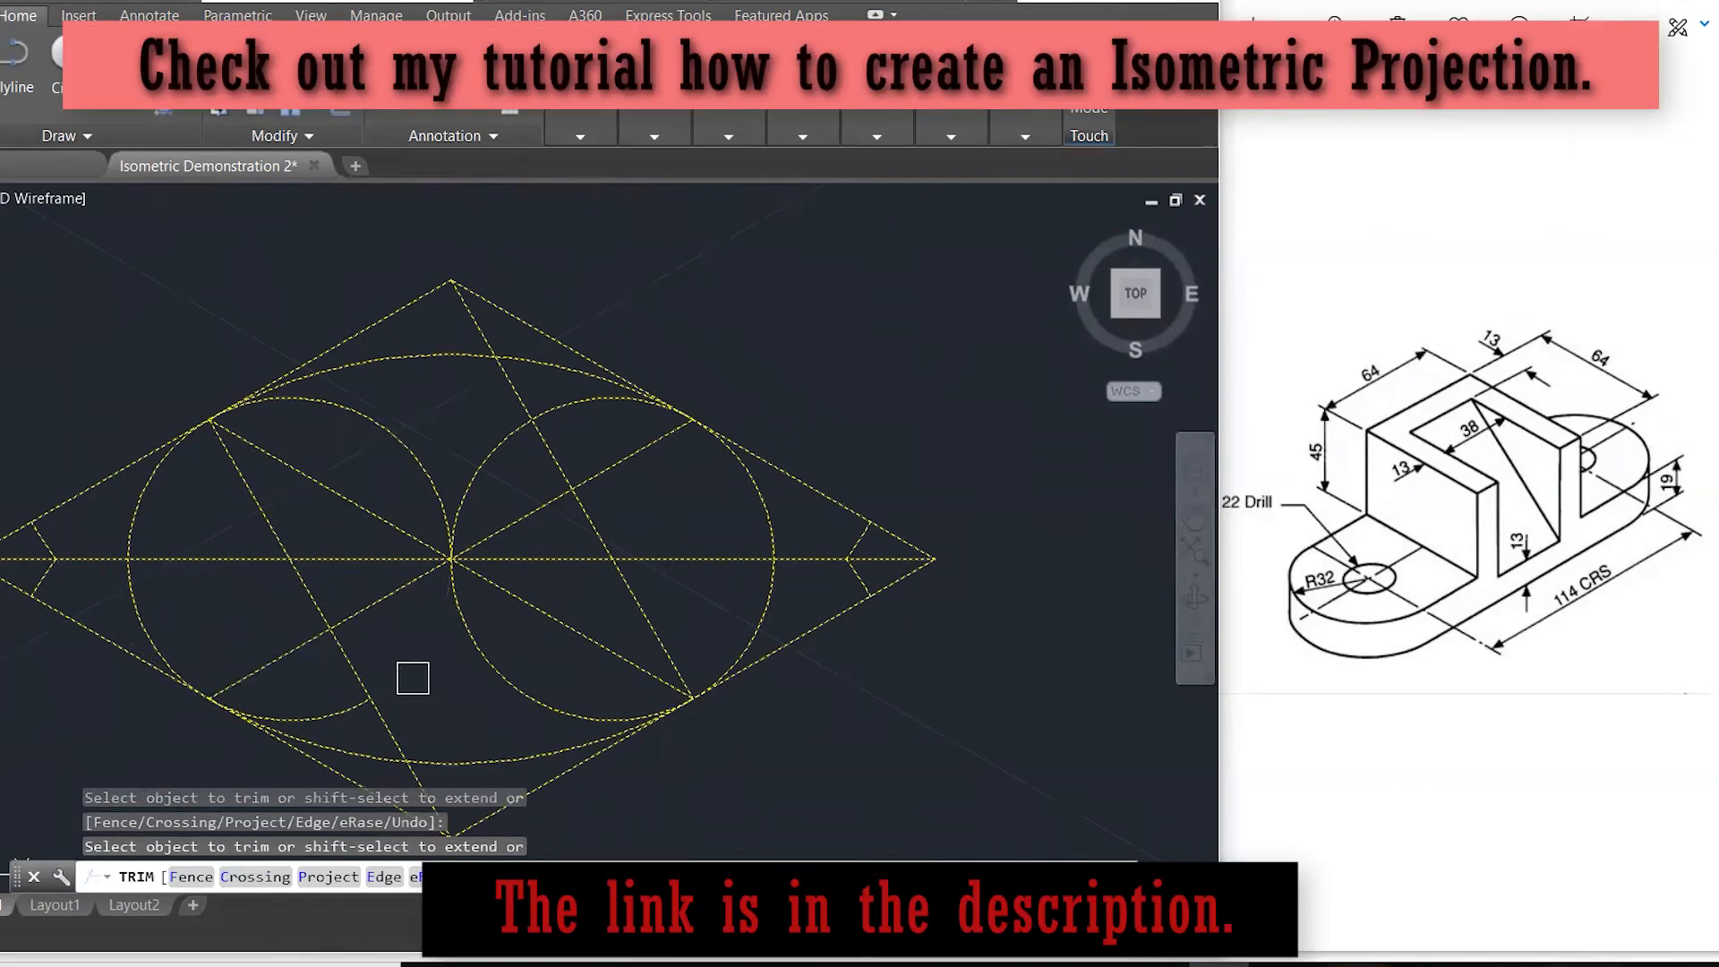
left_click(295, 711)
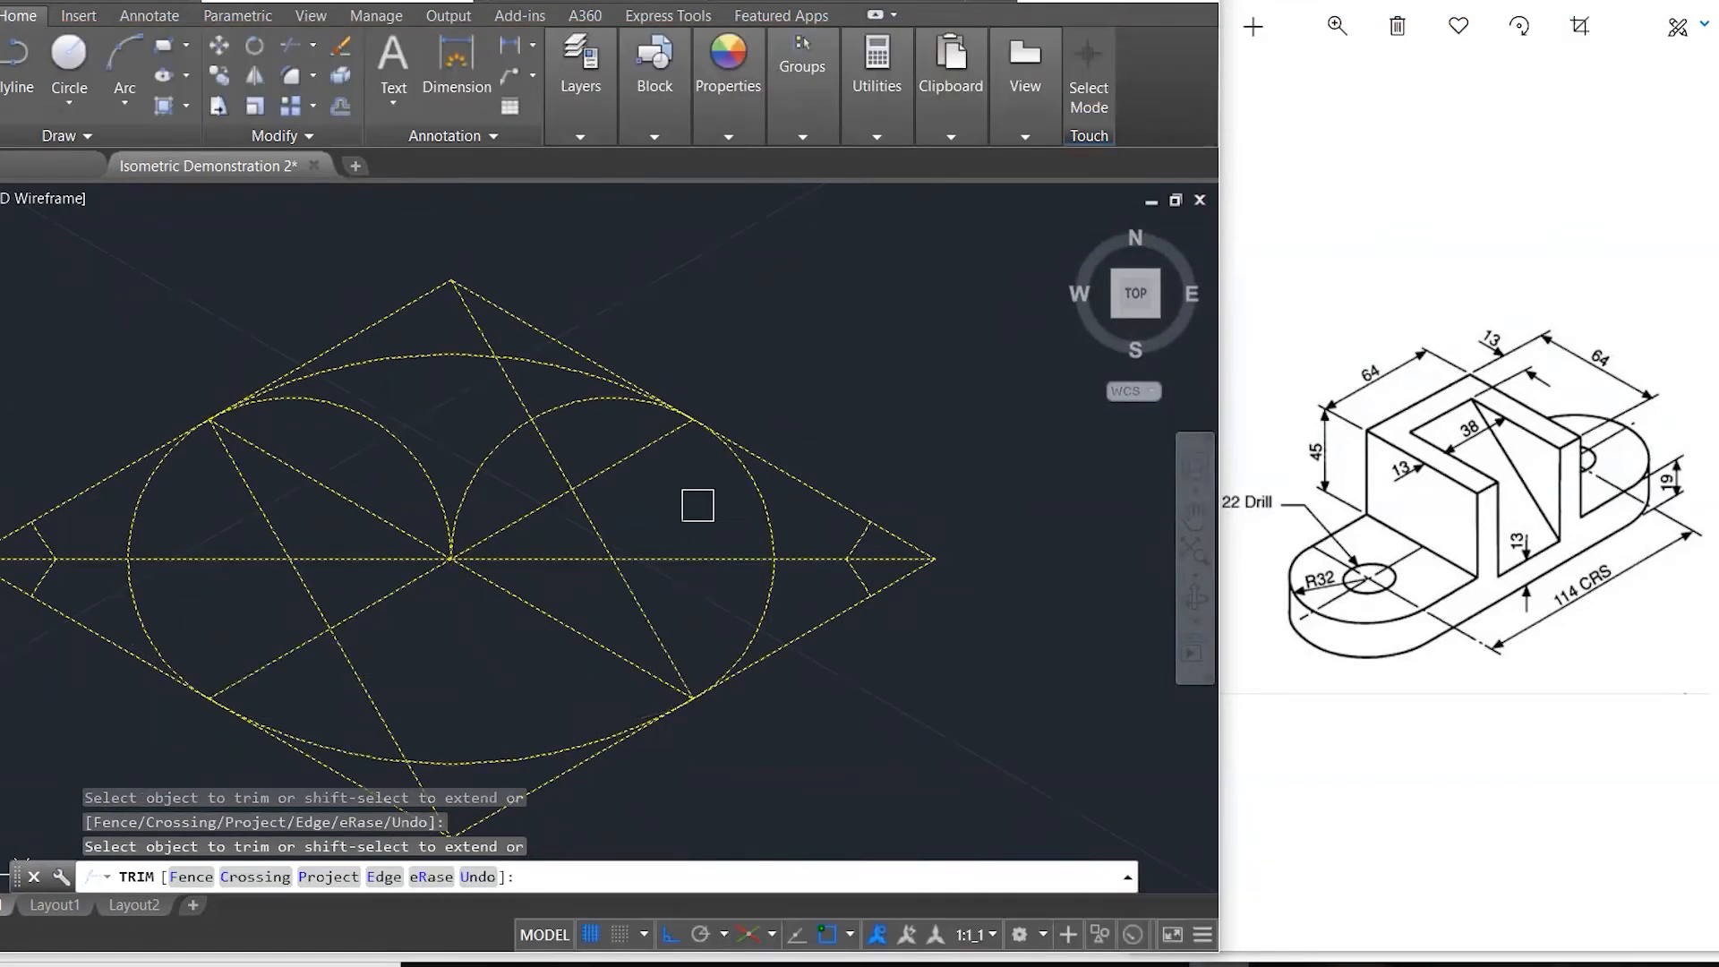
left_click(583, 401)
left_click(354, 408)
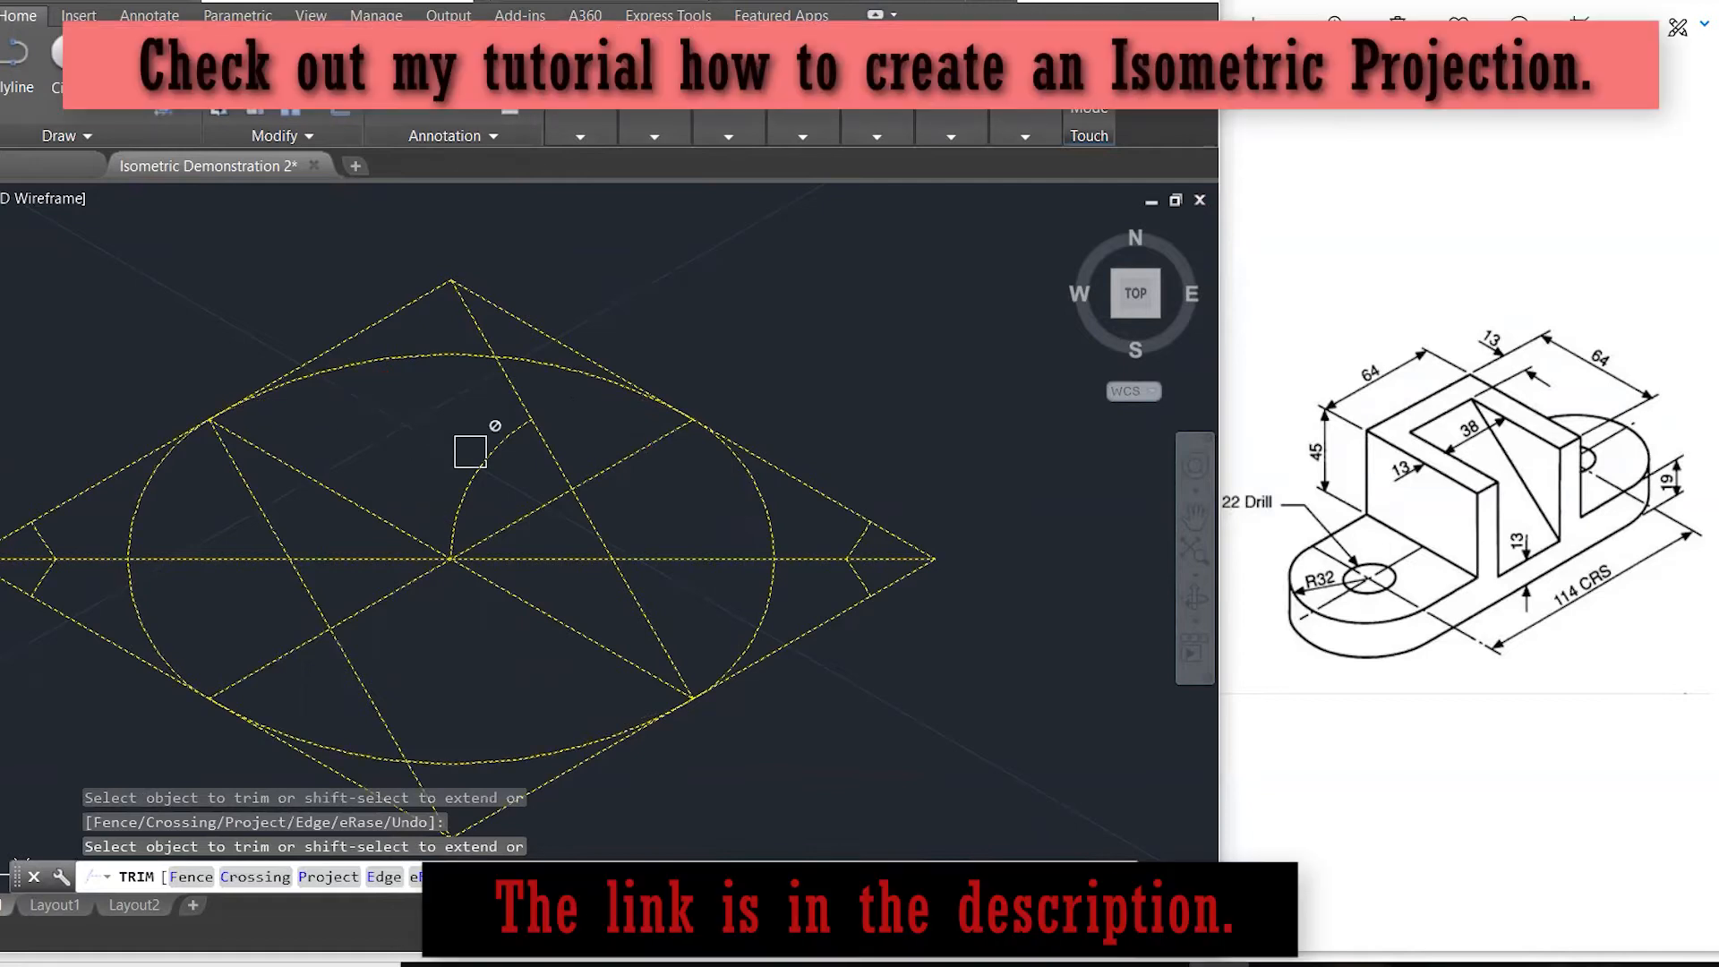
key("Return")
- Erase the leftover arc inside the small ellipse and the stray arc pieces at the square's two acute corners
left_click(489, 459)
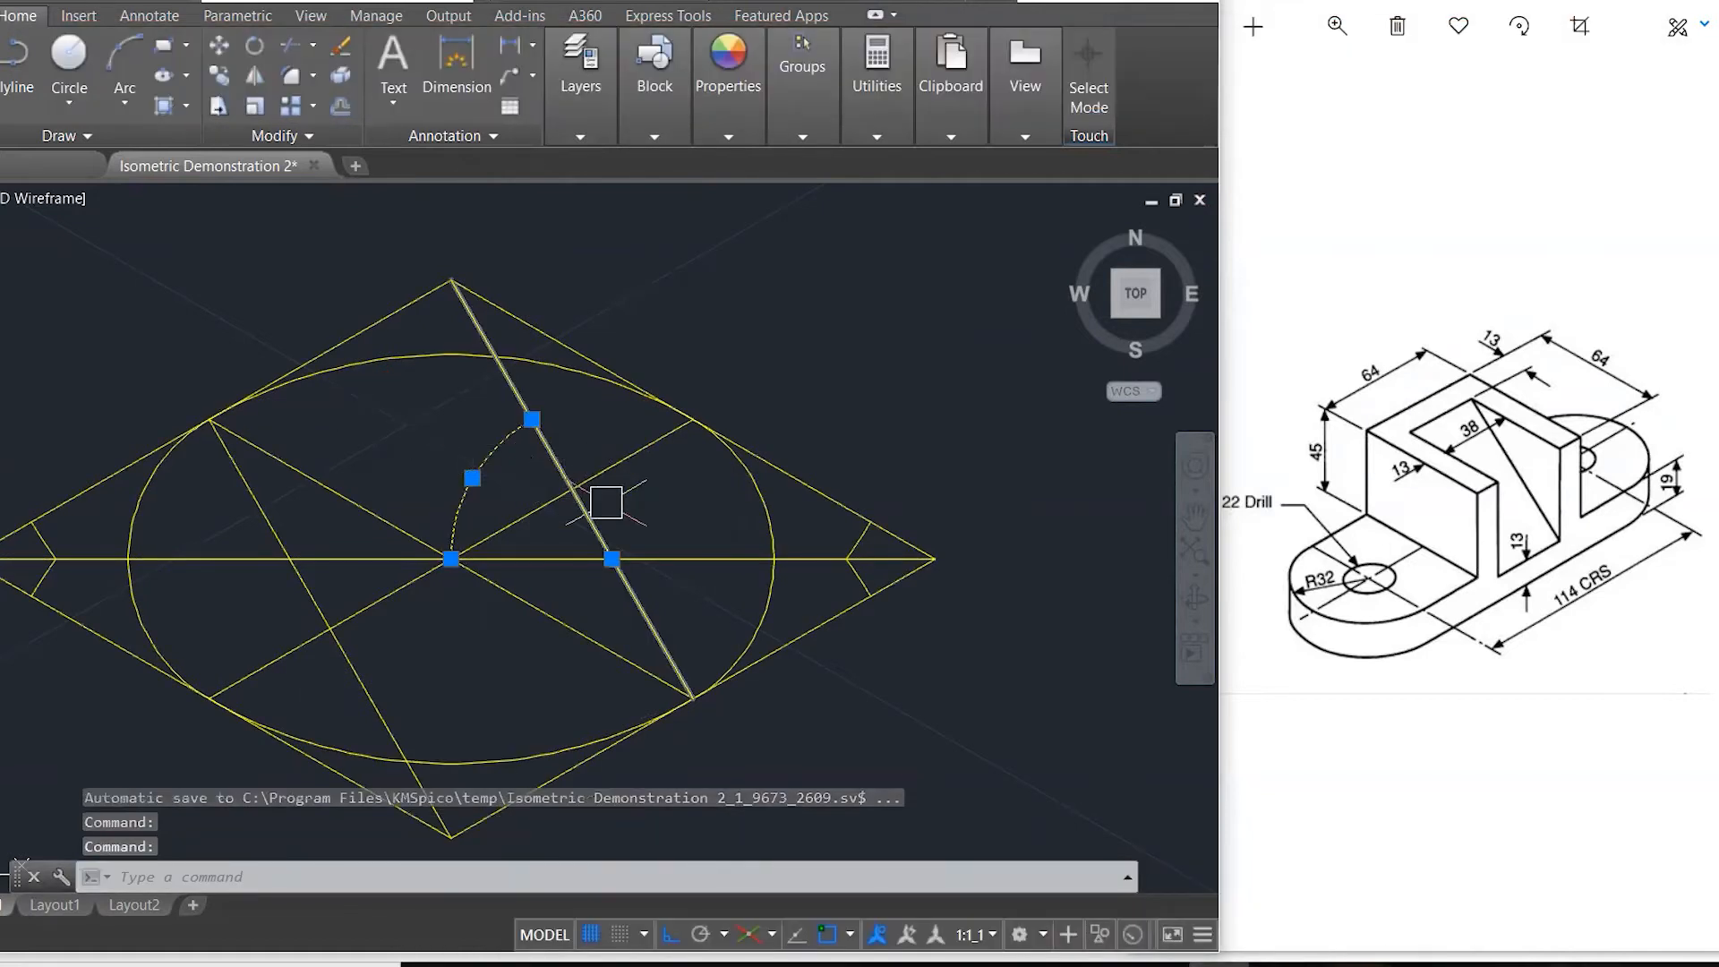
key("Delete")
left_click(882, 571)
key("Delete")
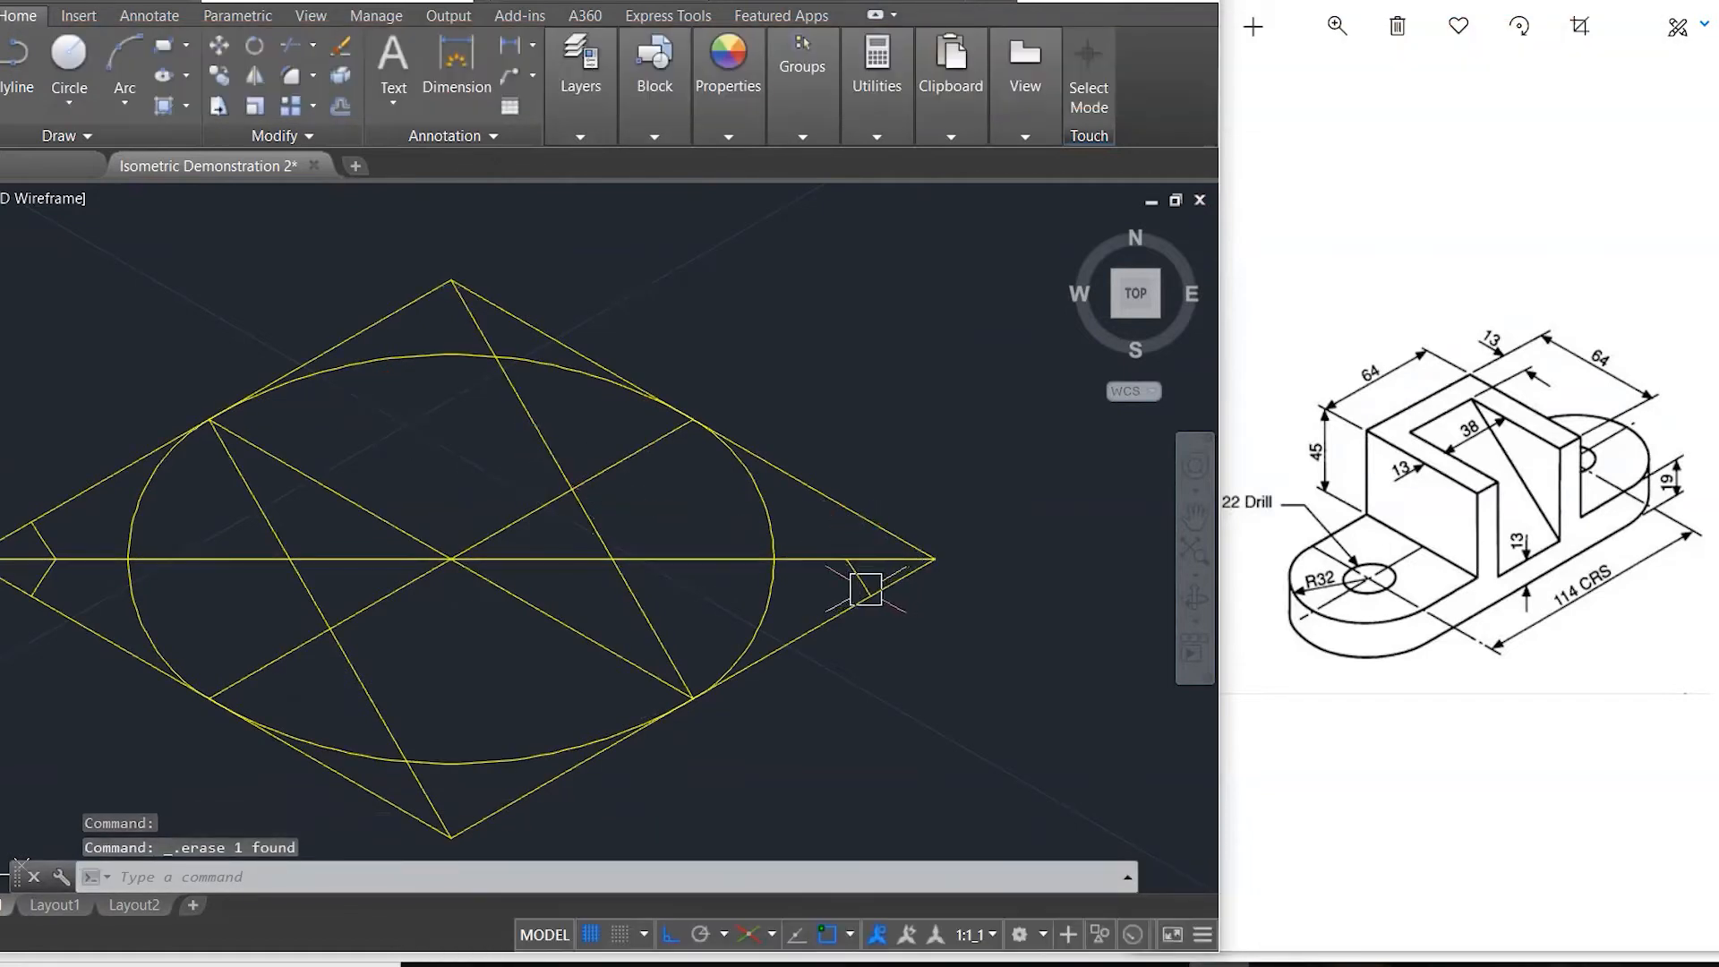
left_click(858, 581)
key("Delete")
left_click(56, 578)
key("Delete")
left_click(43, 542)
key("Delete")
scroll(466, 489, "down", 2)
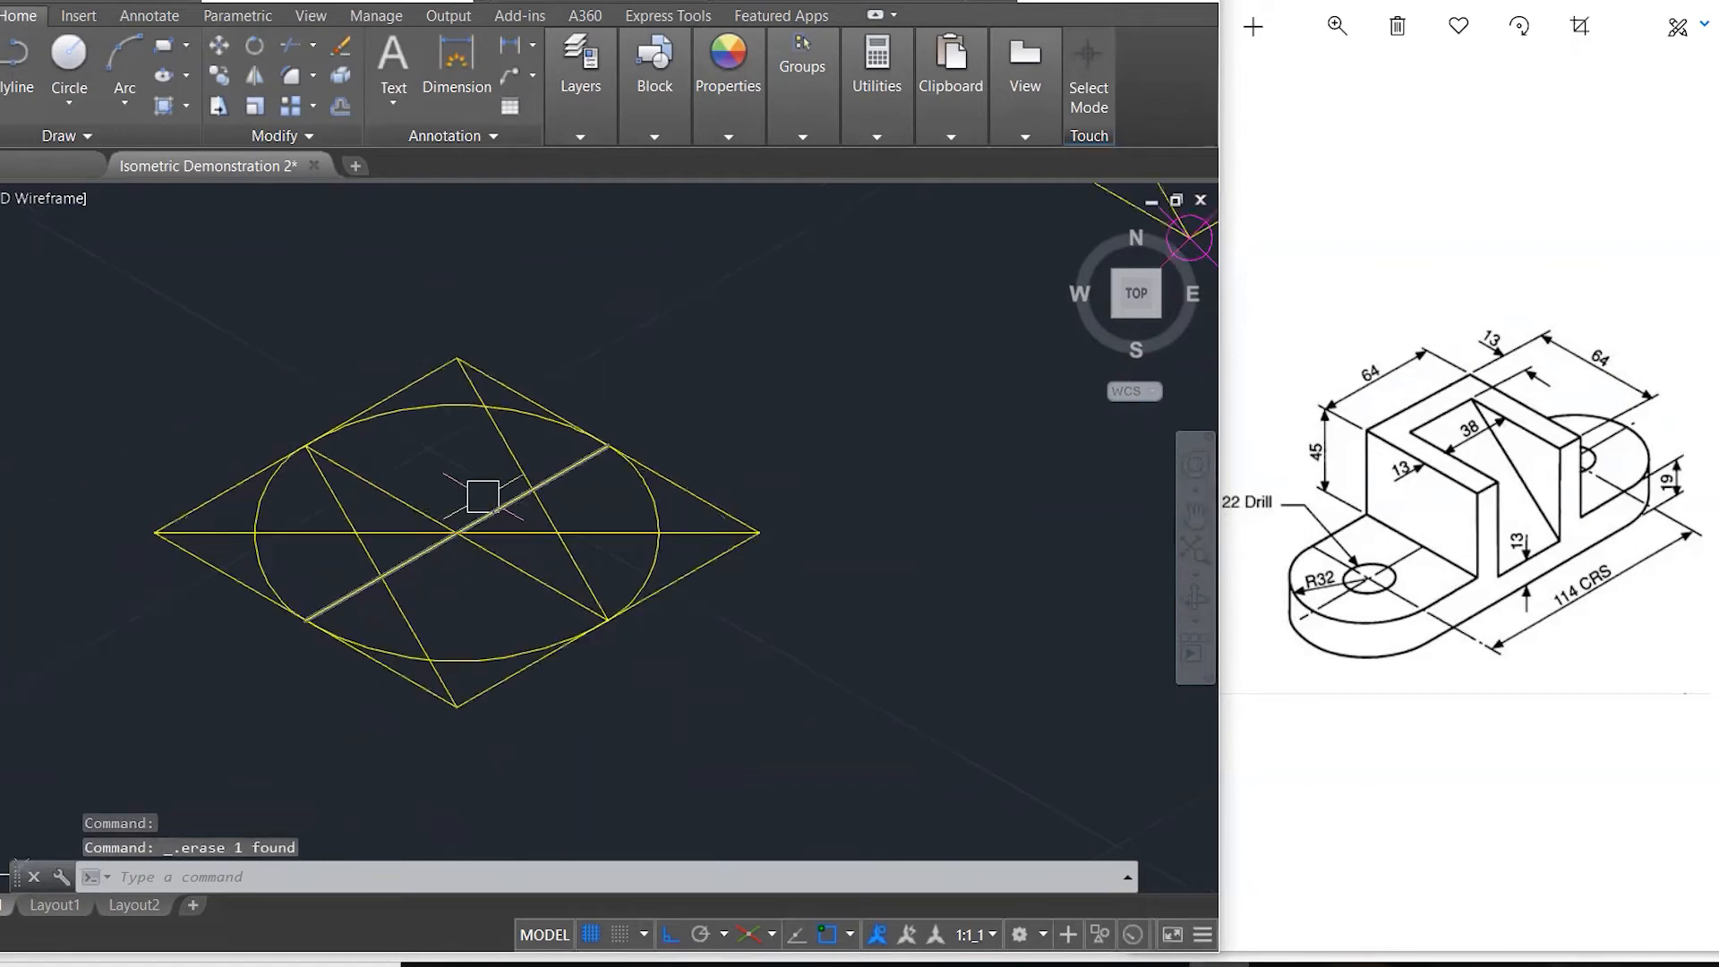
- Draw a line at 30° from the left end of the box's 19-high level line, extending past the box's back end
scroll(851, 448, "down", 8)
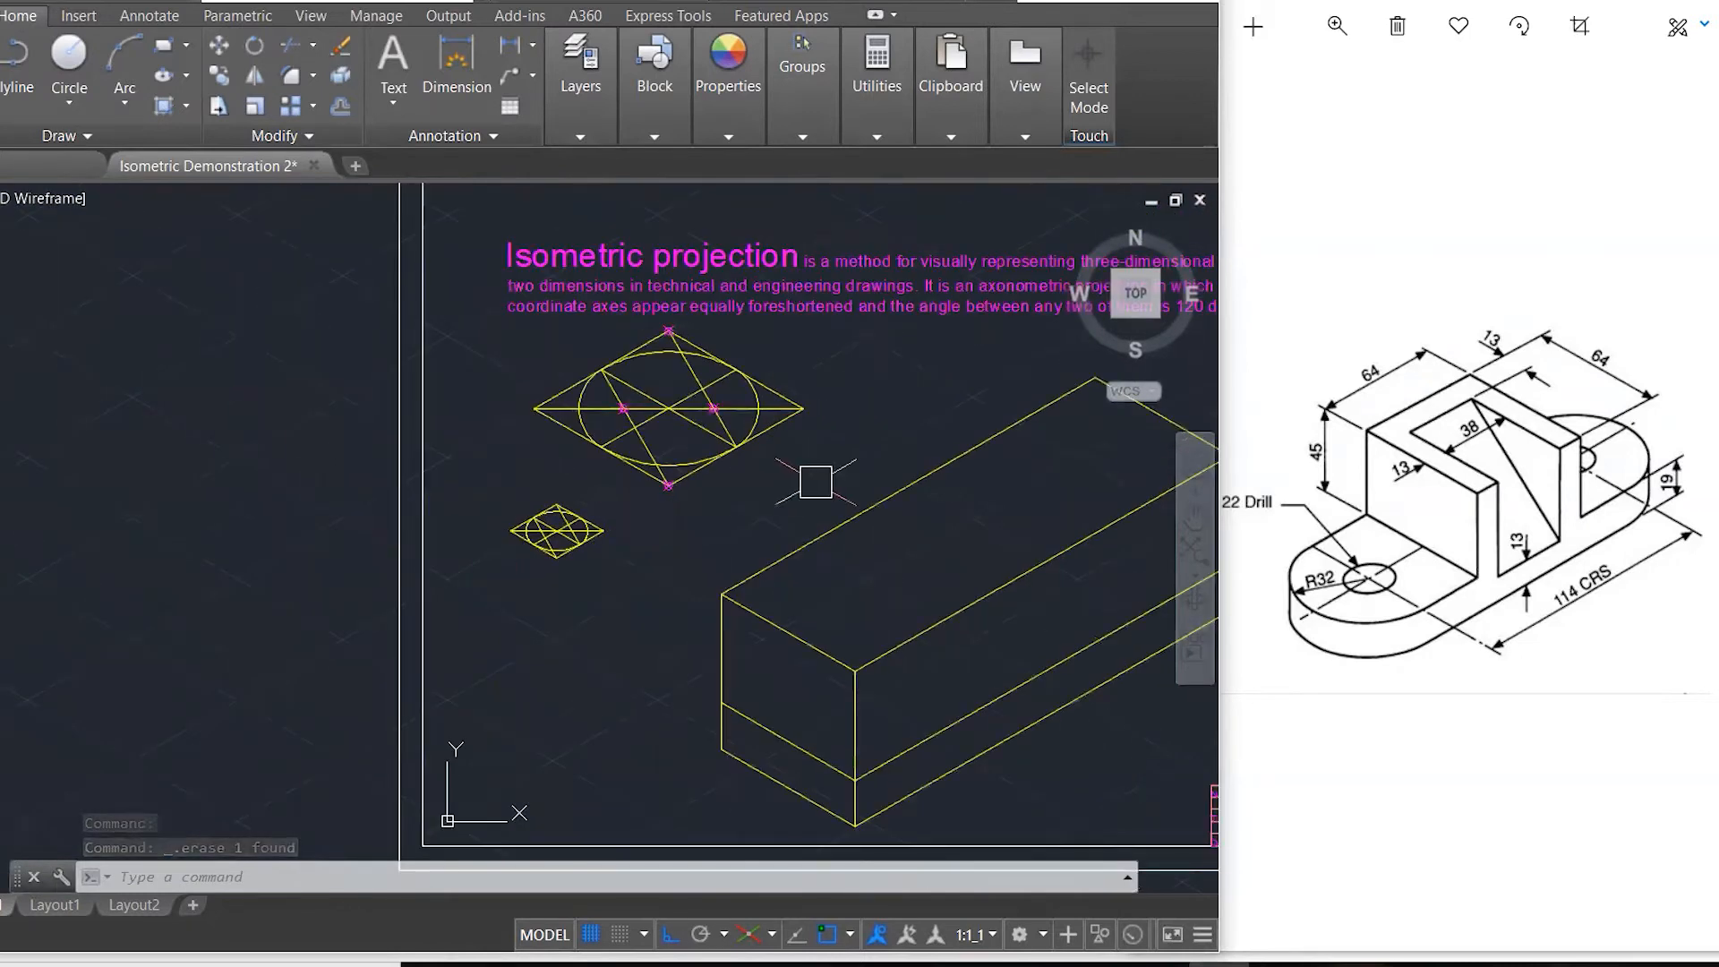
scroll(62, 575, "down", 2)
scroll(382, 689, "up", 3)
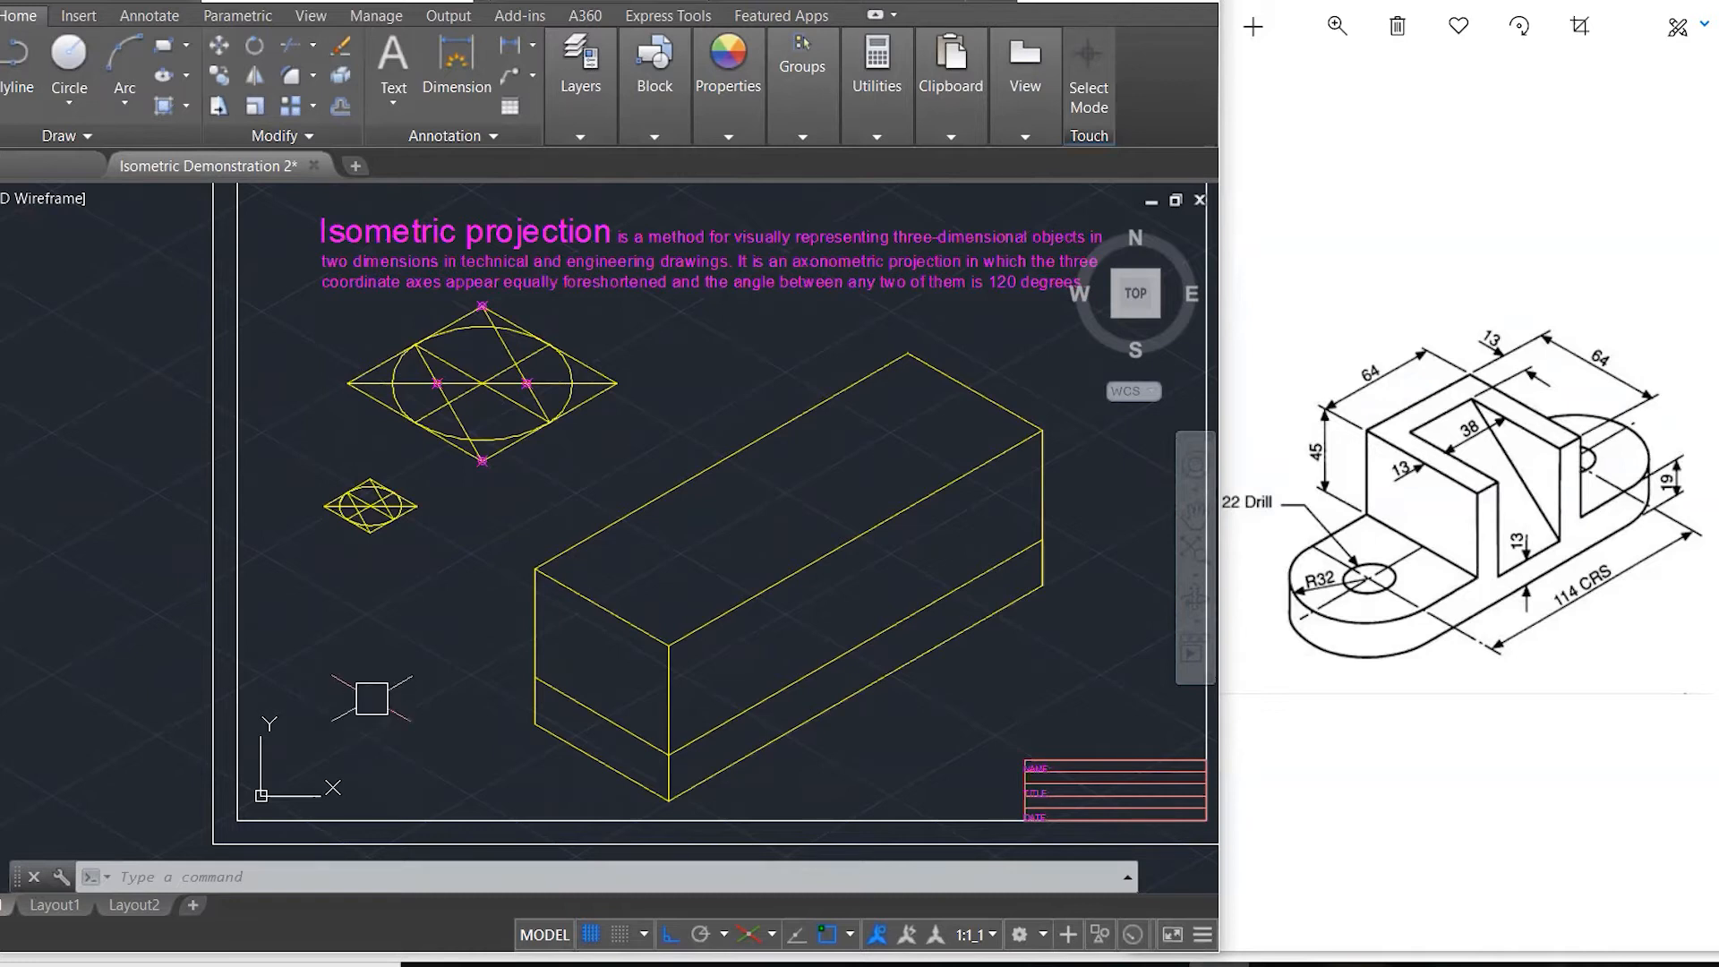
type("l")
key("Return")
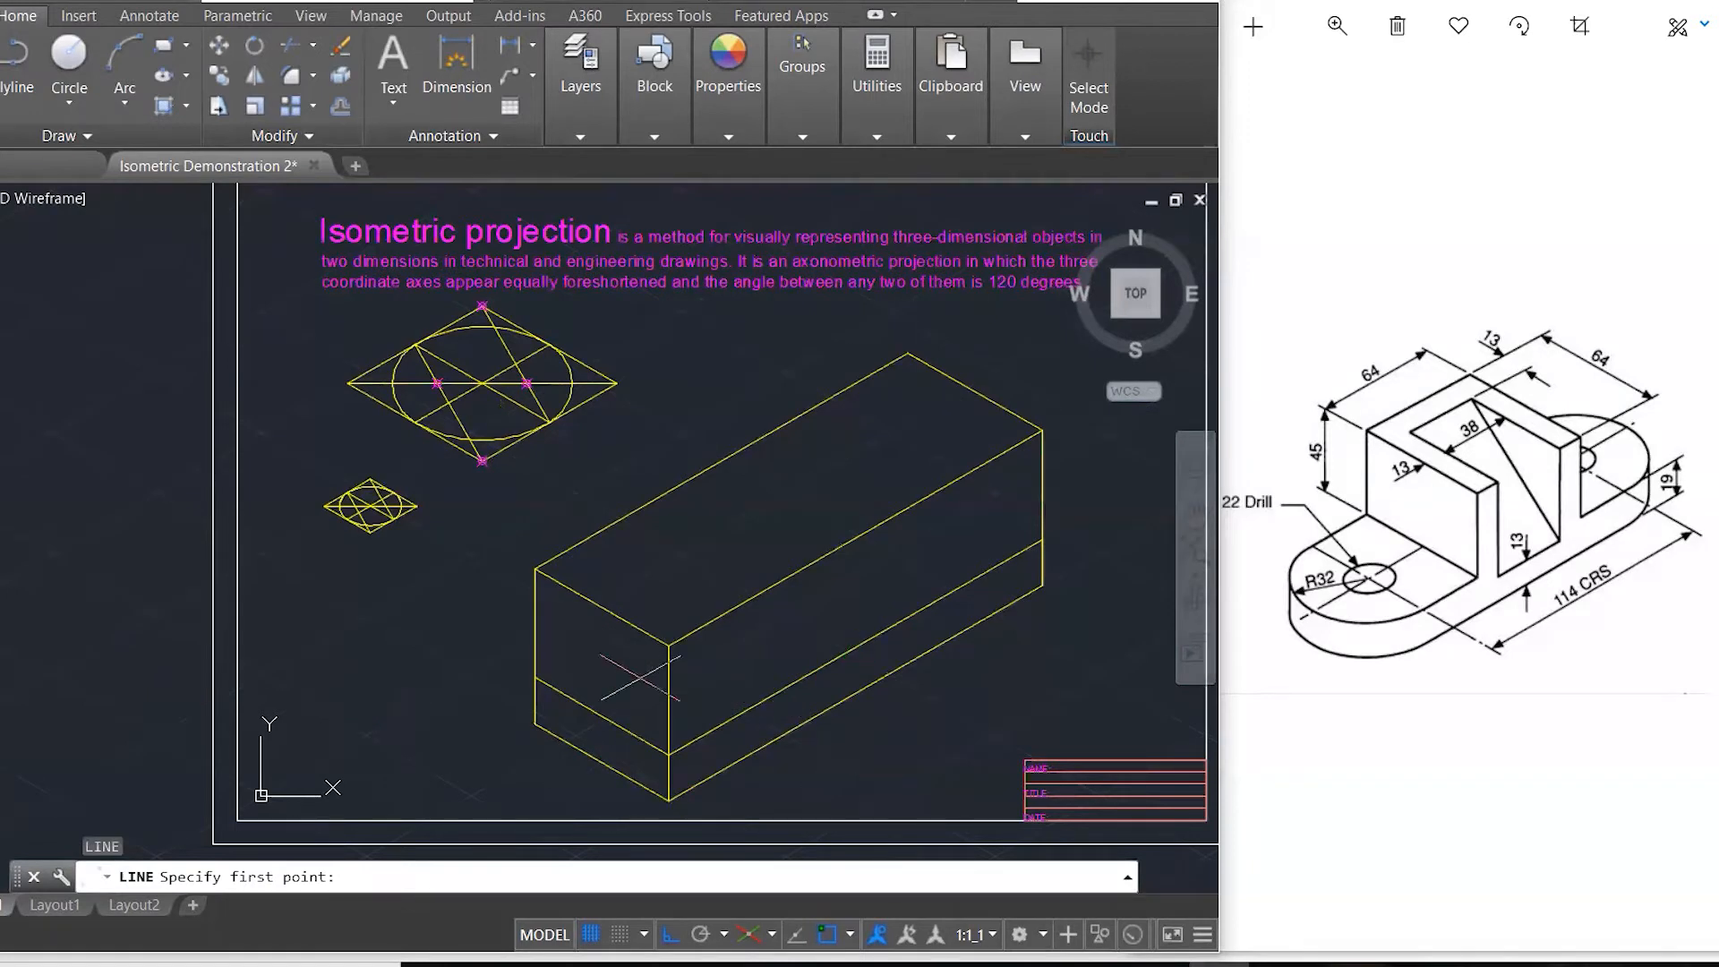
left_click(535, 678)
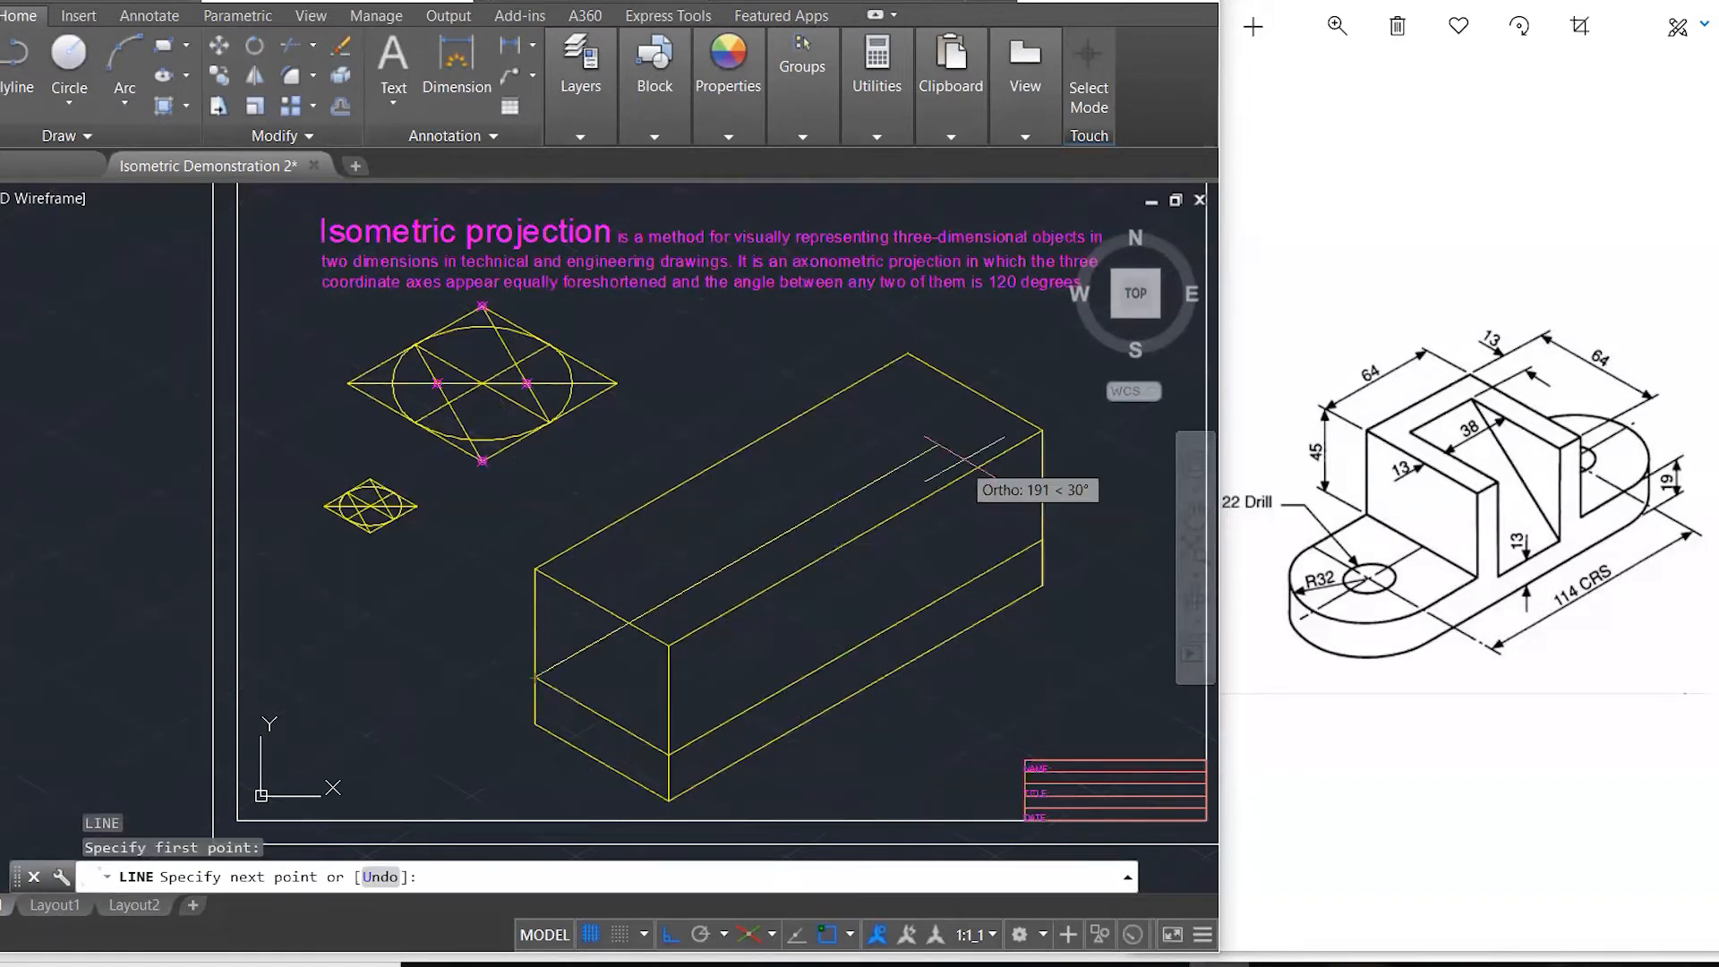
left_click(1044, 387)
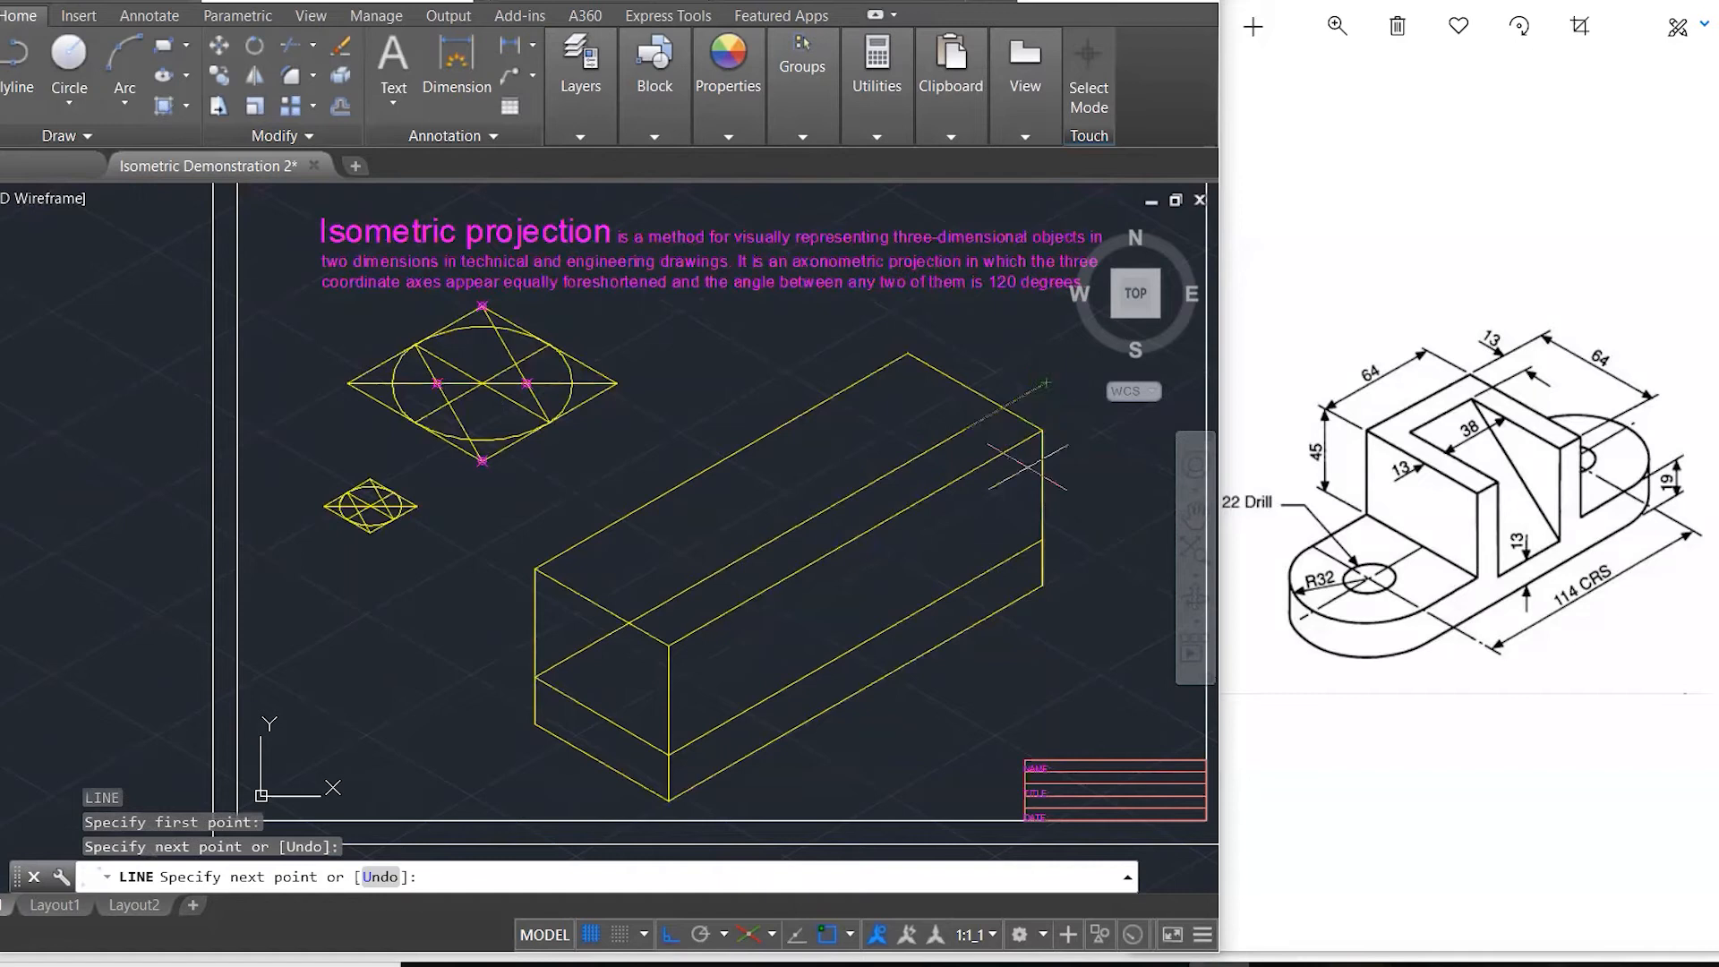
key("Escape")
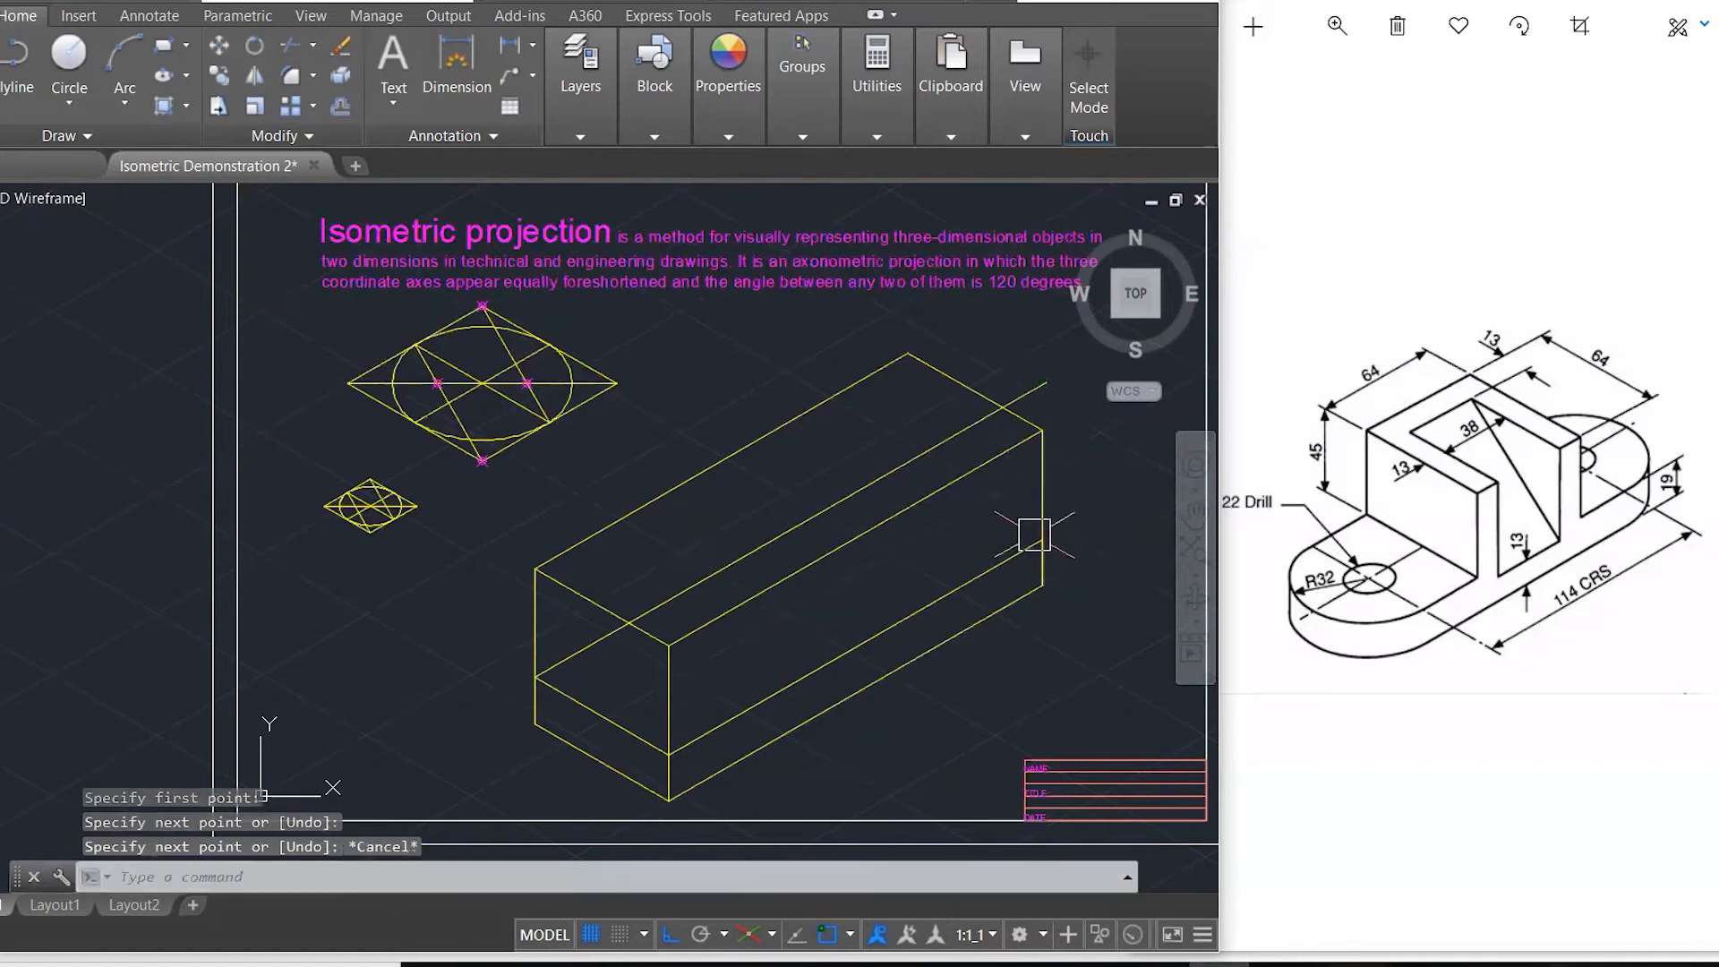
- Draw a line at 150° from the right end of the box's 19-high level line across the back end
type("l")
key("Return")
left_click(1042, 539)
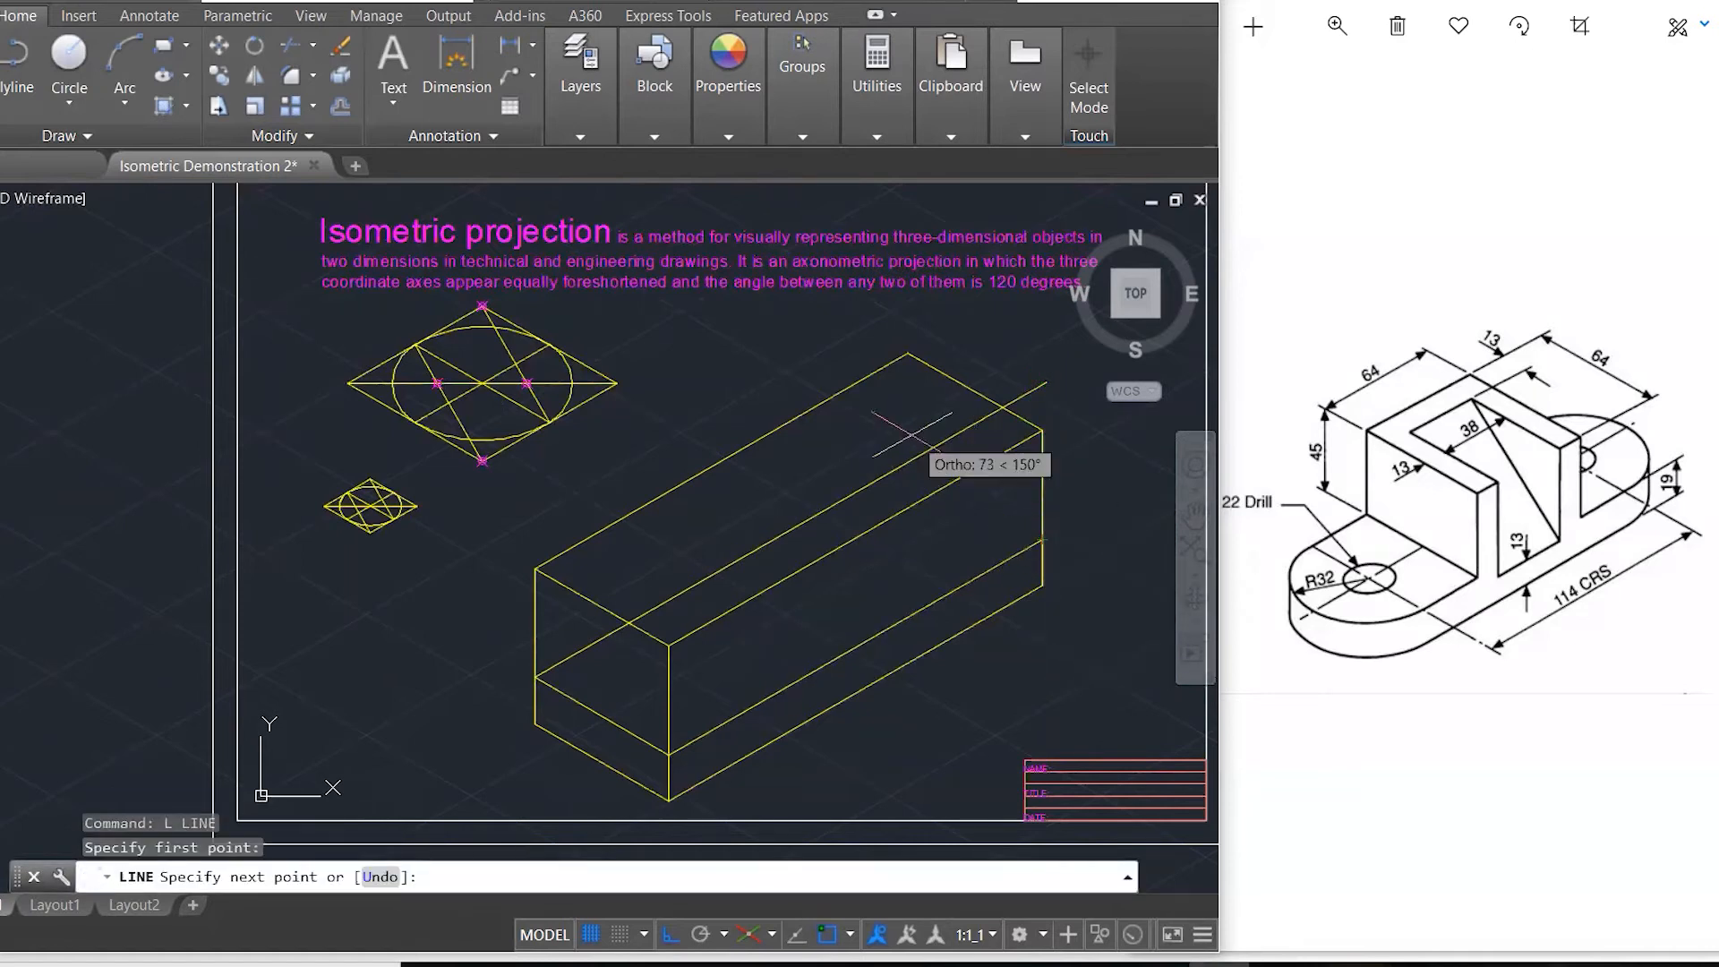
left_click(876, 443)
key("Escape")
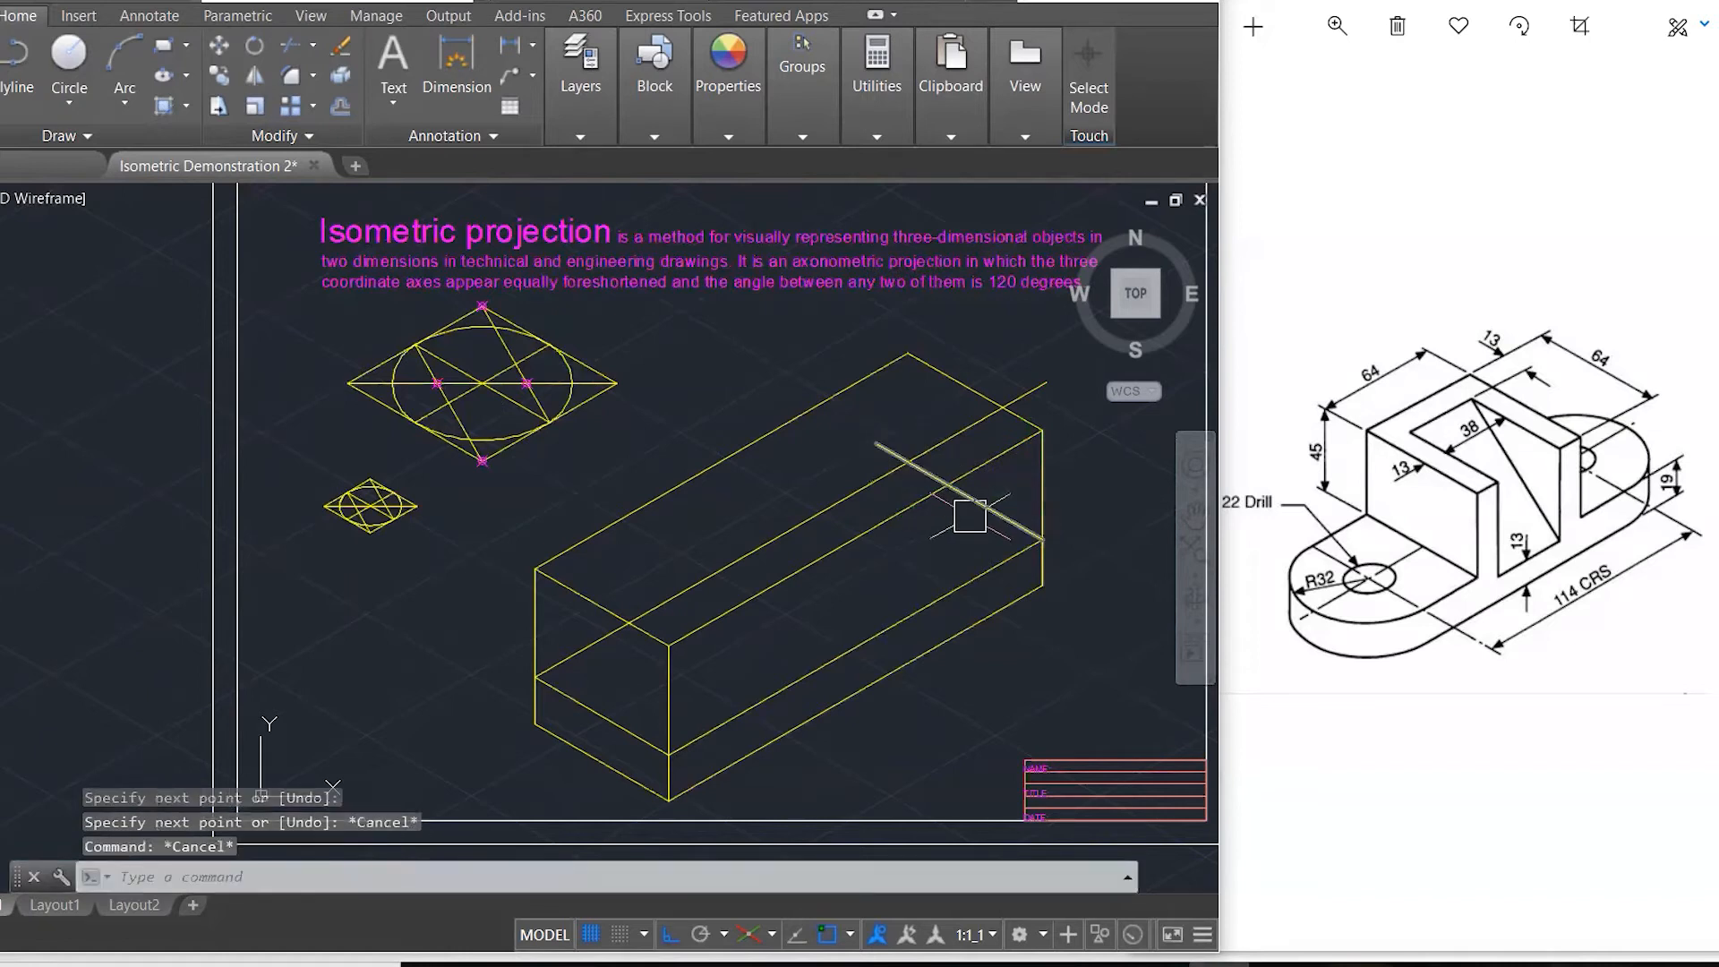
- Fillet the two new 19-high level lines into a sharp corner at the box's hidden back edge
type("f")
key("Return")
left_click(984, 514)
left_click(878, 483)
key("Escape")
key("Escape")
key("Escape")
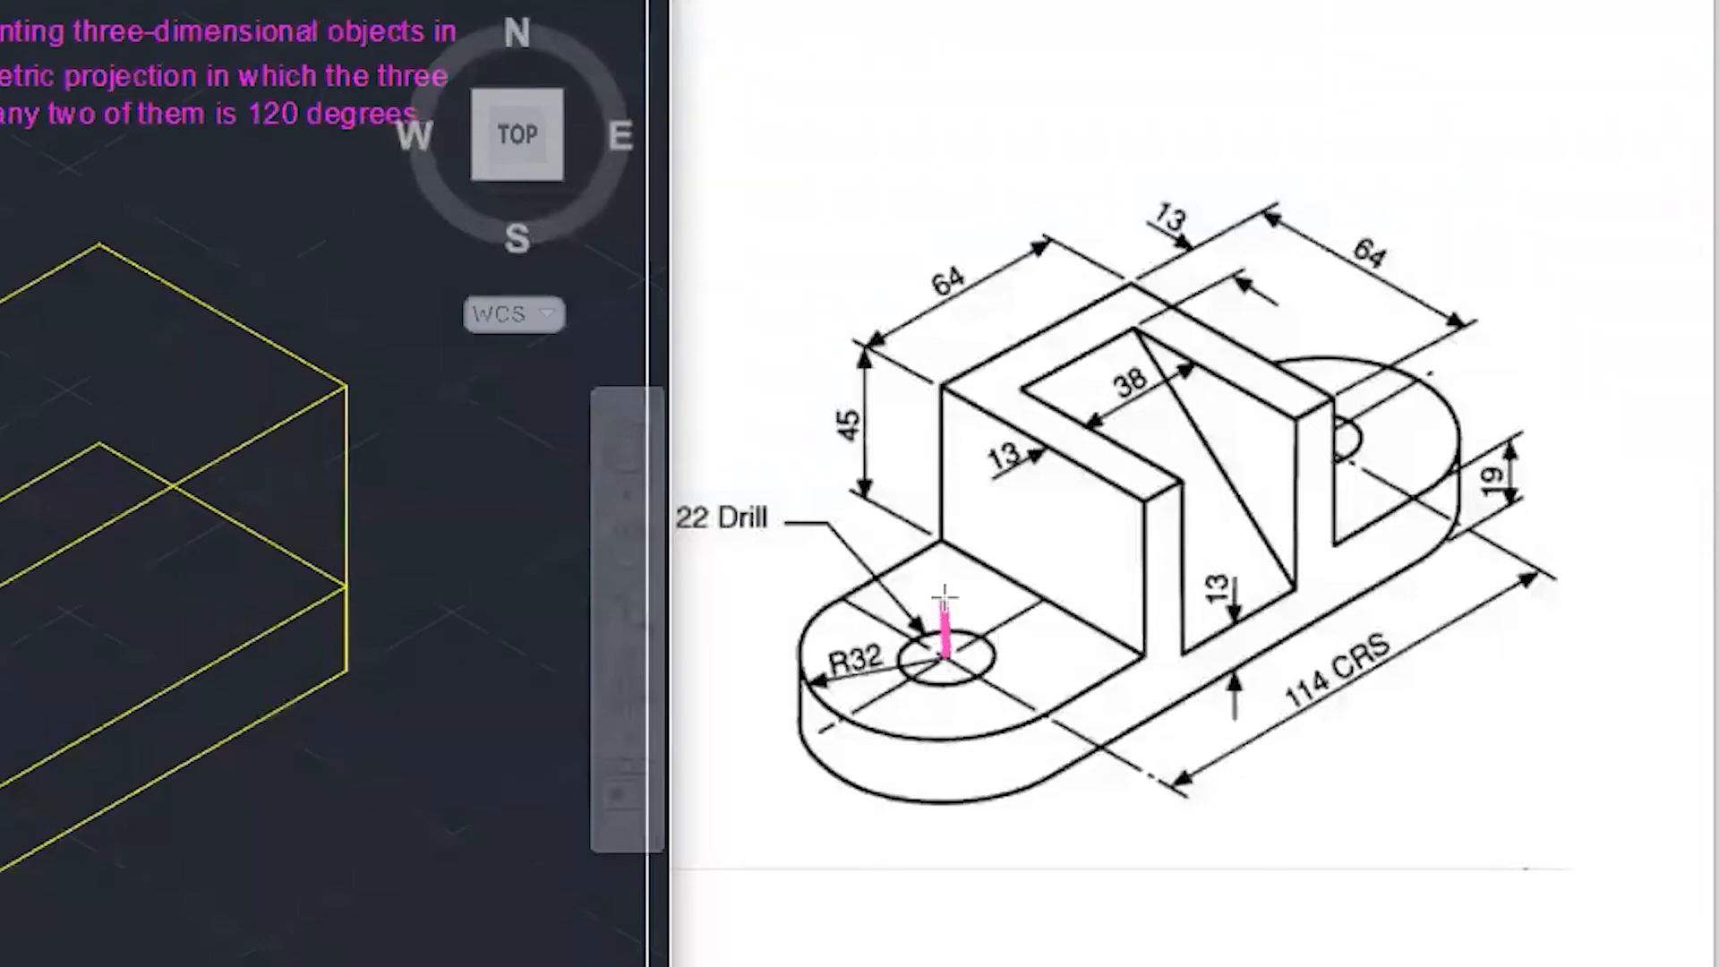
left_click_drag(944, 644, 952, 906)
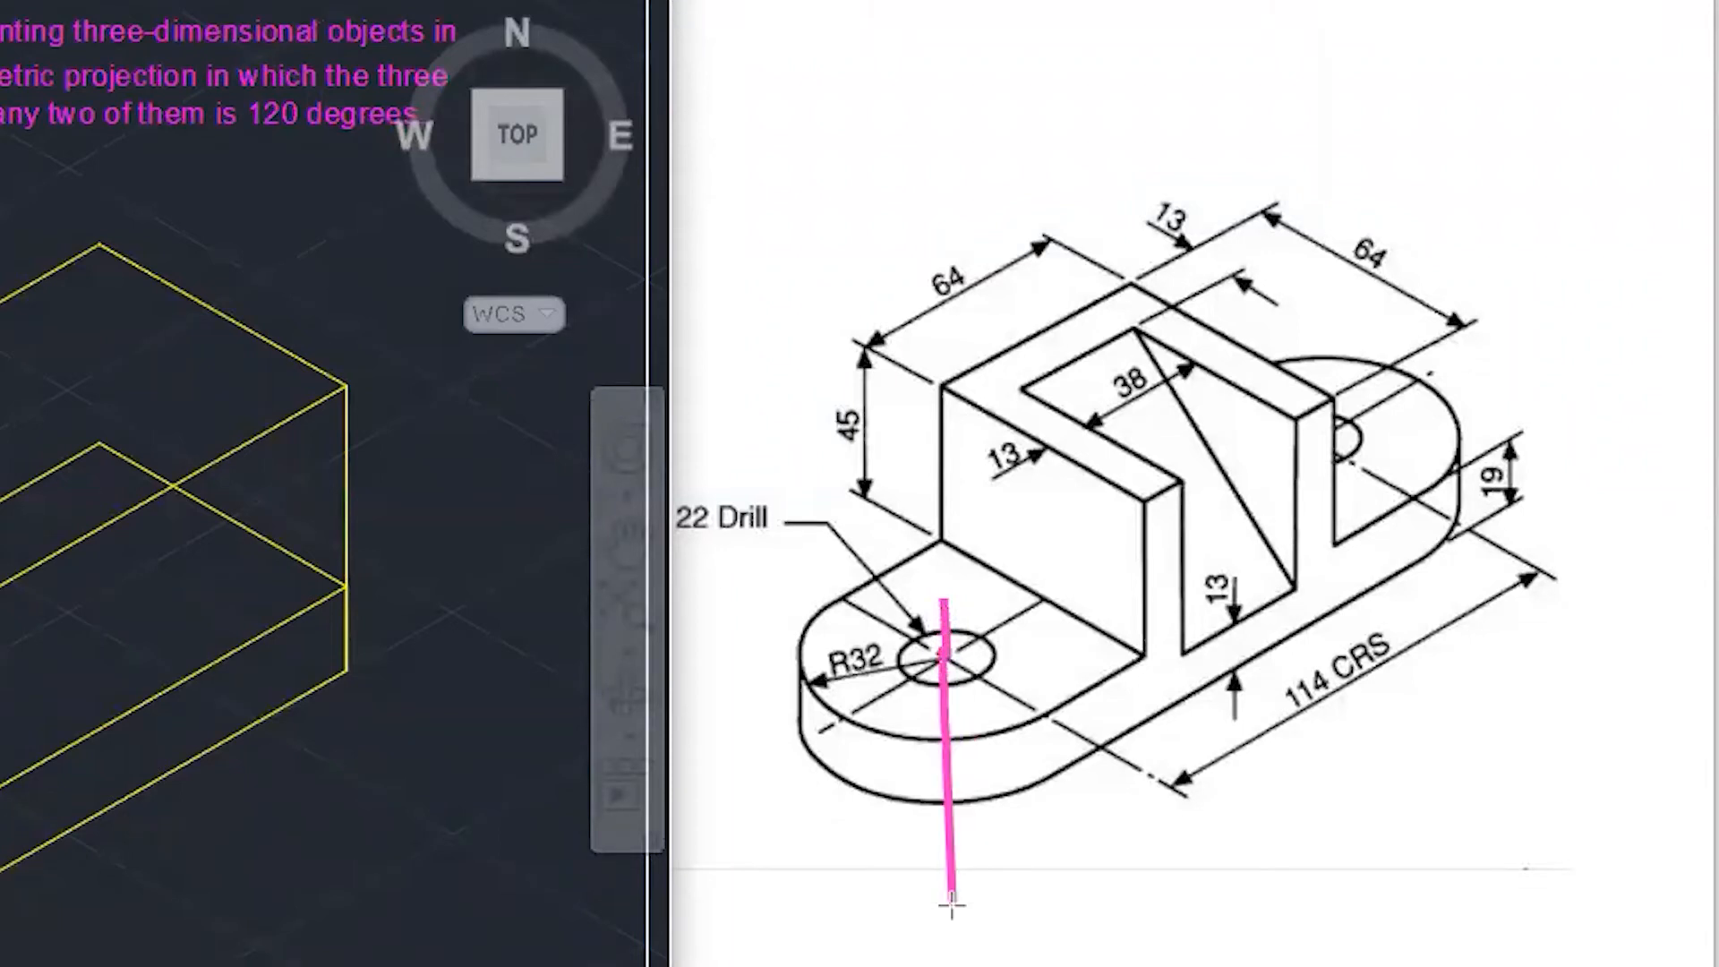
key("ctrl+z")
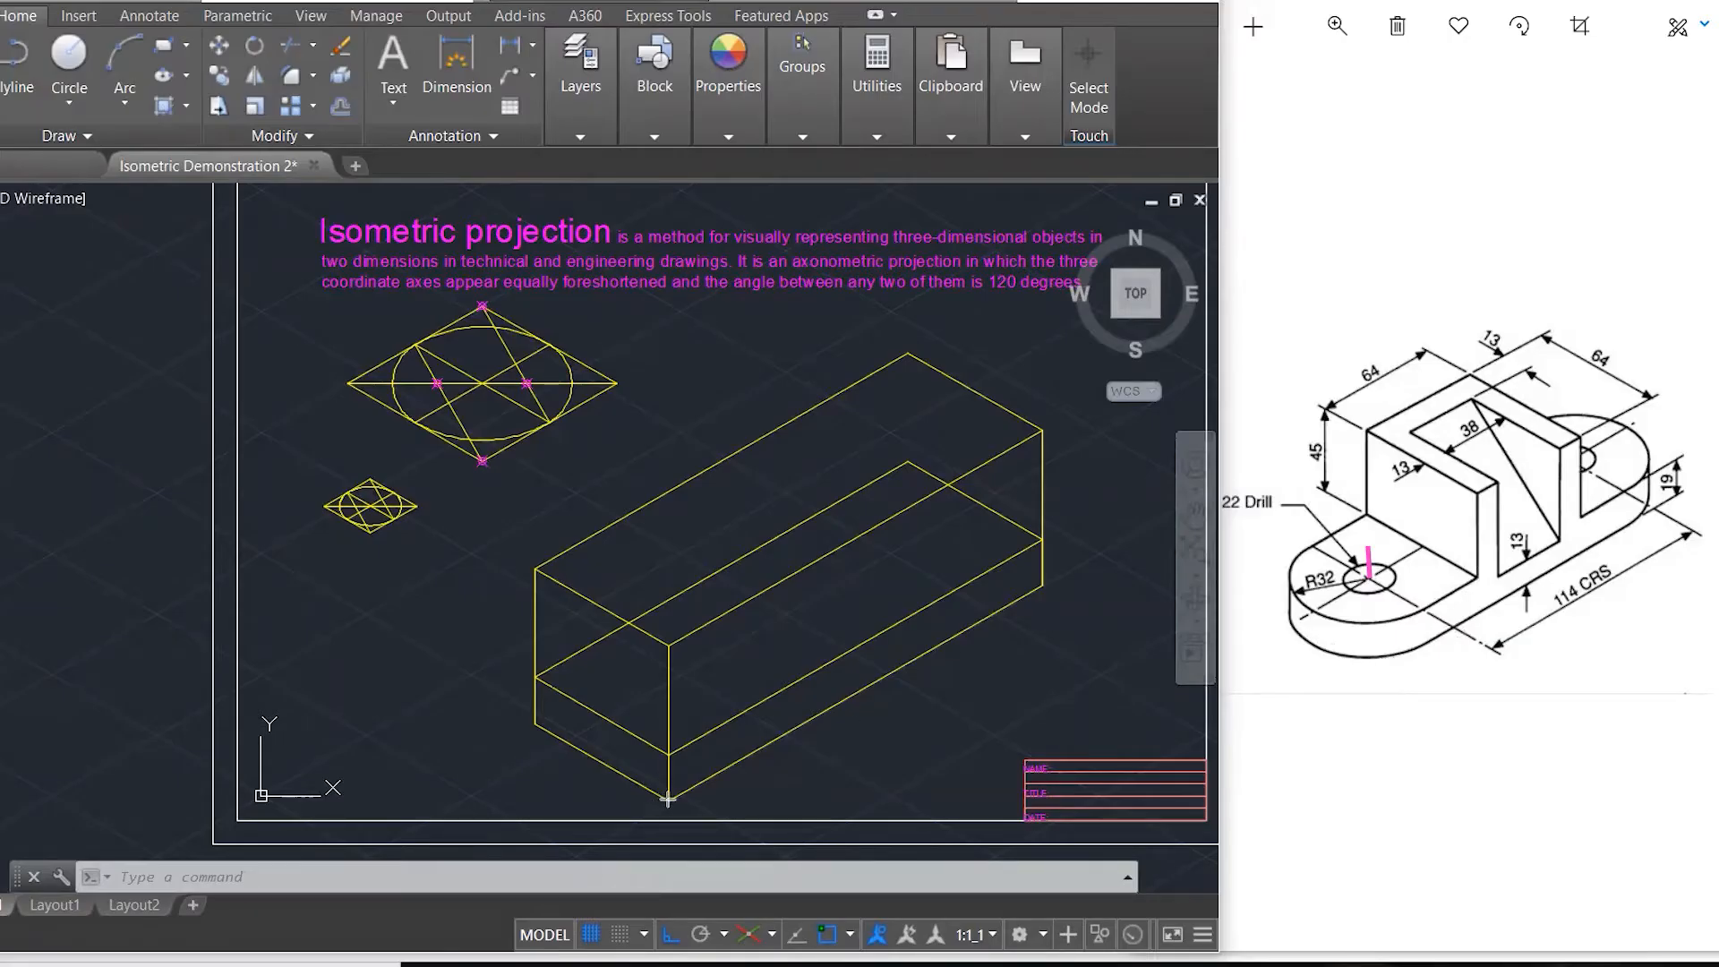
mouse_move(843, 721)
left_mouse_down()
mouse_move(1061, 596)
mouse_move(1045, 581)
left_mouse_up()
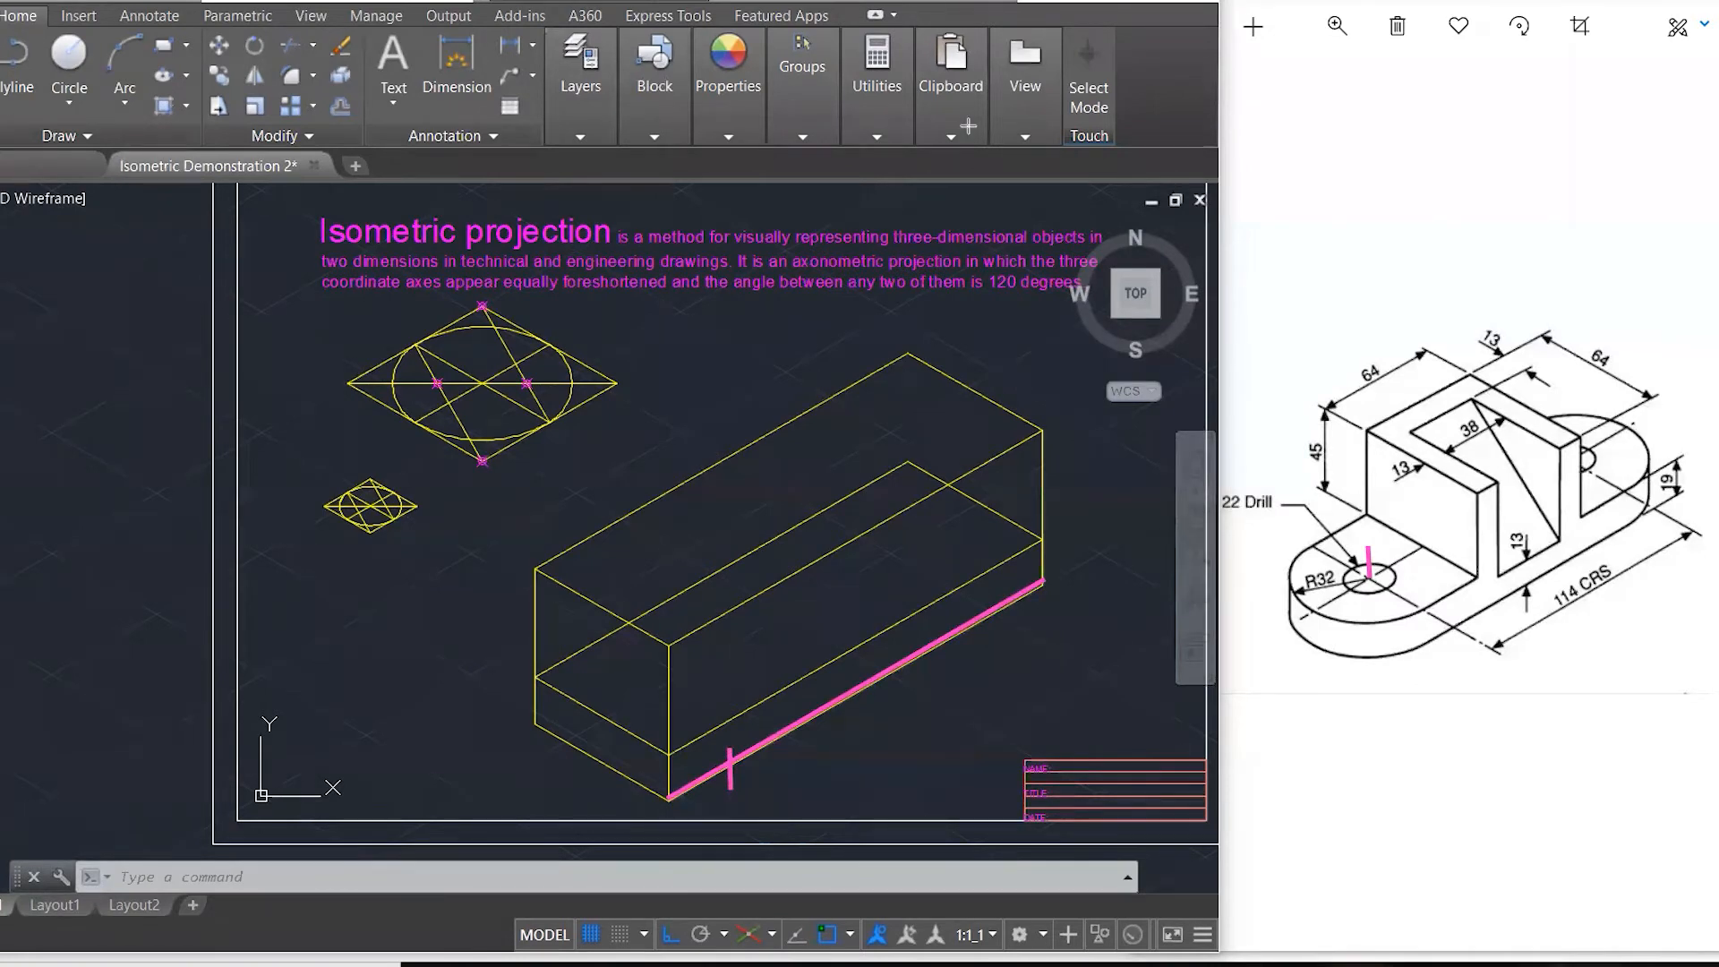
- Switch from the CONSTRUCTION layer to the pink line layer and draw 32 along the 19-high level from its front corner, continuing at 150° across the box
type("1")
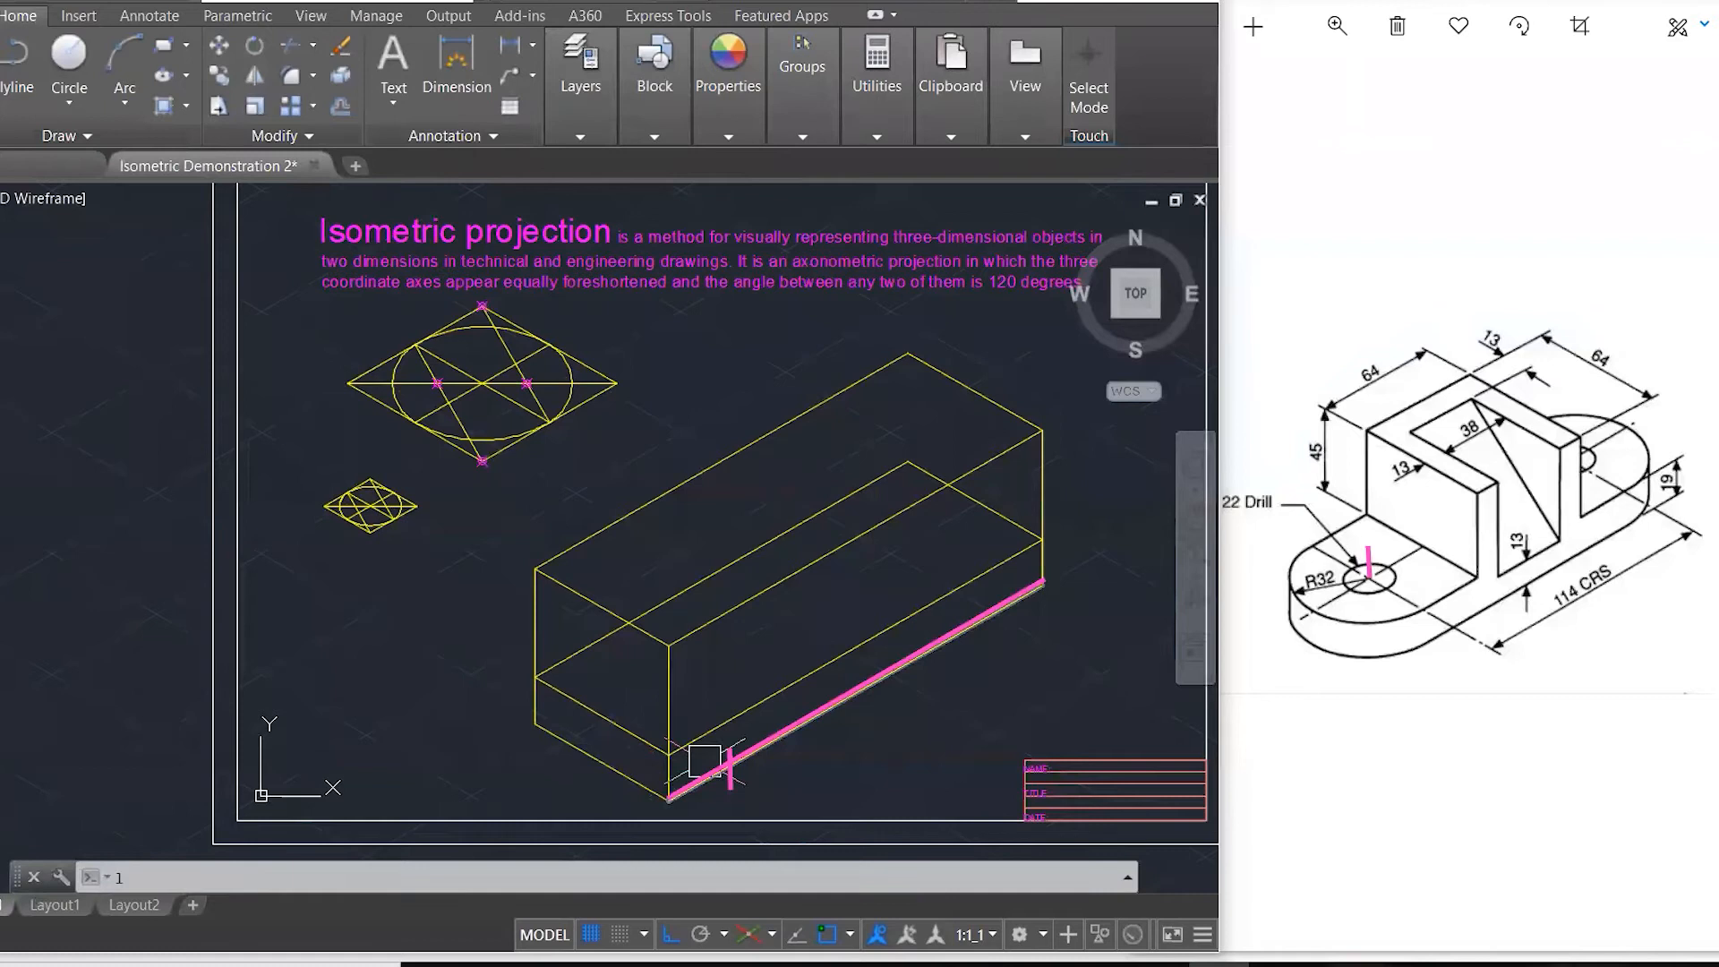
key("Return")
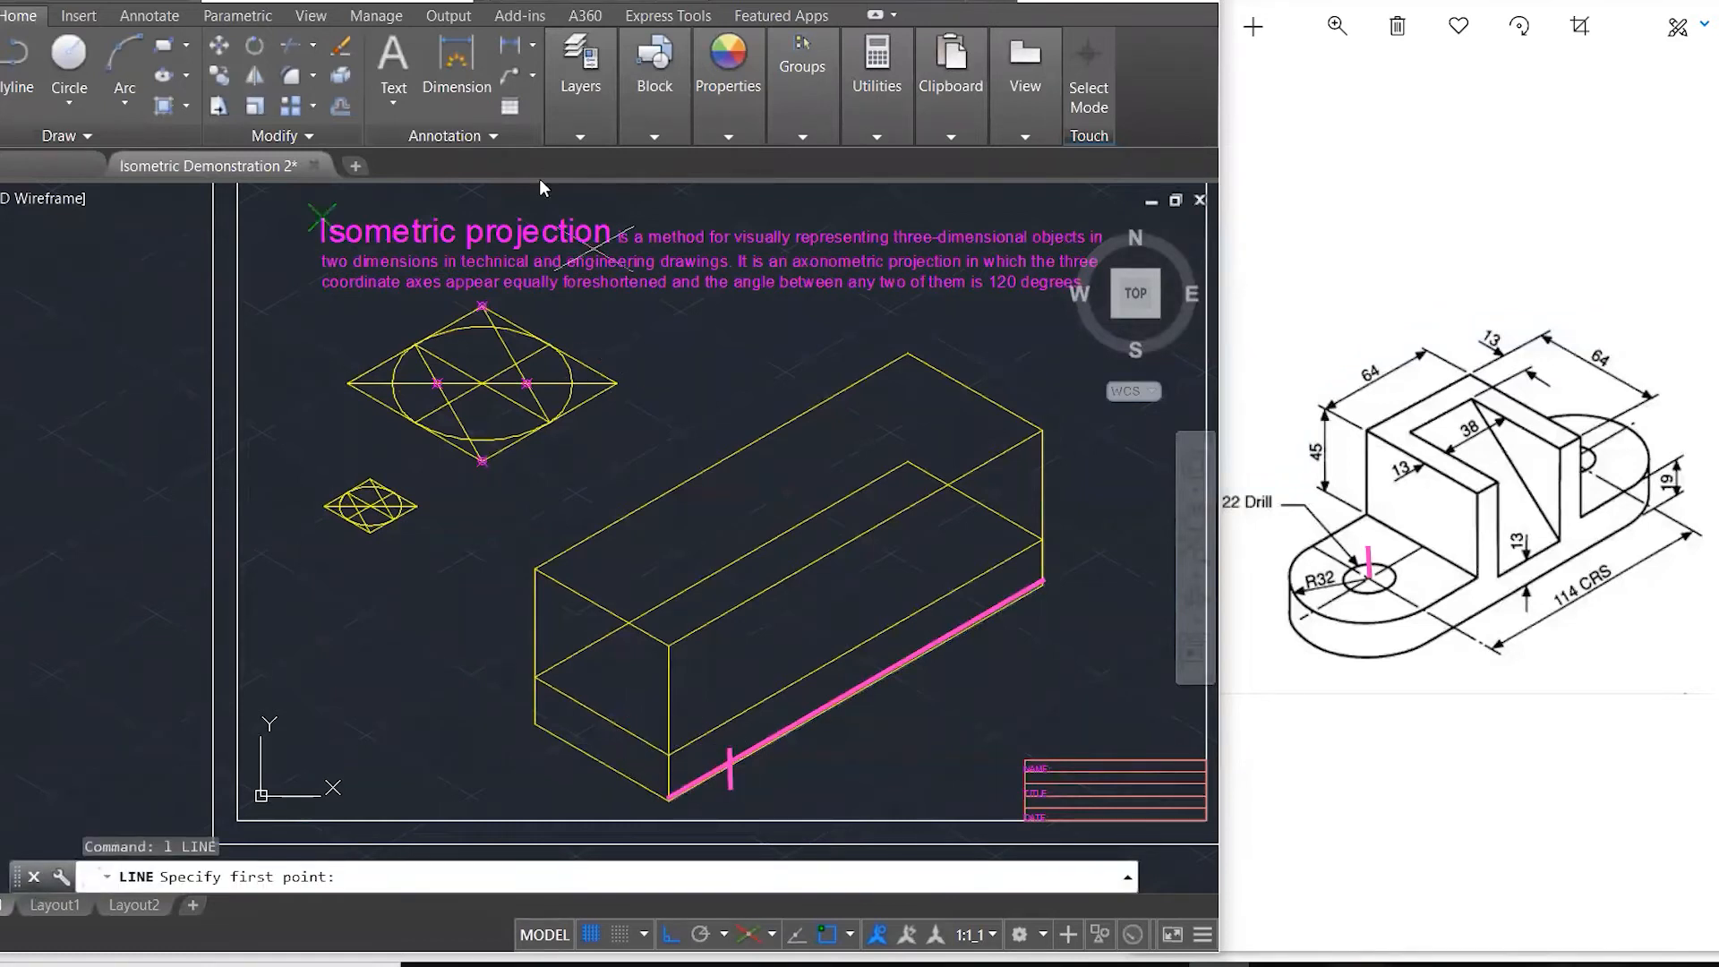
left_click(588, 133)
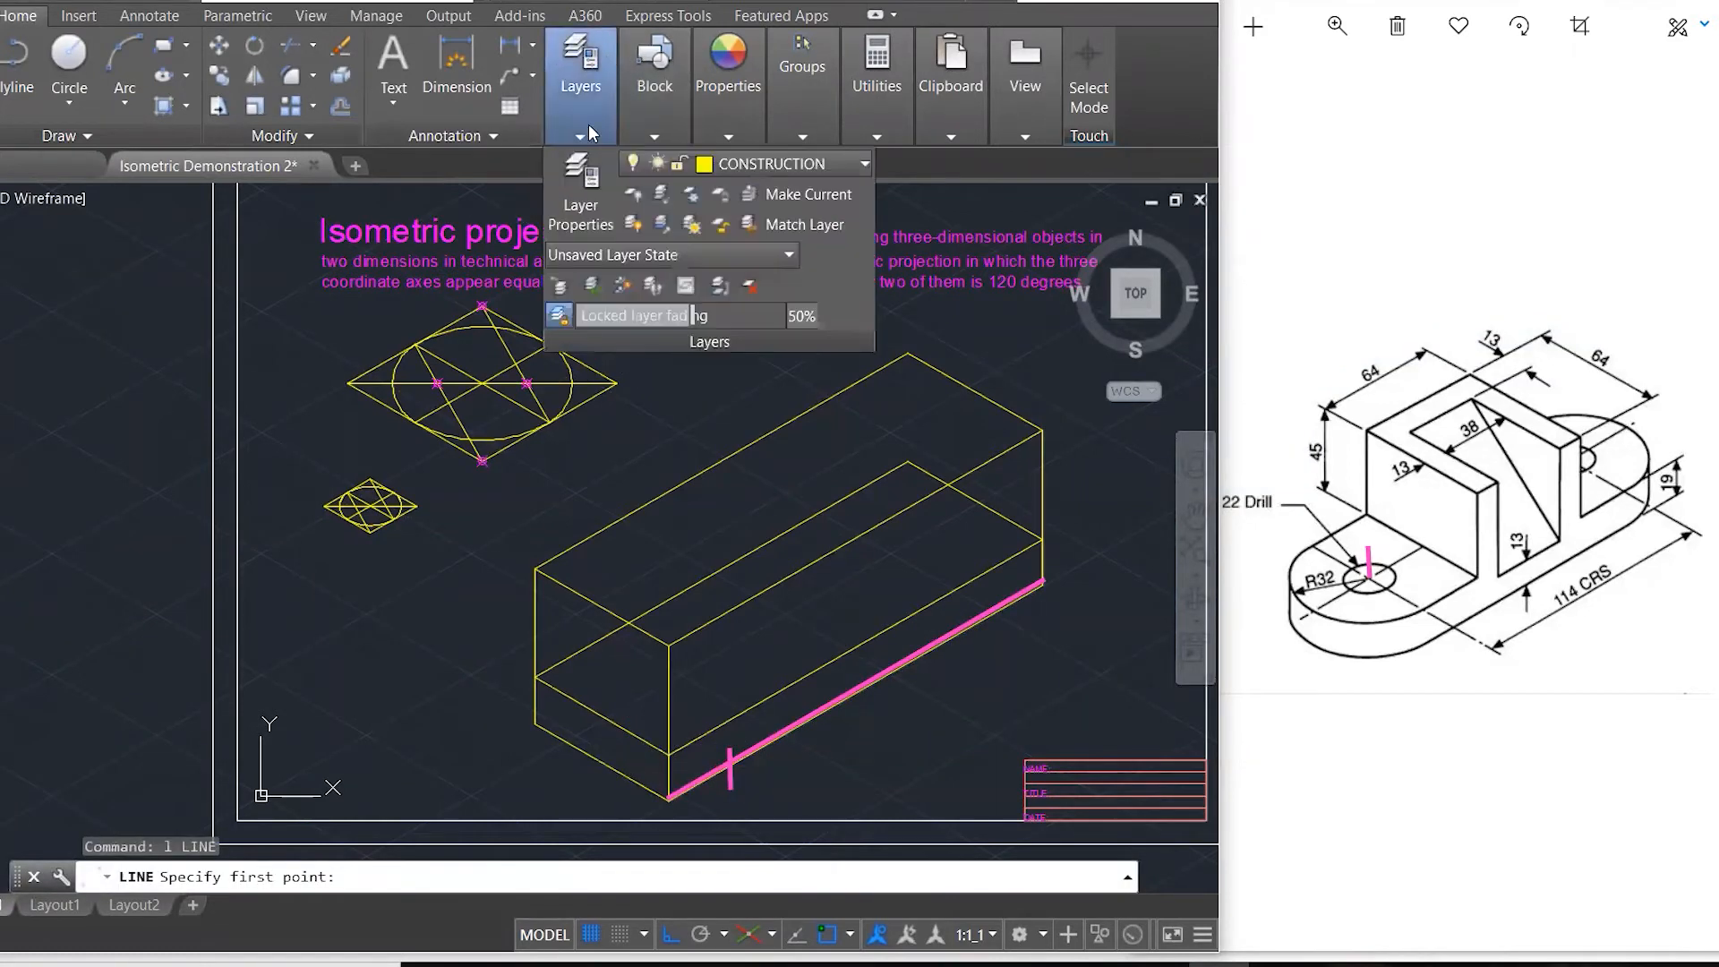
left_click(722, 160)
left_click(732, 397)
left_click(668, 754)
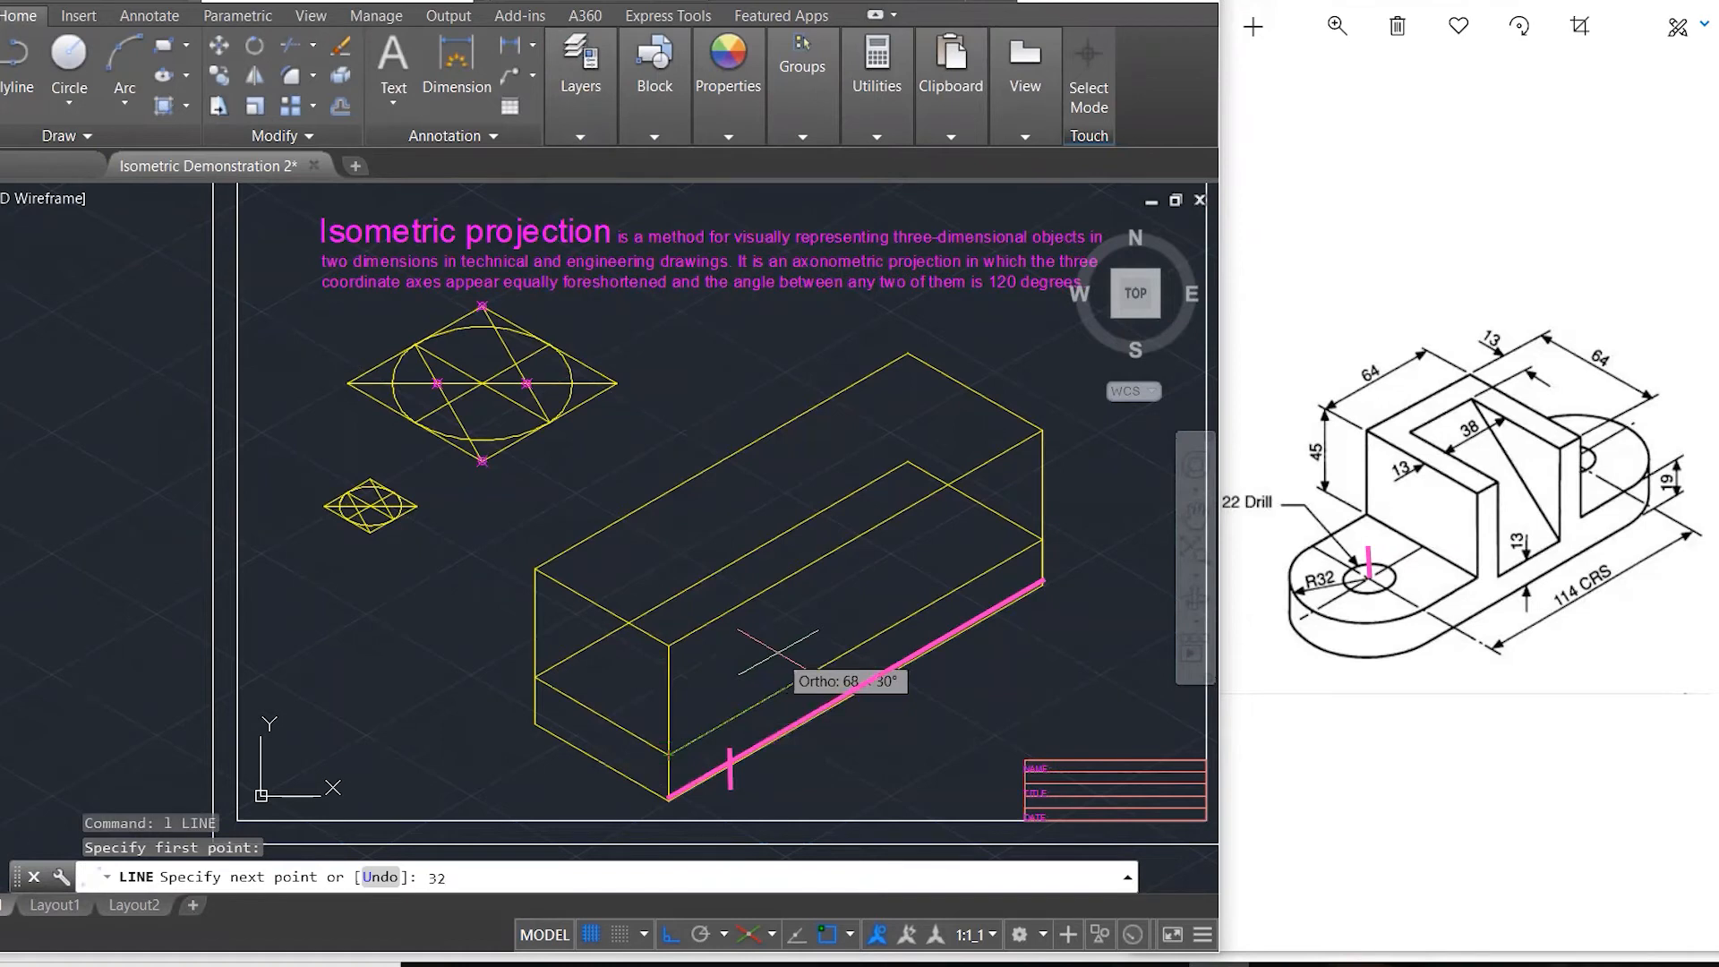
type("32")
key("Return")
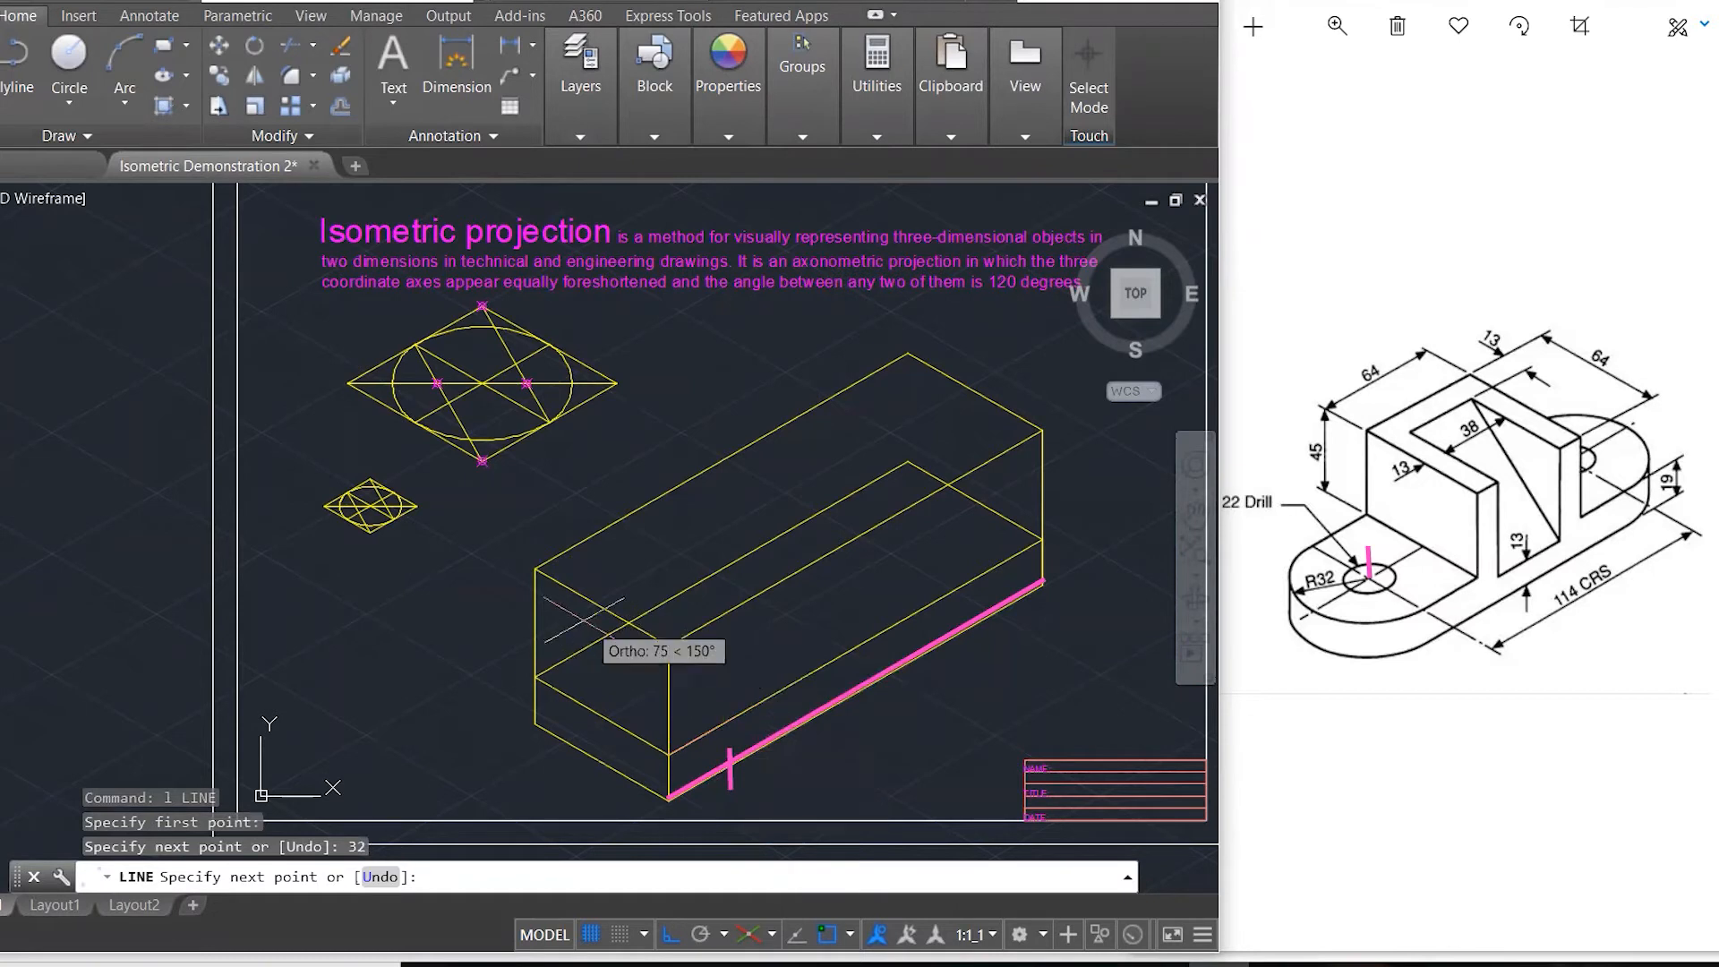
left_click(461, 618)
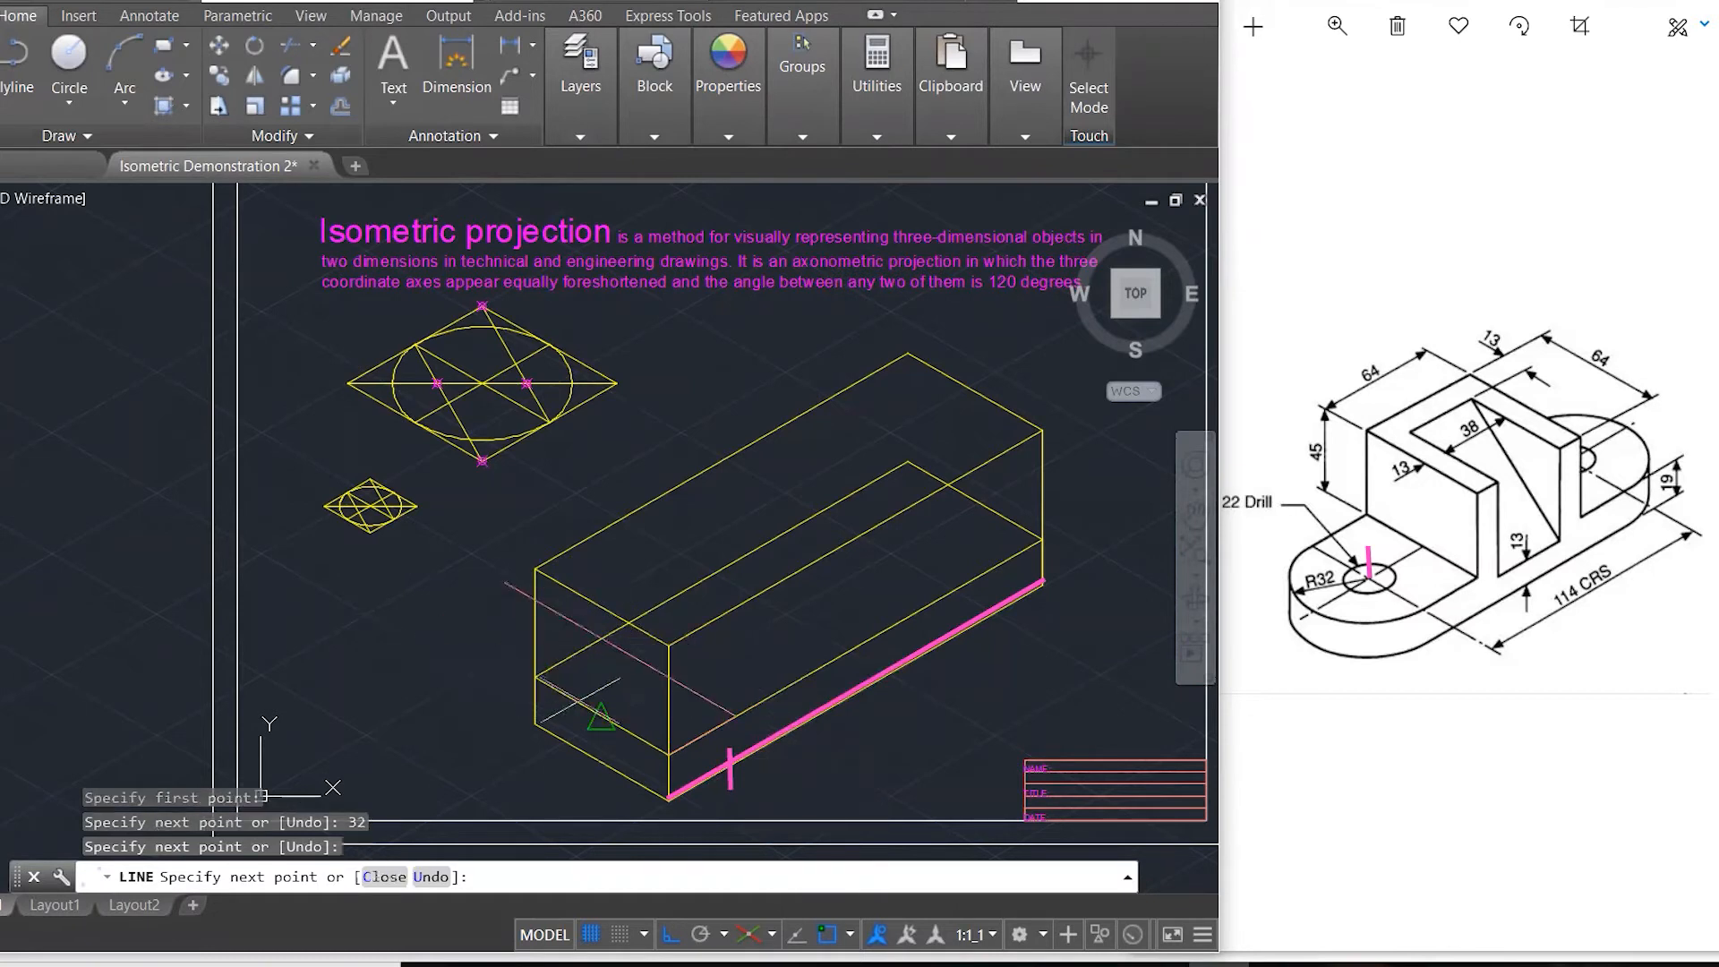
key("Escape")
key("Escape")
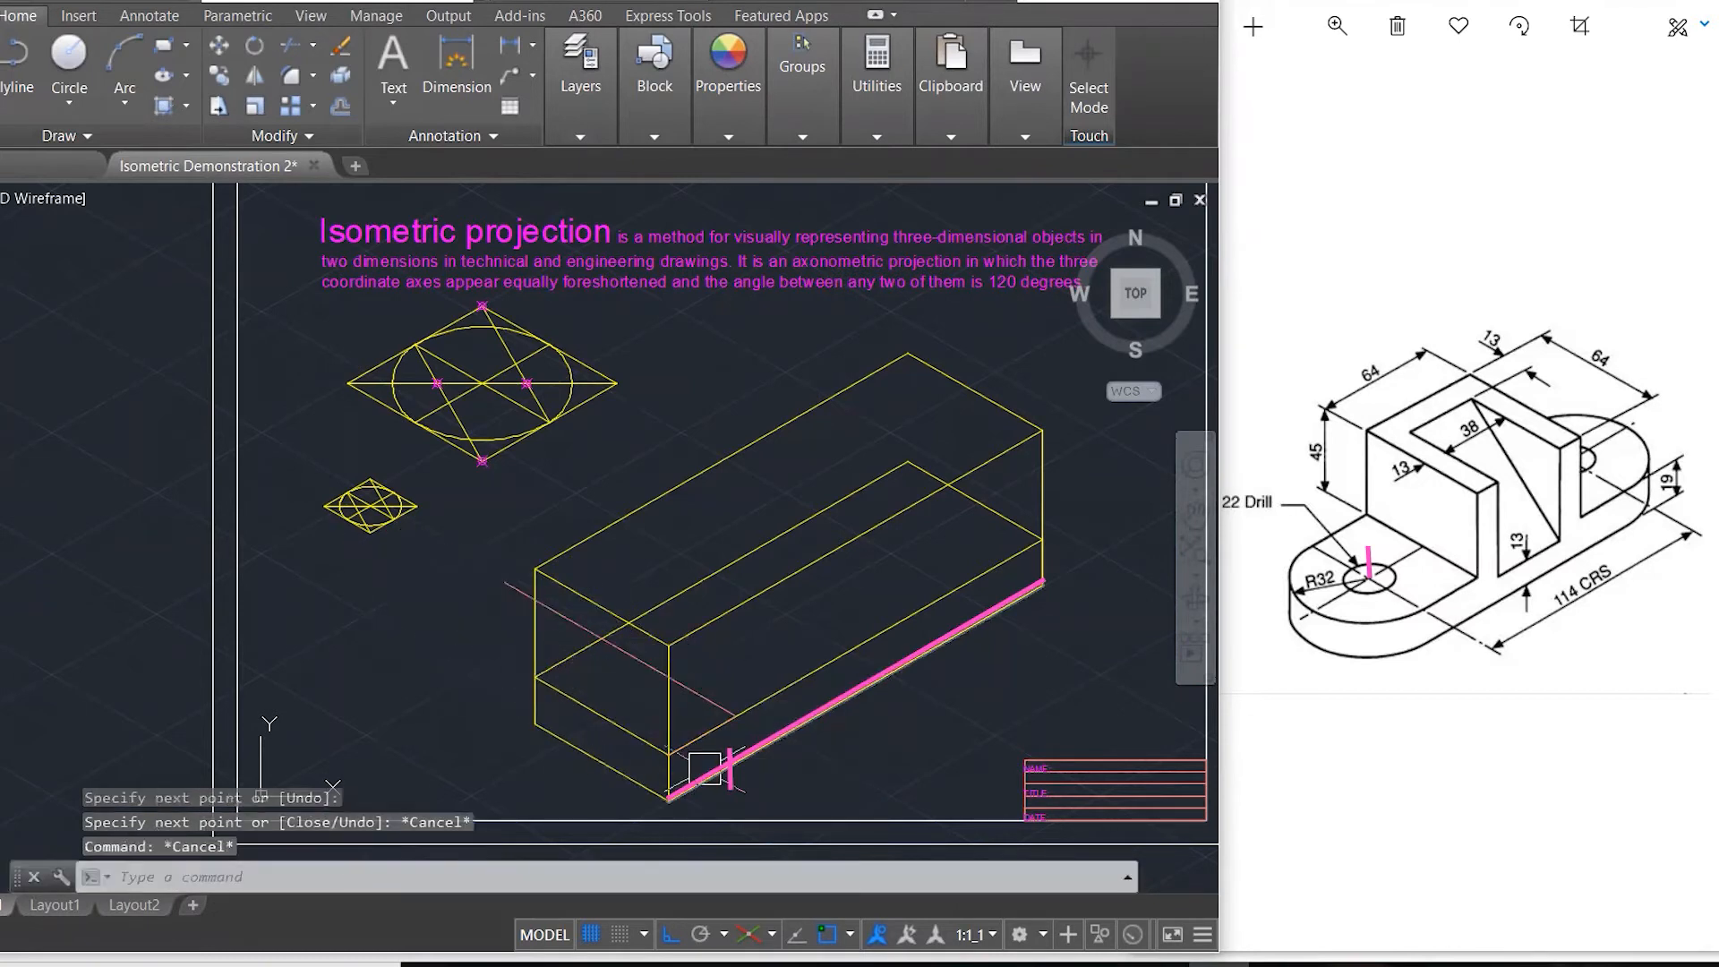
- Draw a lengthwise centre line at the 19-high level, joining the midpoints of its front and back end edges
scroll(719, 761, "up", 2)
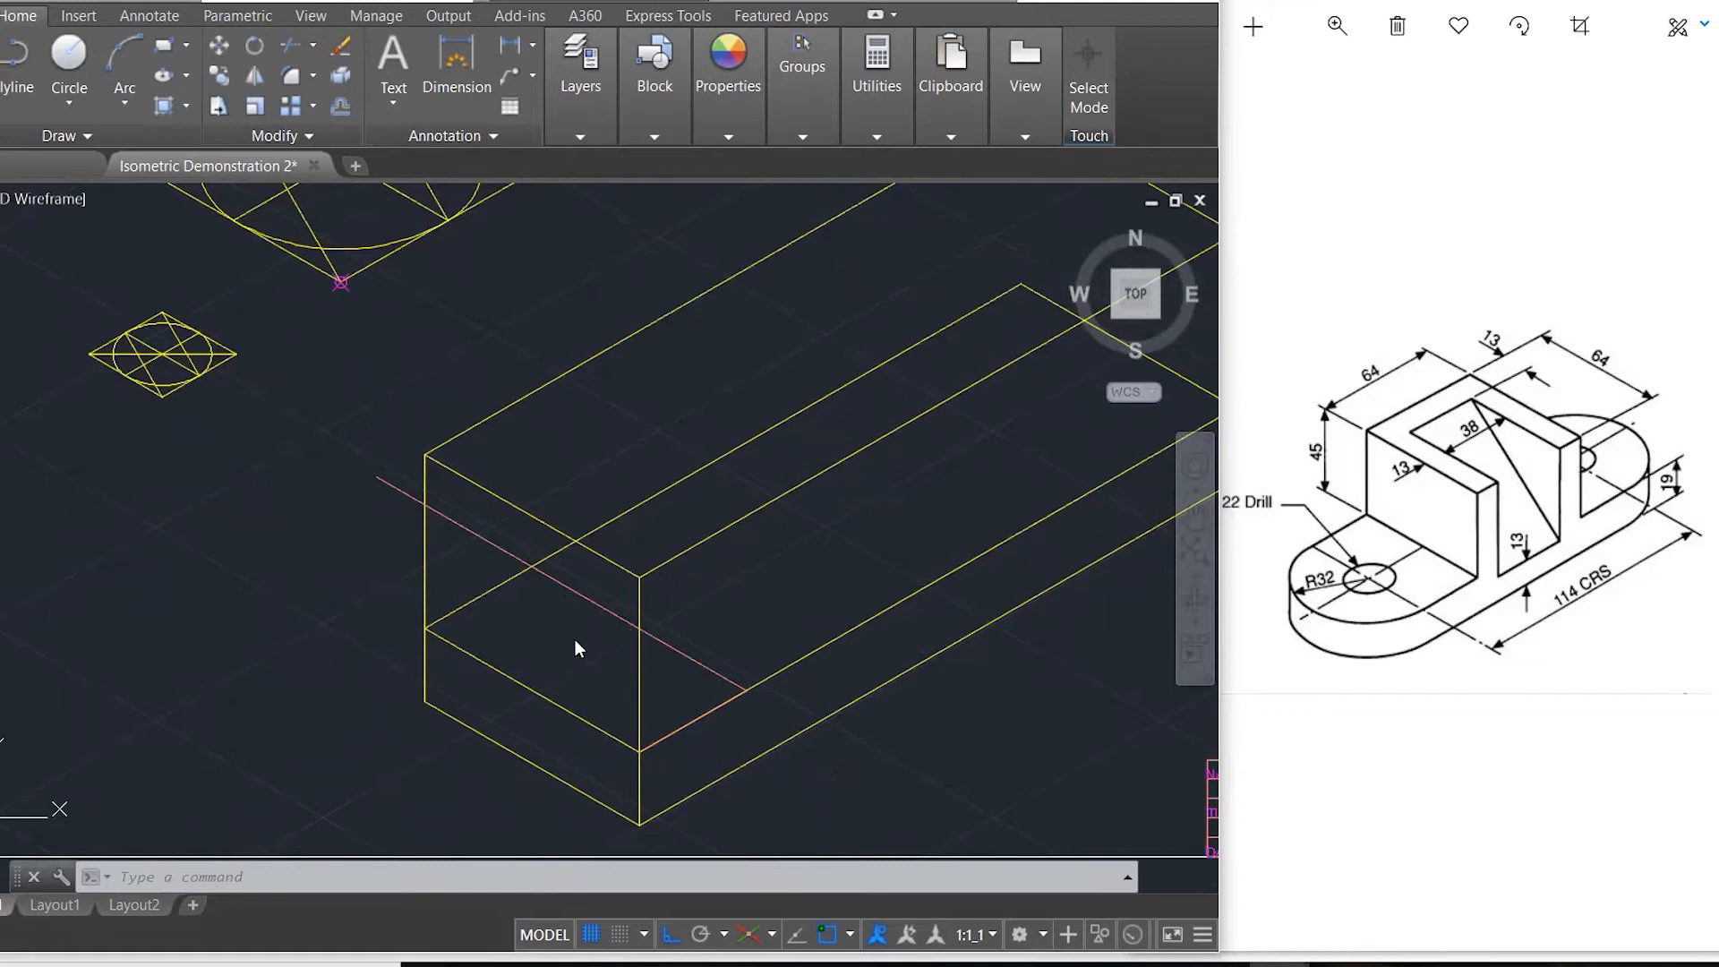
type("l")
key("Return")
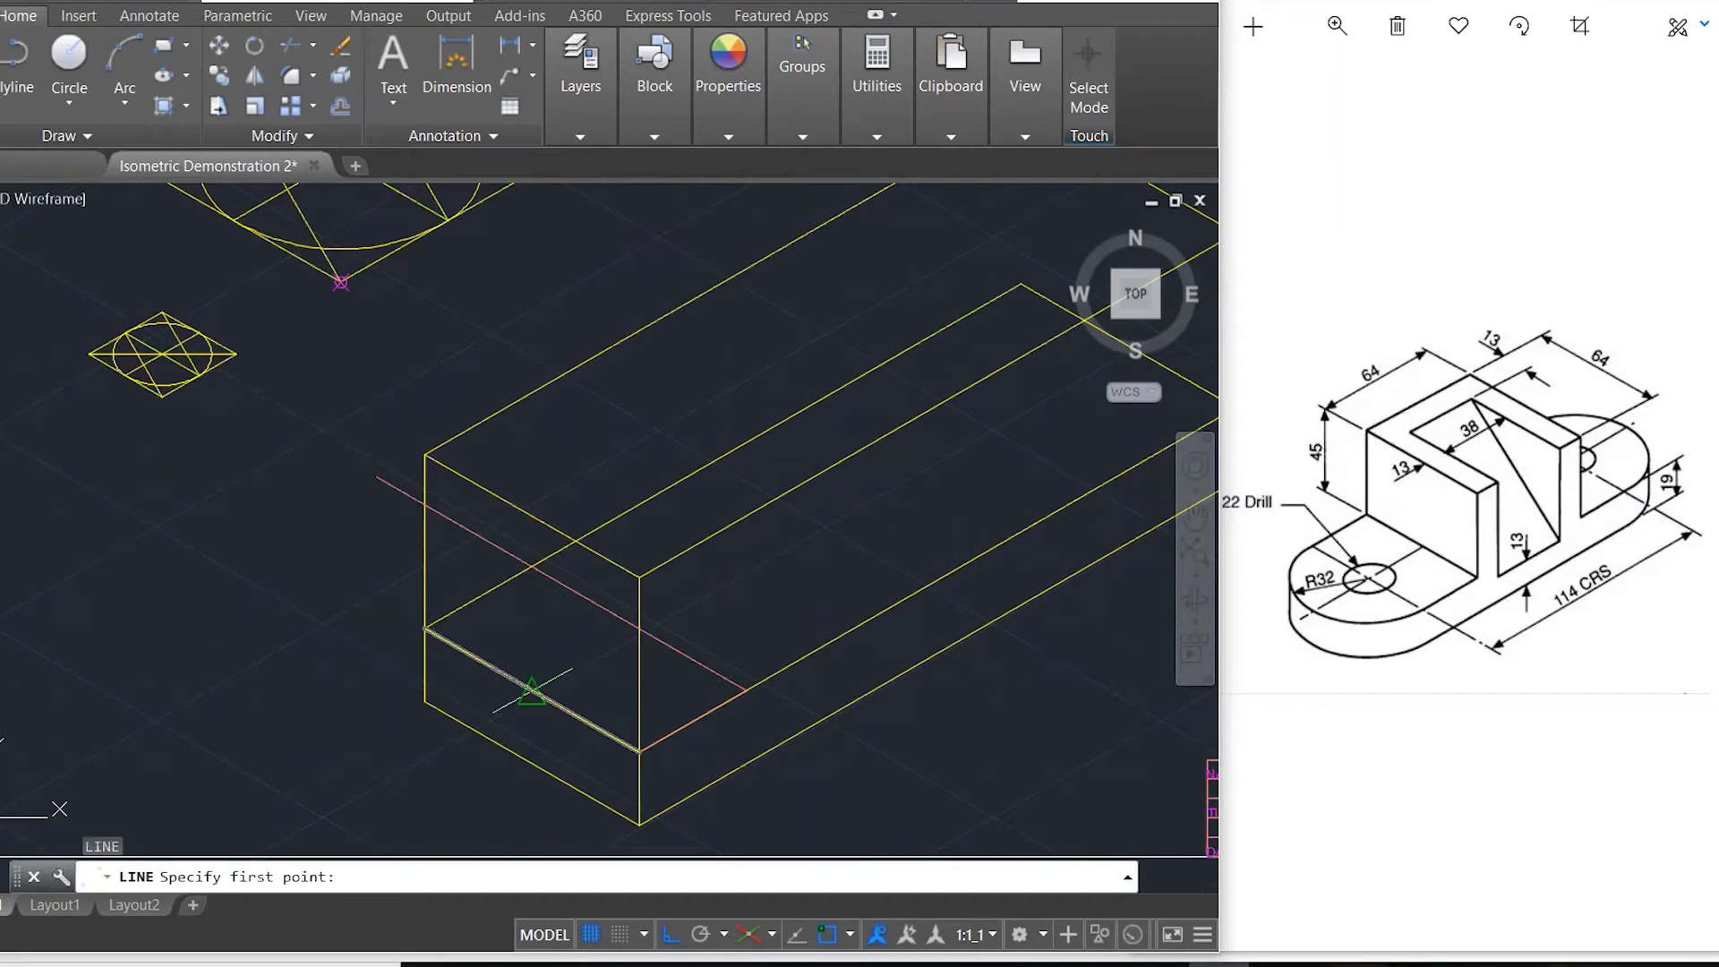
left_click(532, 691)
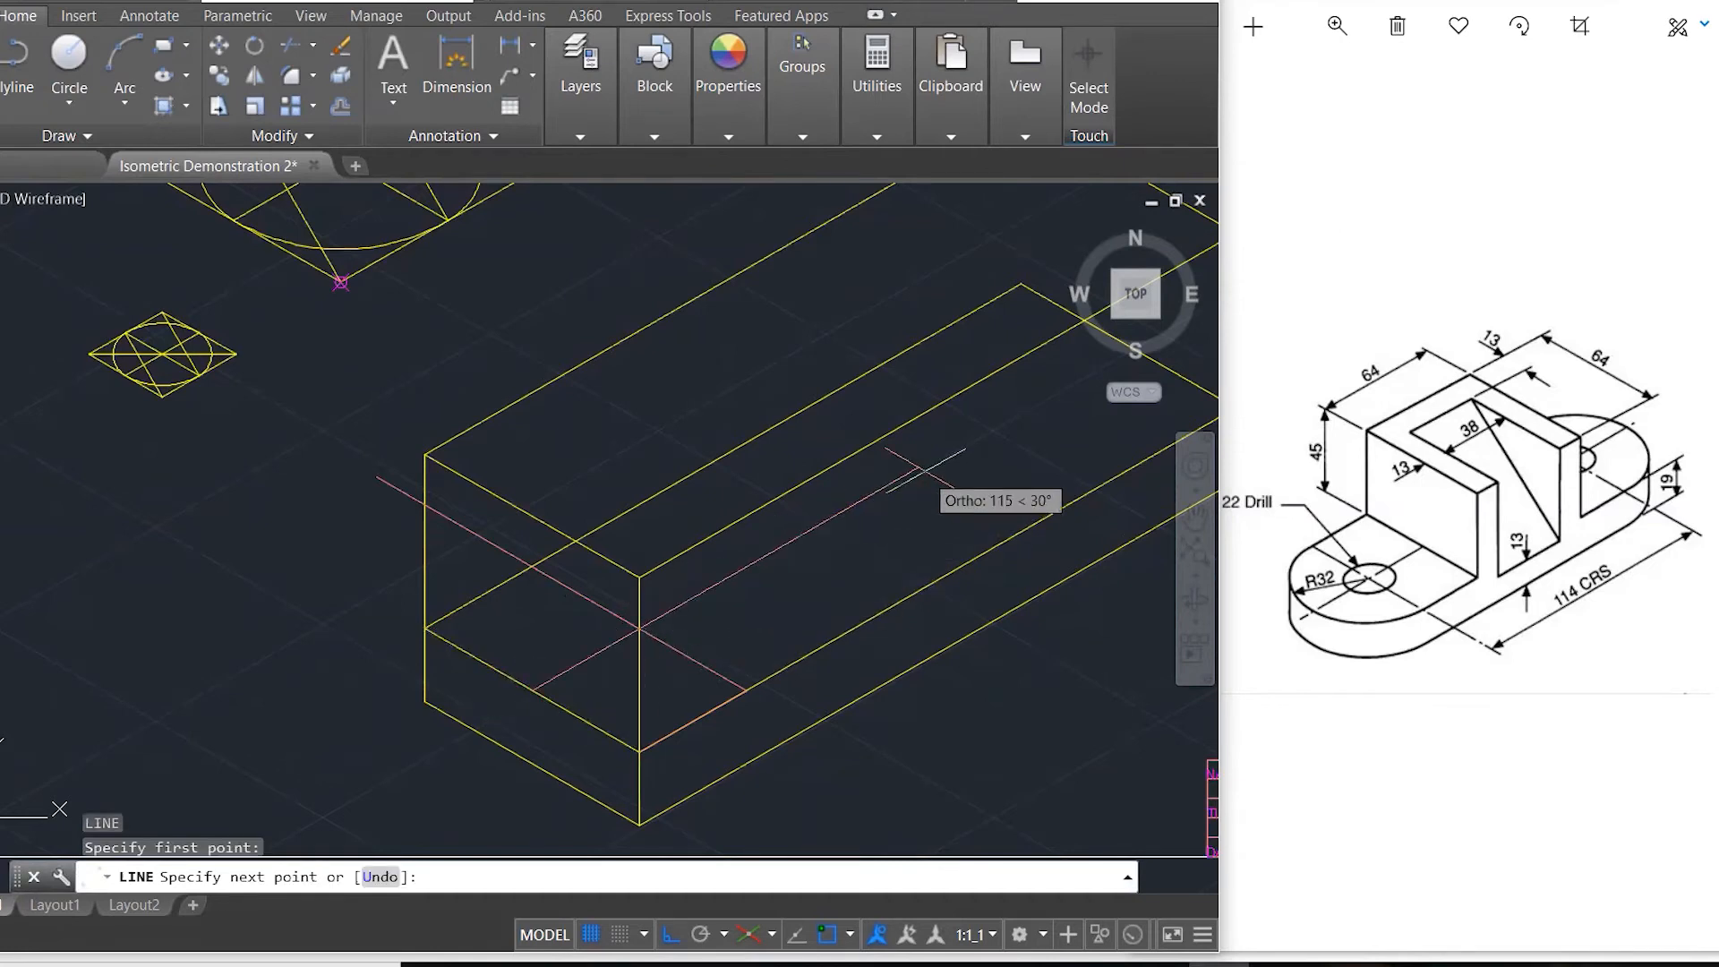
scroll(971, 452, "down", 3)
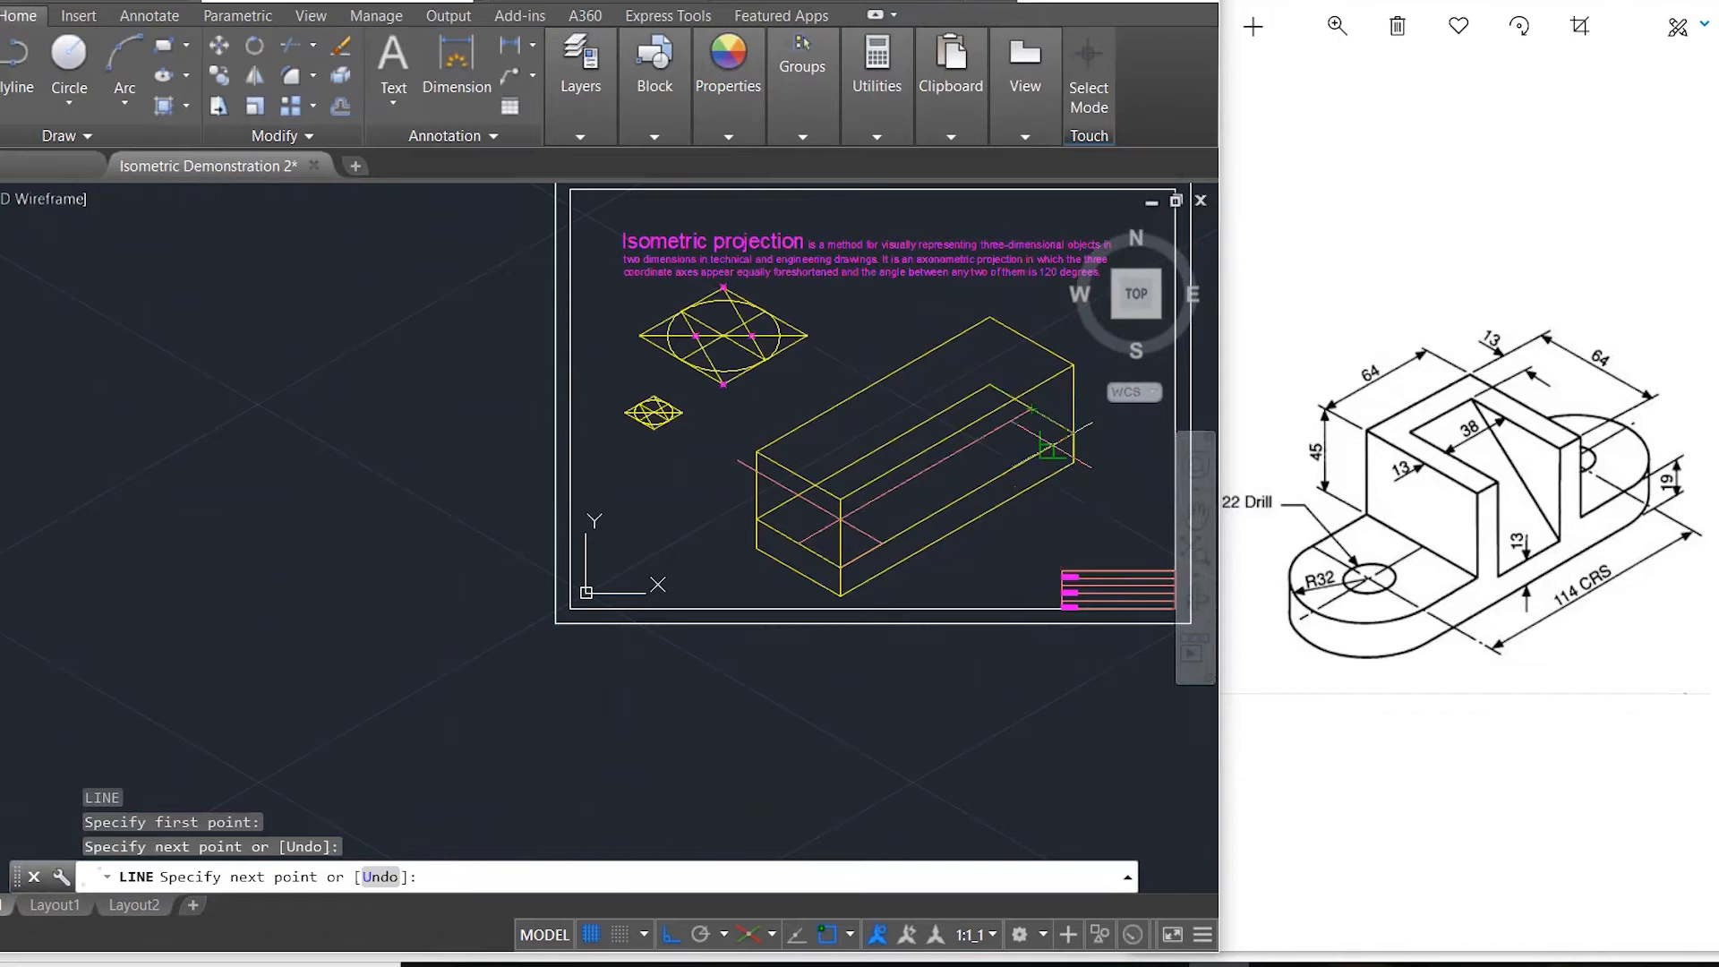
key("Escape")
key("Escape")
- Draw a line 32 long at 210° from the 19-high level's right back corner, continuing at 150° across the box
scroll(1078, 425, "up", 2)
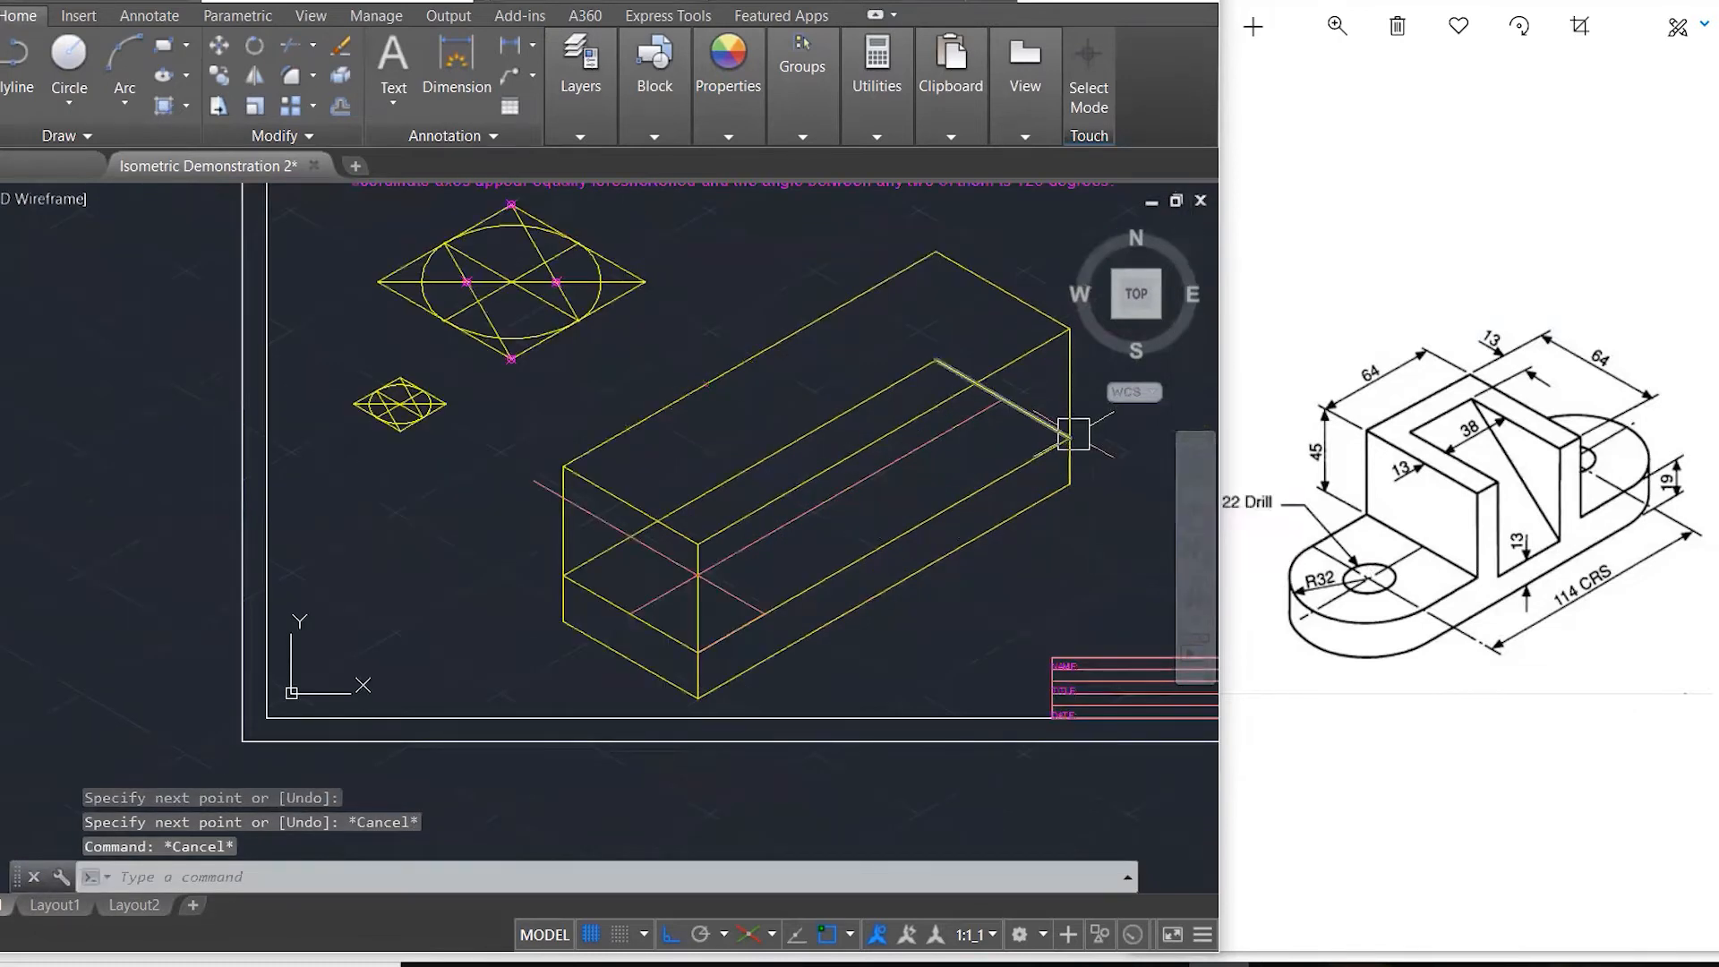
type("l")
key("Return")
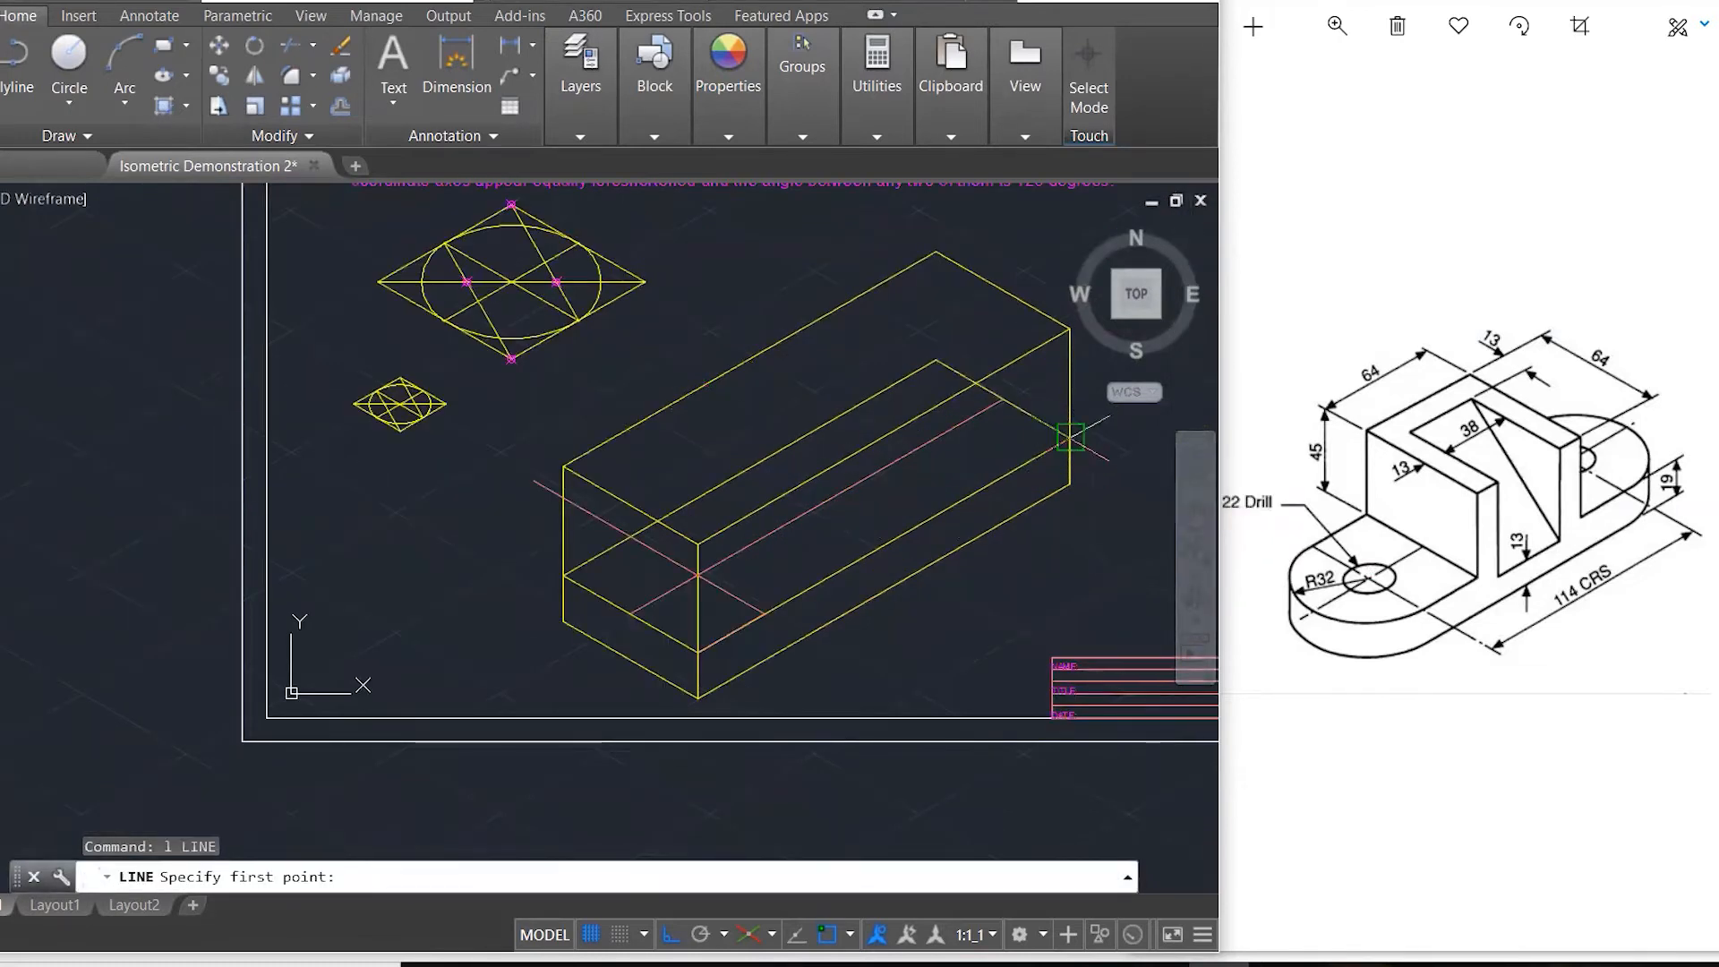
left_click(1070, 438)
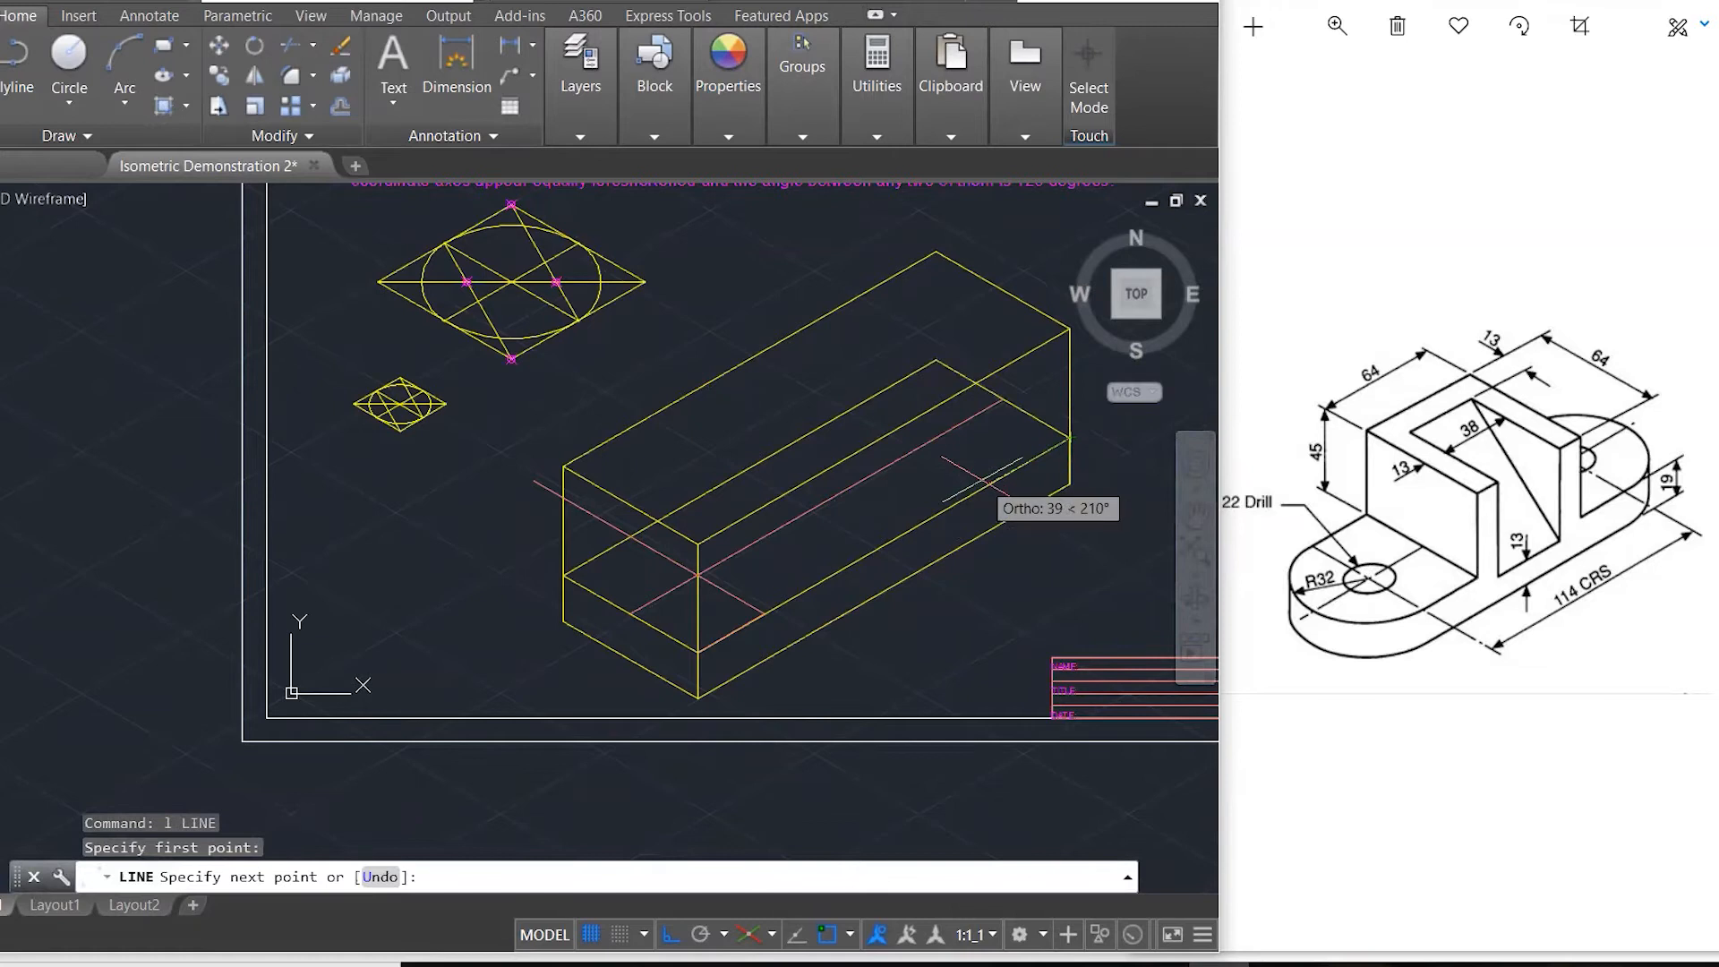
key("Return")
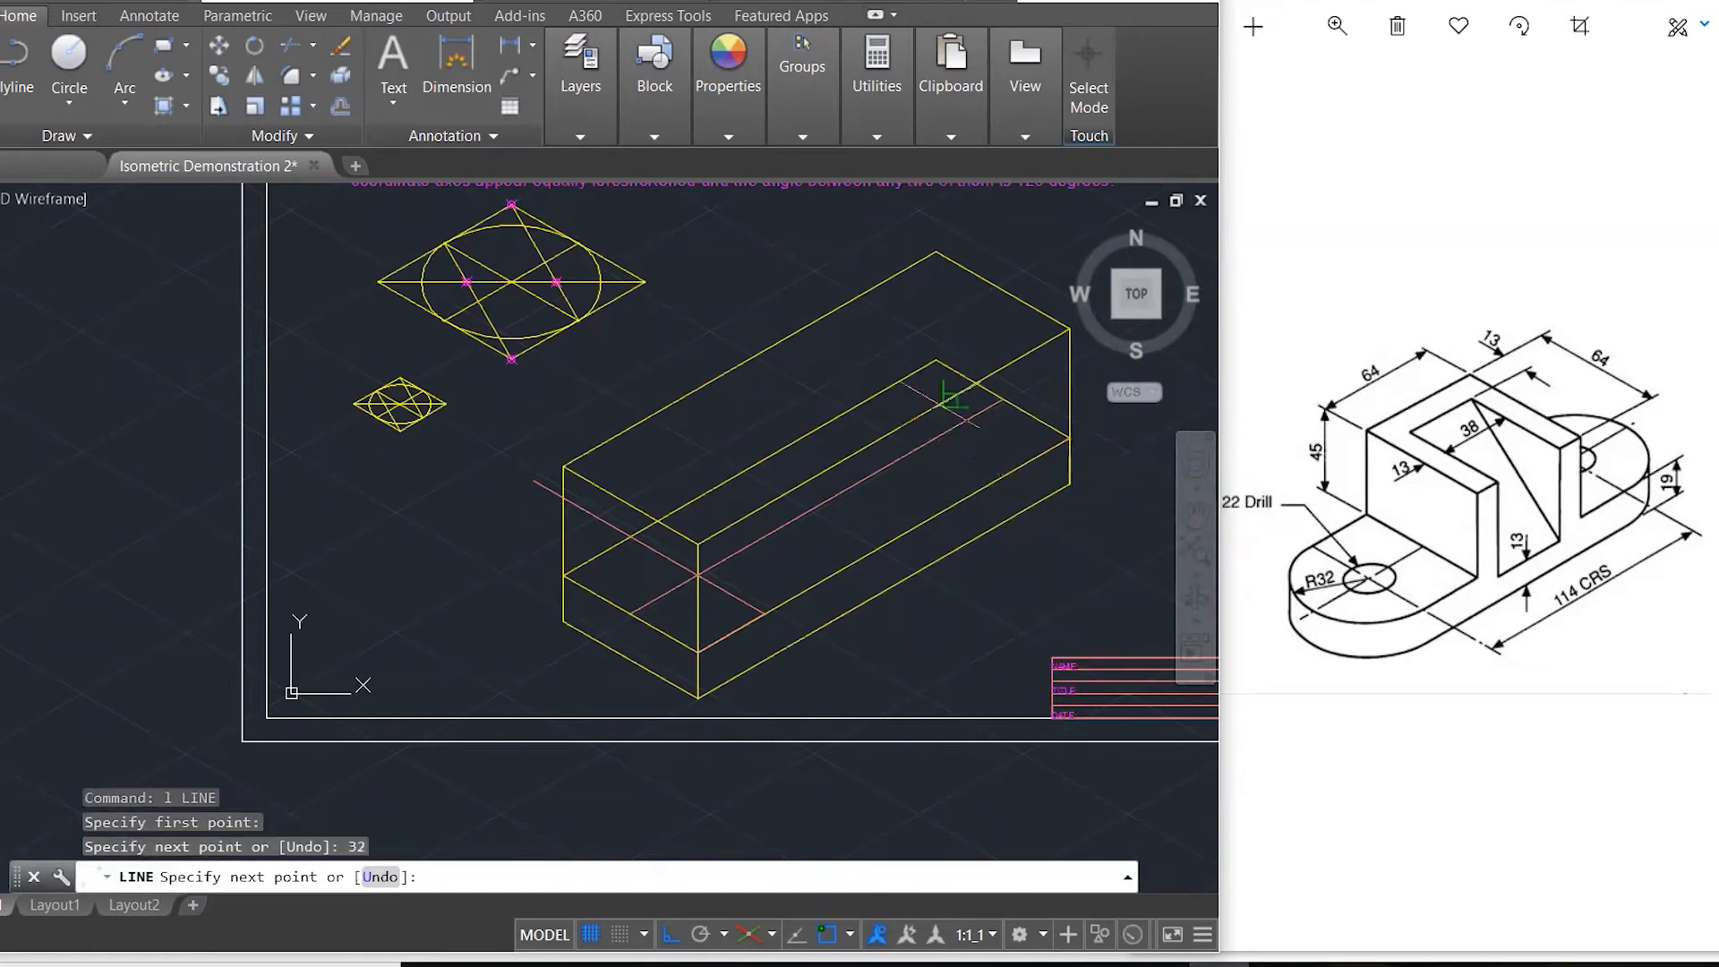
left_click(828, 367)
key("Escape")
key("Escape")
key("Escape")
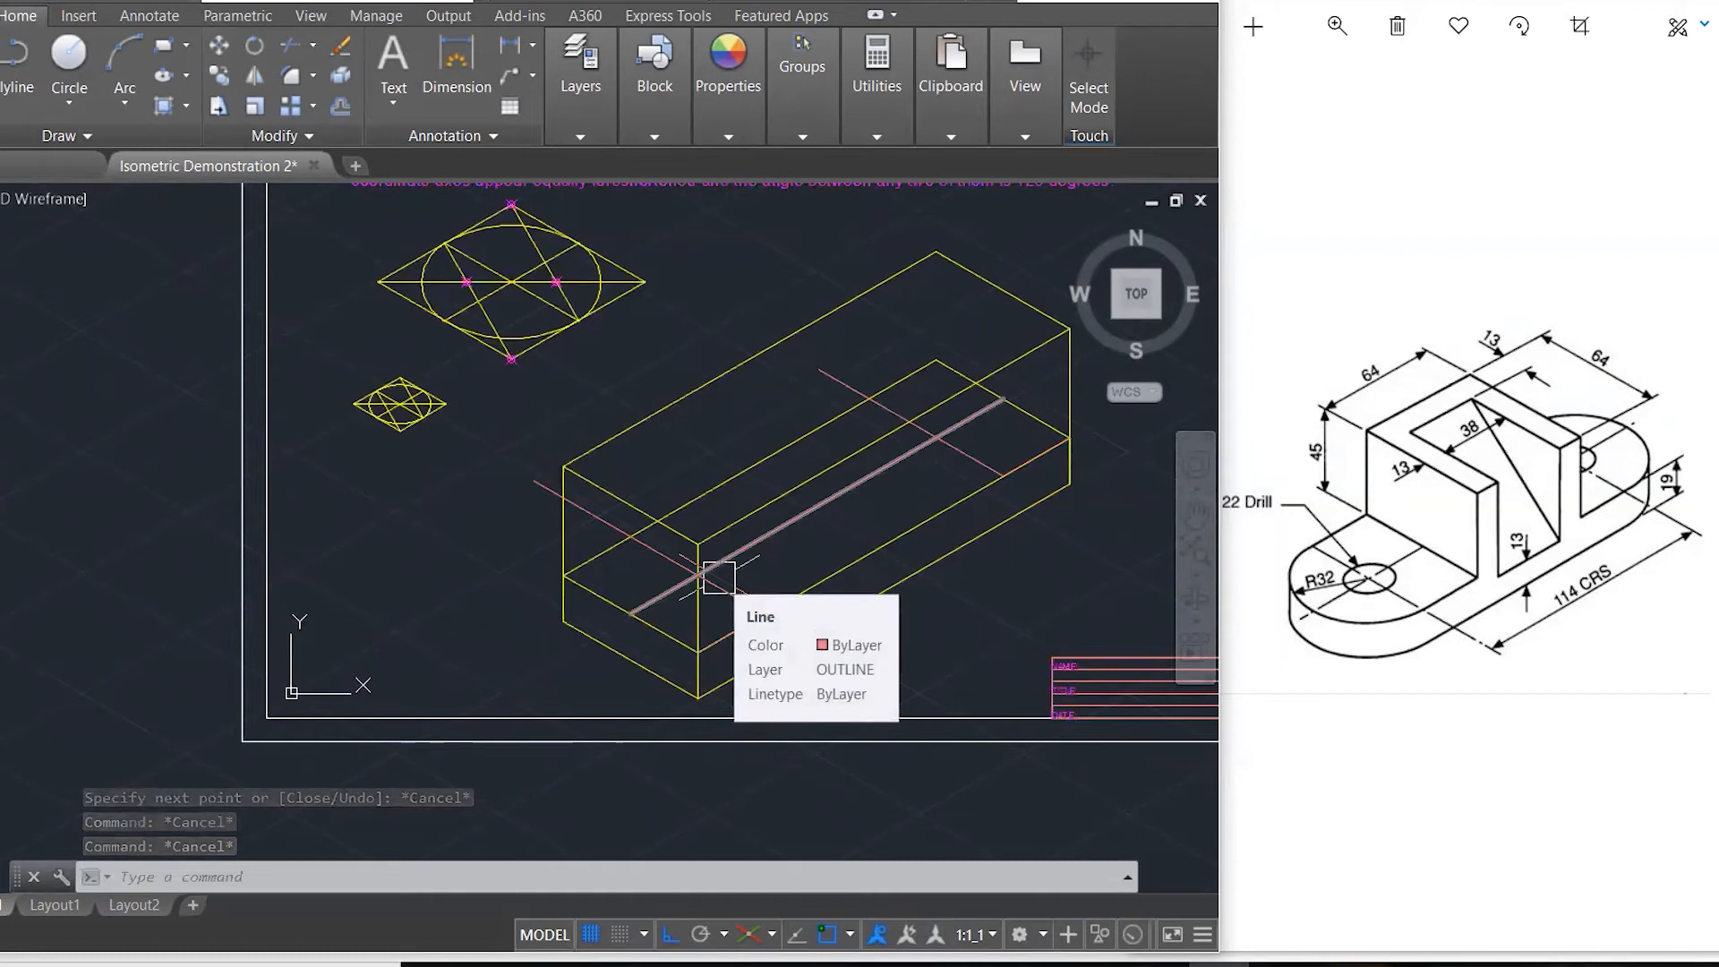
- Place points on the TEXTS layer where the two cross lines meet the lengthwise centre line, and regenerate the drawing
type("po")
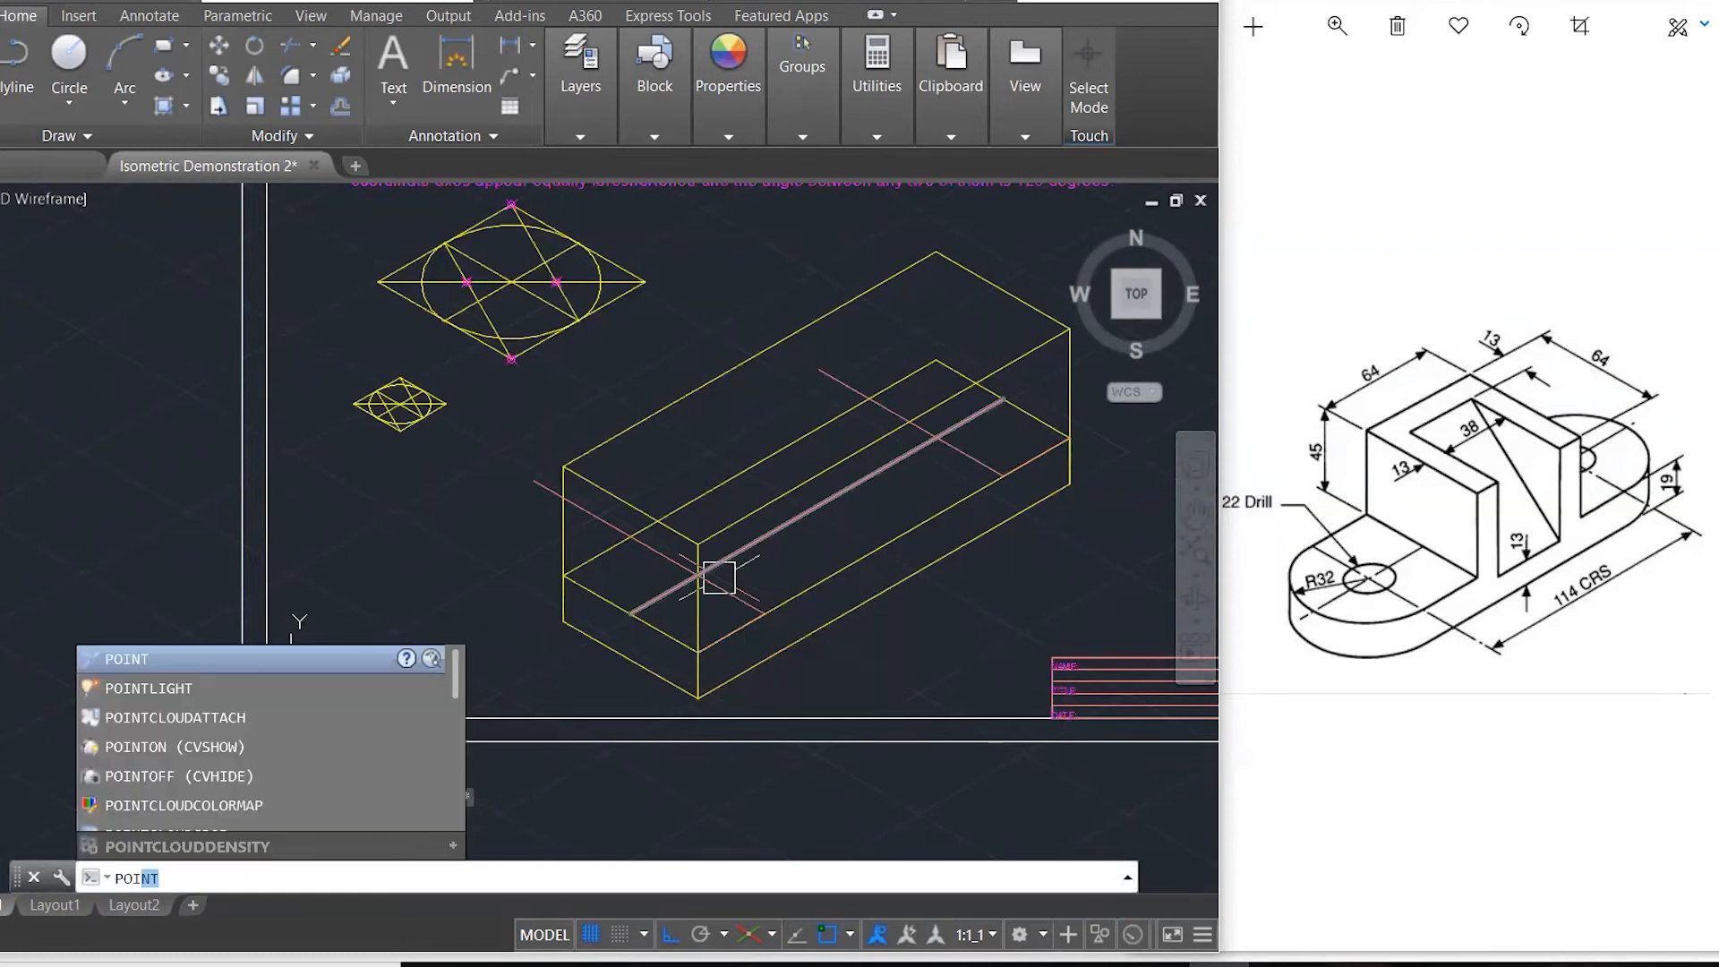
key("Return")
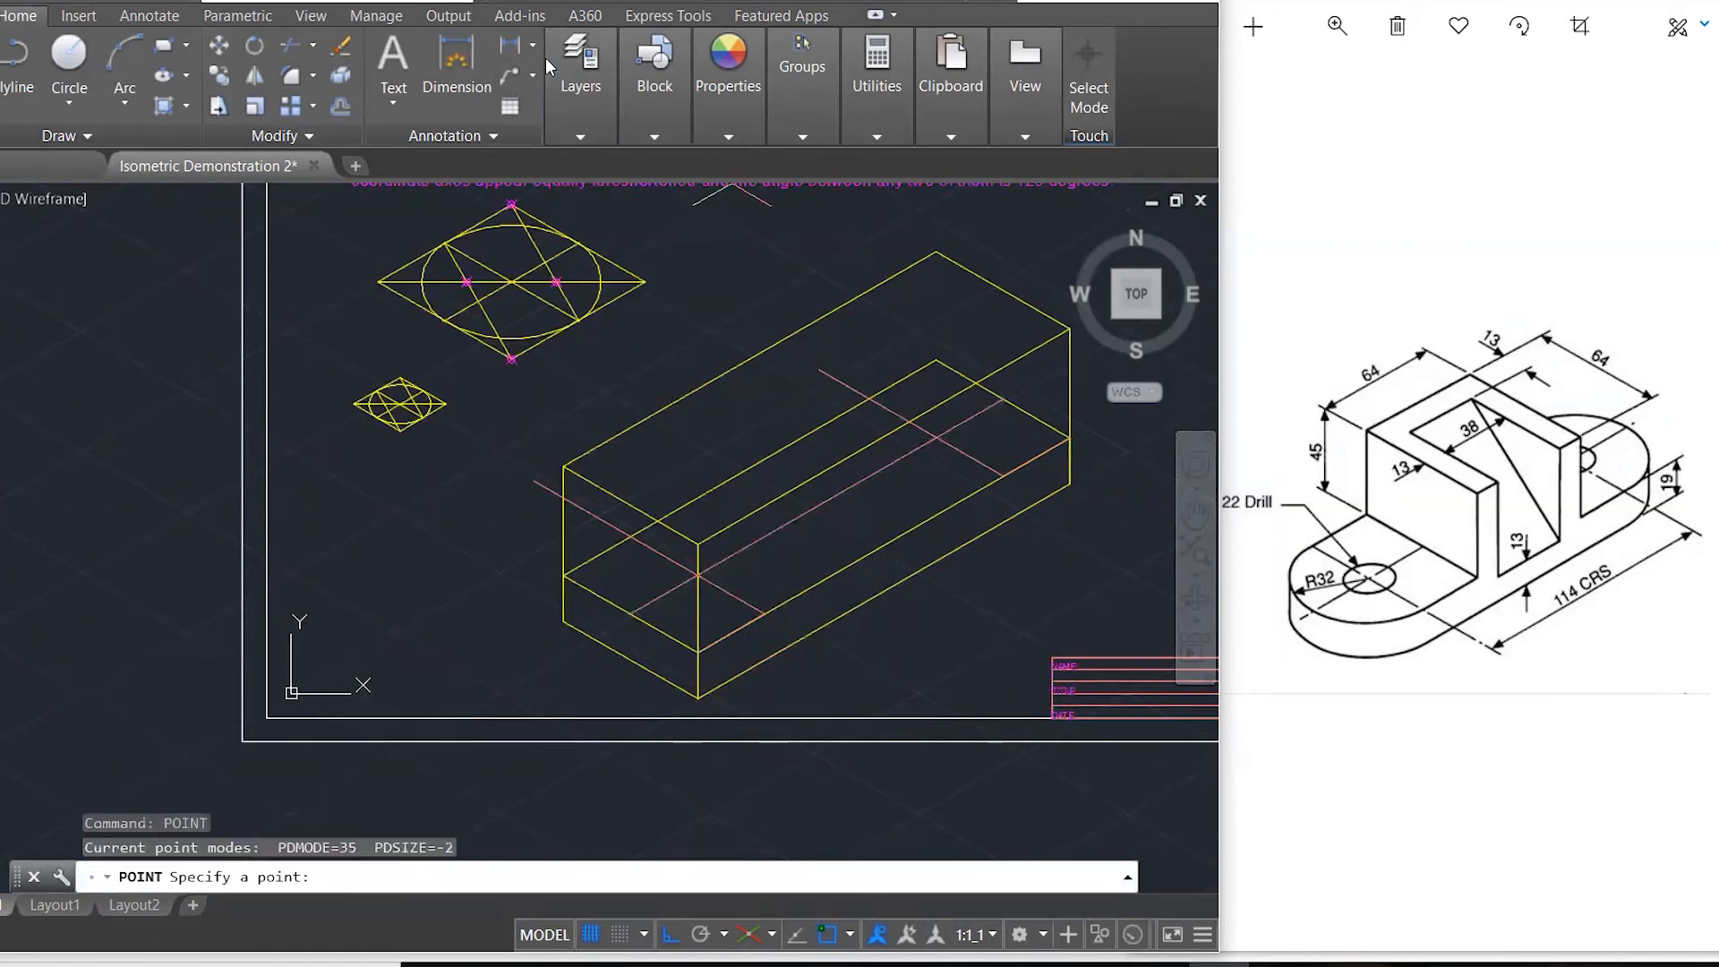
left_click(577, 136)
left_click(762, 164)
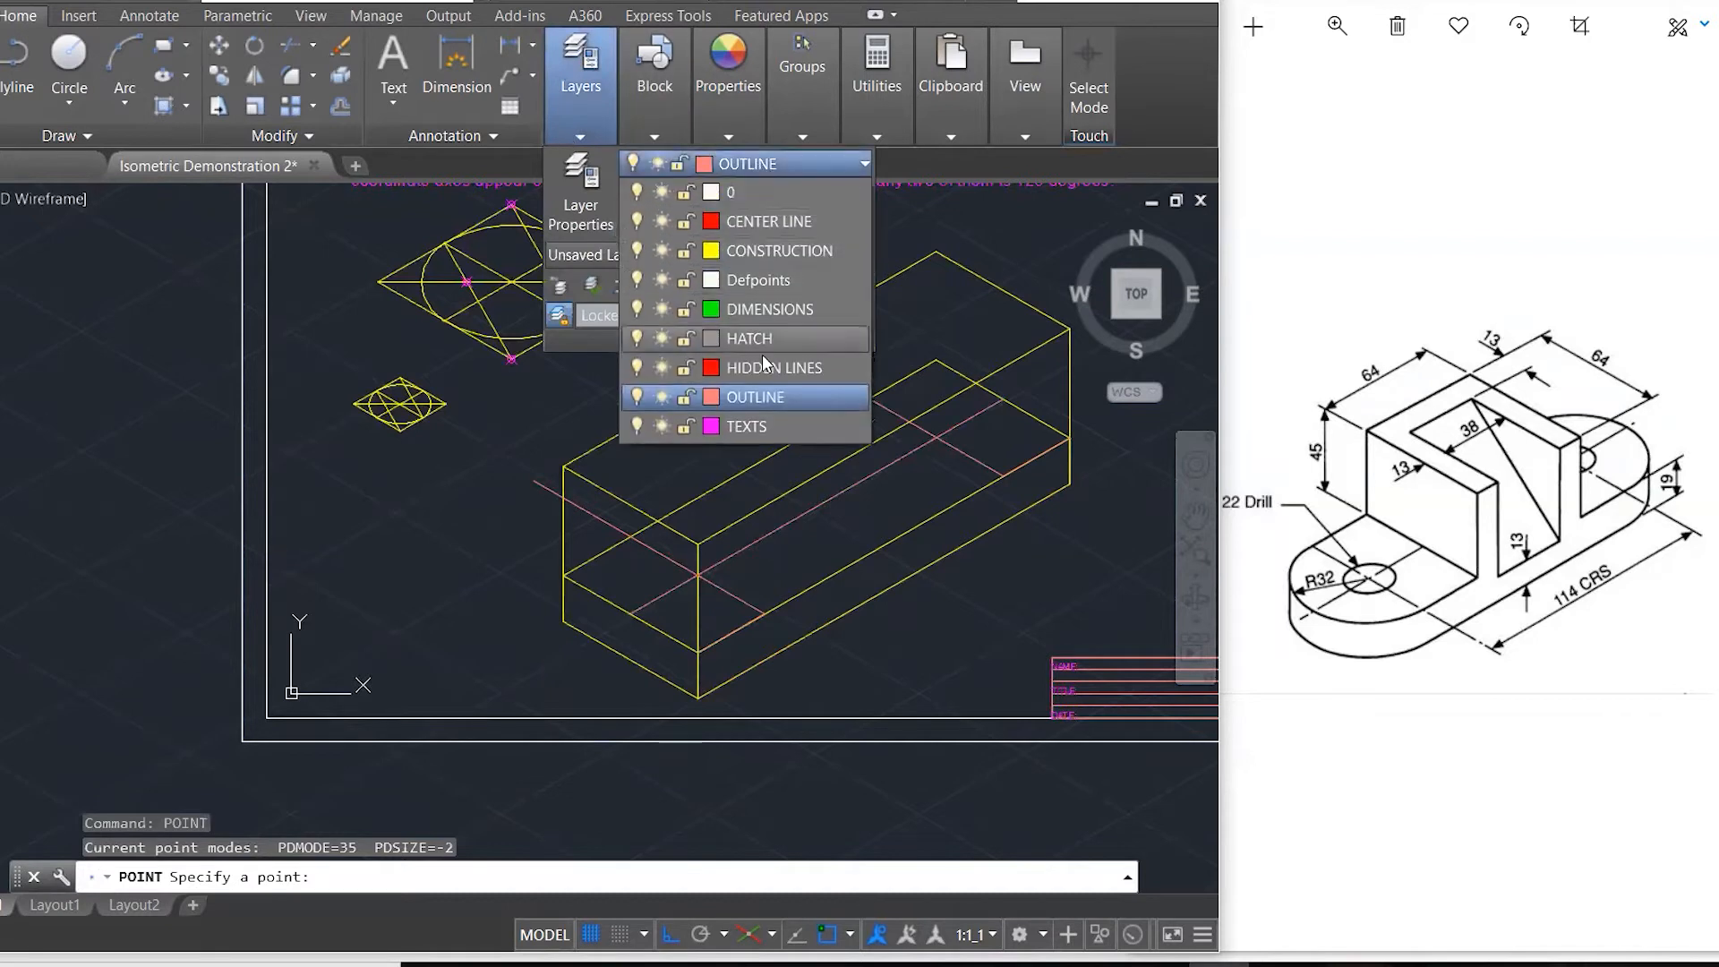
left_click(751, 421)
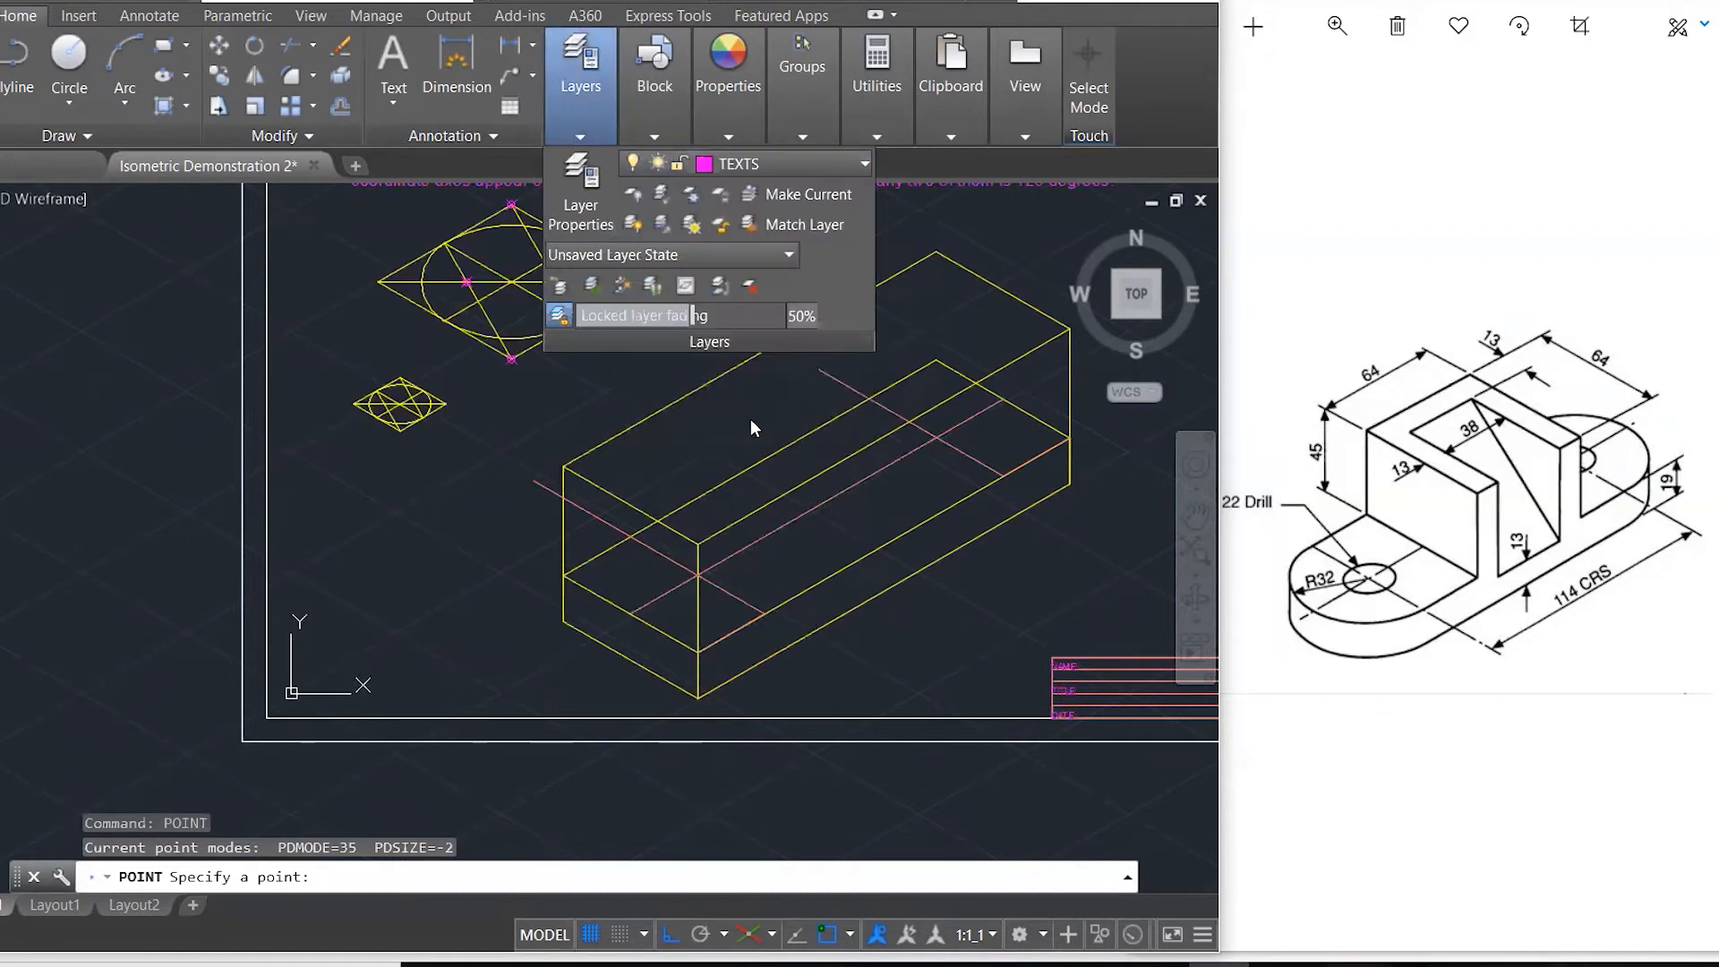
scroll(751, 584, "up", 6)
left_click(687, 580)
scroll(710, 480, "down", 5)
scroll(814, 315, "up", 5)
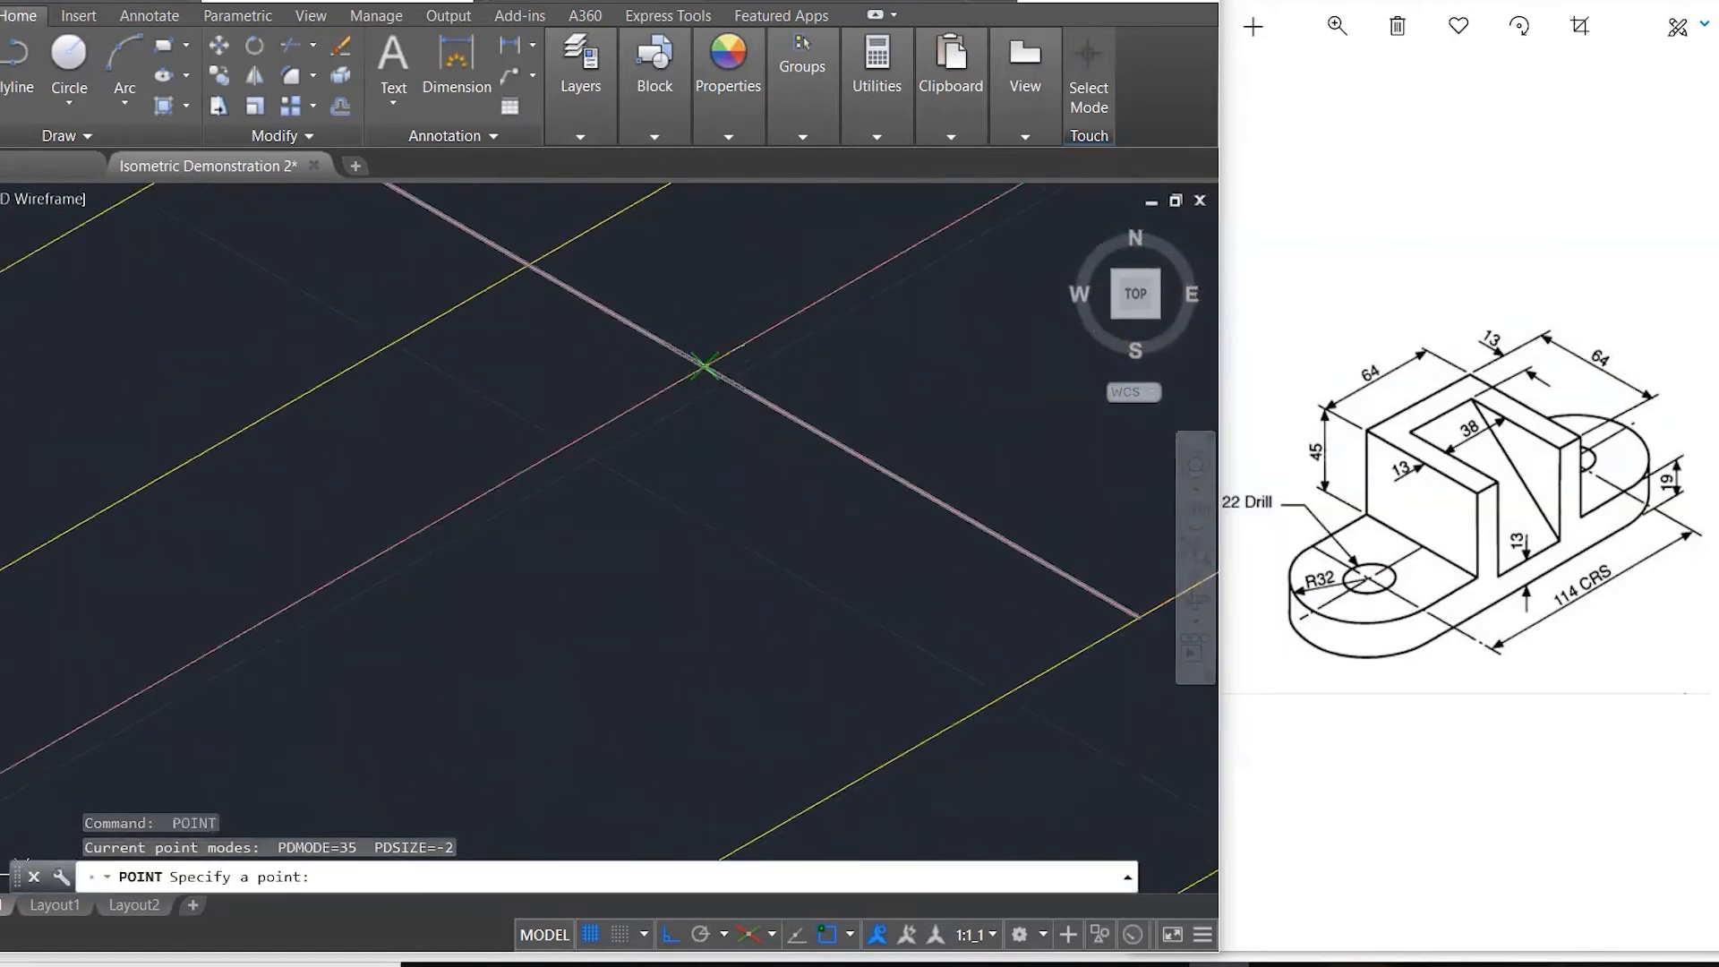
scroll(788, 344, "down", 5)
key("Escape")
type("re")
key("Return")
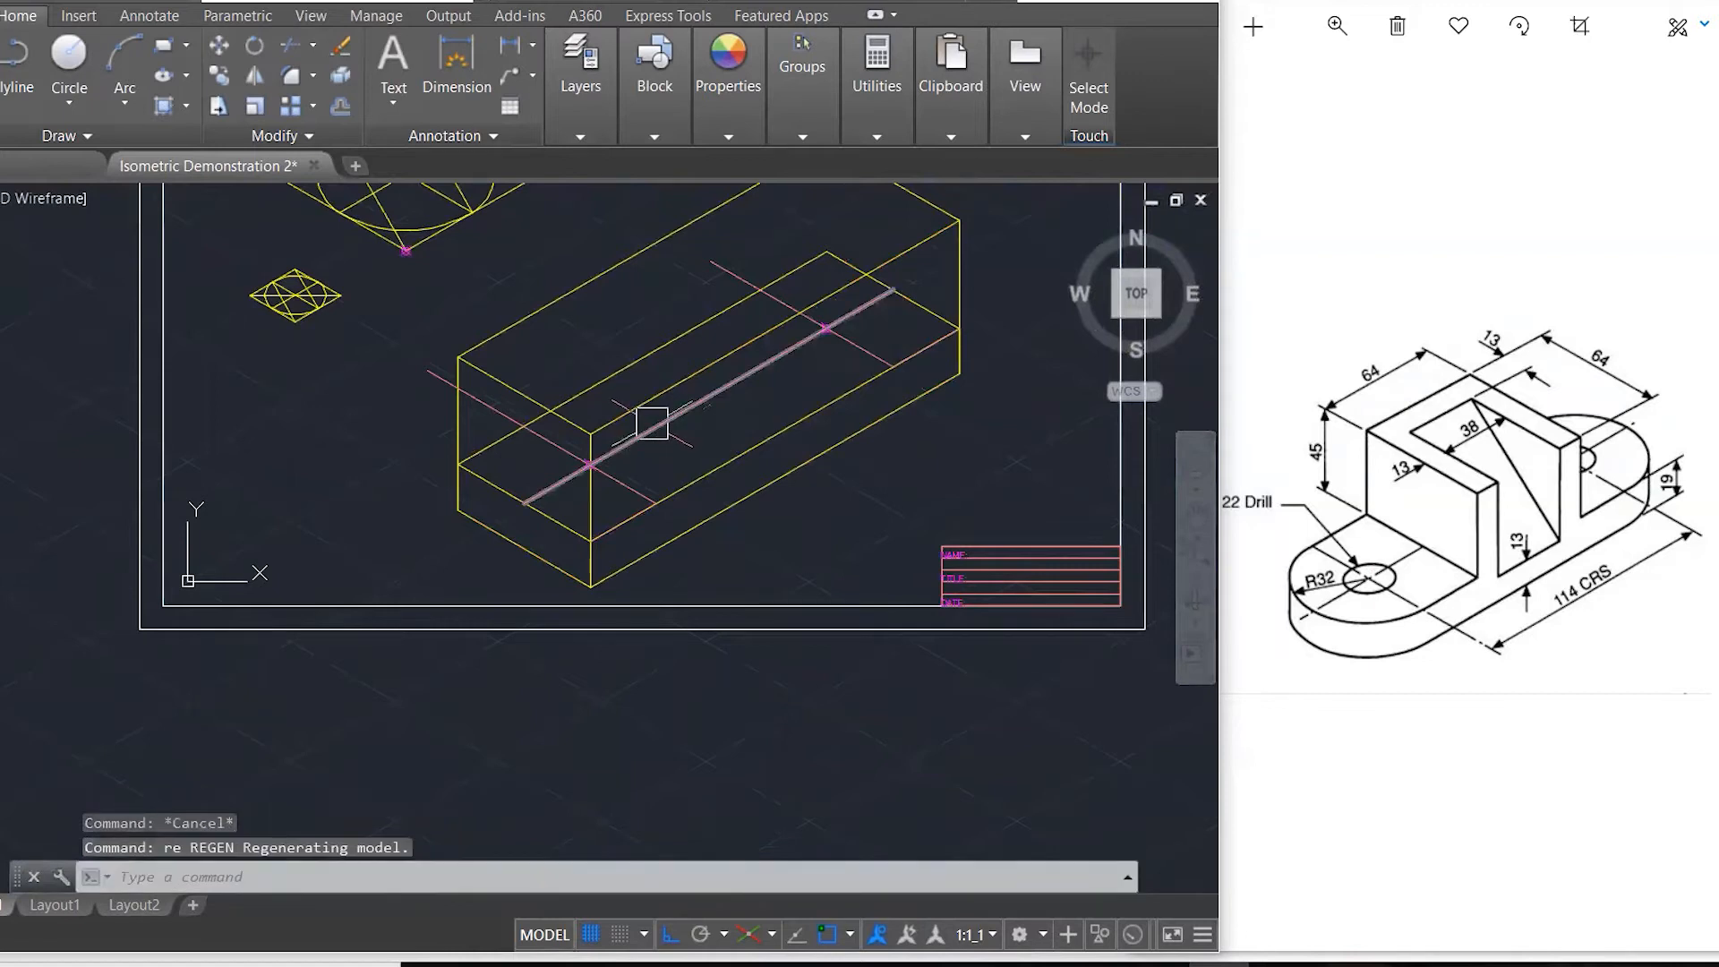
- Move the two cross lines and the lengthwise centre line to the CONSTRUCTION layer and erase the short OUTLINE segment at the back corner
left_click(848, 342)
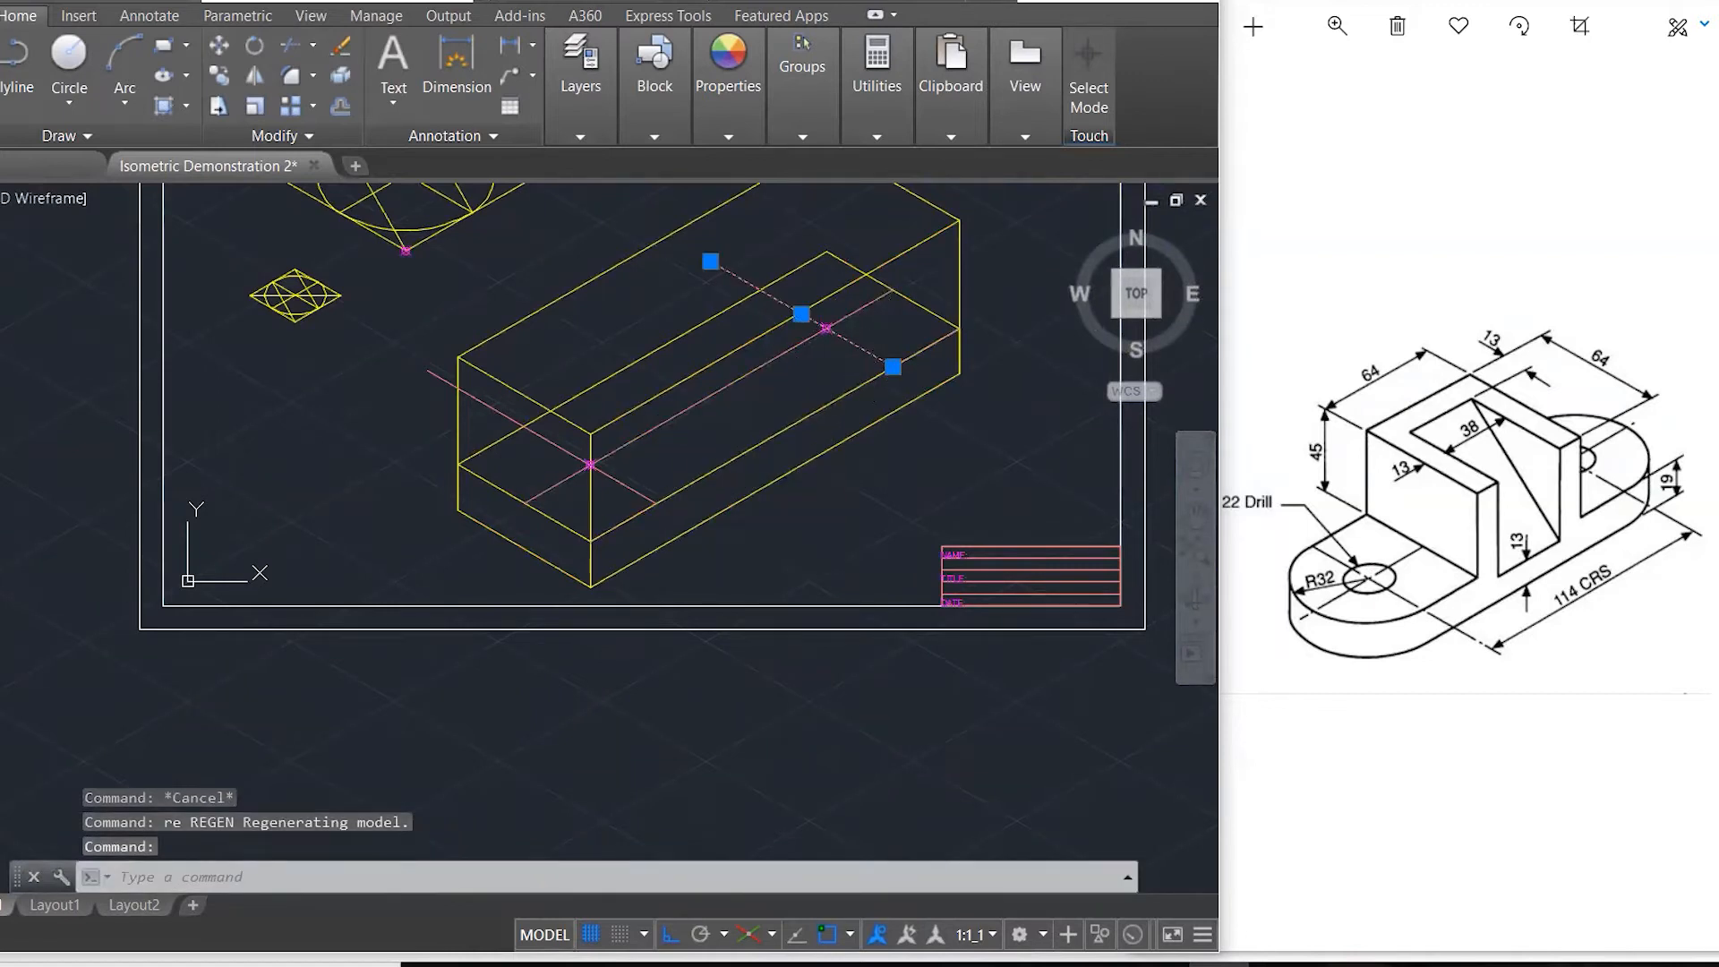
left_click(535, 433)
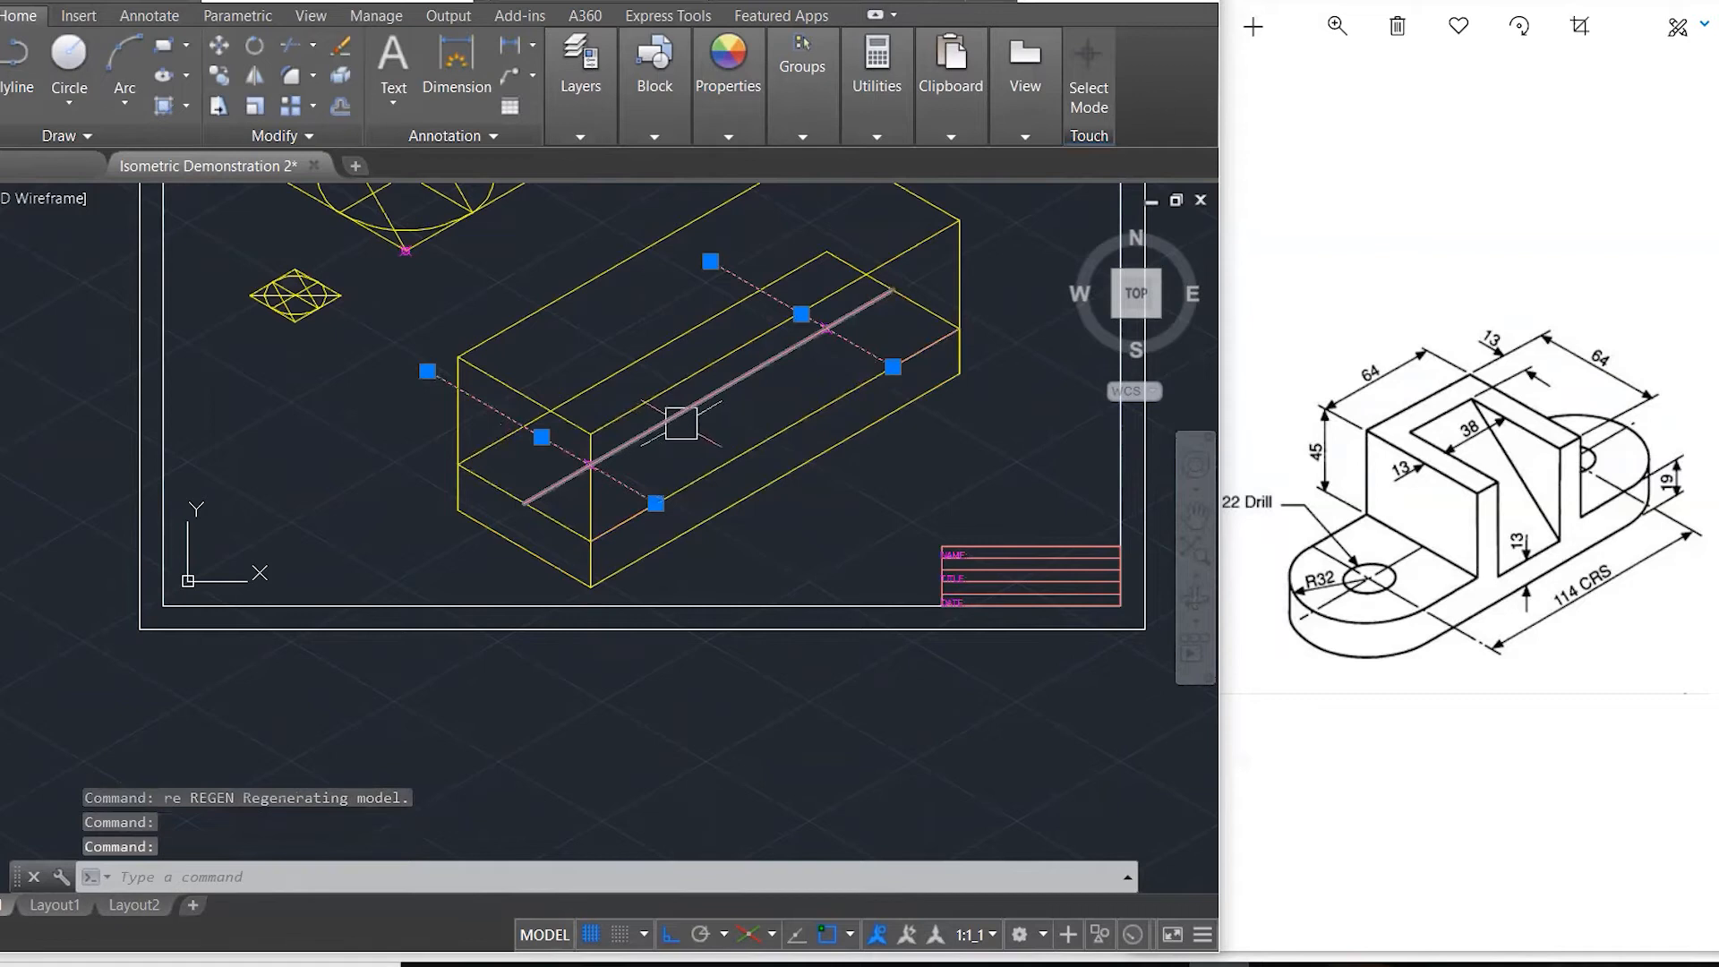
left_click(681, 423)
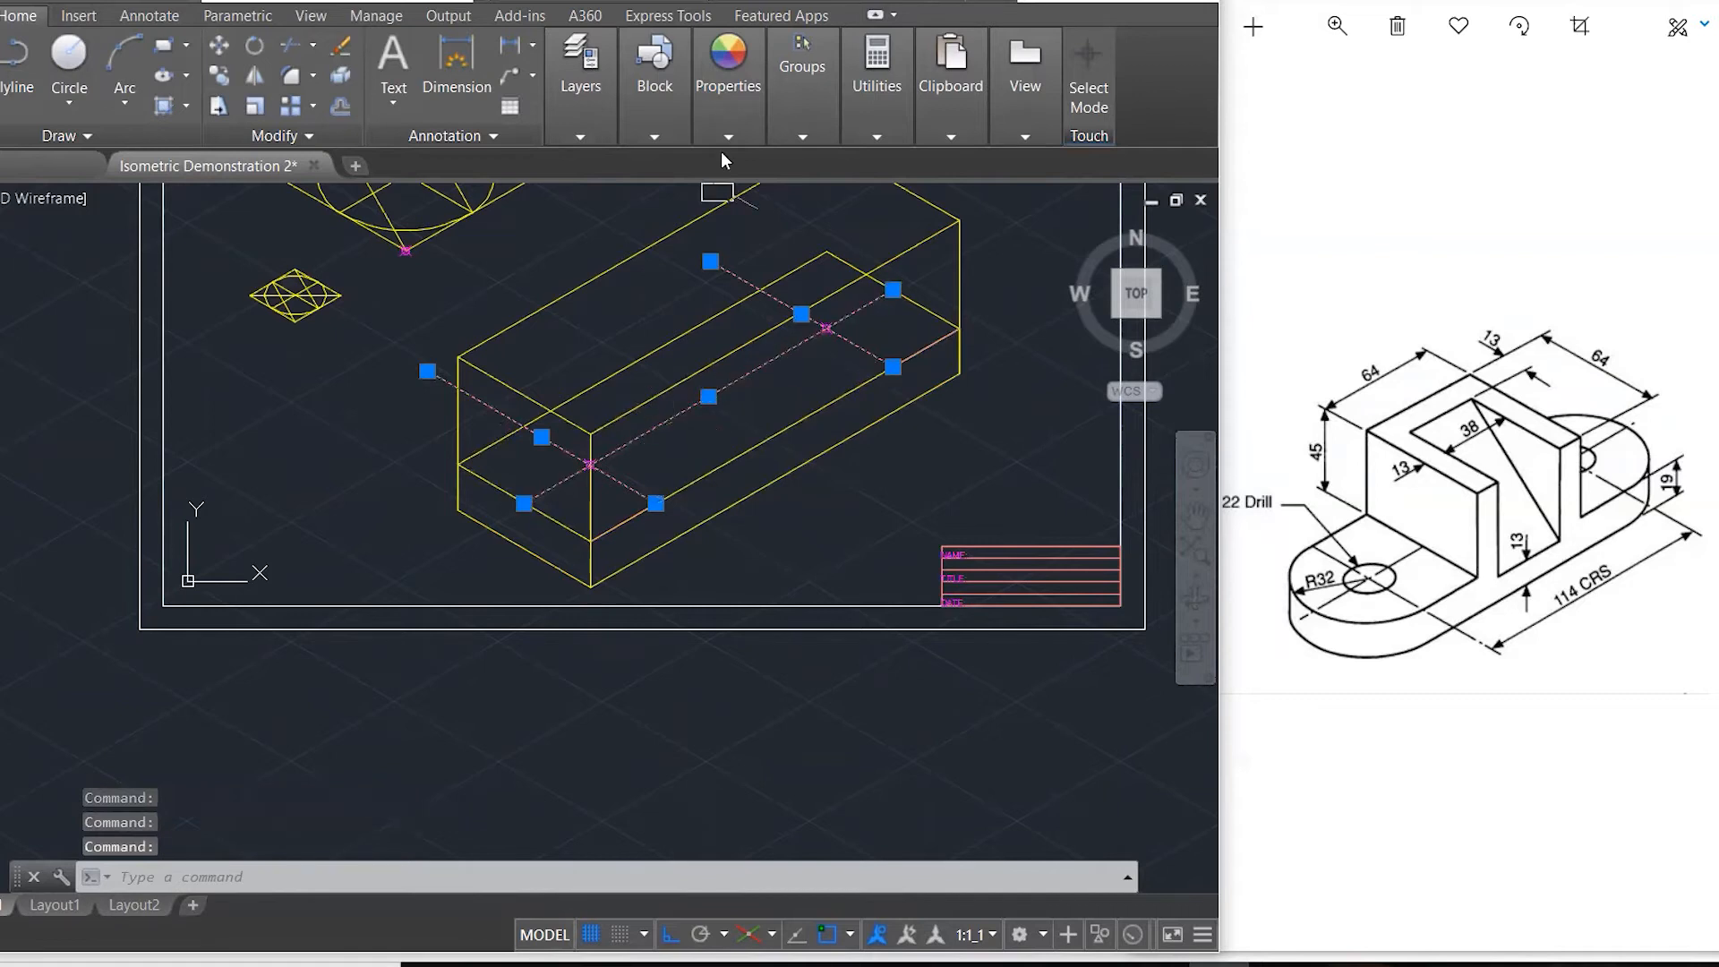
left_click(567, 136)
left_click(754, 165)
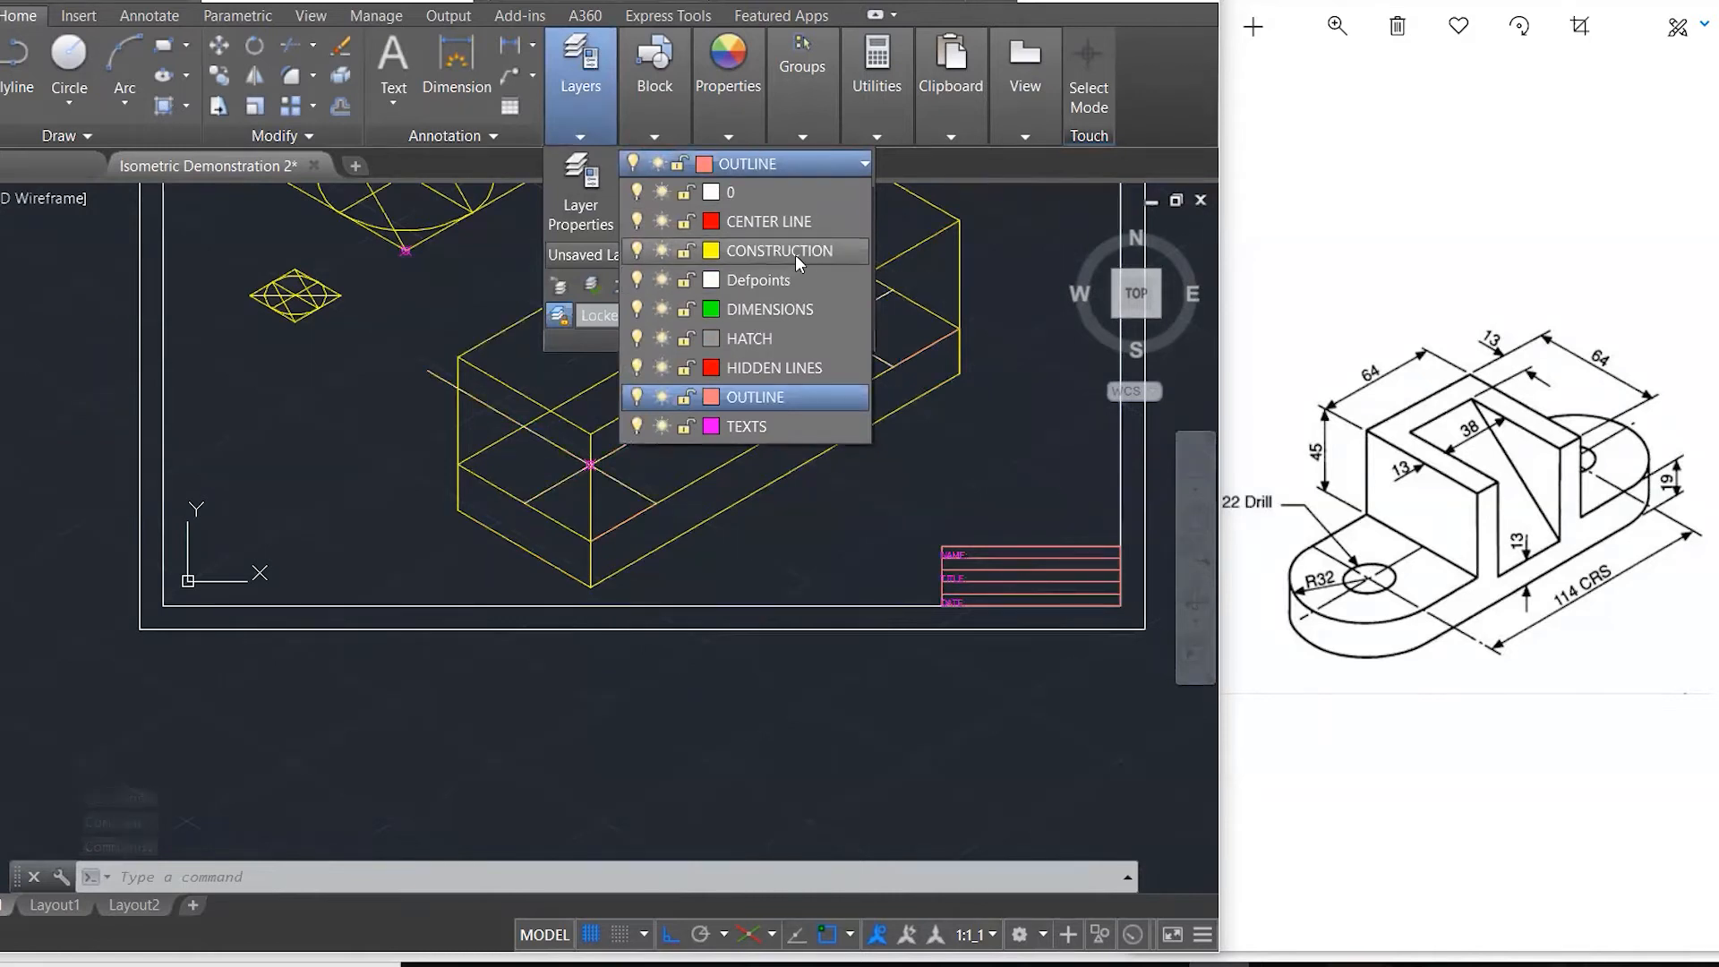
left_click(795, 255)
key("Escape")
key("Escape")
left_click(926, 346)
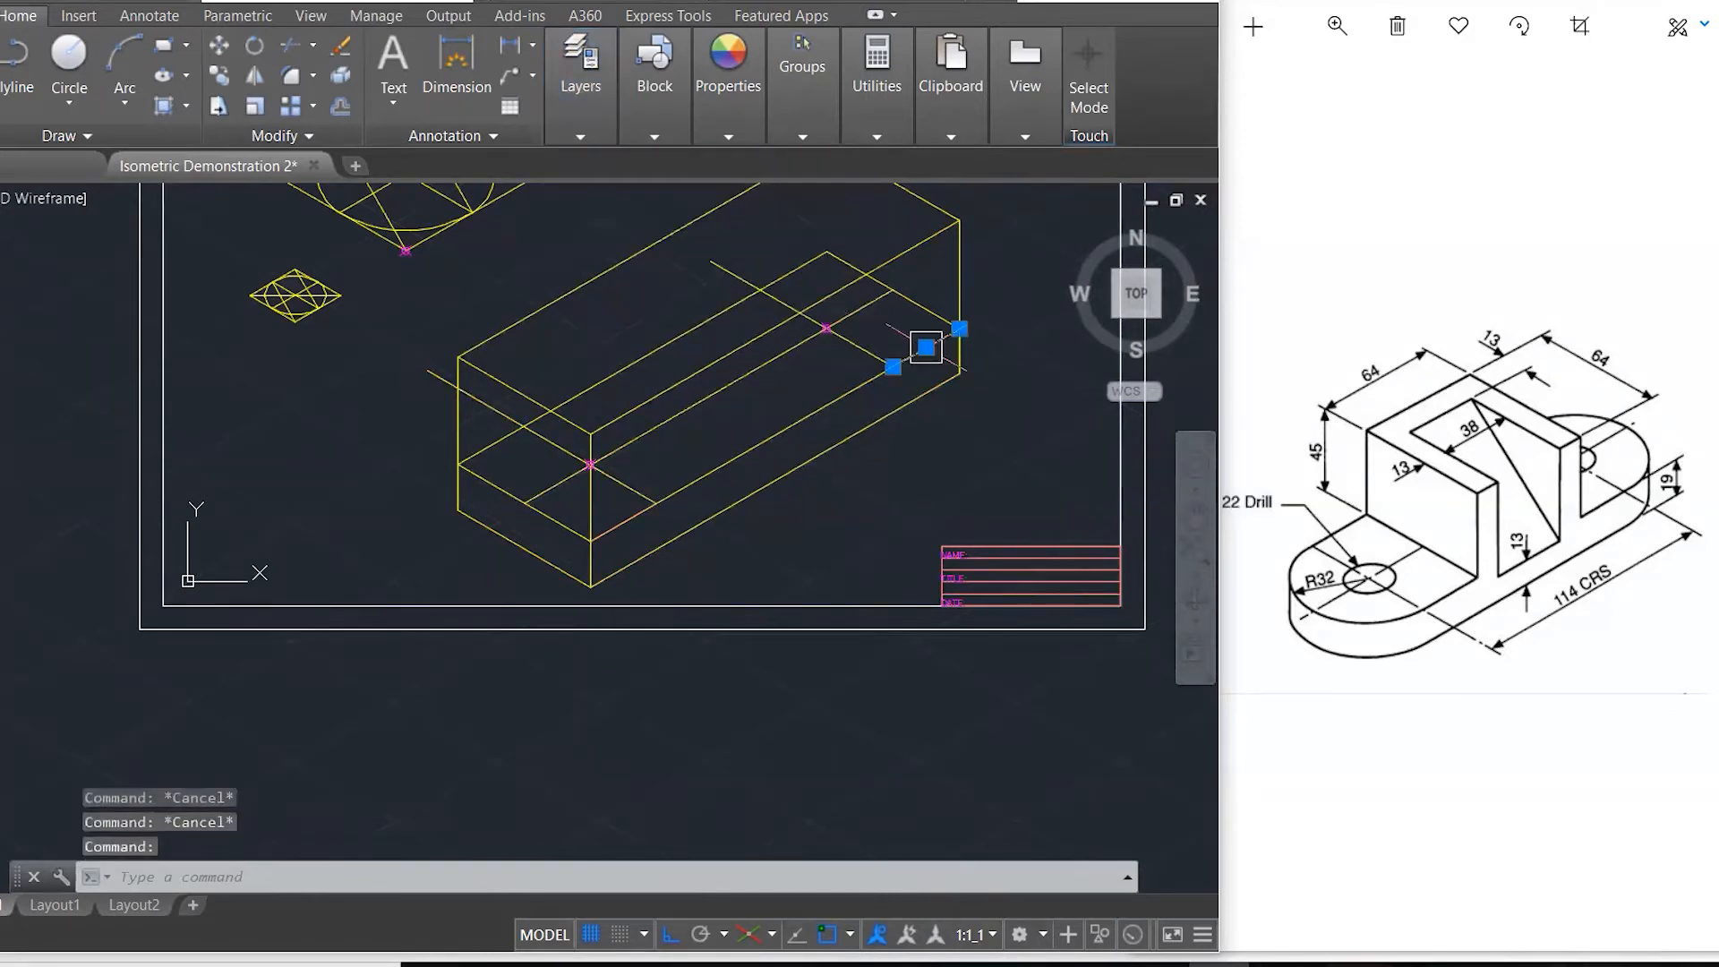
key("Delete")
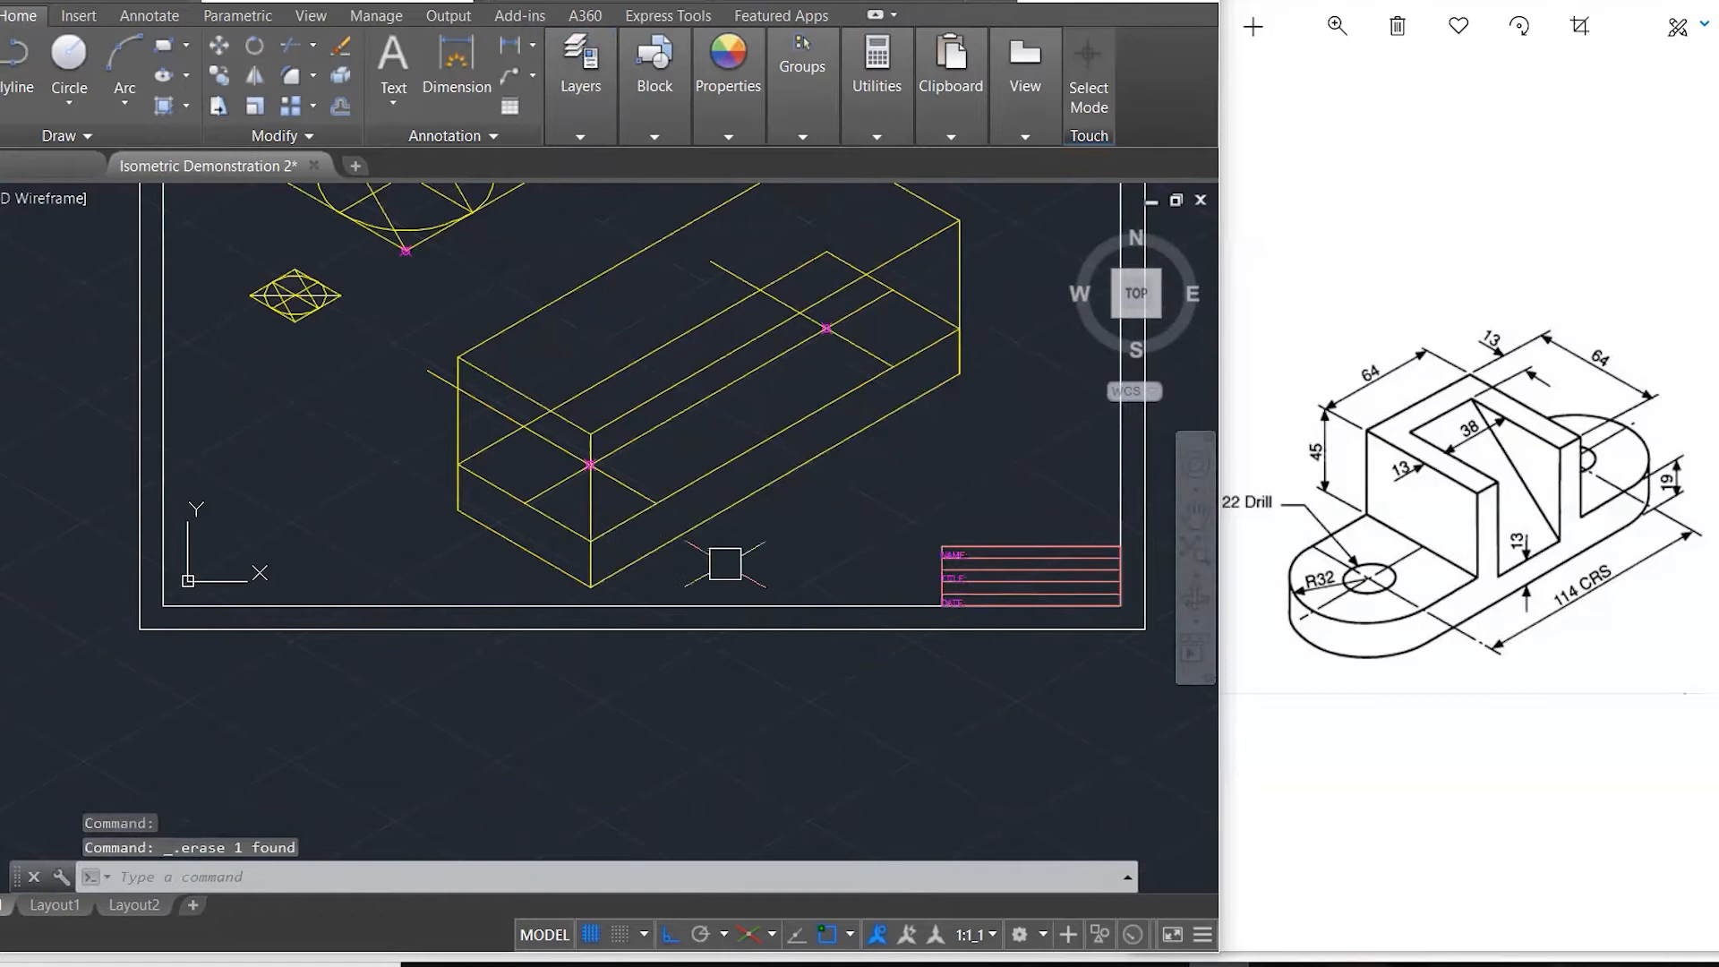
- Move the four arcs of the large isometric ellipse to the OUTLINE layer
scroll(593, 578, "down", 2)
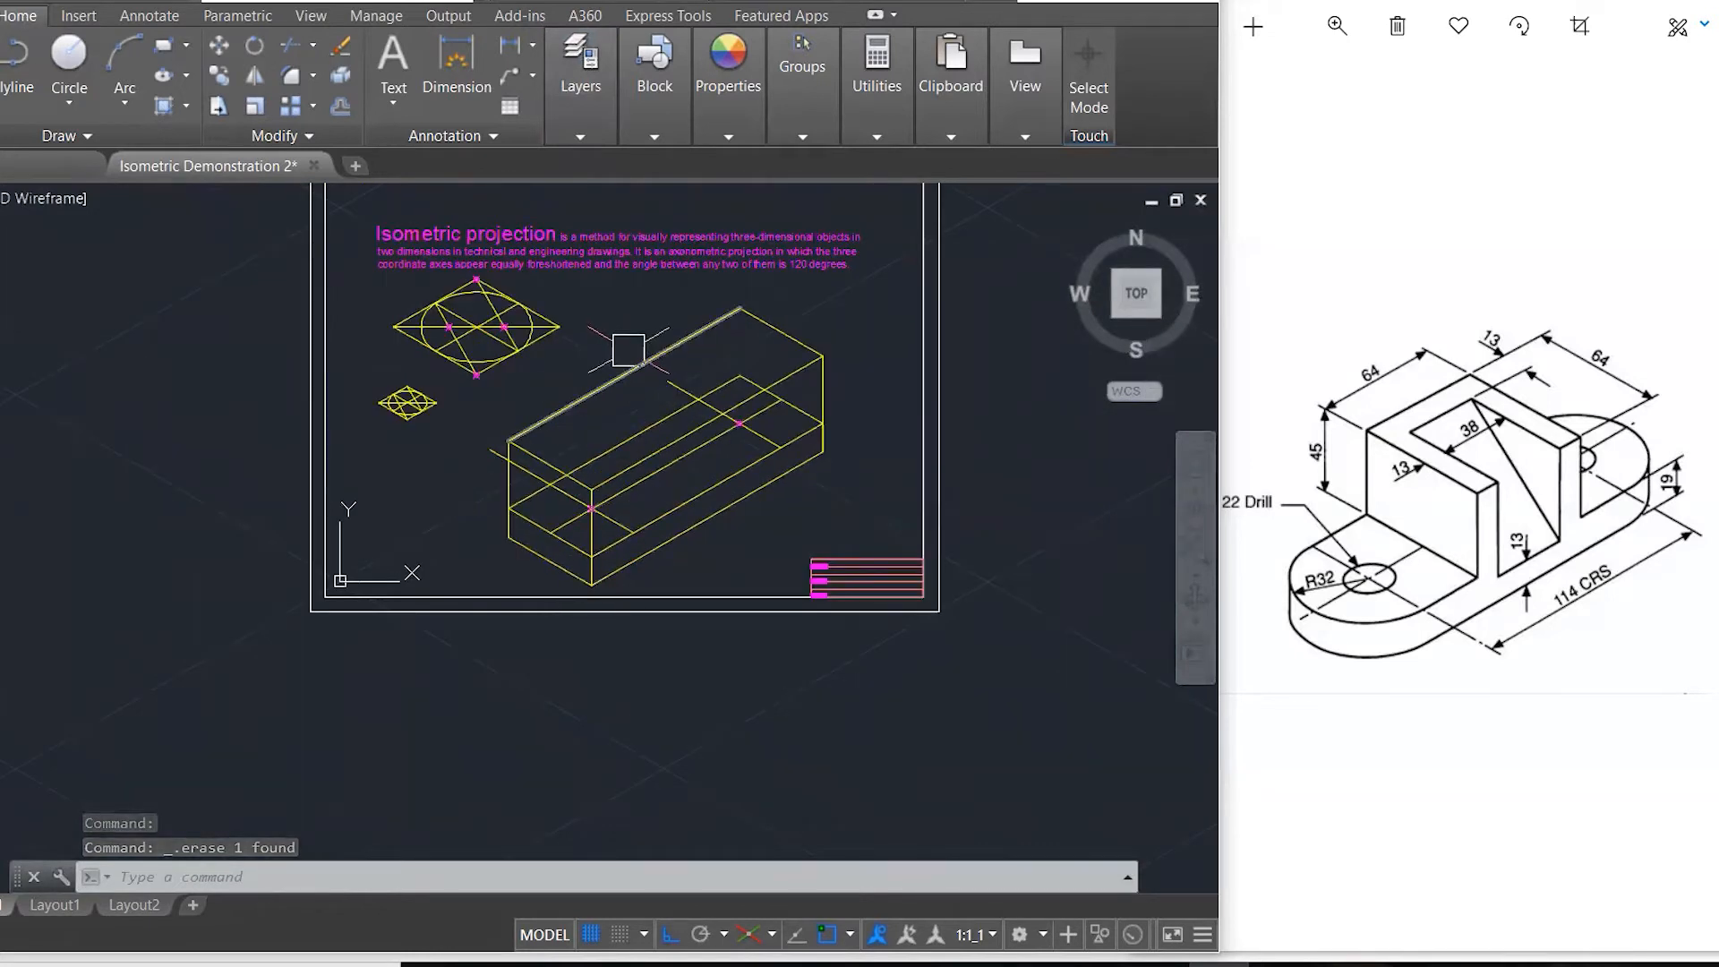
scroll(397, 314, "up", 3)
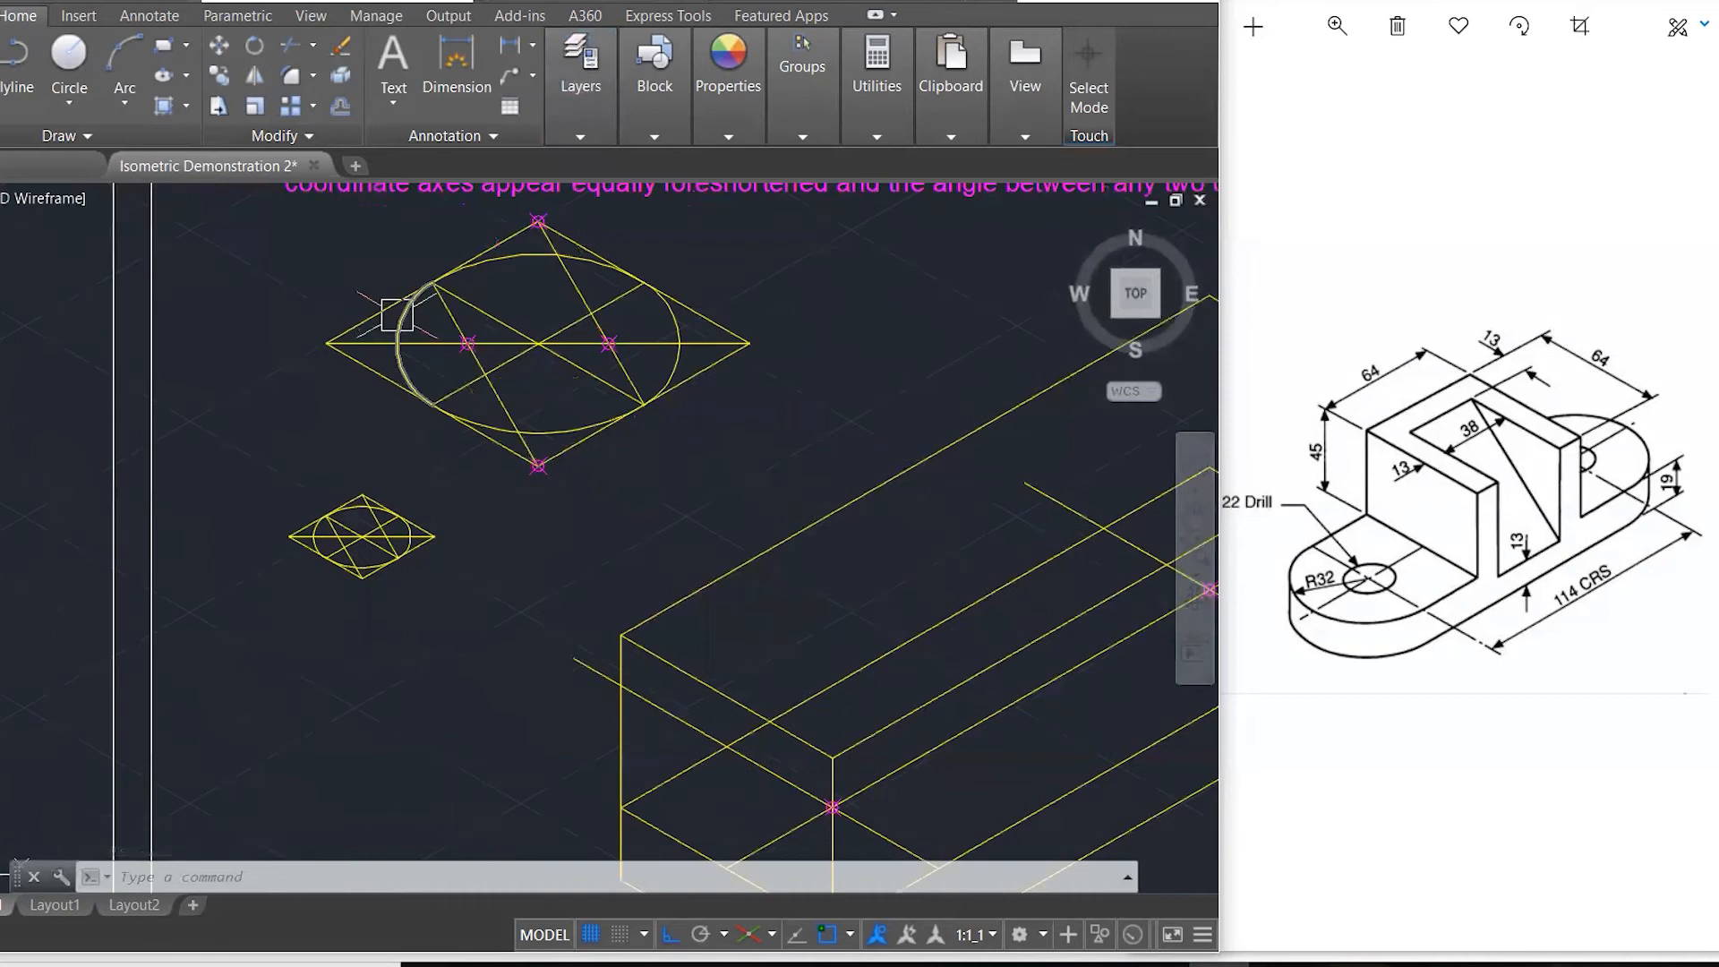
left_click(396, 314)
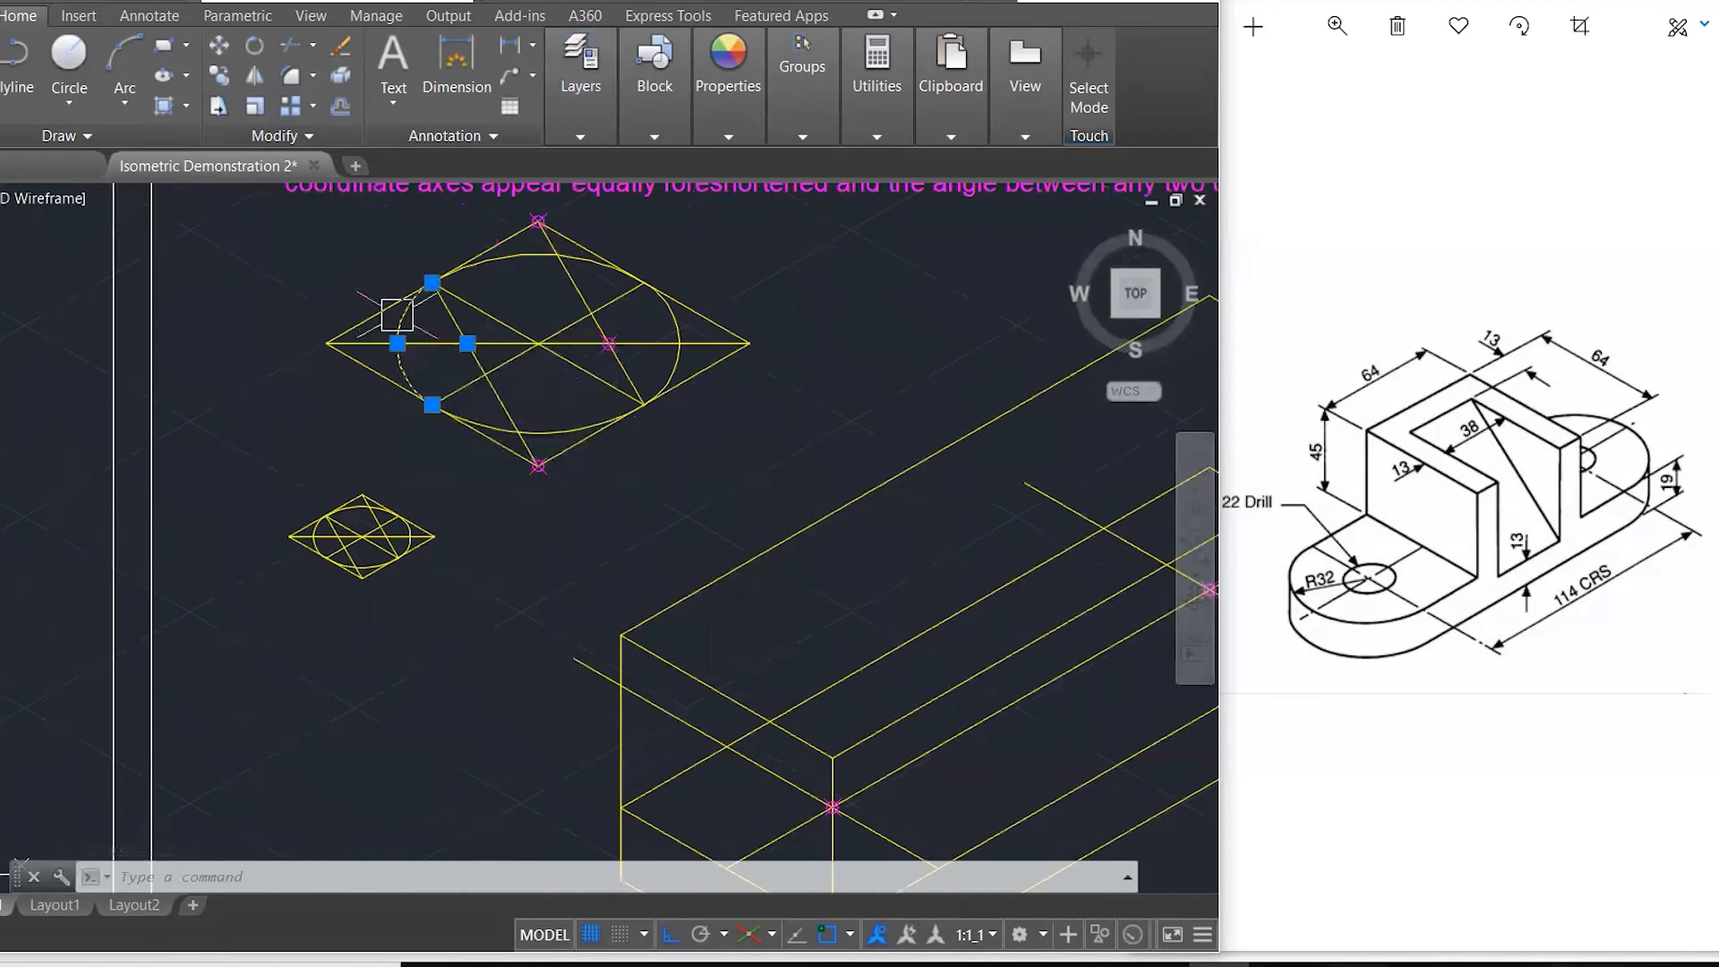
left_click(535, 256)
left_click(676, 362)
left_click(559, 406)
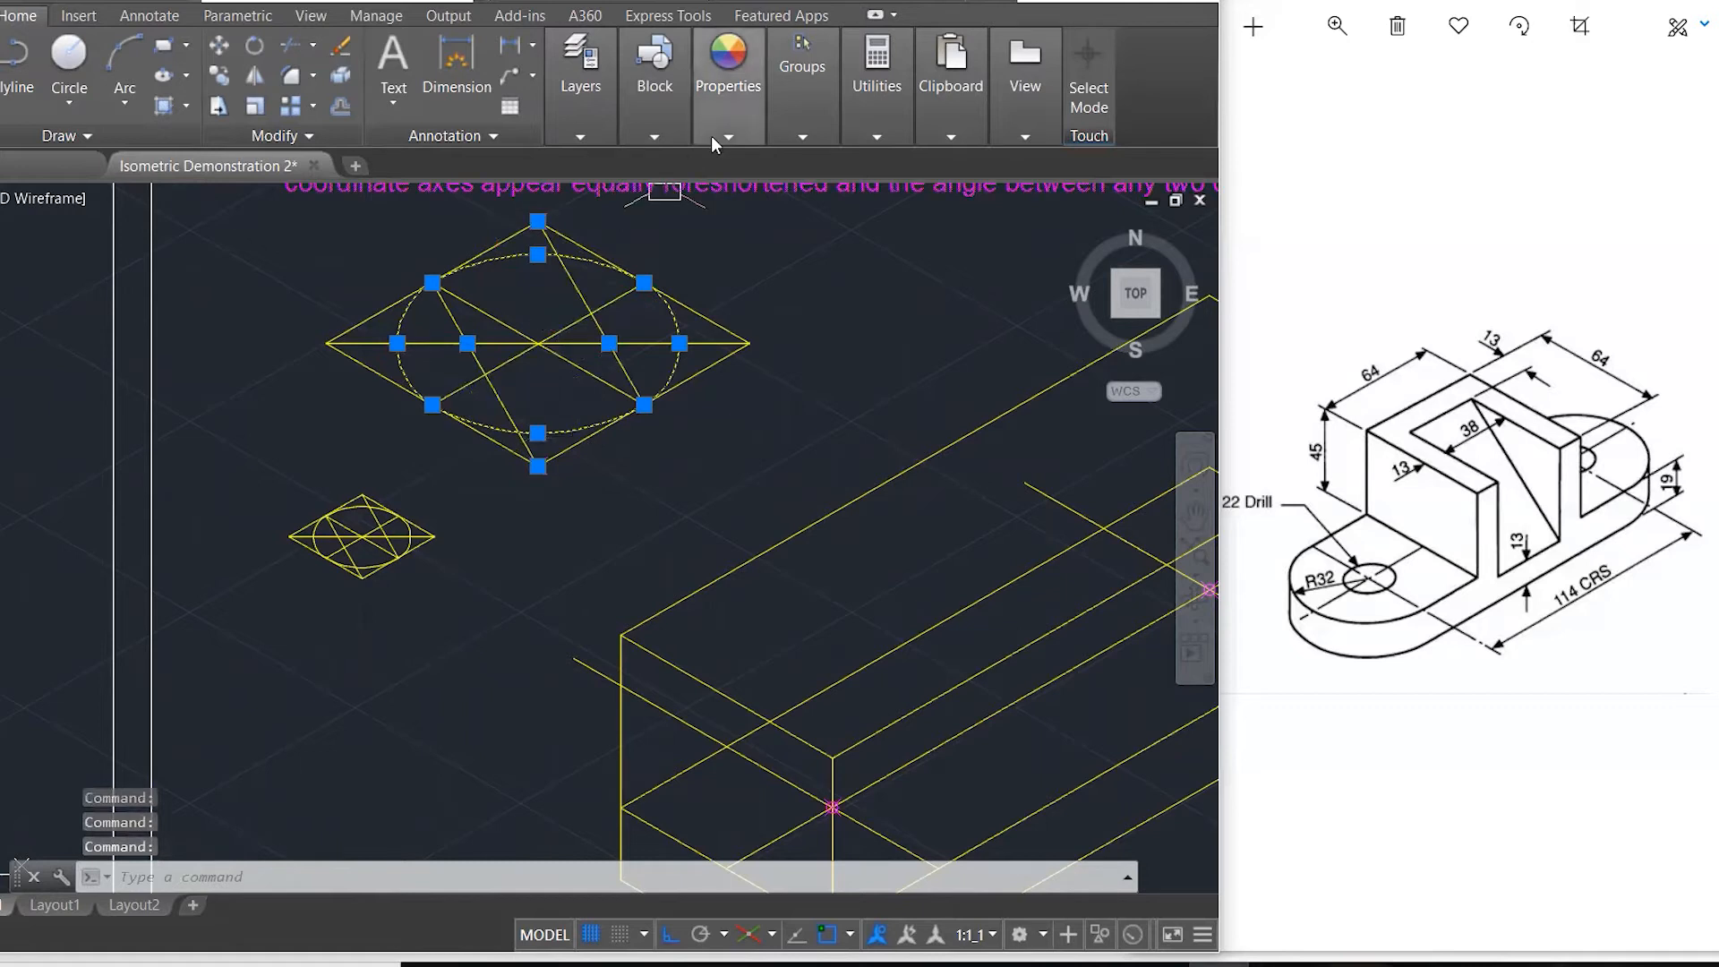
left_click(596, 141)
left_click(710, 163)
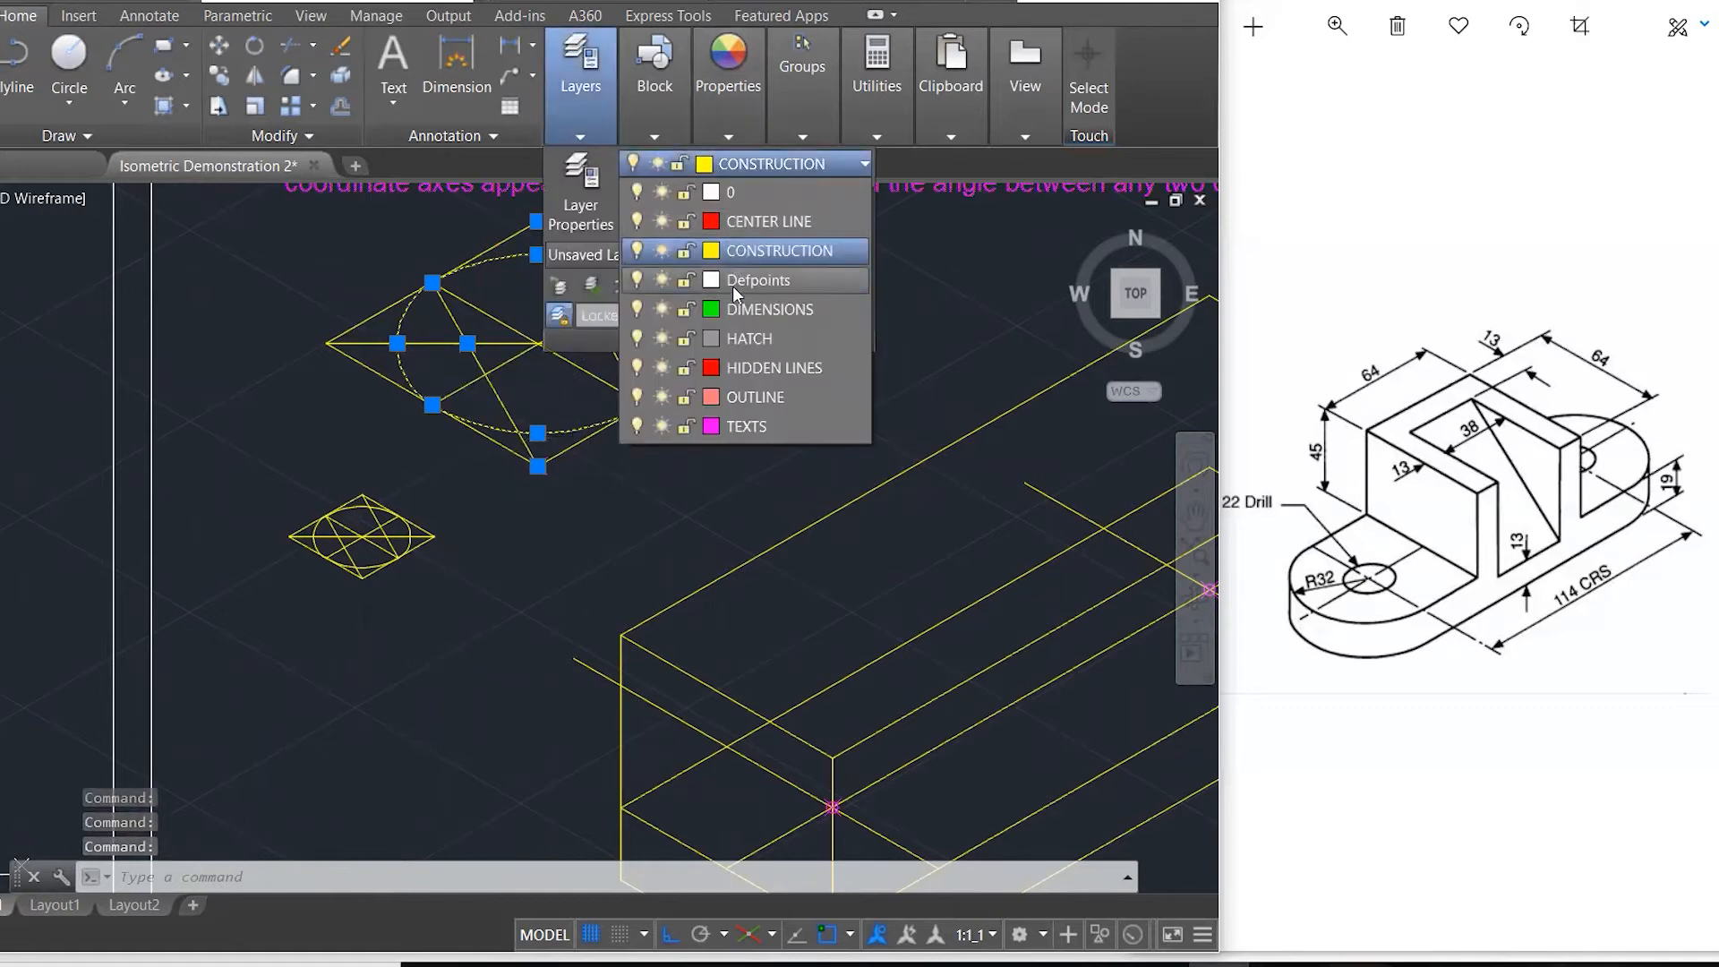
left_click(762, 401)
key("Escape")
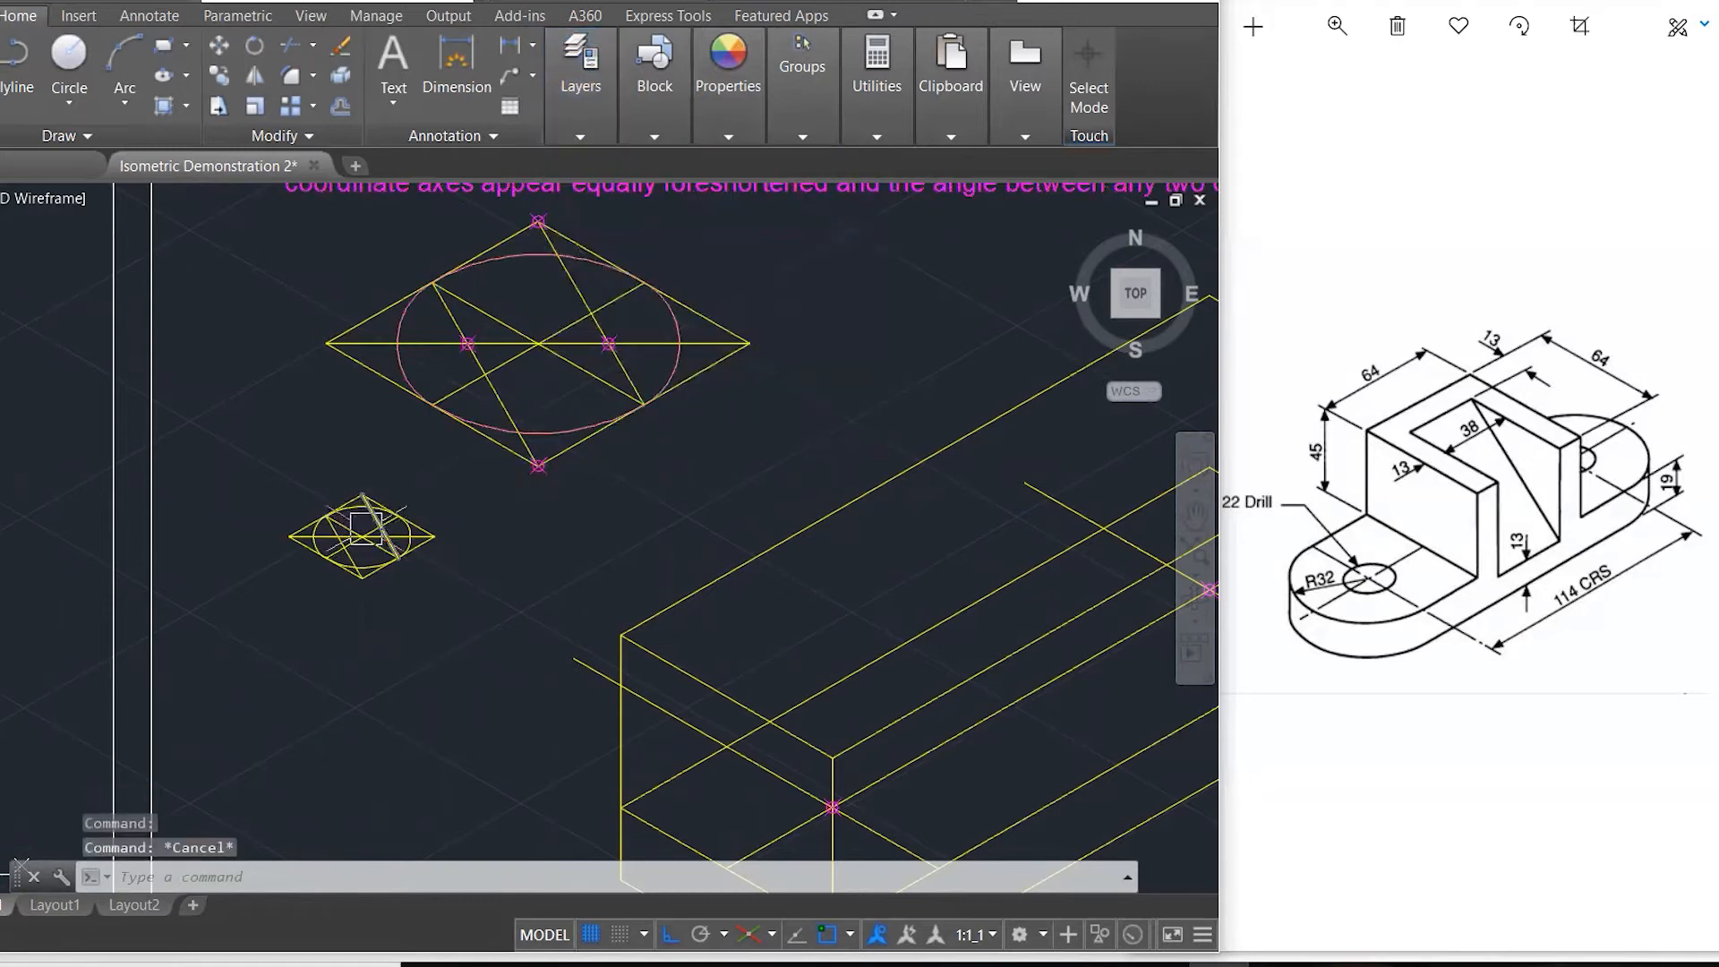
- Match the properties of the large ellipse's arc onto the four arcs of the small ellipse
type("ma")
key("Return")
left_click(403, 359)
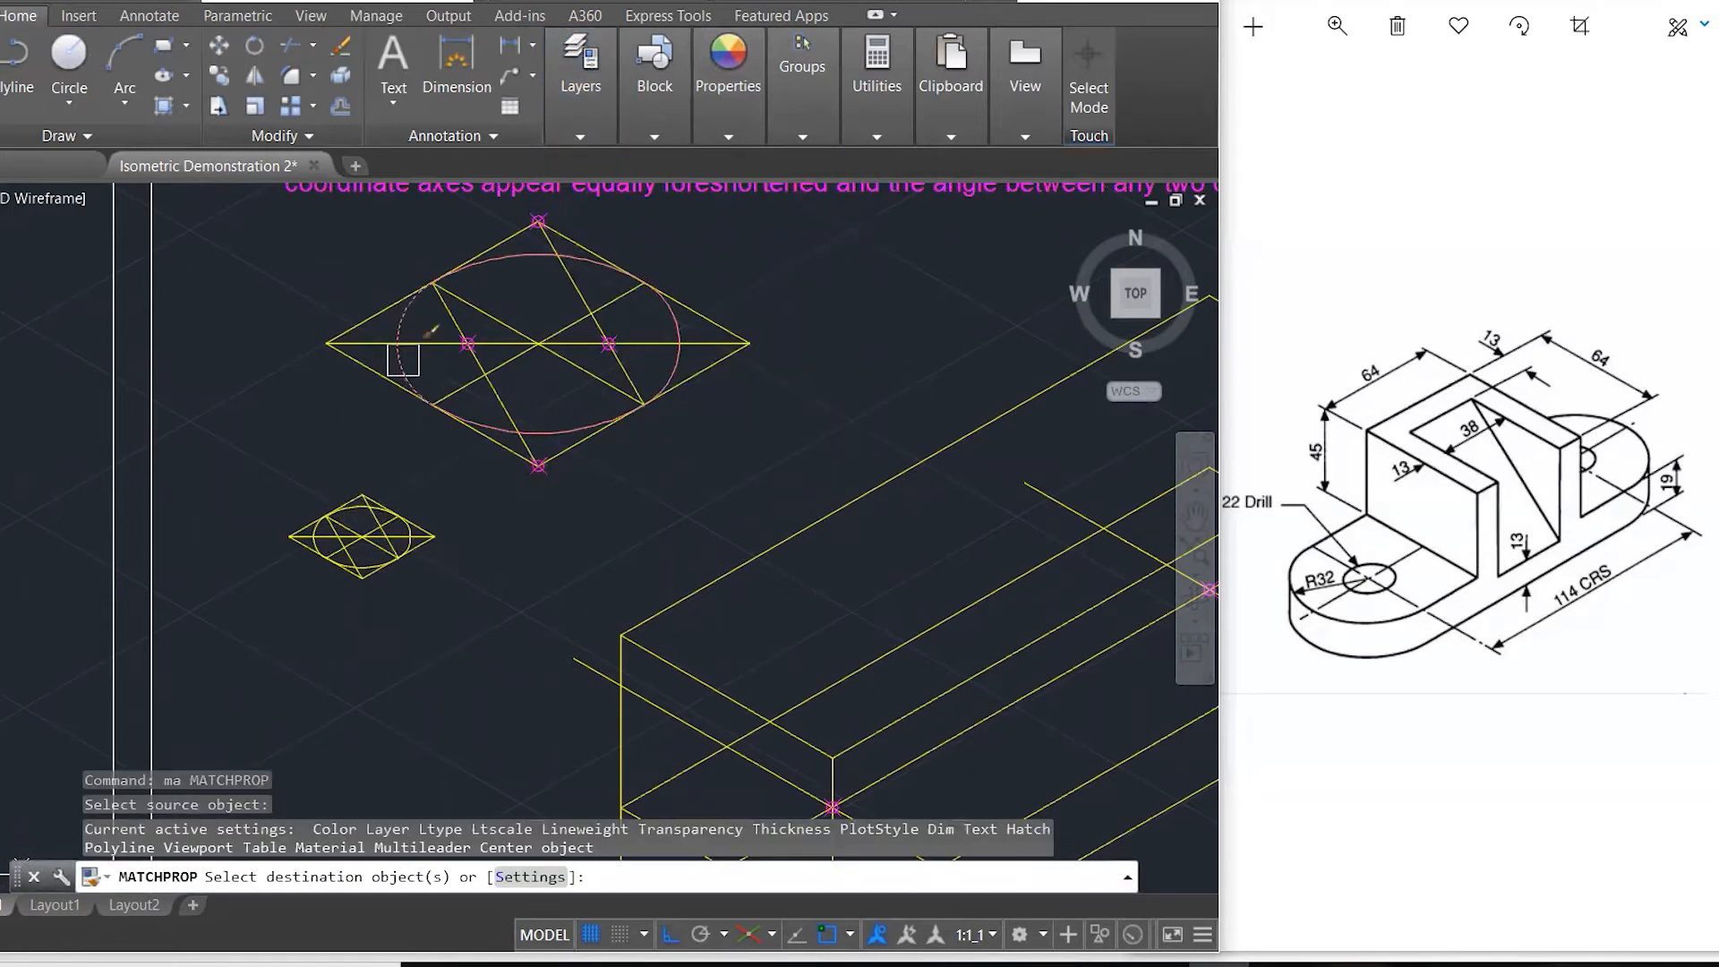
scroll(384, 501, "up", 4)
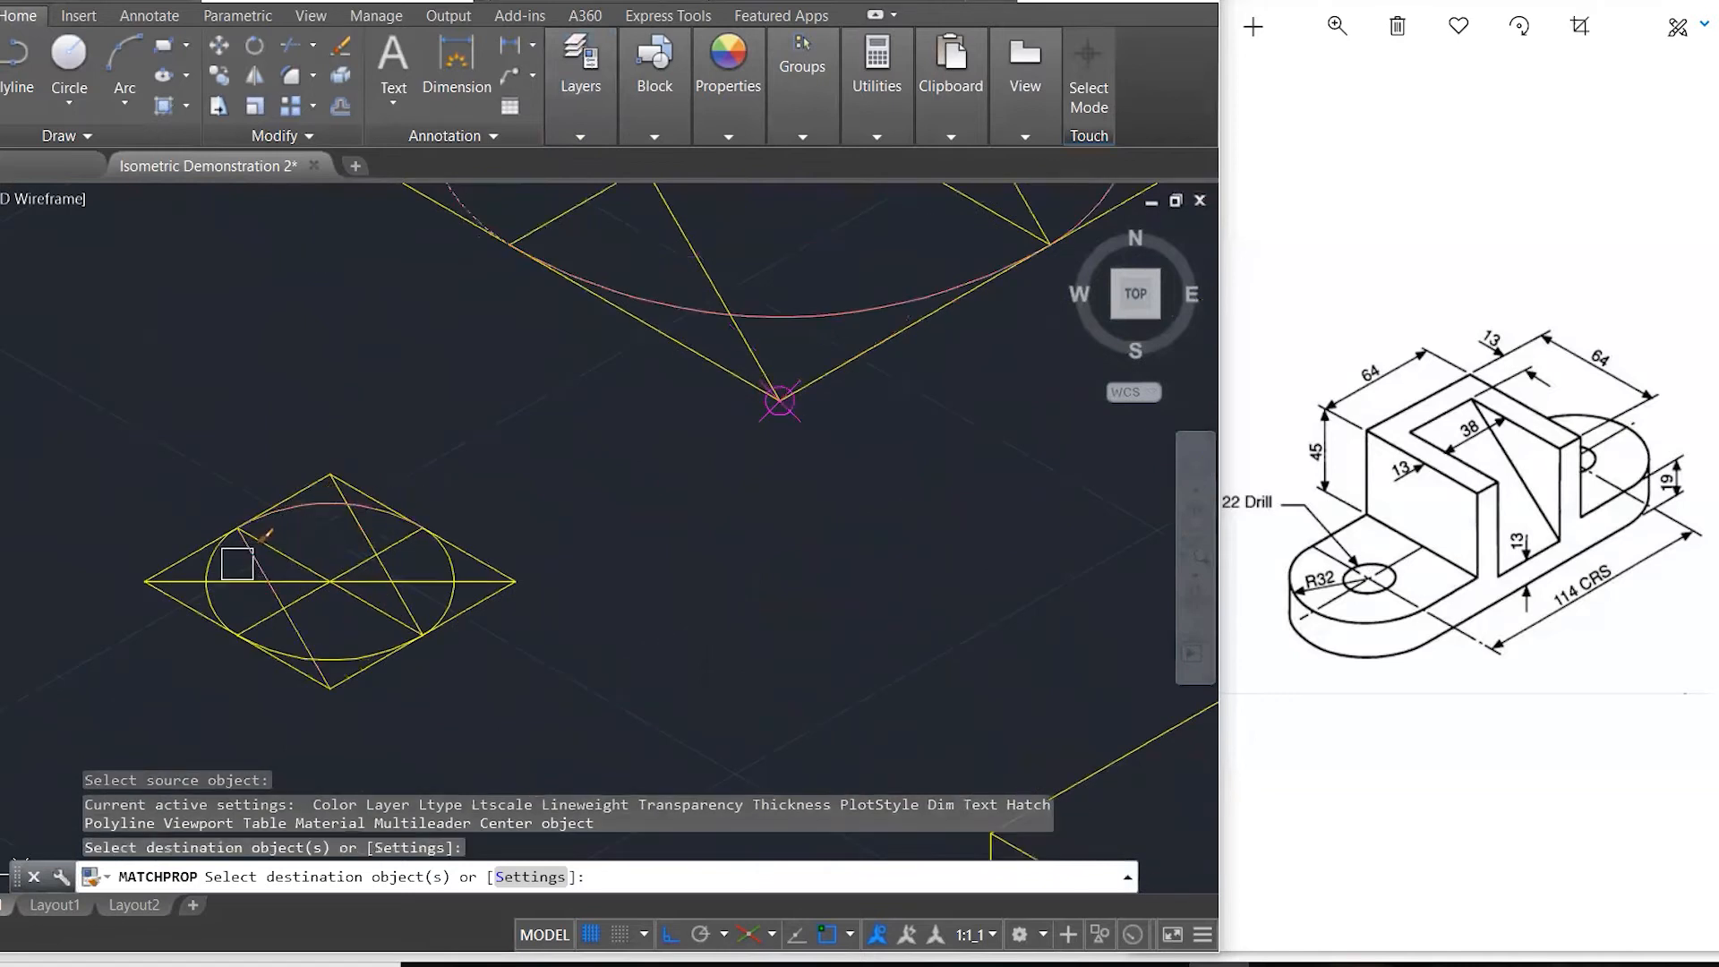
left_click(227, 562)
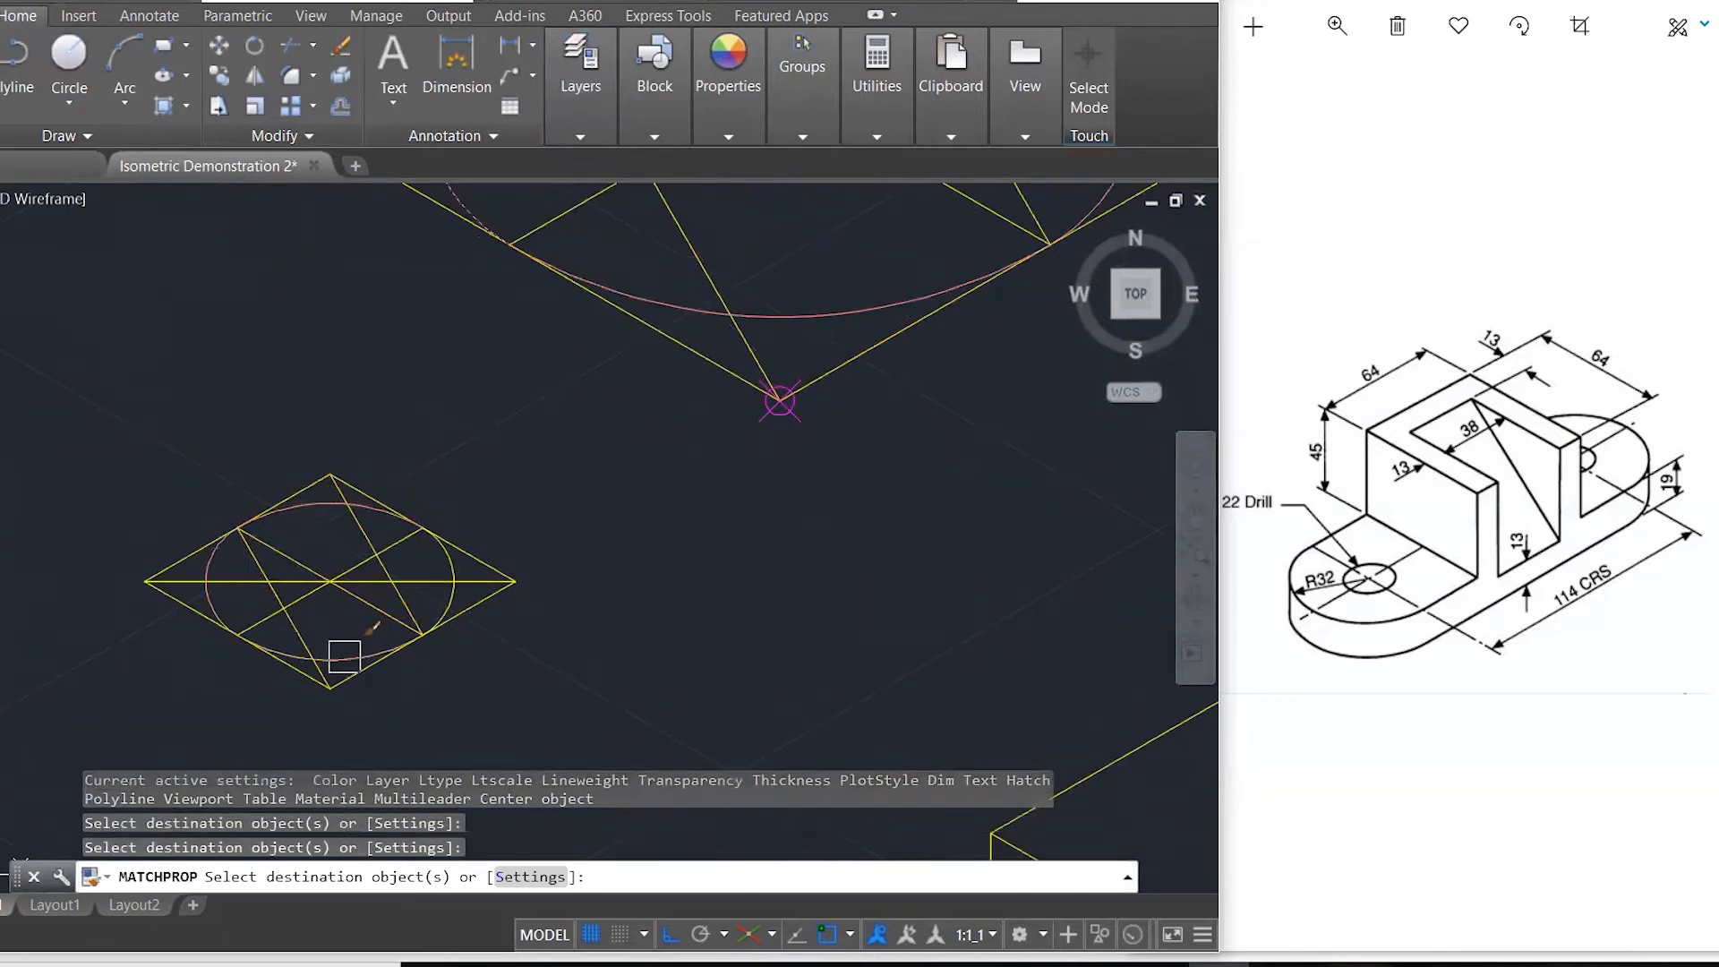
left_click(341, 646)
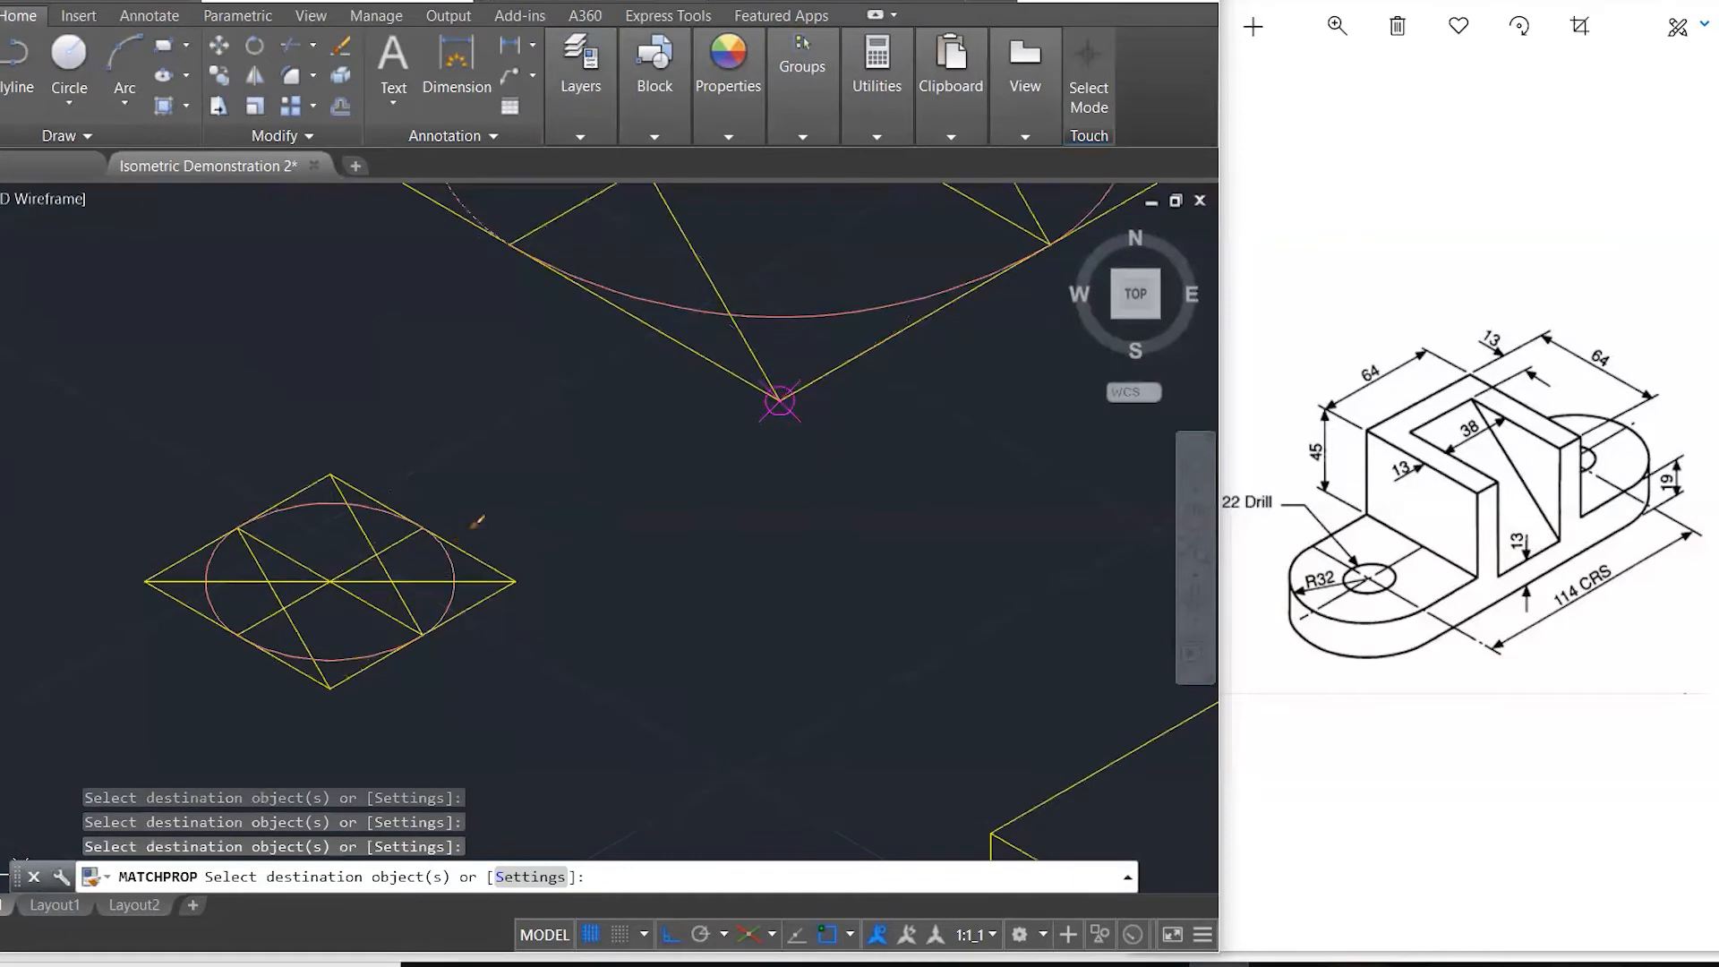
scroll(642, 481, "down", 5)
key("Escape")
key("Escape")
key("Escape")
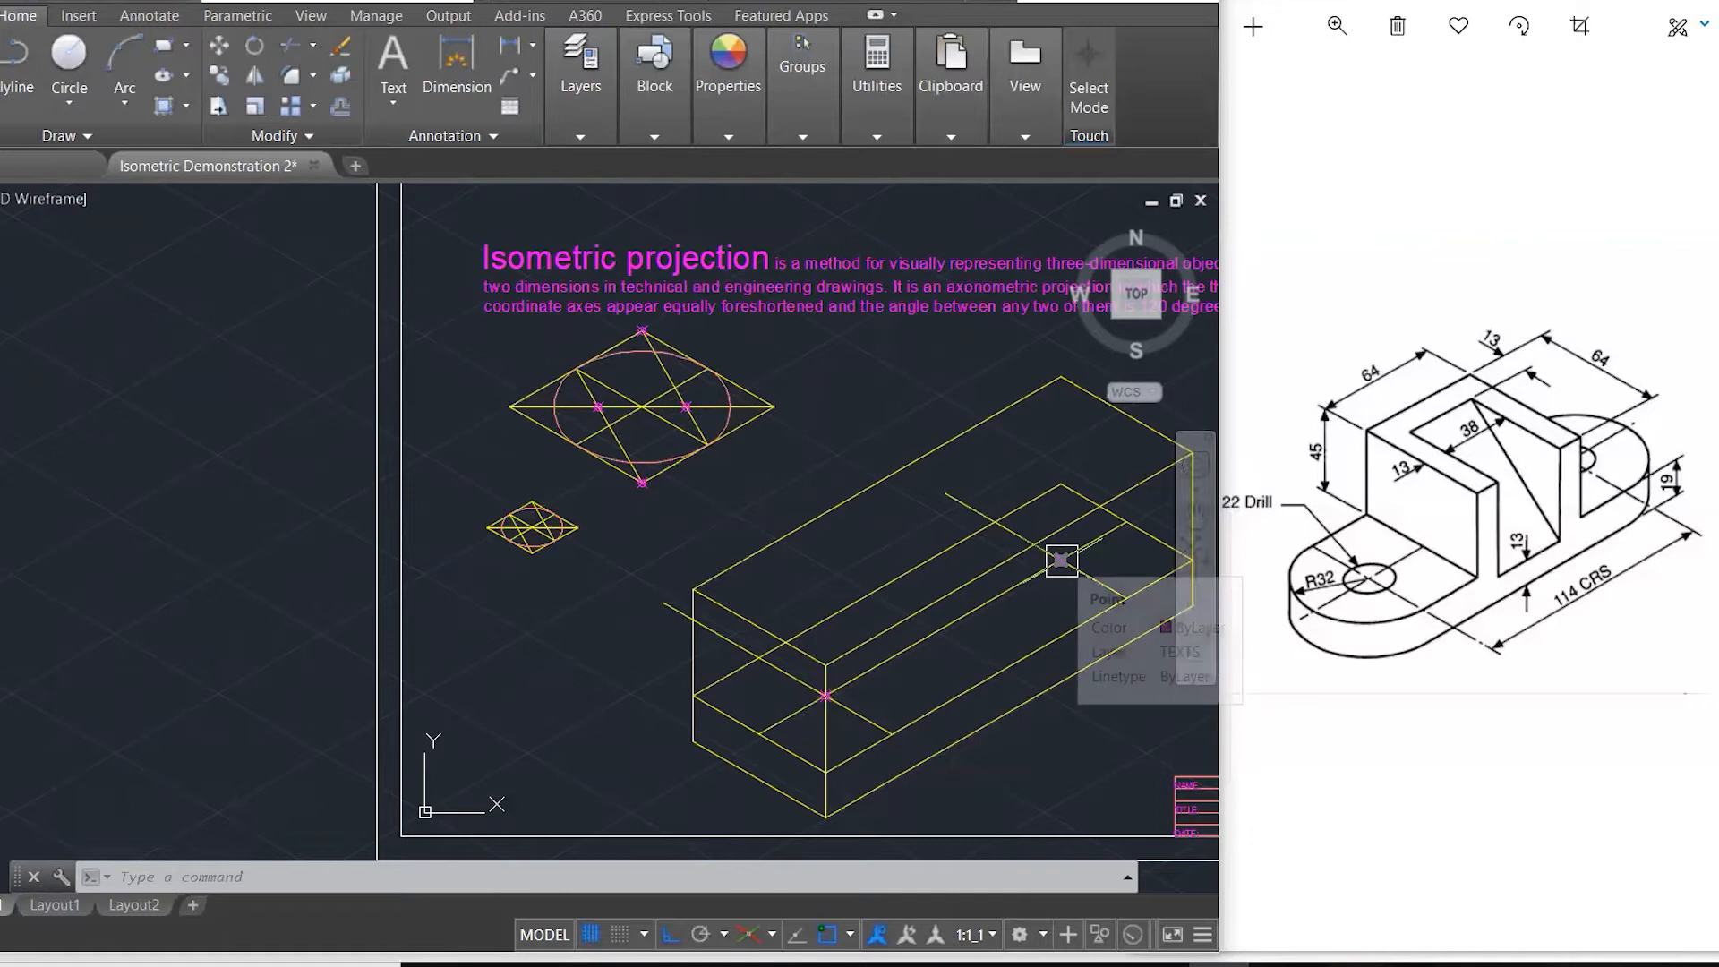
- Copy the four arcs of the large isometric ellipse from its centre onto the front centre point of the box
scroll(649, 363, "up", 4)
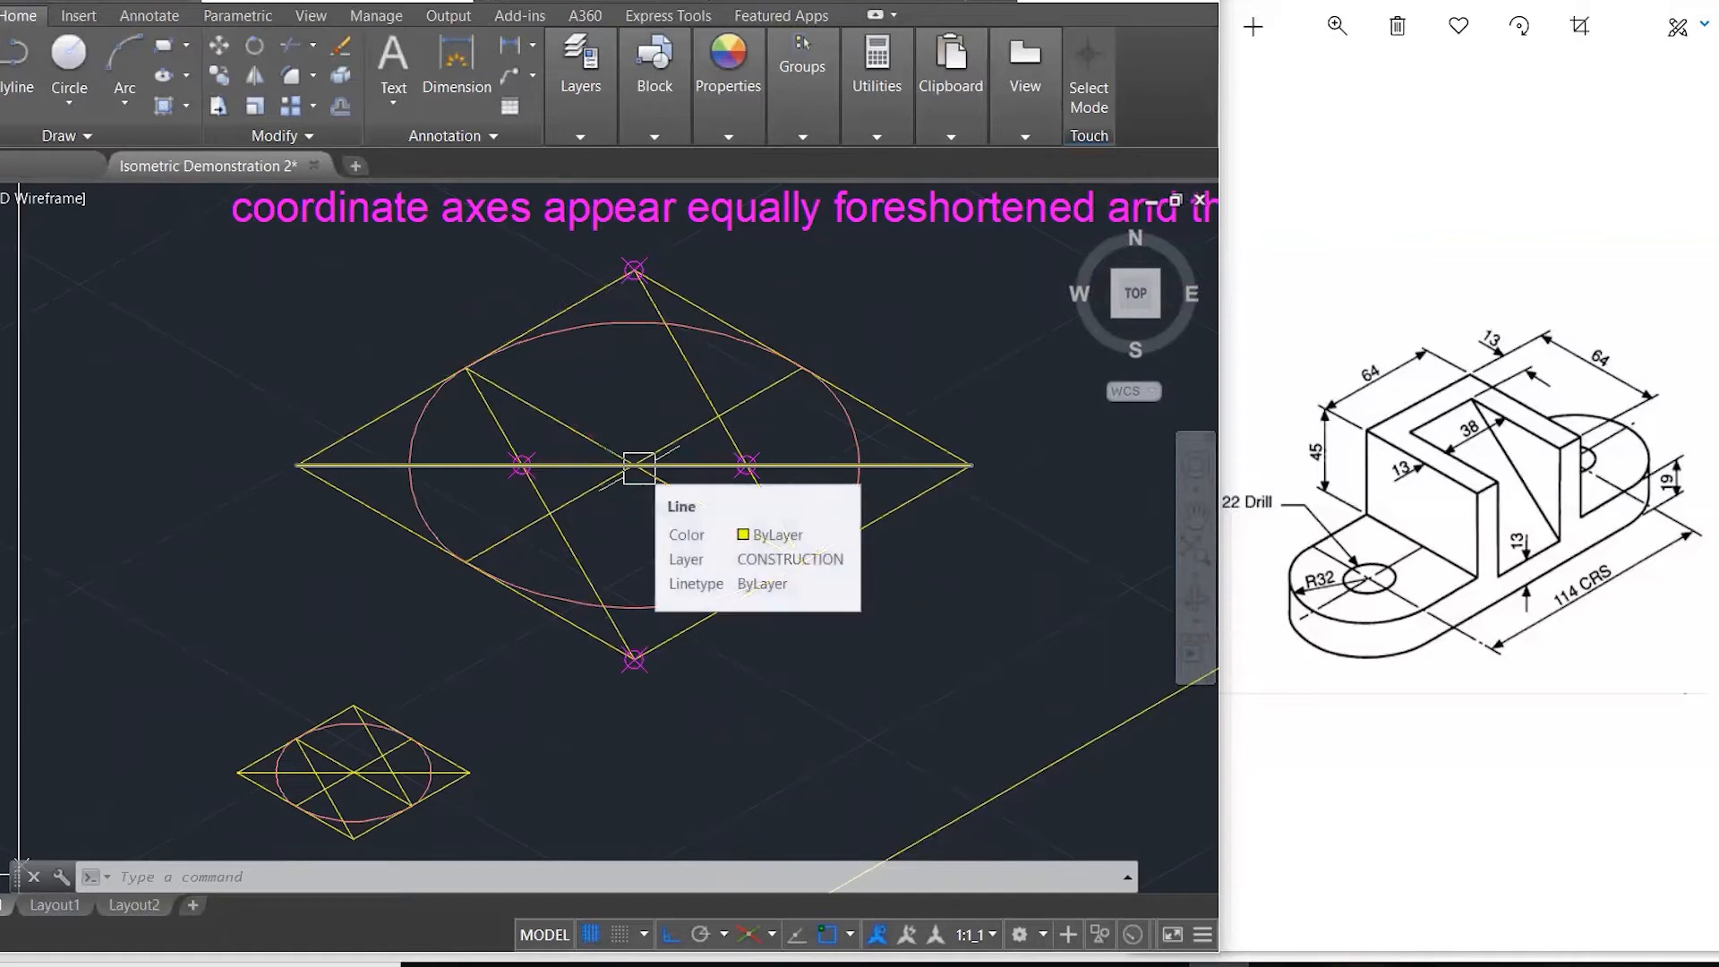
scroll(638, 467, "down", 3)
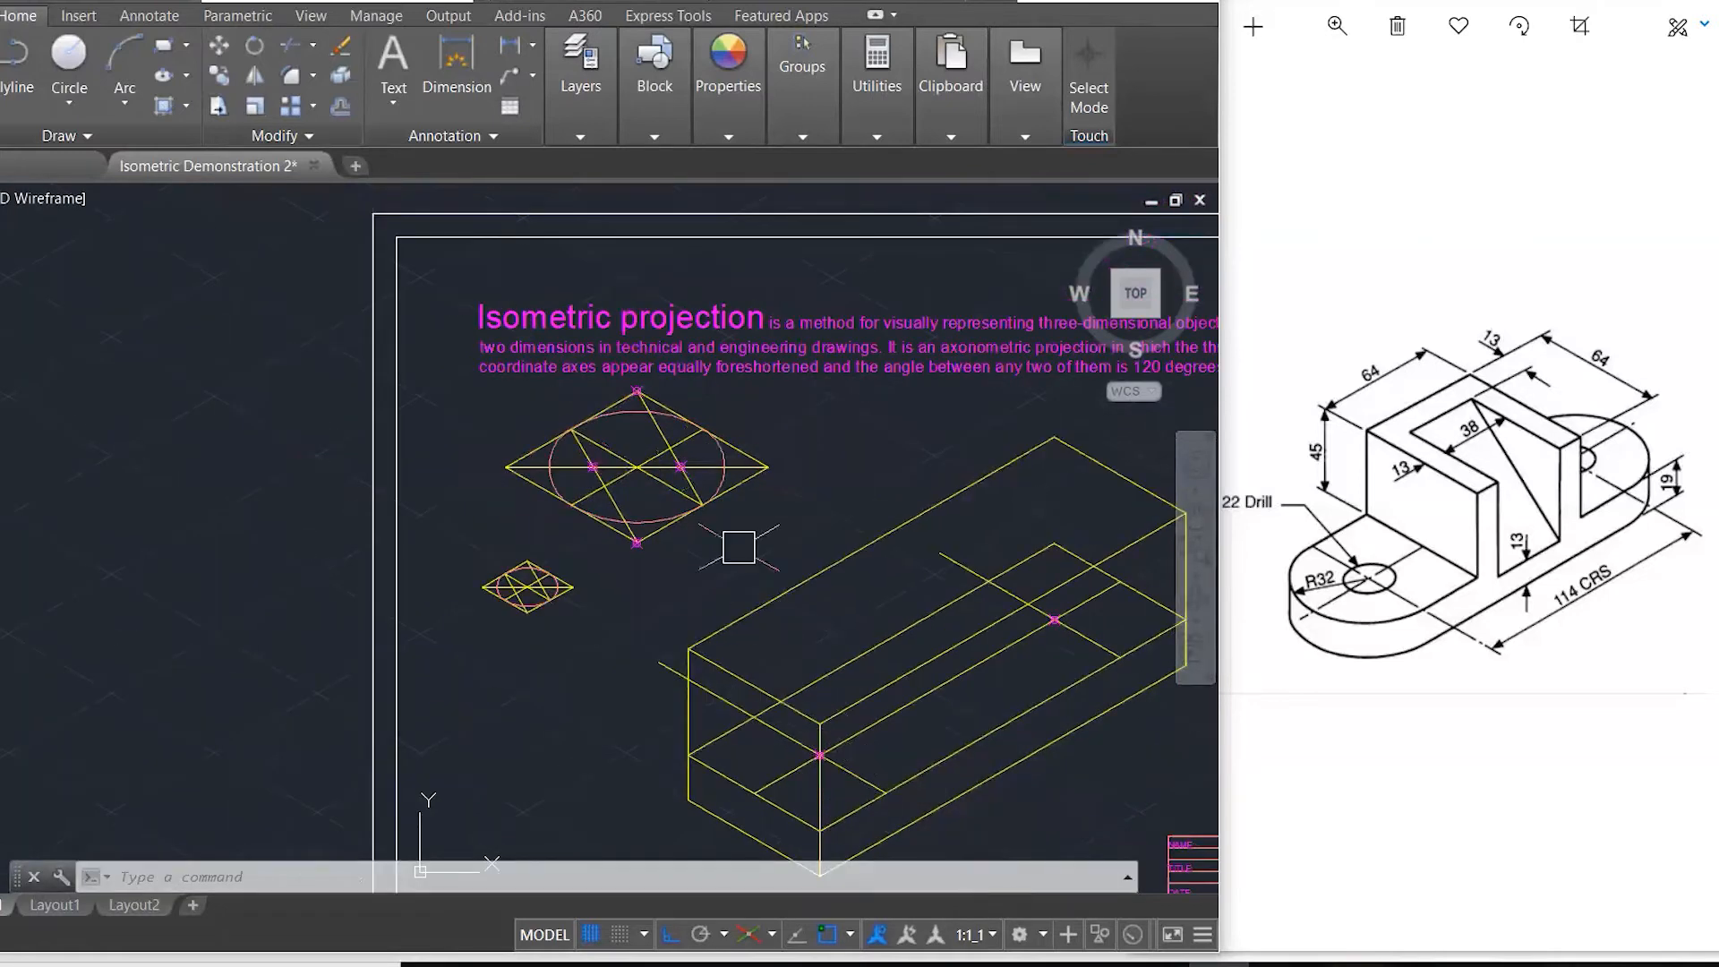
scroll(713, 473, "up", 2)
left_click(721, 475)
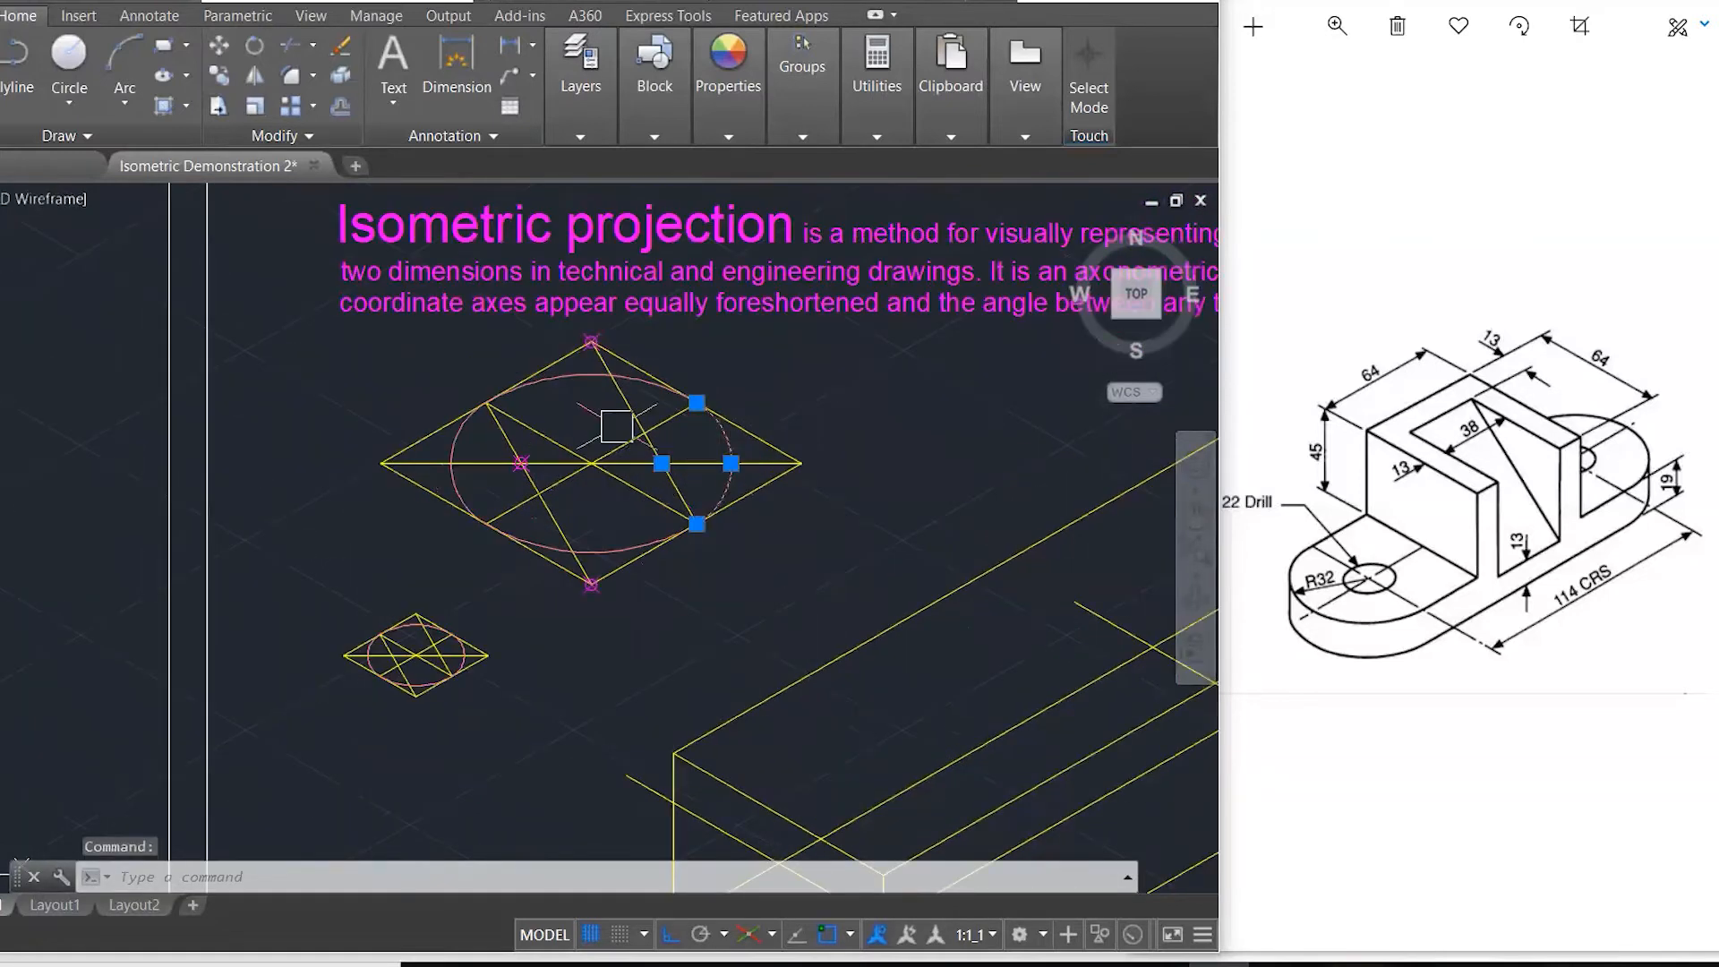
left_click(556, 387)
left_click(457, 438)
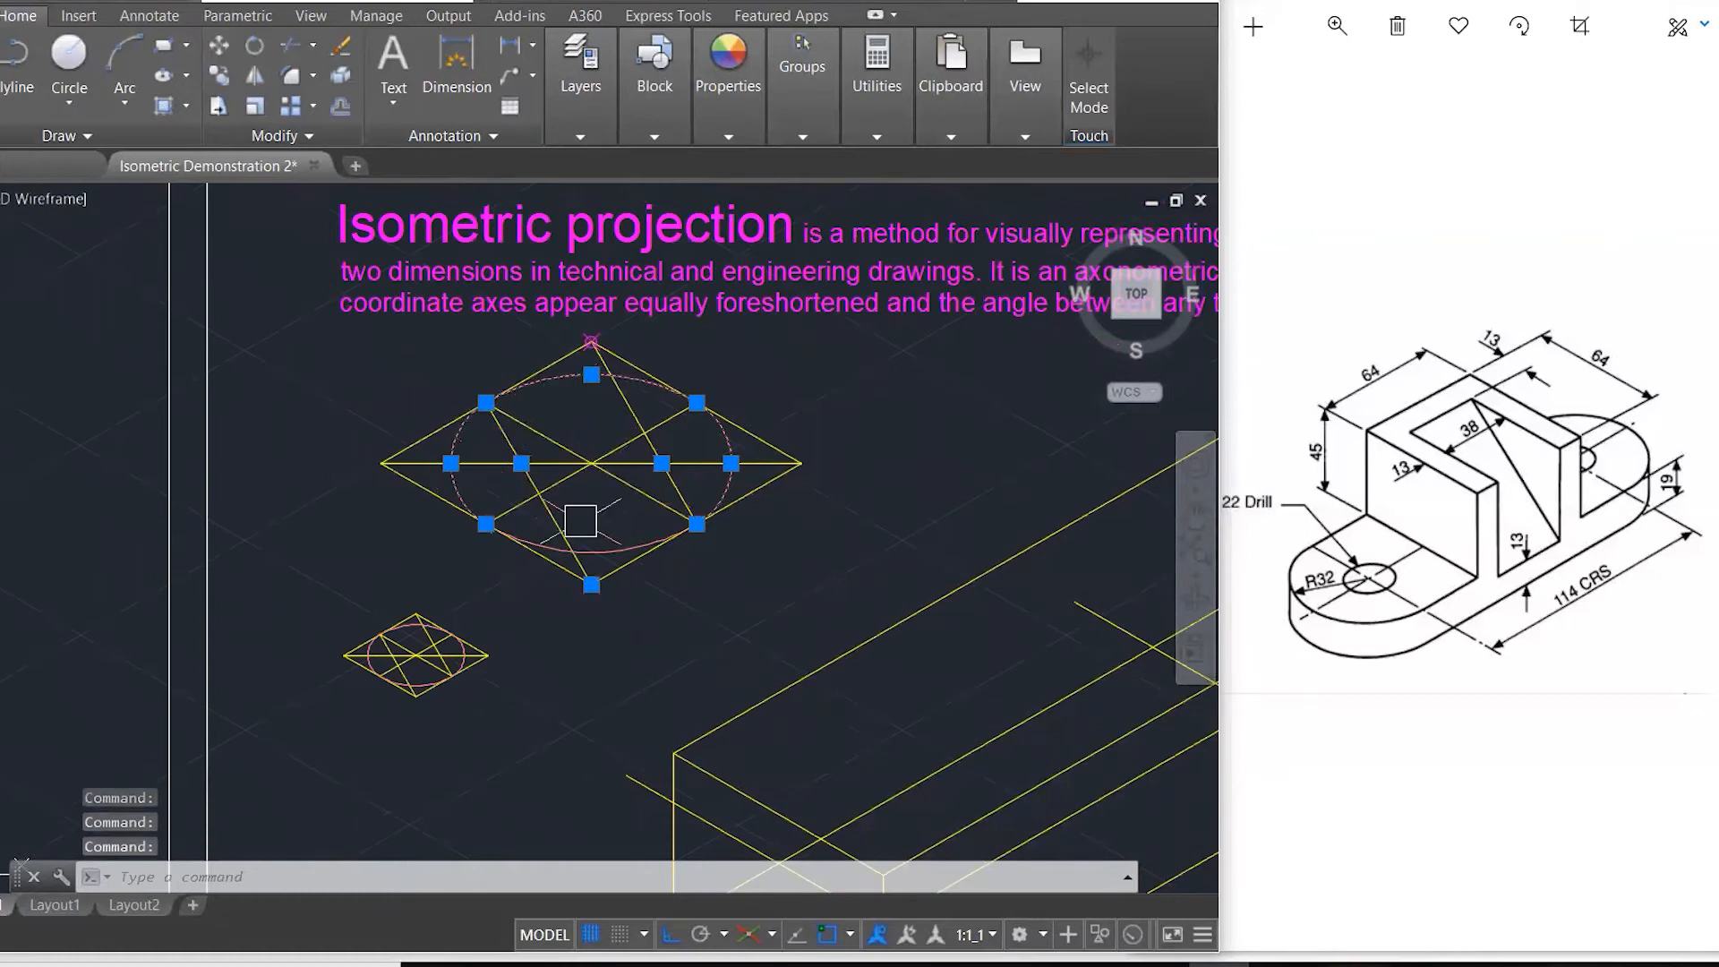
left_click(616, 539)
type("CO")
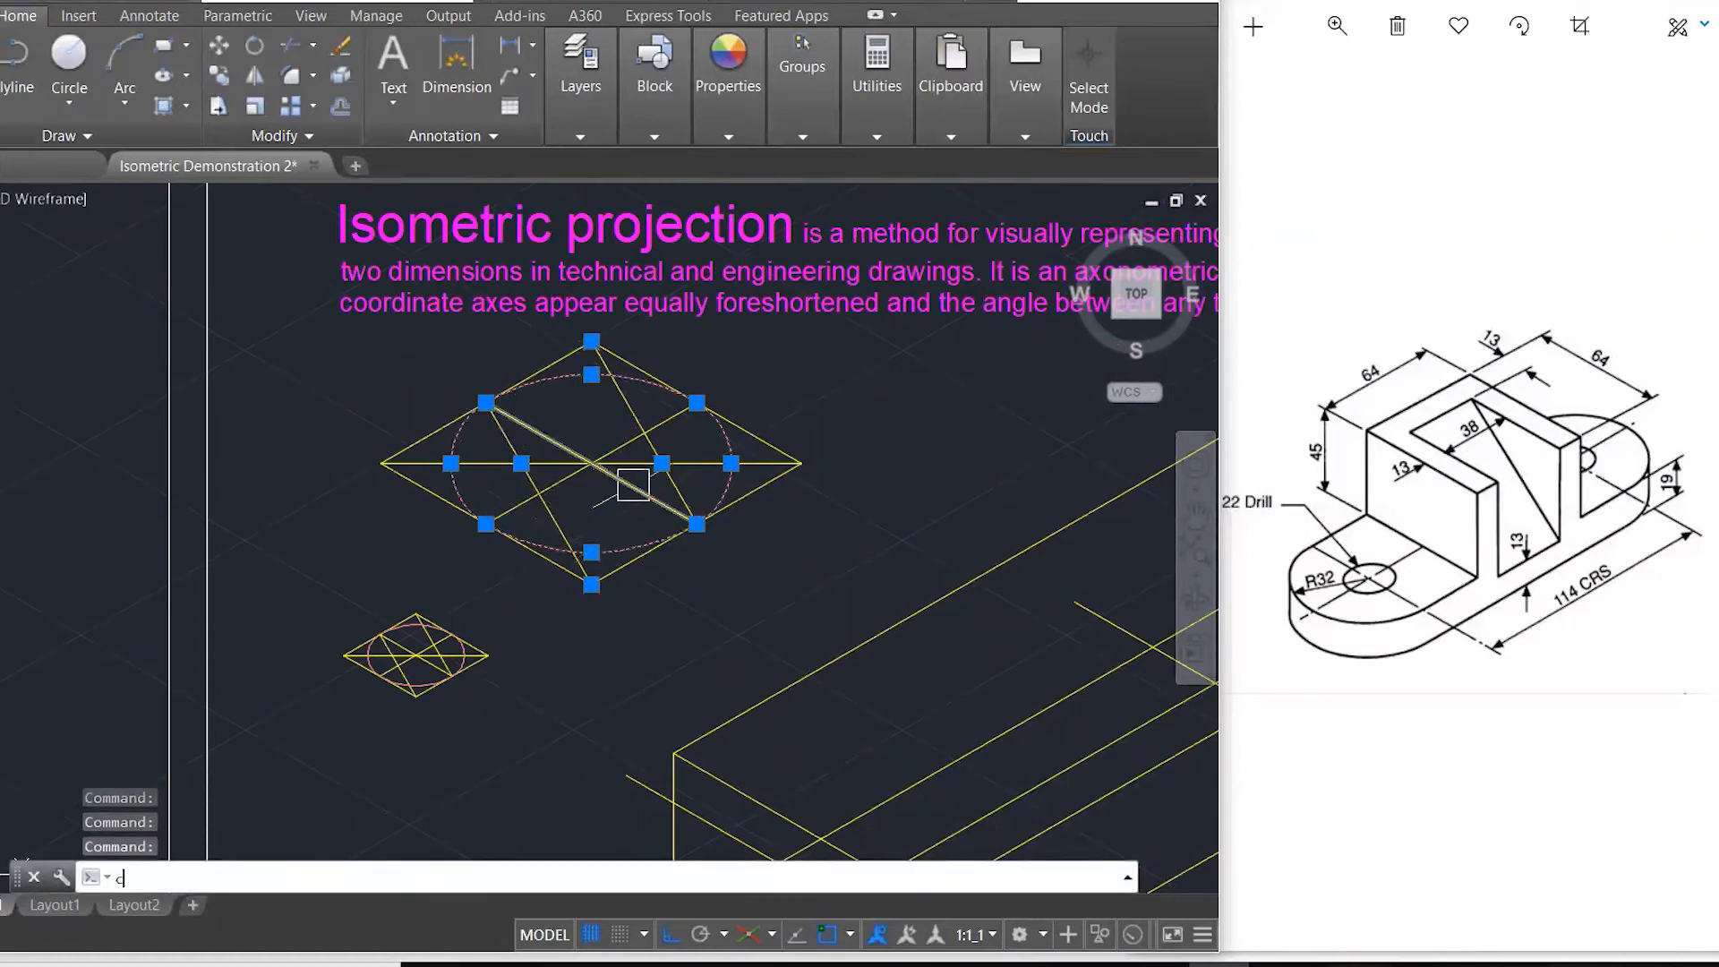
key("Return")
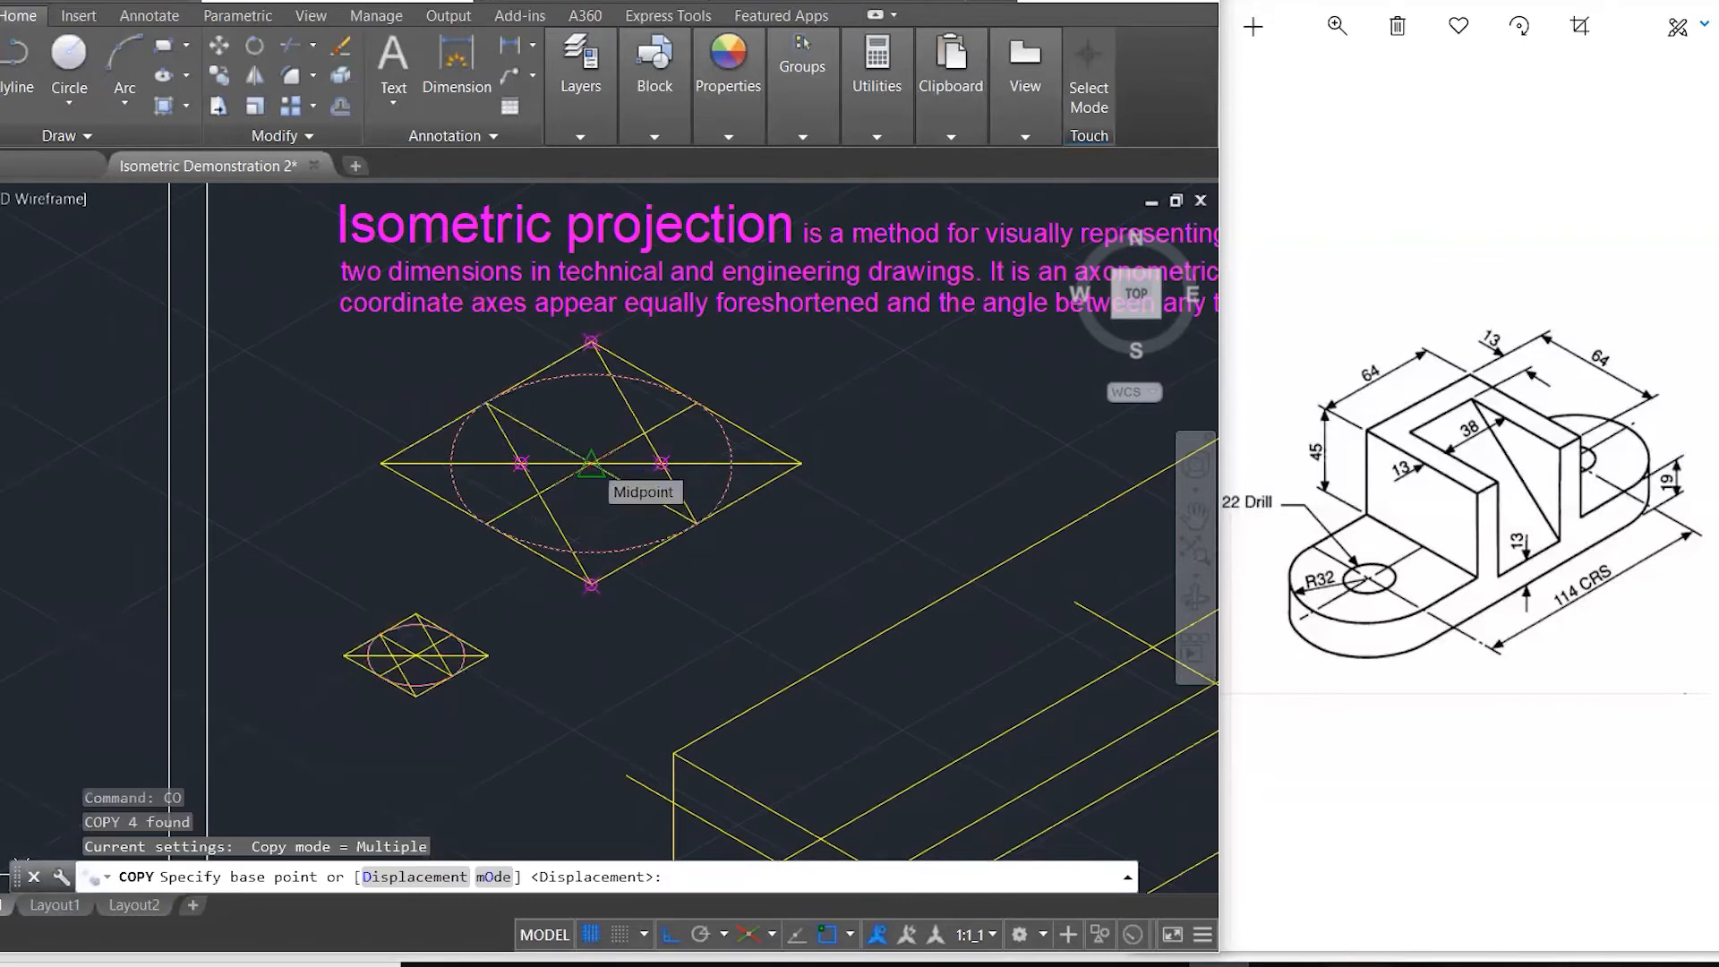
left_click(591, 464)
scroll(591, 466, "down", 4)
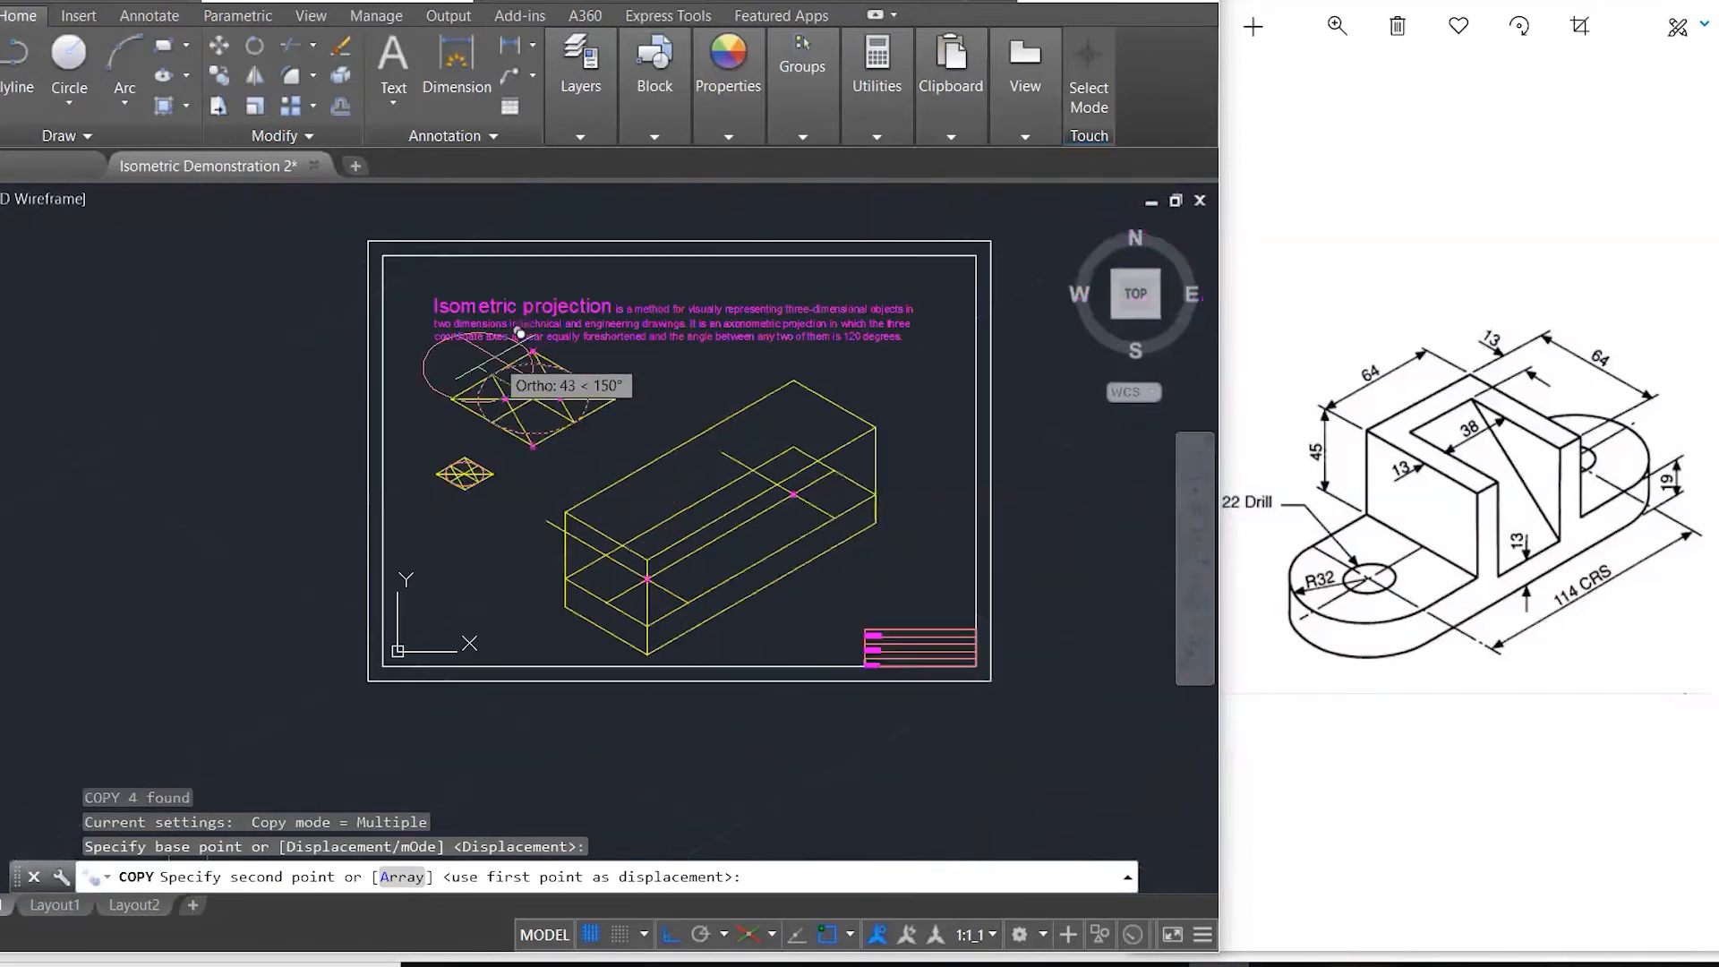
scroll(618, 496, "up", 5)
scroll(600, 511, "up", 5)
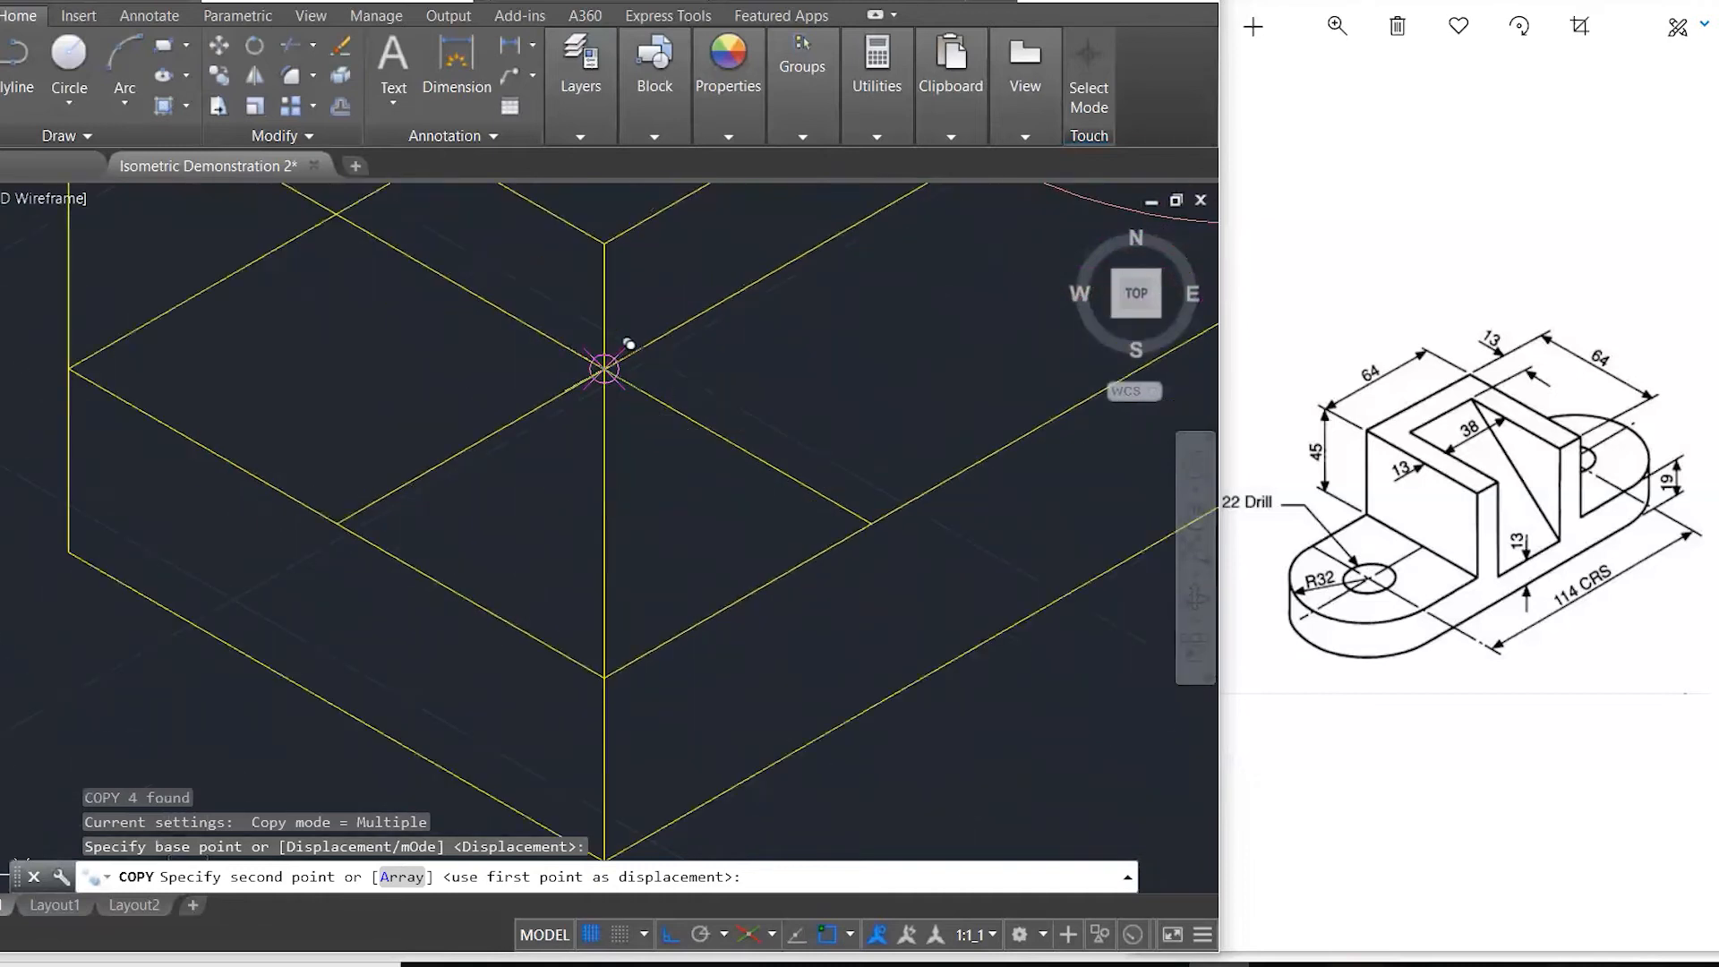
left_click(630, 344)
- Place a second copy of the large ellipse on the rear centre point and end the Copy command
scroll(373, 487, "down", 5)
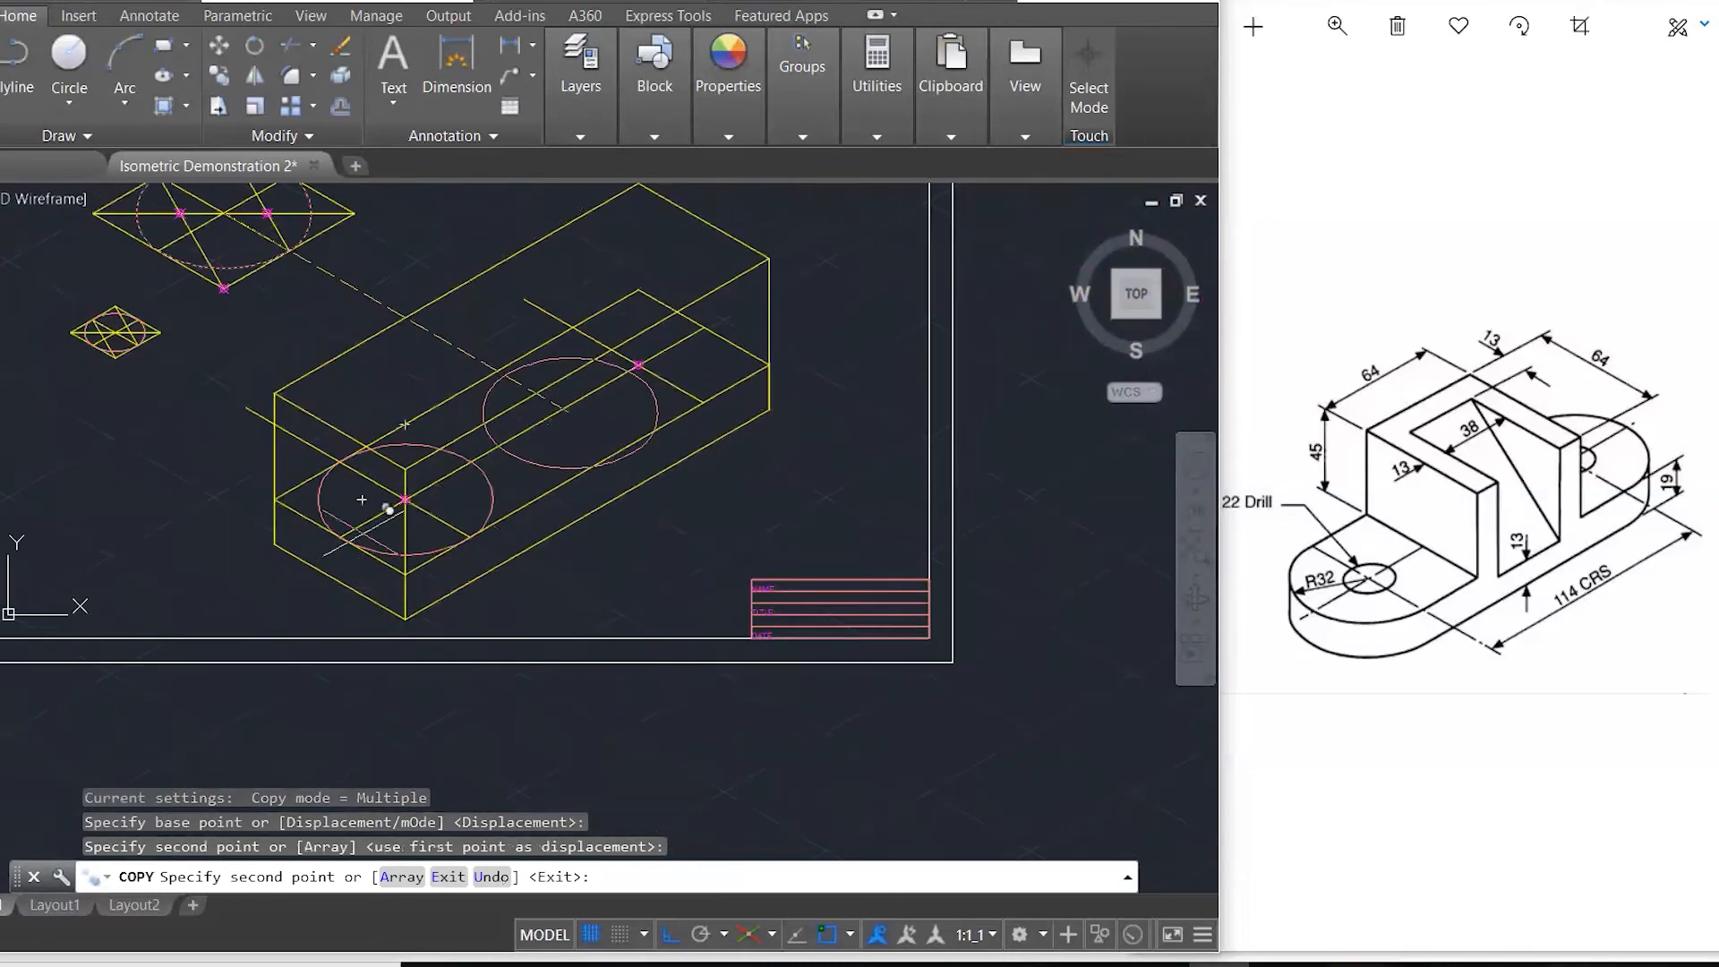
scroll(376, 492, "up", 5)
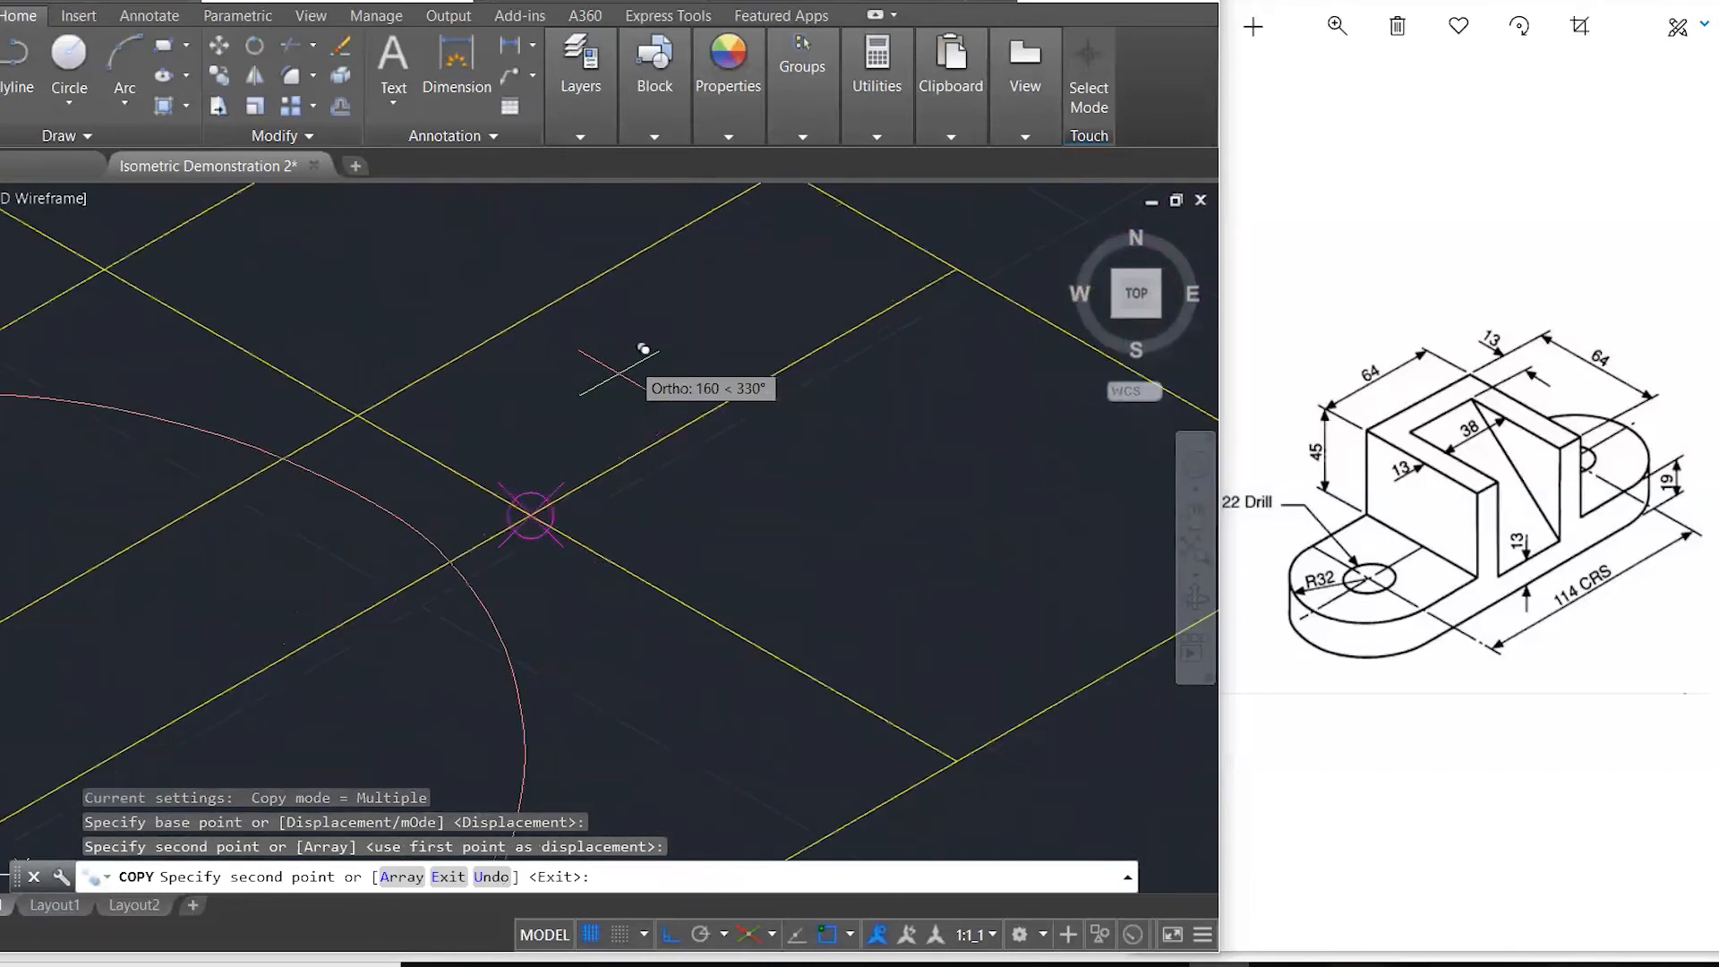
left_click(555, 491)
scroll(551, 492, "down", 8)
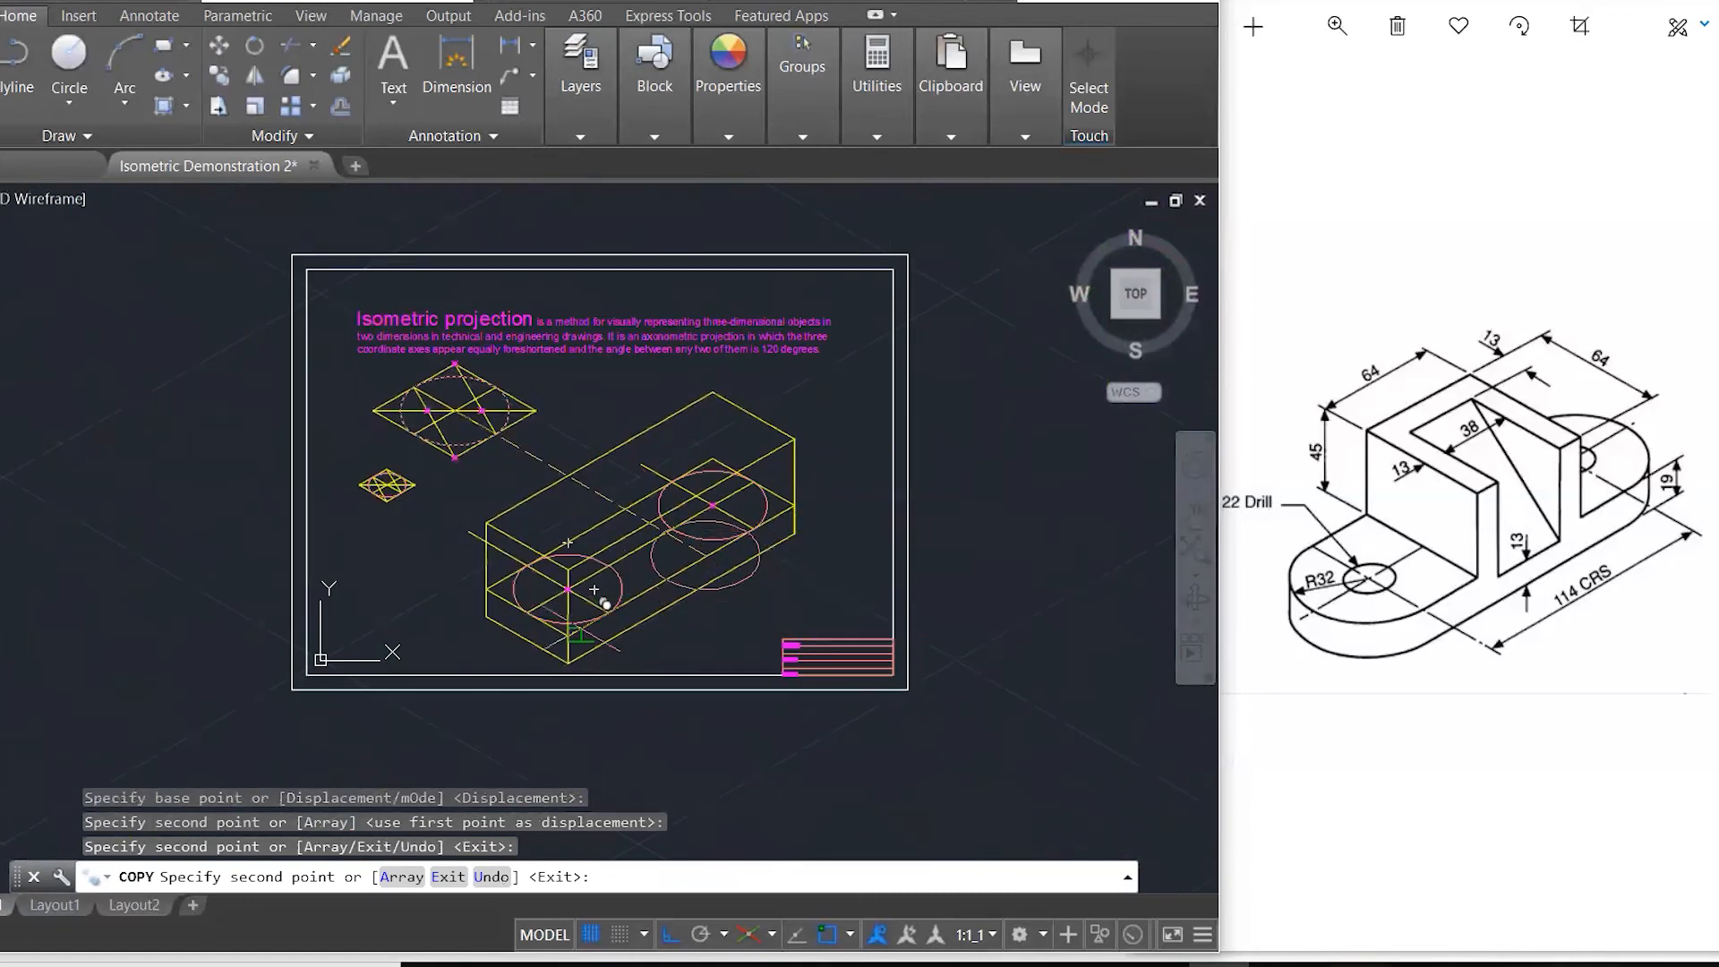
scroll(594, 591, "up", 4)
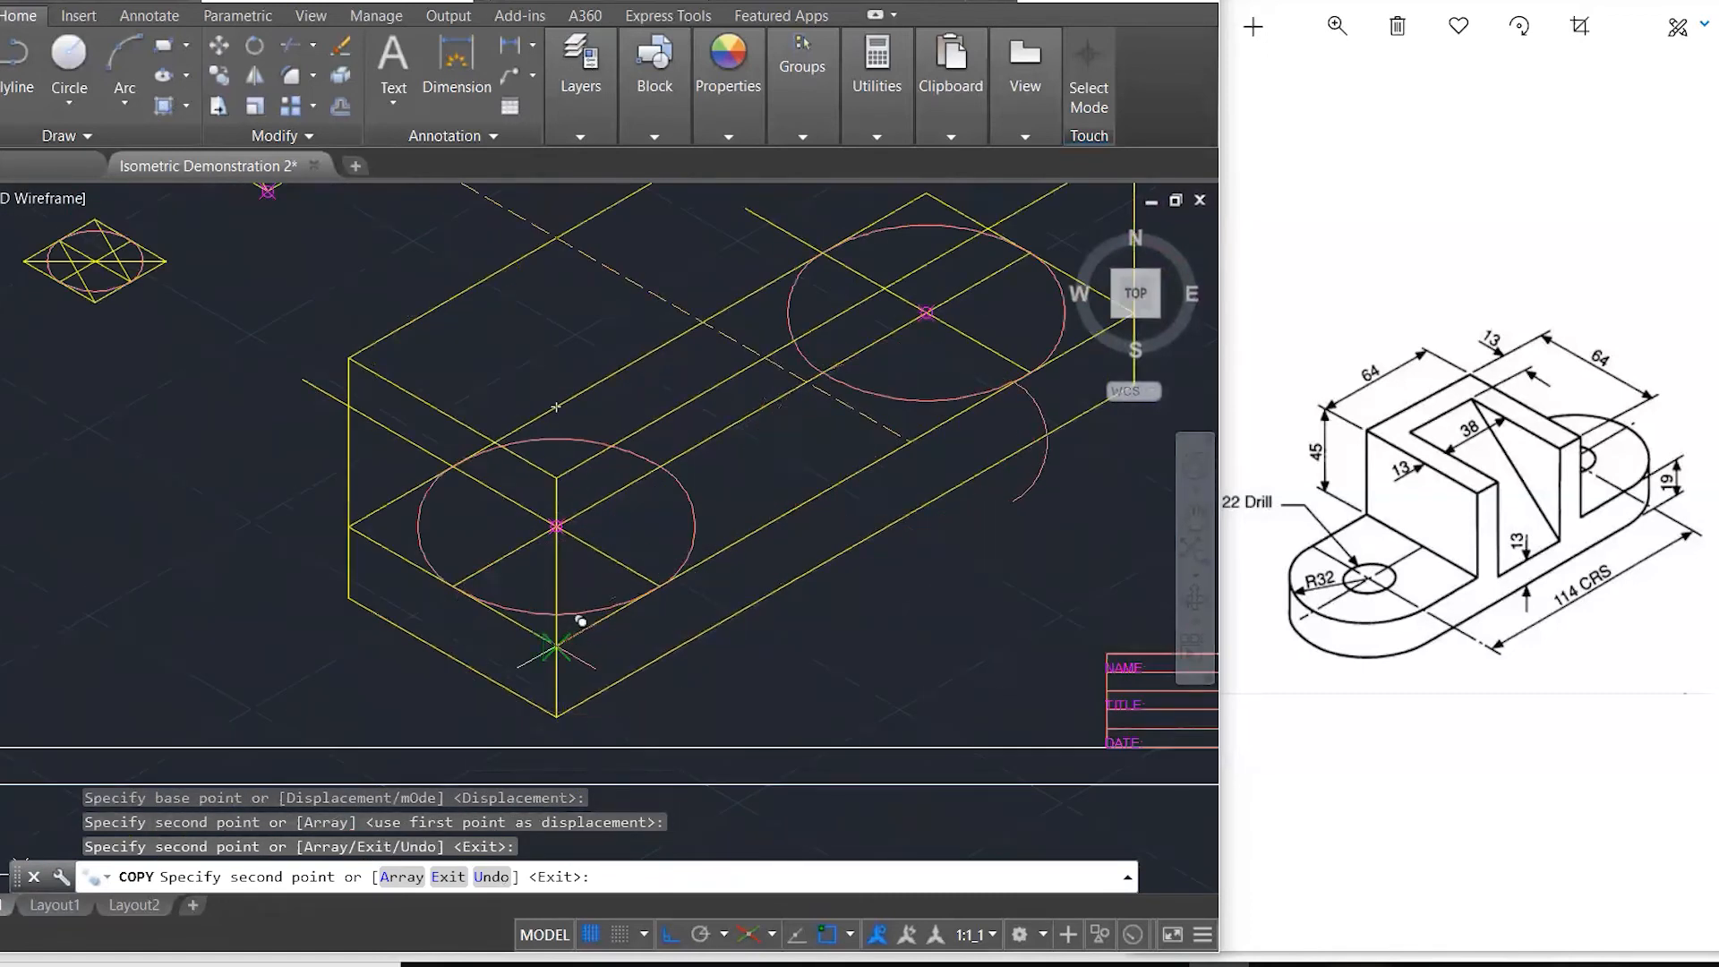
key("Escape")
key("Escape")
key("Escape")
key("Escape")
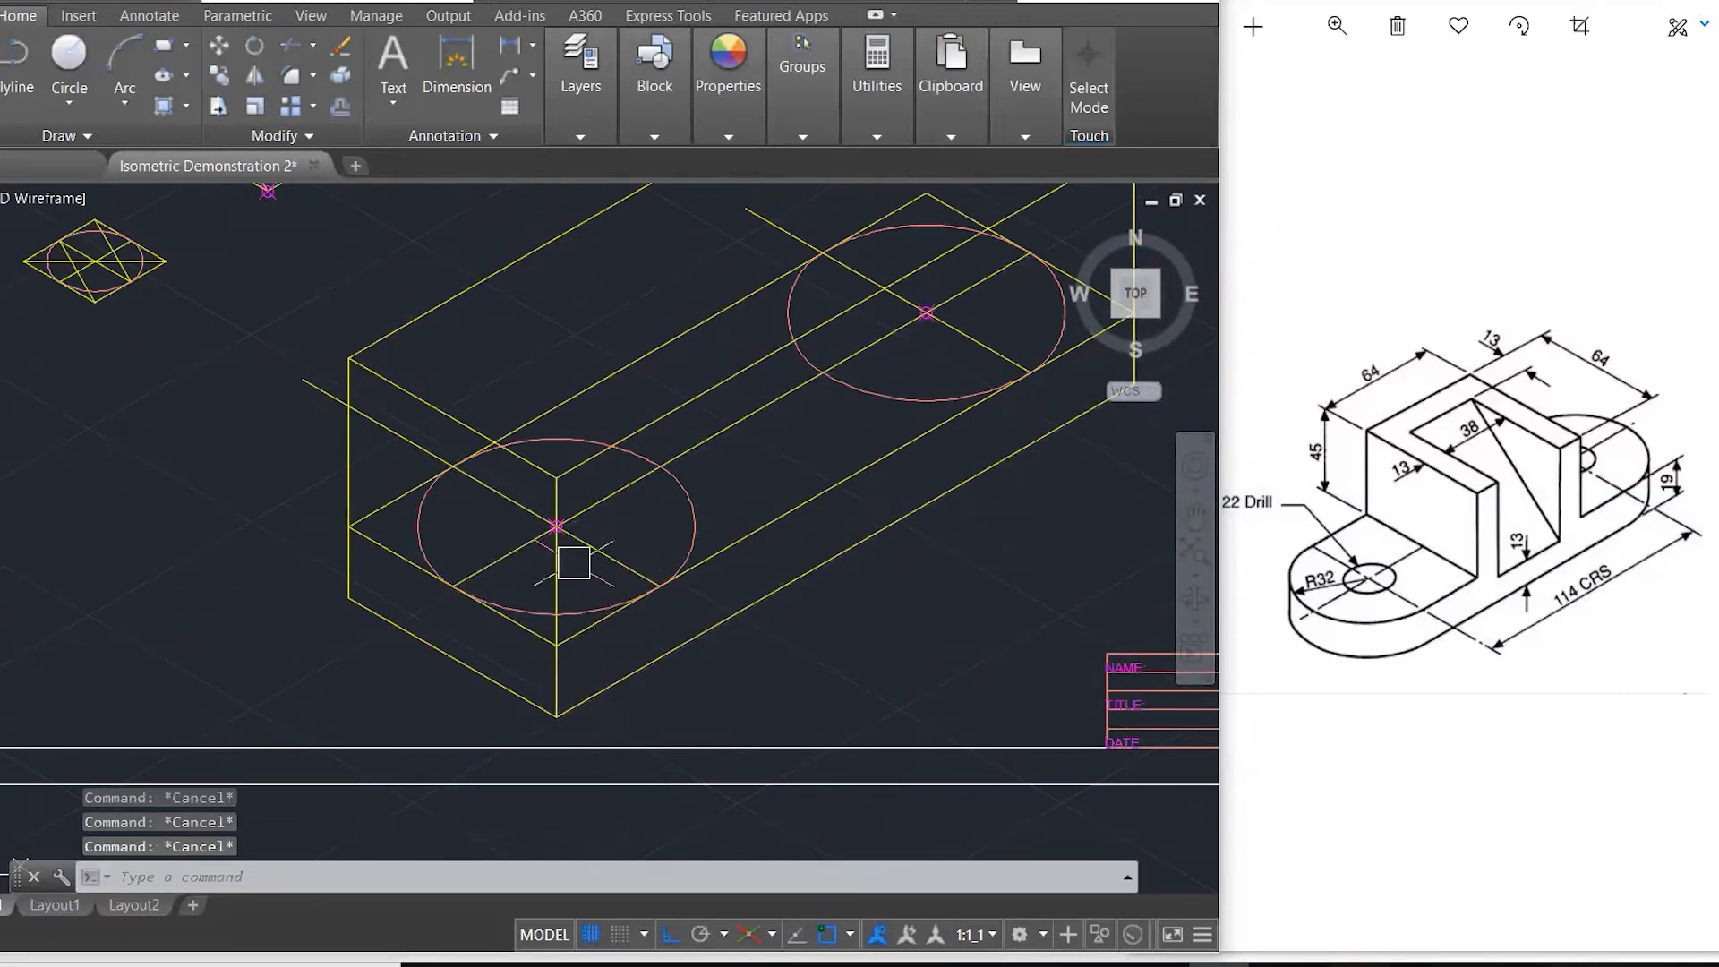
scroll(556, 527, "up", 2)
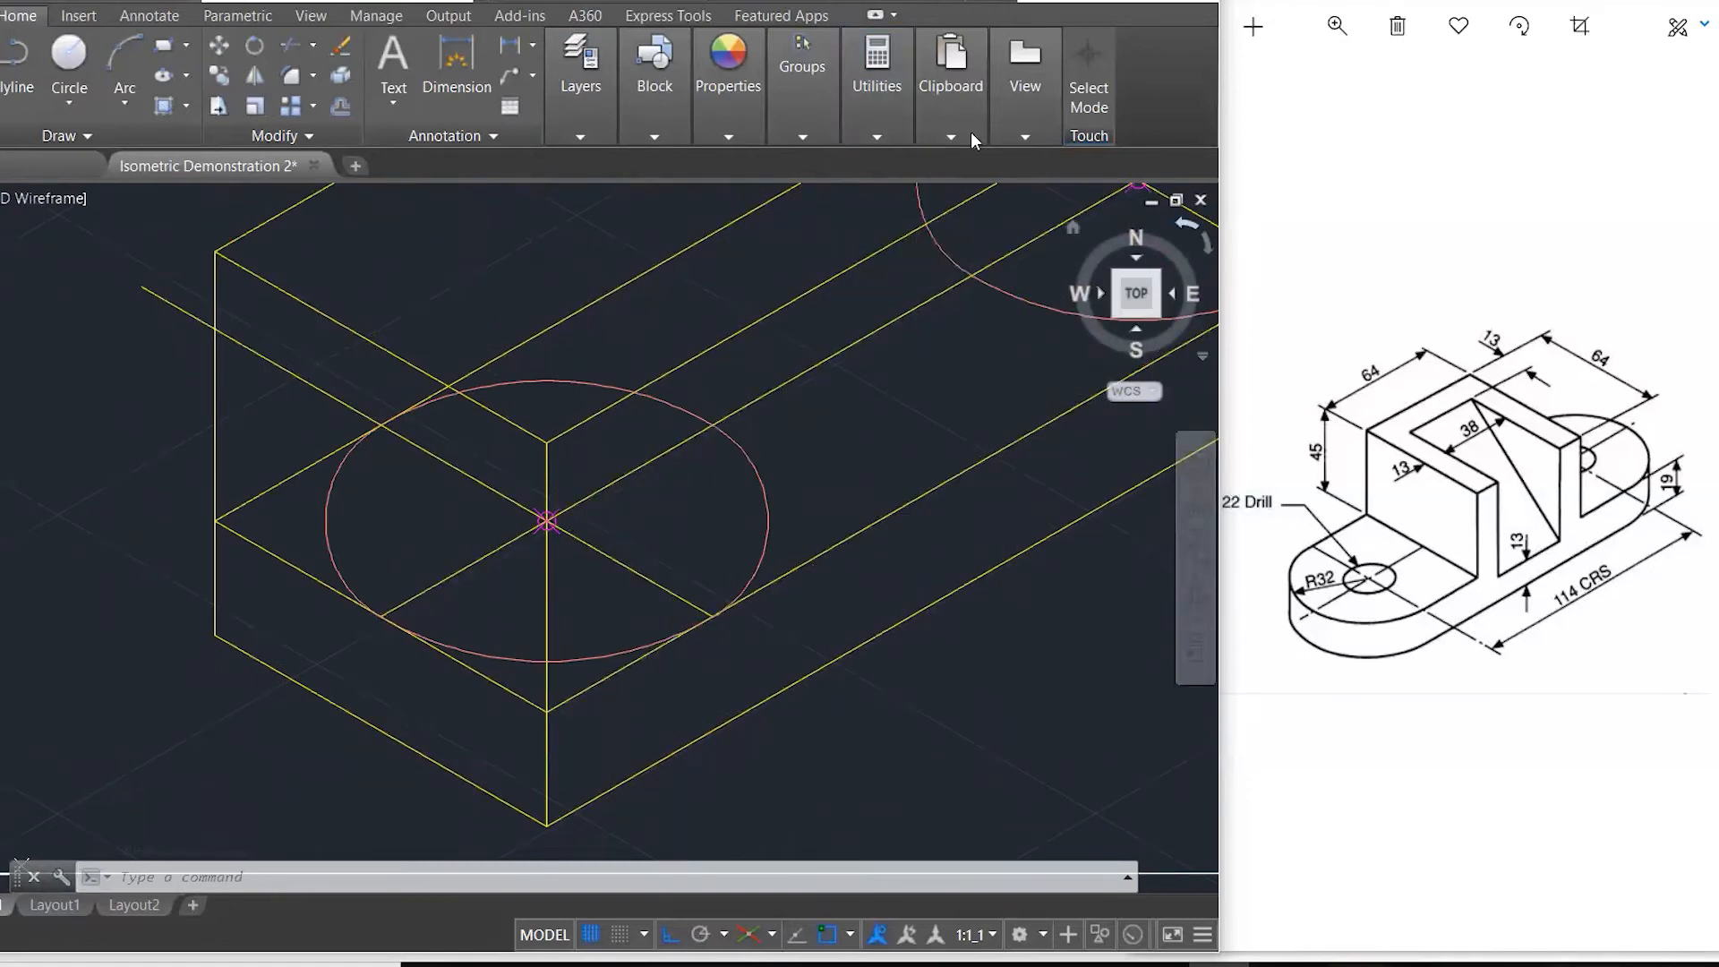
mouse_move(732, 120)
left_click_drag(1285, 615, 1291, 636)
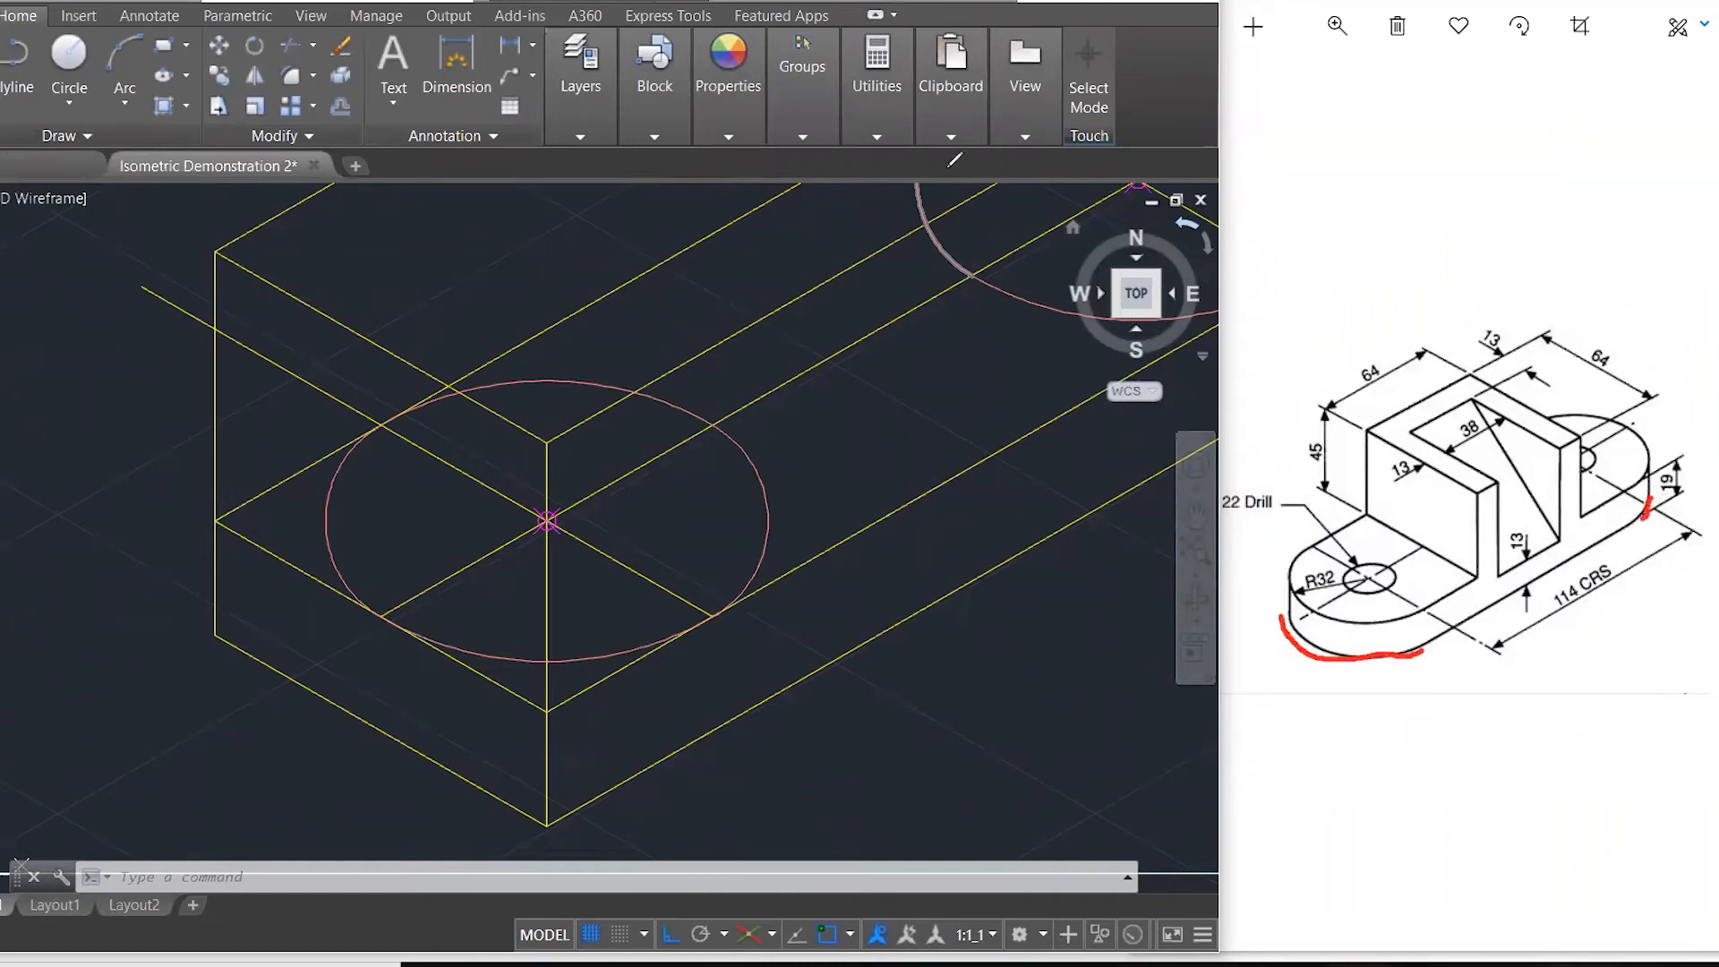
key("Escape")
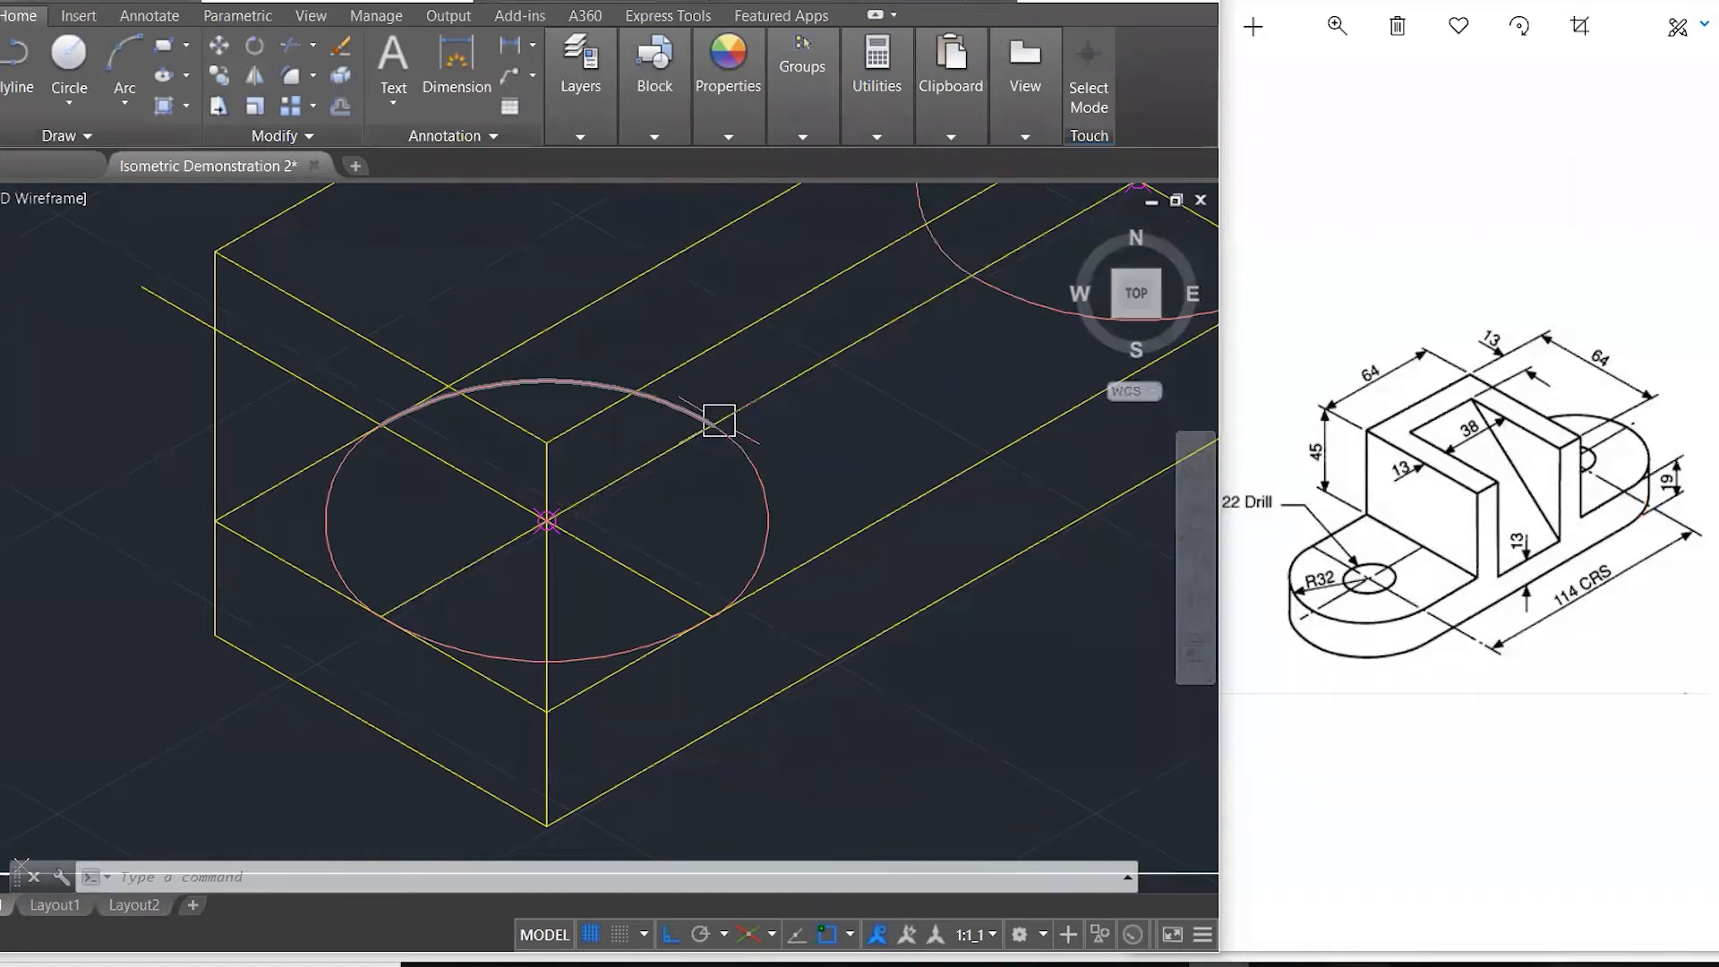
key("Escape")
key("Escape")
key("Escape")
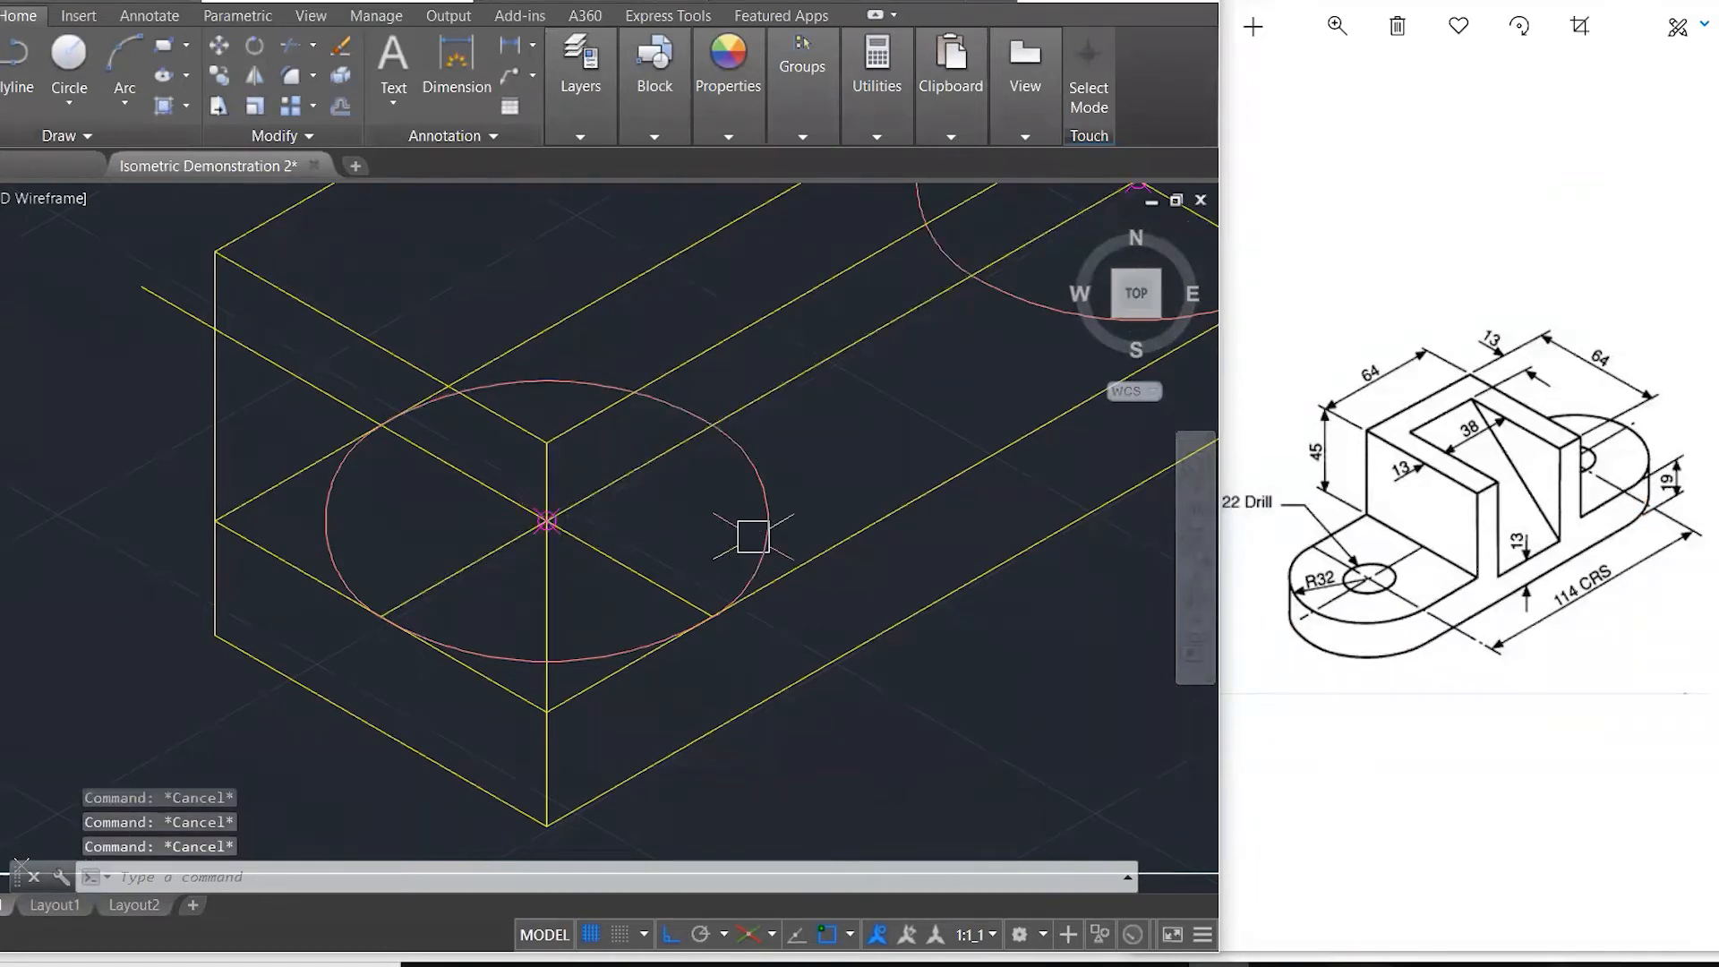
left_click(763, 495)
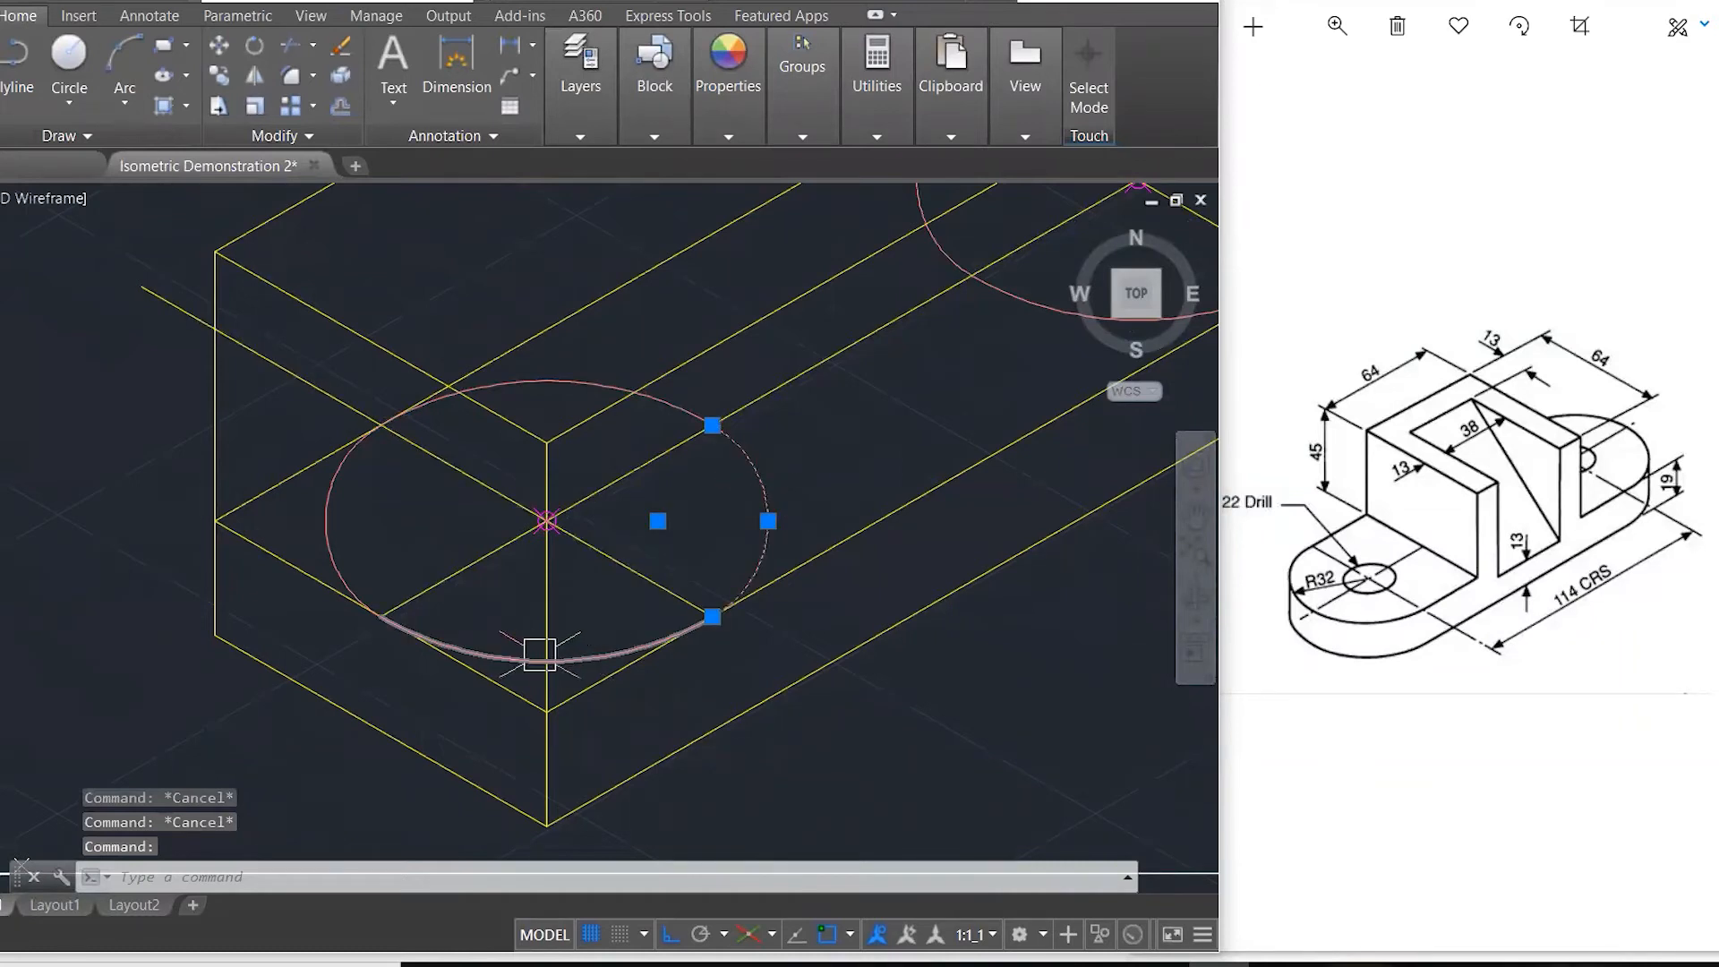
left_click(539, 656)
left_click(332, 516)
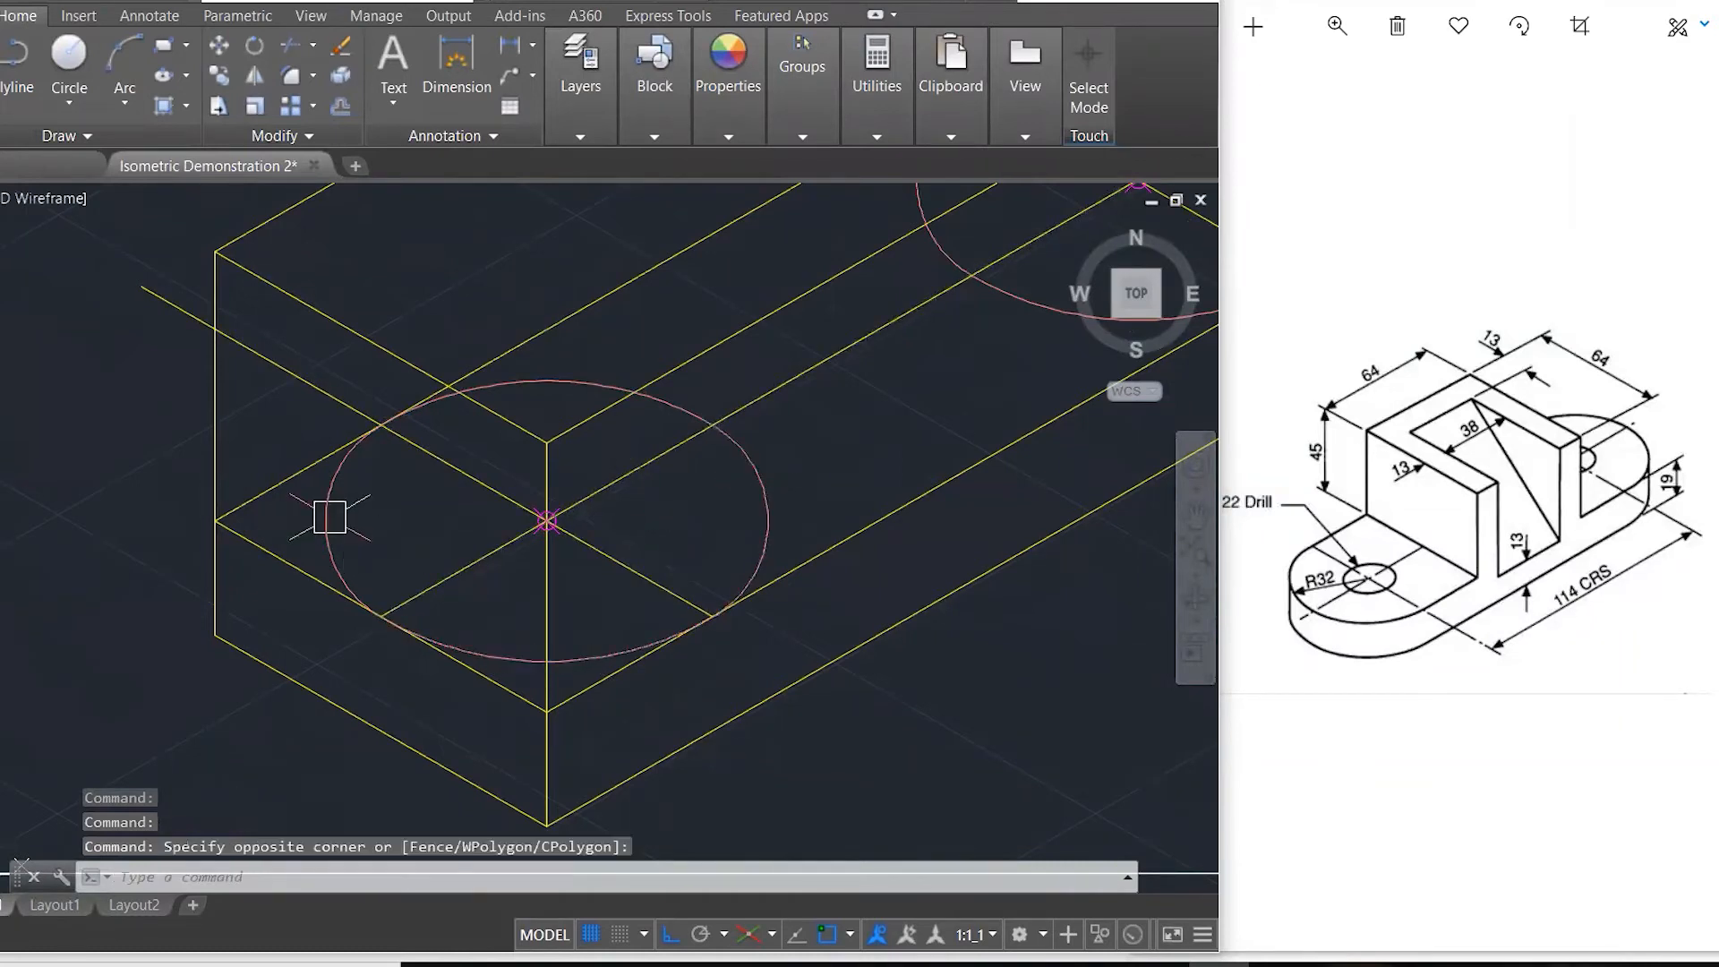
- Select the four arcs of both large ellipses on the box and start copying them
left_click(349, 538)
left_click(445, 637)
left_click(619, 562)
left_click(763, 483)
left_click(589, 385)
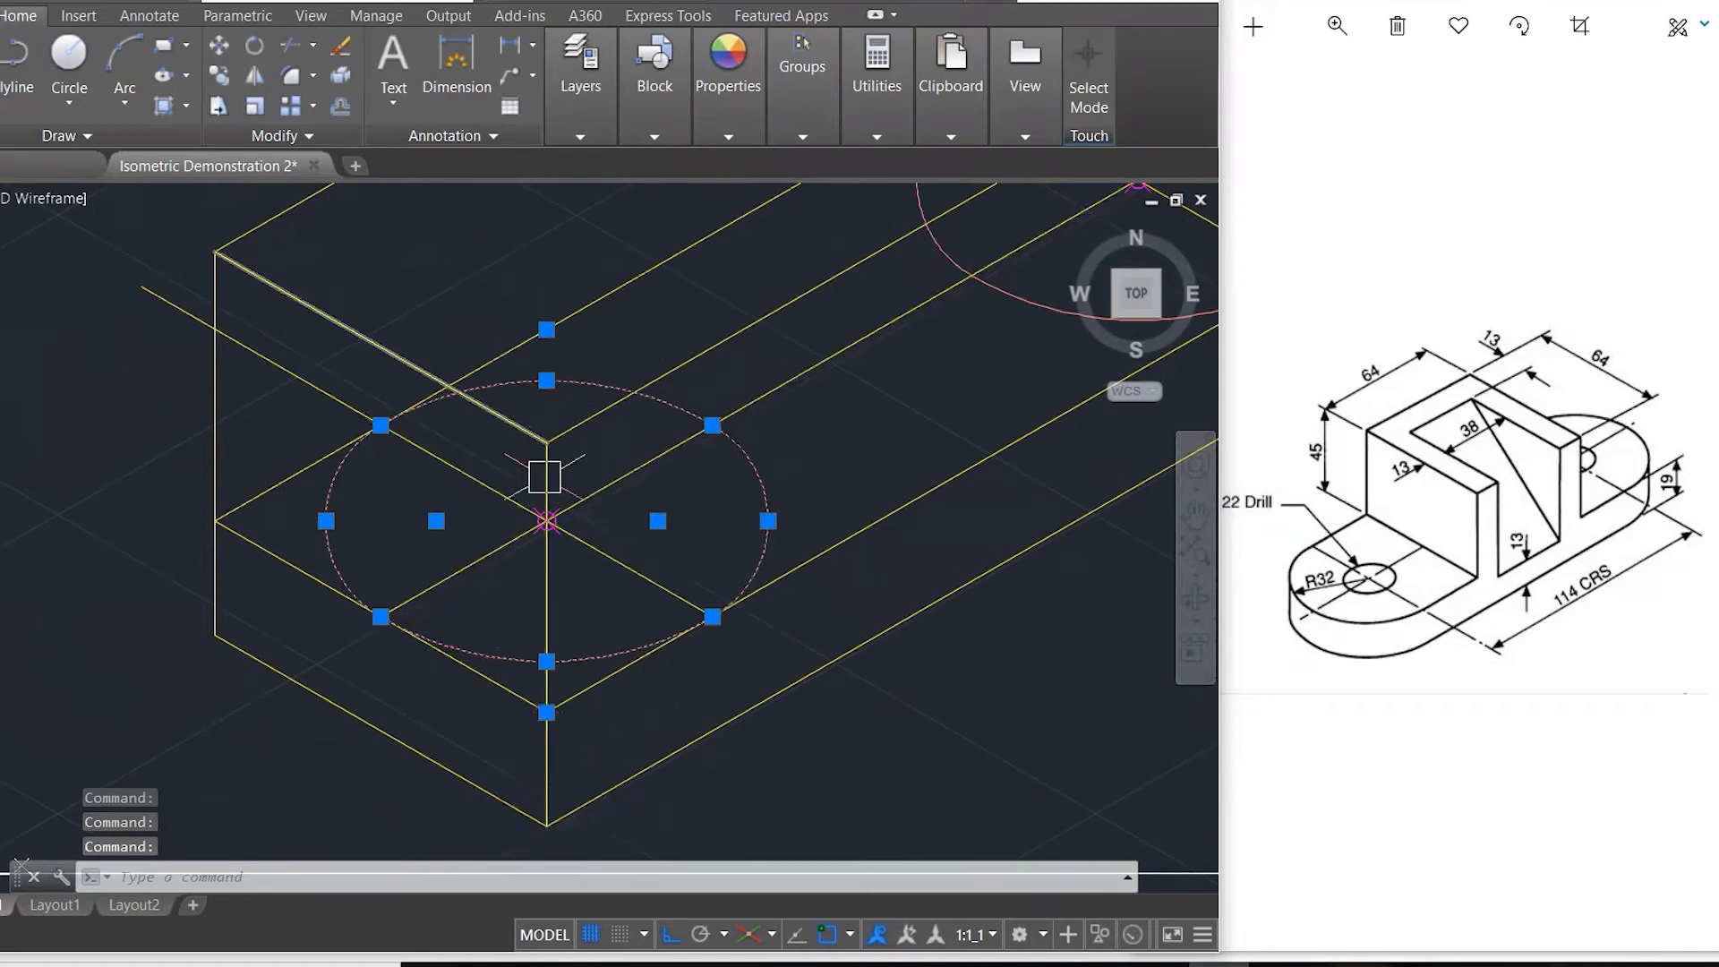
scroll(492, 577, "down", 2)
left_click(873, 415)
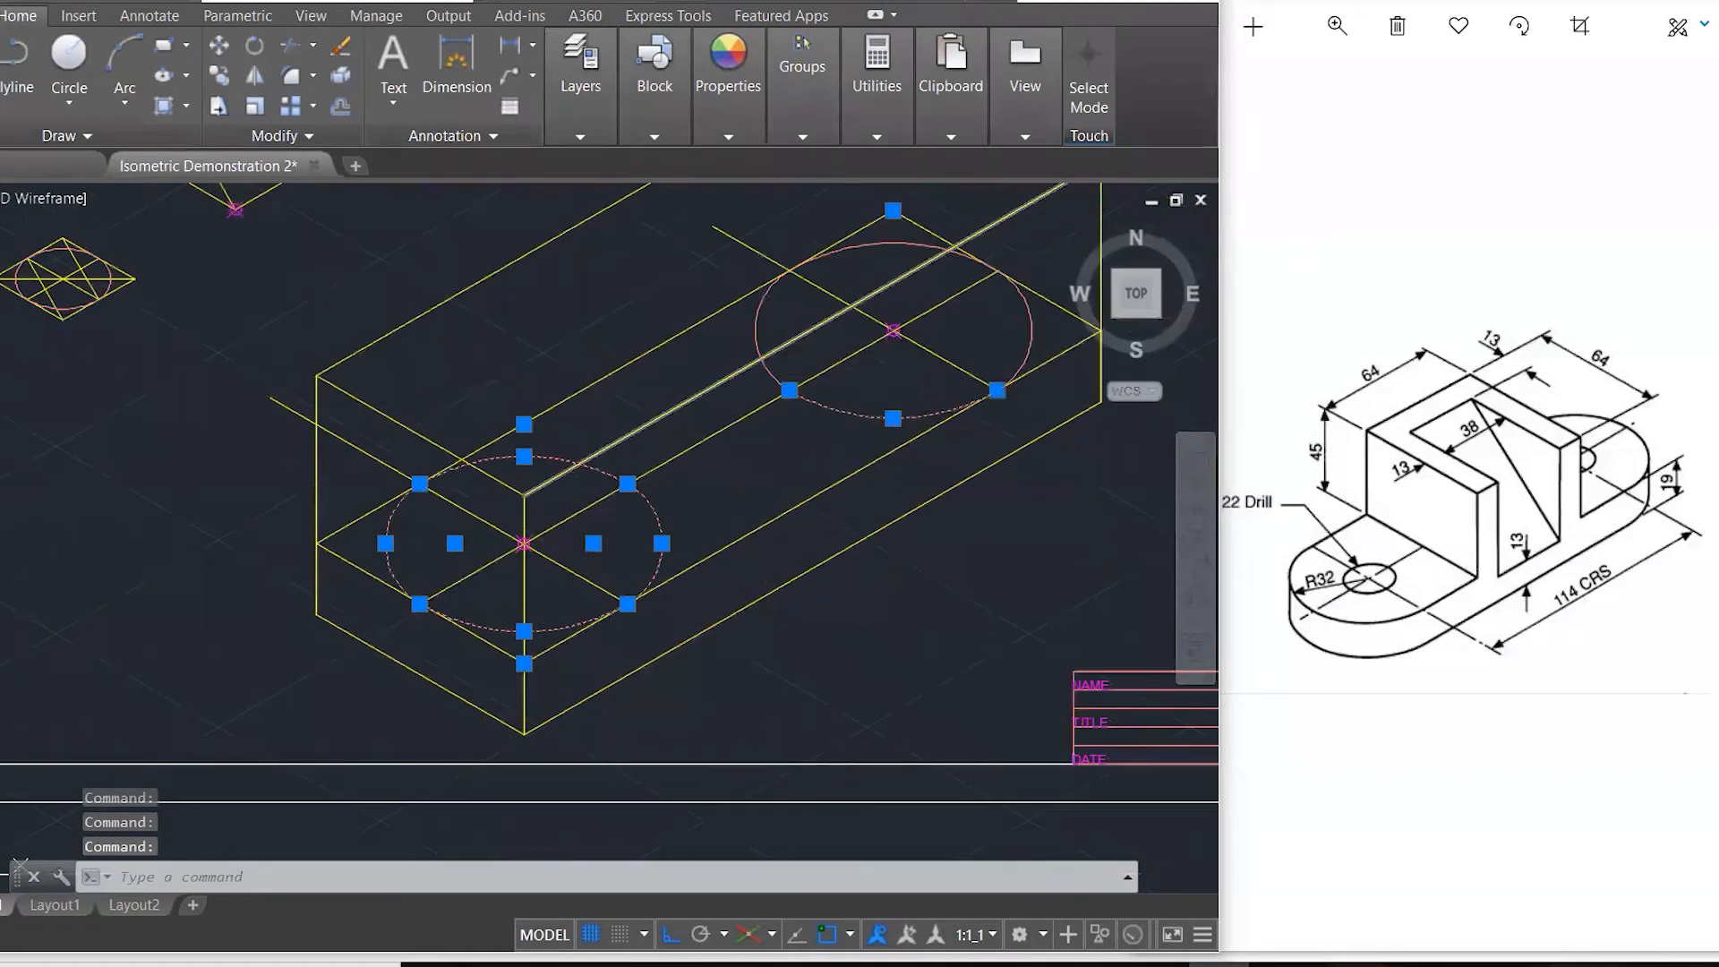
left_click(763, 303)
left_click(870, 249)
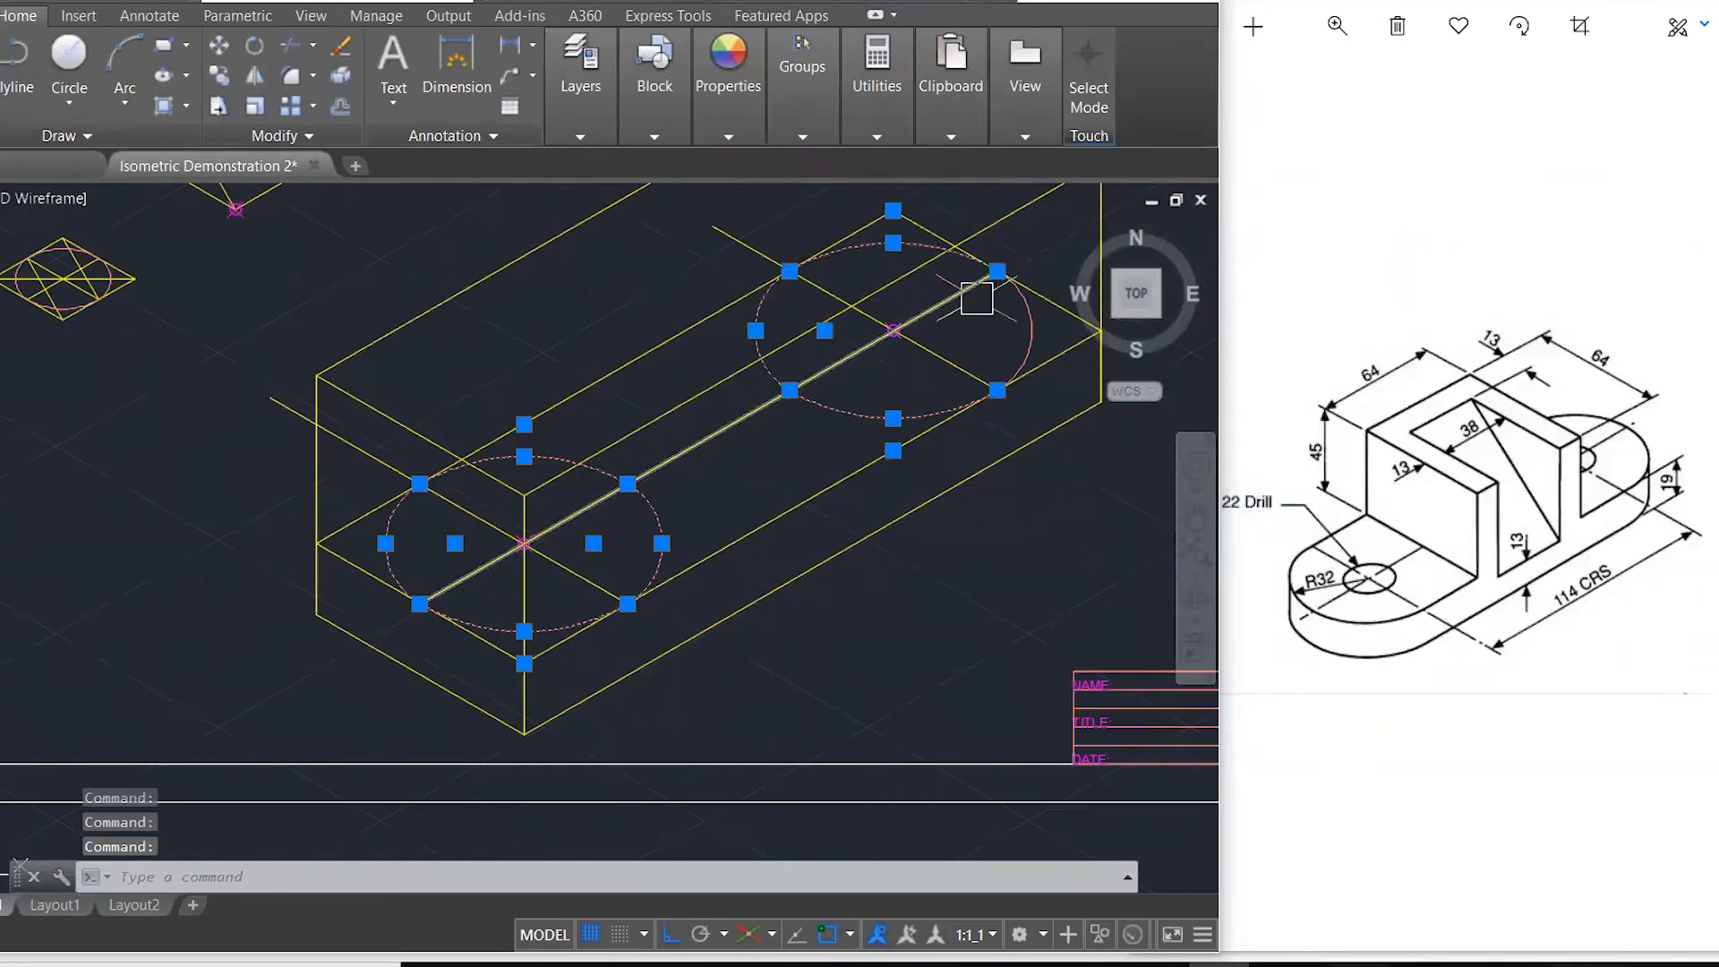
left_click(1019, 324)
scroll(338, 567, "up", 2)
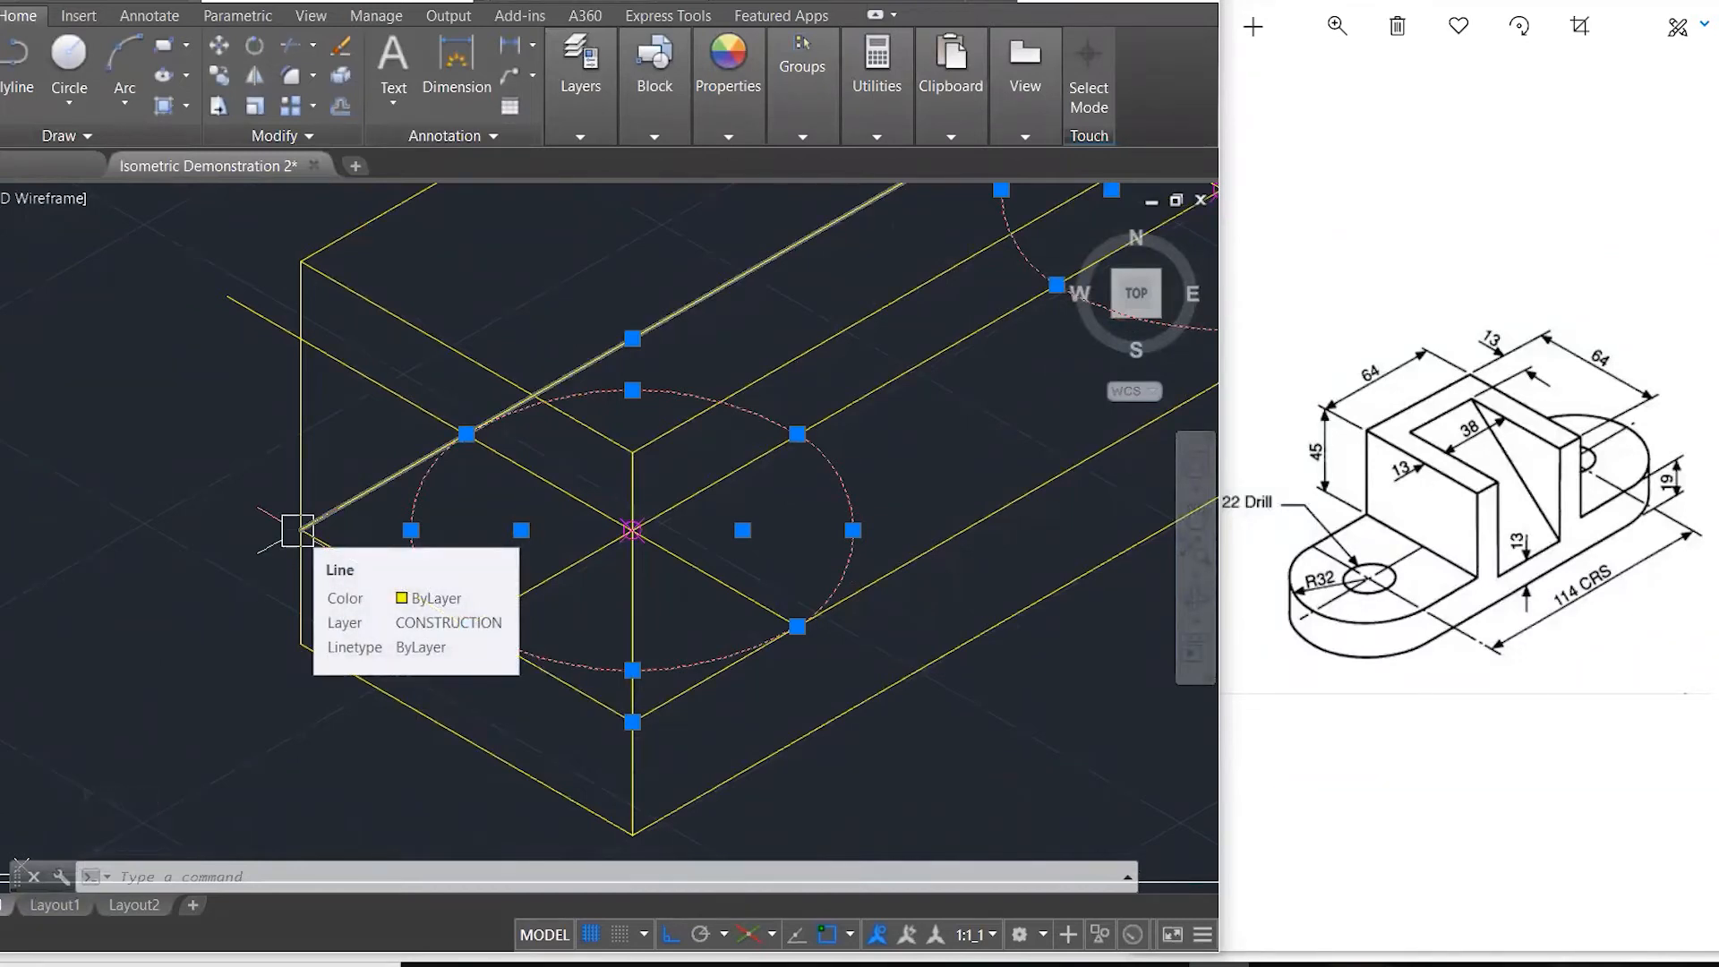
type("co")
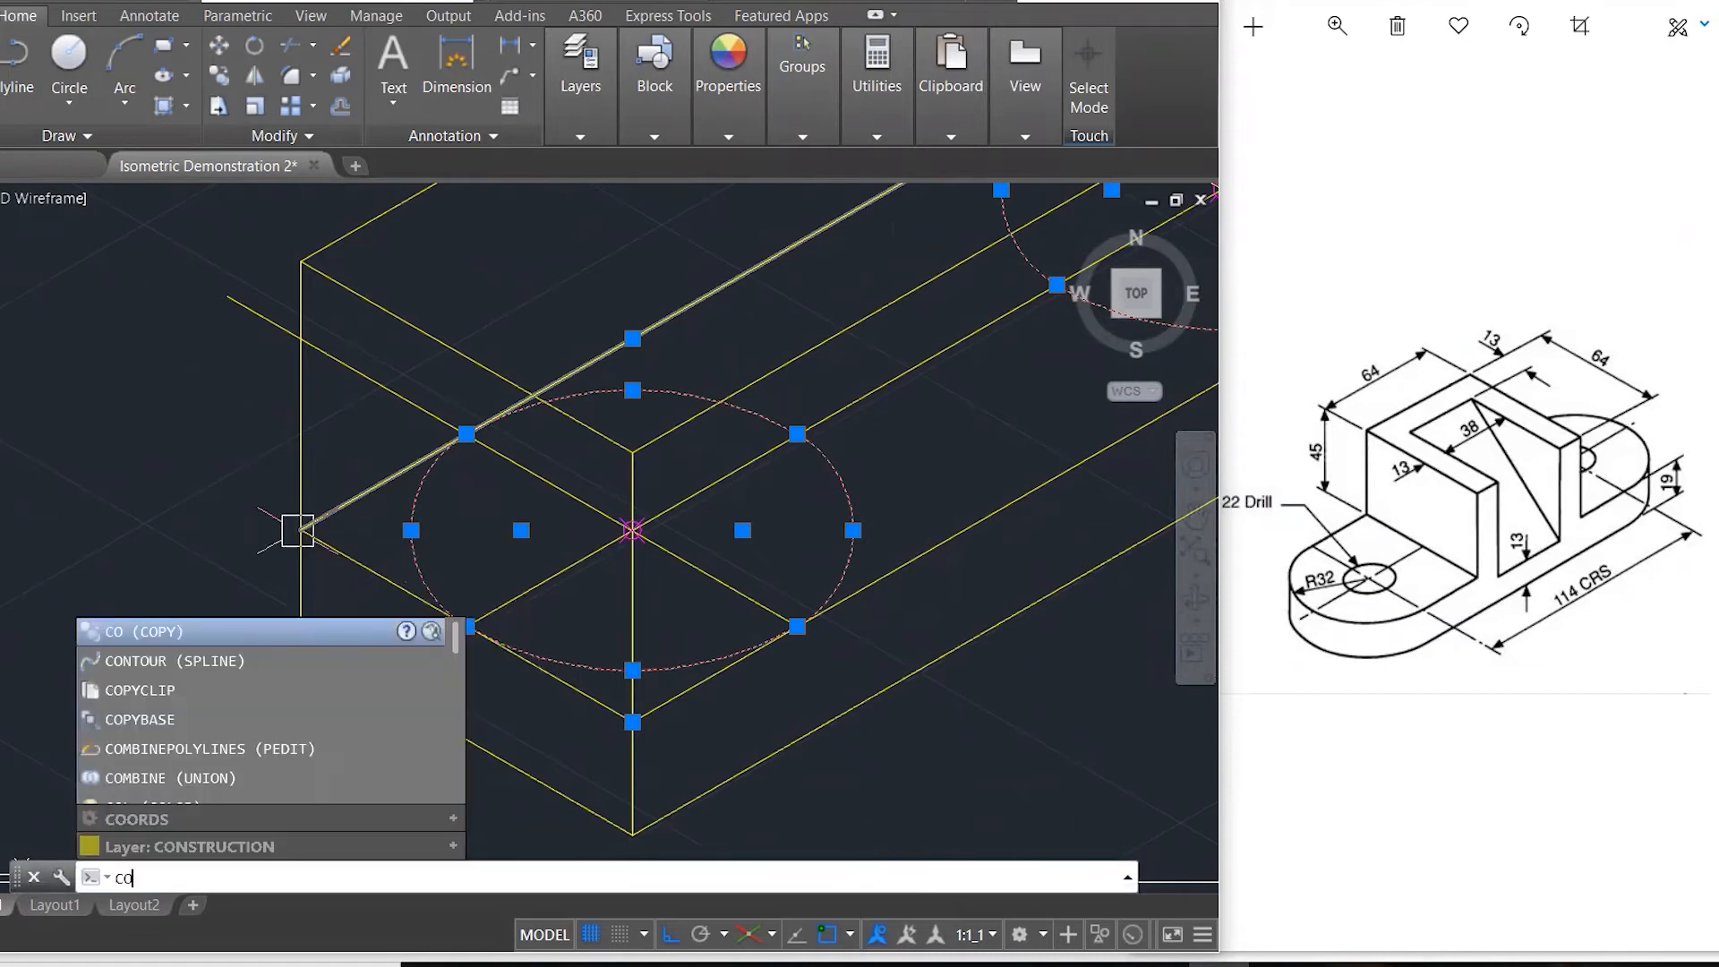
- Copy both large isometric circles straight down from the base's upper corner to its lower corner
key("Return")
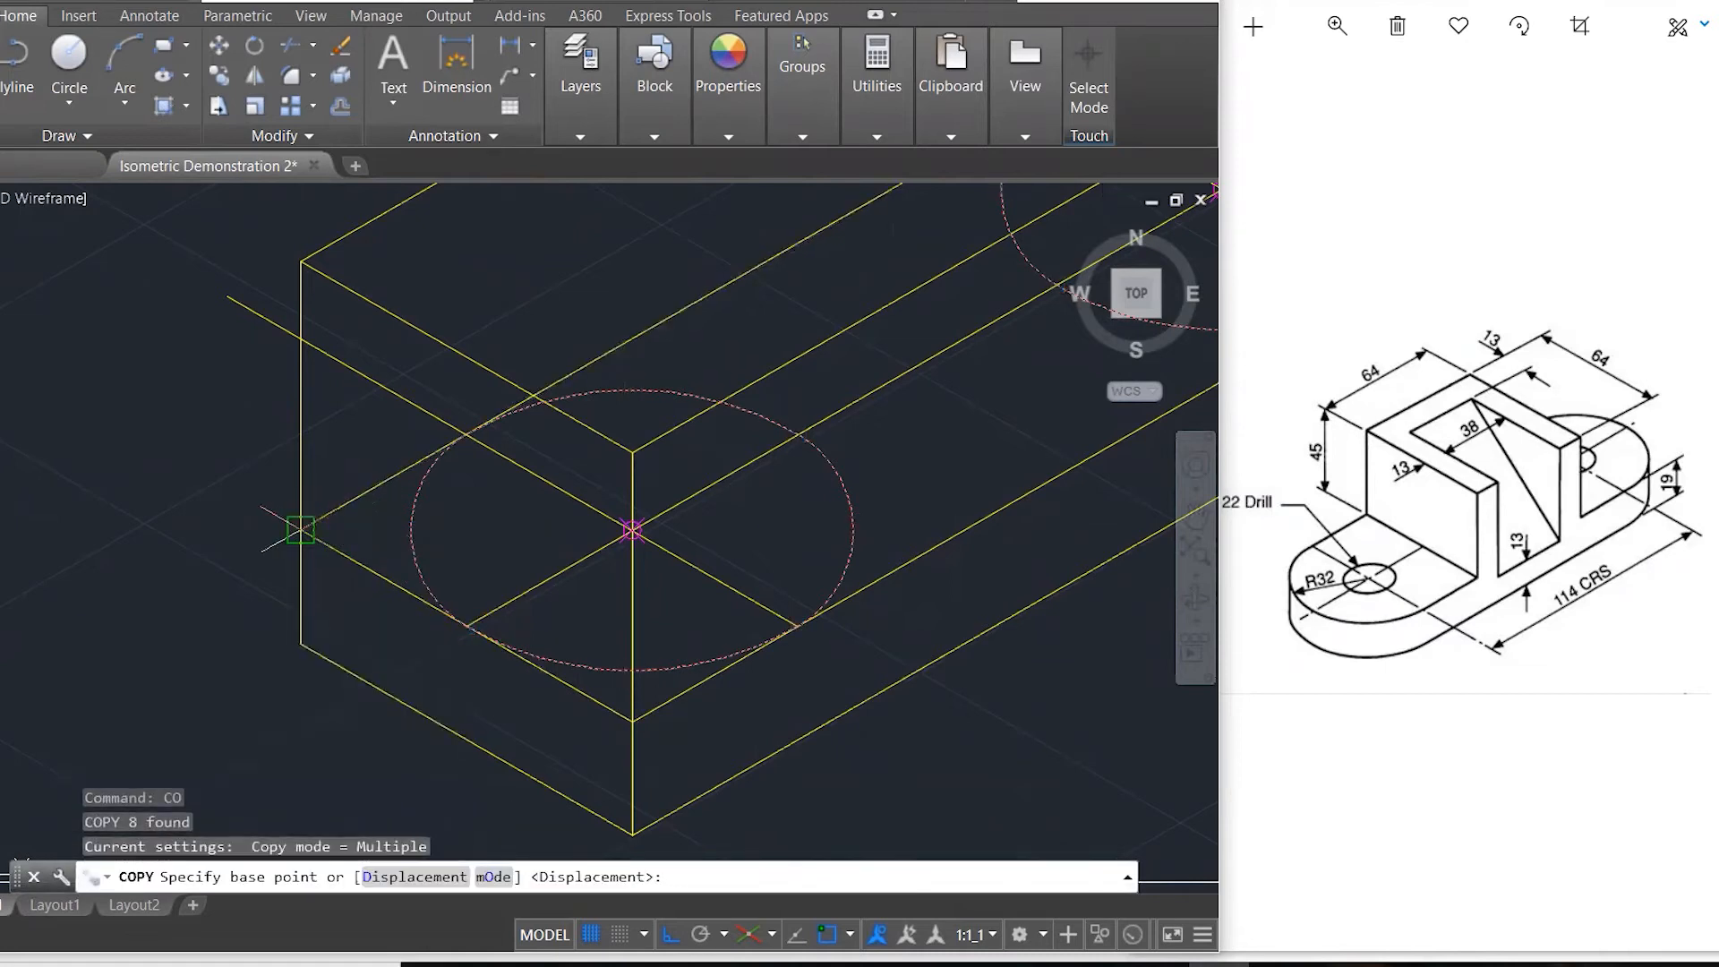
left_click(300, 529)
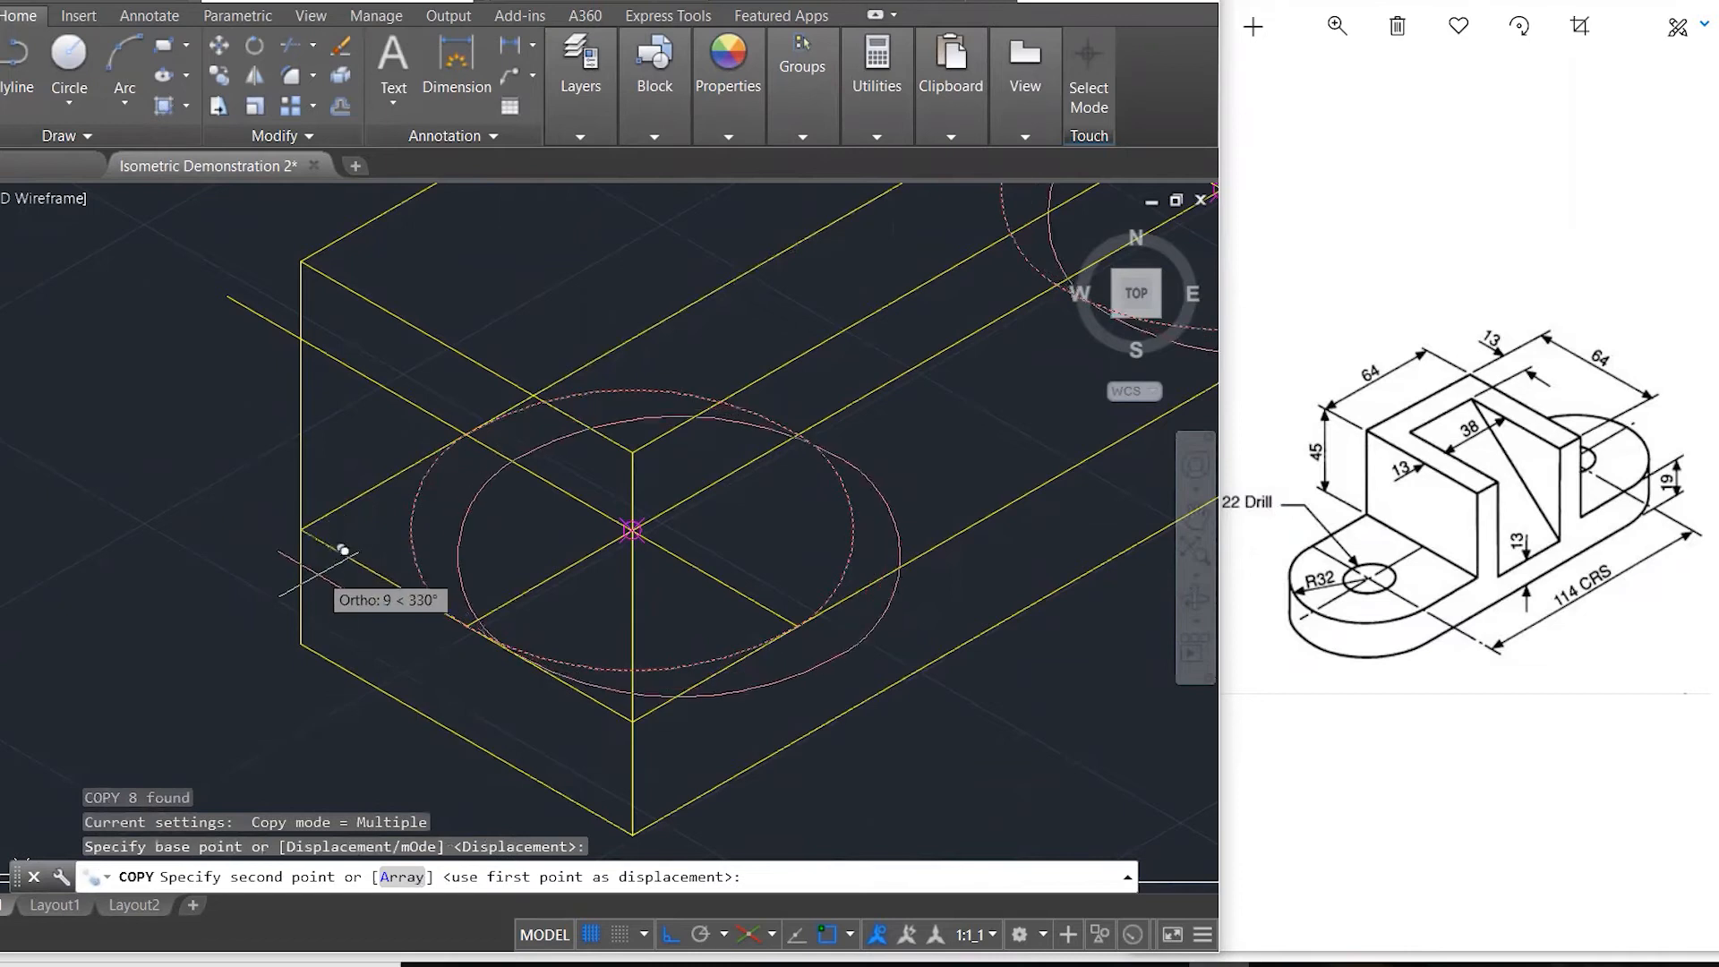
left_click(300, 643)
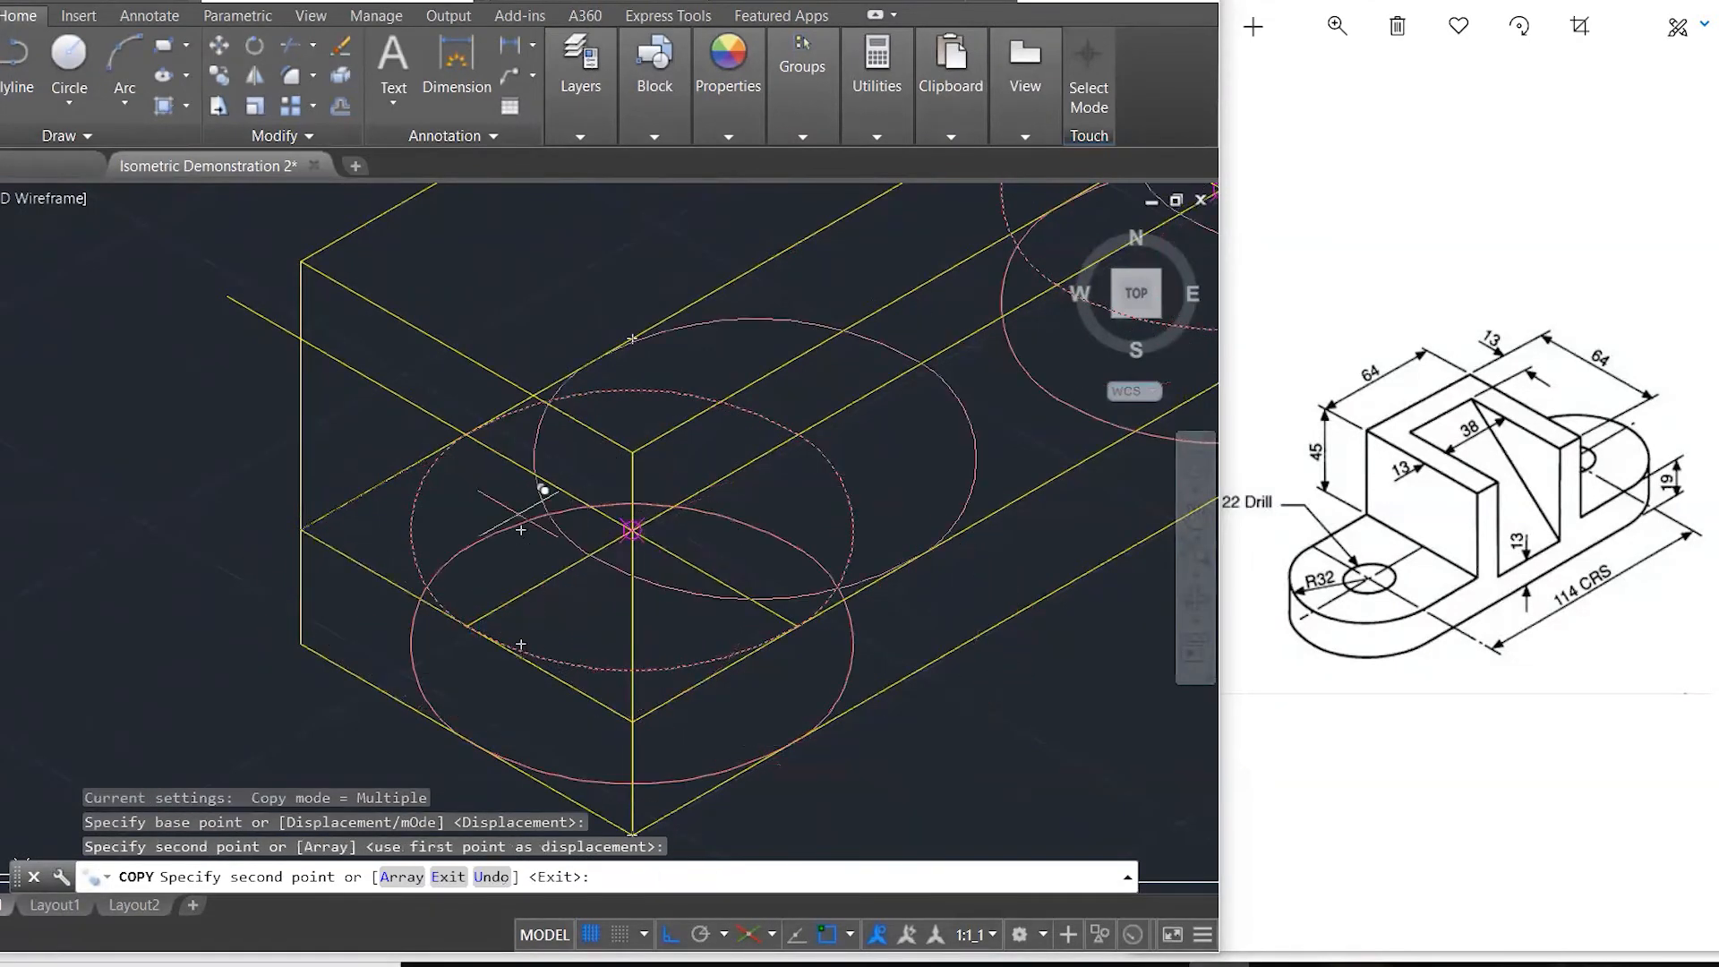
key("Escape")
key("Escape")
scroll(376, 528, "down", 2)
scroll(376, 527, "down", 2)
key("Escape")
key("Escape")
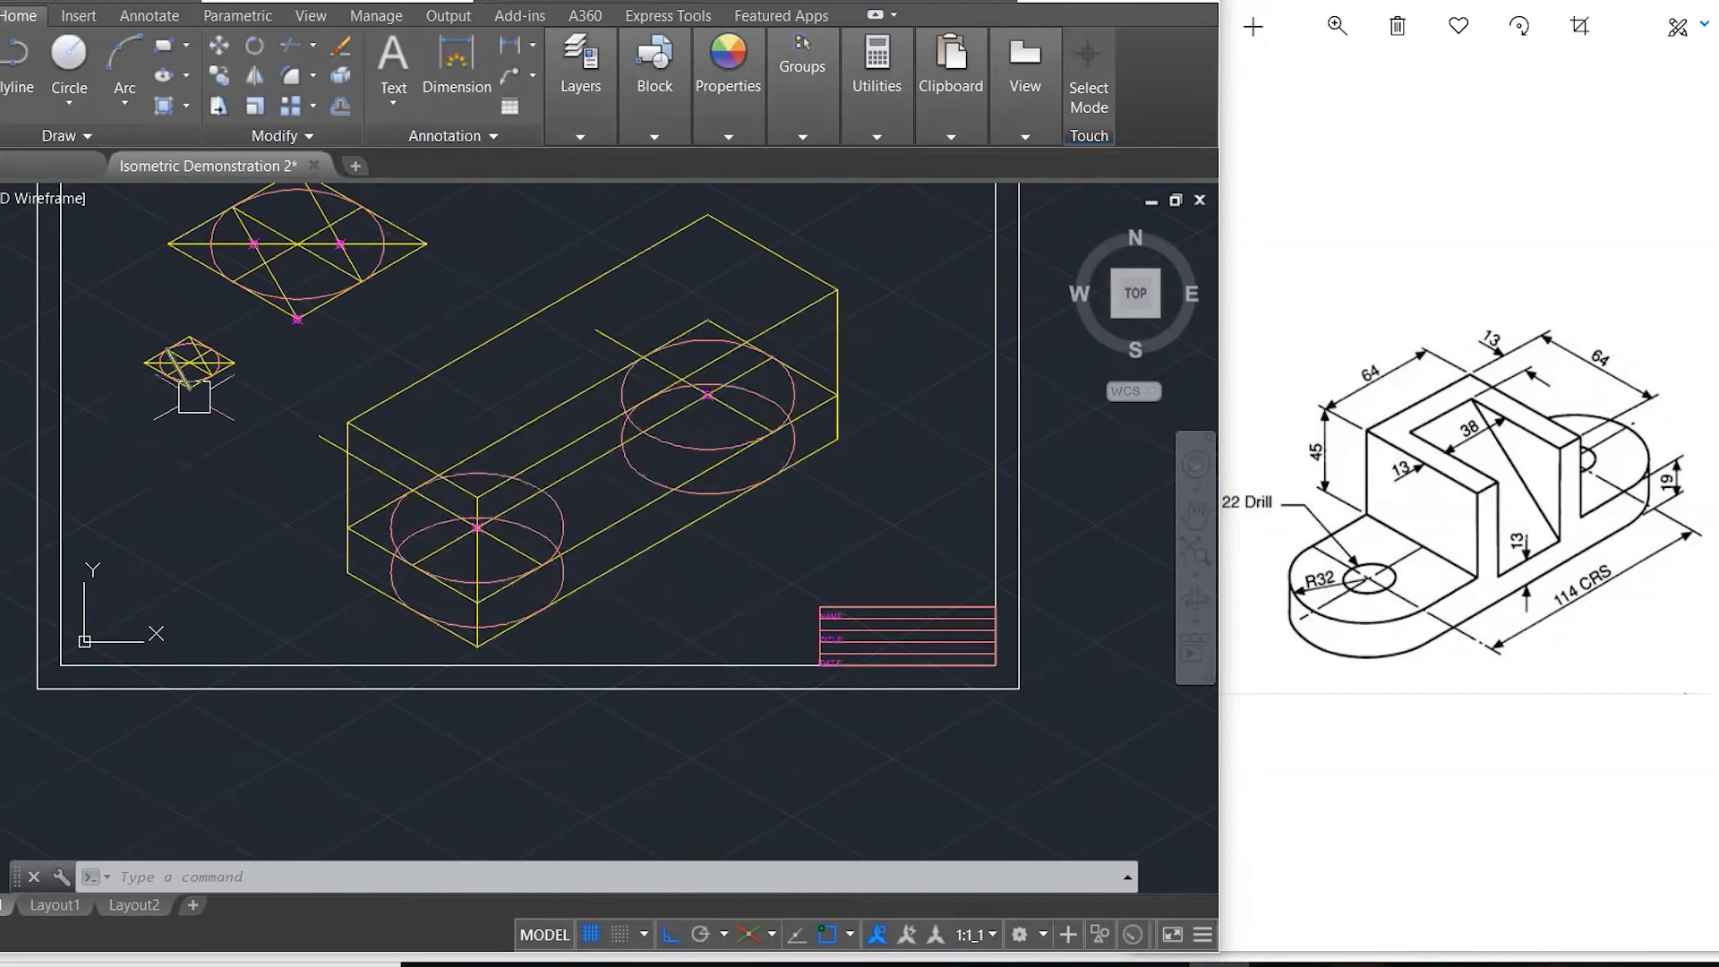
- Copy the four arcs of the small isometric circle from their centre to the centre of the front large circle
scroll(158, 323, "up", 4)
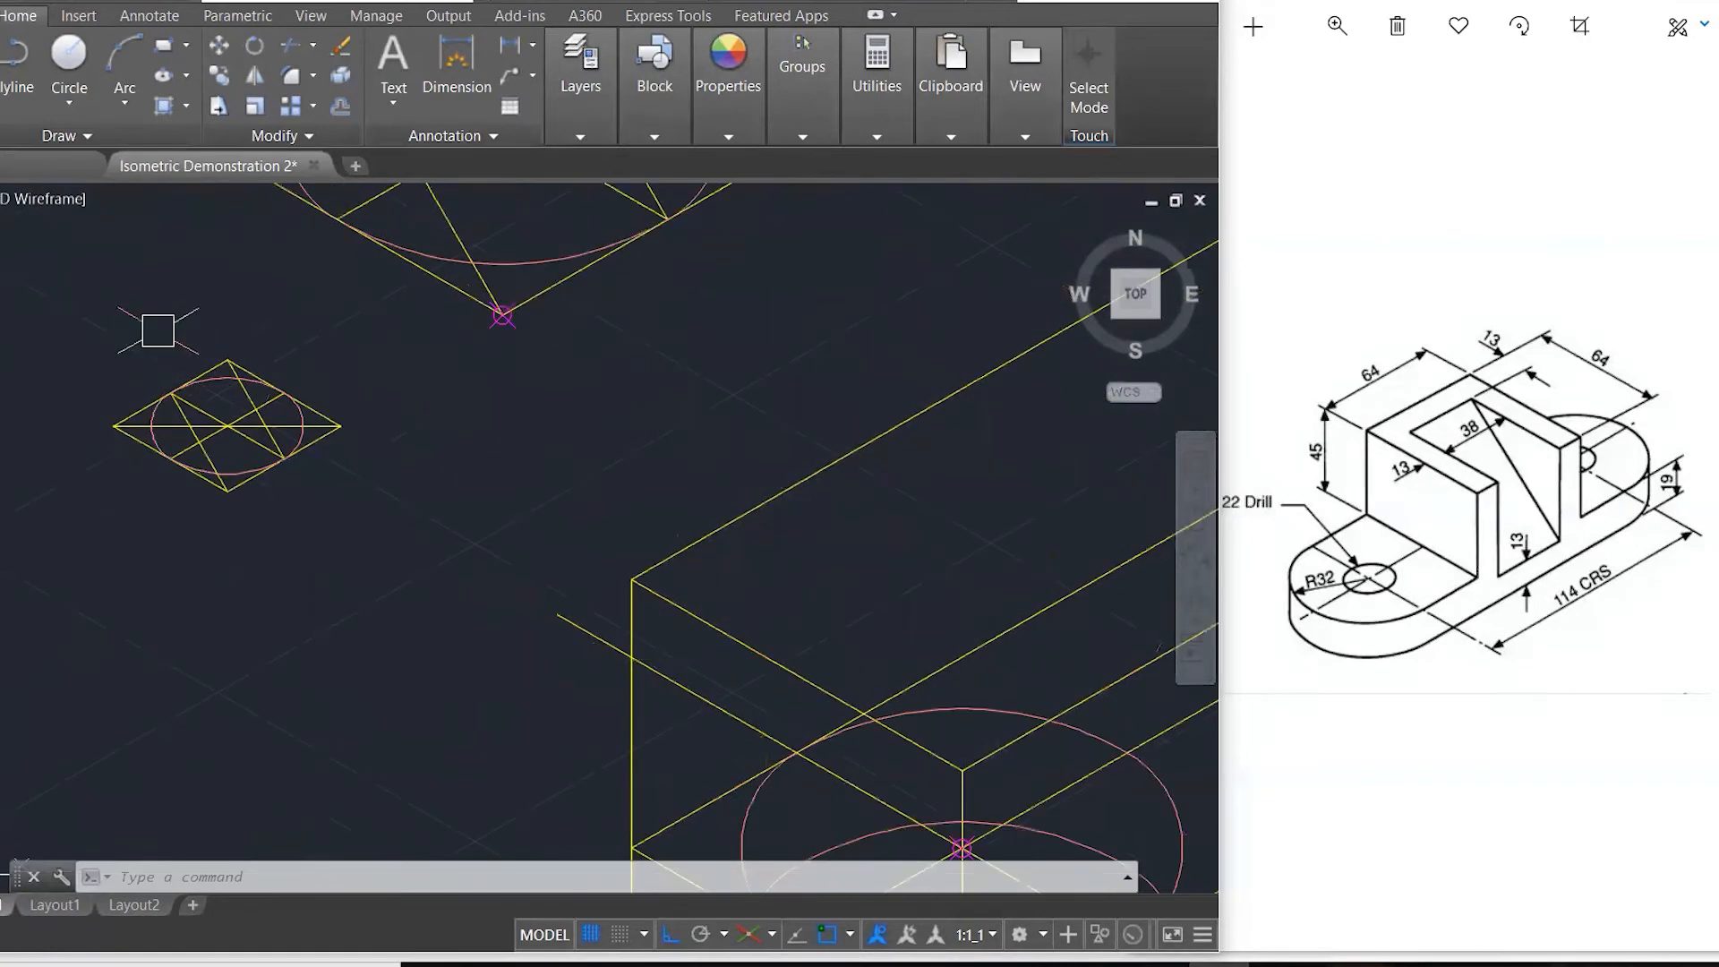
scroll(157, 330, "down", 4)
scroll(156, 383, "up", 6)
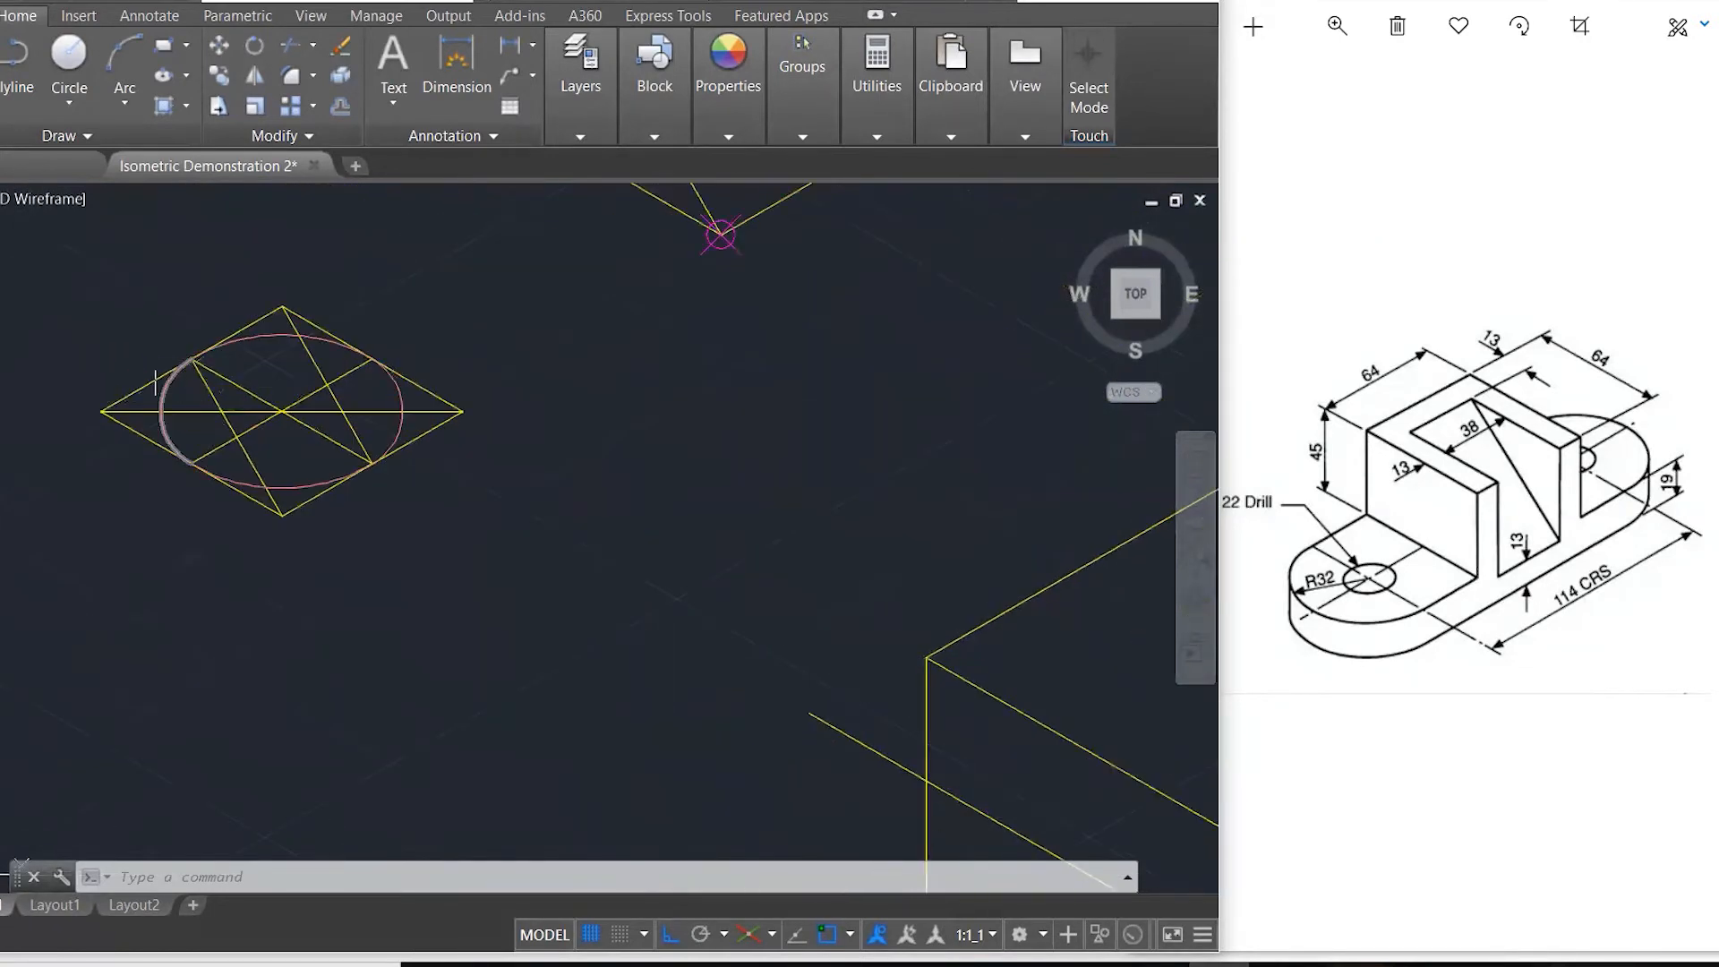
left_click(171, 394)
scroll(247, 412, "up", 2)
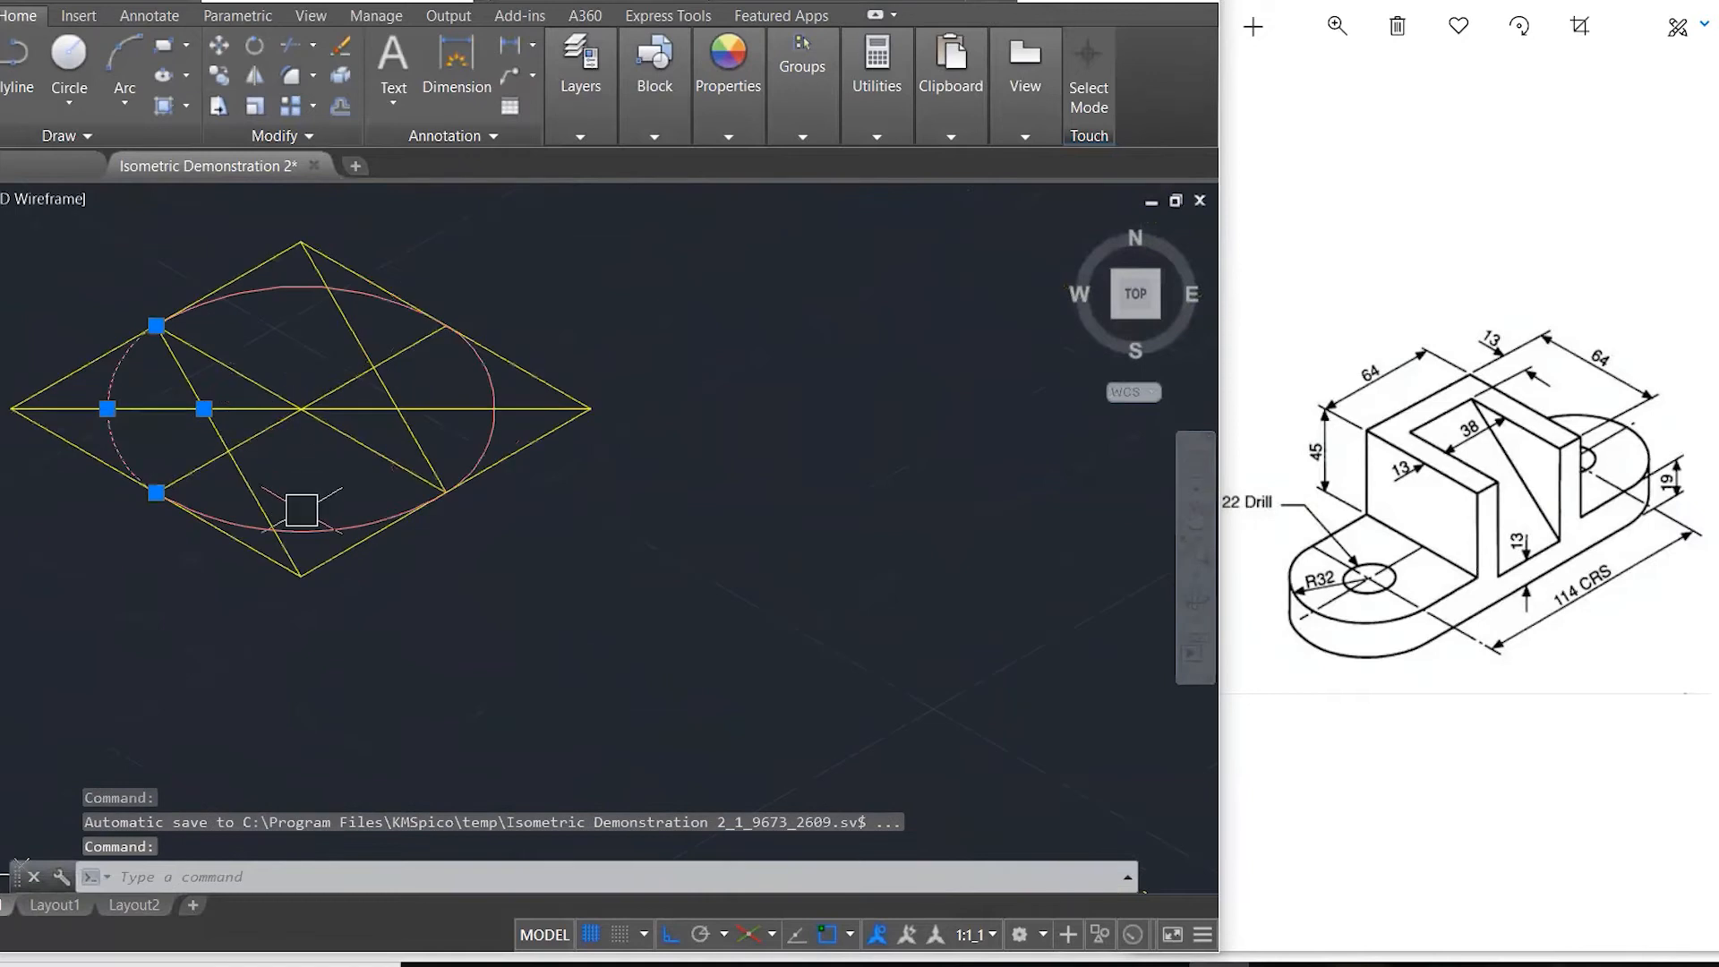
left_click(301, 525)
left_click(490, 374)
left_click(304, 285)
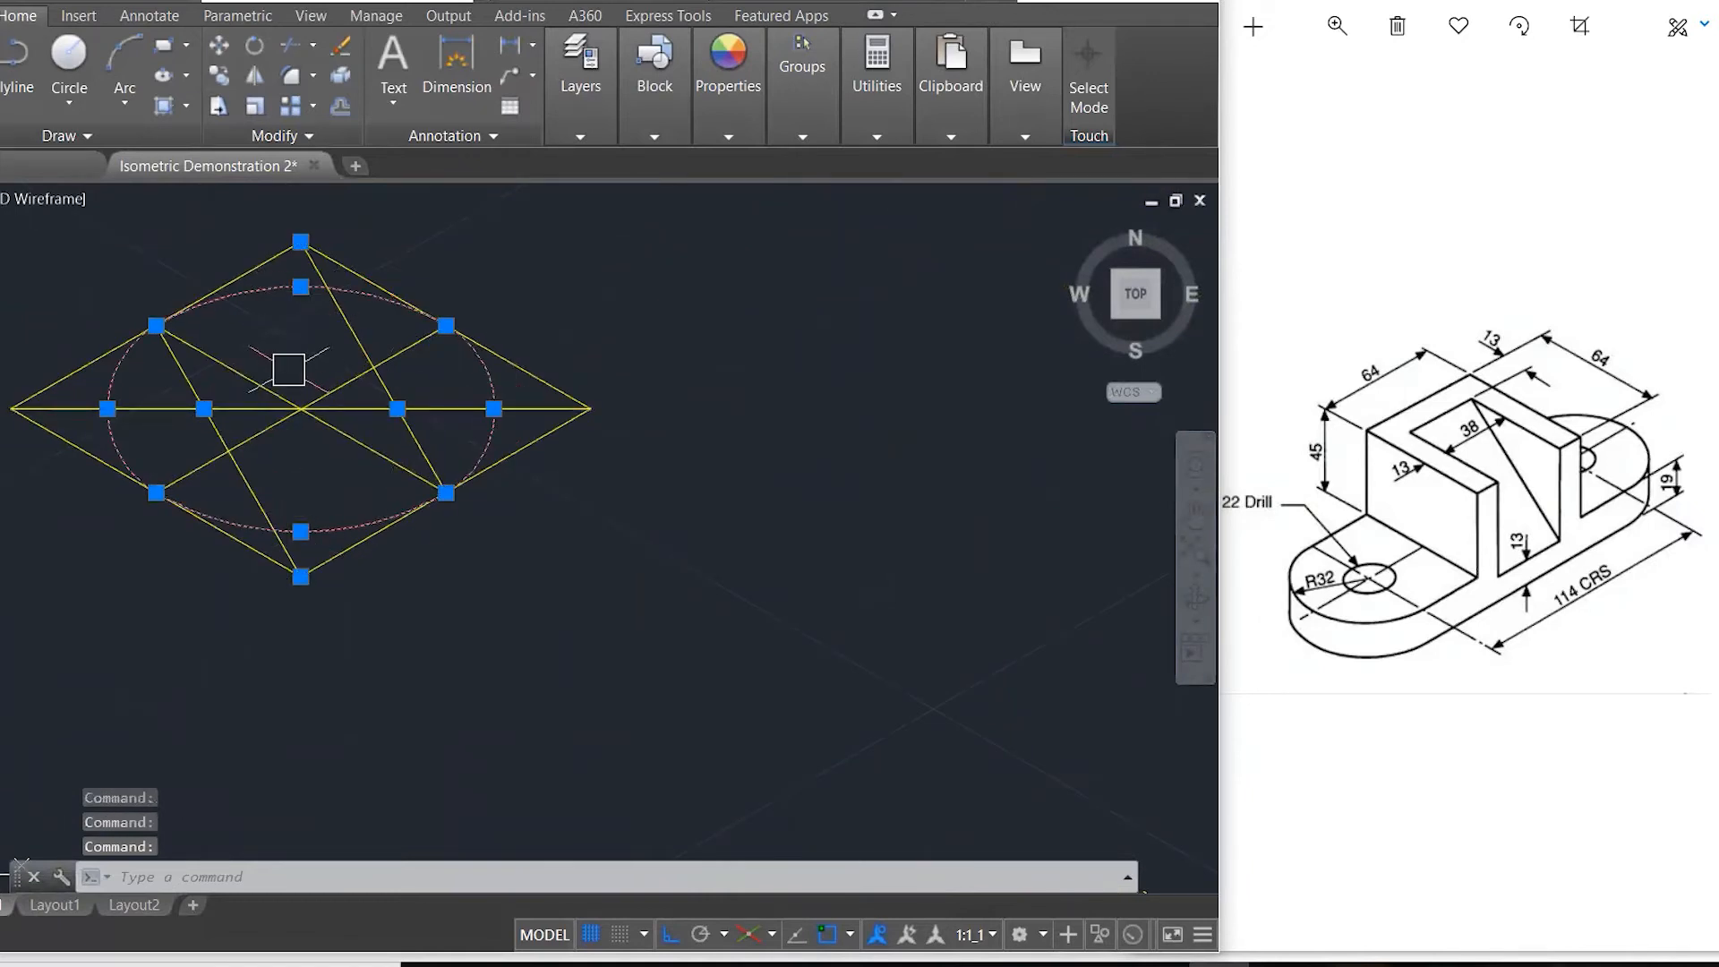
type("co")
key("Return")
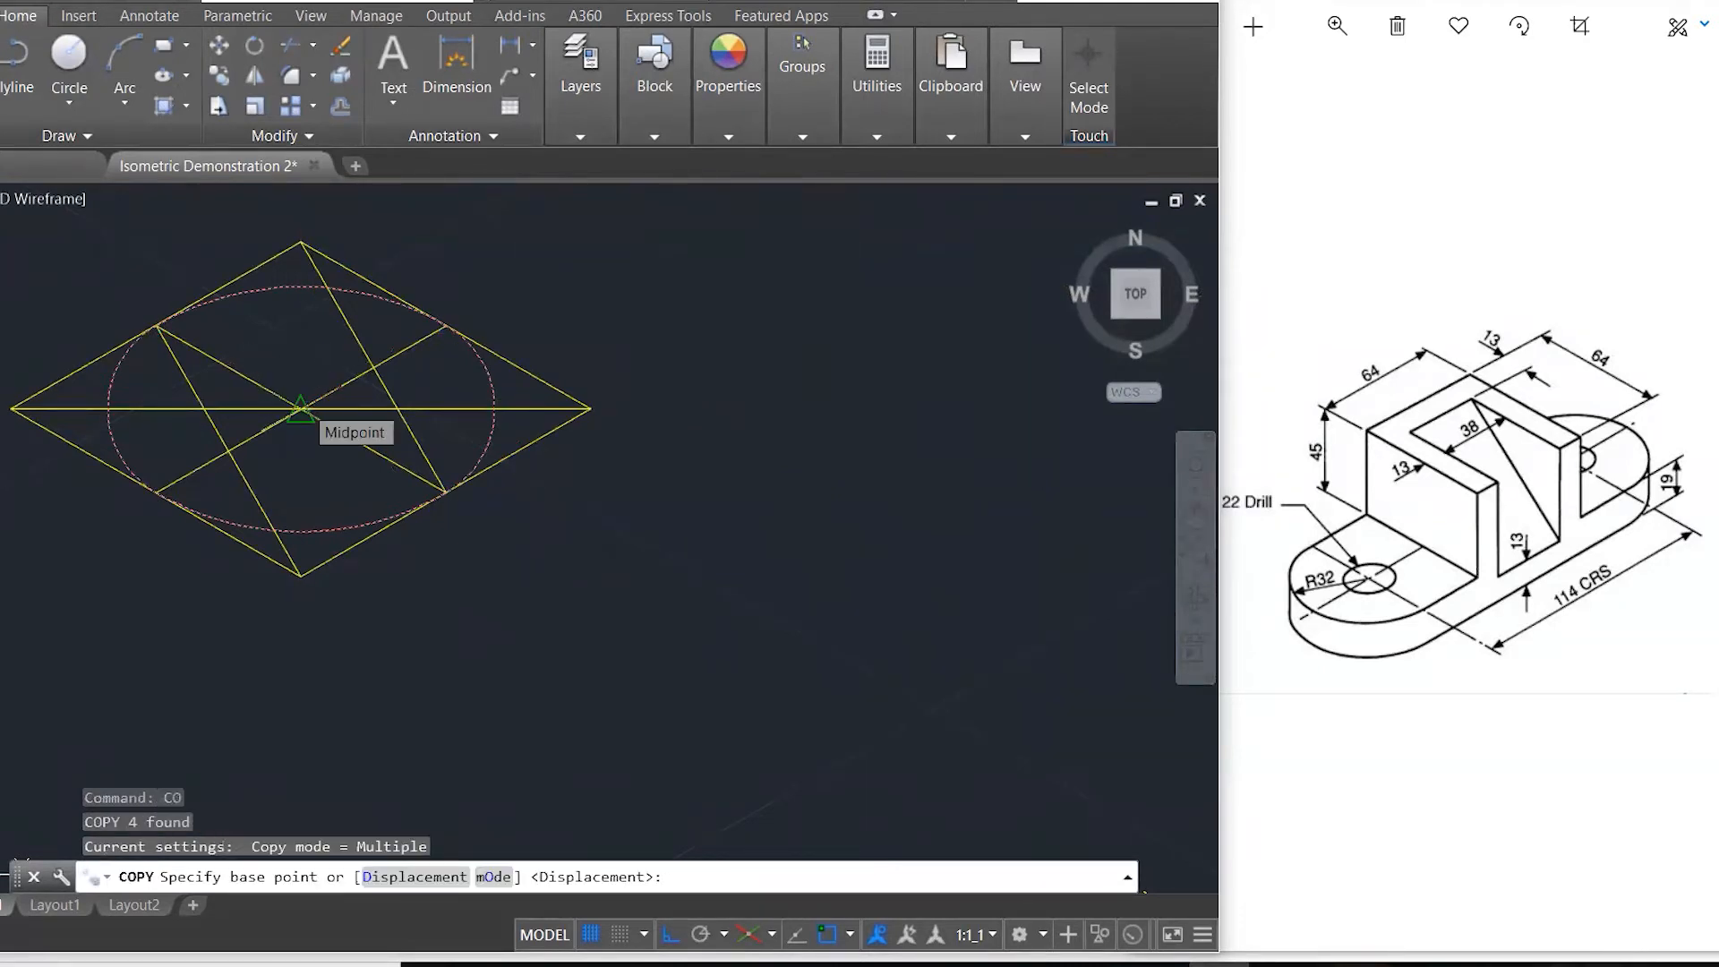
left_click(301, 410)
scroll(322, 363, "down", 3)
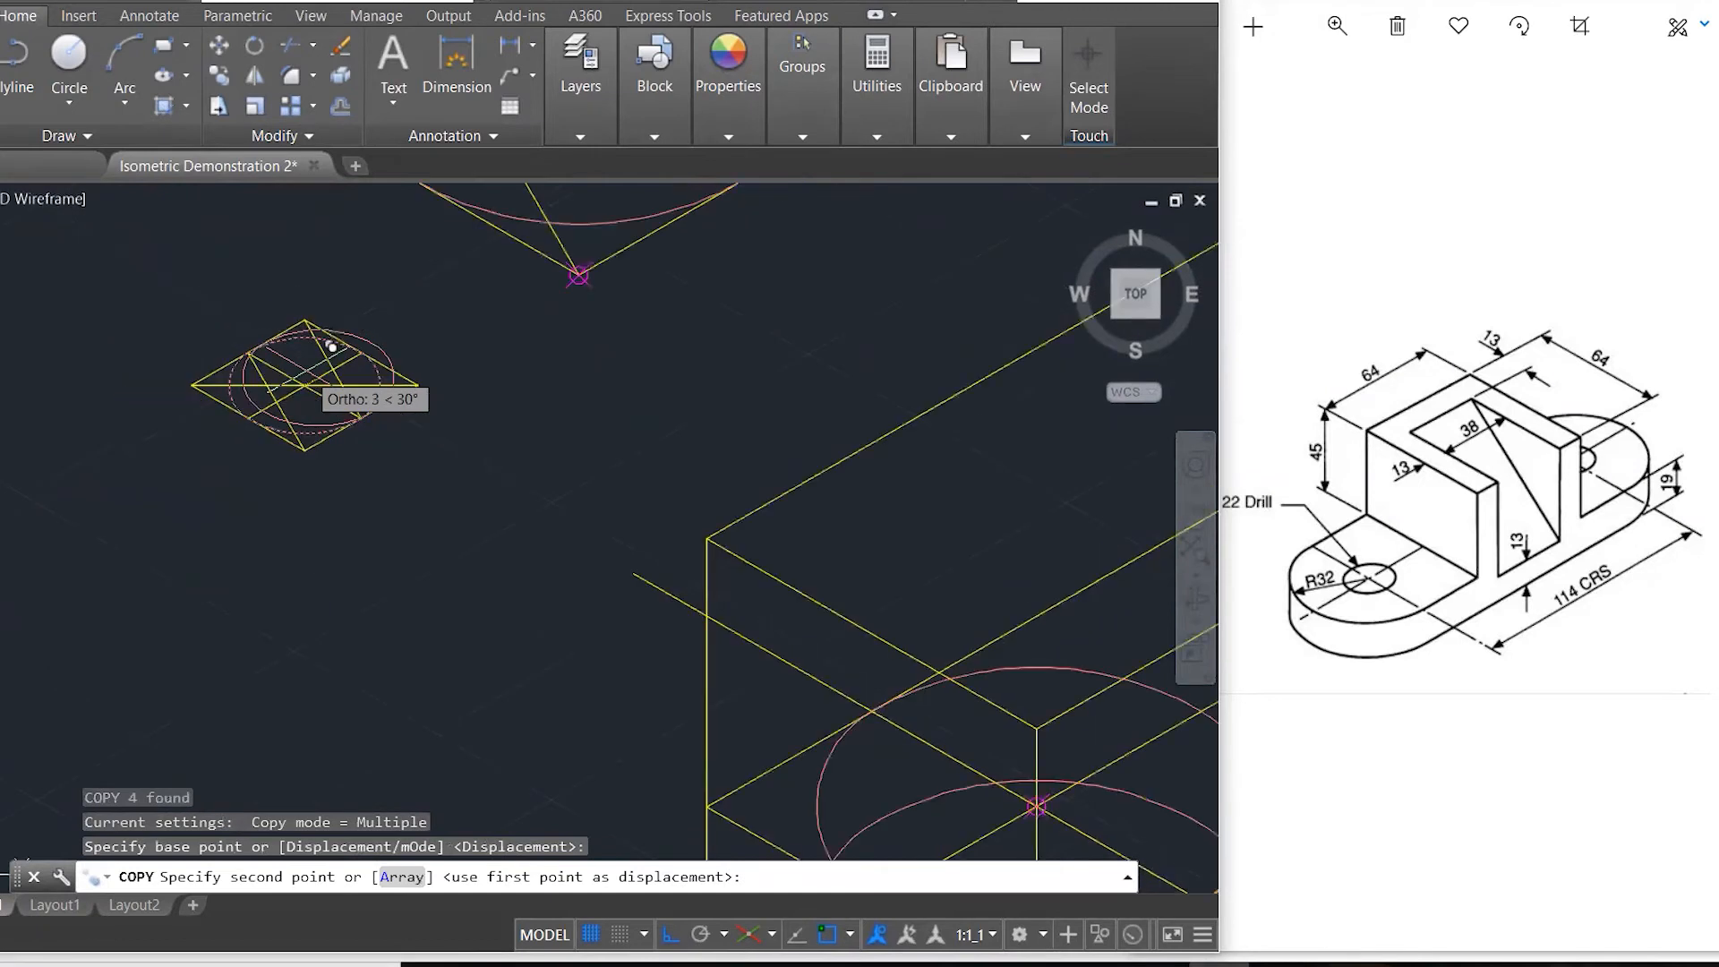
scroll(329, 359, "down", 3)
scroll(798, 626, "up", 5)
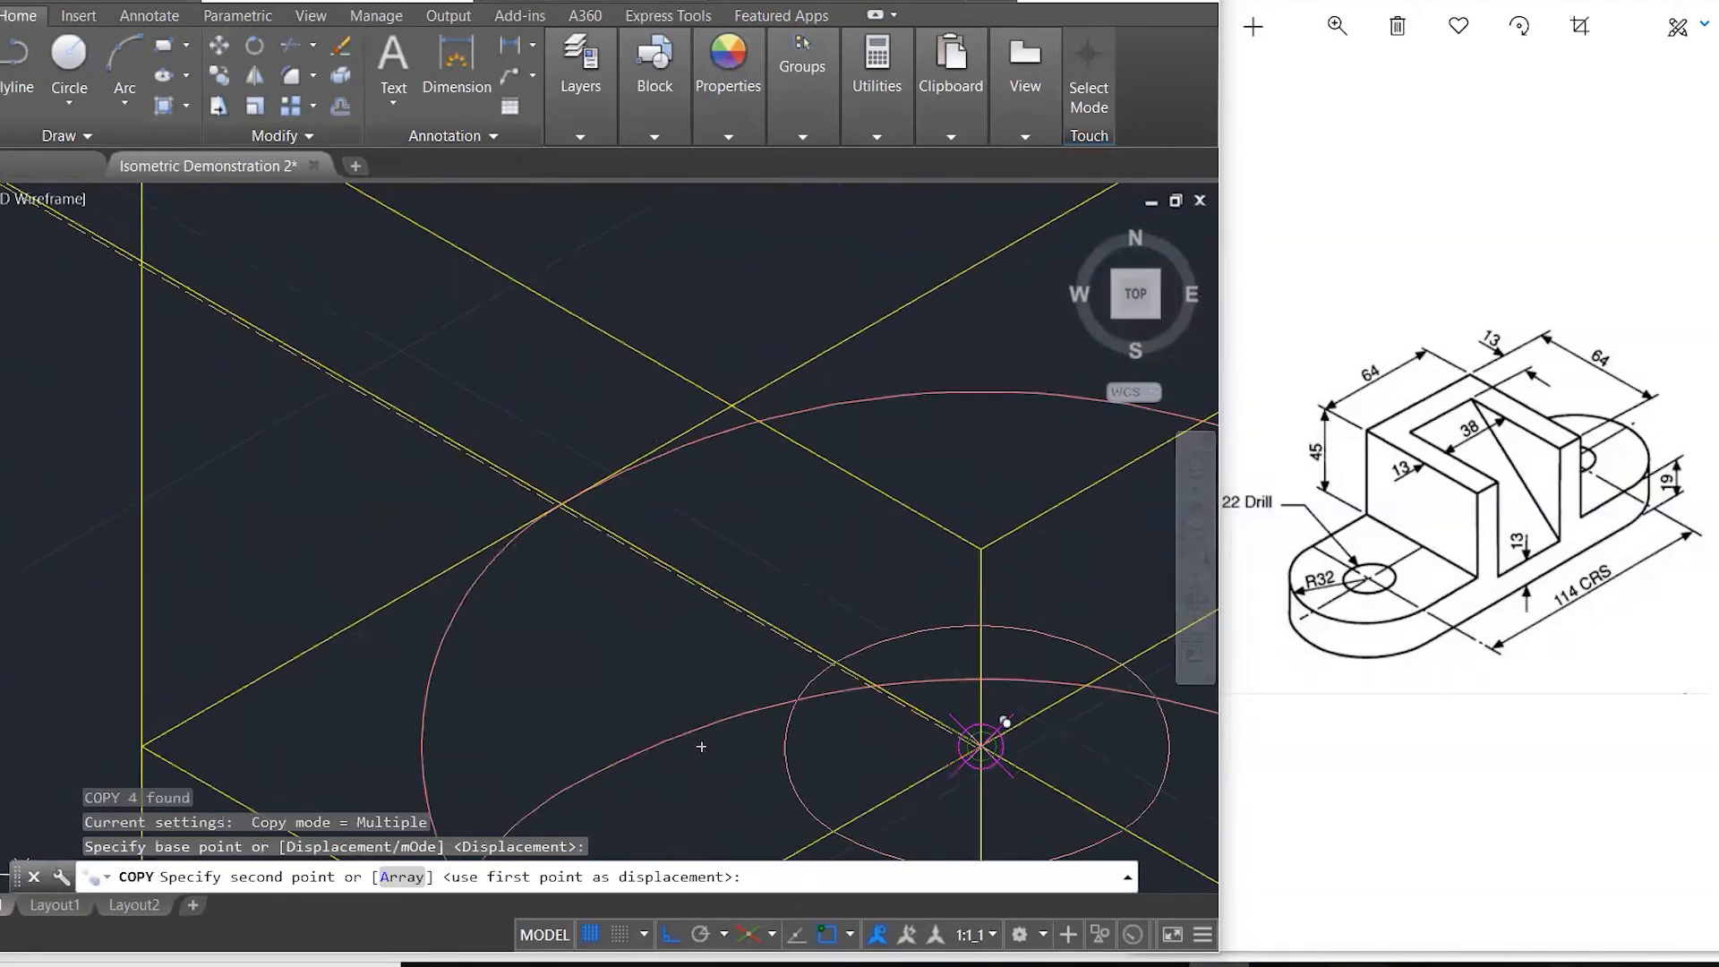
left_click(982, 746)
- Place a second copy of the small isometric circle at the centre of the rear large circle and end the copy
scroll(448, 582, "down", 4)
scroll(752, 470, "up", 5)
scroll(766, 466, "up", 2)
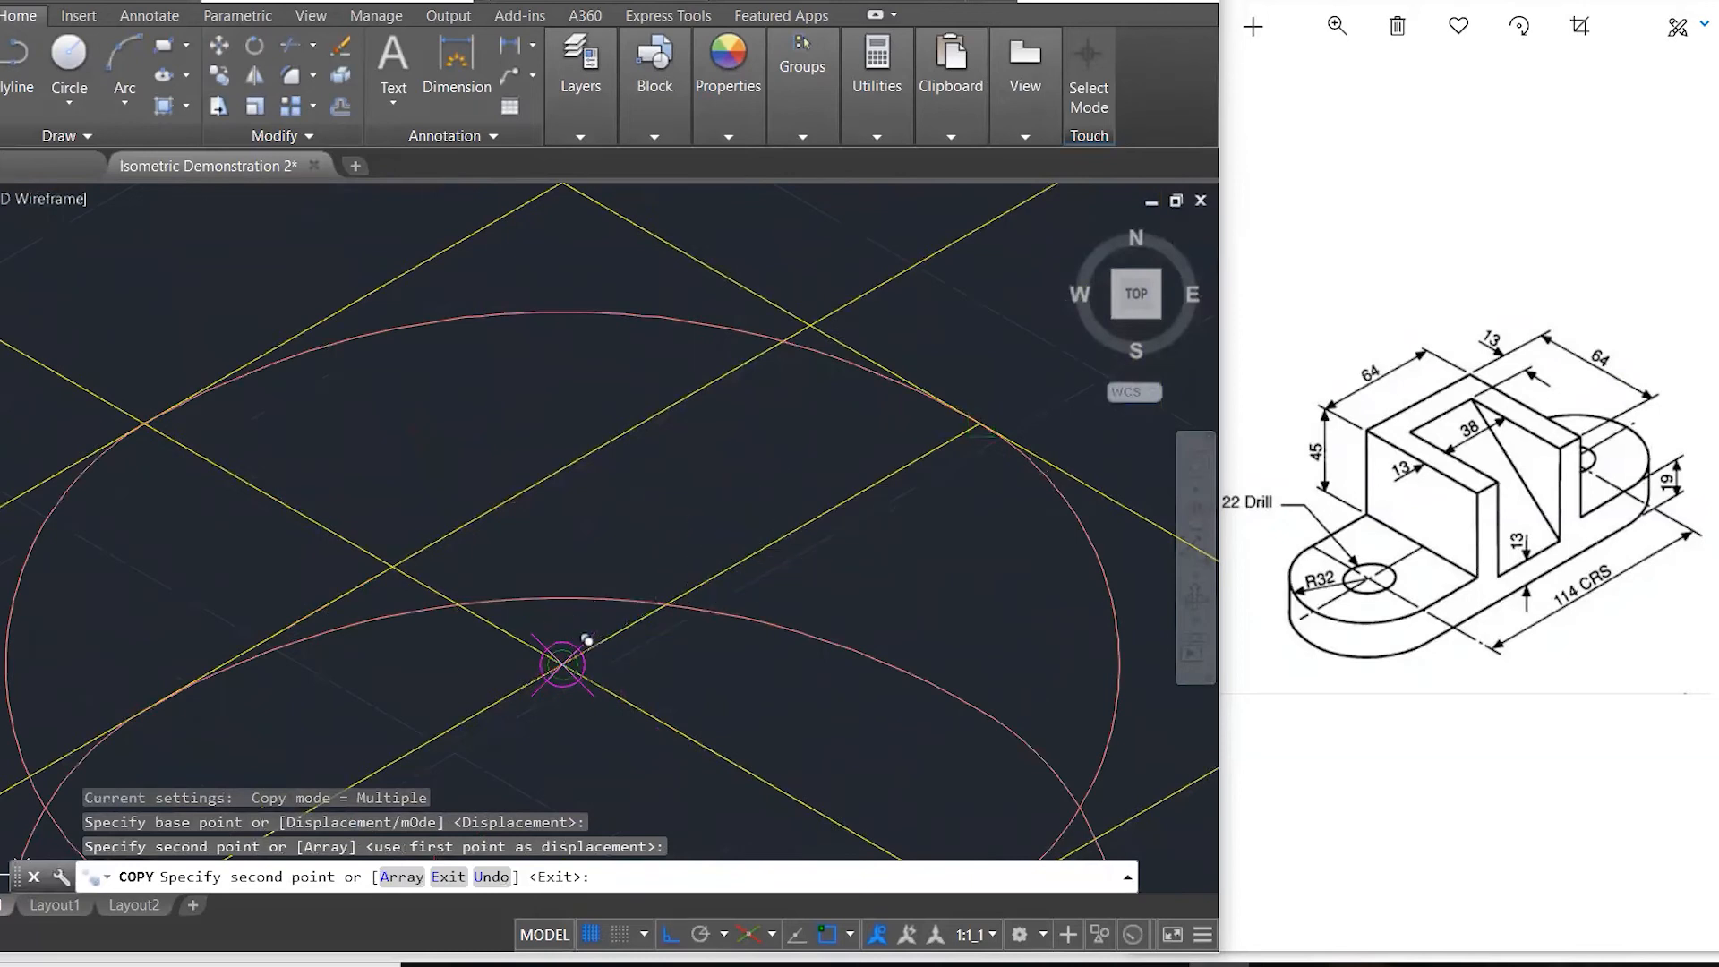
left_click(562, 663)
scroll(573, 609, "down", 4)
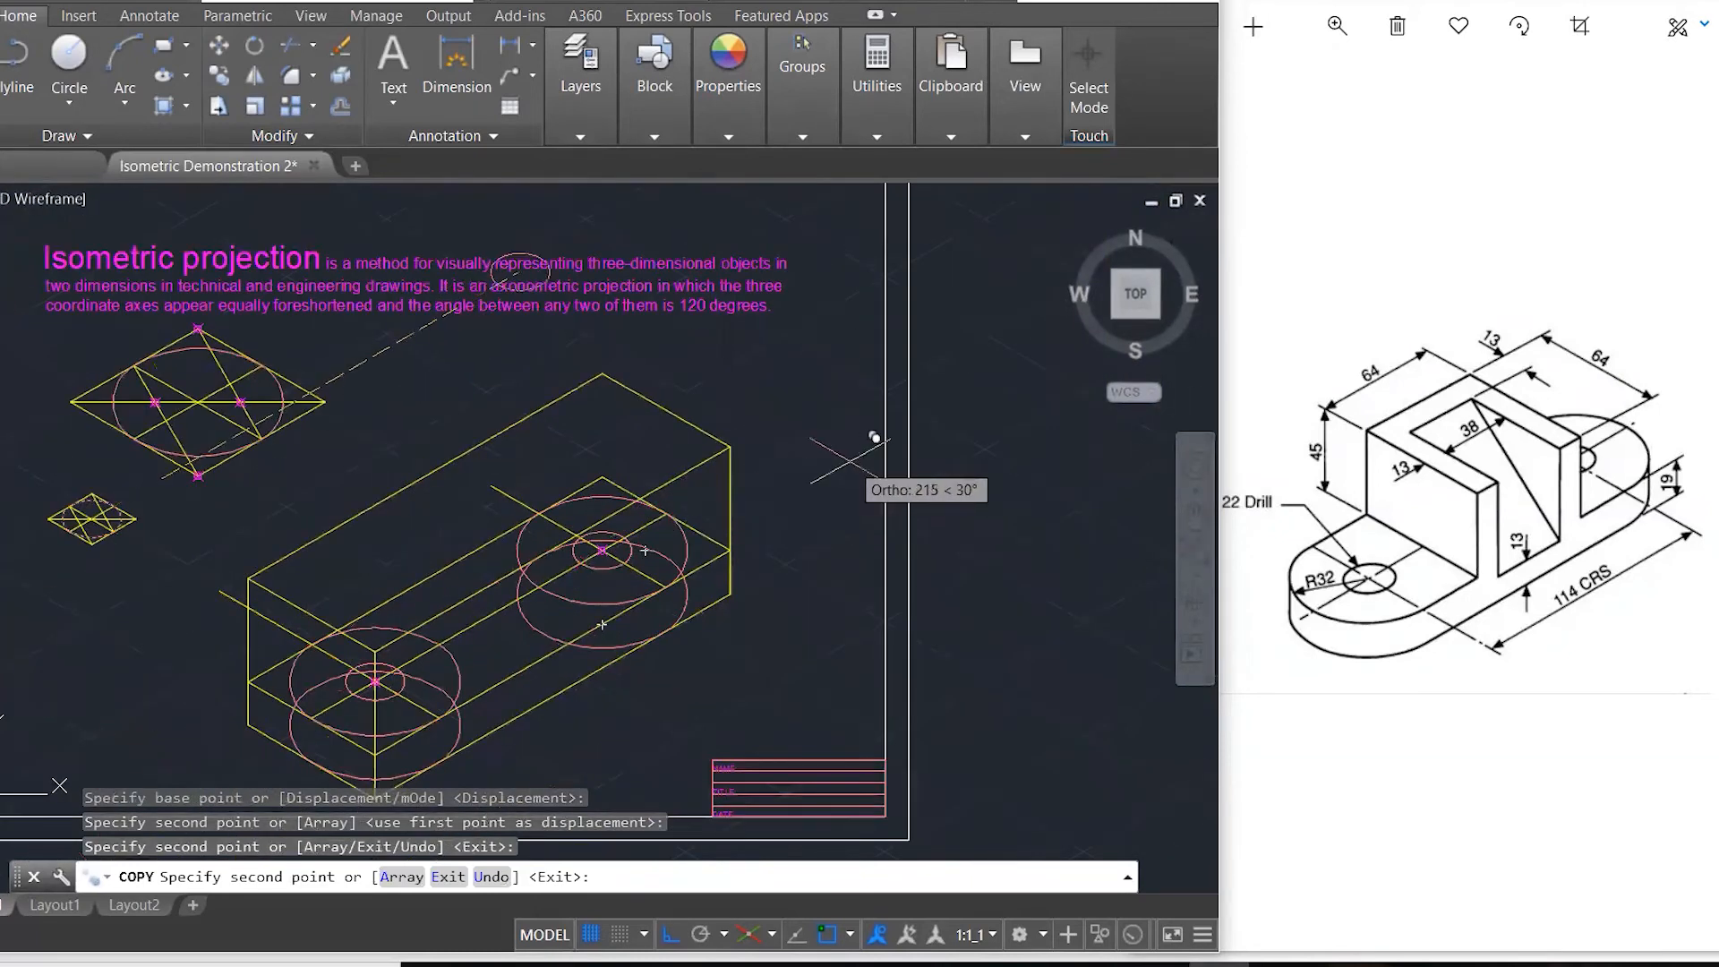
key("Escape")
- Make OUTLINE the current layer and turn off the CONSTRUCTION layer
scroll(868, 452, "down", 2)
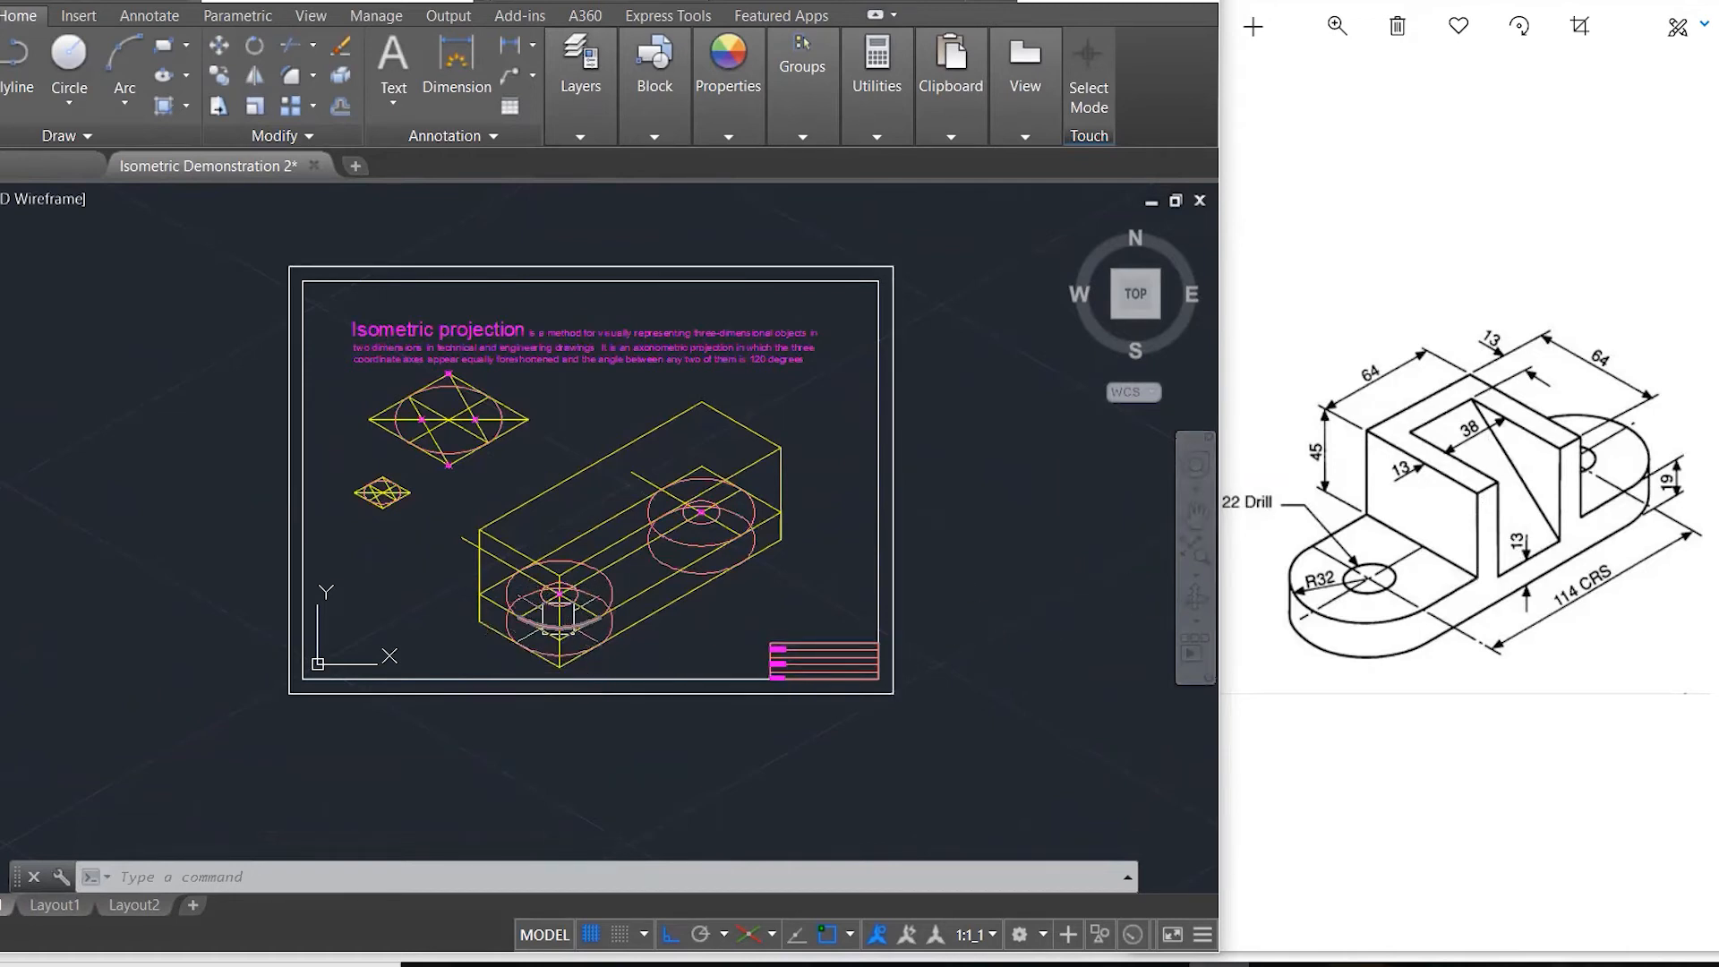
scroll(575, 610, "up", 2)
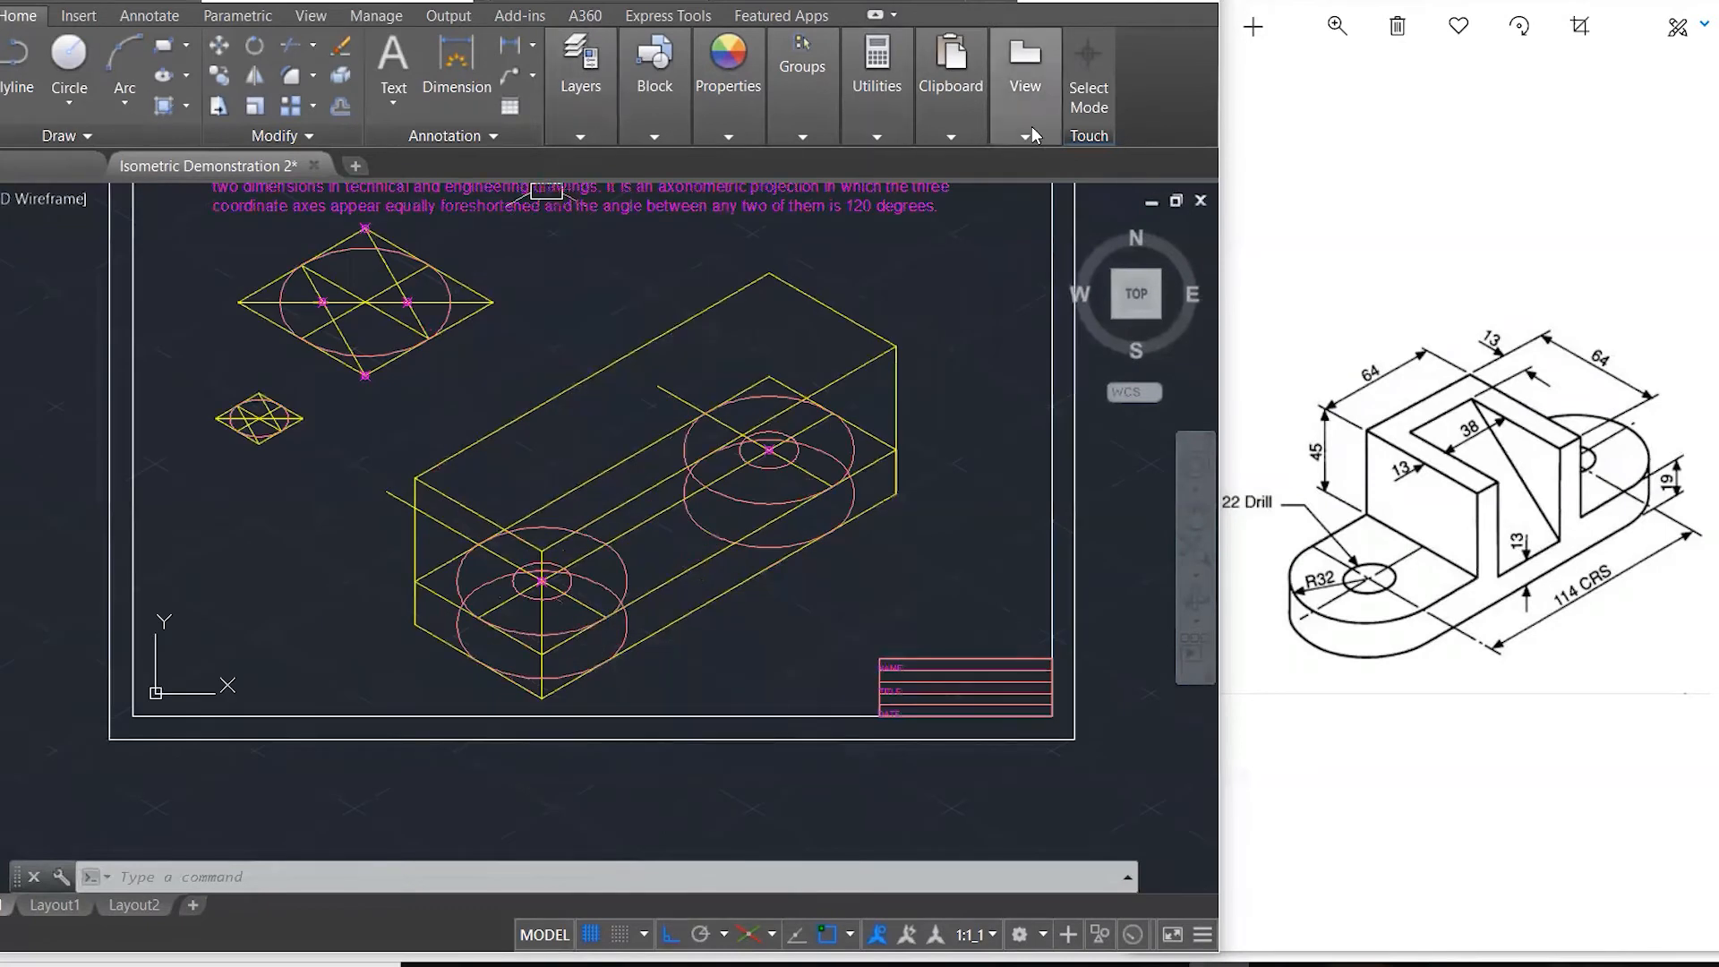
left_click(582, 131)
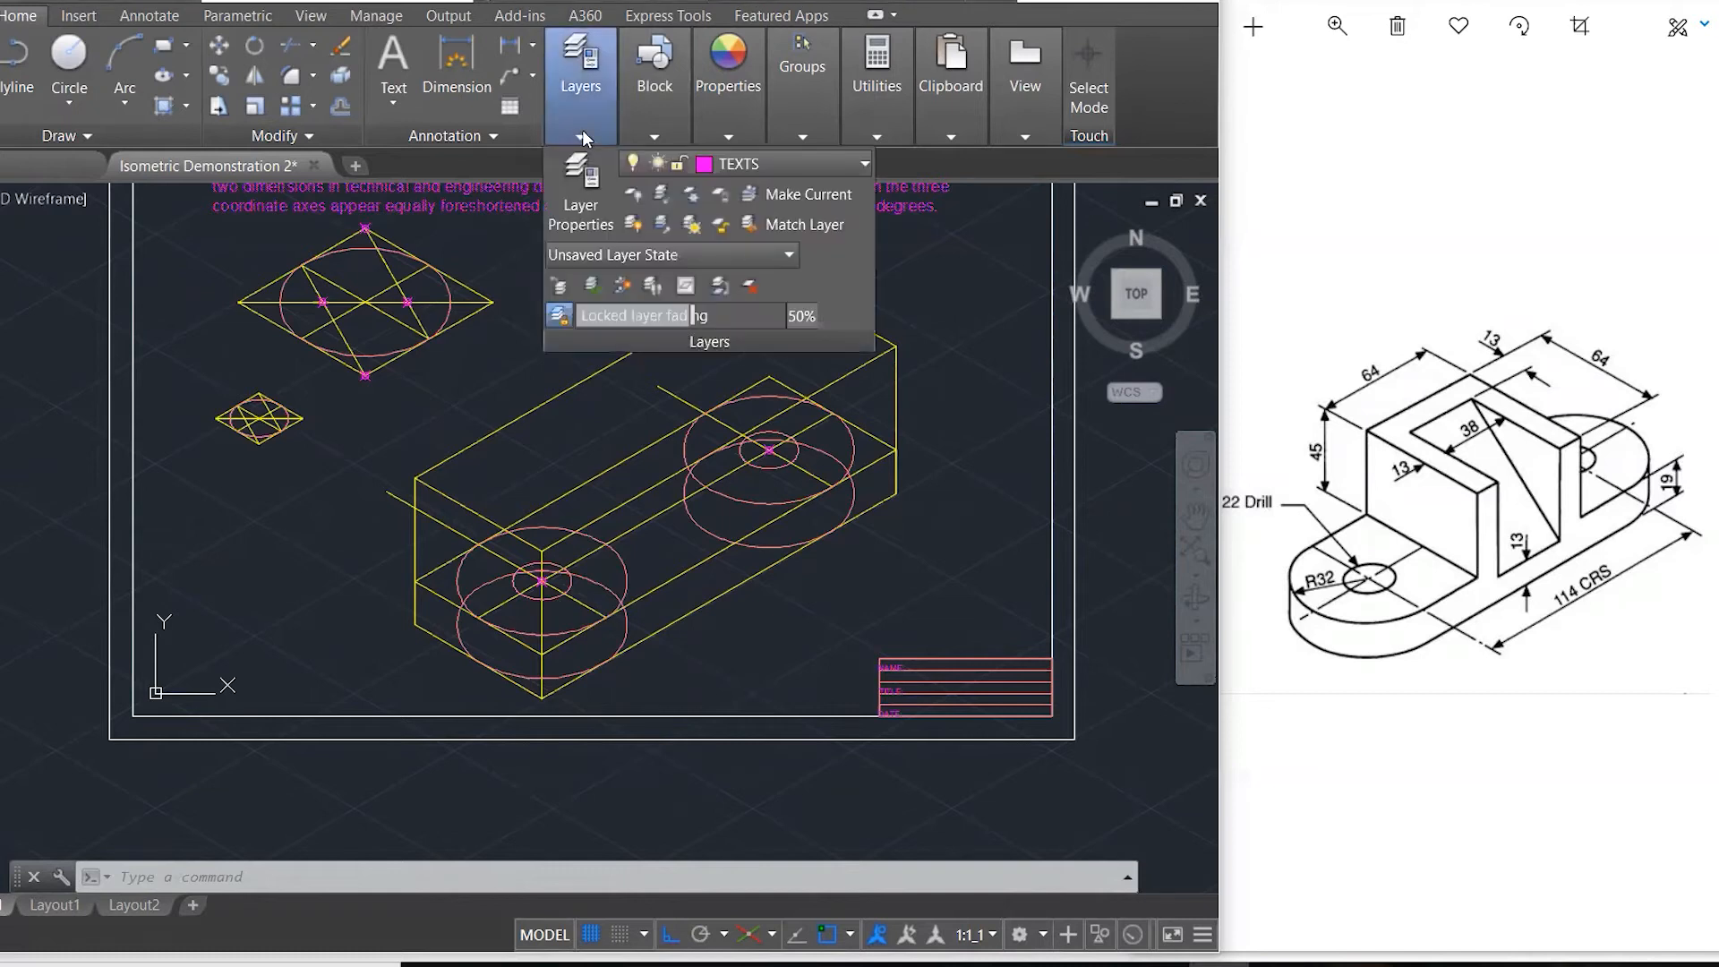
left_click(752, 164)
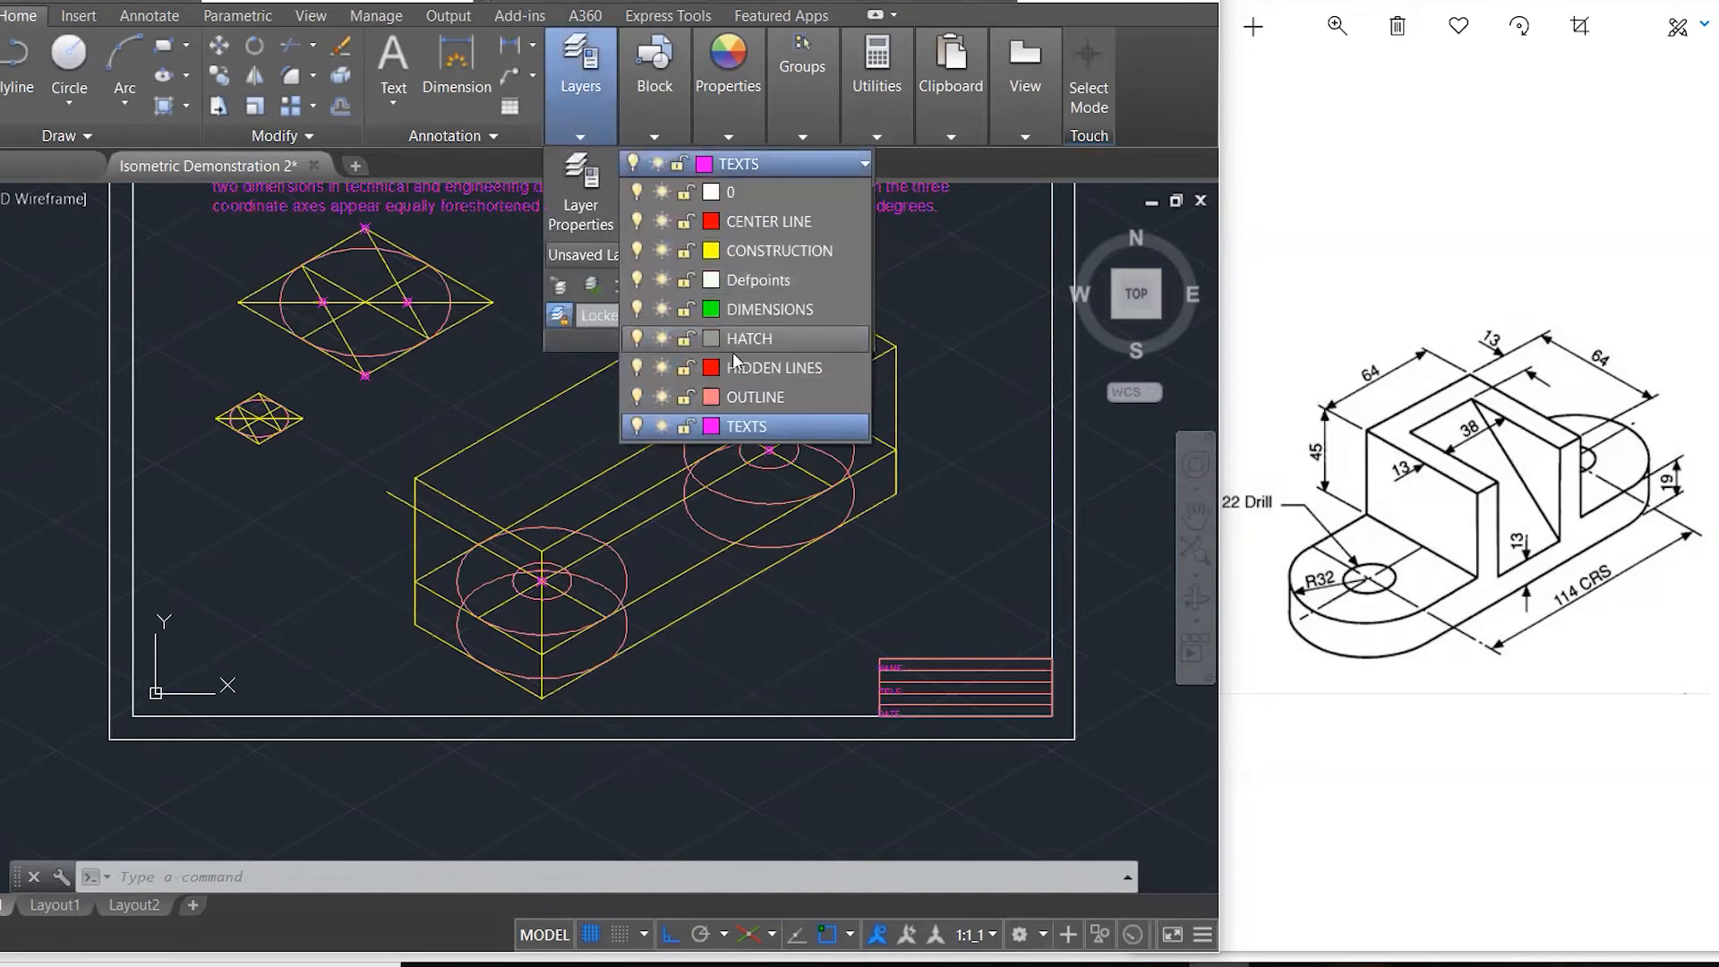
left_click(750, 398)
left_click(762, 163)
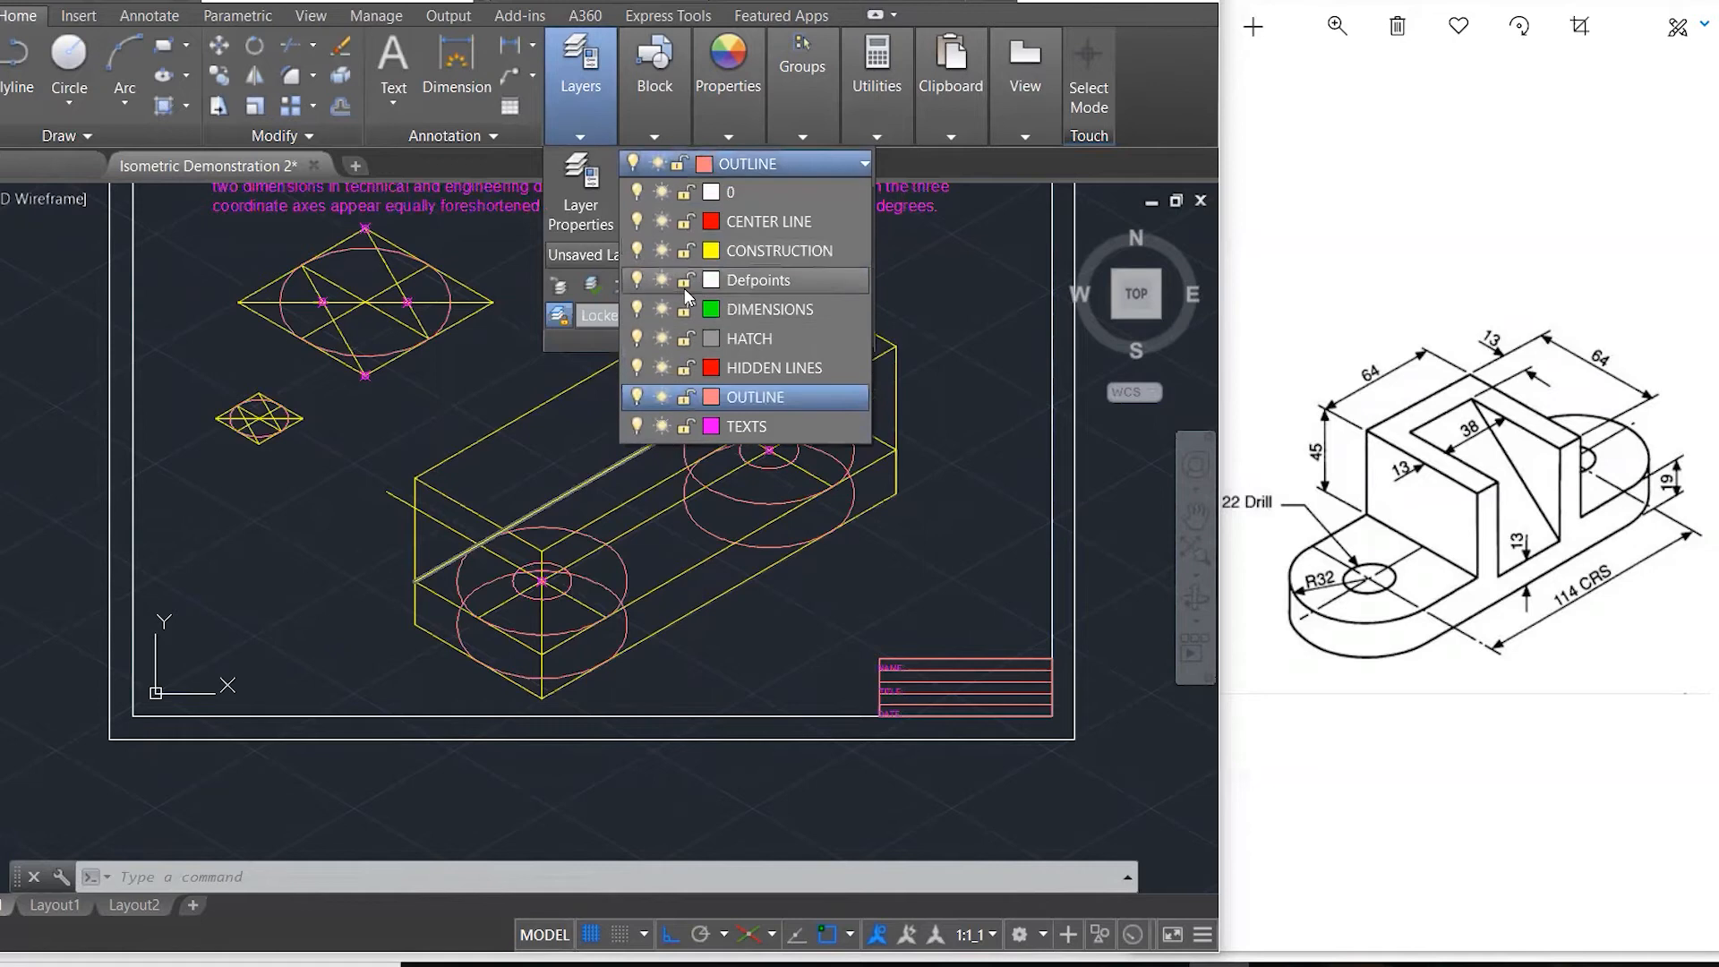
left_click(640, 252)
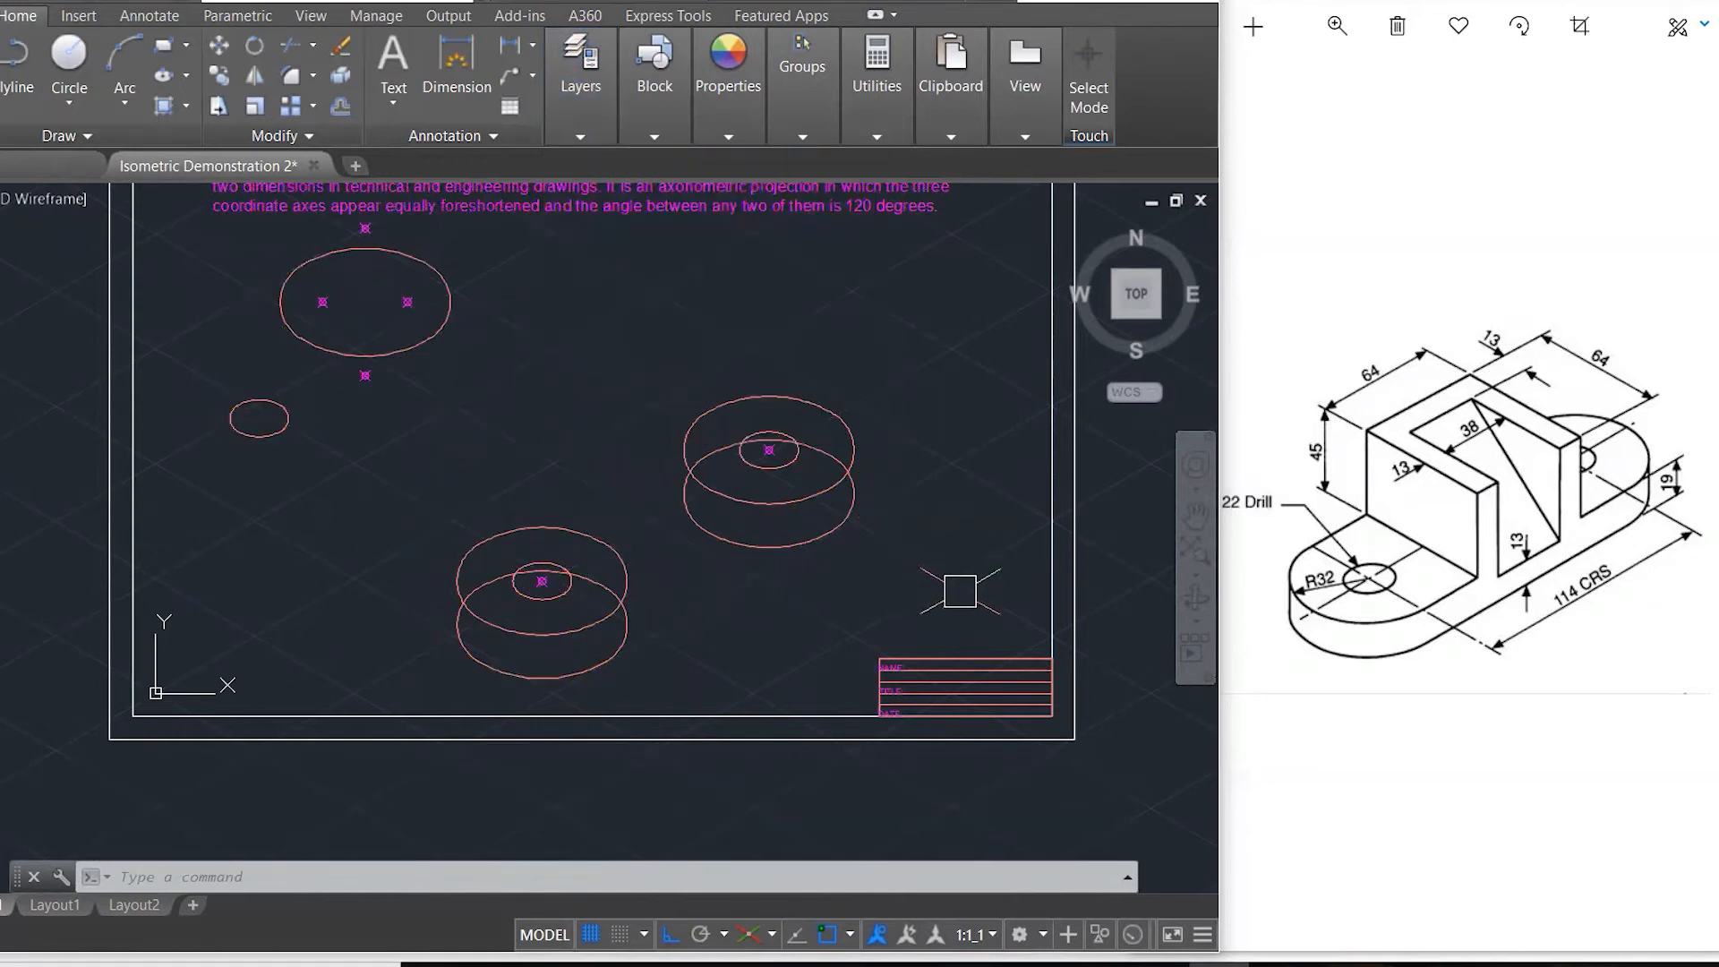
- Trim the hidden parts of the lower circles at both ends, using the circles at both ends as cutting edges
type("tr")
key("Return")
left_click(970, 625)
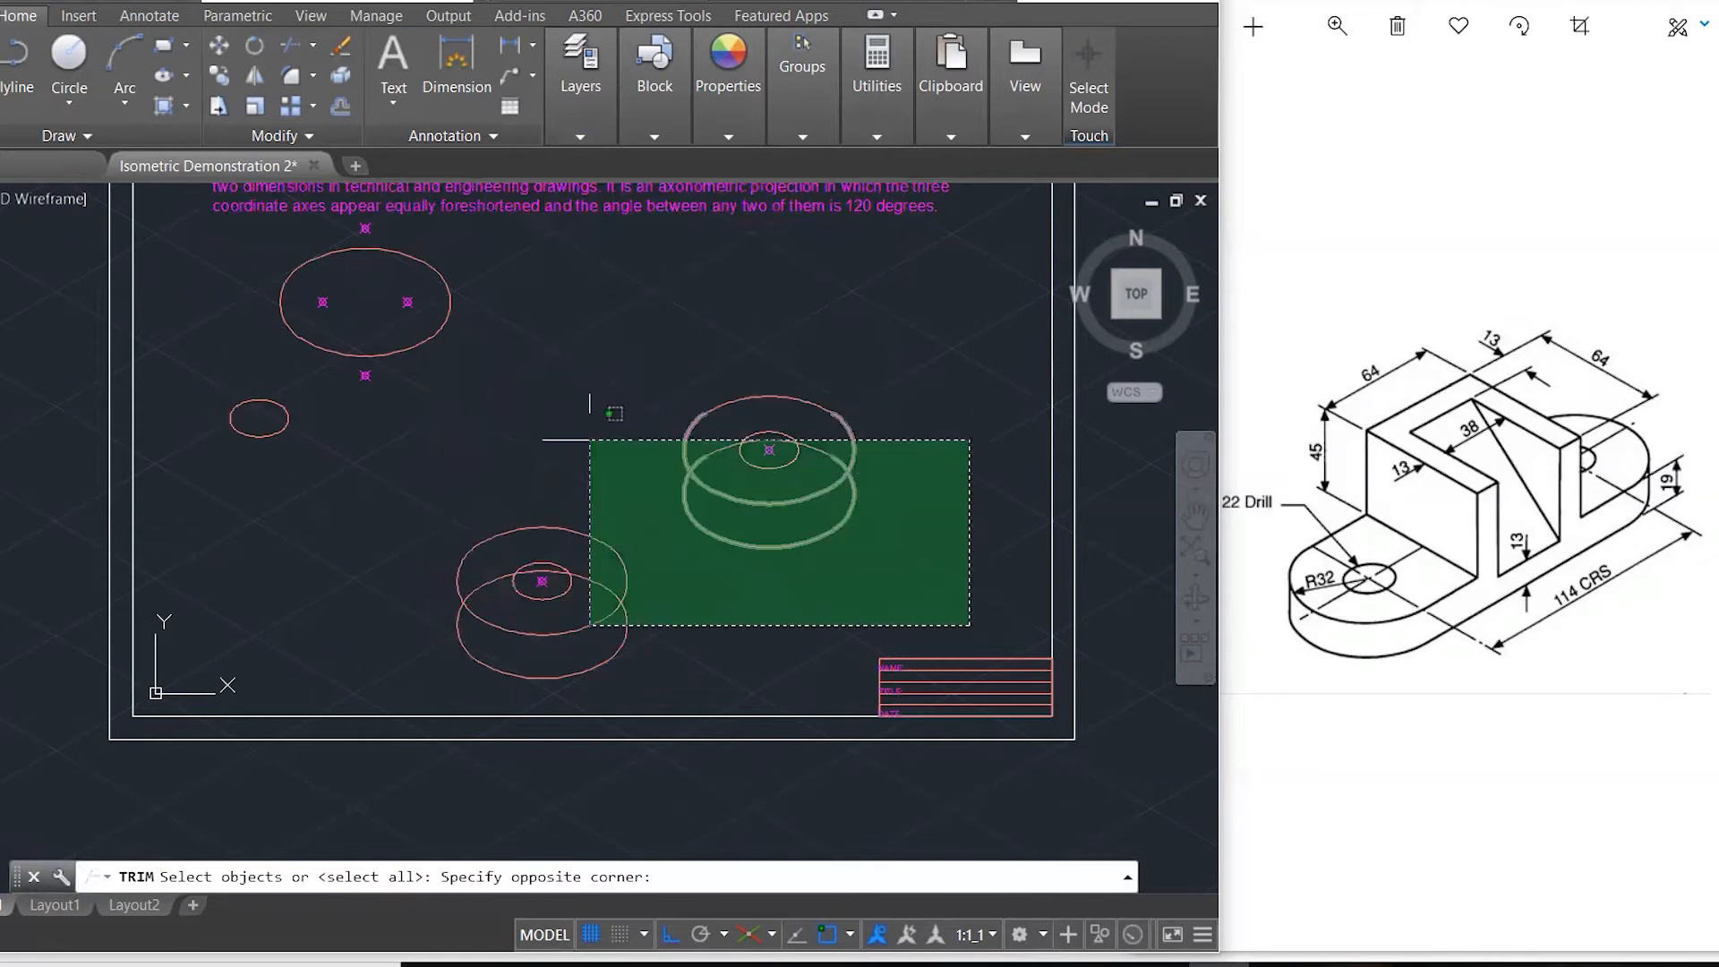
left_click(521, 374)
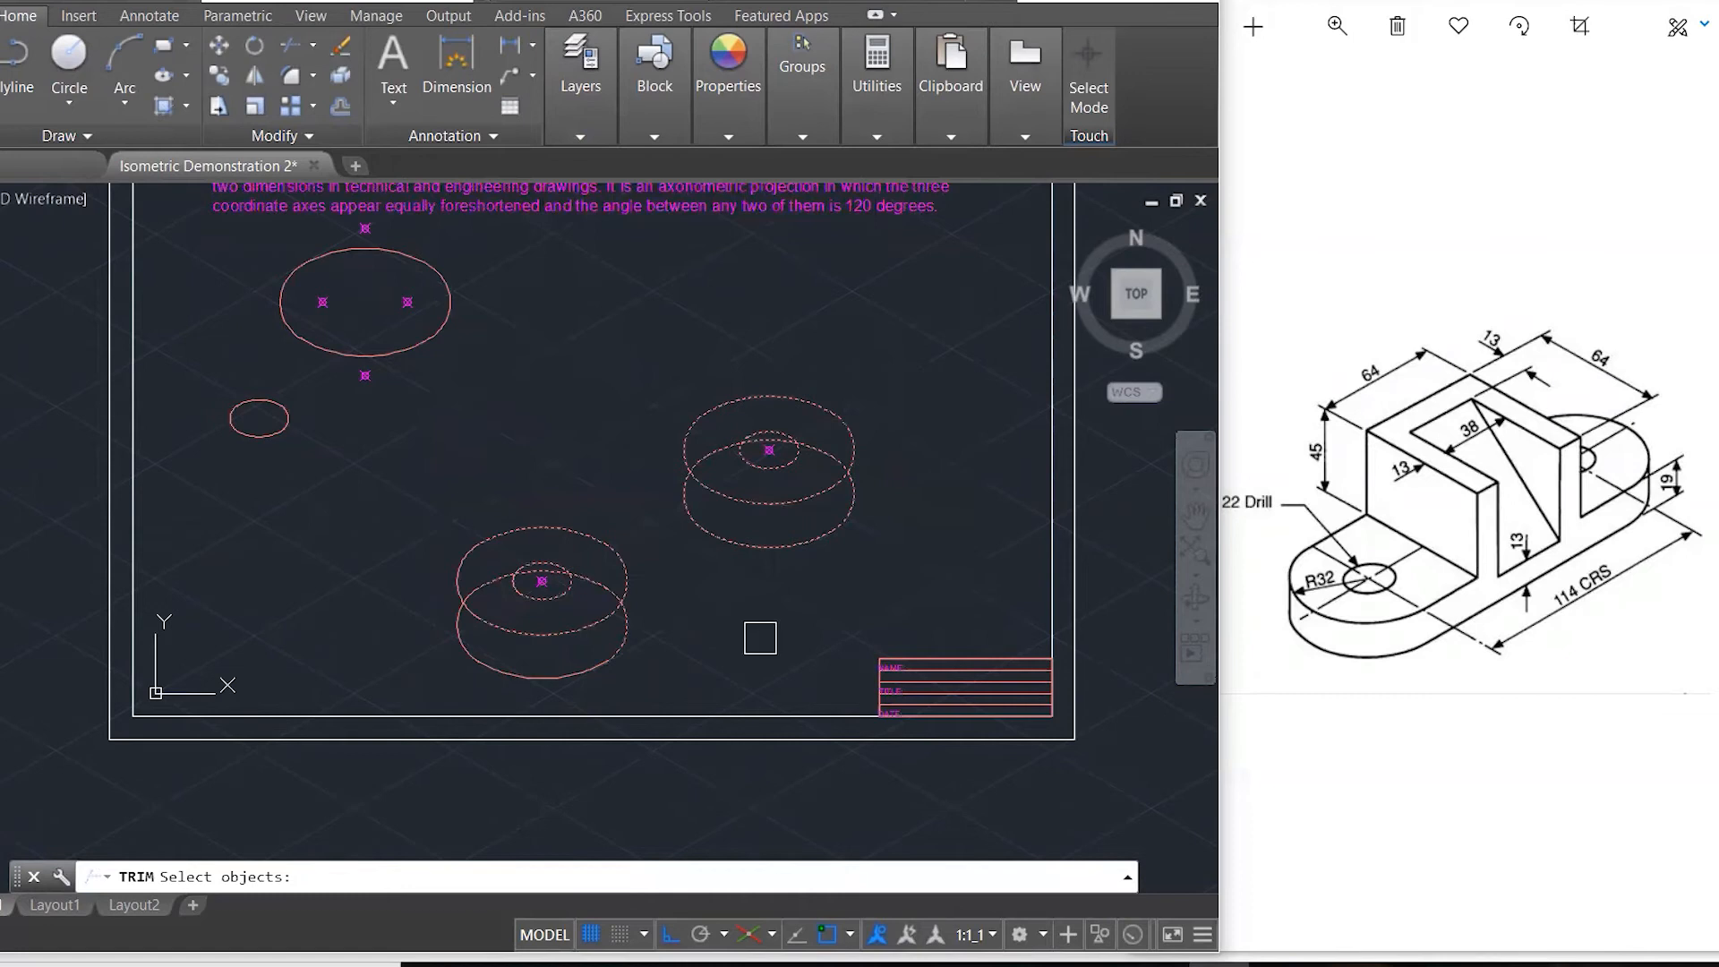
left_click(661, 663)
left_click(452, 473)
key("Return")
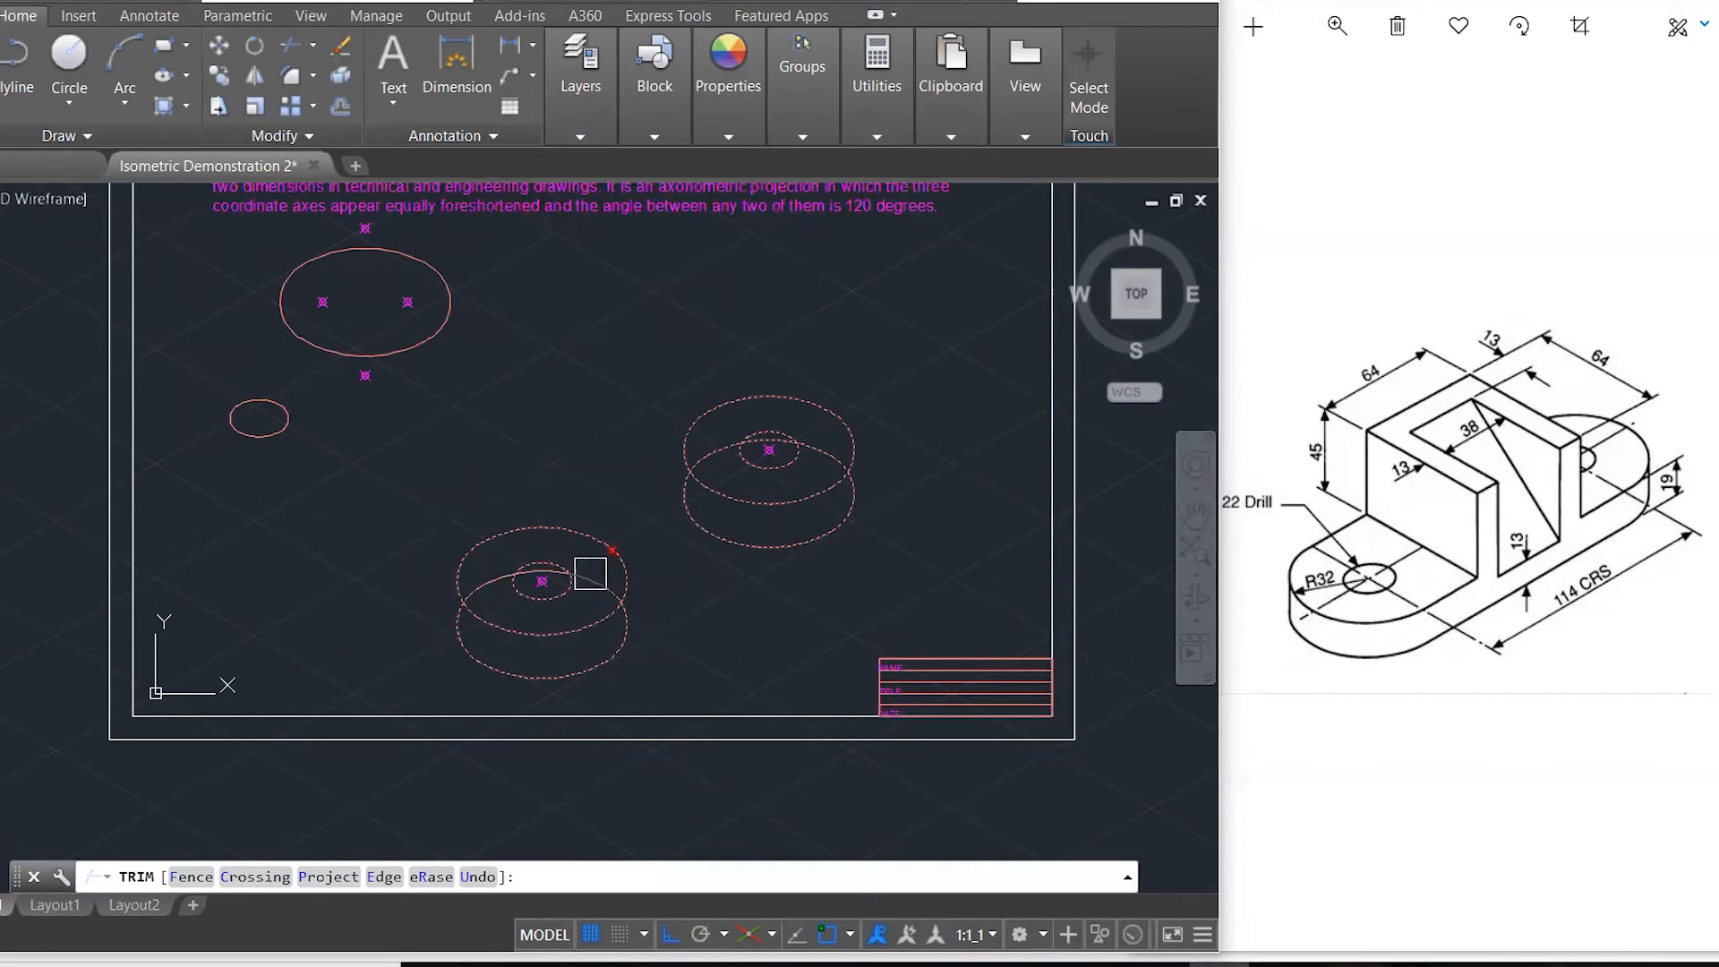
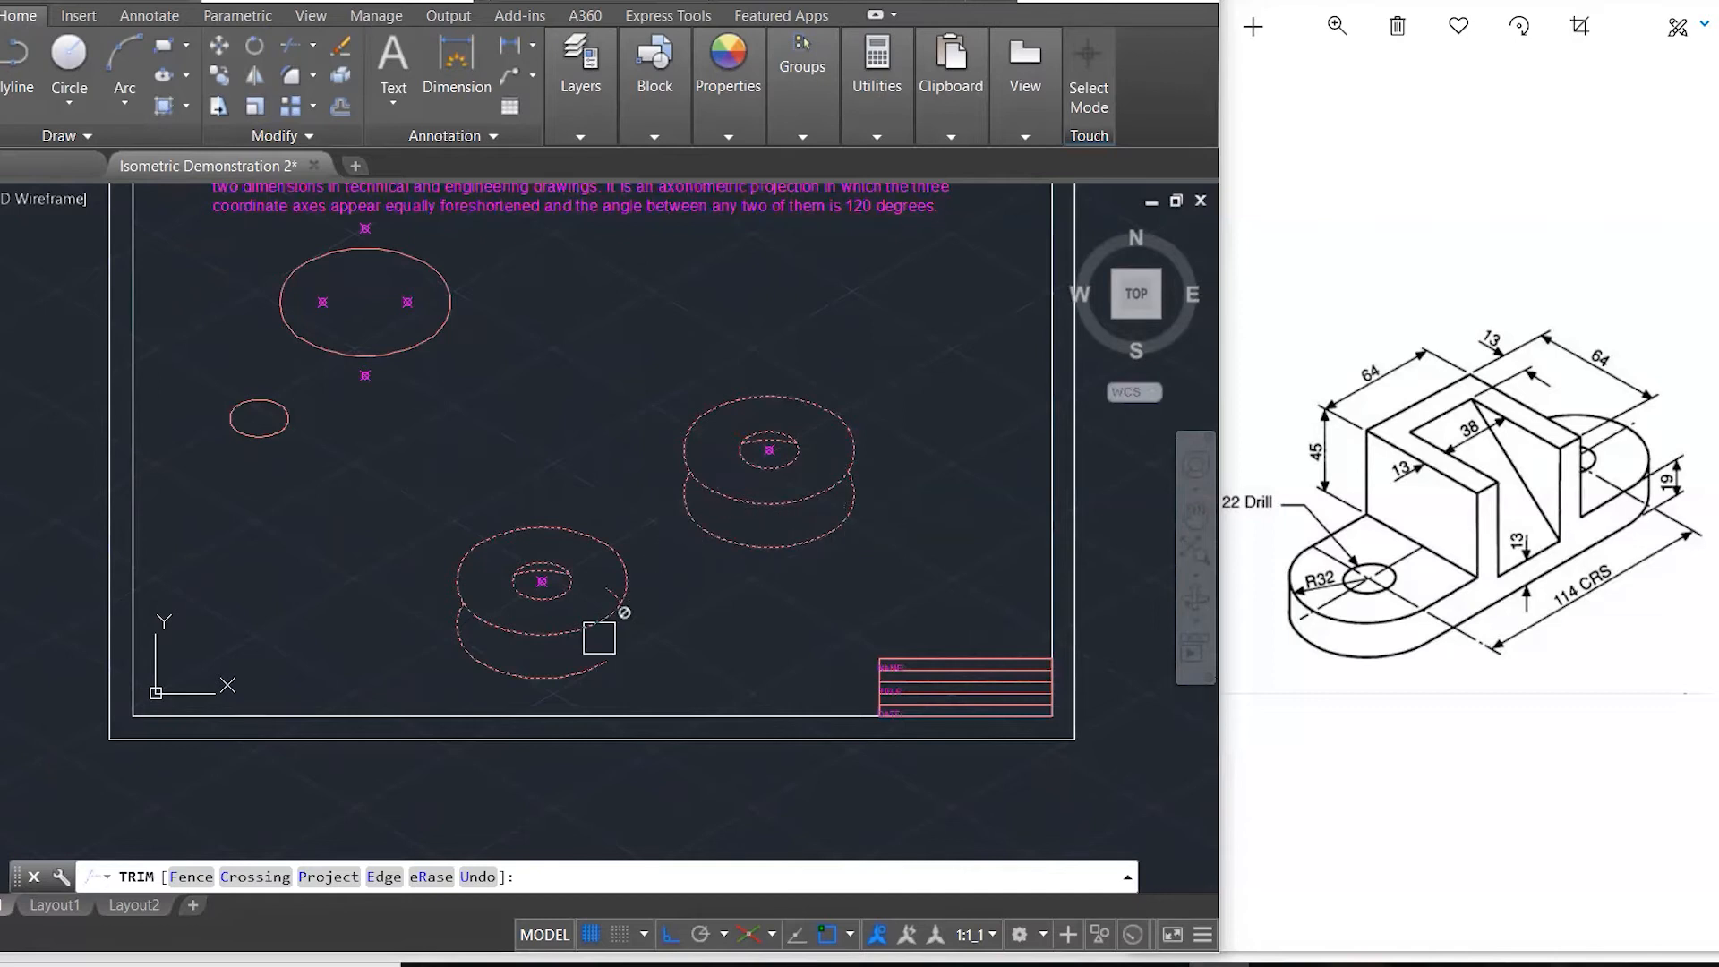
key("Escape")
- Switch to the left isoplane and draw a vertical line joining the front end's upper and lower large circles on their left side
scroll(468, 643, "up", 4)
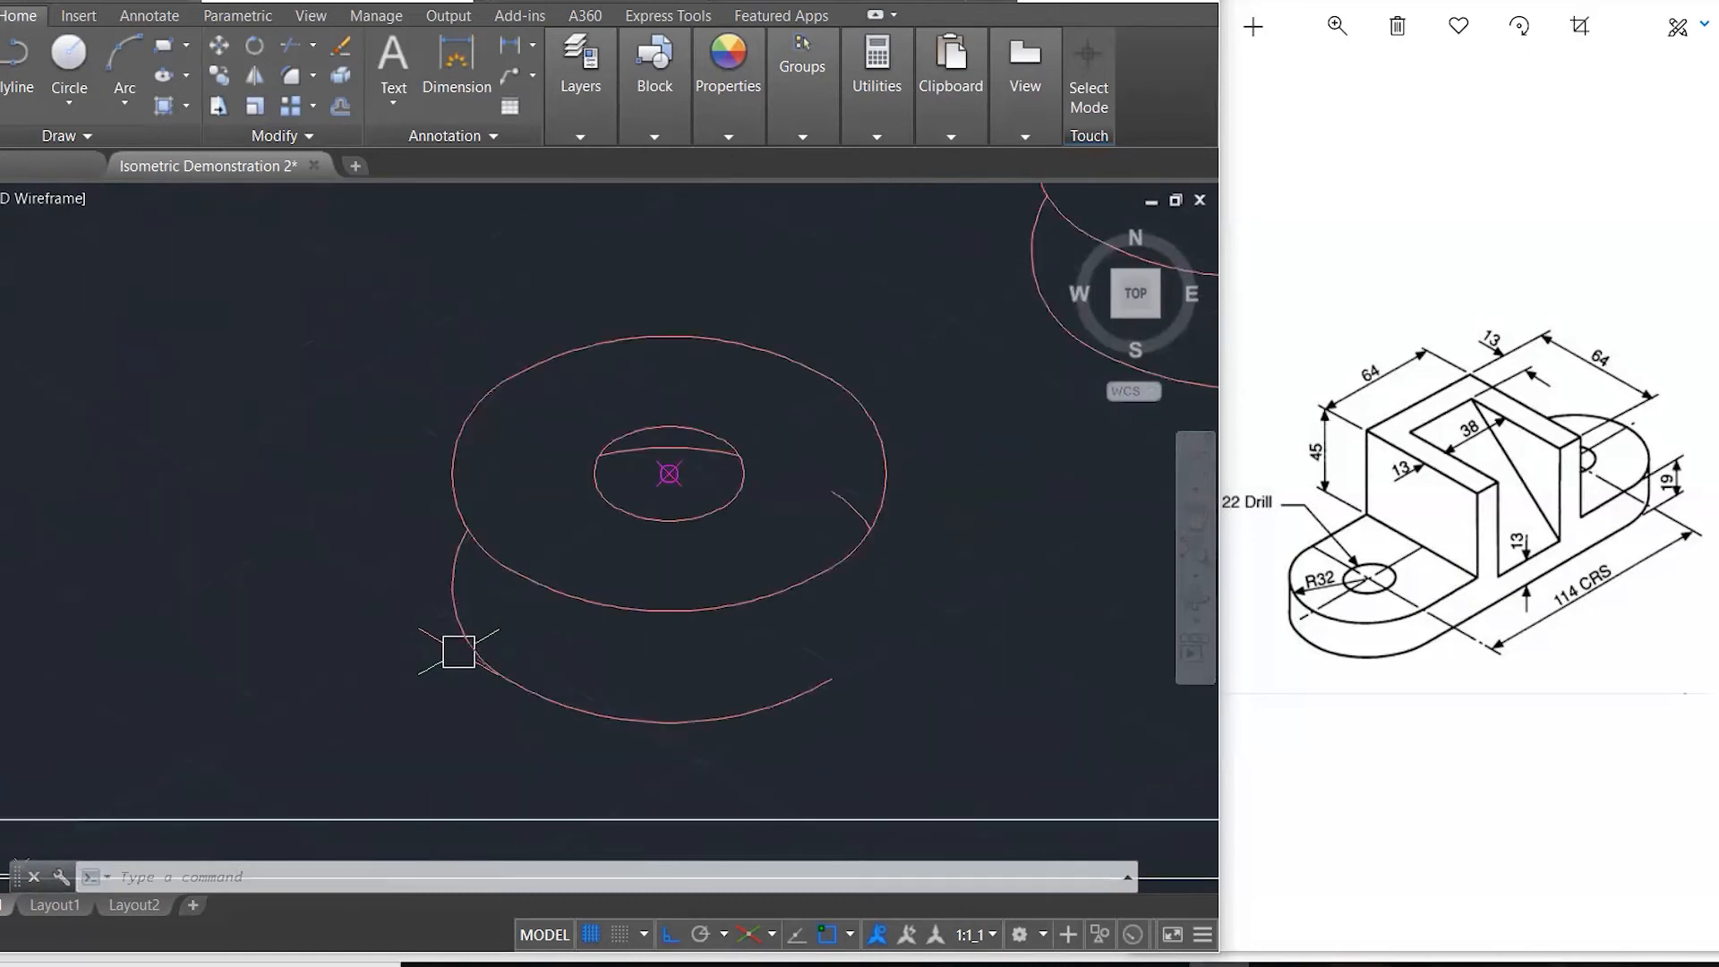
left_click(773, 936)
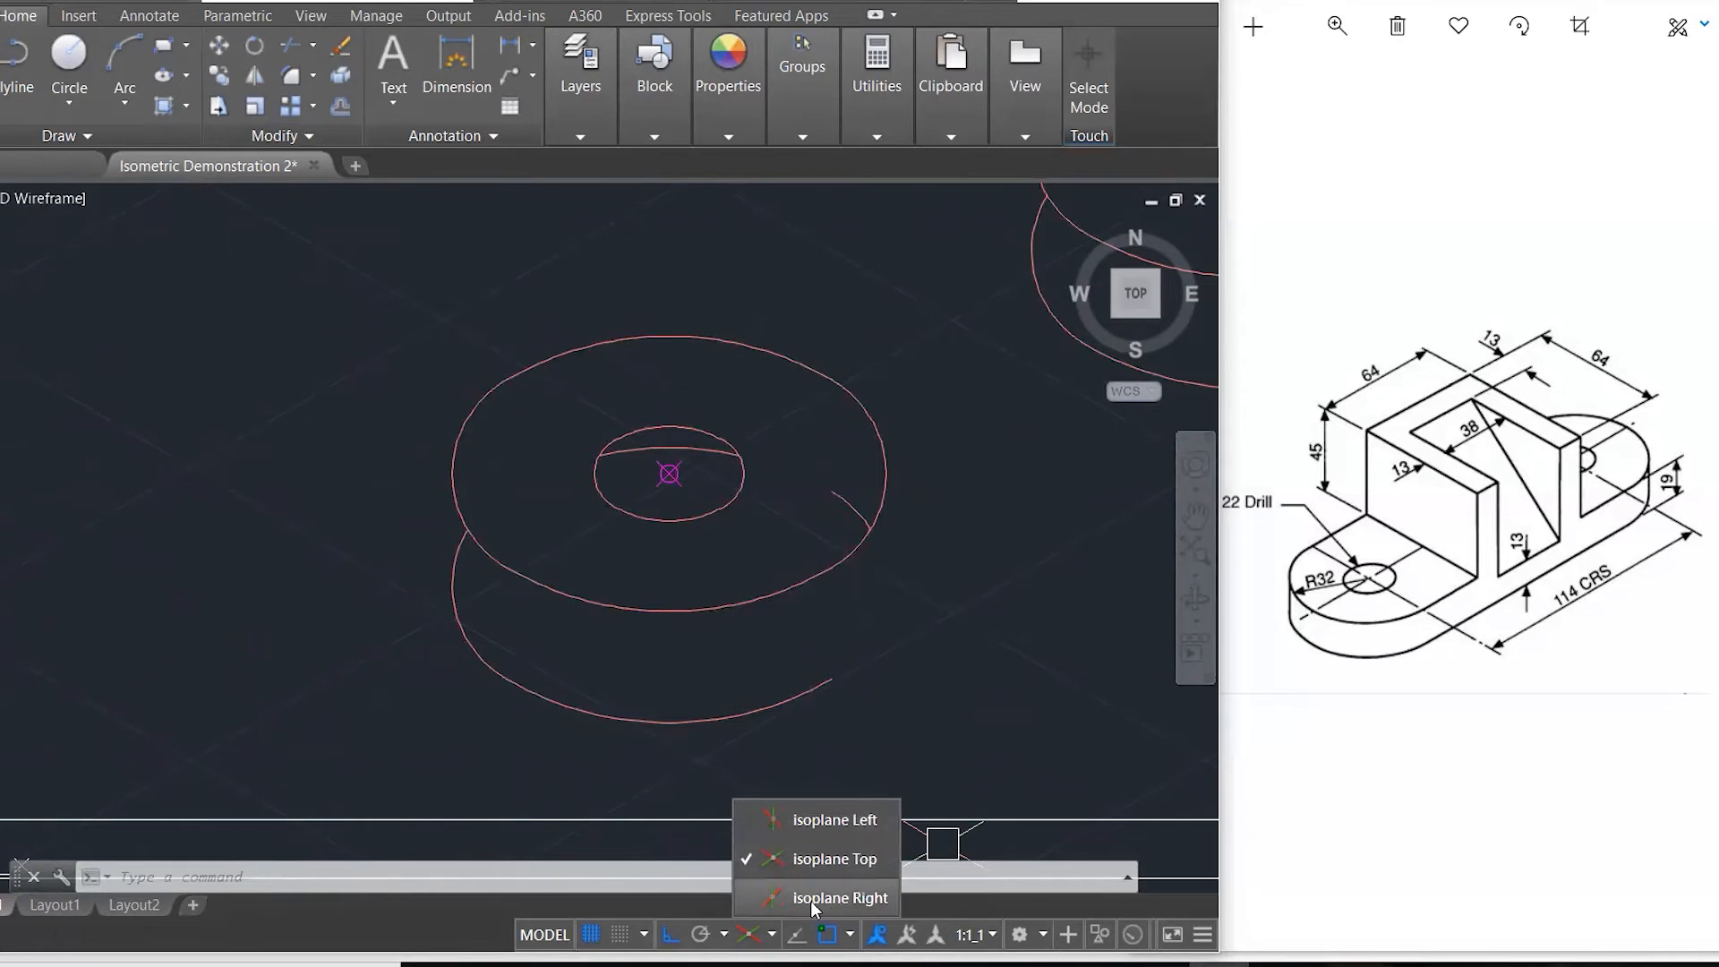
left_click(822, 823)
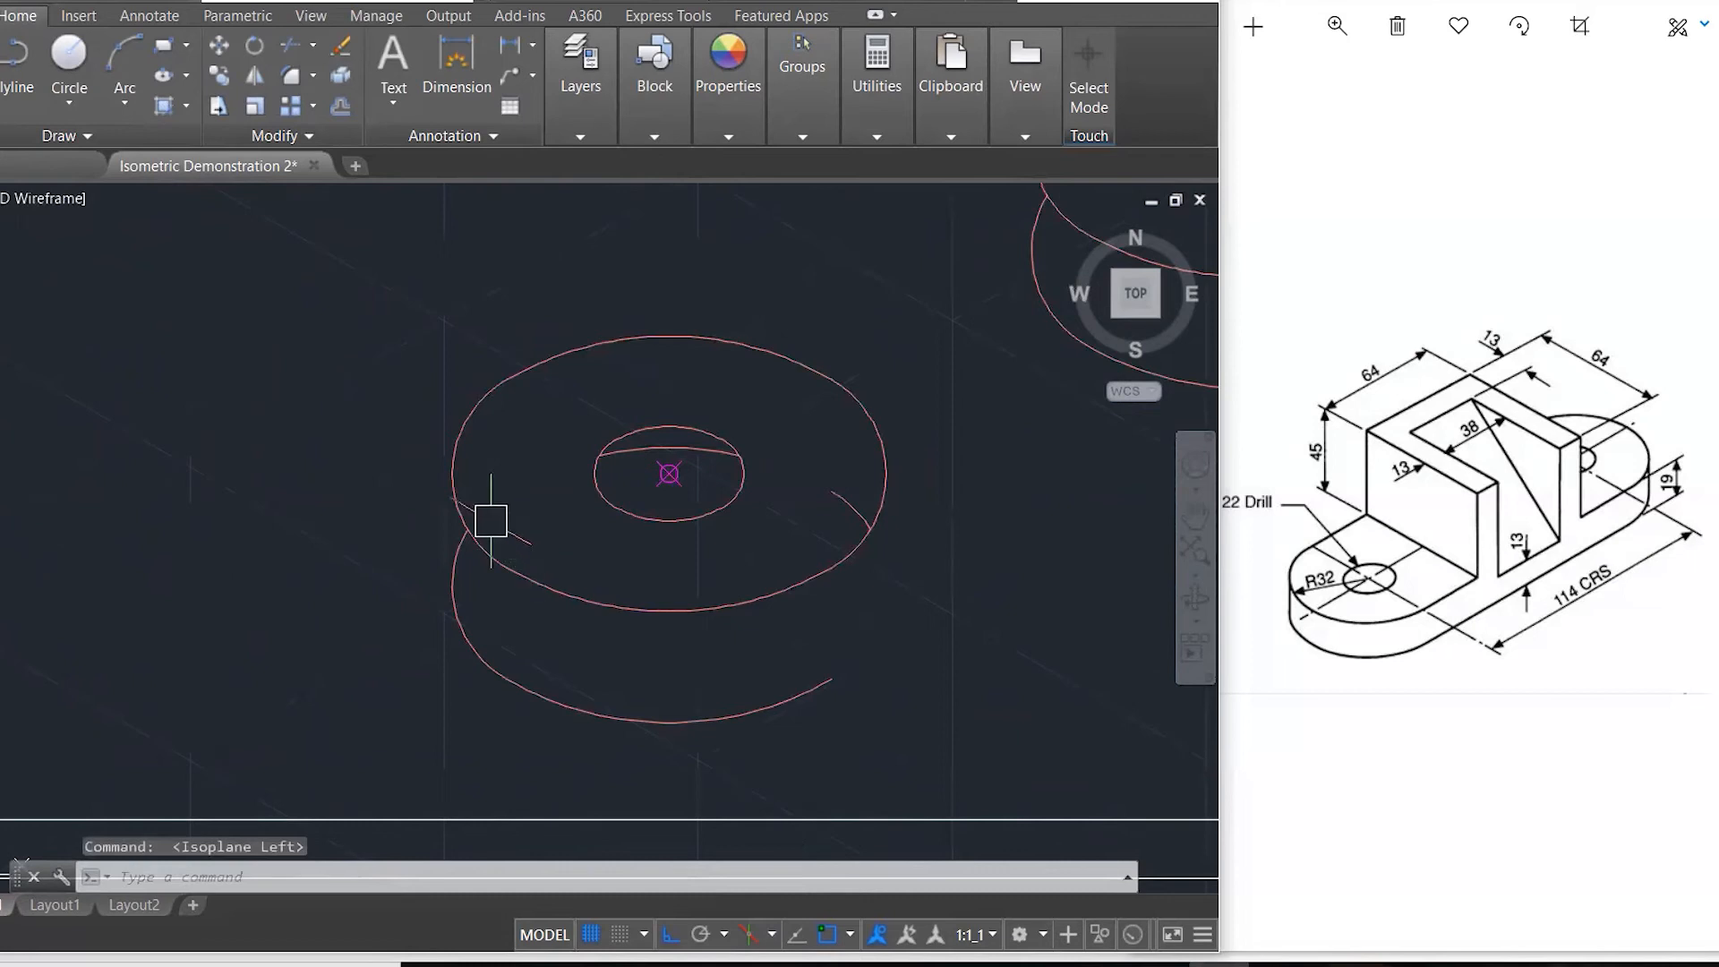
type("l")
key("Return")
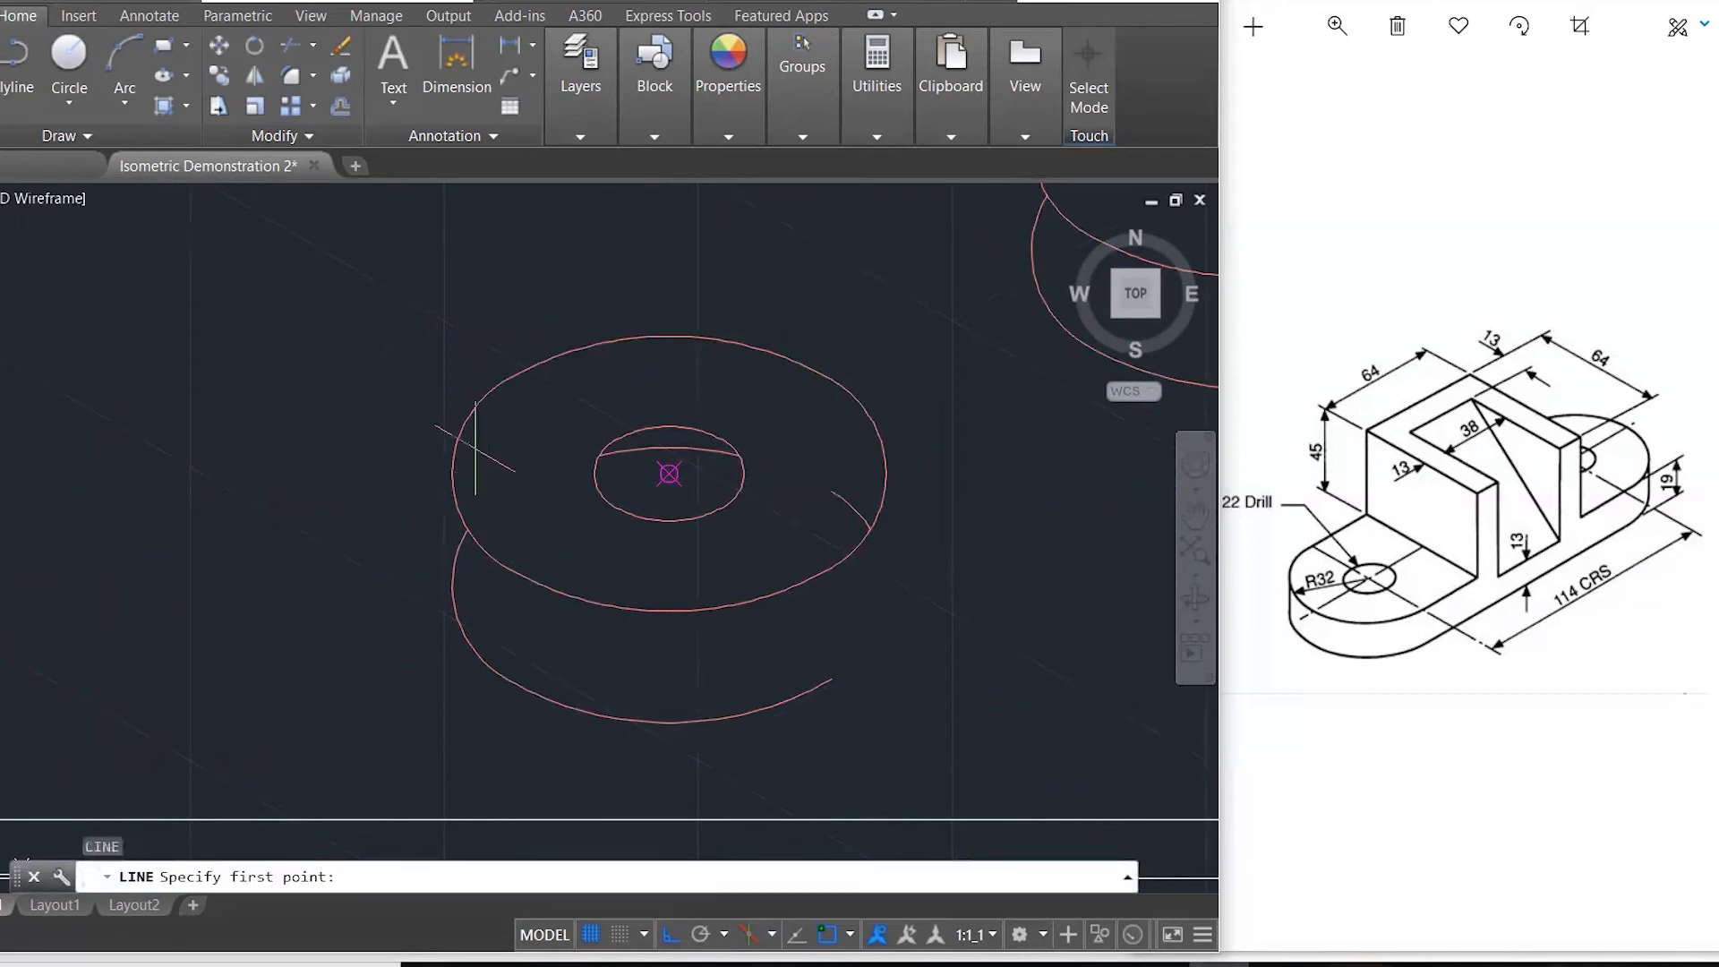
left_click(452, 473)
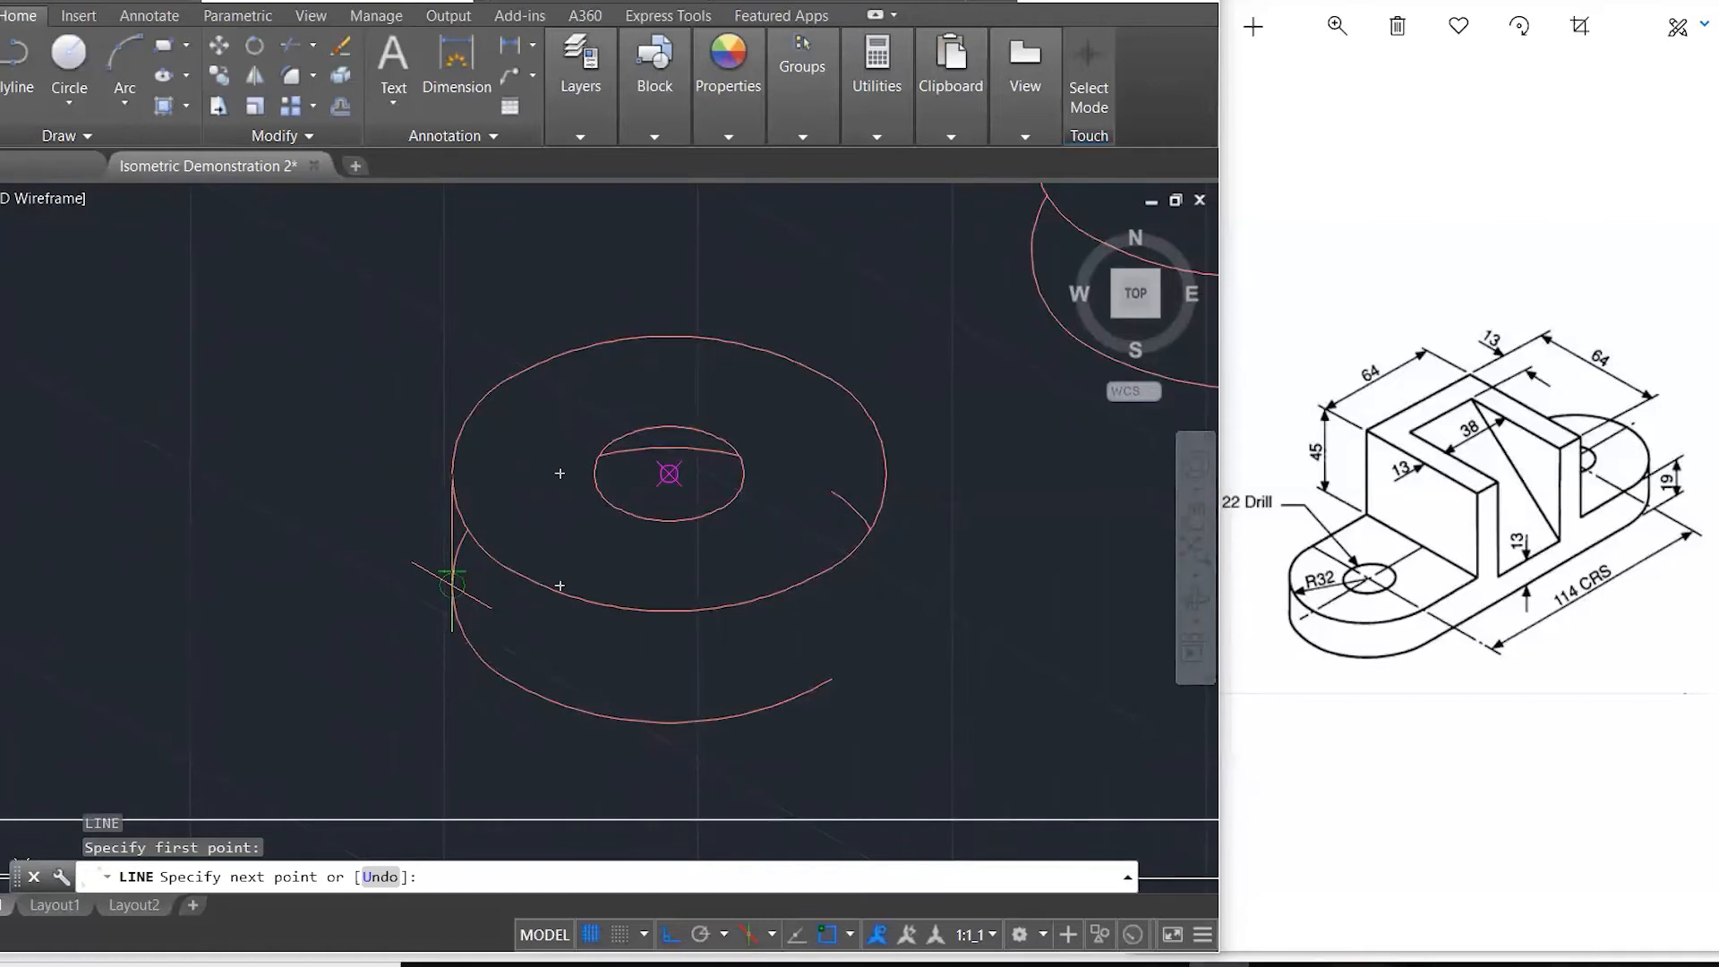
left_click(453, 584)
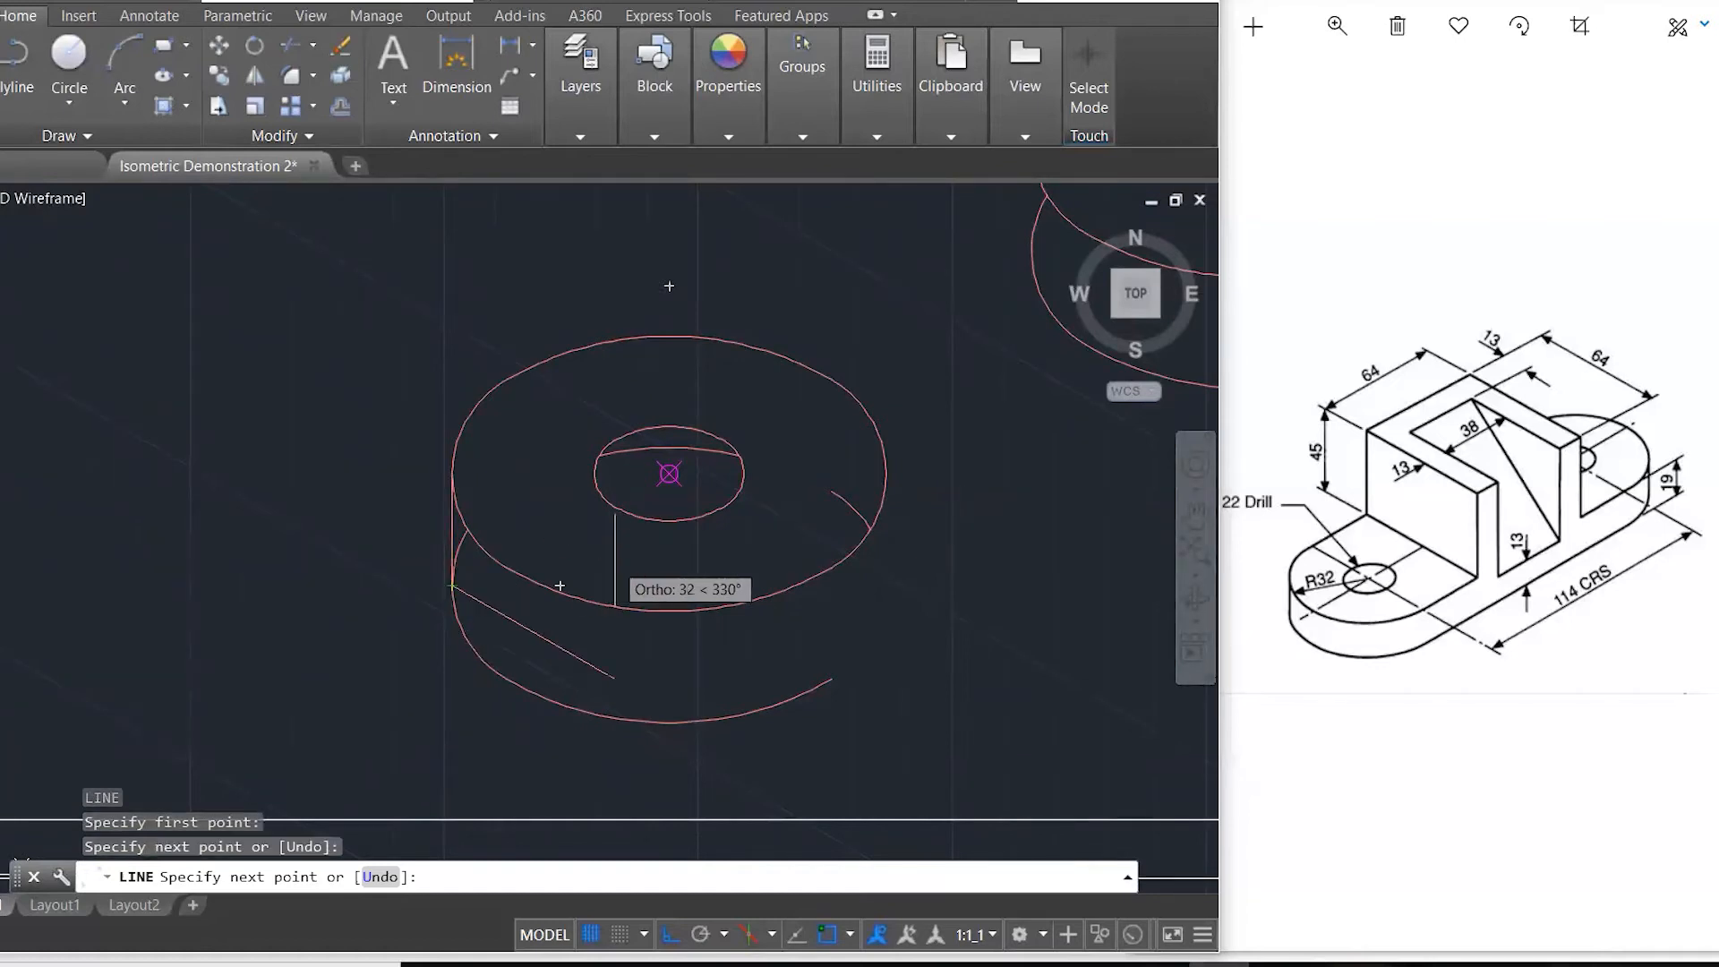
key("Escape")
key("Escape")
key("Escape")
key("Escape")
- Draw a vertical line joining the rear end's upper and lower large circles on their right side
scroll(307, 612, "down", 4)
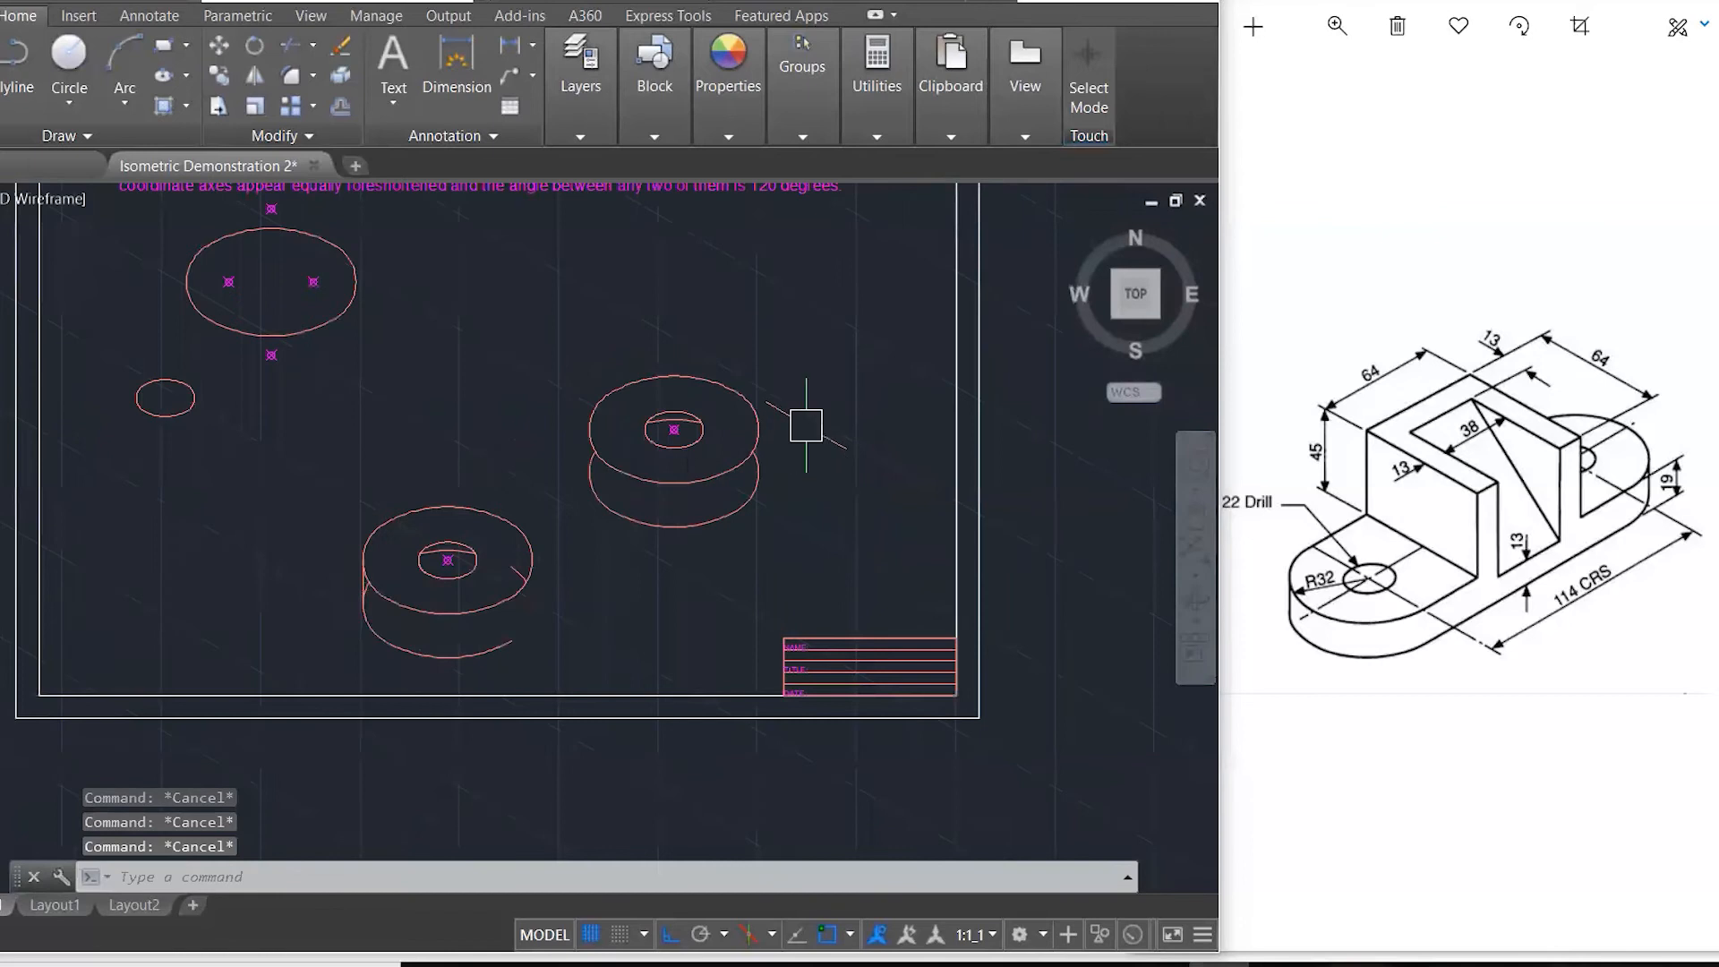
scroll(806, 425, "up", 4)
key("space")
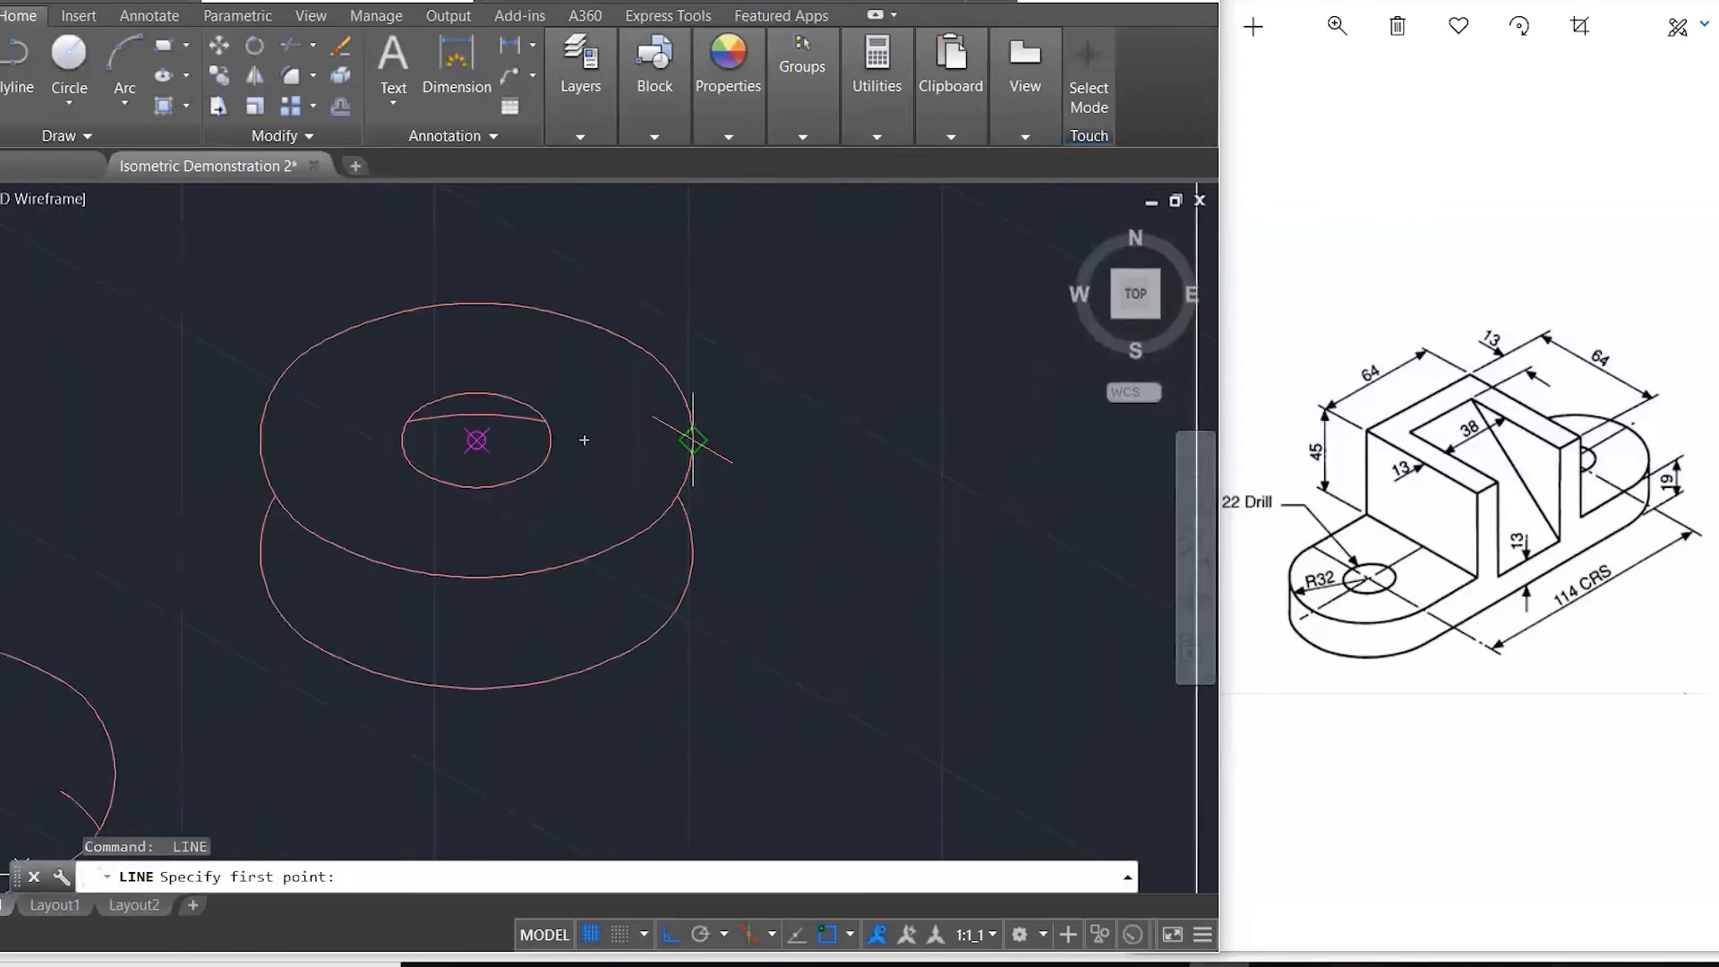
left_click(692, 440)
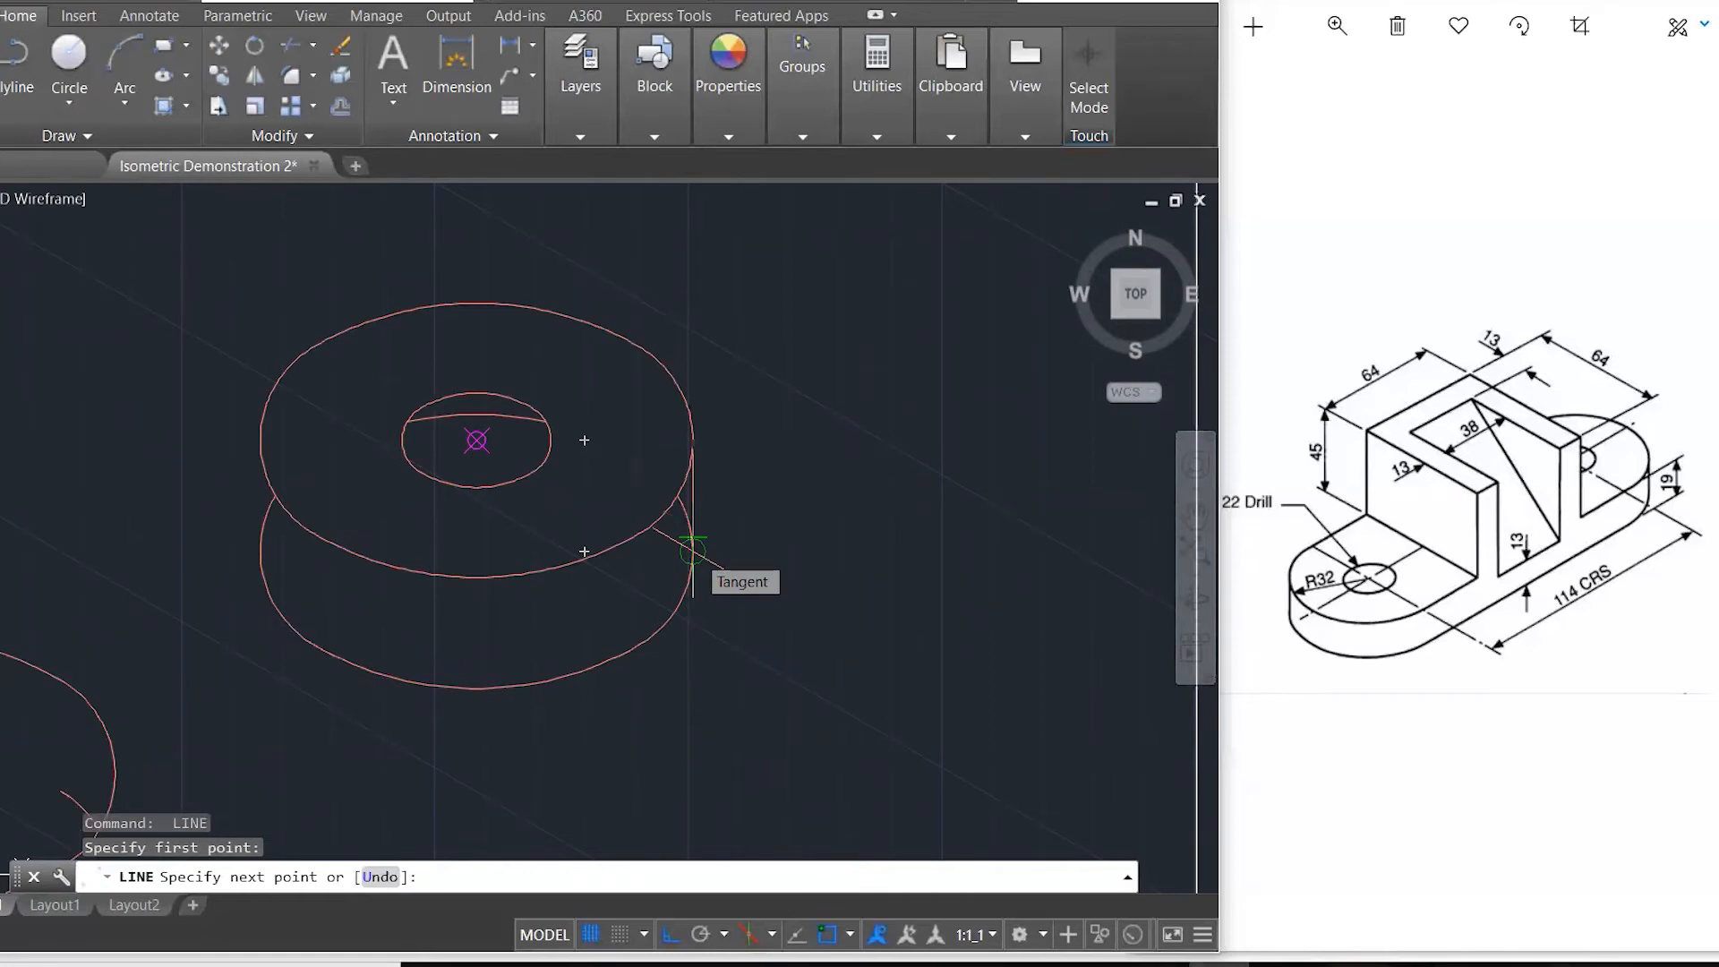
left_click(692, 551)
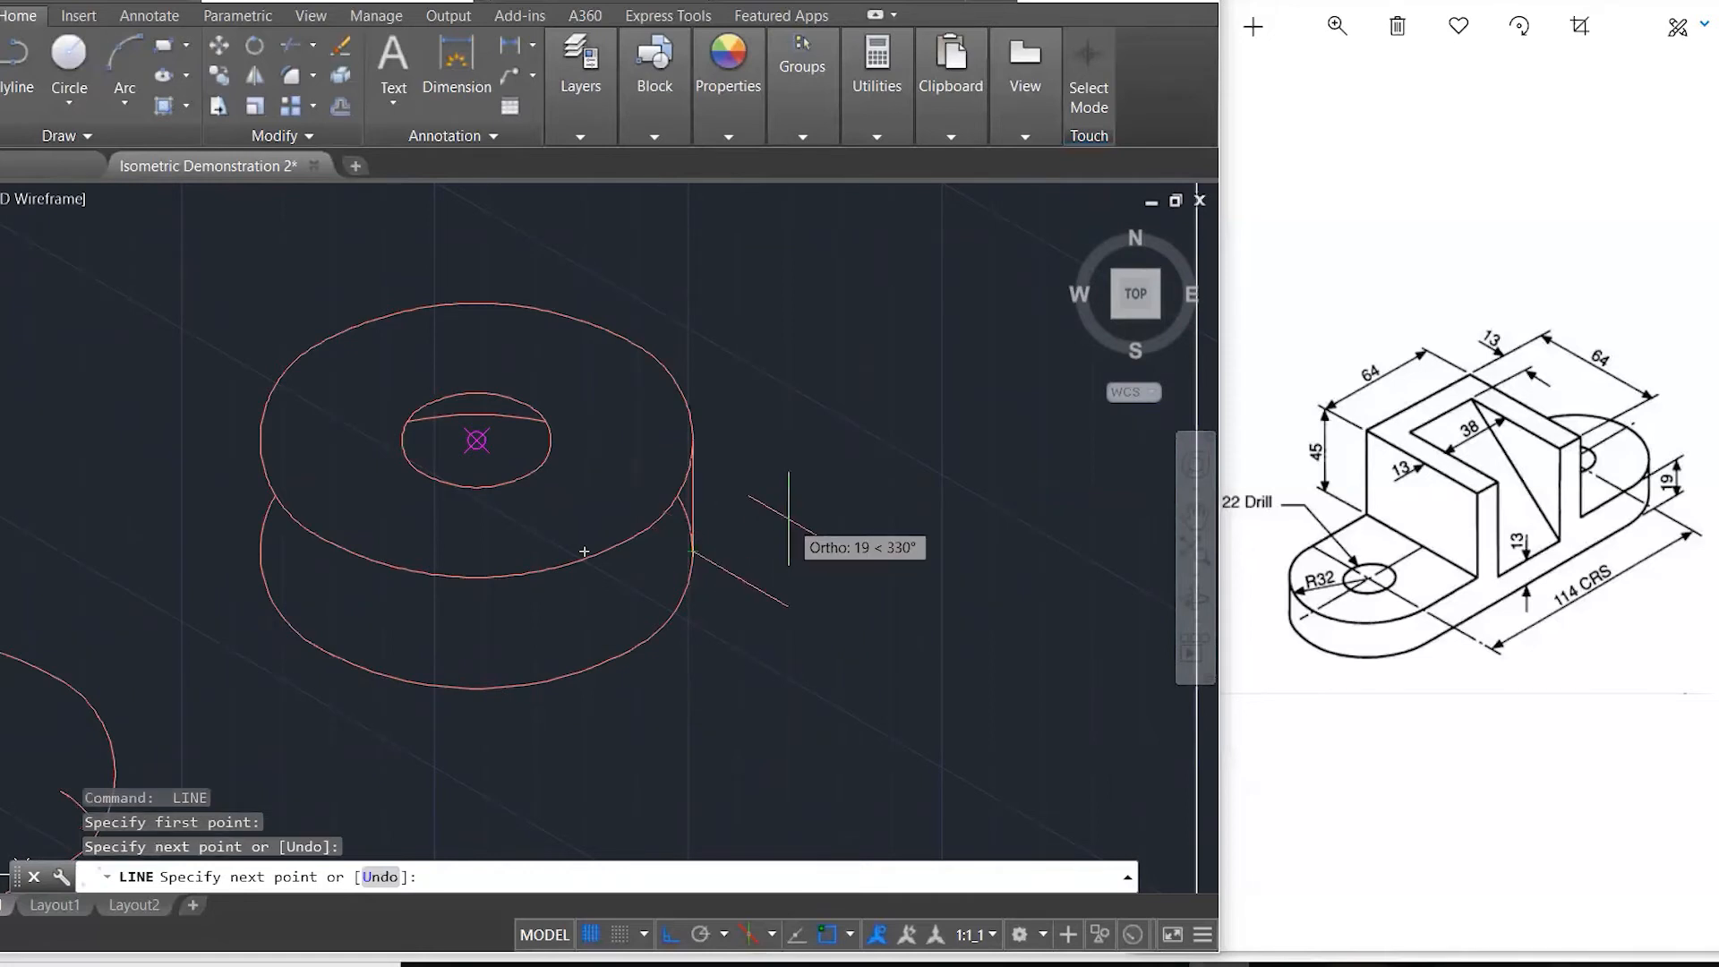
scroll(788, 520, "down", 2)
key("Escape")
key("Escape")
key("Escape")
key("Escape")
- Erase the leftover arc segment inside the rear hole
scroll(583, 466, "up", 2)
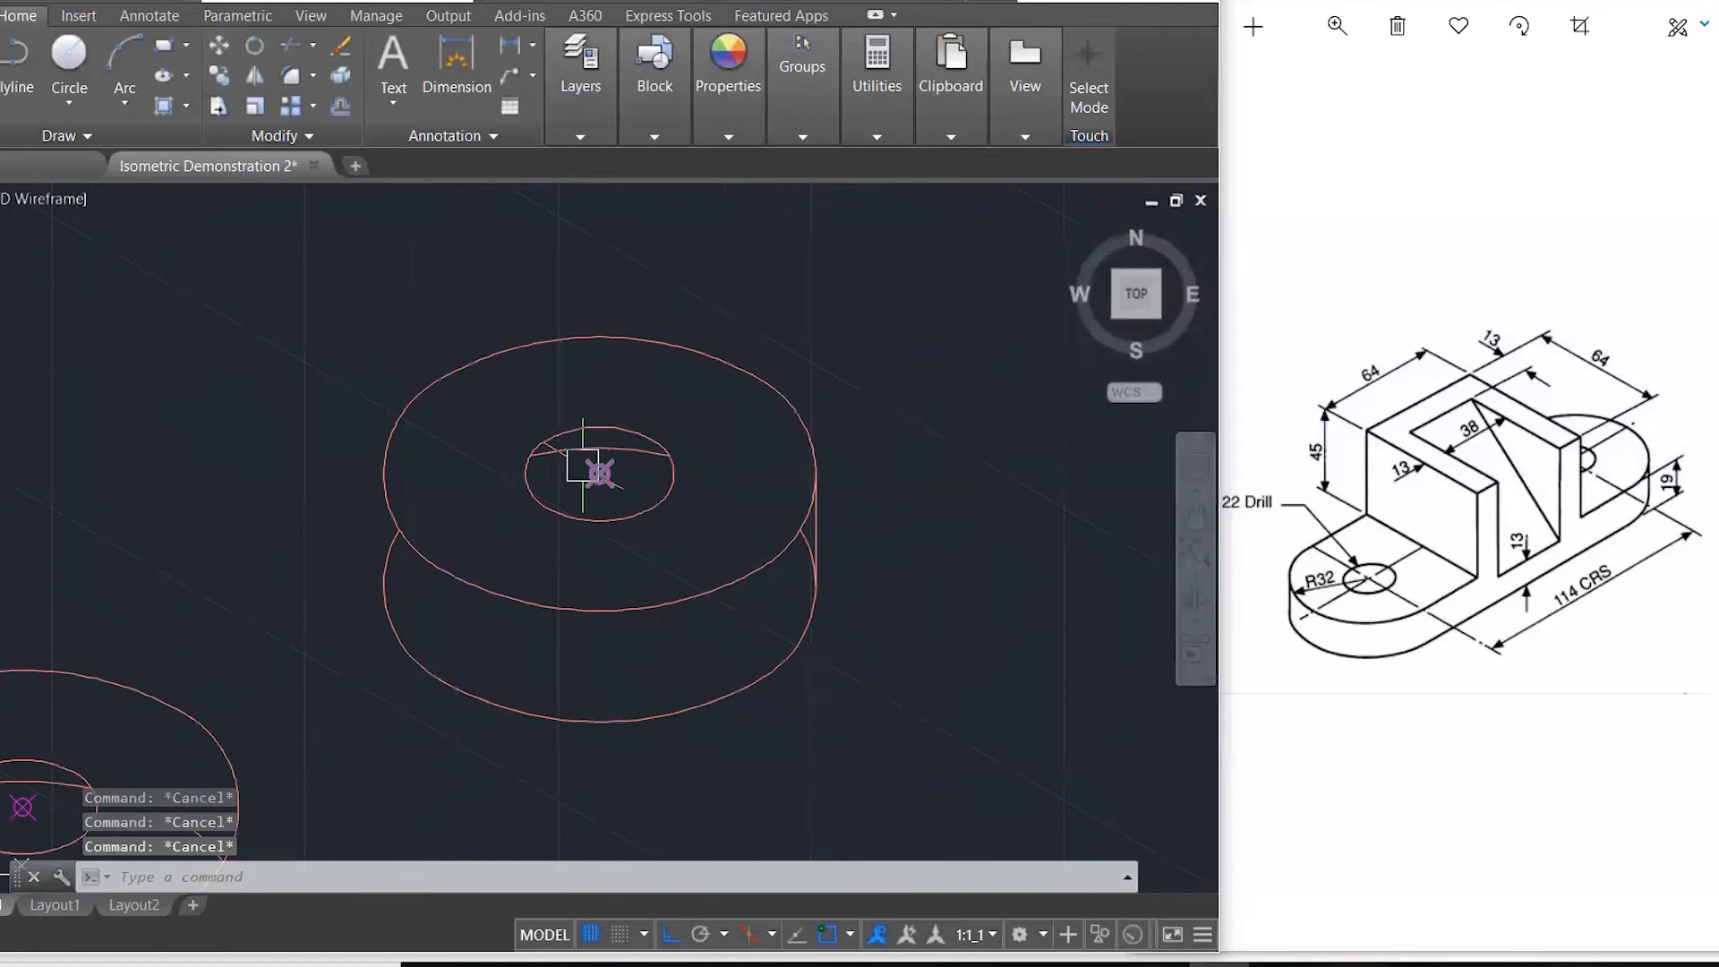
left_click(583, 466)
key("Delete")
scroll(793, 466, "down", 1)
scroll(798, 506, "up", 4)
scroll(761, 520, "down", 7)
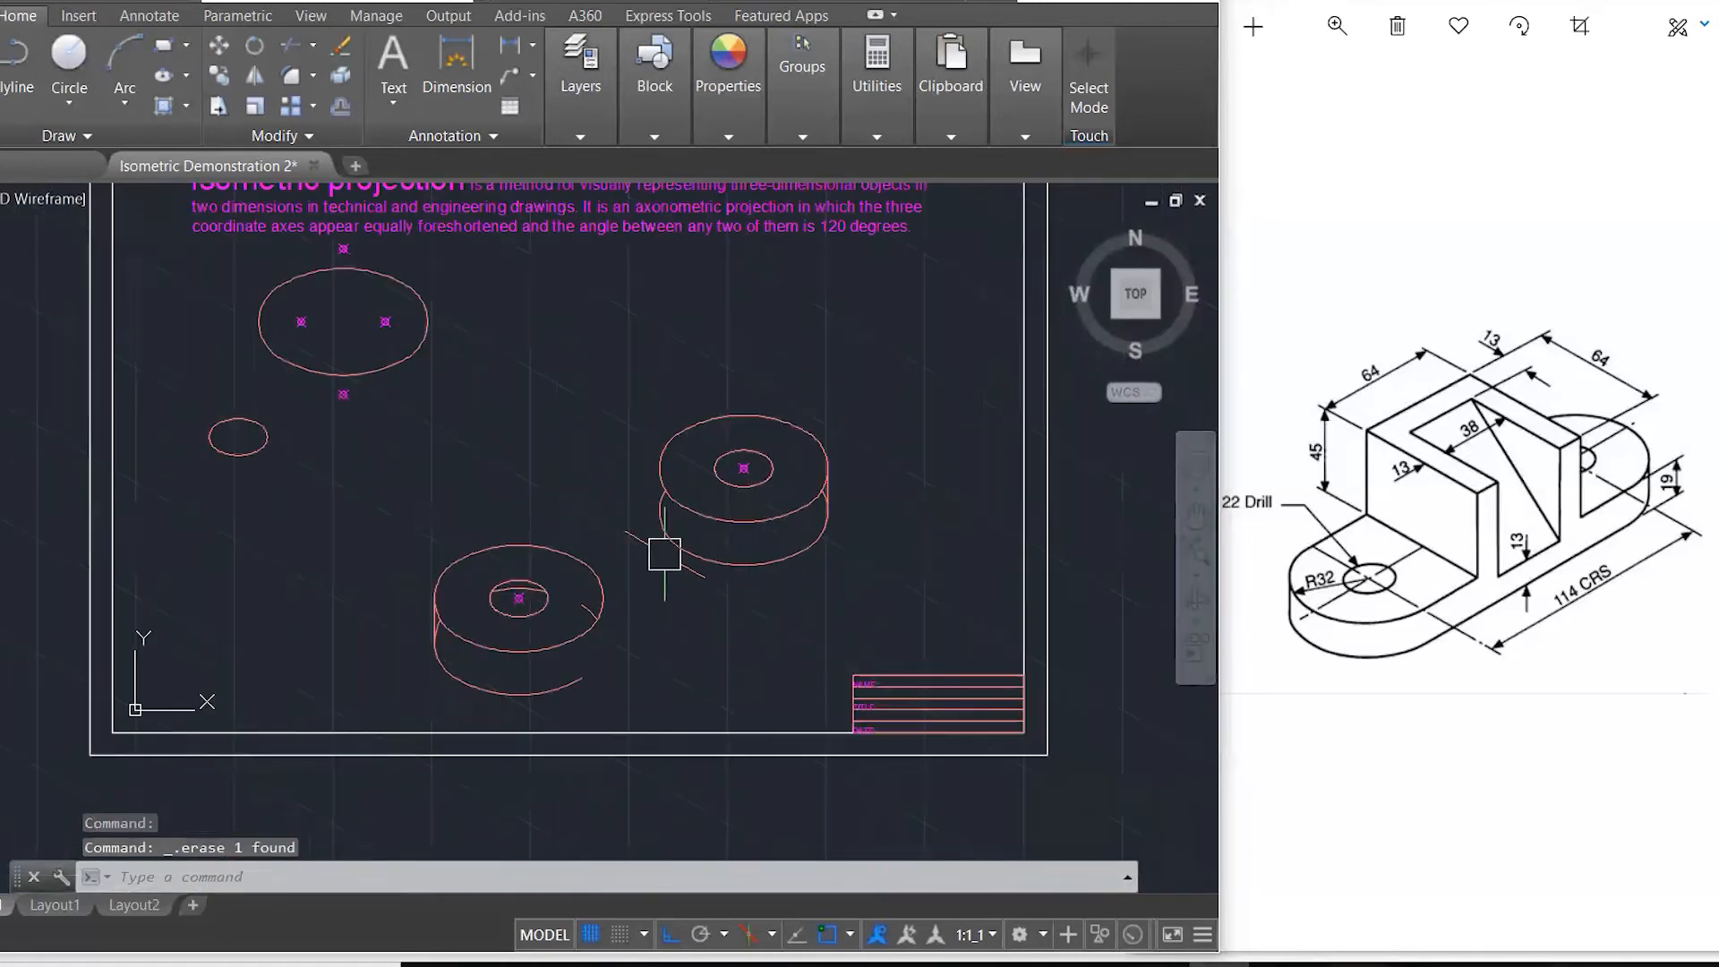
- Erase the leftover arc segment inside the front end's hole
scroll(574, 647, "up", 4)
left_click(607, 549)
key("Delete")
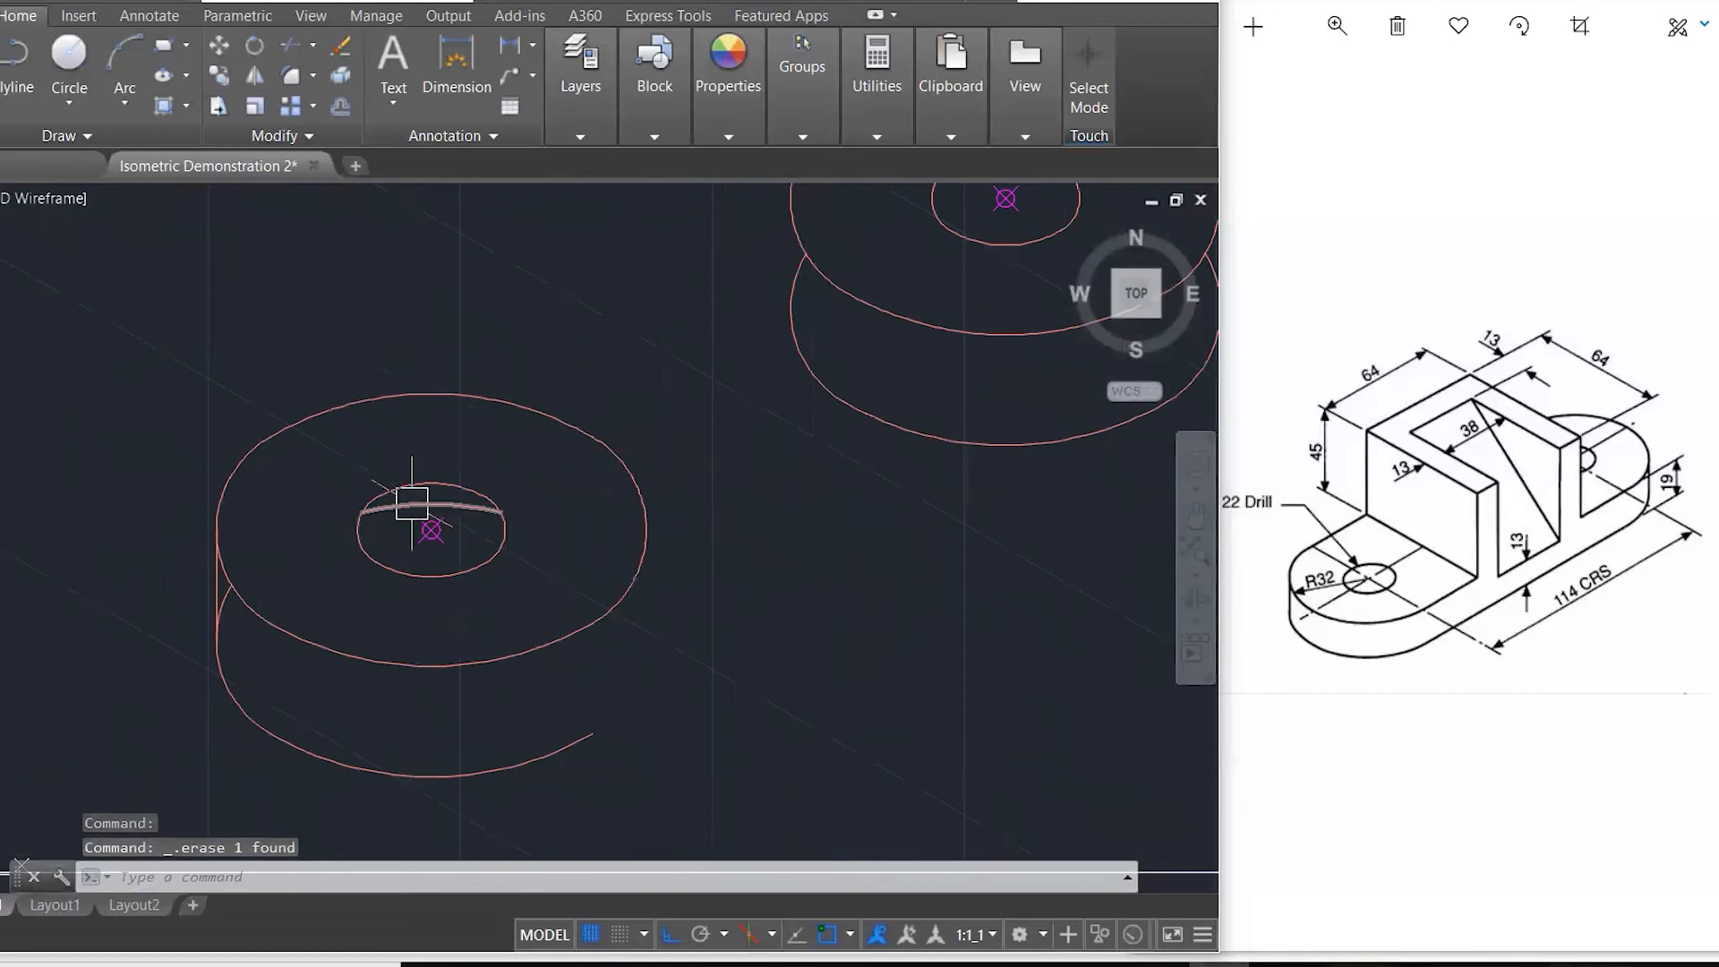
scroll(625, 415, "down", 2)
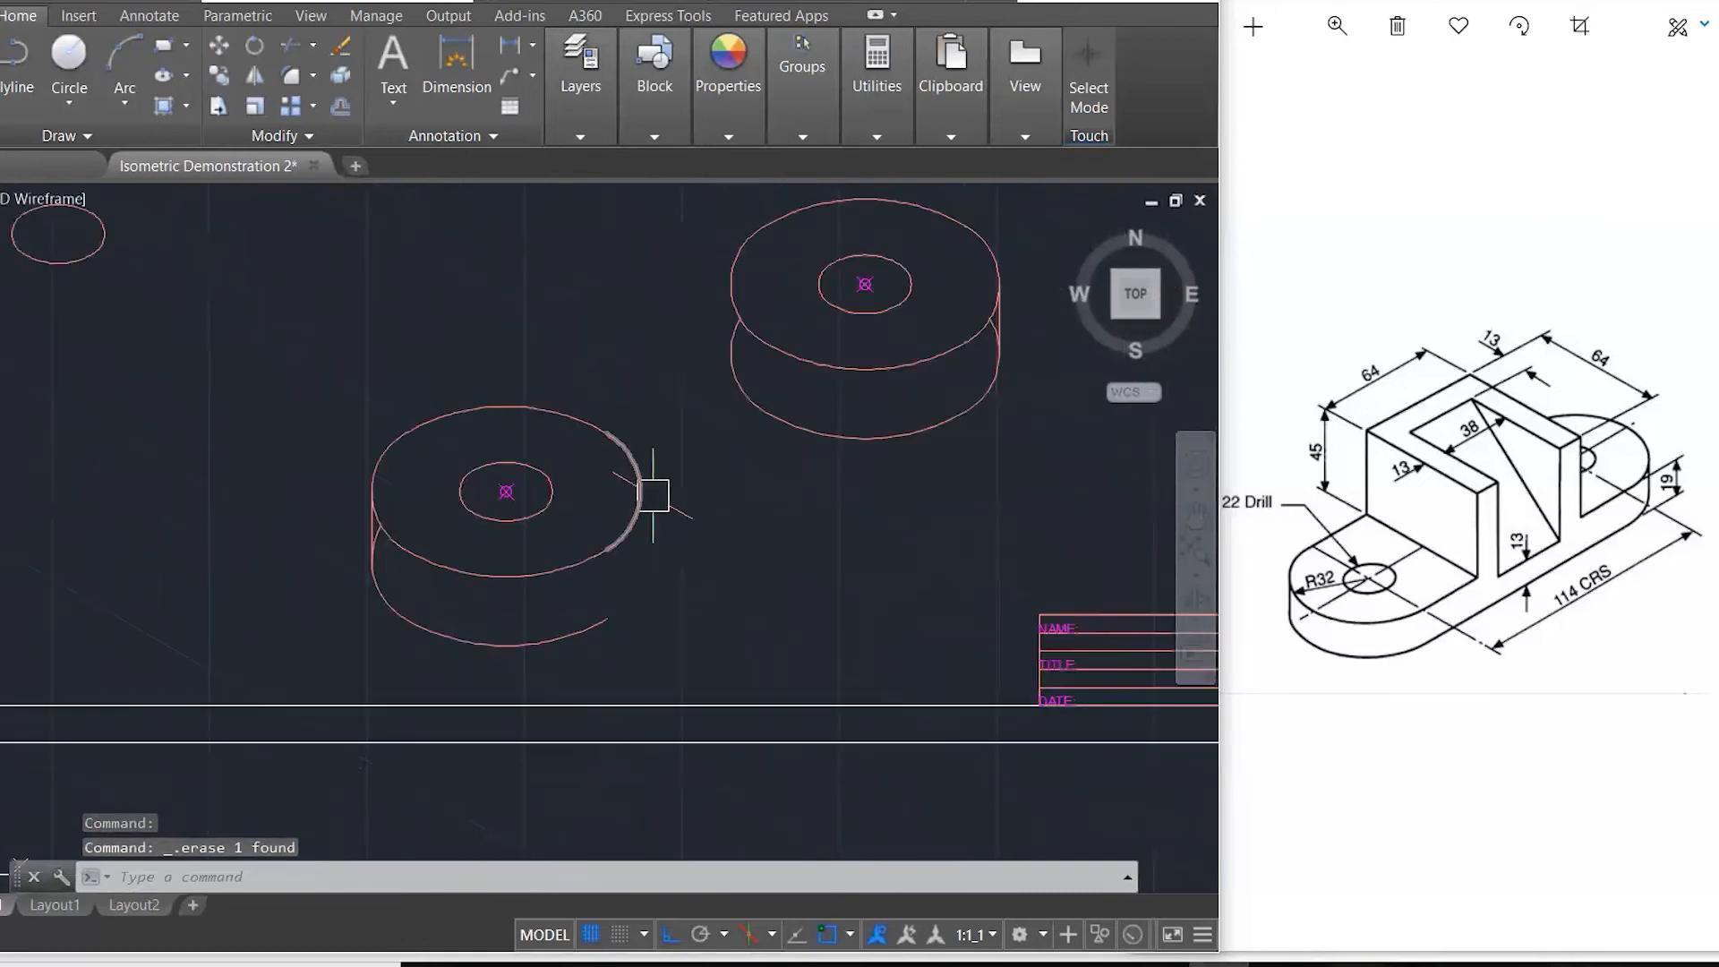
- Trim the hidden arc between the vertical edge and the upper circle on the front end's left side
type("tr")
key("Return")
left_click(774, 674)
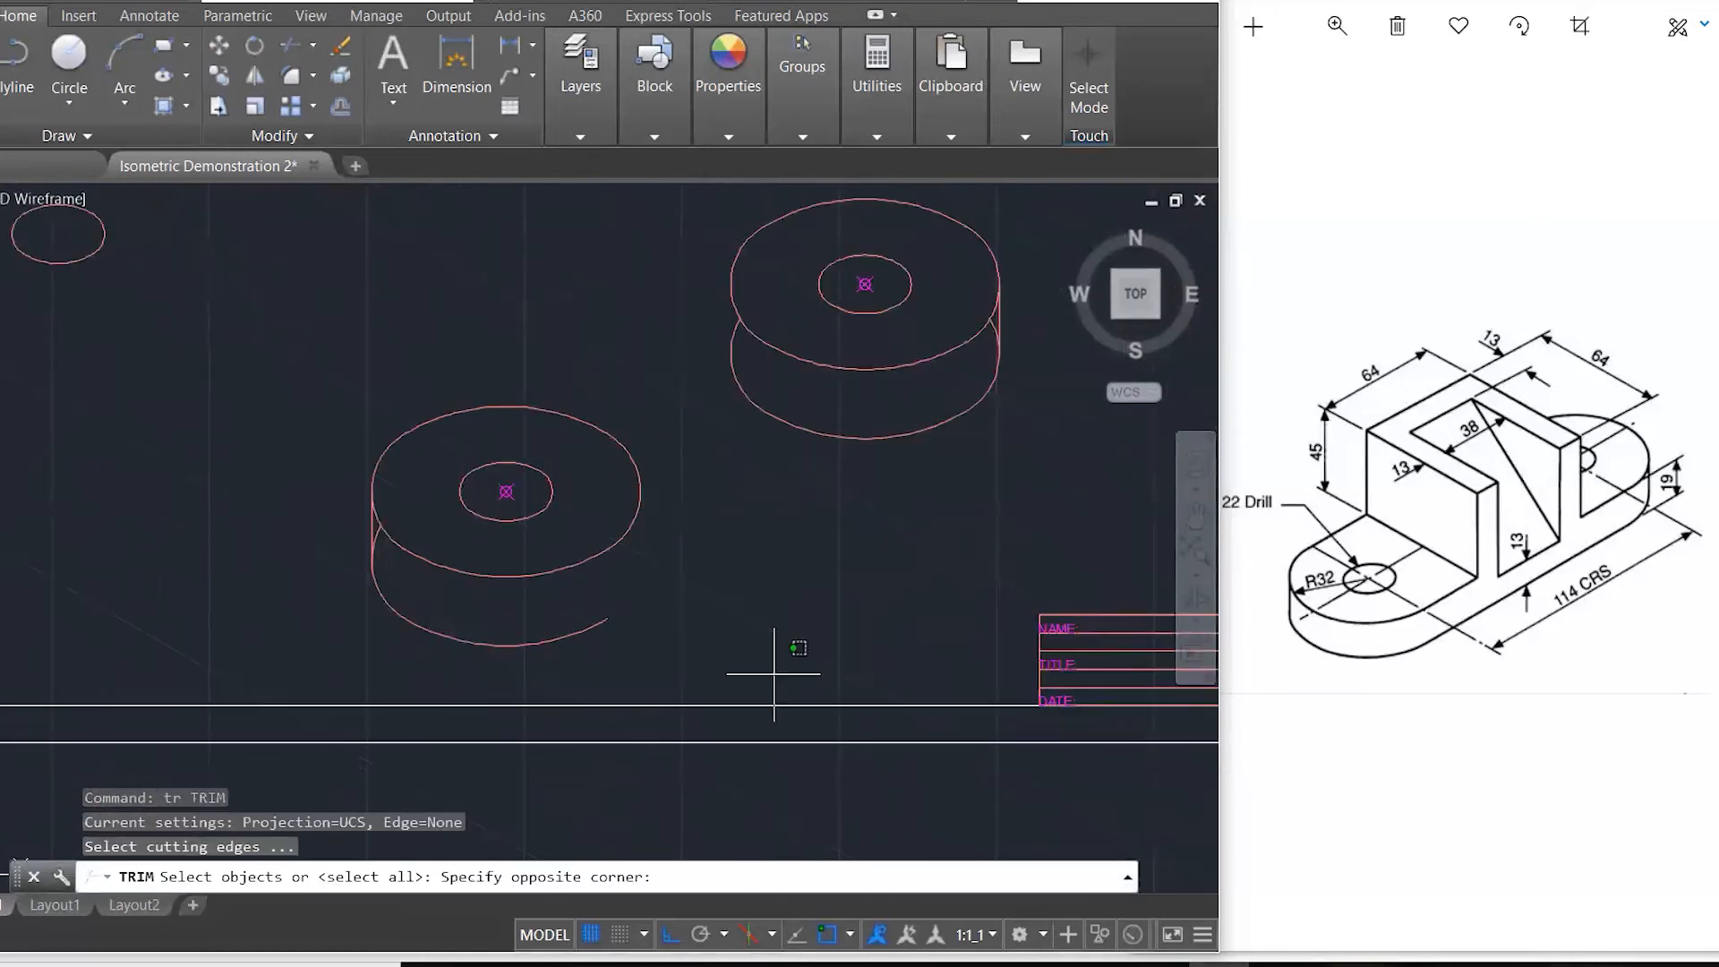
left_click(363, 366)
scroll(421, 533, "up", 4)
key("Return")
left_click(251, 568)
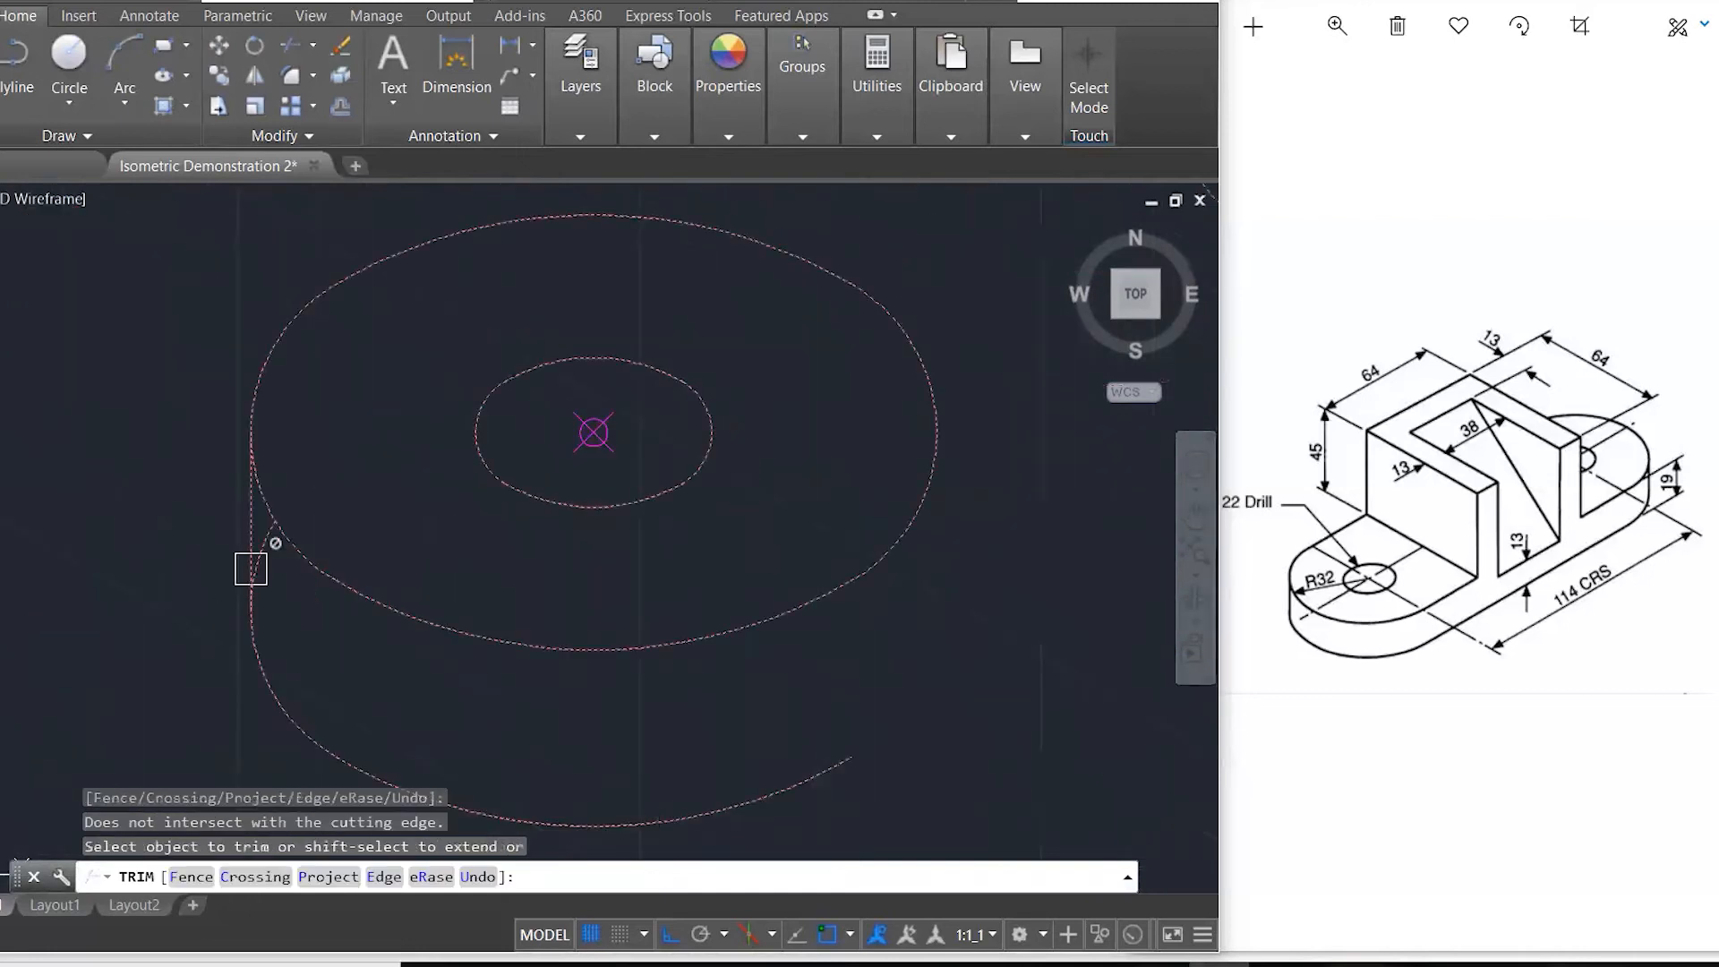
left_click(271, 550)
scroll(287, 480, "down", 4)
left_click(412, 501)
left_click(898, 310)
scroll(899, 310, "up", 5)
scroll(891, 307, "down", 5)
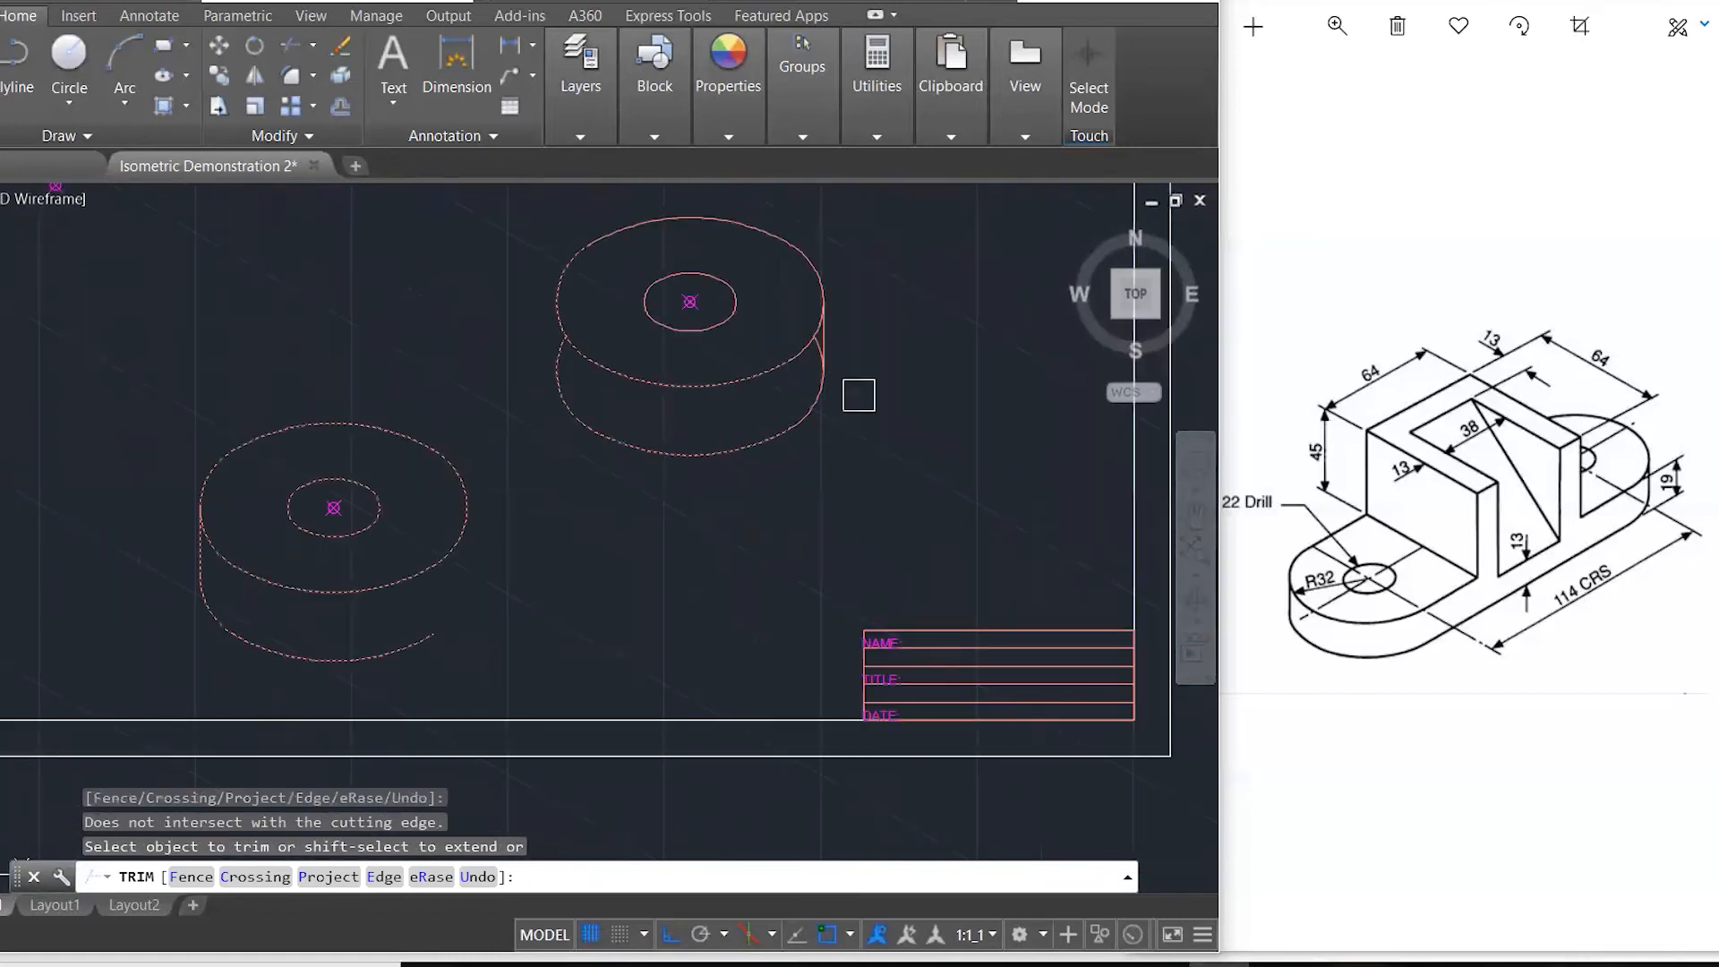
key("Escape")
key("Escape")
key("Escape")
- Trim the hidden arc between the vertical edge and the upper circle on the rear end's right side
type("tr")
key("Return")
left_click(924, 502)
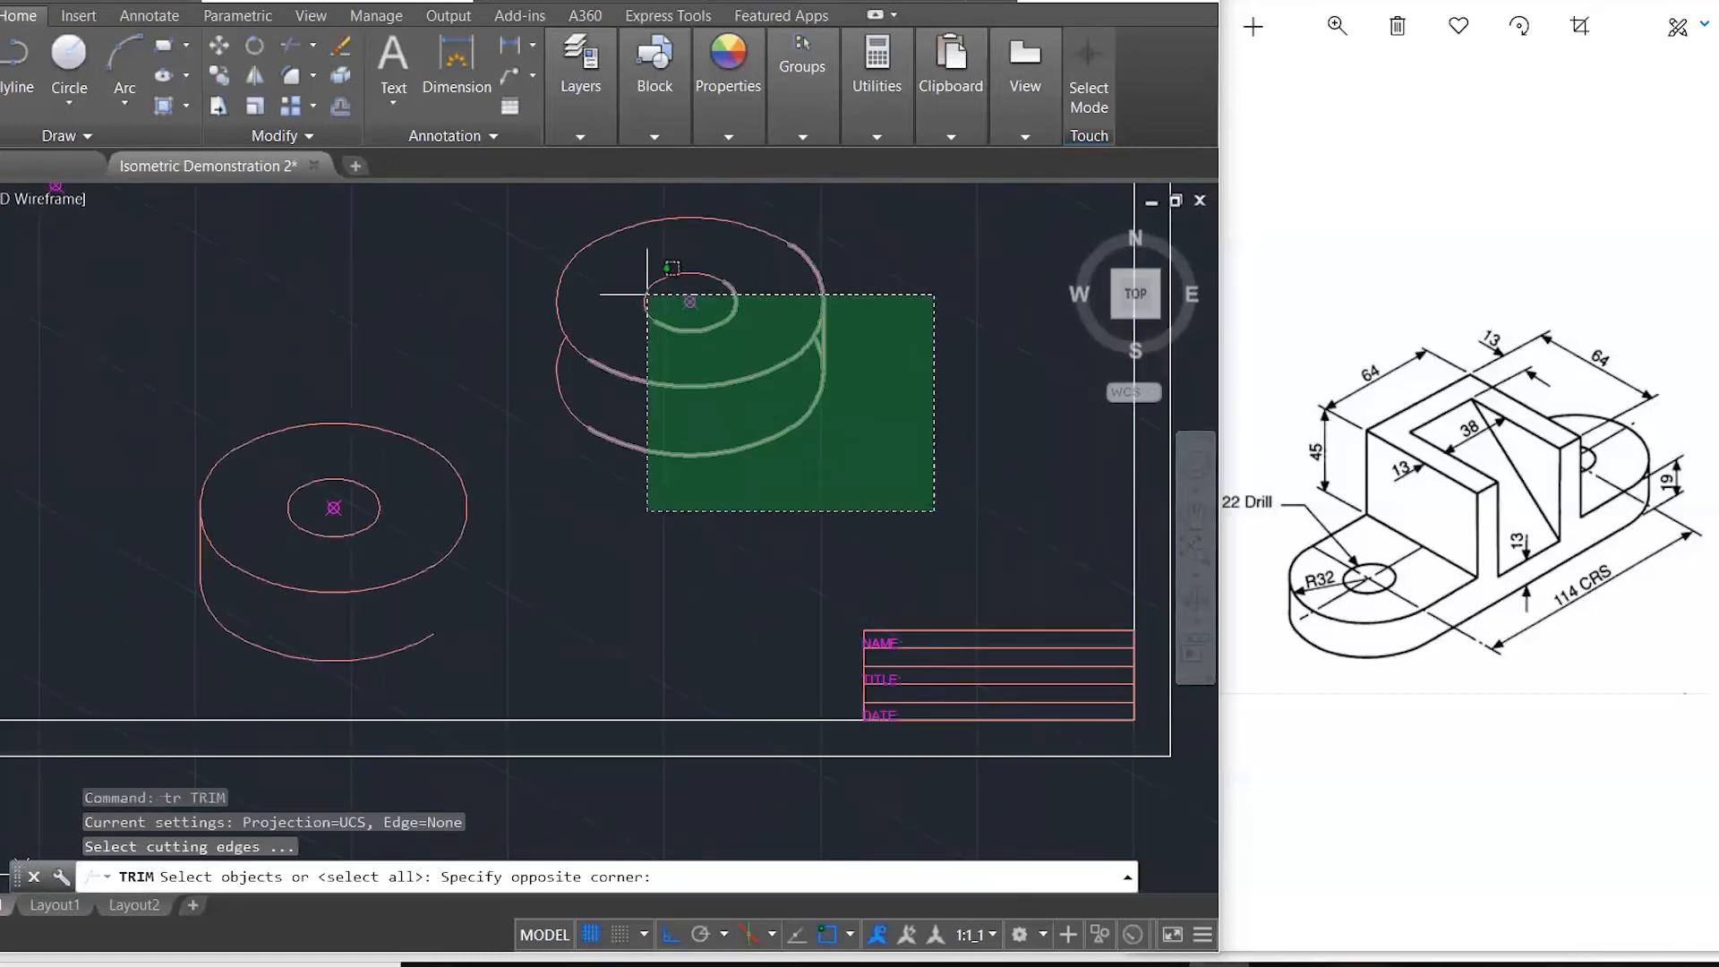
left_click(538, 212)
scroll(747, 308, "up", 4)
key("Return")
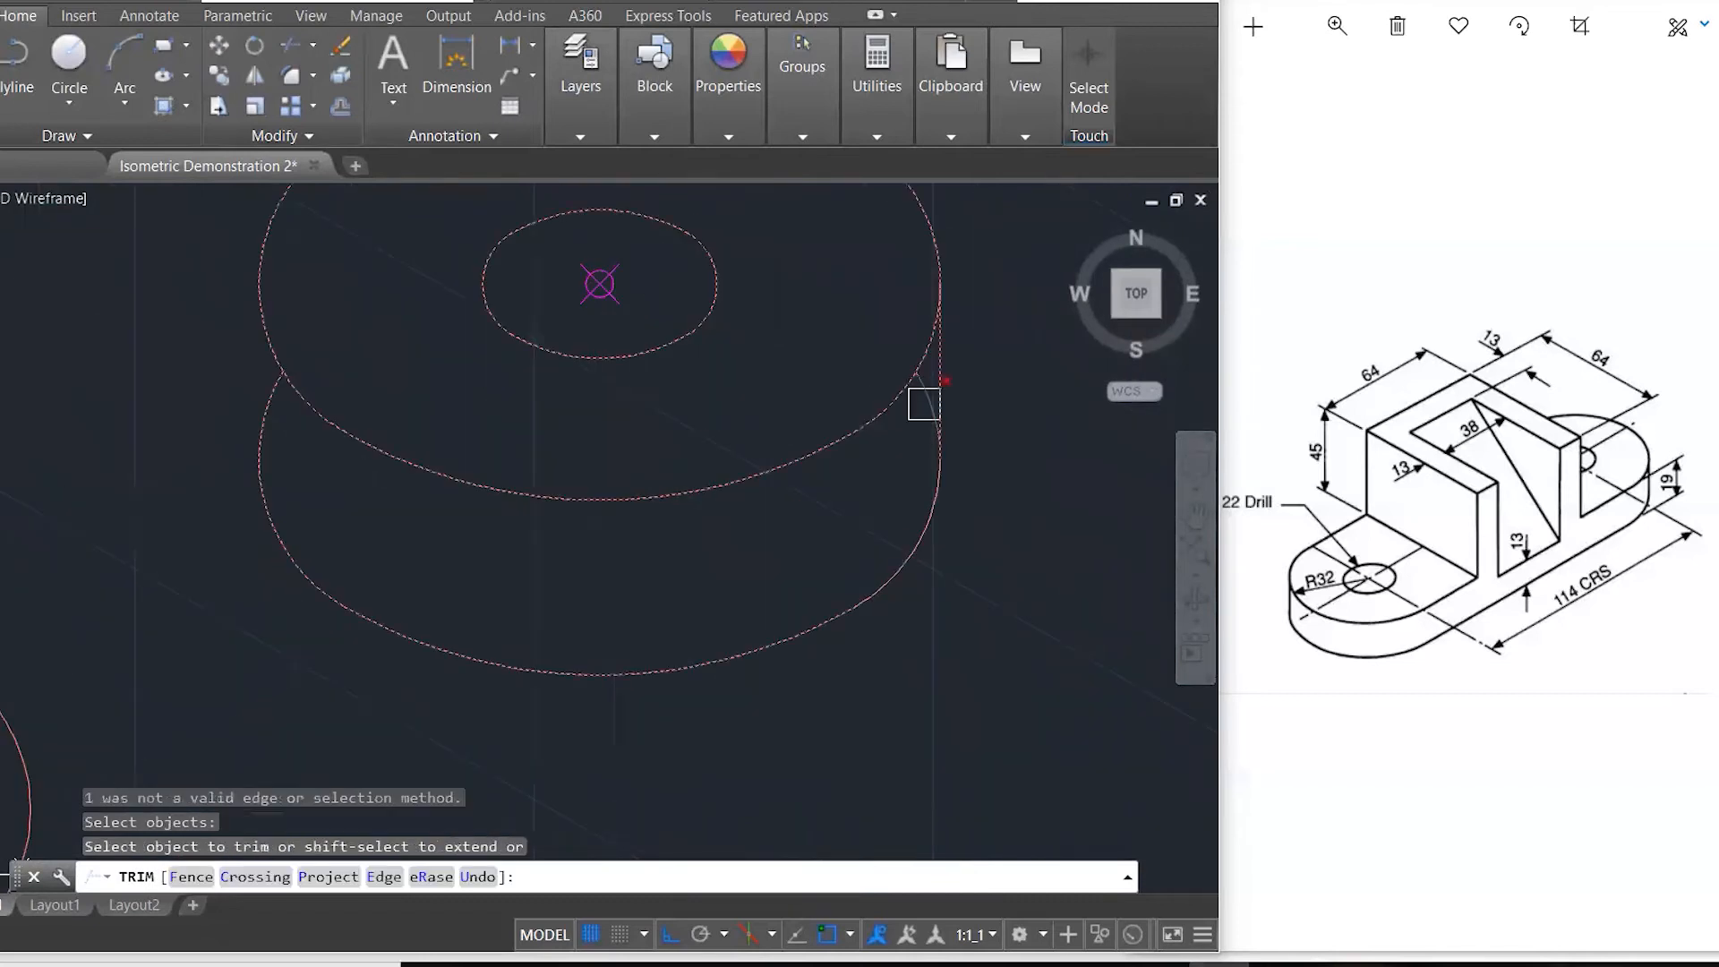
left_click(917, 404)
scroll(857, 498, "down", 4)
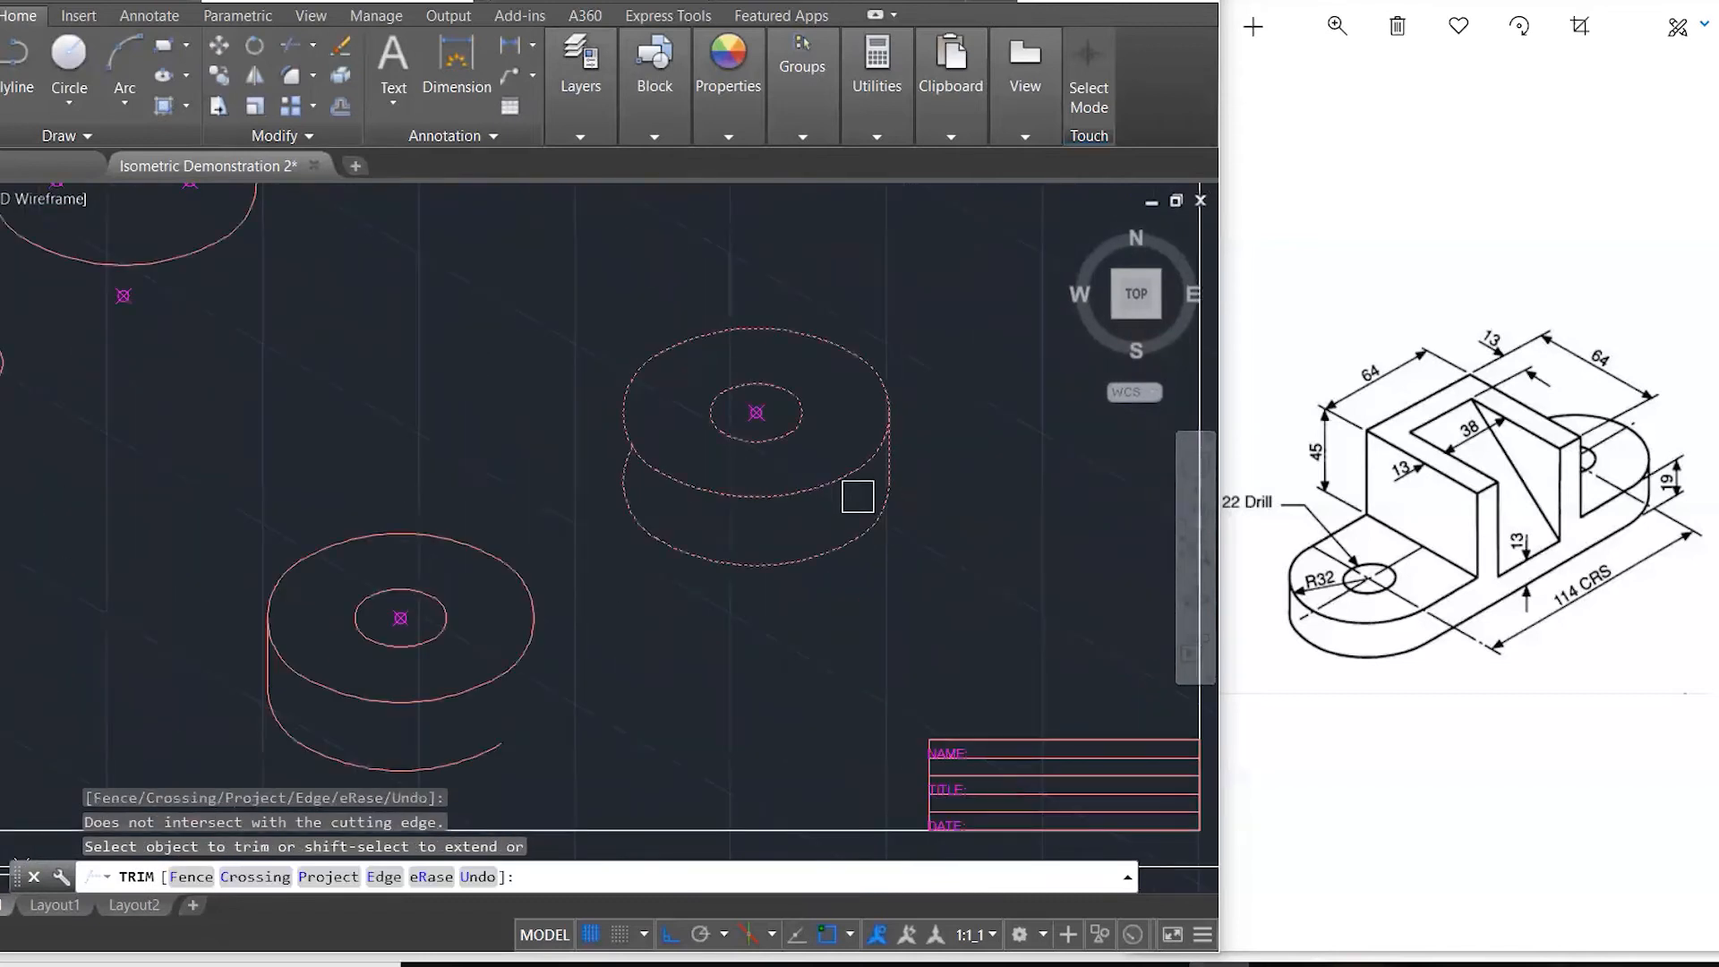
key("Escape")
key("Escape")
key("Escape")
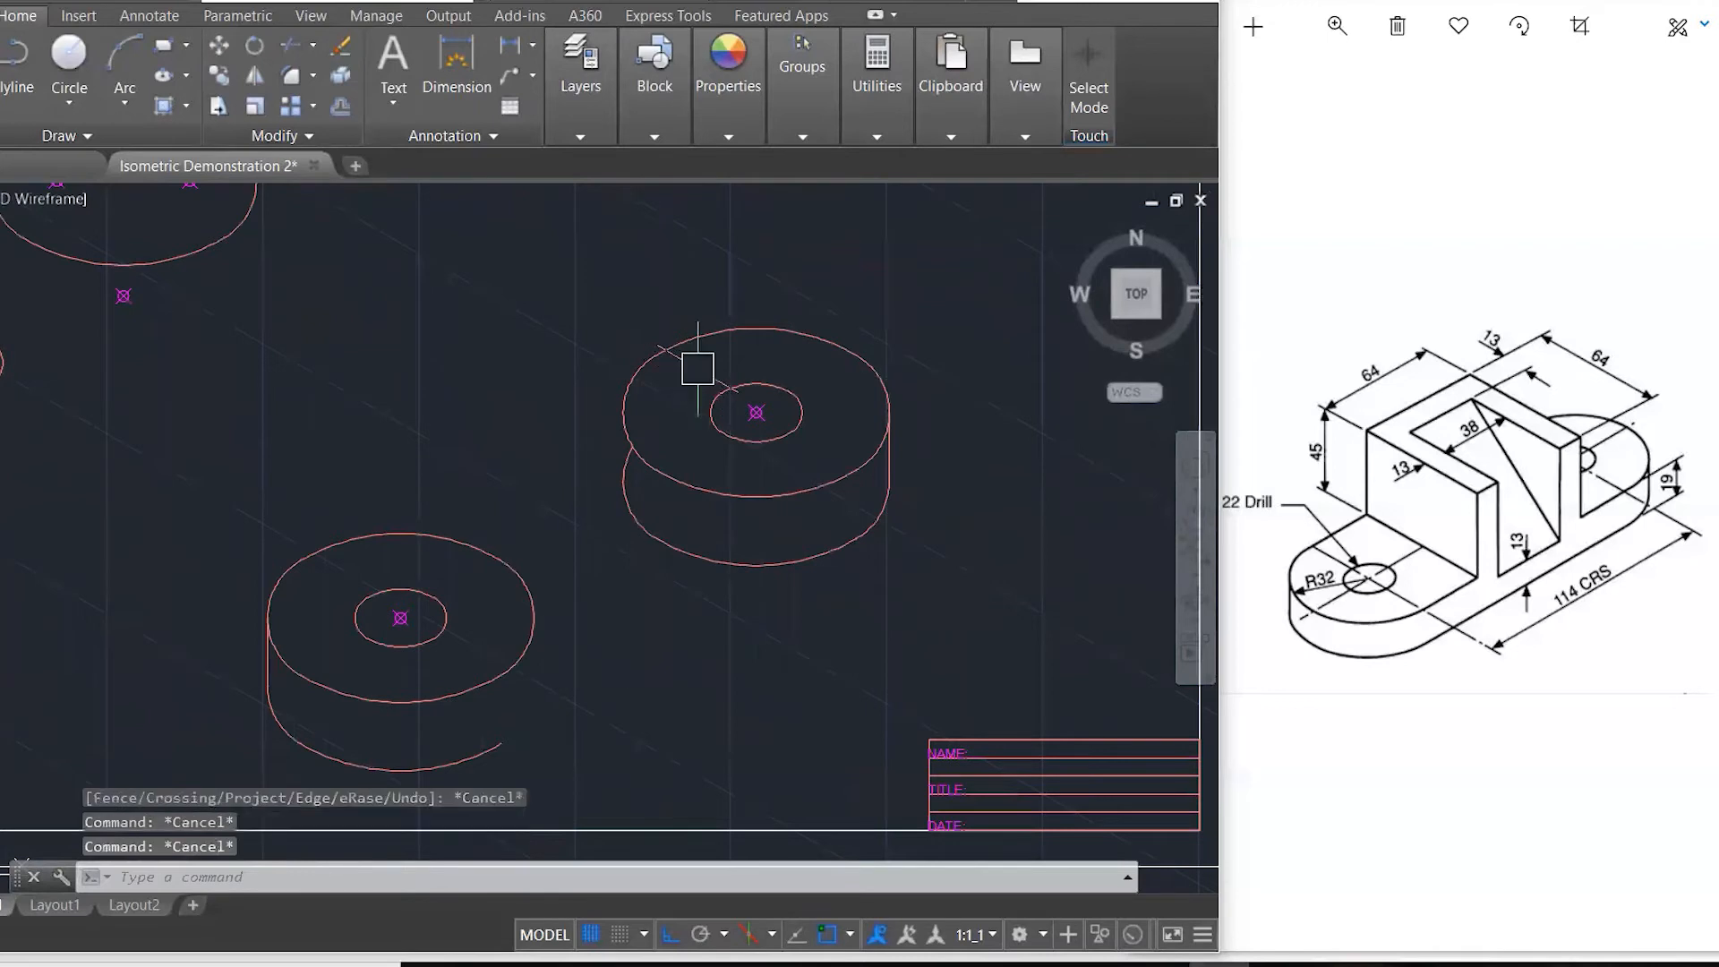
- Erase the front and left arc segments of the rear end's lower circle, keeping the piece below its right vertical edge
scroll(696, 368, "down", 2)
left_click(696, 476)
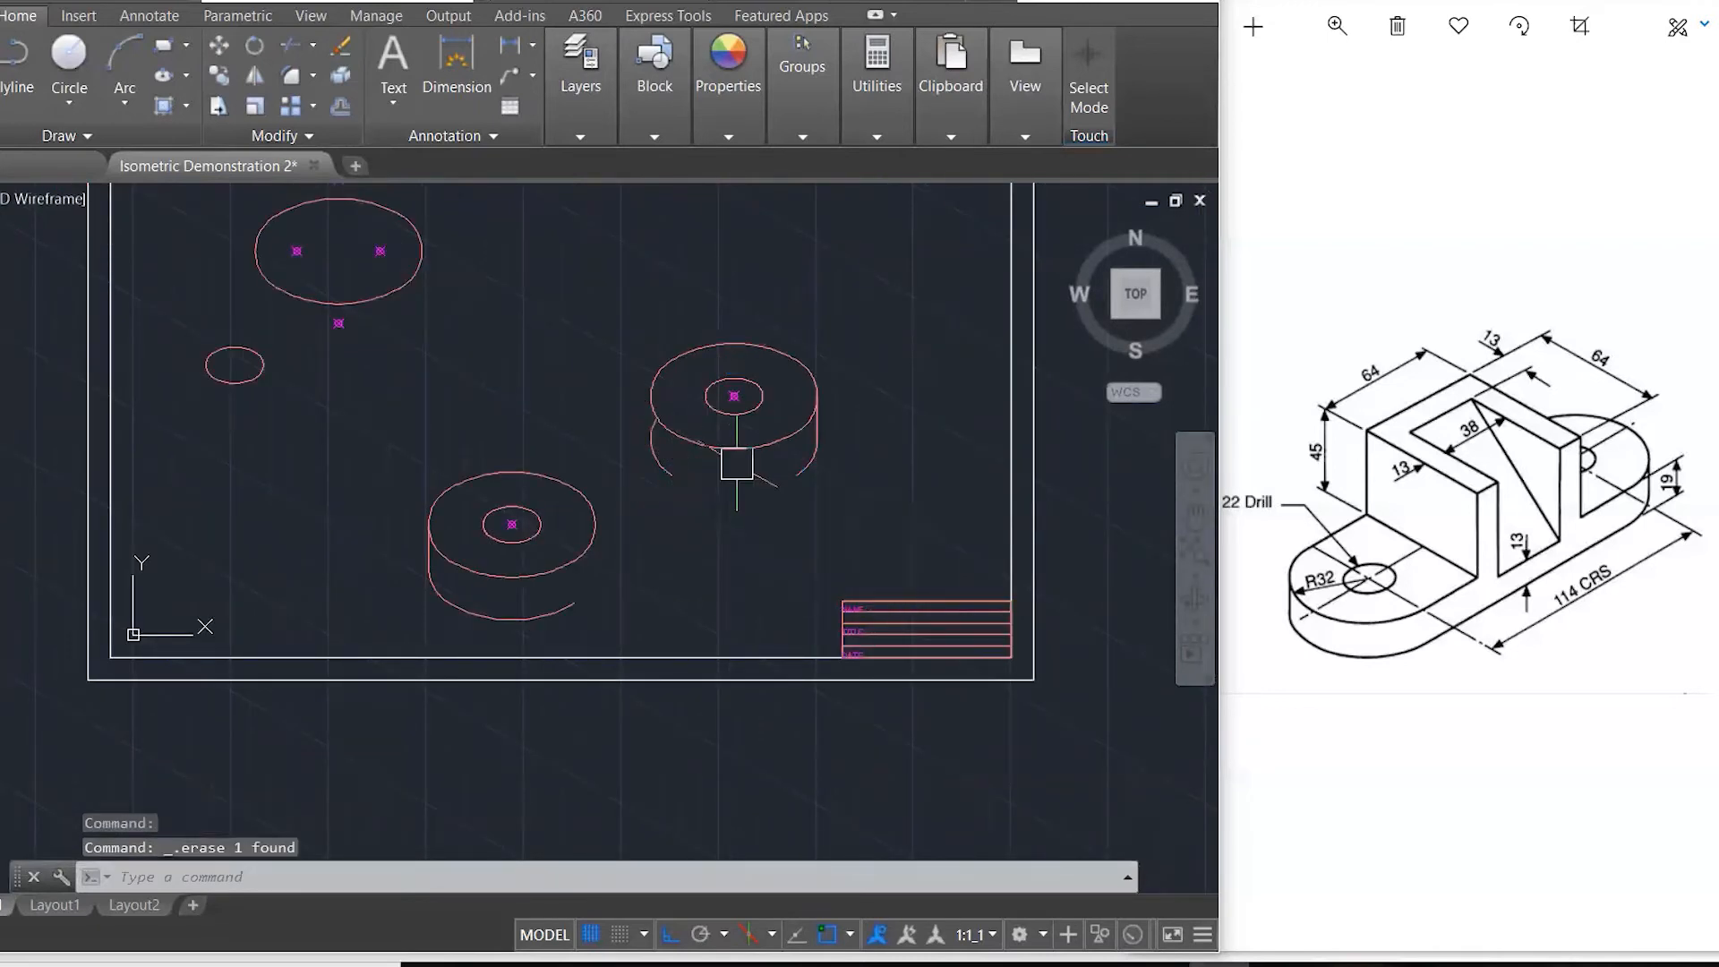
key("Delete")
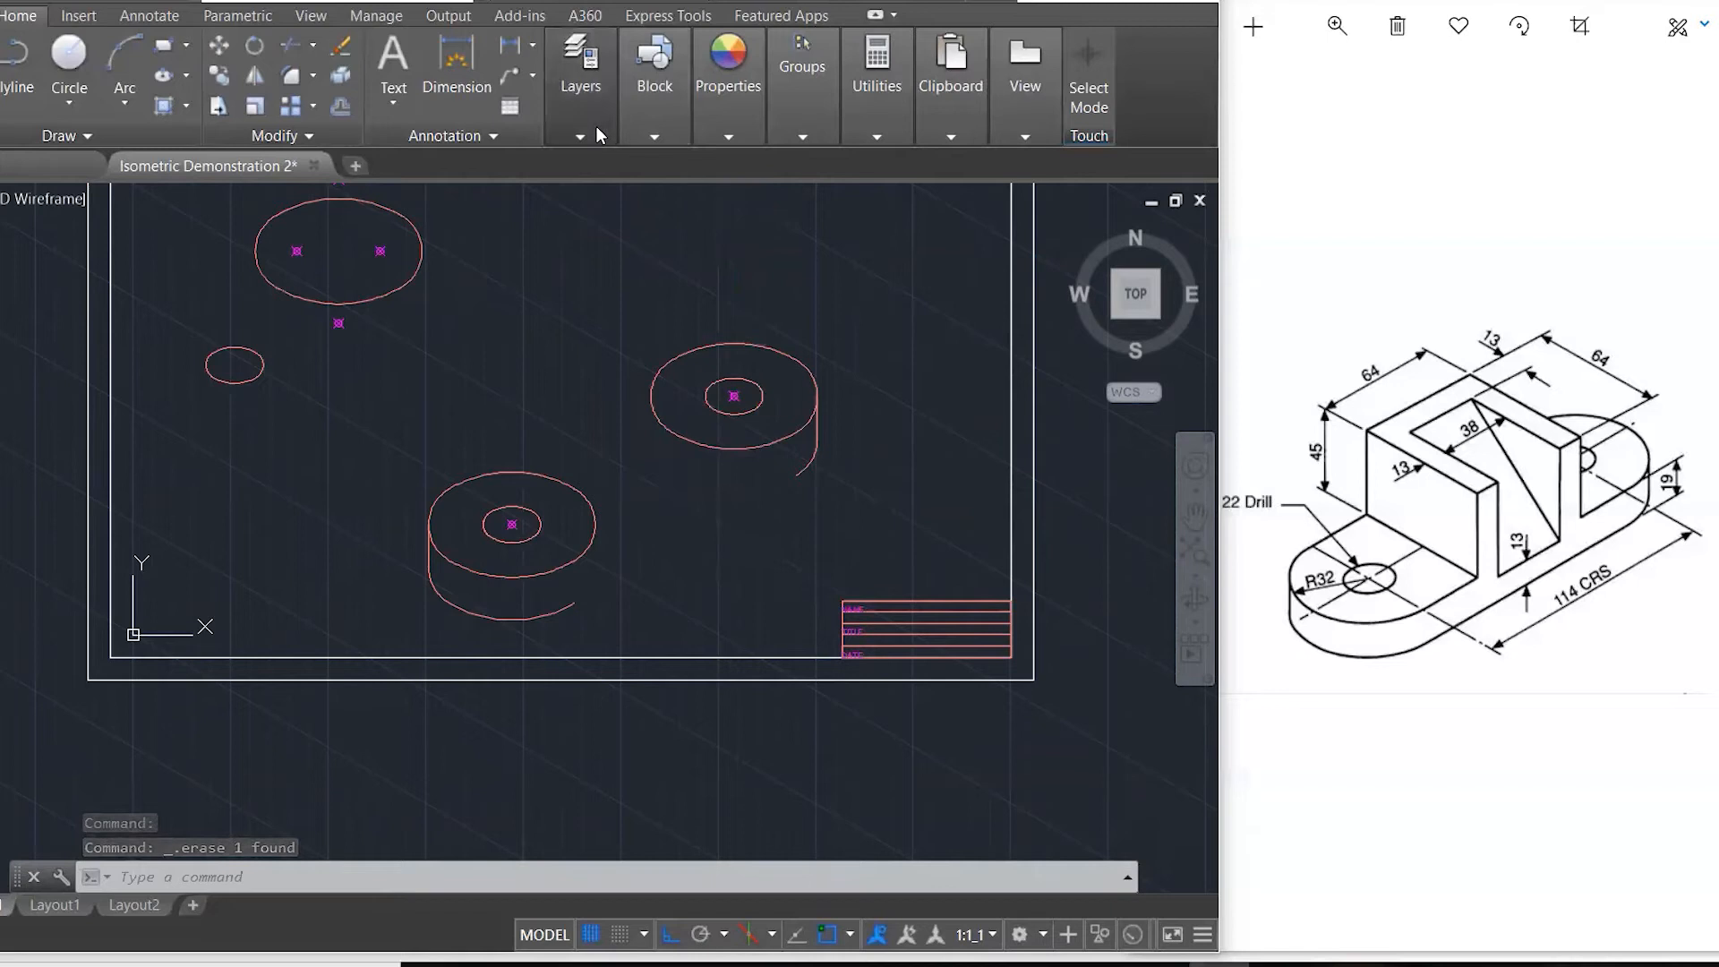
- Turn the CONSTRUCTION layer back on
left_click(580, 90)
left_click(719, 163)
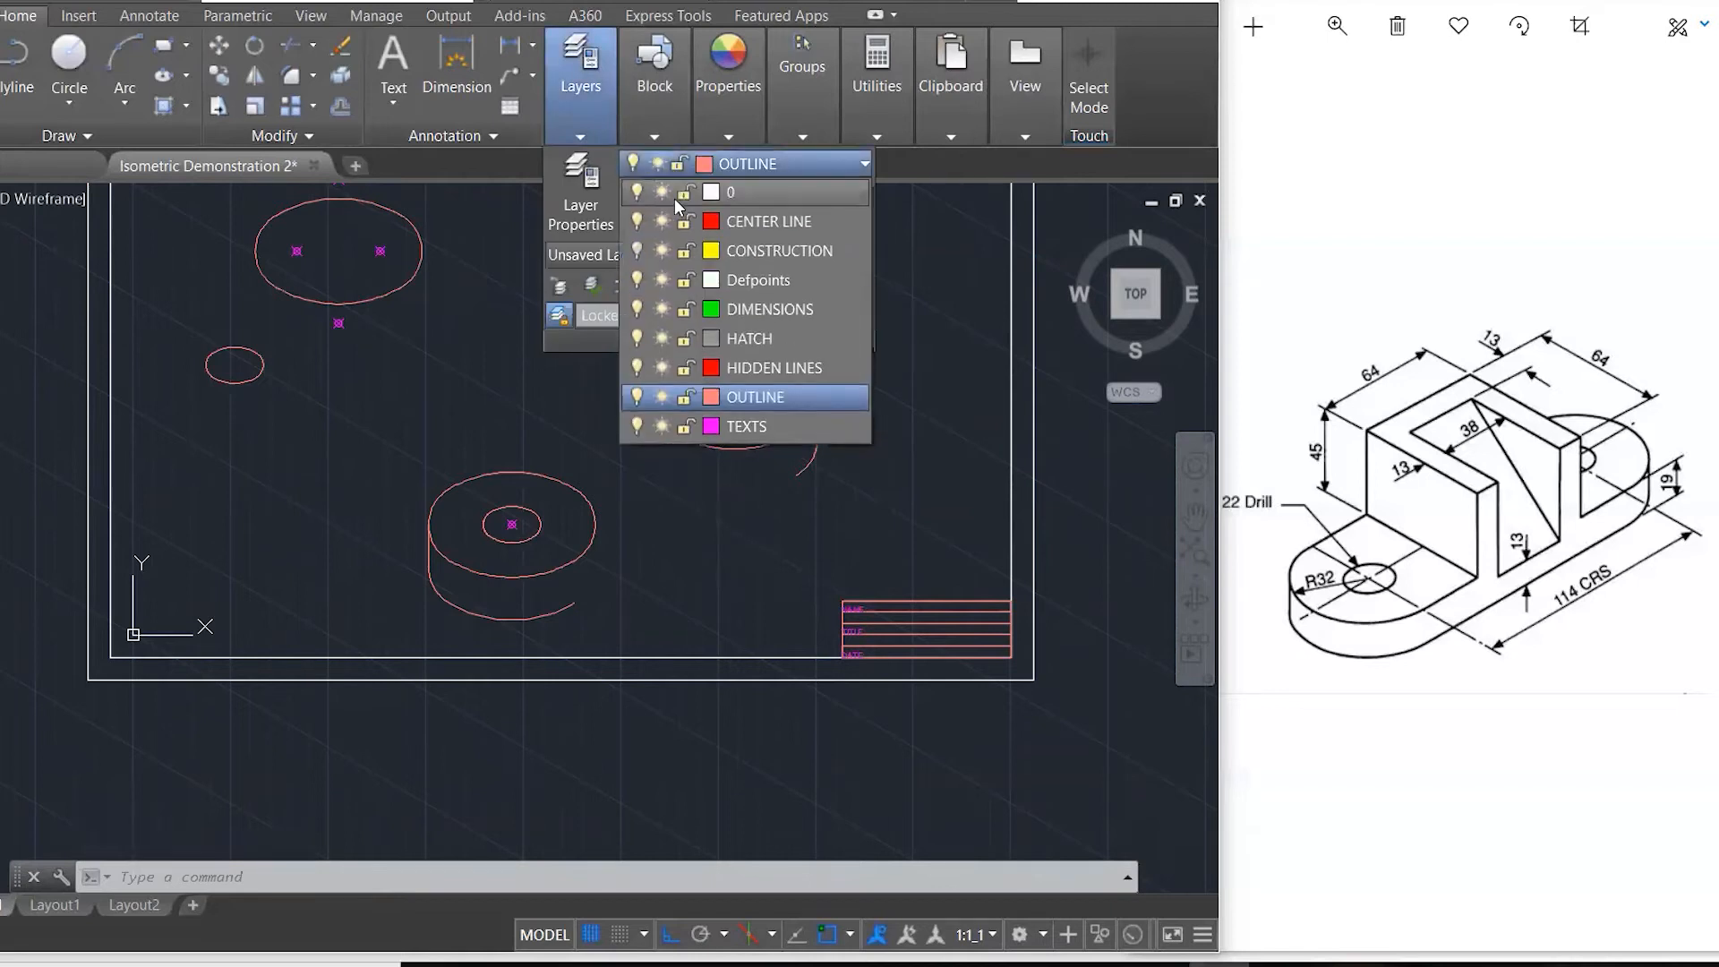
left_click(638, 251)
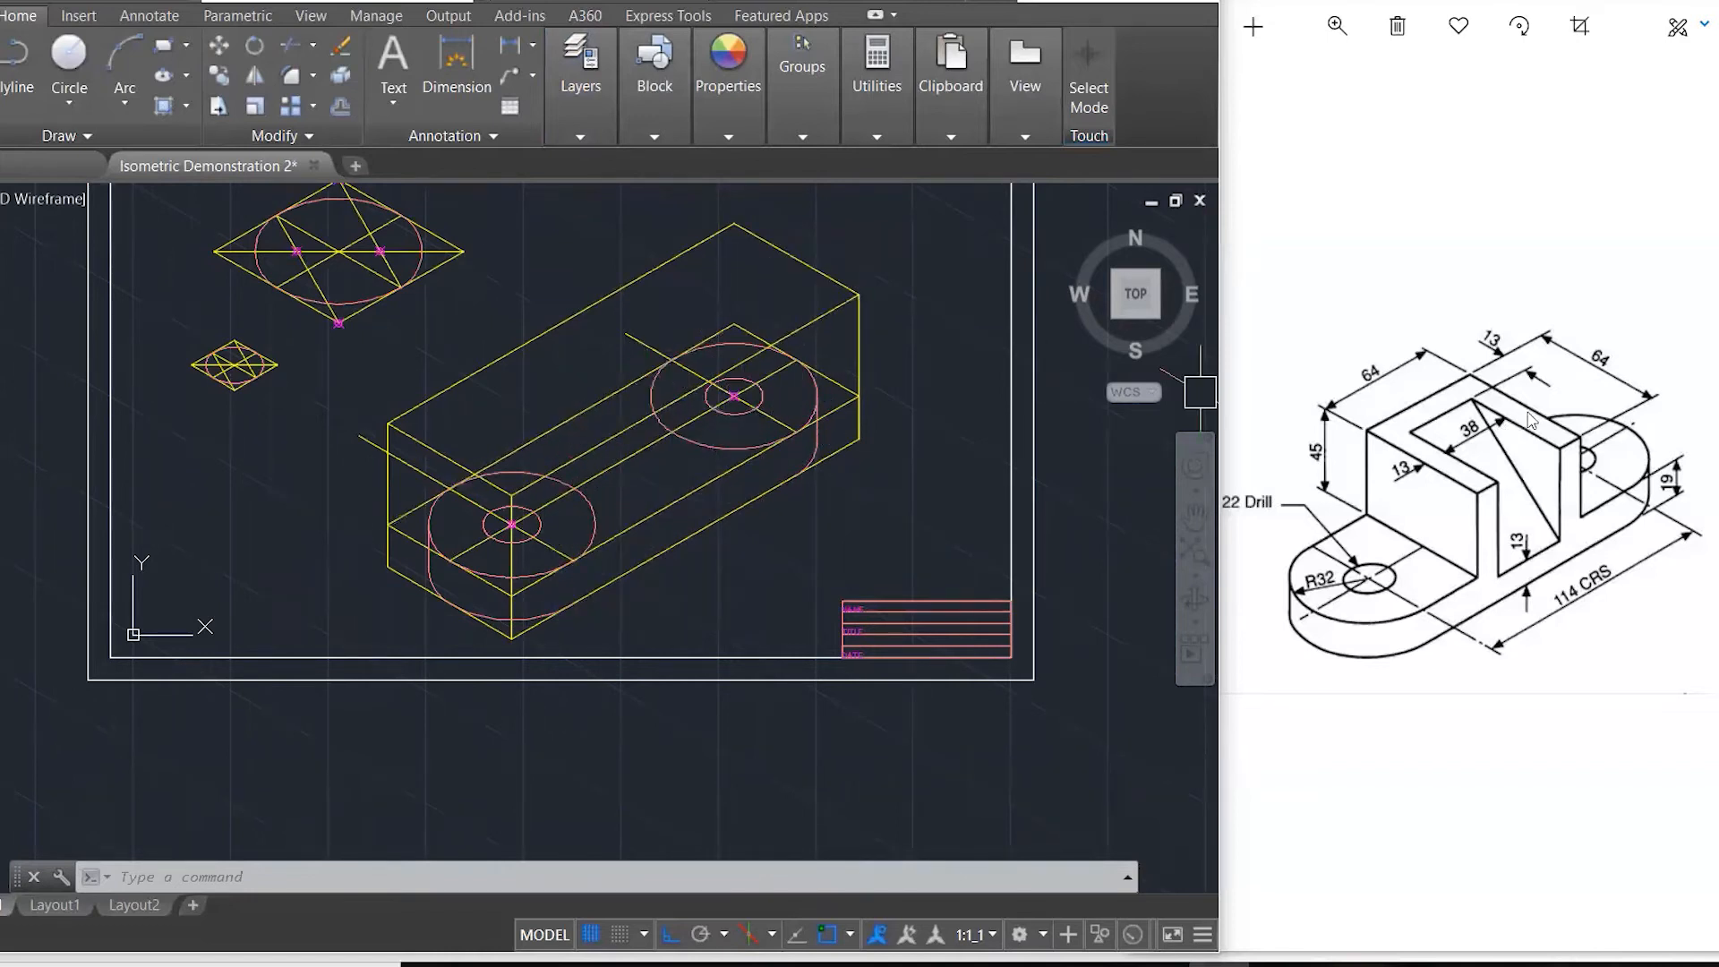
- Examine the central upright block on the reference drawing, tracing its outline and the two halves of its 64 width about the middle
mouse_move(620, 105)
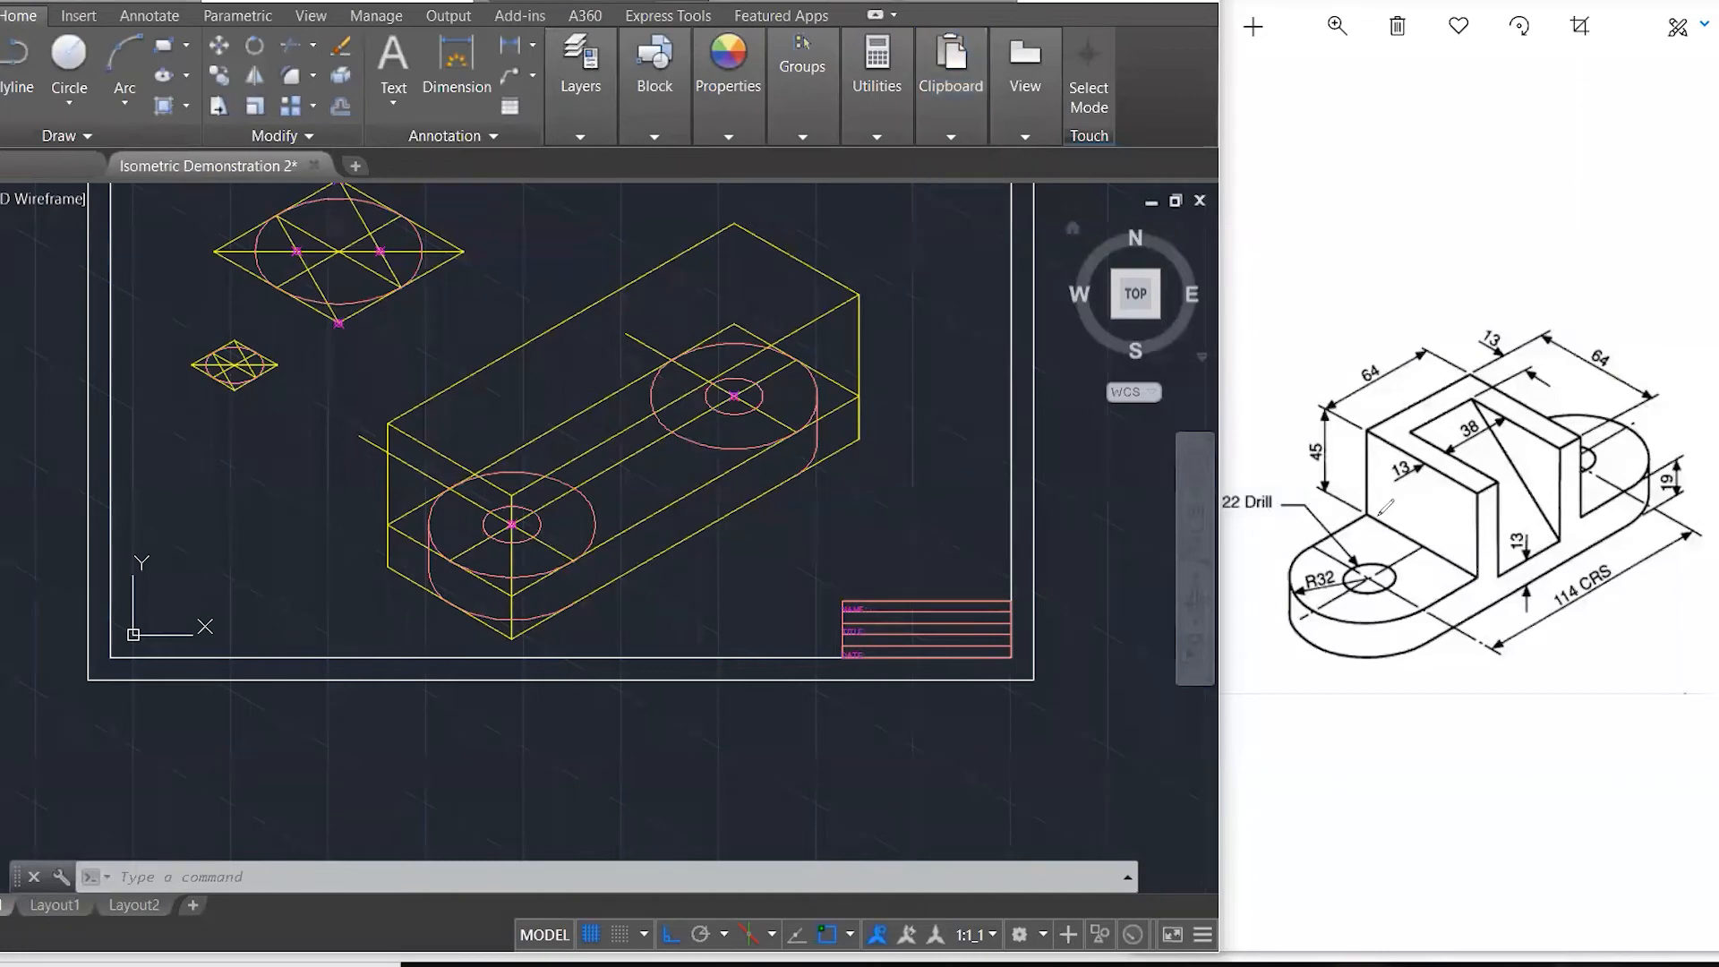
mouse_move(1365, 460)
left_mouse_down()
mouse_move(1359, 423)
mouse_move(1407, 382)
mouse_move(1468, 366)
mouse_move(1504, 391)
left_mouse_up()
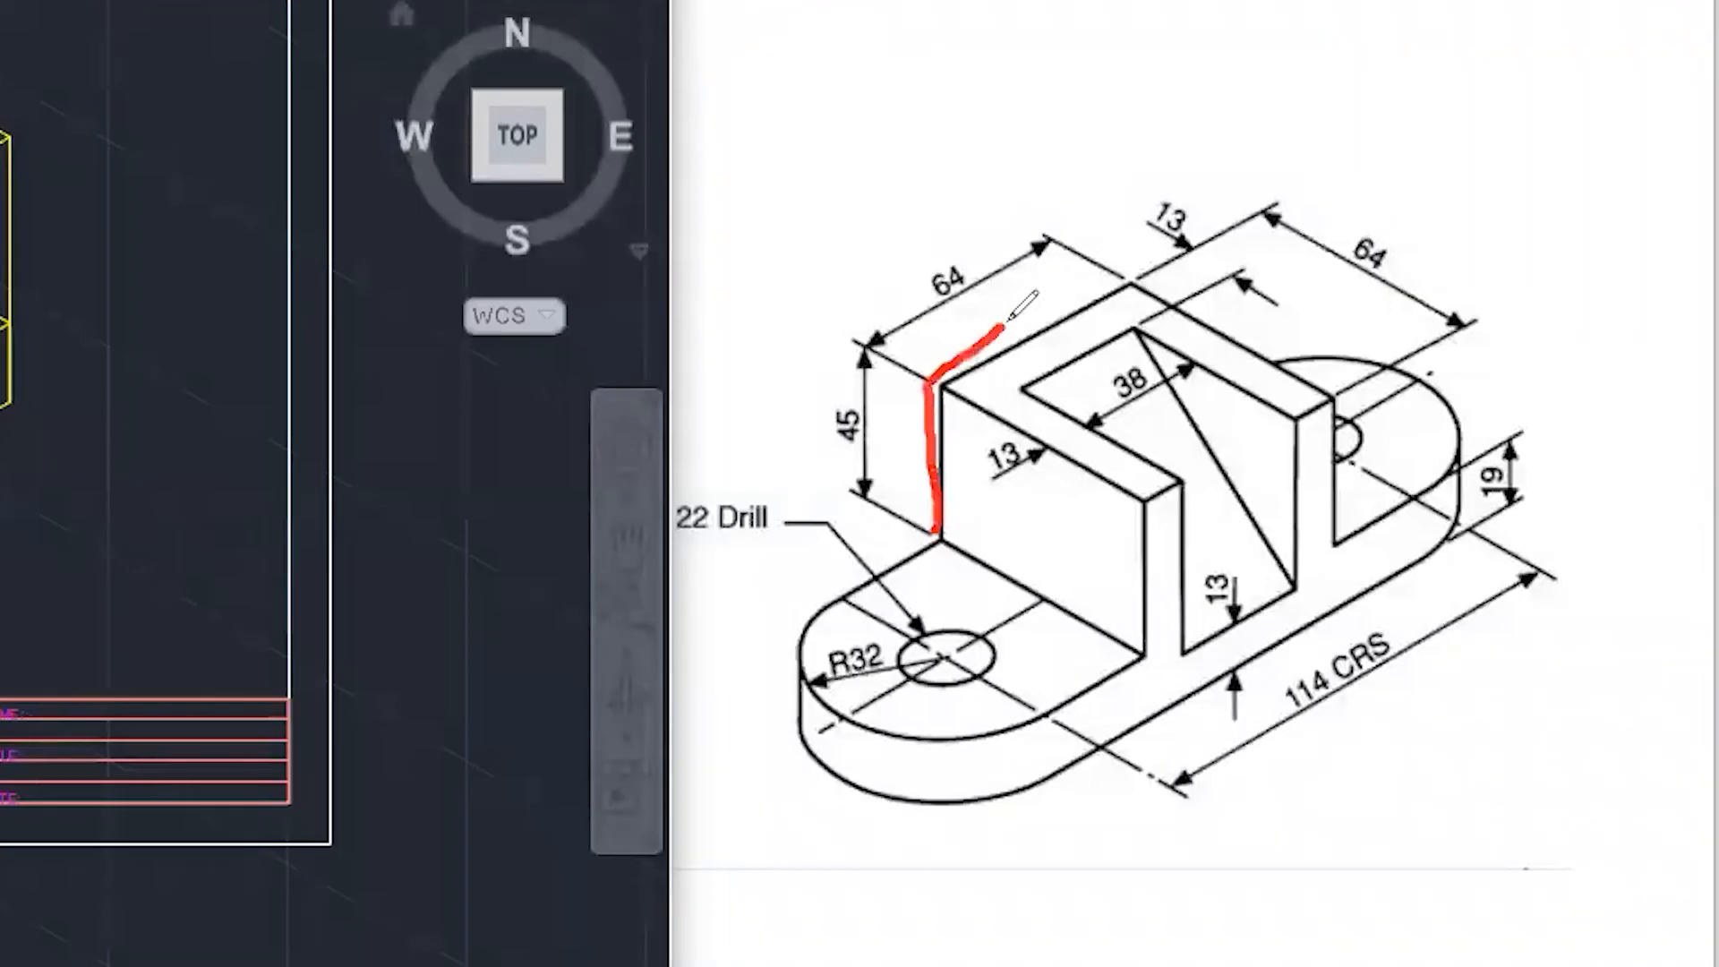
left_click_drag(1198, 315, 1344, 392)
mouse_move(1343, 455)
left_mouse_down()
mouse_move(1352, 528)
mouse_move(1204, 644)
mouse_move(1074, 616)
mouse_move(934, 532)
left_mouse_up()
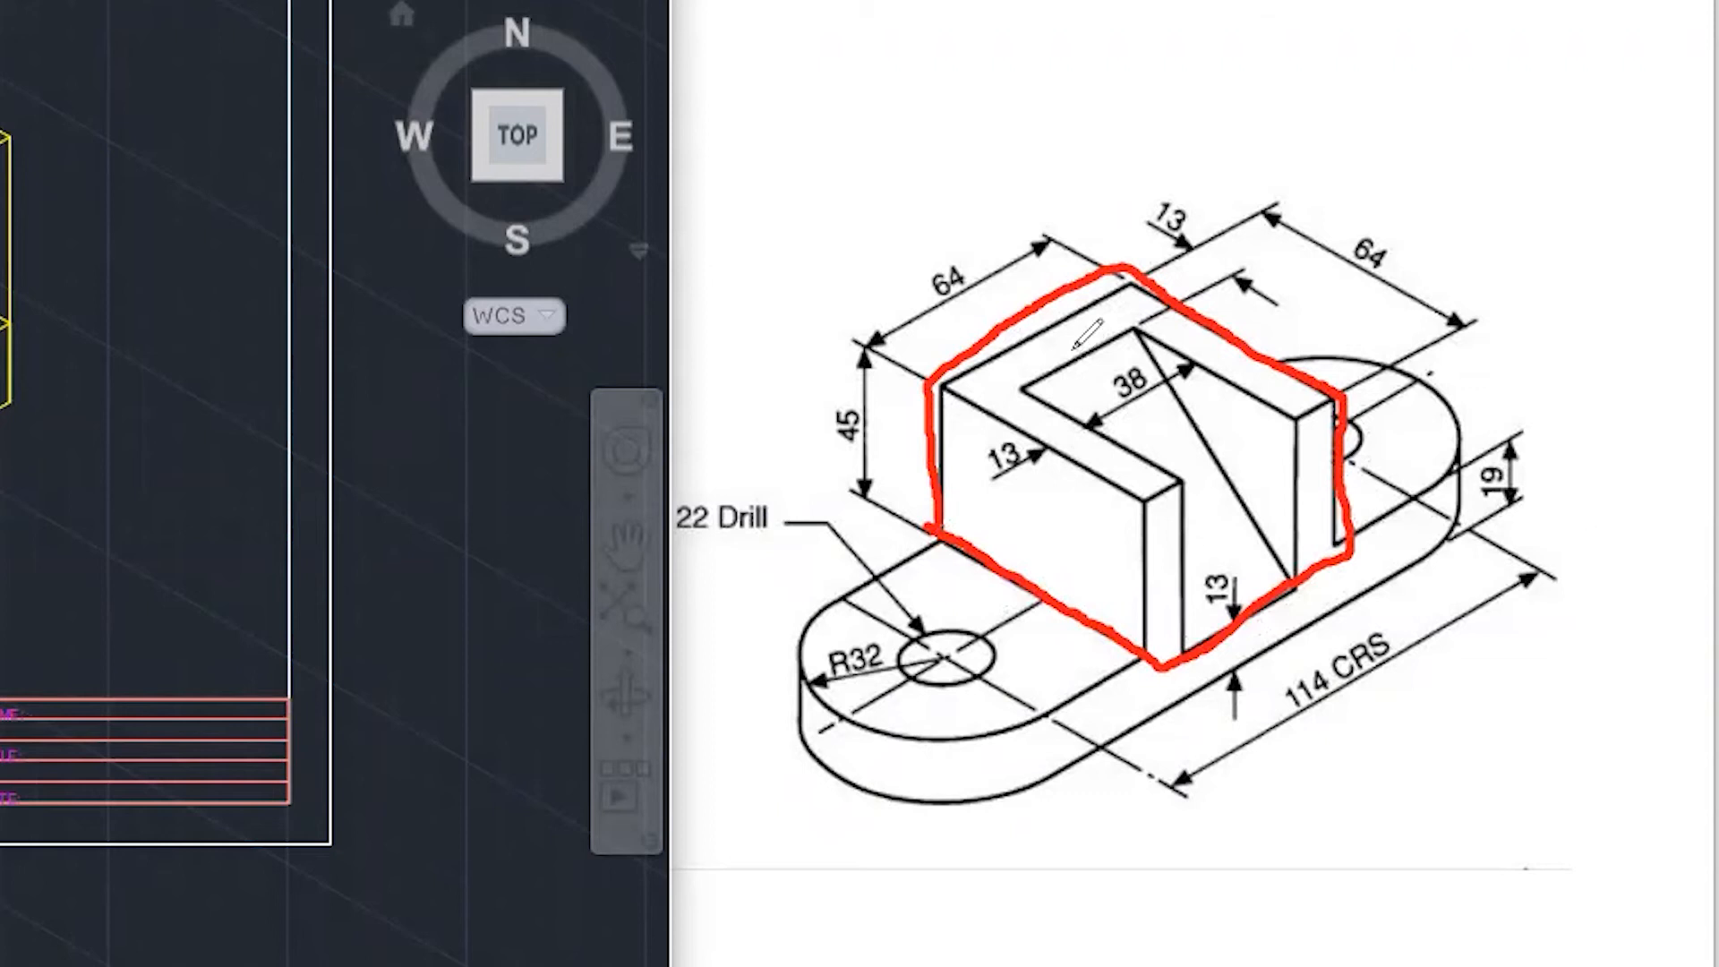
left_click_drag(945, 267, 1077, 367)
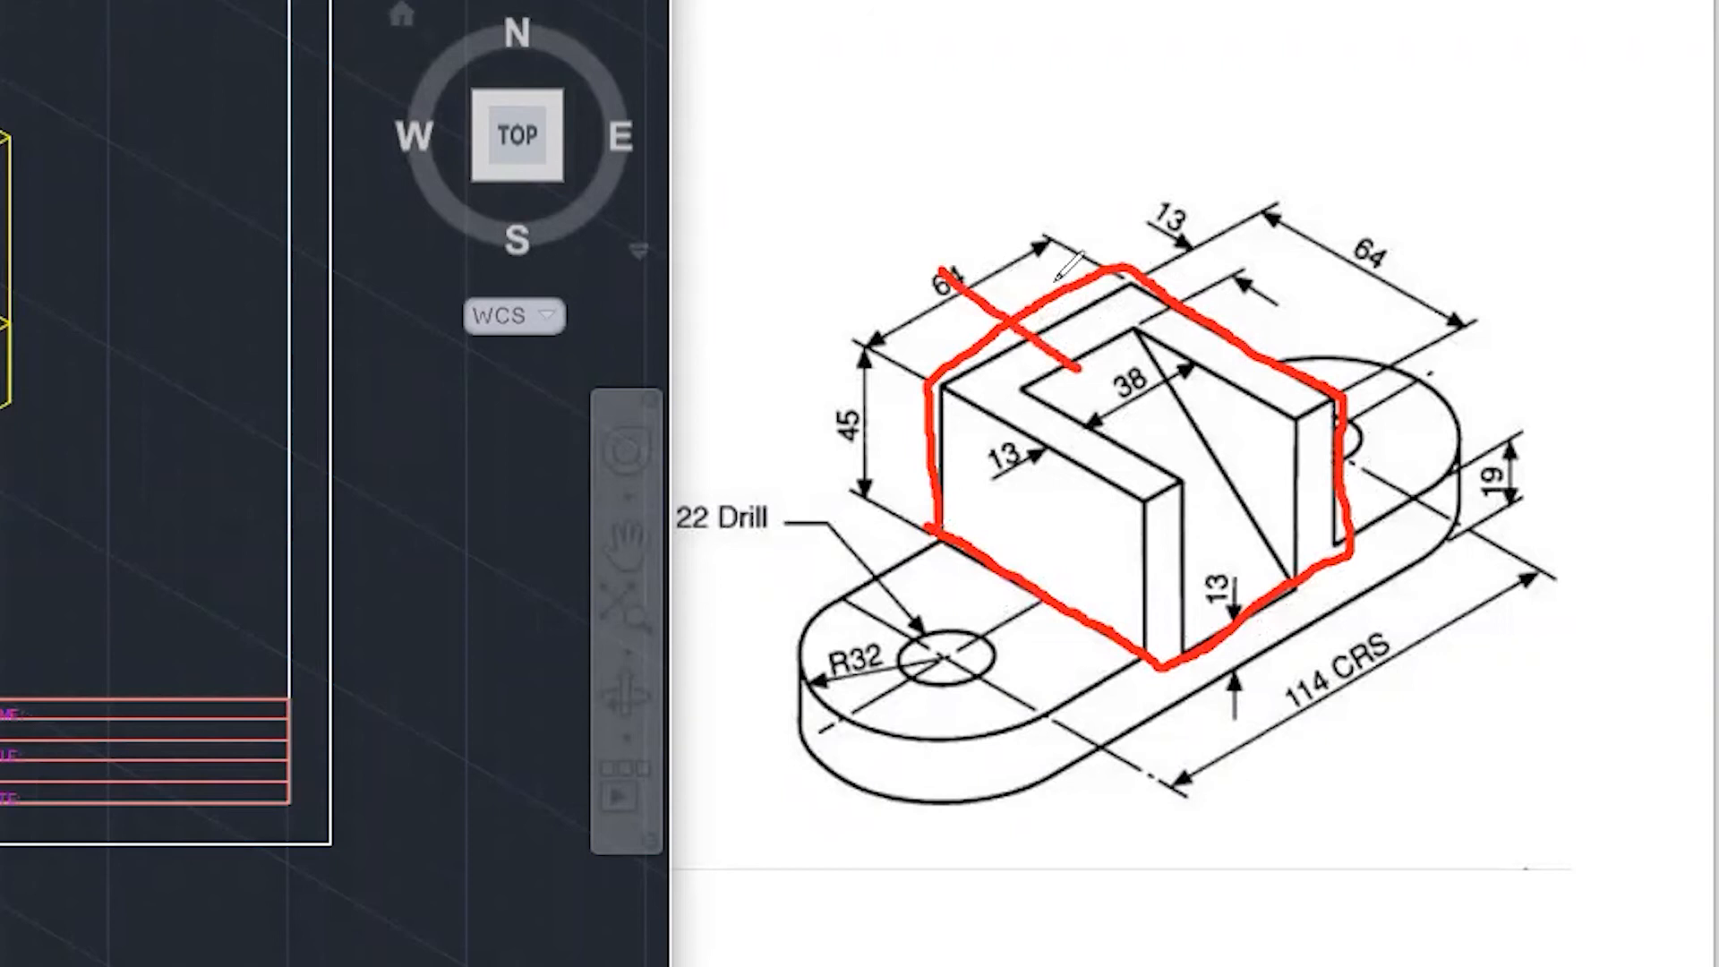
key("ctrl+z")
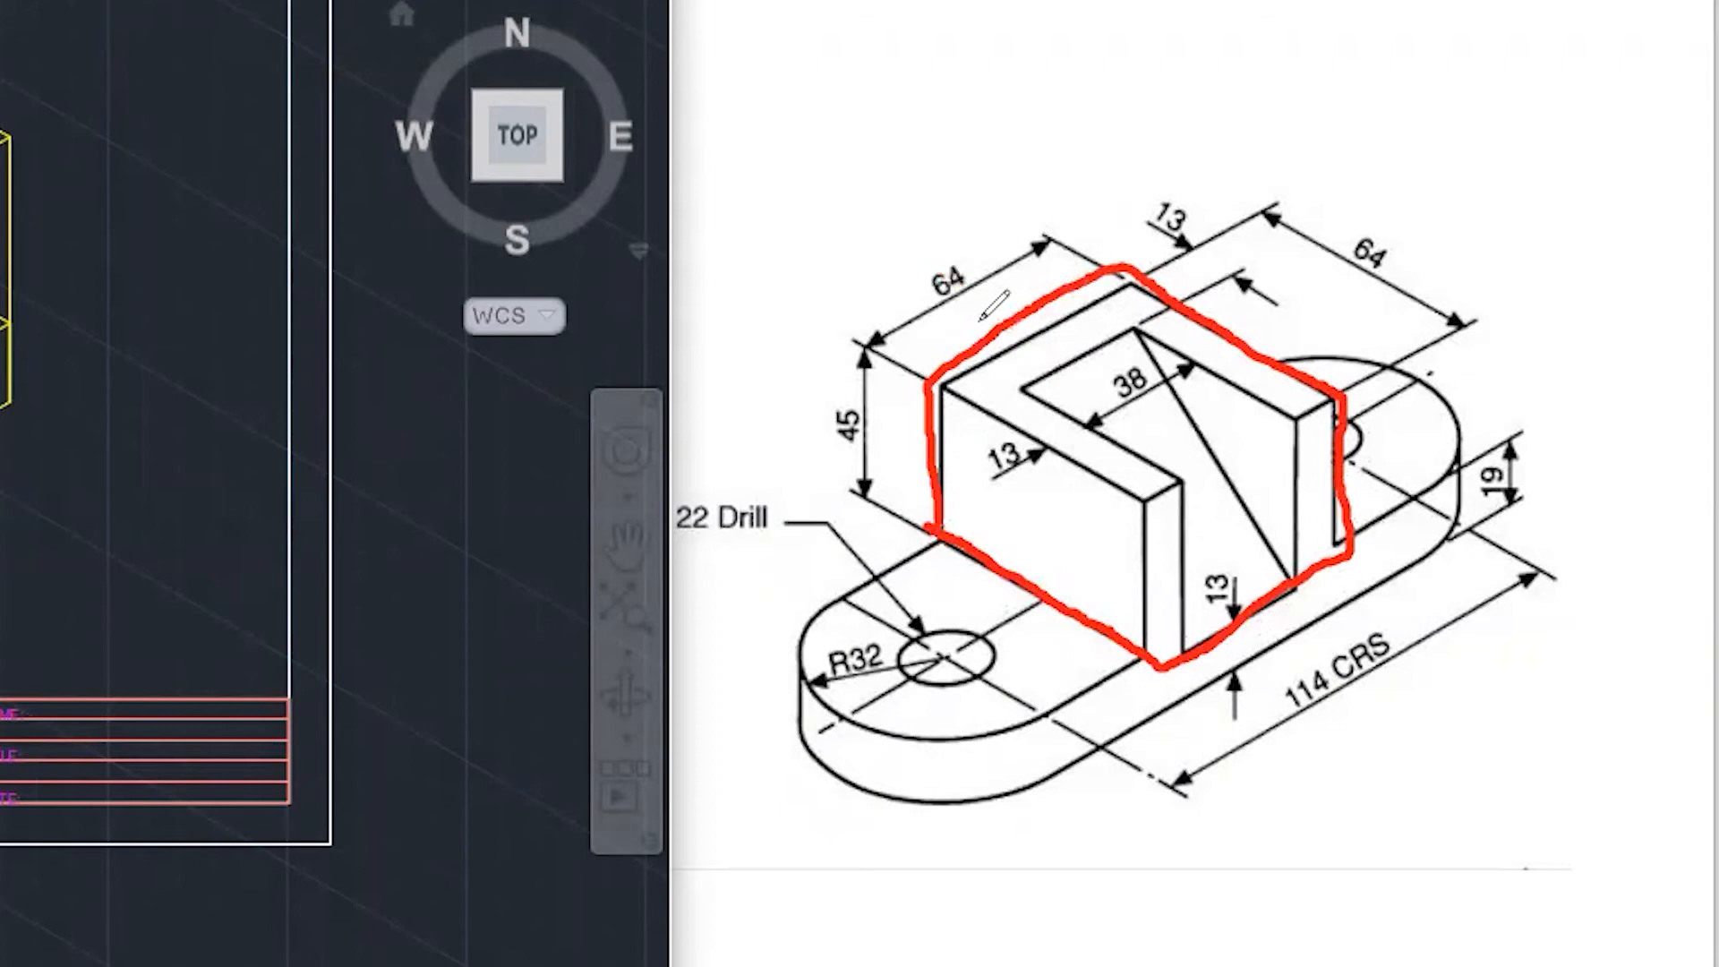
left_click_drag(1024, 313, 1082, 358)
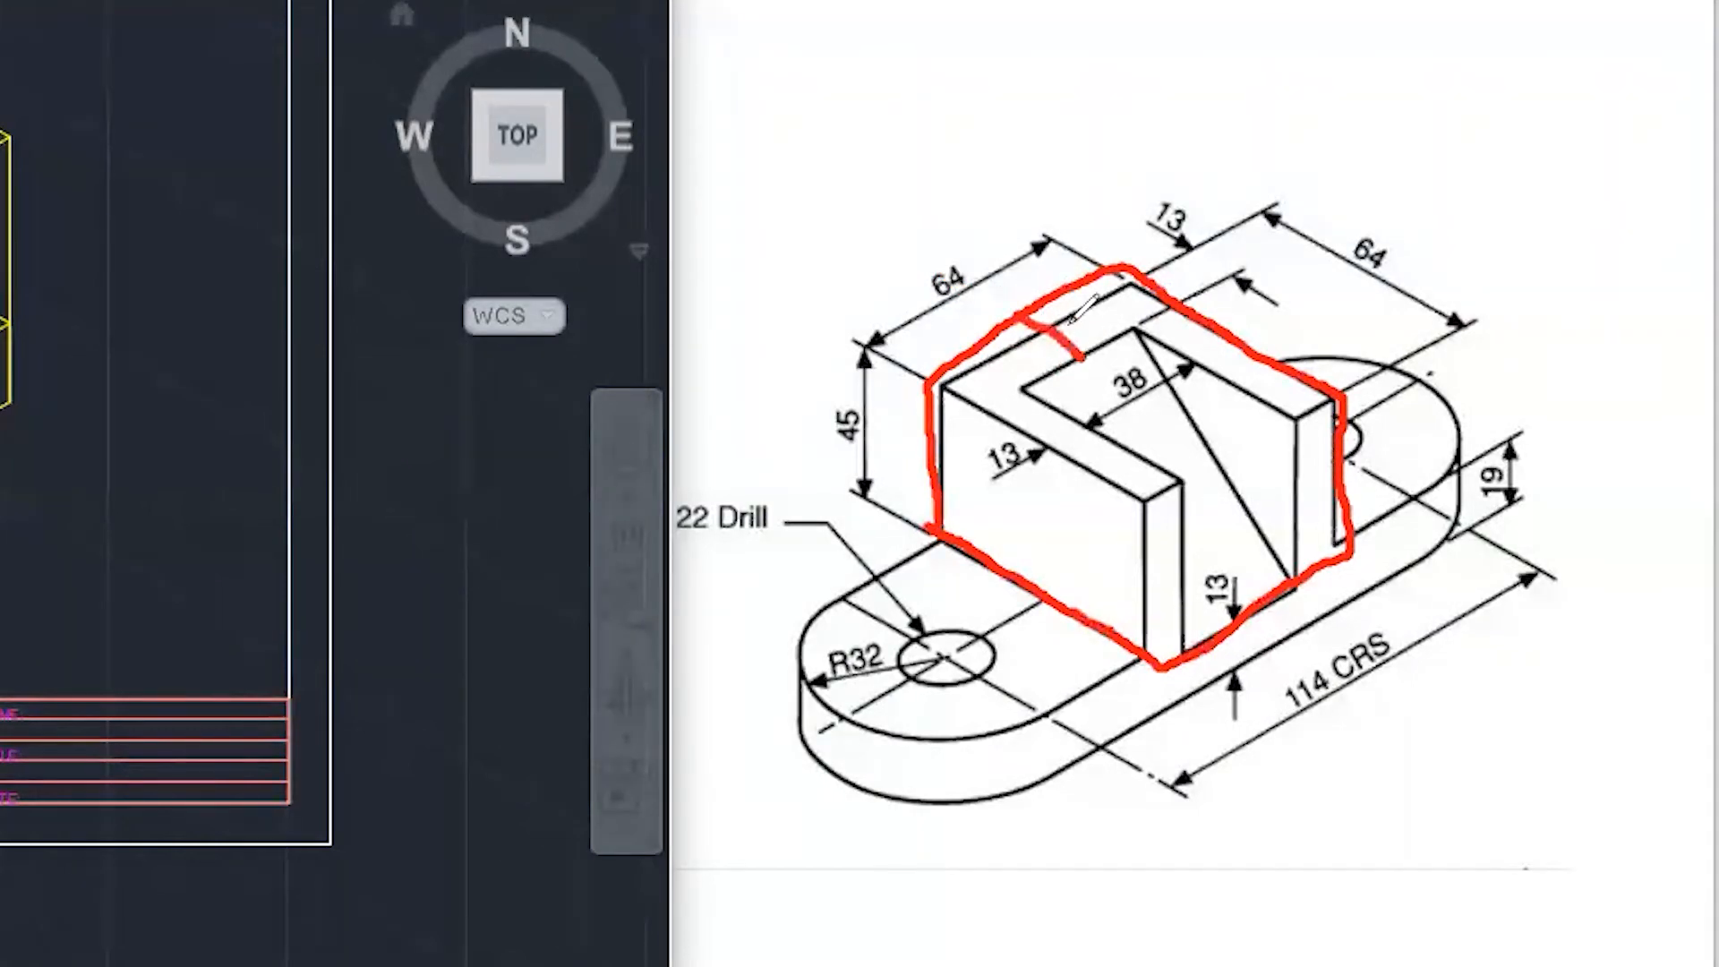
left_click_drag(1011, 298, 1100, 241)
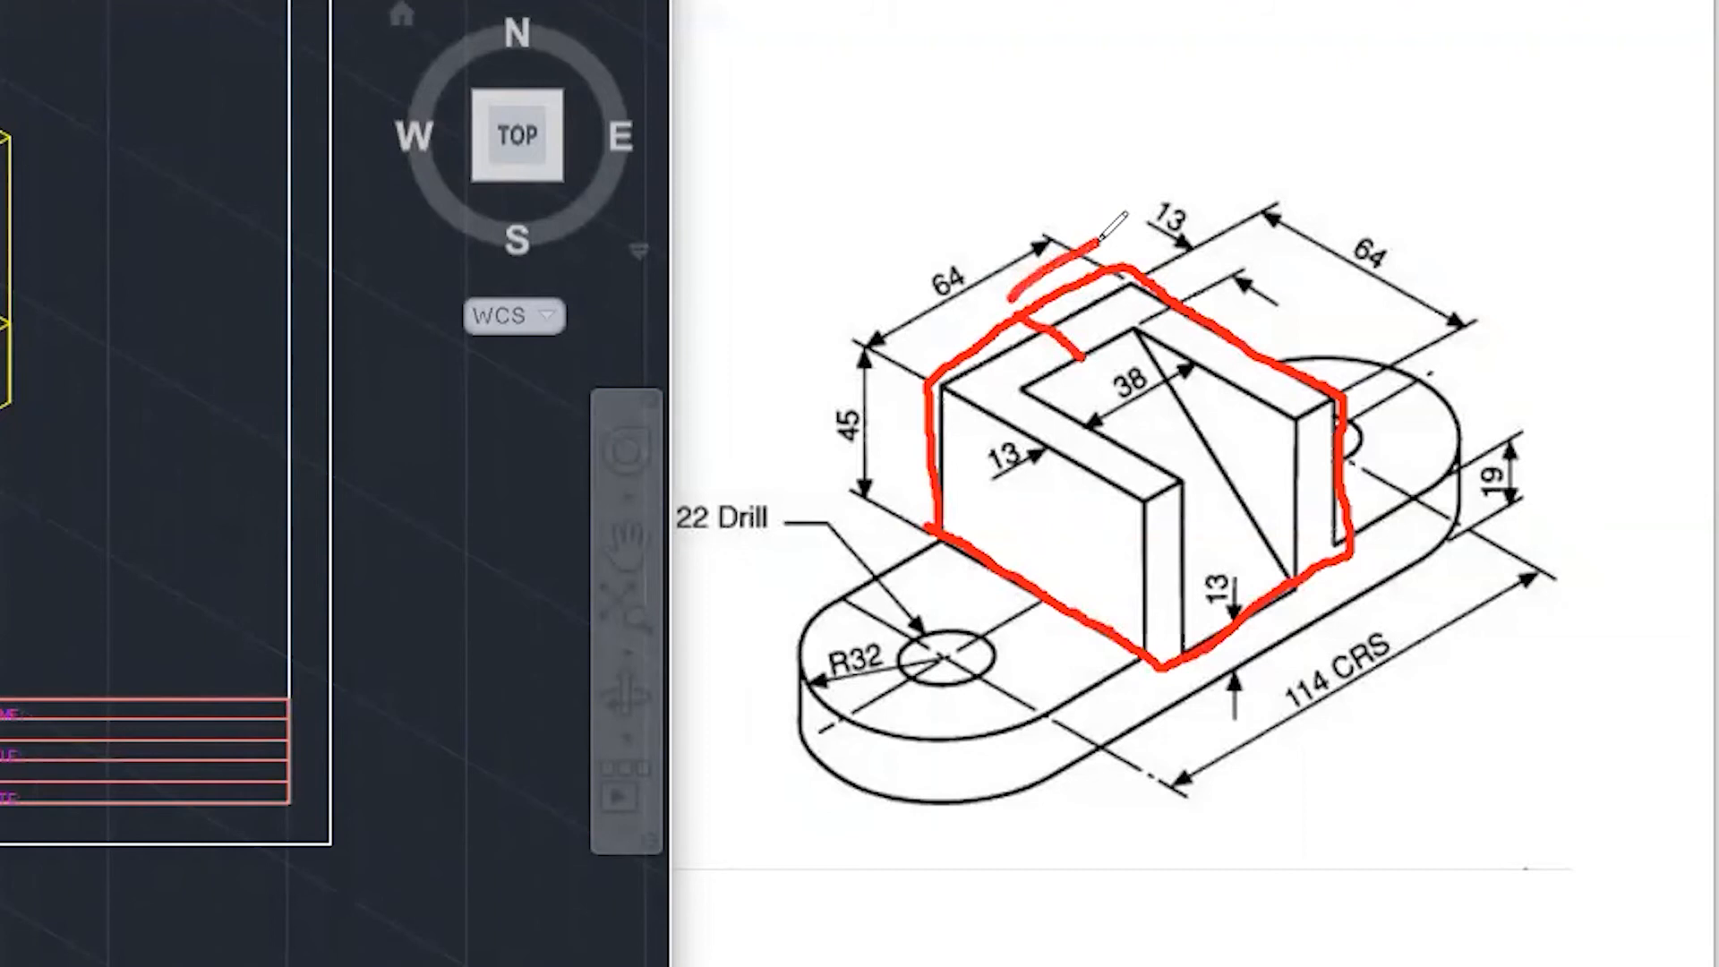
left_click_drag(1005, 297, 925, 328)
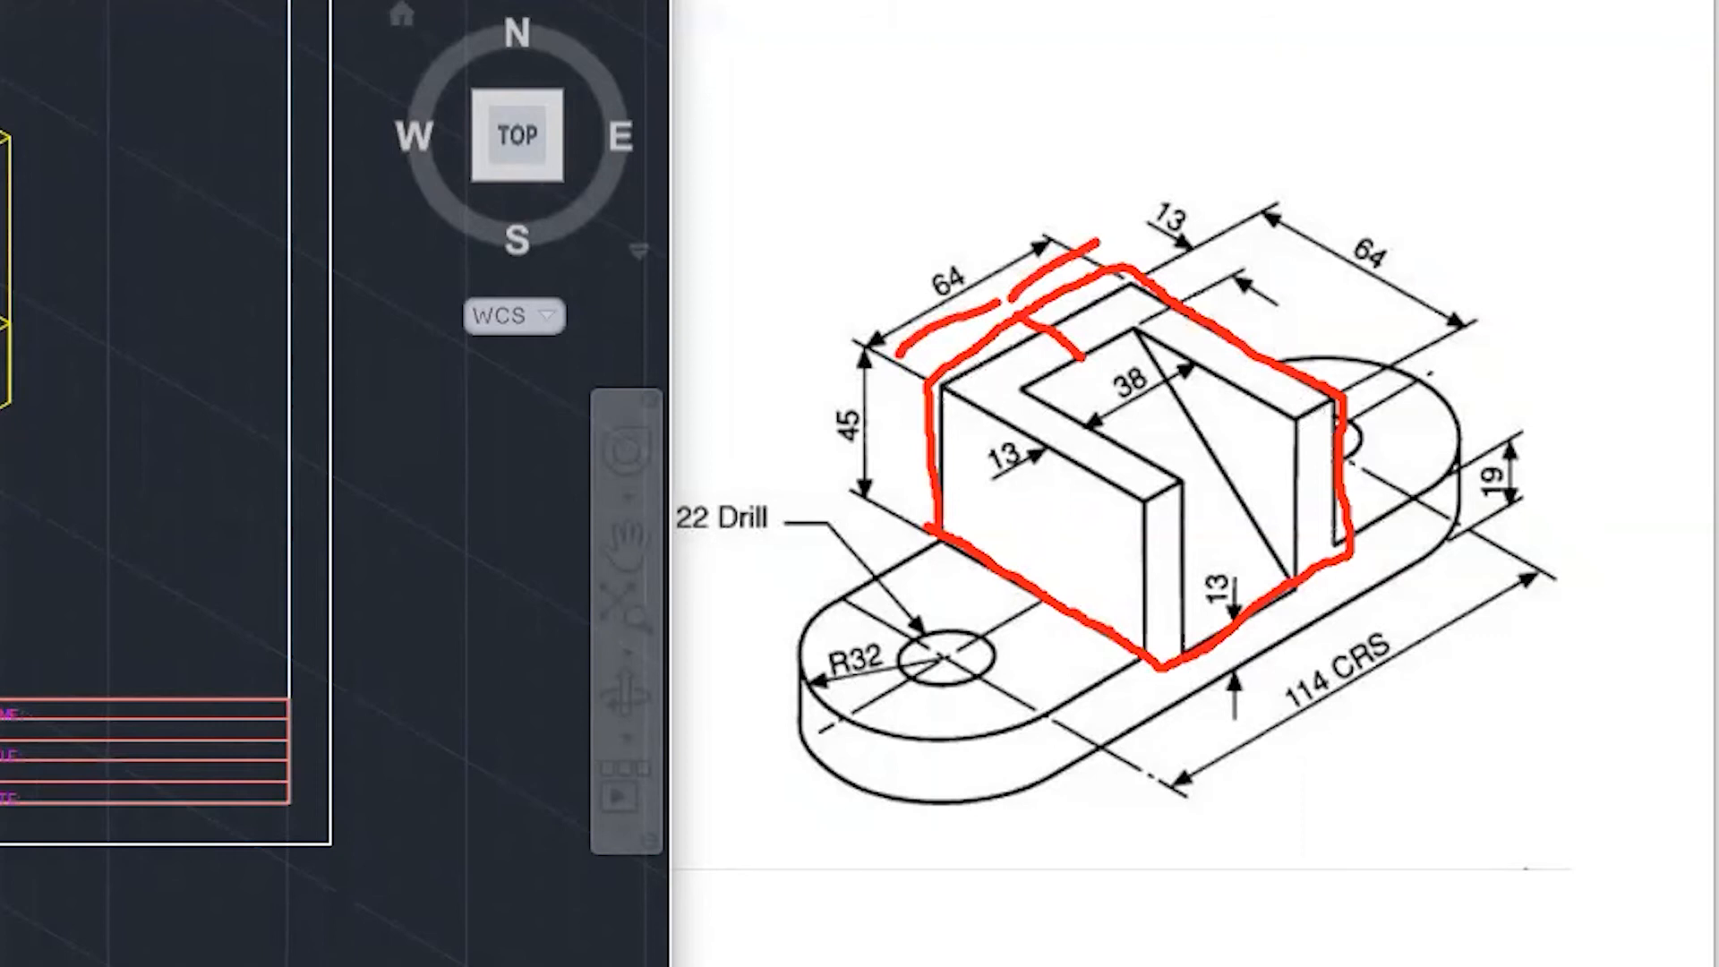
key("Escape")
key("Escape")
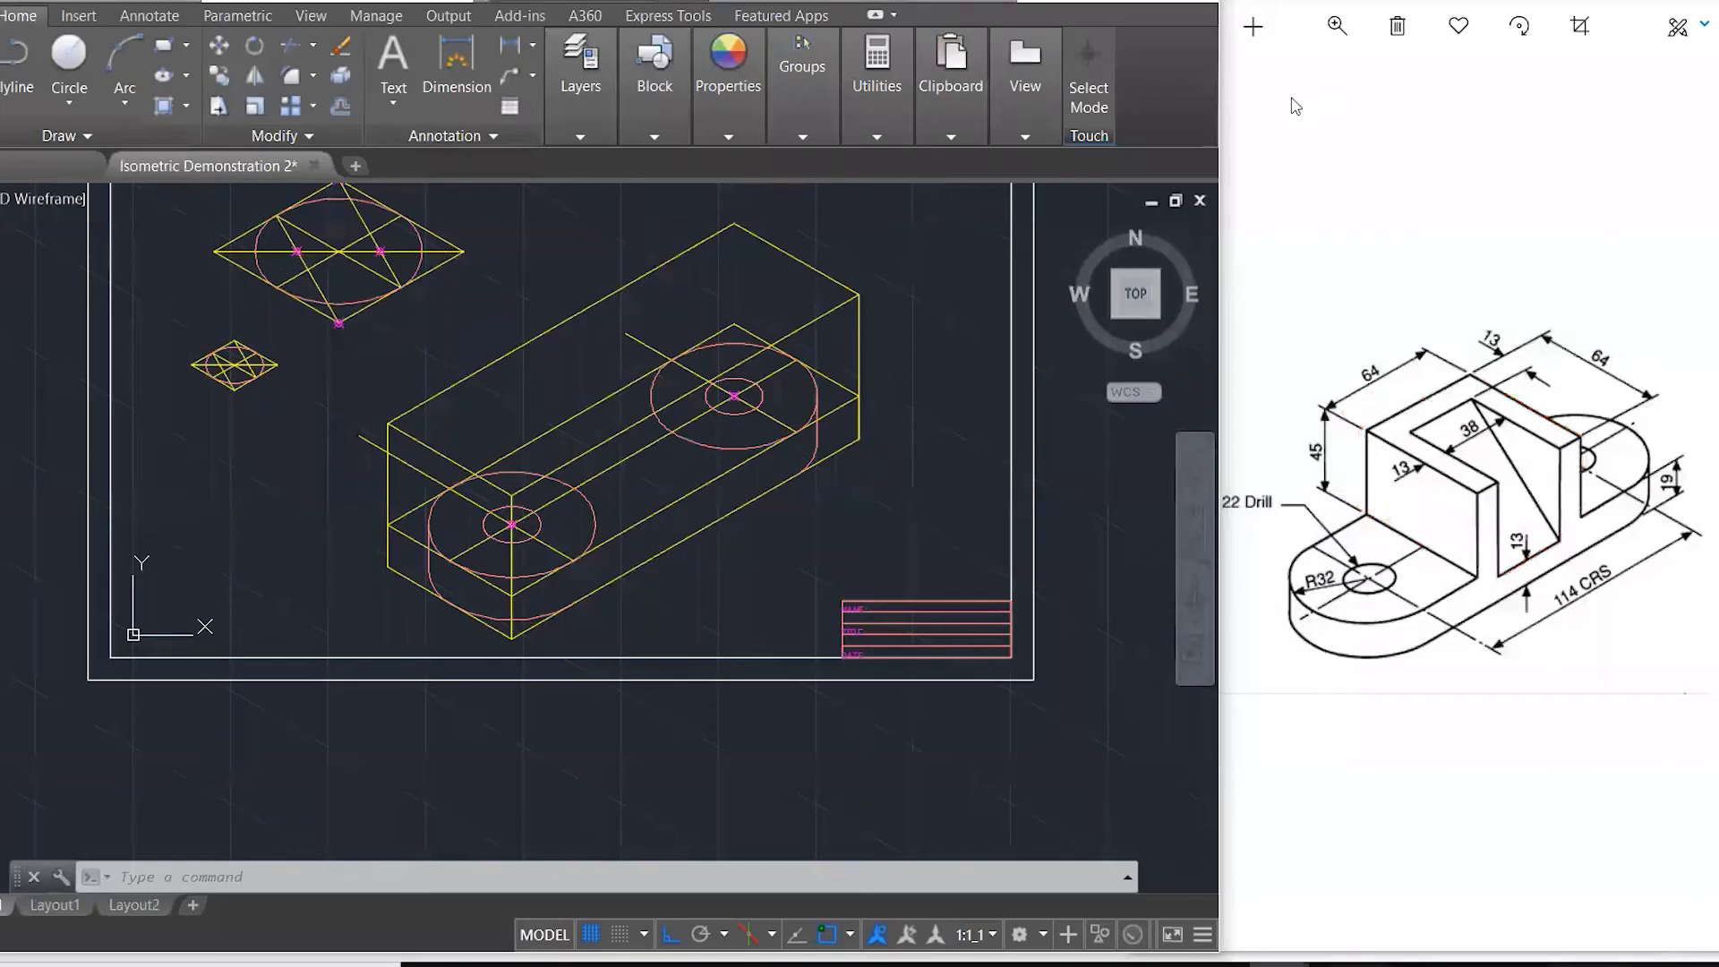
key("Escape")
key("Escape")
key("Escape")
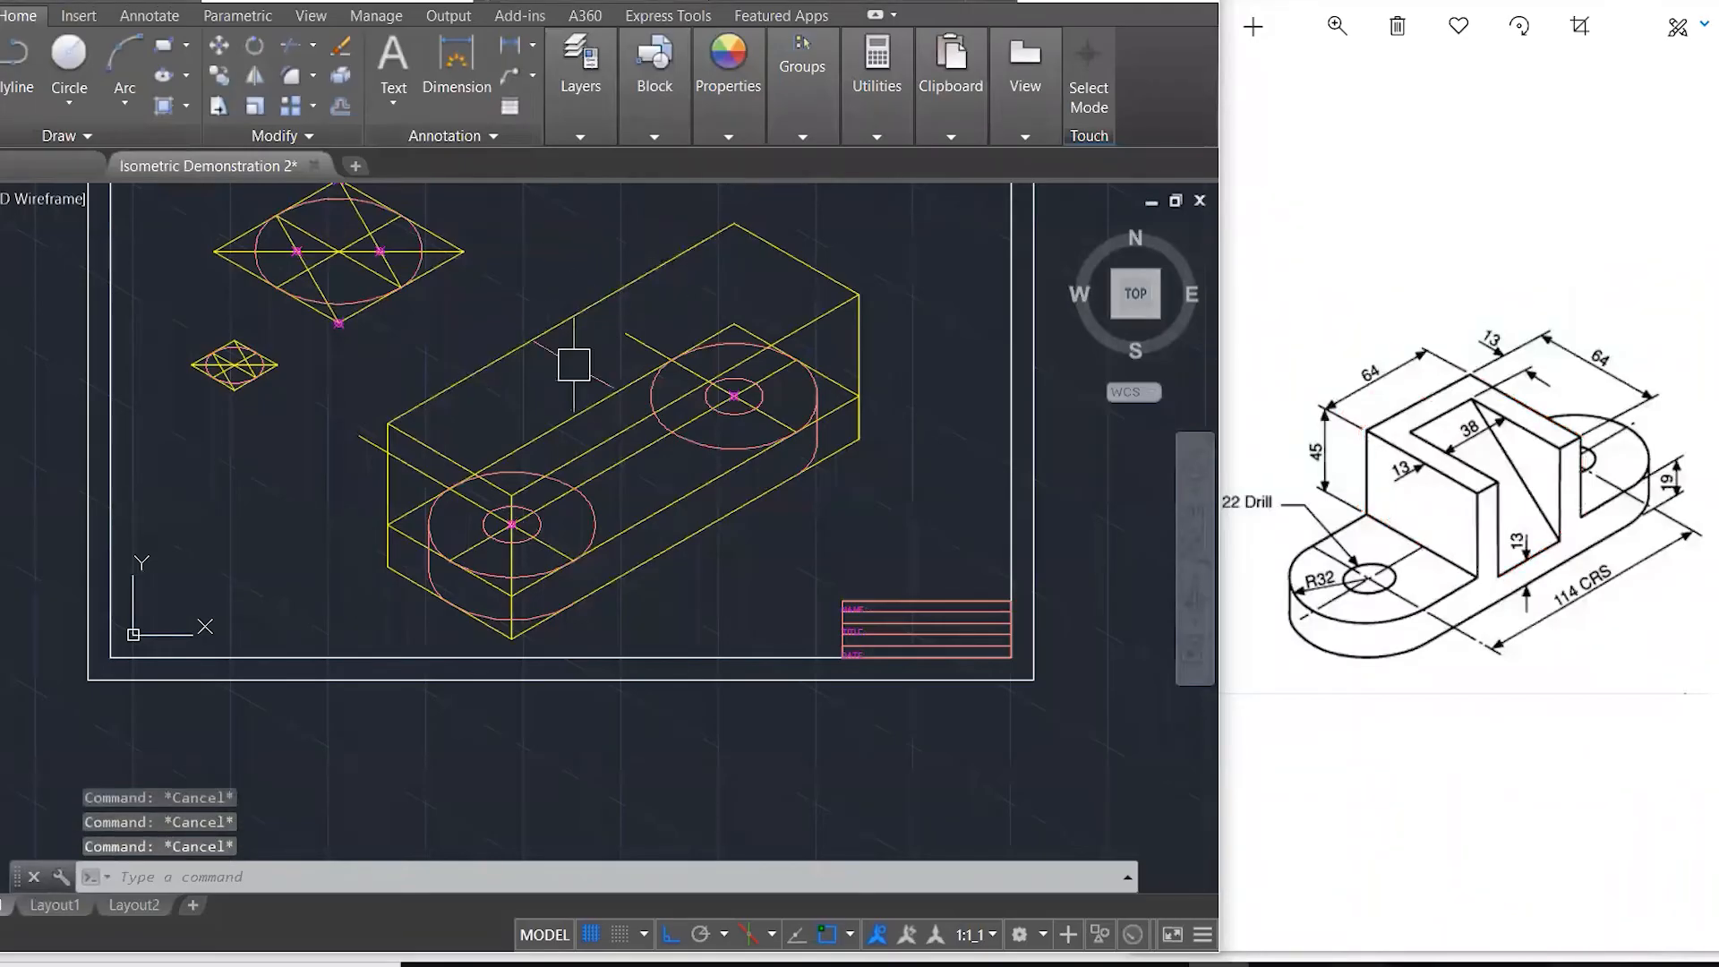
- Draw a vertical line from the midpoint of the base's upper back edge to the top back edge of the construction box
scroll(579, 383, "up", 2)
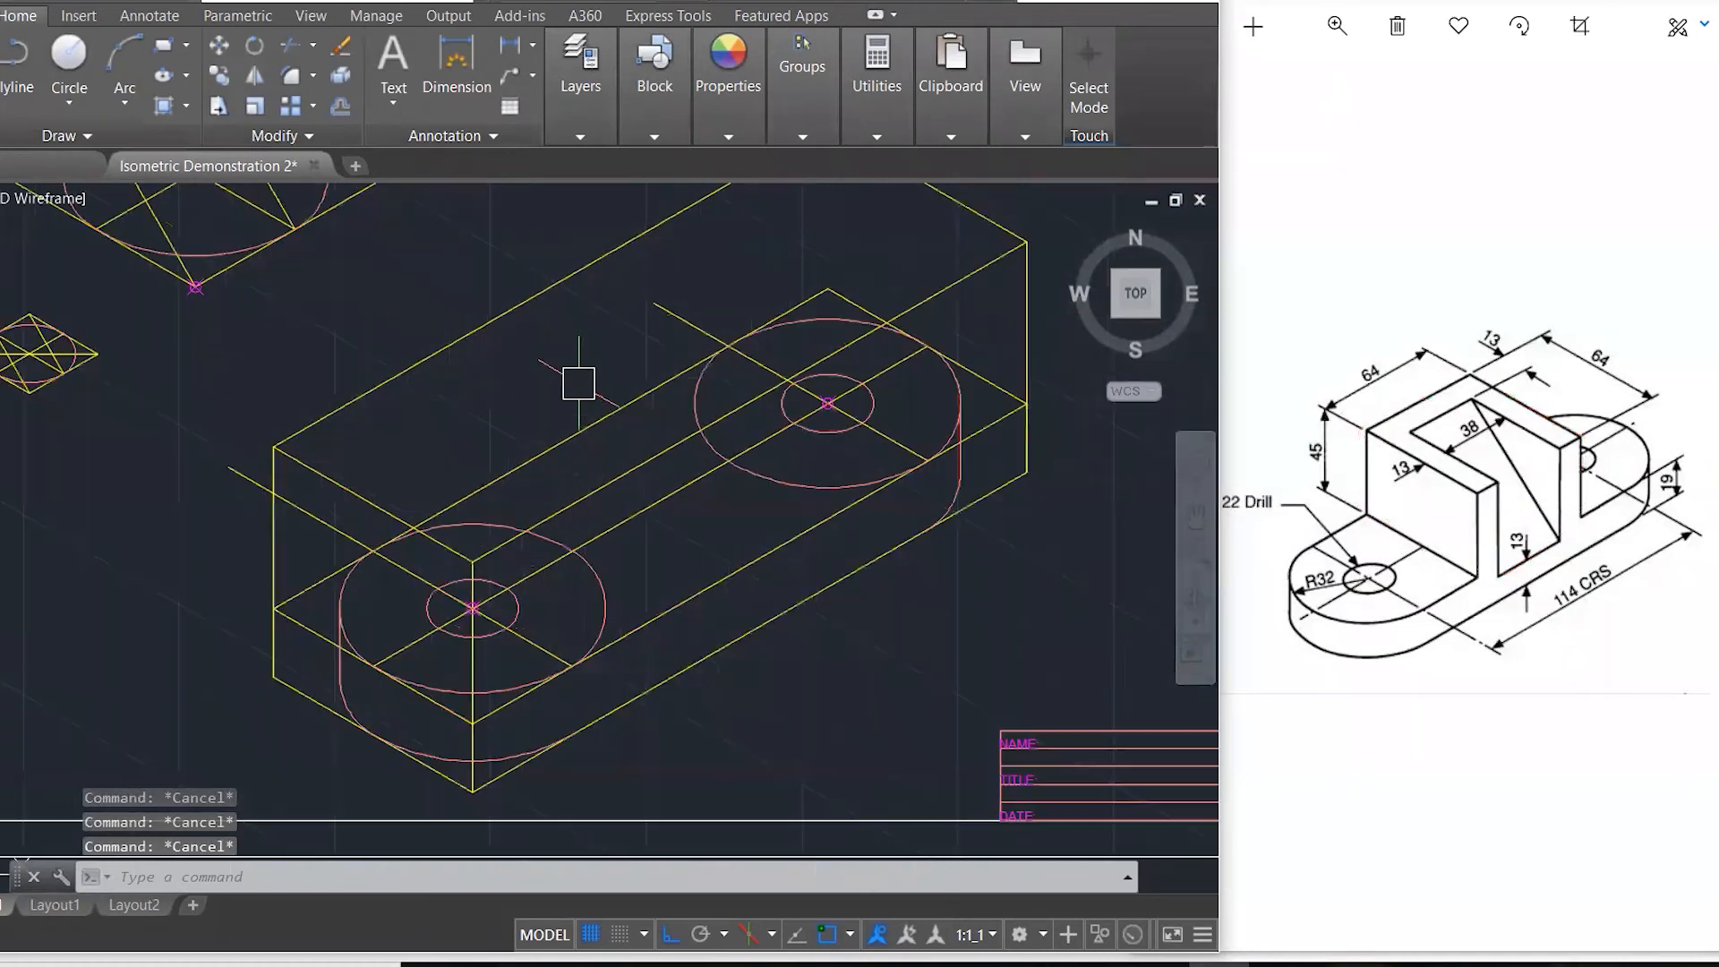
type("l")
key("Return")
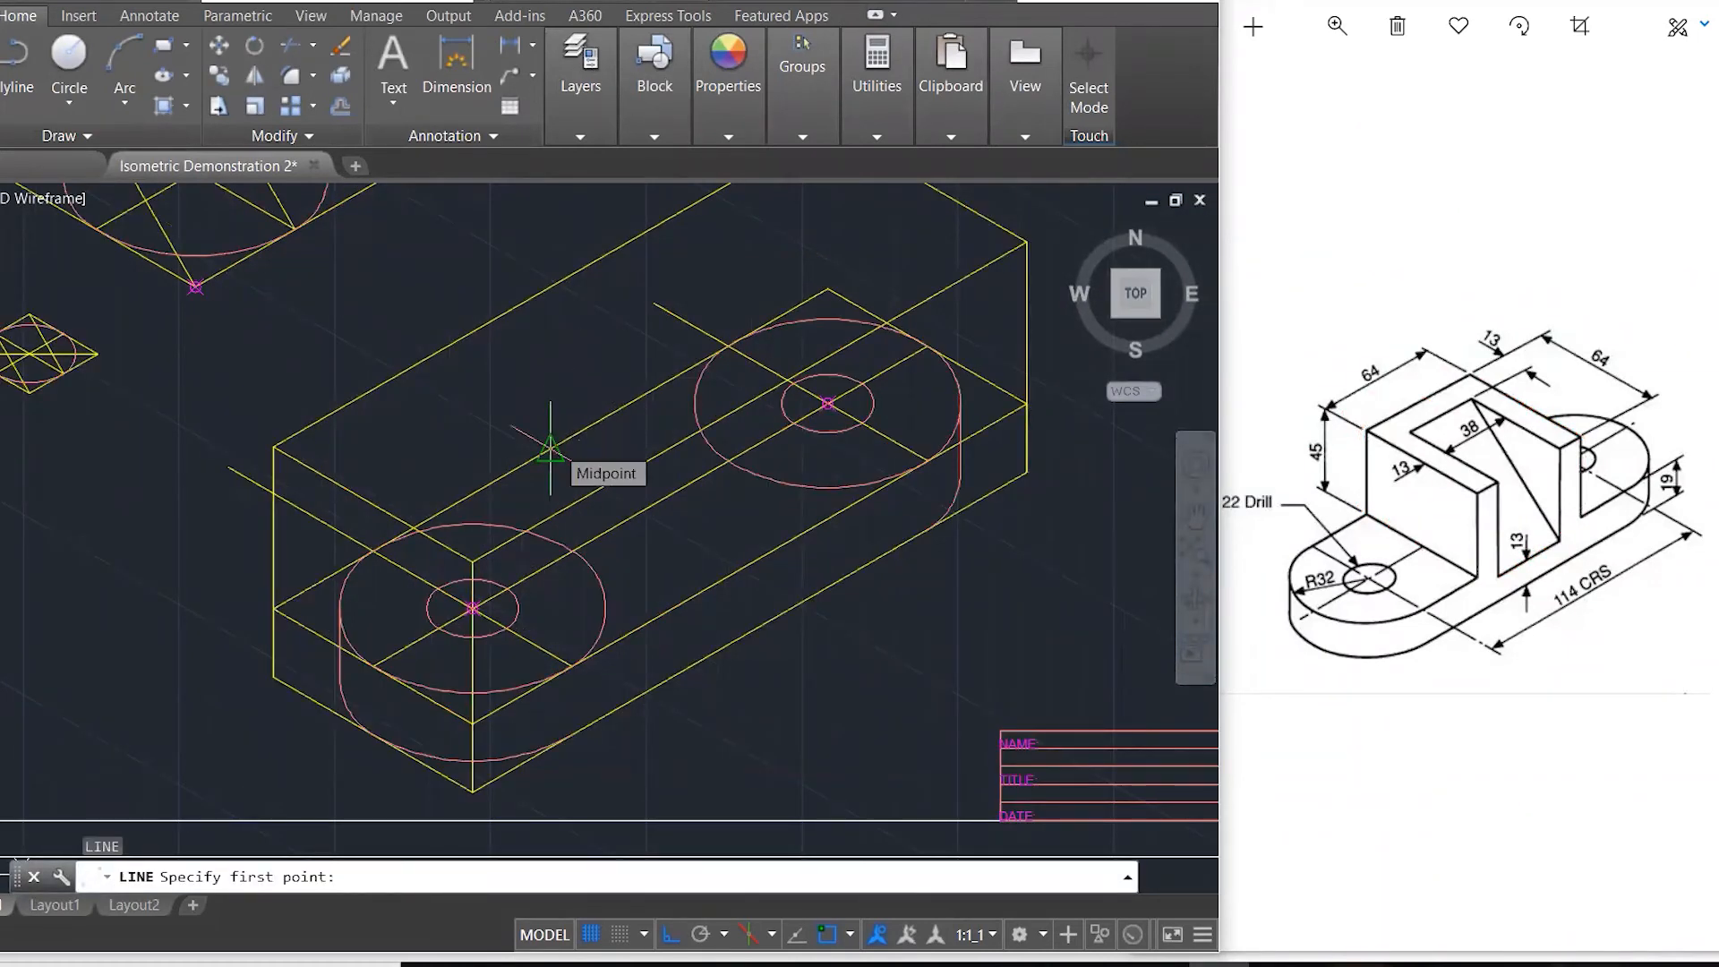
left_click(550, 448)
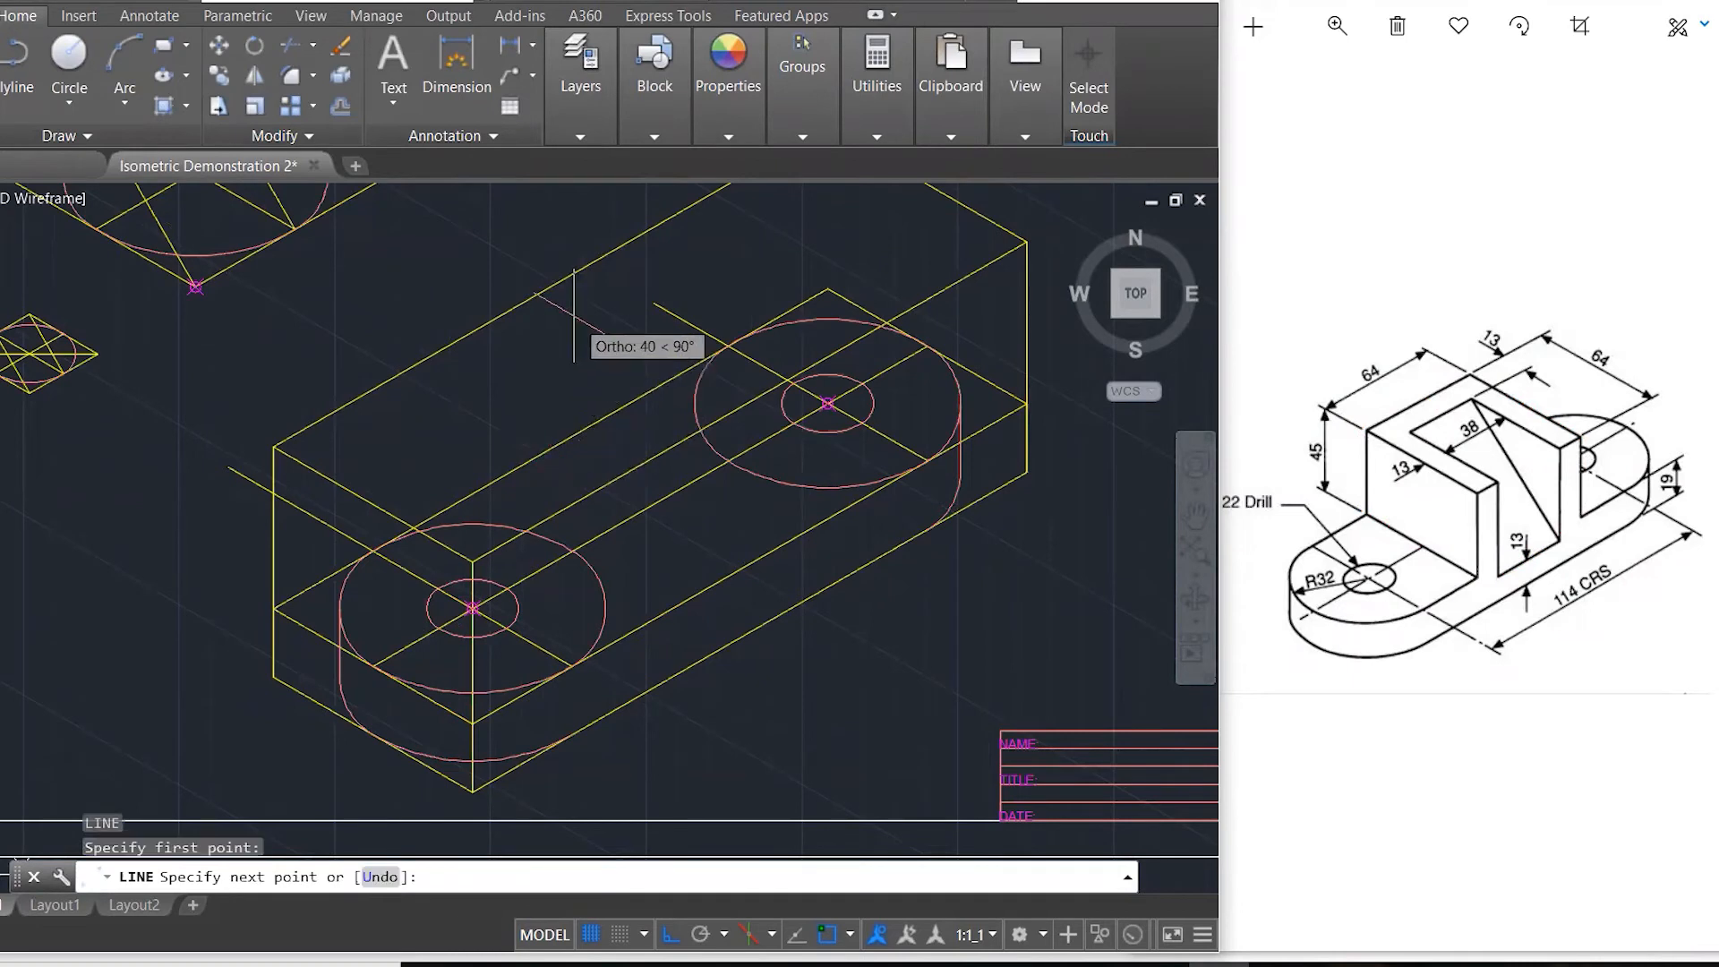
left_click(549, 285)
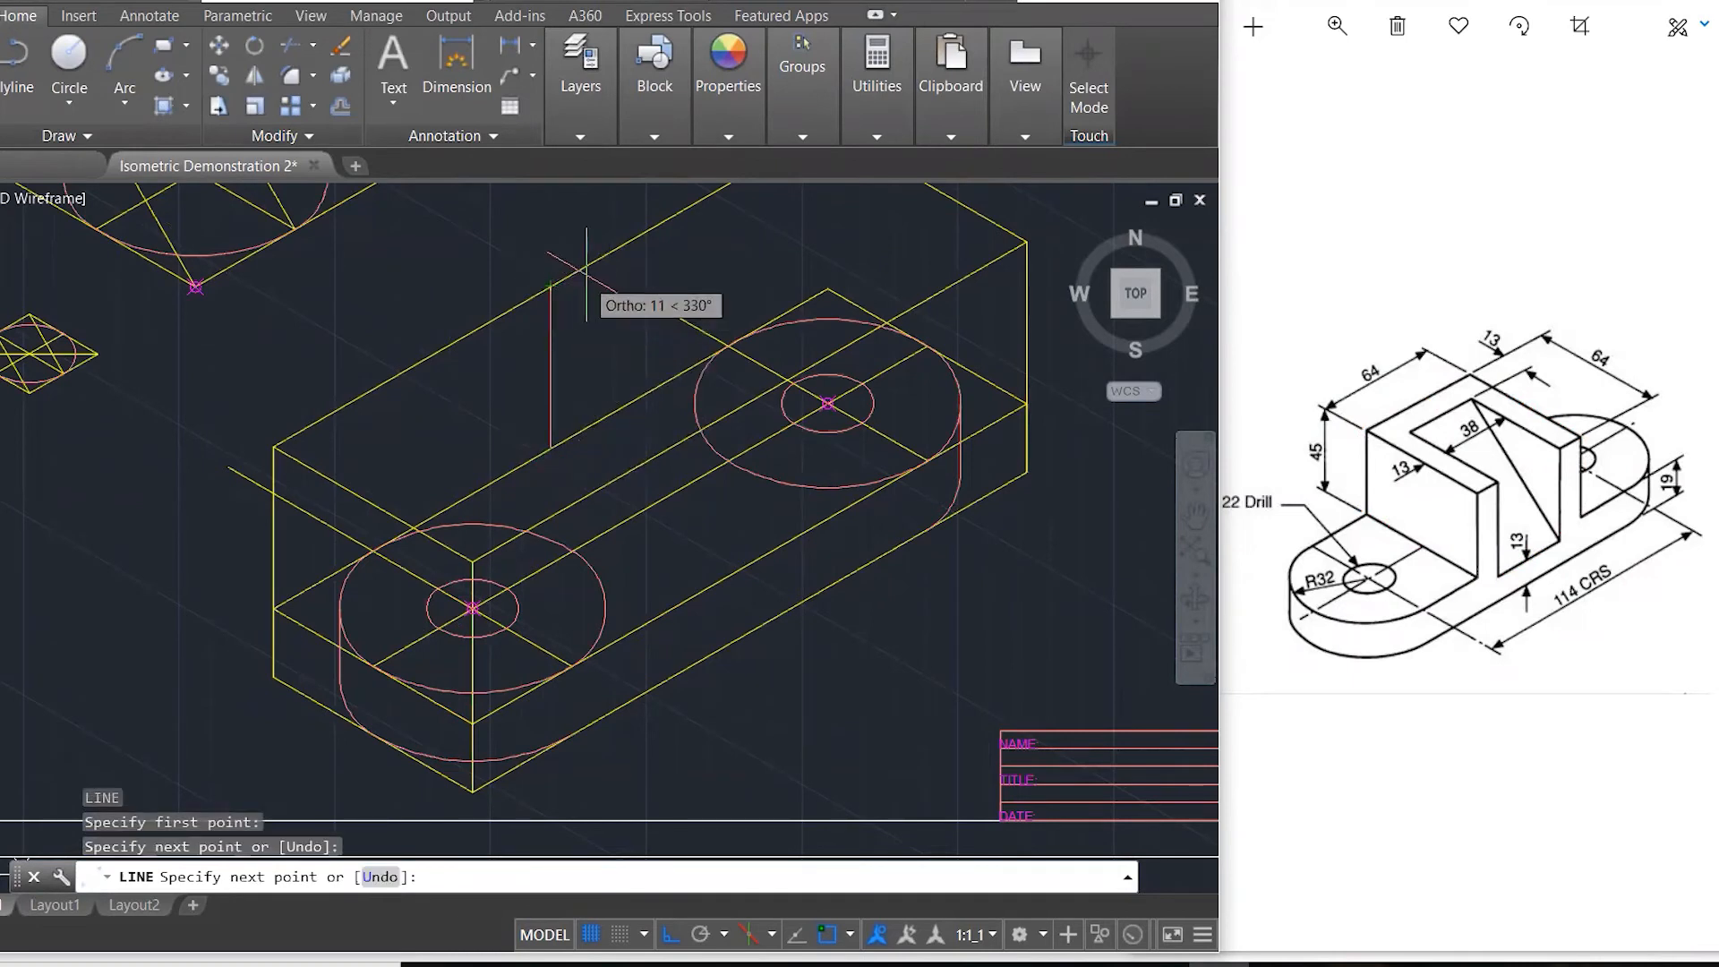
- Switch to the top isoplane and continue the line 32 along the top back edge toward the rear, then 64 across the block
left_click(776, 932)
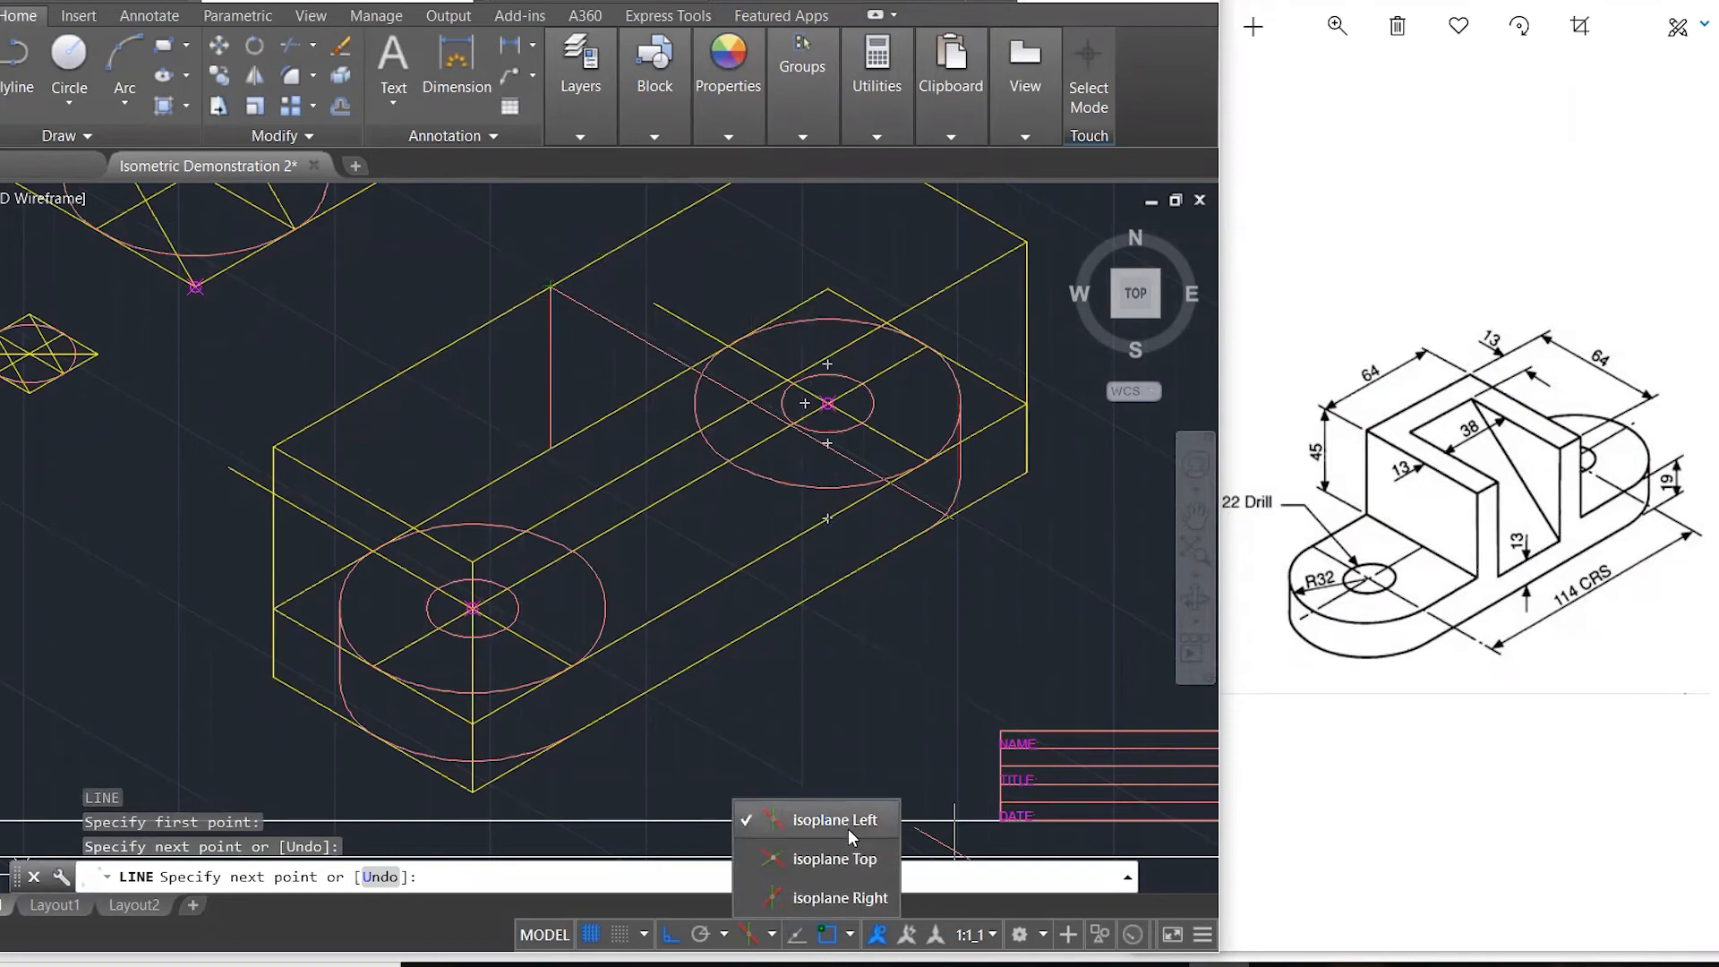
left_click(842, 860)
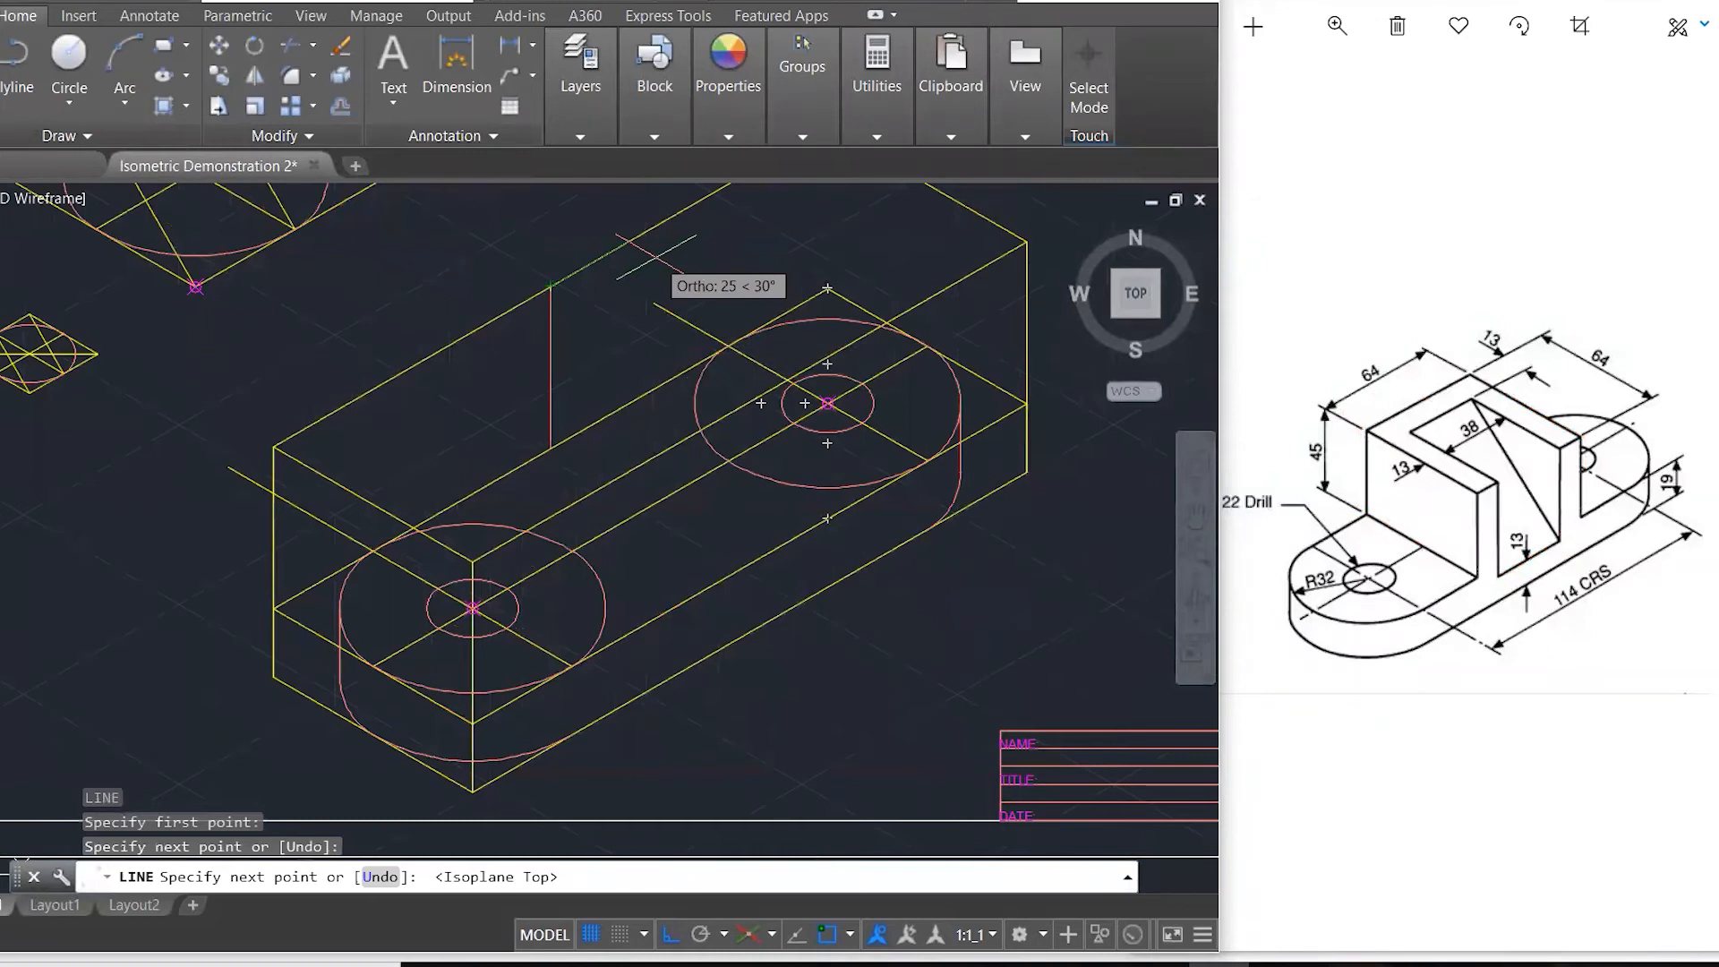
type("32")
key("Return")
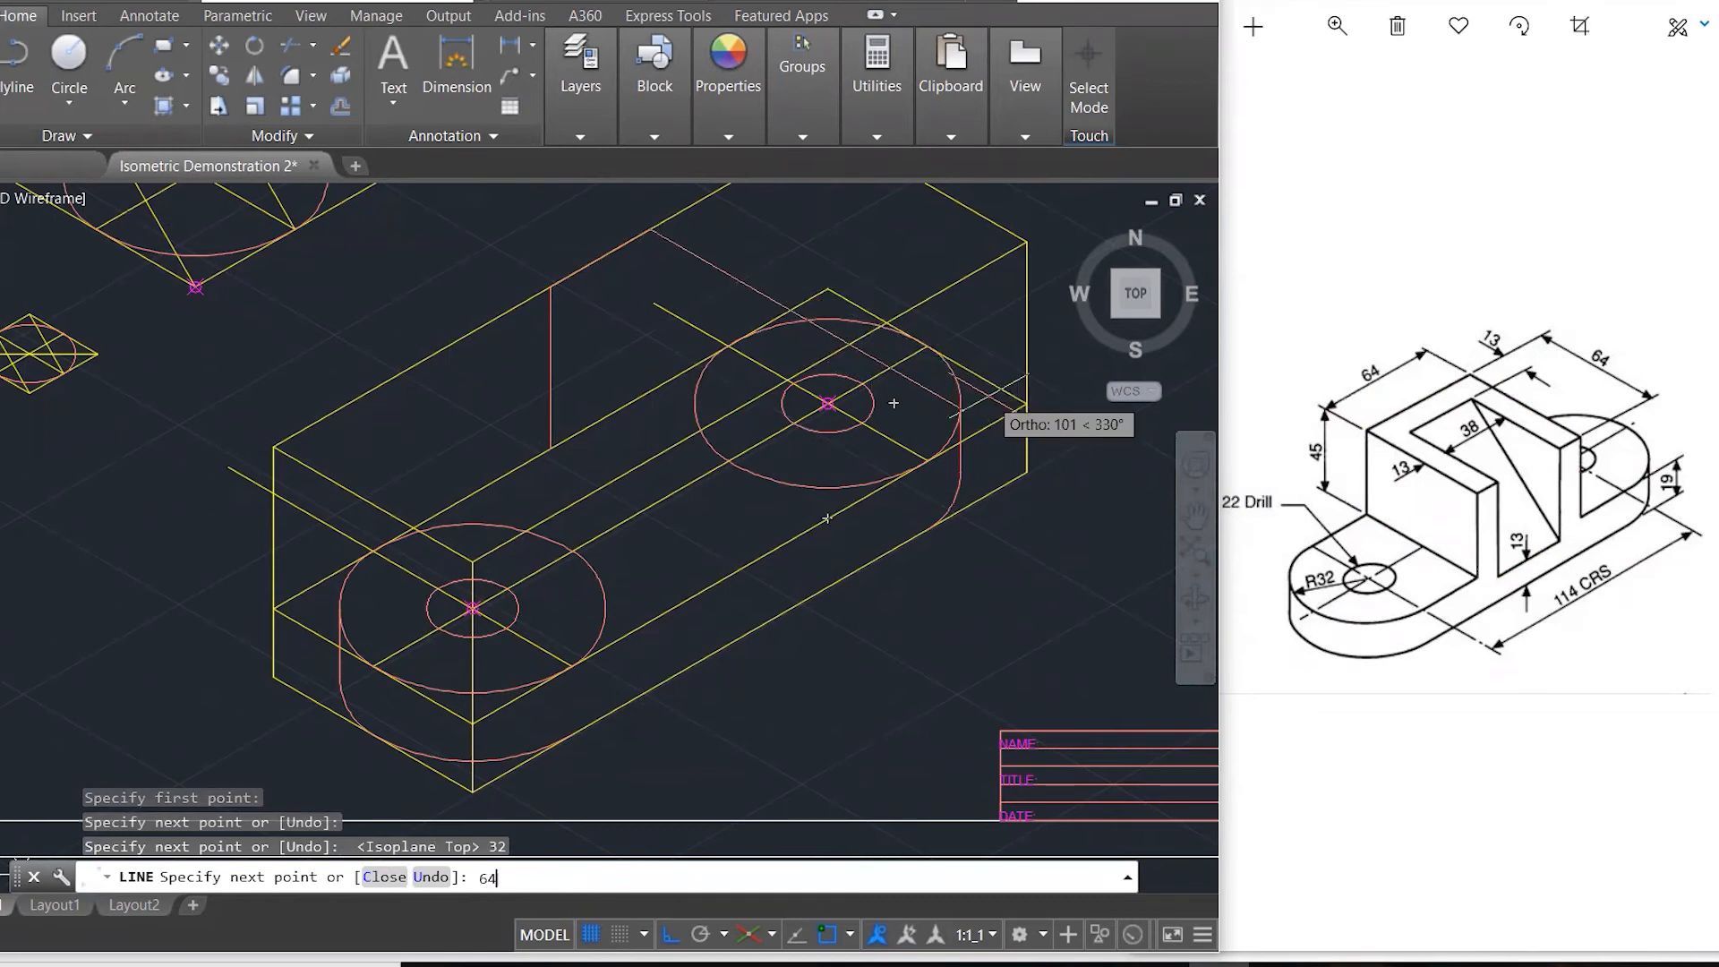
type("64")
key("Return")
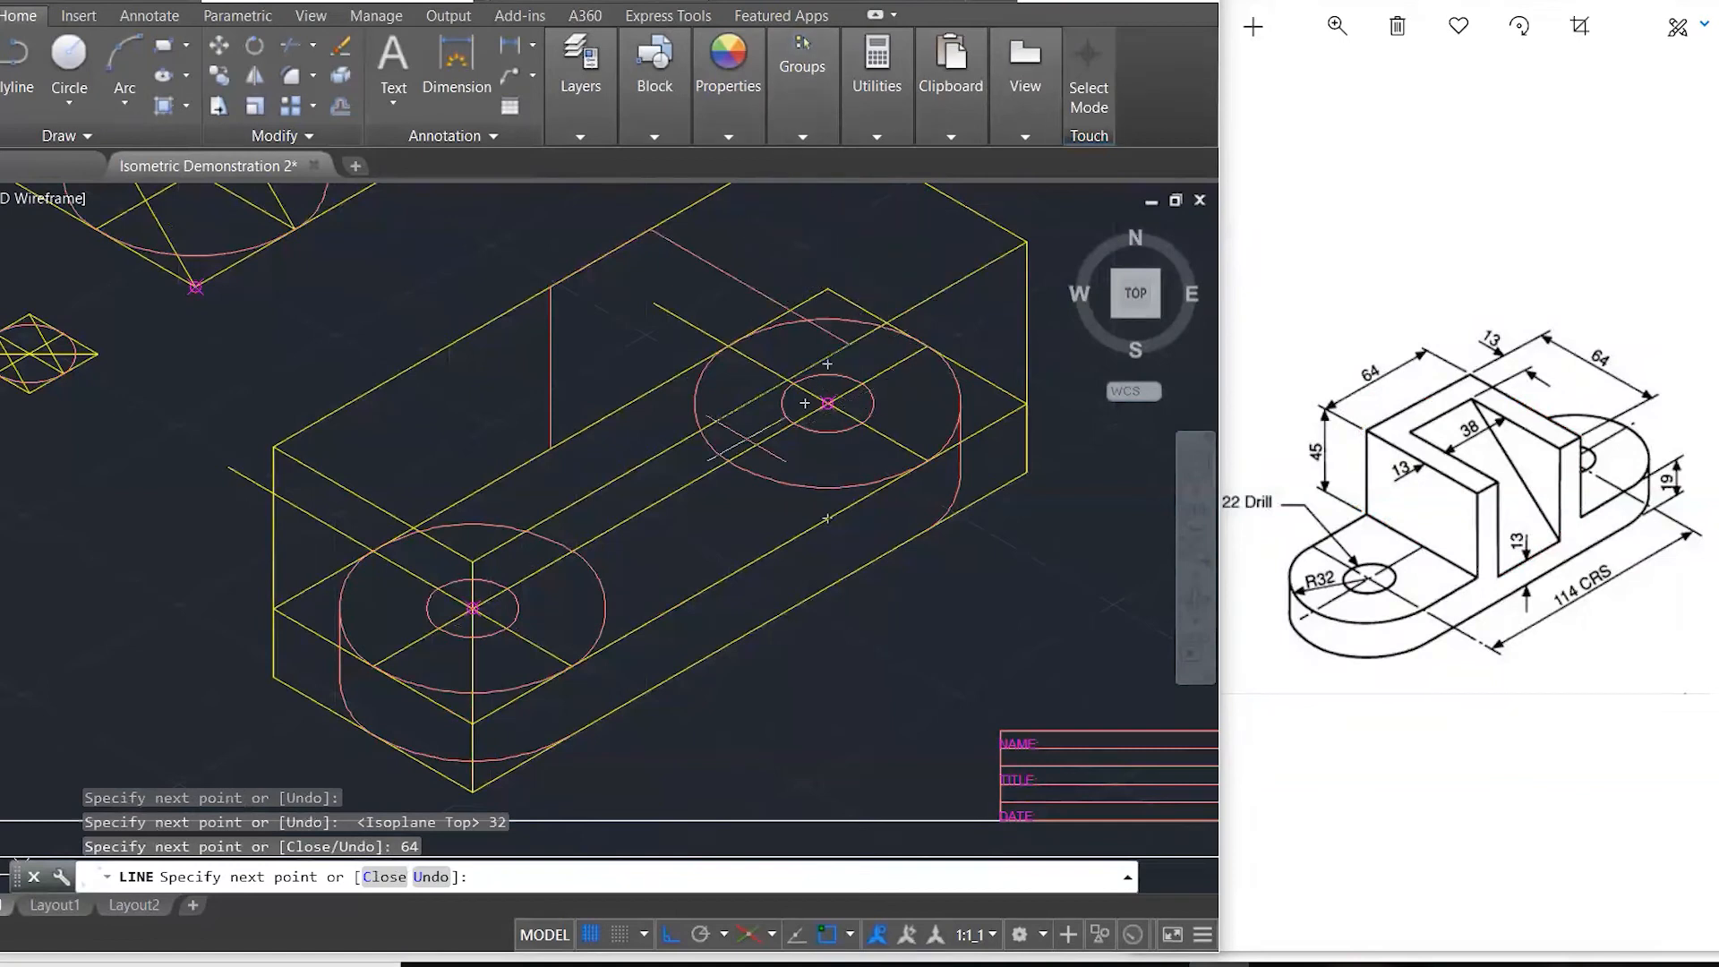
- Draw a line from the top back edge's midpoint 32 toward the front end, then 64 across the block
key("Escape")
key("space")
left_click(551, 288)
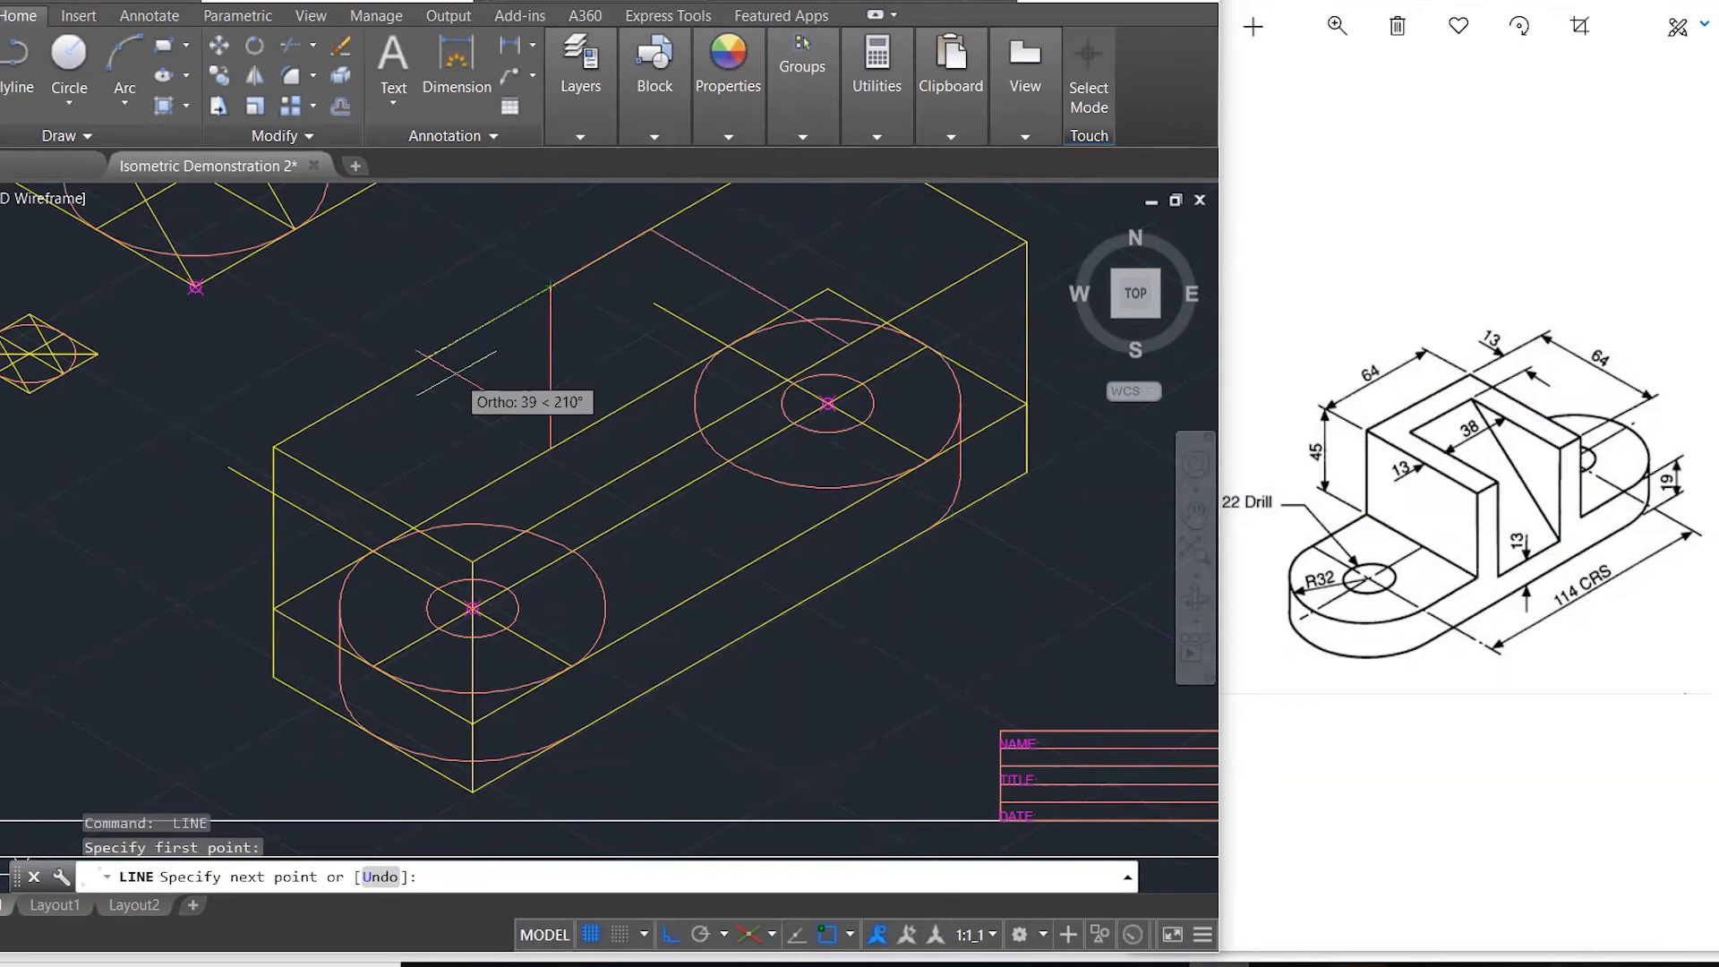
type("32")
key("Return")
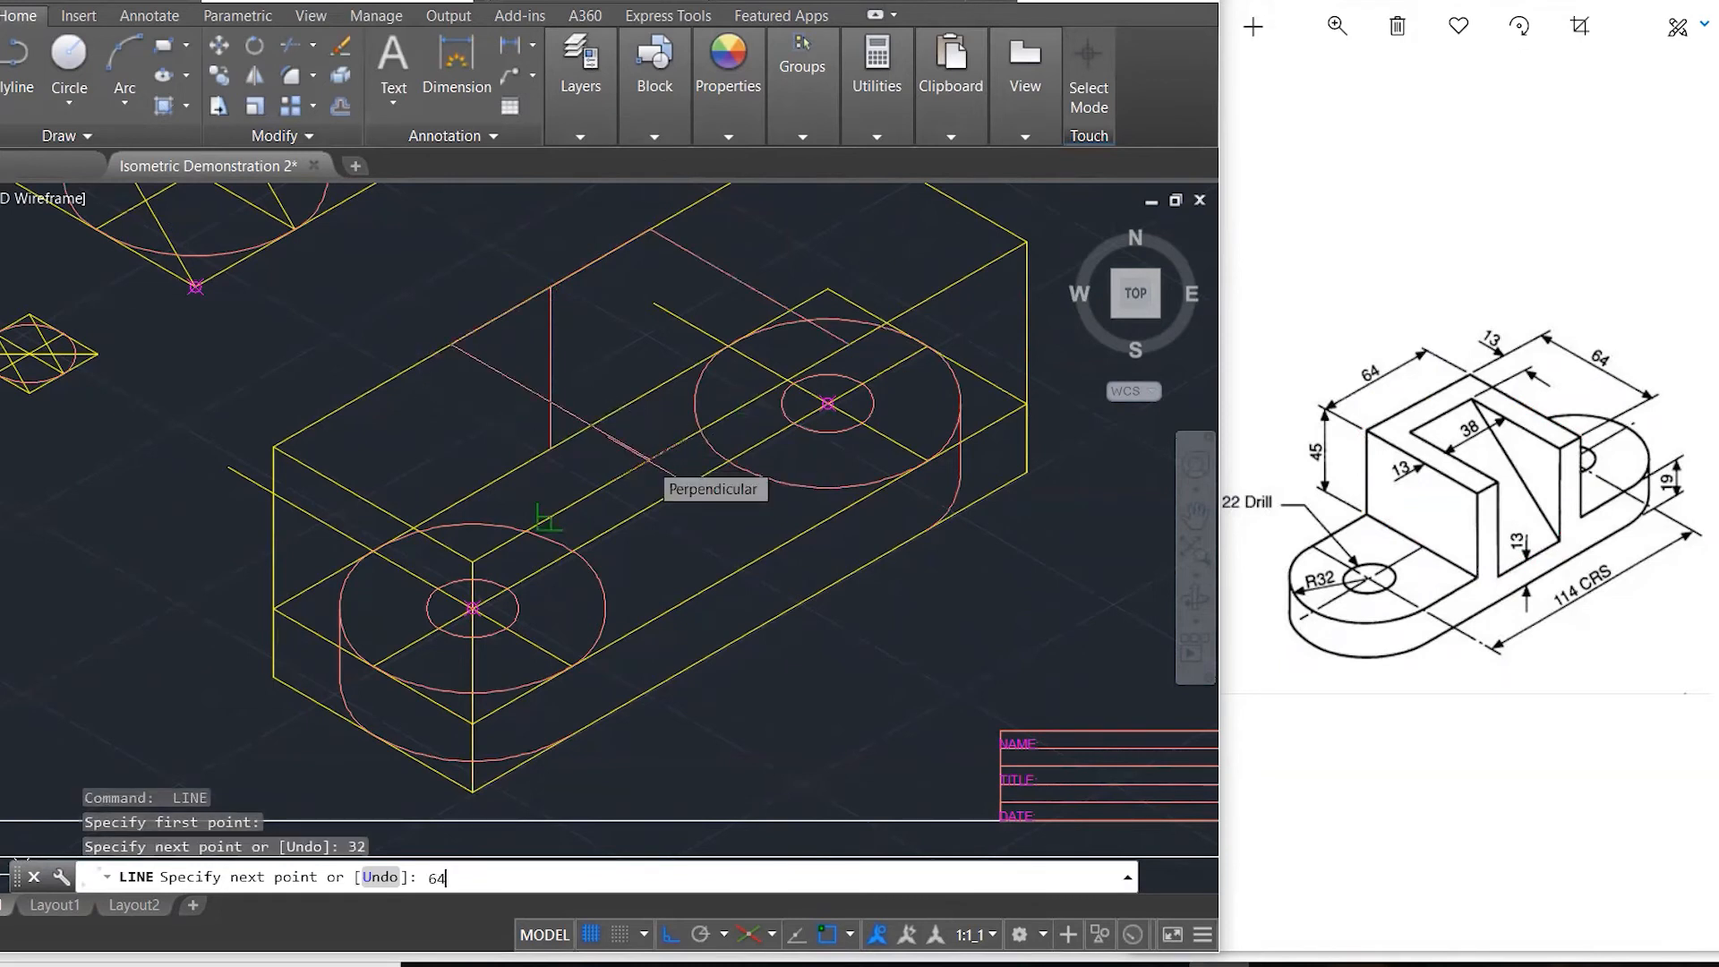
type("64")
key("Return")
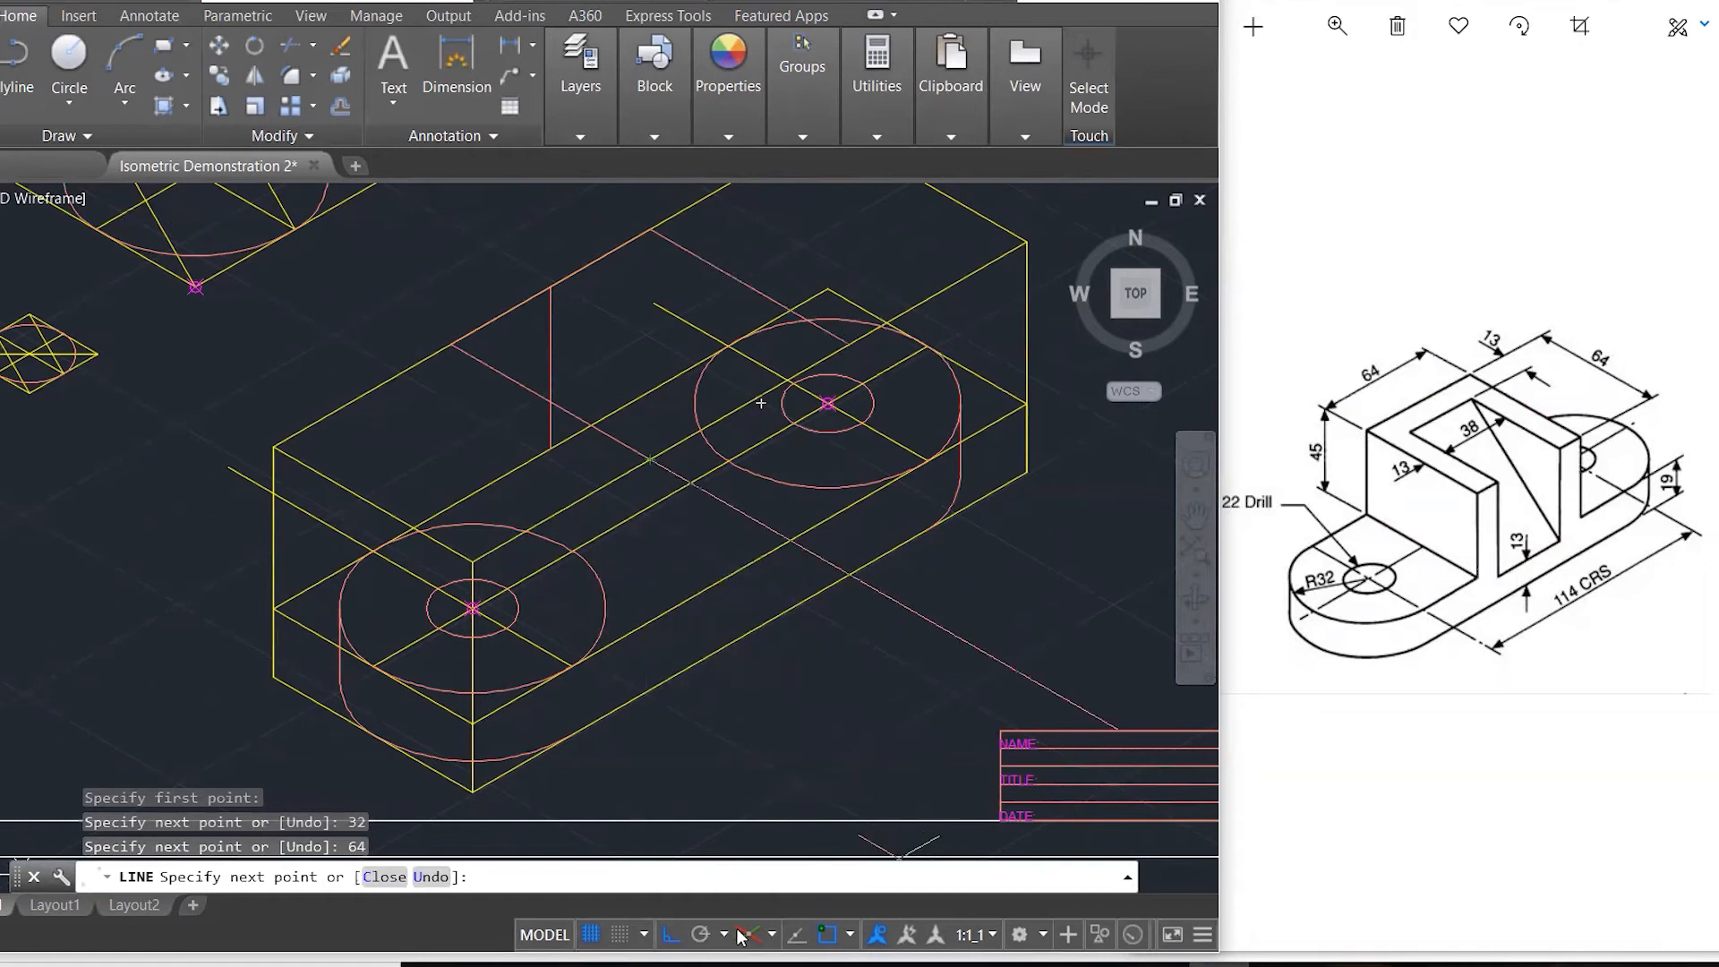
- Switch to the left isoplane and continue the line vertically from the block's front-end outer top corner down past the base
left_click(771, 934)
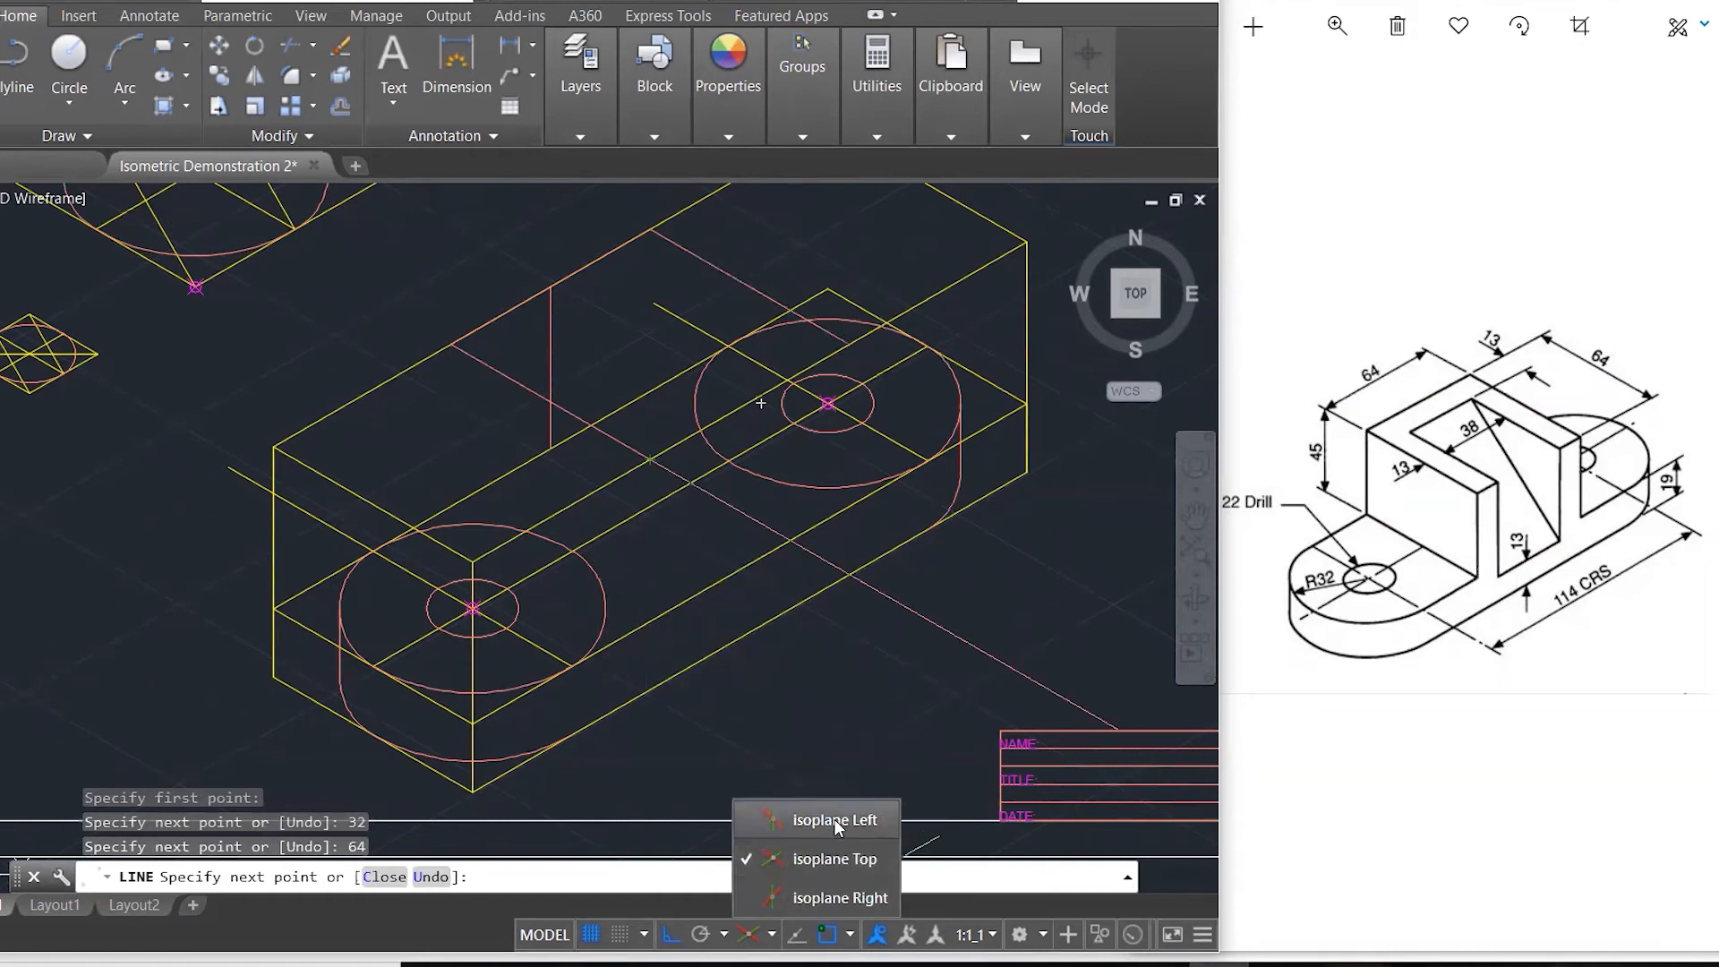
left_click(835, 821)
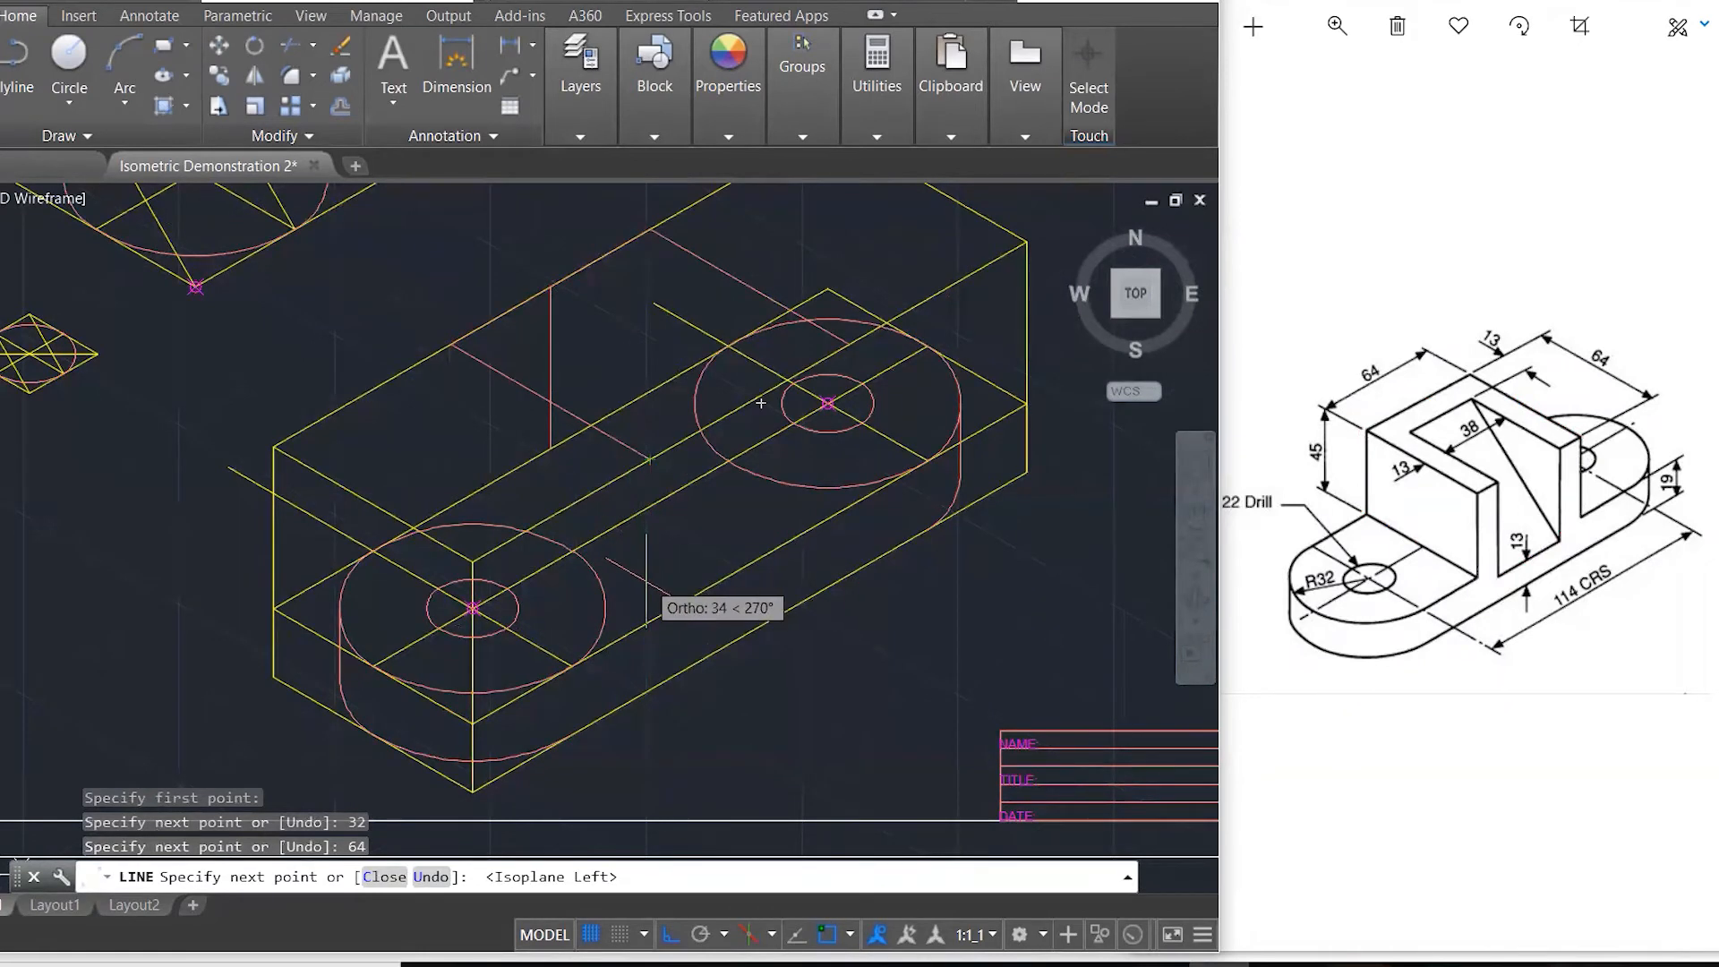
left_click(650, 690)
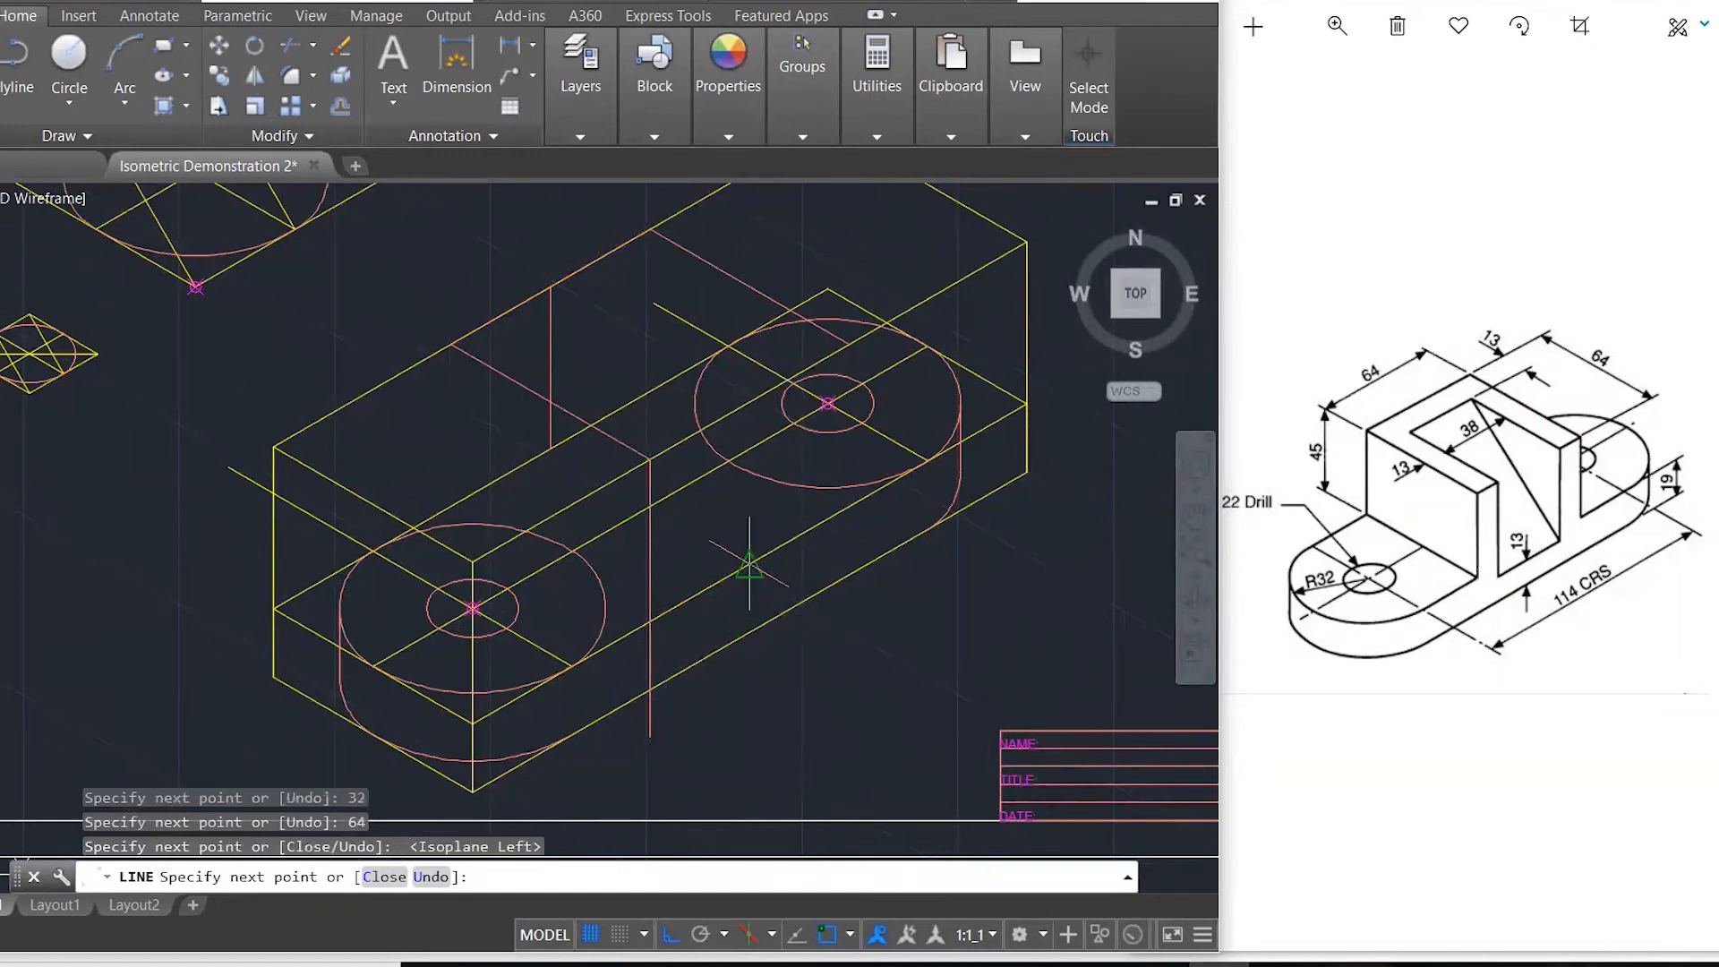
key("Escape")
- Draw a vertical line from the block's rear-end outer top corner down past the base's lower edge
key("Return")
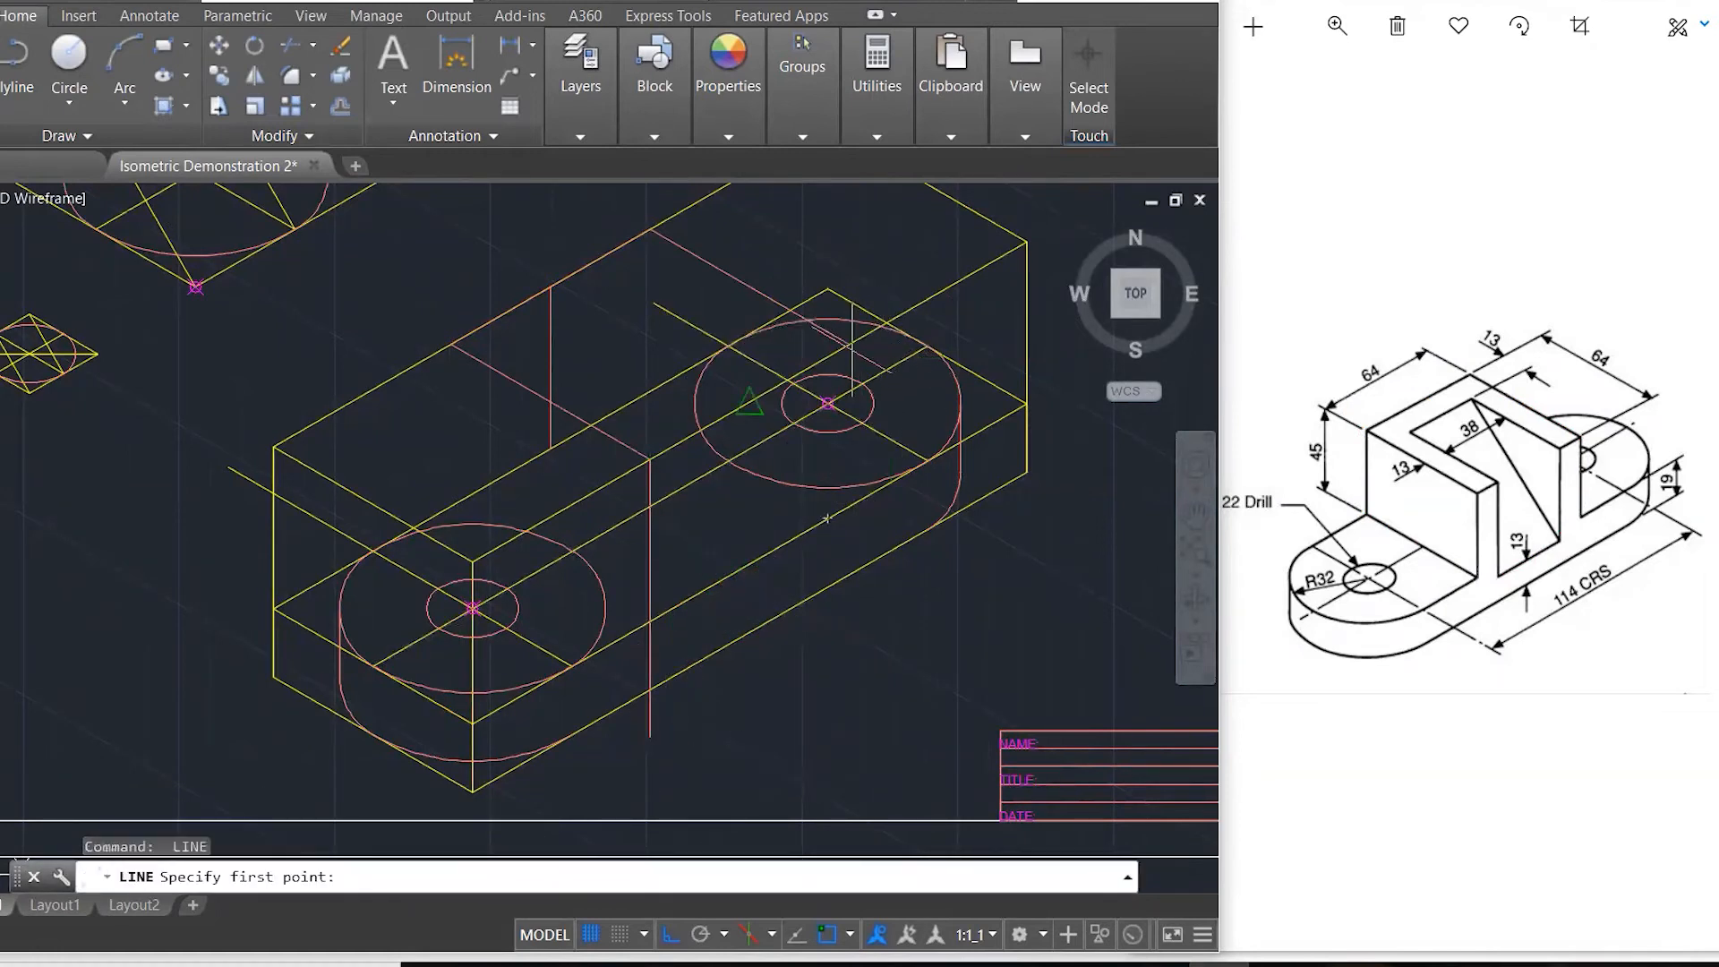
left_click(849, 344)
left_click(840, 646)
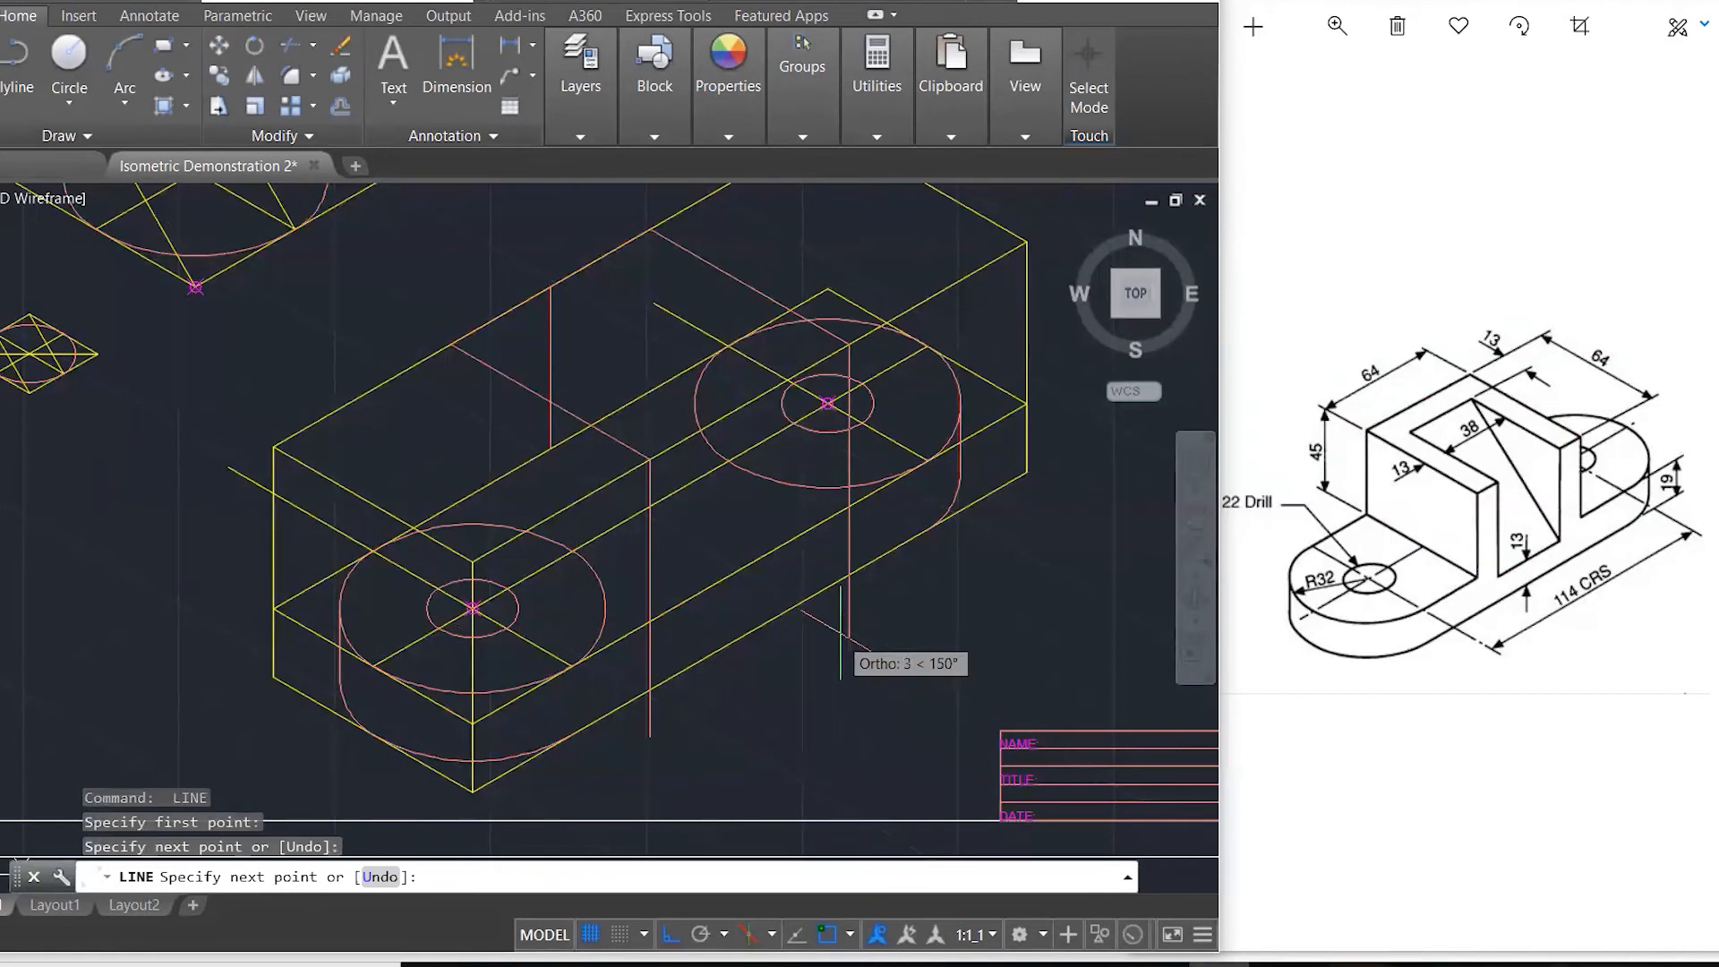
key("Escape")
key("Escape")
key("Escape")
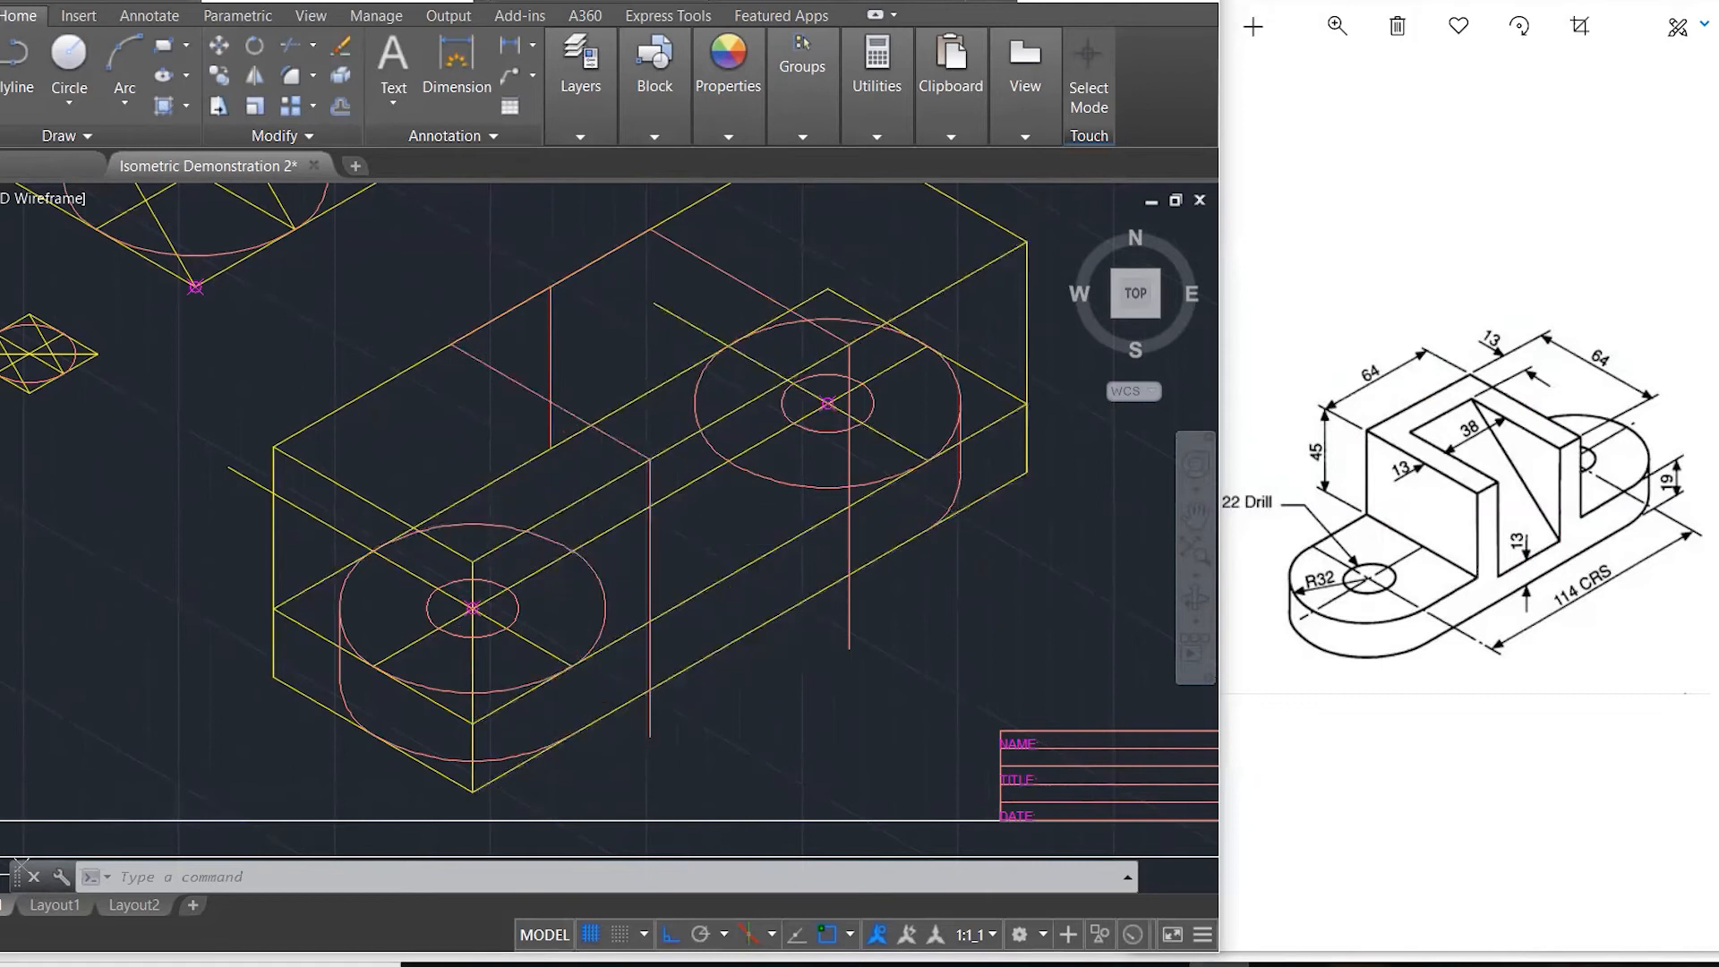
- Move the lengthwise axis line and the two cross lines through the hole centres to the CENTER LINE layer
scroll(671, 437, "down", 2)
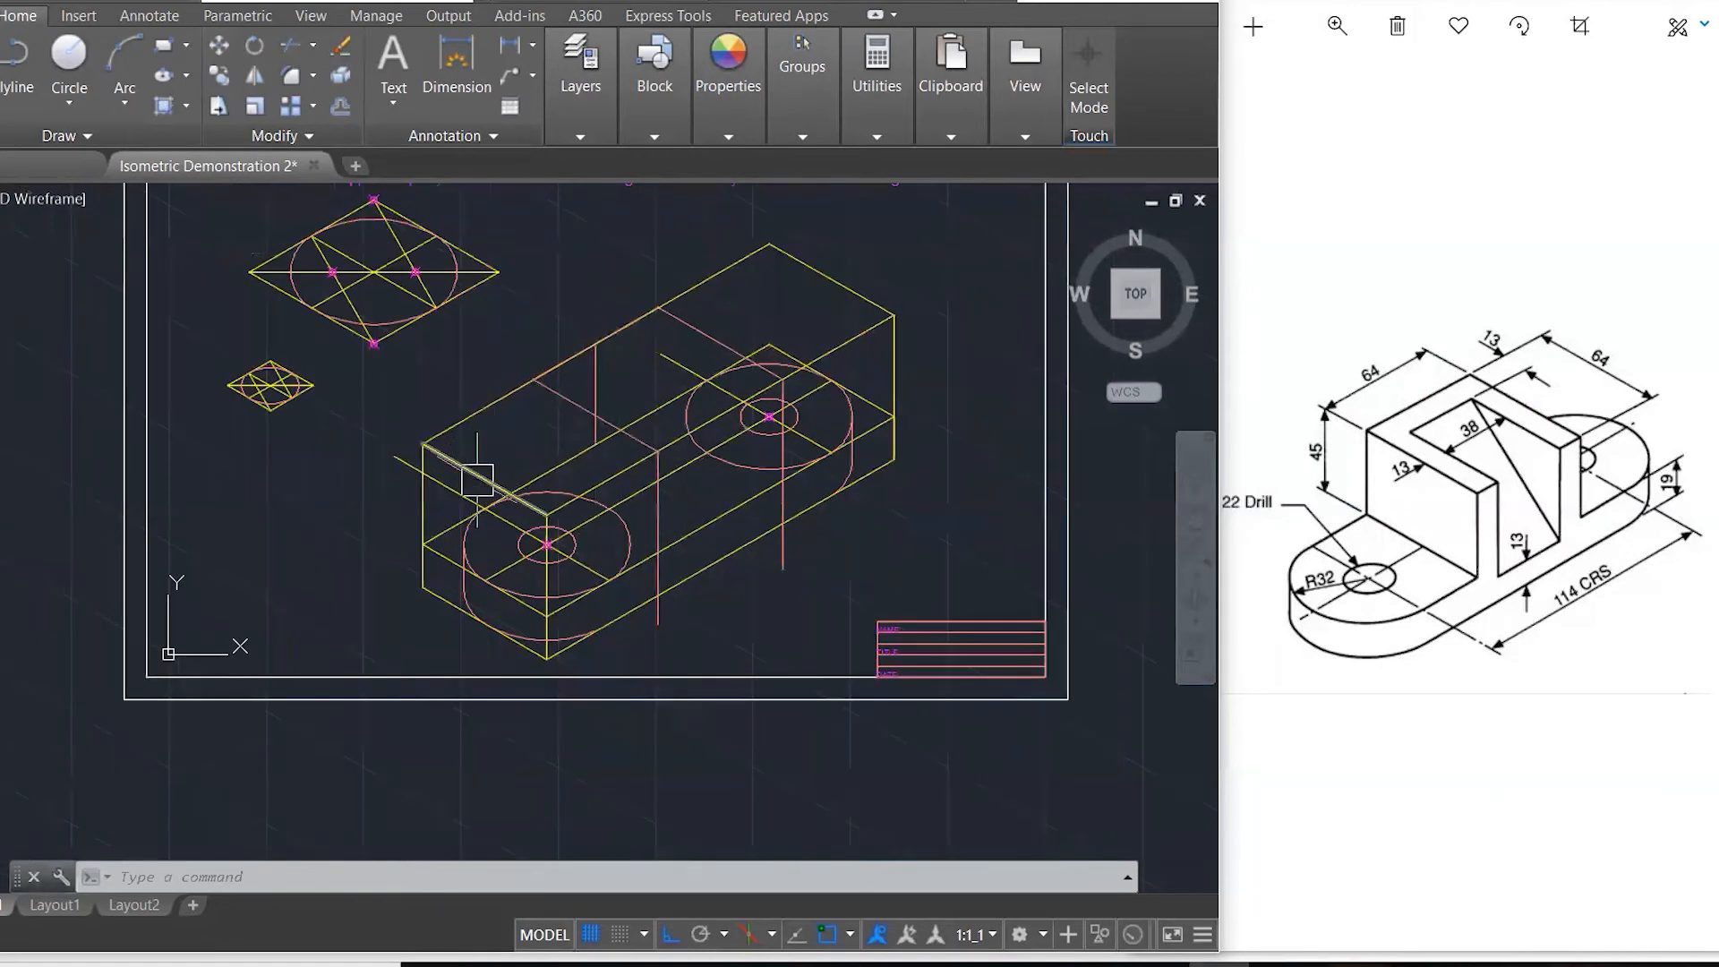
scroll(475, 486, "up", 2)
key("Escape")
key("Escape")
left_click(443, 495)
scroll(443, 495, "down", 2)
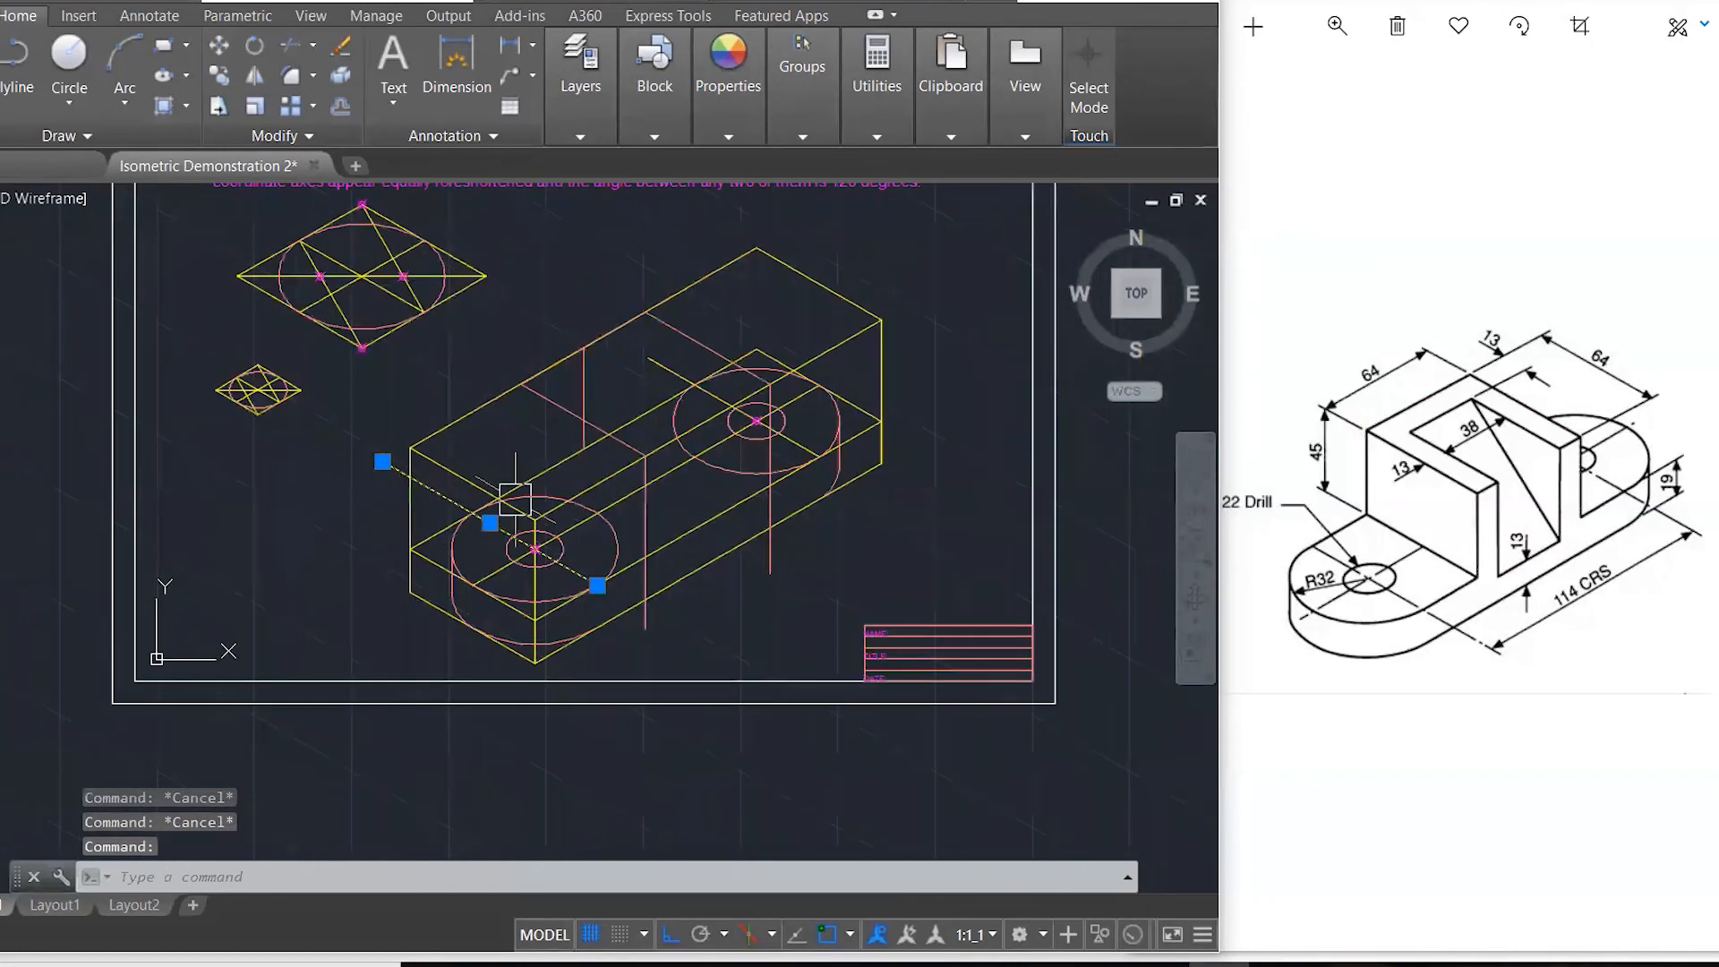
scroll(685, 467, "up", 2)
left_click(678, 470)
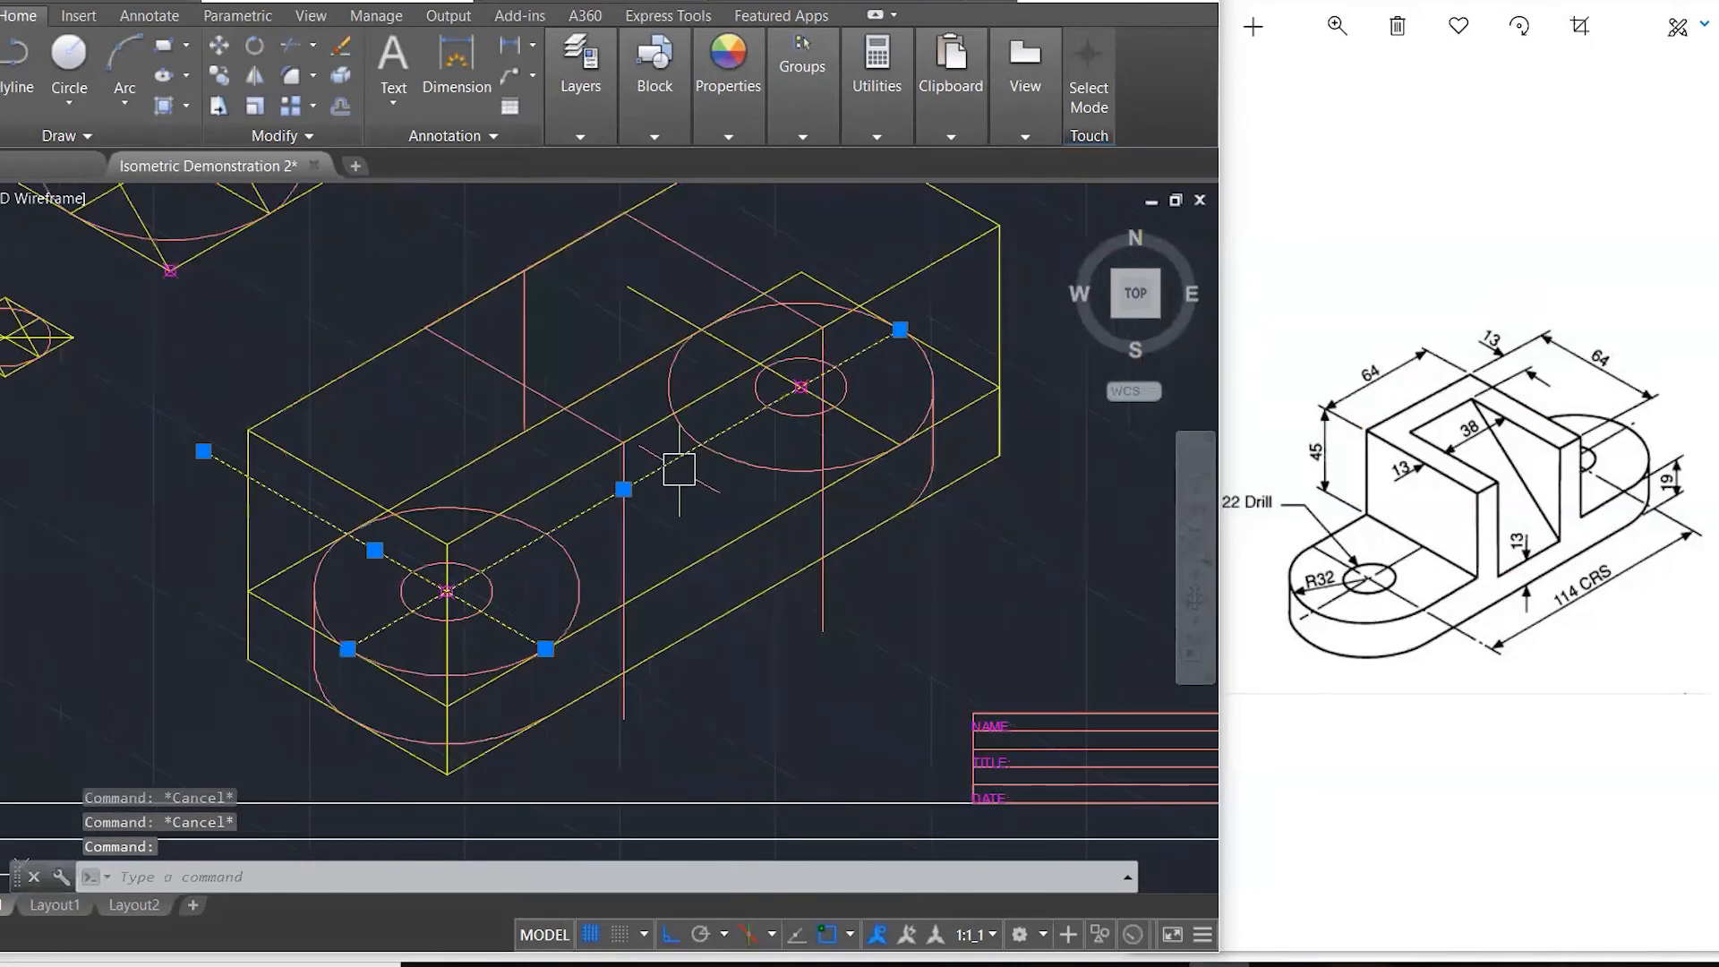
left_click(682, 316)
left_click(594, 126)
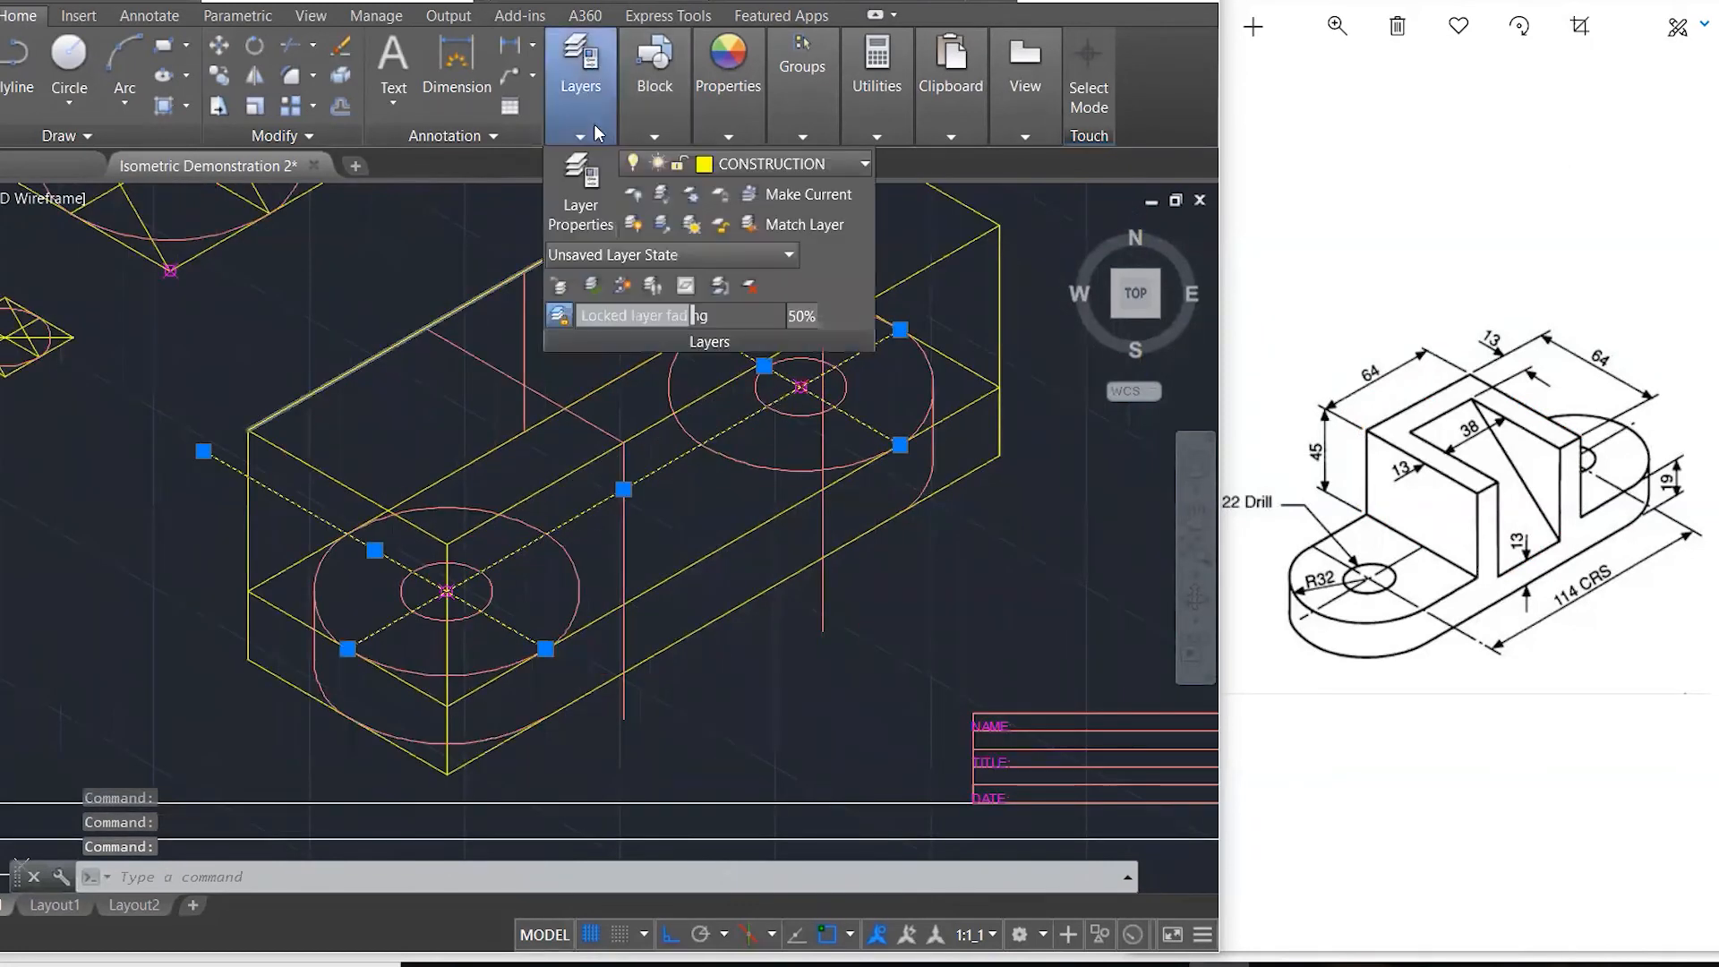
left_click(803, 163)
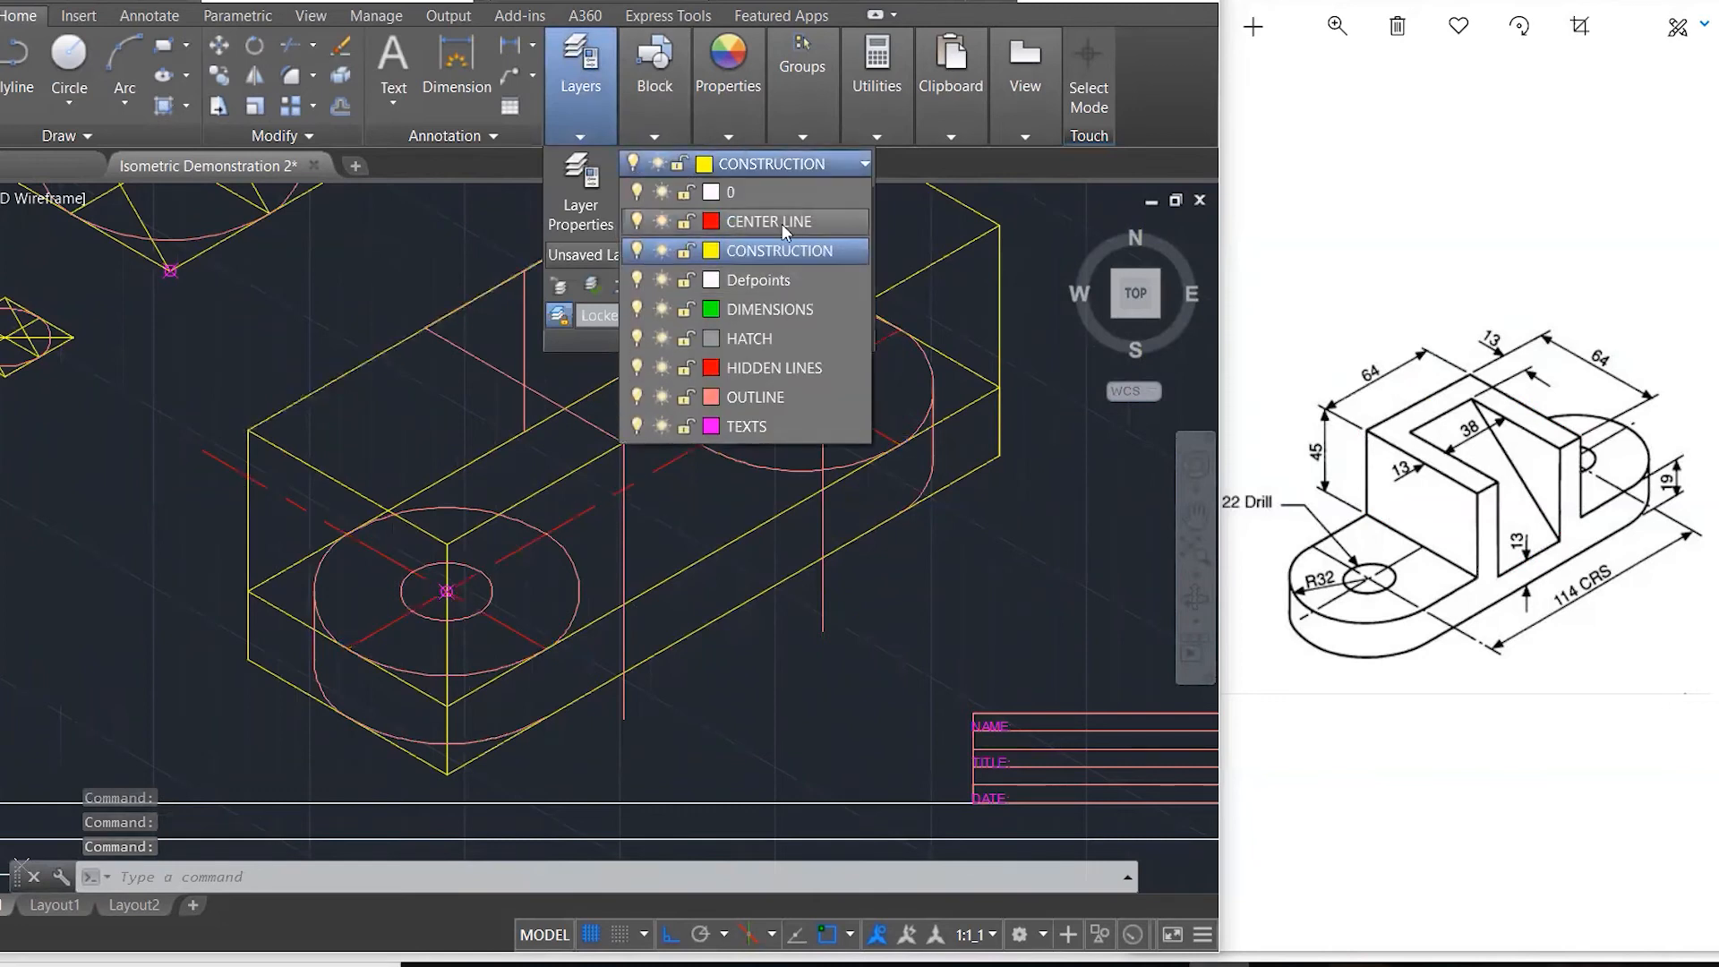
left_click(782, 222)
key("Escape")
key("Escape")
key("Escape")
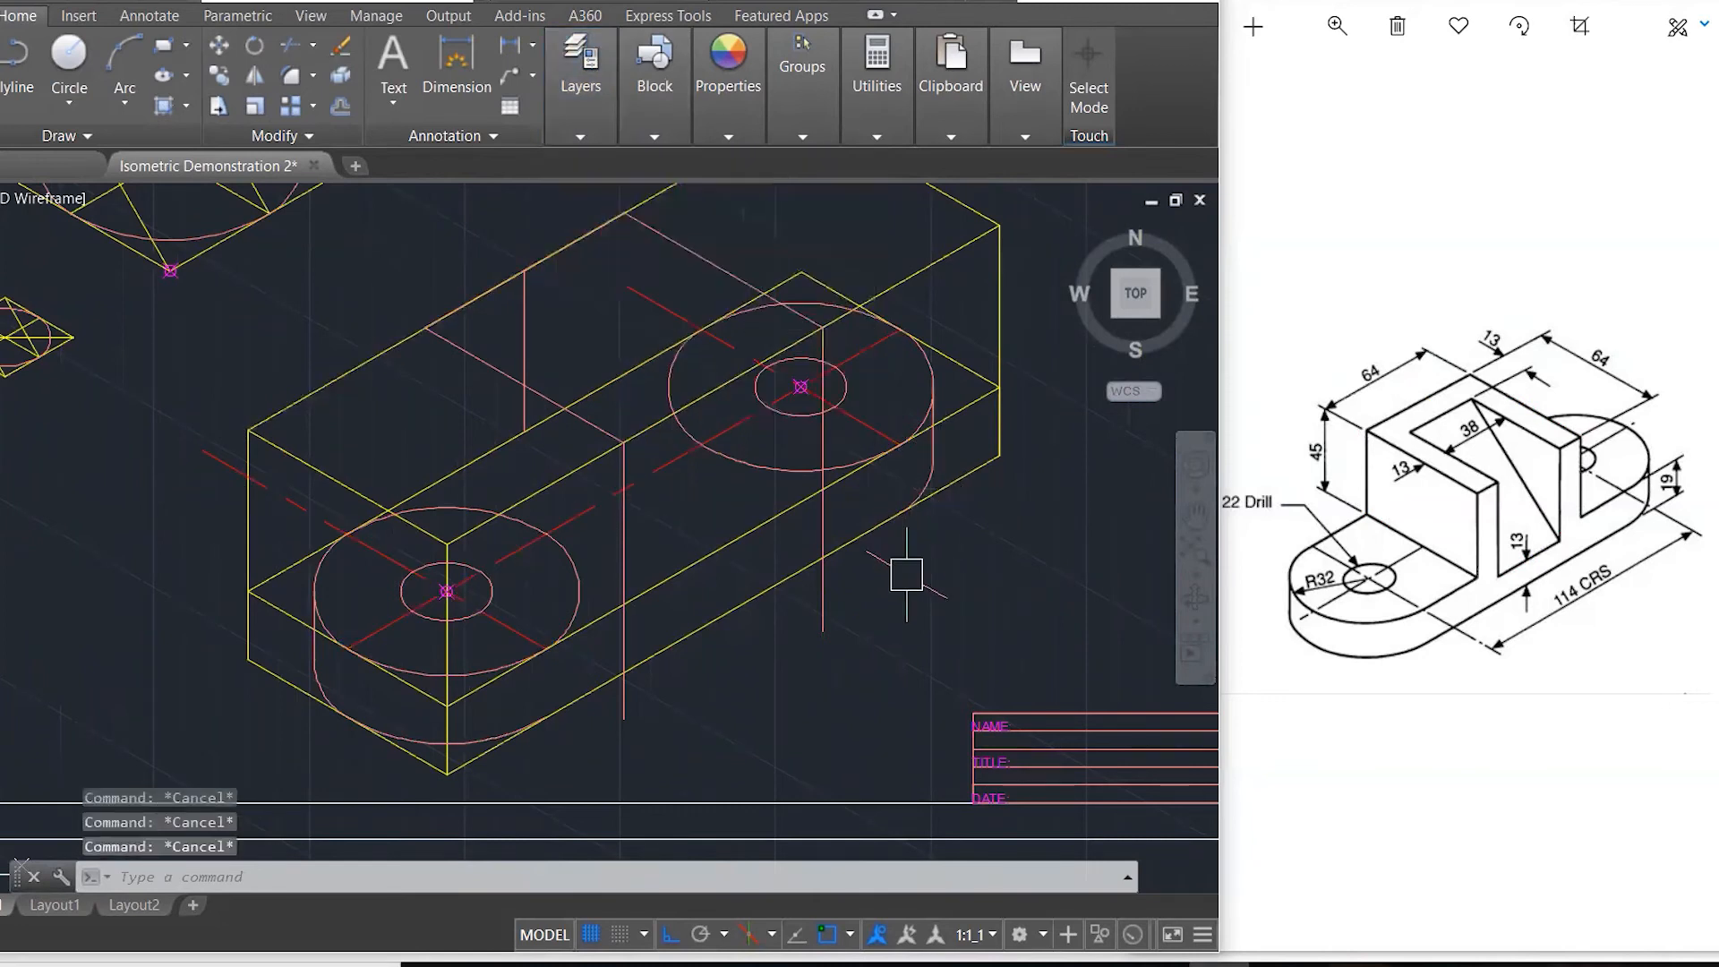
- Delete the vertical line at the midpoint of the construction box's back face
scroll(609, 566, "down", 2)
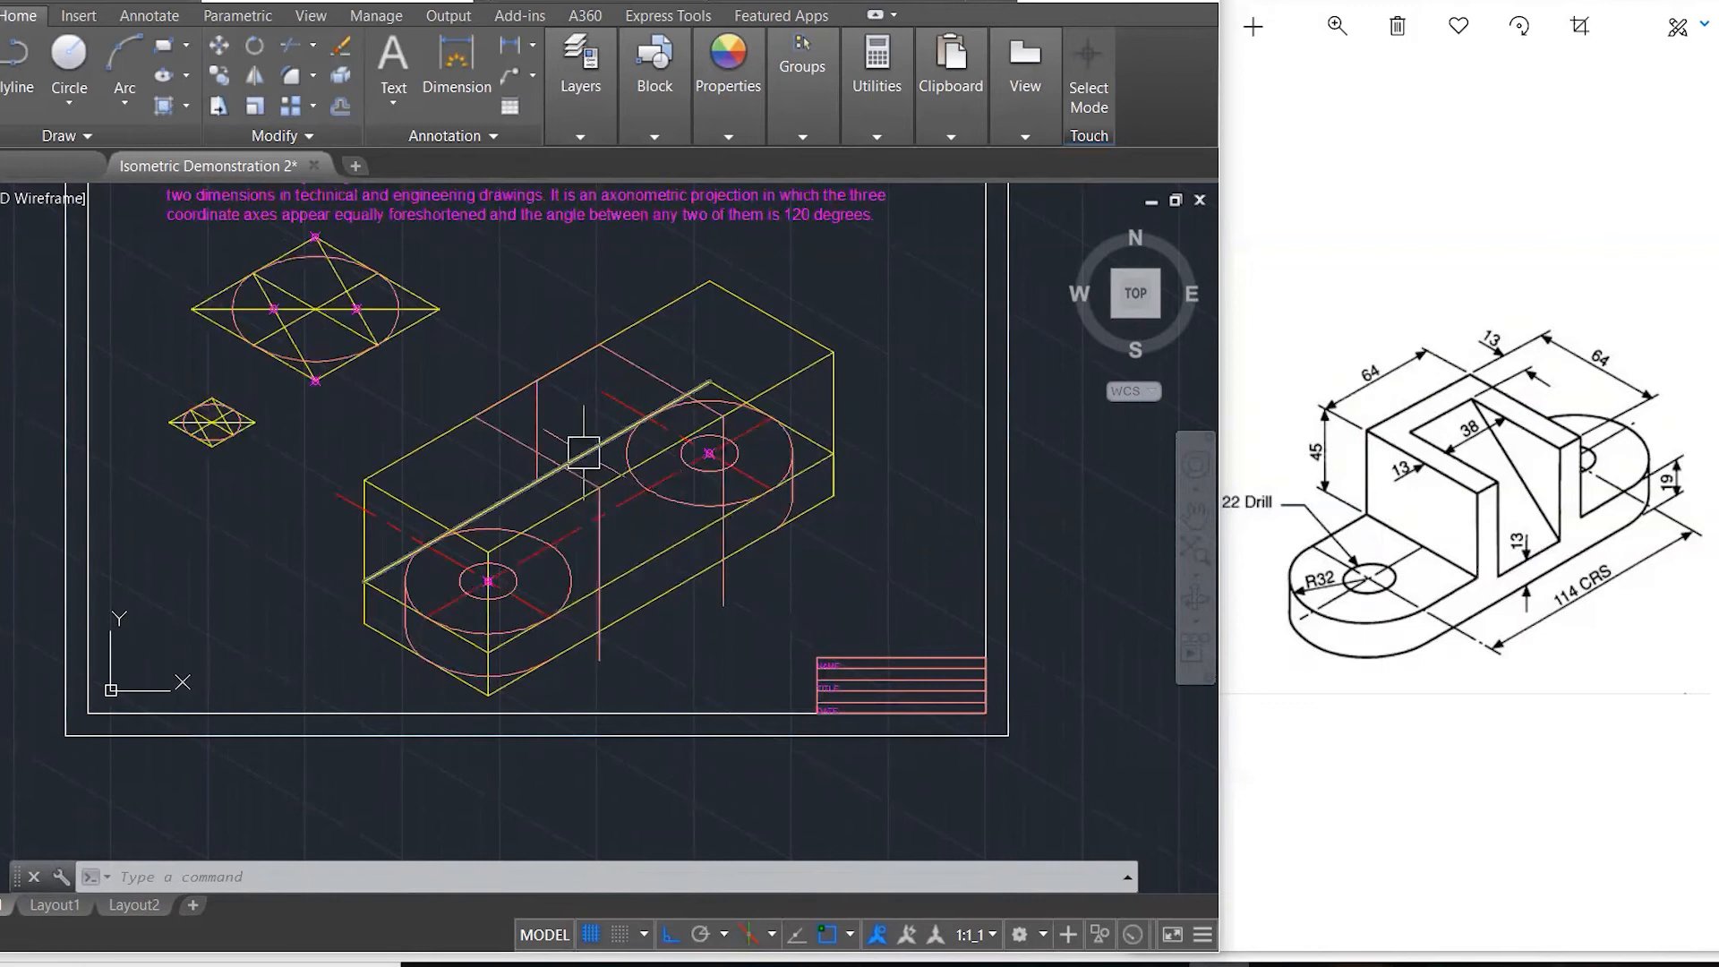
scroll(583, 452, "up", 4)
left_click(502, 394)
key("Delete")
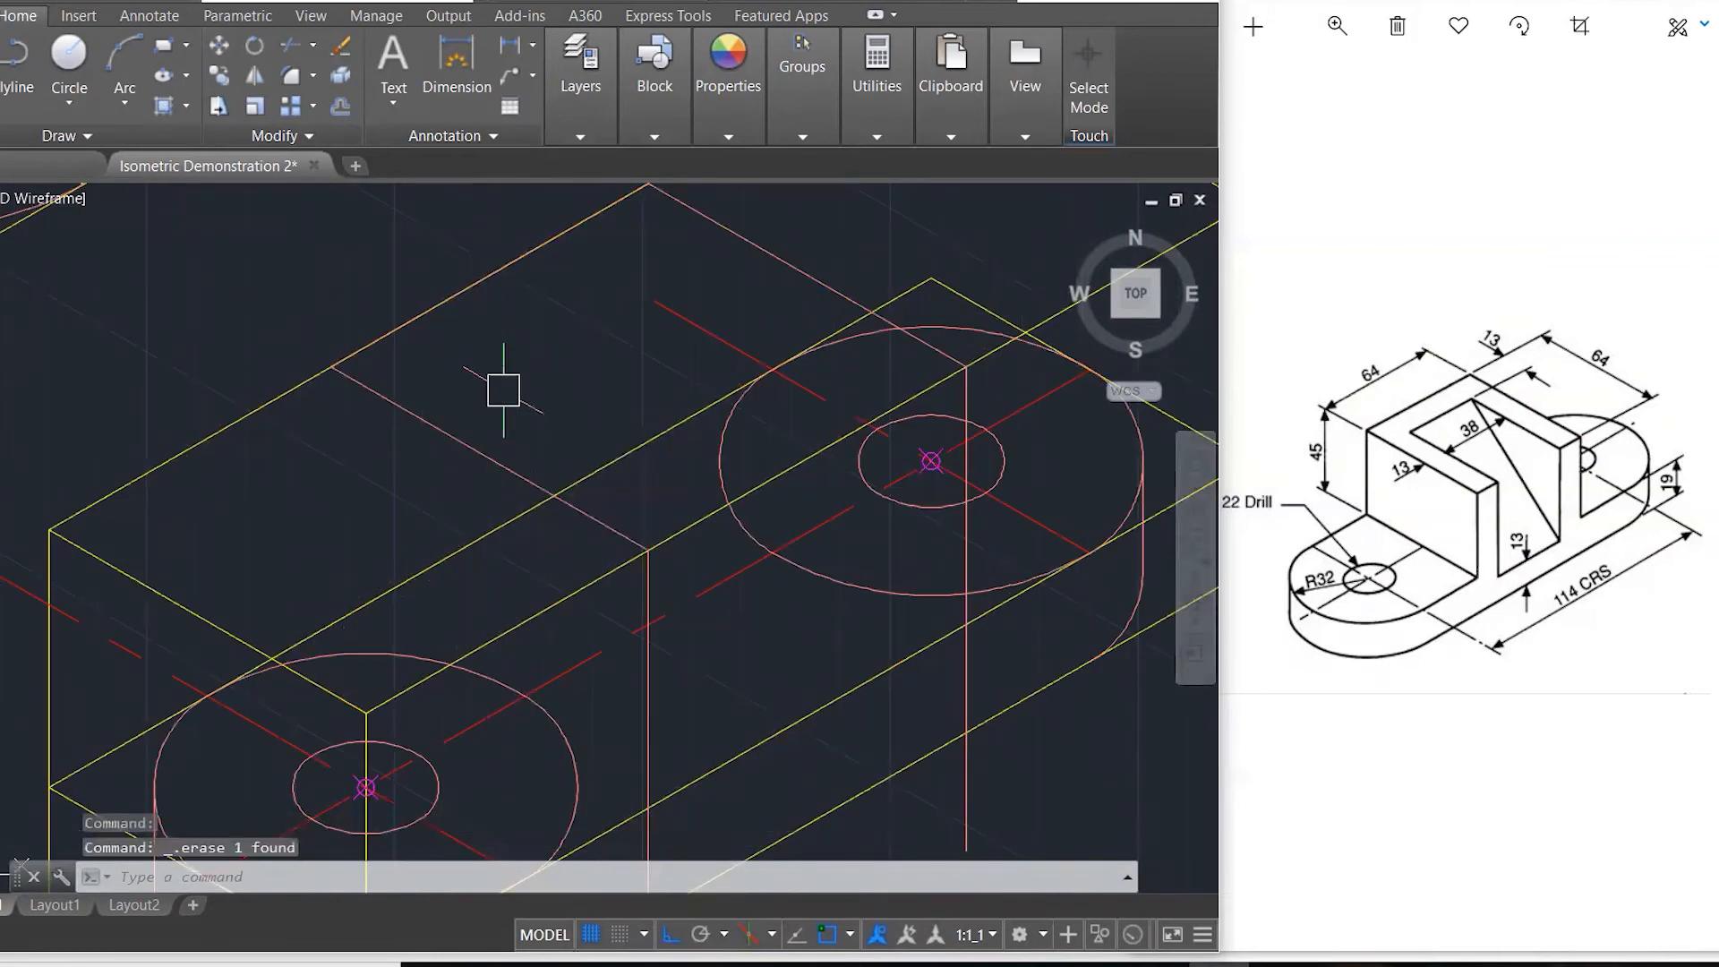
key("Escape")
key("Escape")
key("Escape")
- Draw a vertical line from the block's front-end back top corner down past the base's upper back edge
type("l")
key("Return")
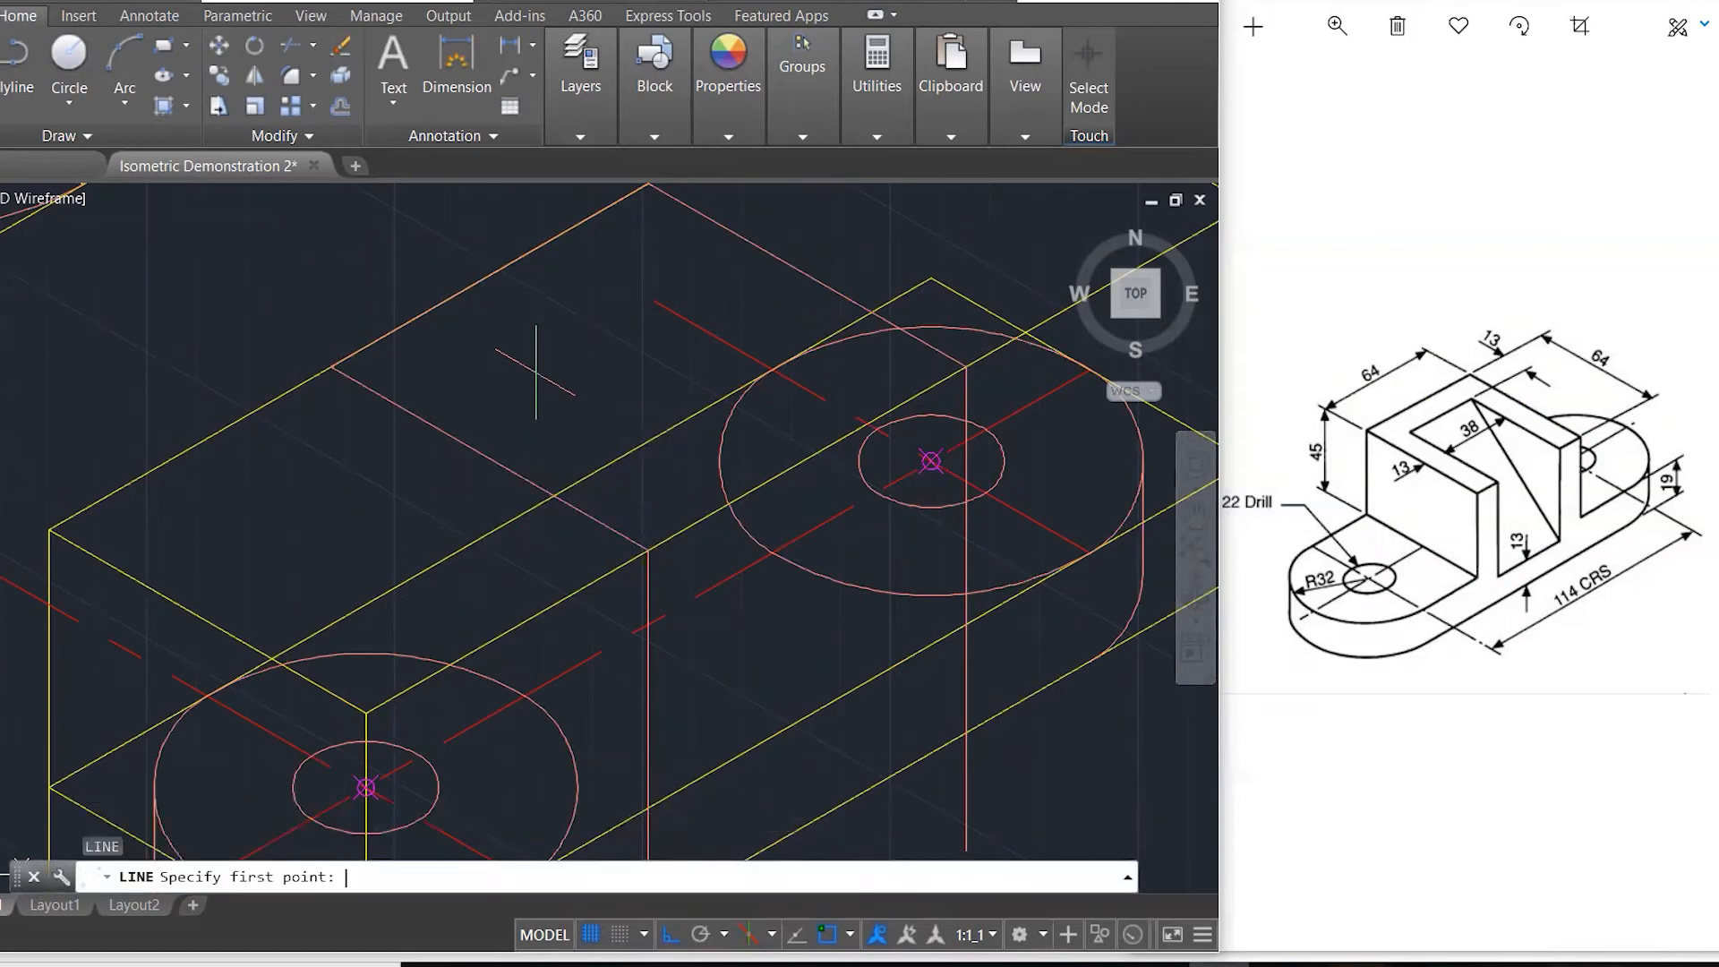
left_click(331, 367)
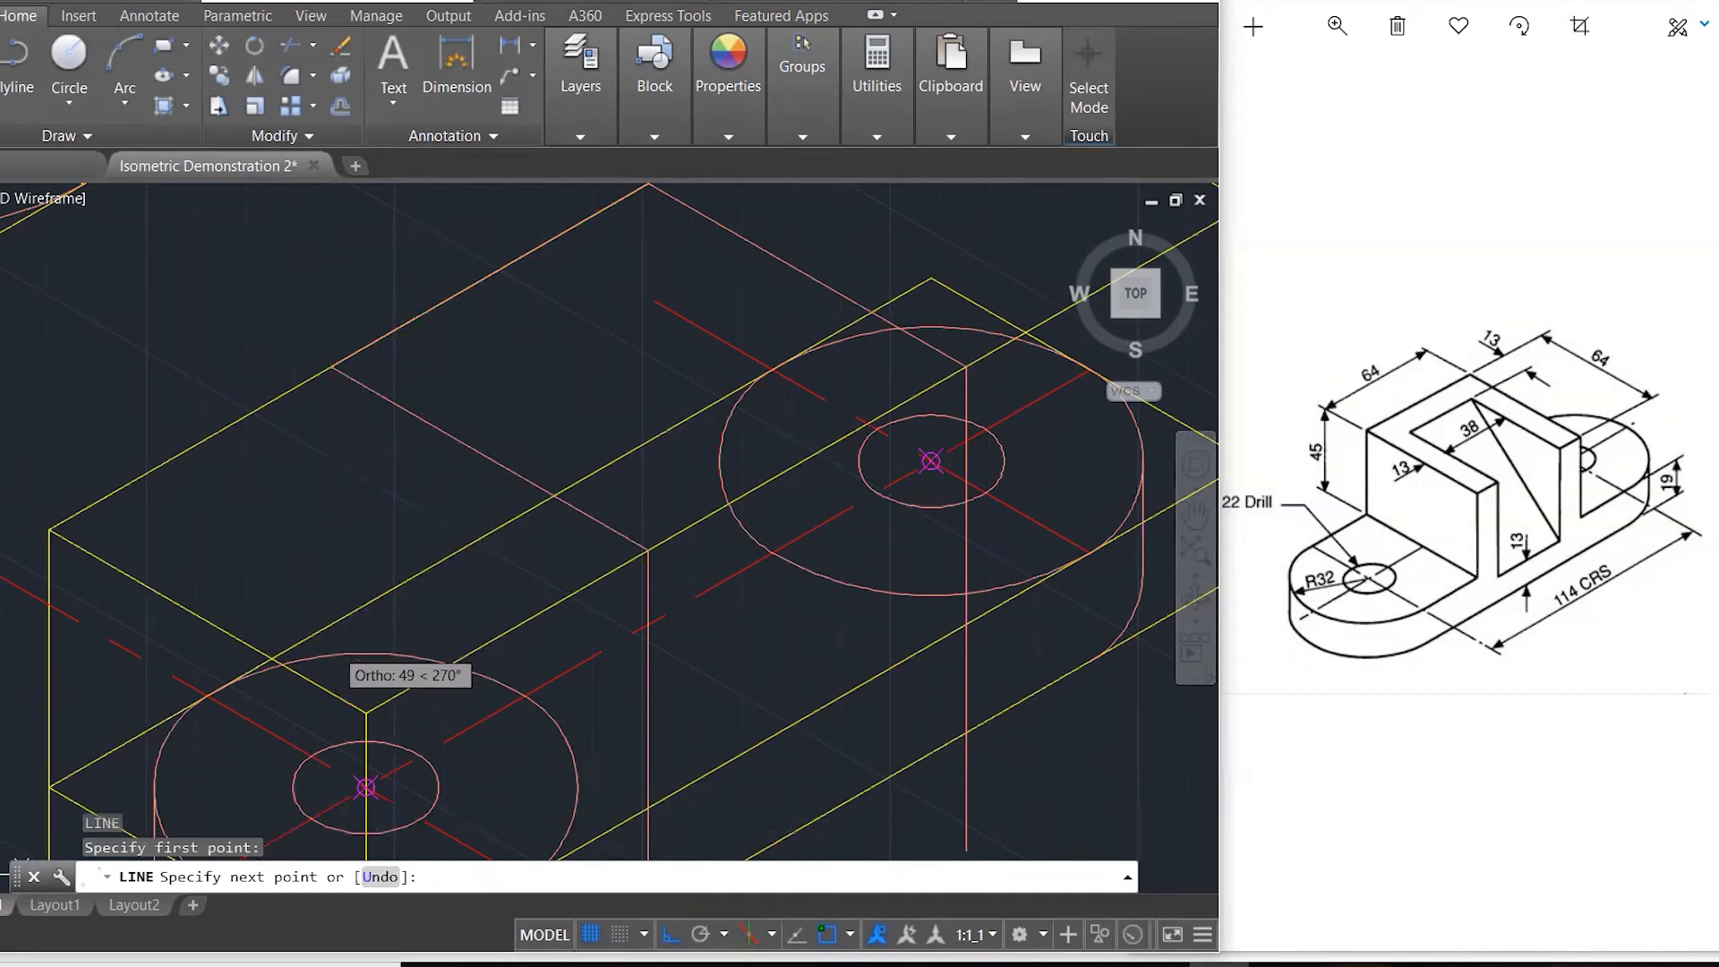
left_click(343, 652)
key("Escape")
key("Escape")
key("Escape")
- Draw a line across the base's top face from the new vertical's crossing with the back edge to the block's outer vertical edge
scroll(523, 445, "down", 2)
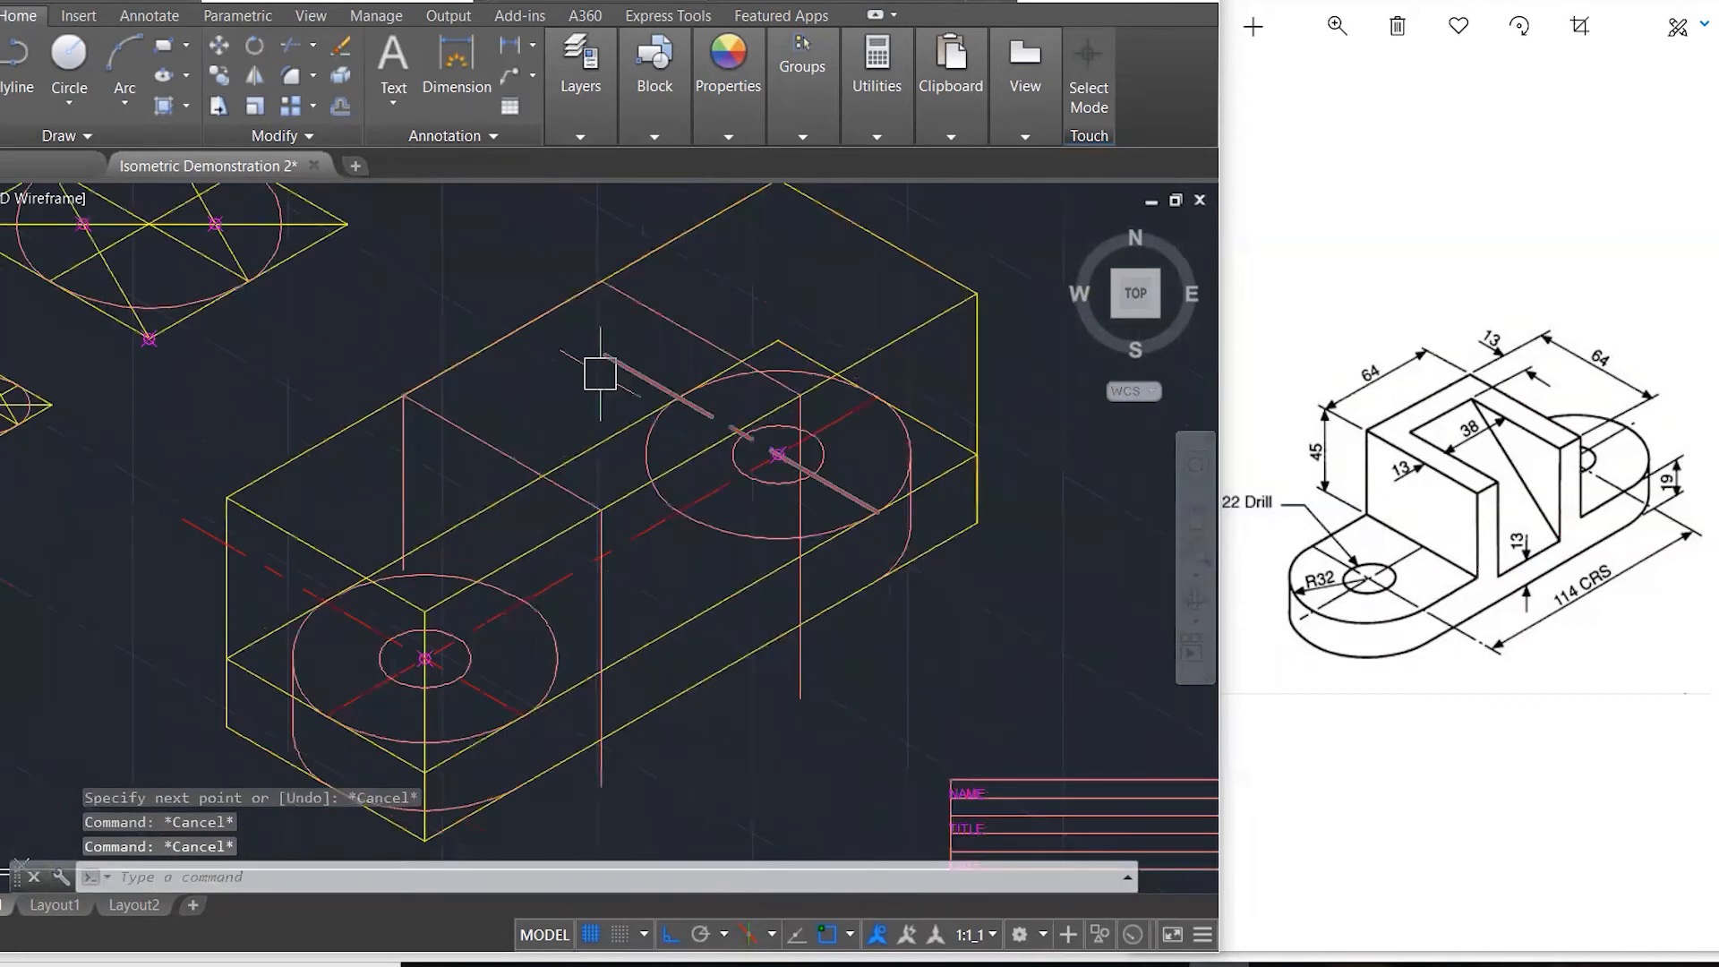
scroll(538, 589, "up", 2)
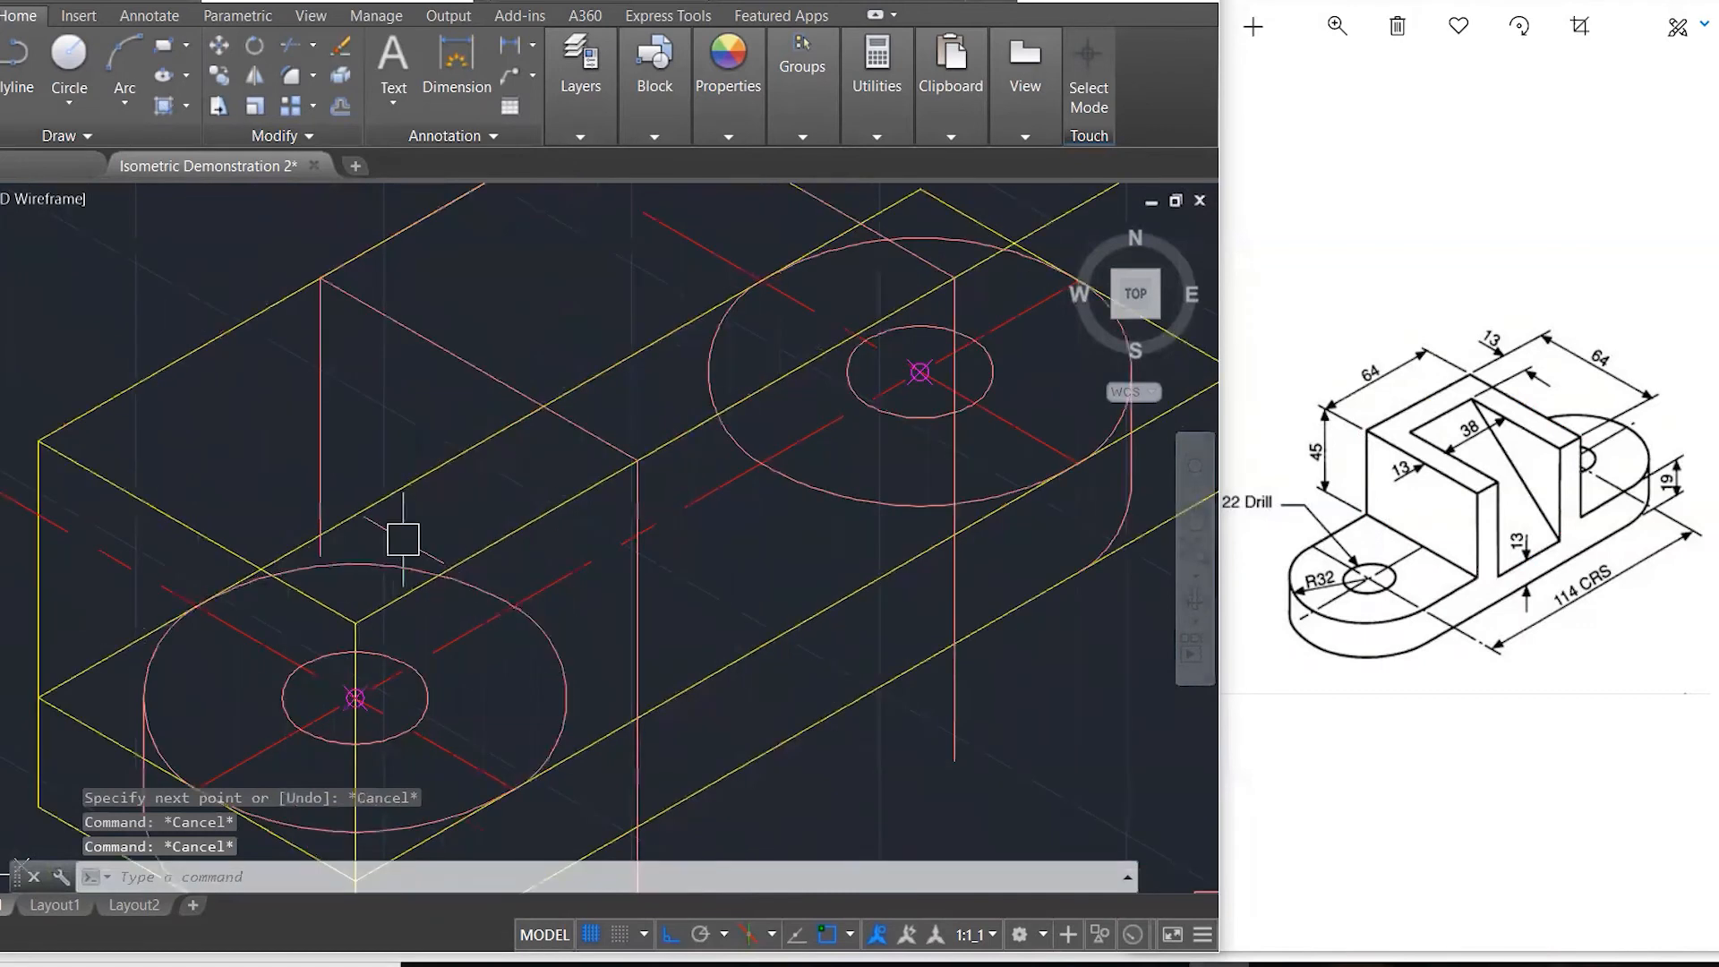
key("Return")
left_click(320, 542)
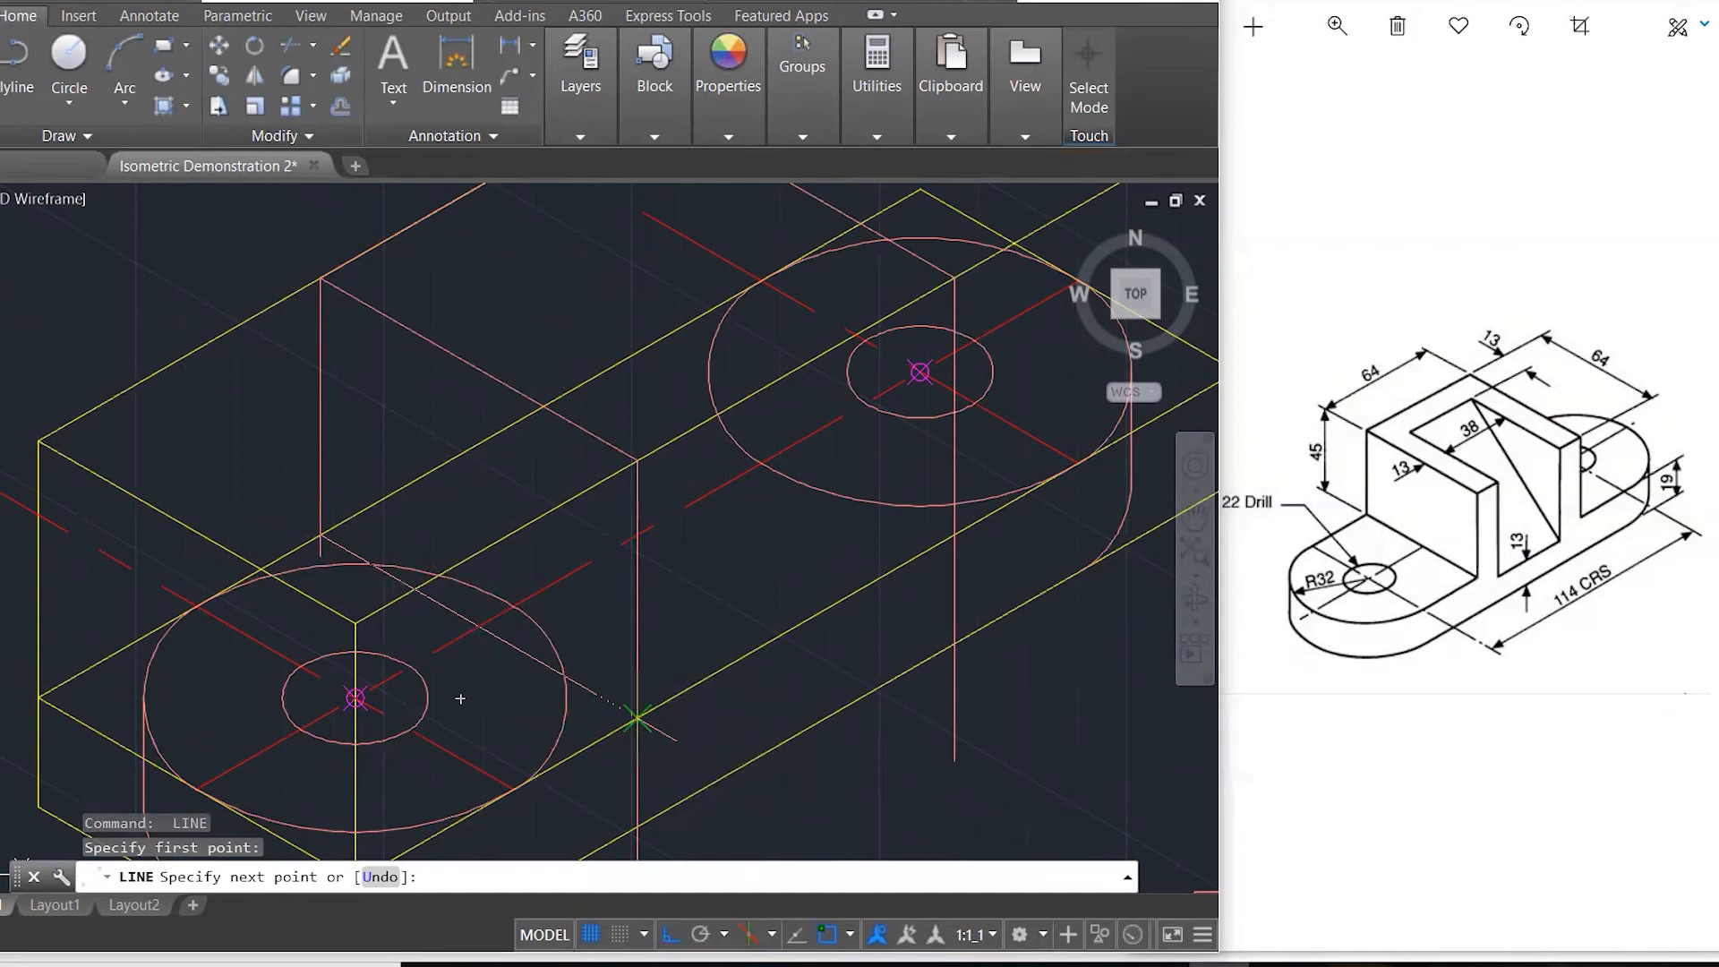
left_click(637, 718)
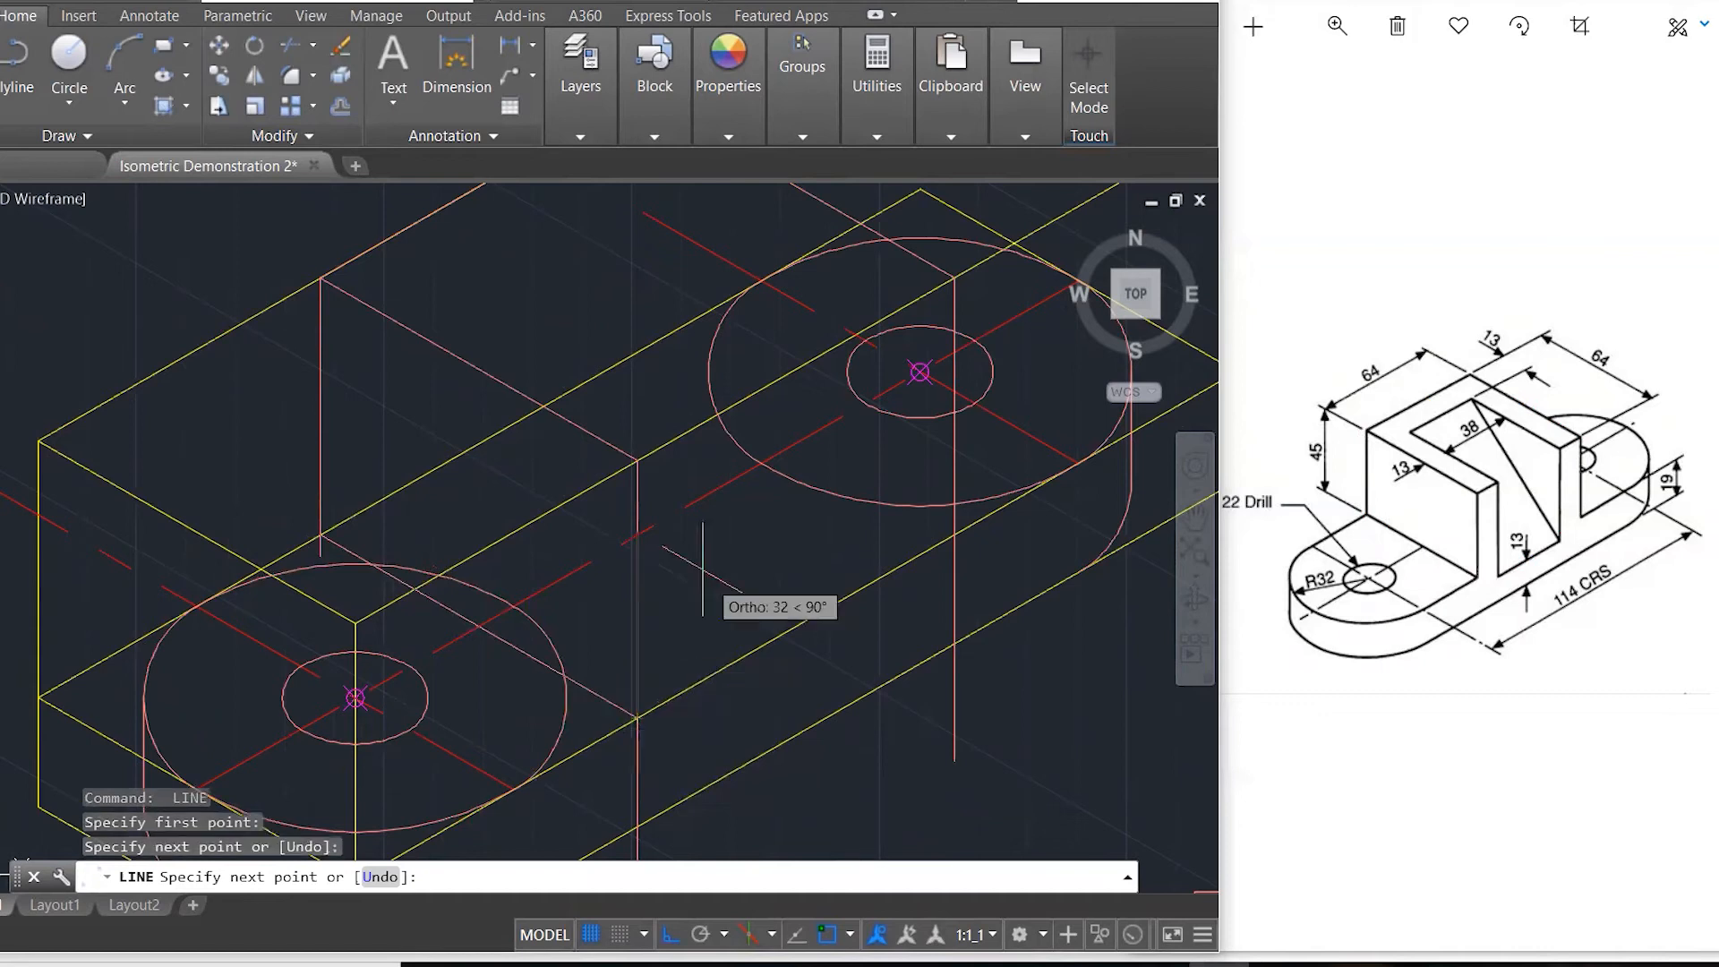
scroll(429, 555, "down", 2)
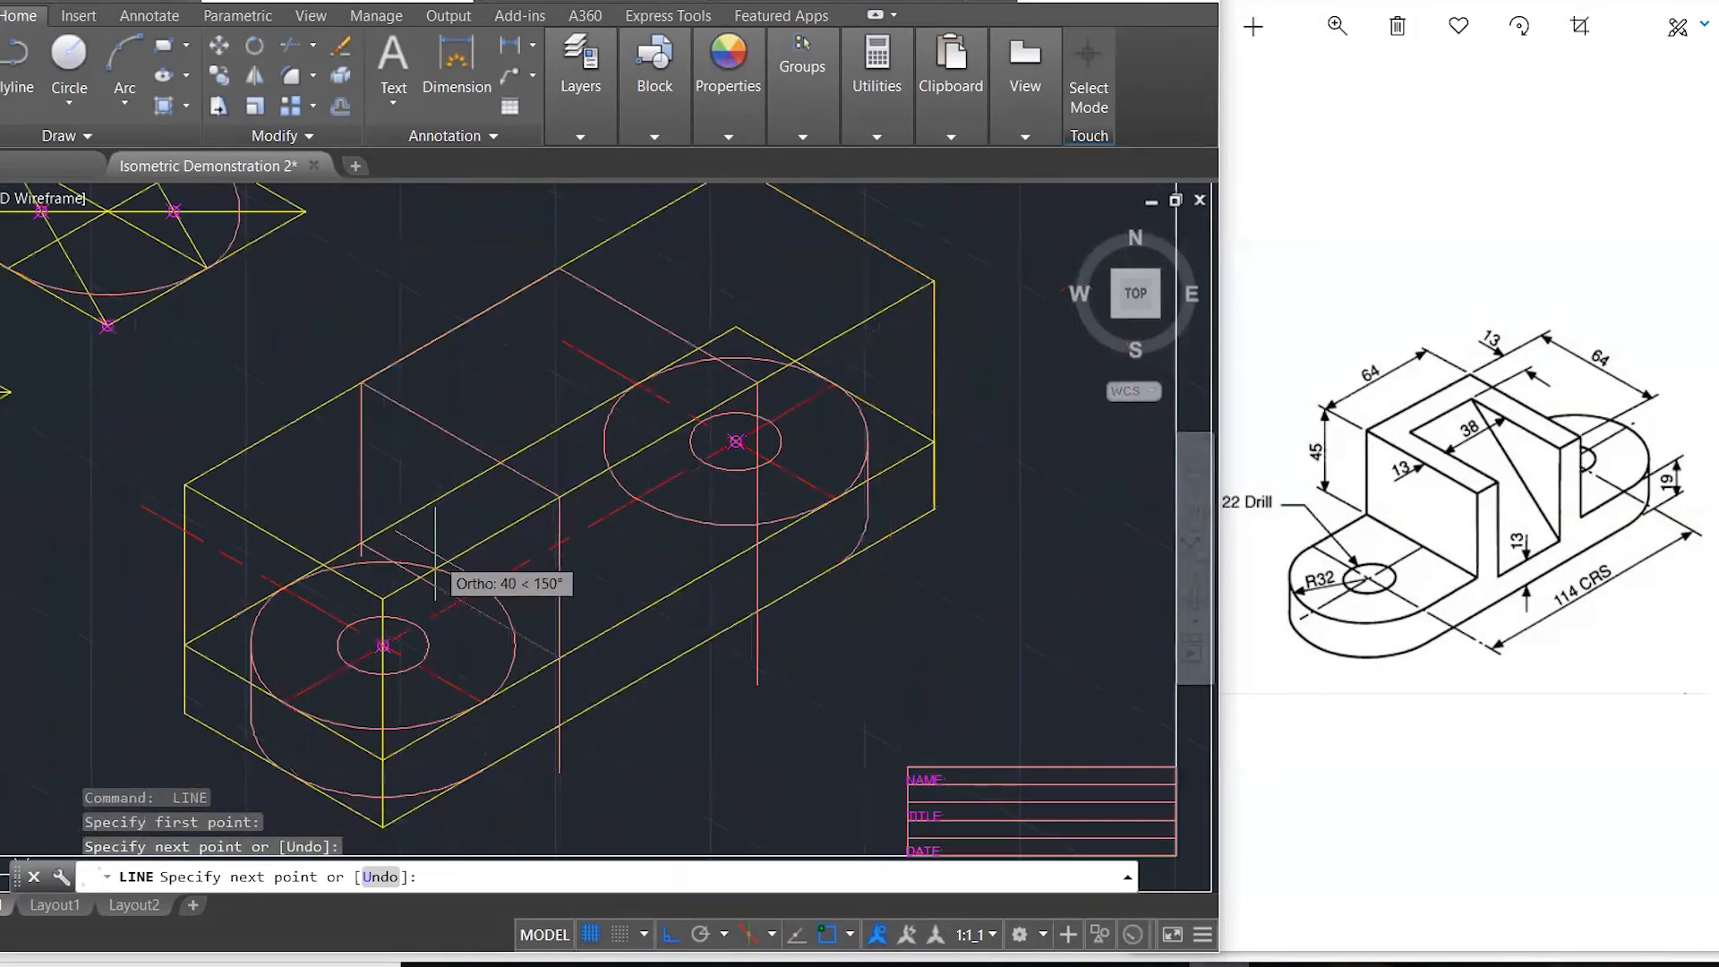
key("Escape")
key("Escape")
key("Escape")
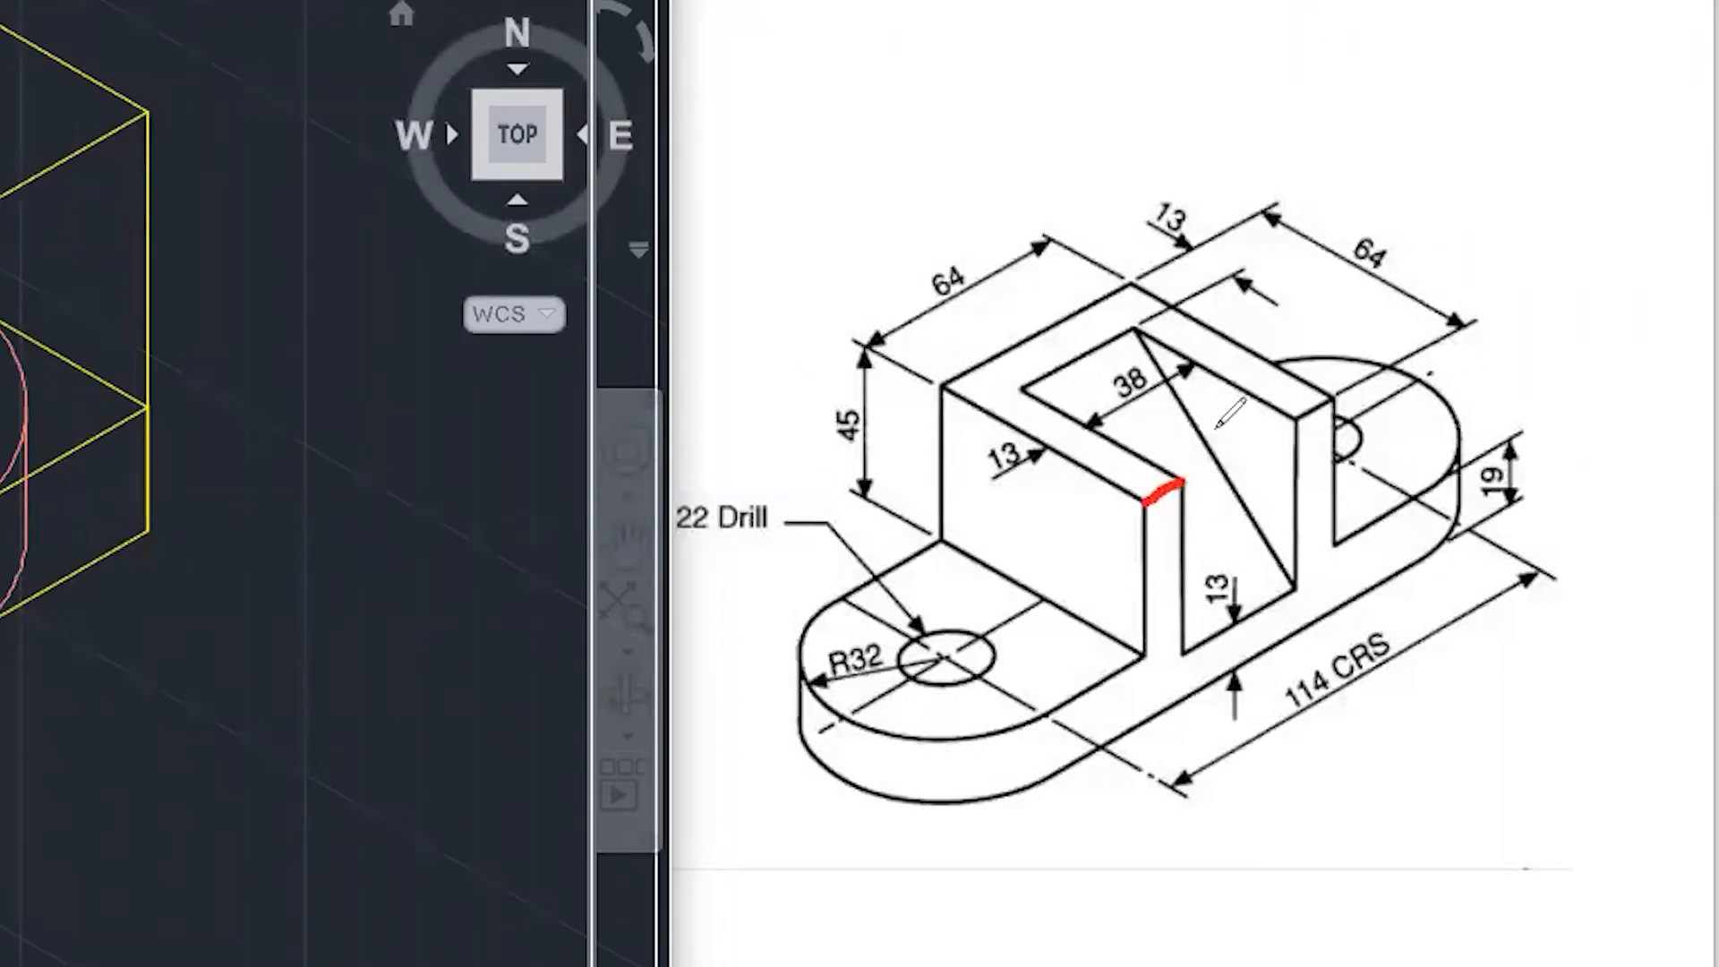
- Examine the block's U-shaped top on the reference drawing, tracing its outer outline, vertical end edges and inner slot edges
mouse_move(1127, 279)
left_mouse_down()
mouse_move(1191, 292)
mouse_move(1298, 383)
left_mouse_up()
mouse_move(1130, 275)
left_mouse_down()
mouse_move(943, 372)
mouse_move(1088, 473)
mouse_move(1155, 488)
mouse_move(1151, 641)
left_mouse_up()
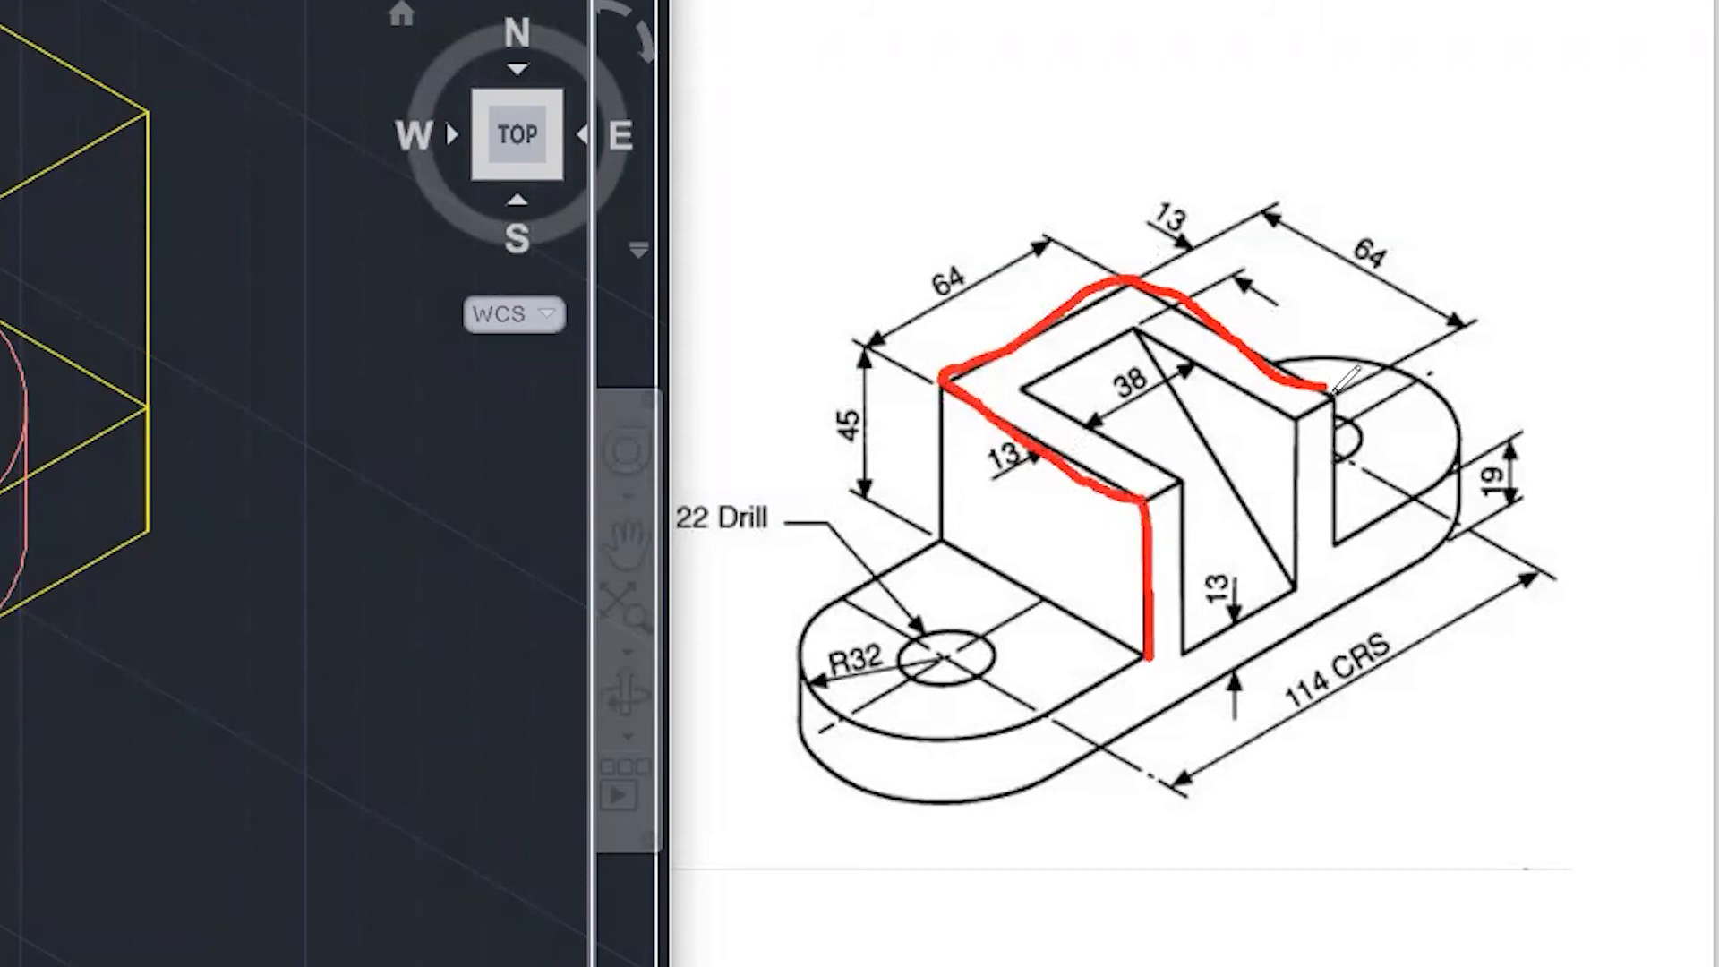
left_click_drag(1328, 403, 1343, 537)
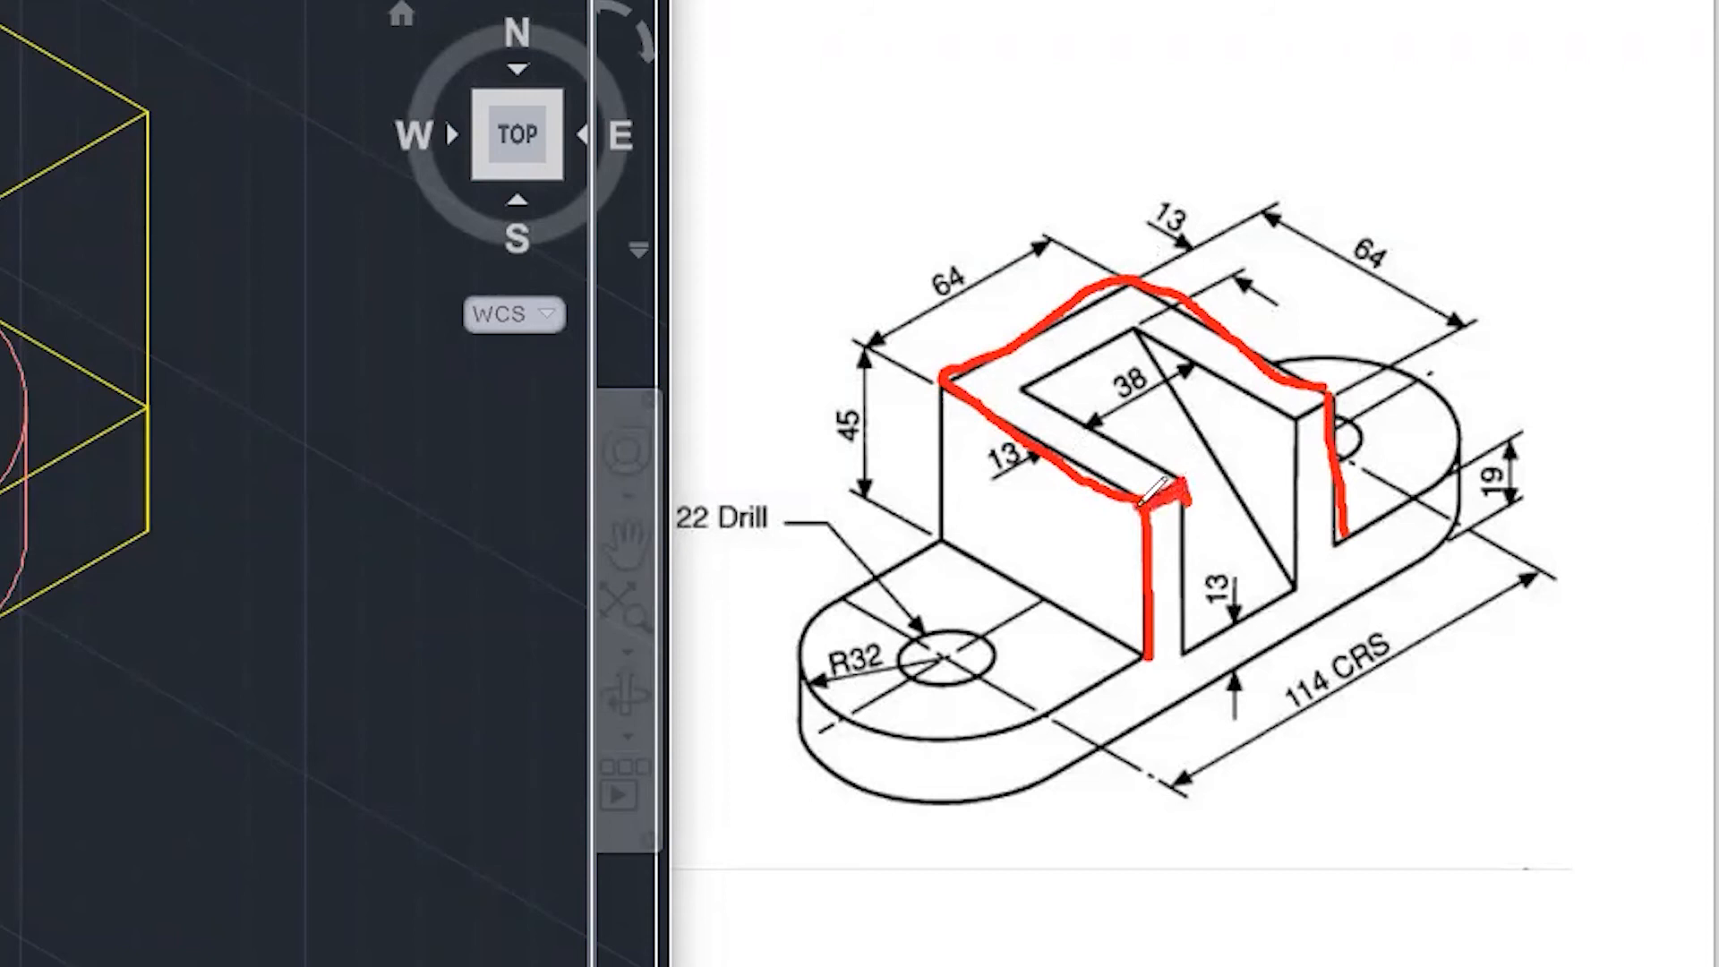
mouse_move(1157, 462)
left_mouse_down()
mouse_move(1032, 385)
mouse_move(1124, 331)
mouse_move(1247, 401)
left_mouse_up()
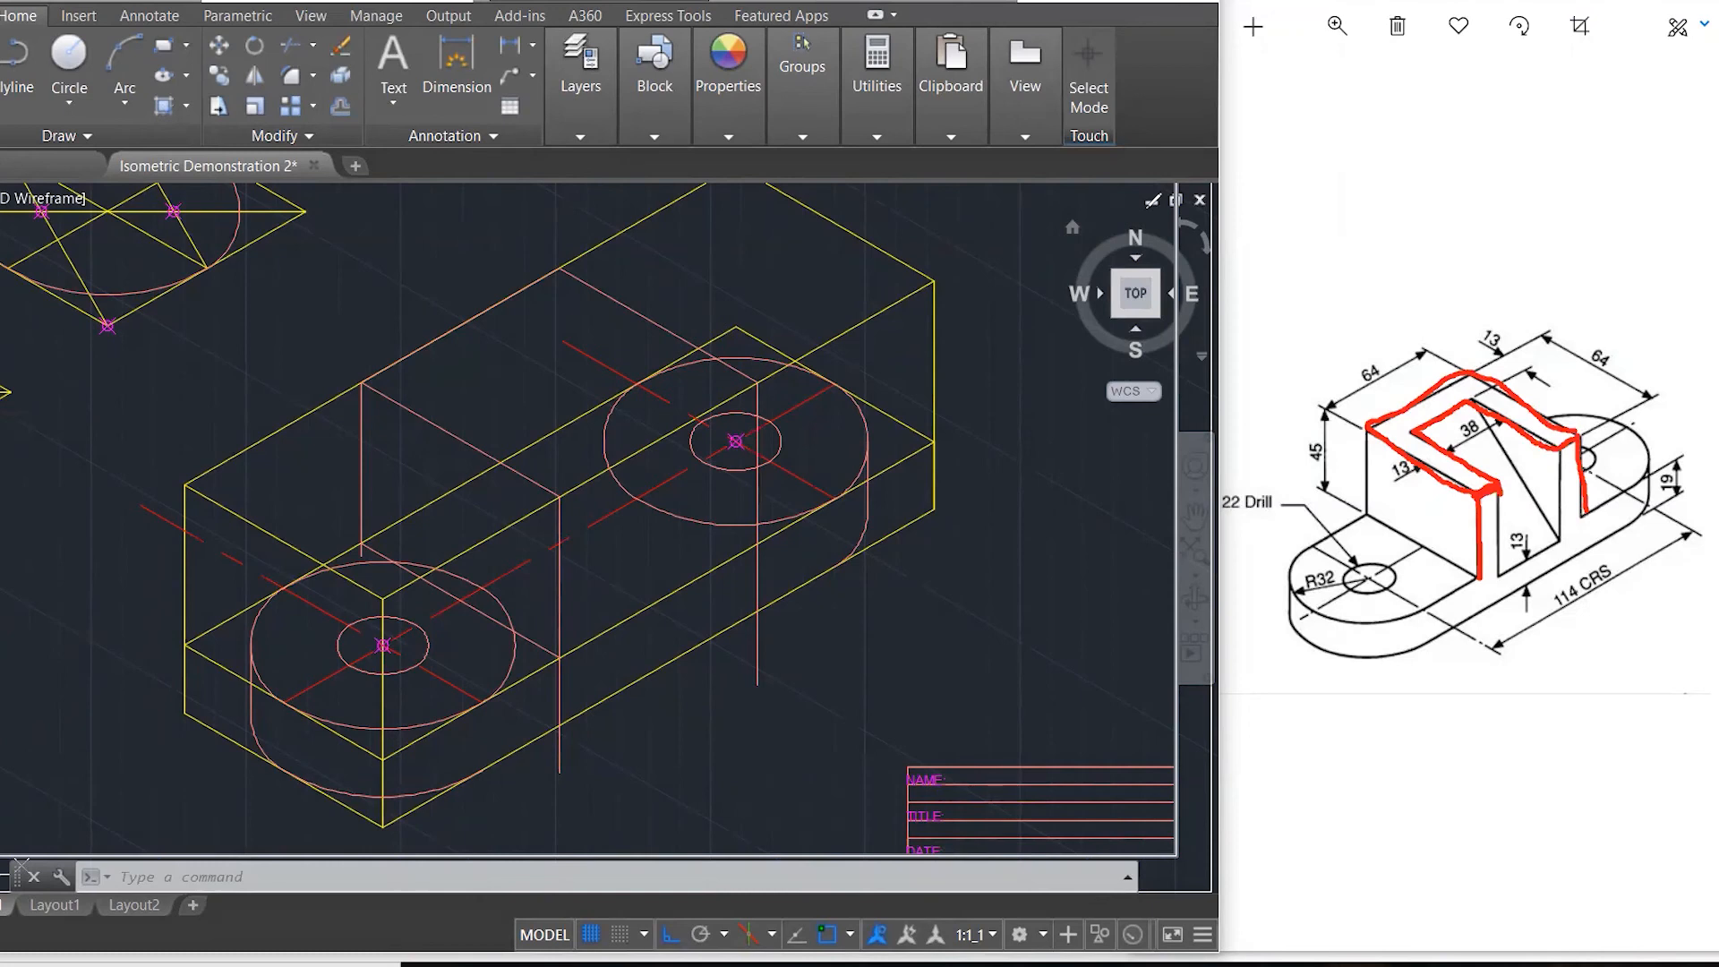
key("e")
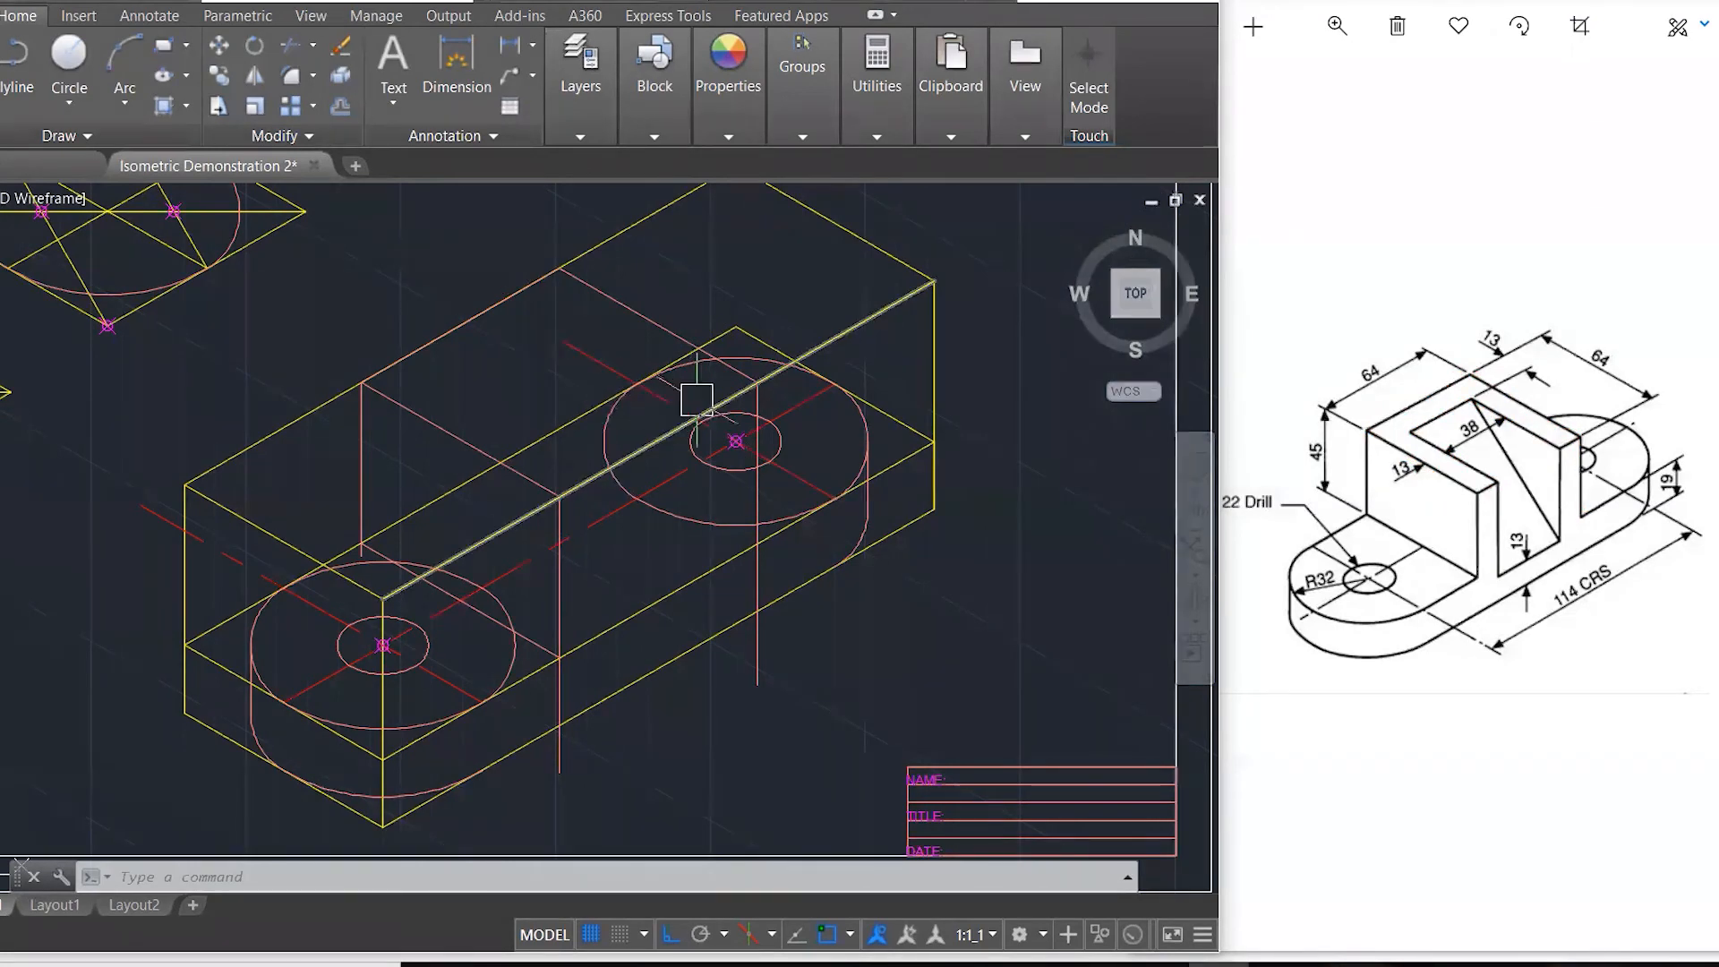
key("Escape")
key("Escape")
key("Escape")
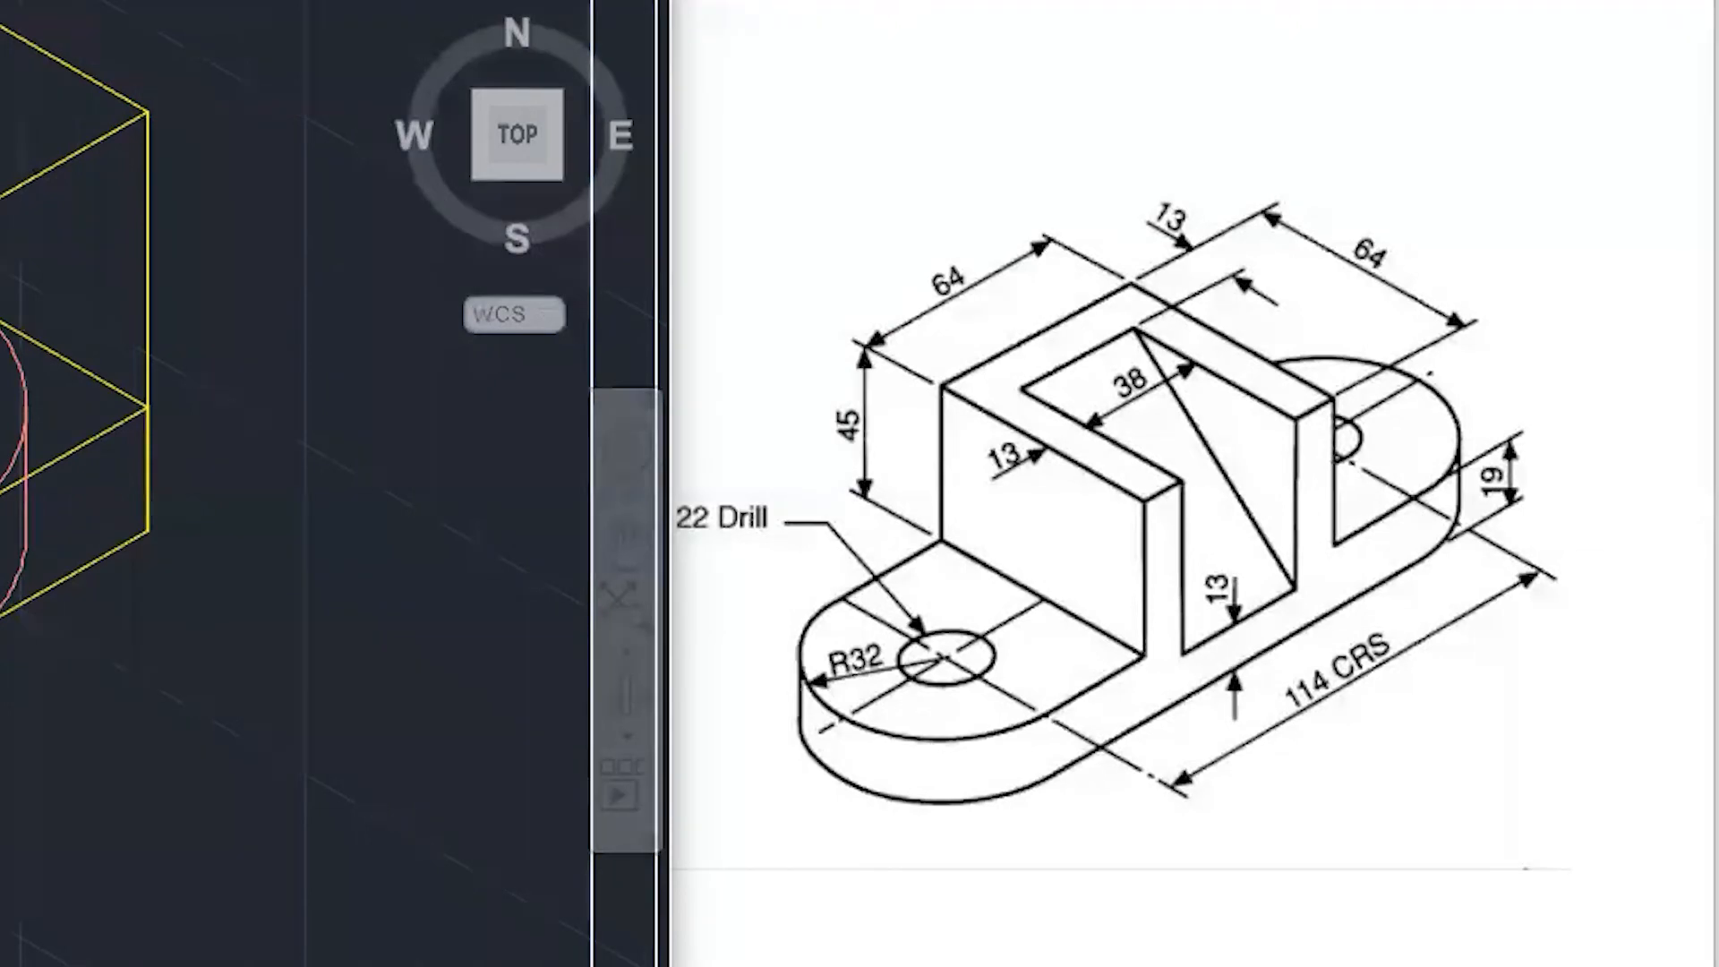
- Check the two 13 wall thickness dimensions of the U-shaped top on the reference drawing
left_click_drag(1214, 270, 1241, 286)
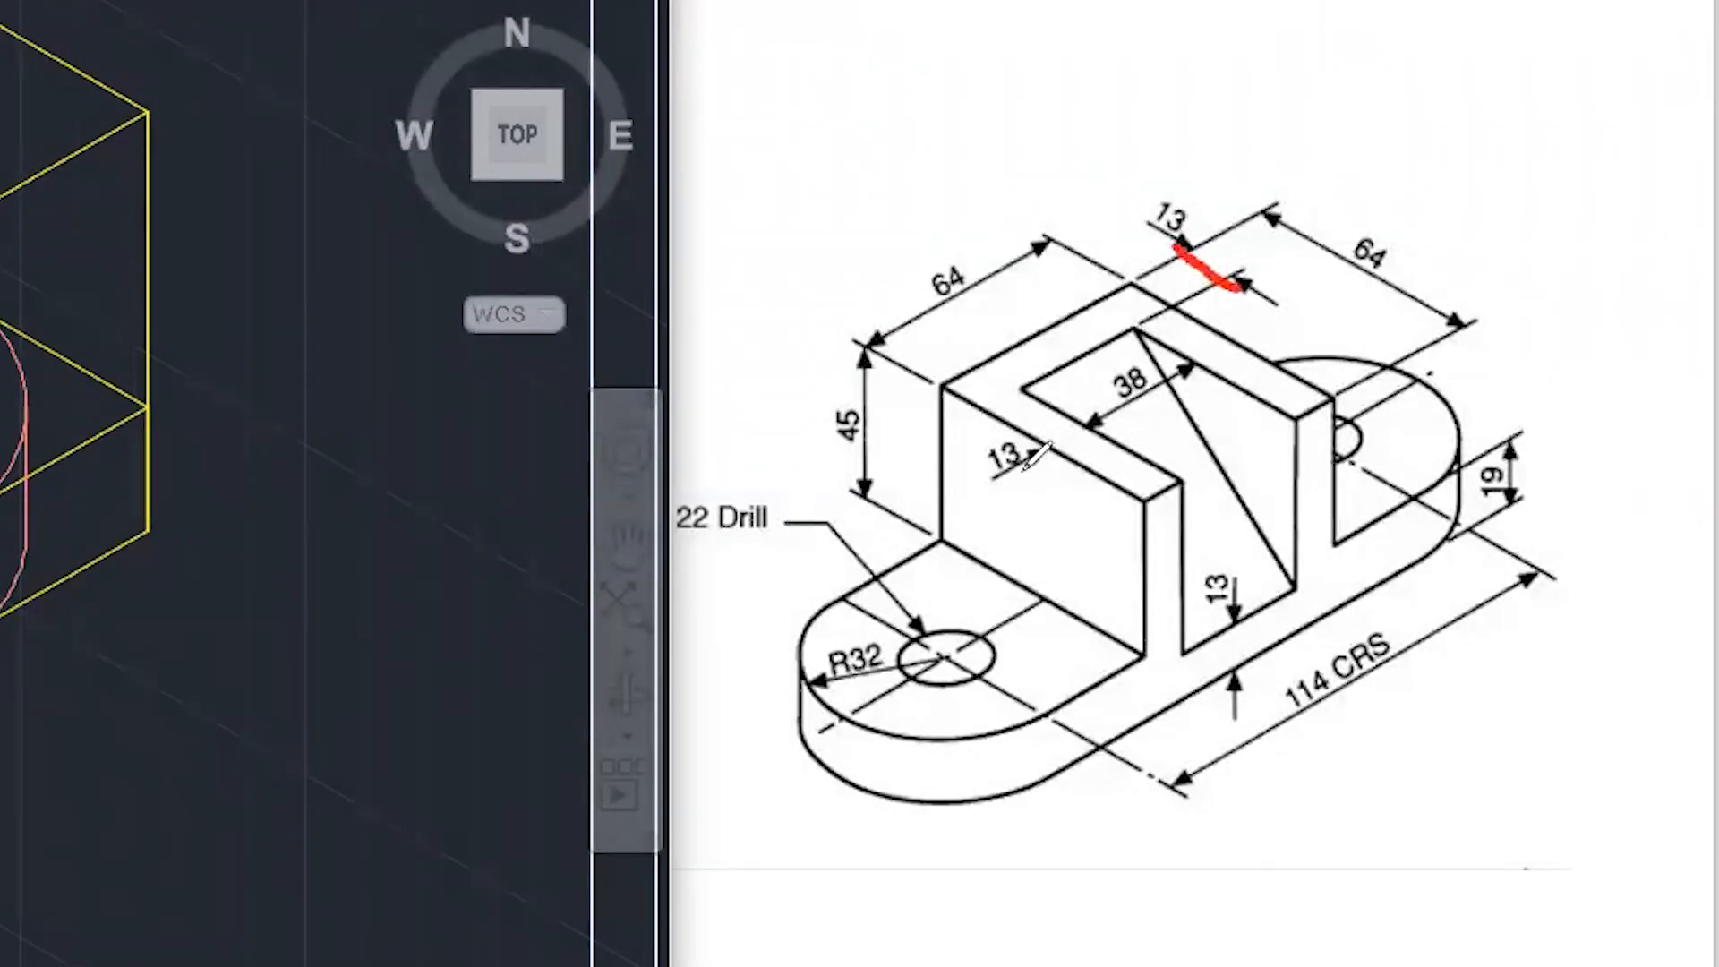
left_click_drag(1041, 466, 1110, 433)
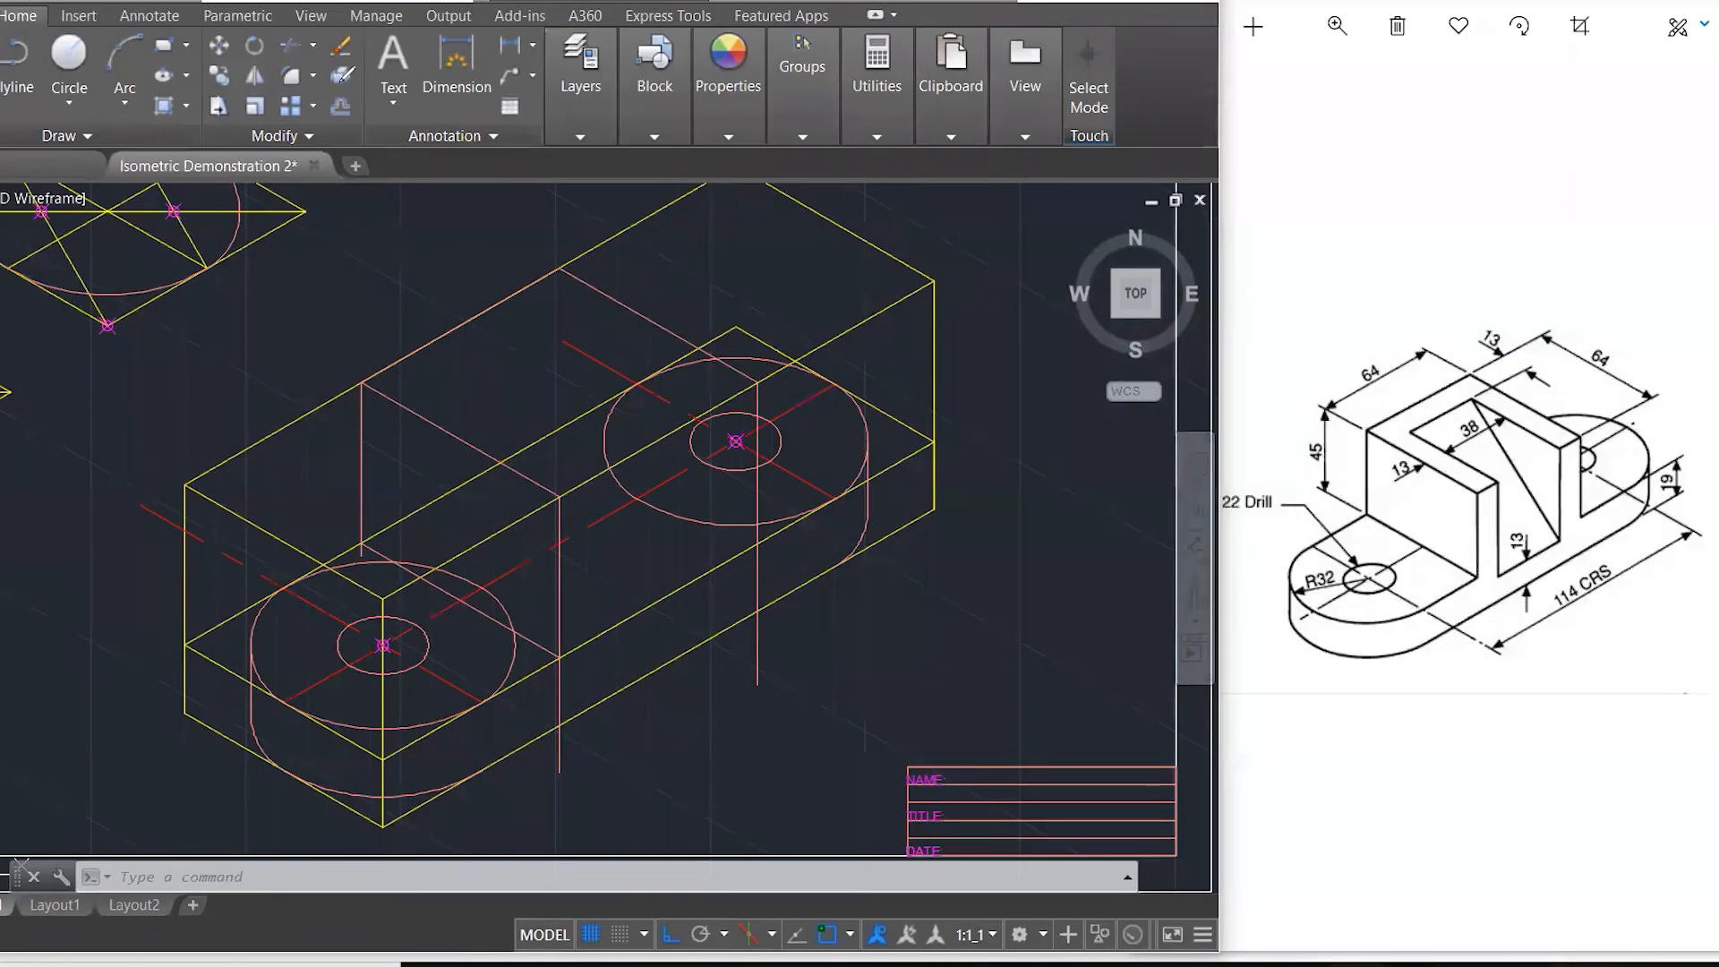
key("Escape")
key("Escape")
key("Escape")
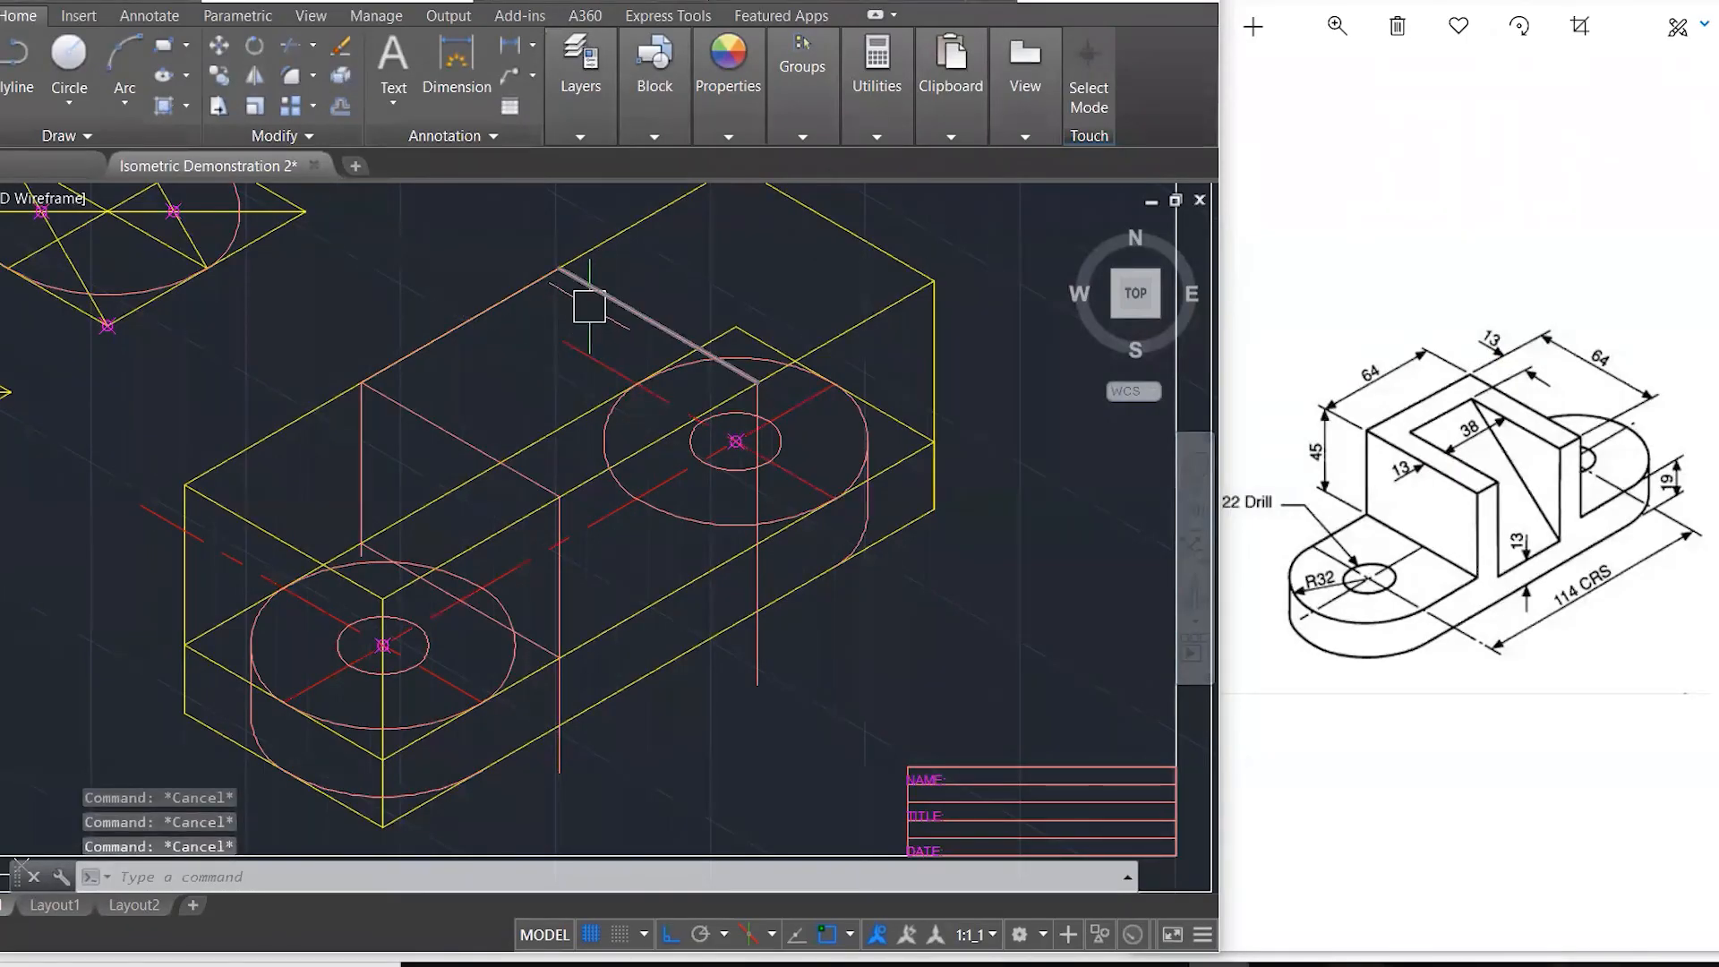
- Draw a 13 line in the top isoplane from the block's rear-end outer top corner toward the front end
type("l")
key("Return")
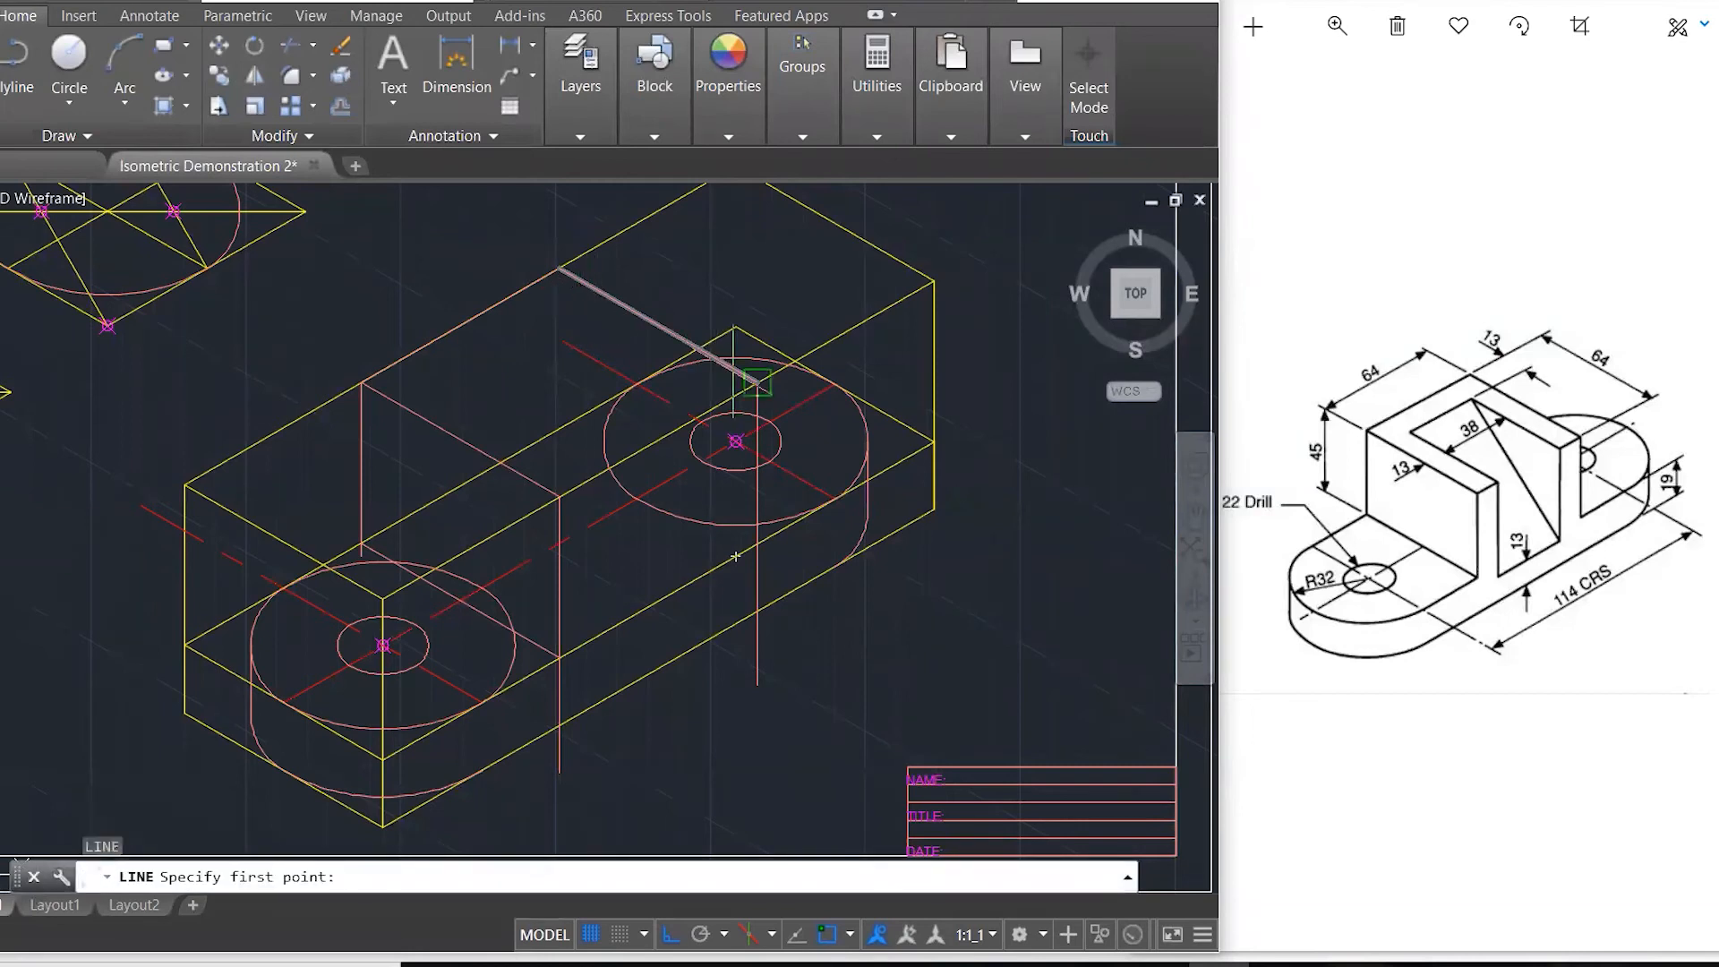
left_click(758, 383)
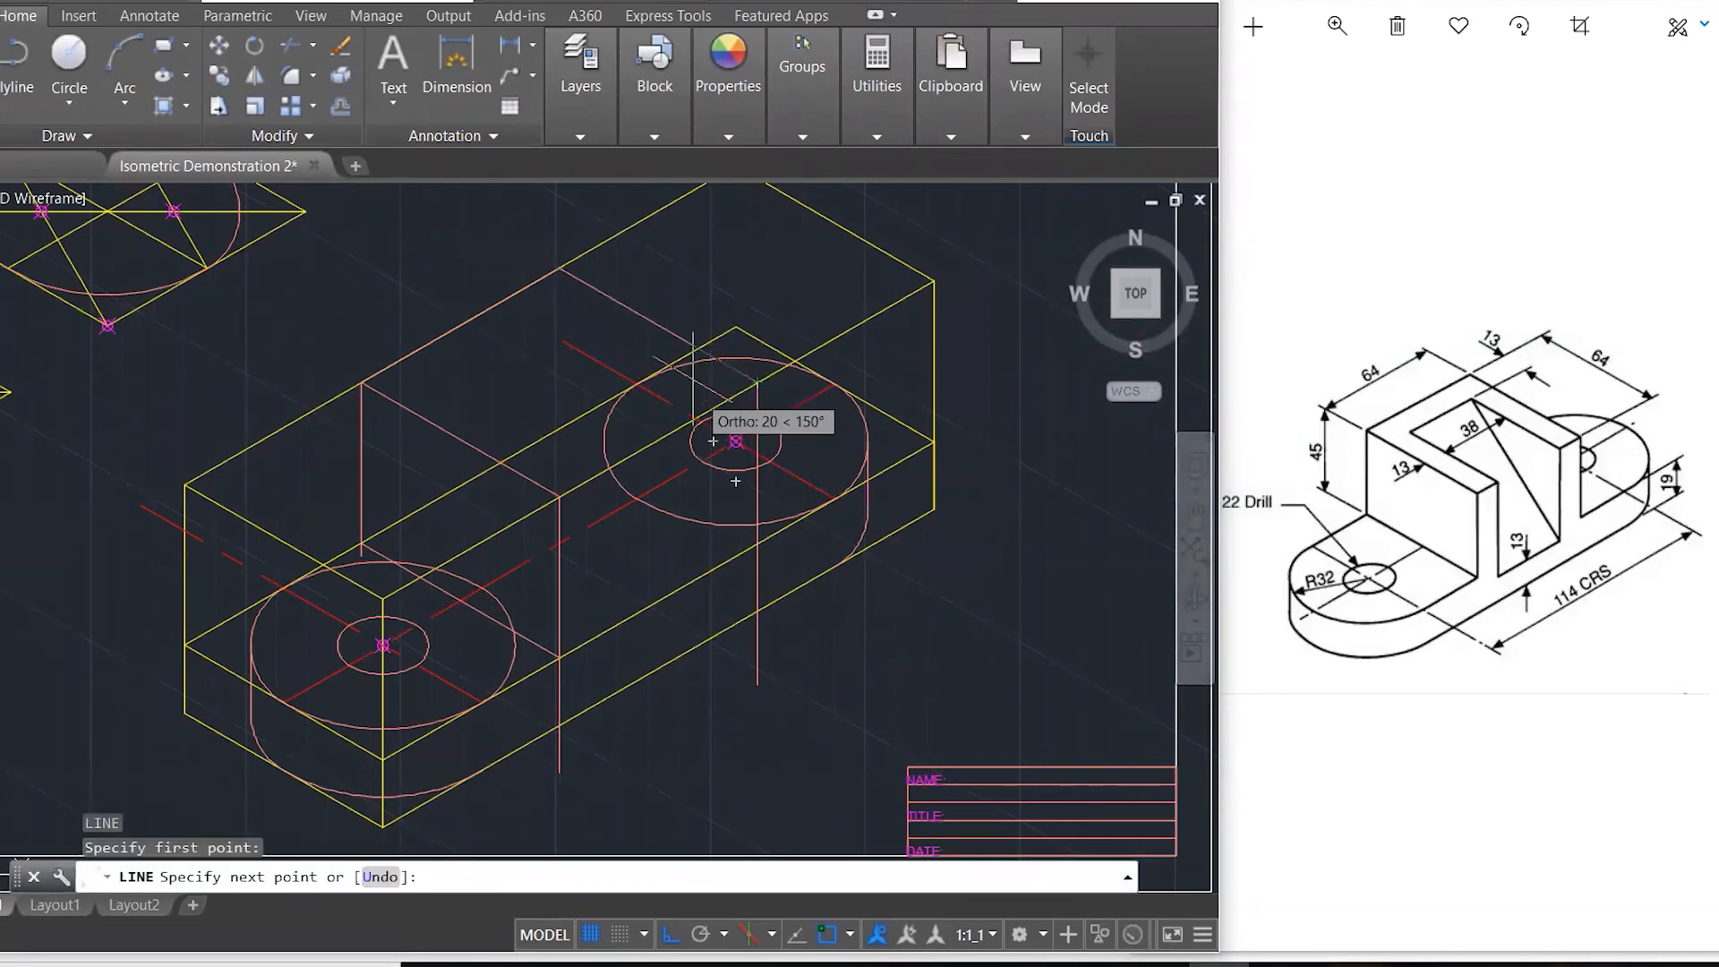
left_click(771, 934)
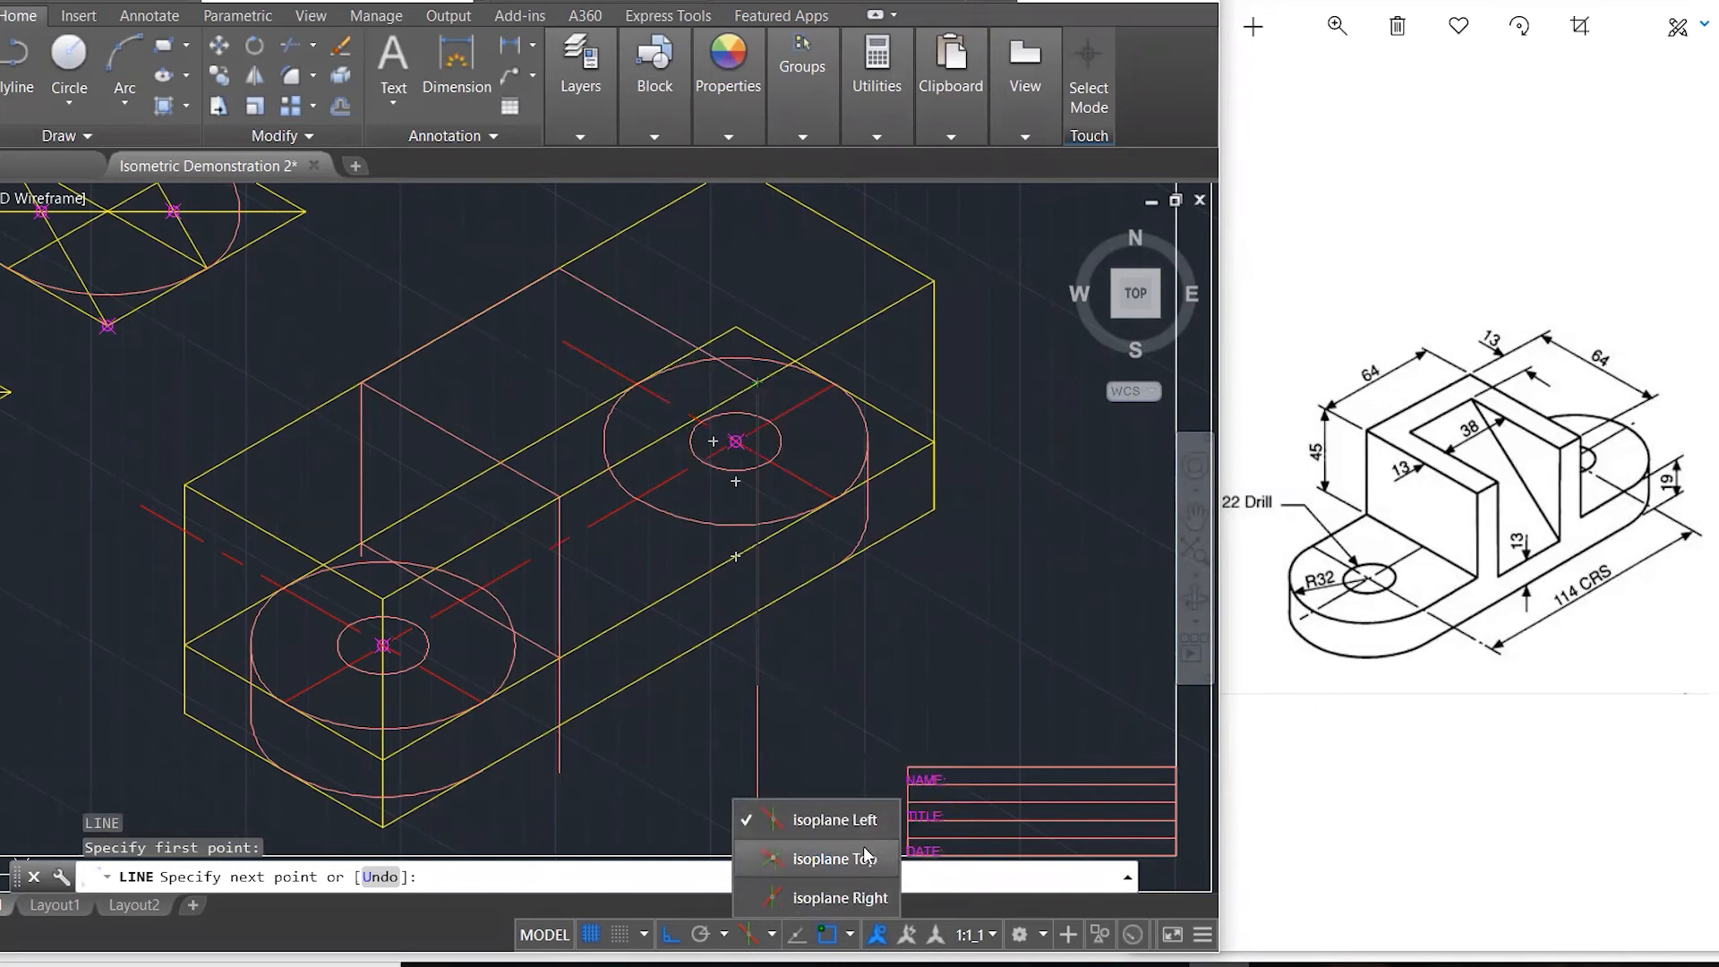
left_click(866, 855)
type("13")
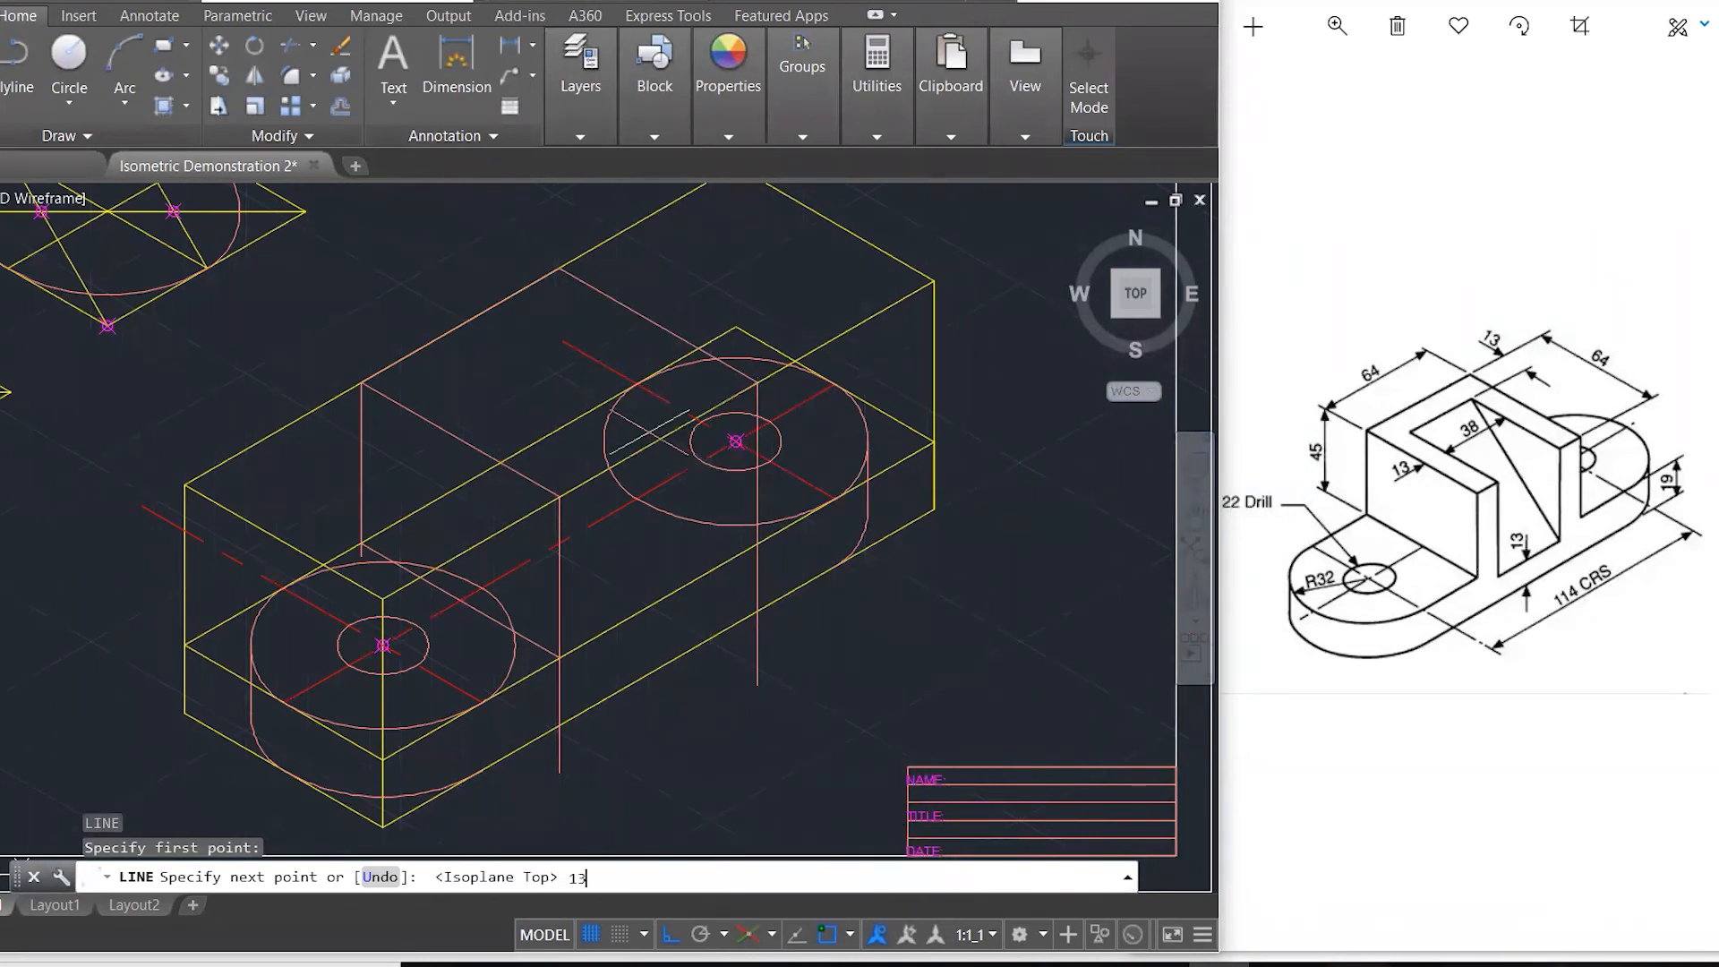
key("Return")
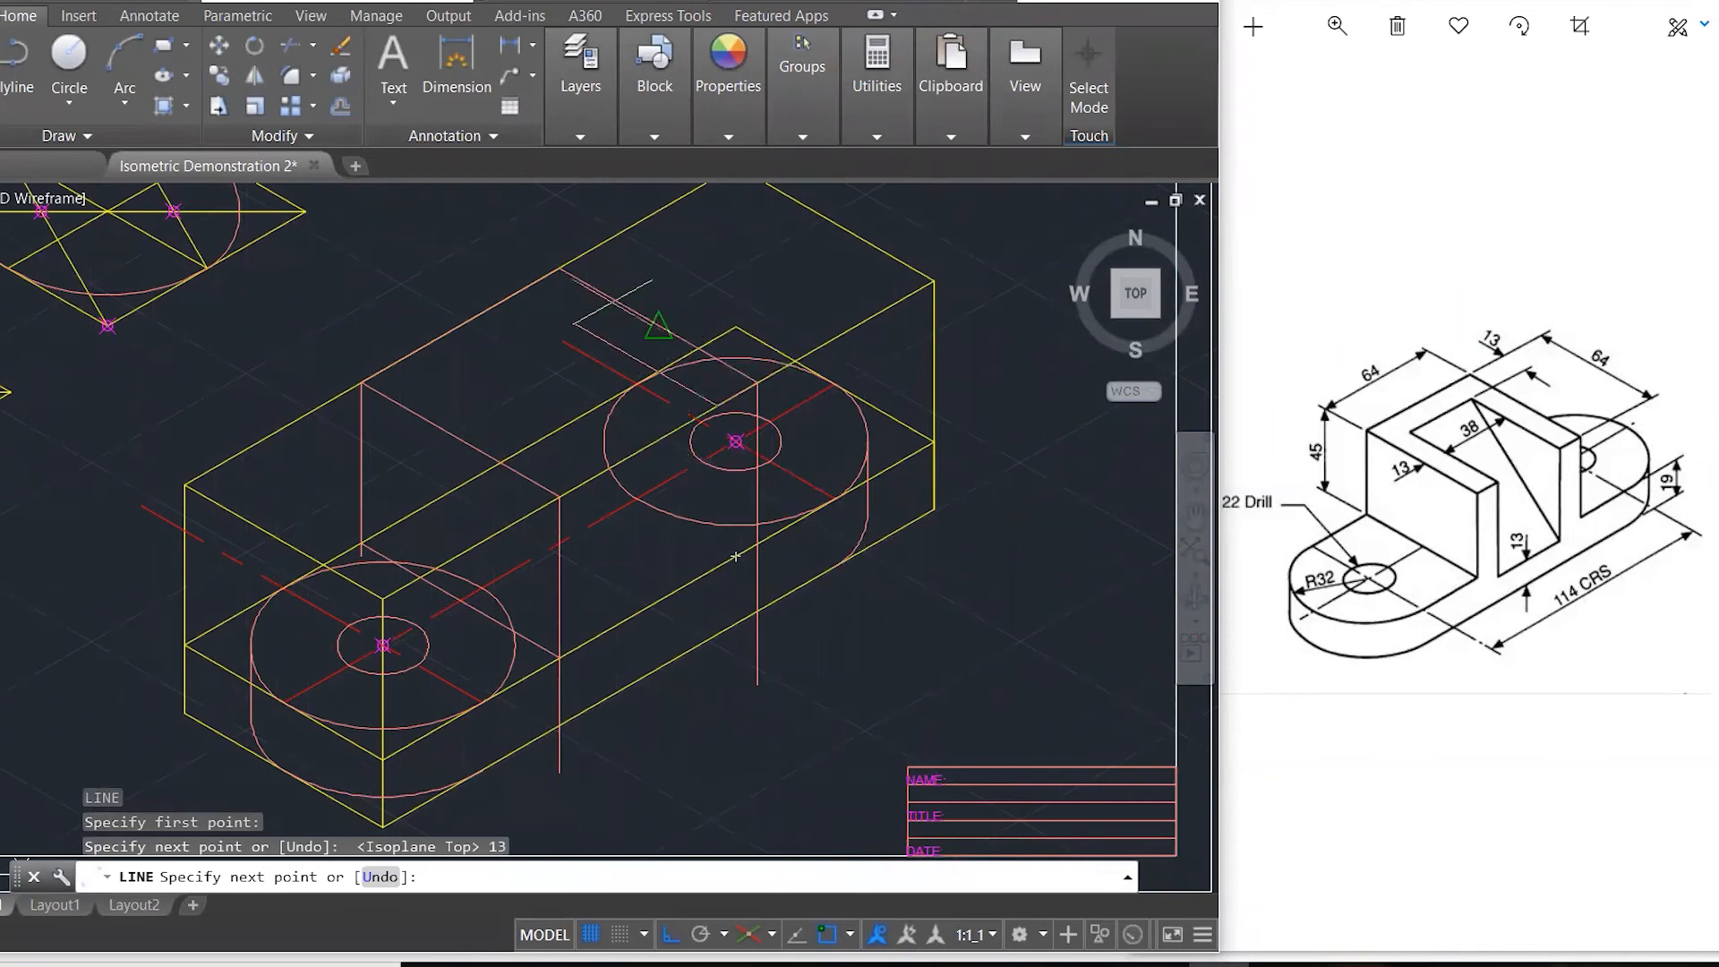
- Continue the line from the 13 point across the block's top face, parallel to the rear-end edge and past the back edge
left_click(453, 253)
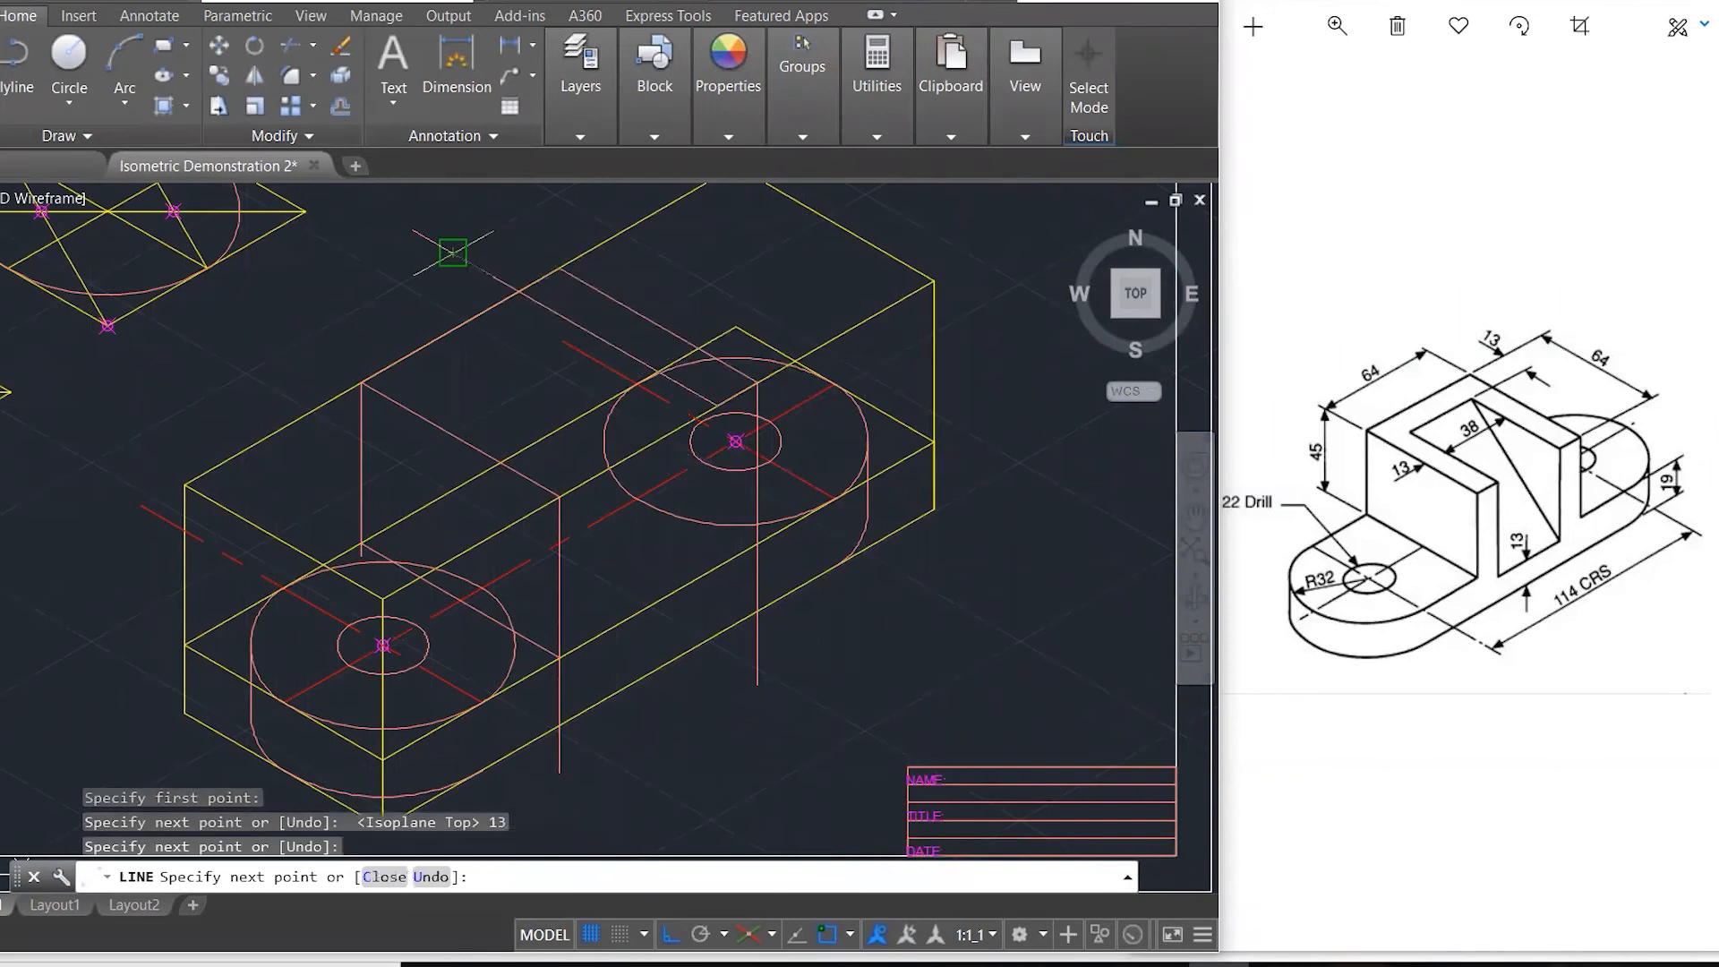
key("Escape")
key("Escape")
key("Escape")
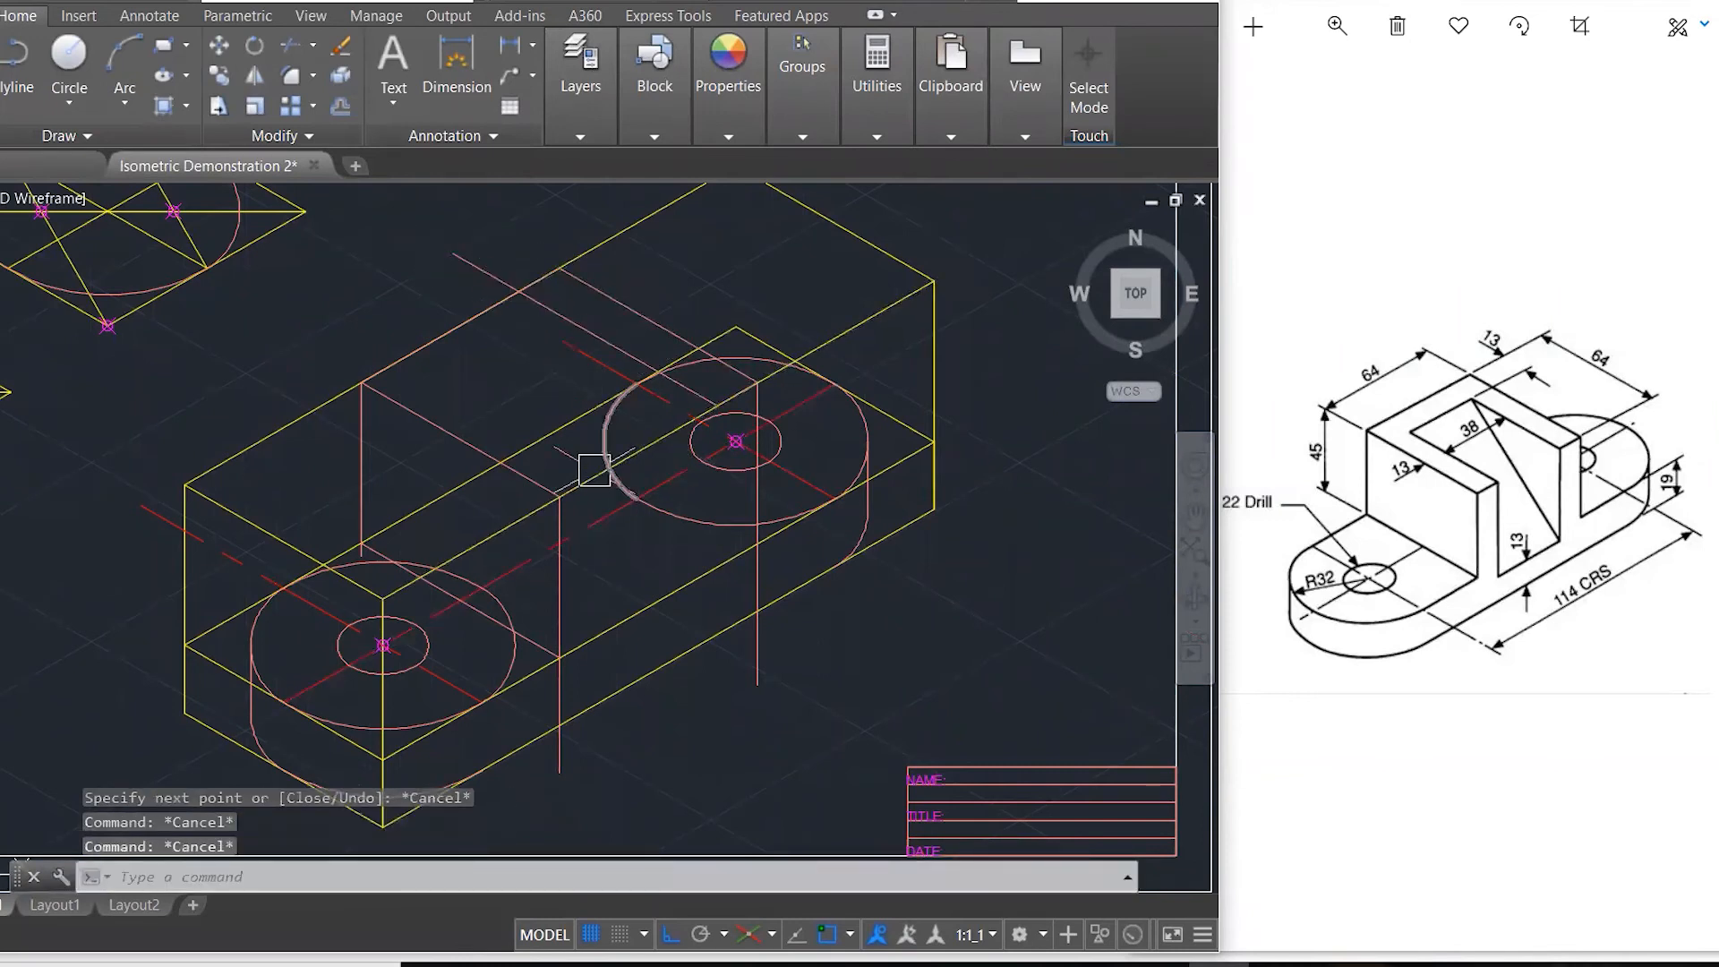
- Draw a 13 line from the block's front-end outer top corner toward the rear, continuing it parallel to the front-end edge past the back edge
key("Return")
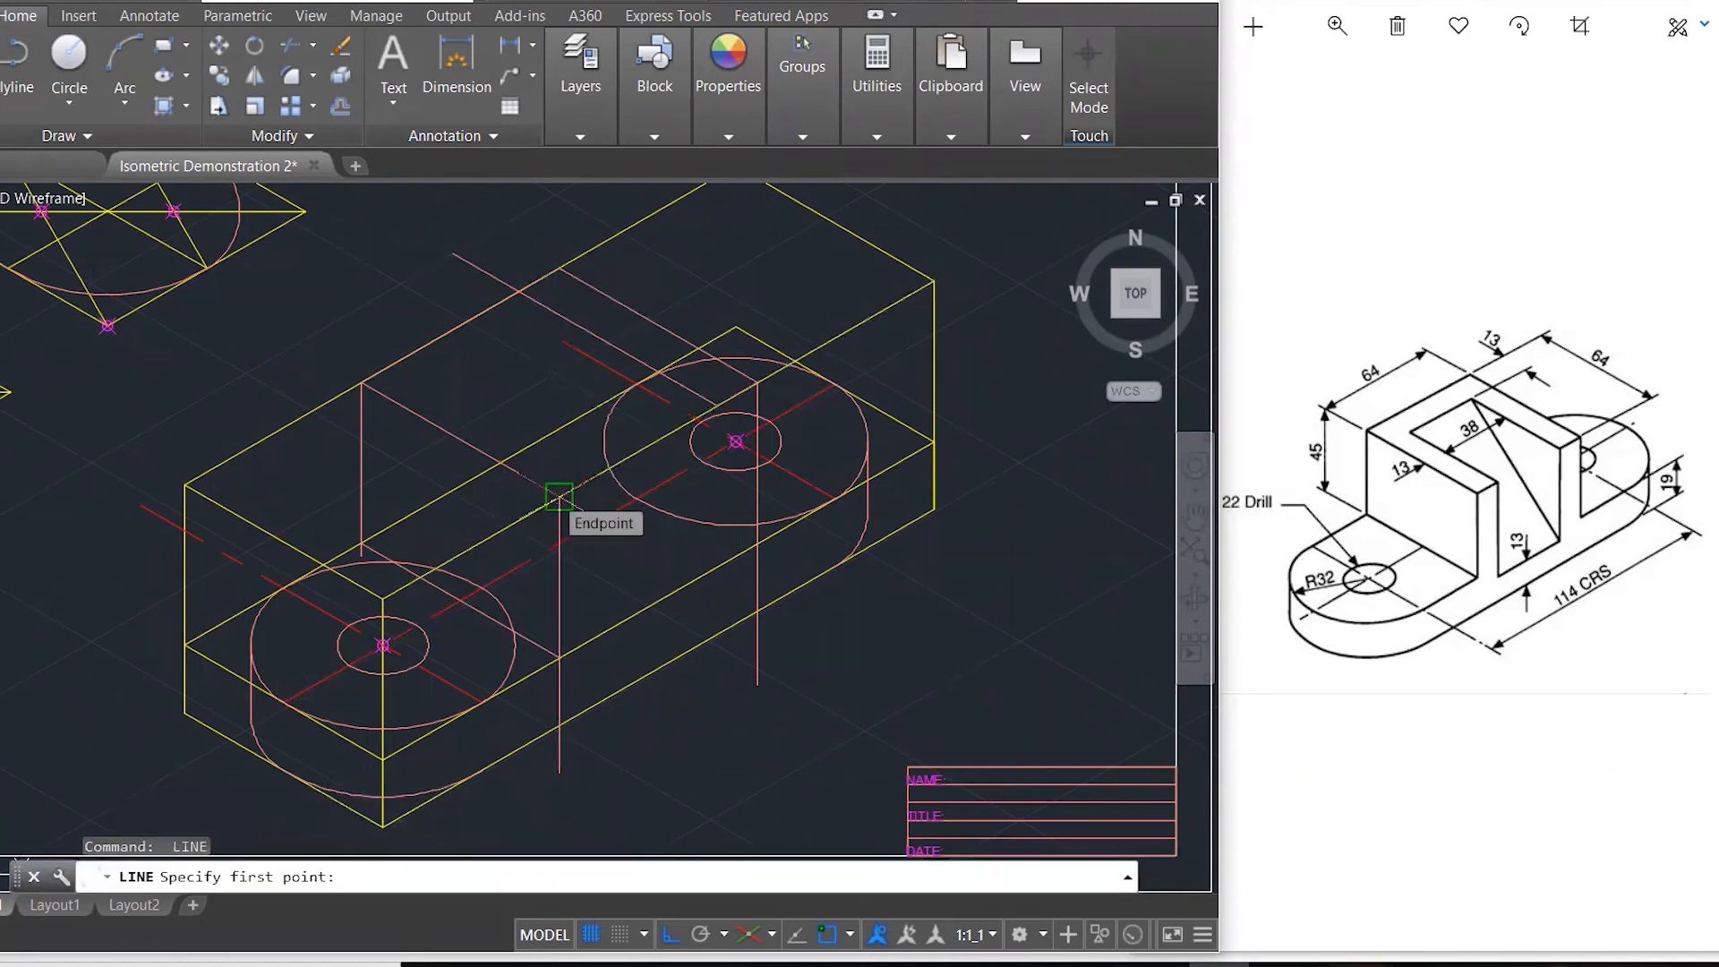
left_click(559, 497)
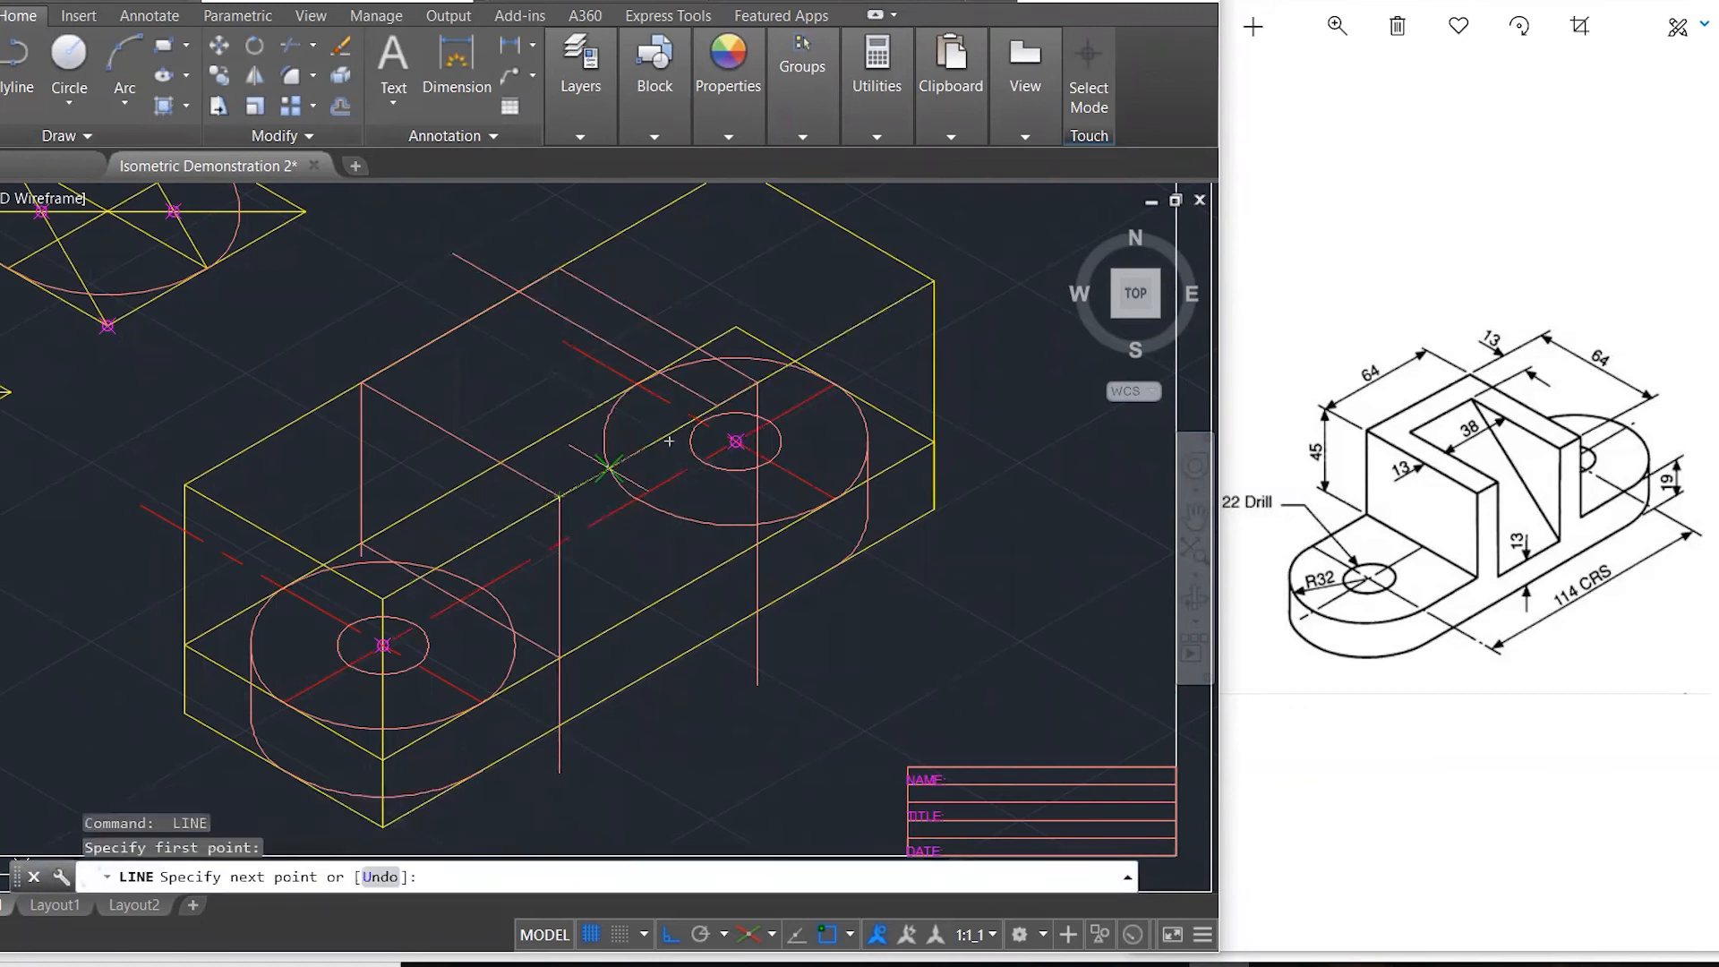
type("13")
key("Return")
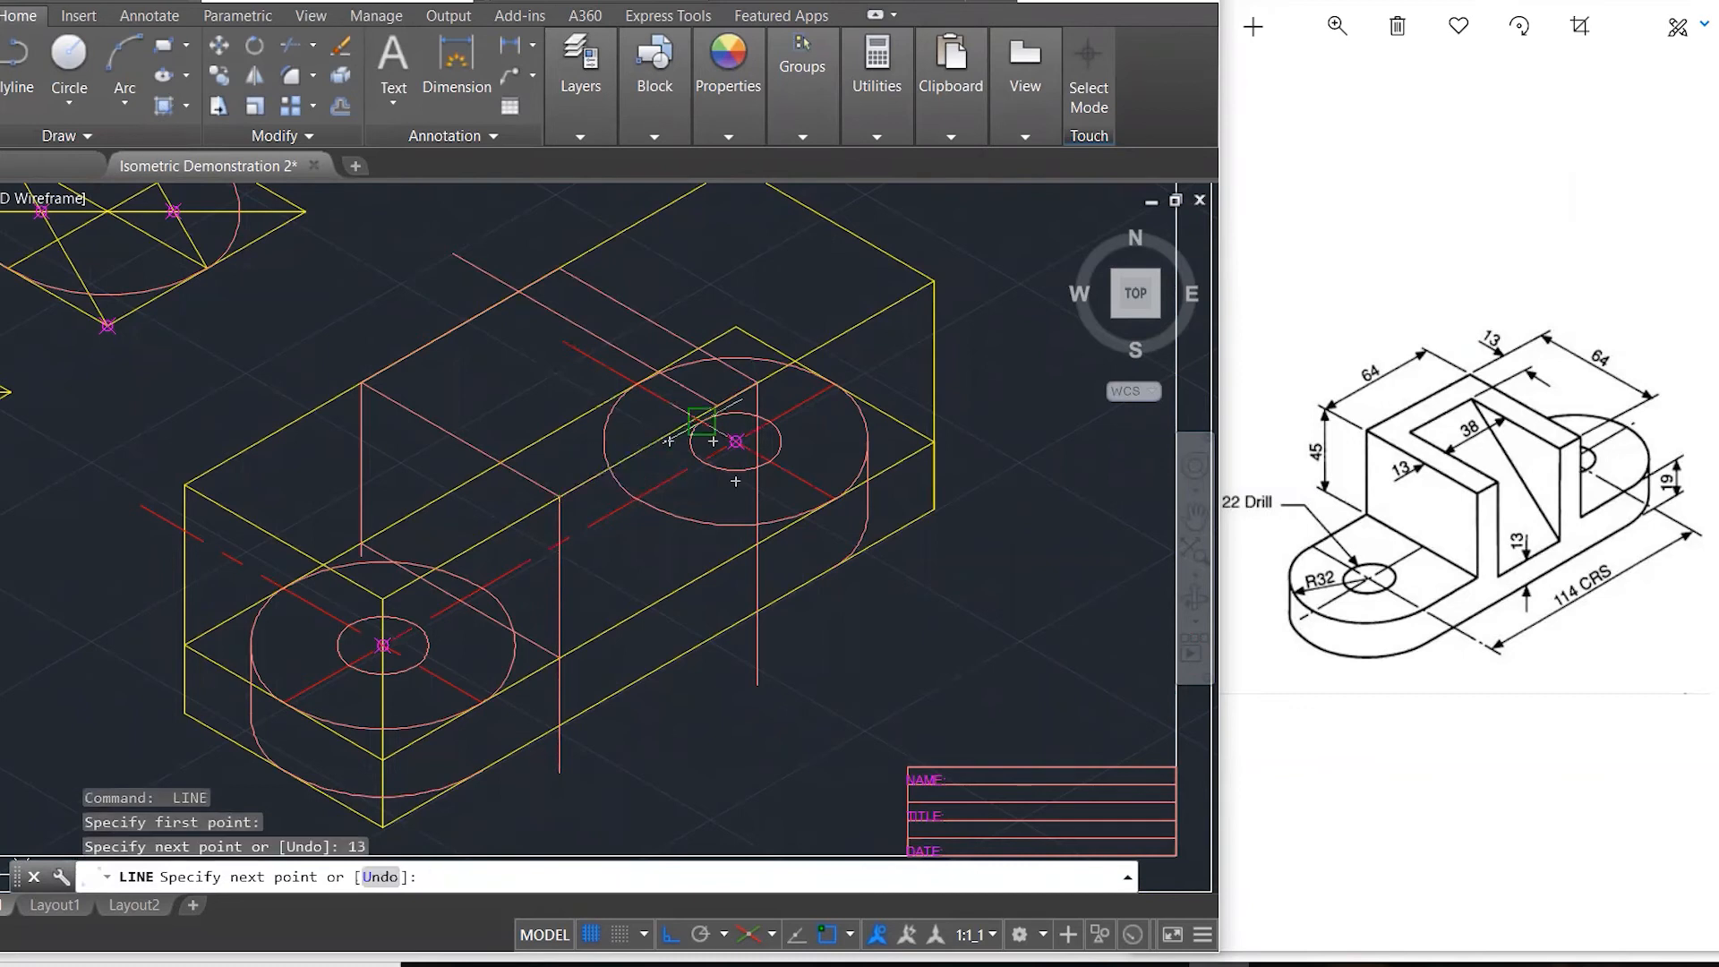
left_click(342, 292)
key("Escape")
key("Escape")
key("Escape")
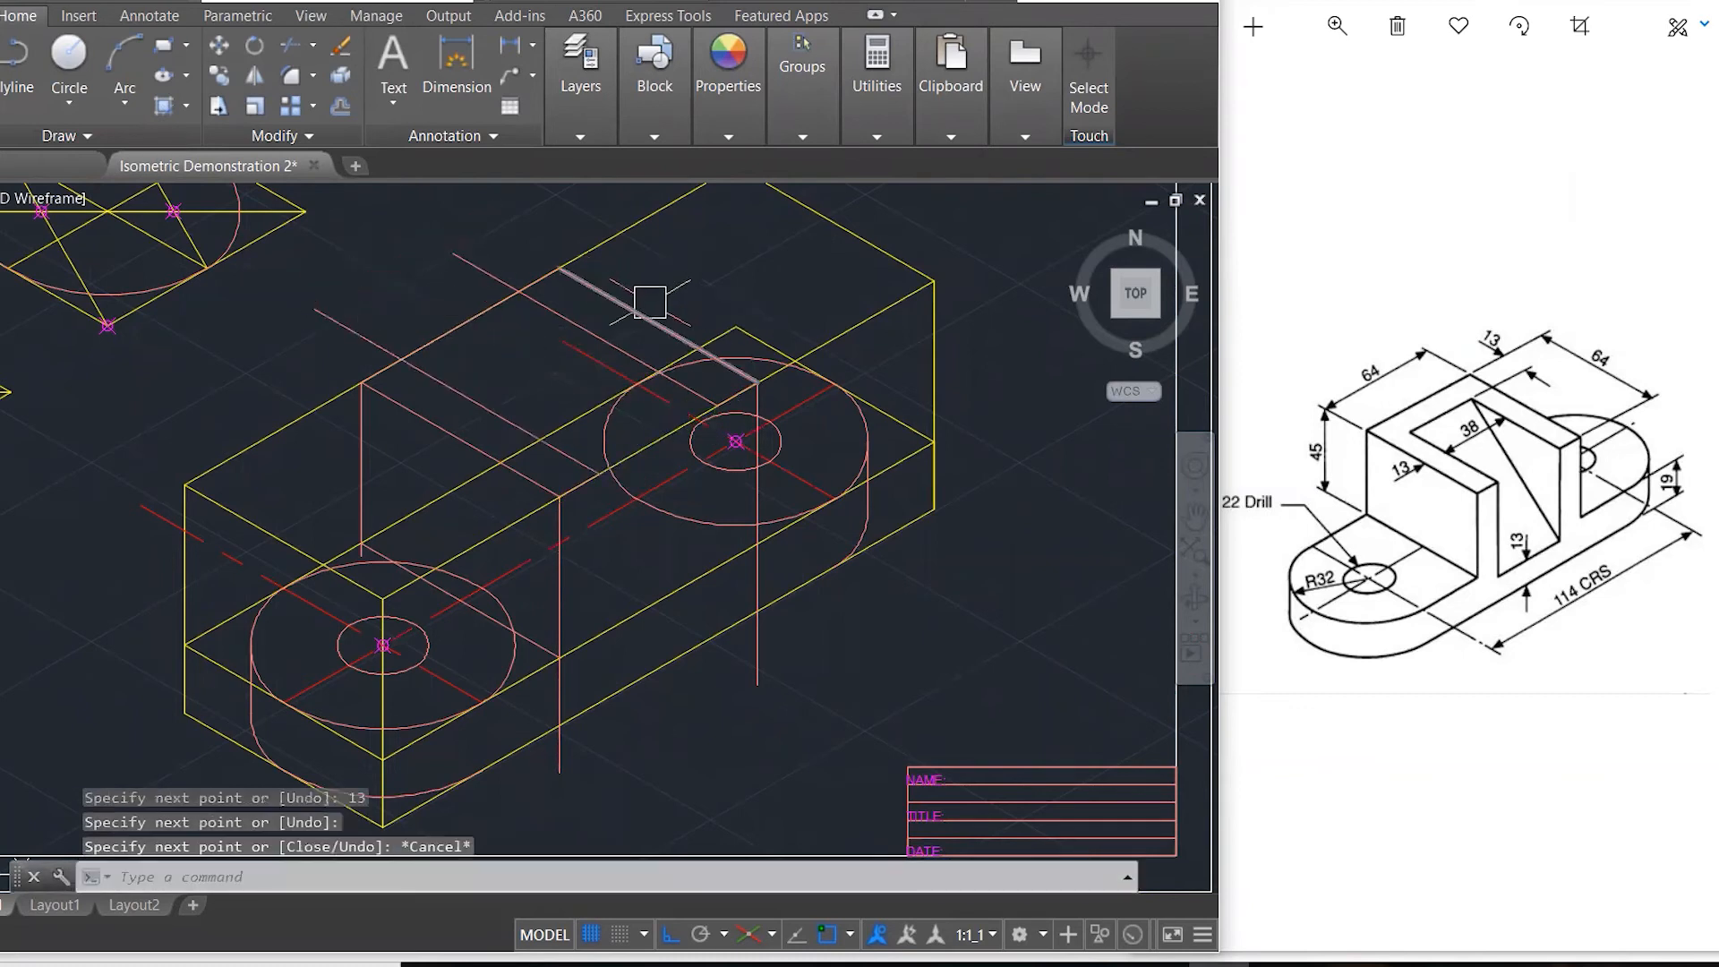
- Draw a 13 line from the block's front-end back top corner along the end edge, continuing it parallel to the back edge past the rear end
type("l")
key("Return")
left_click(361, 383)
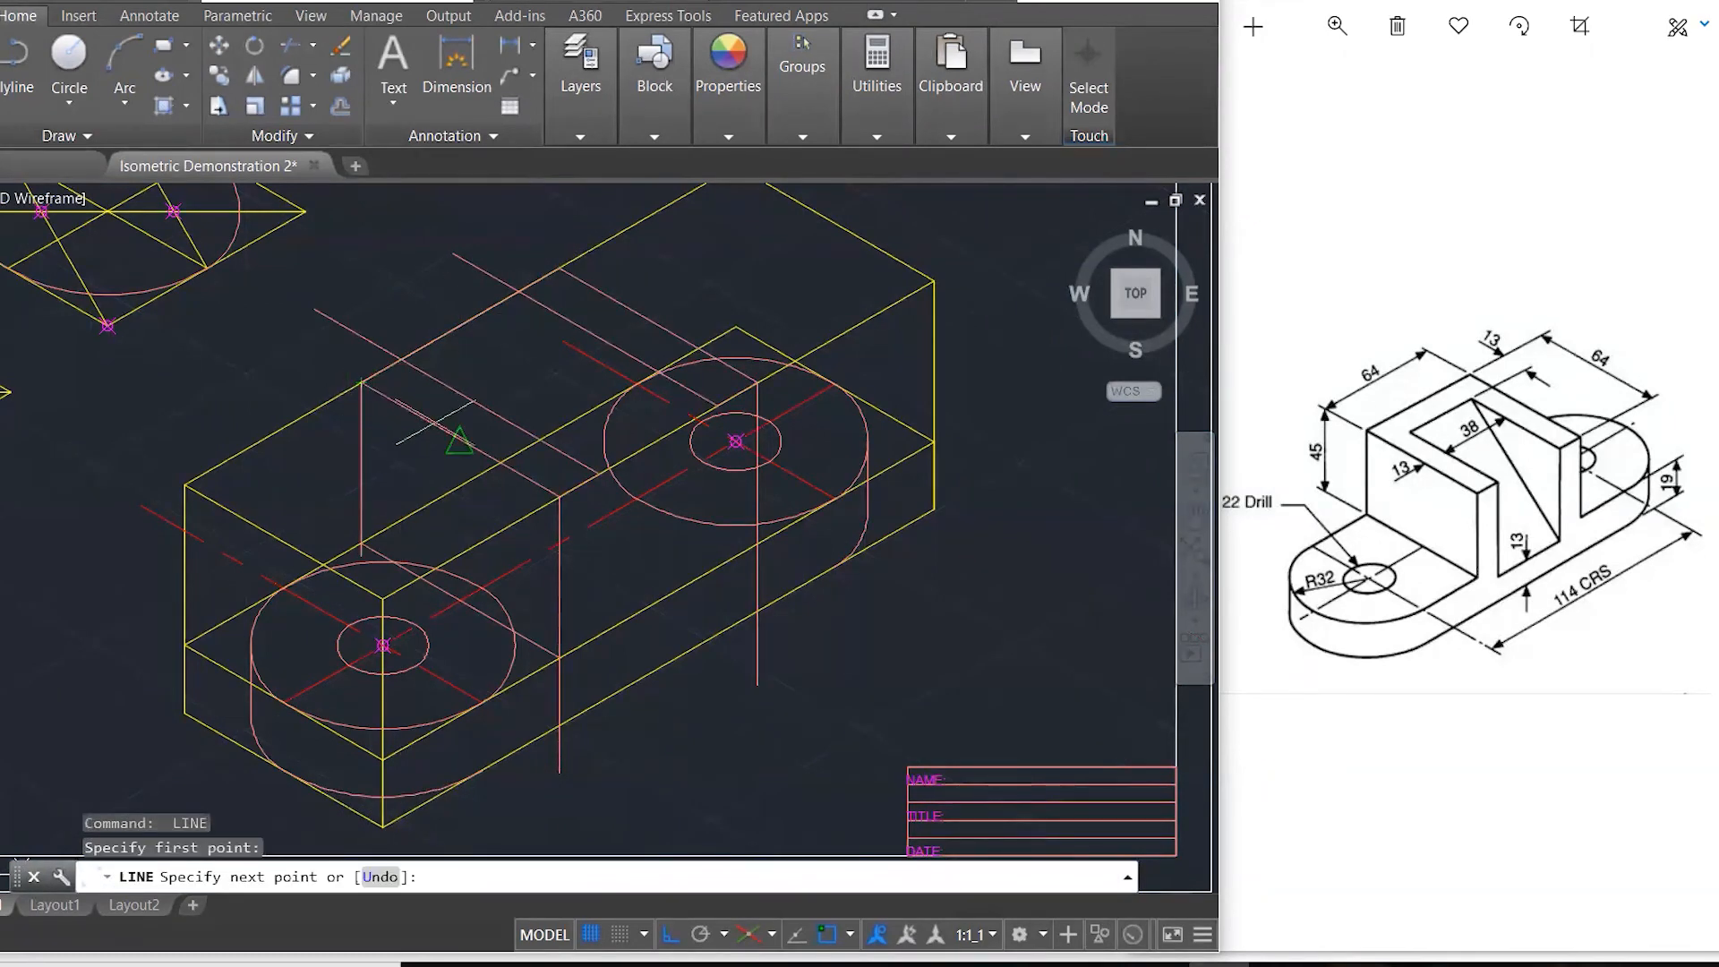
type("13")
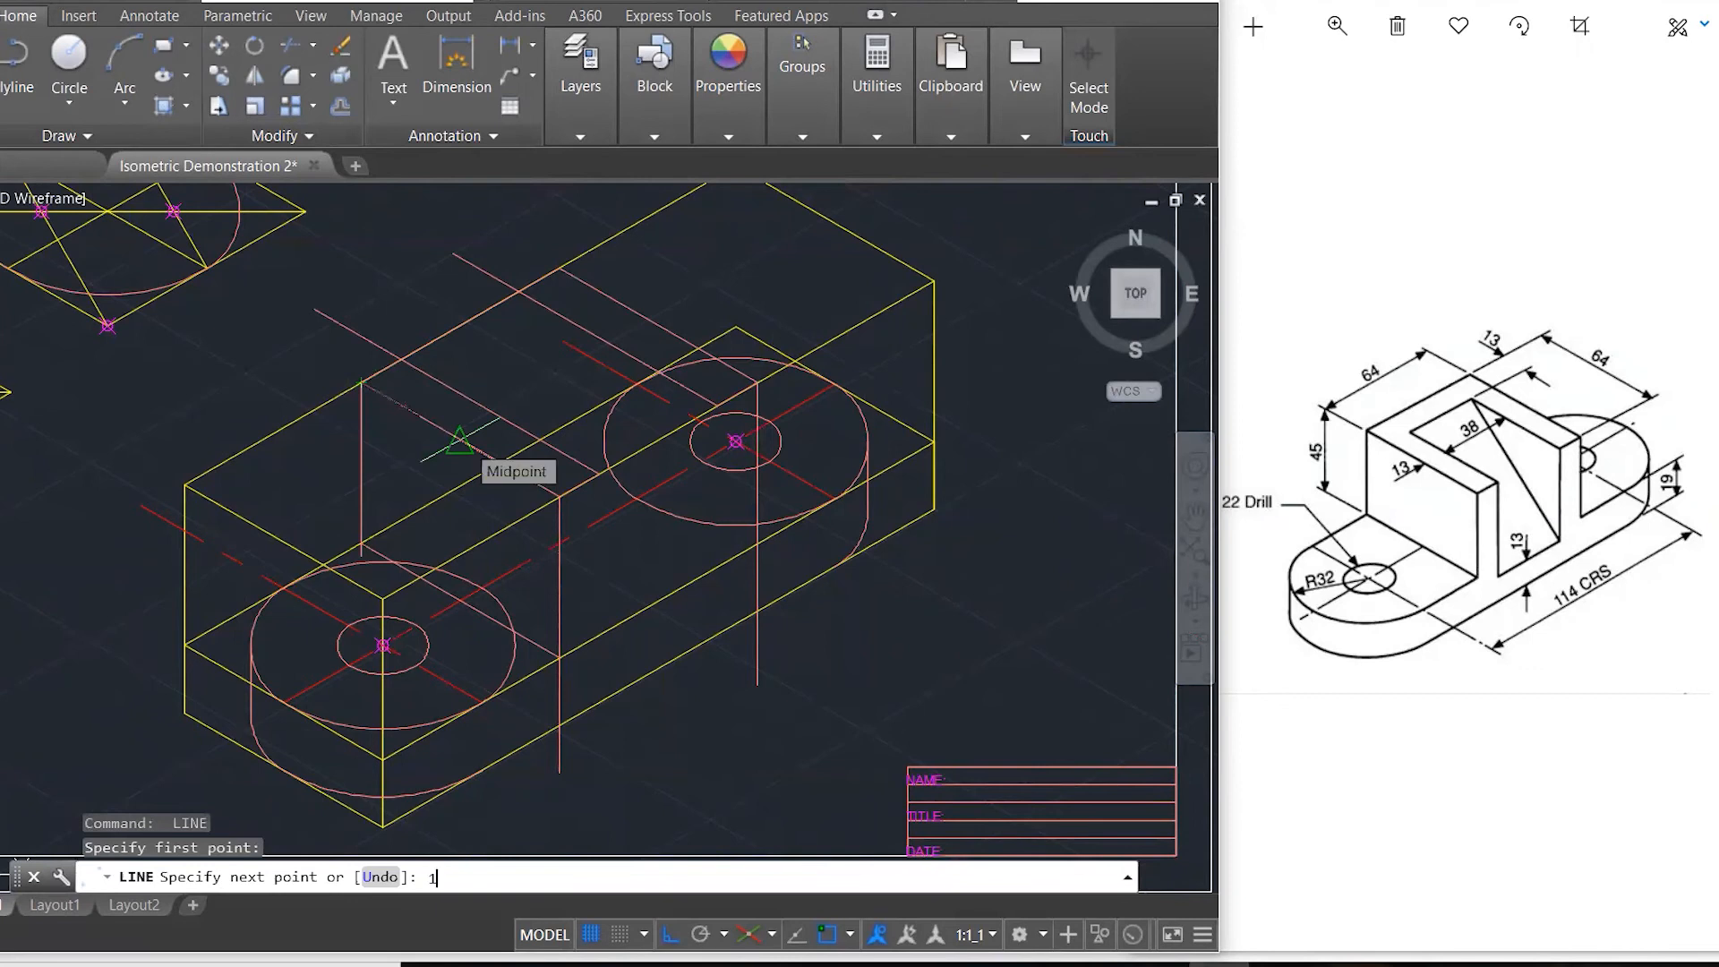
key("Return")
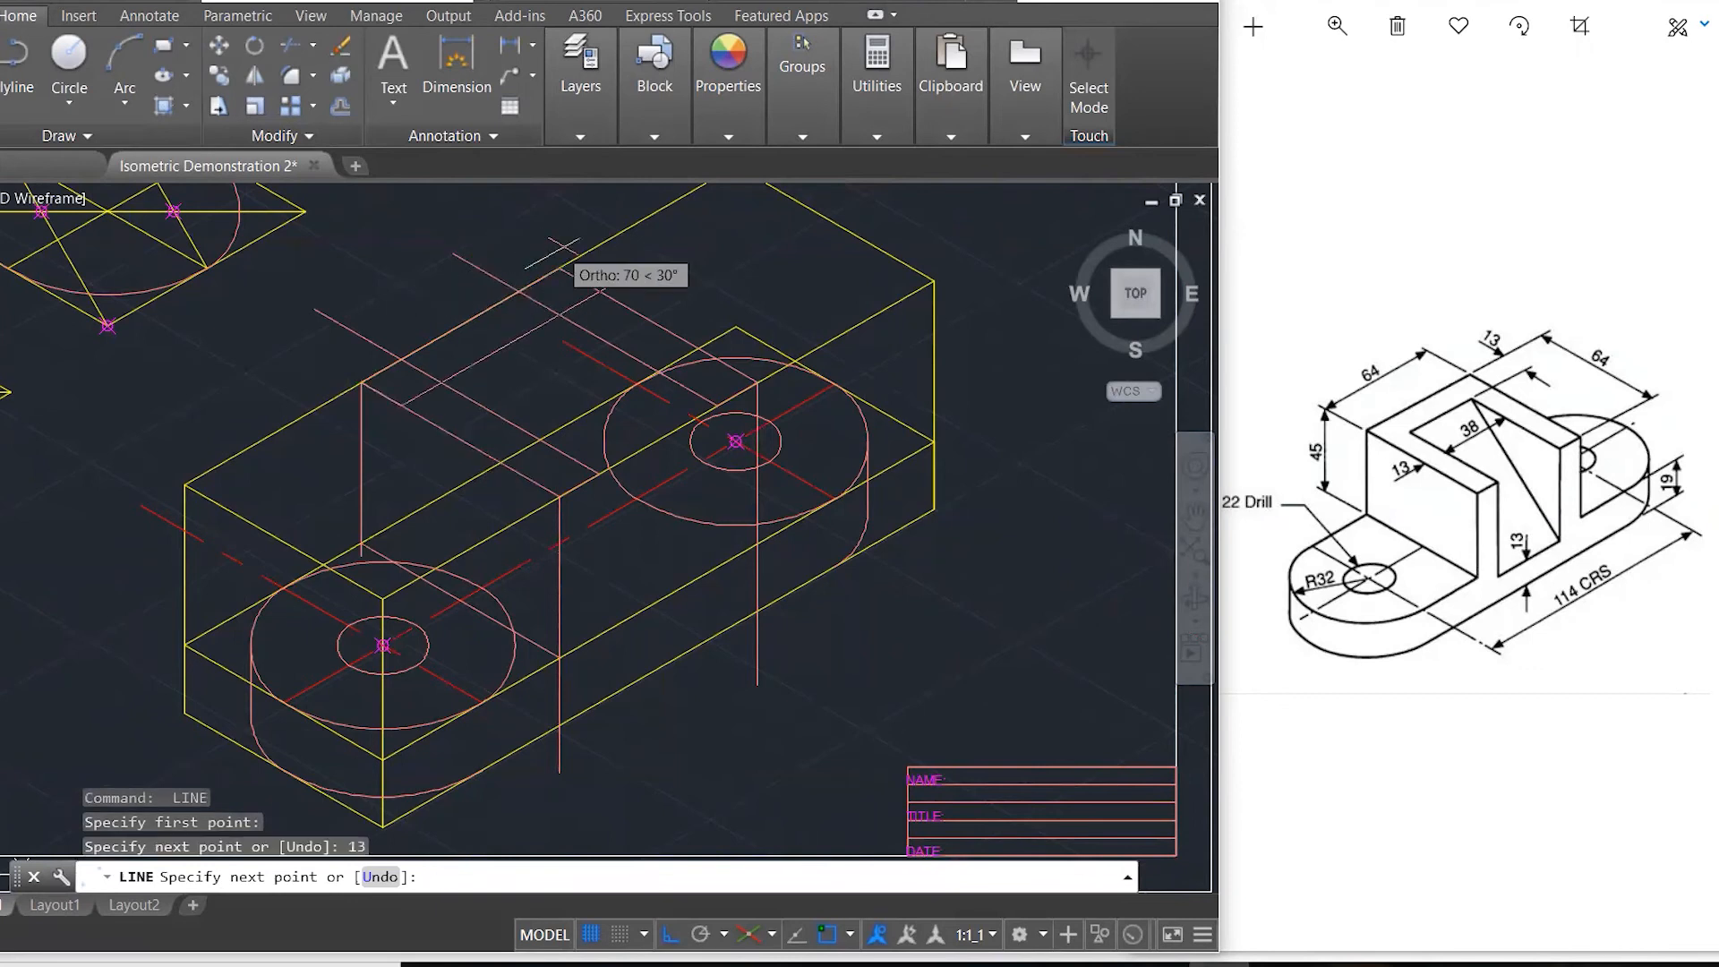
left_click(682, 244)
key("Escape")
key("Escape")
key("Escape")
key("Escape")
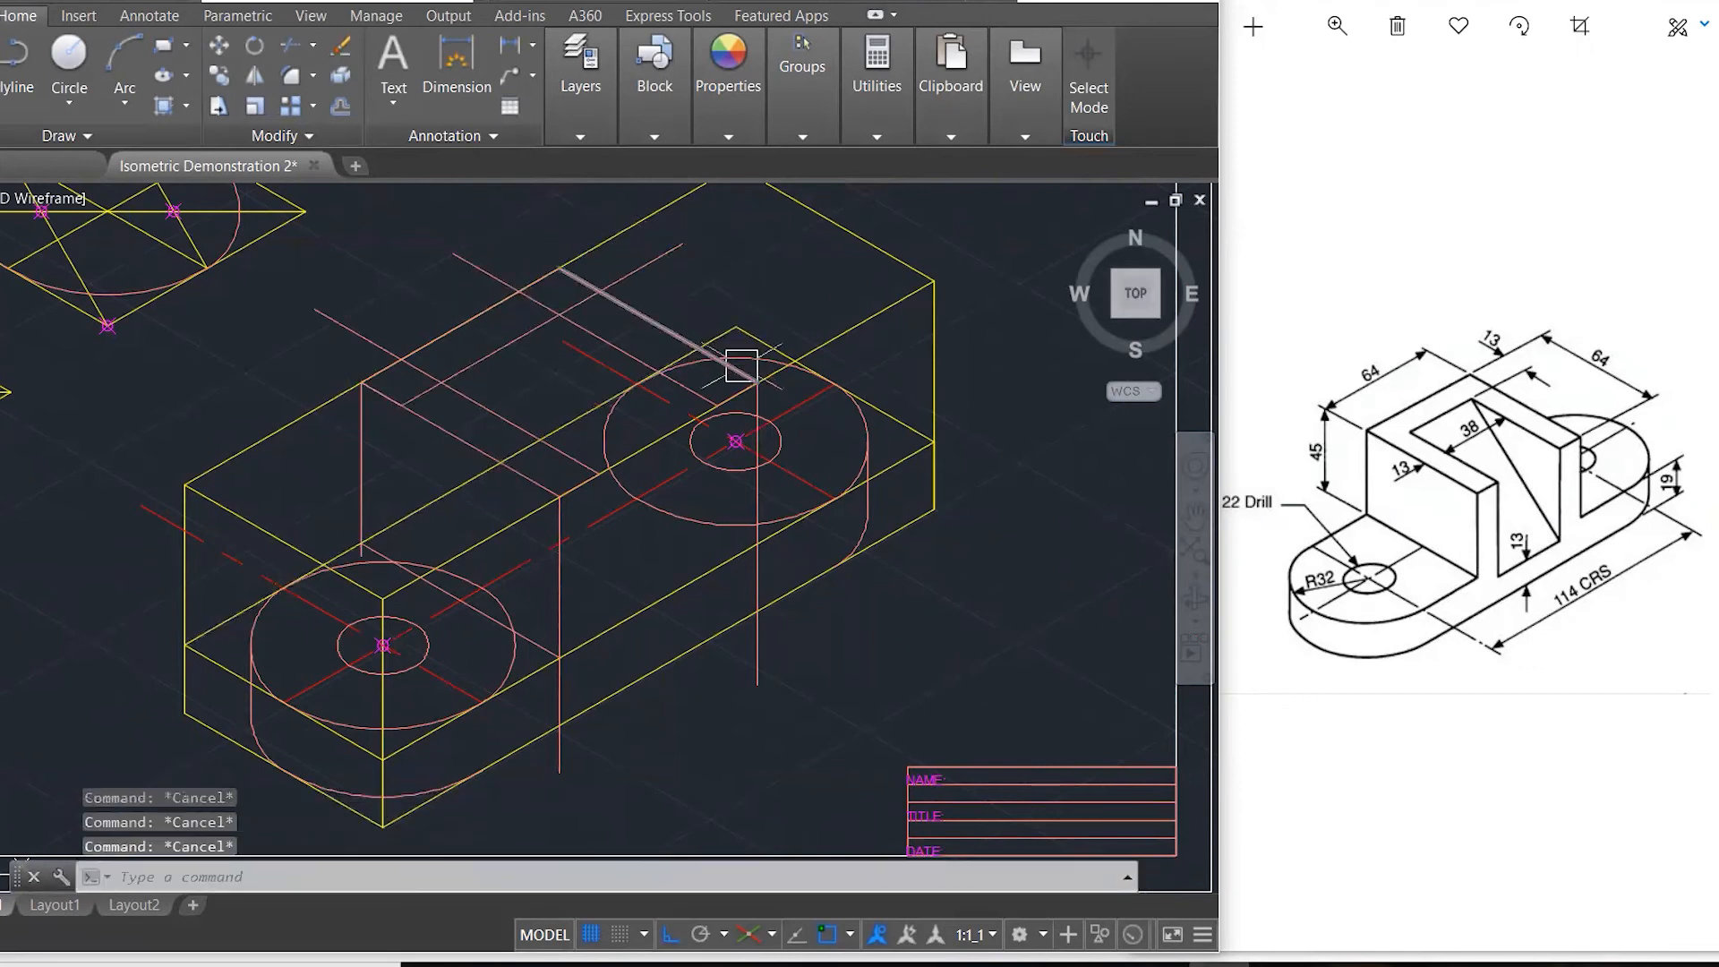
- Draw a vertical line in the left isoplane down from the rear wall's inner top corner on the block's outer side, past the base
scroll(740, 386, "down", 2)
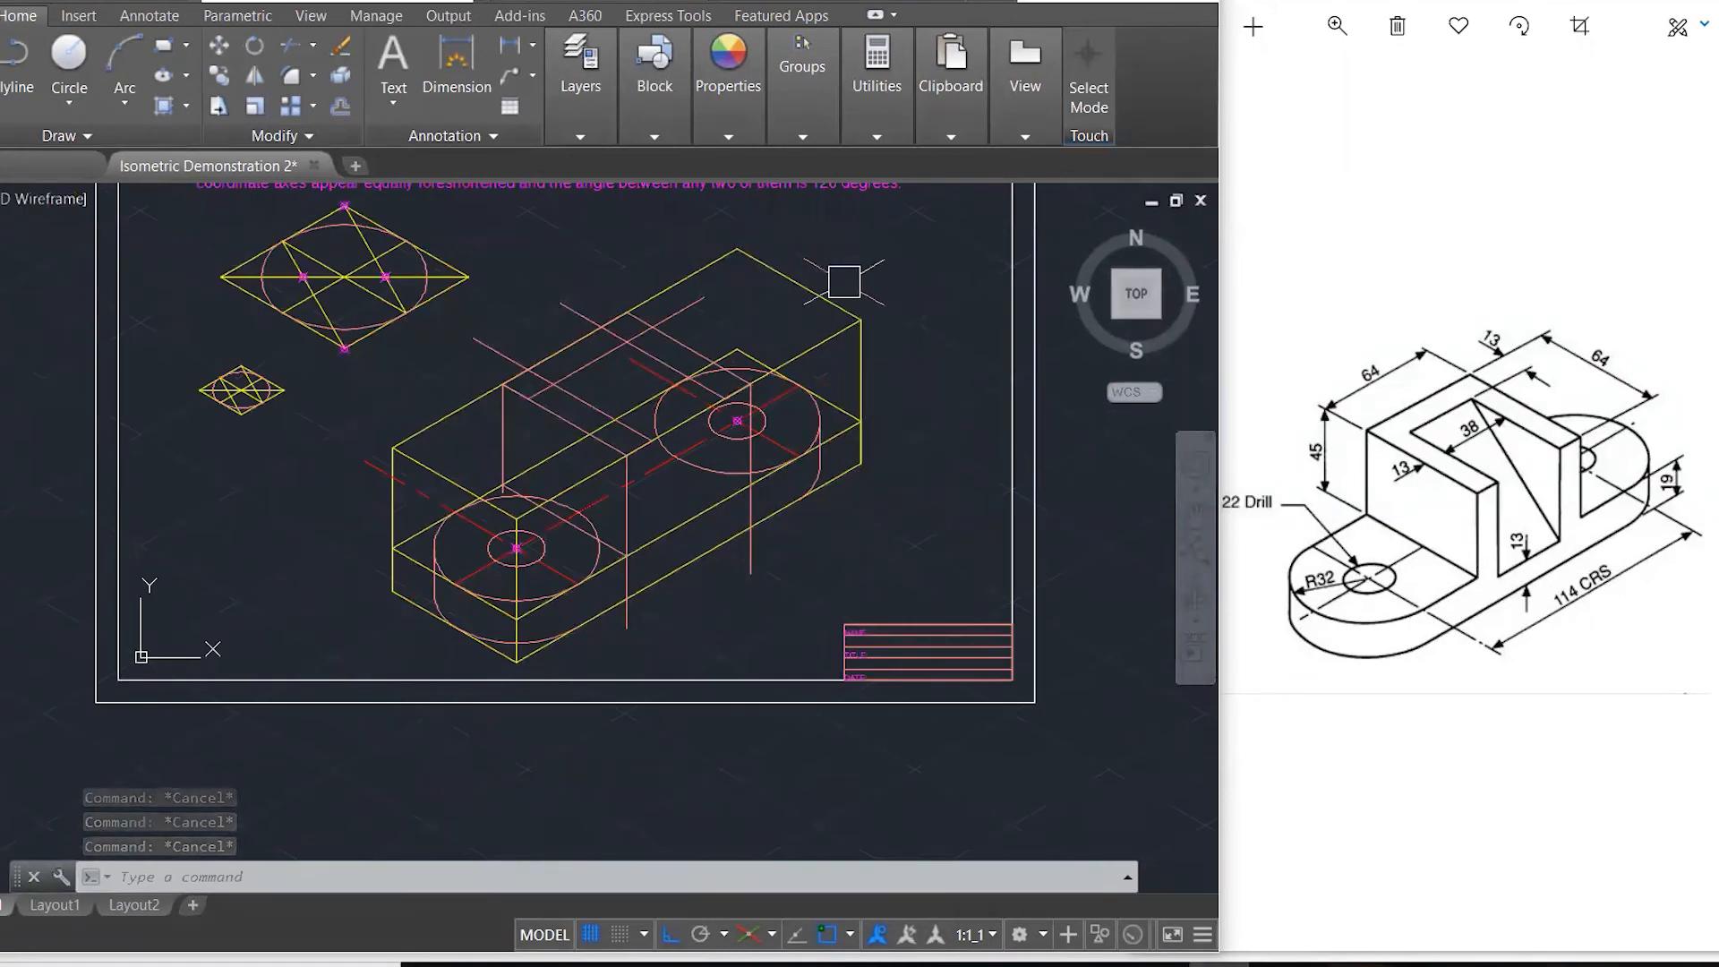
type("l")
key("Return")
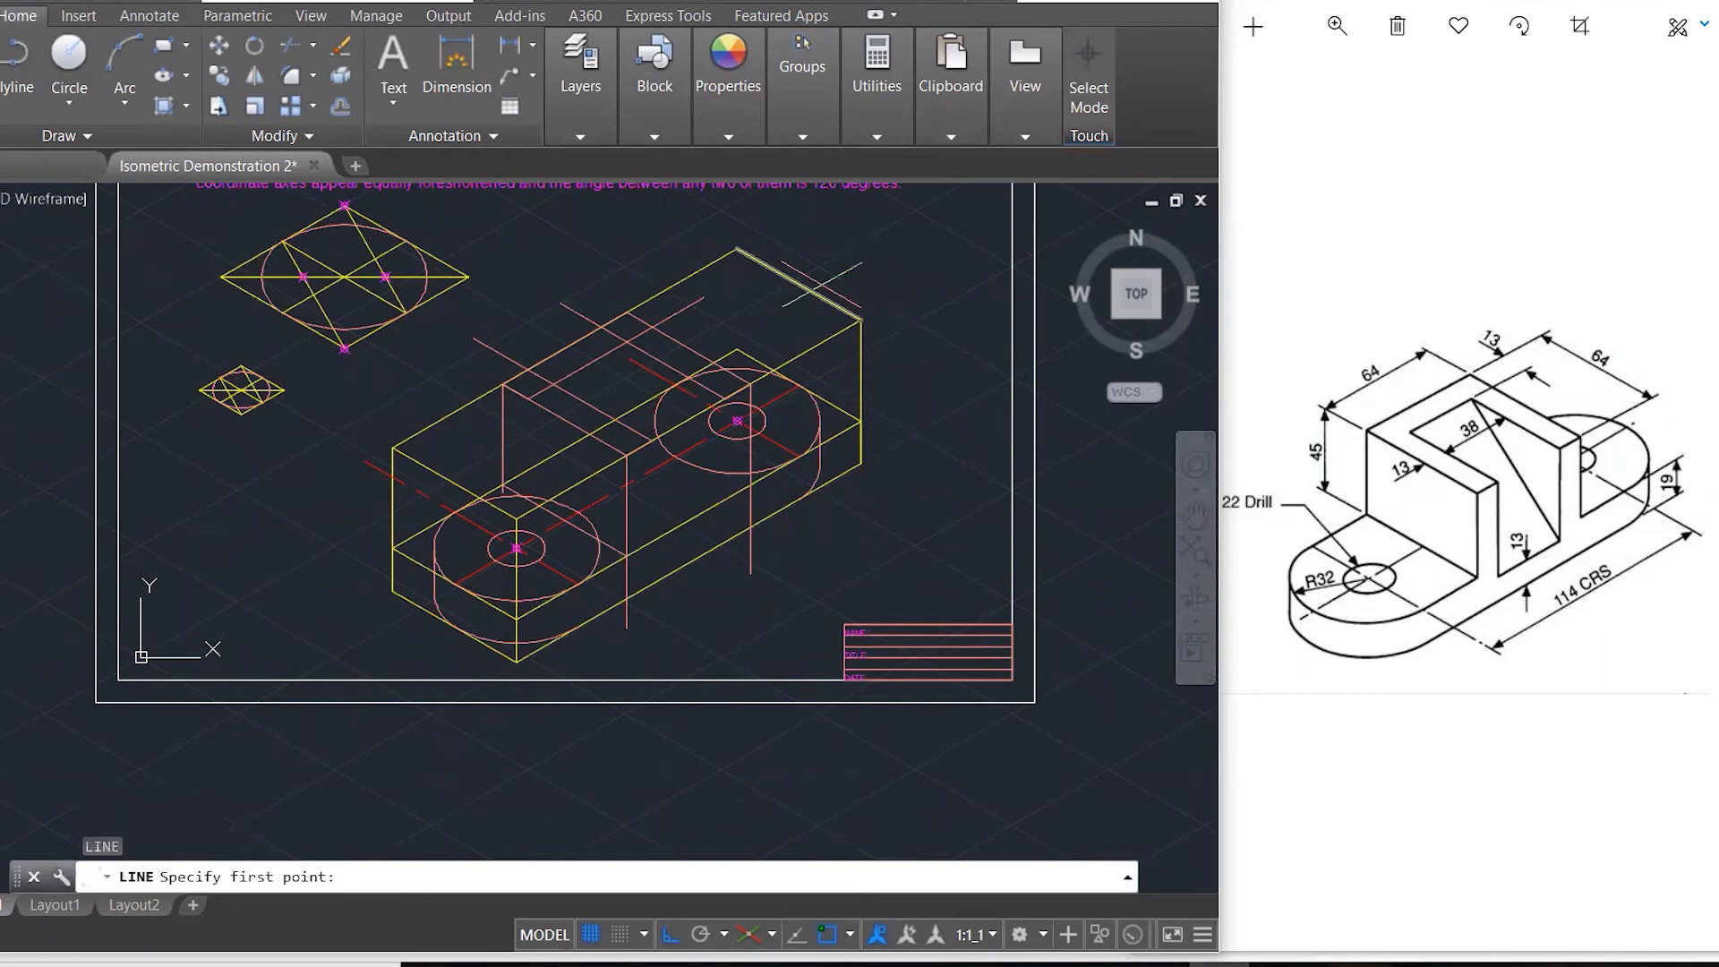
left_click(771, 935)
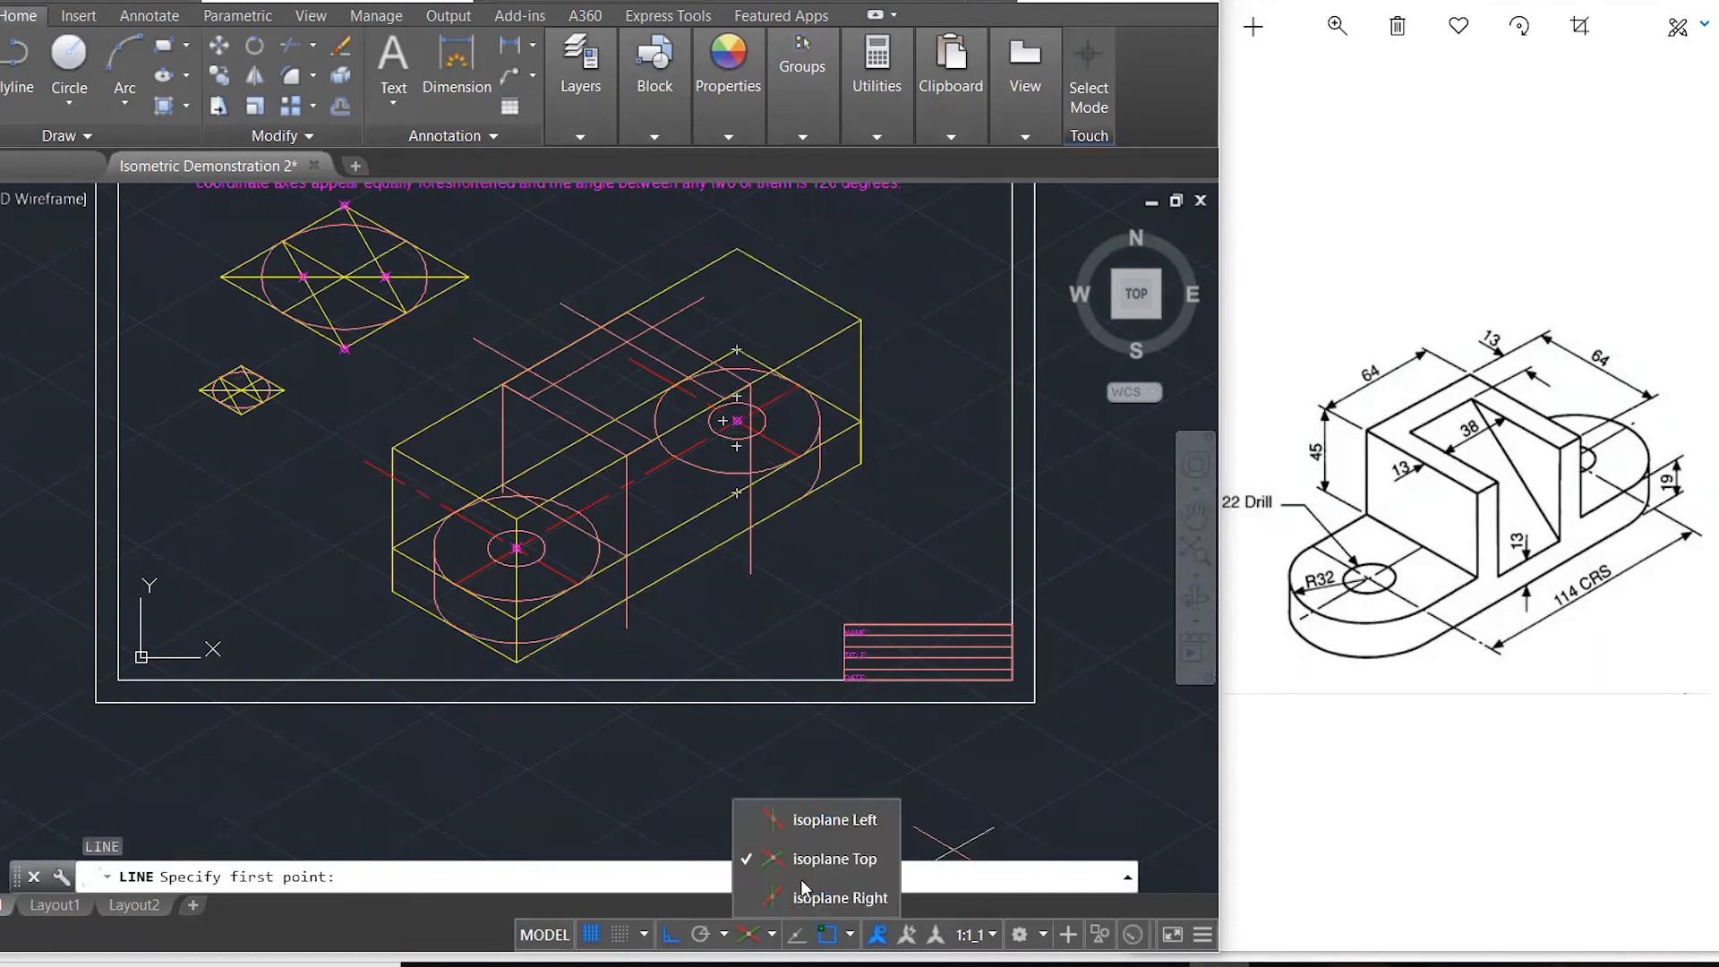
left_click(829, 825)
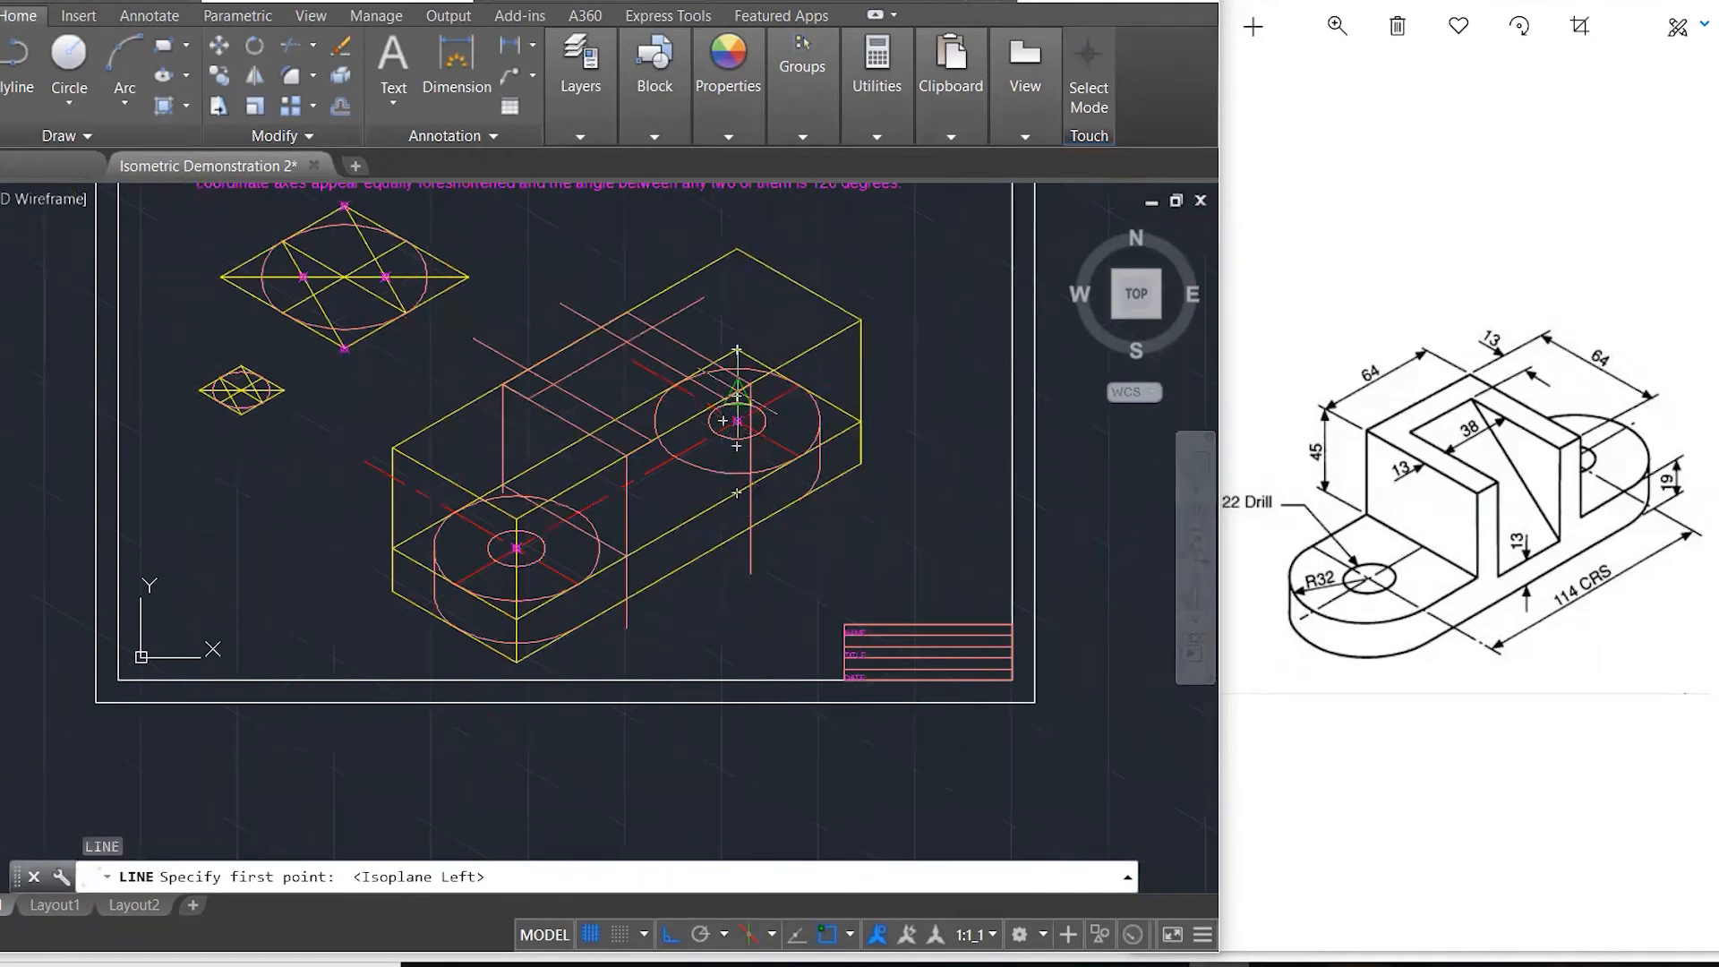
scroll(728, 401, "up", 4)
left_click(727, 405)
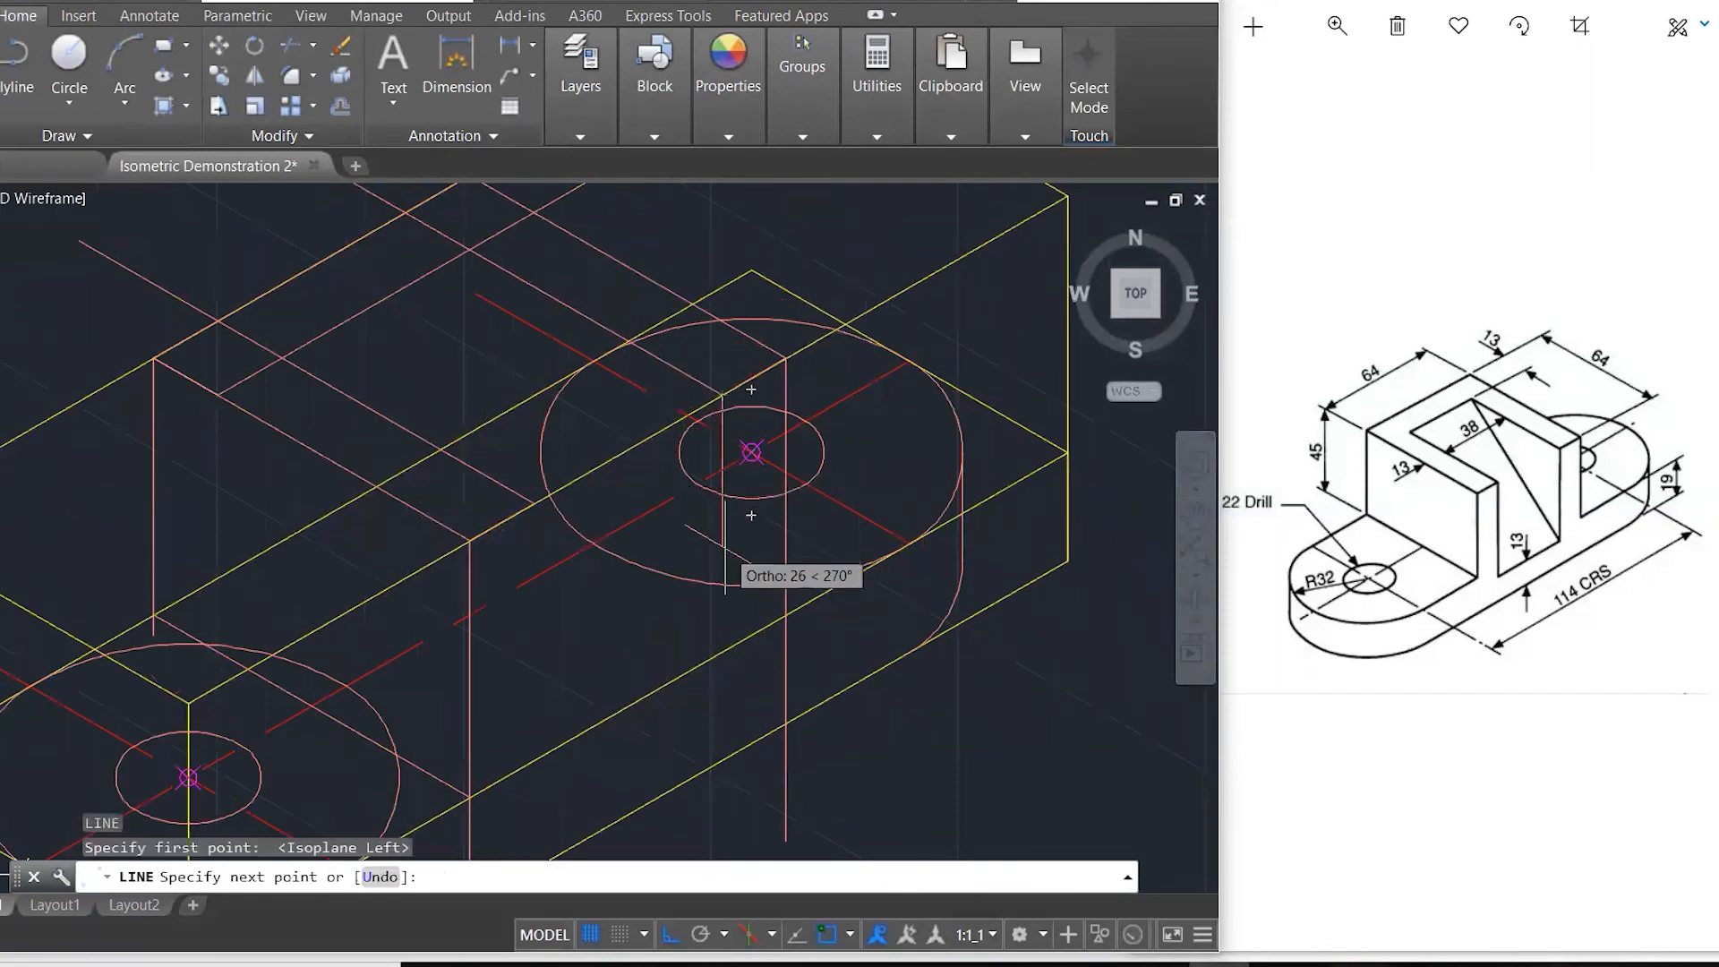
scroll(725, 550, "down", 2)
left_click(734, 765)
key("Escape")
- Draw a vertical line down from the front wall's inner top corner on the block's outer side, past the base's lower edge
key("Return")
left_click(606, 521)
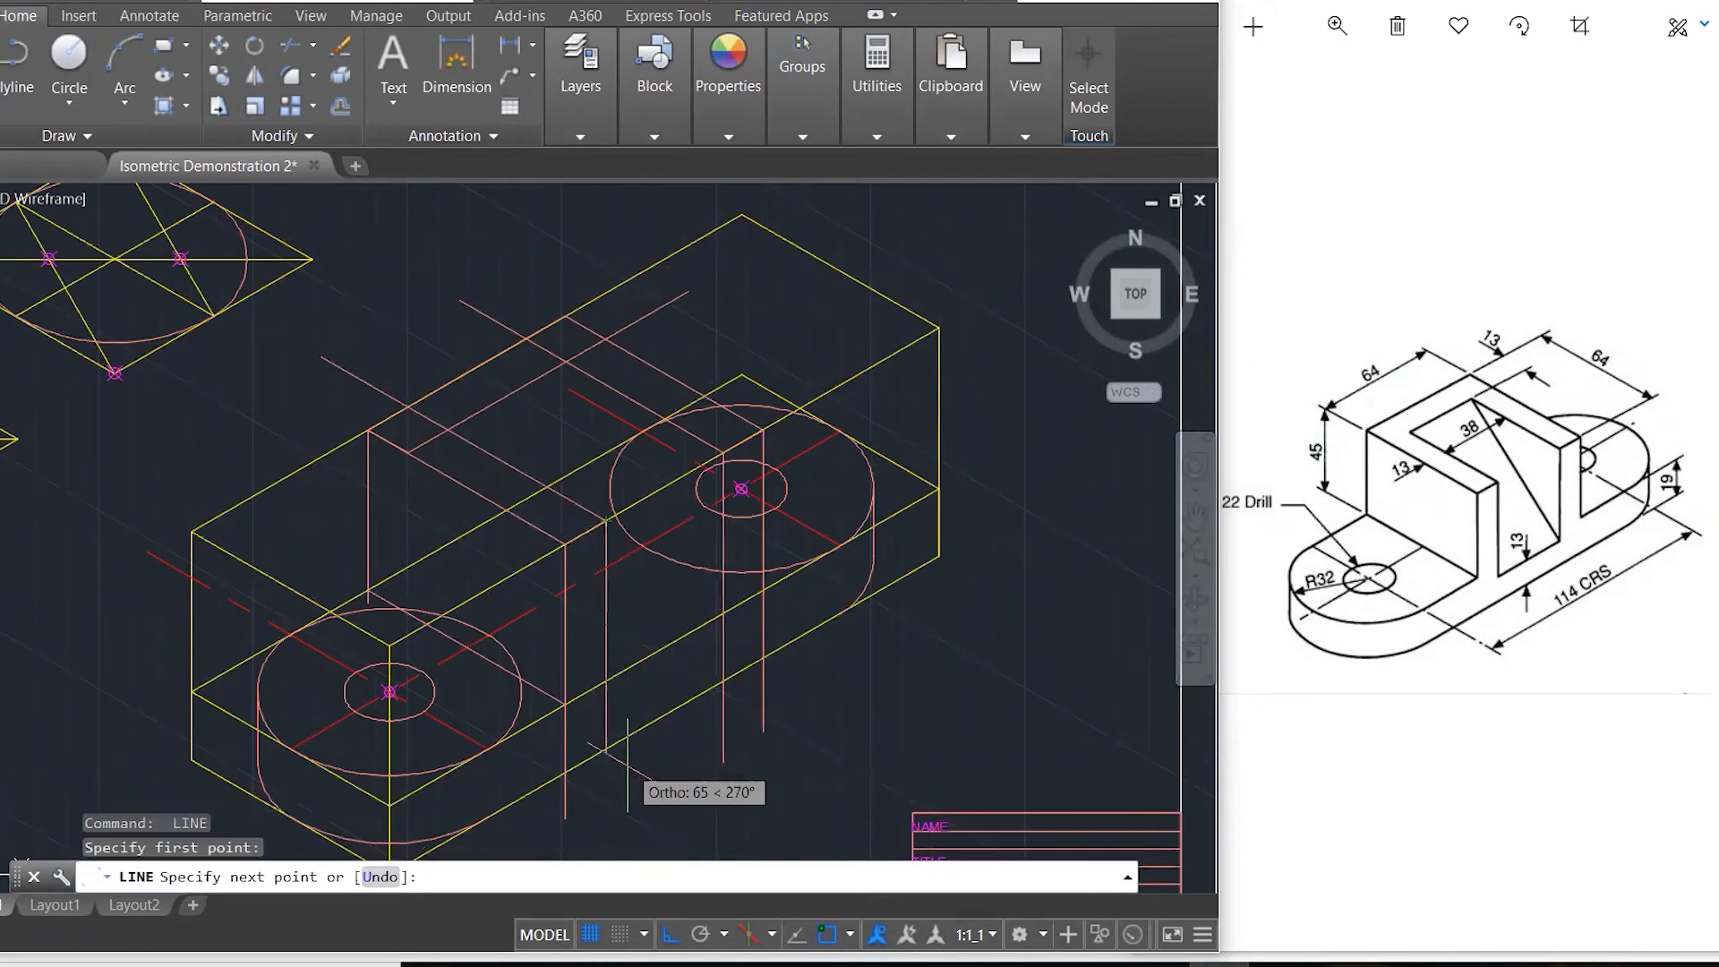
left_click(609, 782)
key("Escape")
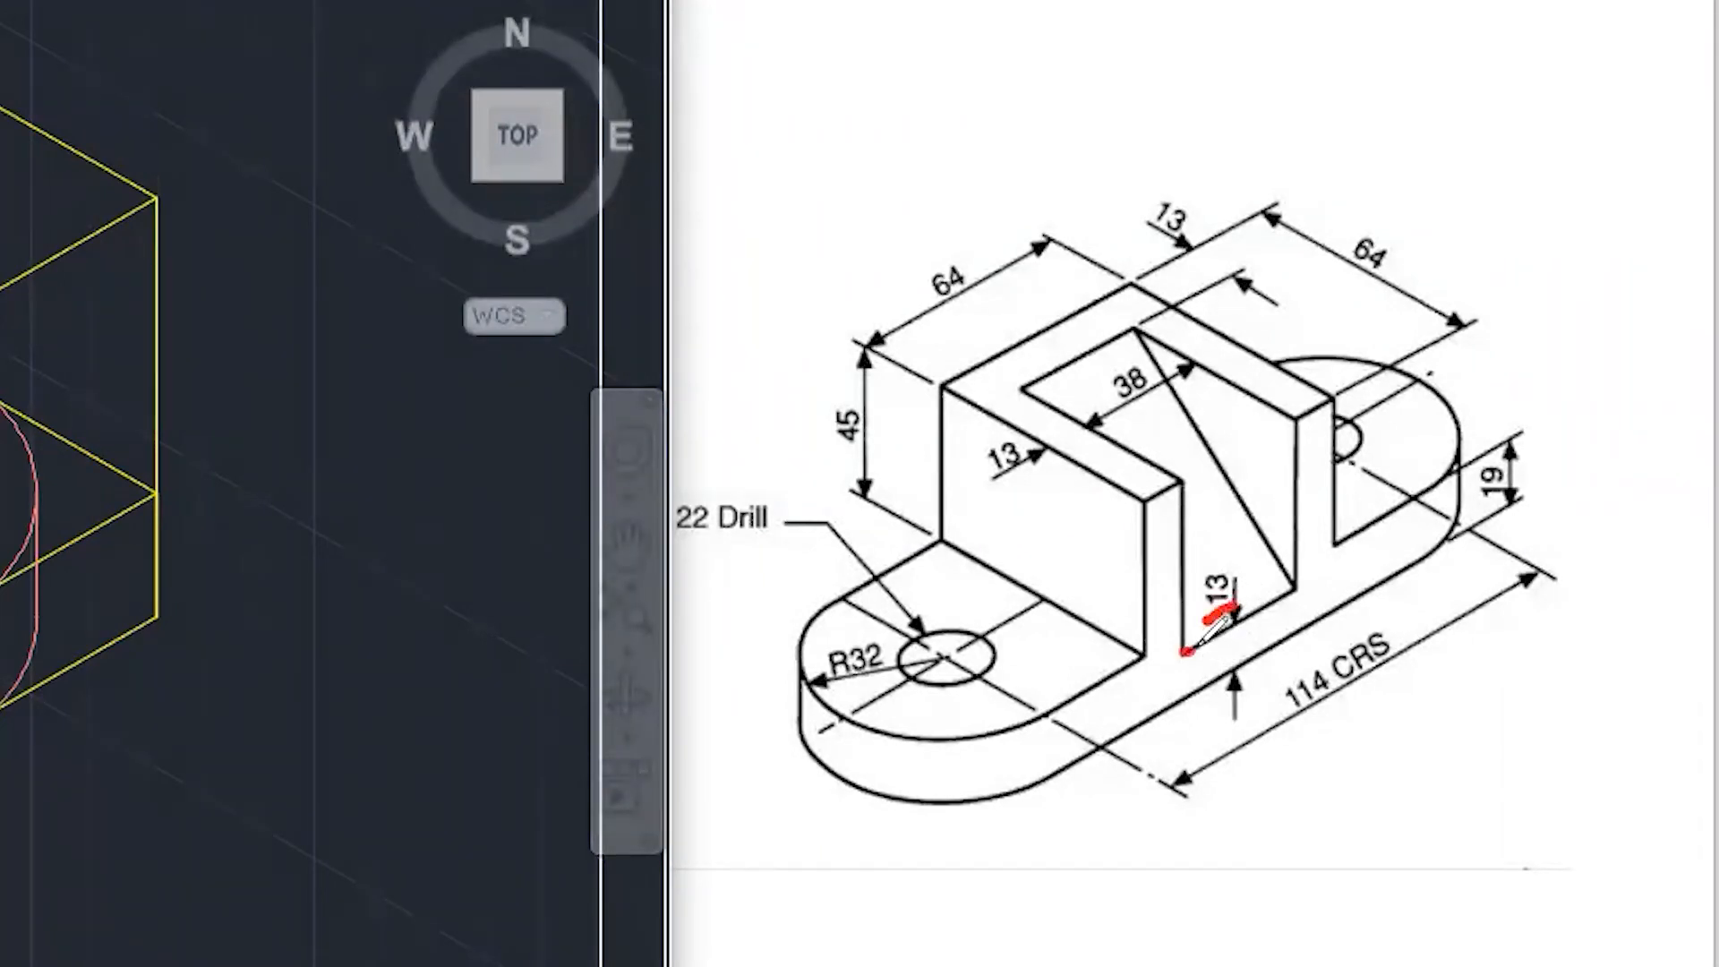
- Trace the slot's floor edge and the base's outer top edges beside both walls on the reference drawing
left_click_drag(1284, 593, 1299, 589)
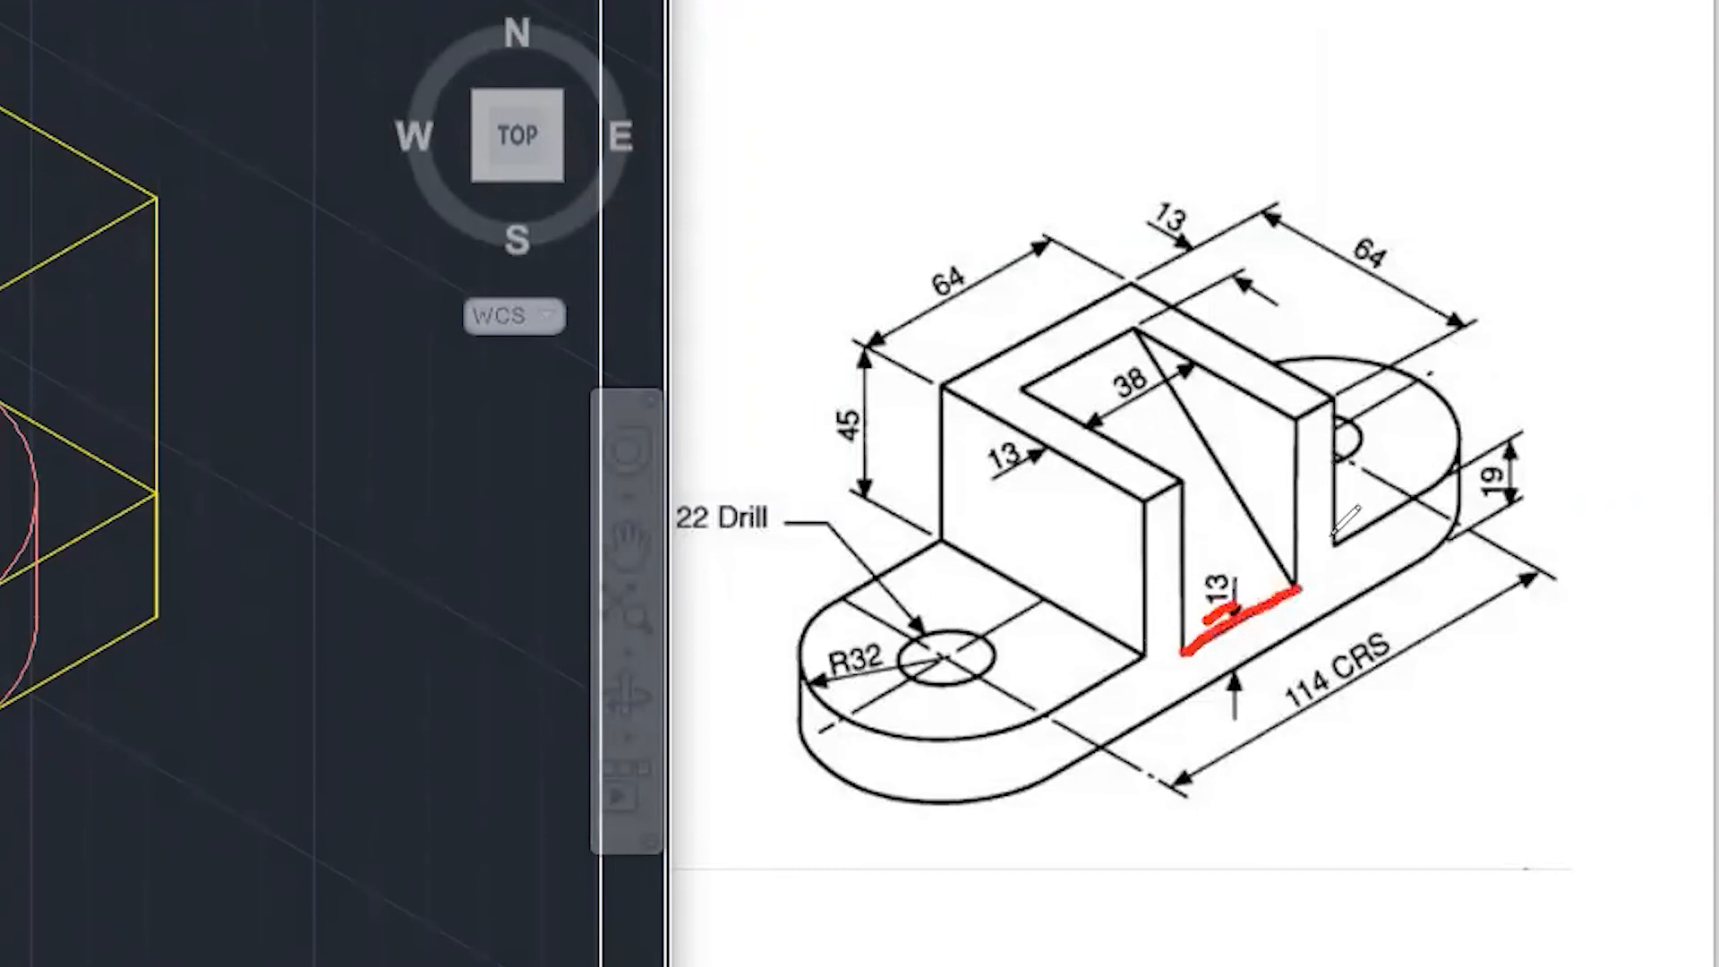
left_click_drag(1413, 483, 1450, 455)
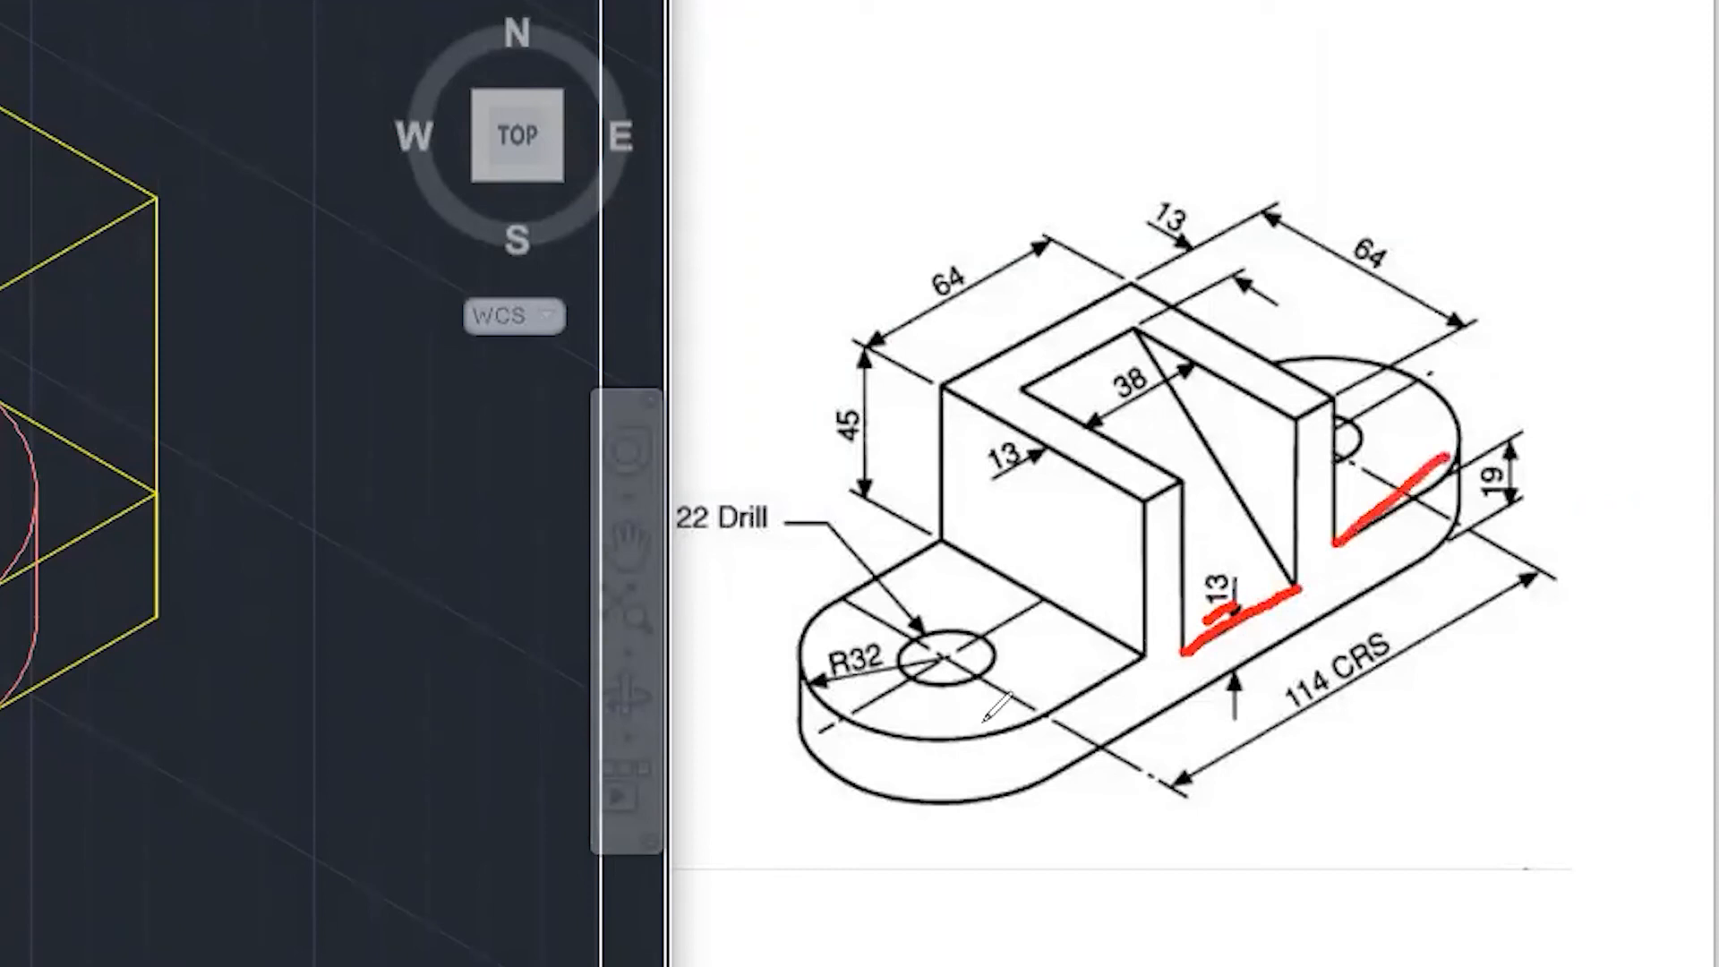
left_click_drag(973, 732, 1120, 668)
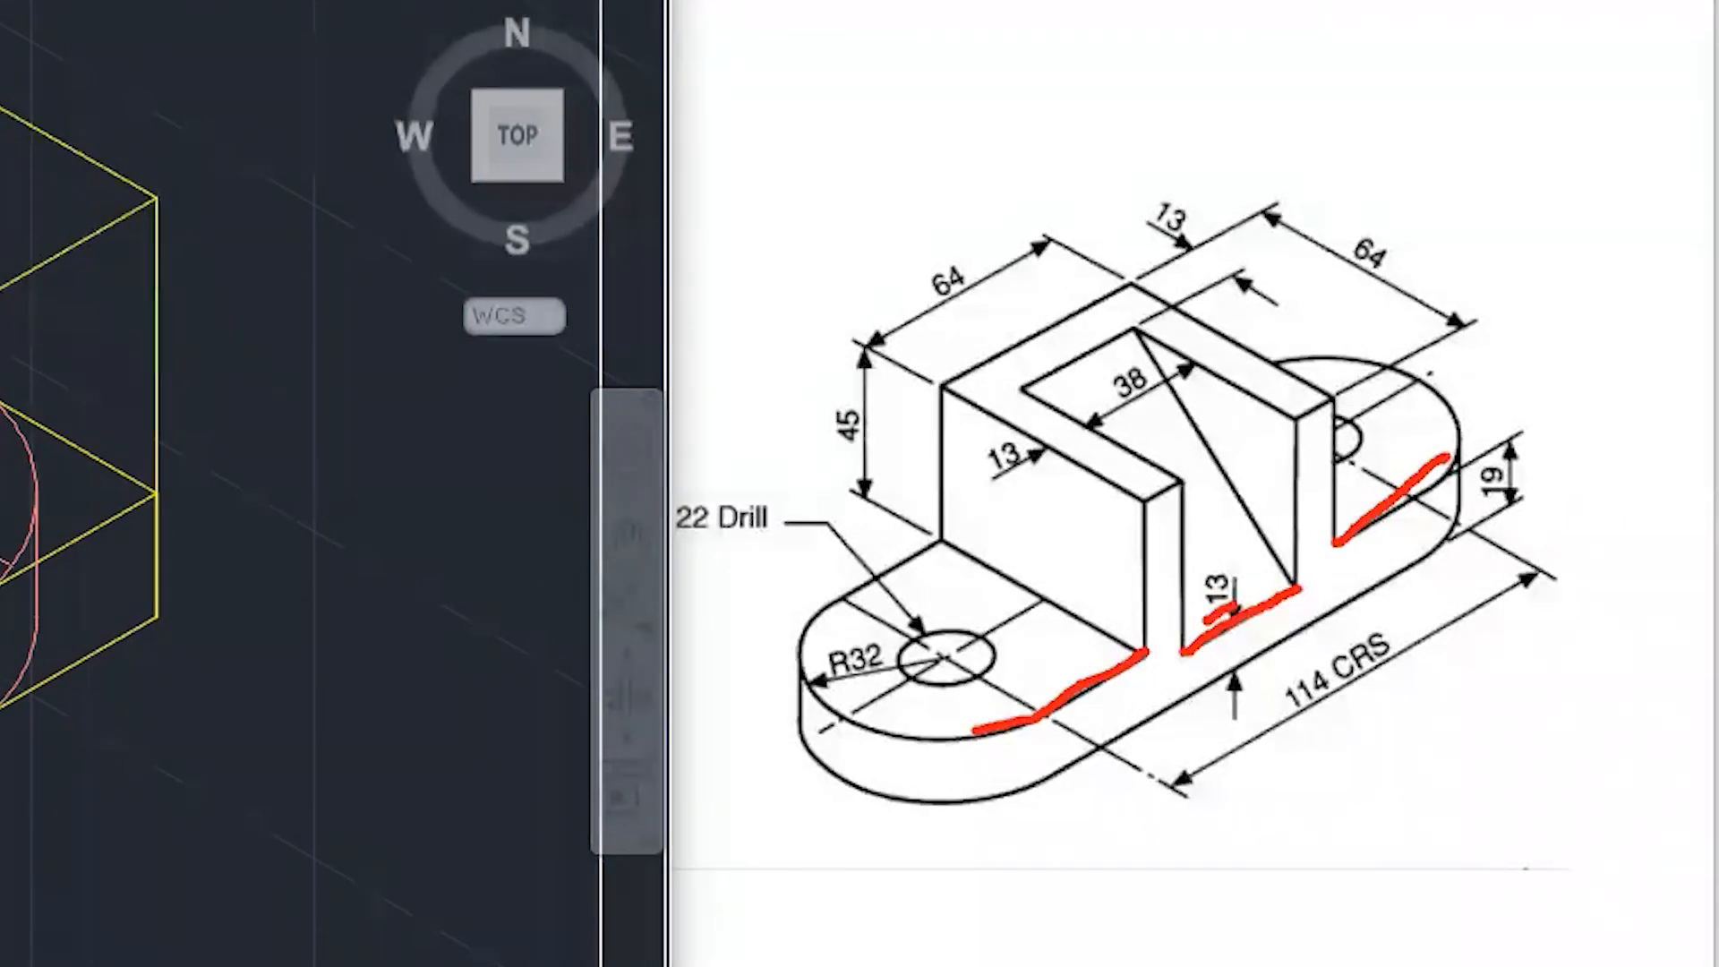
- Turn off the CONSTRUCTION layer
scroll(5, 529, "down", 2)
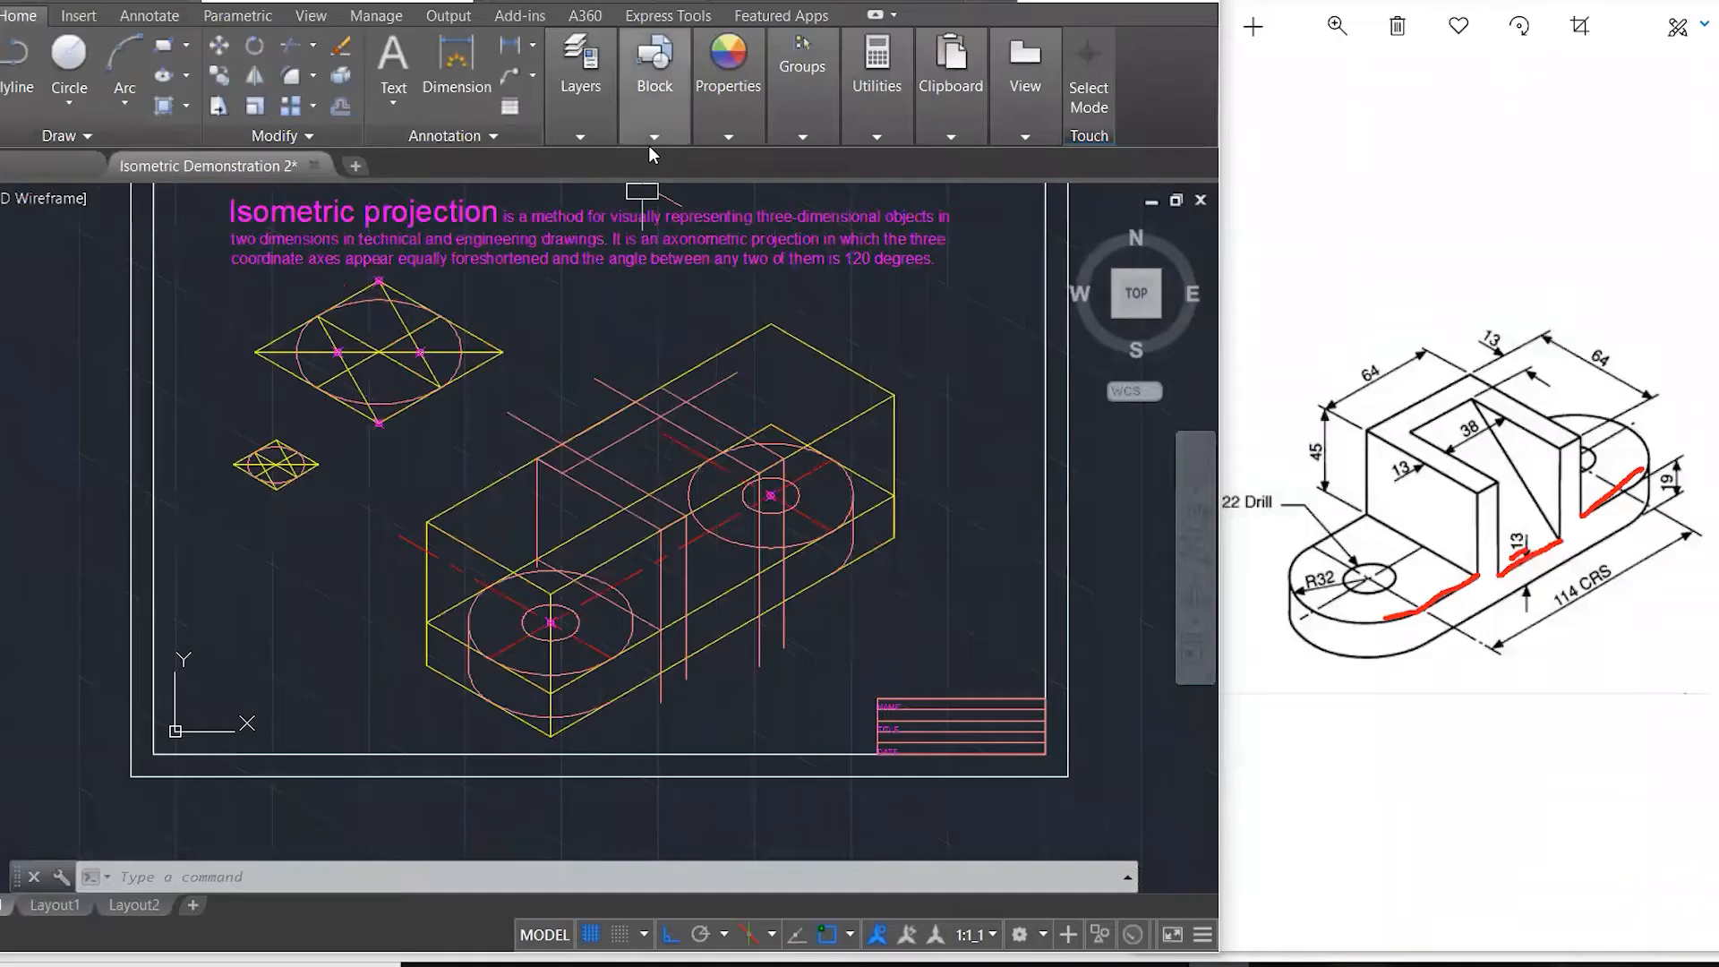
left_click(649, 146)
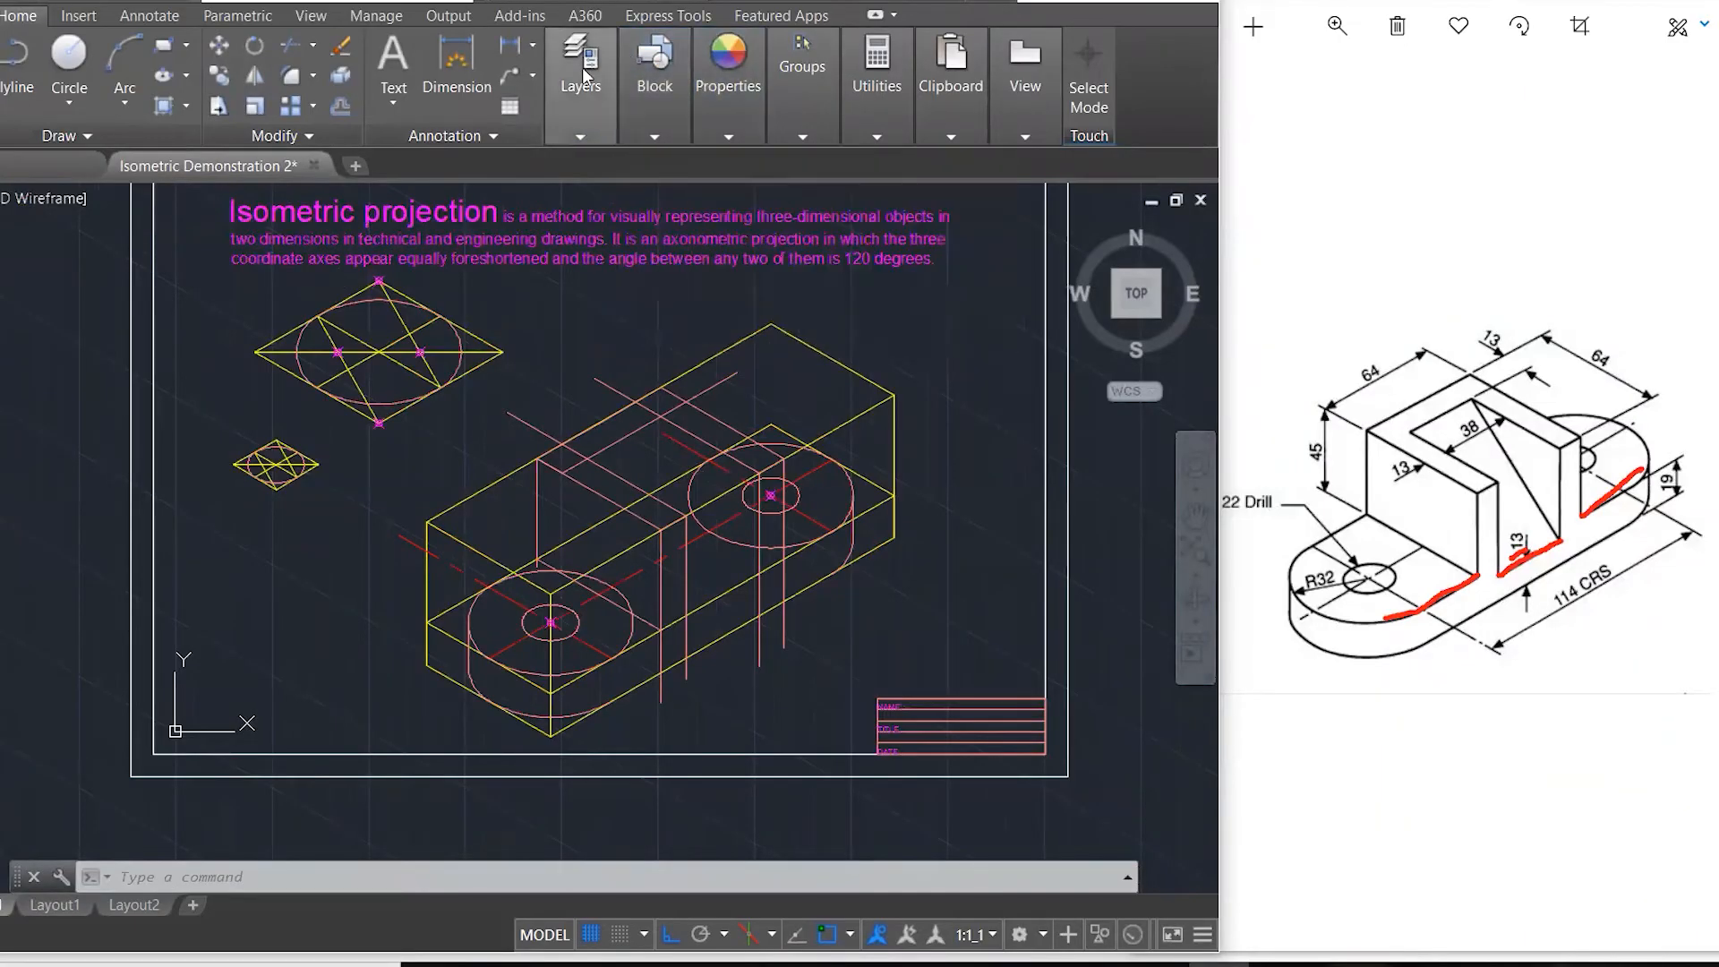
mouse_move(582, 67)
left_click(739, 163)
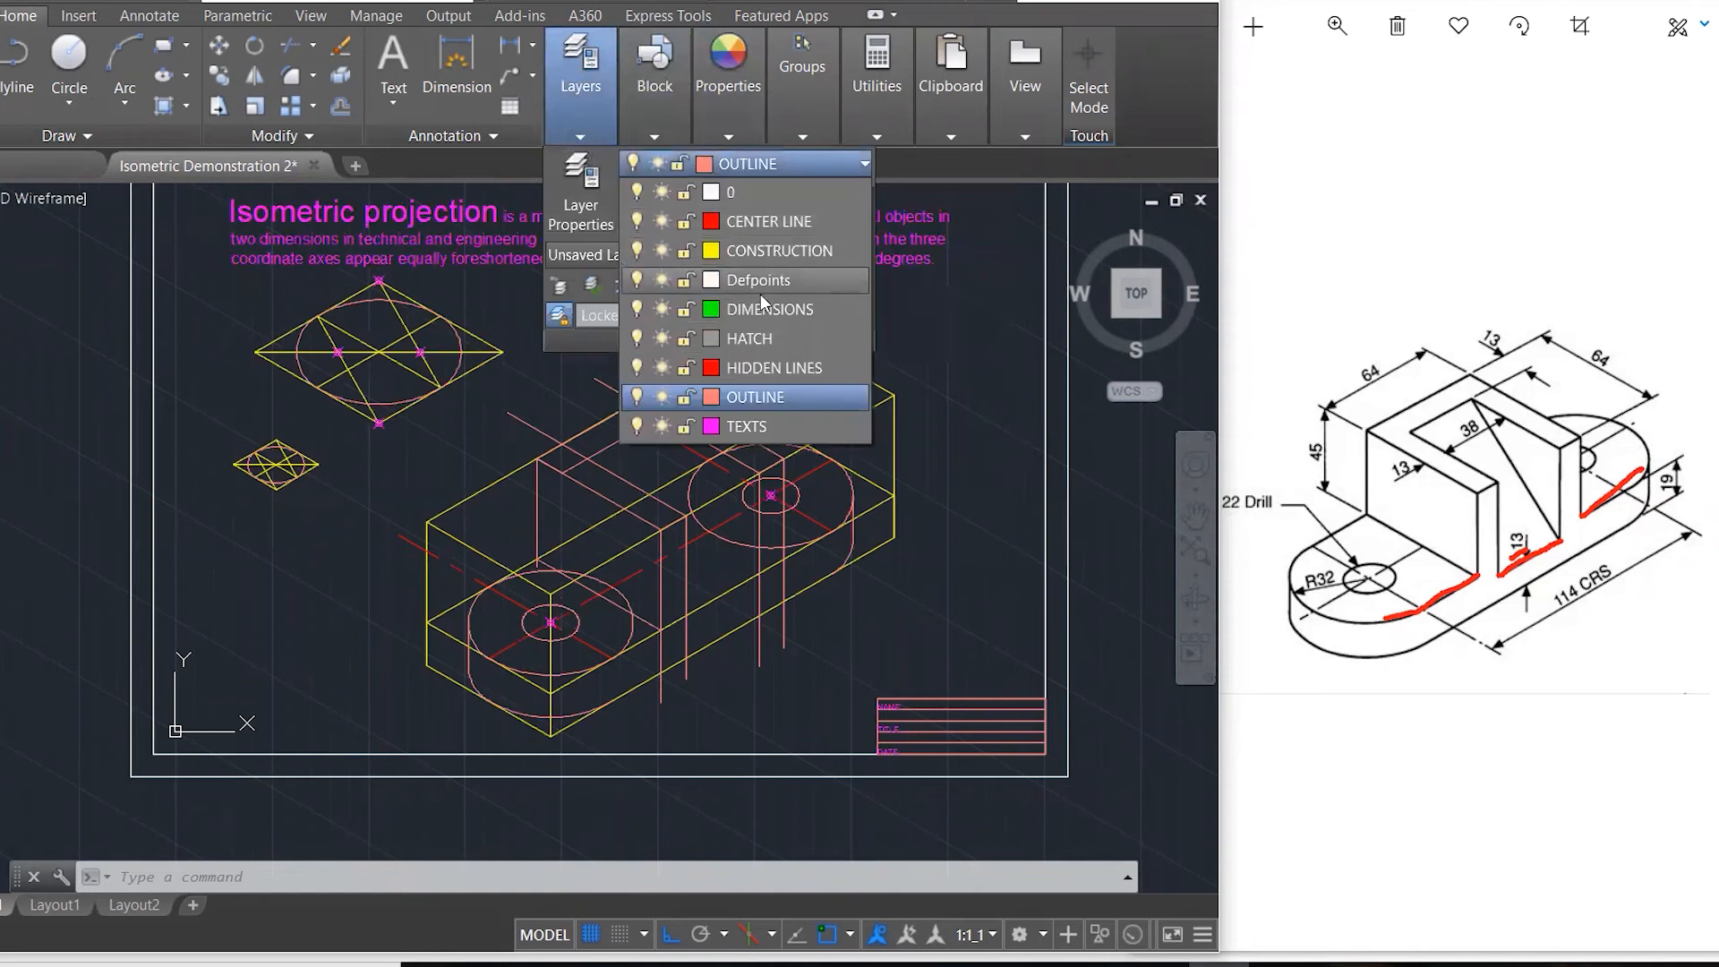
left_click(638, 251)
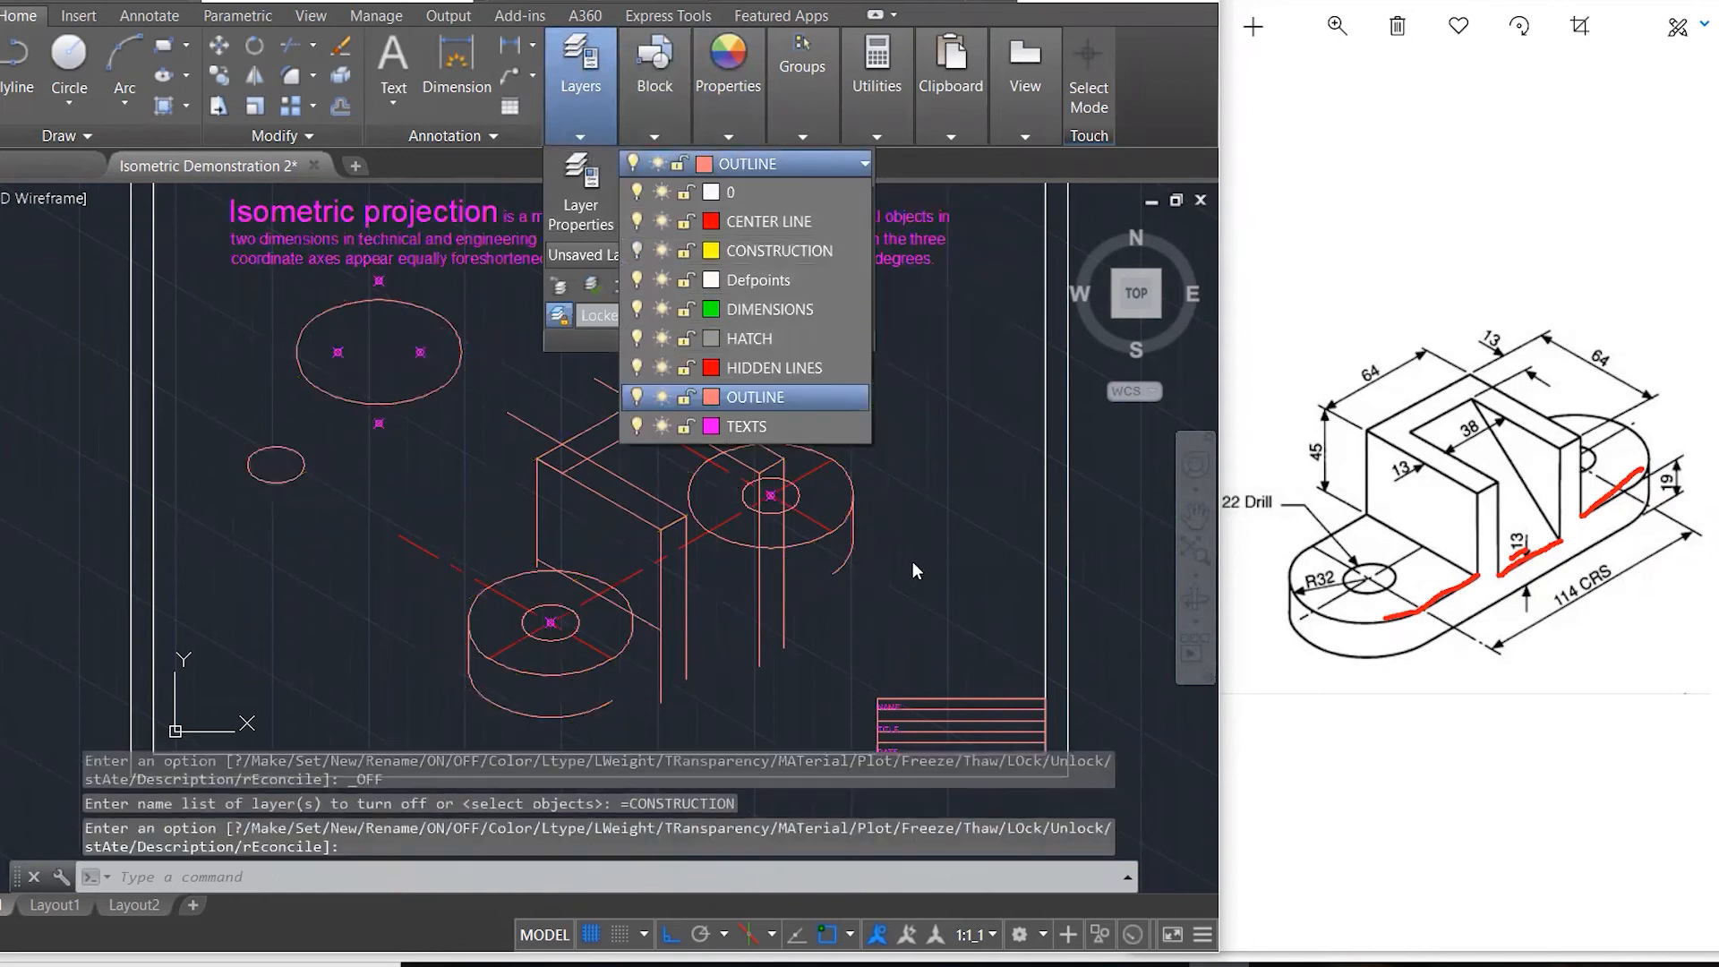
left_click(914, 570)
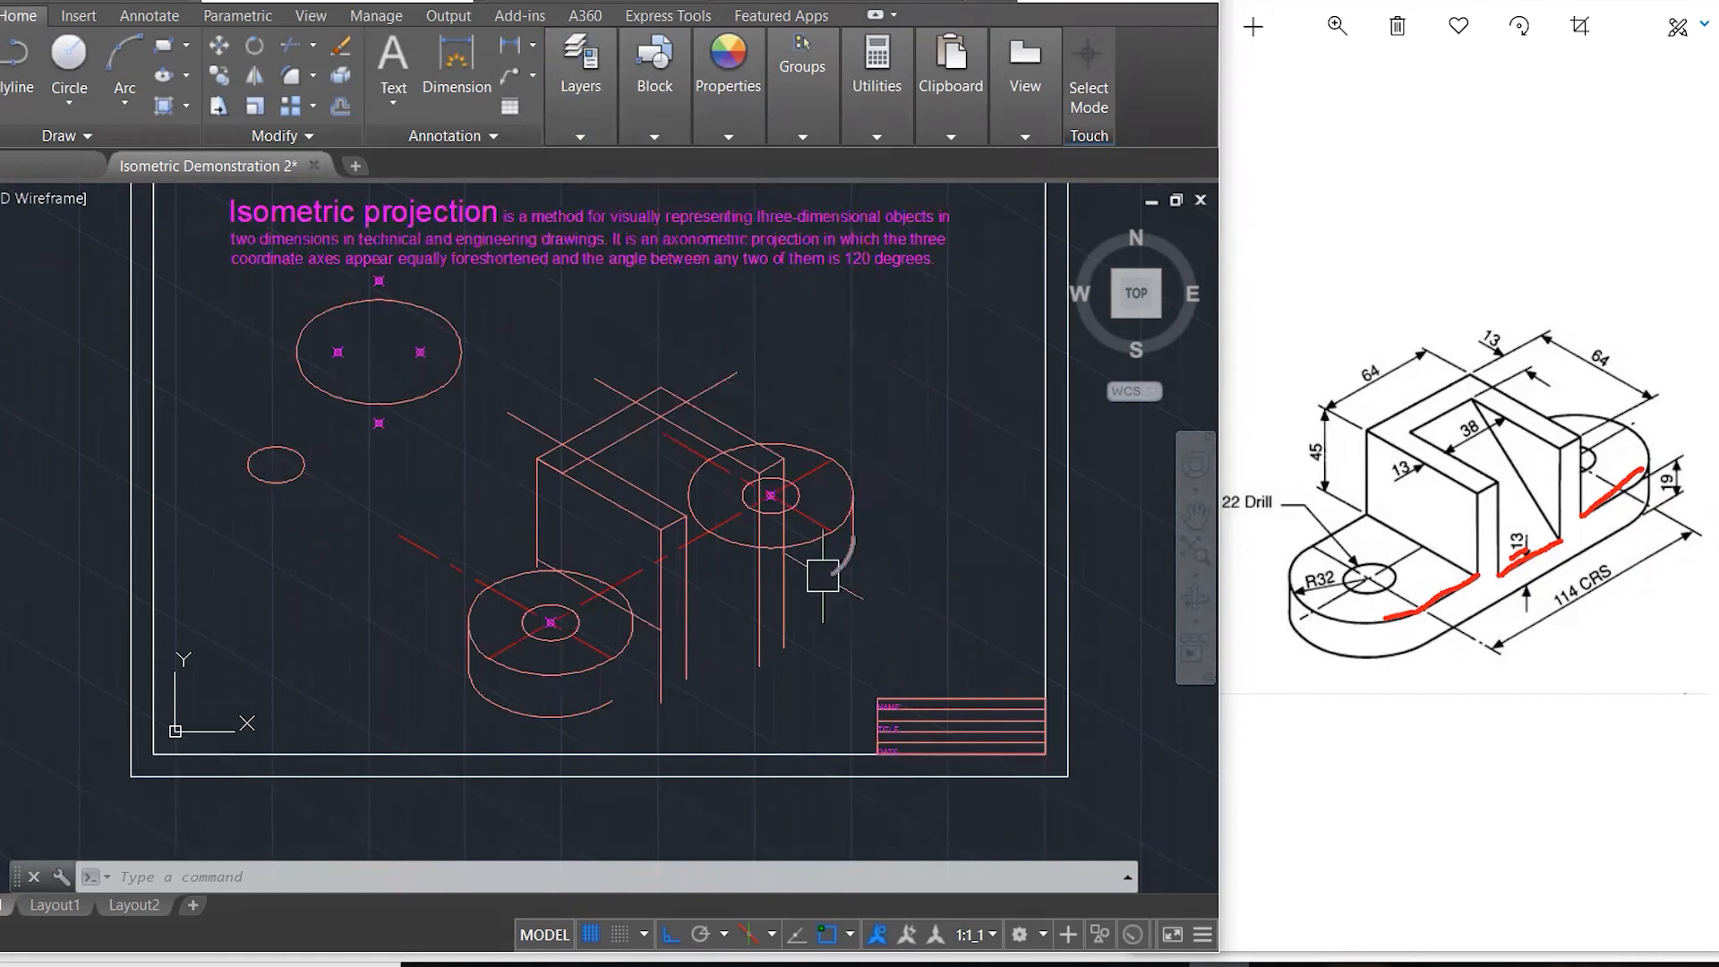
- Trim the crossing lines on the block's top face to leave the inner U-shaped slot outline, using all the bracket's lines as cutting edges
type("tr")
key("Return")
left_click(901, 636)
left_click(465, 332)
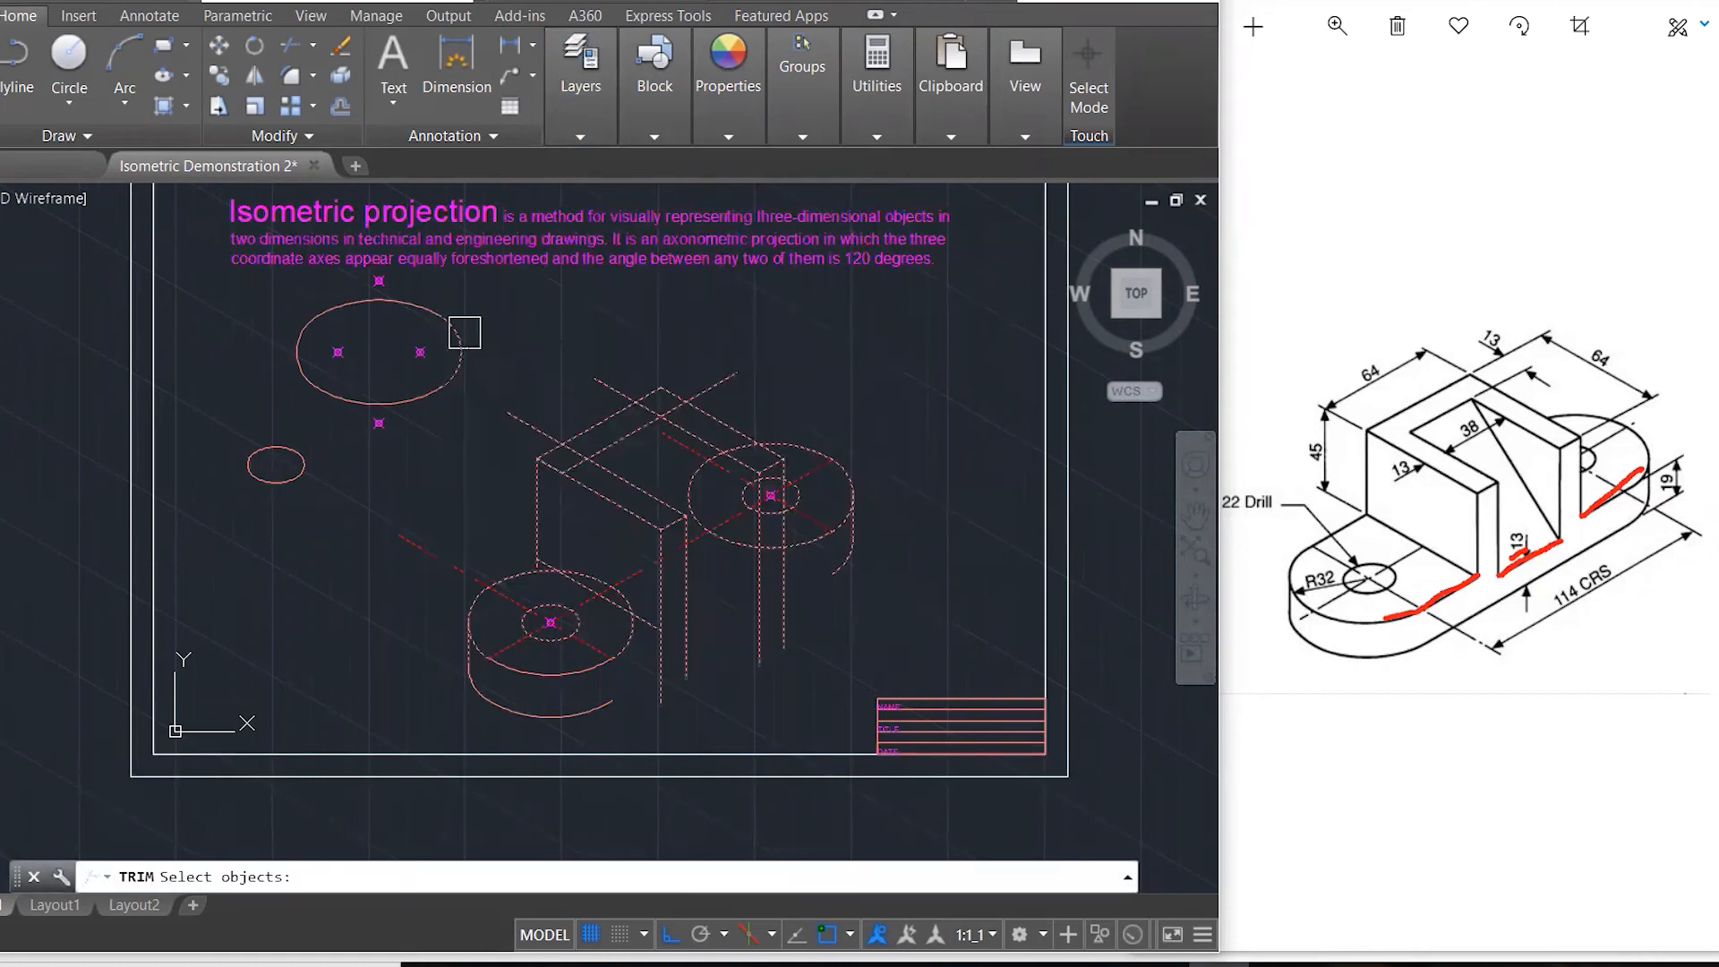
key("Return")
scroll(641, 403, "up", 6)
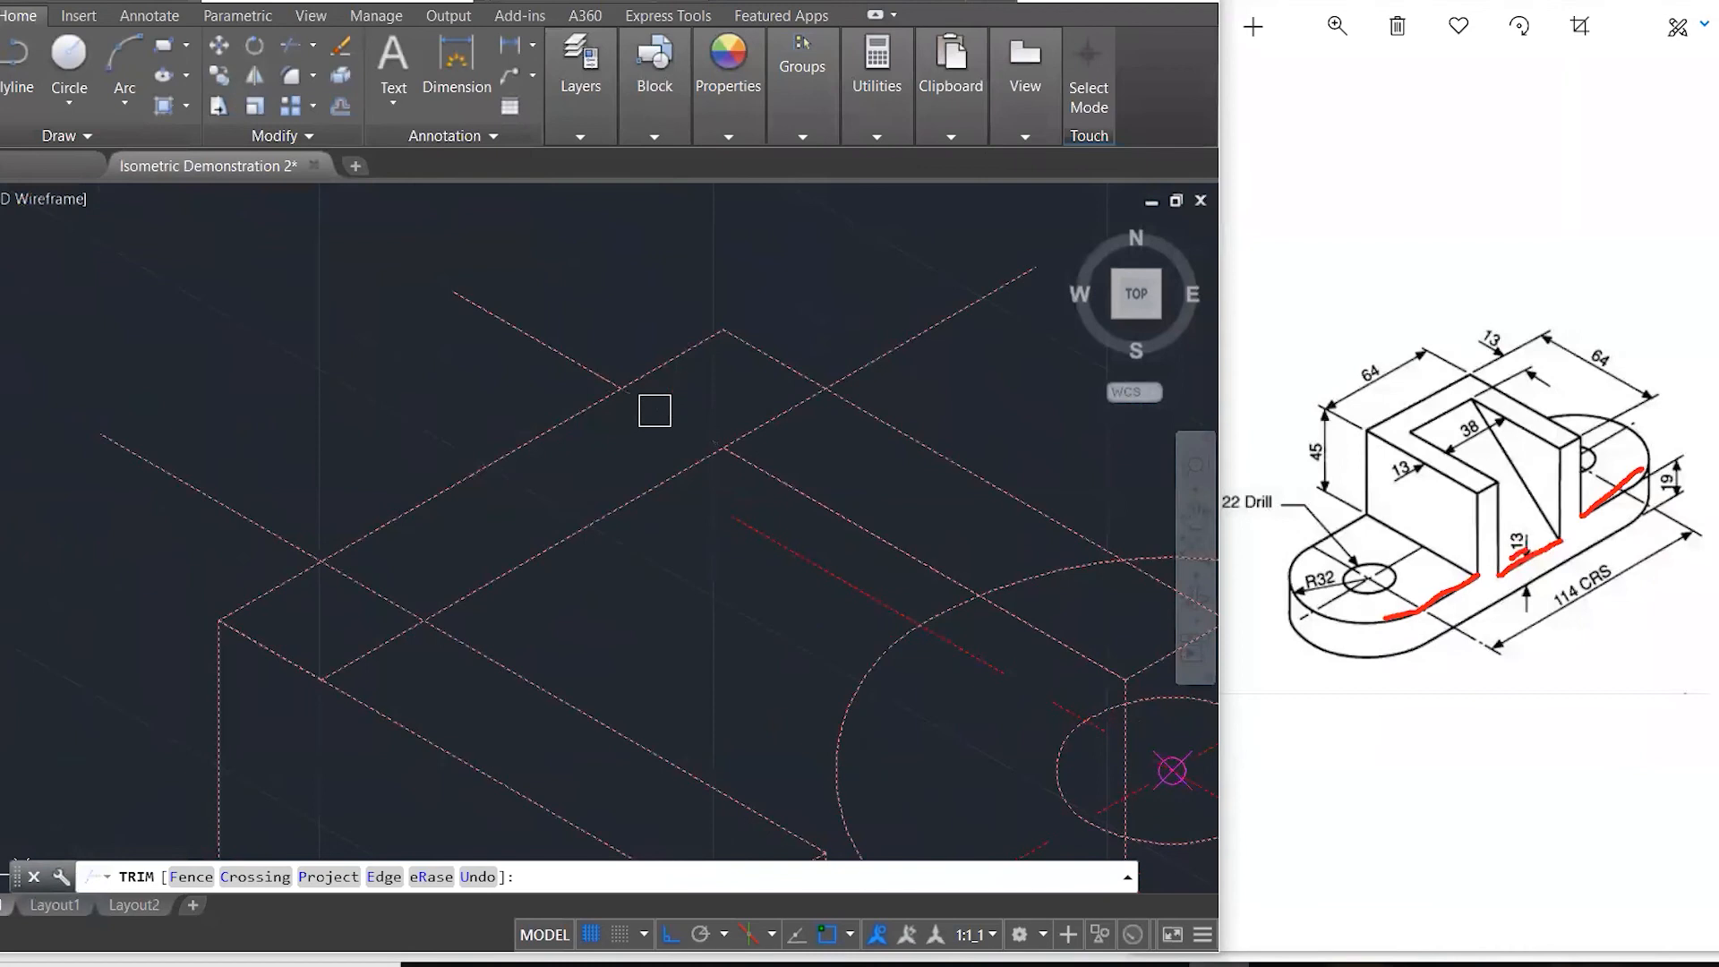
left_click(754, 428)
scroll(346, 525, "down", 2)
scroll(511, 424, "down", 3)
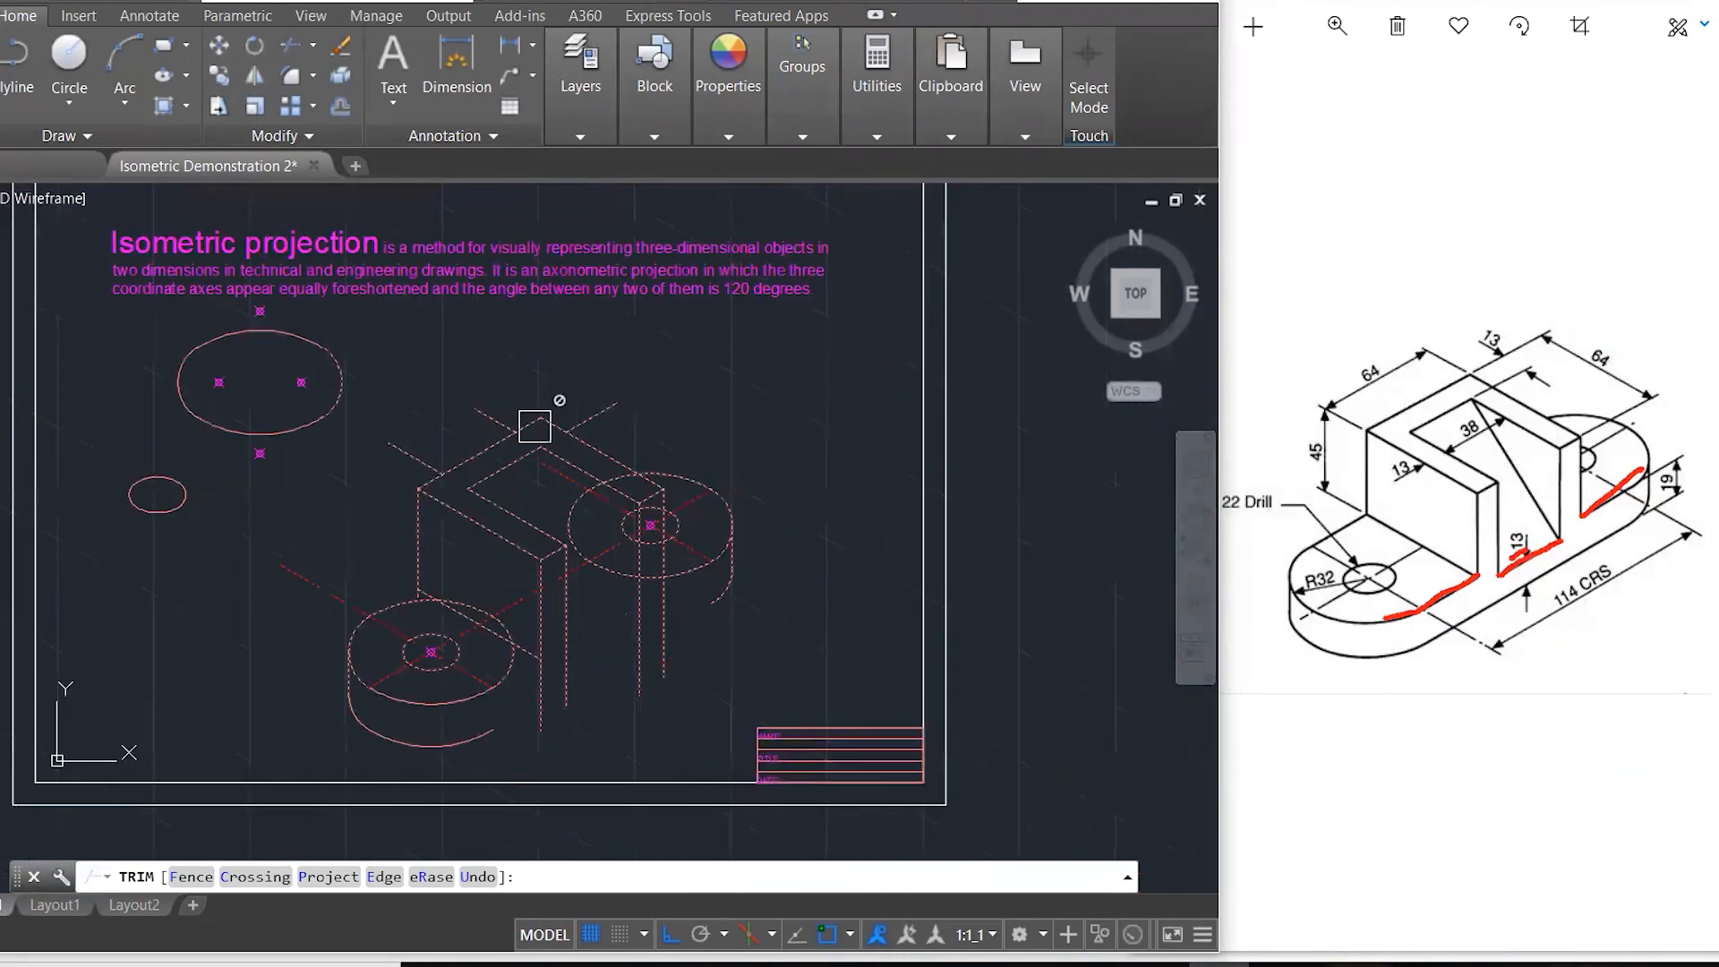
- Trim the large end circles where the block's rear wall and front-end base edge cut across them
scroll(609, 576, "up", 2)
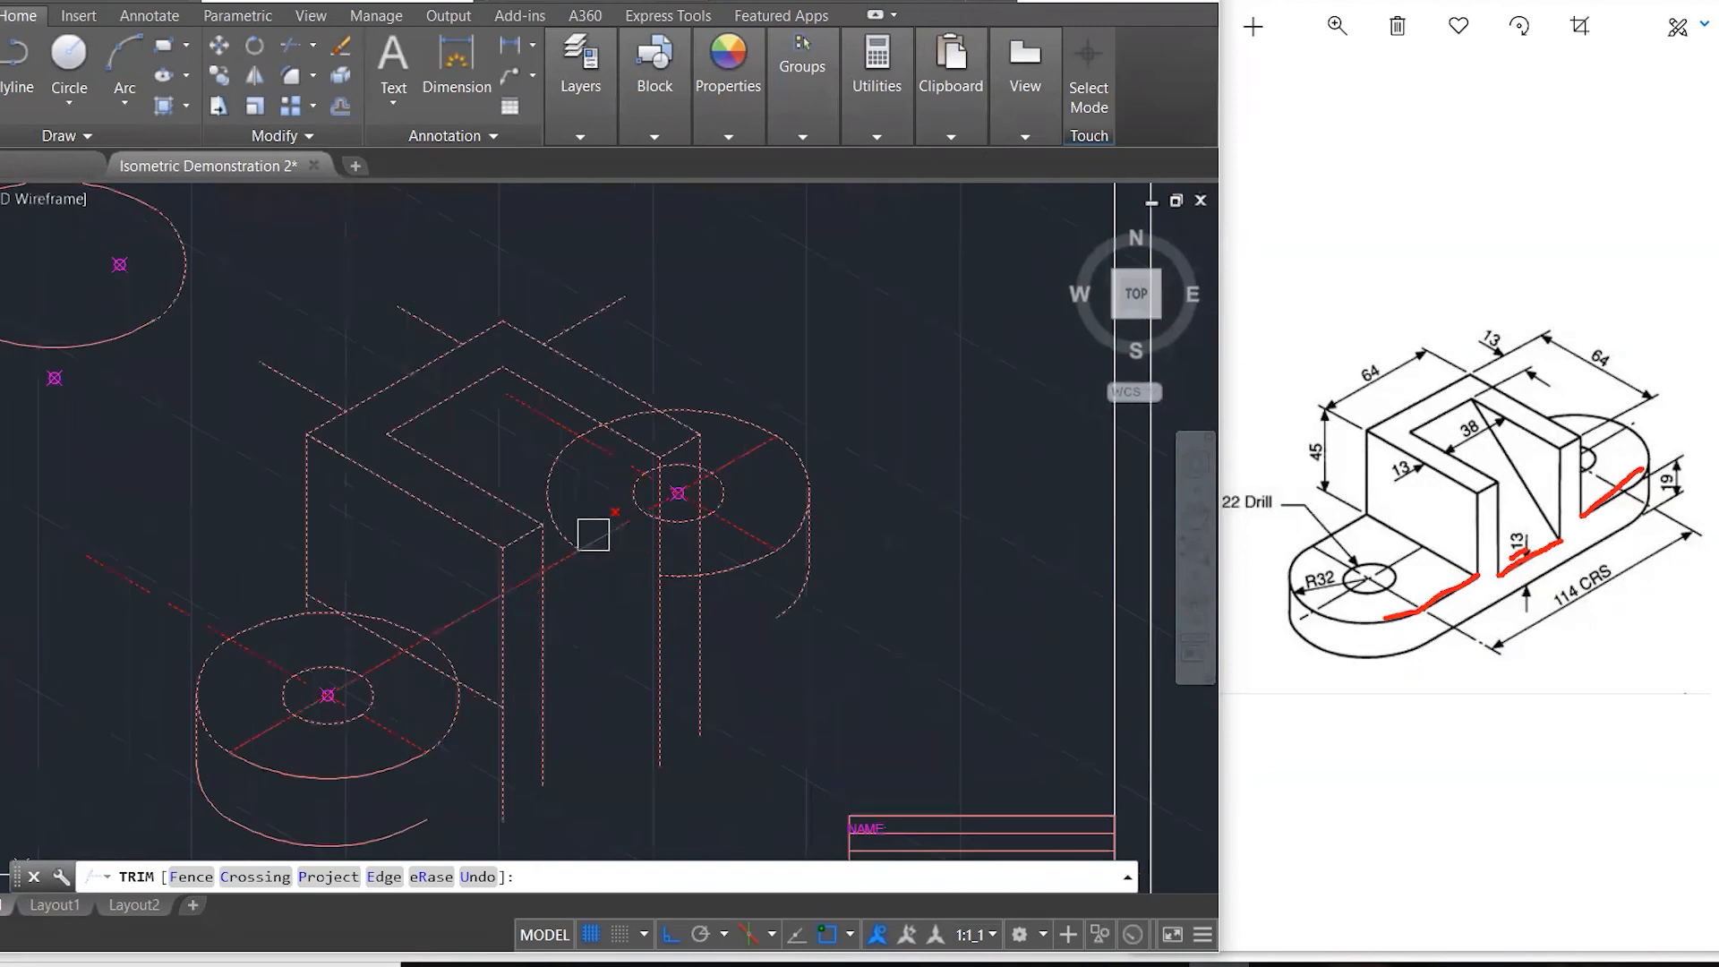
scroll(582, 449, "up", 4)
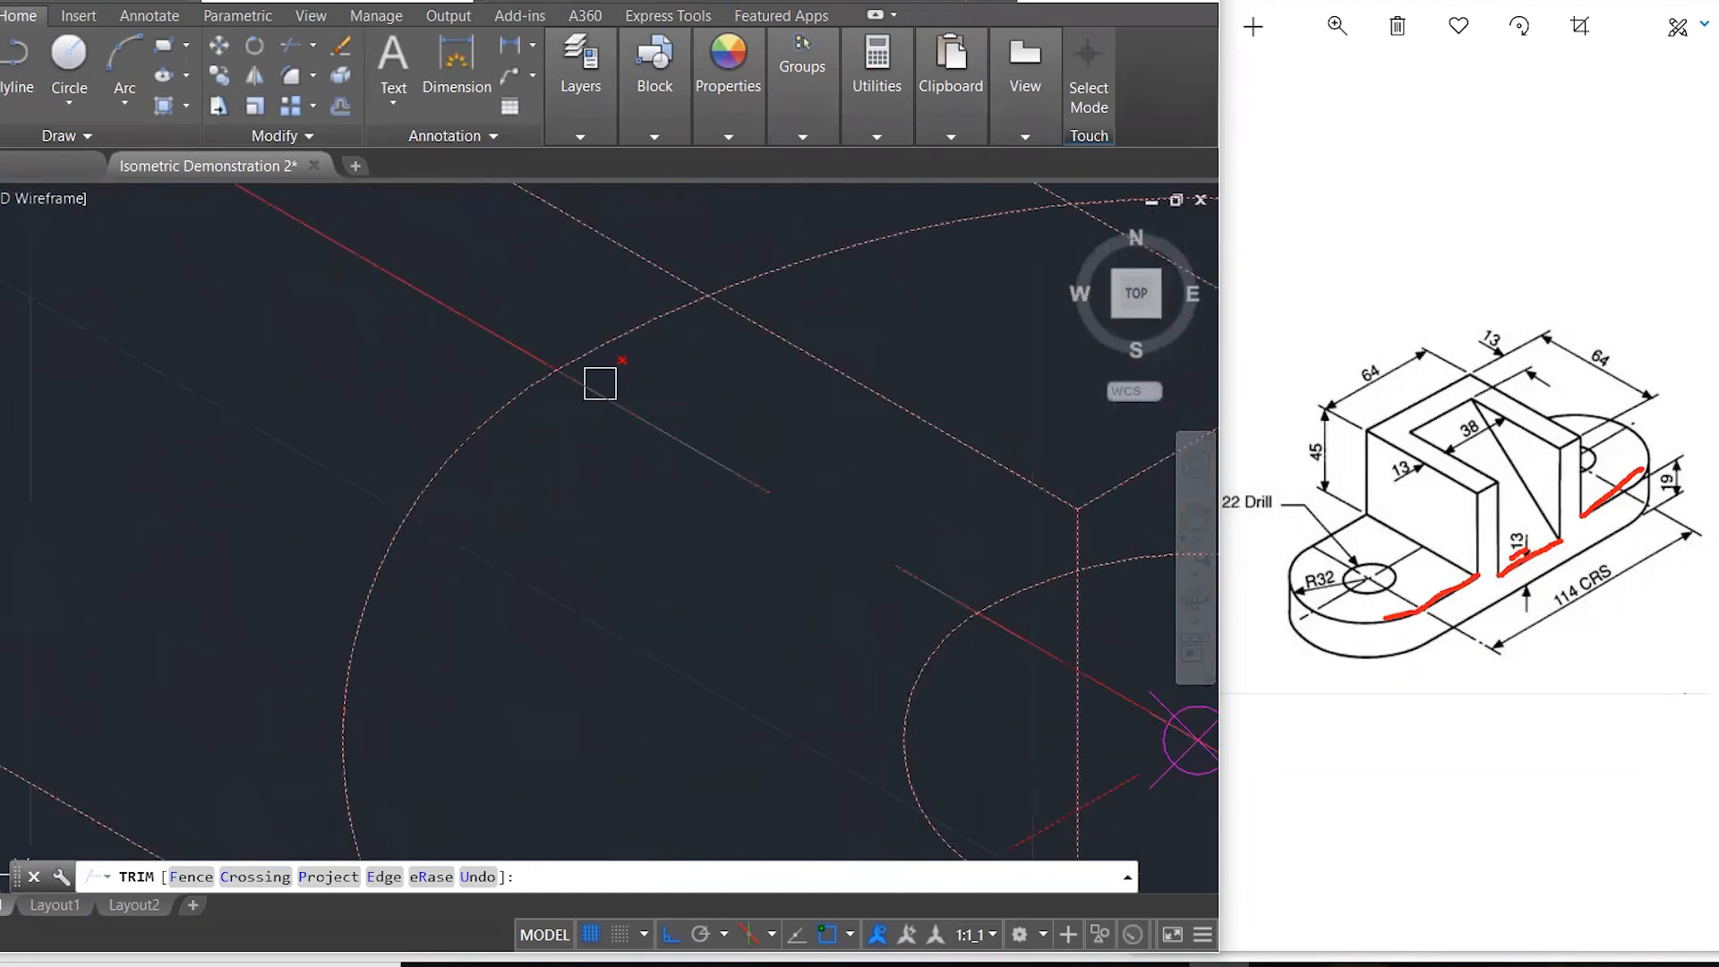
scroll(730, 327, "down", 3)
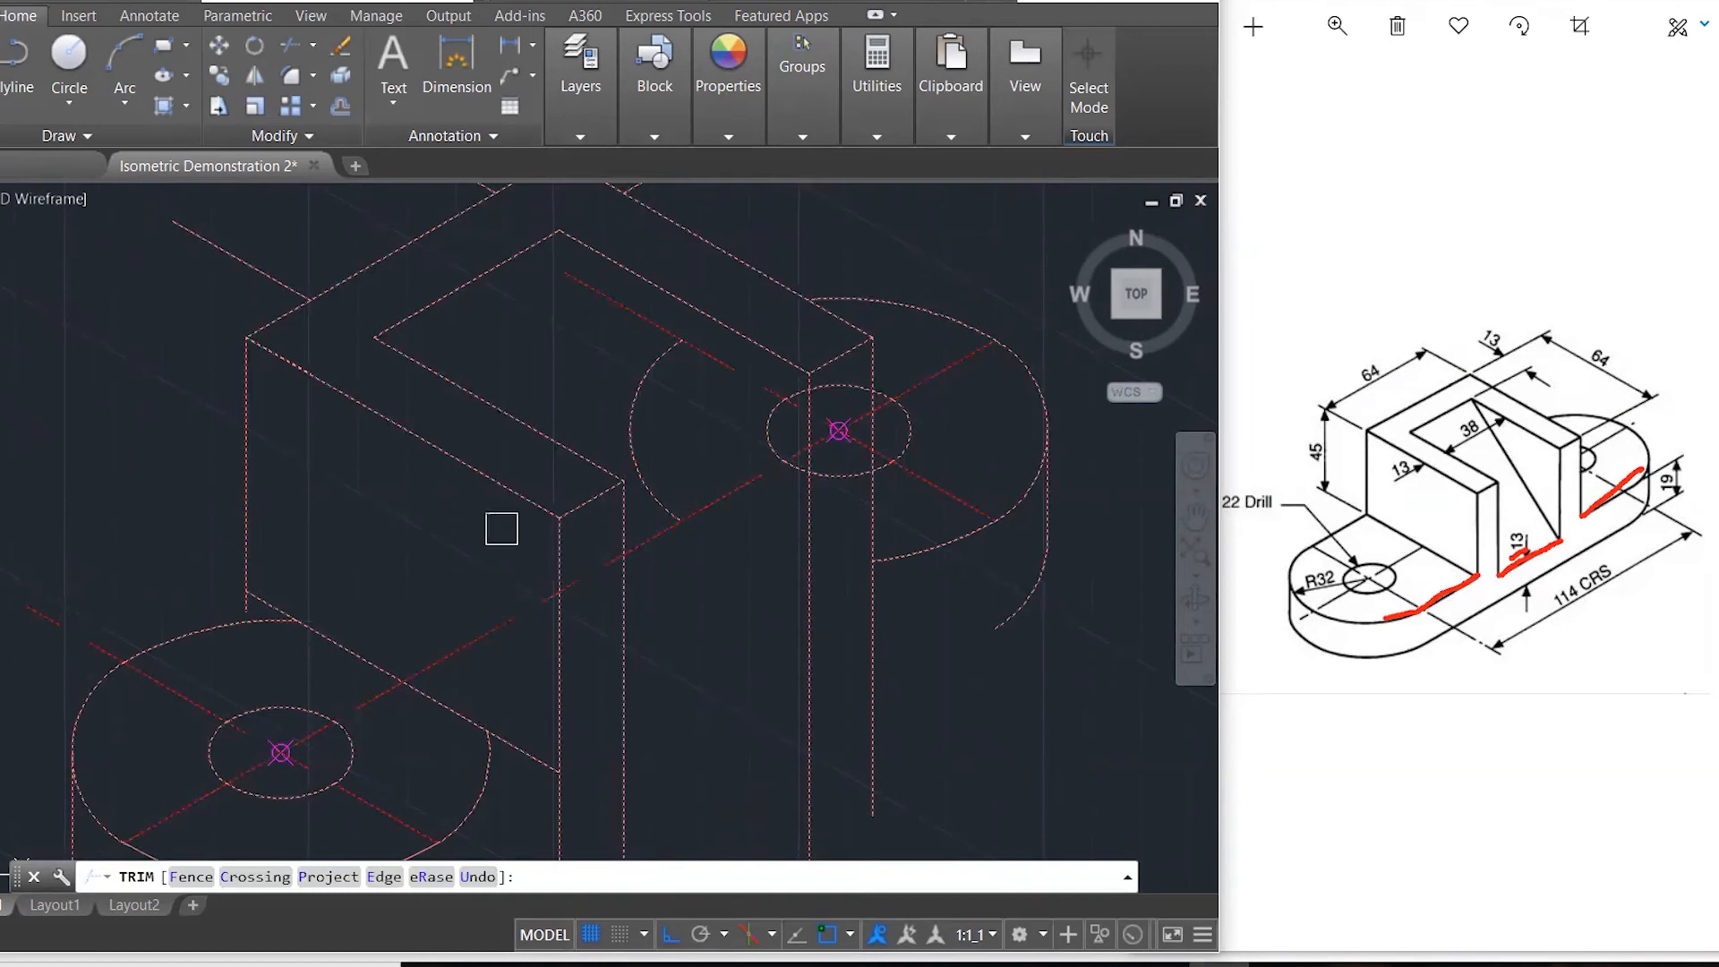
scroll(502, 529, "down", 4)
scroll(694, 553, "up", 2)
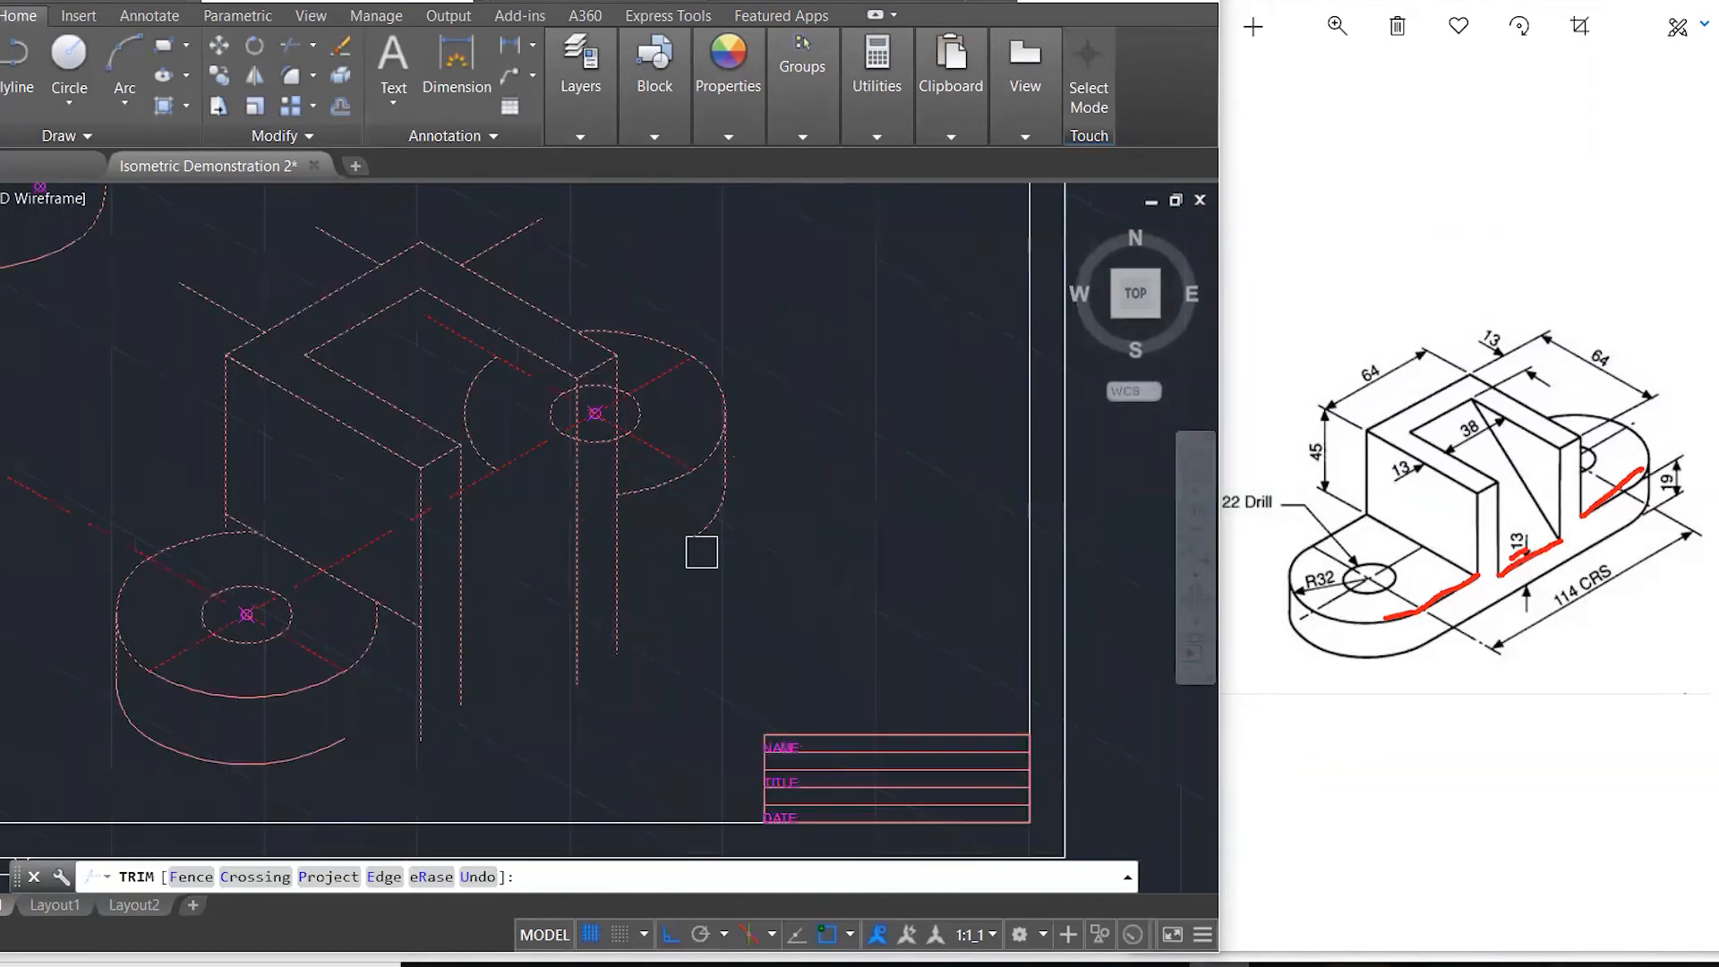
key("Escape")
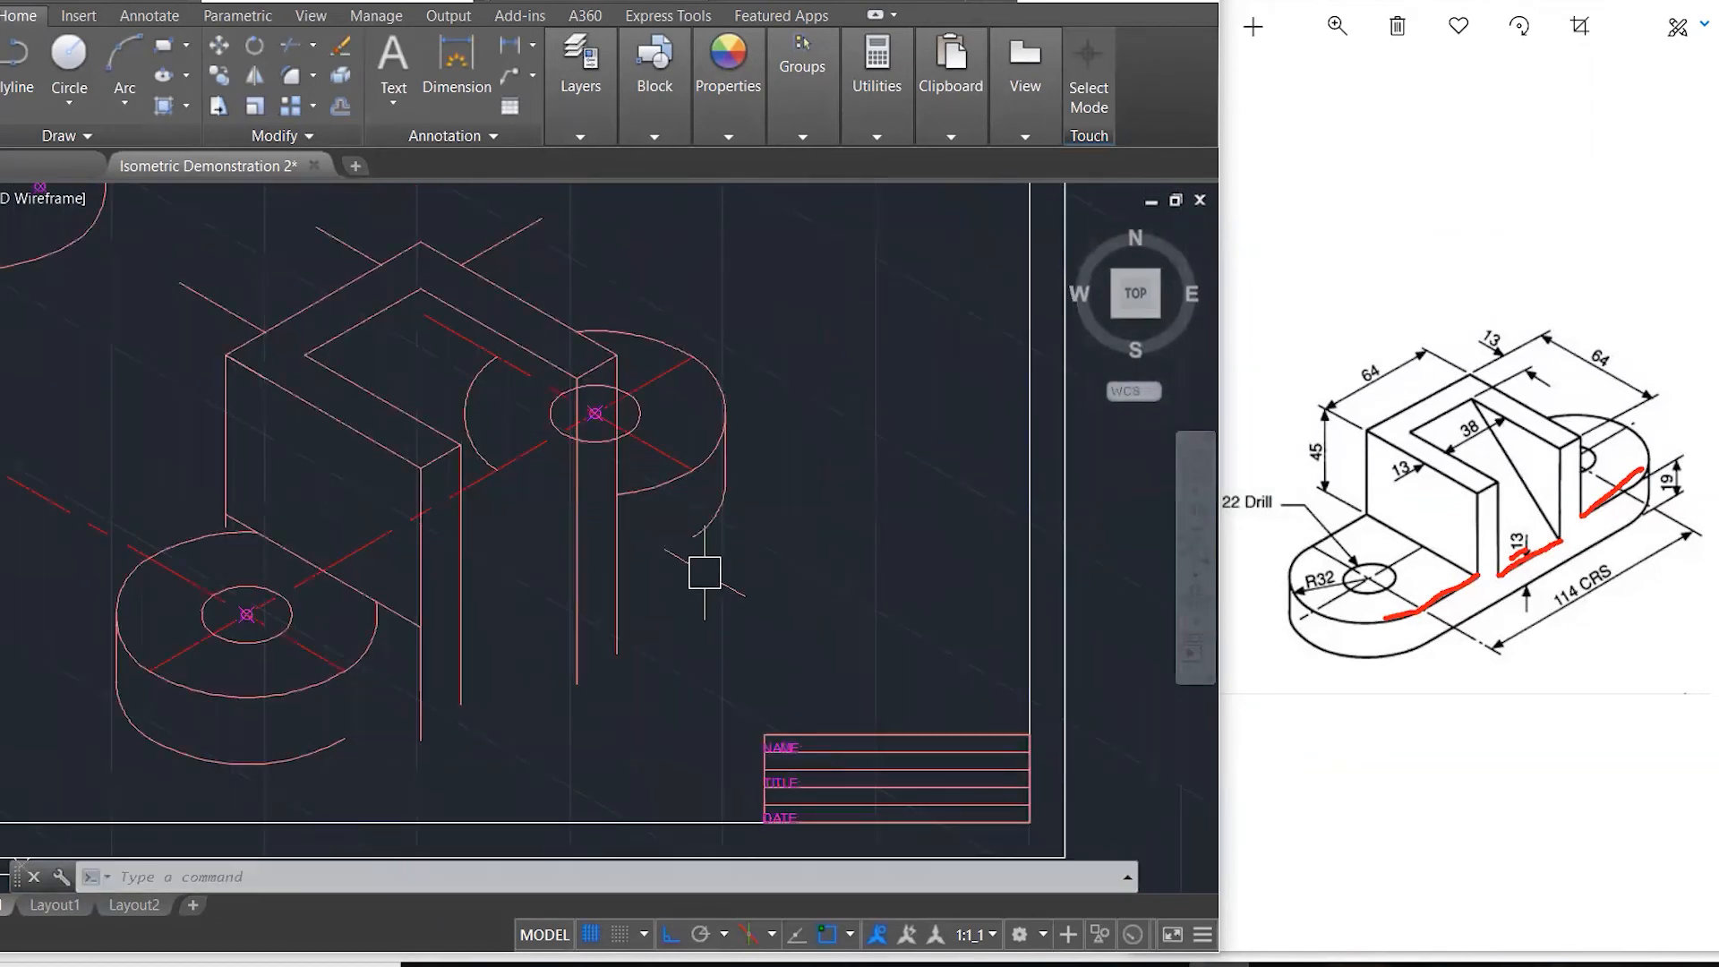
- Trim the far hole's ellipse where it crosses the block's wall face, using the surrounding bracket lines as cutting edges
type("tr")
key("Return")
left_click(820, 642)
left_click(539, 362)
key("Return")
scroll(598, 387, "up", 5)
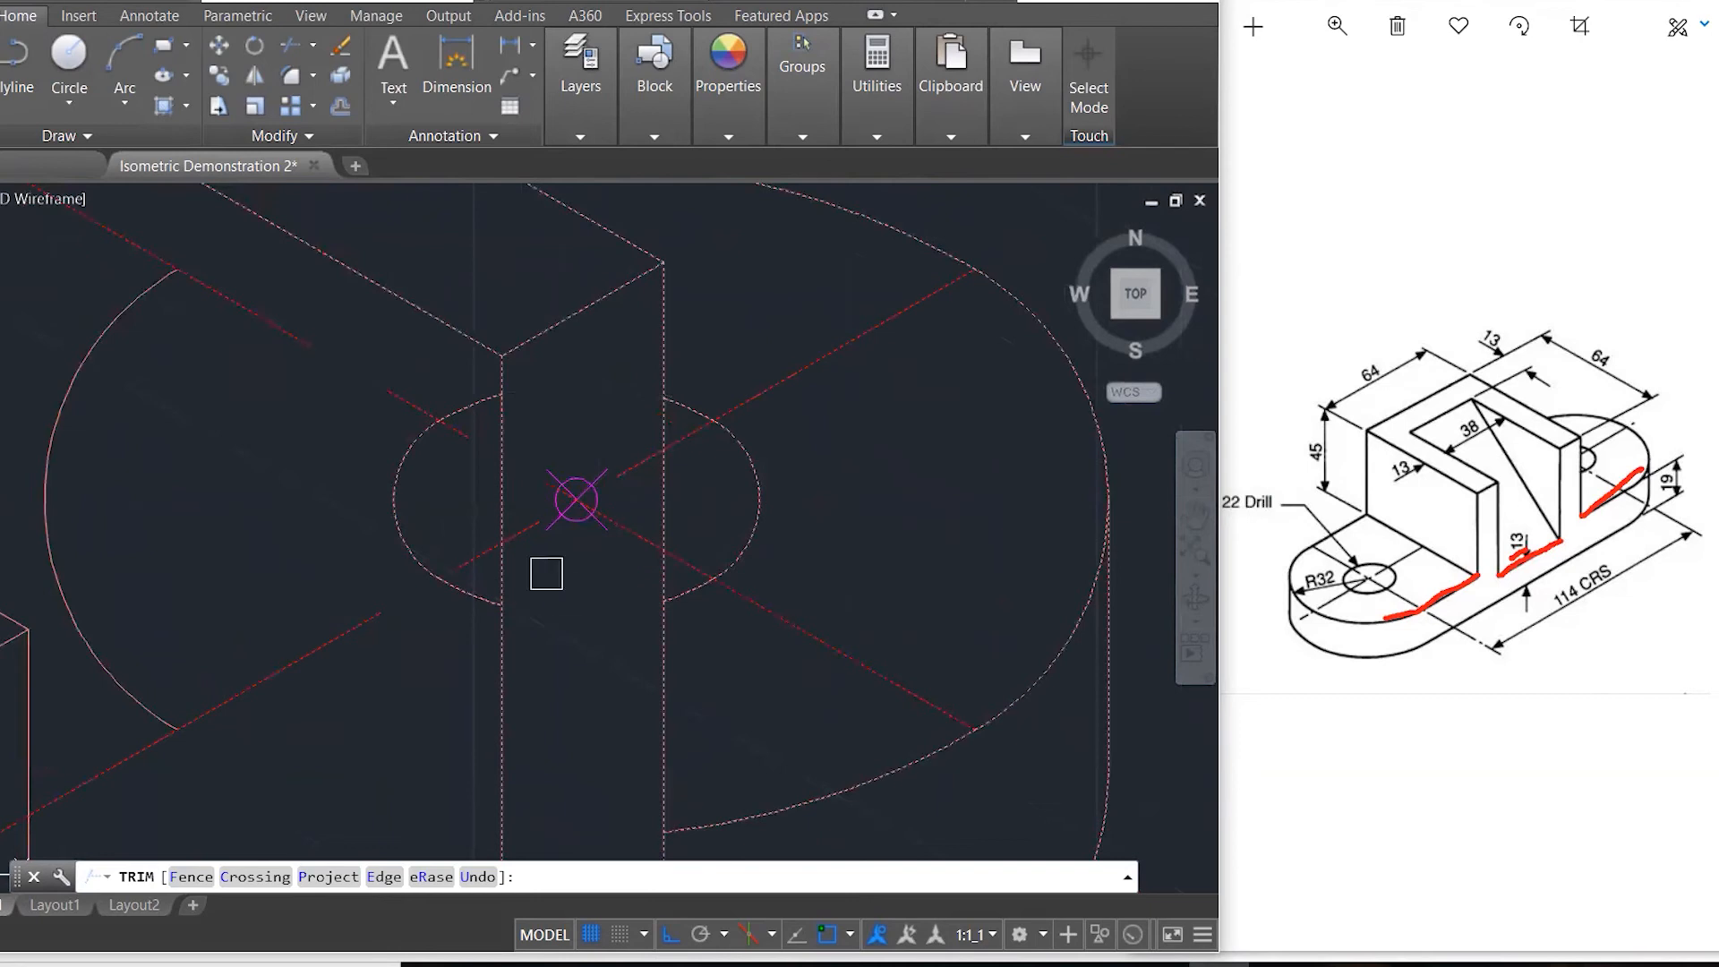
scroll(501, 439, "down", 4)
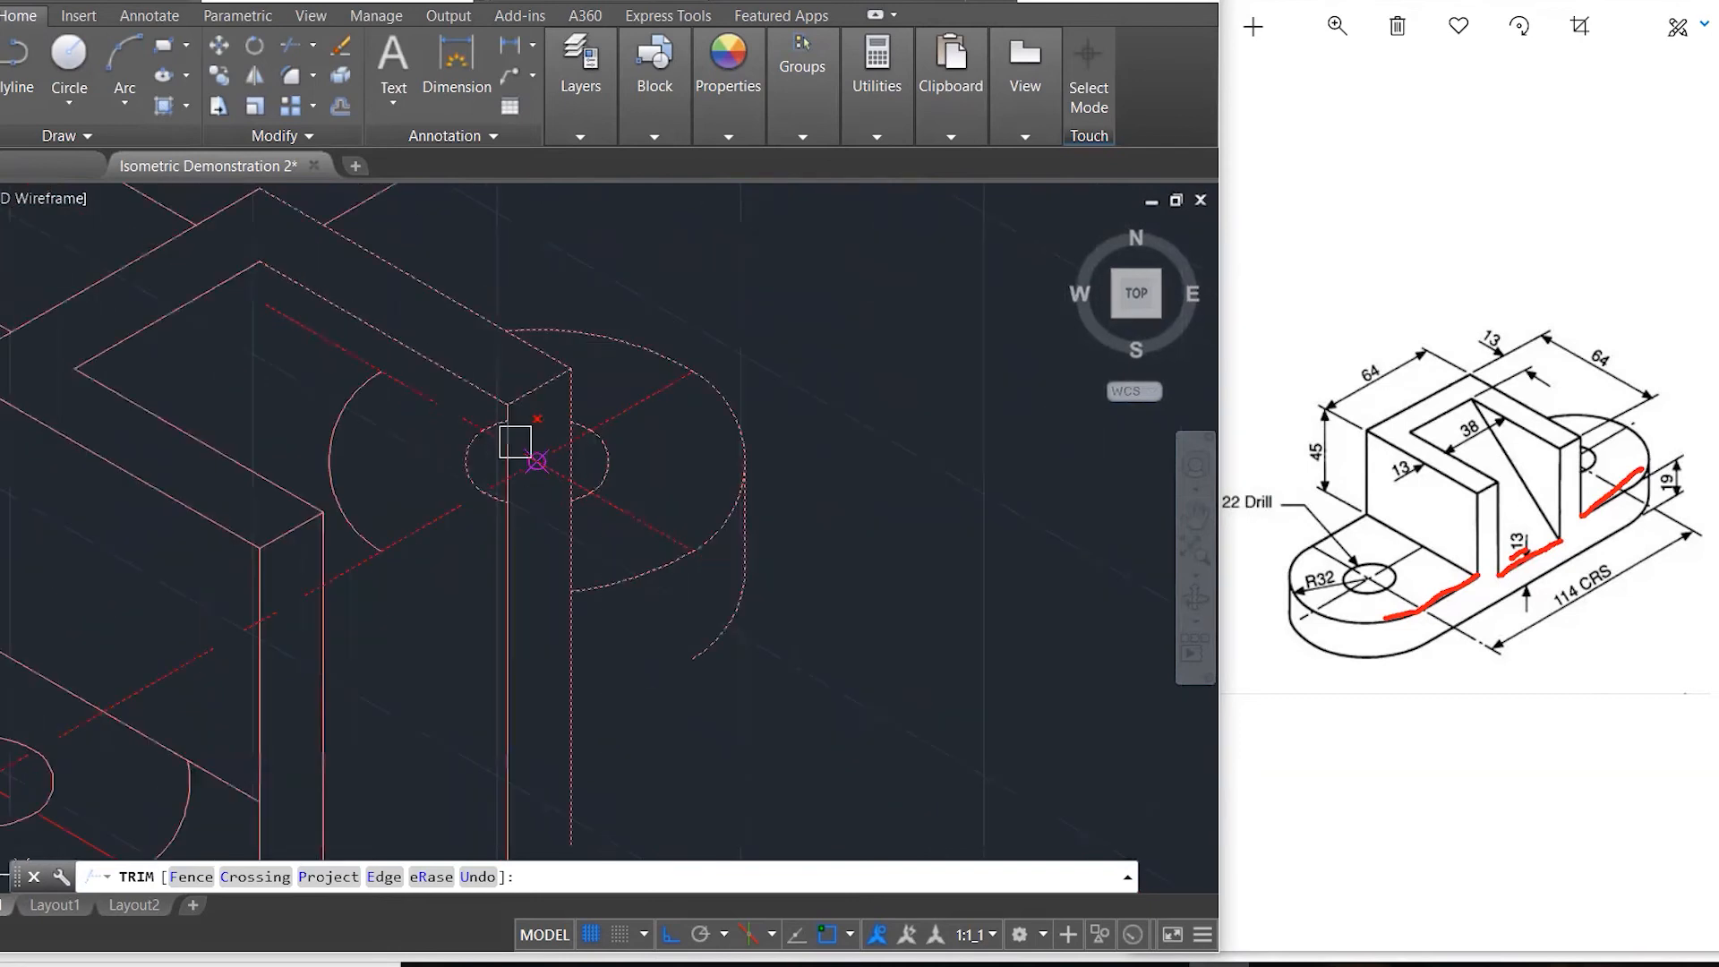
key("Escape")
- Delete the leftover hidden arcs of the far hole and of the large far-end circle inside the block
left_click(466, 463)
key("Delete")
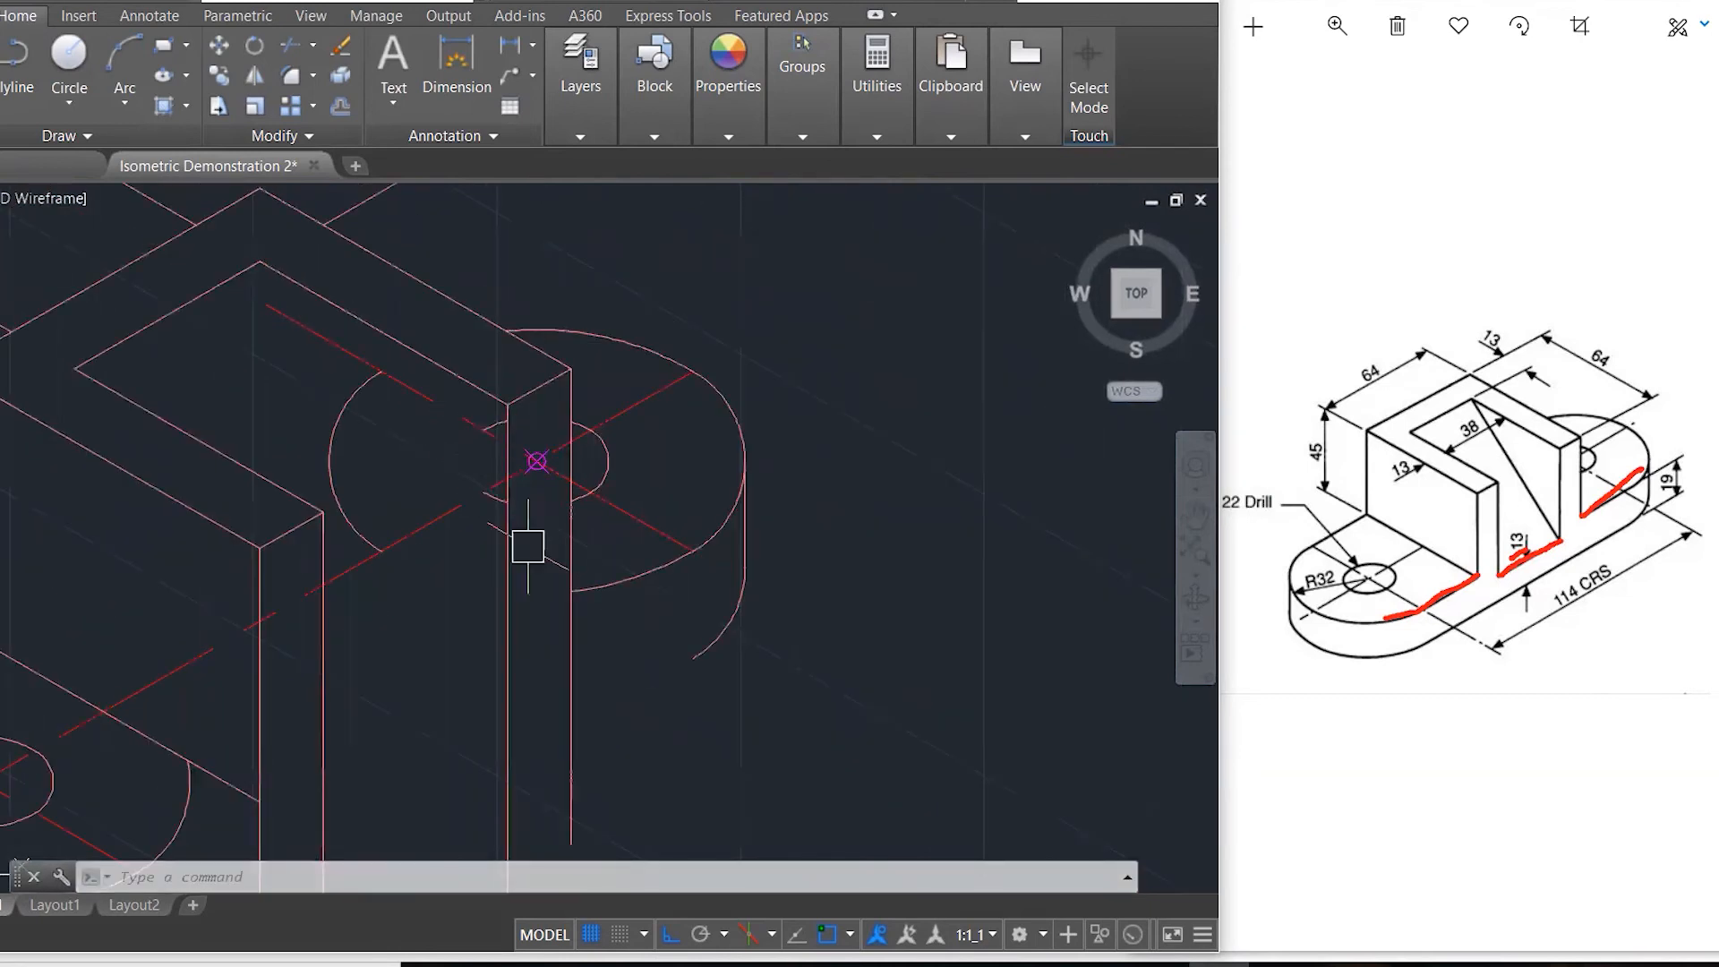
left_click(381, 462)
left_click(332, 448)
key("Delete")
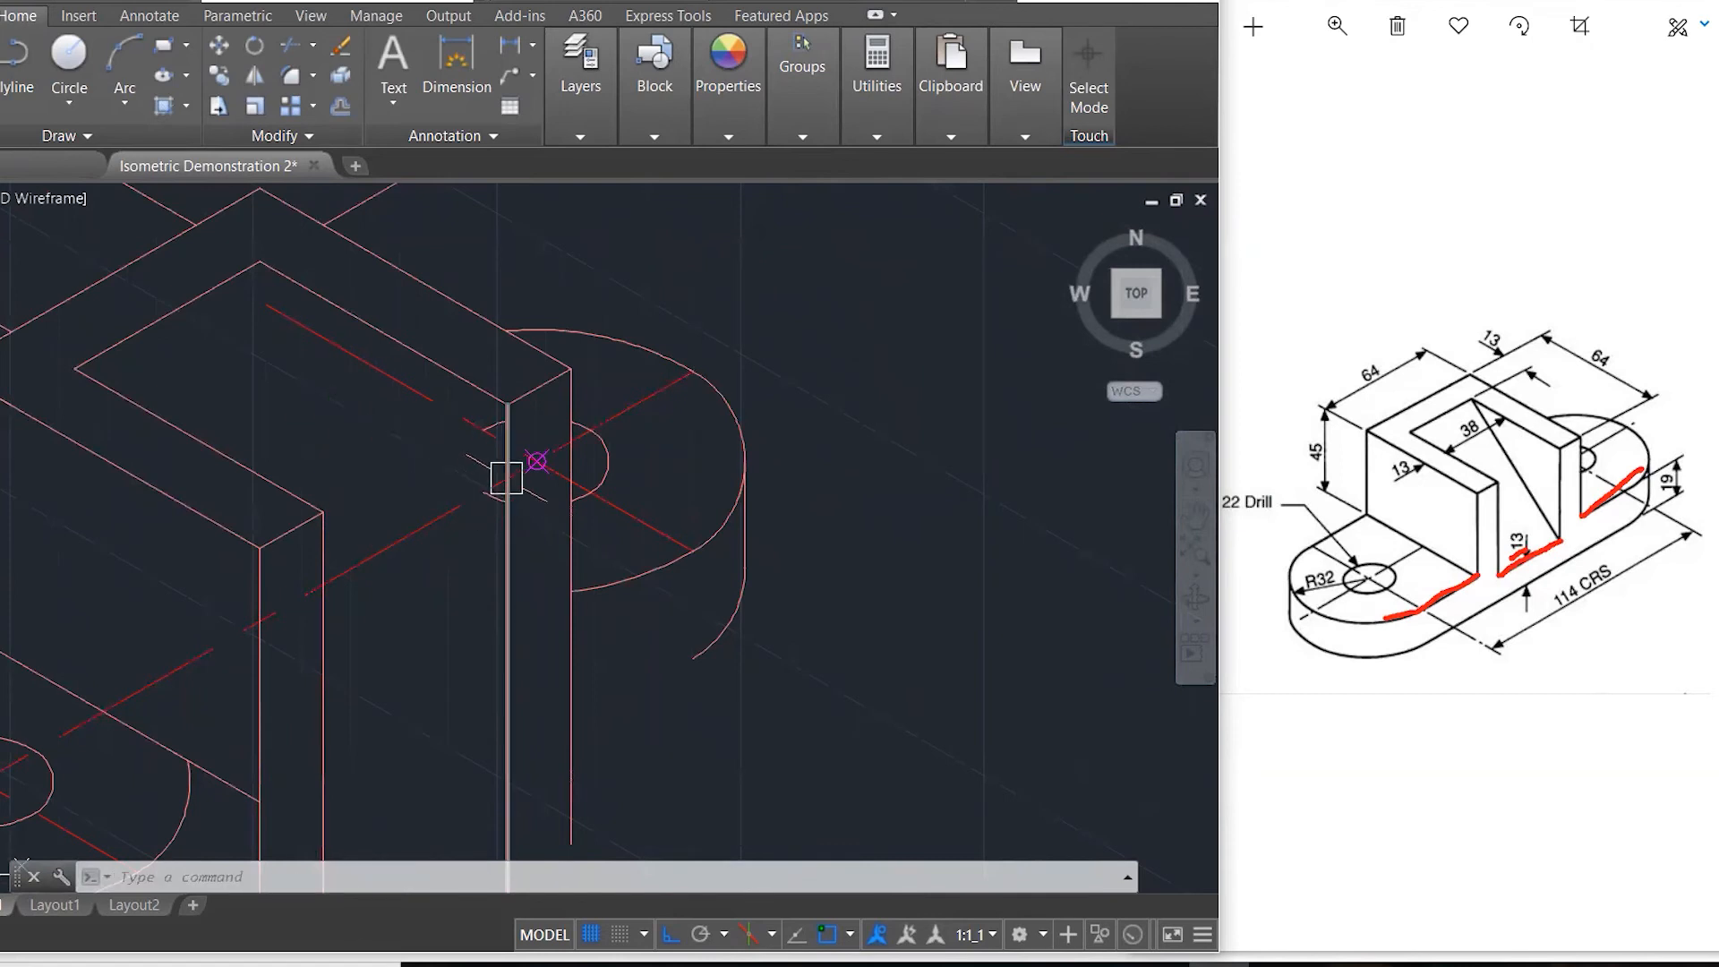
scroll(481, 427, "up", 4)
left_click(498, 587)
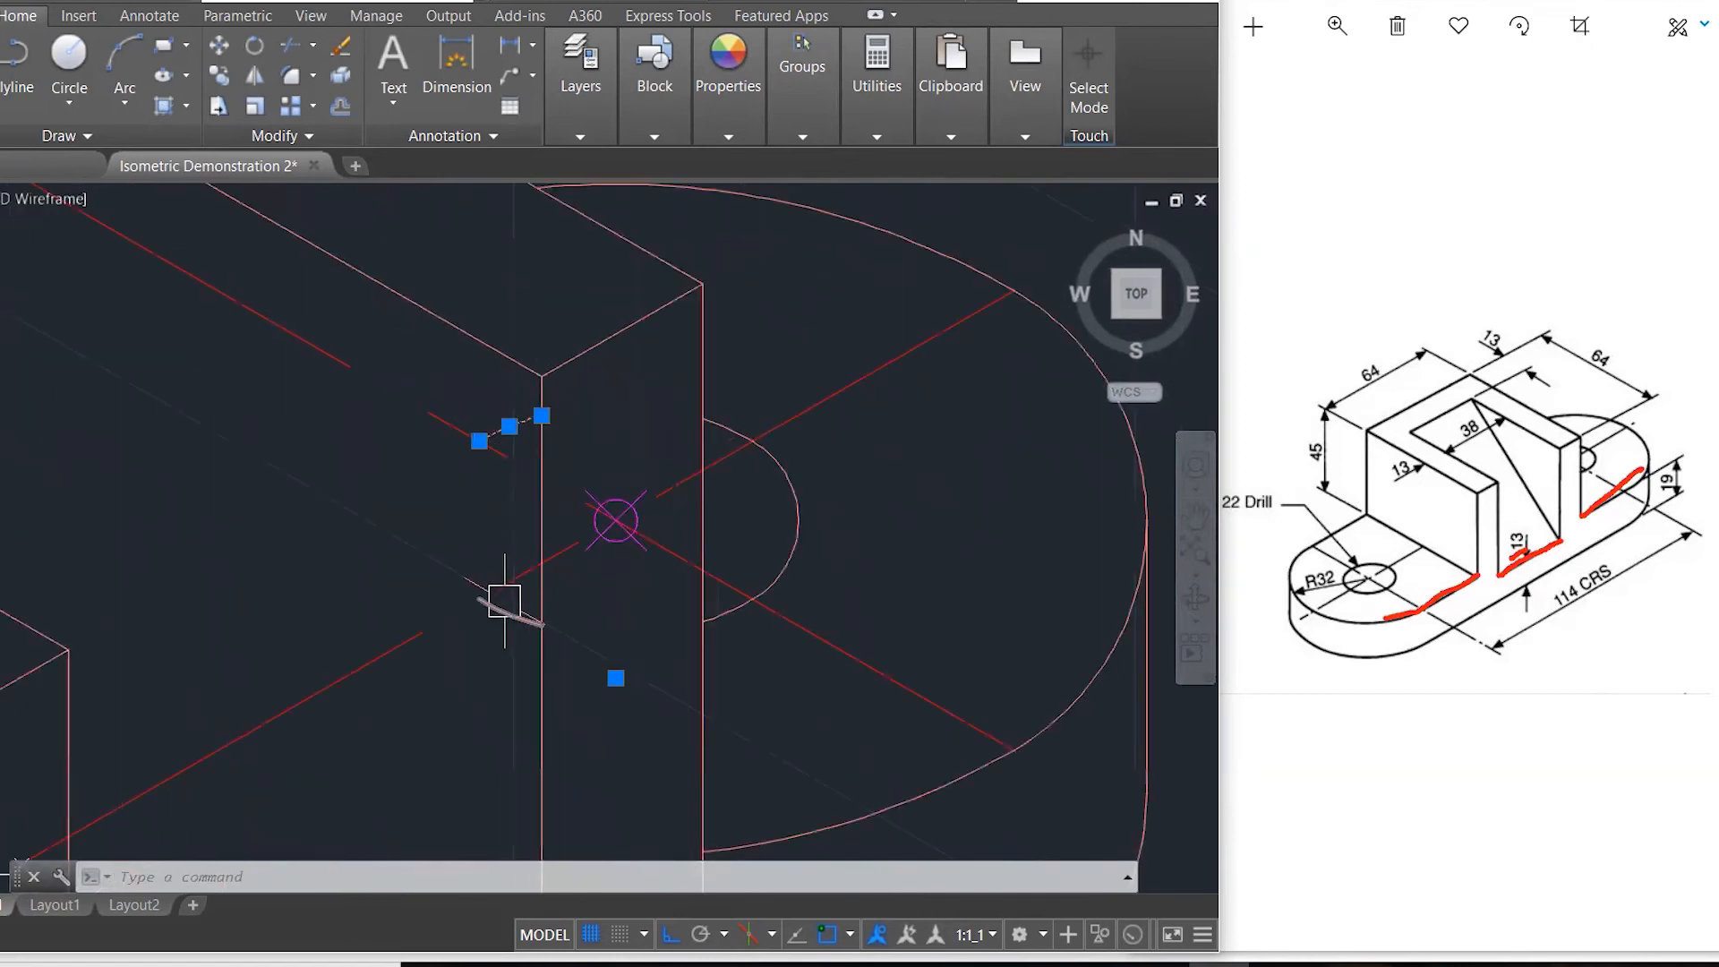
key("Delete")
left_click(497, 610)
key("Delete")
scroll(602, 499, "down", 6)
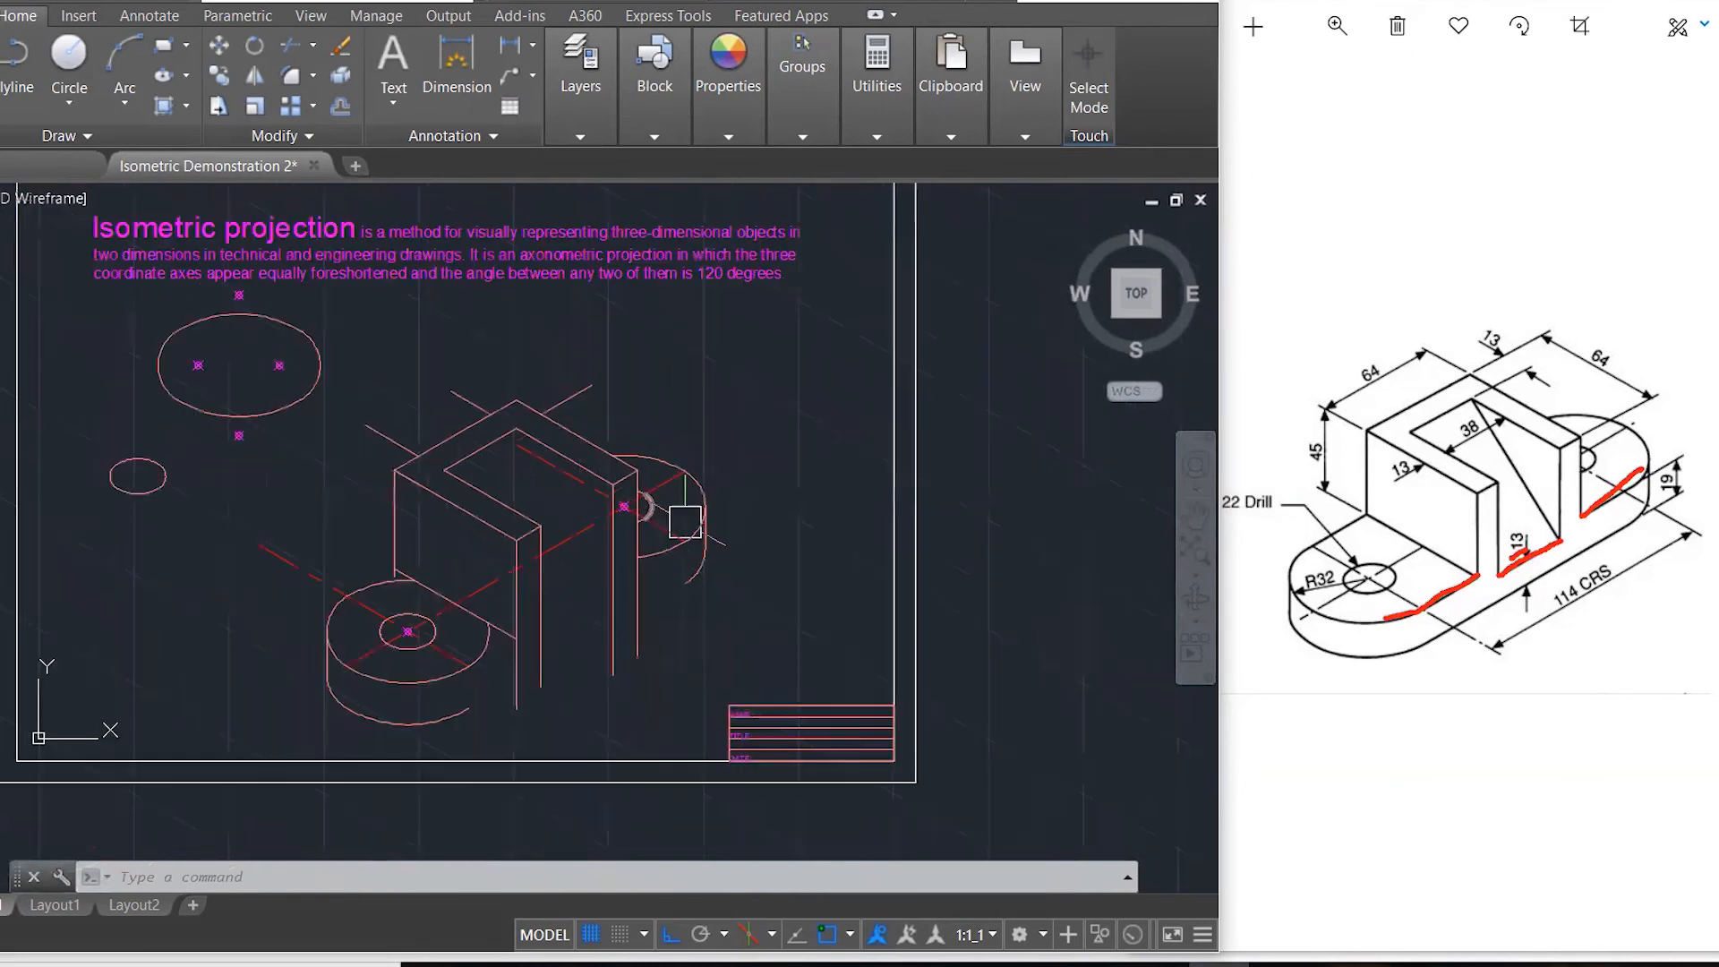
- Delete the stray line ends that extend beyond the block's outer top outline
left_click(566, 400)
left_click(471, 403)
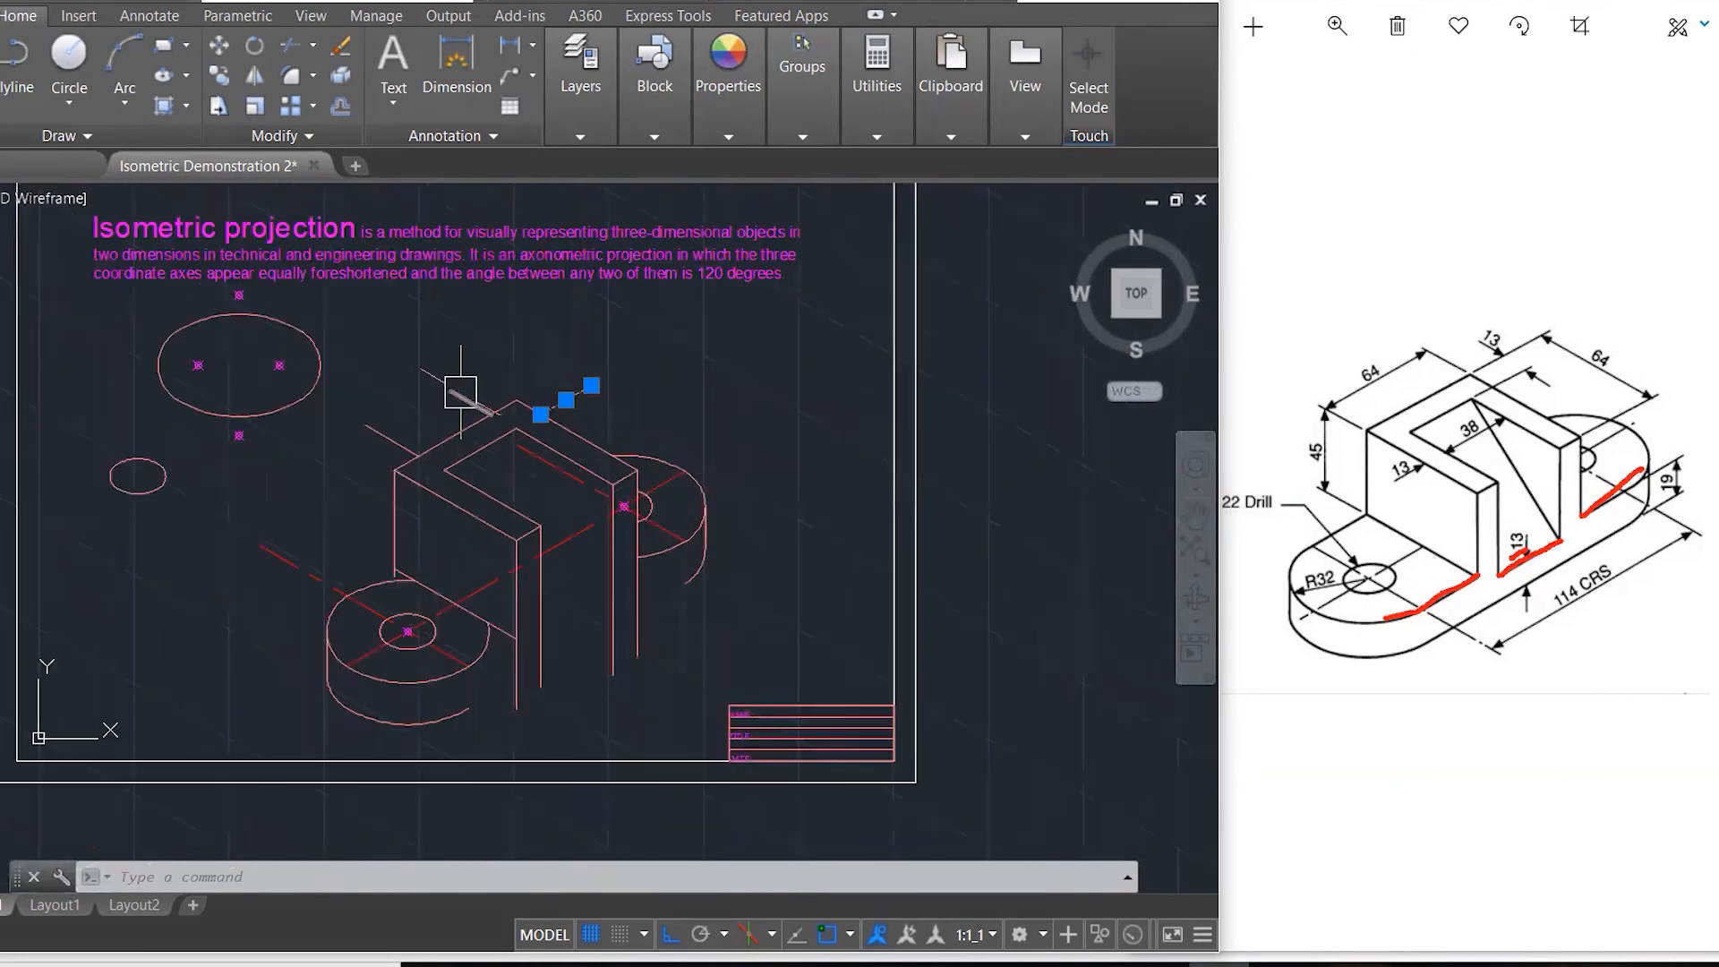
key("Delete")
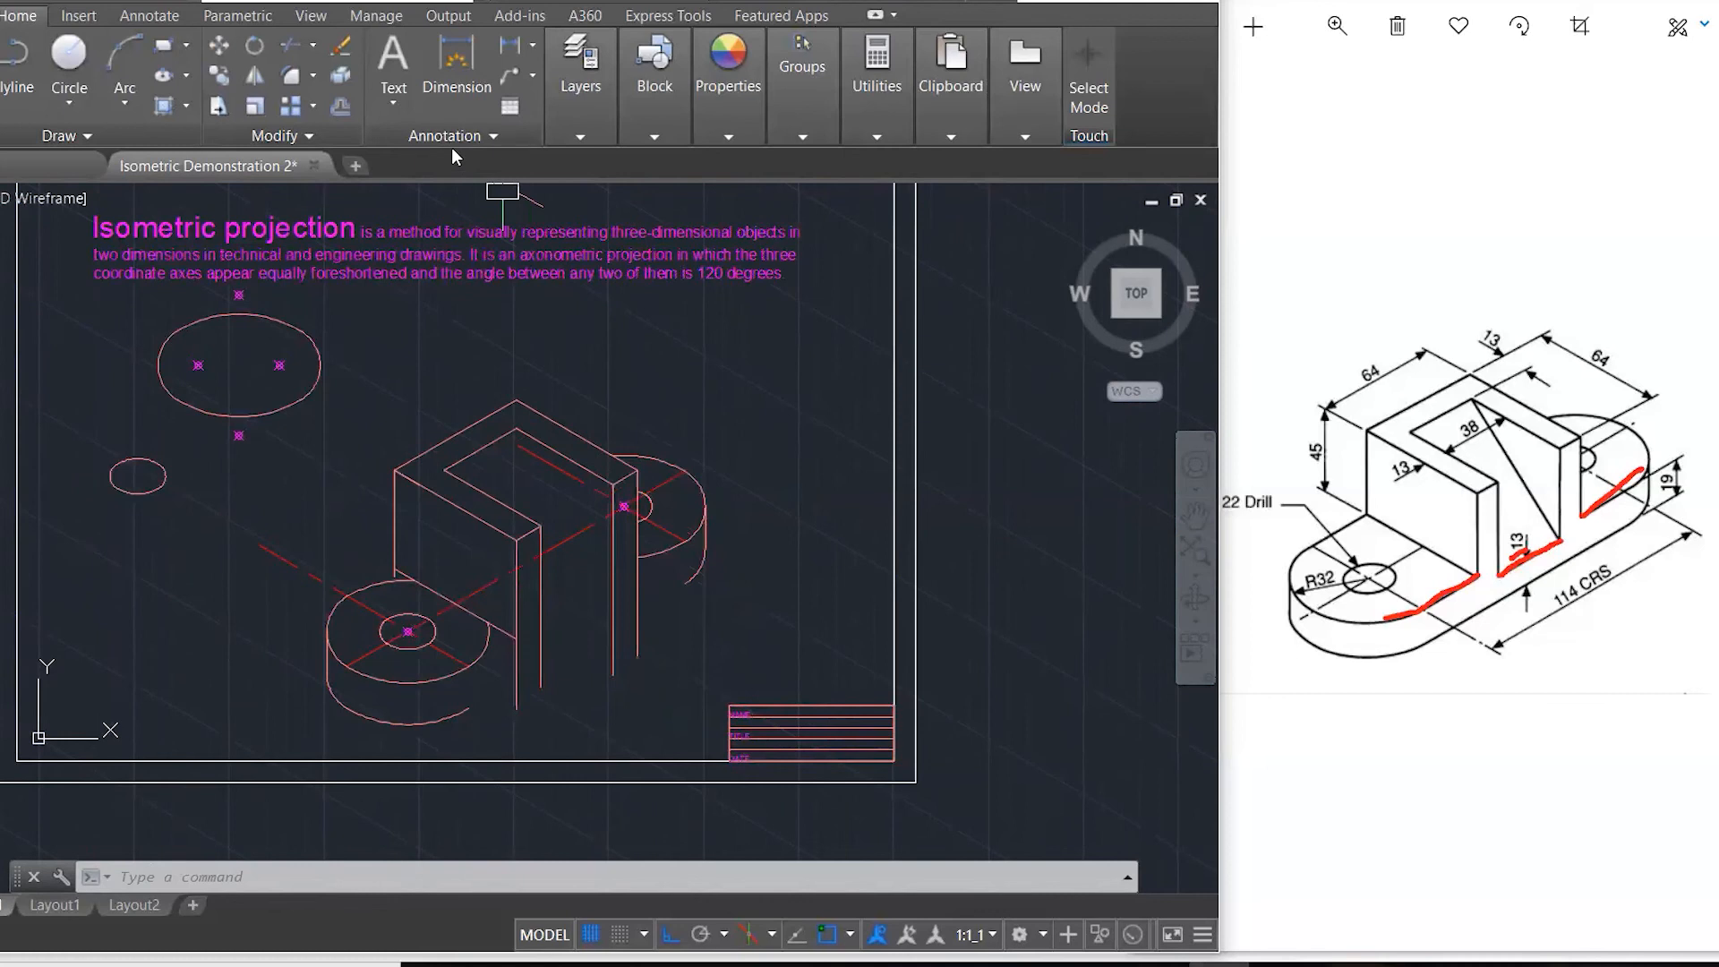
- Turn on the CONSTRUCTION layer
left_click(580, 85)
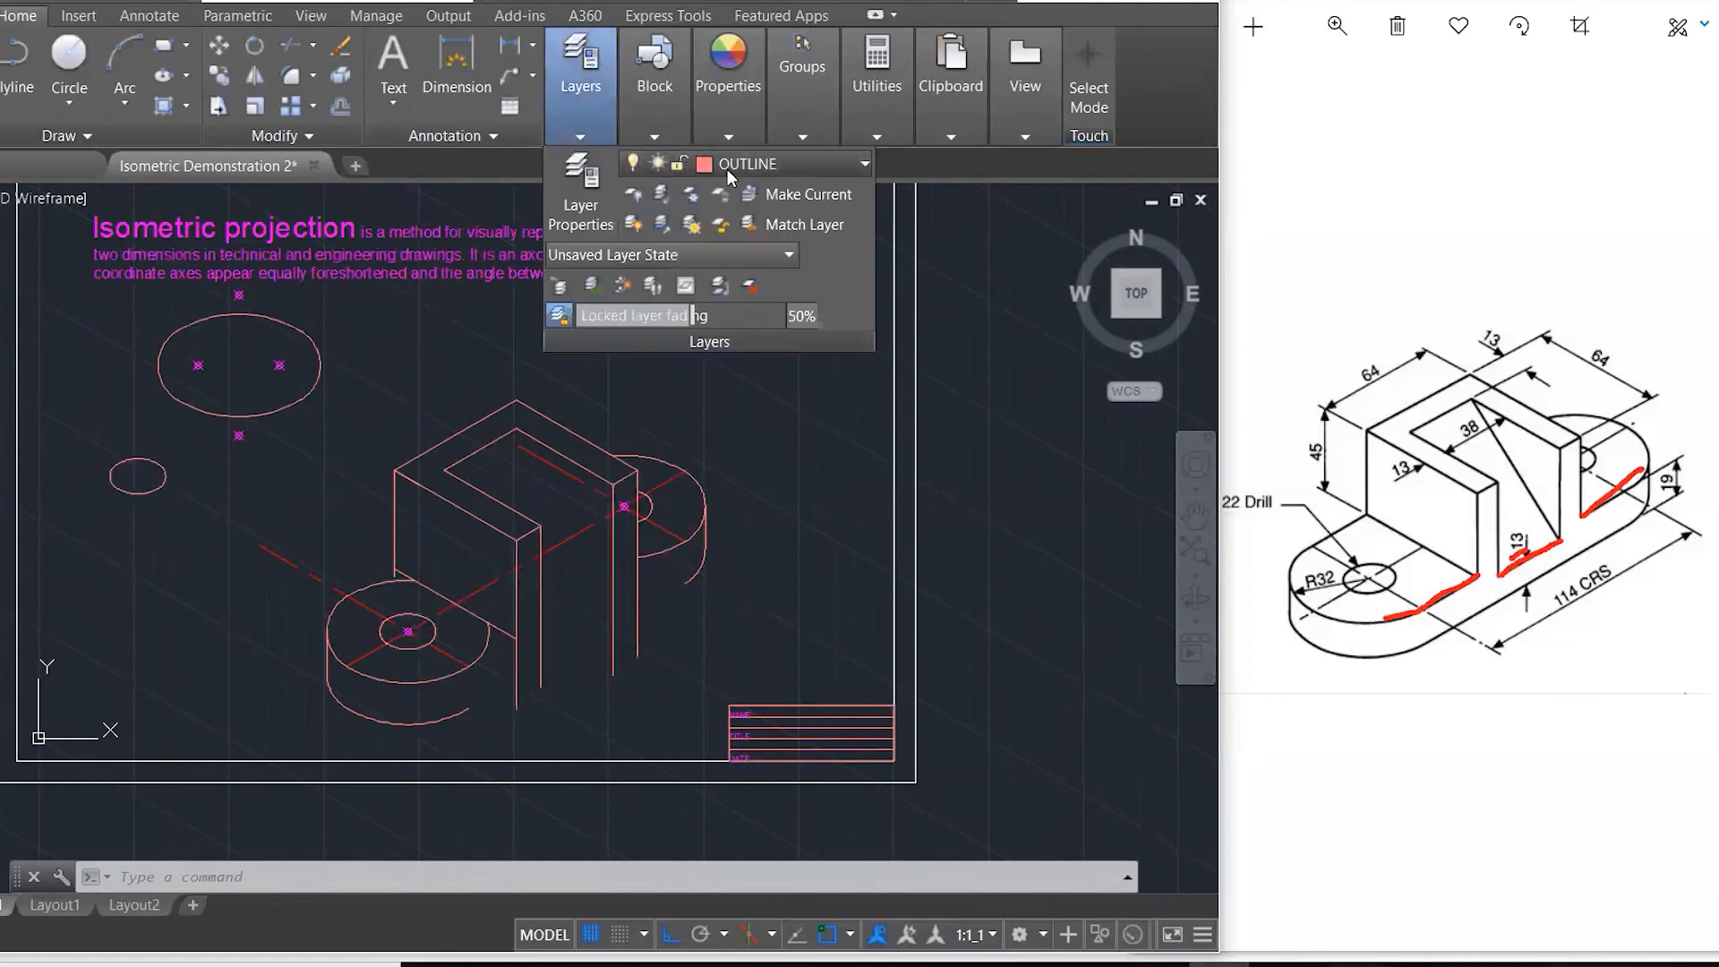
left_click(727, 170)
left_click(637, 251)
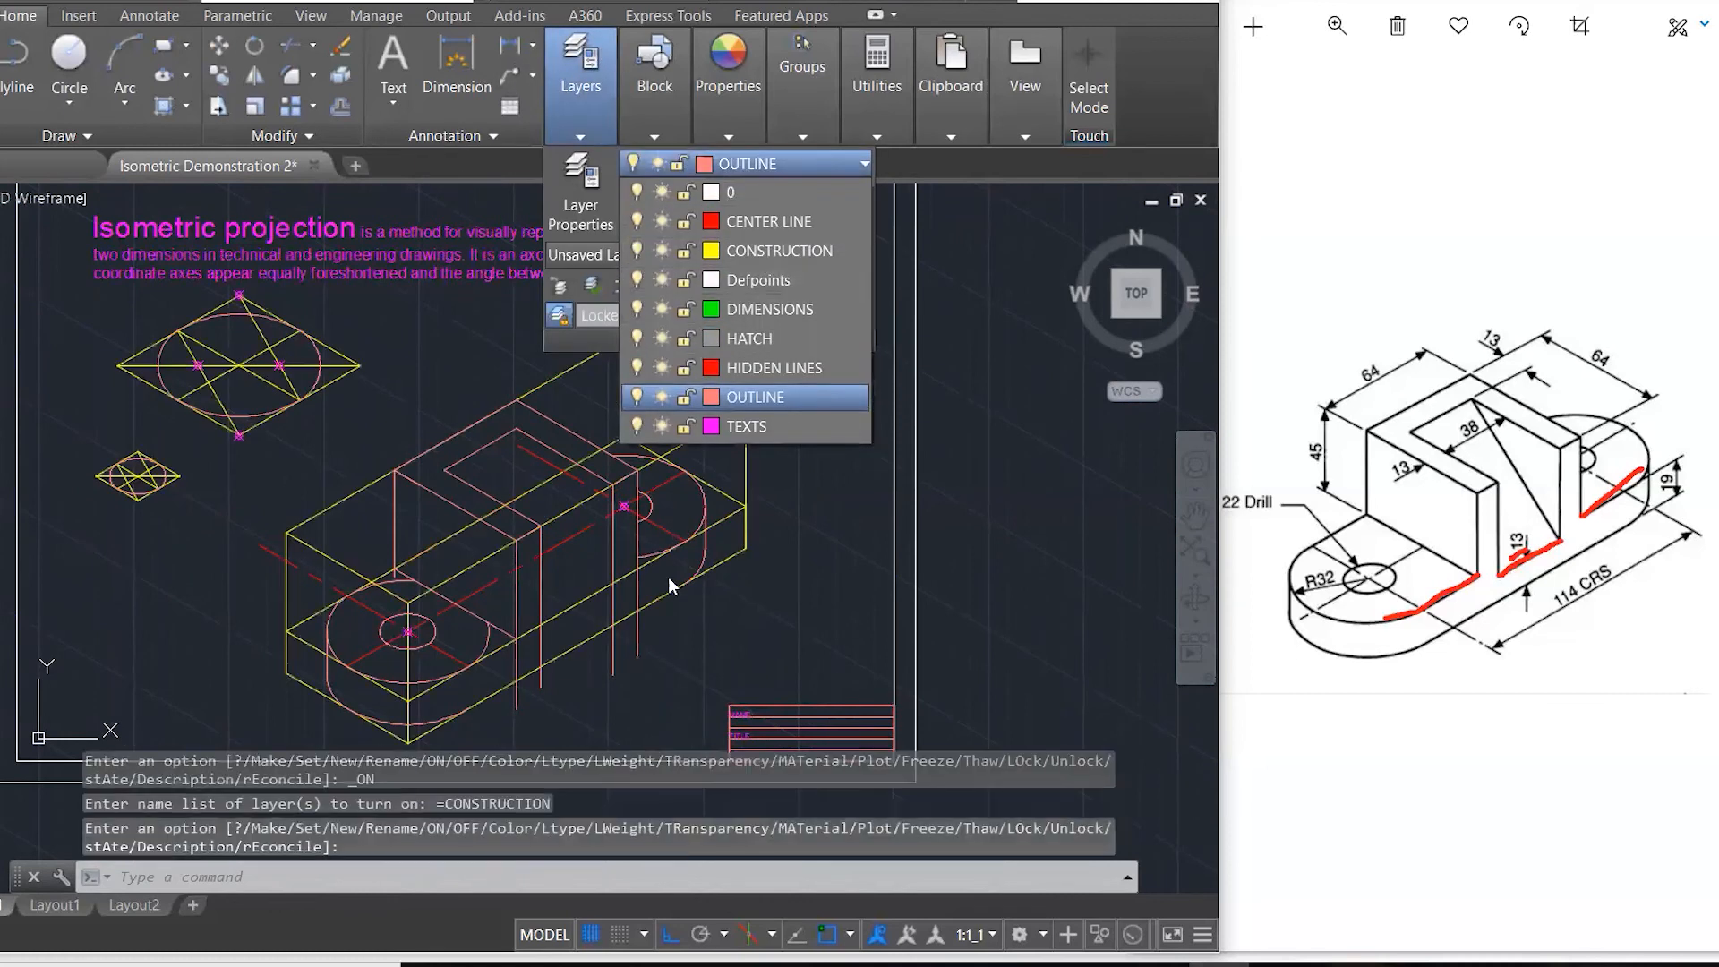
left_click(669, 579)
- Switch to the top isoplane and draw two short connected lines in the empty area below the block
scroll(659, 614, "up", 2)
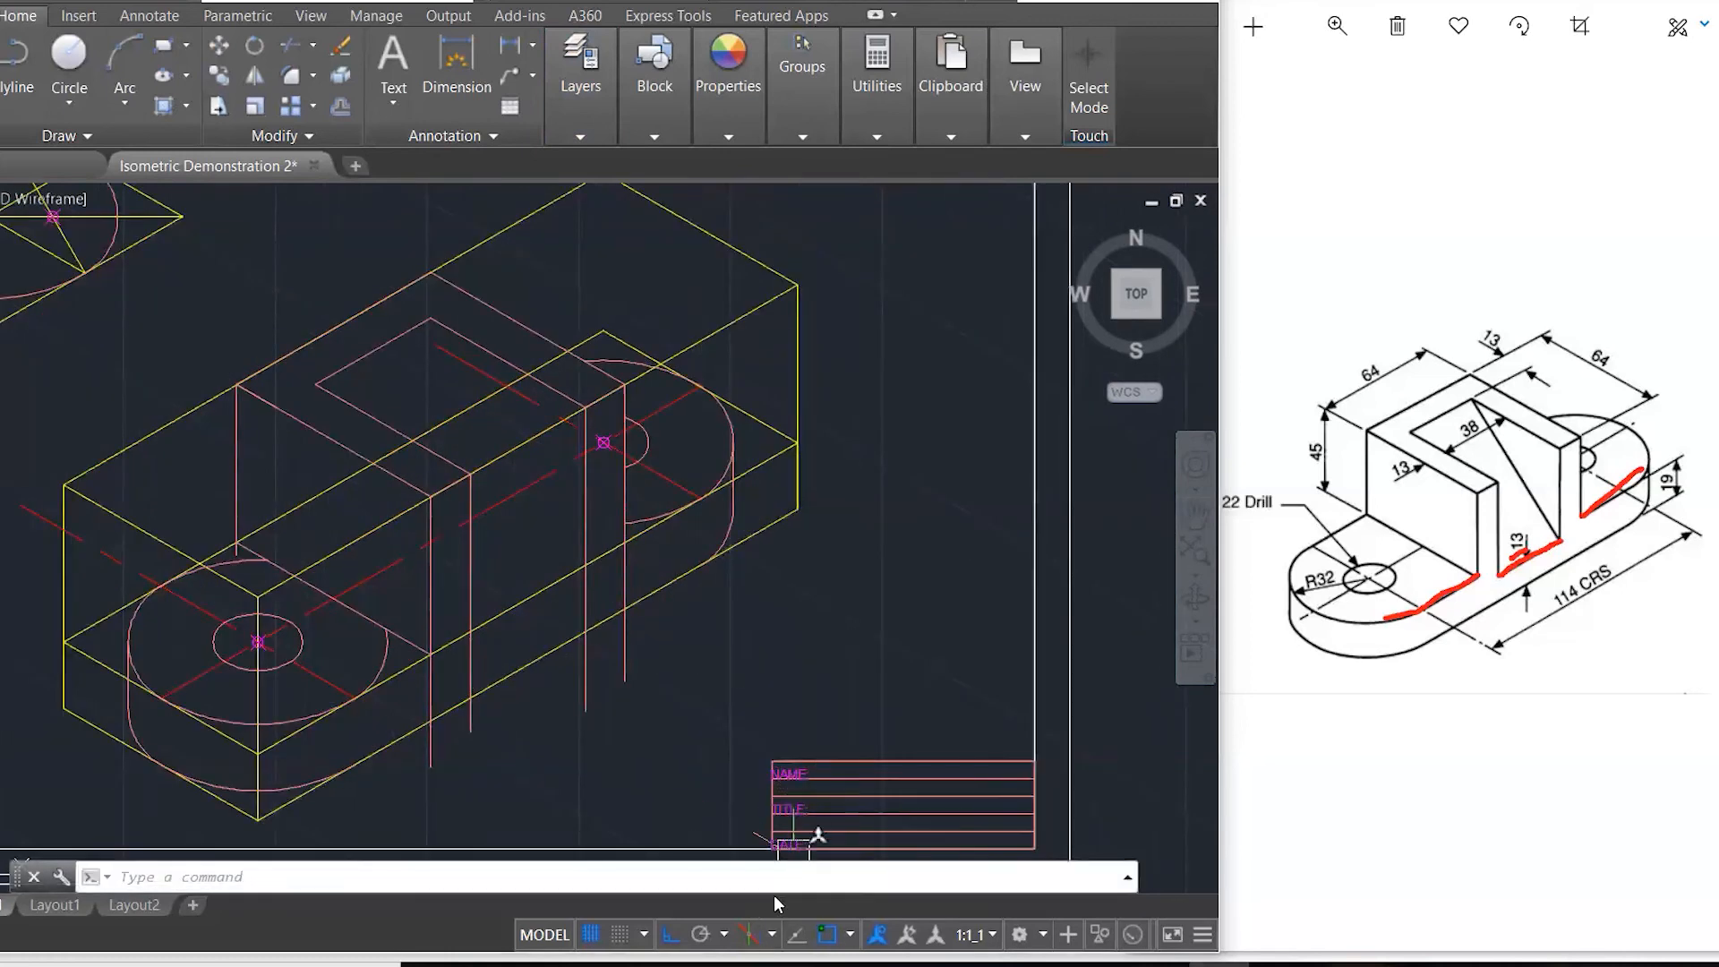
left_click(772, 934)
left_click(804, 864)
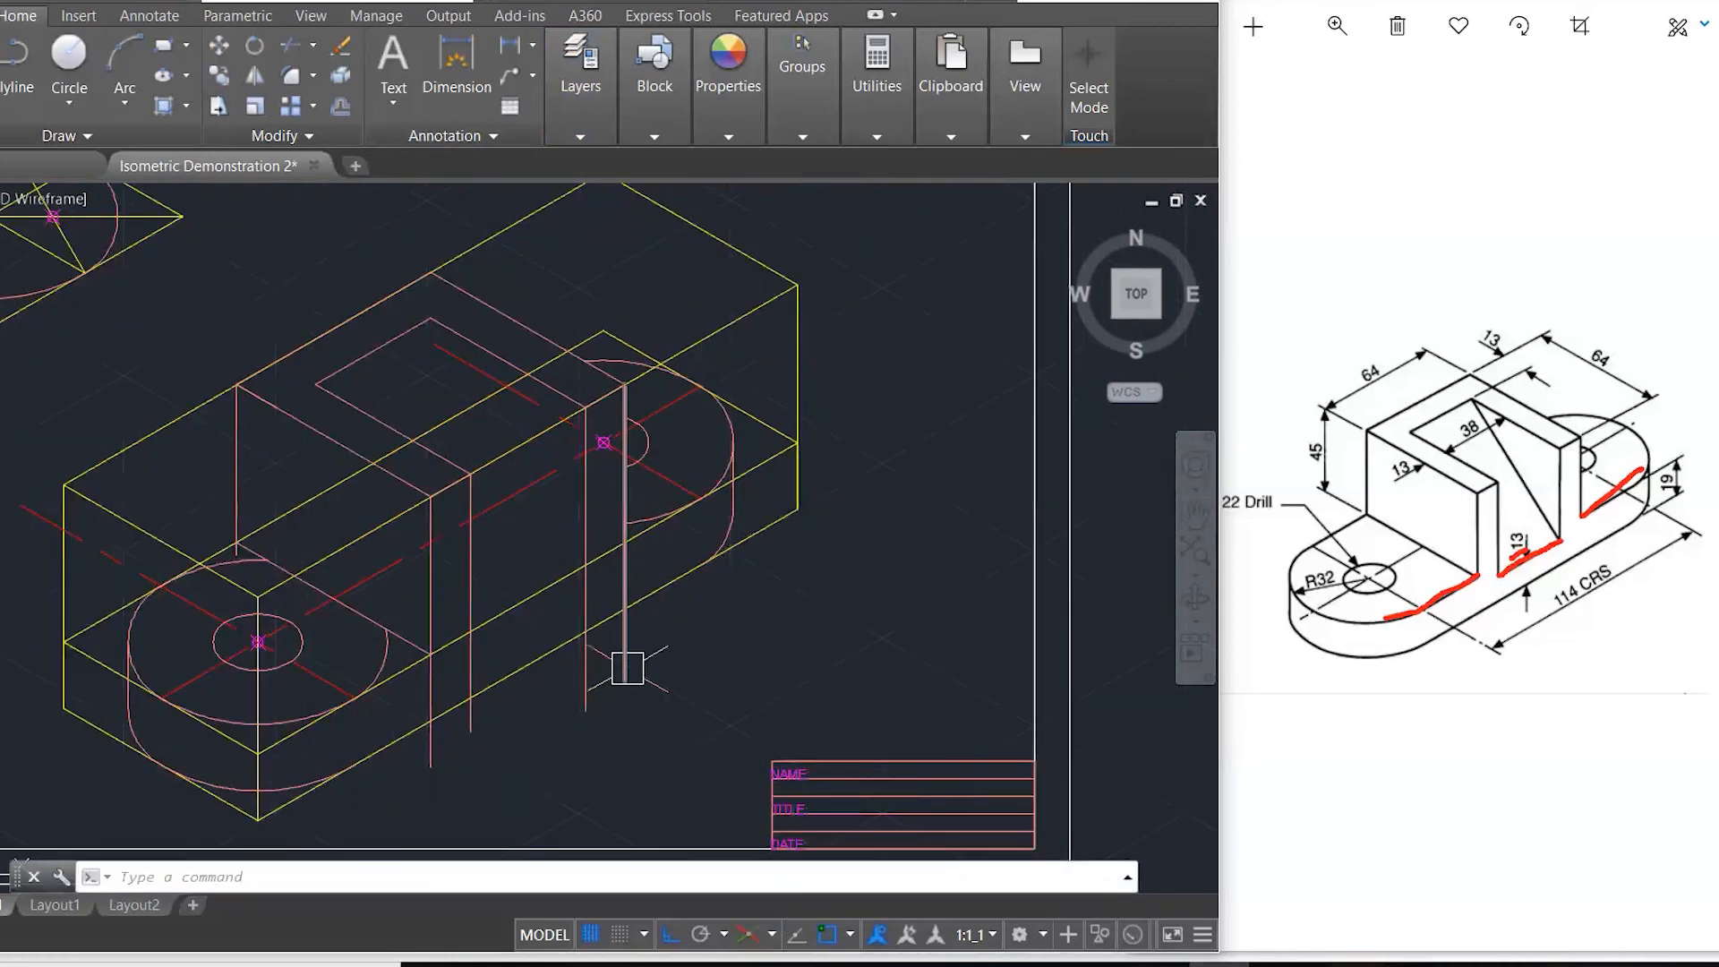
type("l")
key("Return")
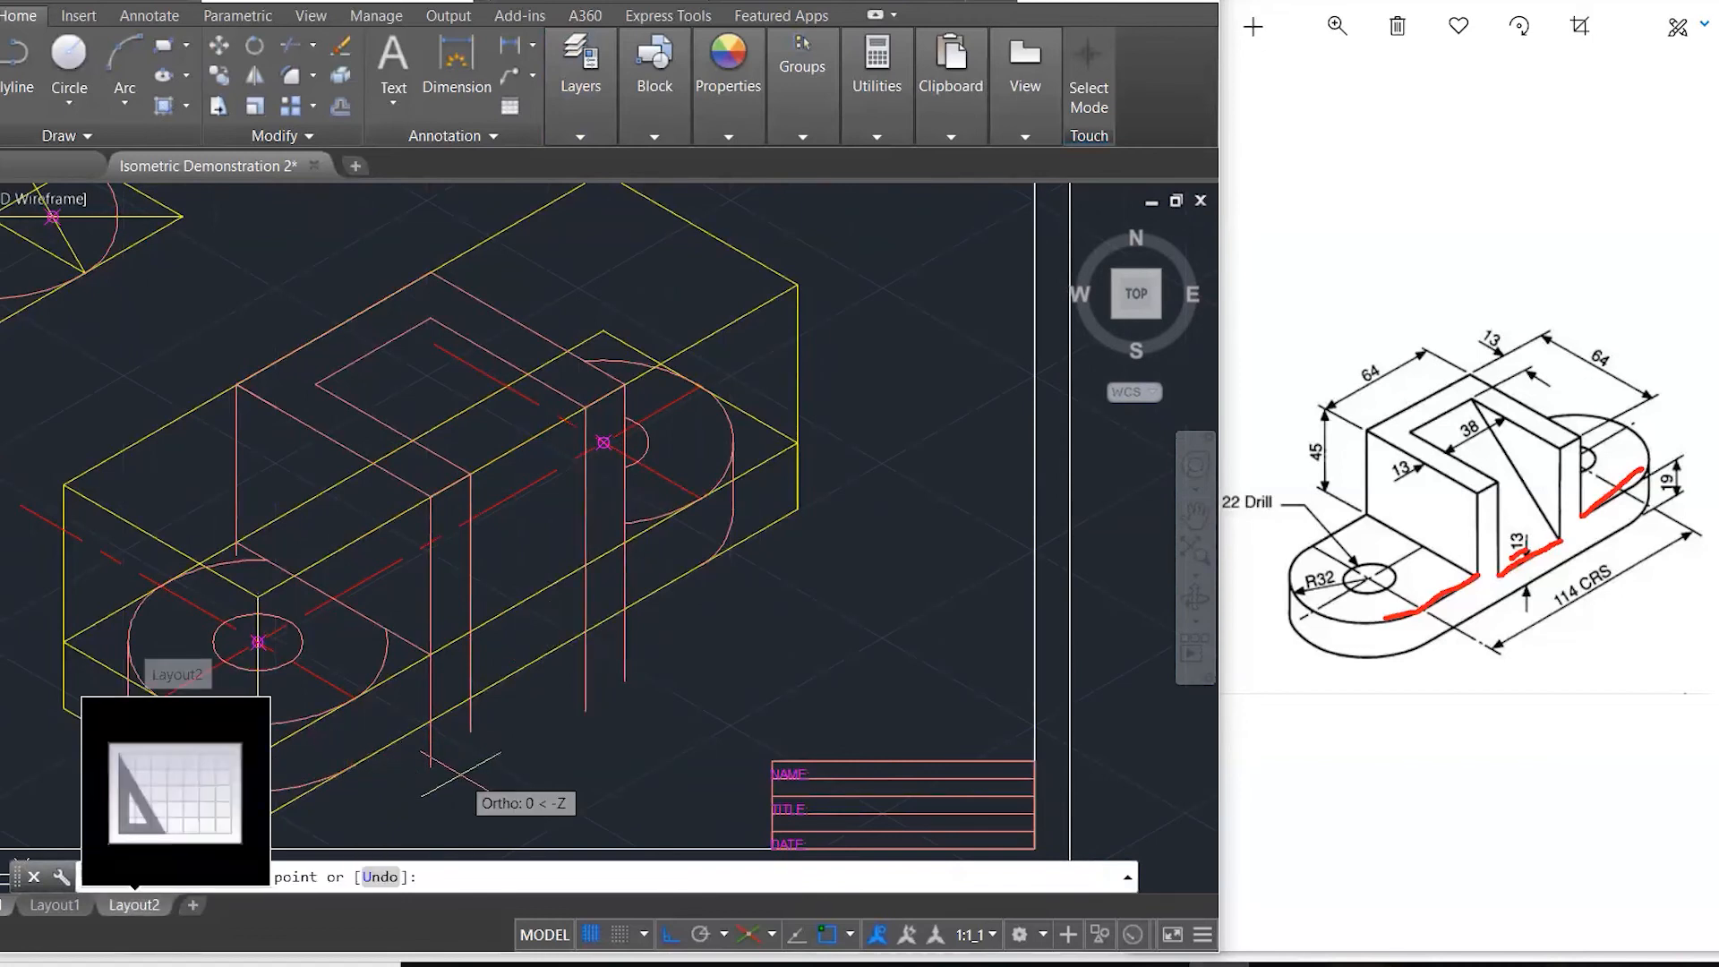
left_click(497, 795)
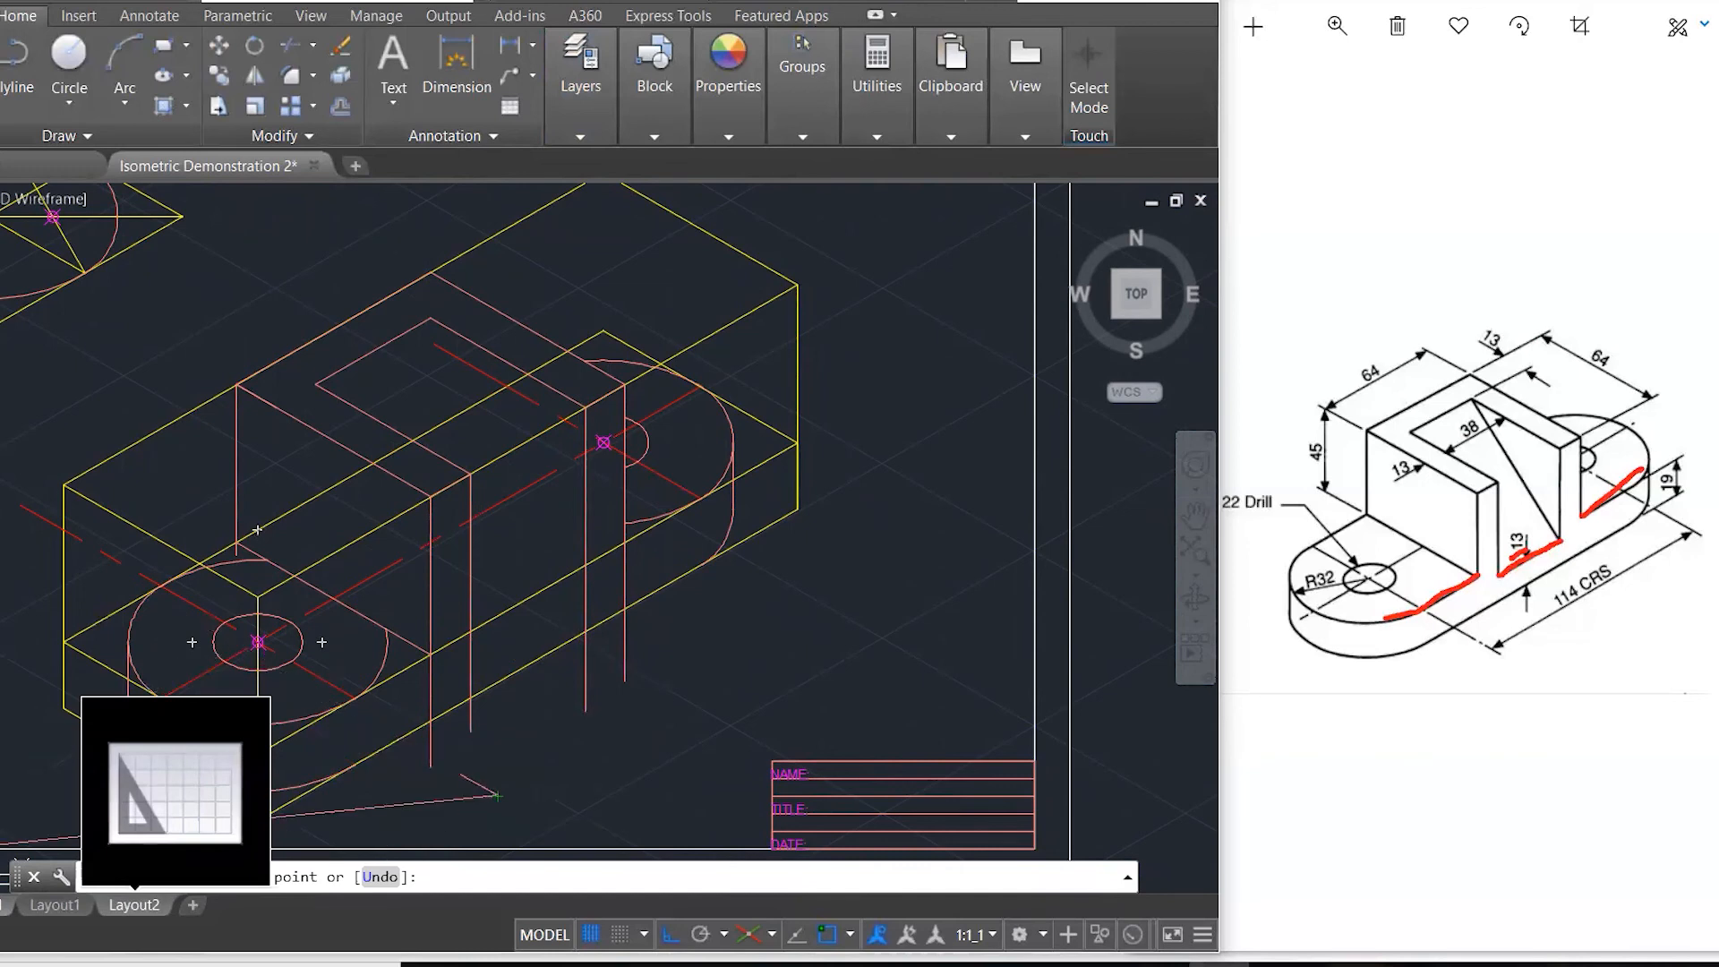
left_click(591, 743)
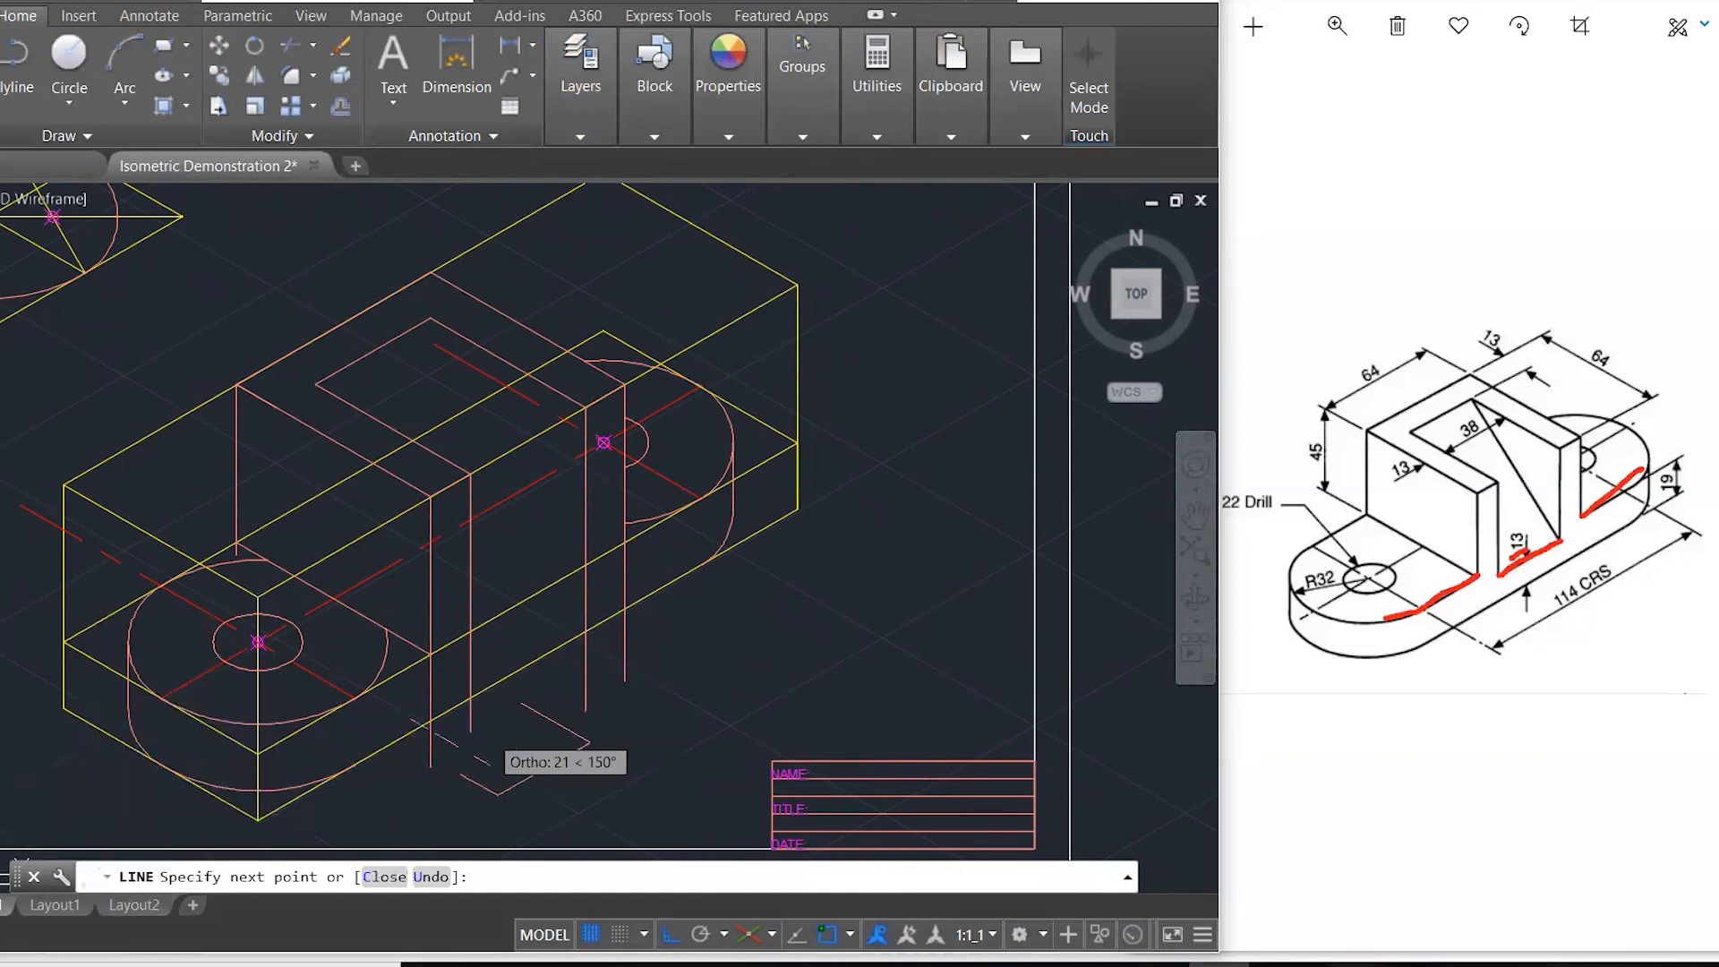
key("Escape")
- Draw the base's lower and upper long front edges between the tangent points of the two rounded ends
key("Return")
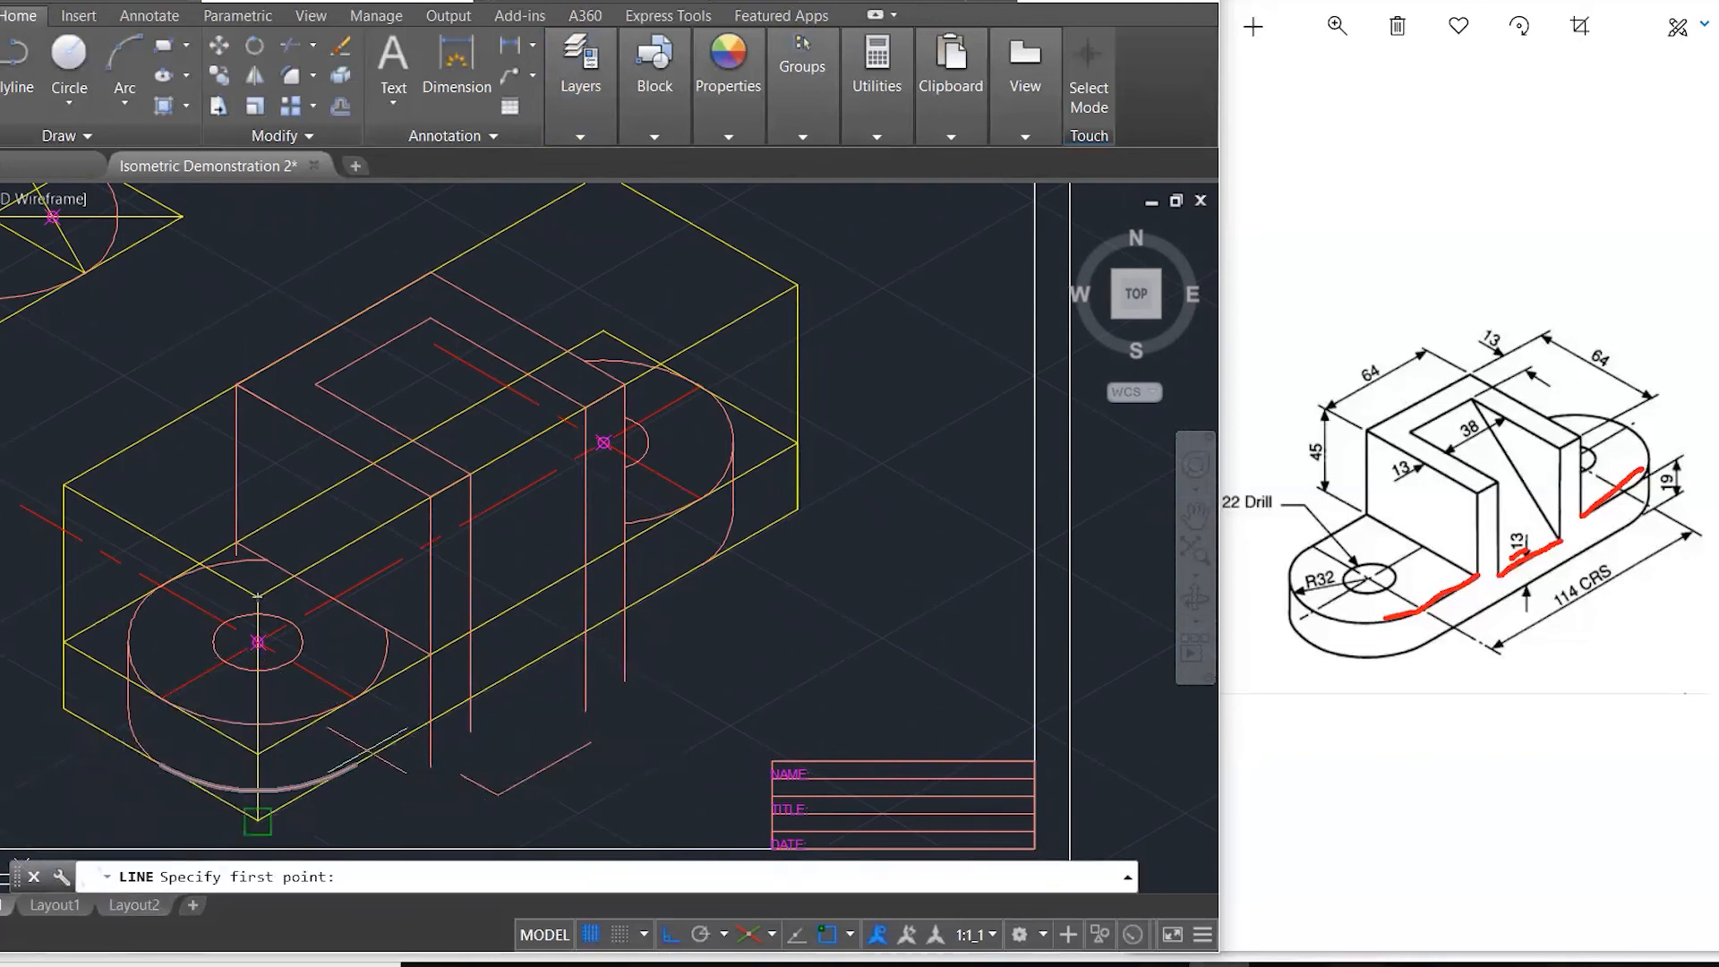
left_click(258, 821)
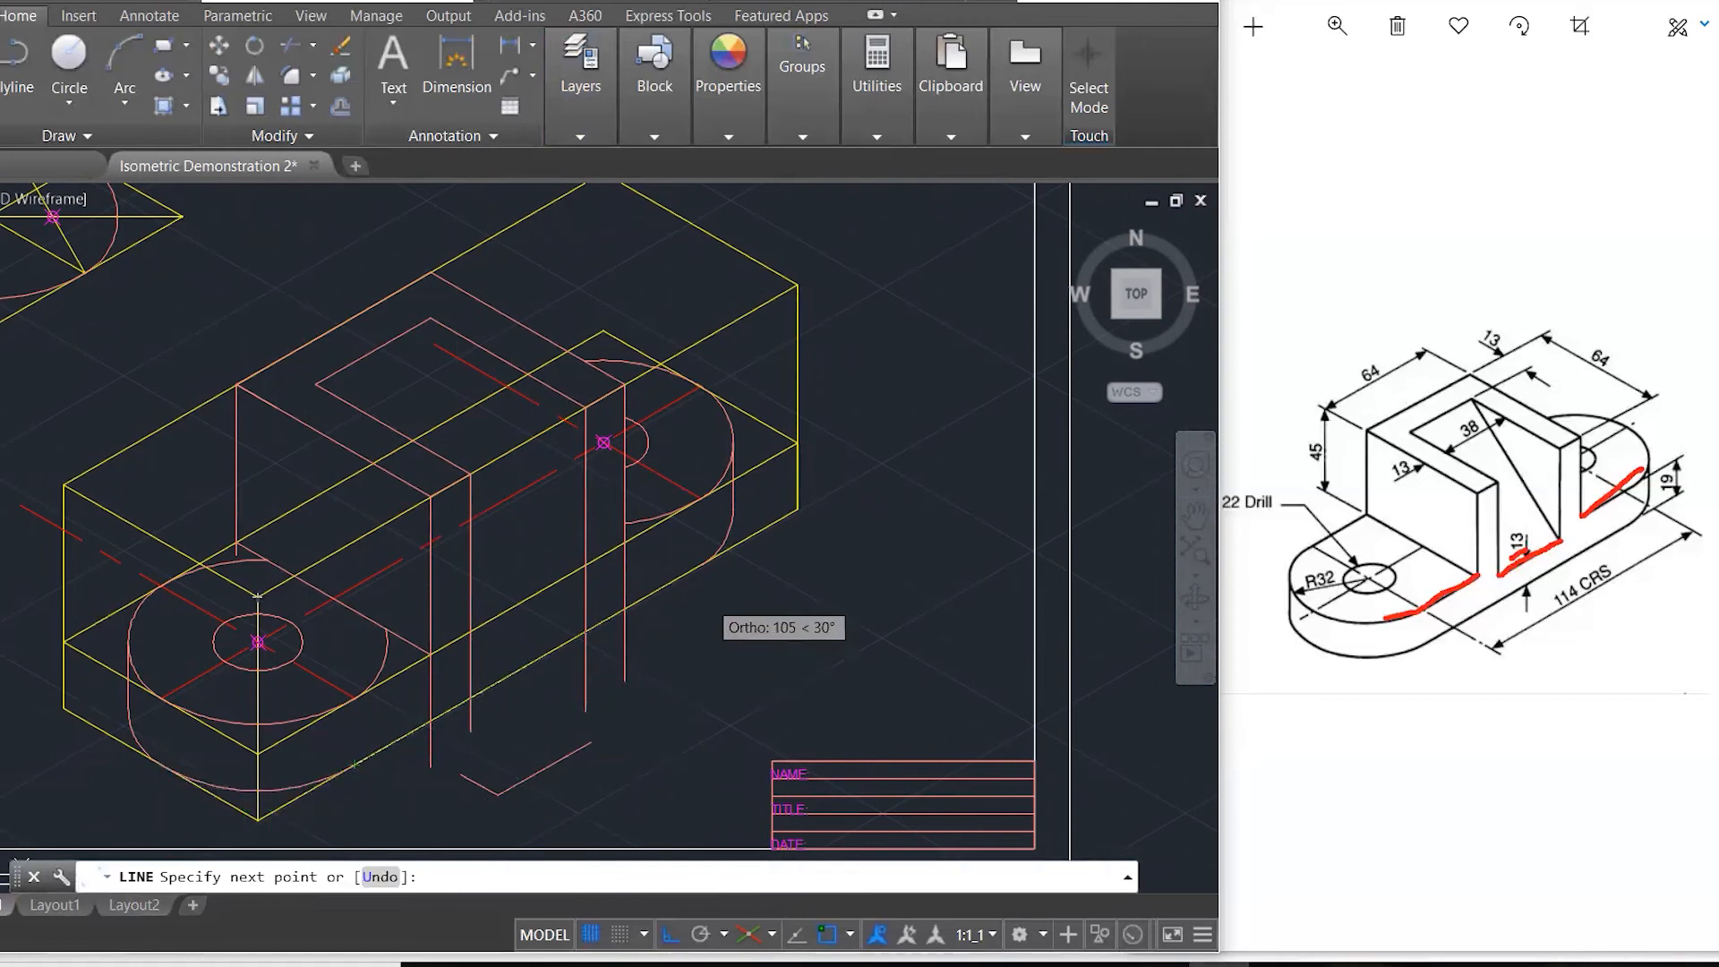
left_click(701, 564)
key("Escape")
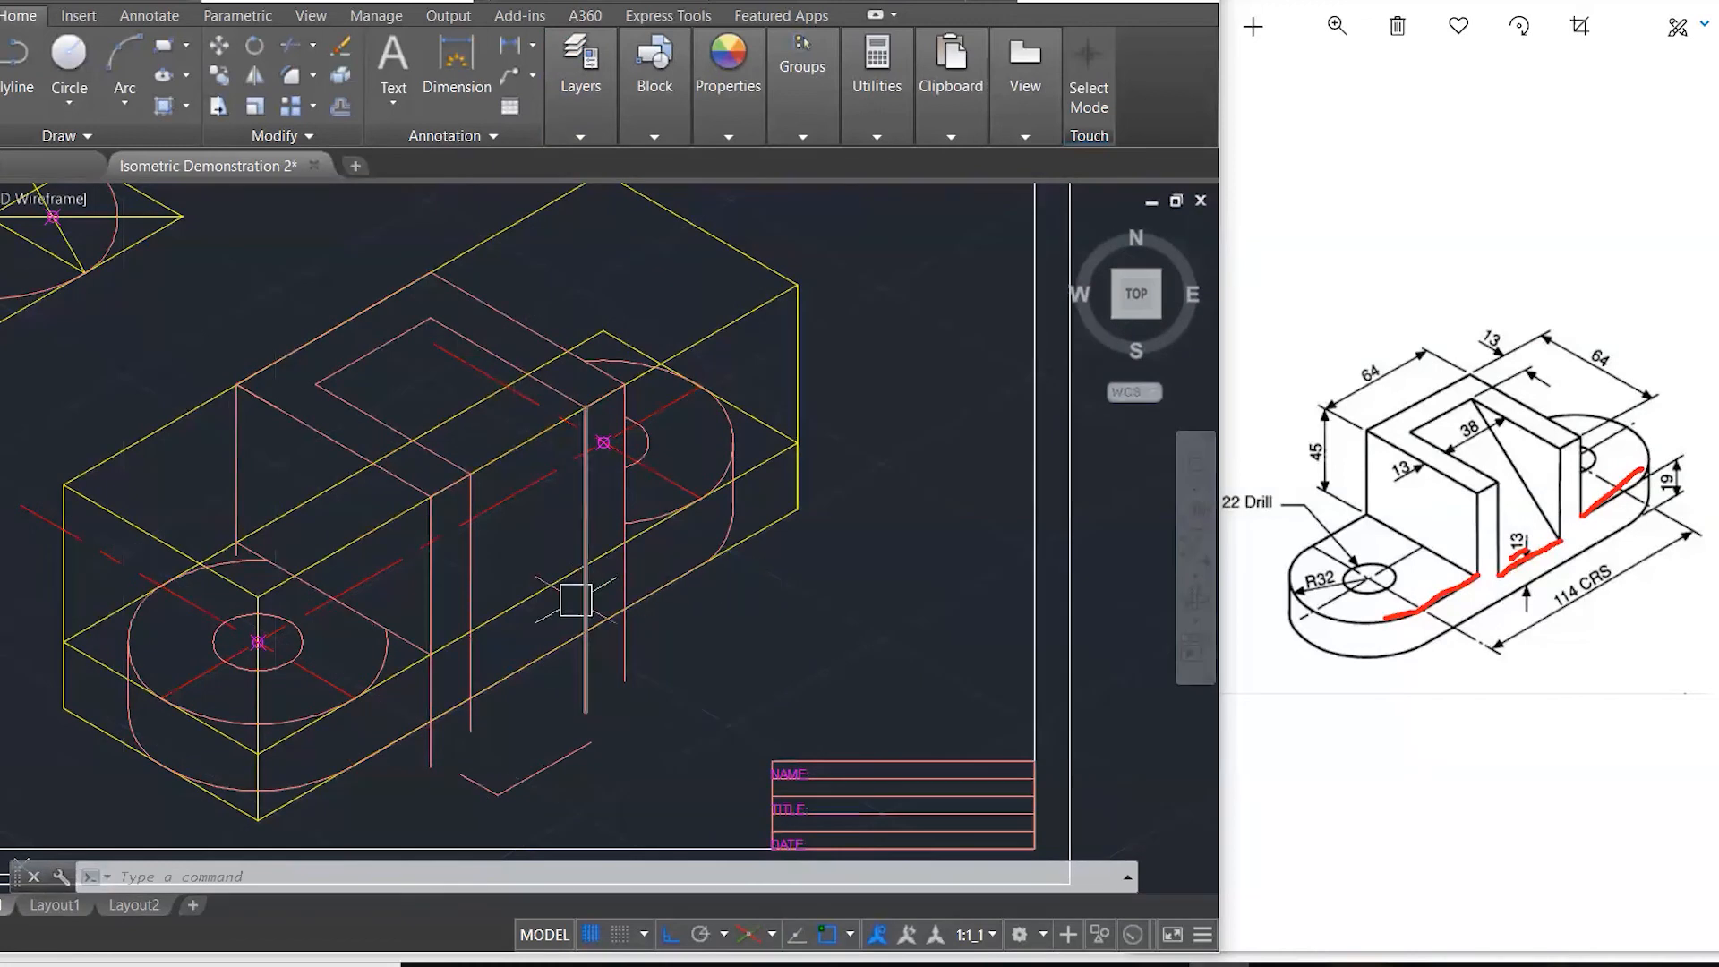
key("Return")
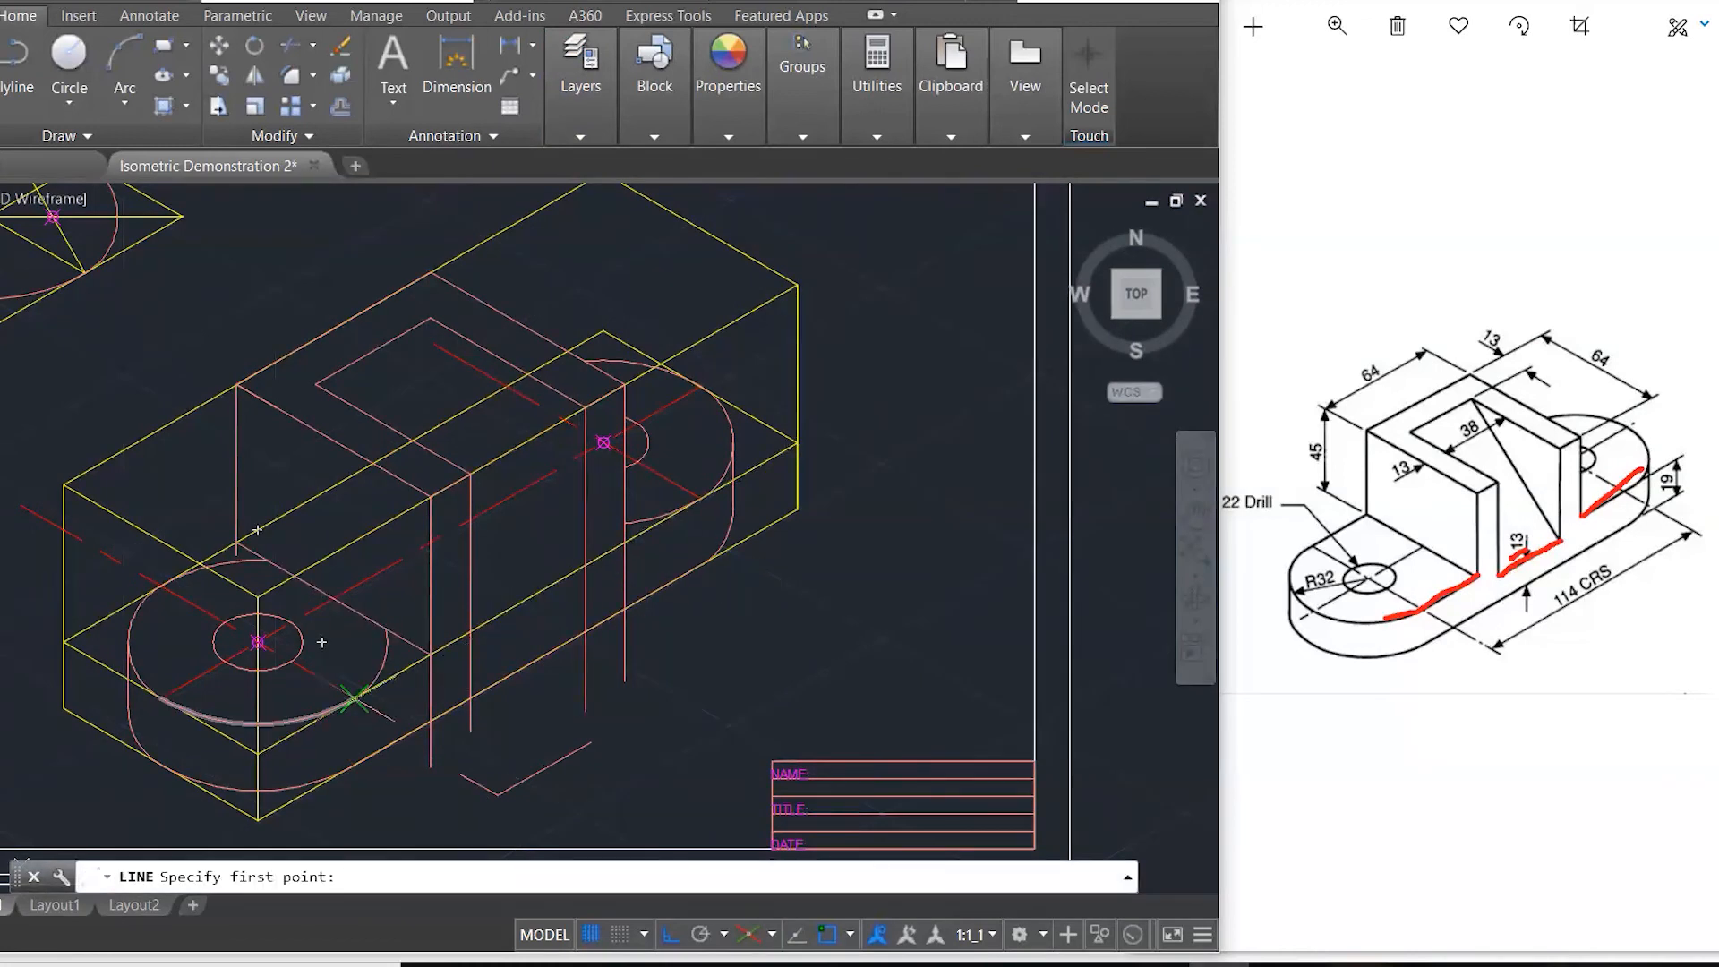
left_click(354, 698)
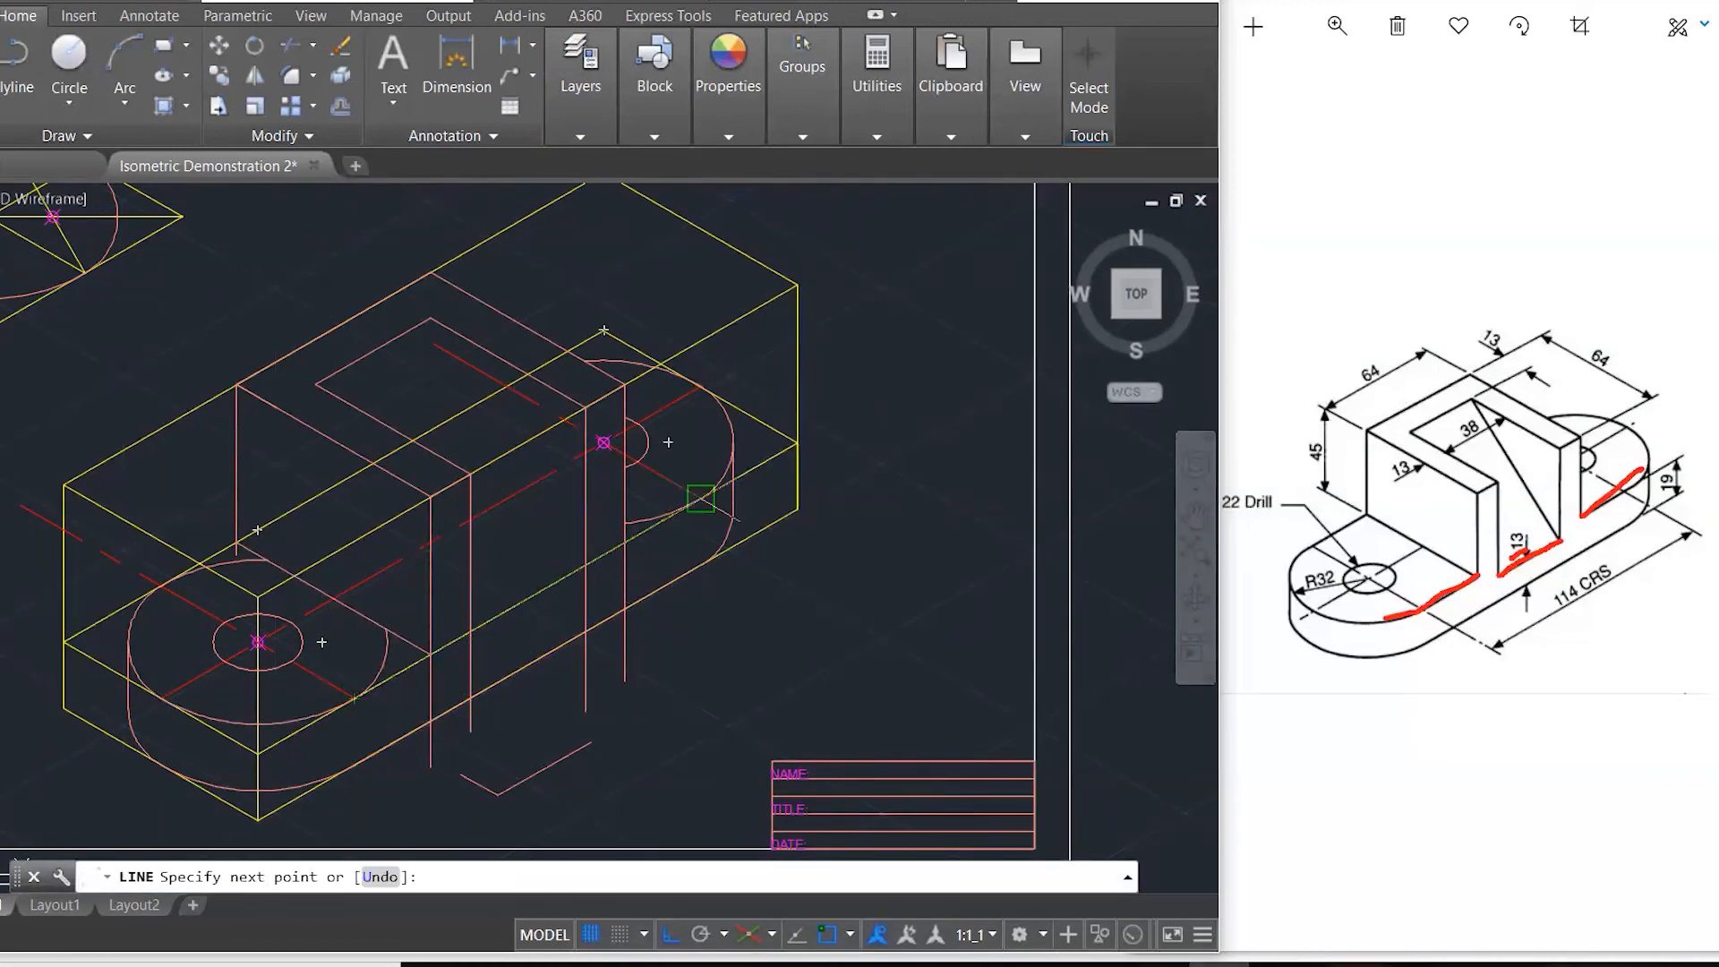
left_click(697, 498)
key("Return")
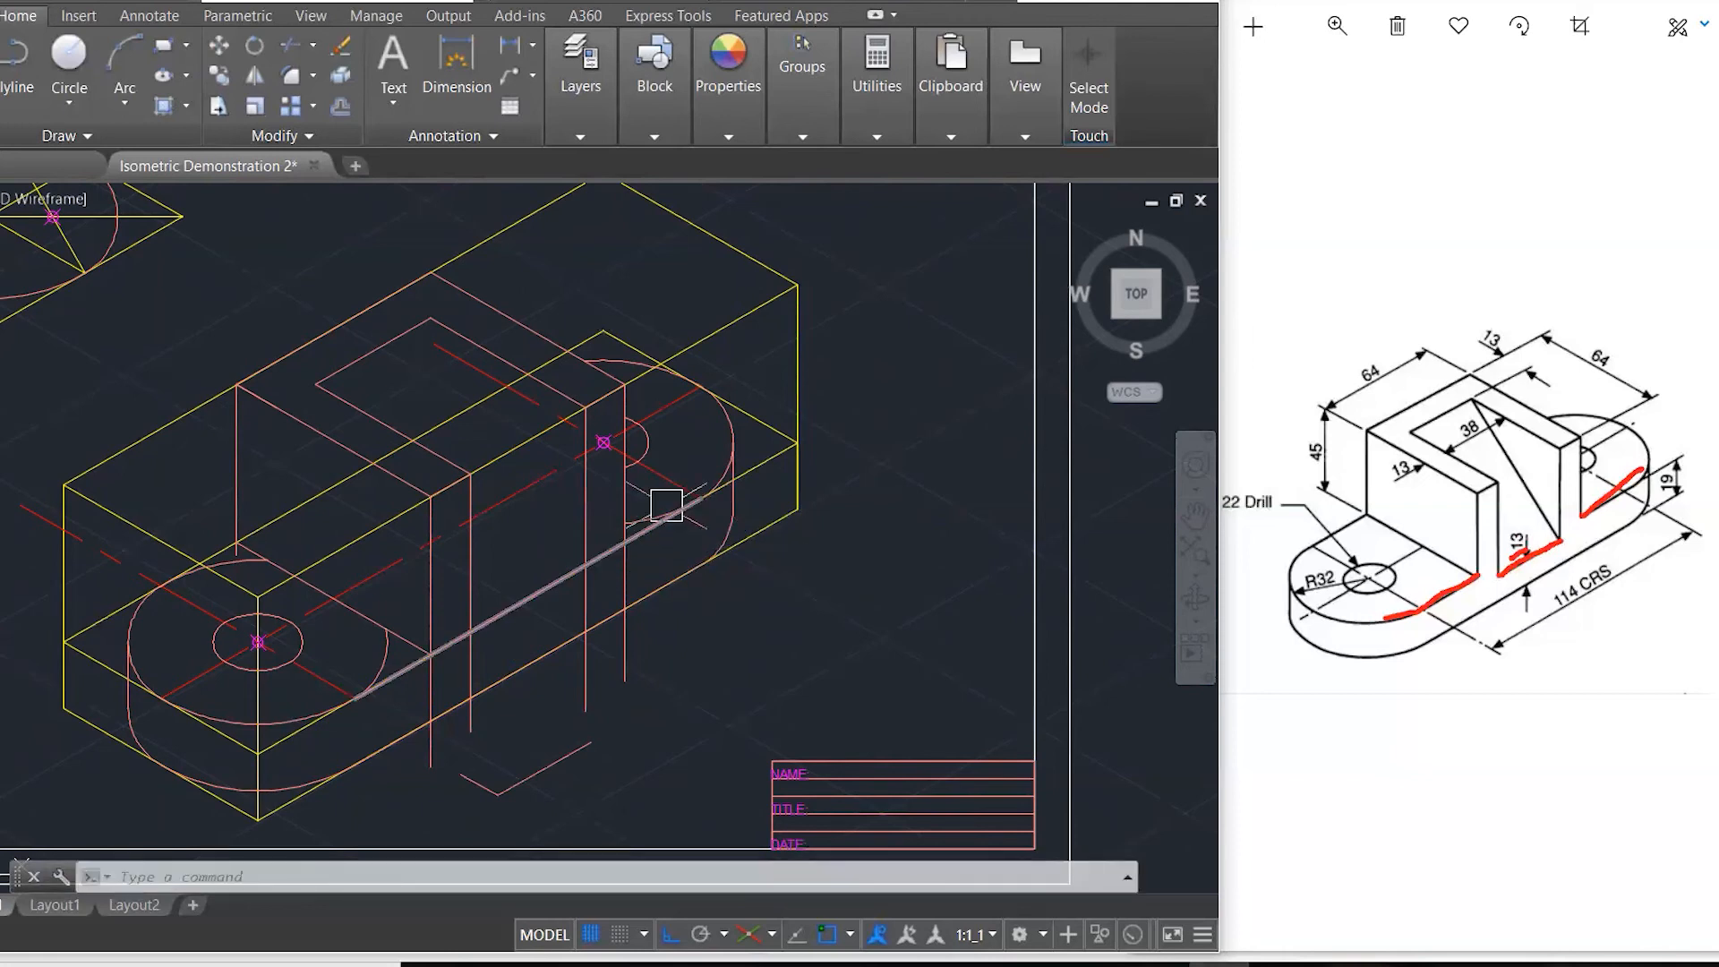
- Delete the leftover arc of the far end's top circle between its tangent point and the block's wall
scroll(666, 504, "up", 3)
left_click(615, 520)
key("Delete")
scroll(636, 506, "down", 5)
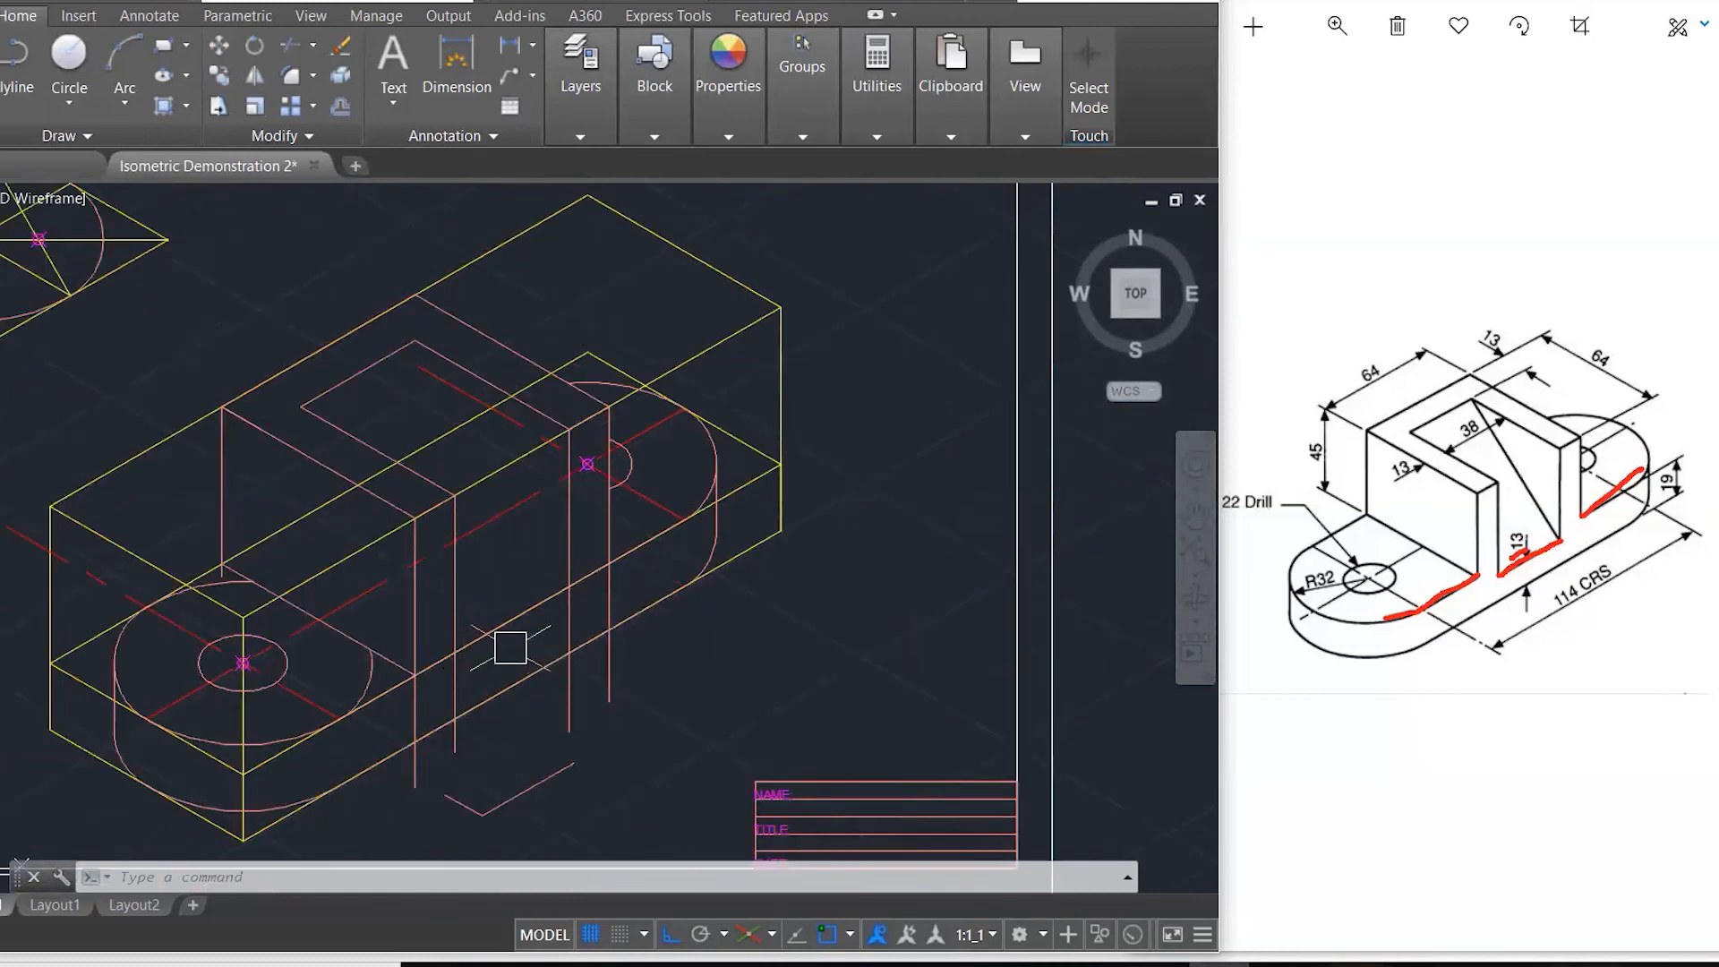
- Draw a line 13 up from the base's lower front edge at the near inner wall corner, then along the slot floor past the far wall
scroll(488, 707, "up", 2)
type("l")
key("Return")
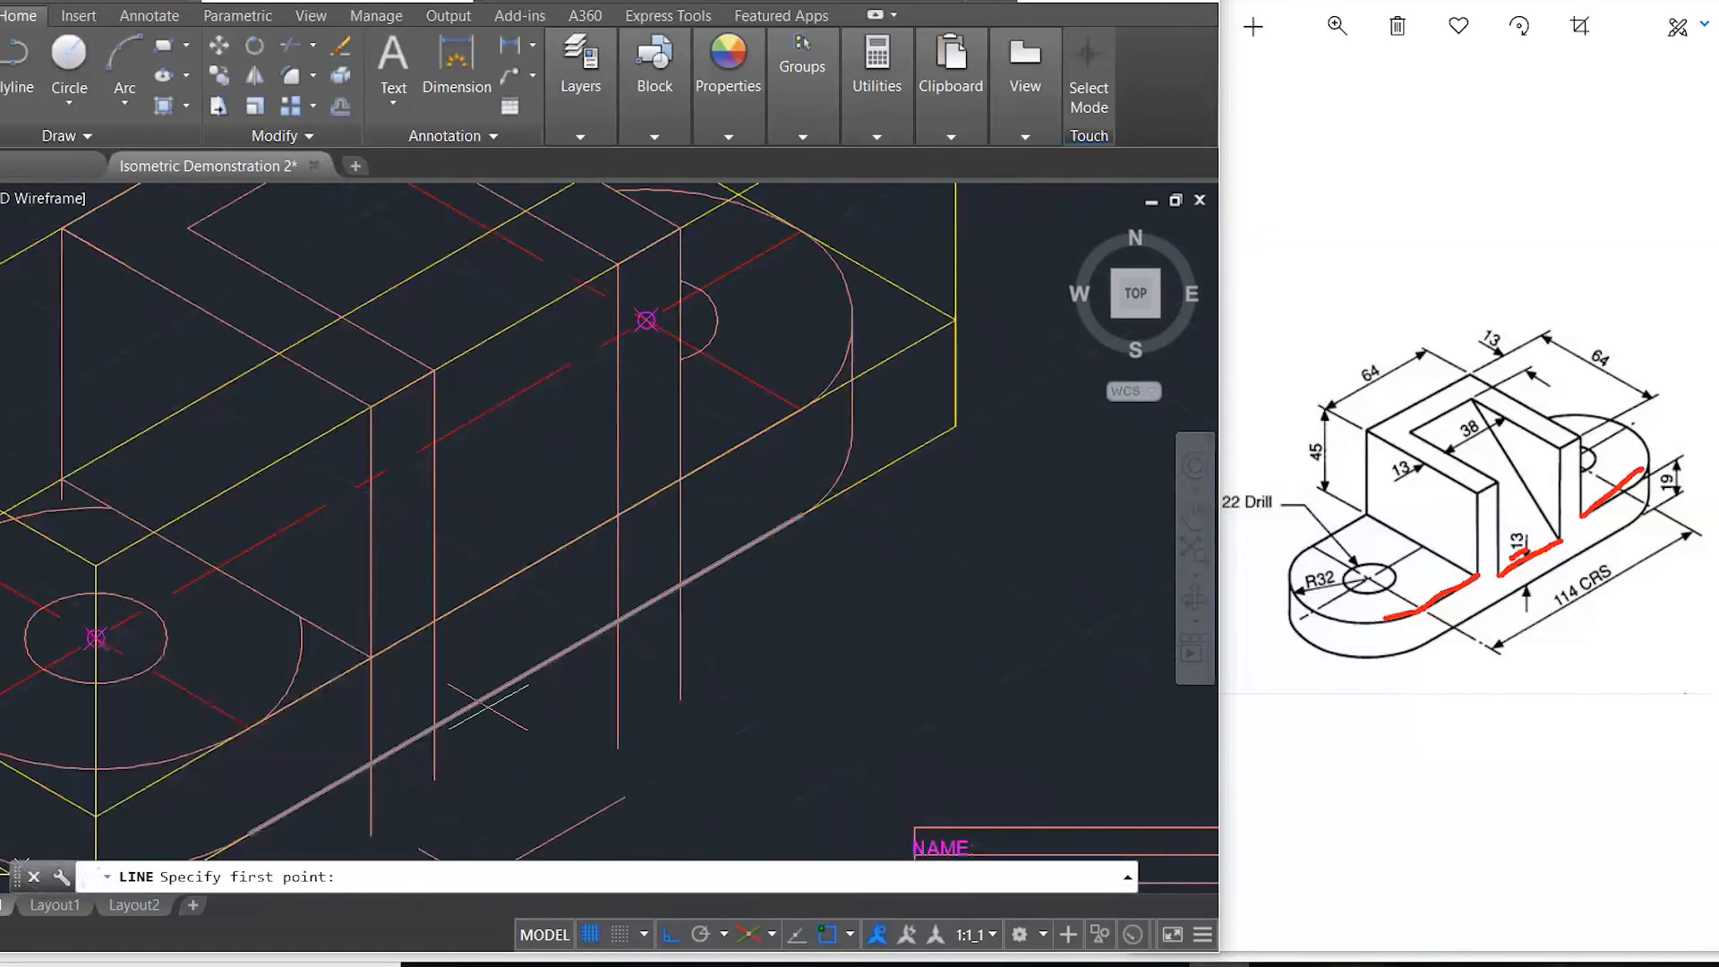
left_click(772, 936)
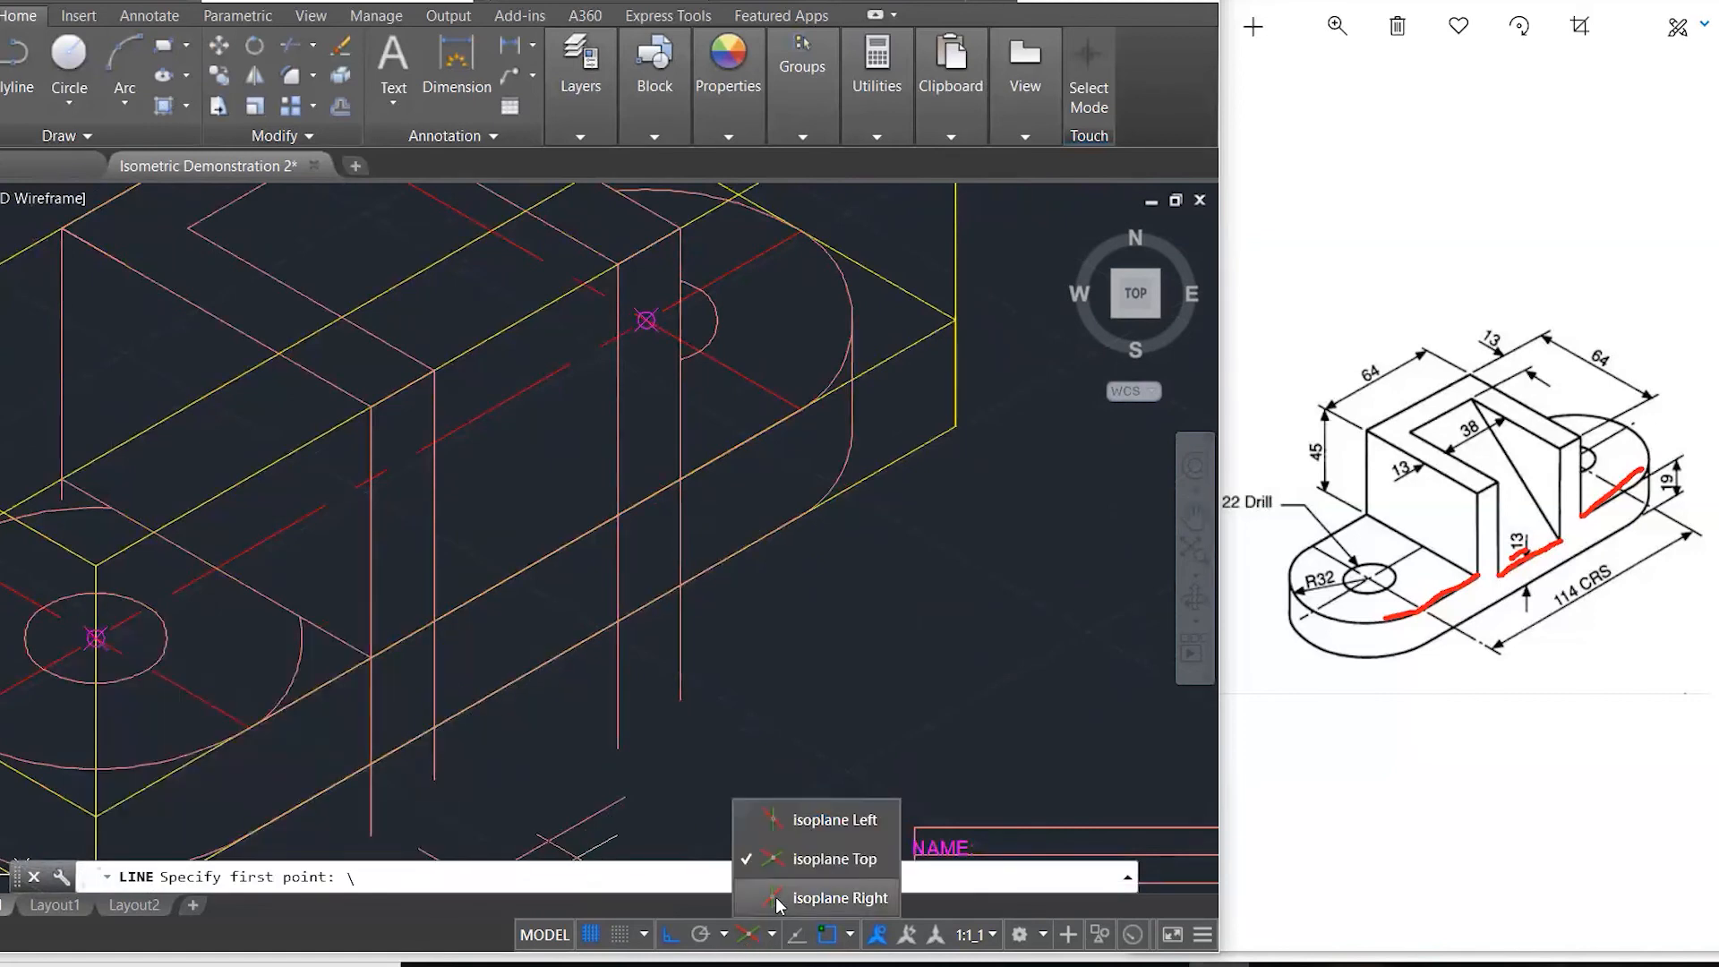
left_click(803, 820)
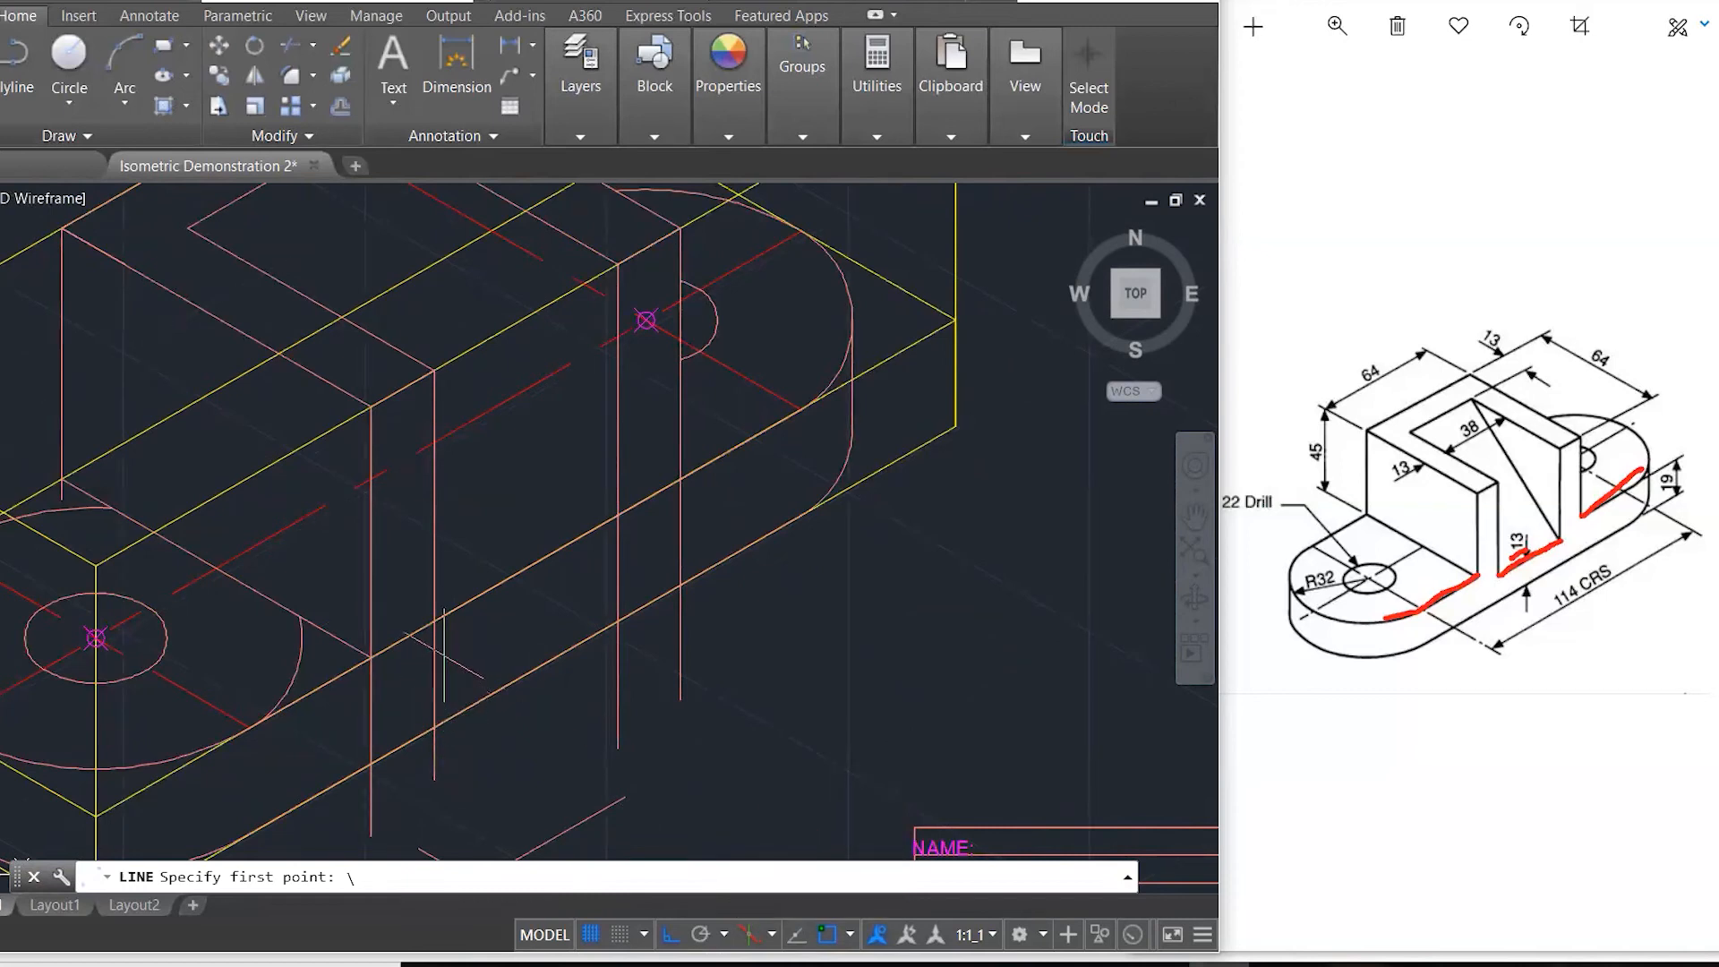
left_click(437, 722)
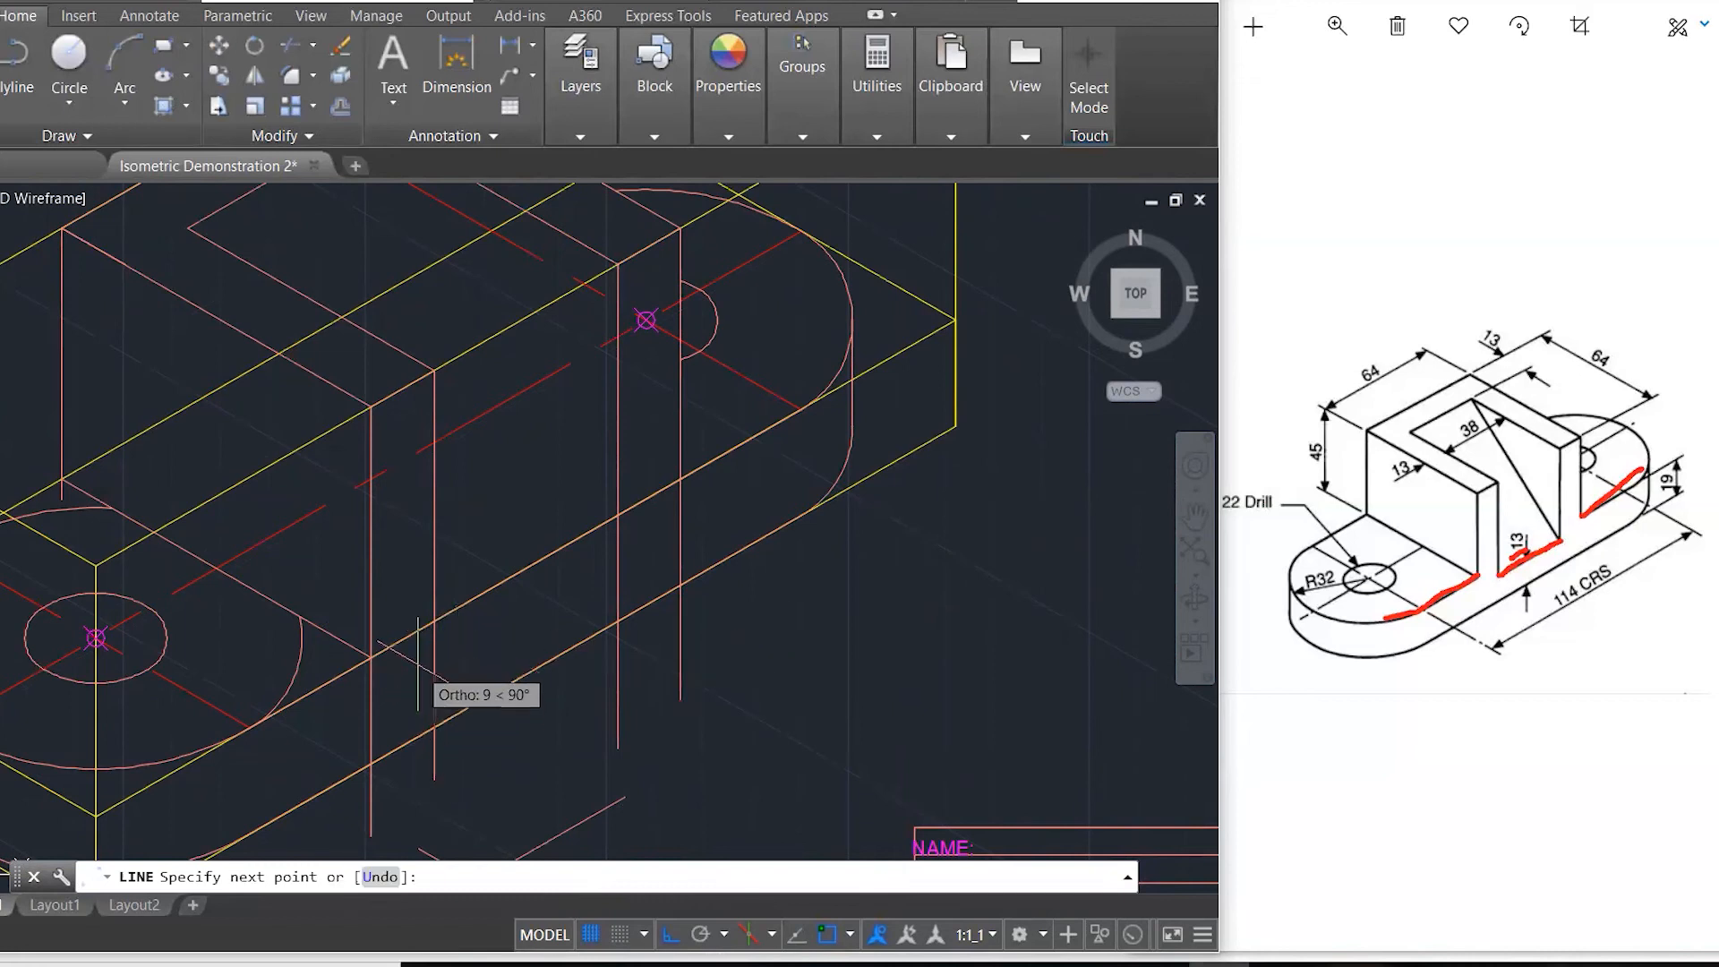
left_click(772, 937)
left_click(828, 858)
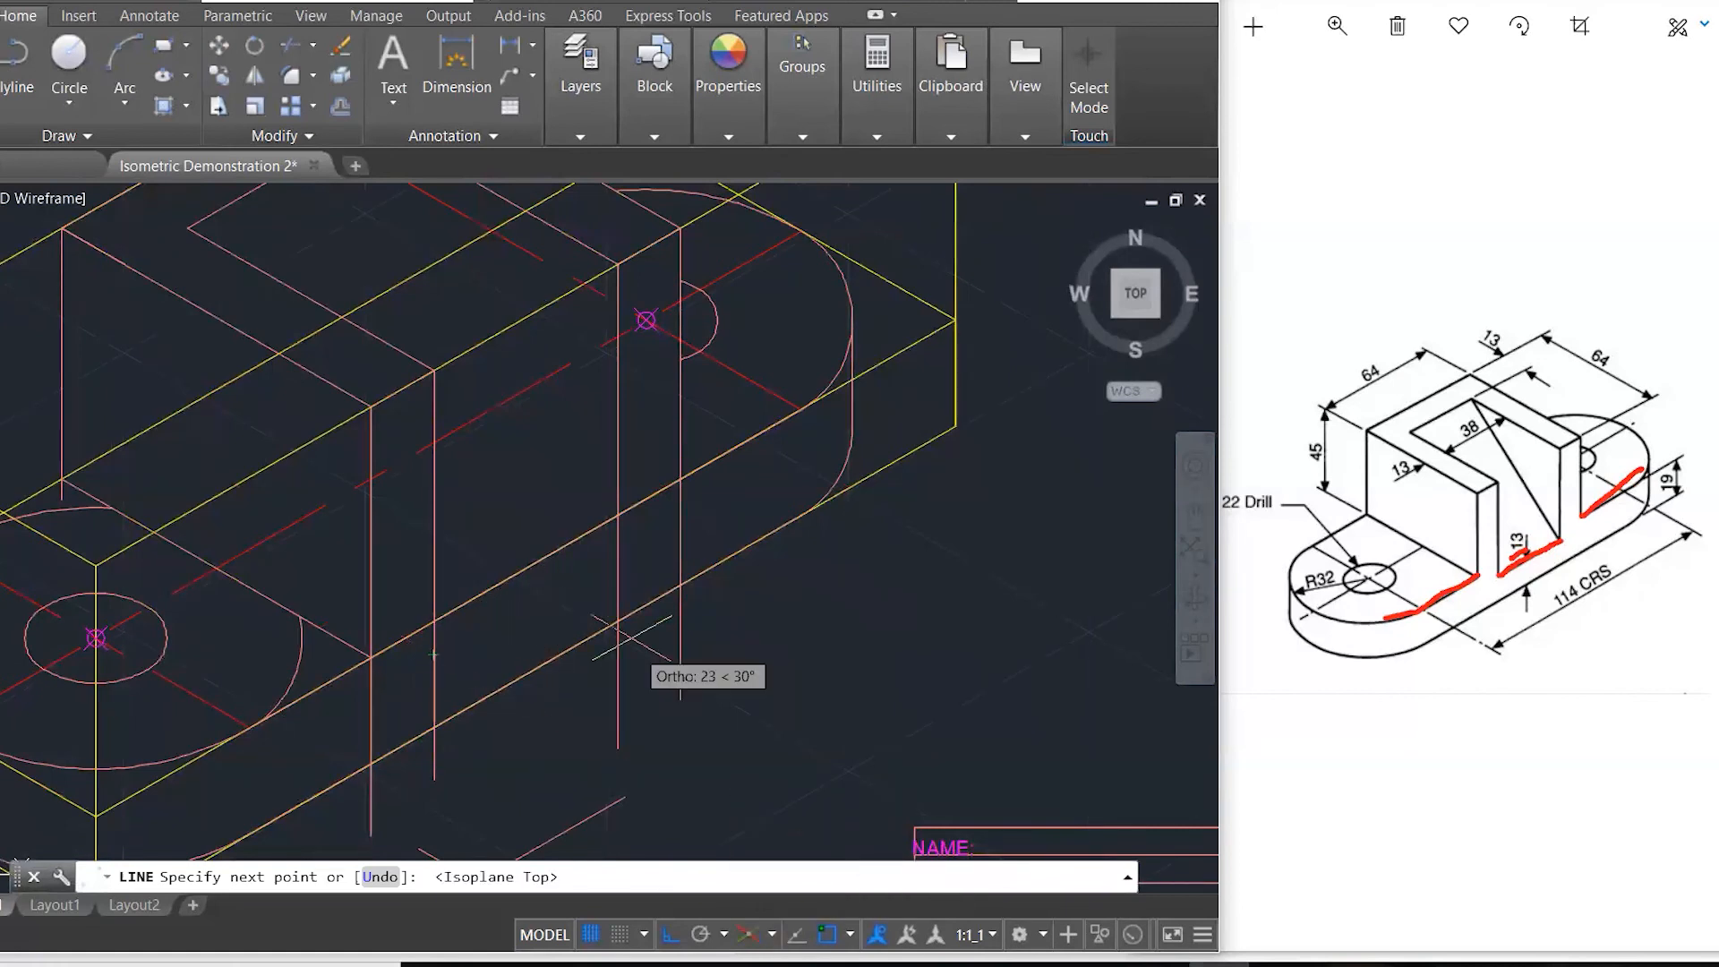
left_click(743, 498)
key("Escape")
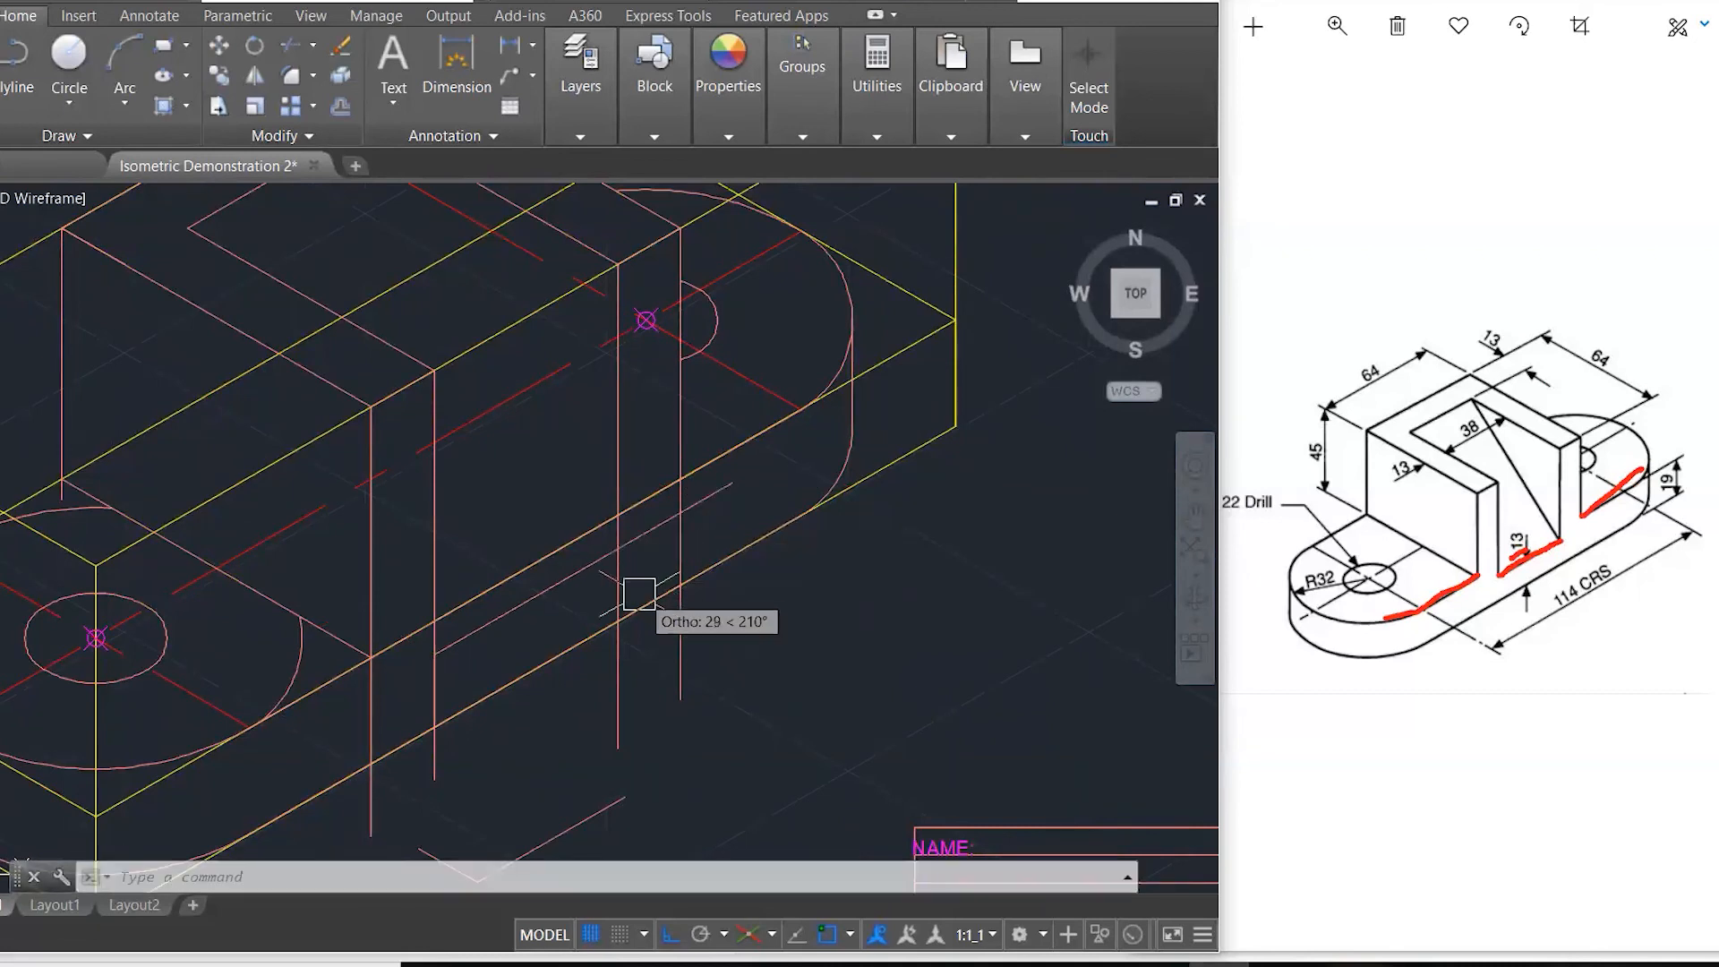
- Turn off the CONSTRUCTION layer
scroll(756, 674, "down", 2)
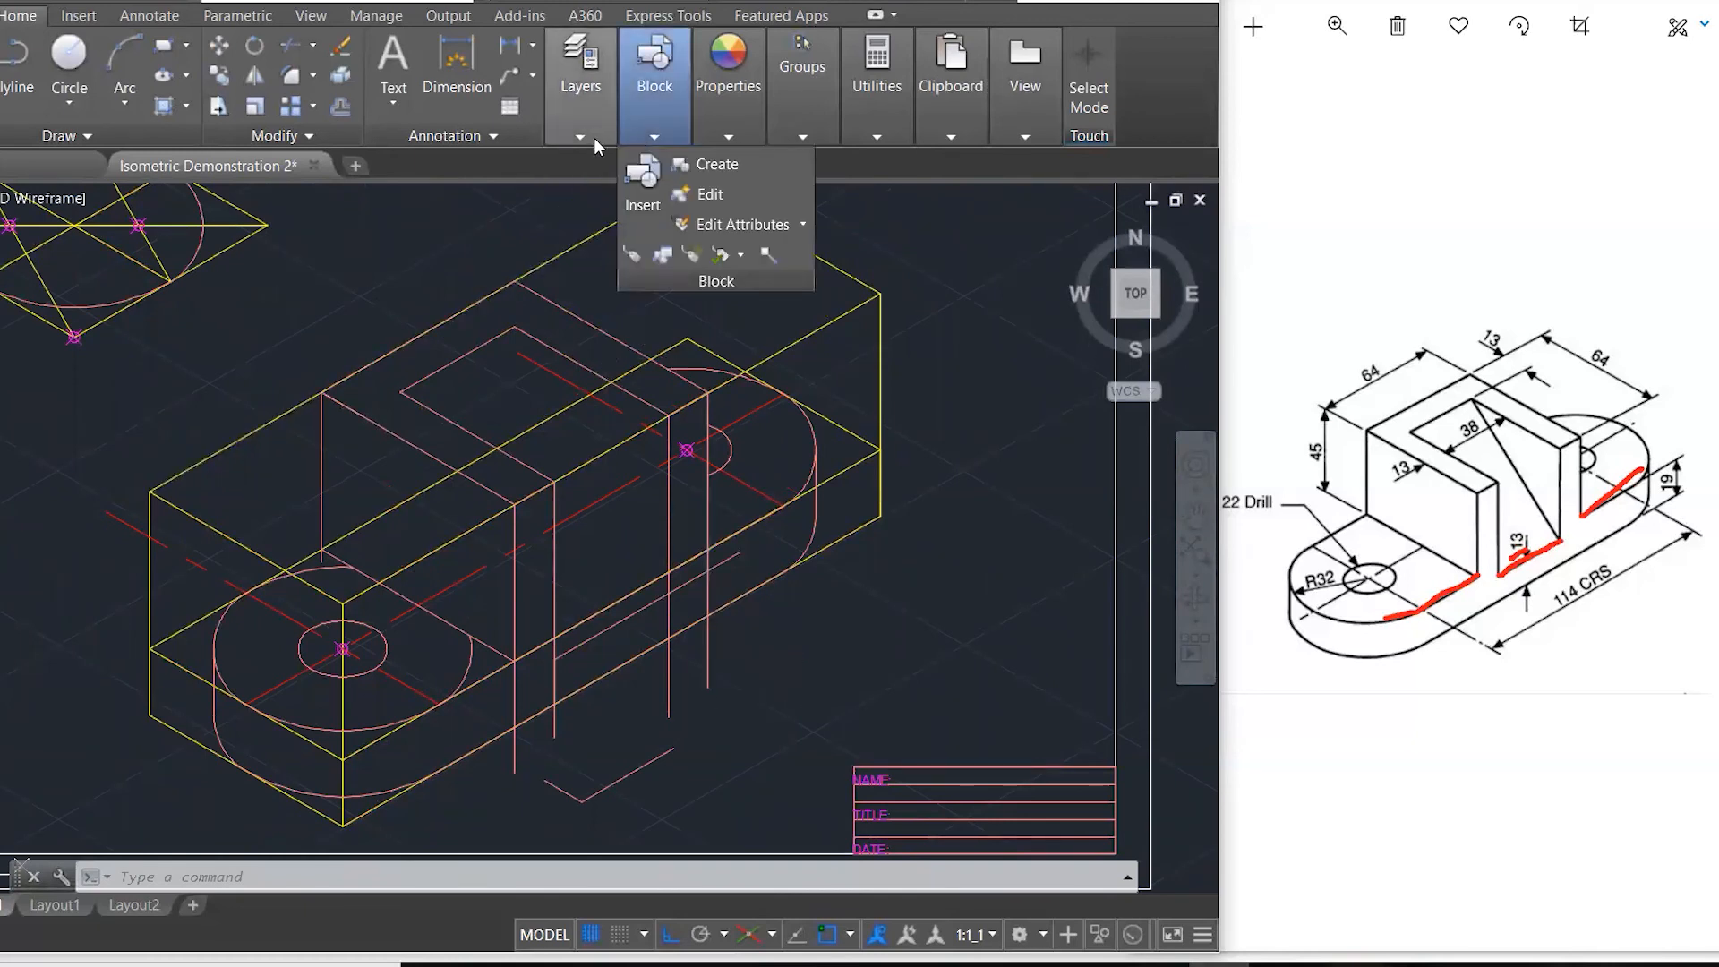
mouse_move(595, 138)
left_click(708, 168)
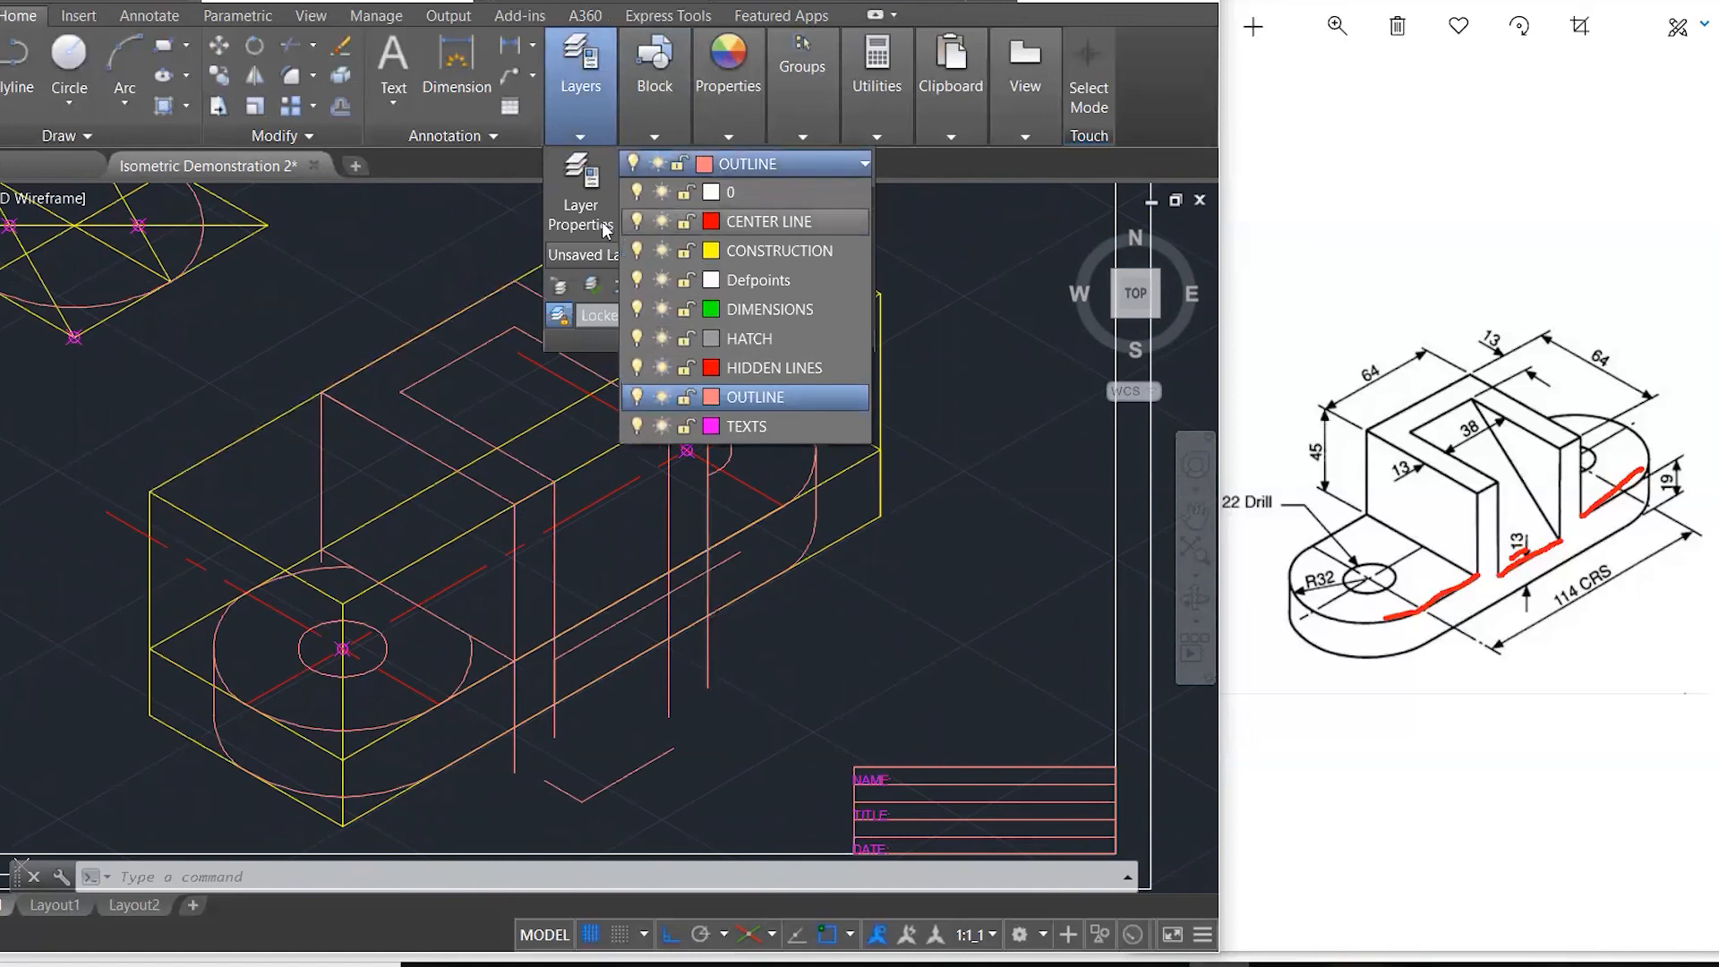
left_click(636, 250)
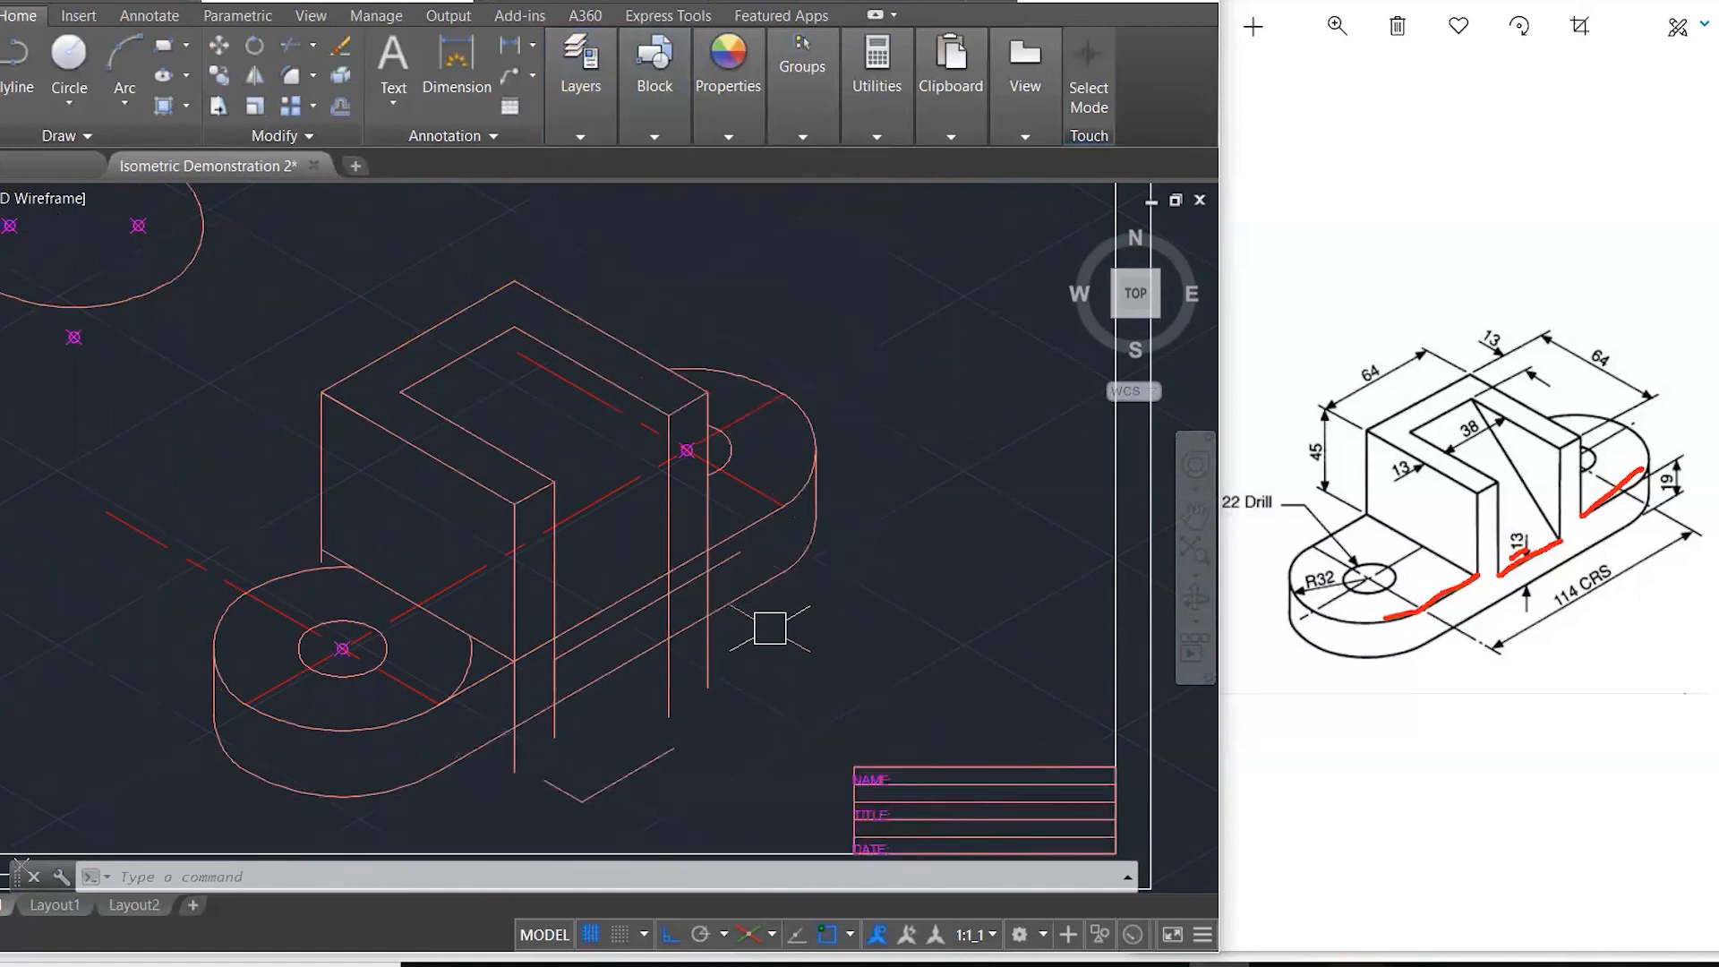
- Trim the base's upper front edge, the slot floor line and the wall verticals where they overlap, using all bracket lines as cutting edges
type("tr")
key("Return")
left_click(862, 710)
left_click(350, 268)
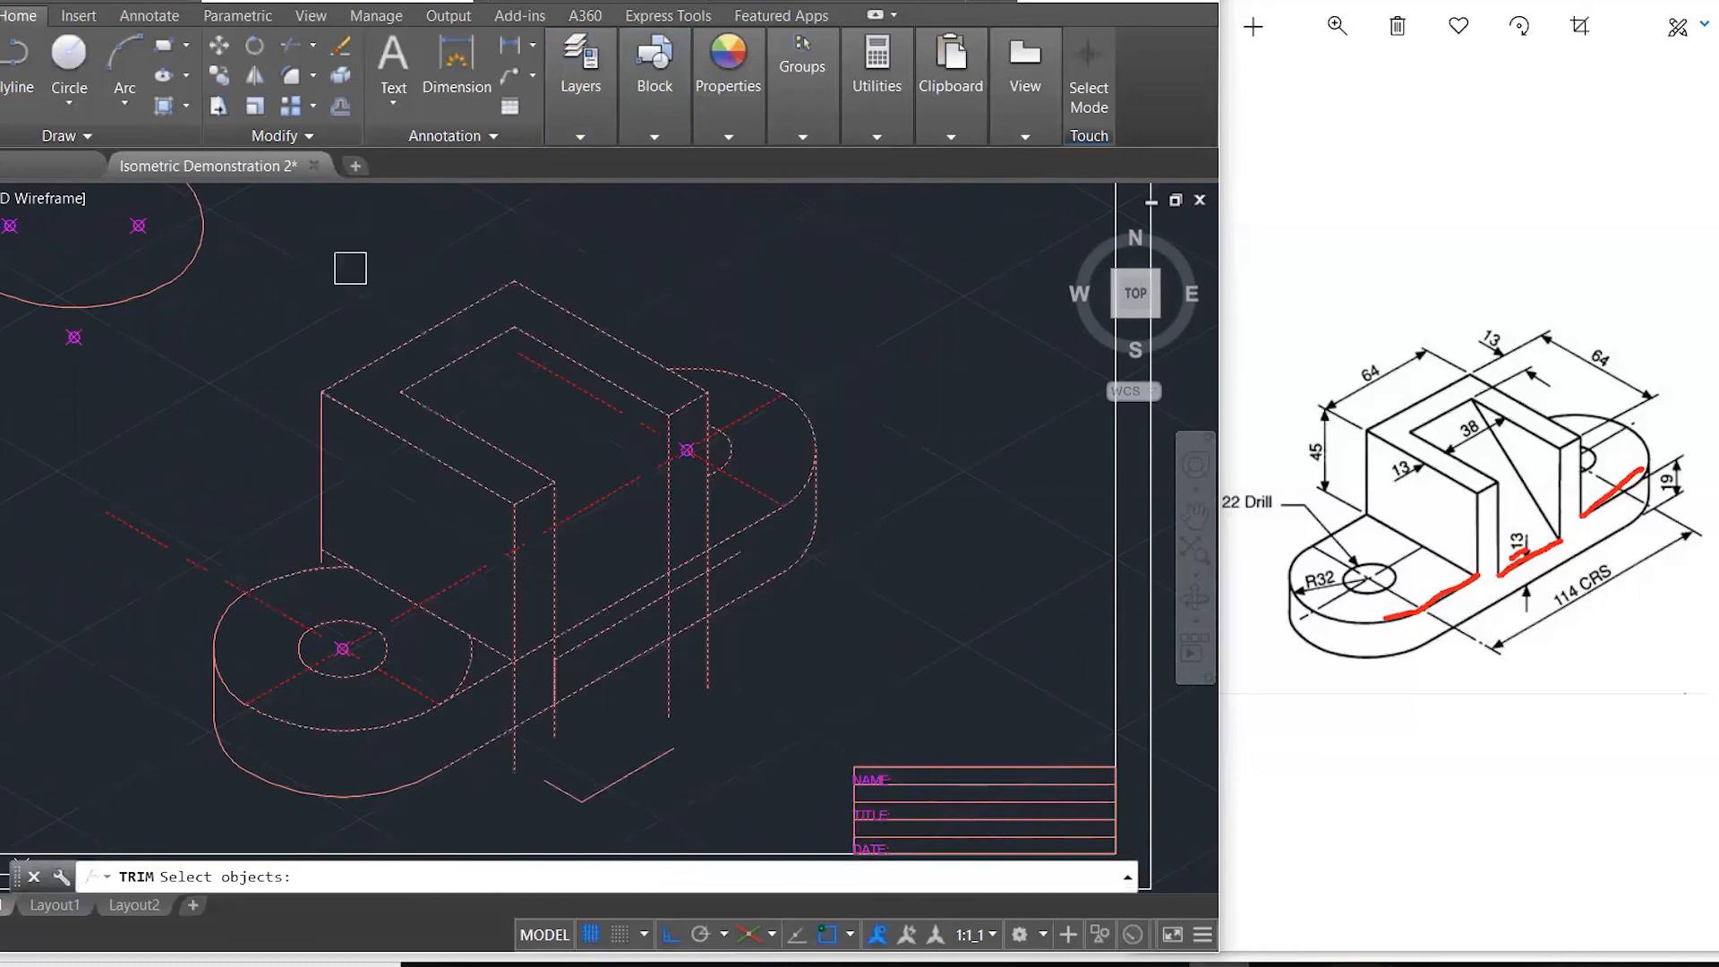
scroll(662, 593, "up", 2)
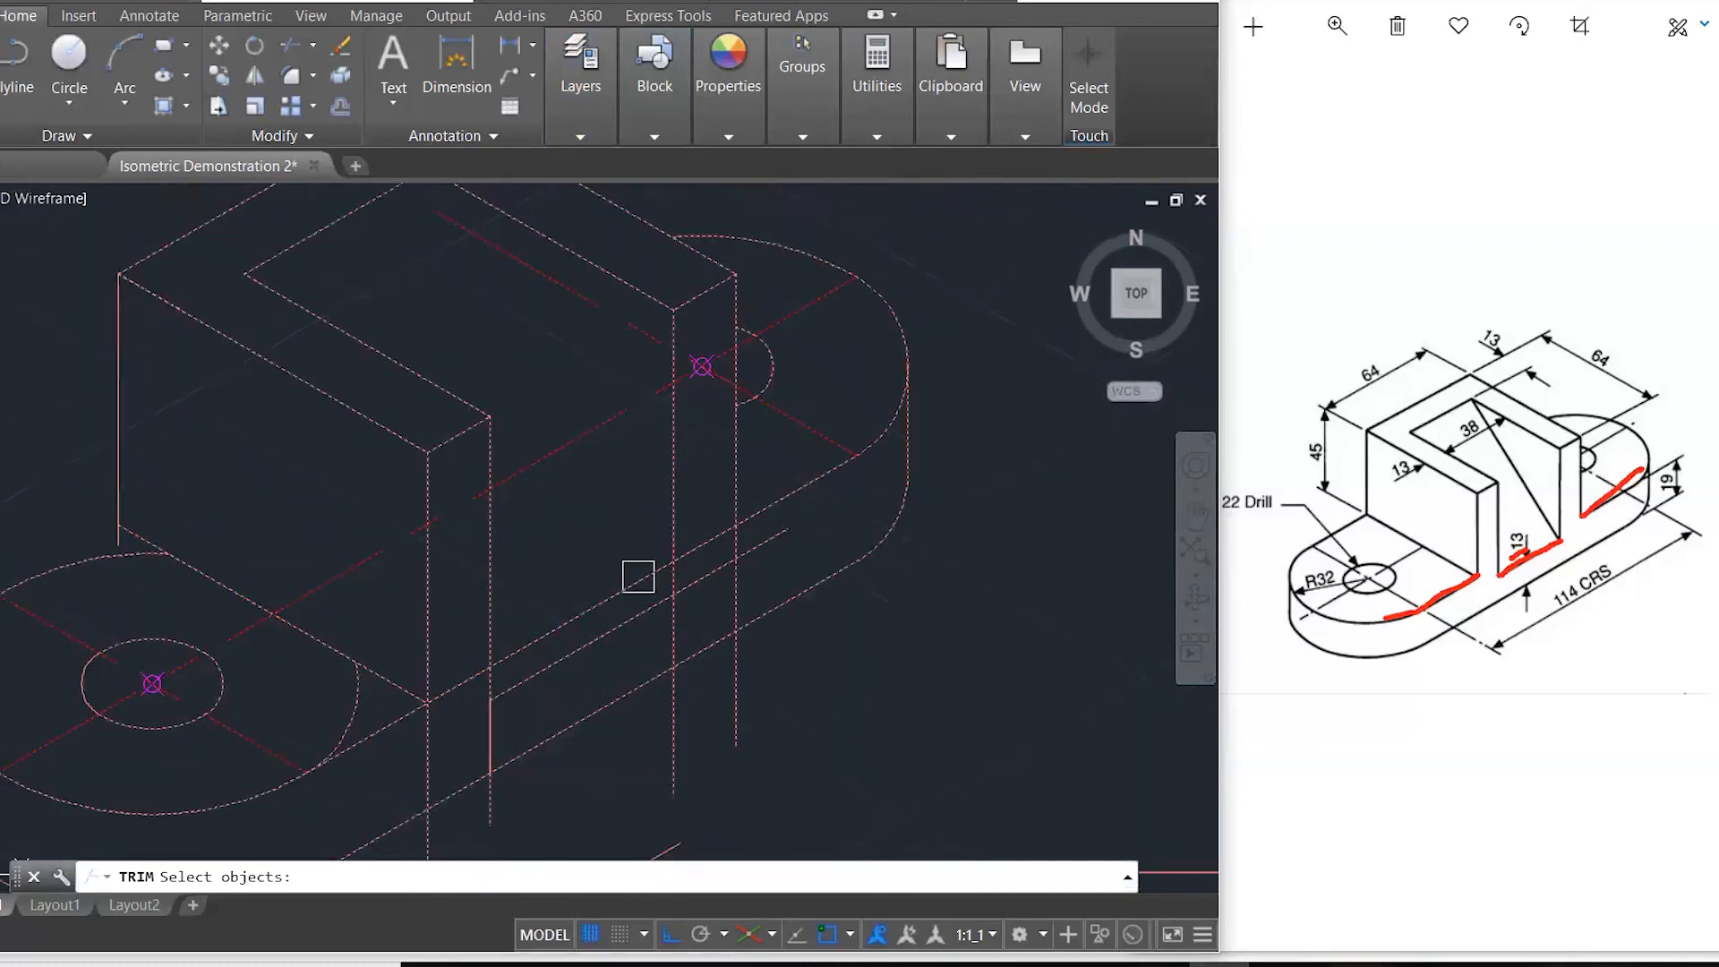
key("Return")
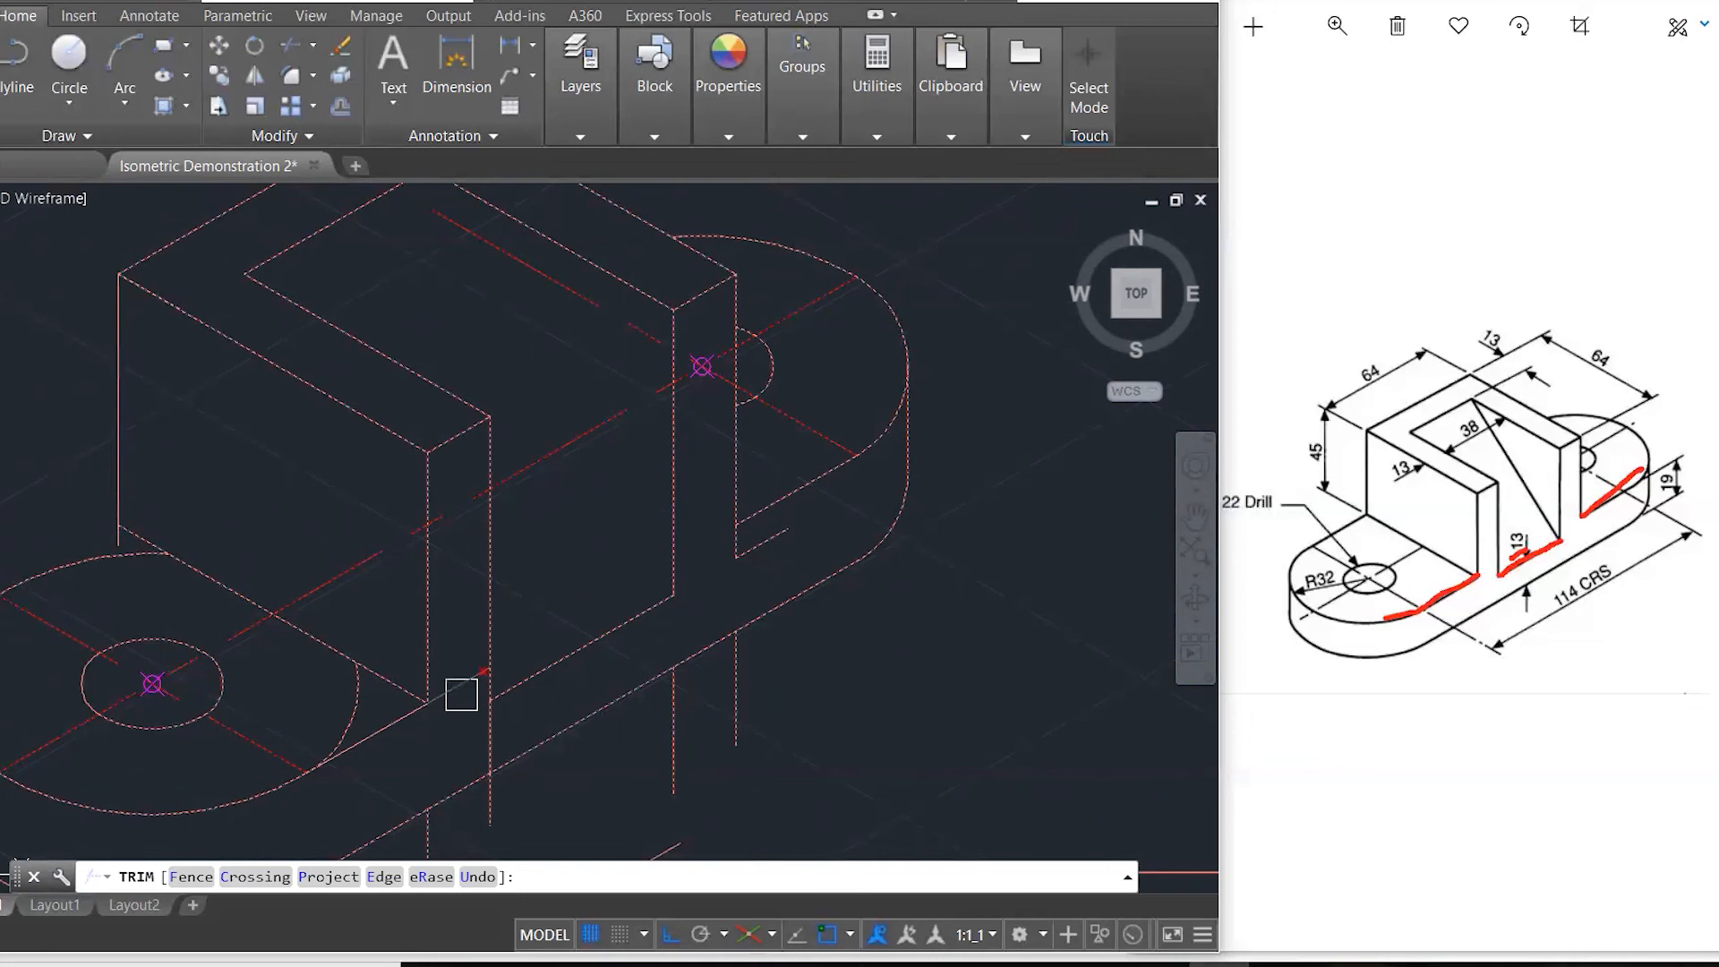
- Delete the short vertical helper line between the slot floor and the base's lower front edge
key("Escape")
left_click(492, 736)
key("Delete")
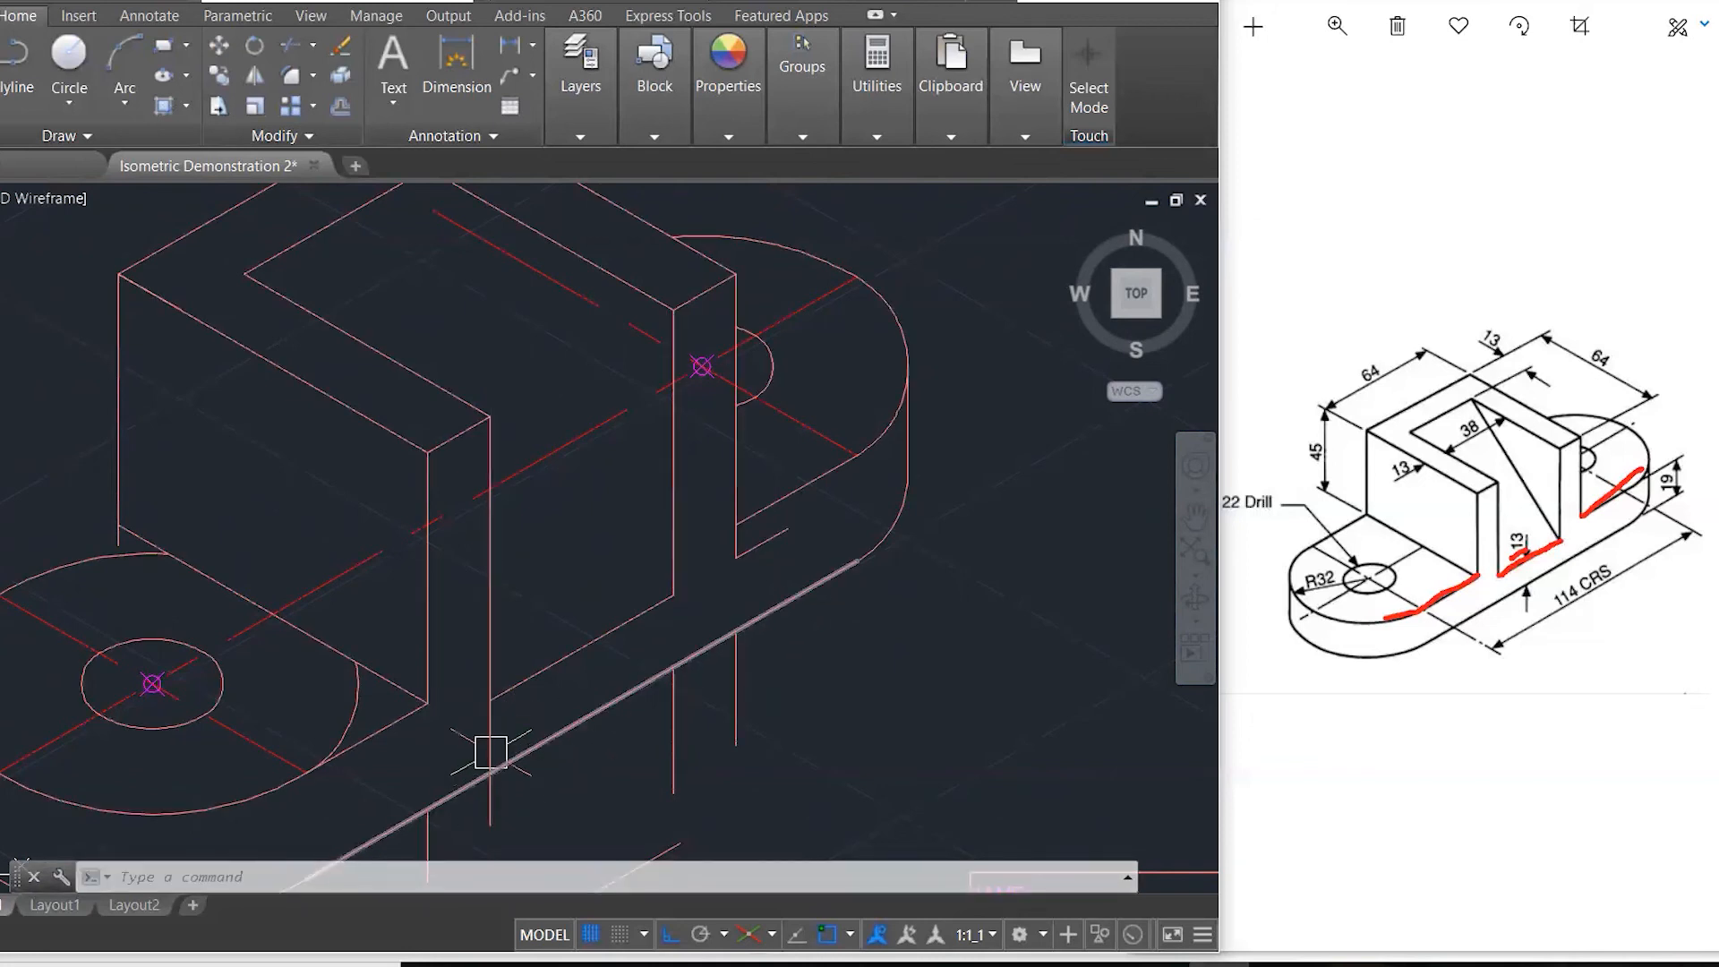
- Delete the short stray line beside the foot of the far wall, between the base's upper and lower front edges
left_click(772, 552)
key("Delete")
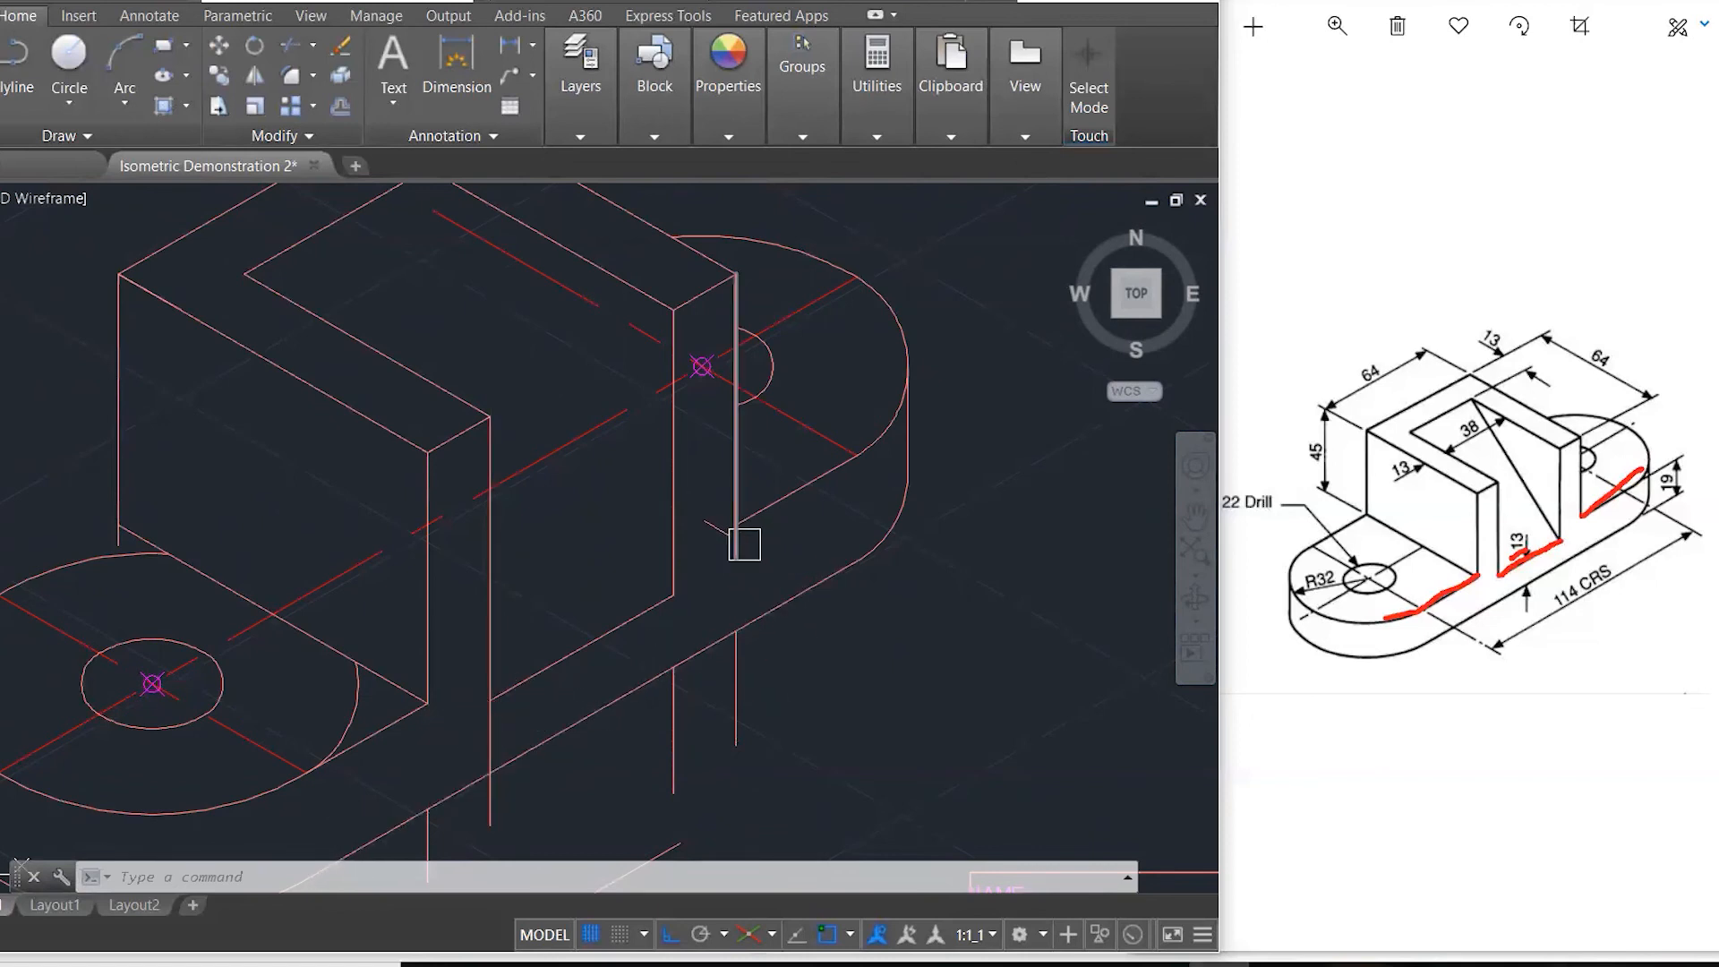
scroll(764, 538, "down", 2)
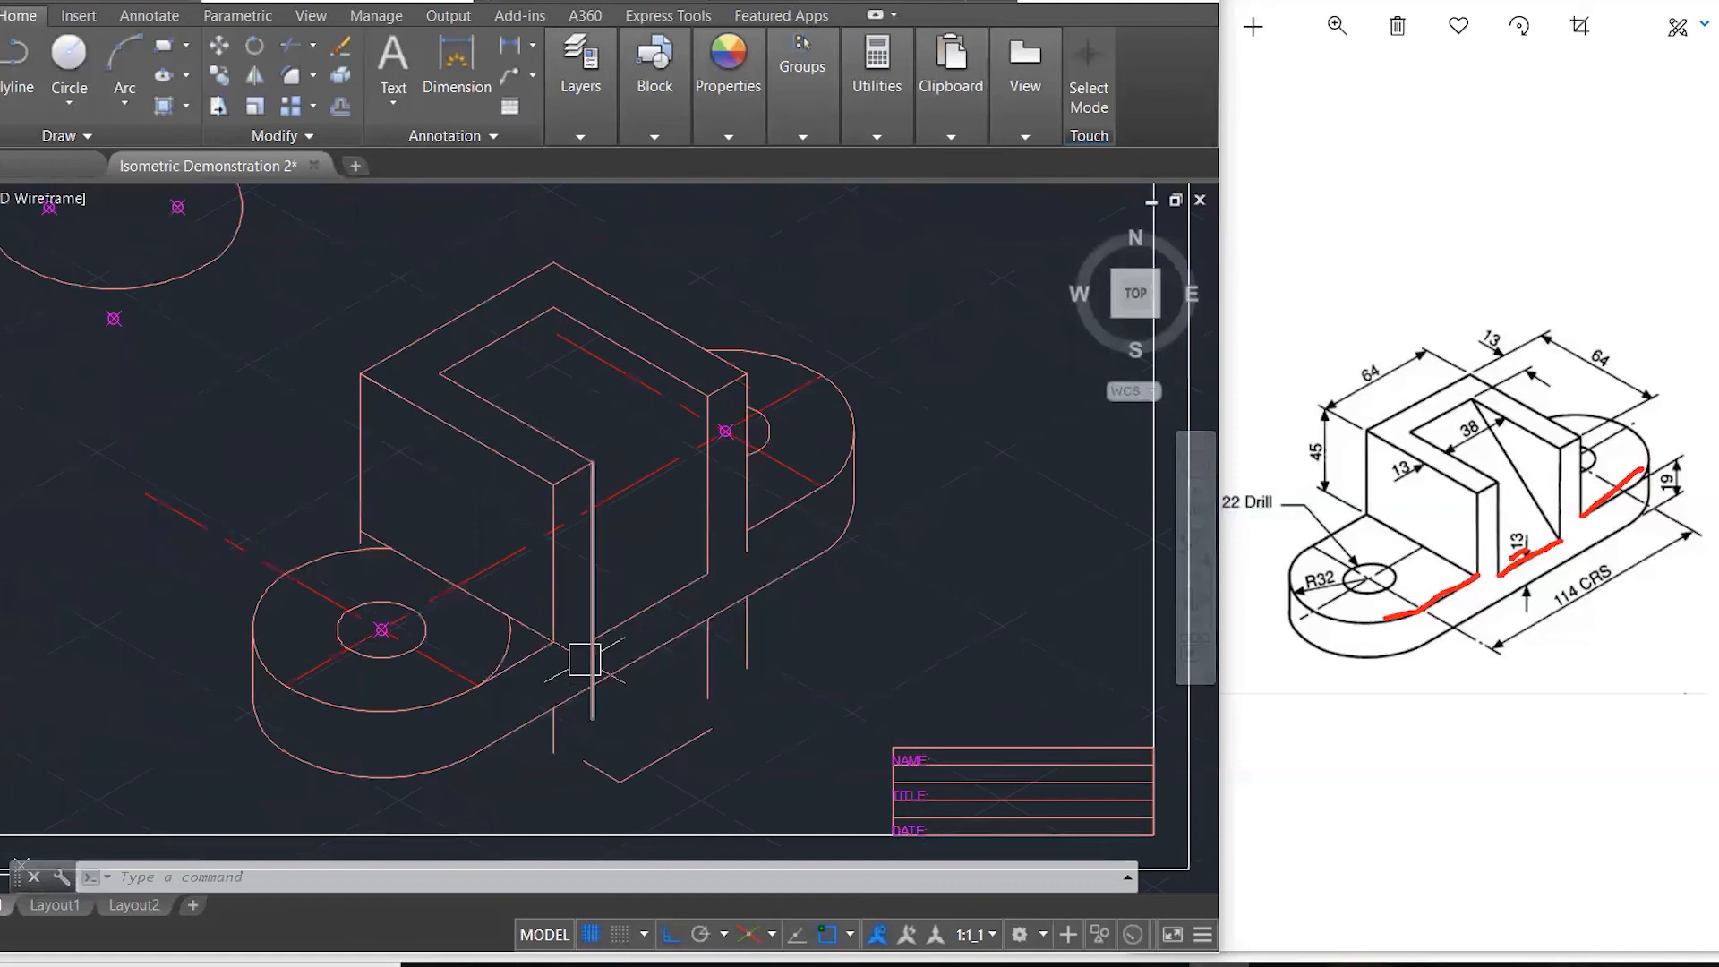
- Fillet the wall verticals into sharp corners with the slot floor line, the far base edge and the block's near bottom edge
type("f")
key("Return")
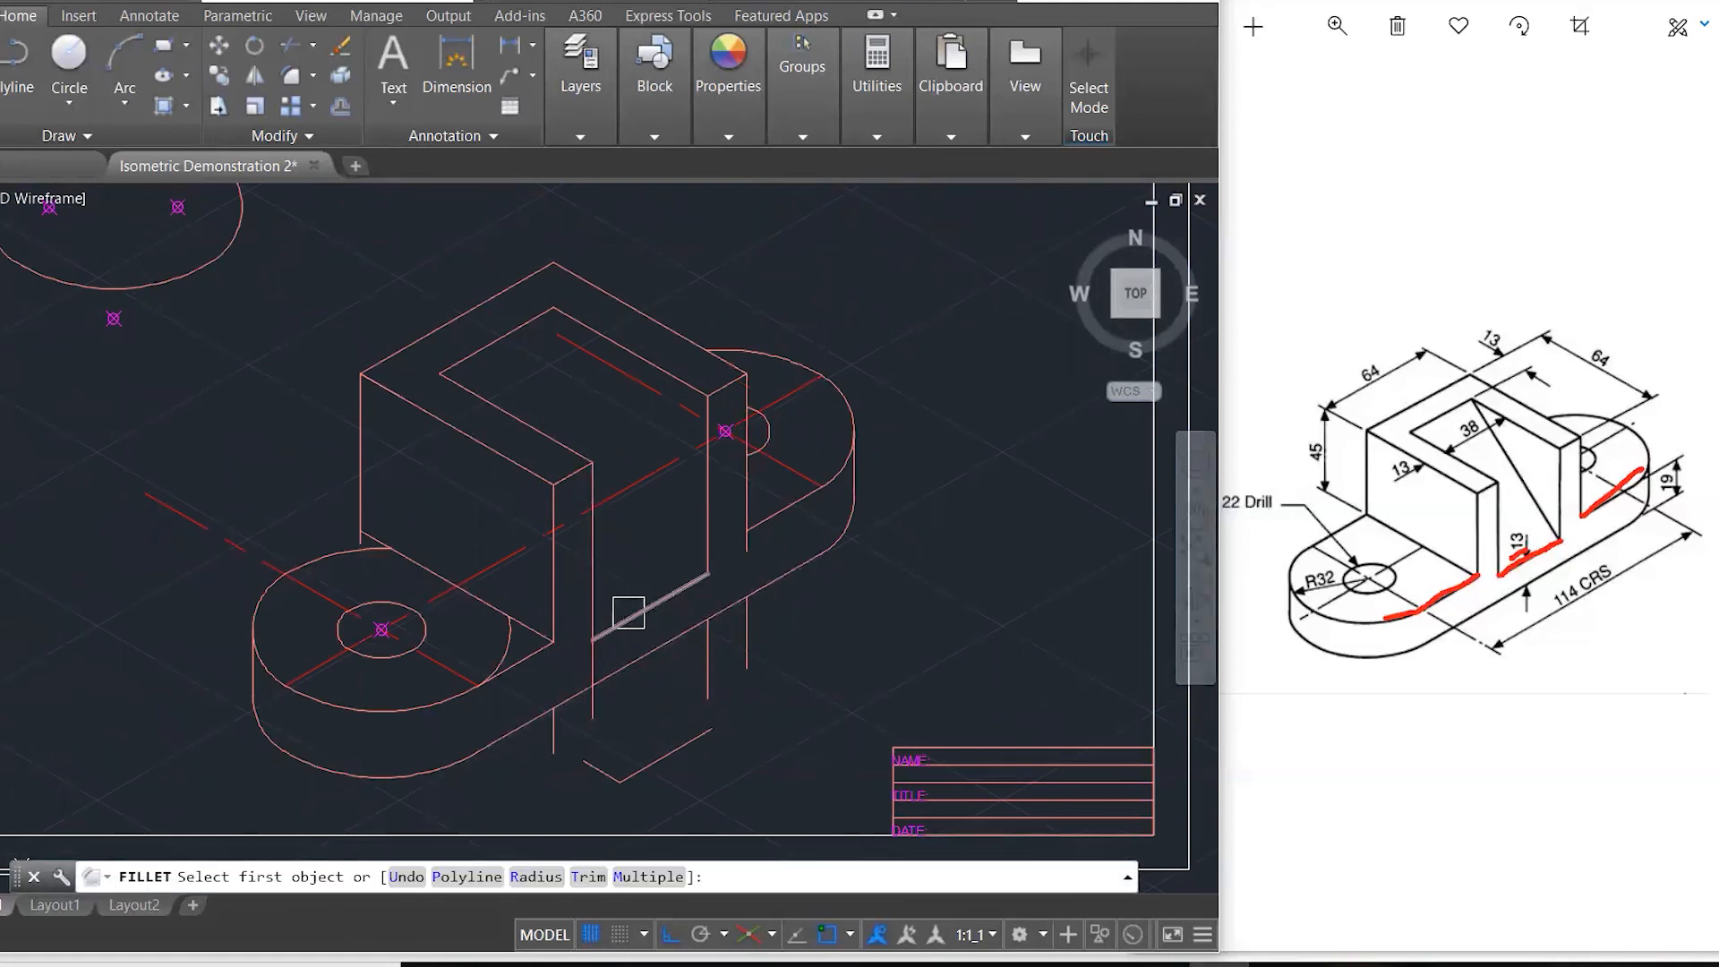
left_click(626, 629)
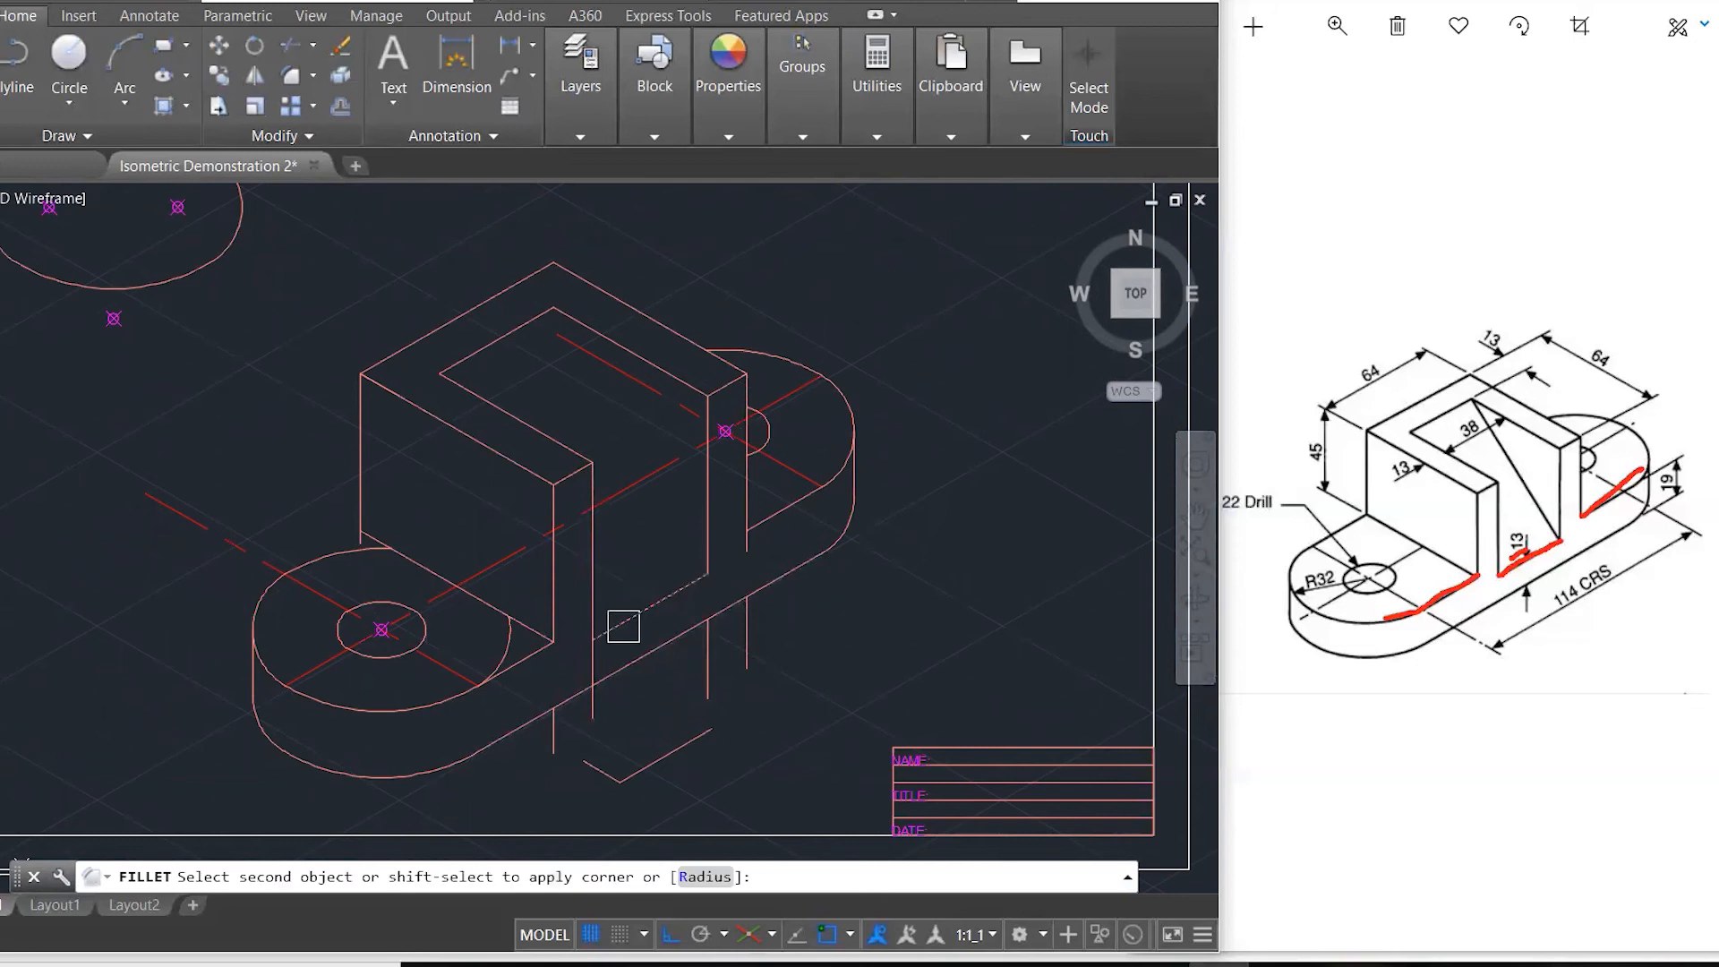
left_click(593, 586)
key("Return")
left_click(791, 503)
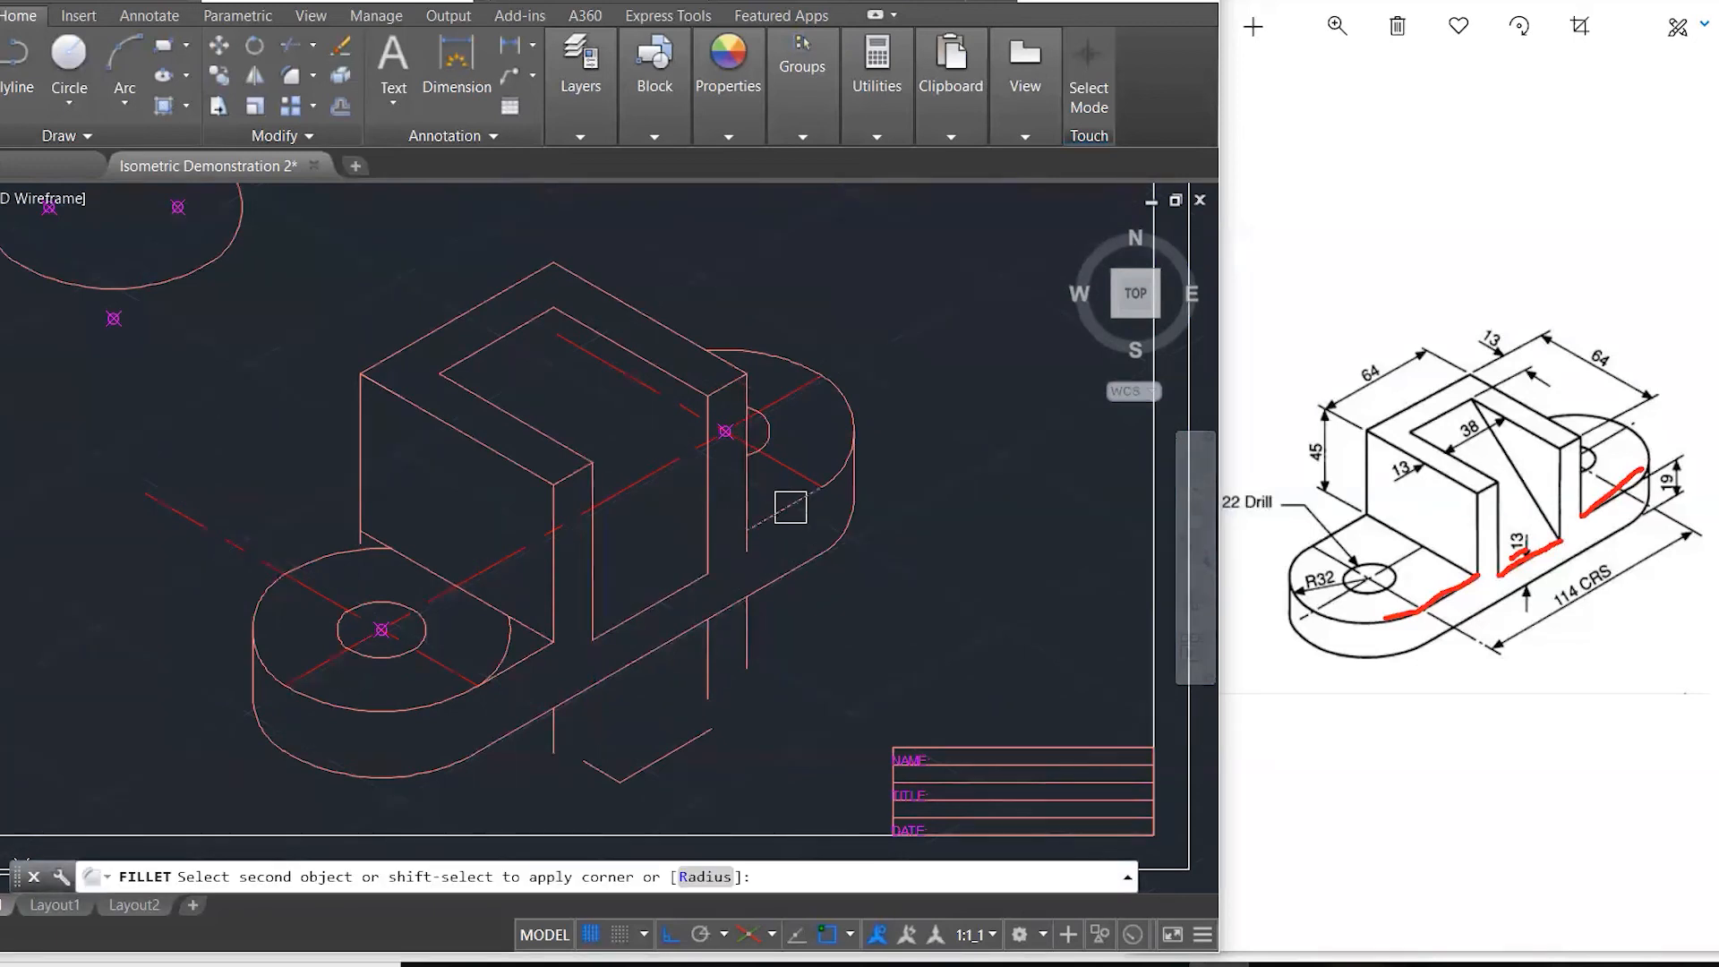
left_click(758, 491)
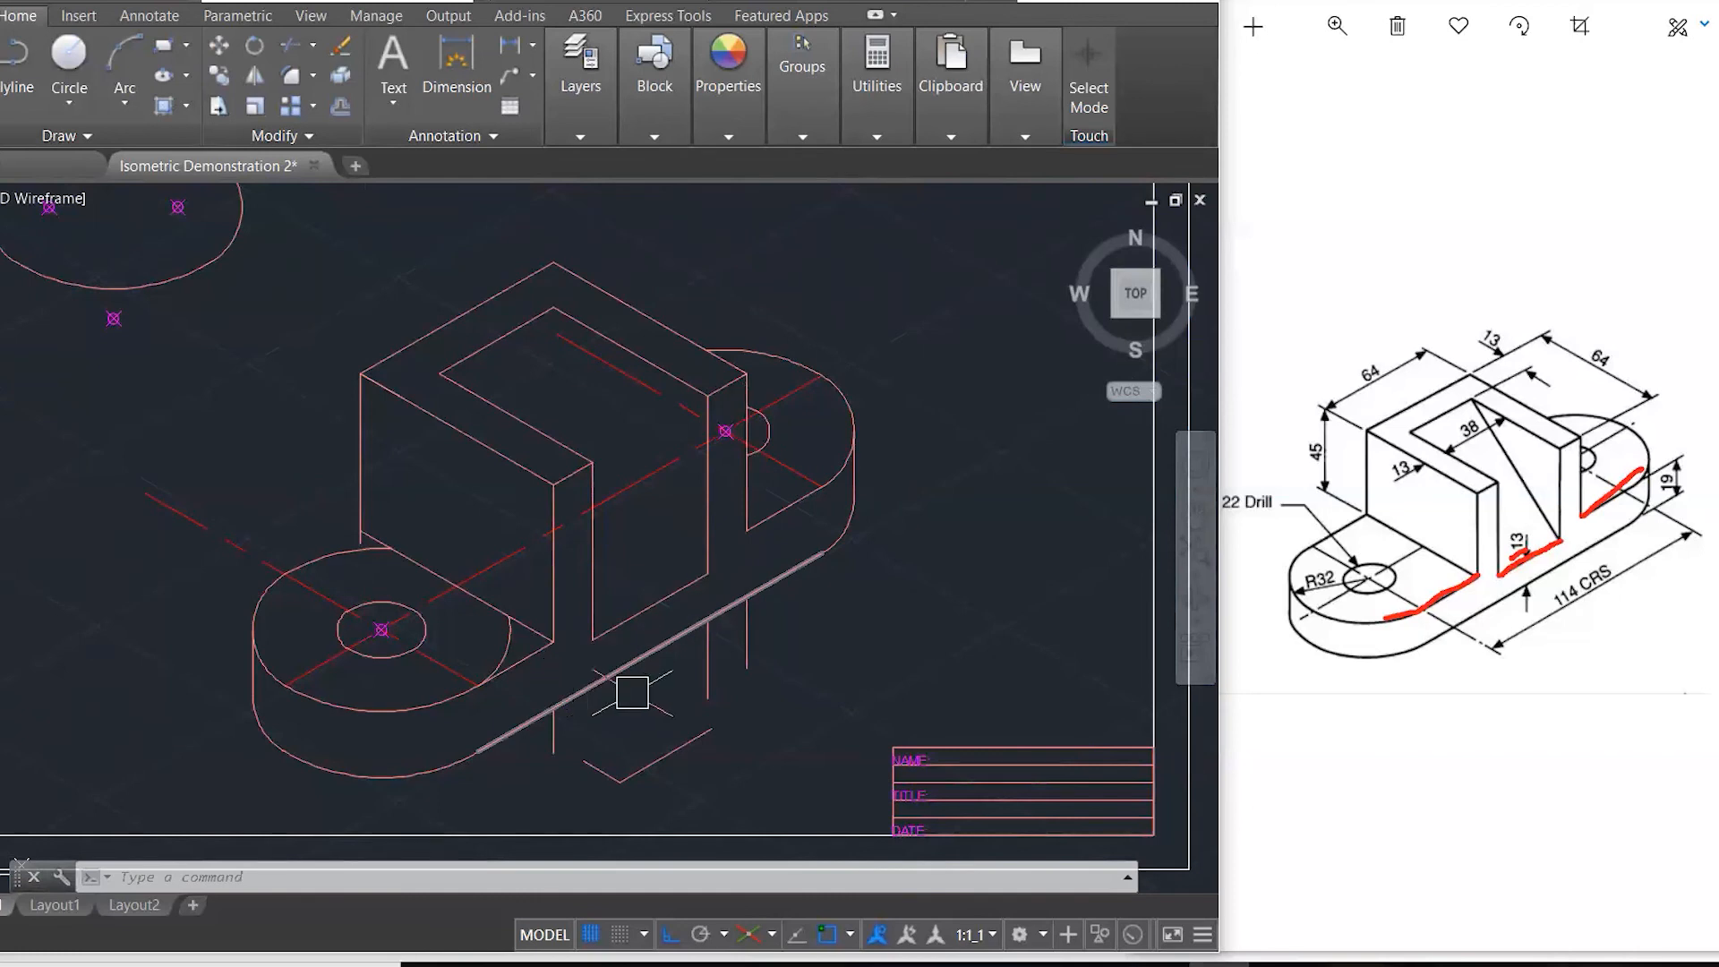
key("Return")
left_click(360, 482)
left_click(412, 538)
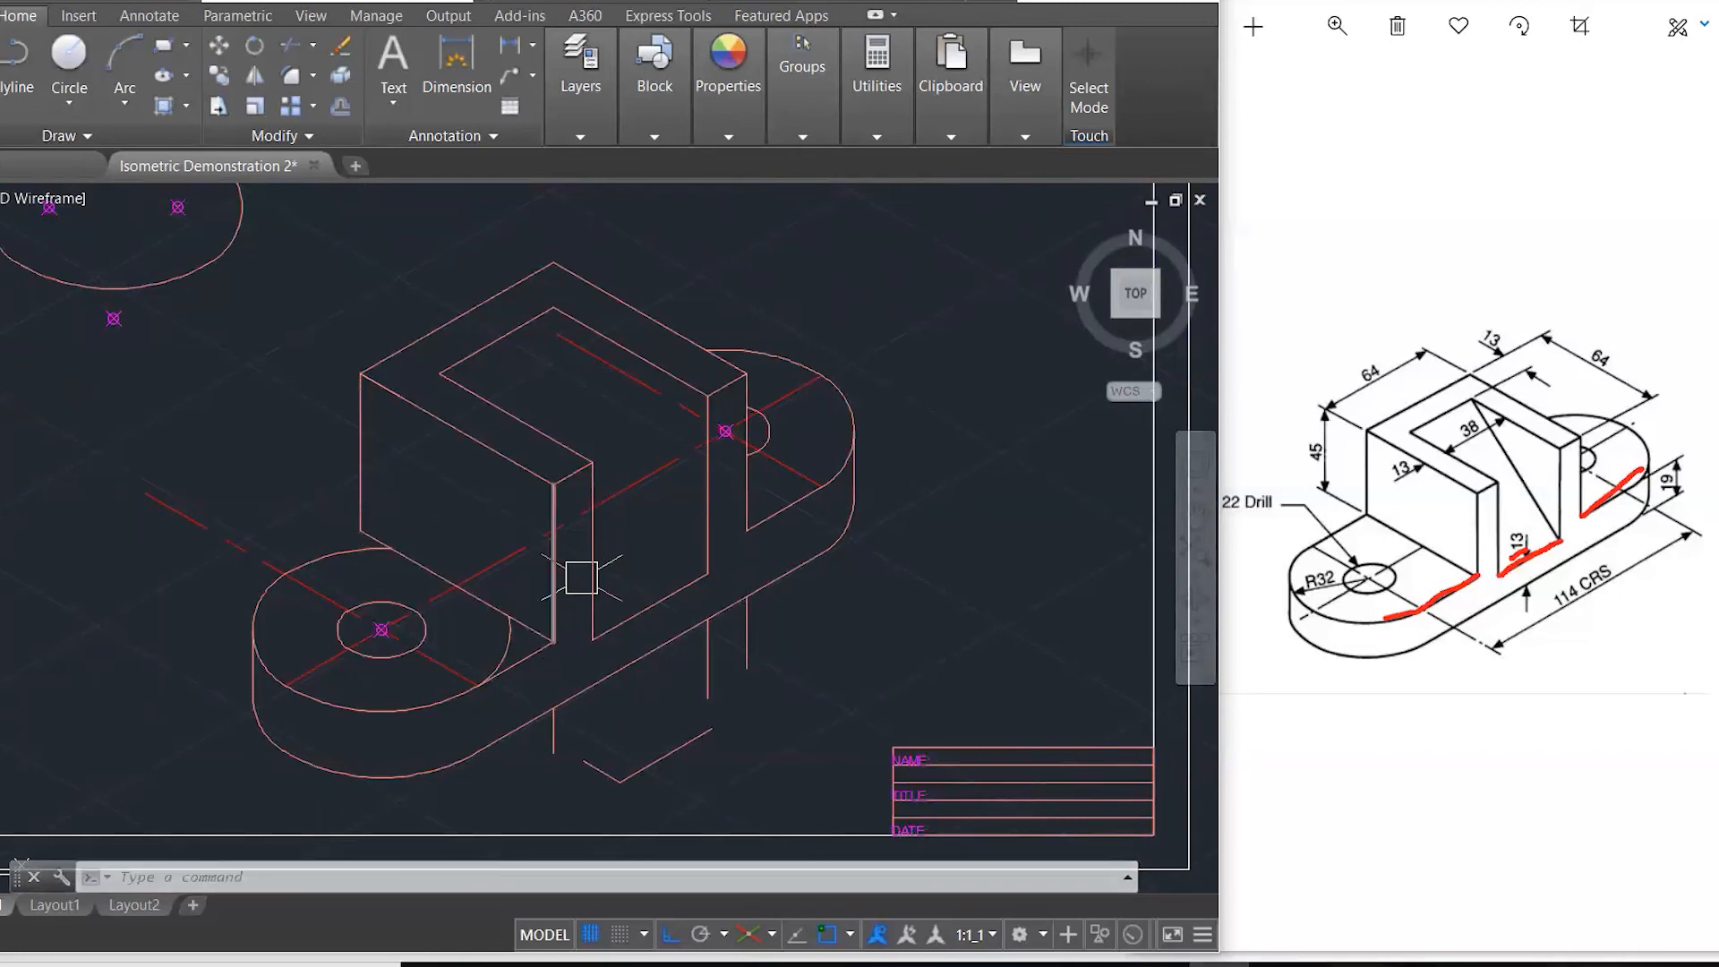
- Delete the leftover vertical stubs and the slanted line fragments below the base's lower front edge
left_click(543, 743)
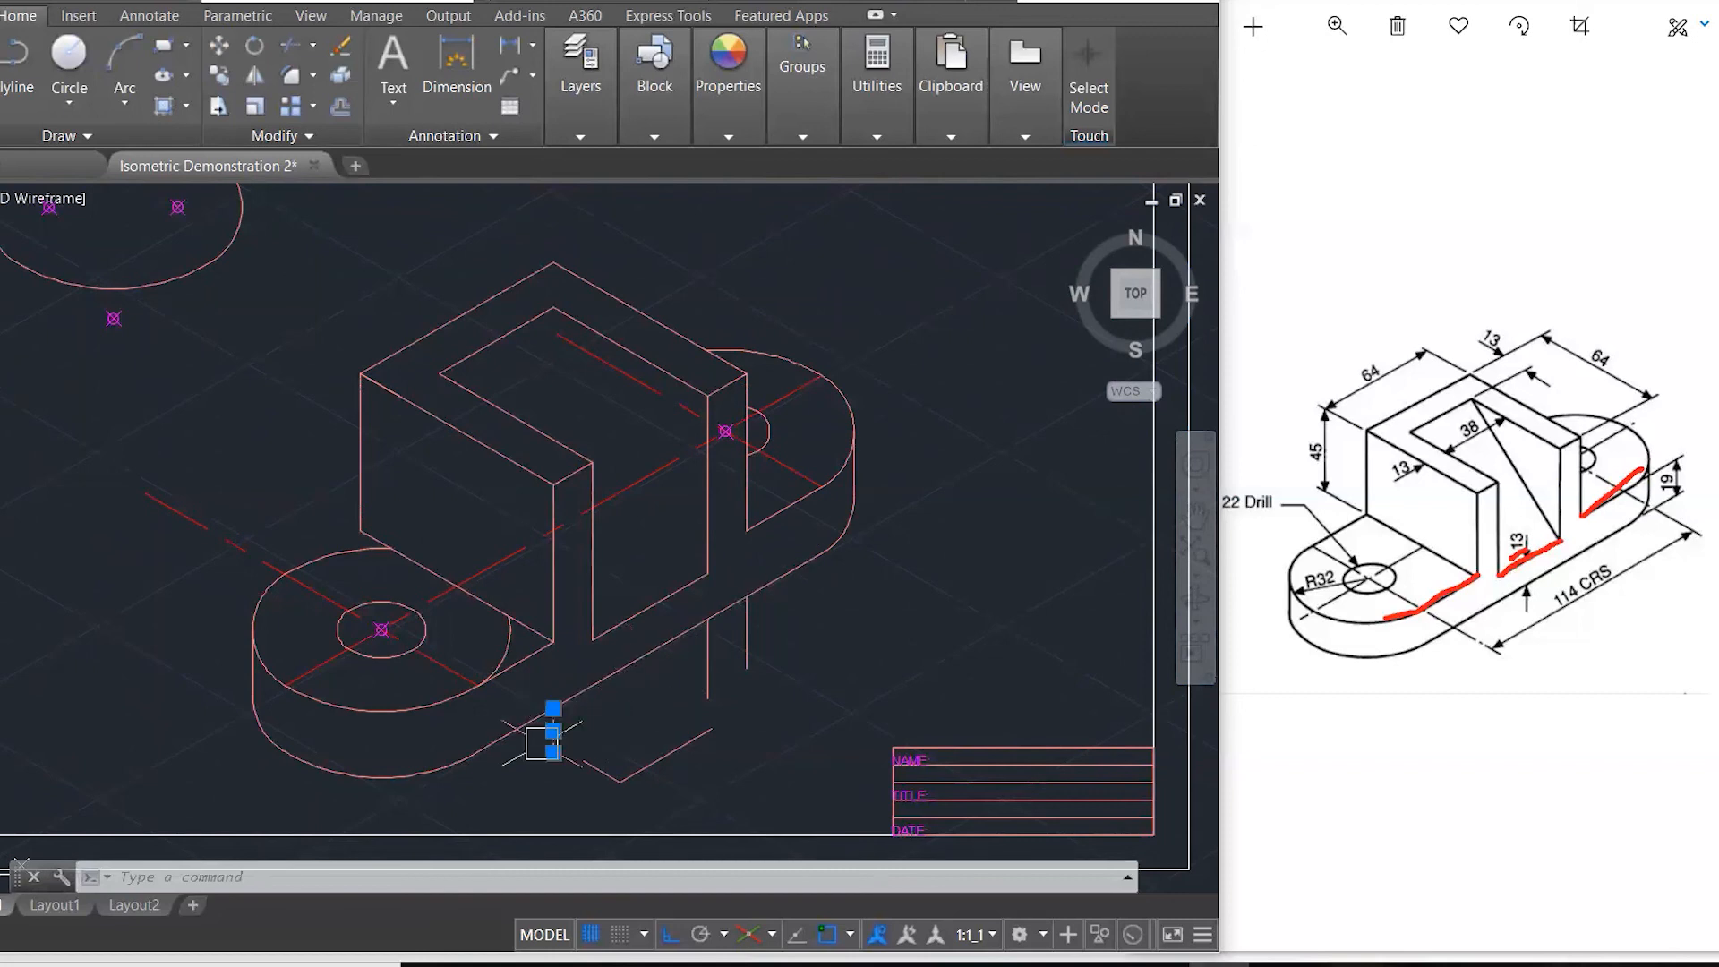
key("Delete")
left_click(788, 598)
left_click(703, 708)
key("Delete")
key("Delete")
left_click(694, 793)
left_click(559, 764)
key("Delete")
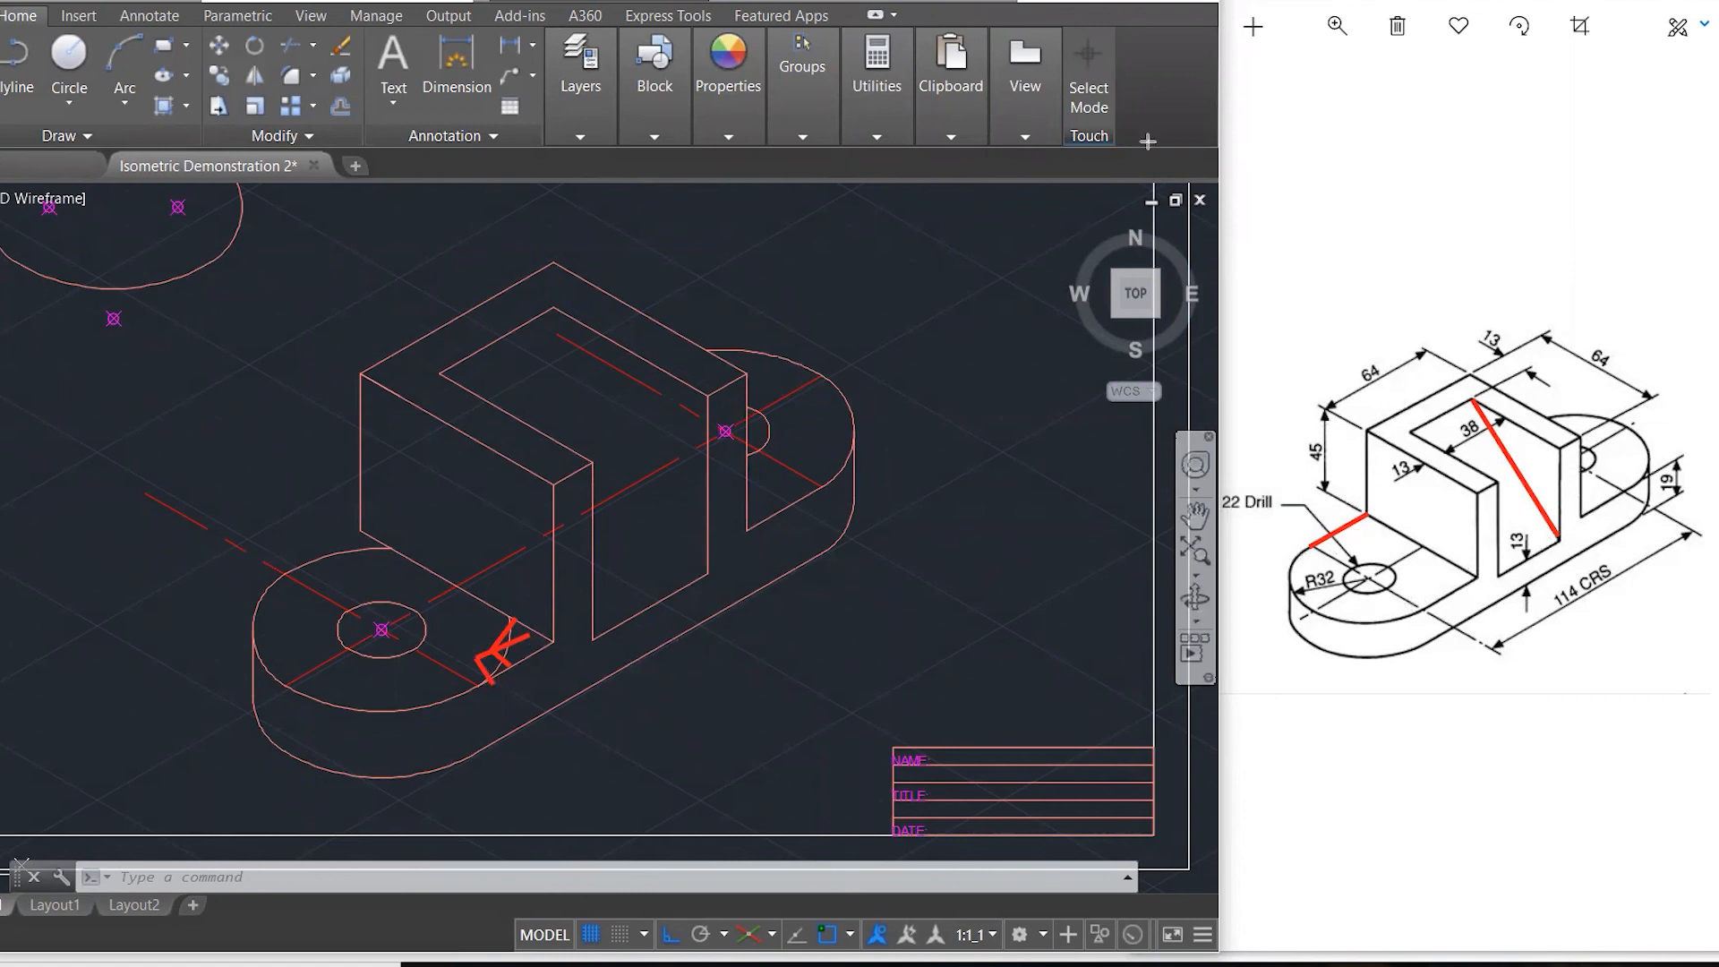
- Draw a diagonal line from the slot's inner back corner on the top face to the far end of the slot floor line
key("Escape")
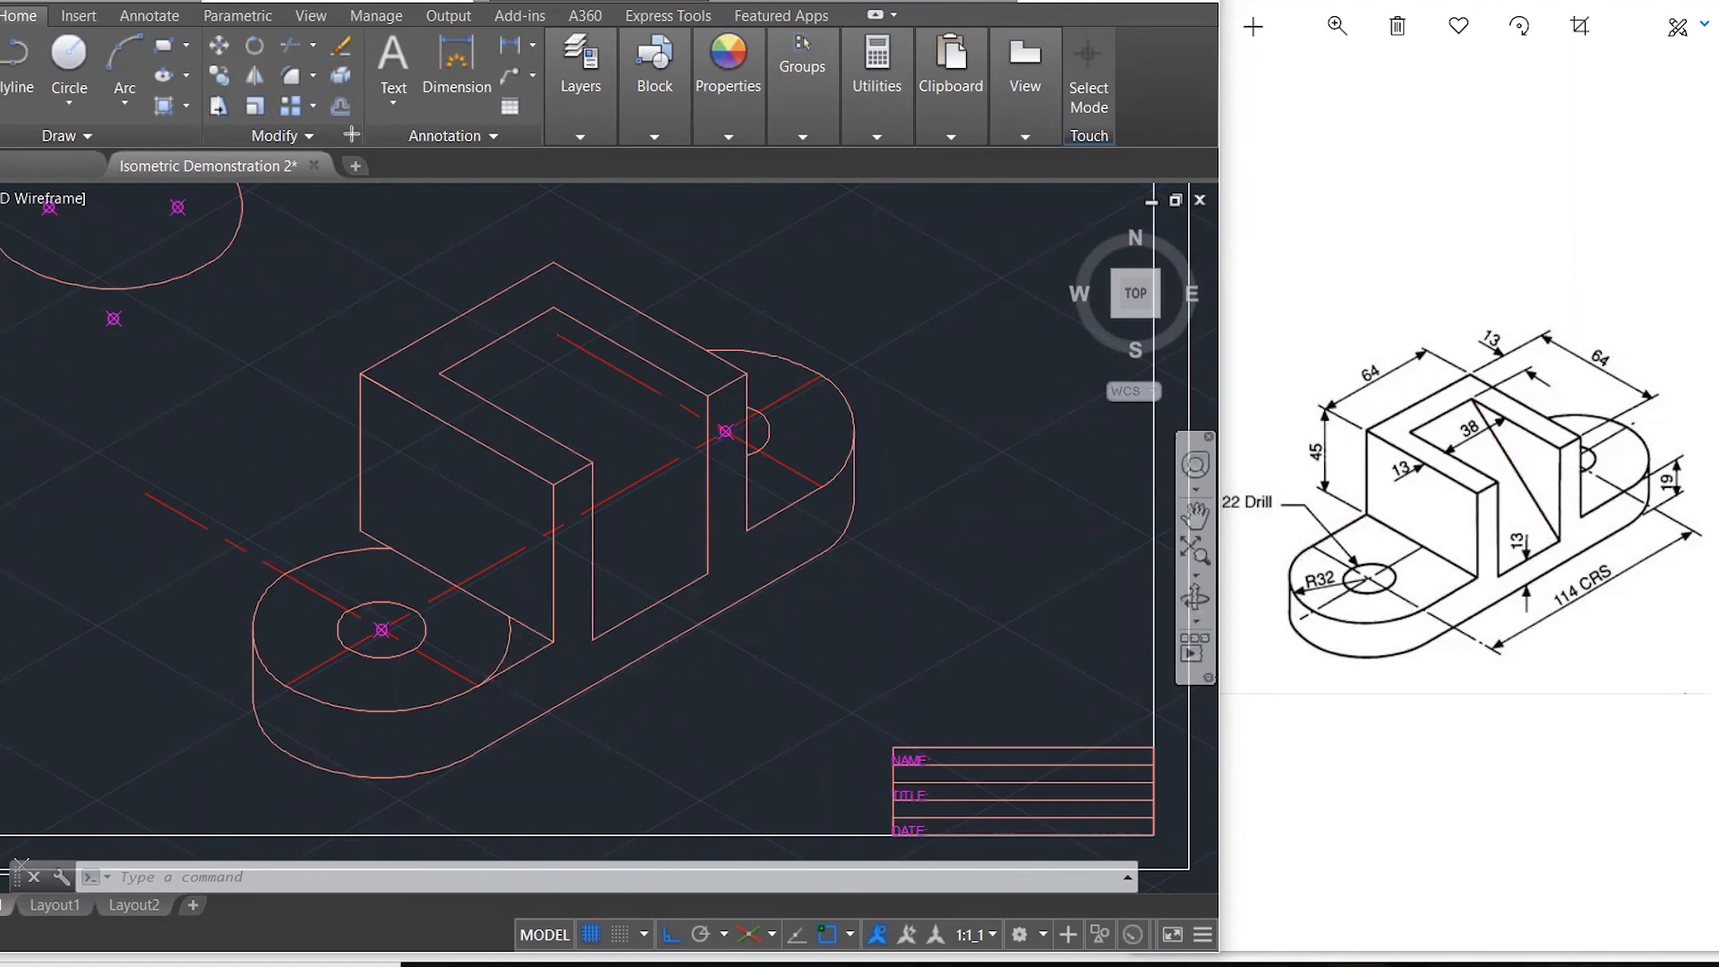
type("l")
key("Return")
left_click(553, 309)
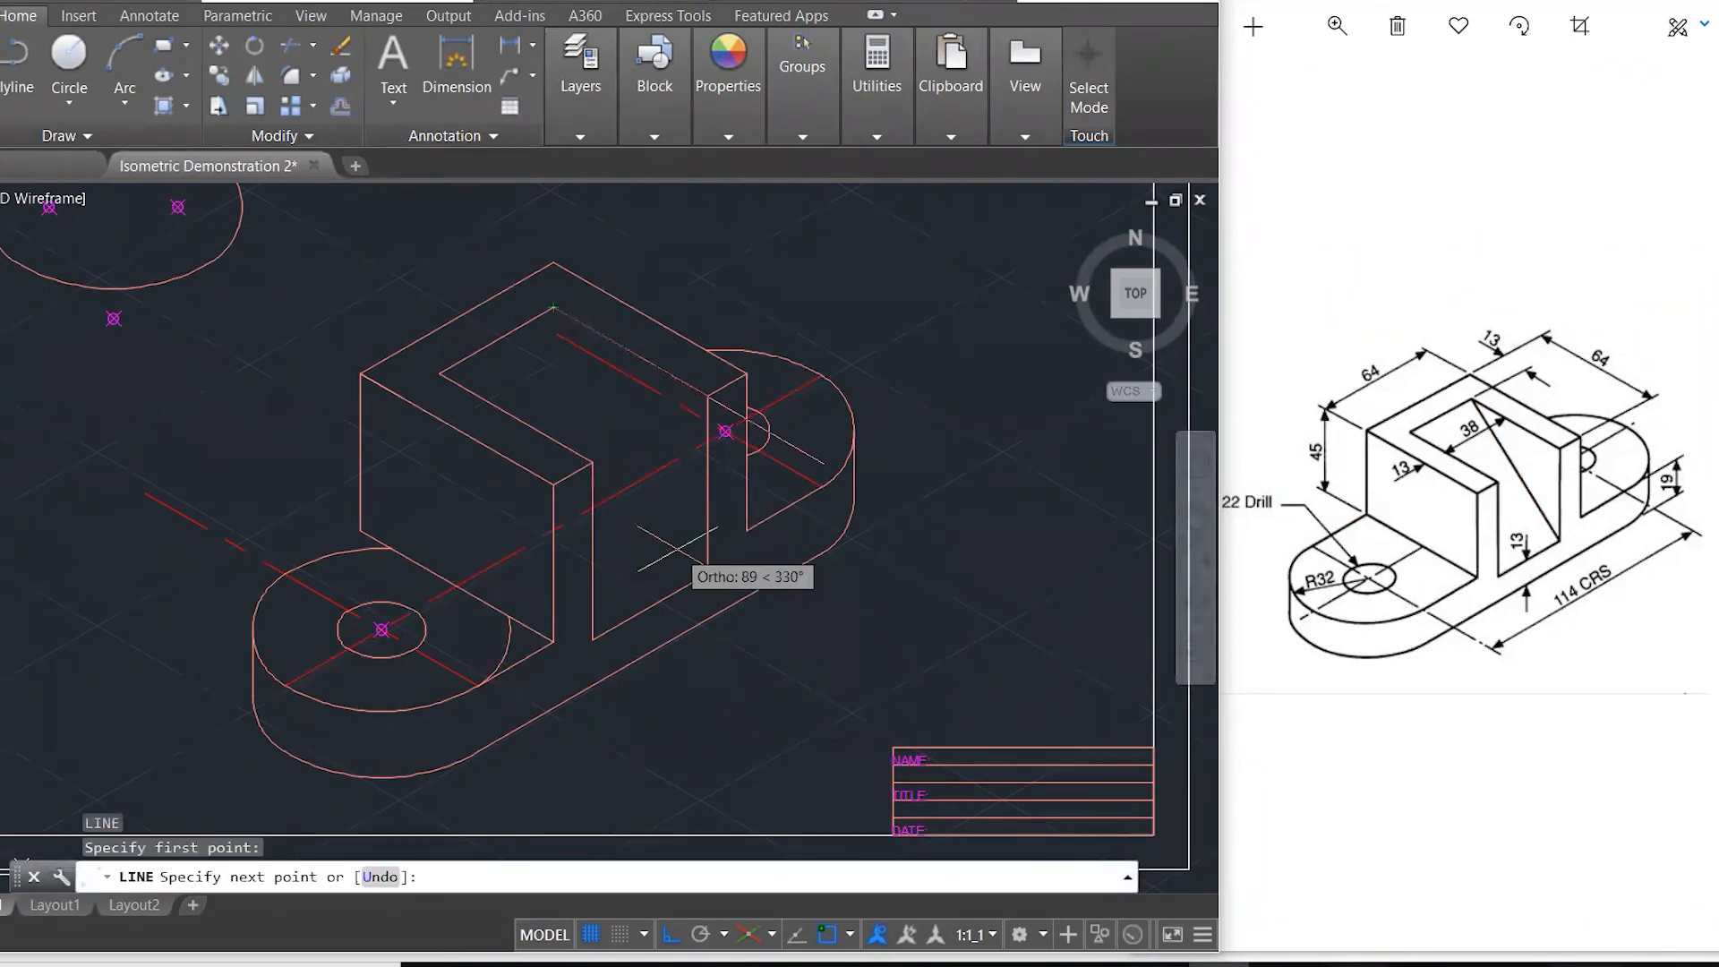
left_click(707, 573)
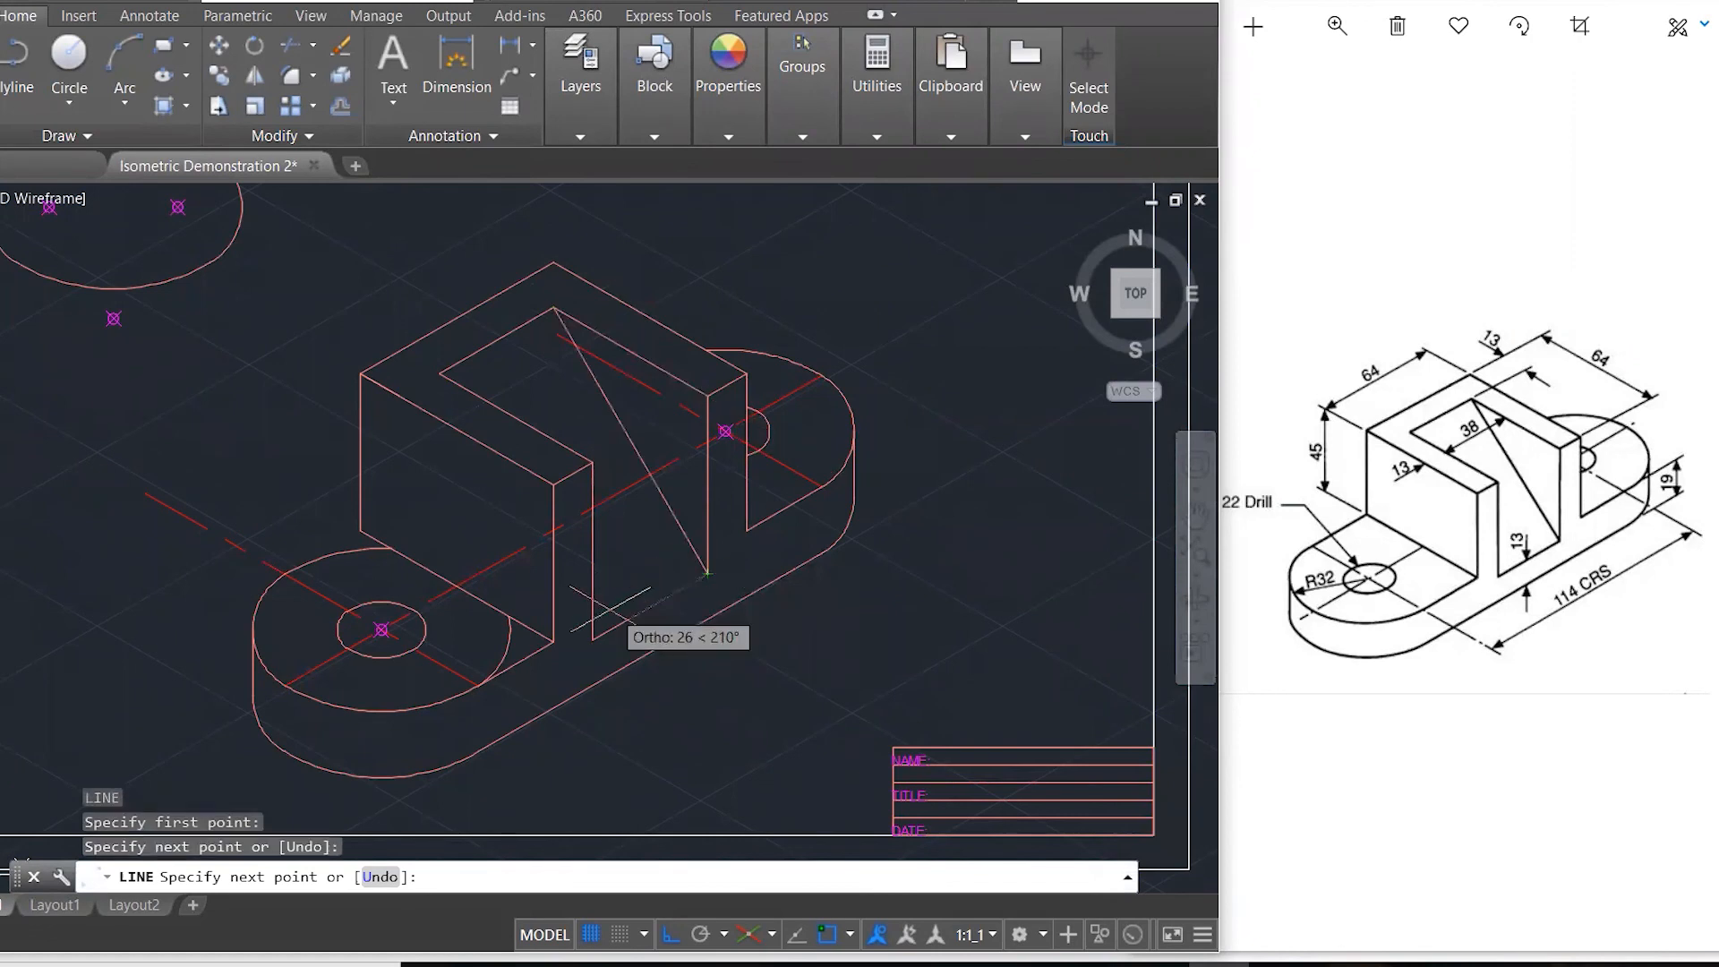
key("Escape")
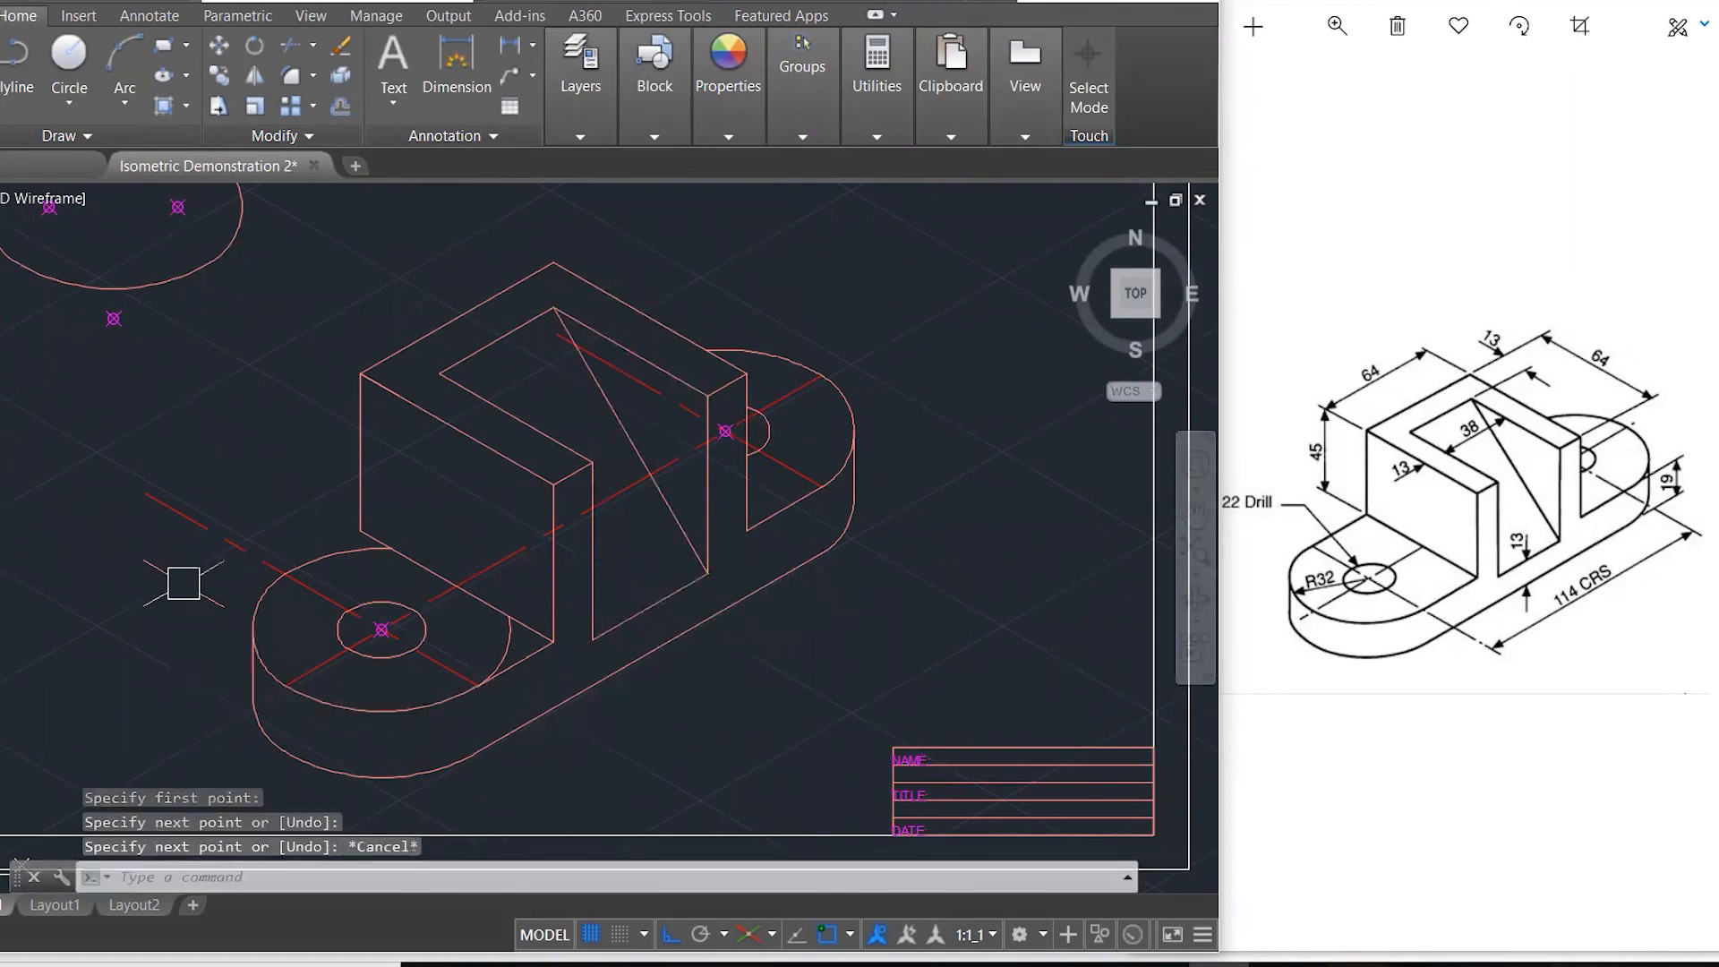
- Draw the base's upper rear edge from the block's rear bottom corner to where the near rounded end's arc meets its centre line
key("Return")
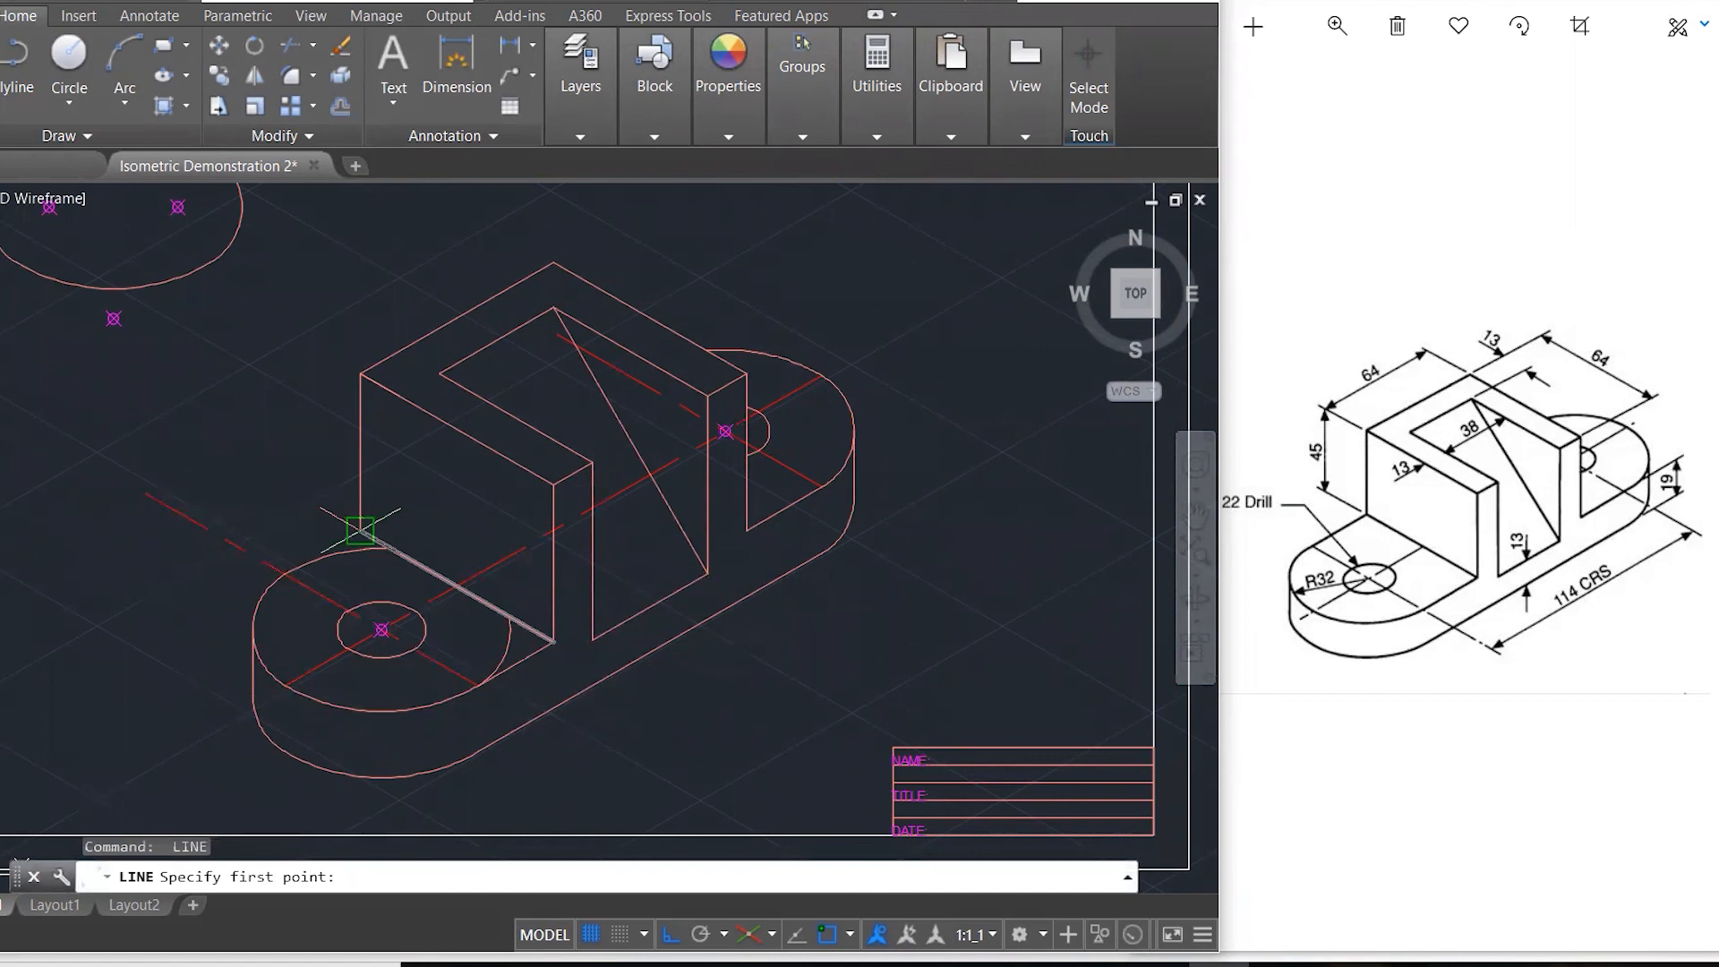
left_click(360, 530)
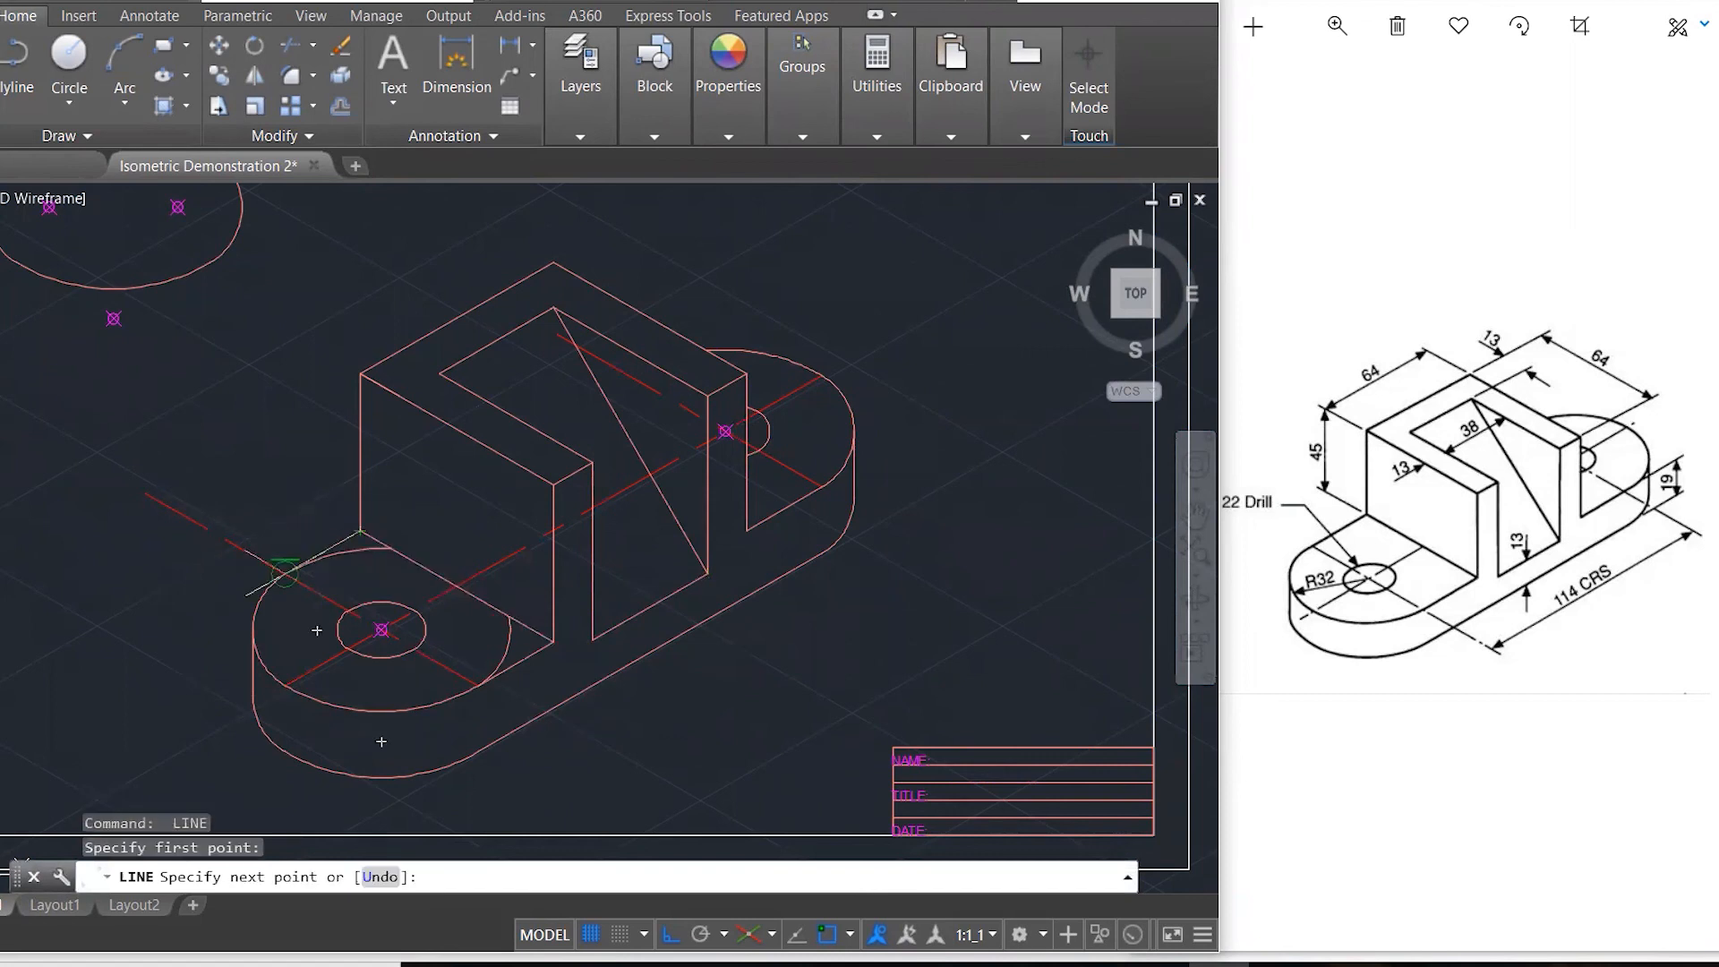
left_click(285, 573)
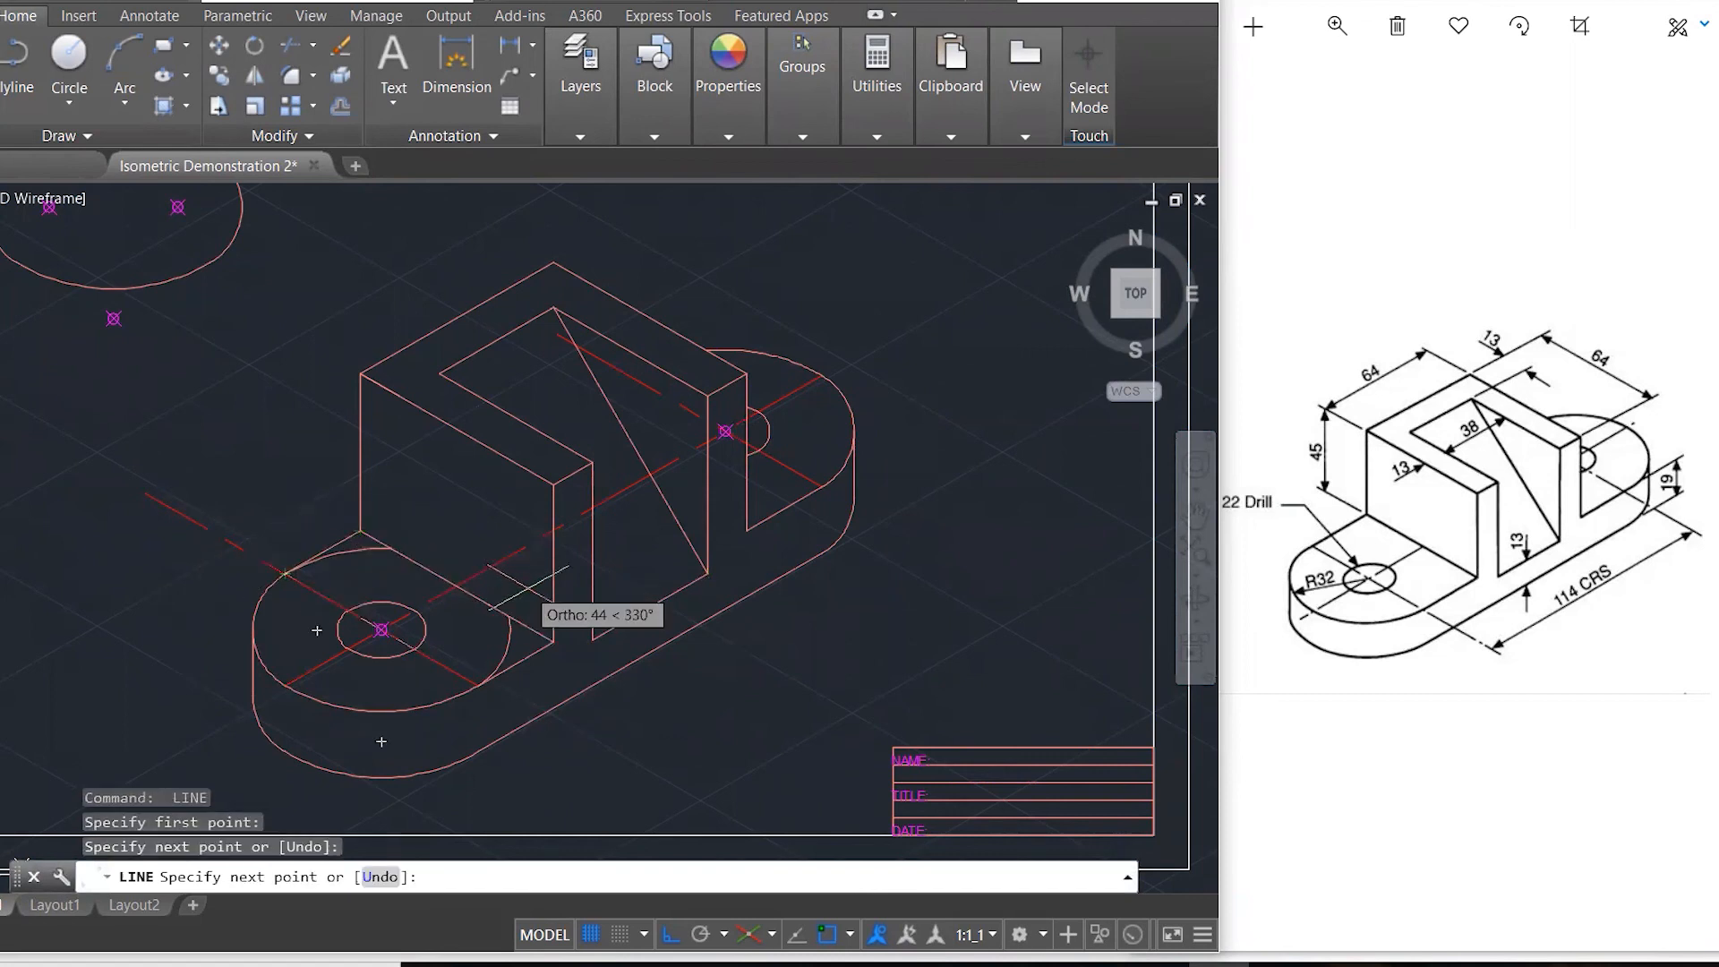
key("Escape")
key("Escape")
- Delete the near rounded end's two excess arc pieces, beside the block and along the new rear edge
left_click(503, 652)
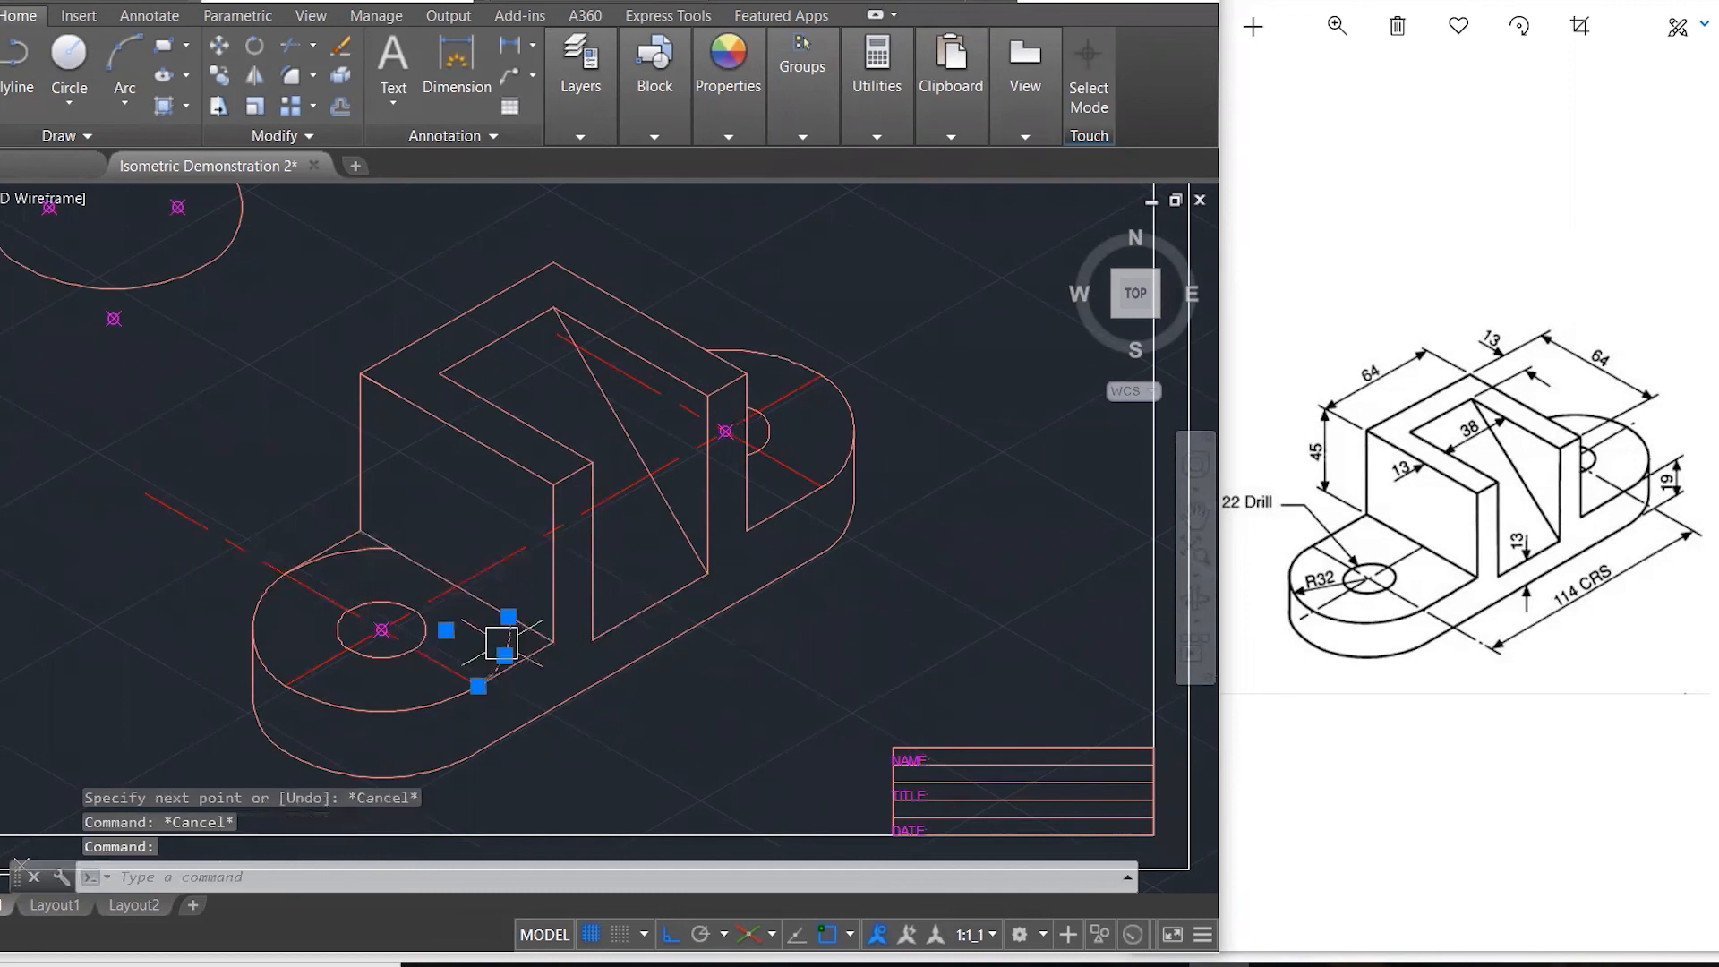
key("Delete")
left_click(342, 564)
key("Delete")
key("ctrl+z")
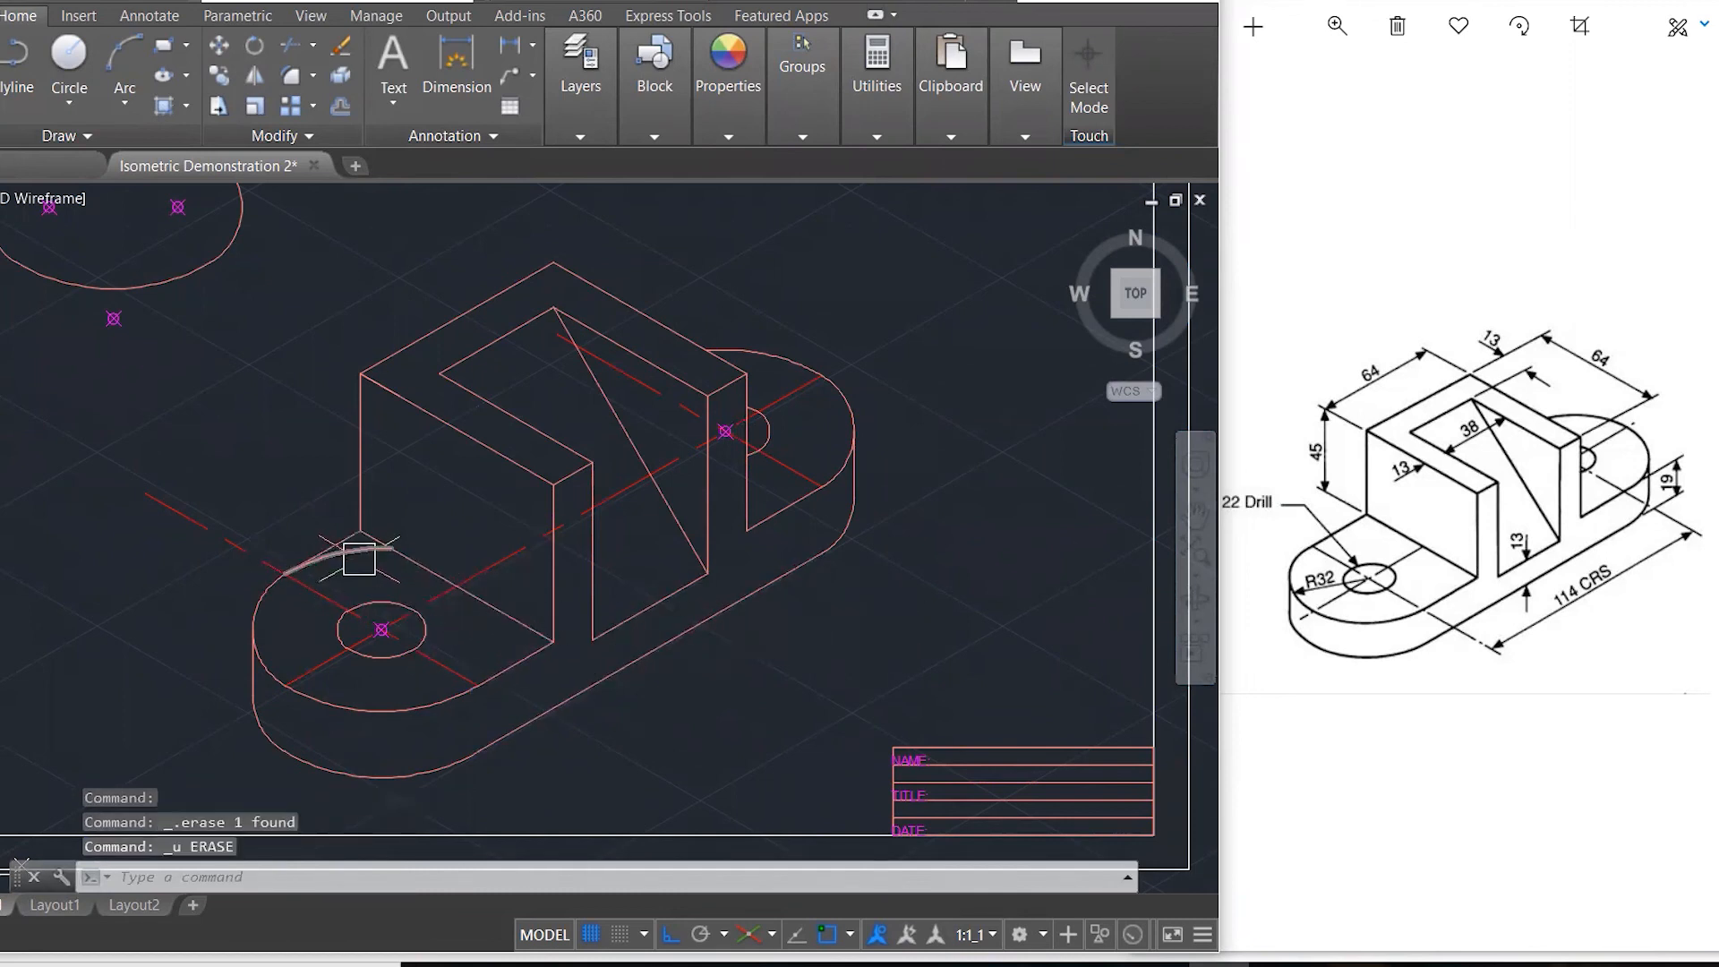
key("Delete")
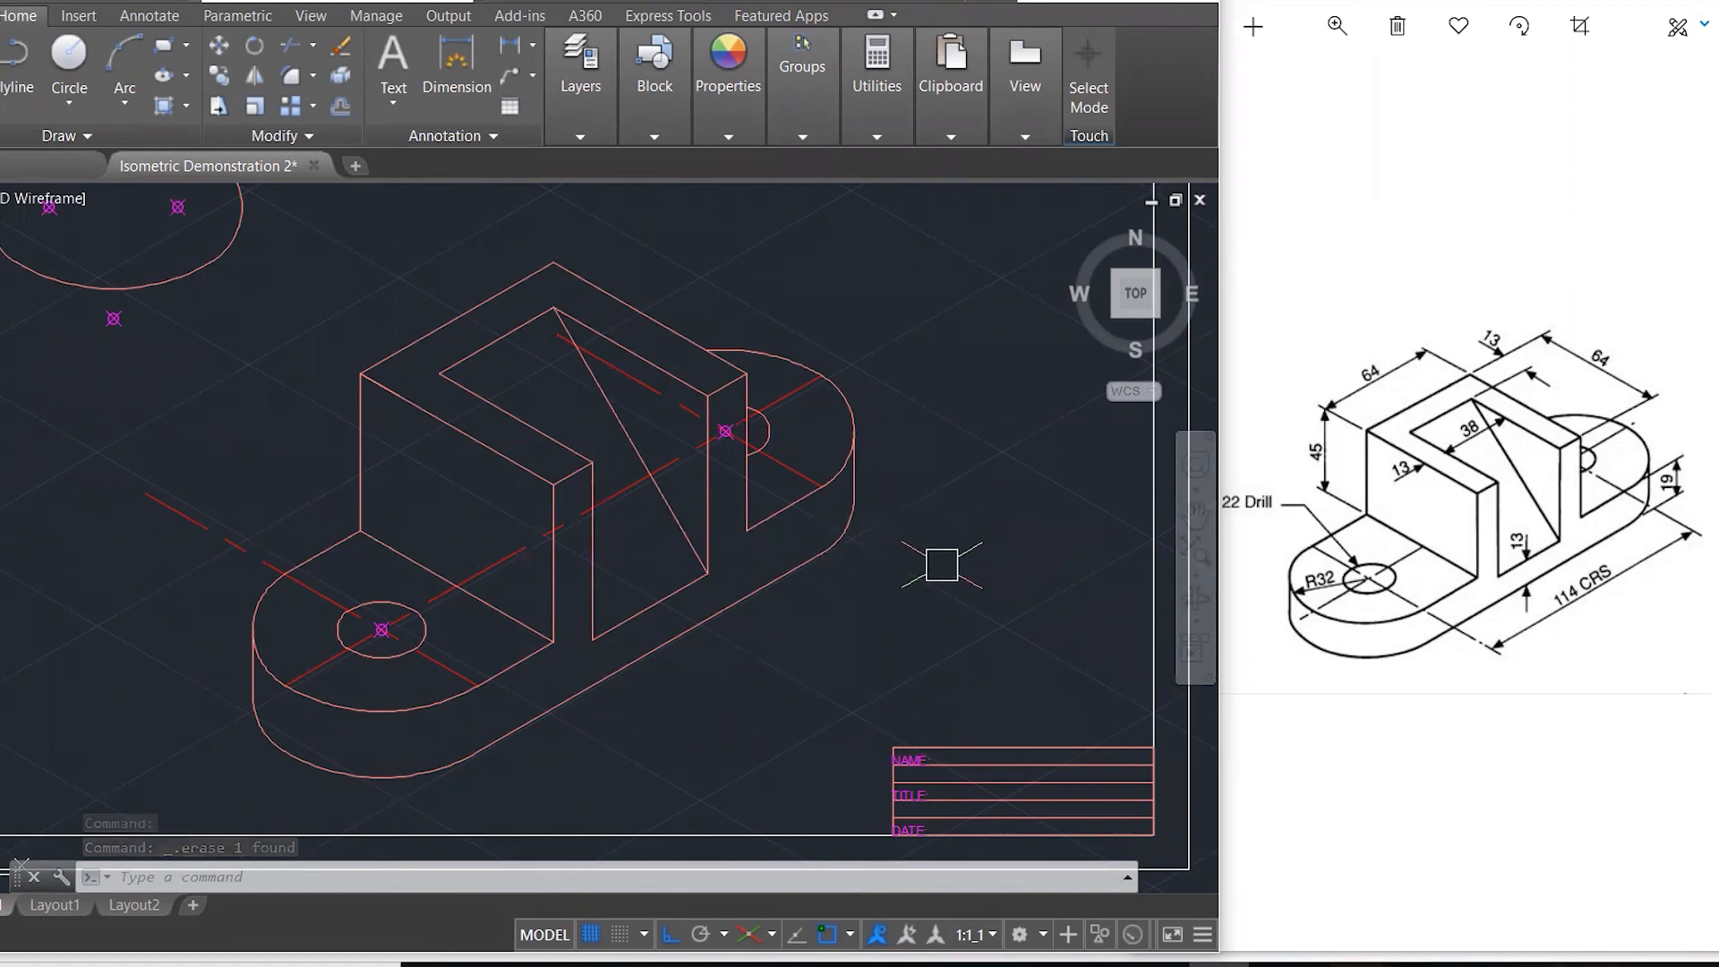
- Turn the CONSTRUCTION layer back on
middle_click_drag(942, 565, 1042, 552)
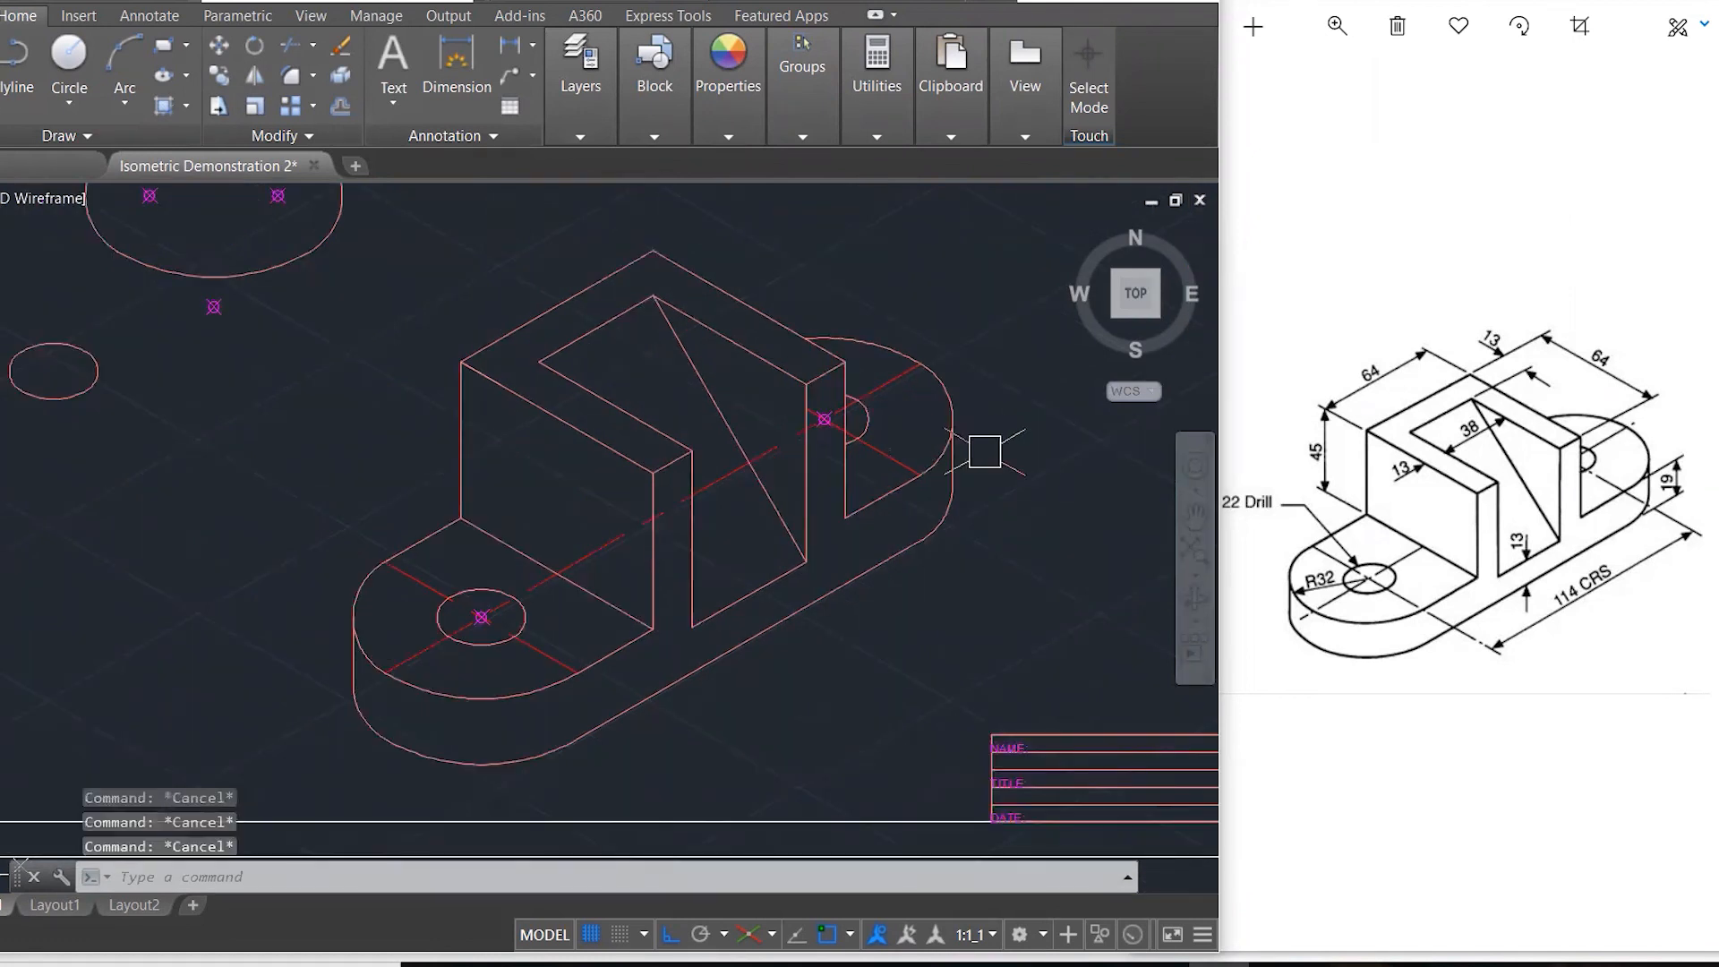
scroll(999, 483, "down", 1)
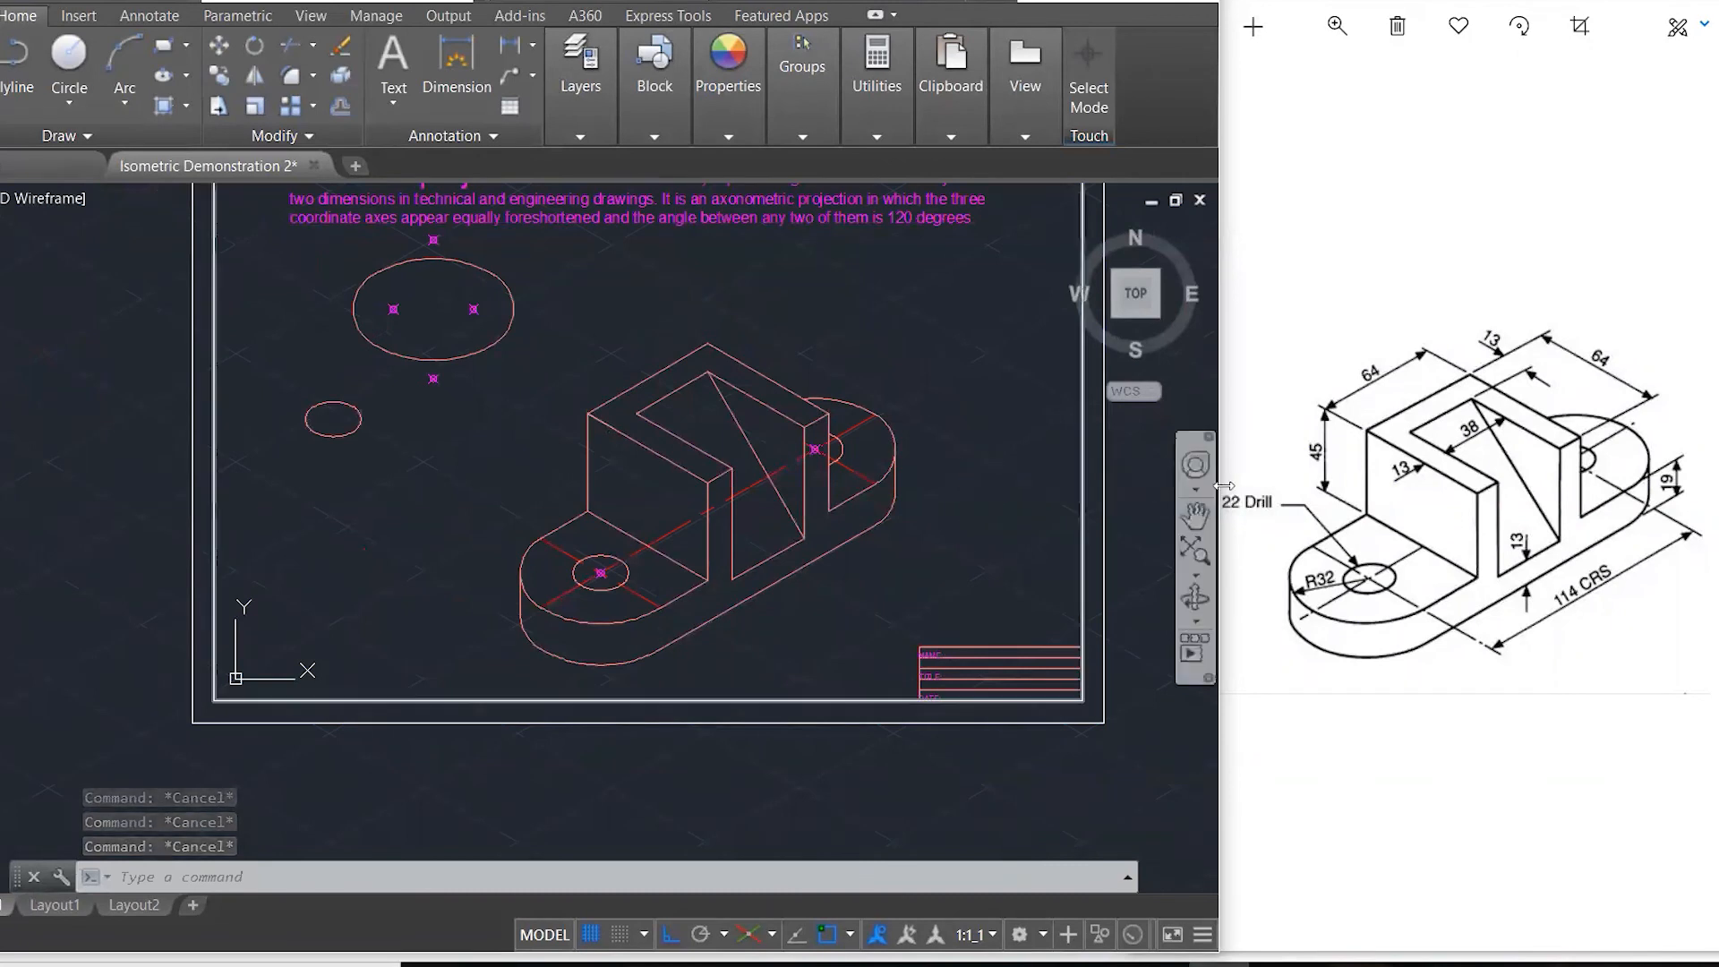
left_click(642, 59)
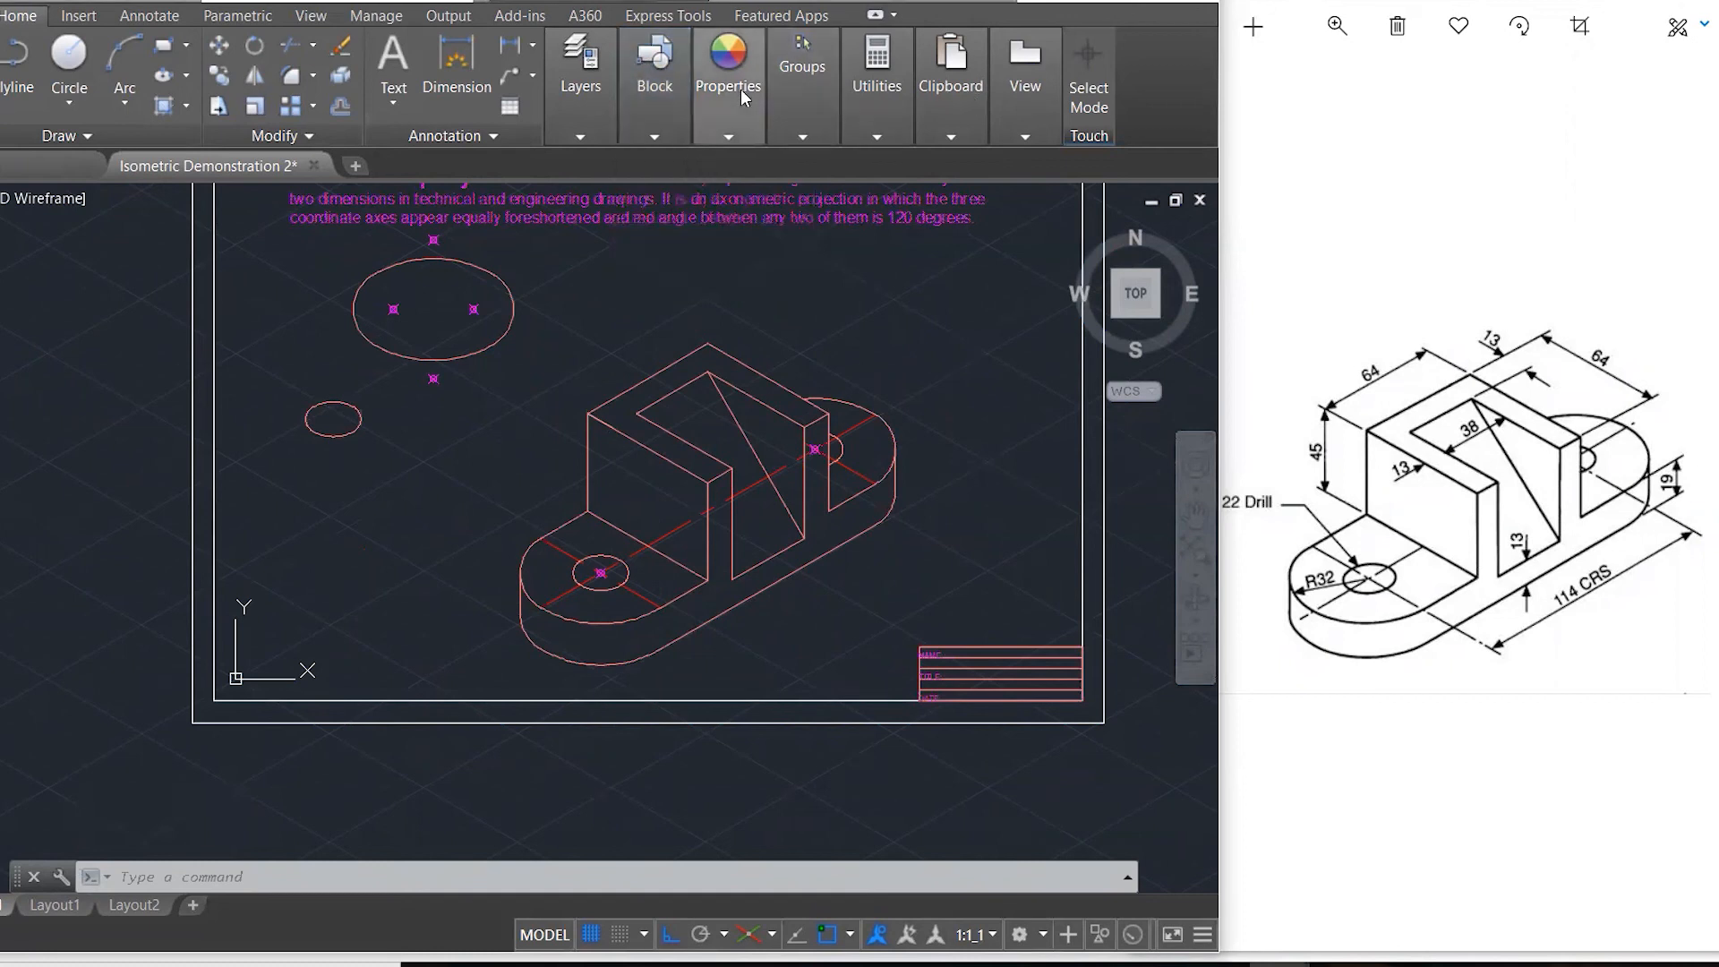
left_click(593, 132)
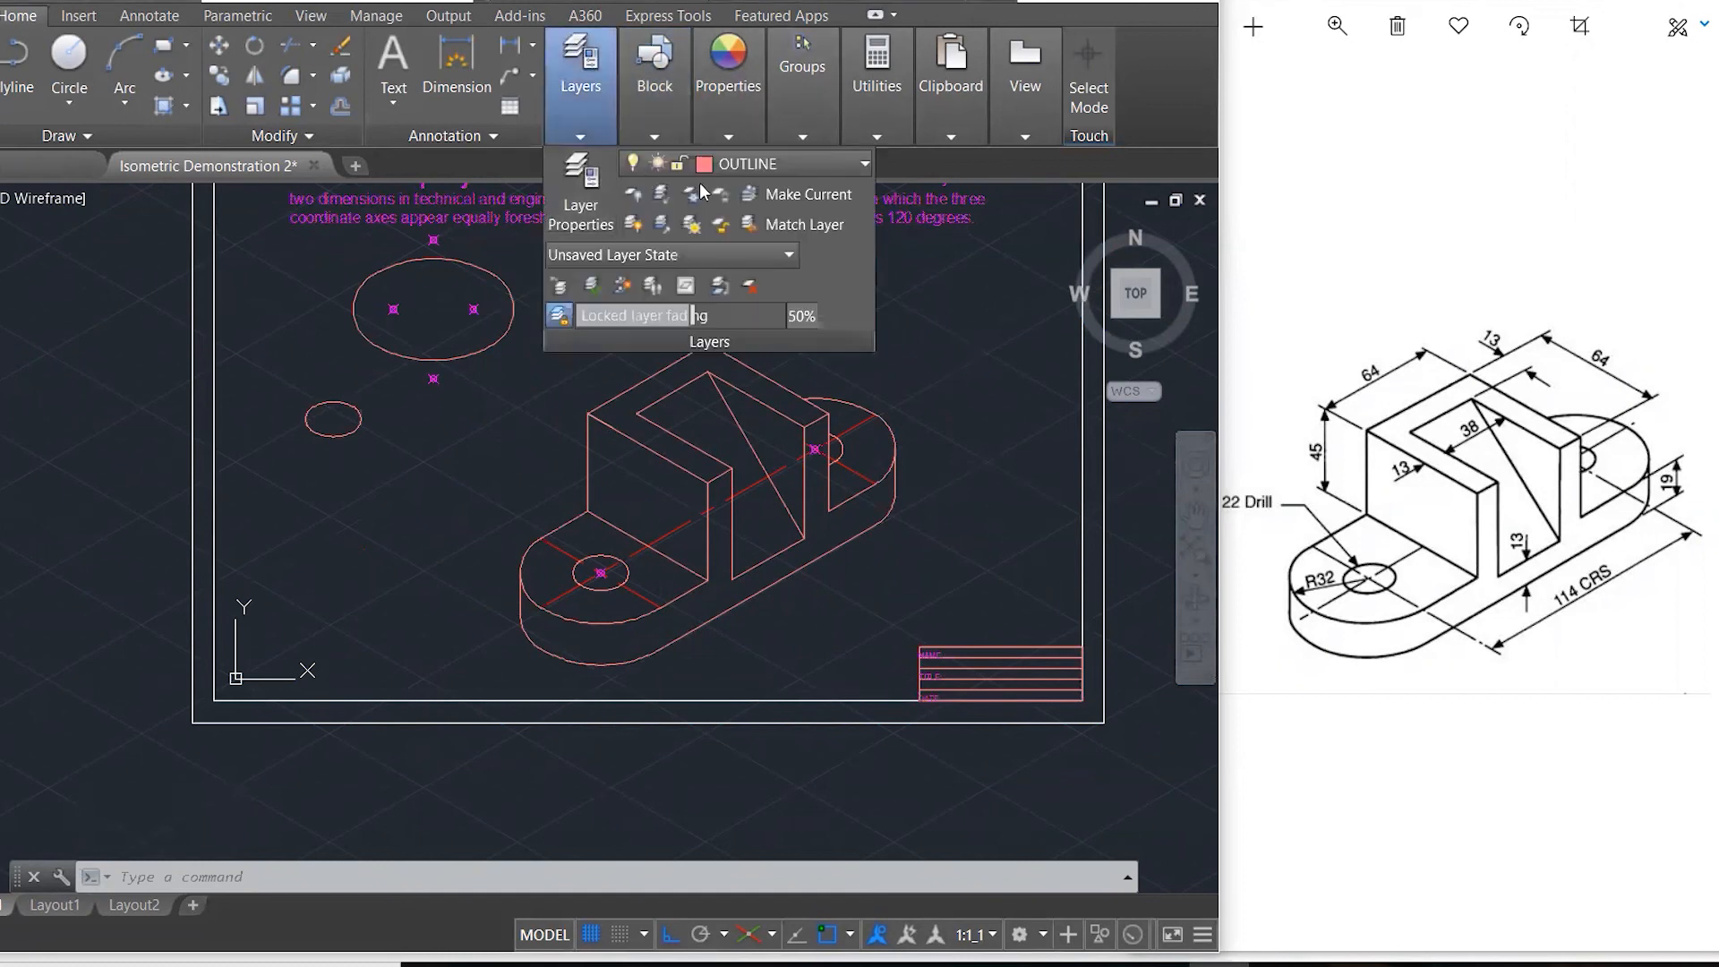
left_click(783, 165)
left_click(637, 251)
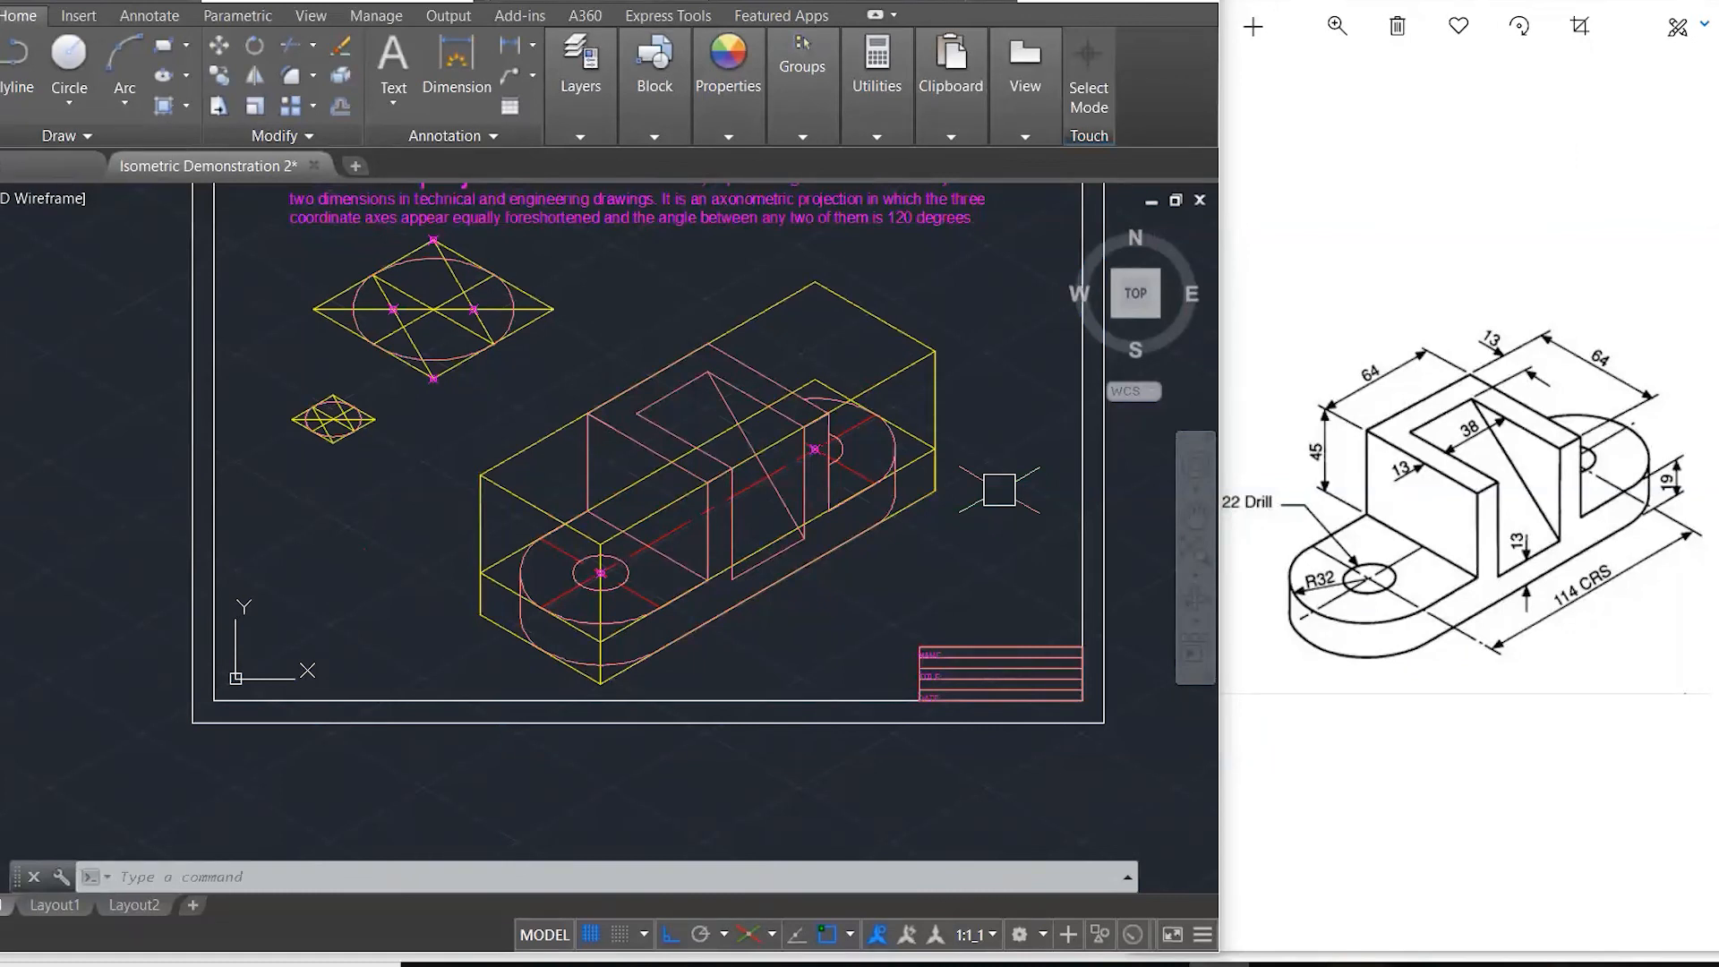
type("DIM")
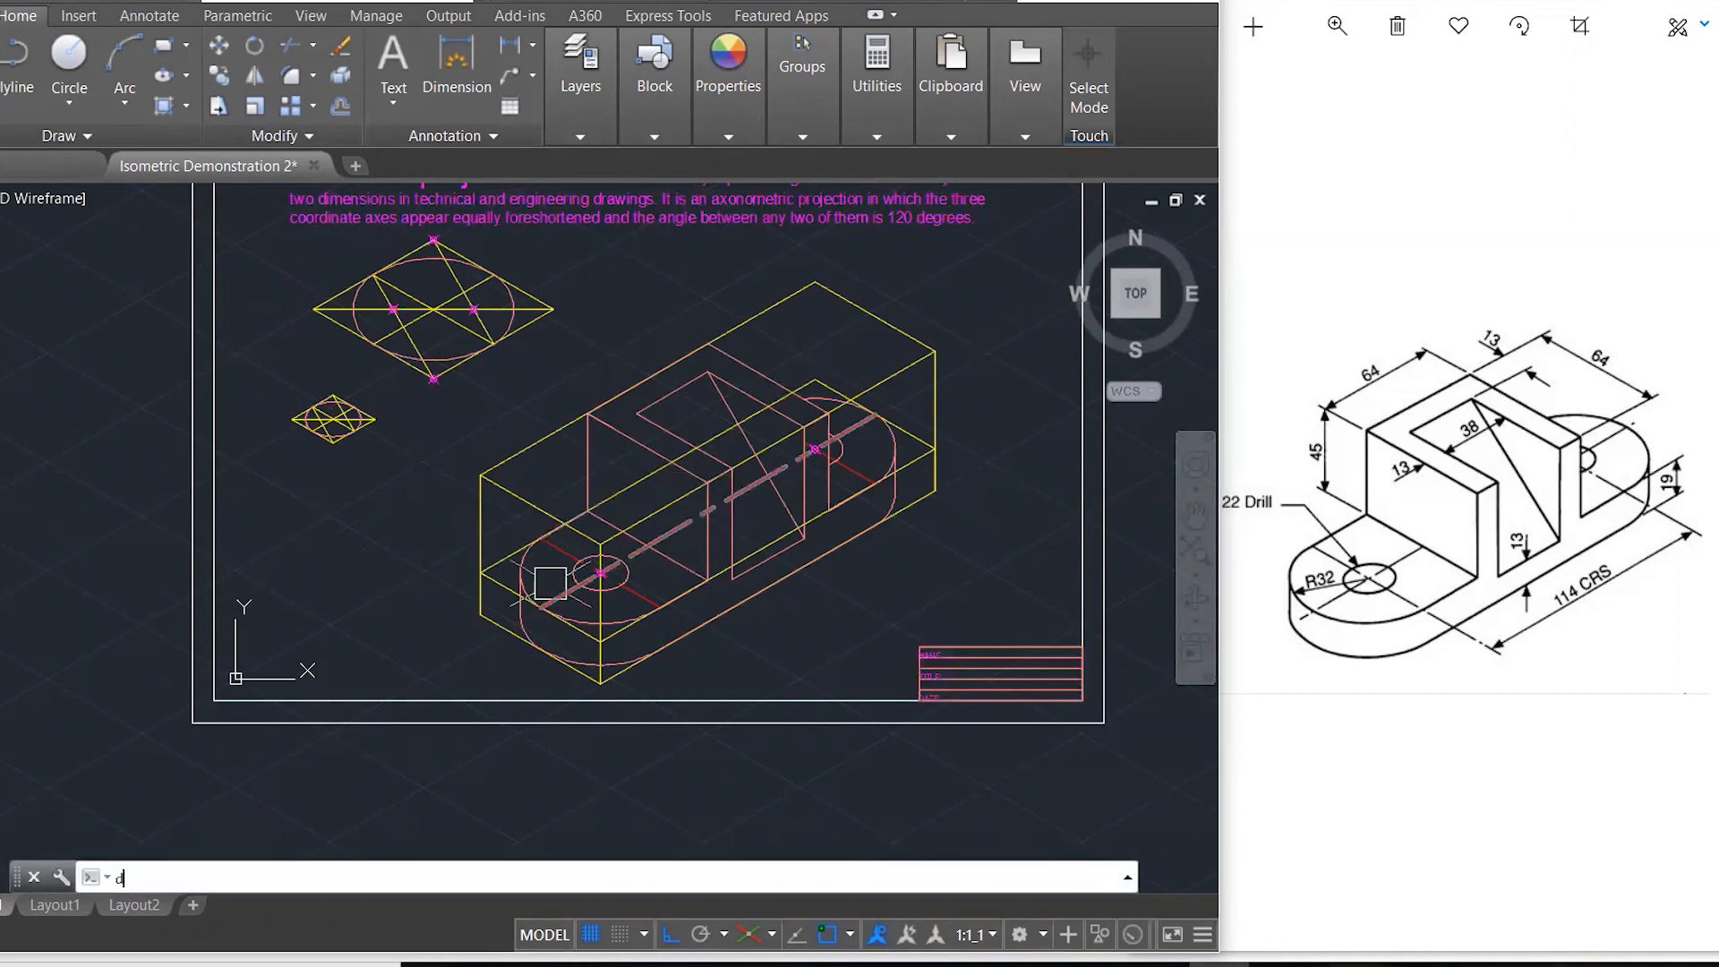
key("Return")
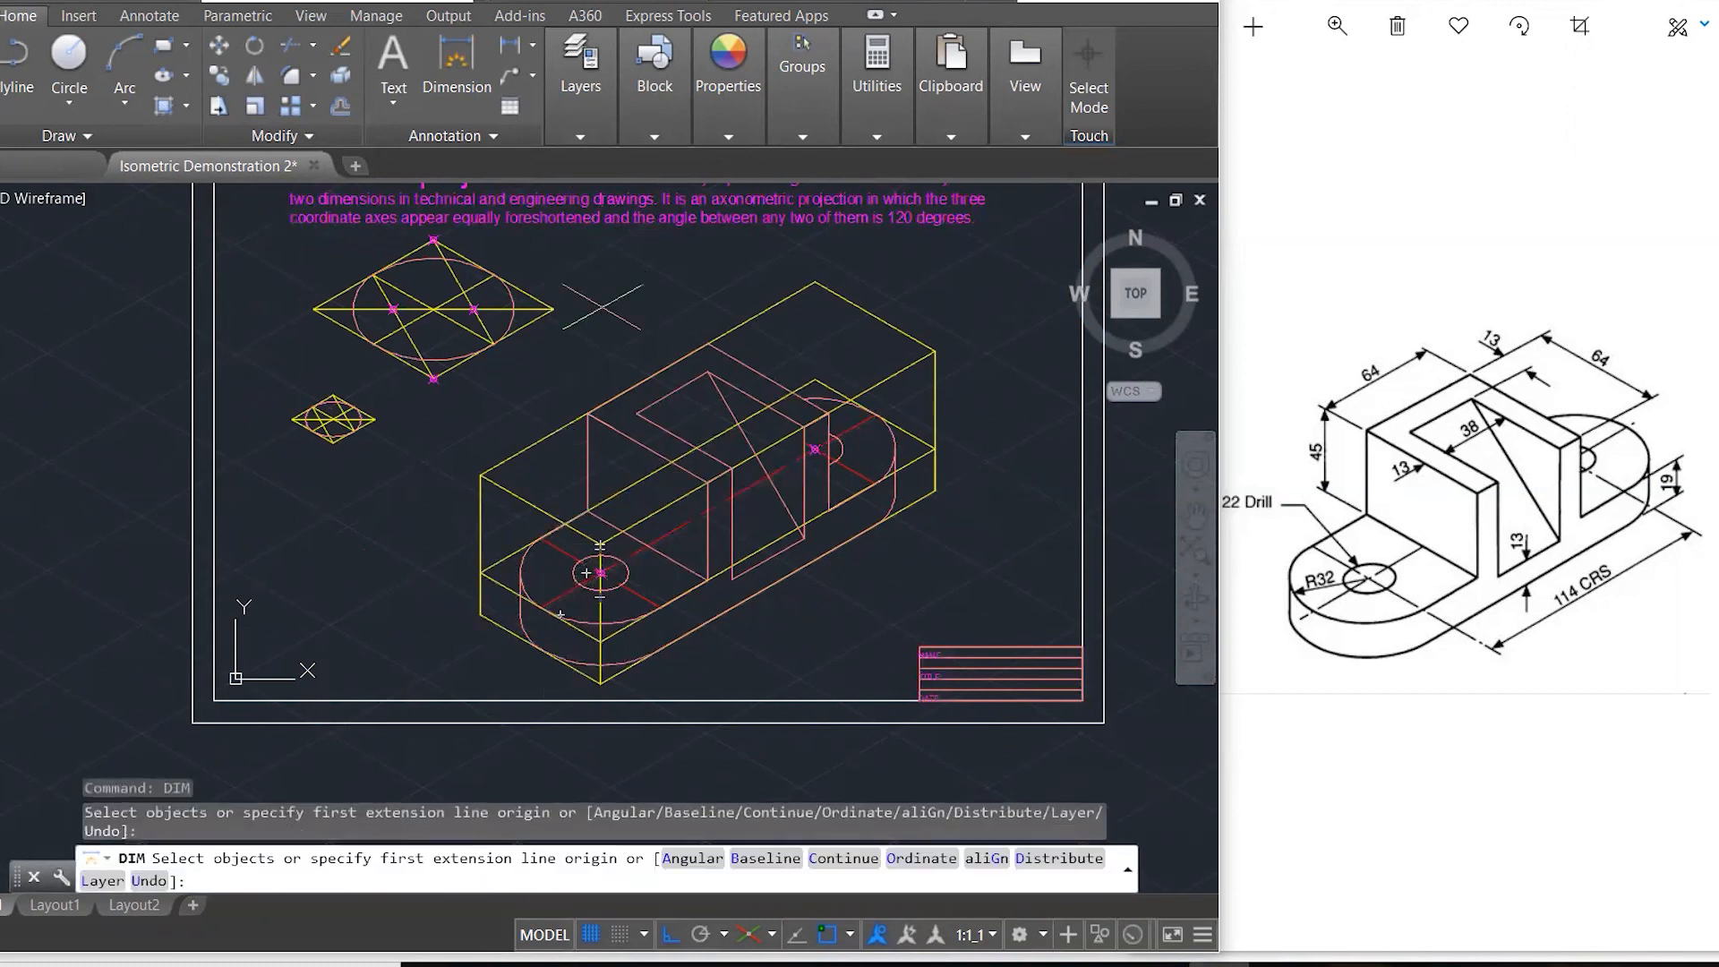
left_click(599, 686)
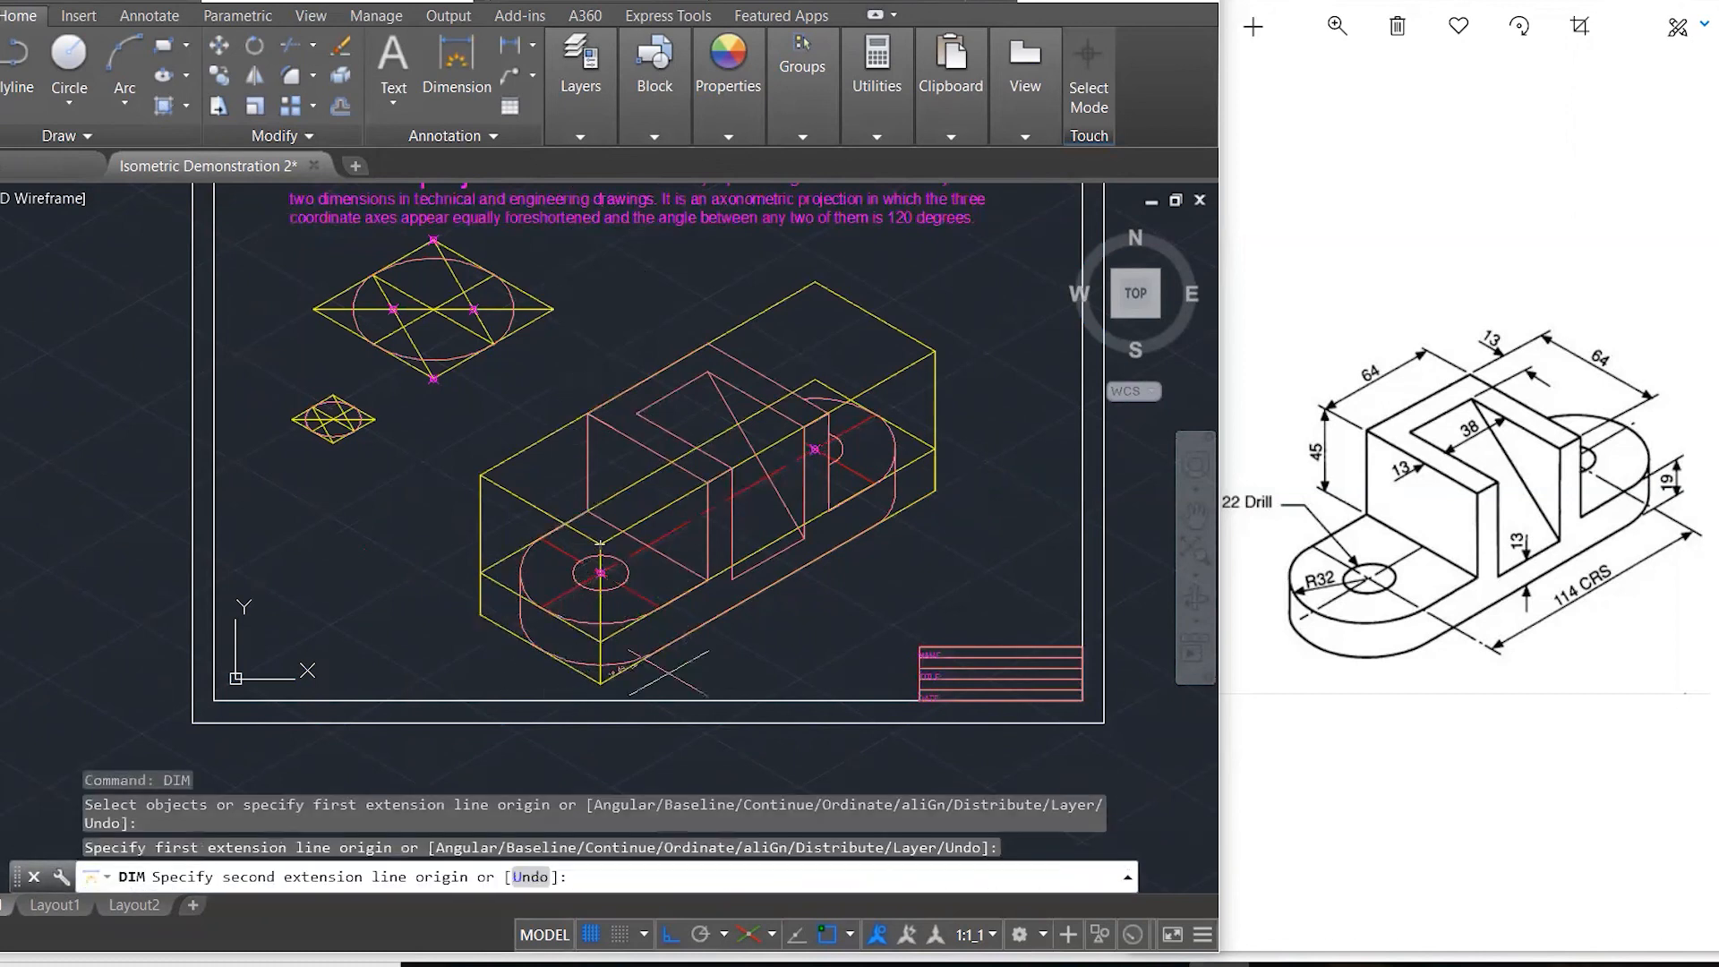
left_click(936, 490)
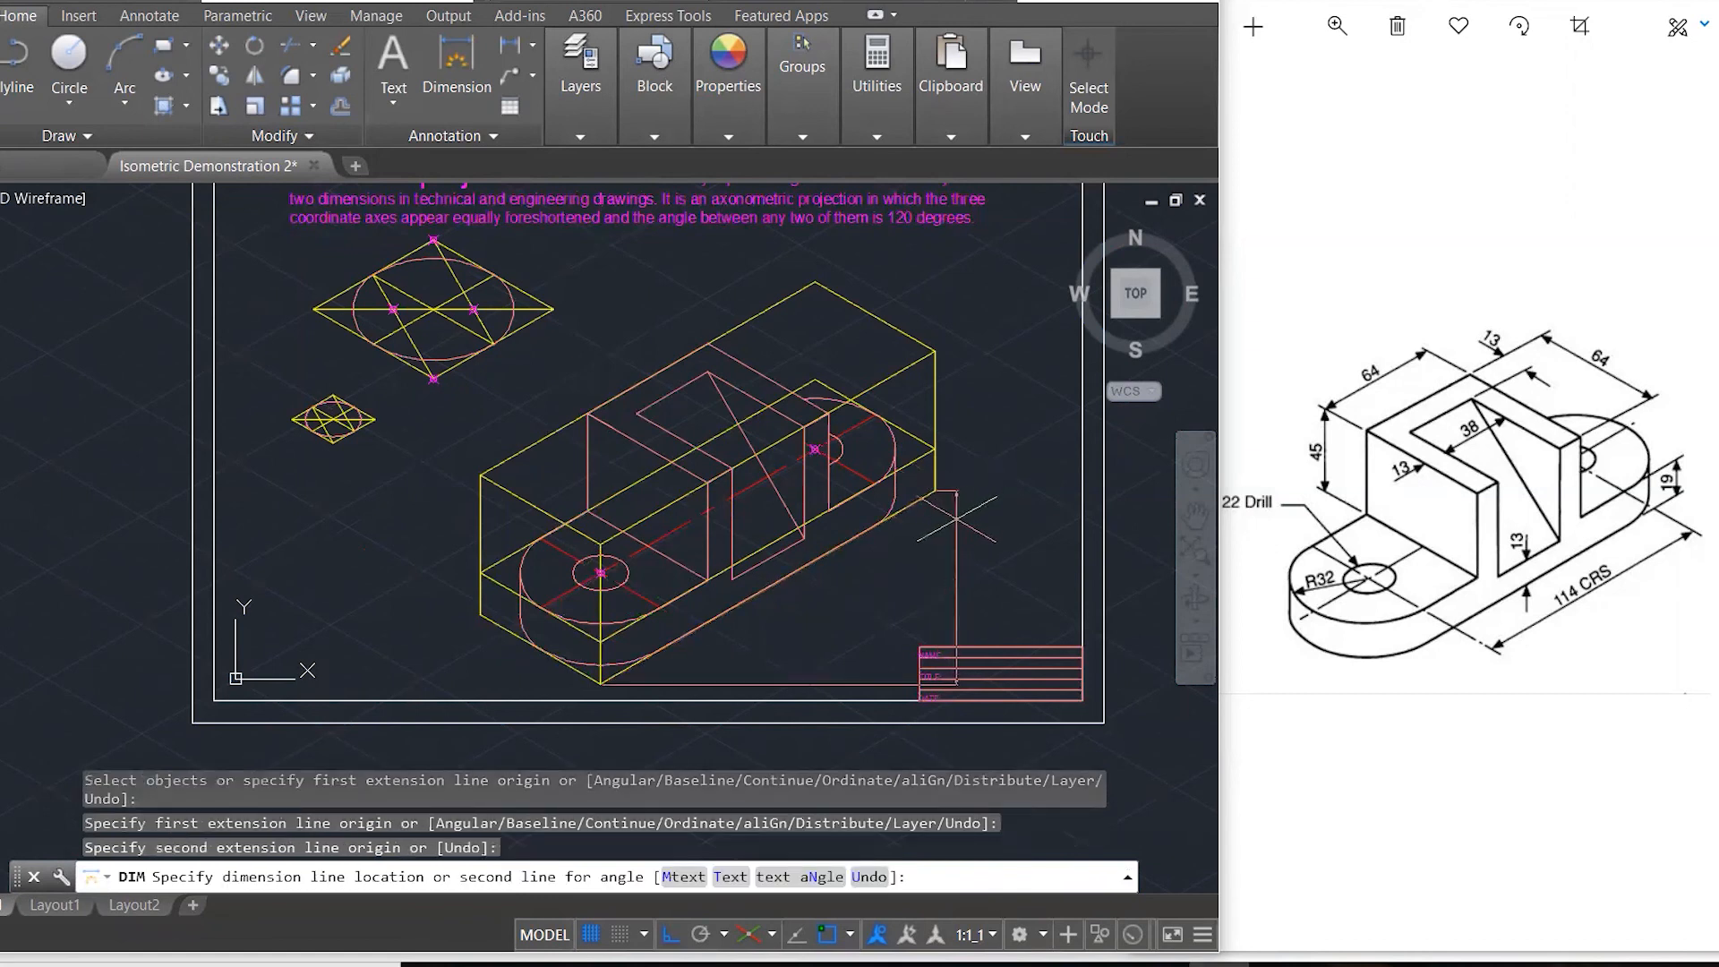
key("Escape")
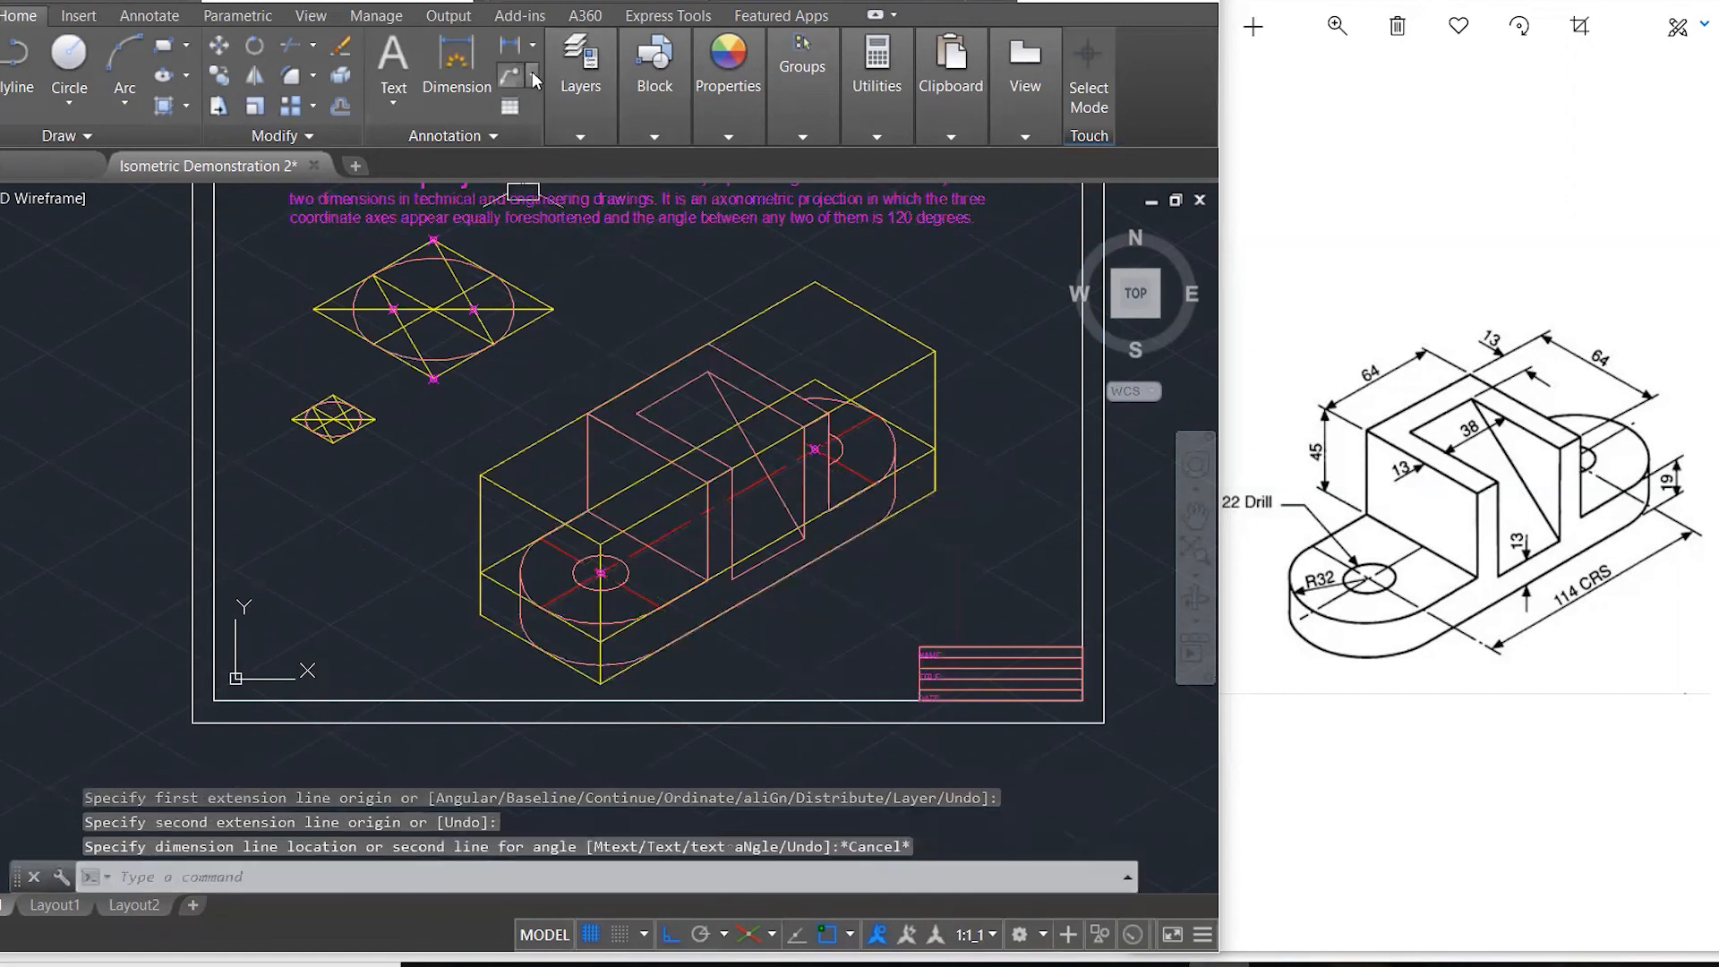
- Make the dimension layer current and place an aligned dimension along the construction box's long lower front edge, offset outside the box
left_click(534, 47)
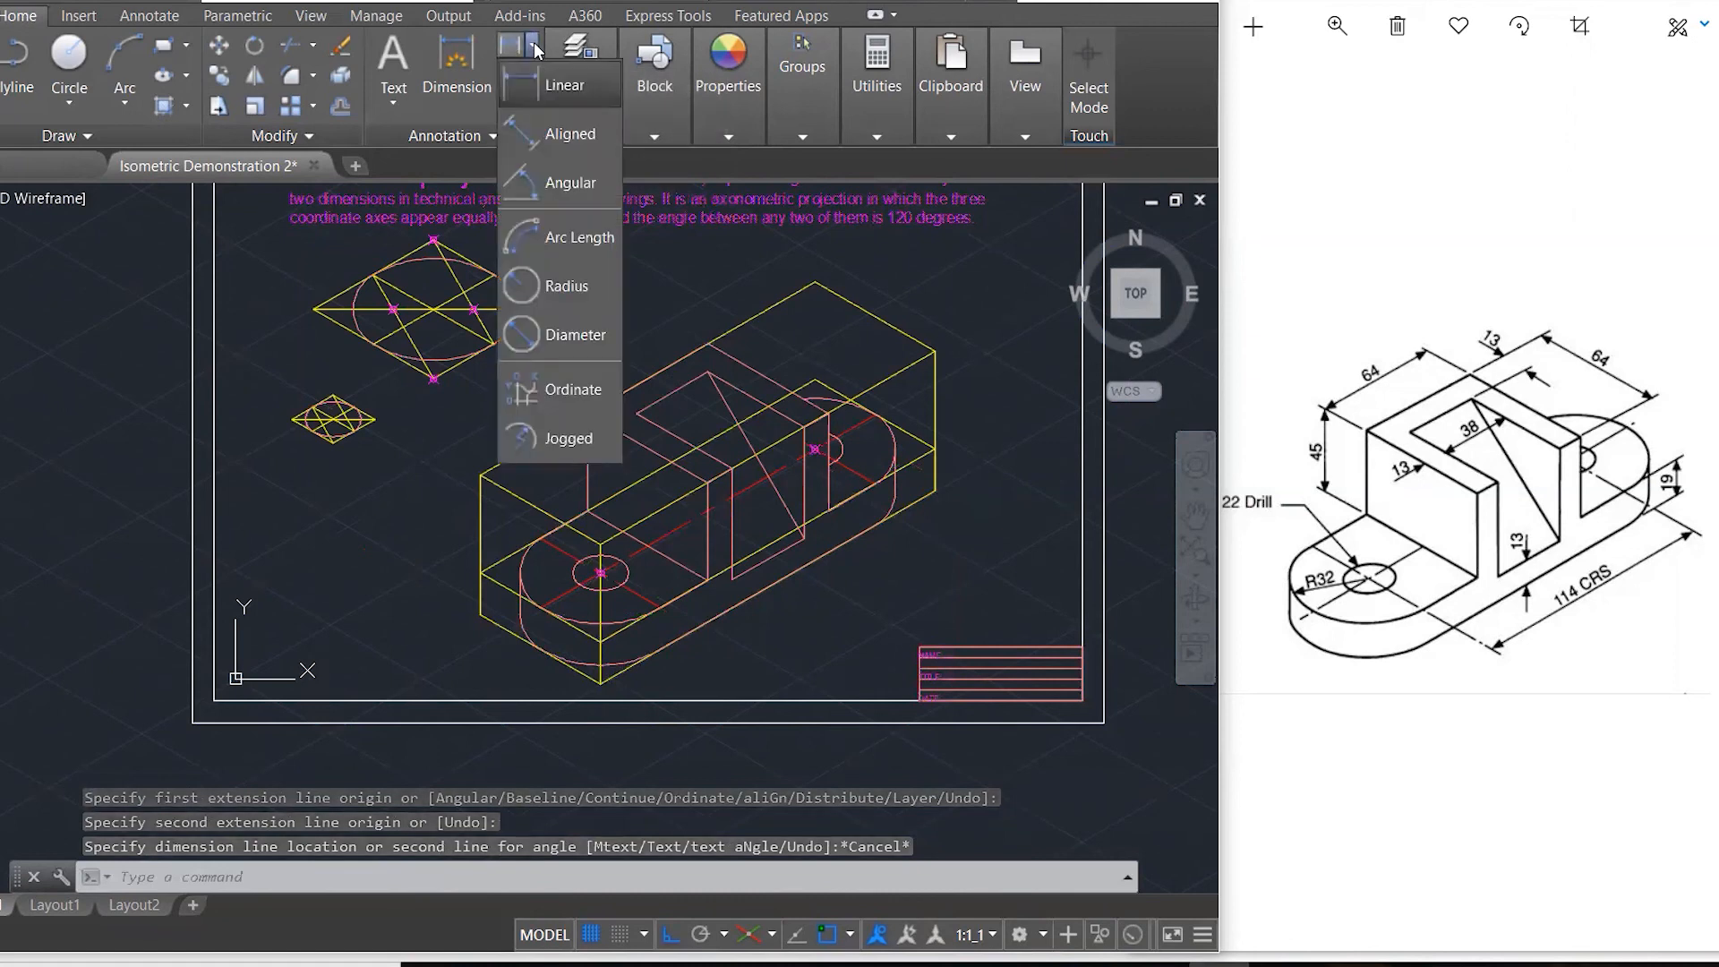
left_click(555, 139)
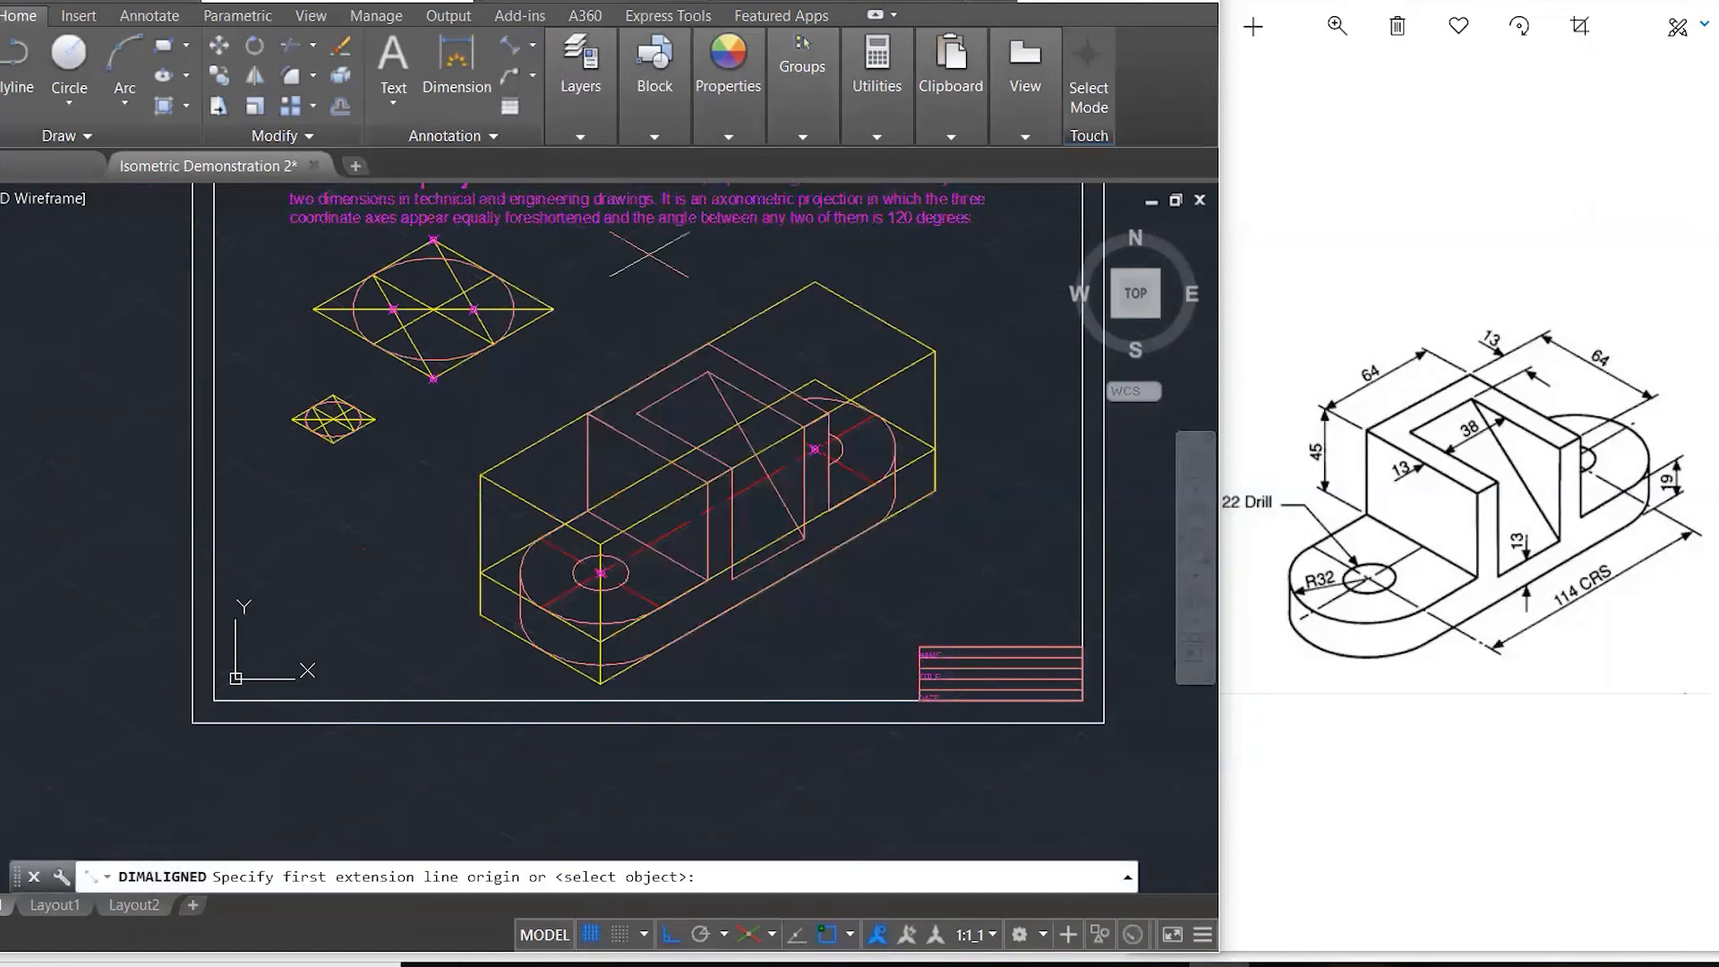
left_click(567, 136)
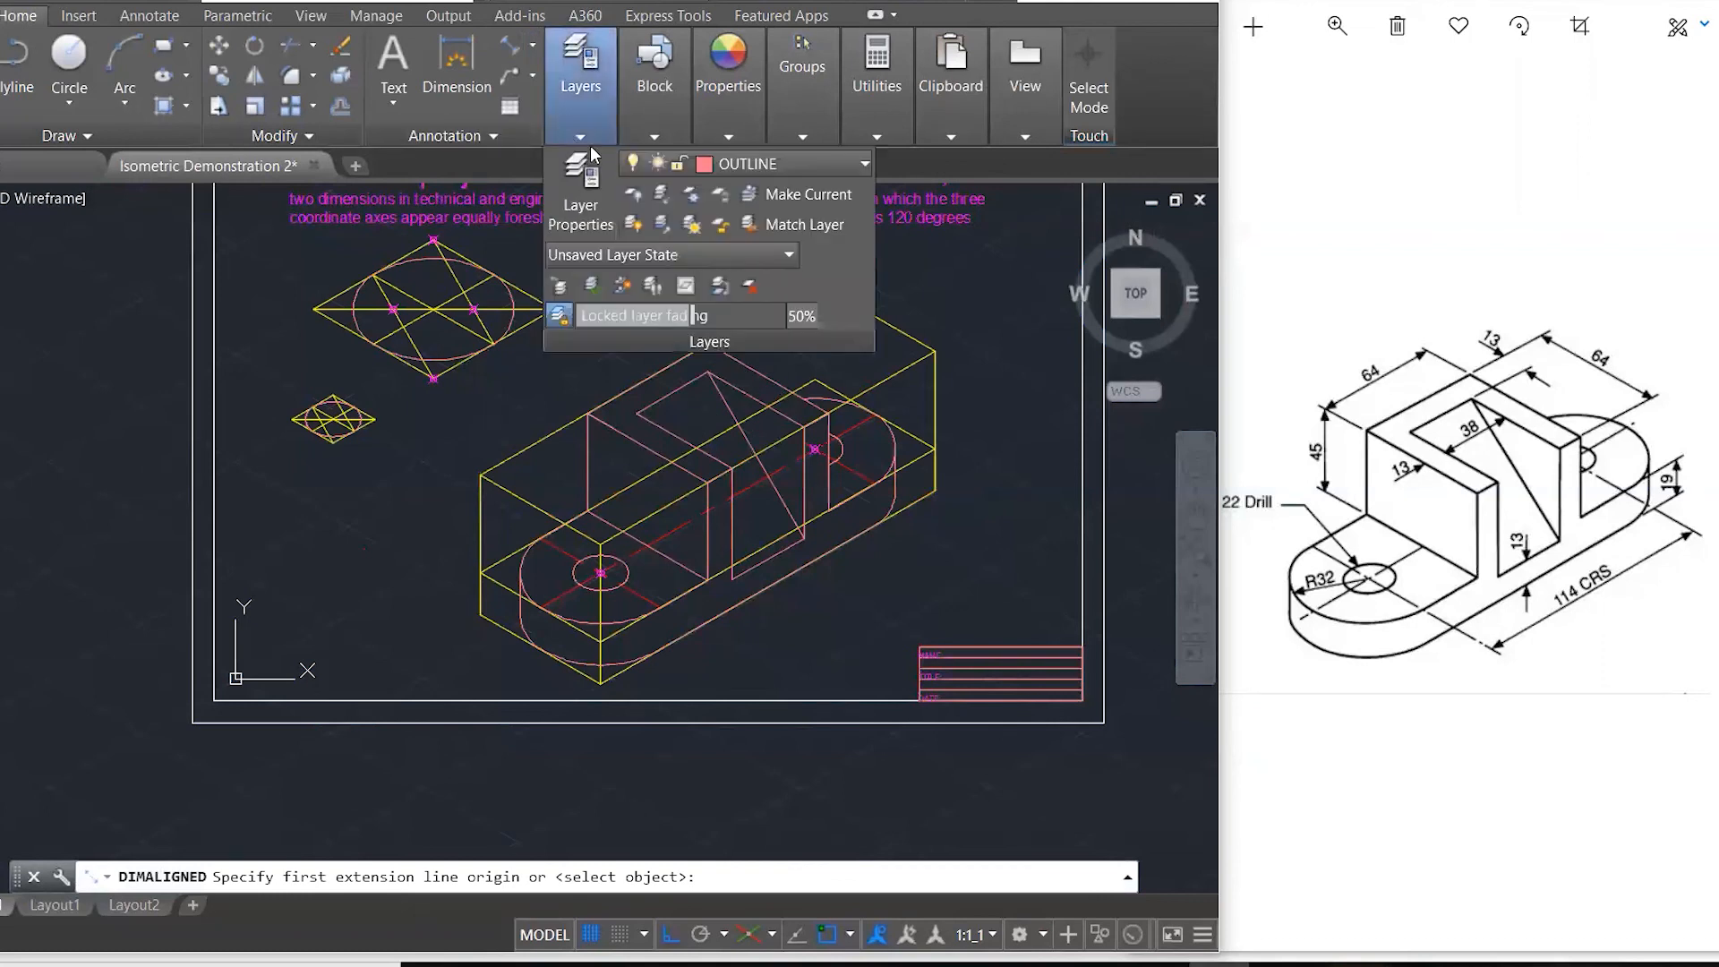
left_click(796, 163)
left_click(770, 310)
left_click(600, 683)
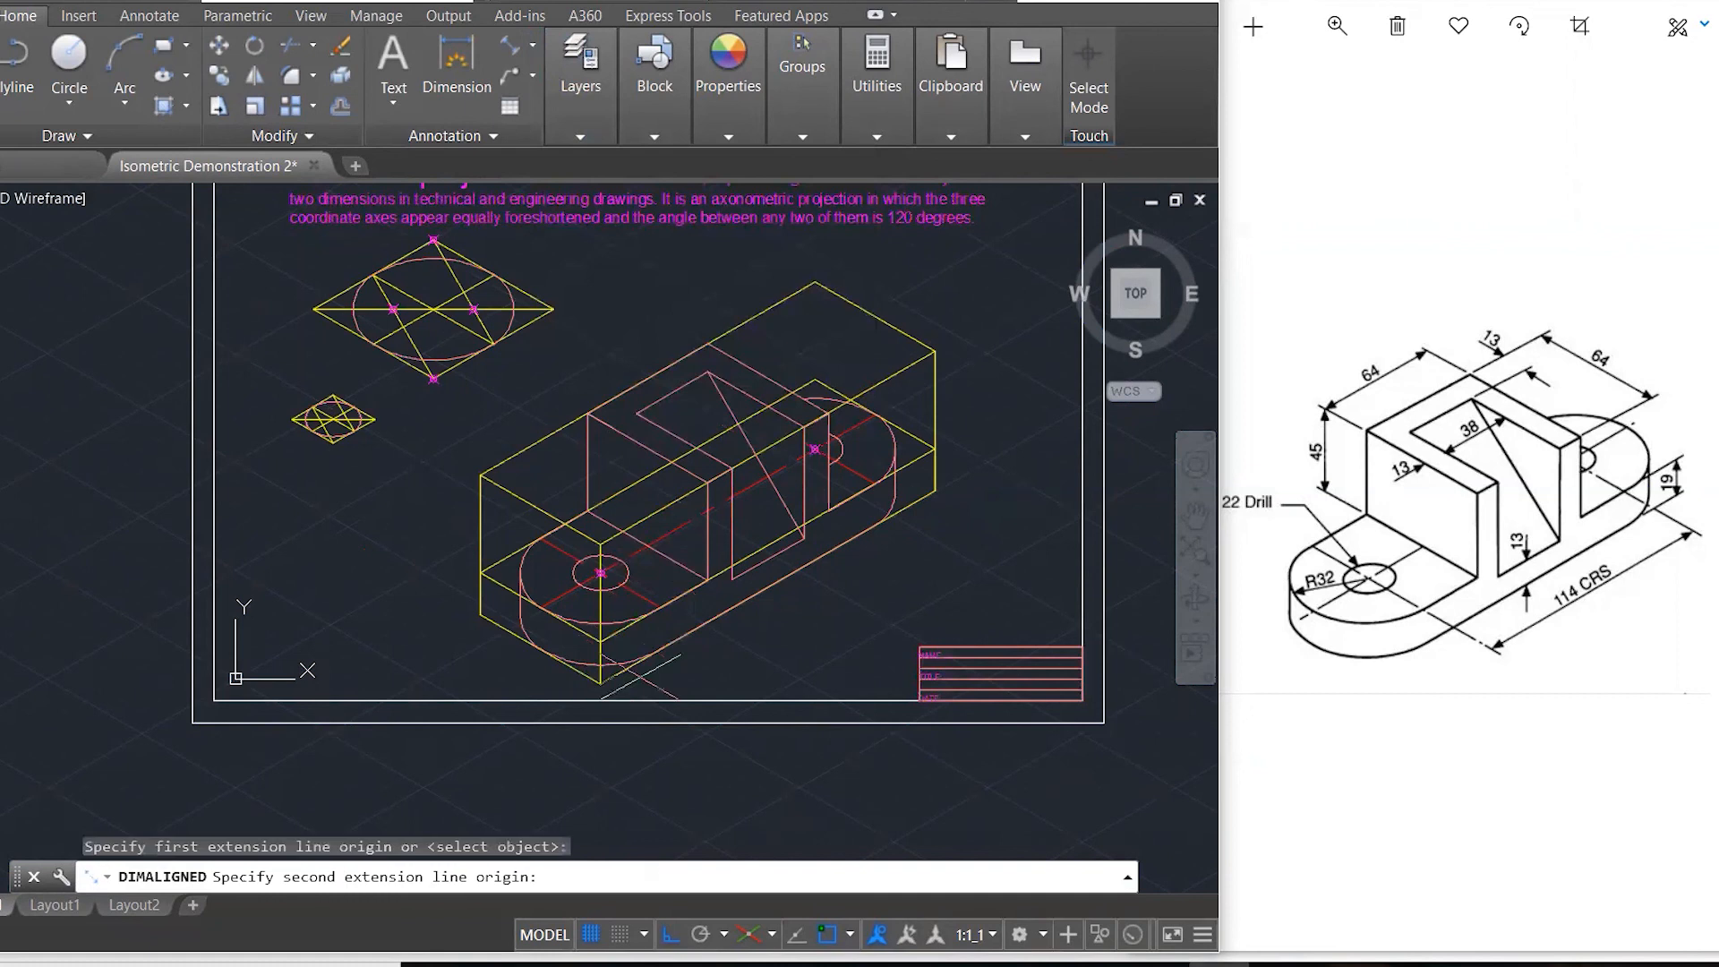
left_click(935, 490)
left_click(875, 583)
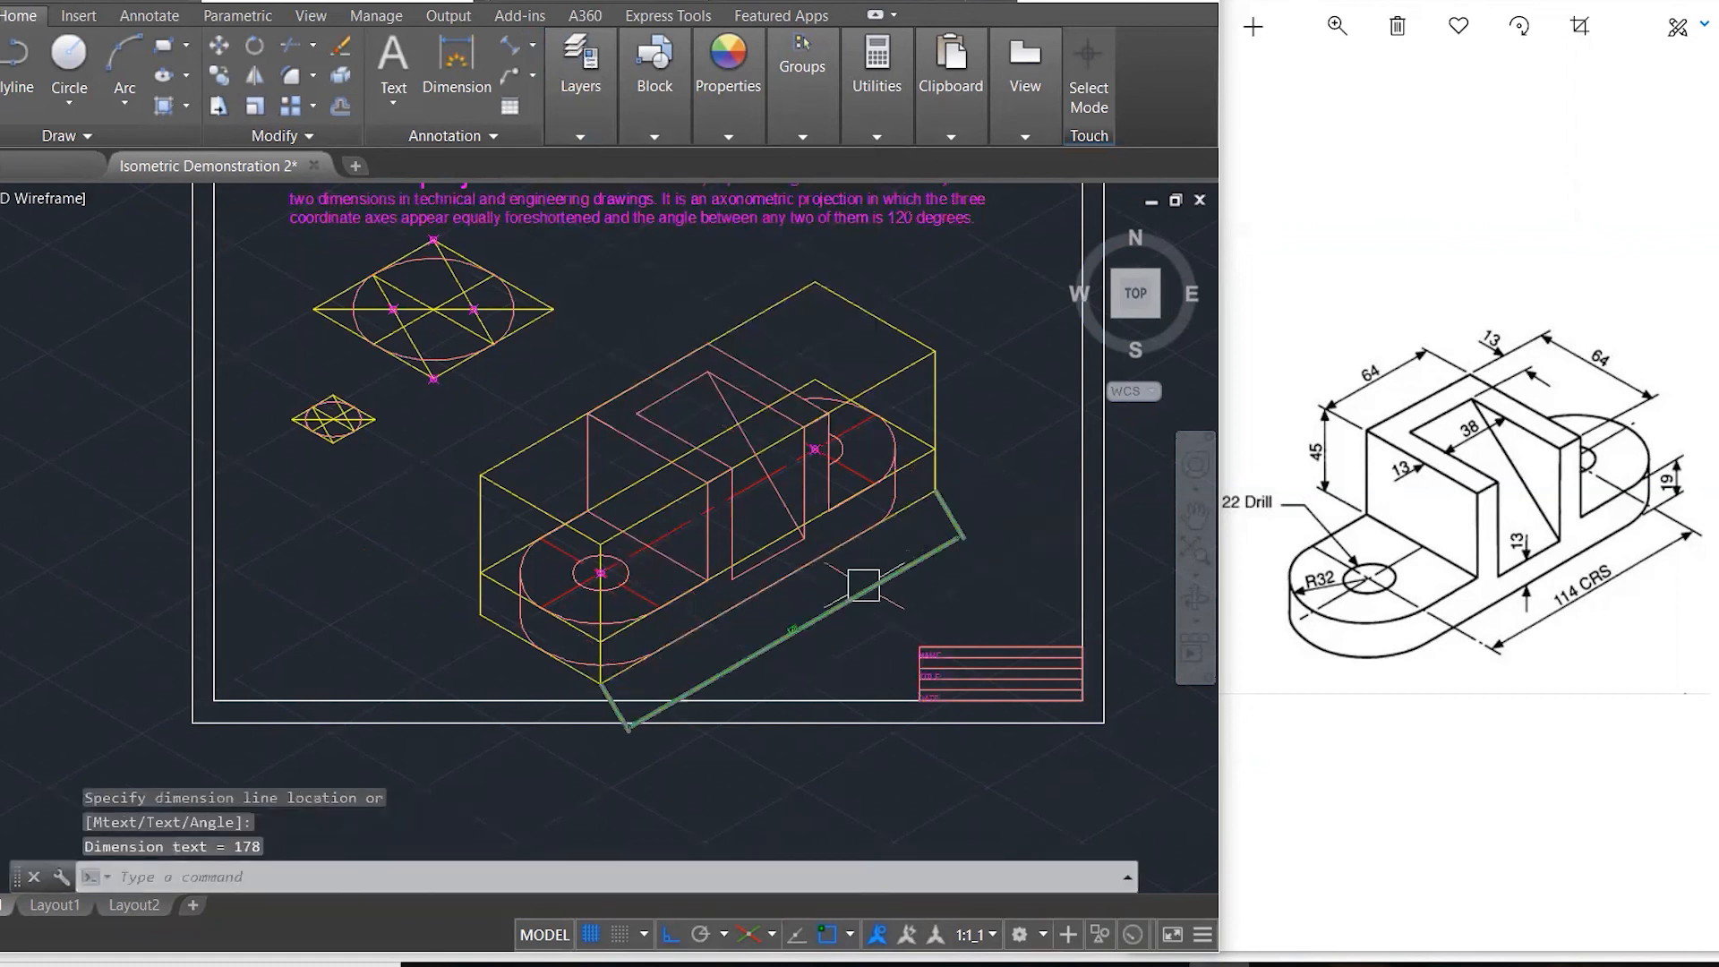
- Place an aligned dimension along the construction box's short lower edge at the near end, offset outside the box
scroll(864, 582, "up", 2)
key("Return")
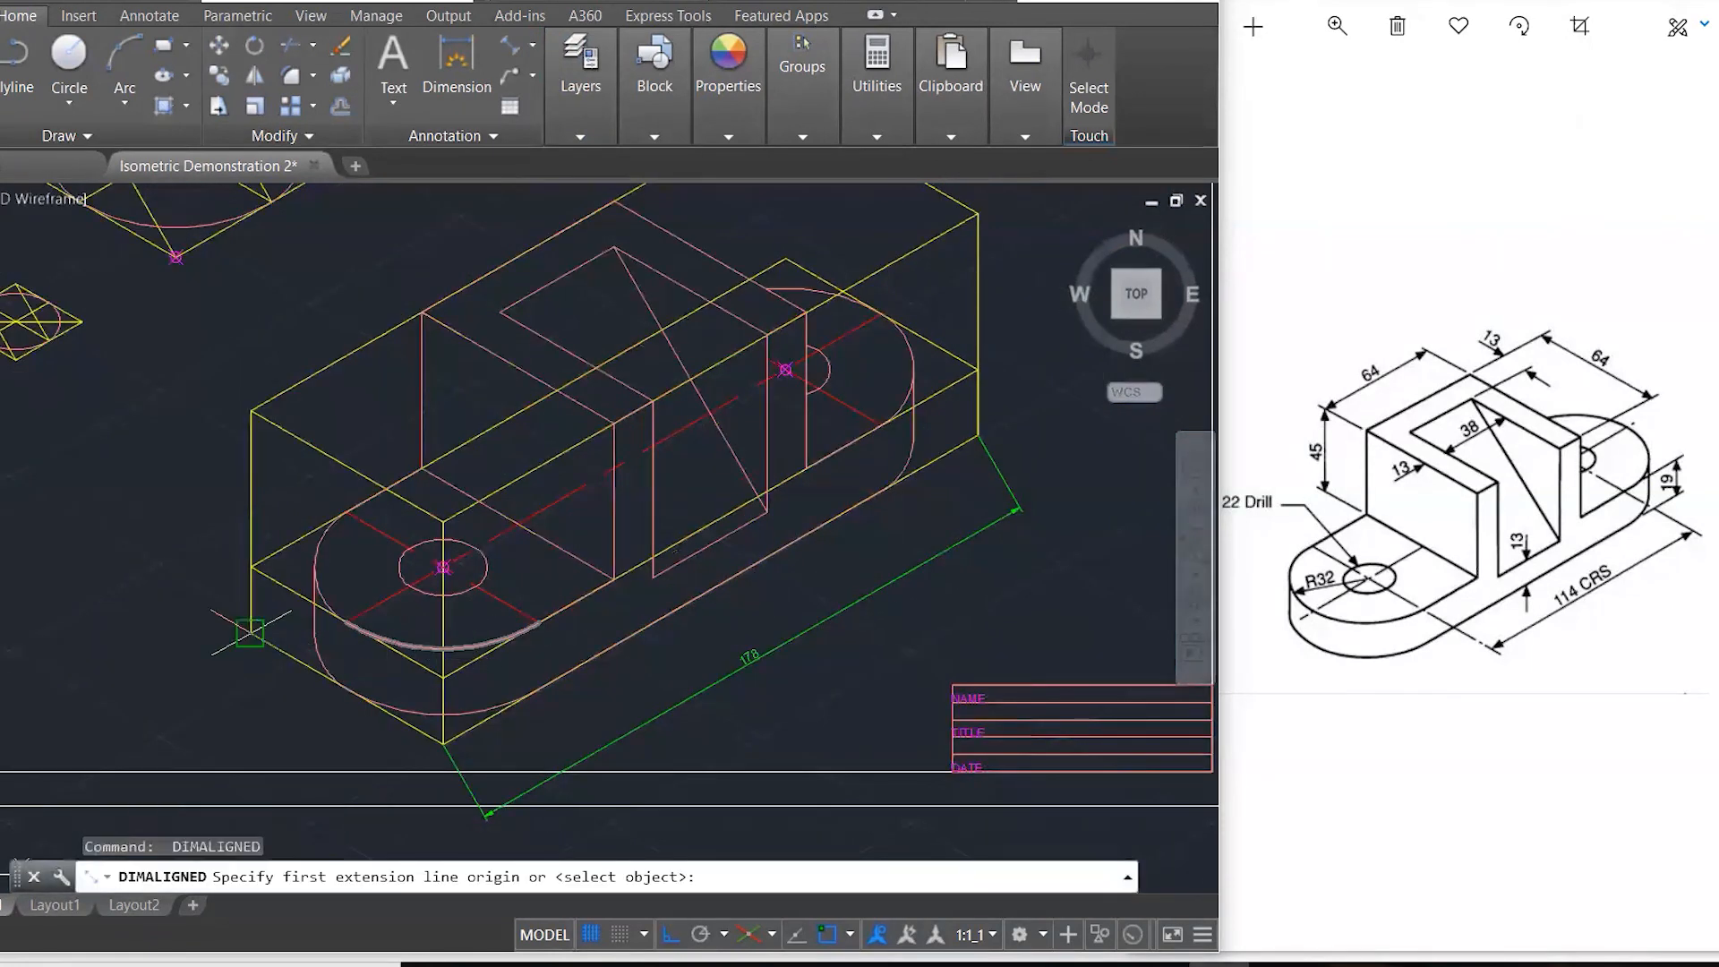
left_click(249, 632)
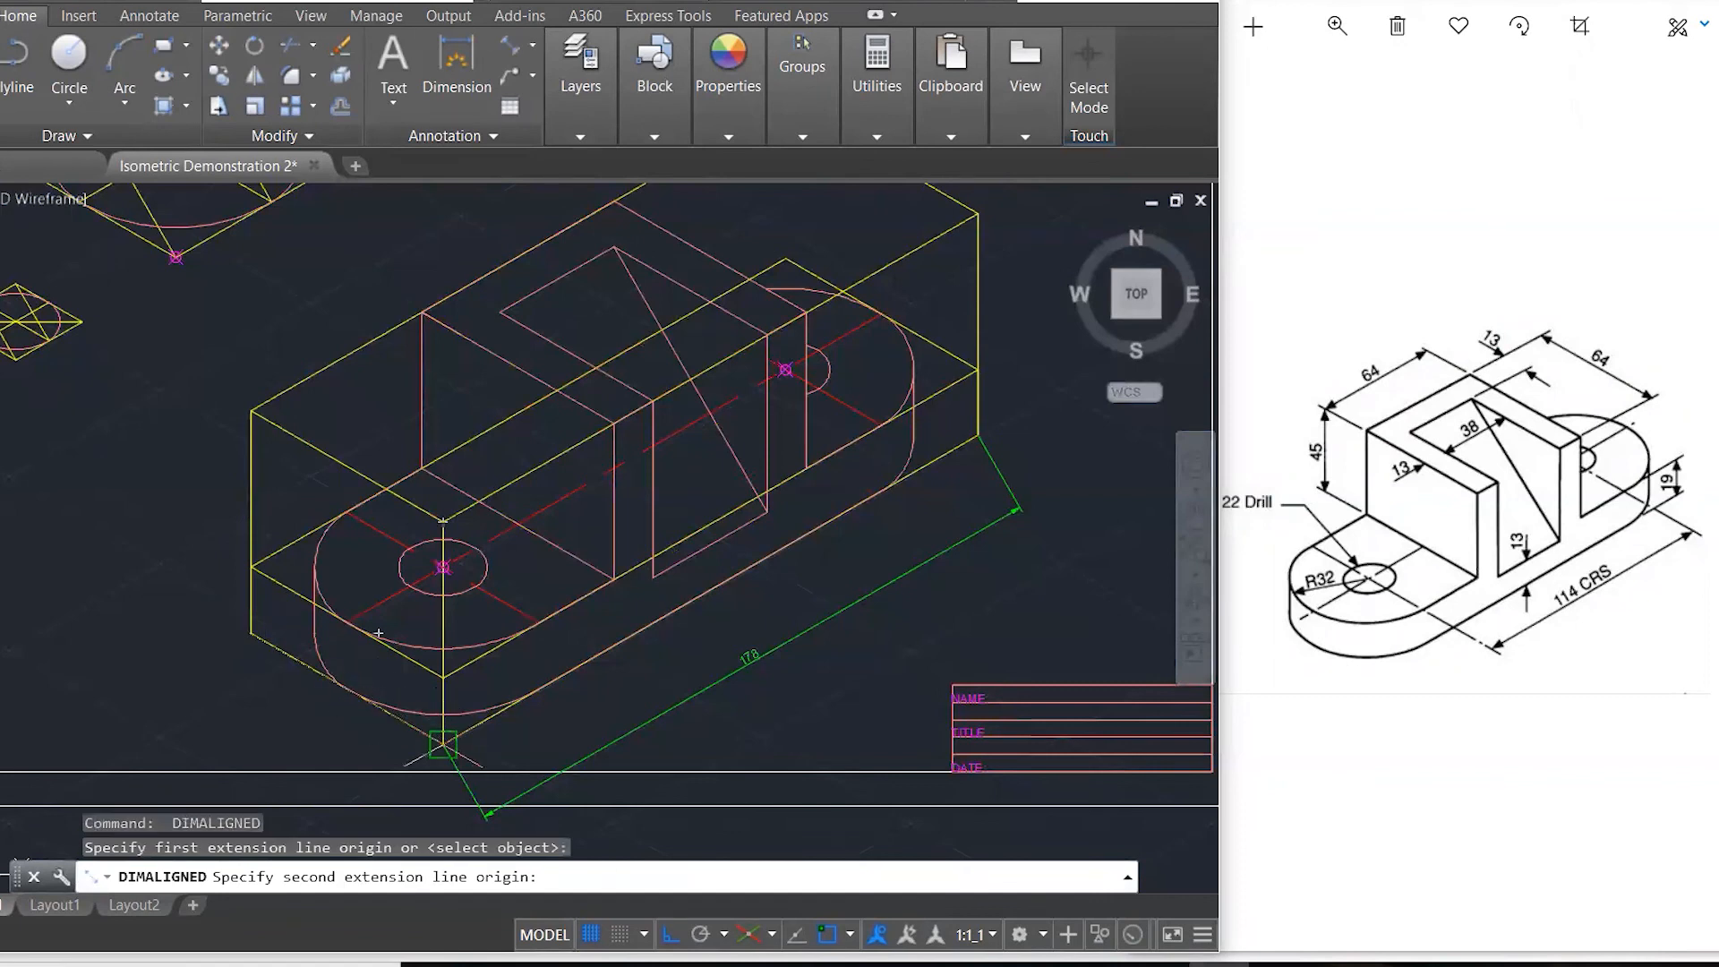
left_click(442, 744)
left_click(344, 780)
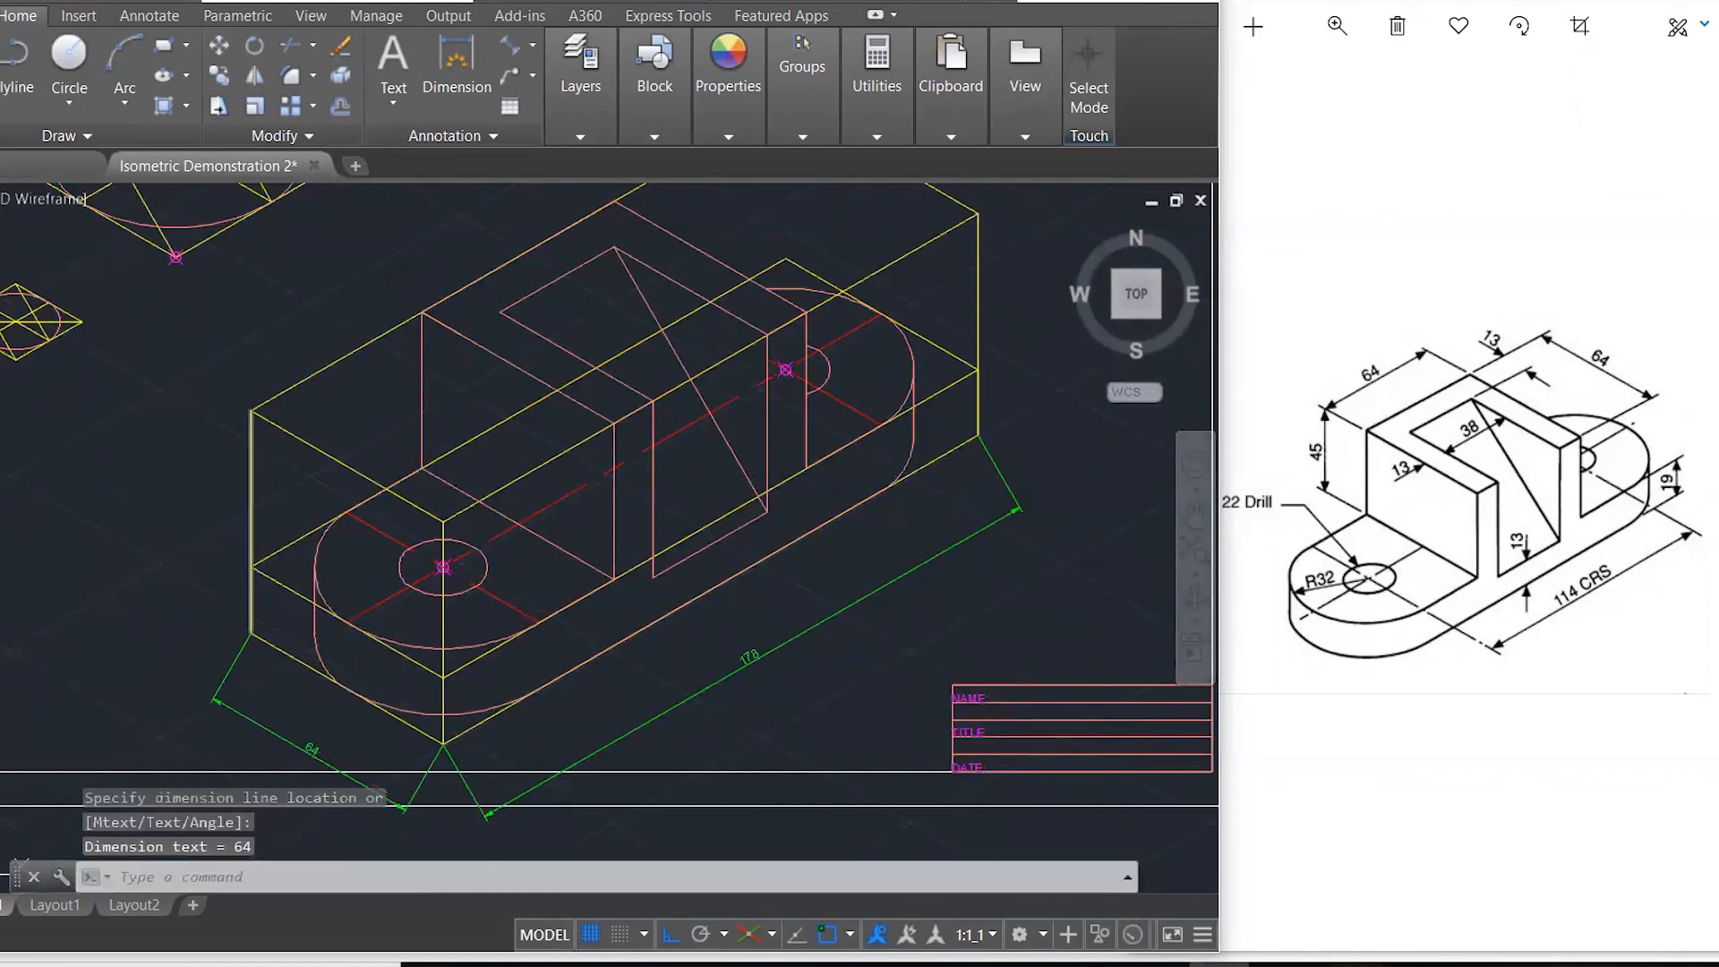
- Place an aligned dimension on the full height of the construction box's outer vertical edge at the near end, offset outside the box
key("Return")
left_click(250, 632)
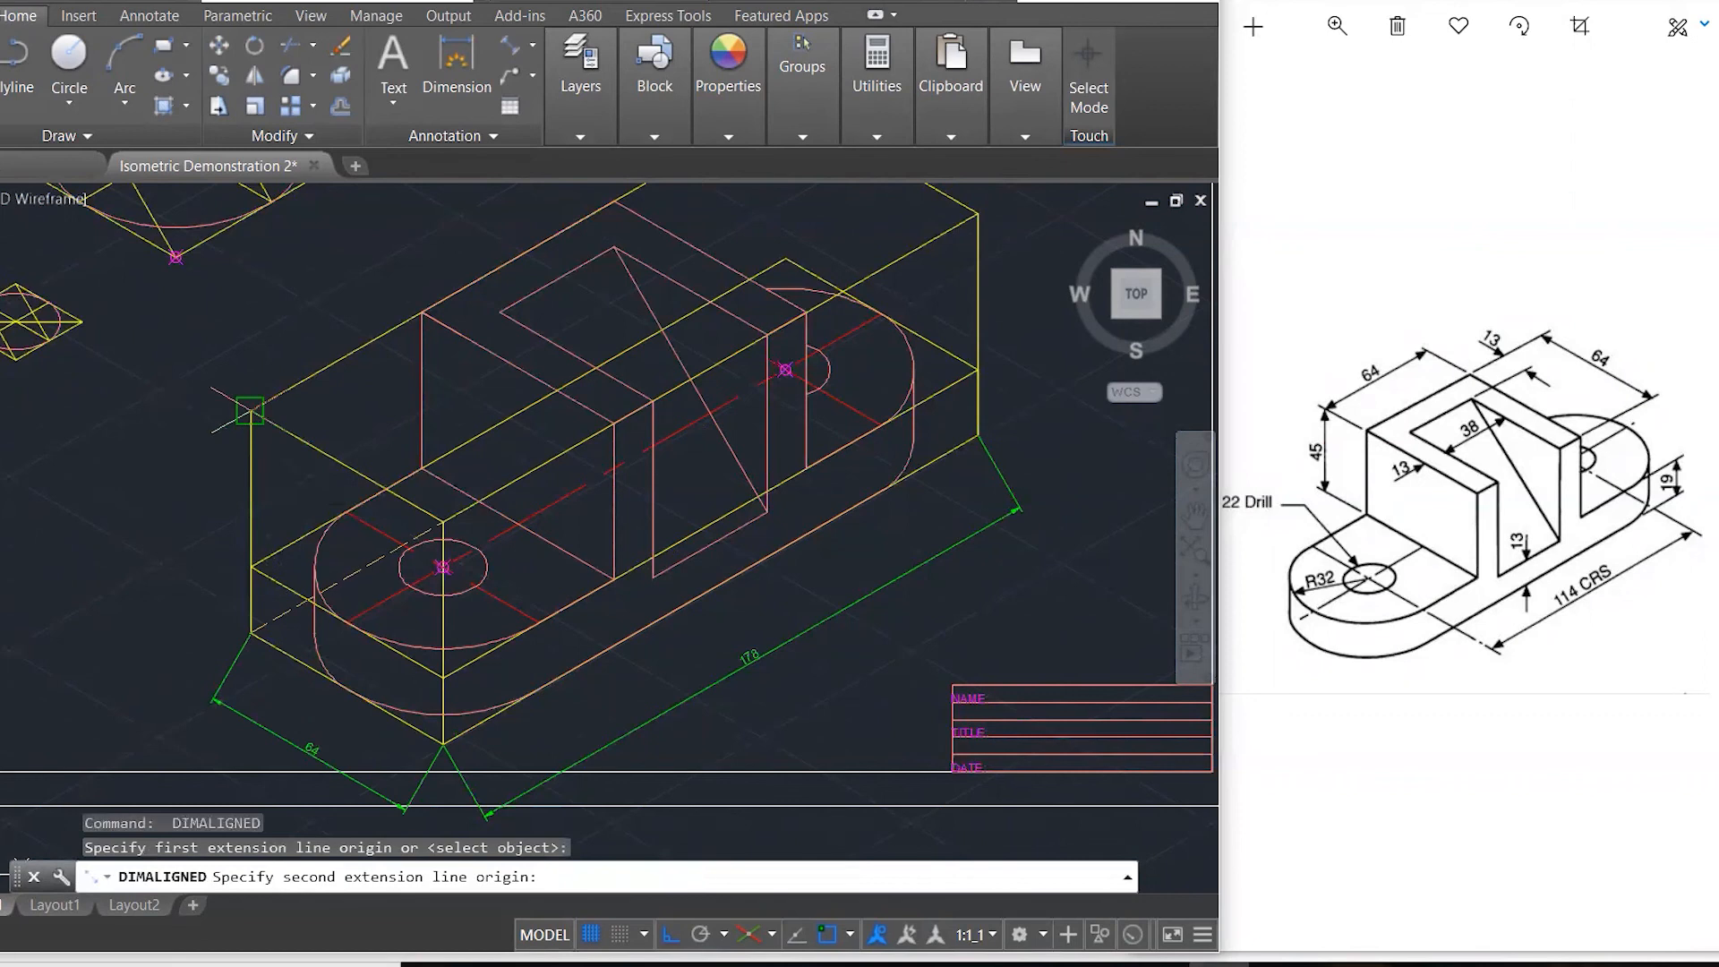
left_click(250, 411)
left_click(180, 520)
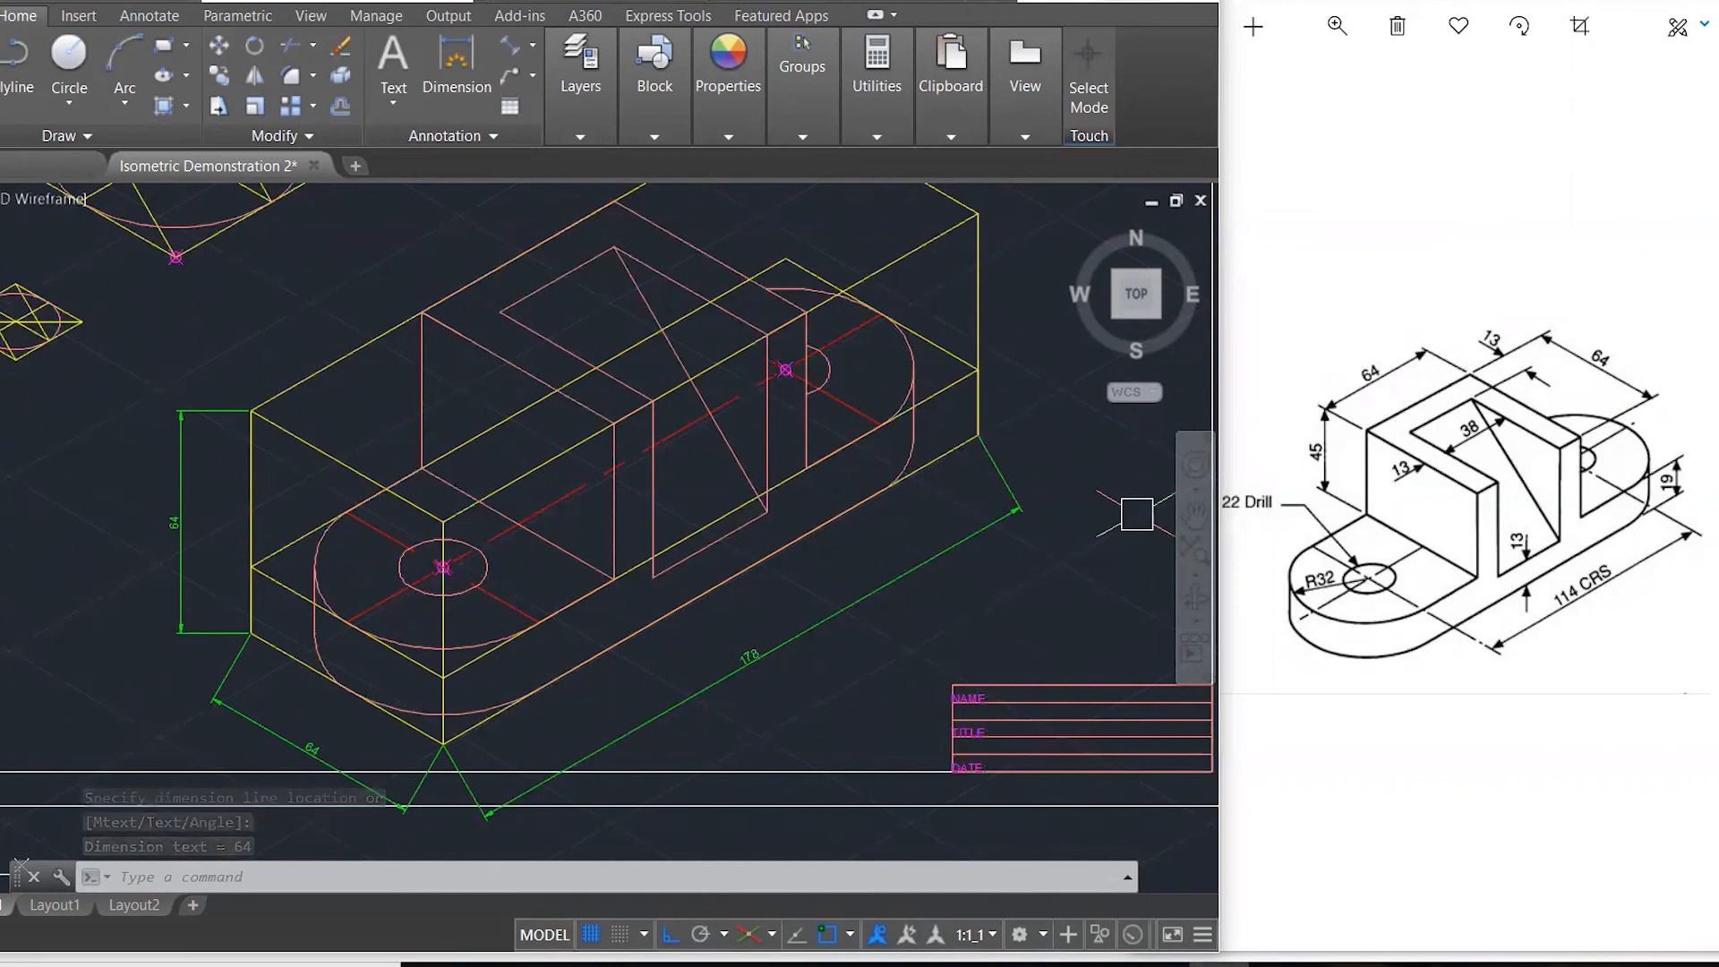
- Enlarge the drawing window, fit the whole sheet in view and turn off the CONSTRUCTION layer
left_click(1130, 2)
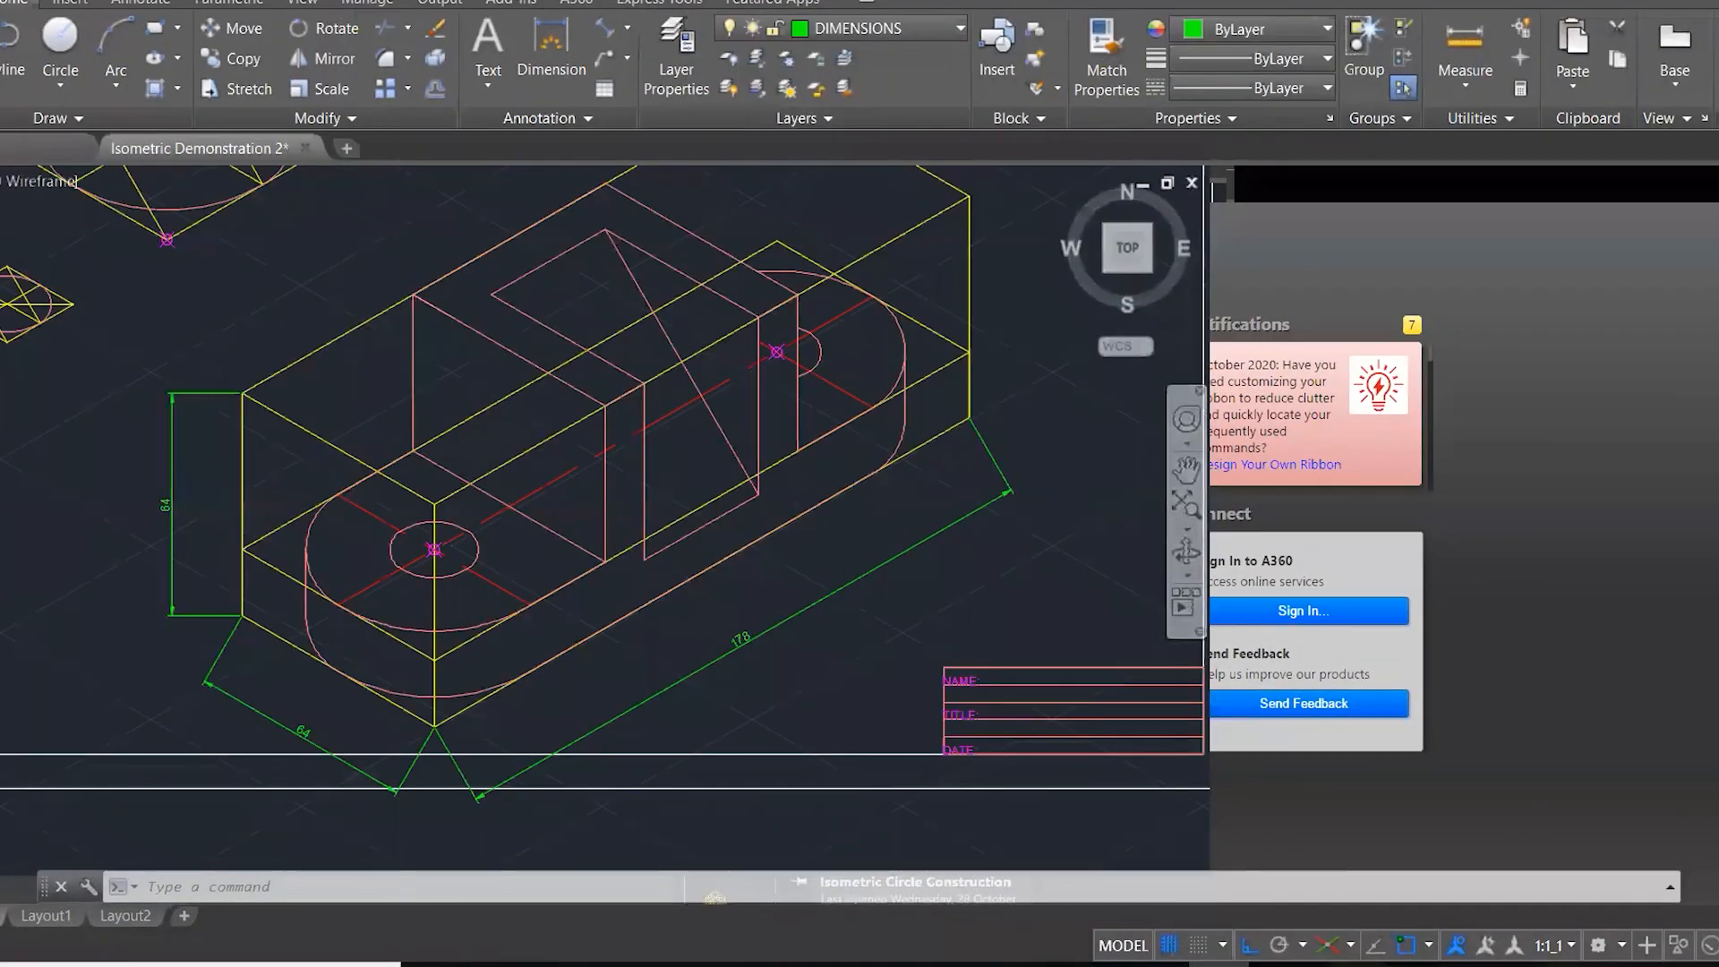
scroll(806, 796, "down", 1)
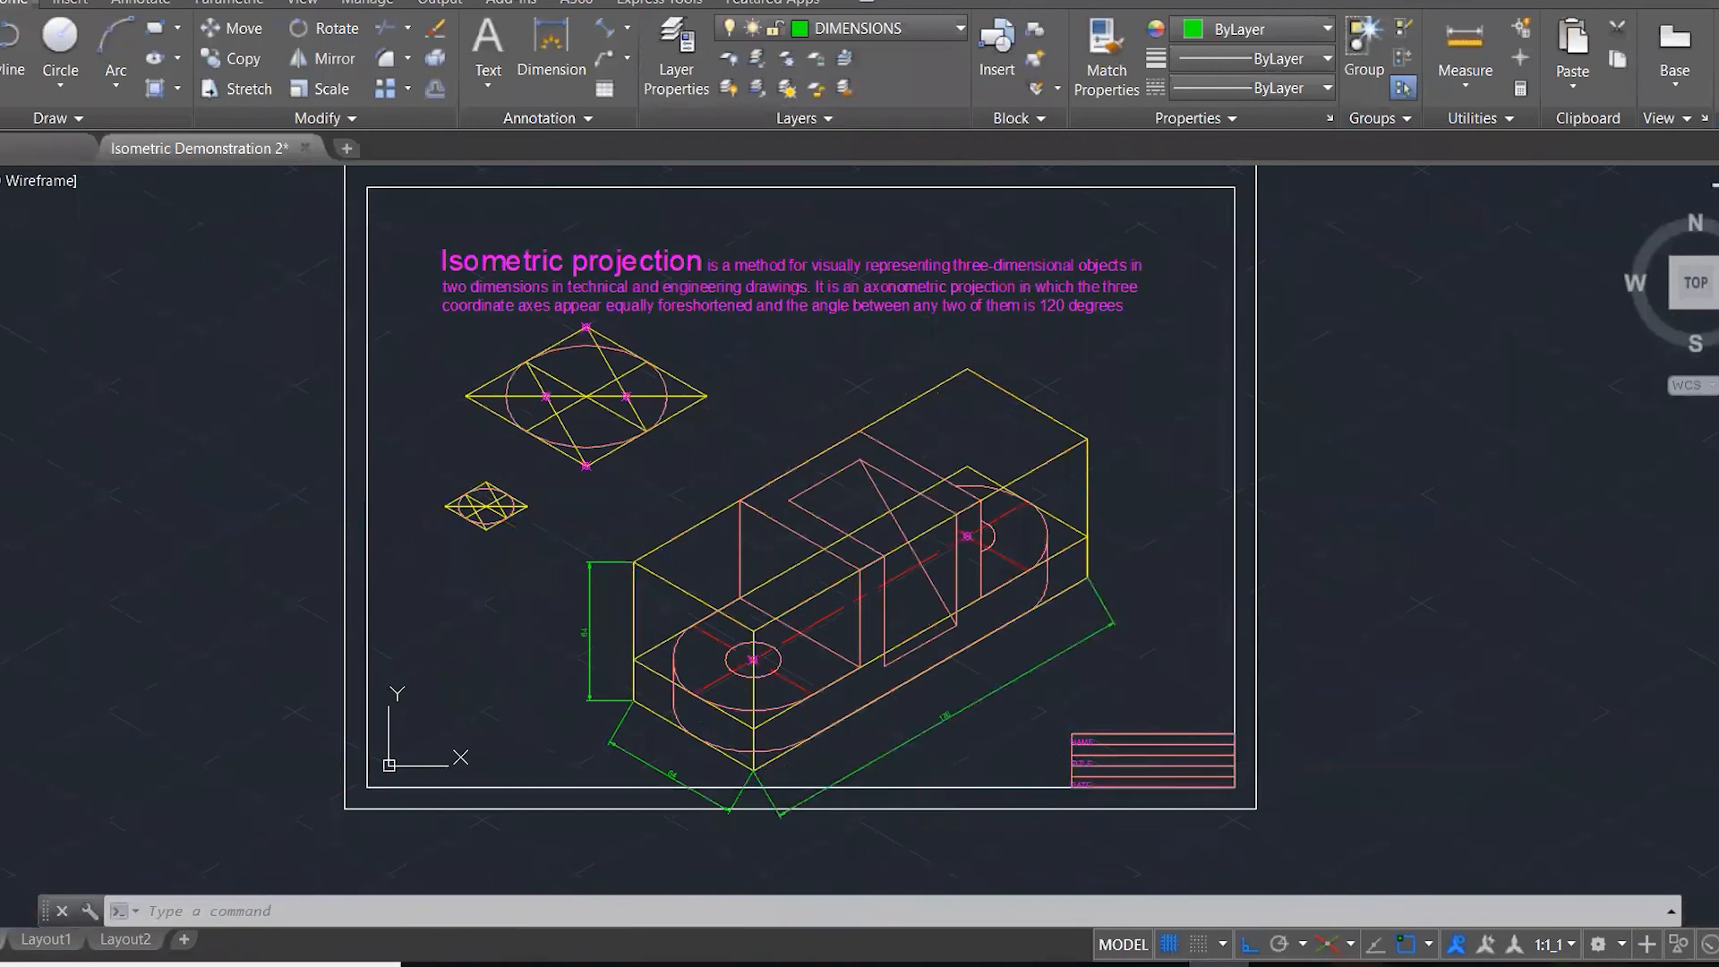
left_click(1586, 474)
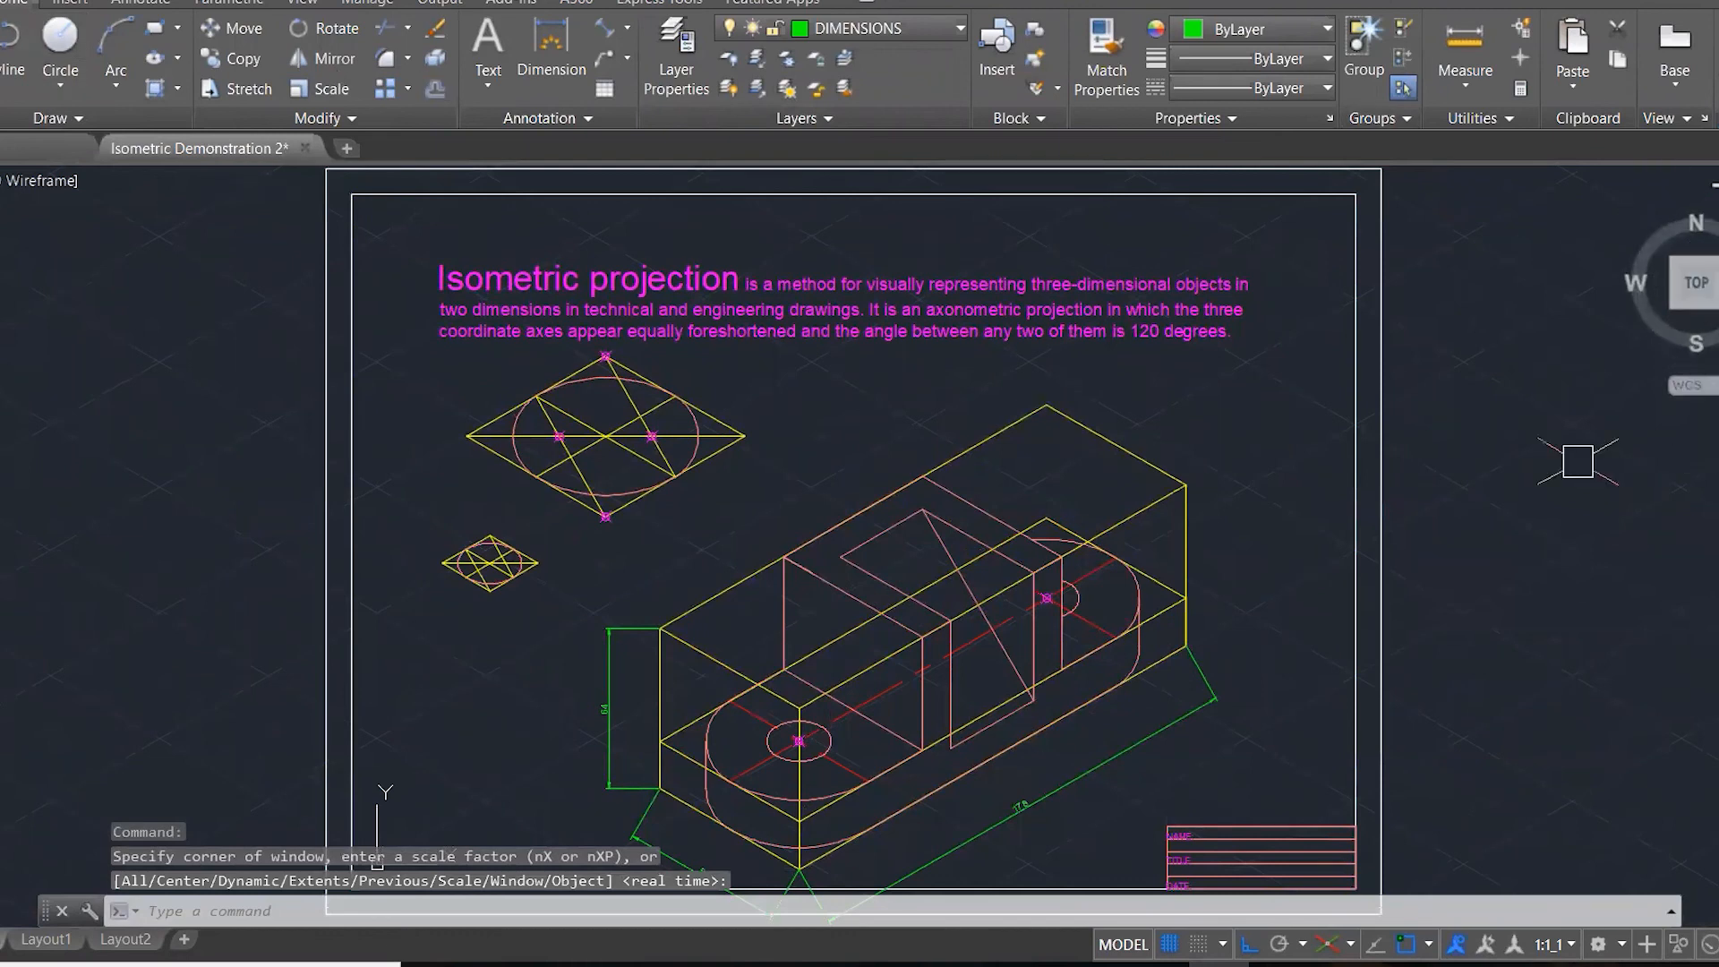
middle_click_drag(1137, 464, 1132, 425)
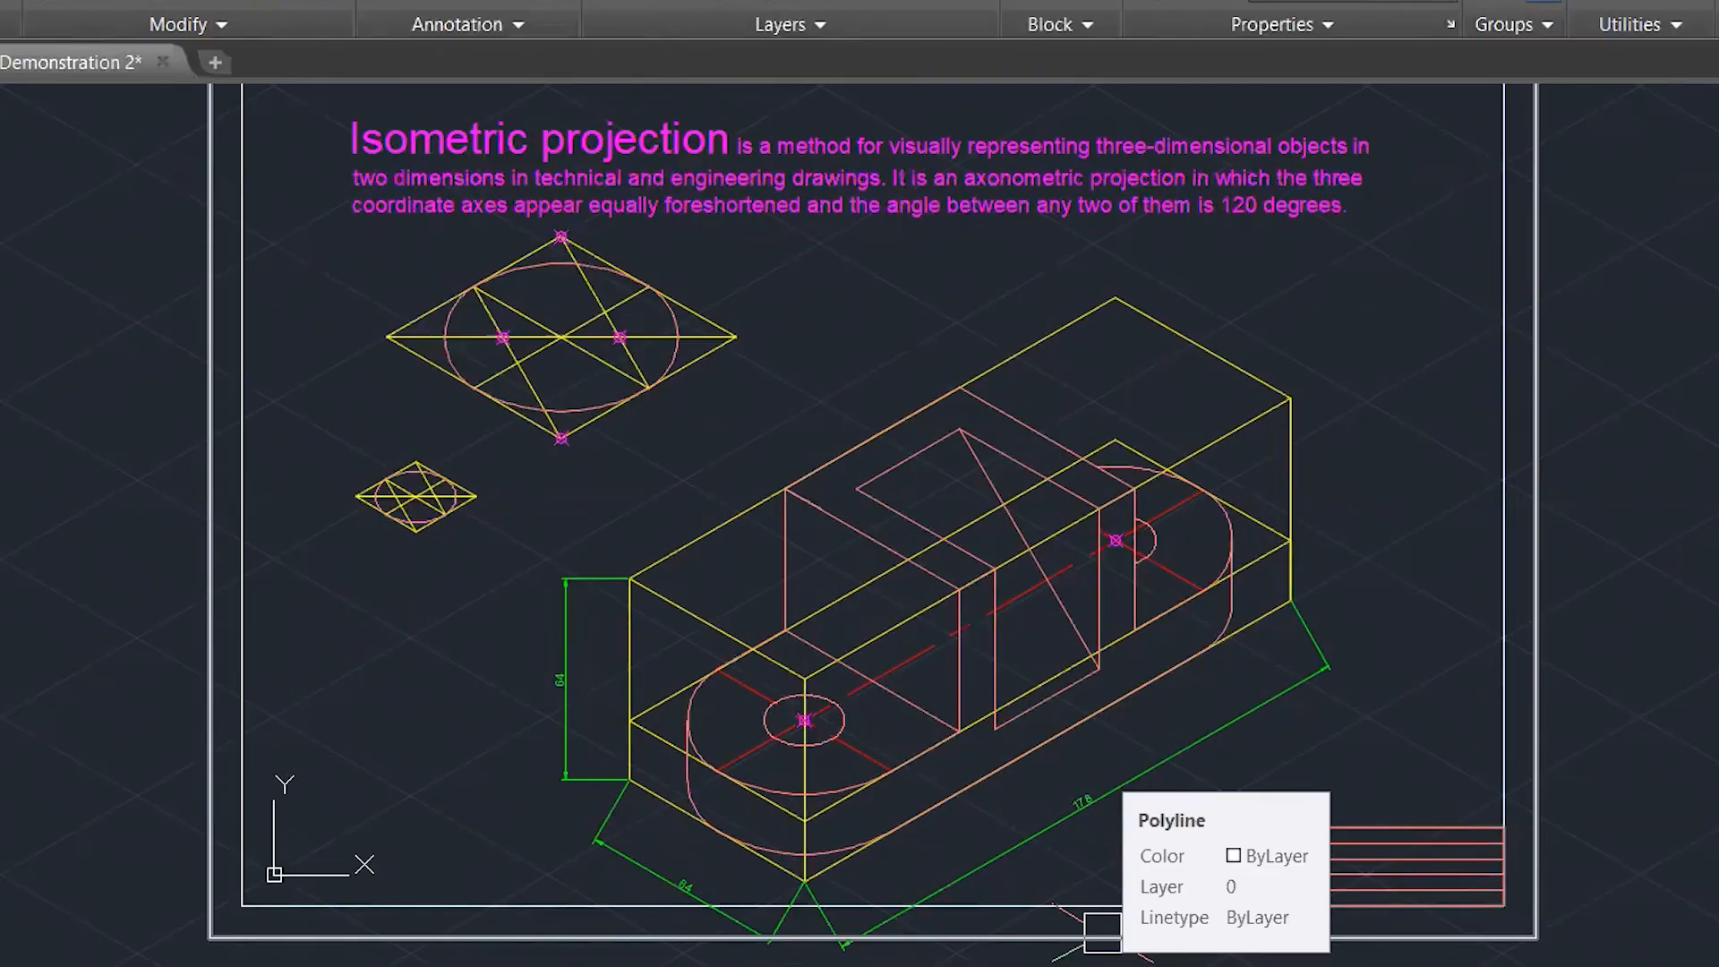
left_click(833, 3)
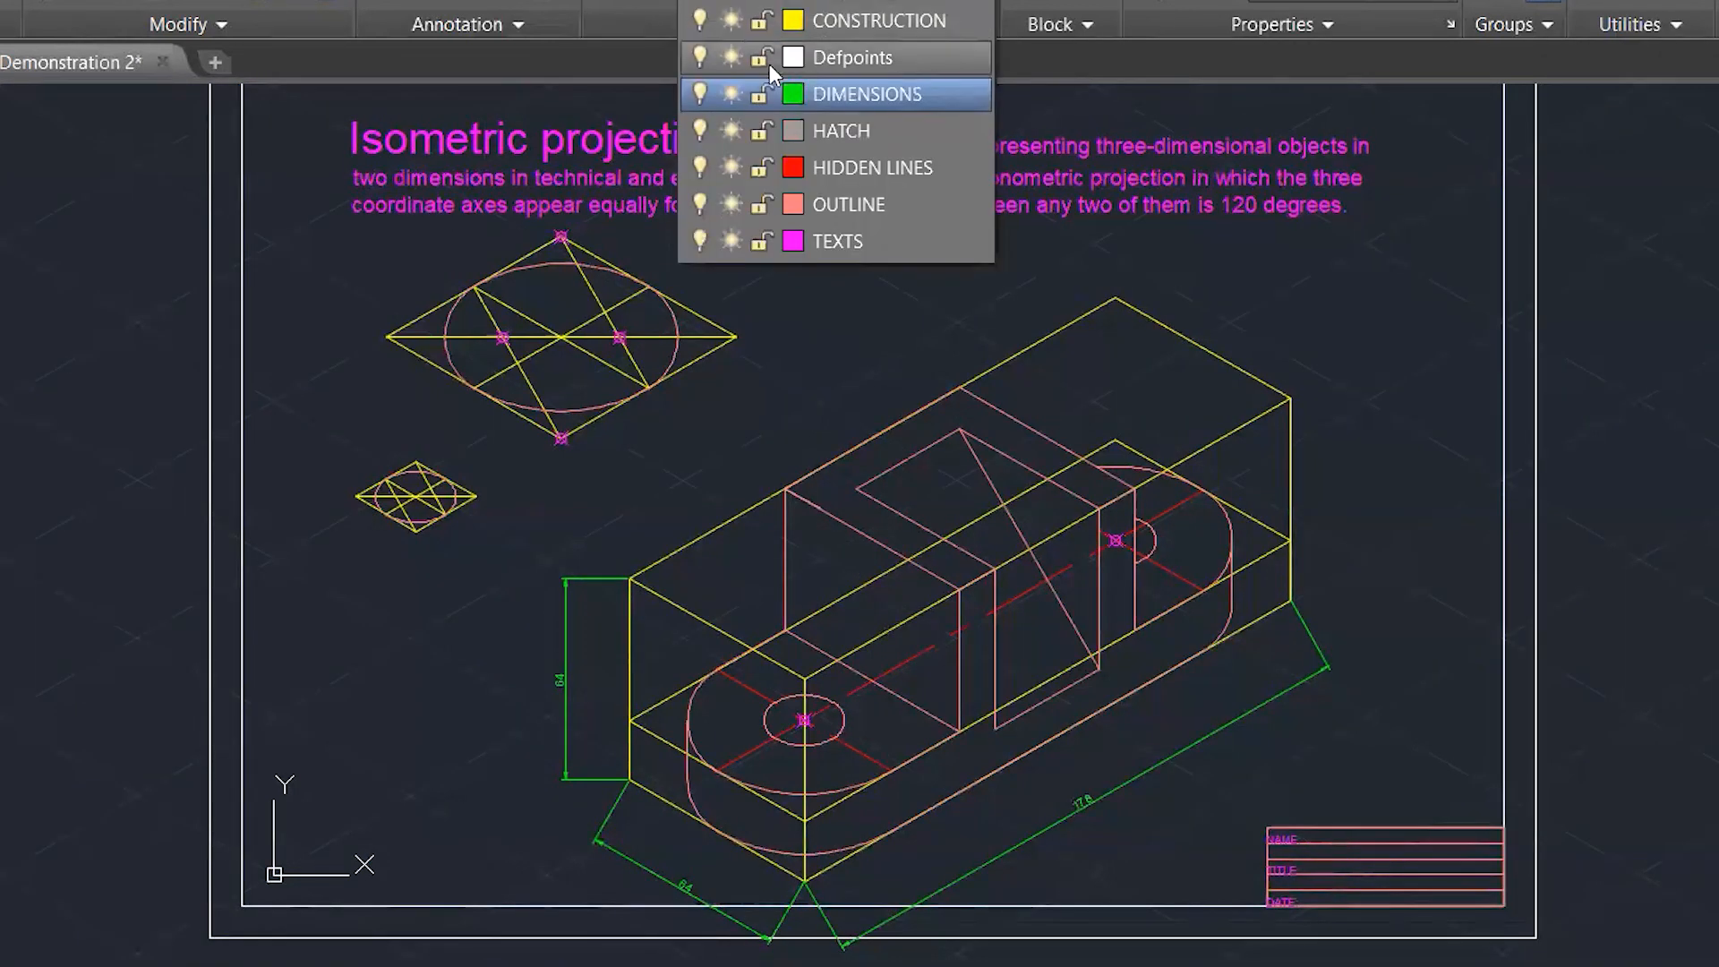
left_click(700, 20)
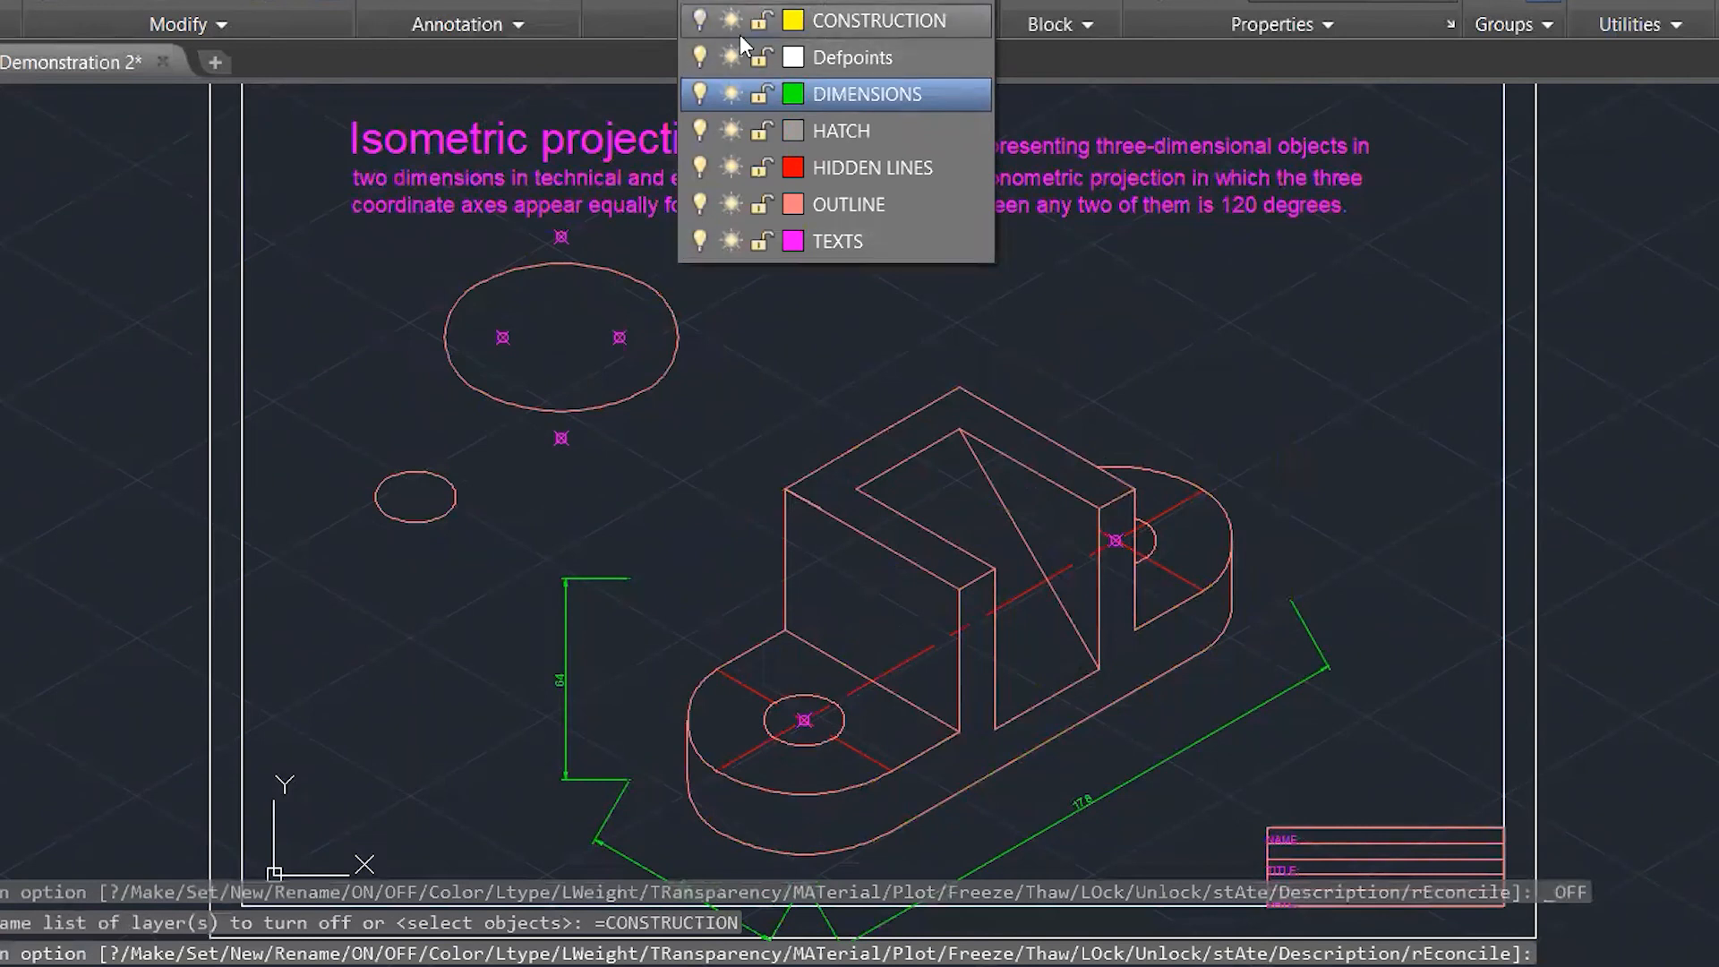
left_click(1230, 163)
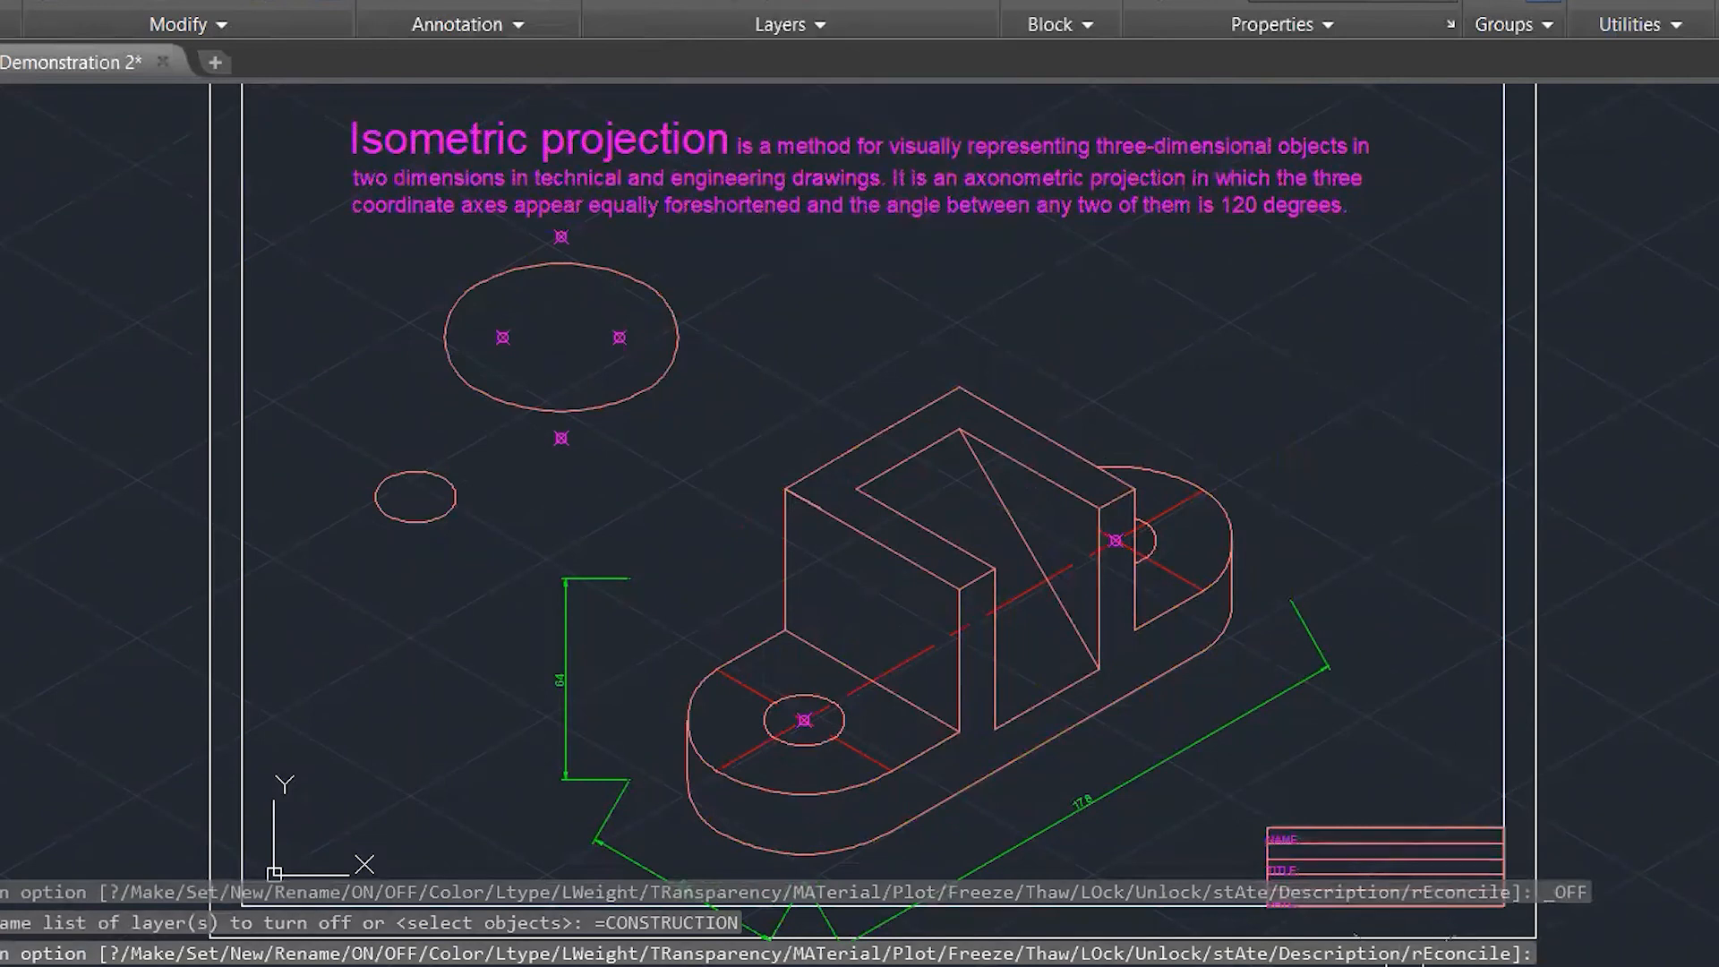
- Bring the reference image back beside the drawing window and fit the whole sheet in view for comparison
left_click(1451, 965)
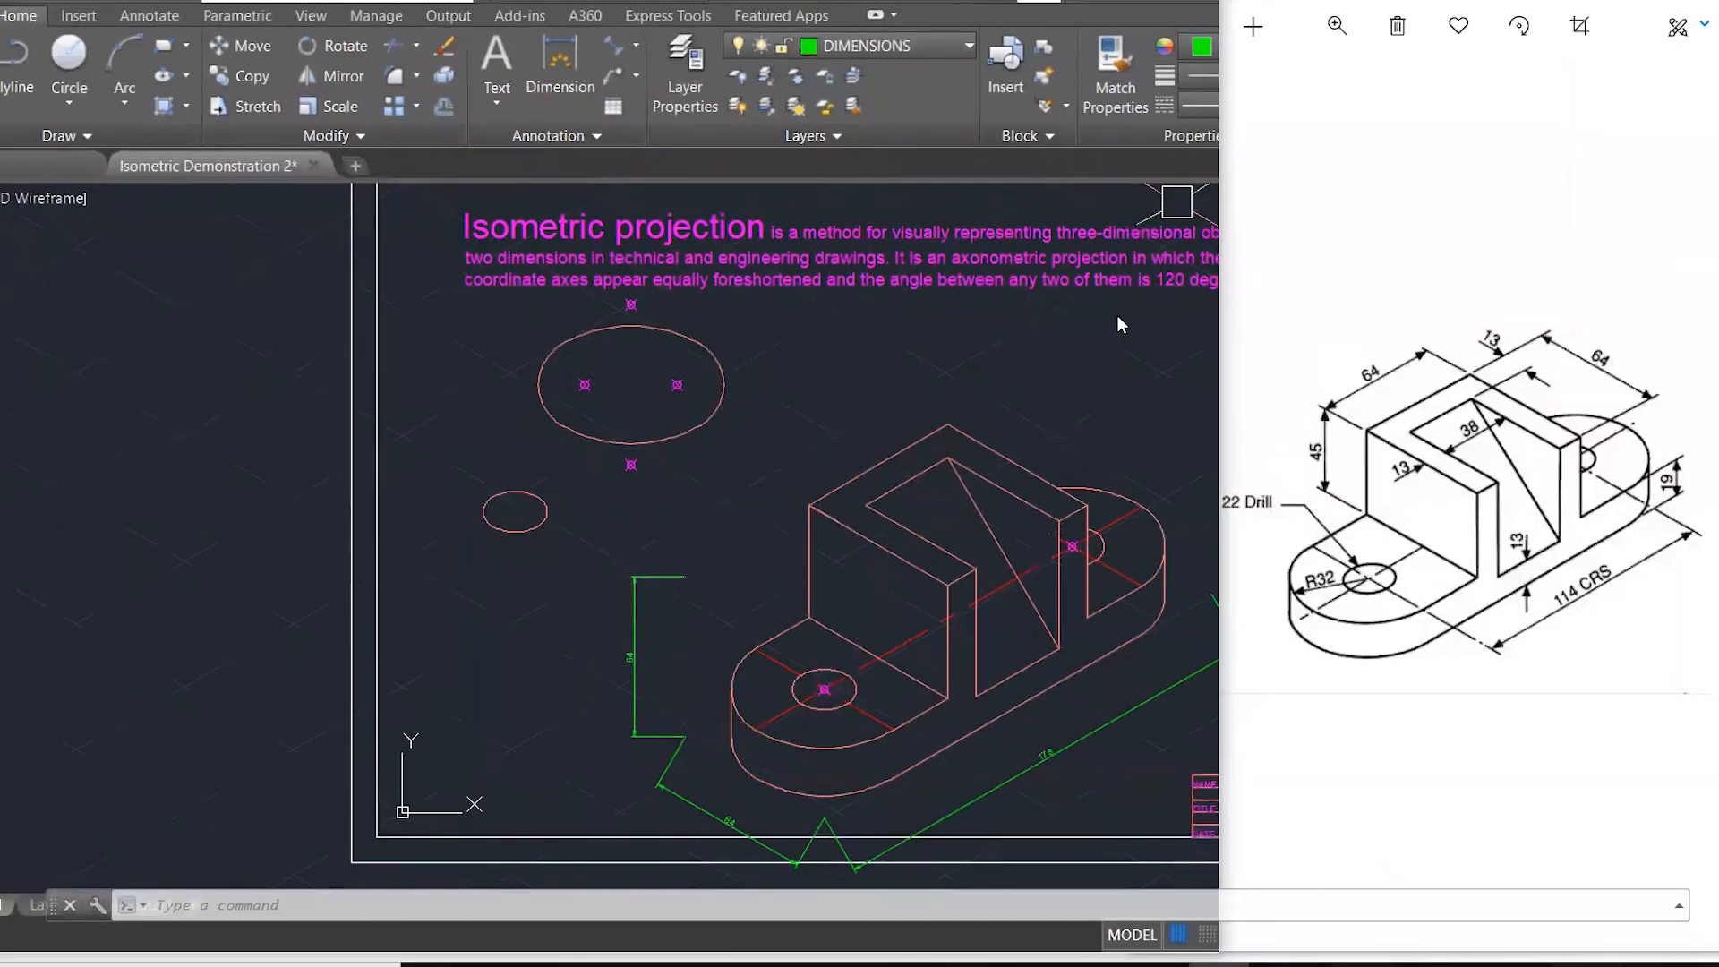
left_click(1118, 316)
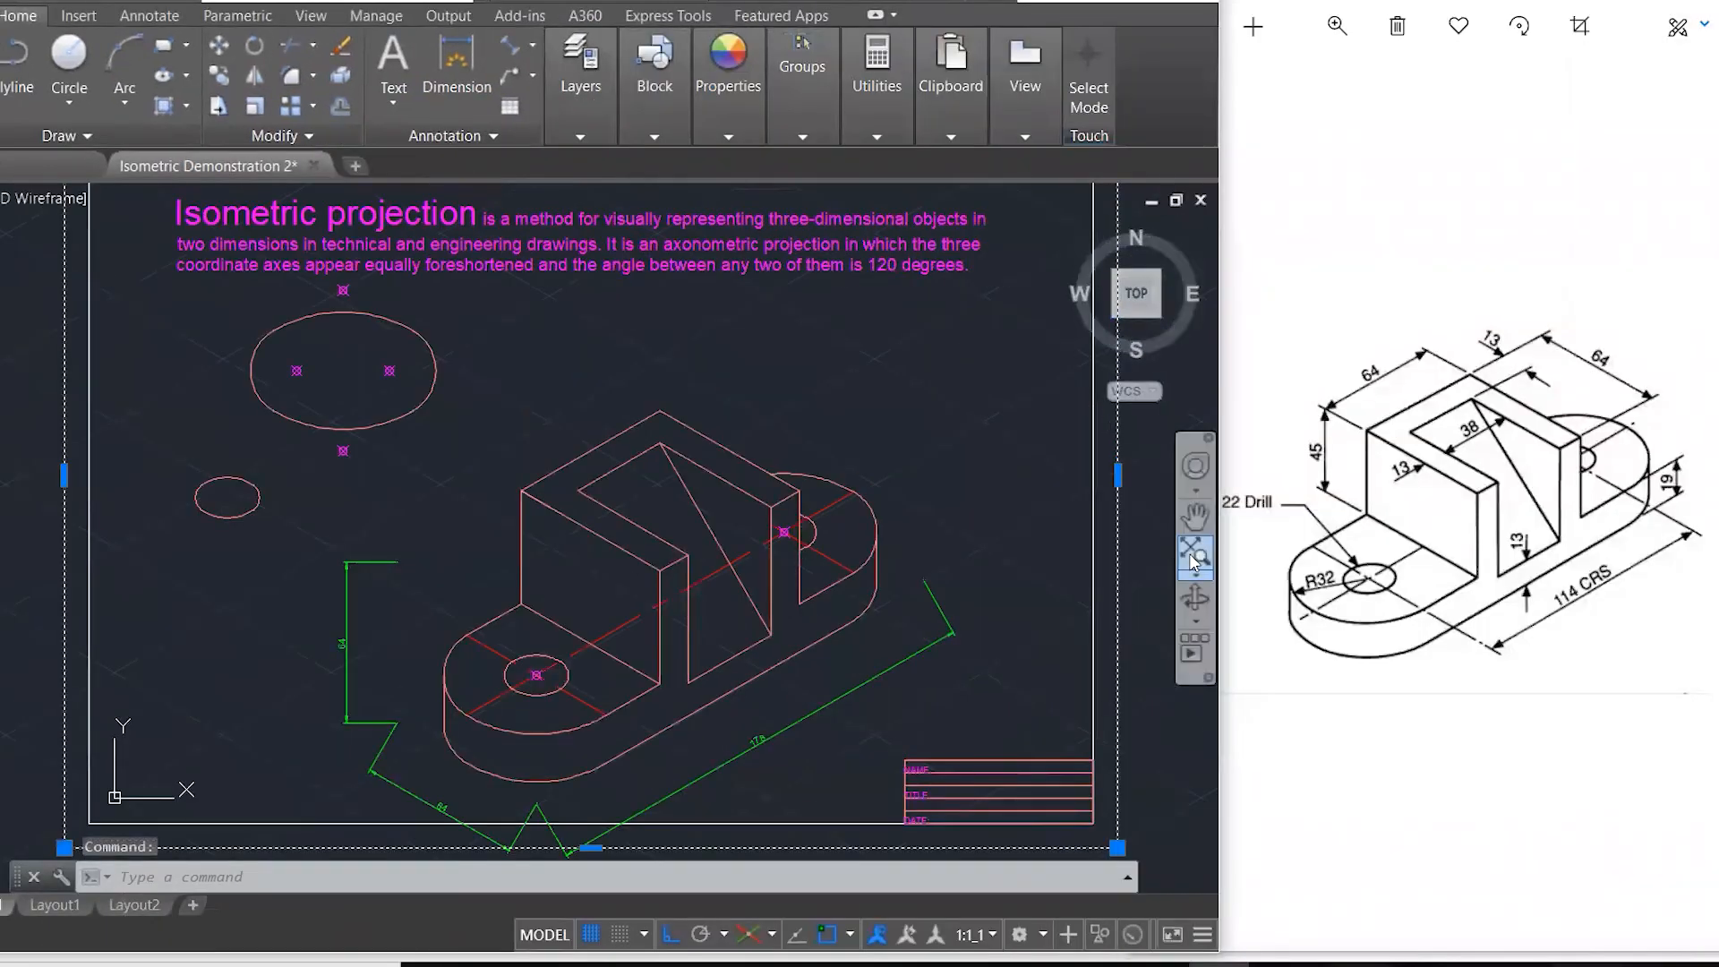
left_click(1194, 555)
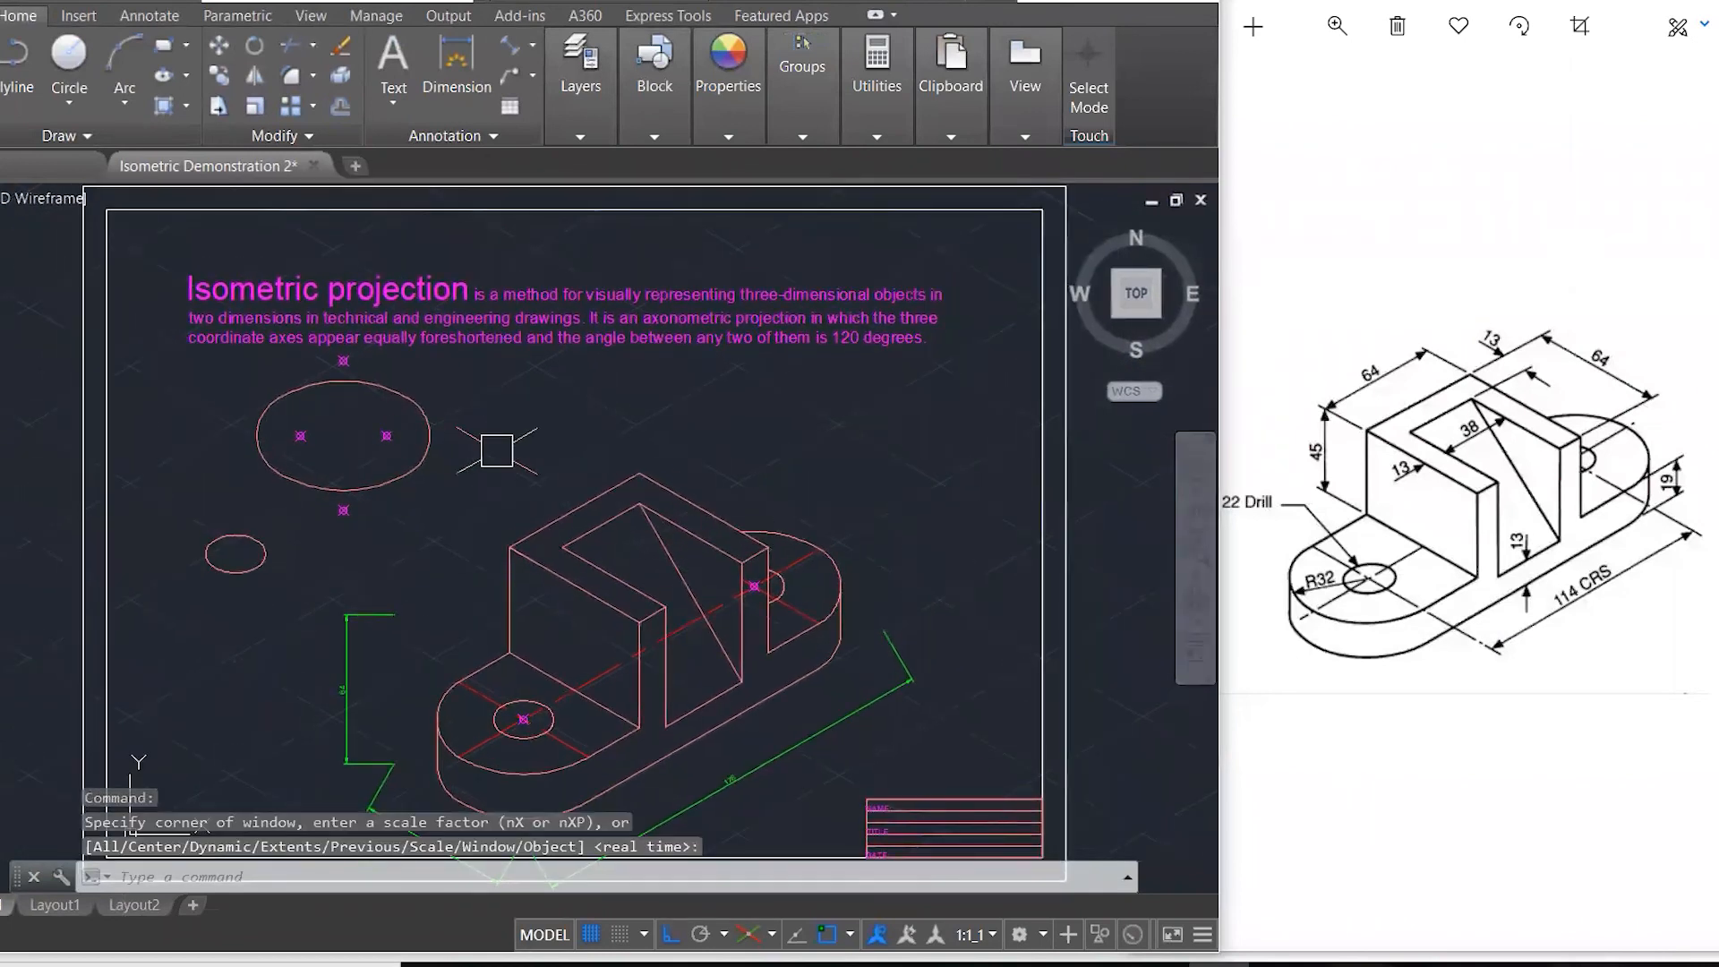